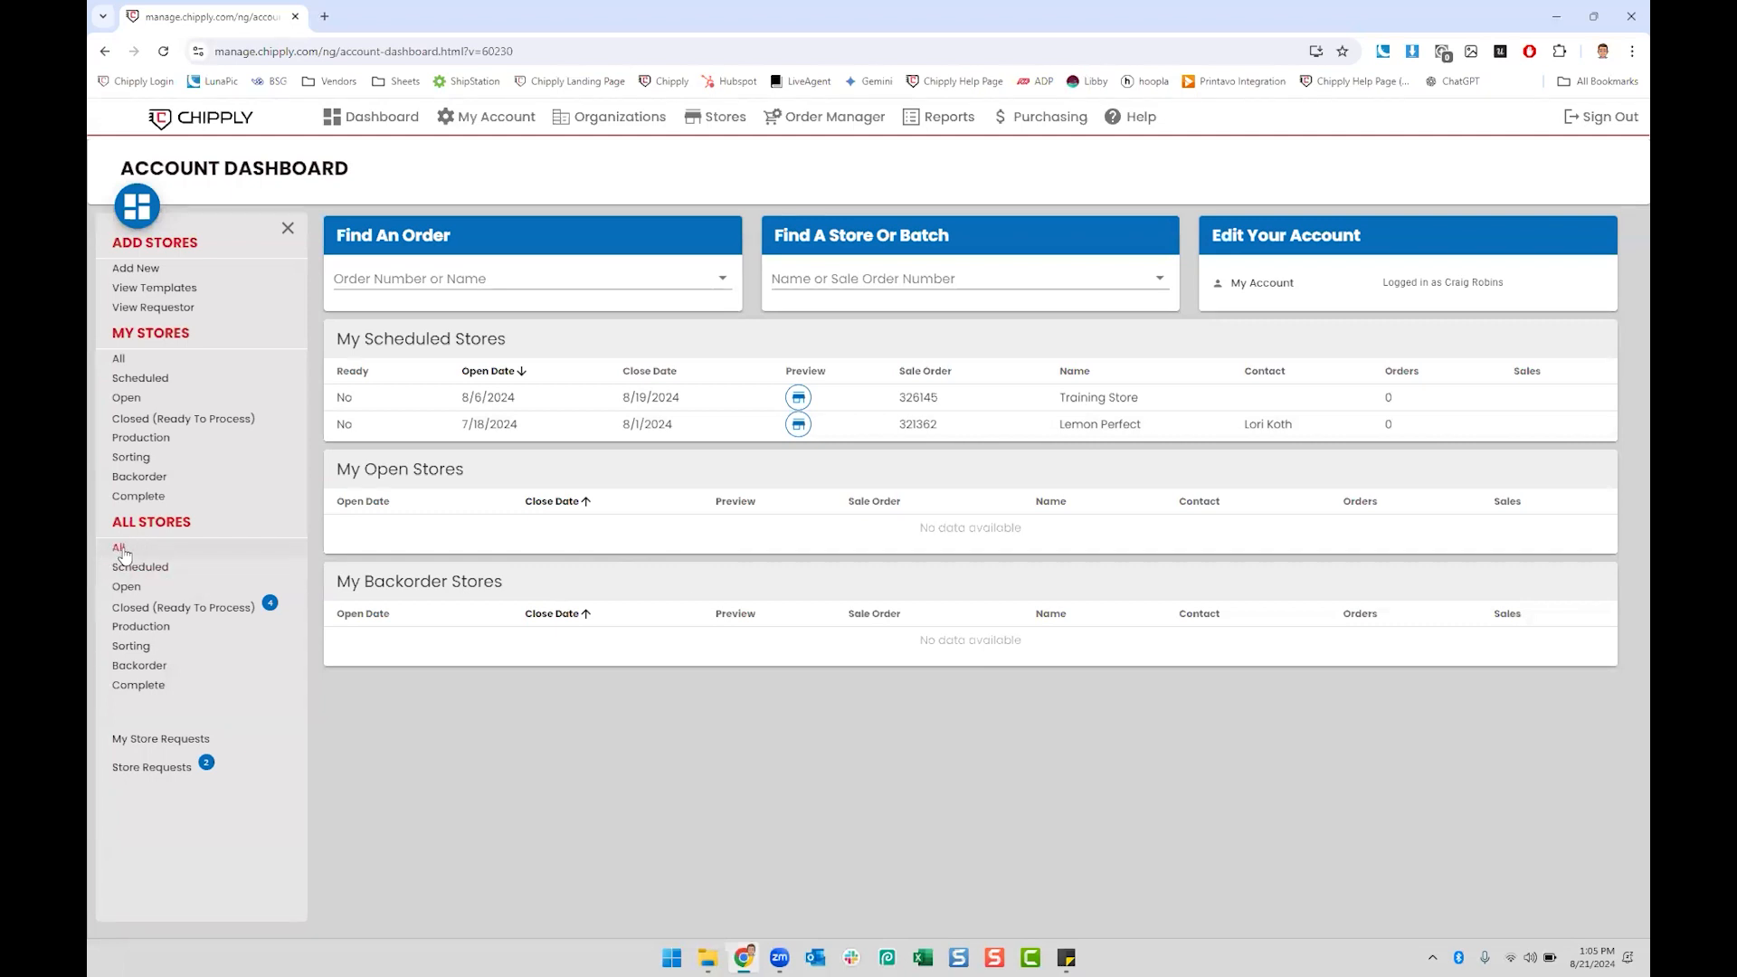
Step: Open the list of all stores and look through the scheduled entries
click(120, 548)
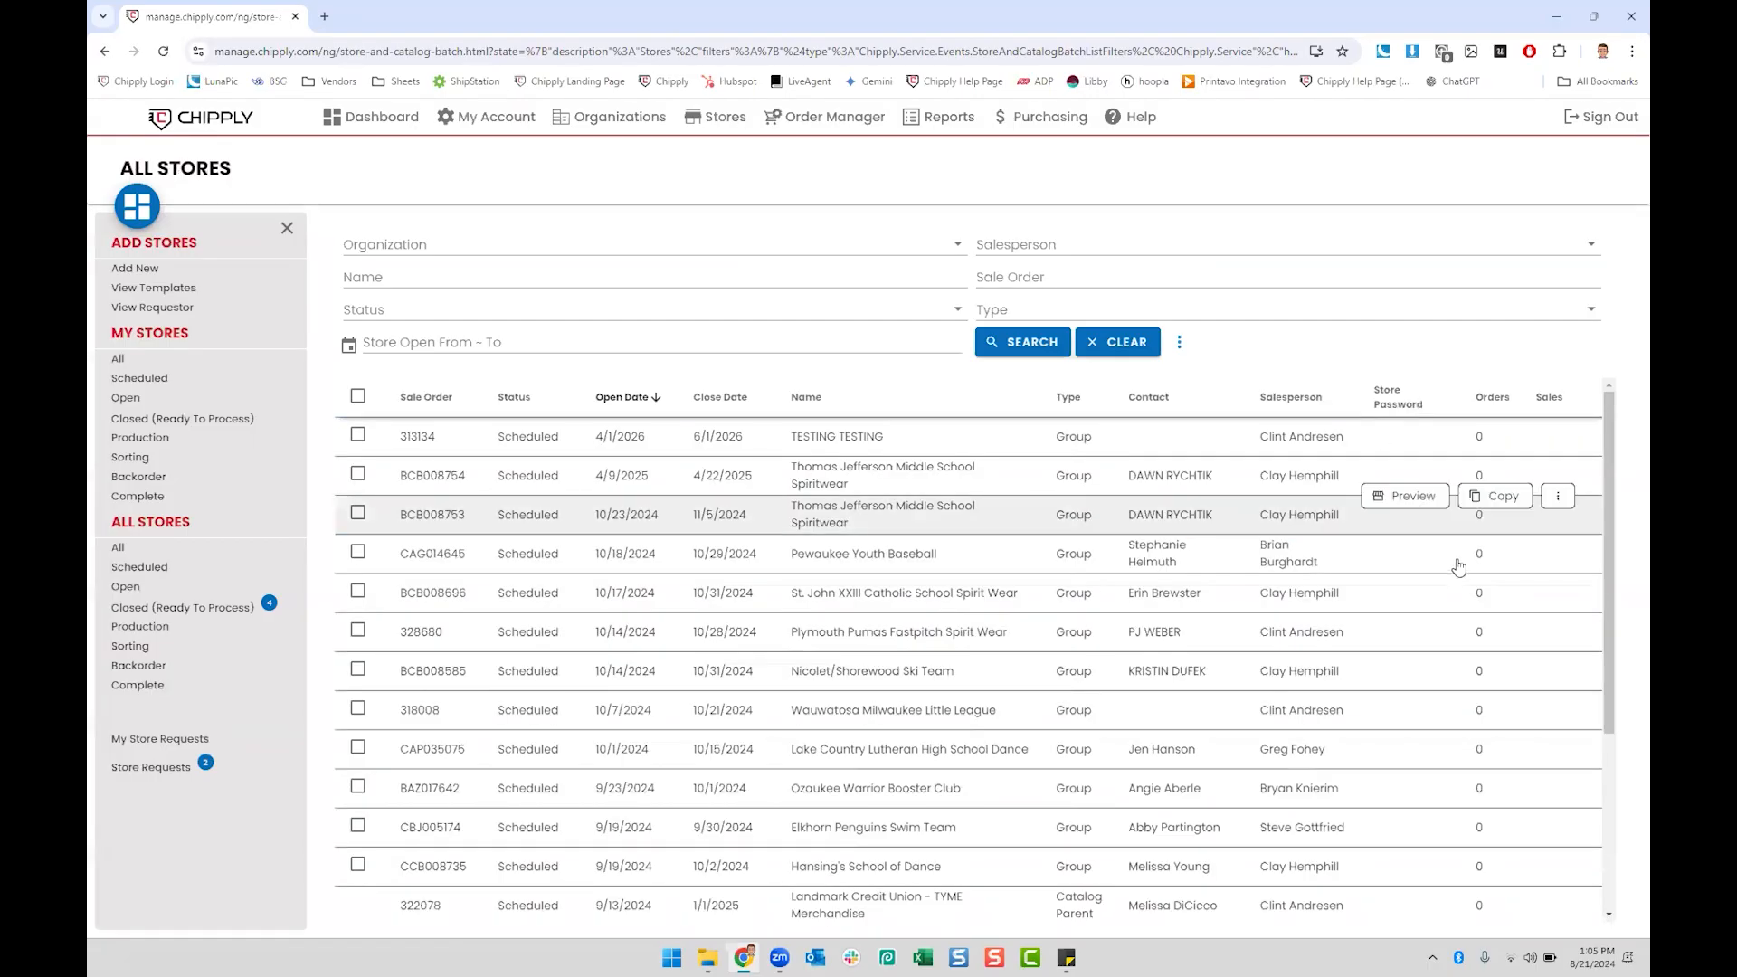
scroll(1169, 546, down, 2)
scroll(1170, 545, down, 1)
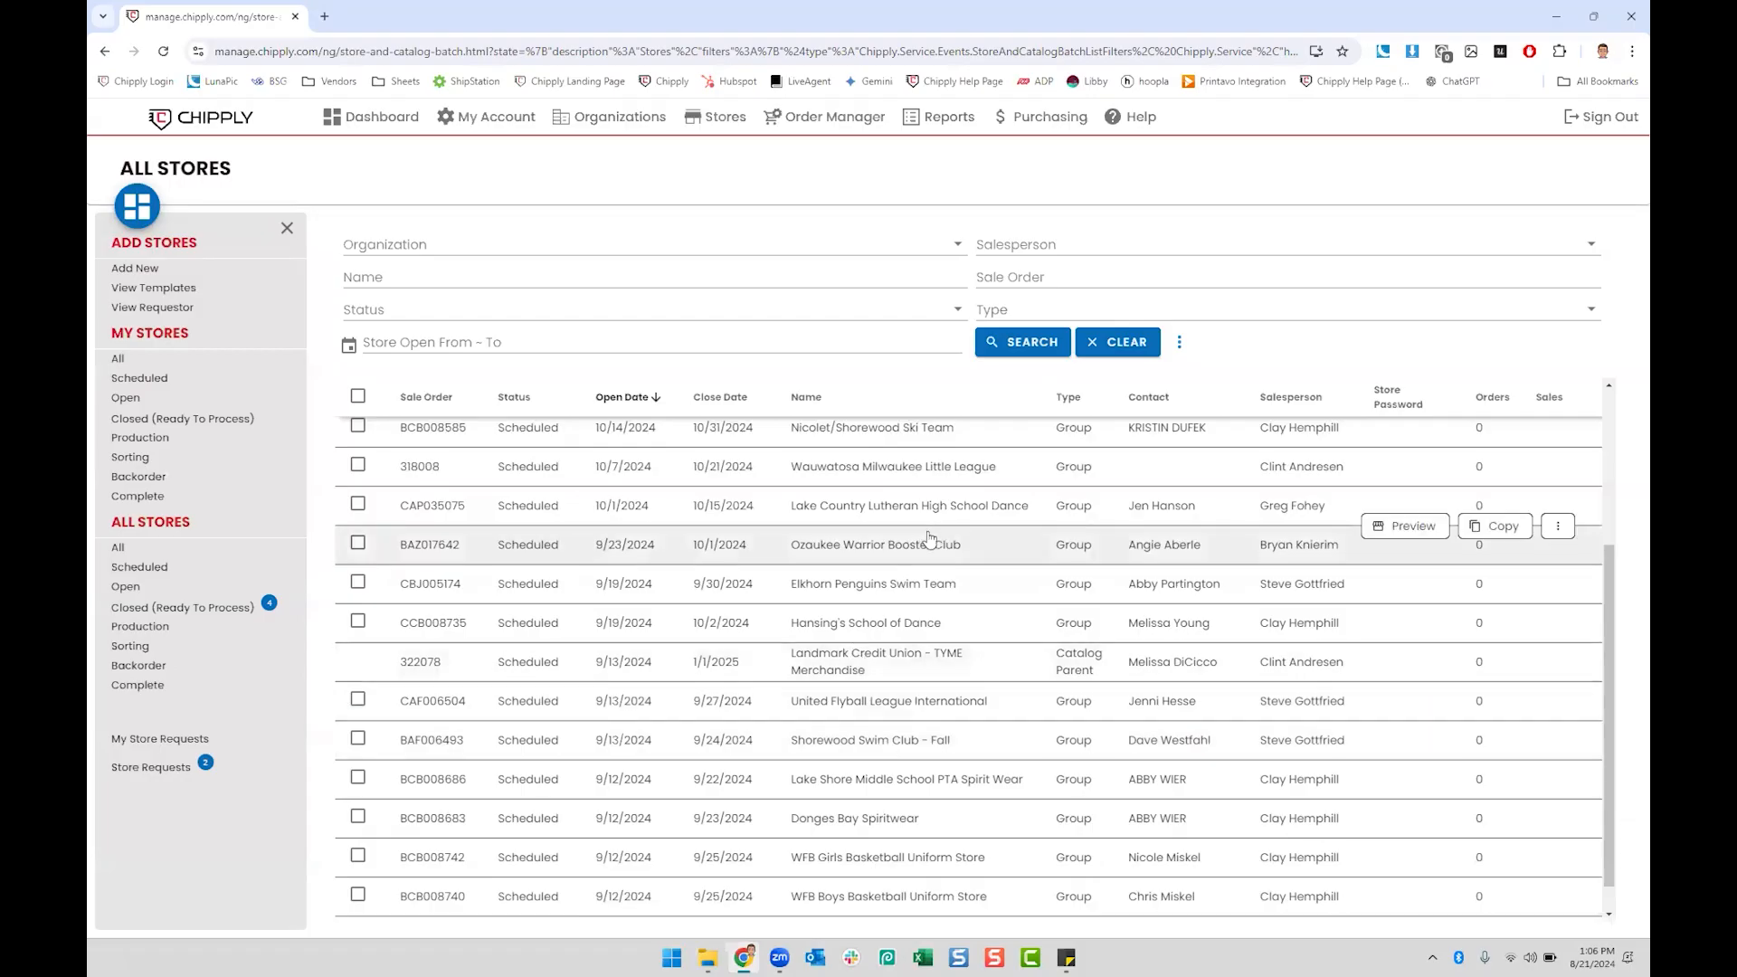
Step: Start adding a new store and choose Group Store as its store type
click(138, 269)
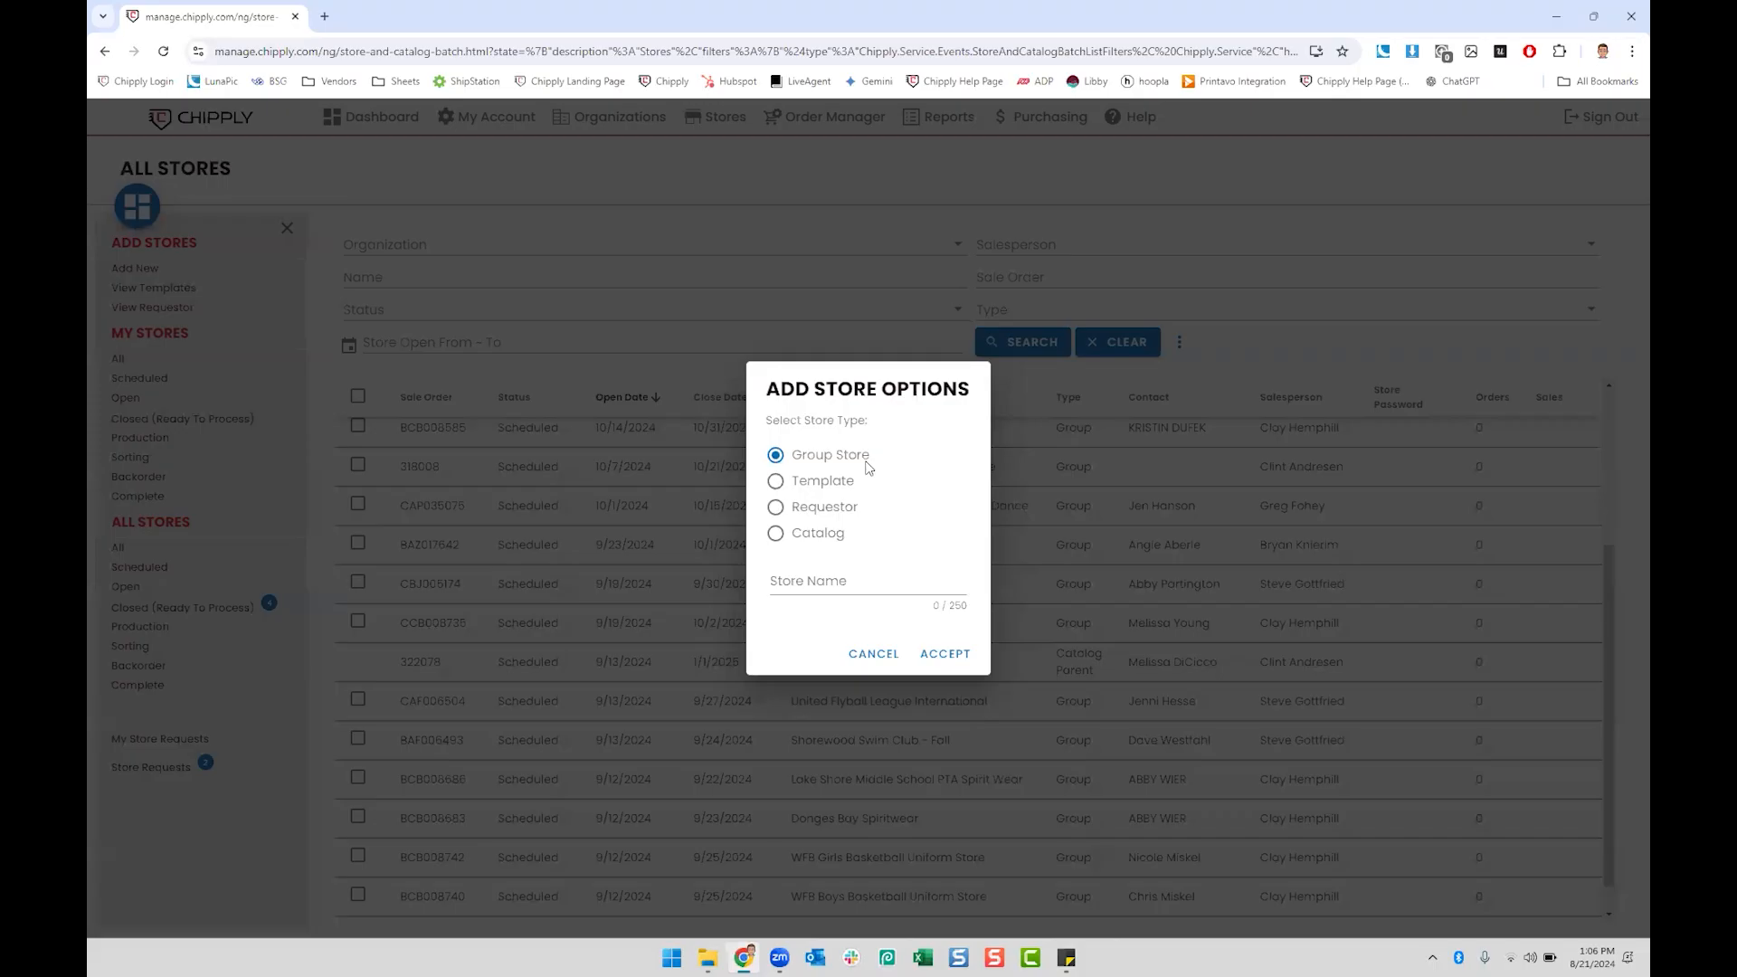
click(776, 537)
click(775, 509)
click(777, 455)
Step: Name the new group store "Store Build" and create it
click(871, 580)
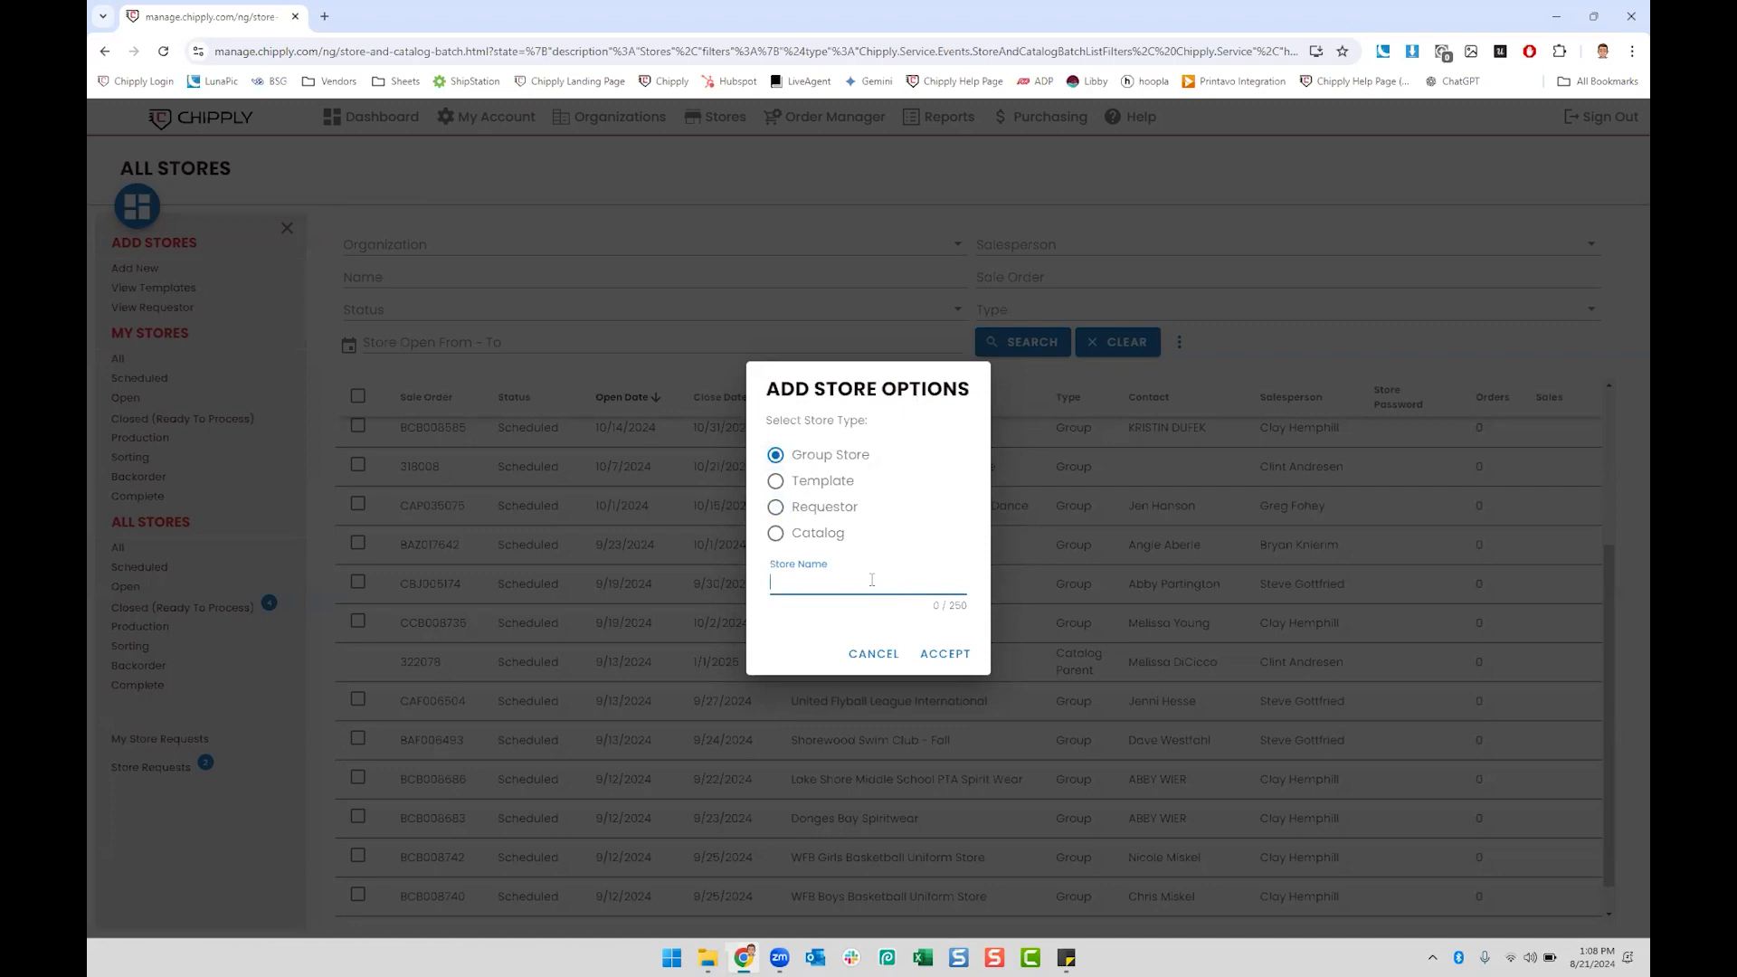
text(STORE)
key(BackSpace)
key(BackSpace)
key(BackSpace)
key(BackSpace)
text(tore Build)
key(Tab)
key(Tab)
key(Return)
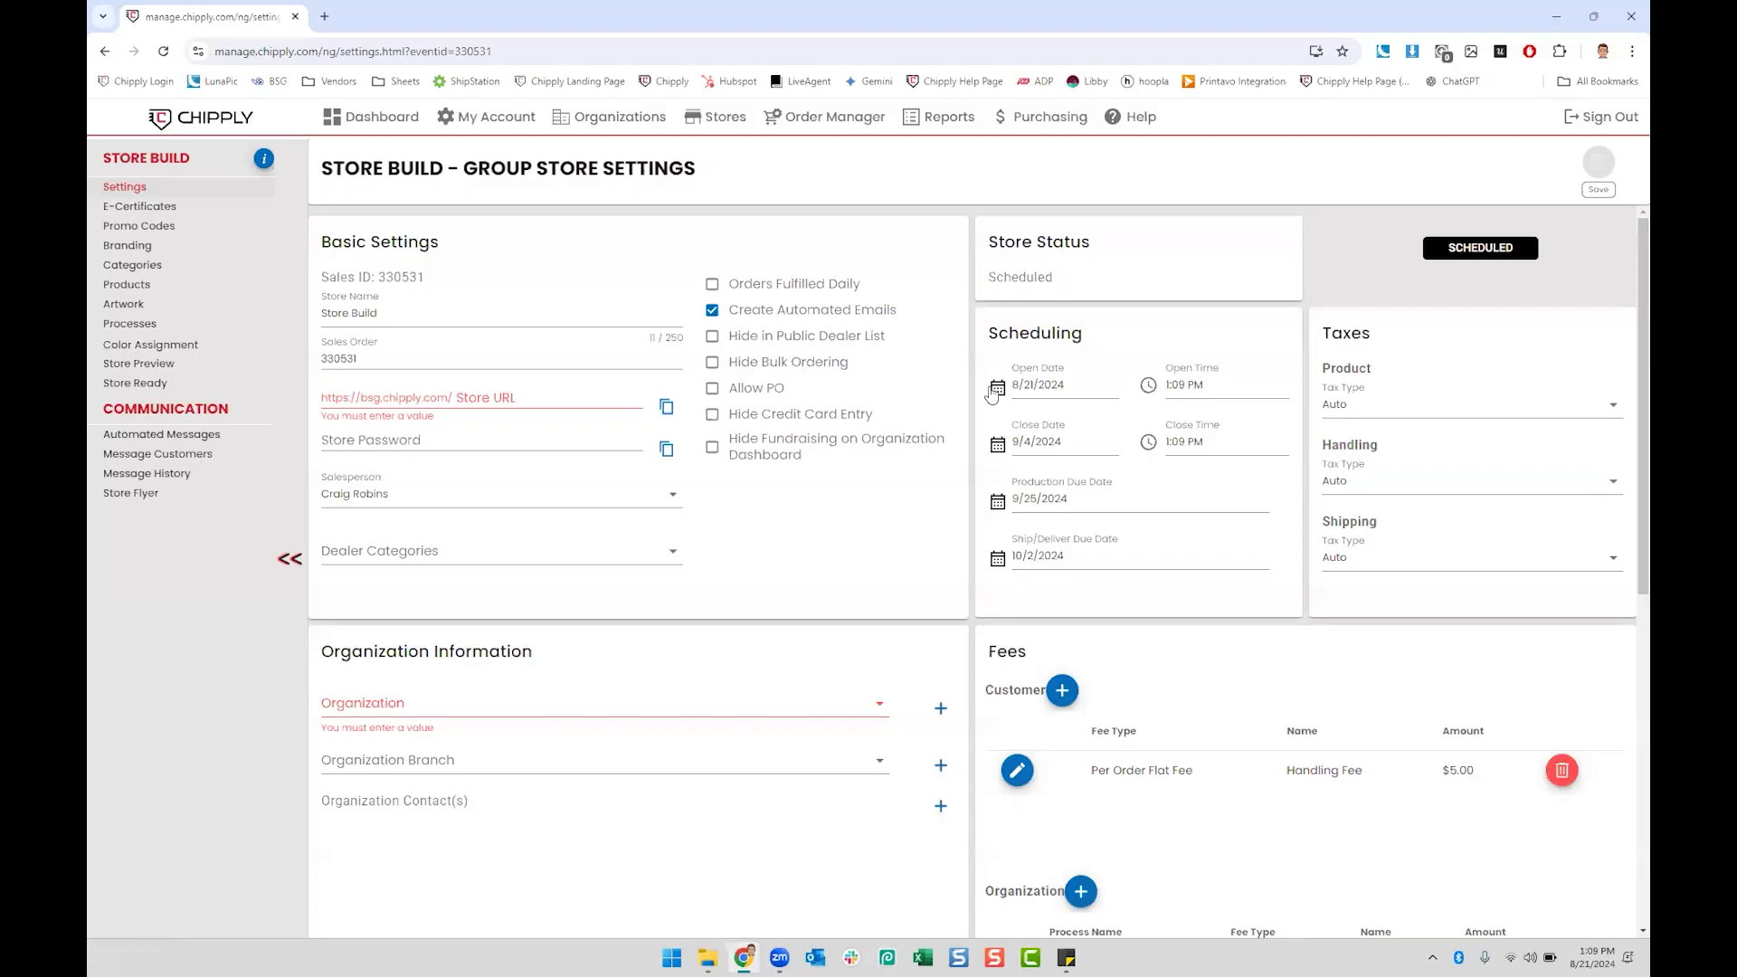
Step: Set the ending of the store URL to "StoreBuild" in the basic settings
triple_click(459, 310)
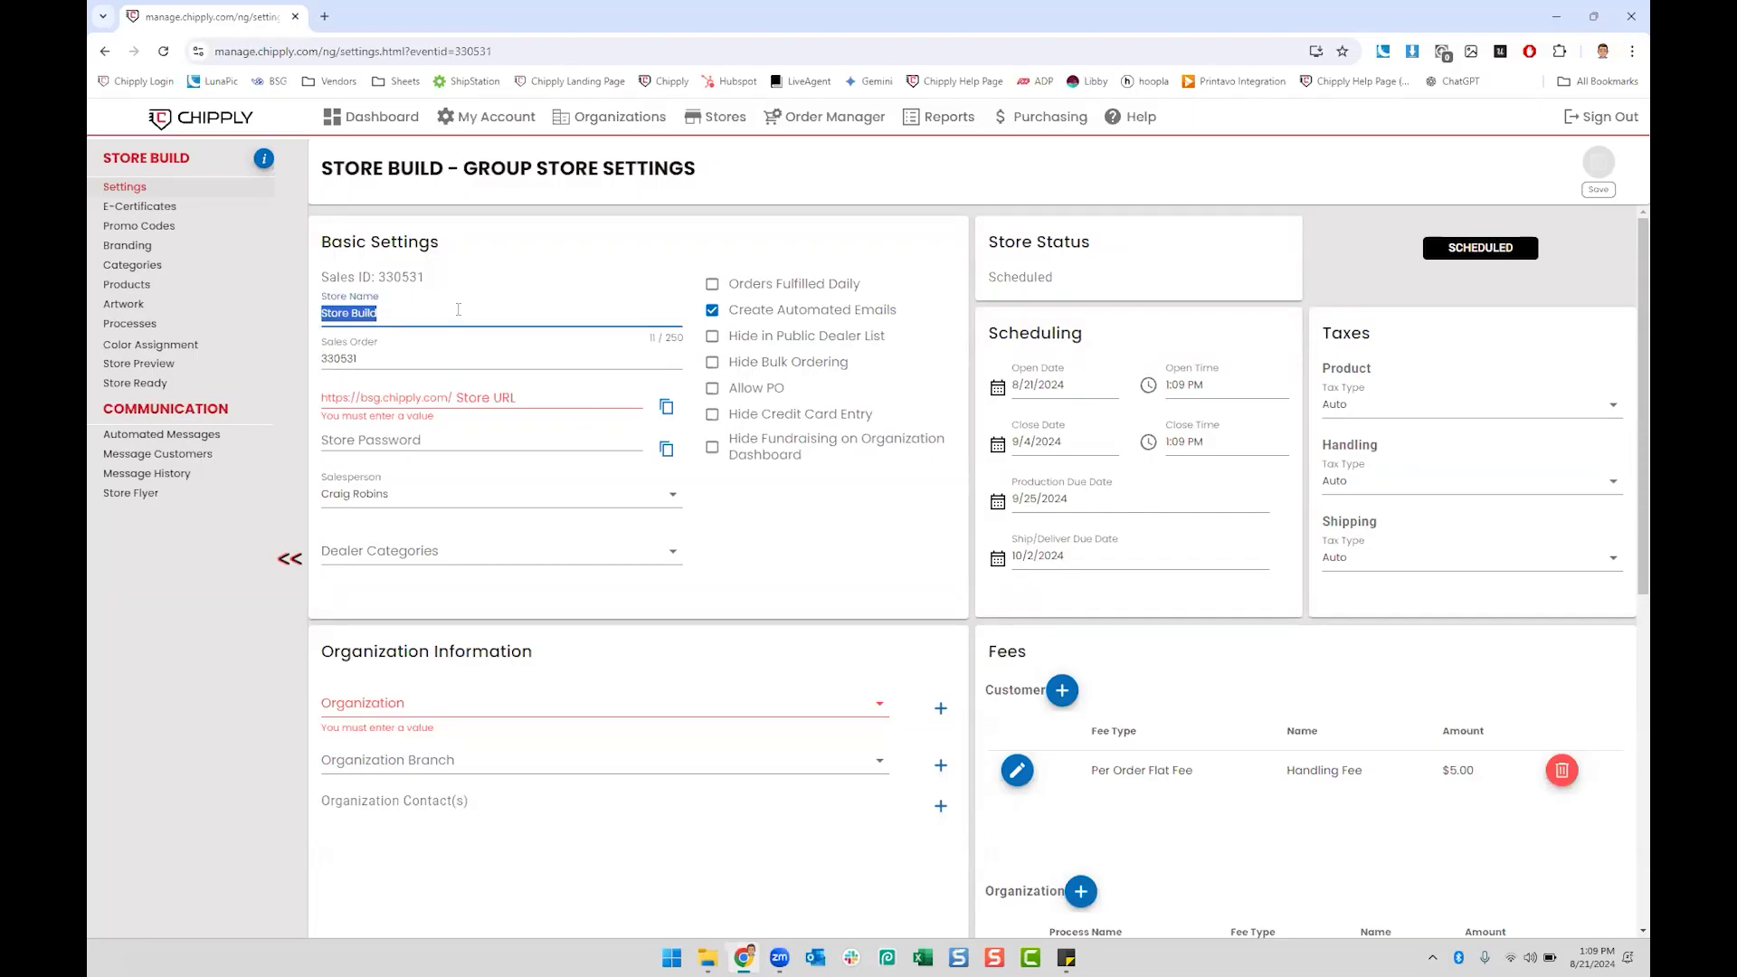
click(534, 387)
text(StoreBuild)
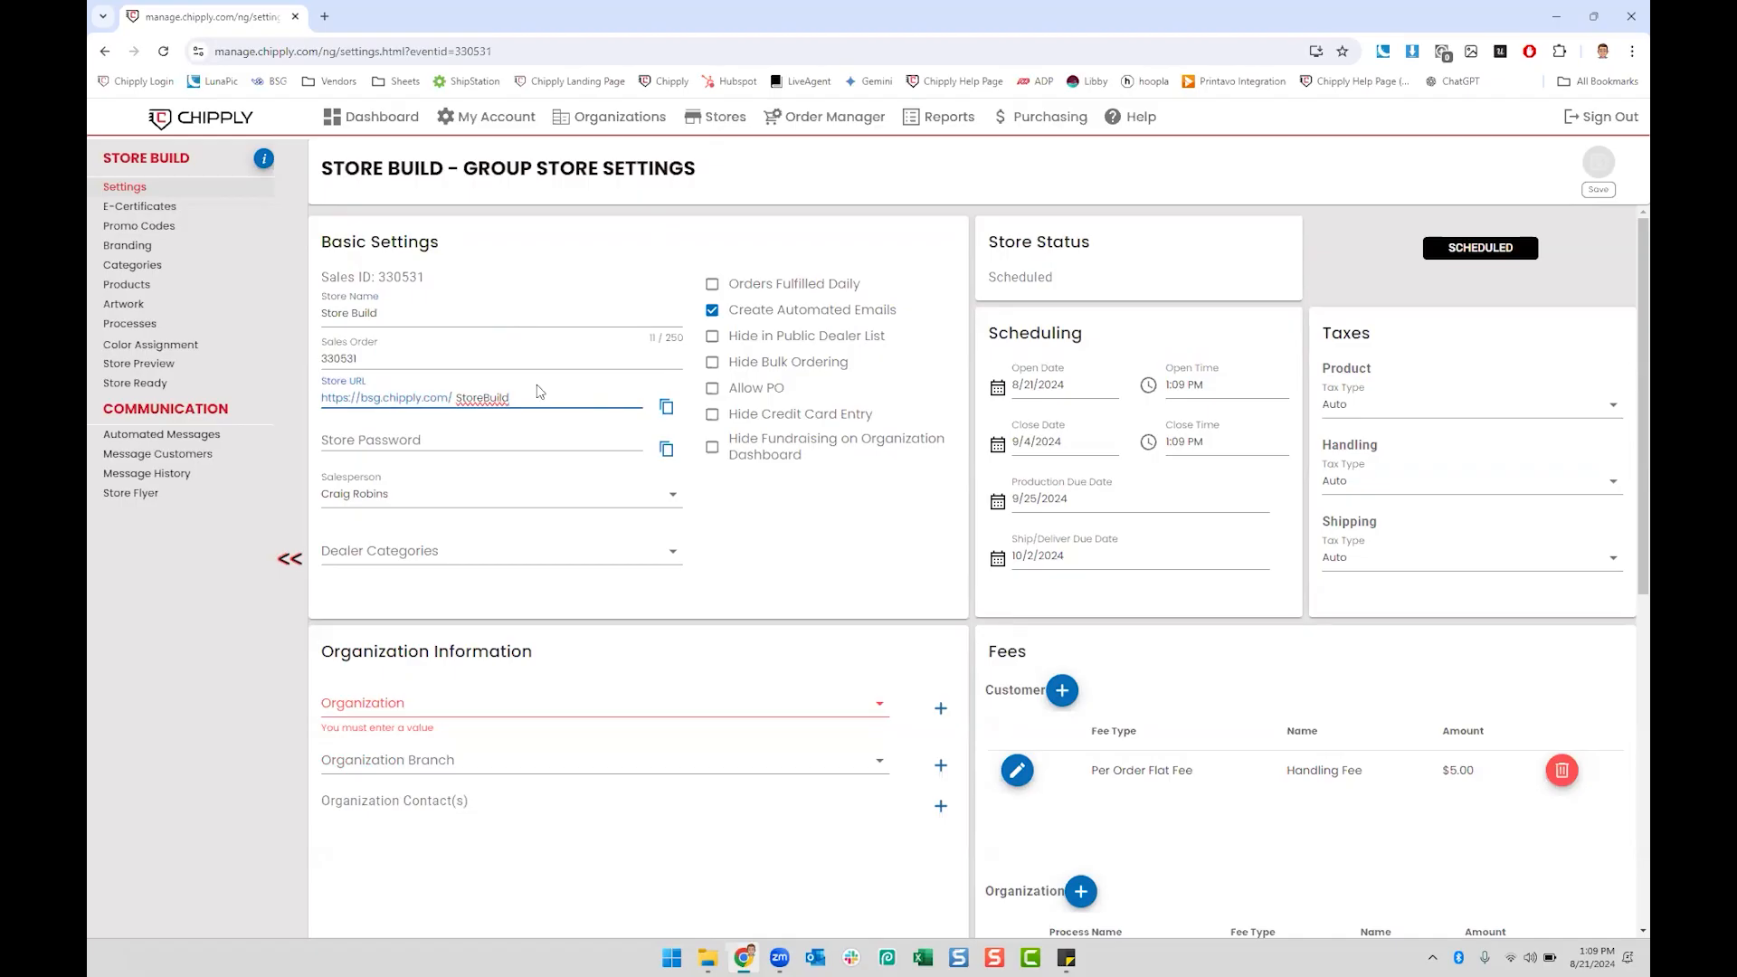
text(24)
key(BackSpace)
key(BackSpace)
Step: Search the organizations for "brook" and assign Brookfield East Spiritwear to the store
scroll(554, 453, down, 2)
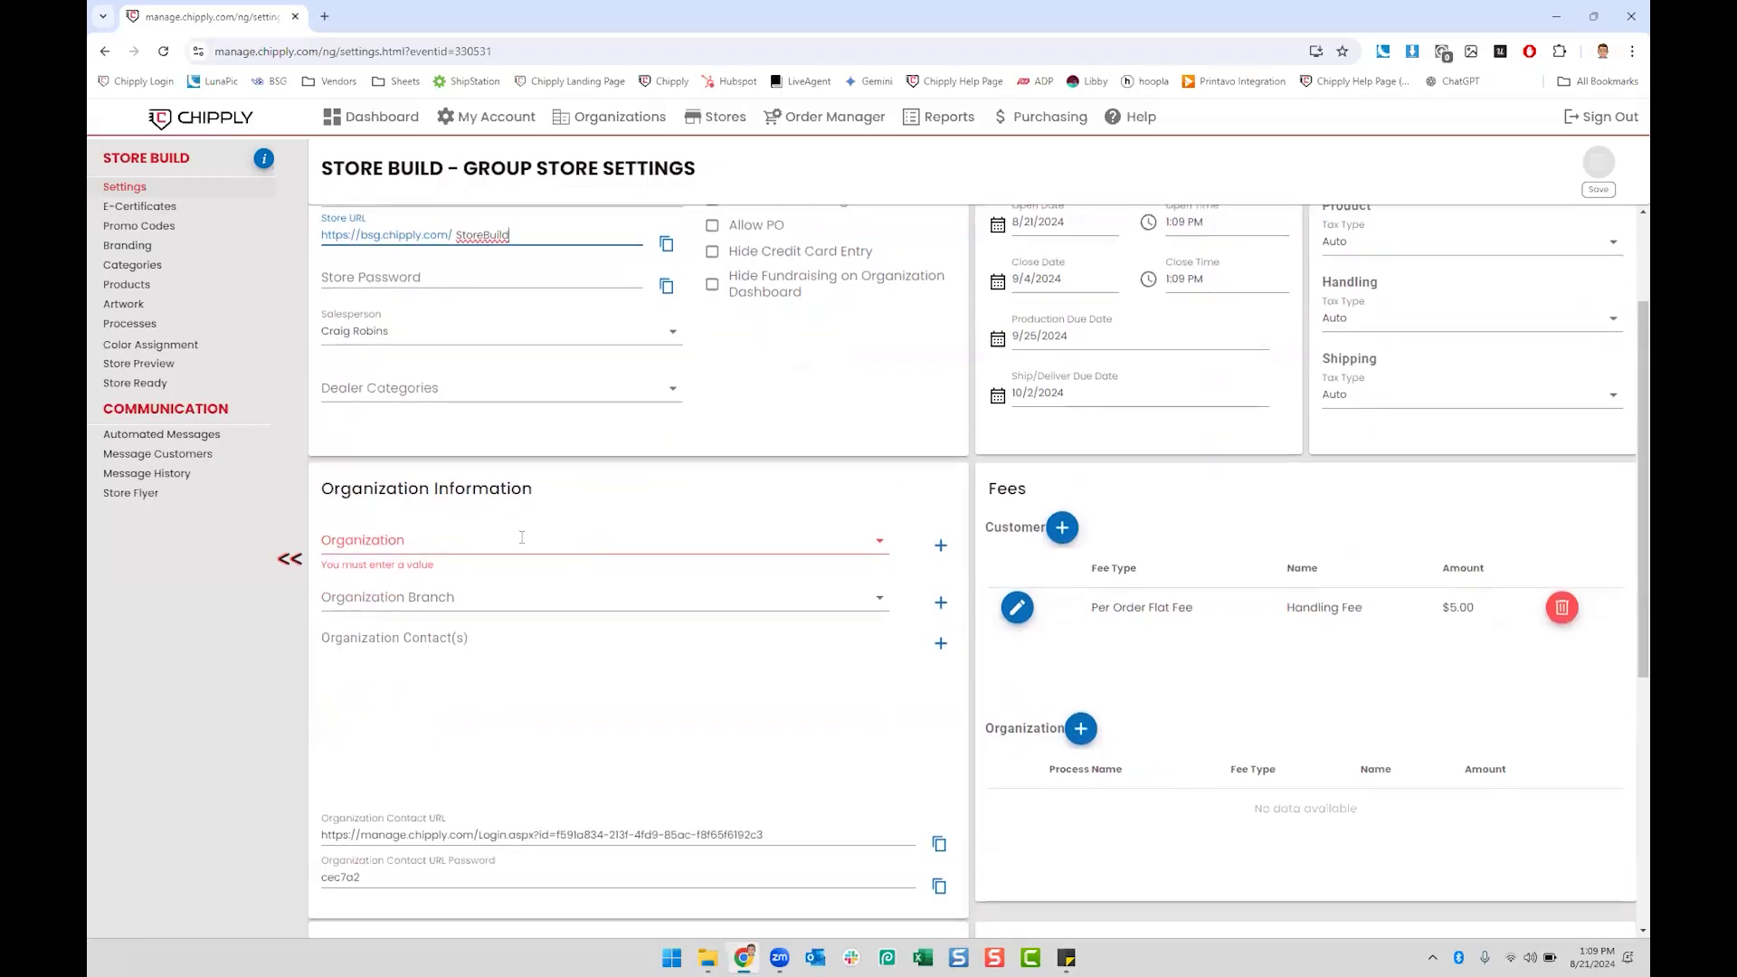
click(522, 538)
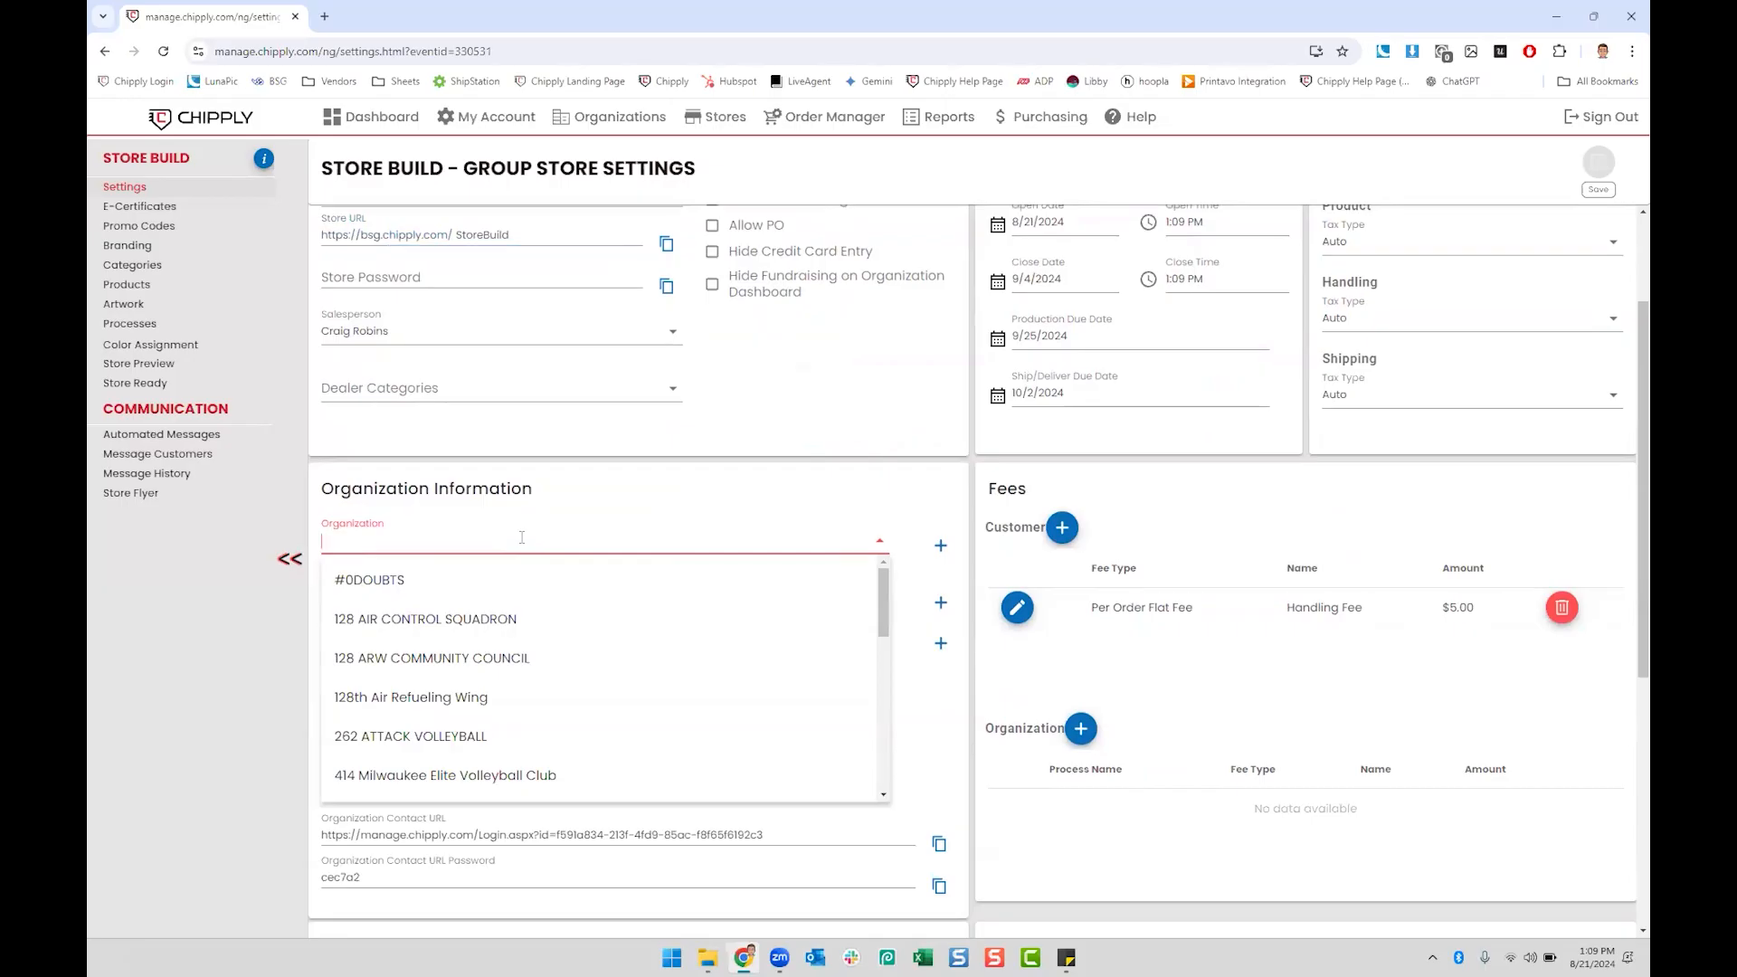
text(brook)
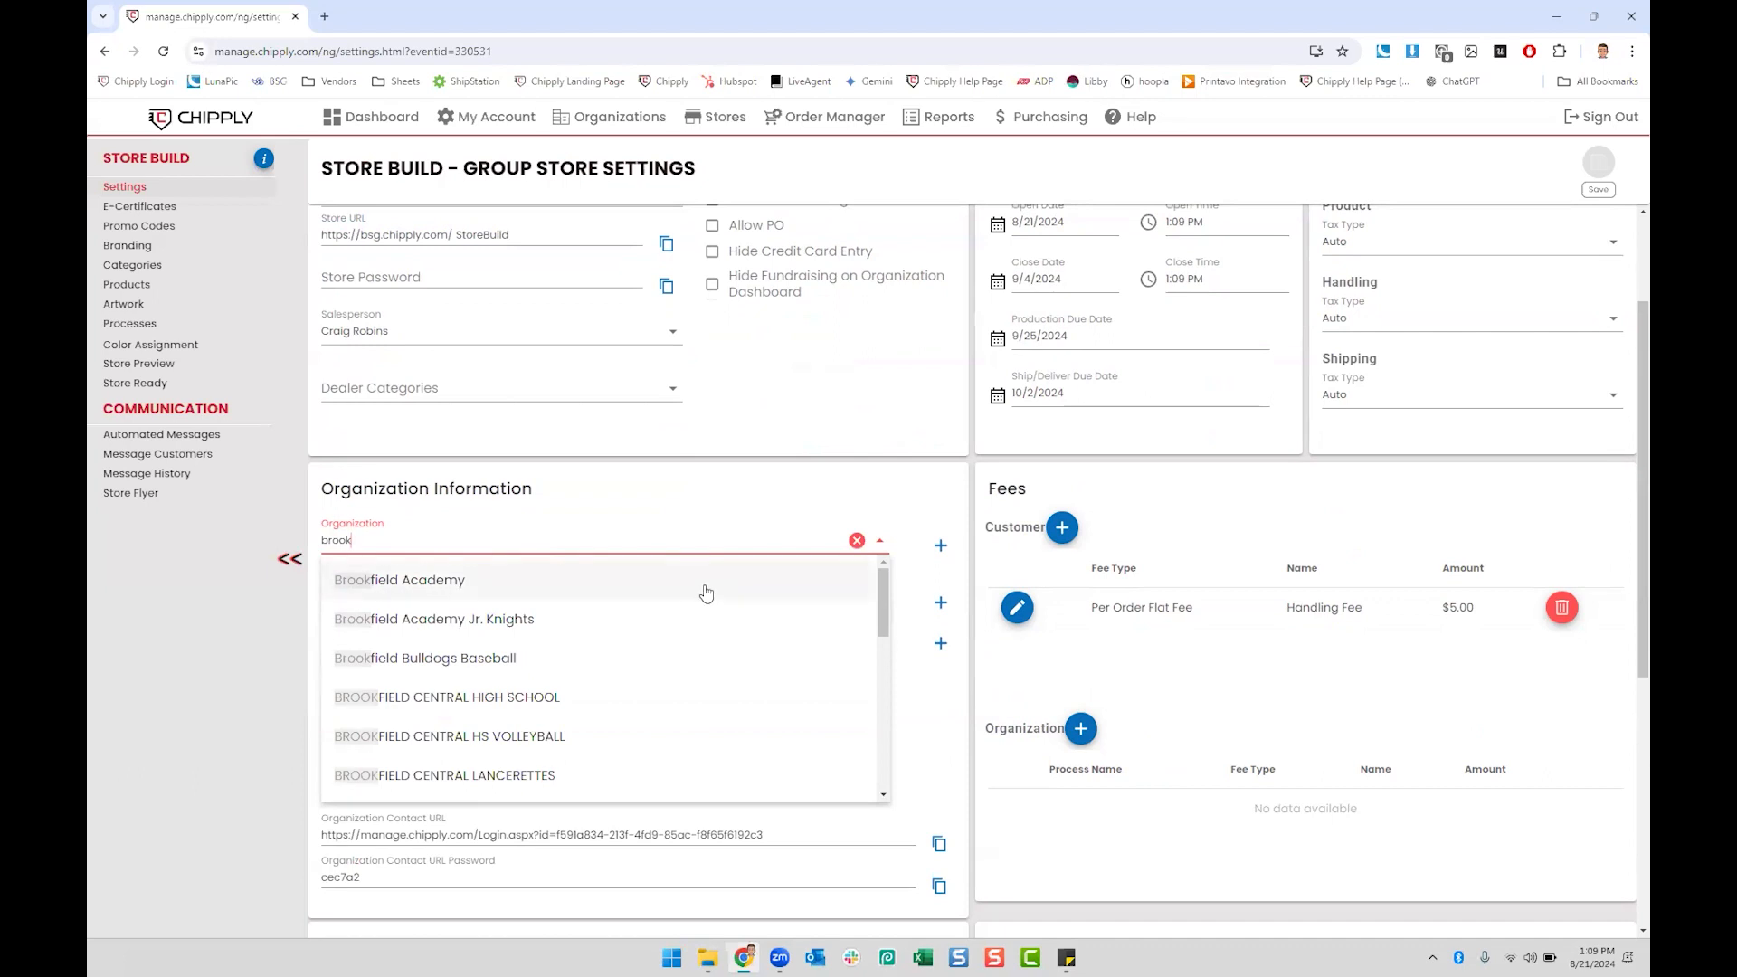
scroll(705, 592, down, 5)
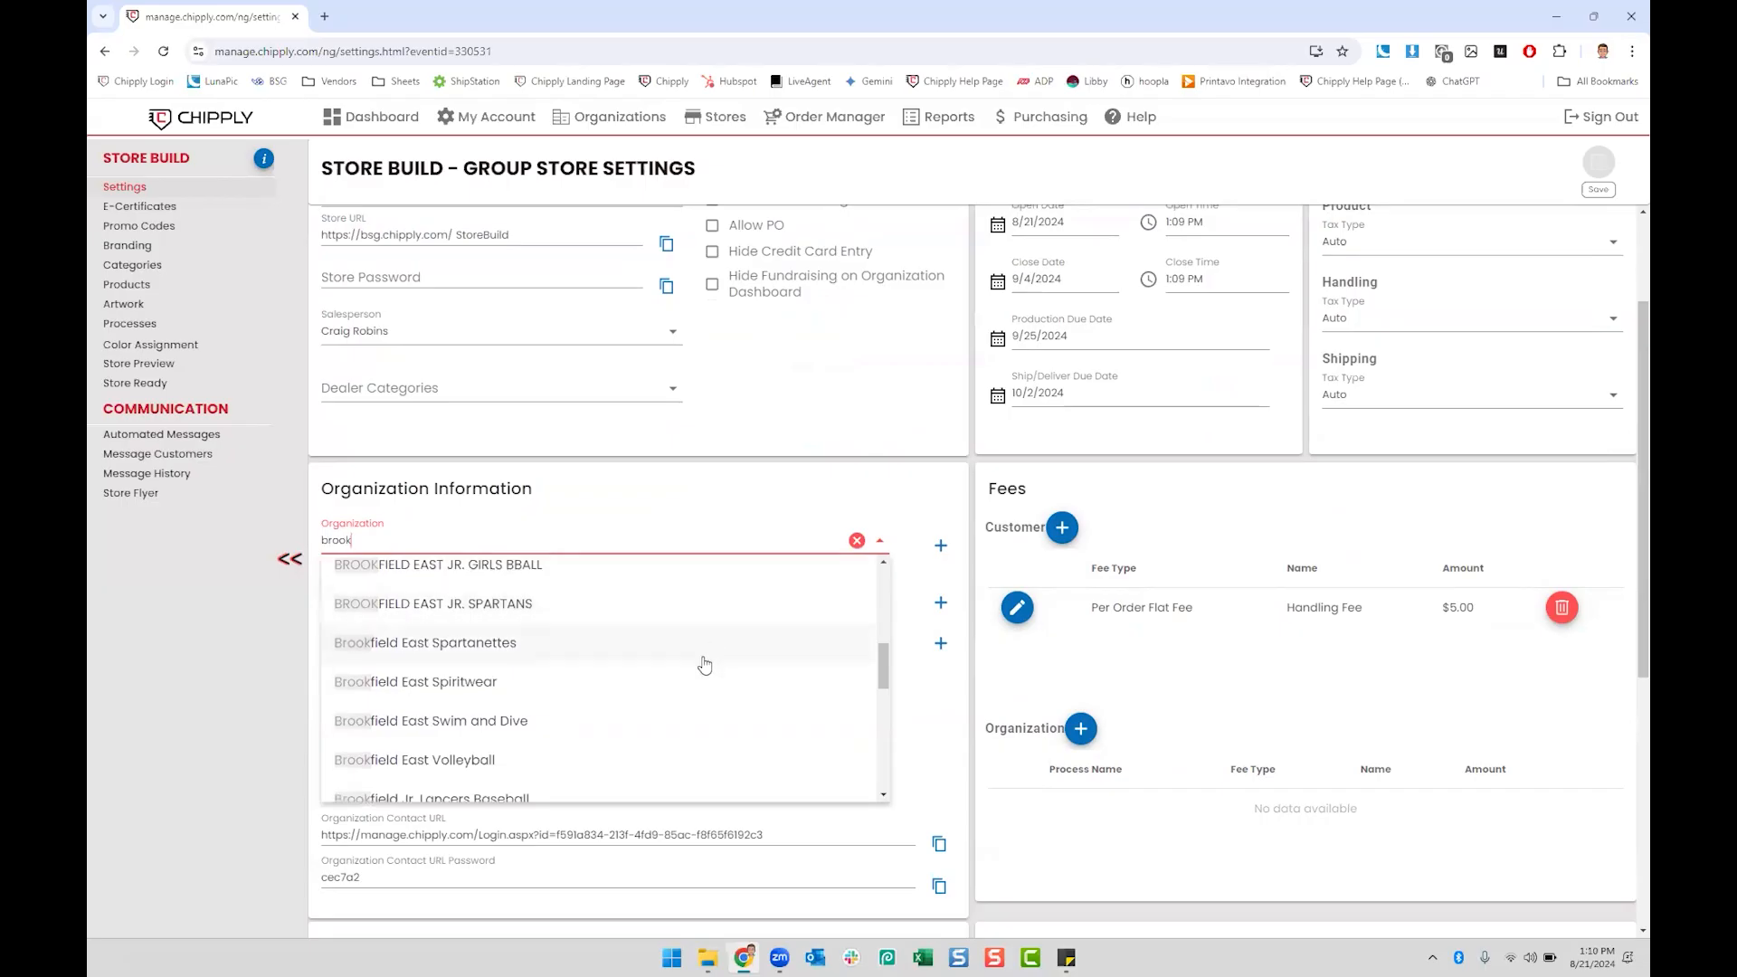
scroll(705, 665, down, 1)
scroll(705, 665, up, 1)
scroll(708, 664, up, 1)
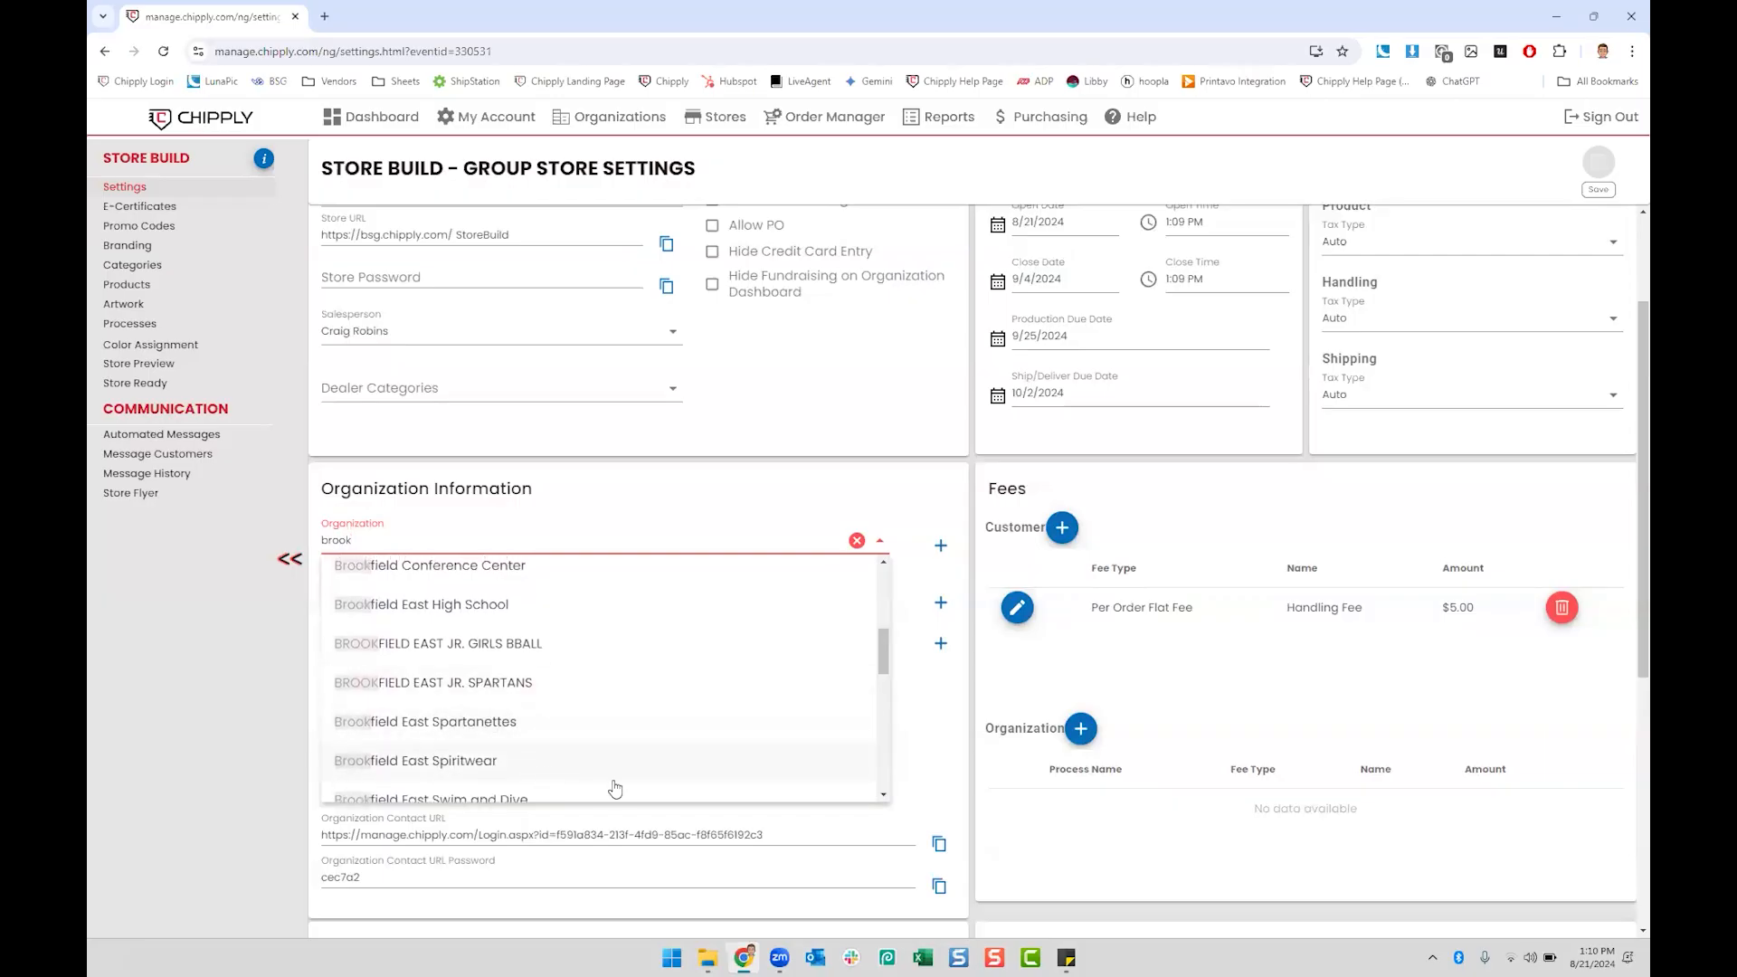
click(595, 758)
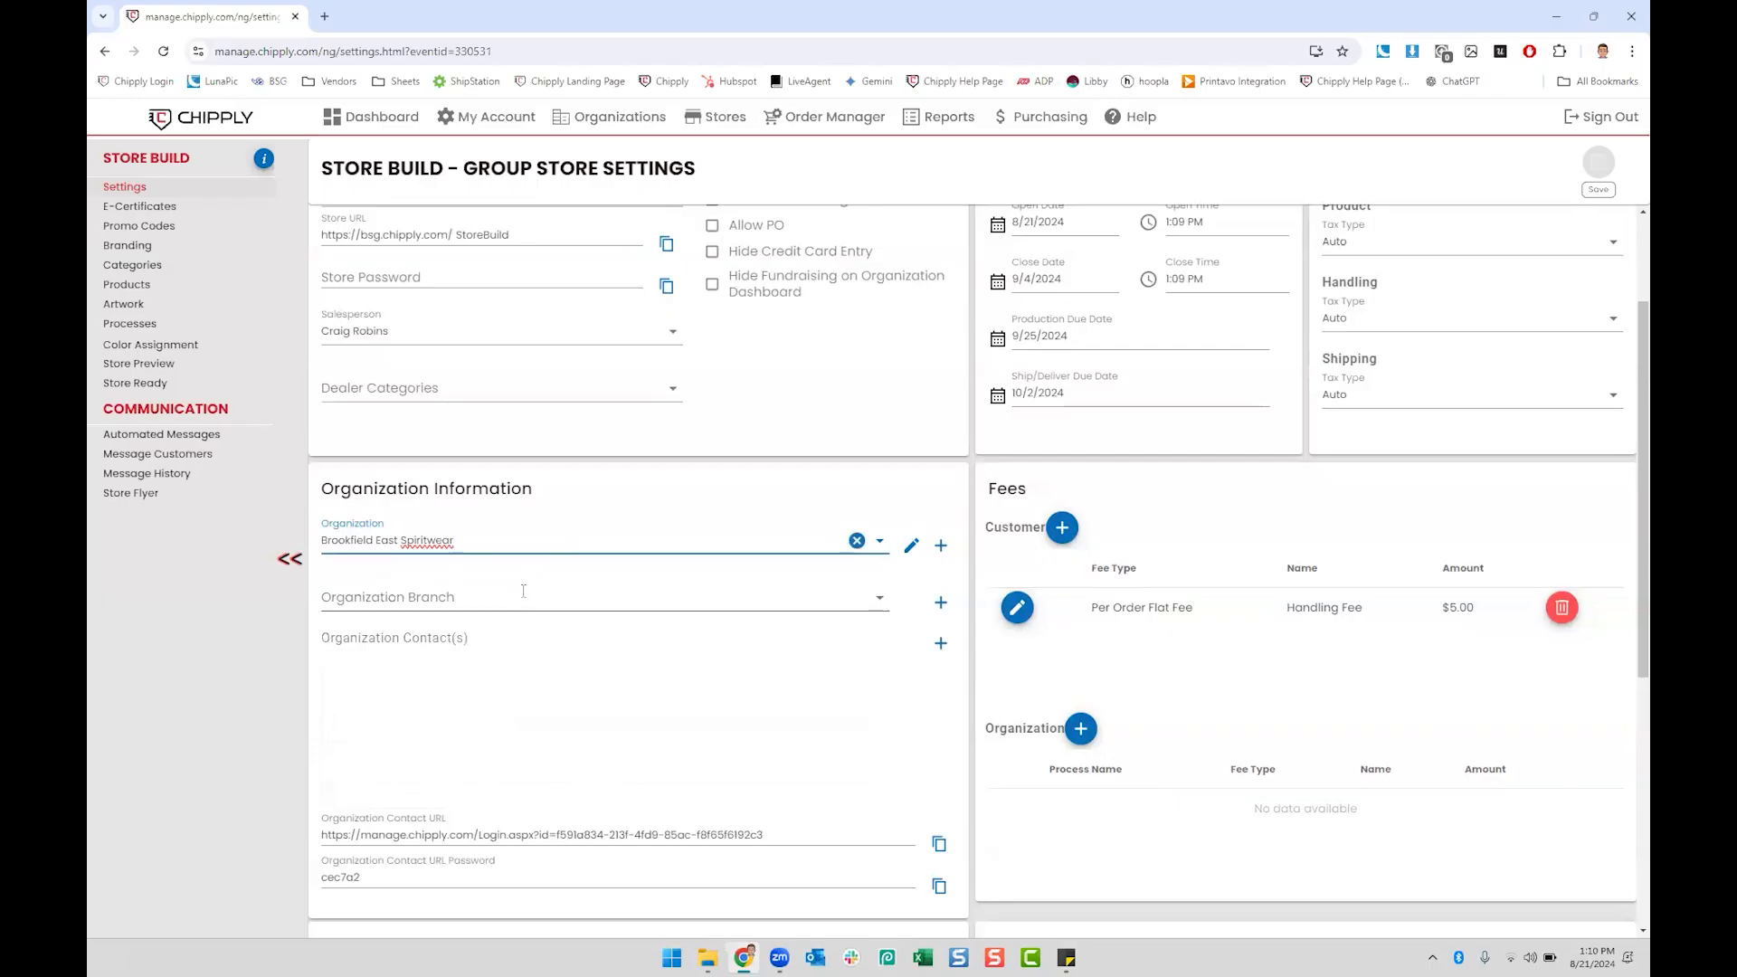
Step: Review the existing contacts offered for the store's organization without adding one
click(928, 643)
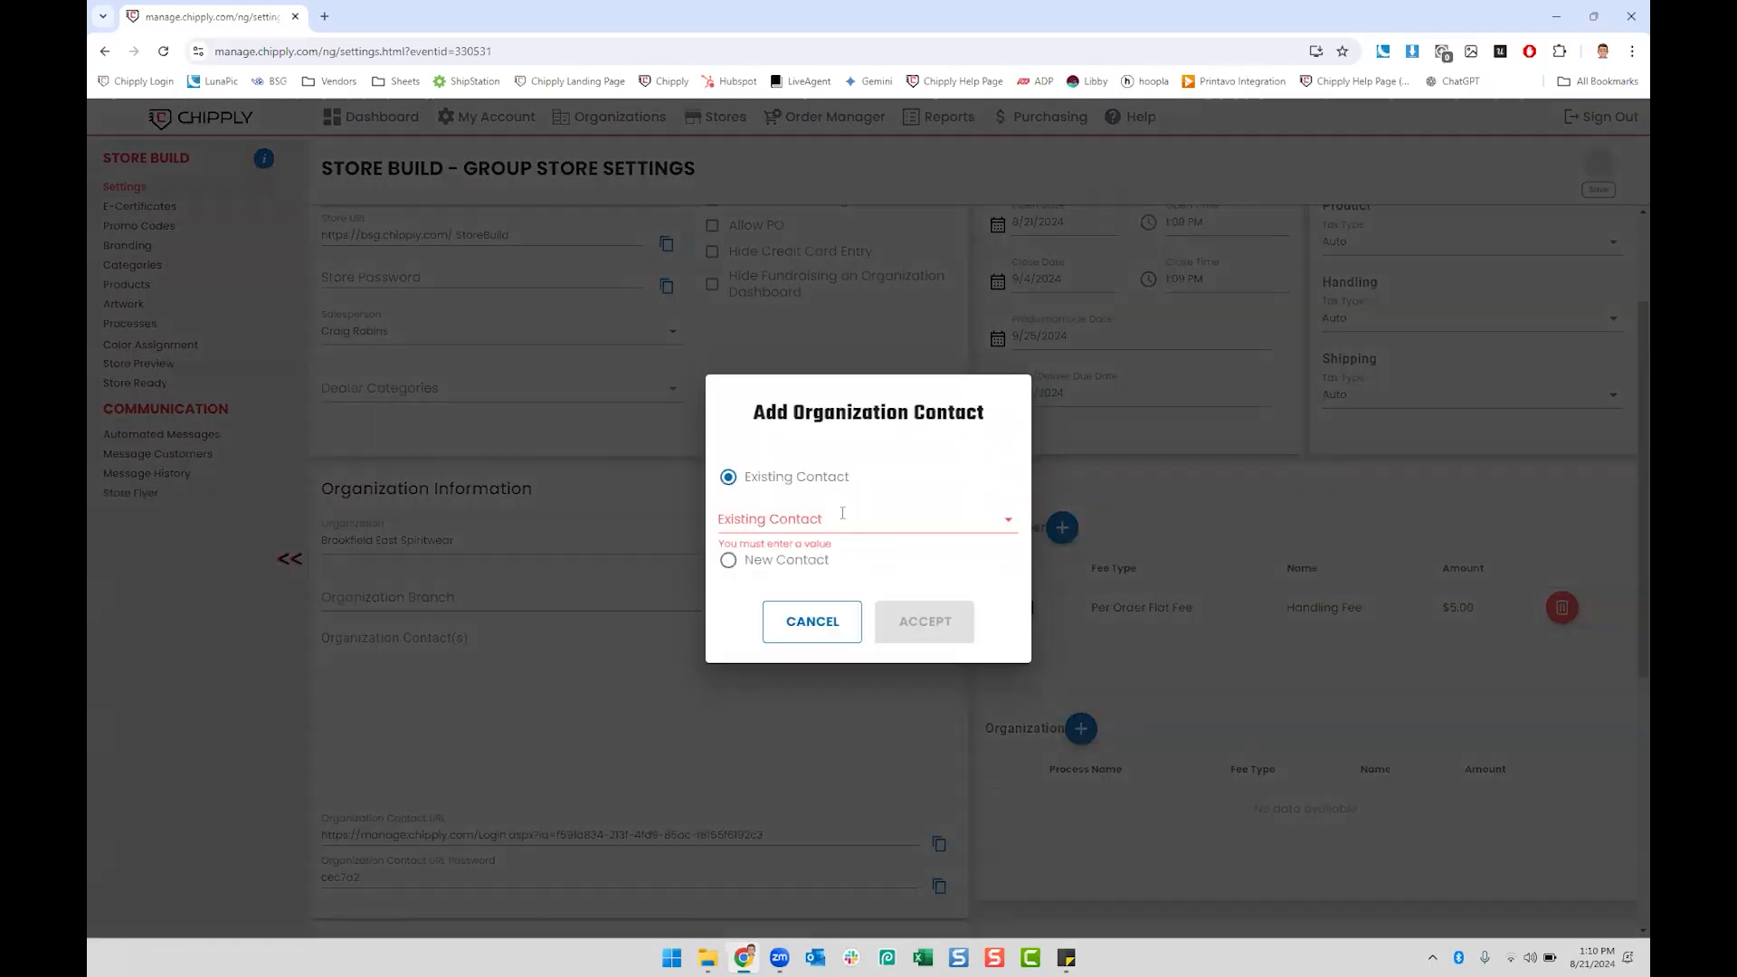
click(828, 523)
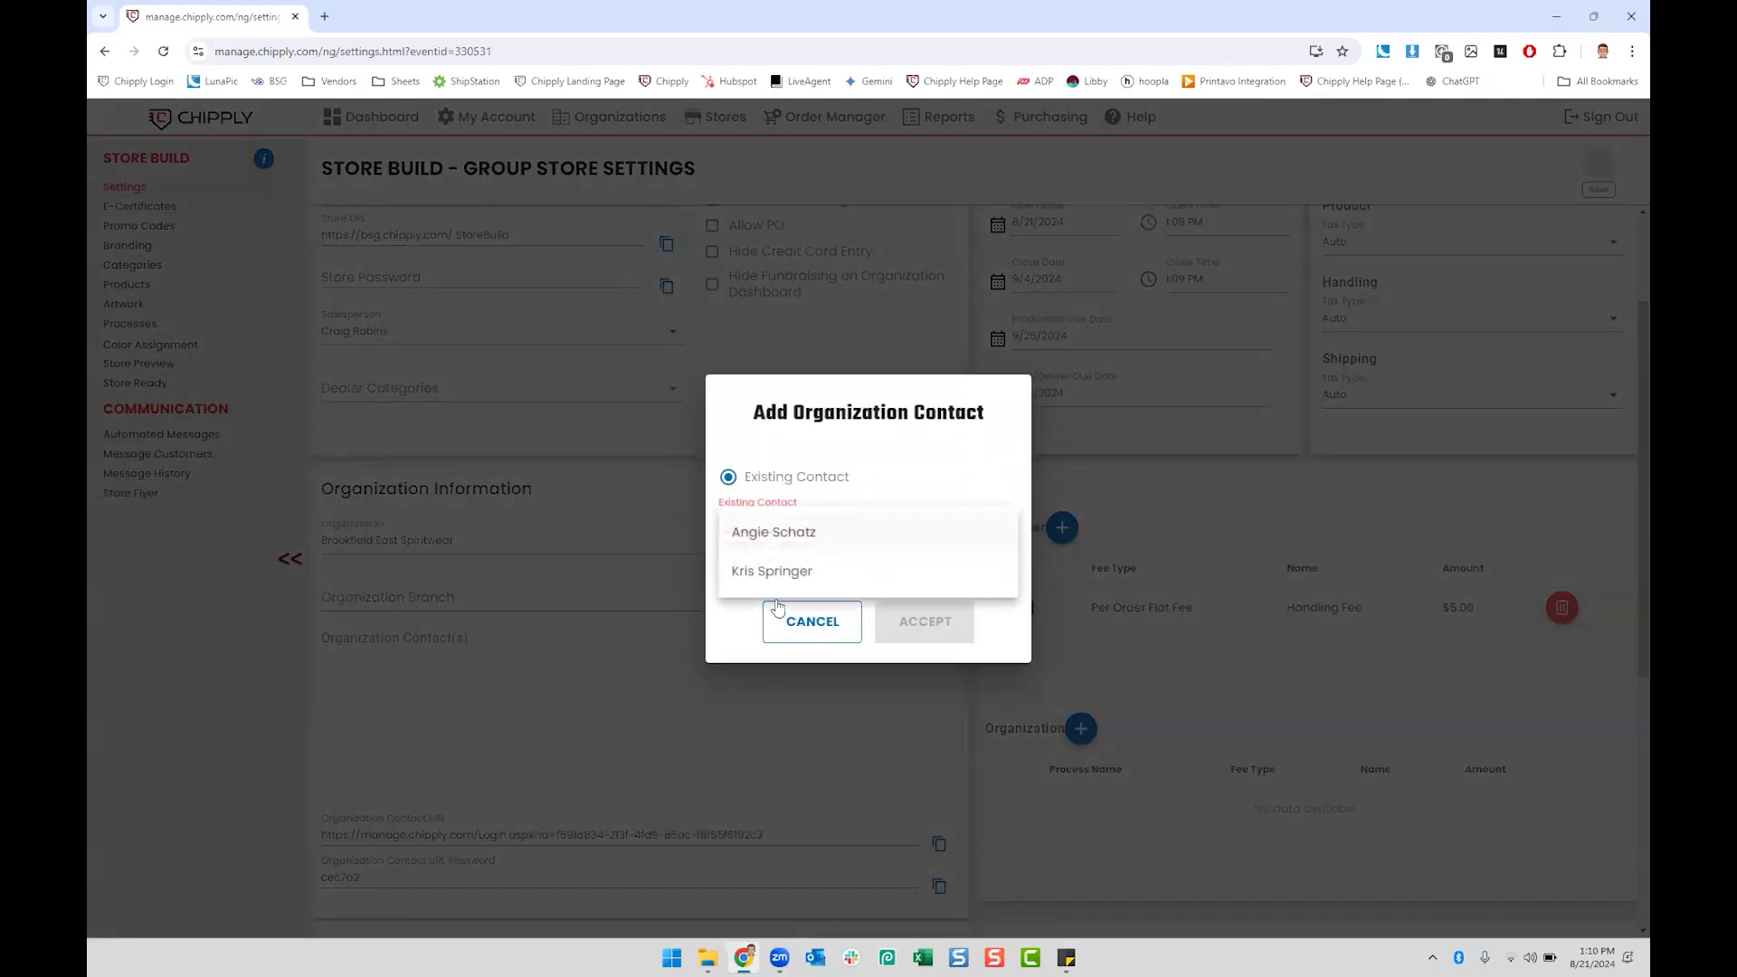
click(806, 482)
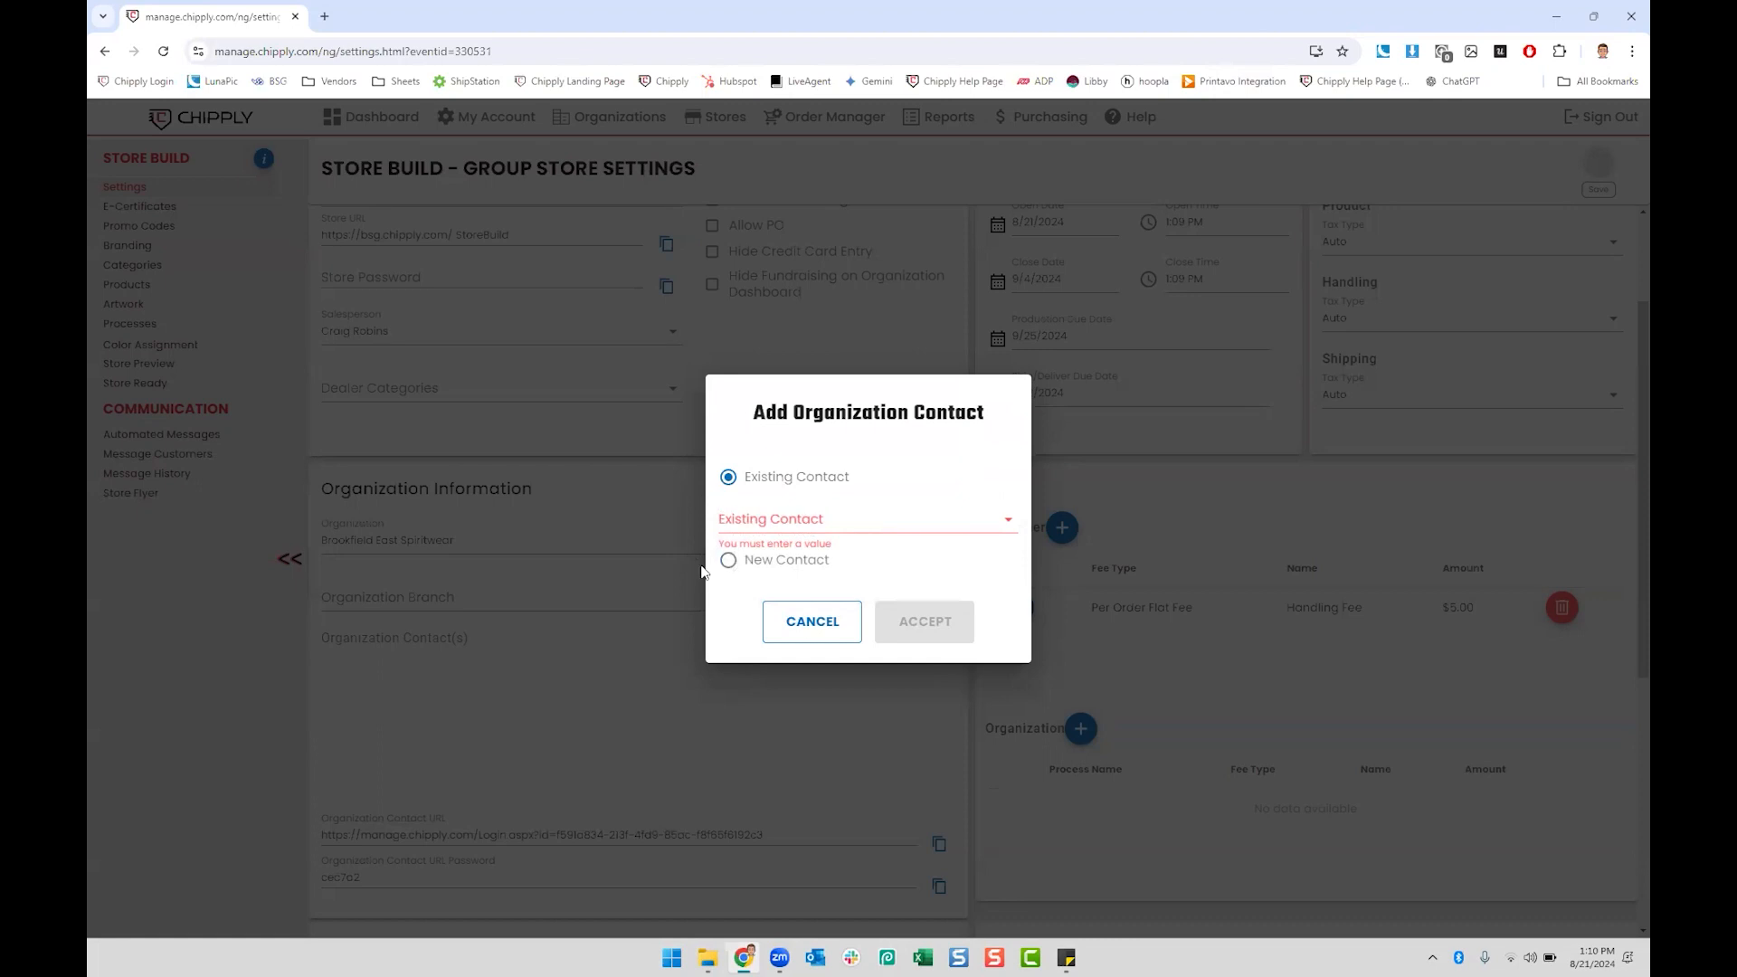
click(780, 622)
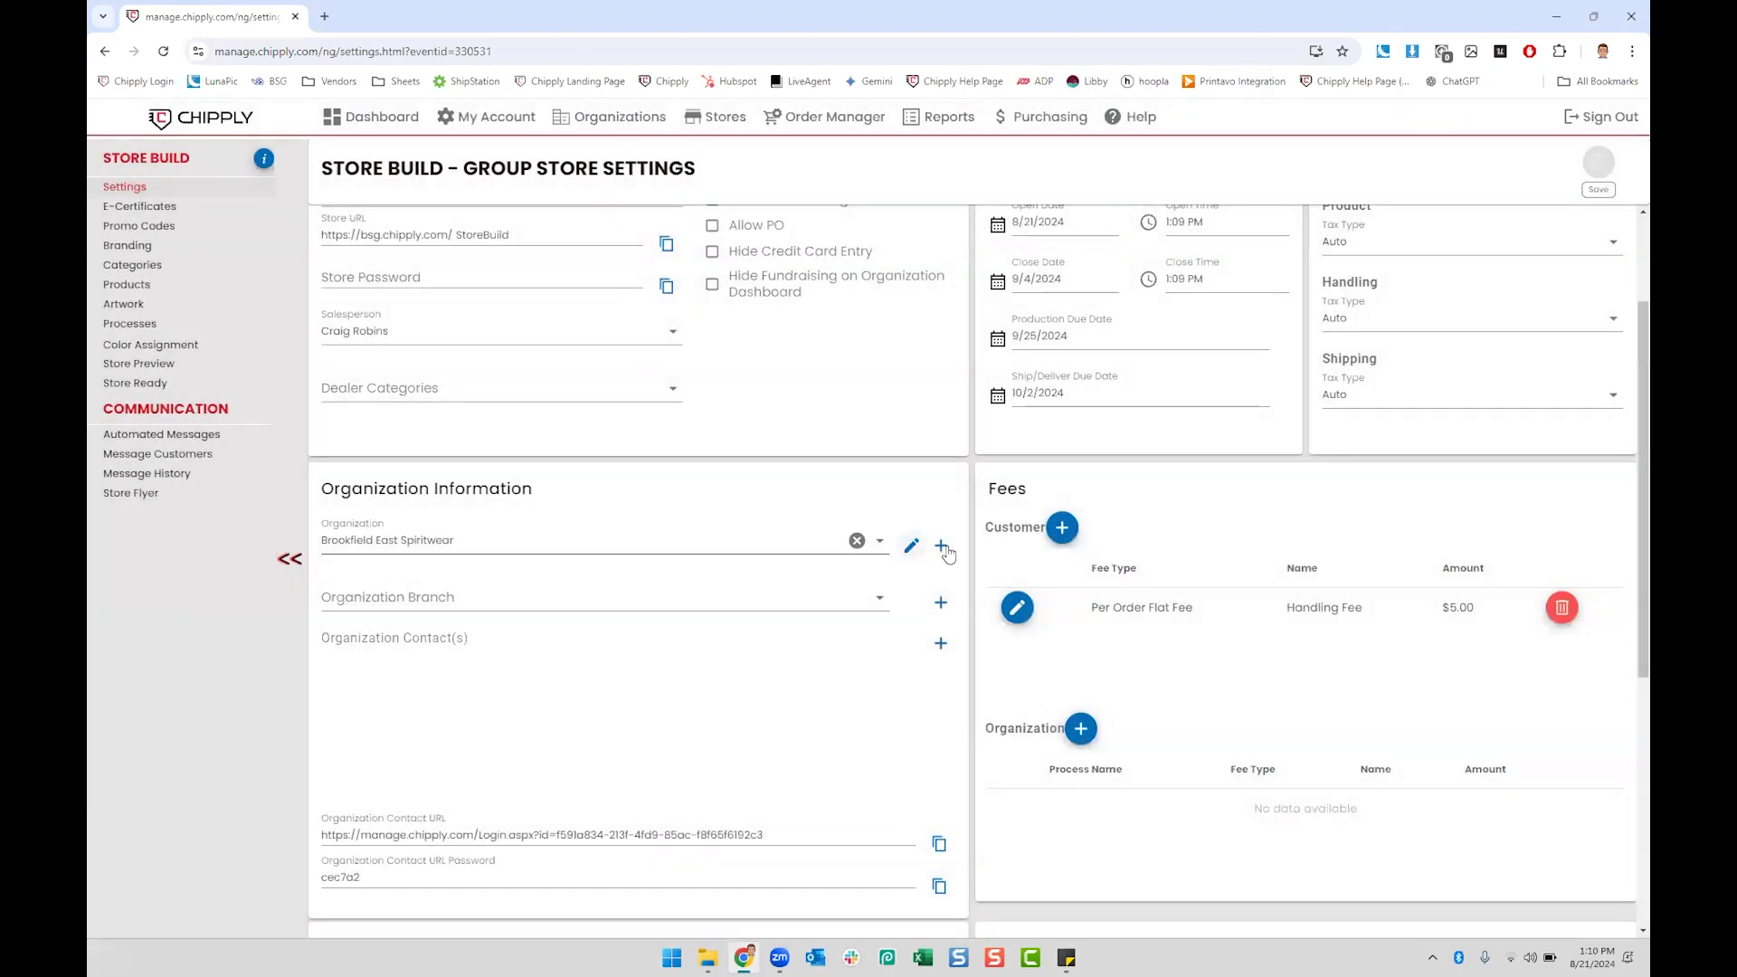
Step: Examine the required name and postal code fields for adding a new organization, without creating one
click(941, 548)
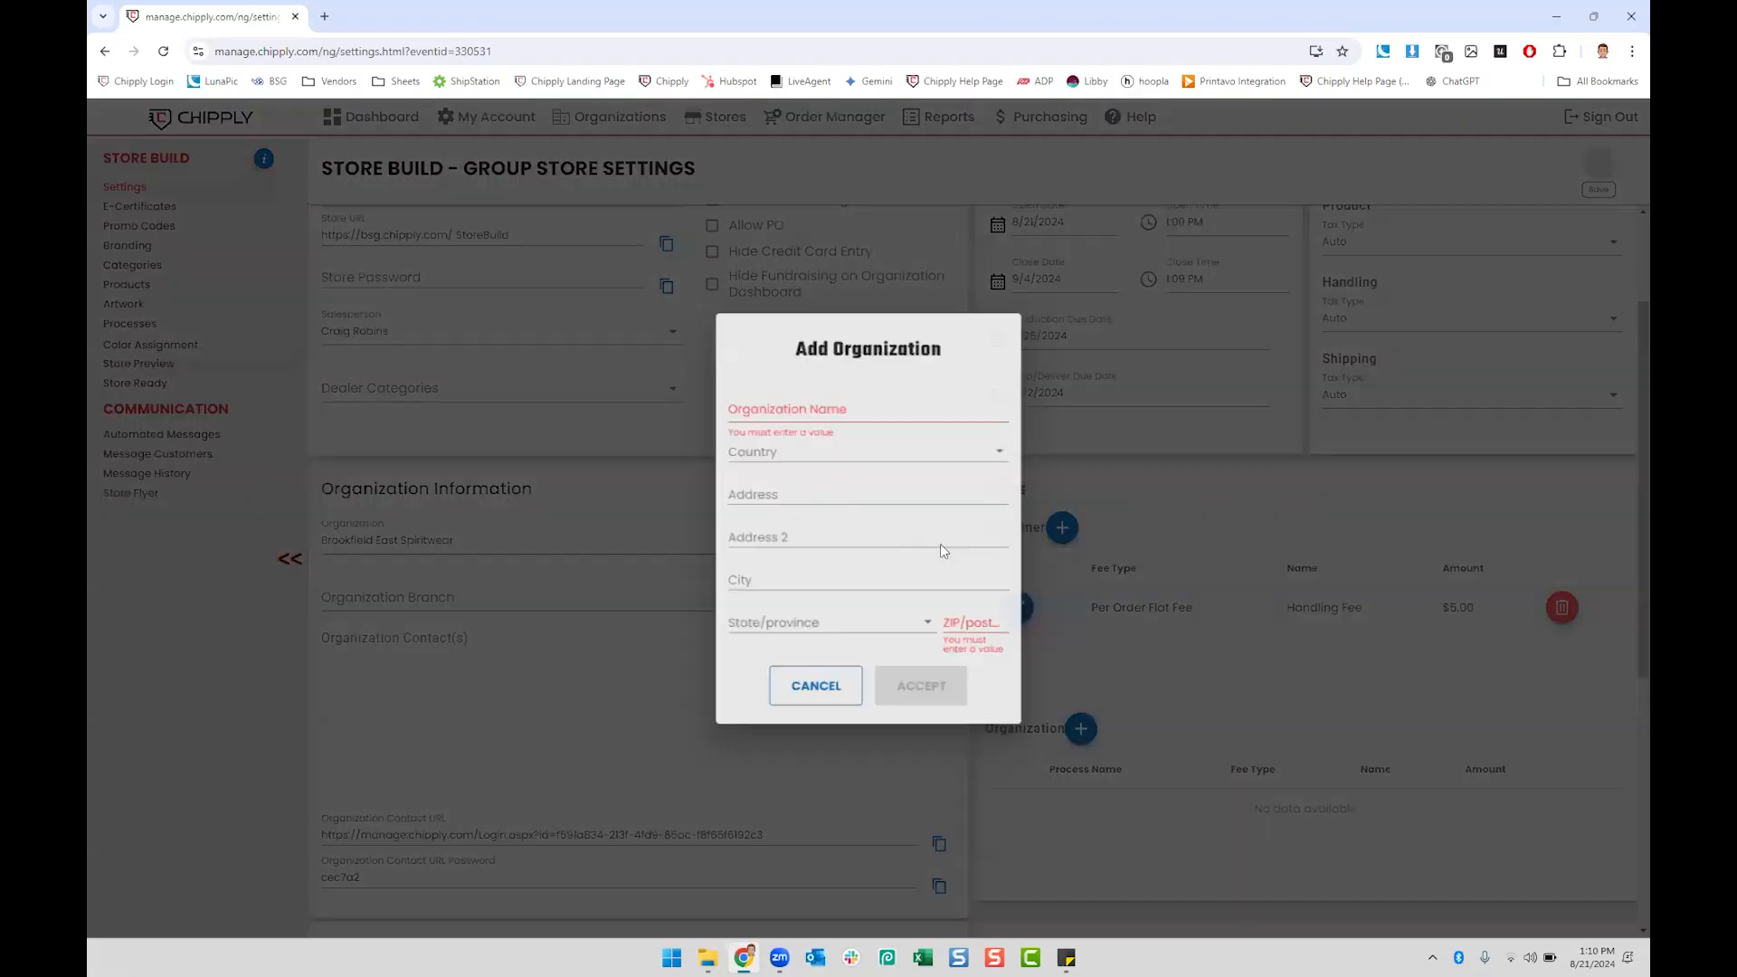
click(867, 401)
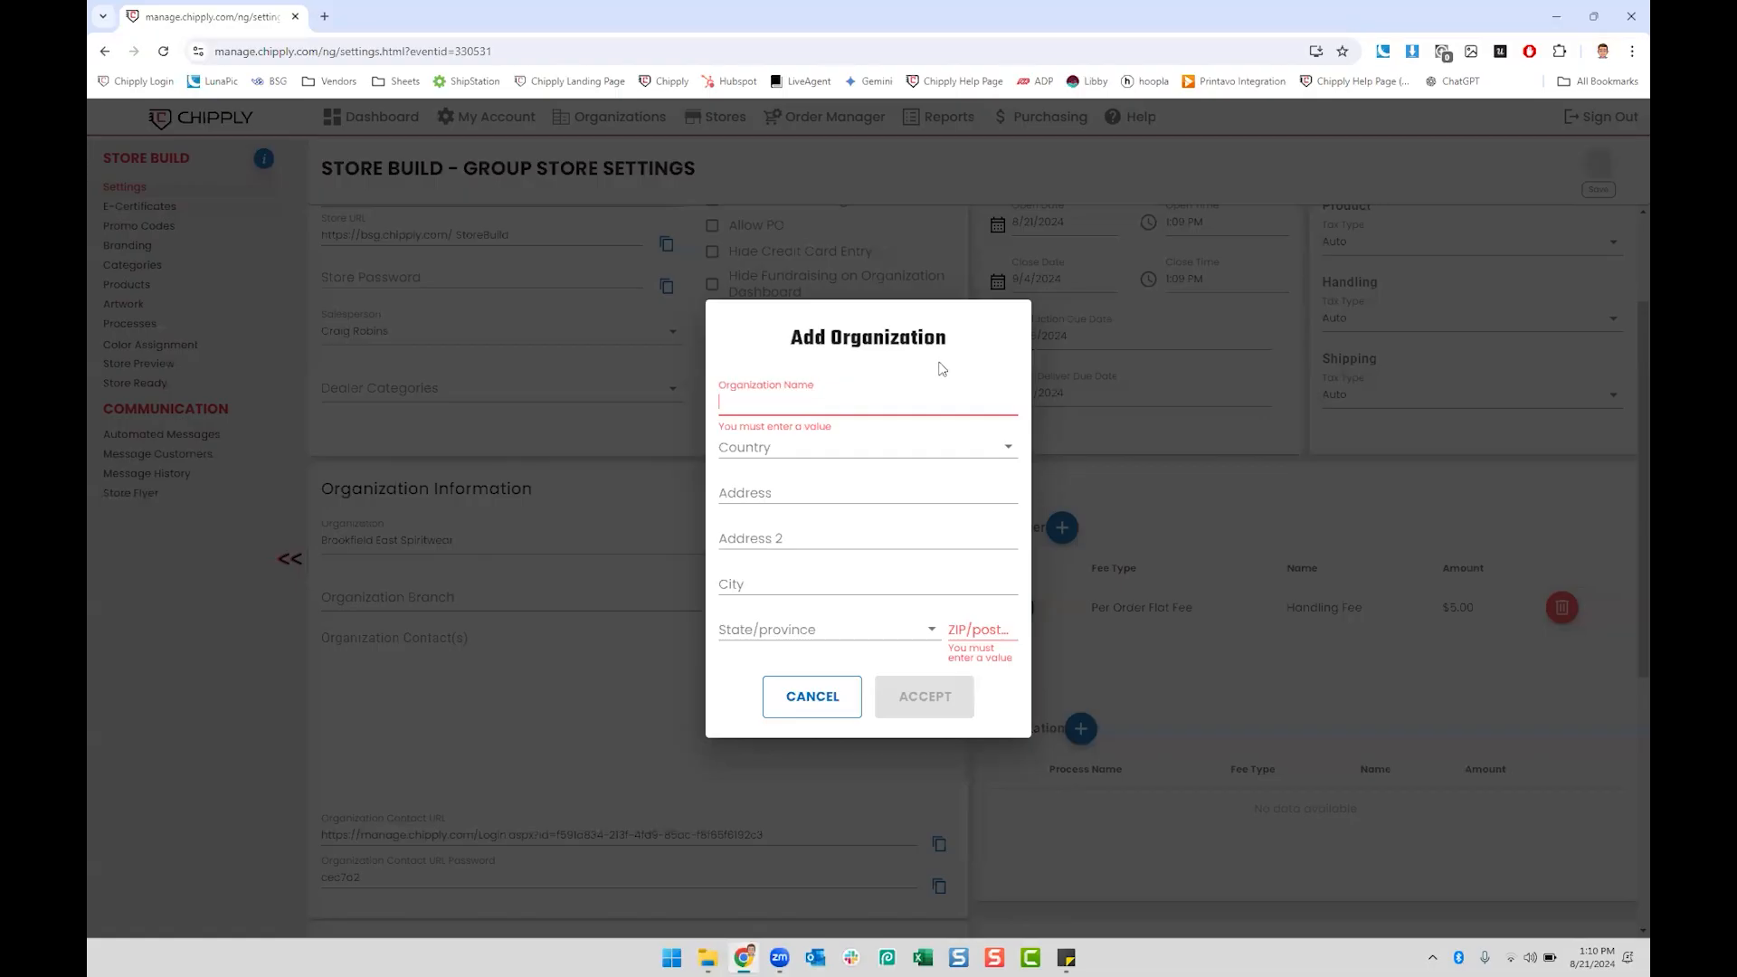
click(991, 628)
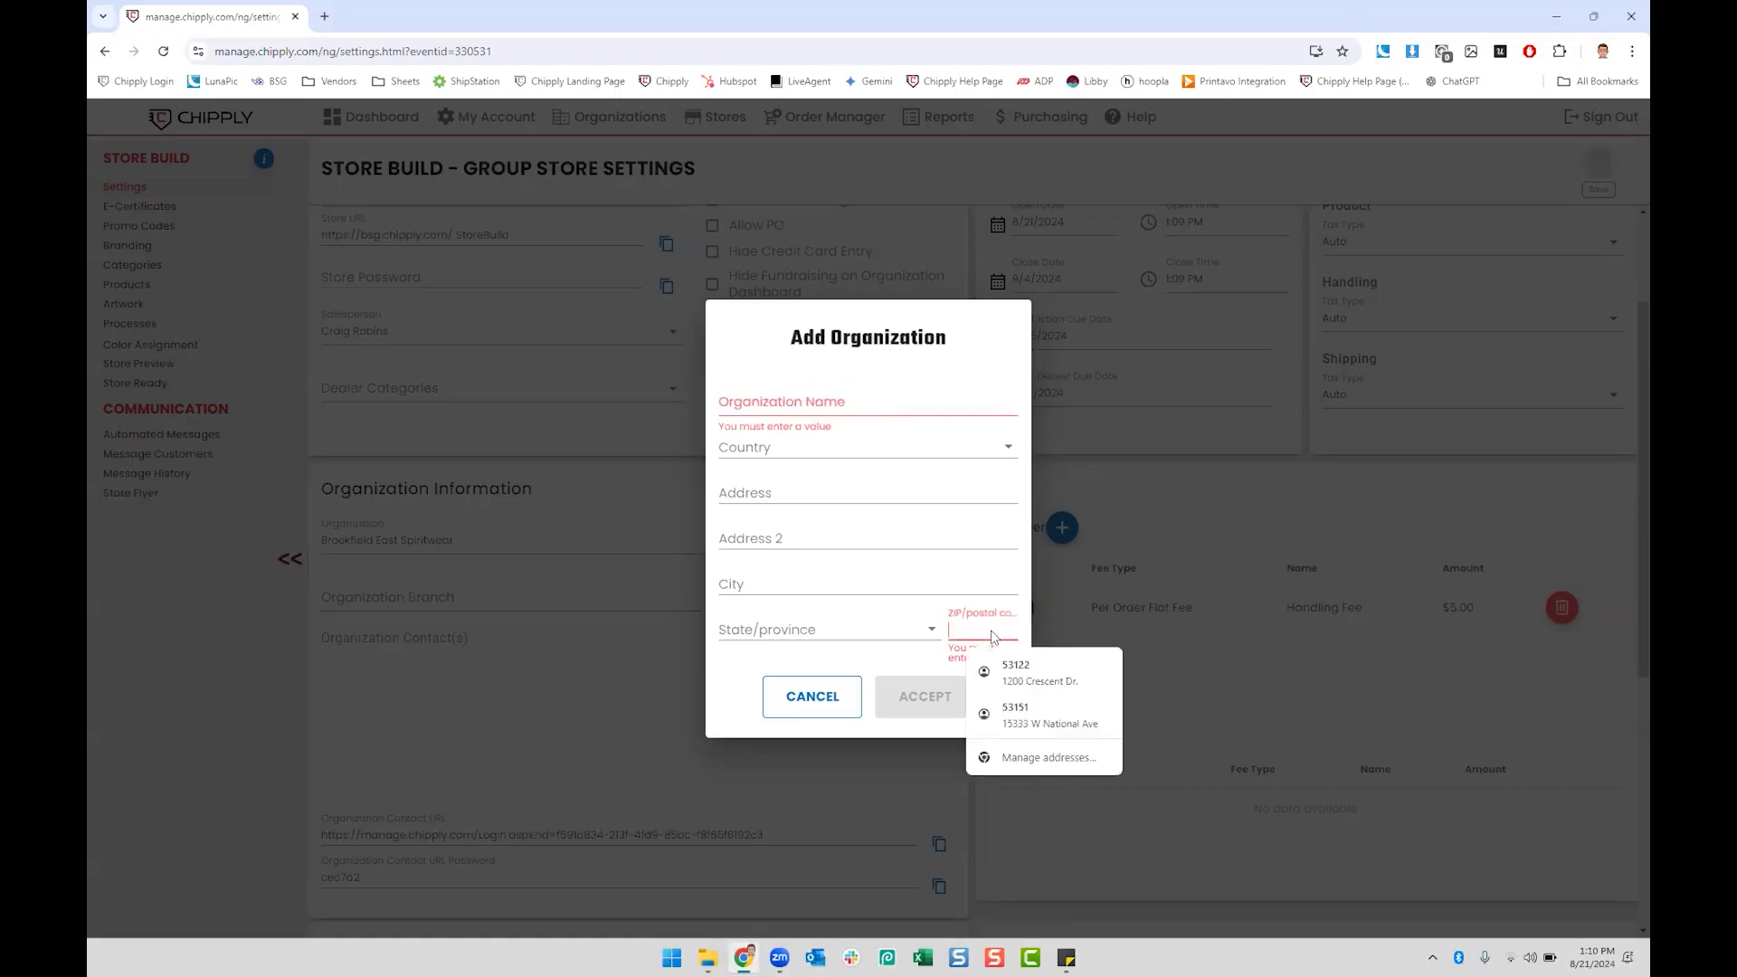
click(1005, 613)
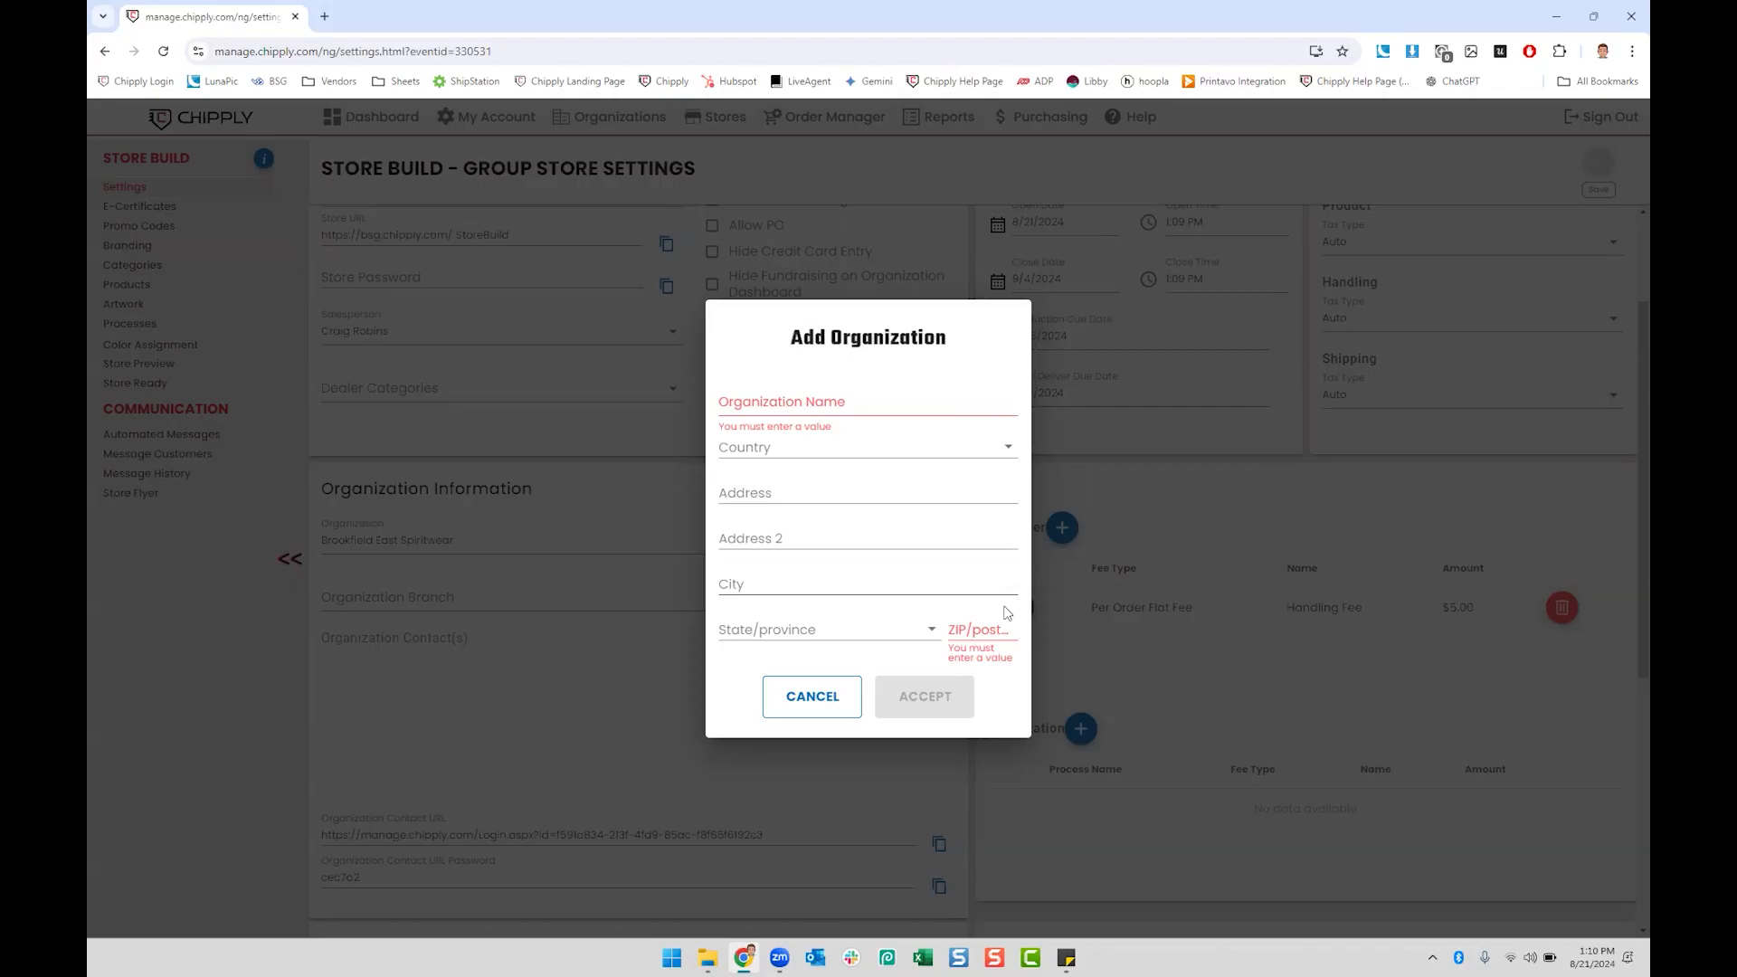
click(847, 695)
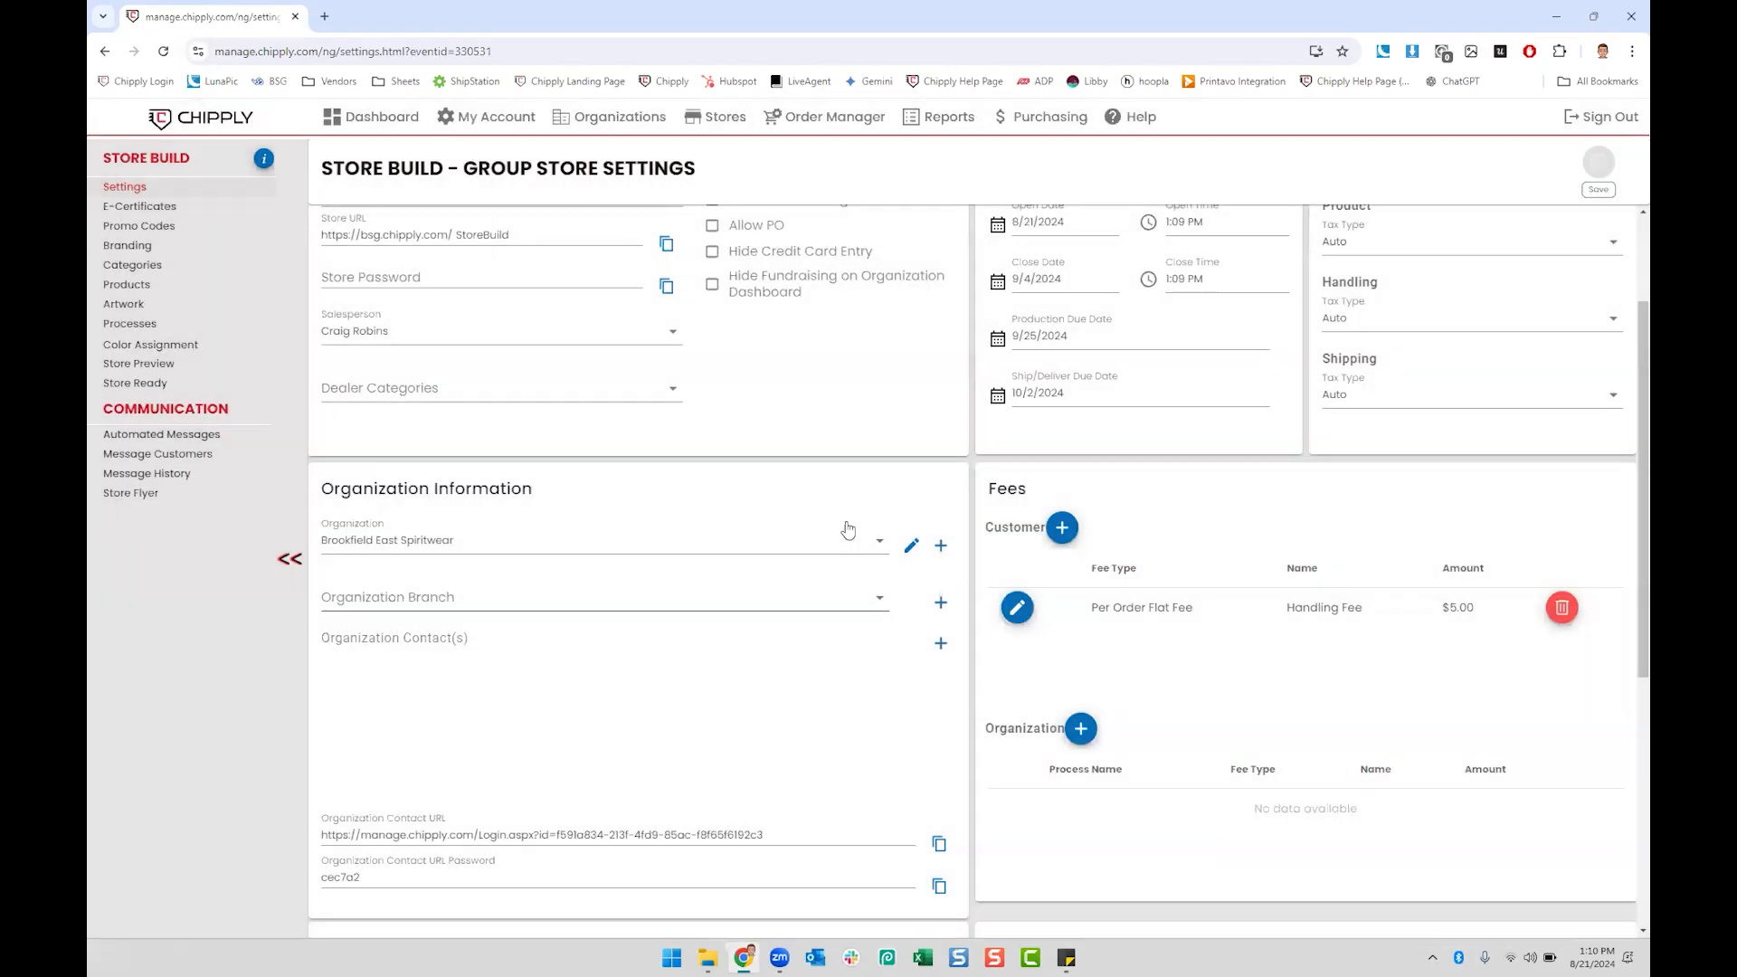
Step: Examine the fields for adding a new organization contact, without creating one
click(940, 644)
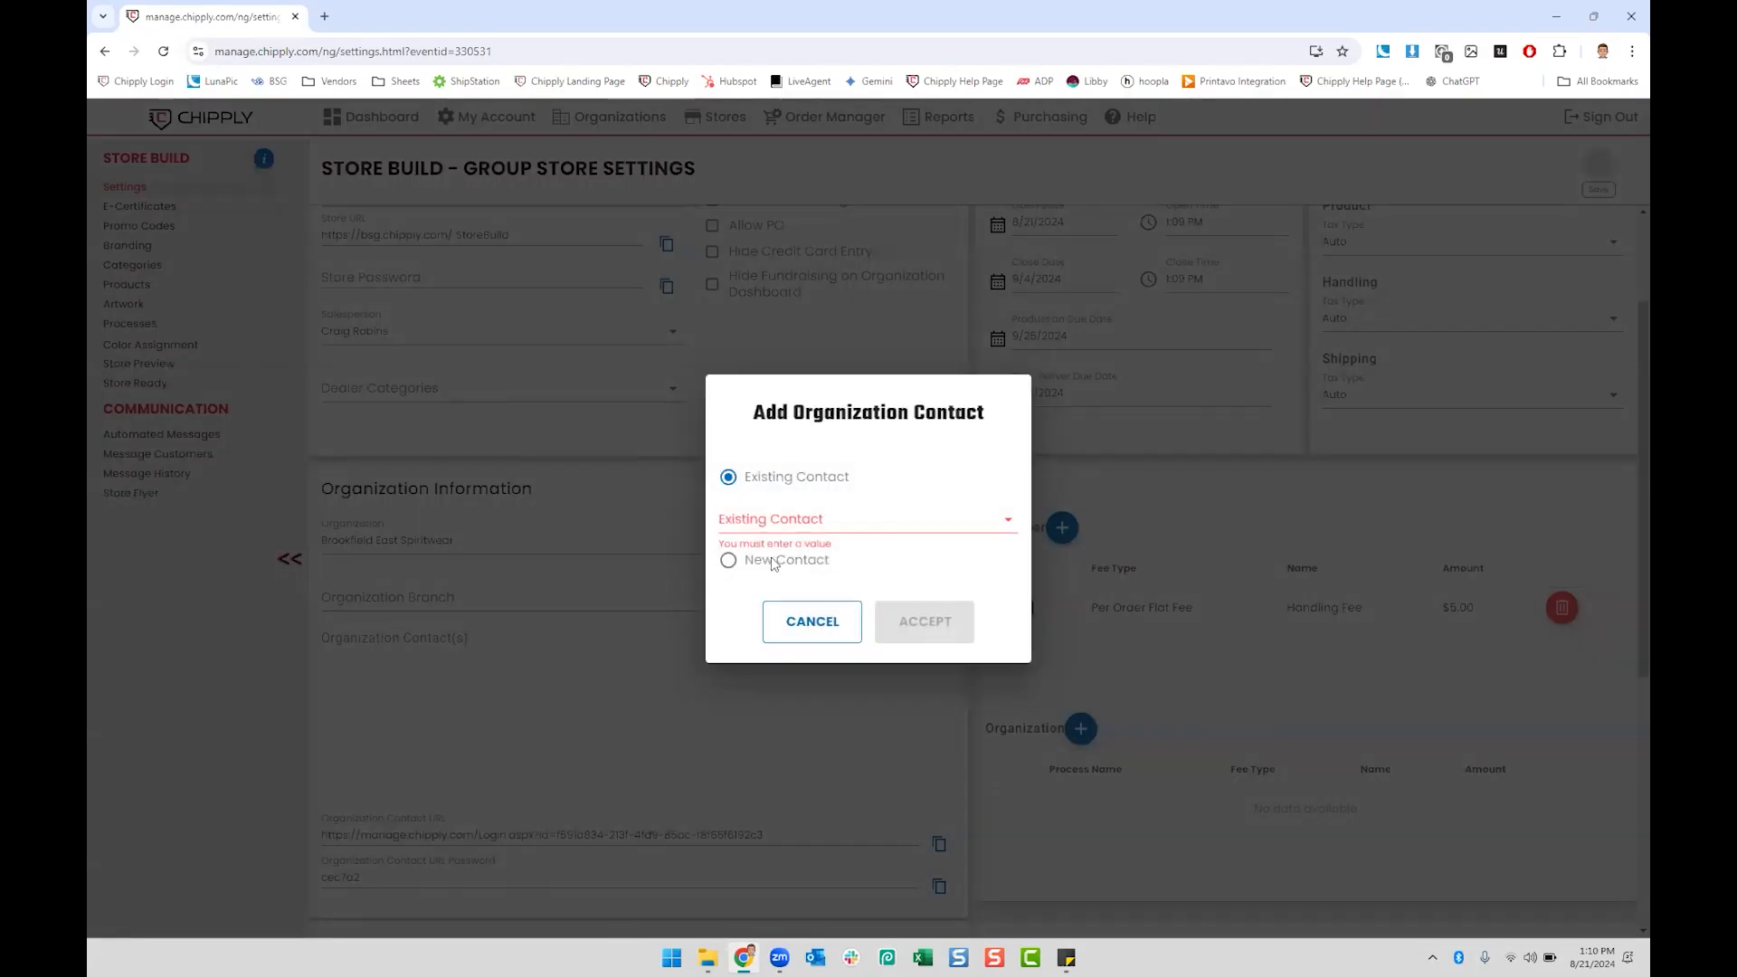
click(728, 560)
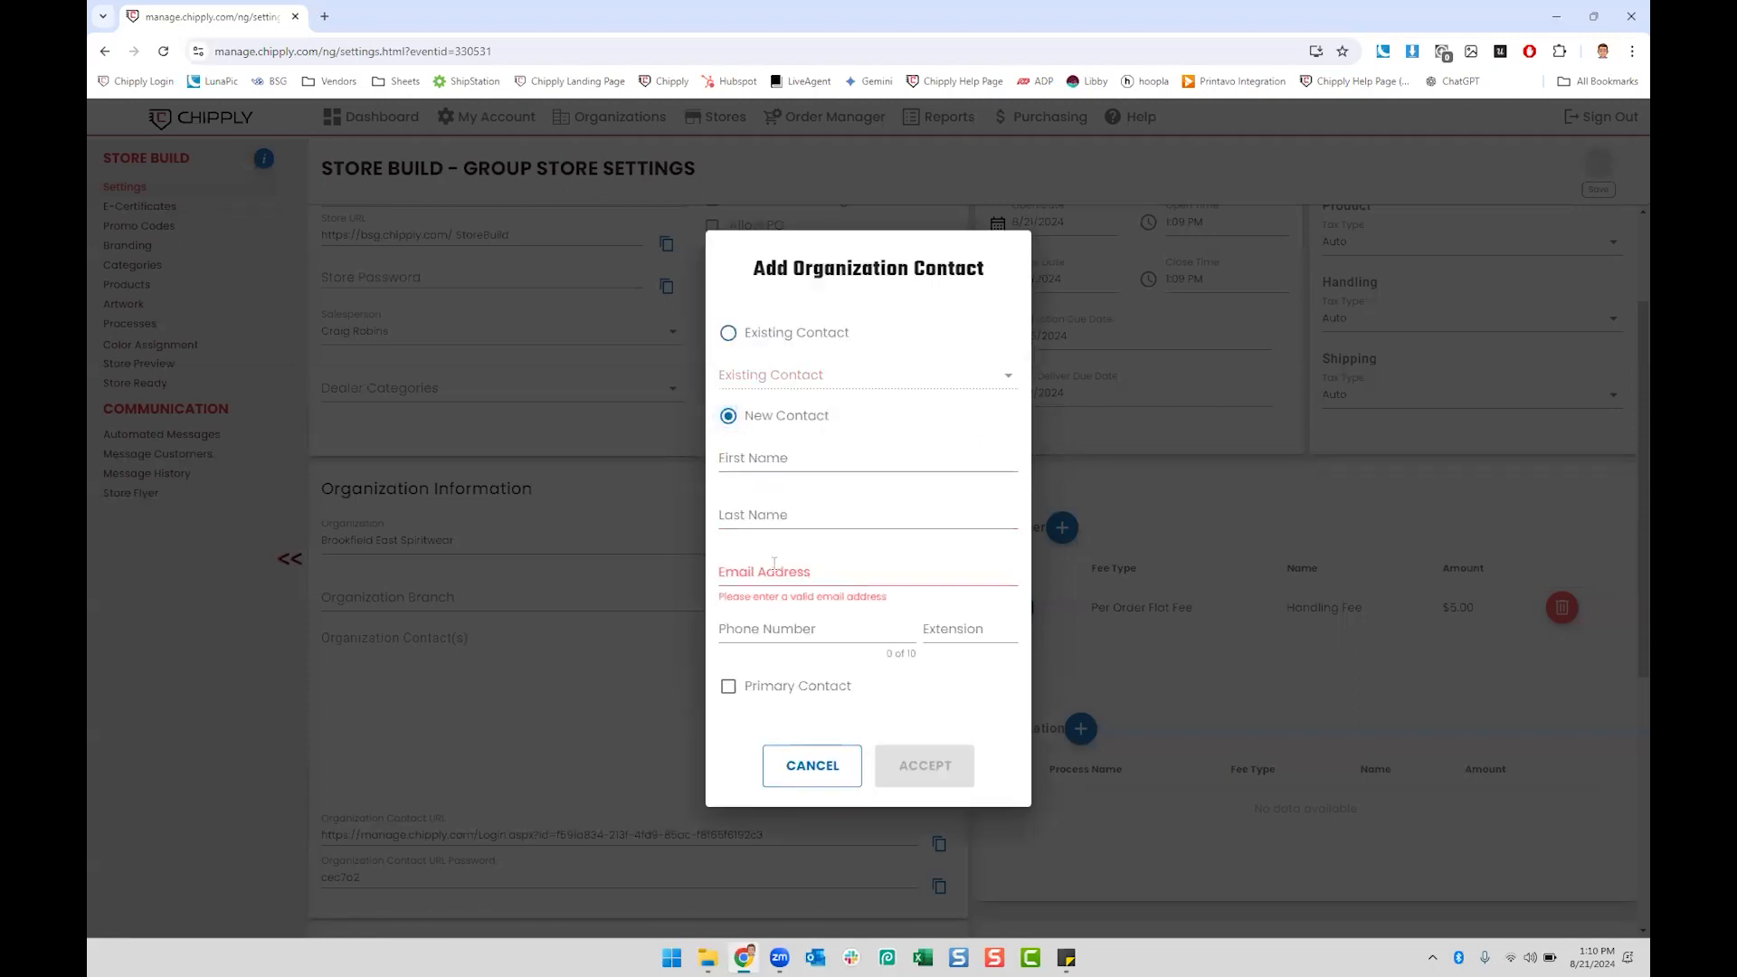
click(811, 765)
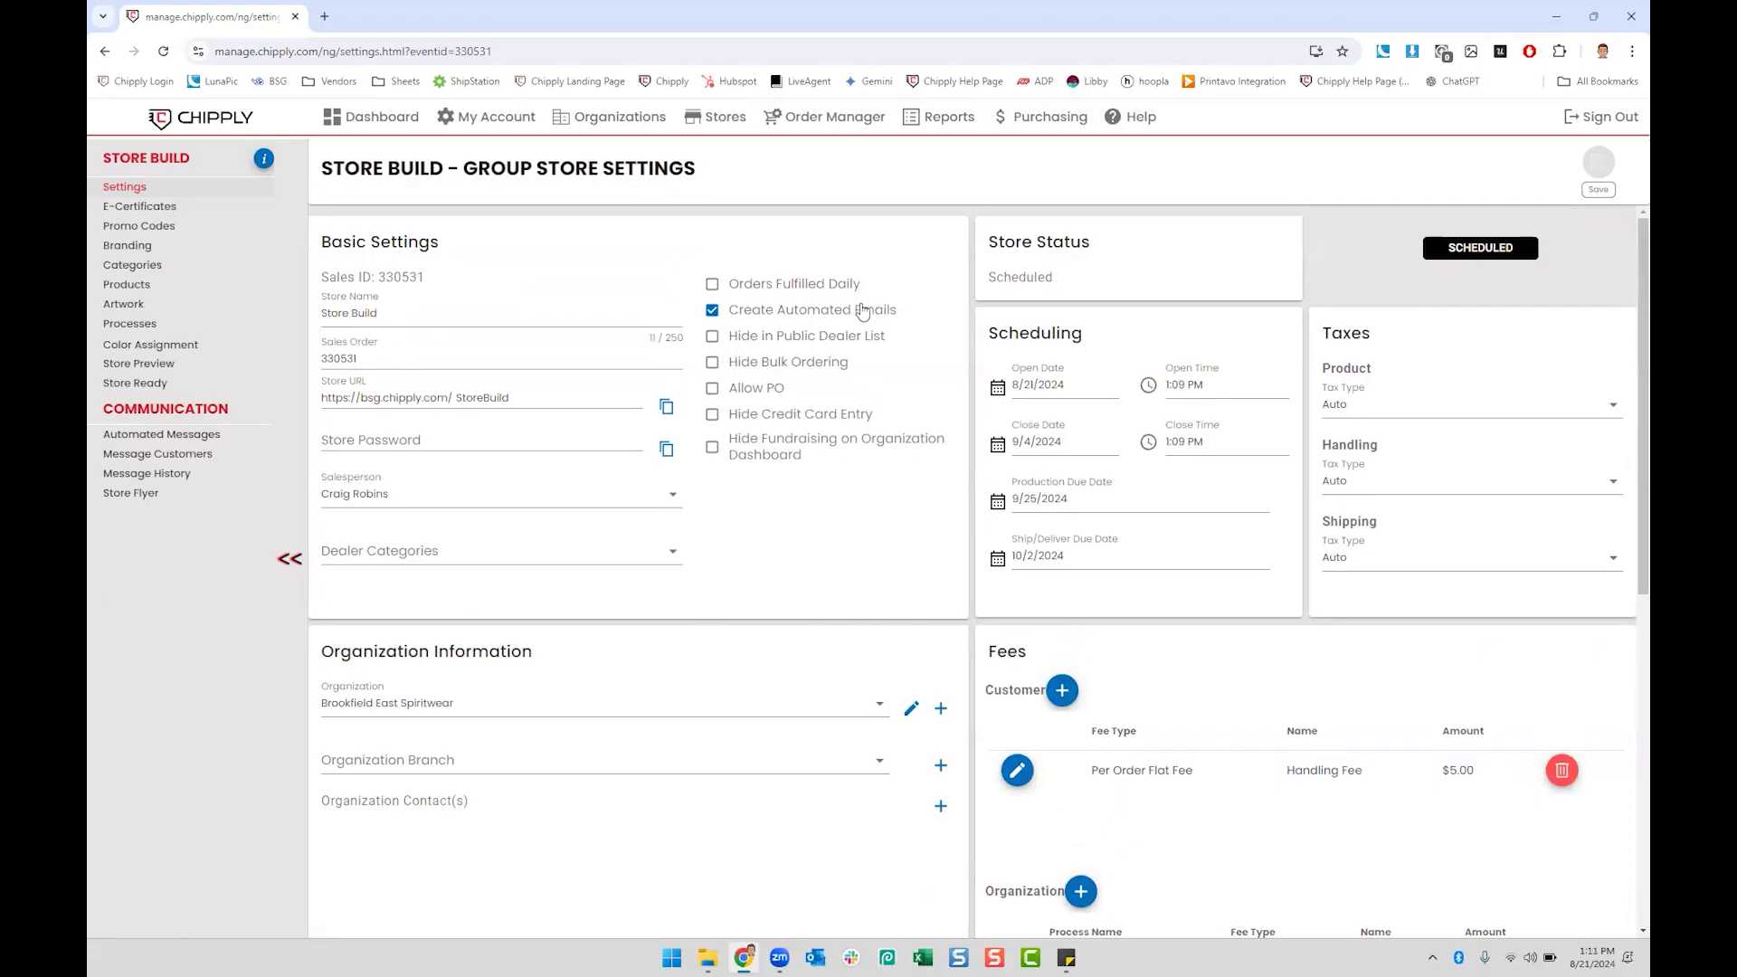
Step: Examine the organization contact URL and its password in the organization information
scroll(859, 313, down, 3)
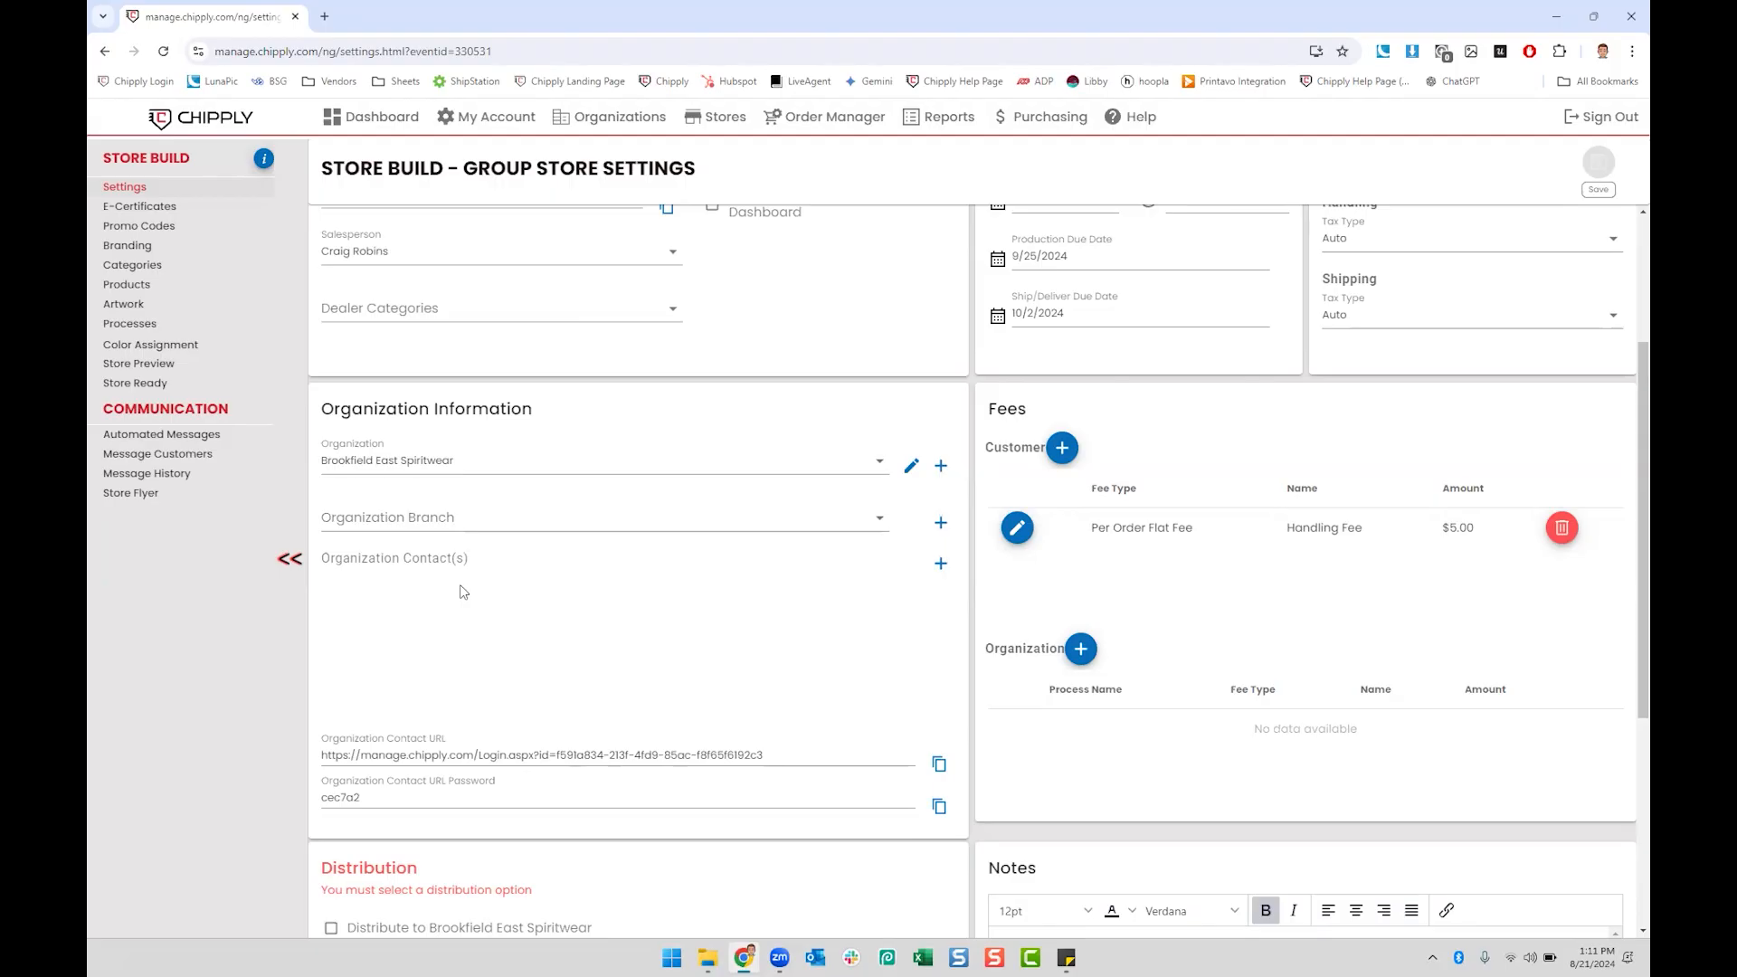
click(595, 754)
triple_click(596, 754)
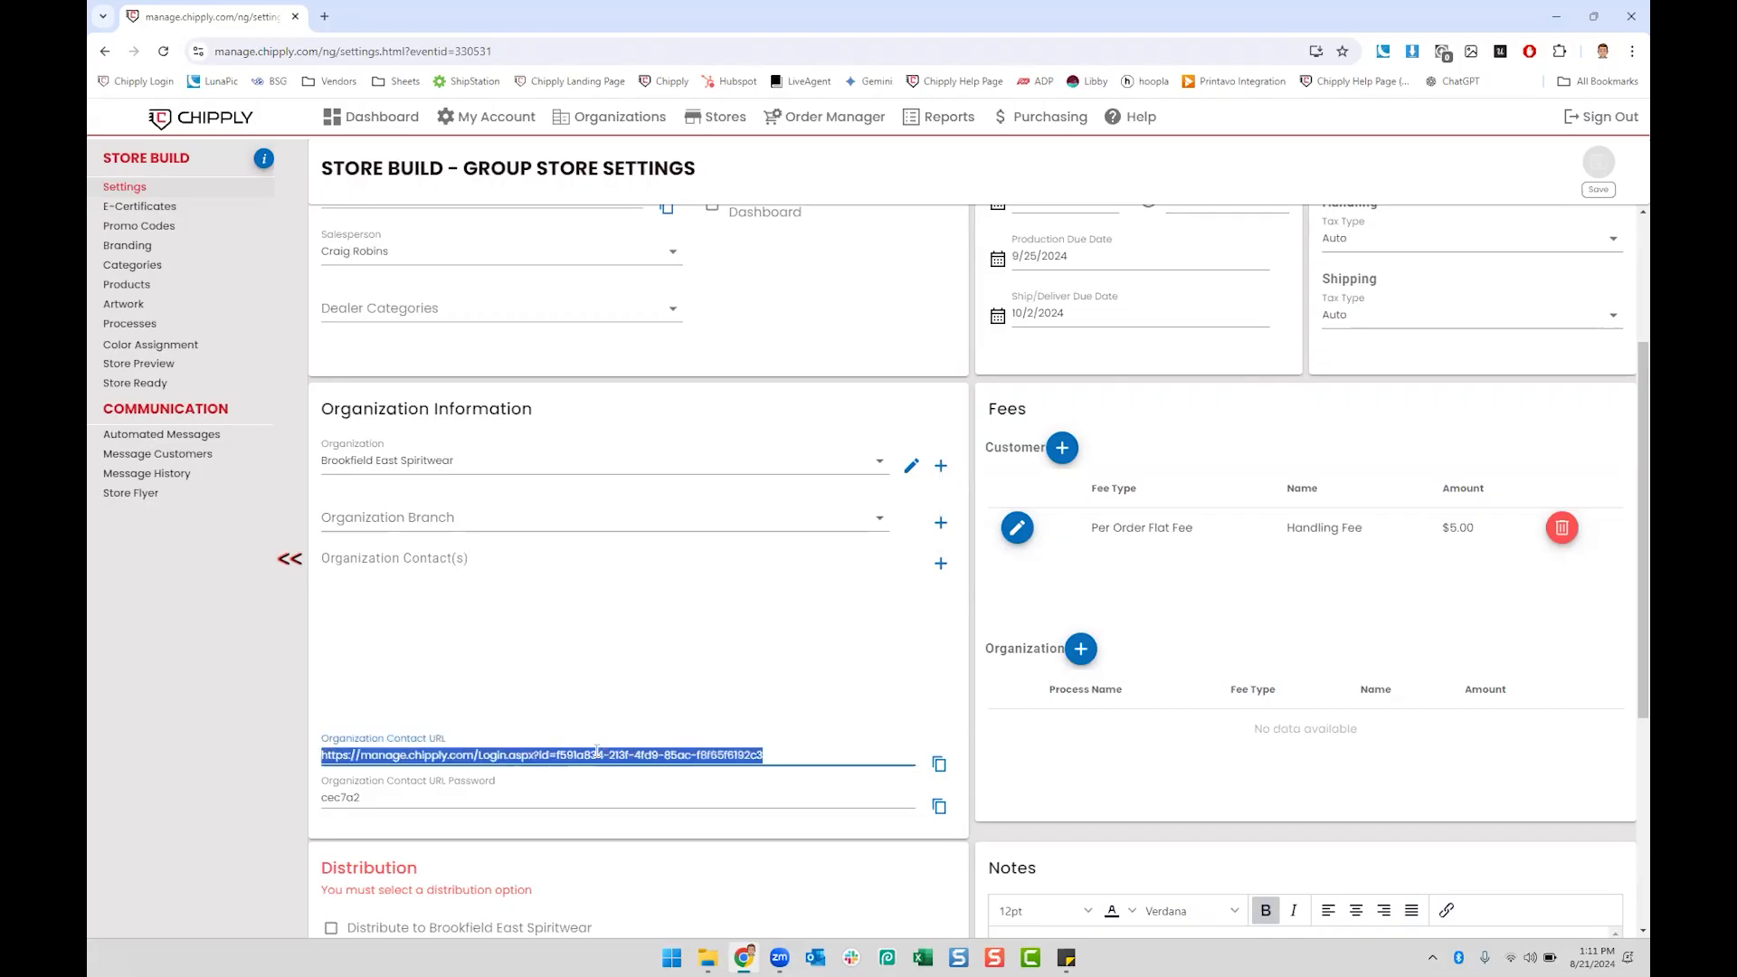
double_click(366, 795)
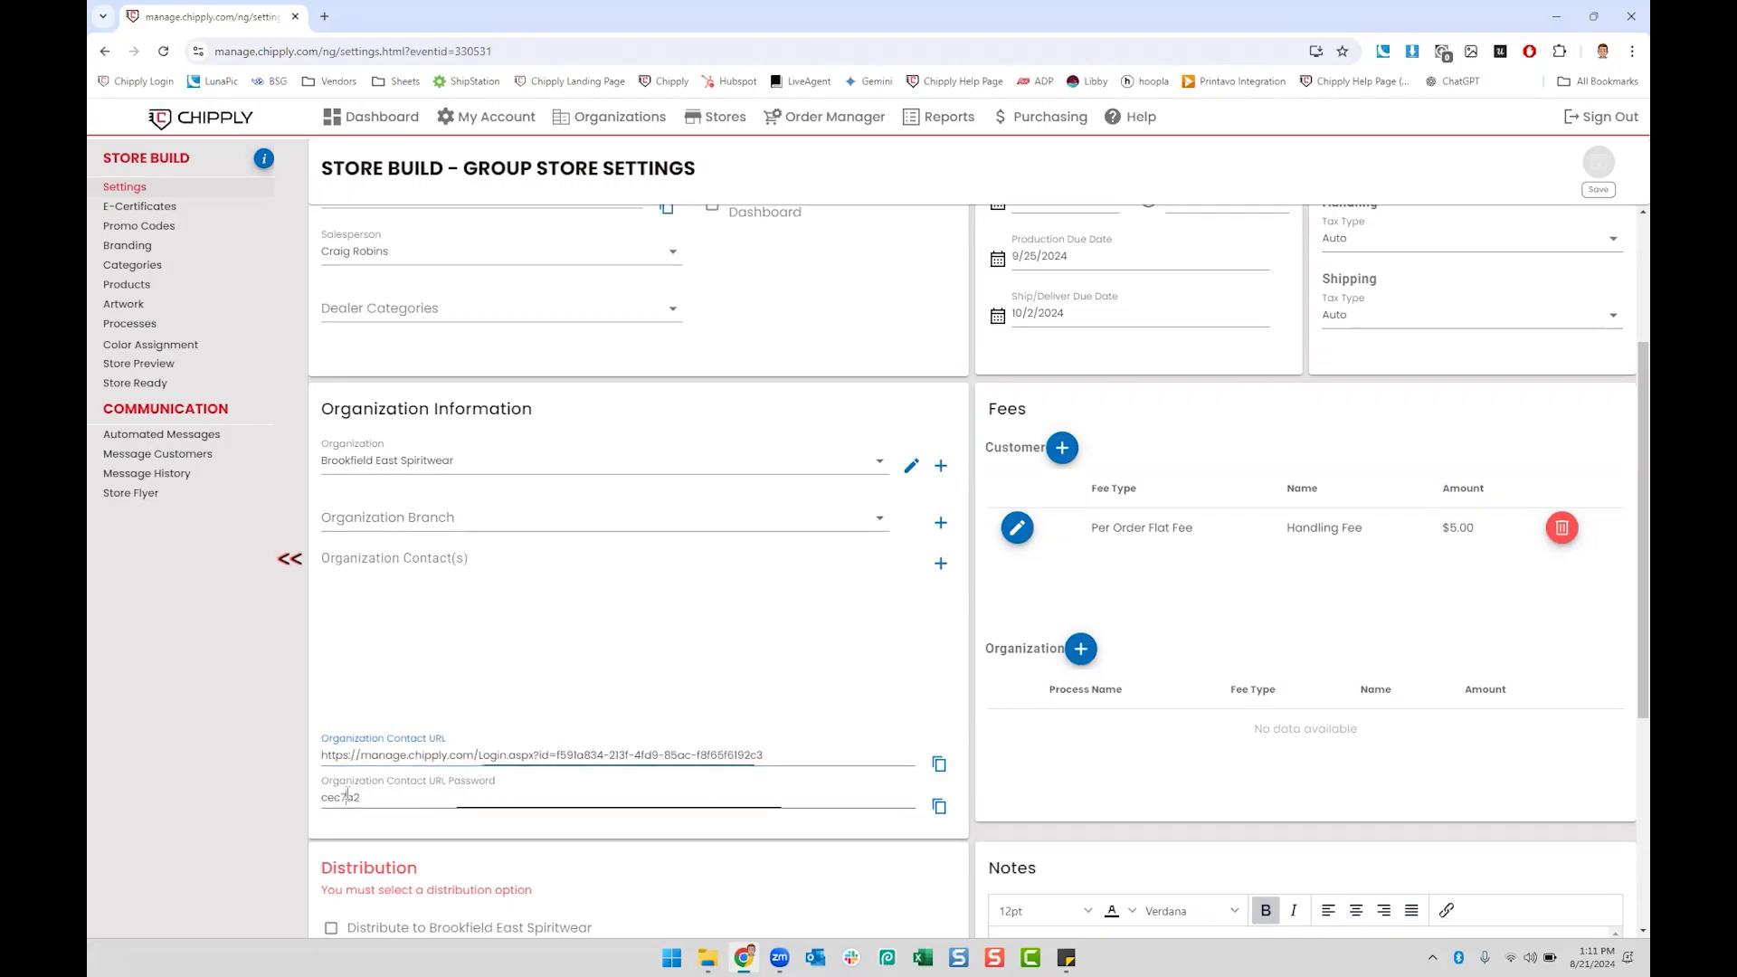
click(384, 795)
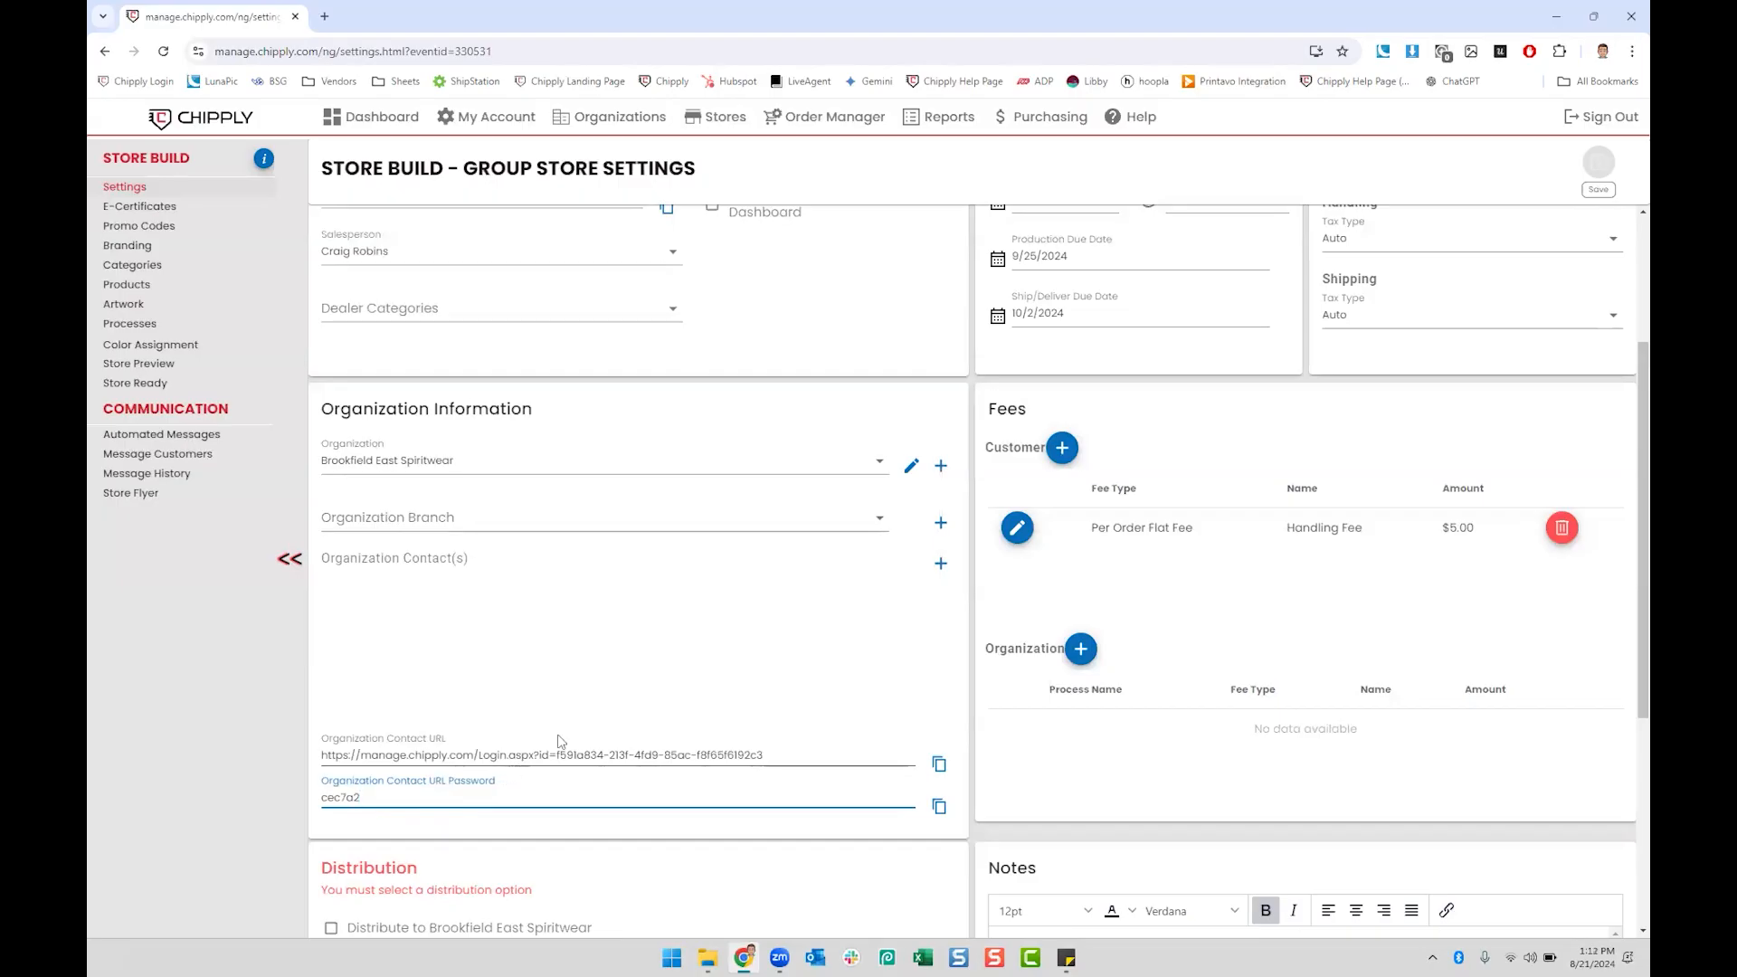
Step: Enable distribution to Brookfield East Spiritwear and choose Organization Pickup as the organization's distribution method
scroll(760, 639, down, 3)
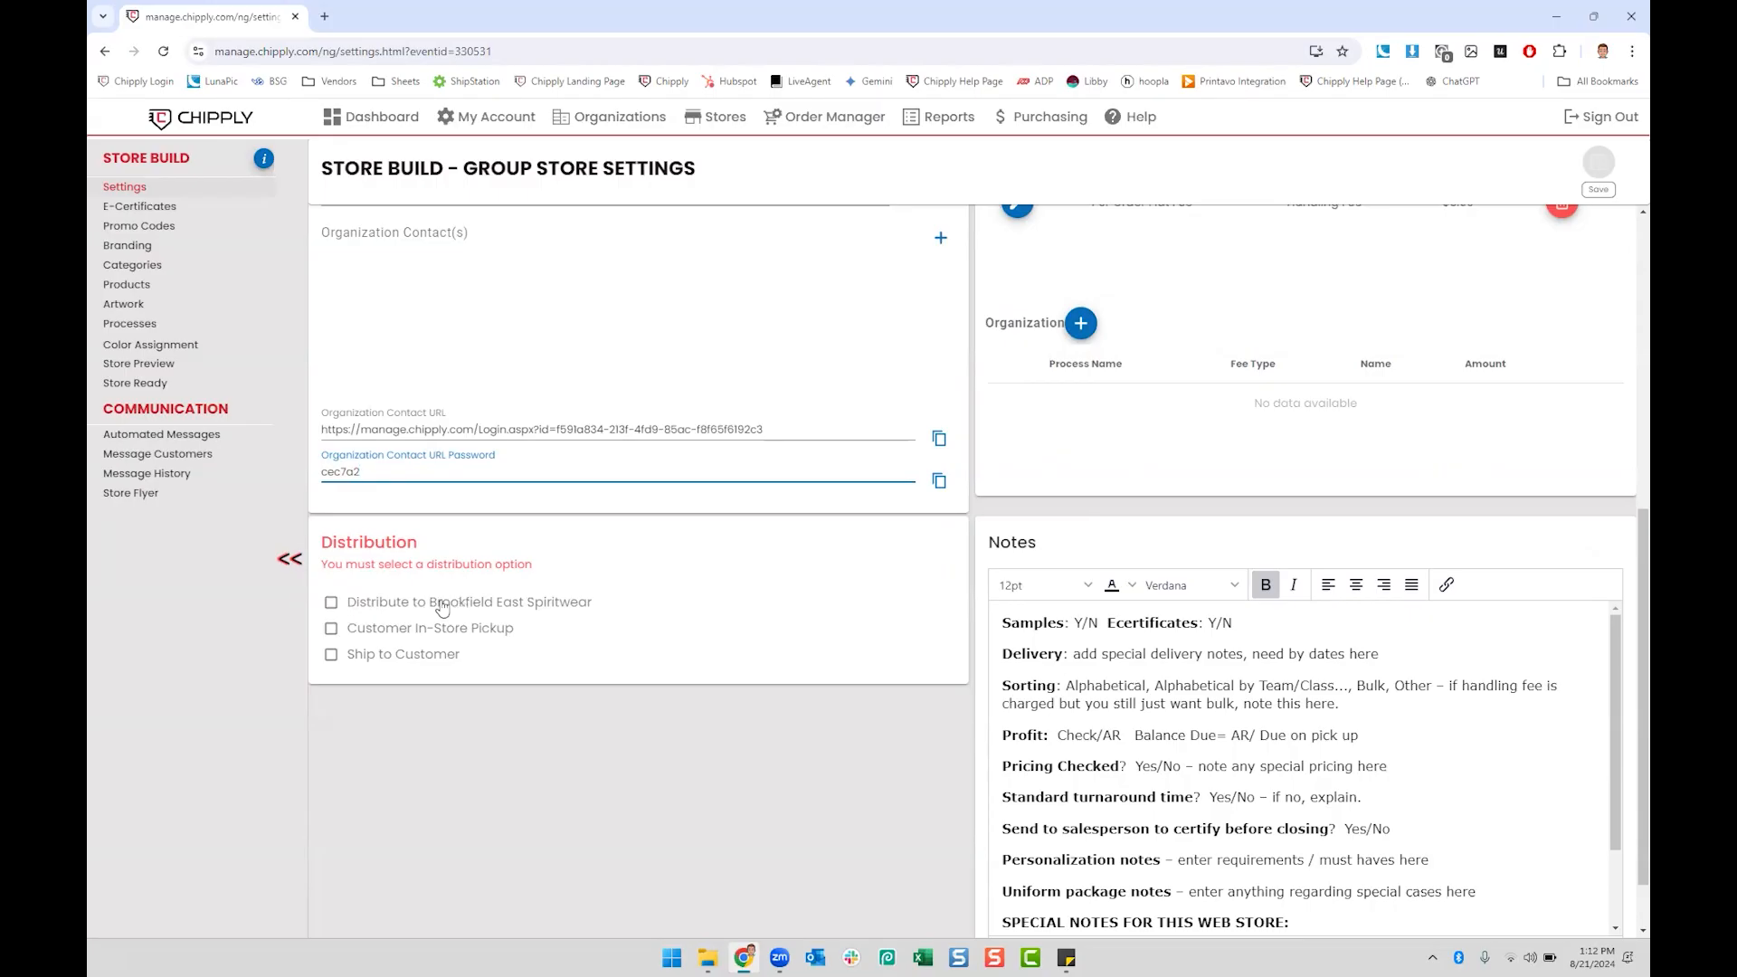
scroll(468, 362, up, 3)
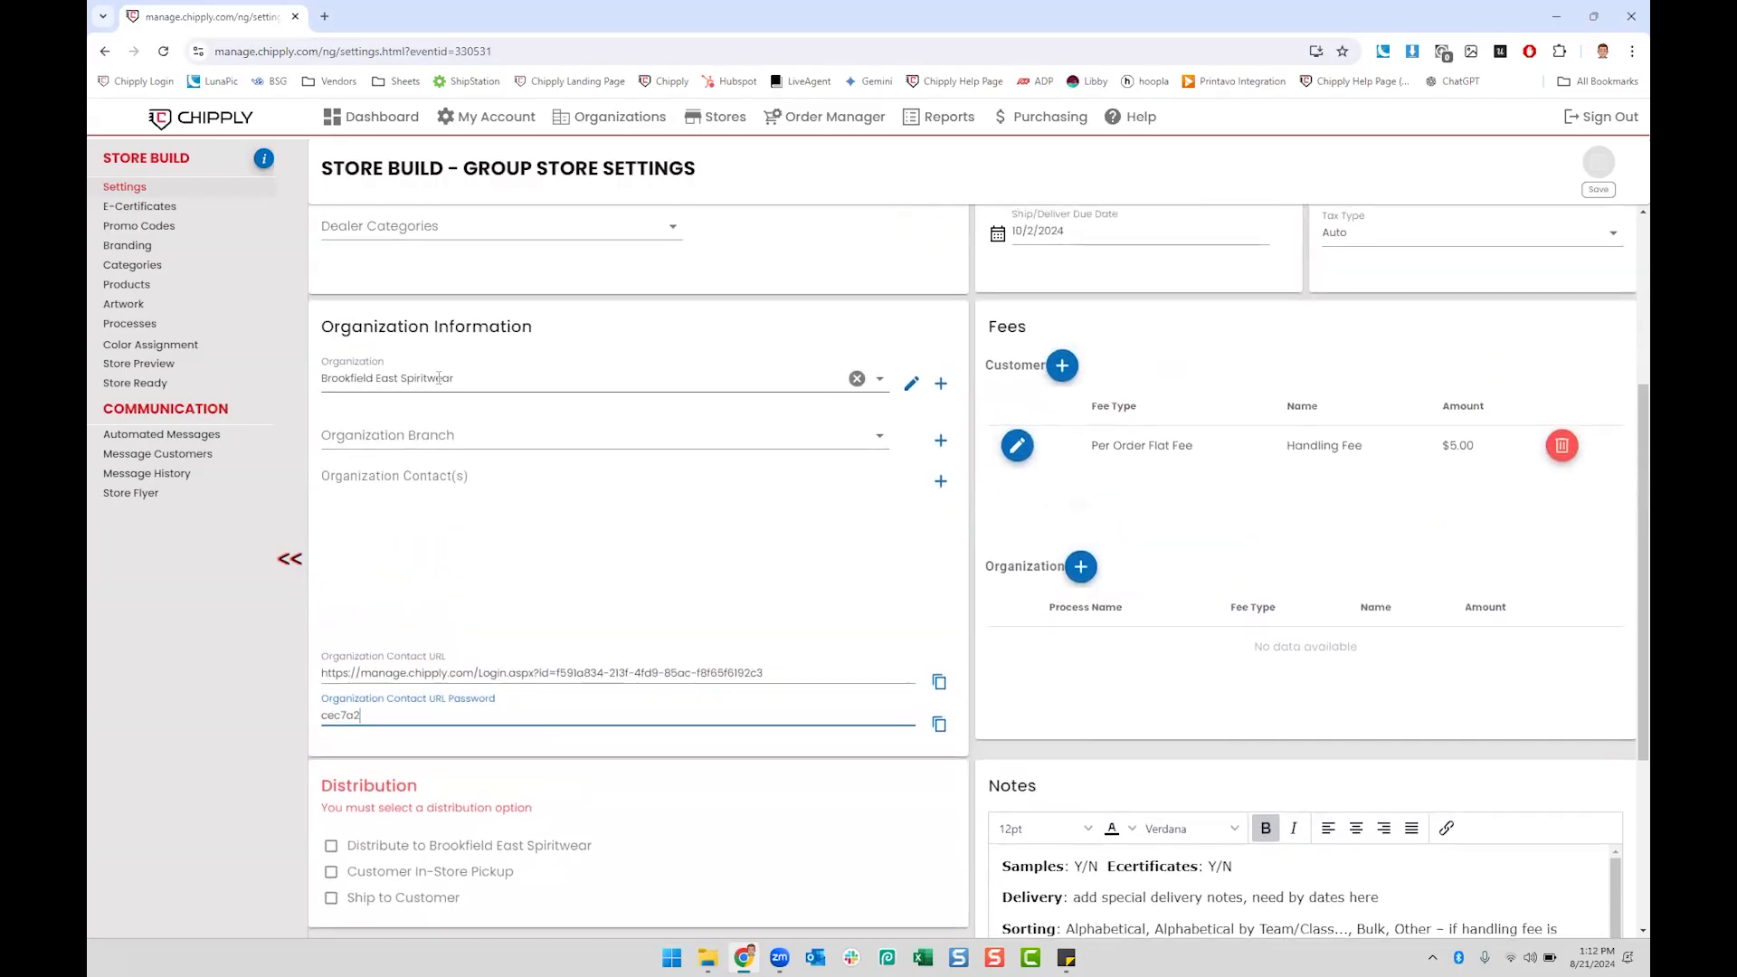
scroll(543, 640, down, 2)
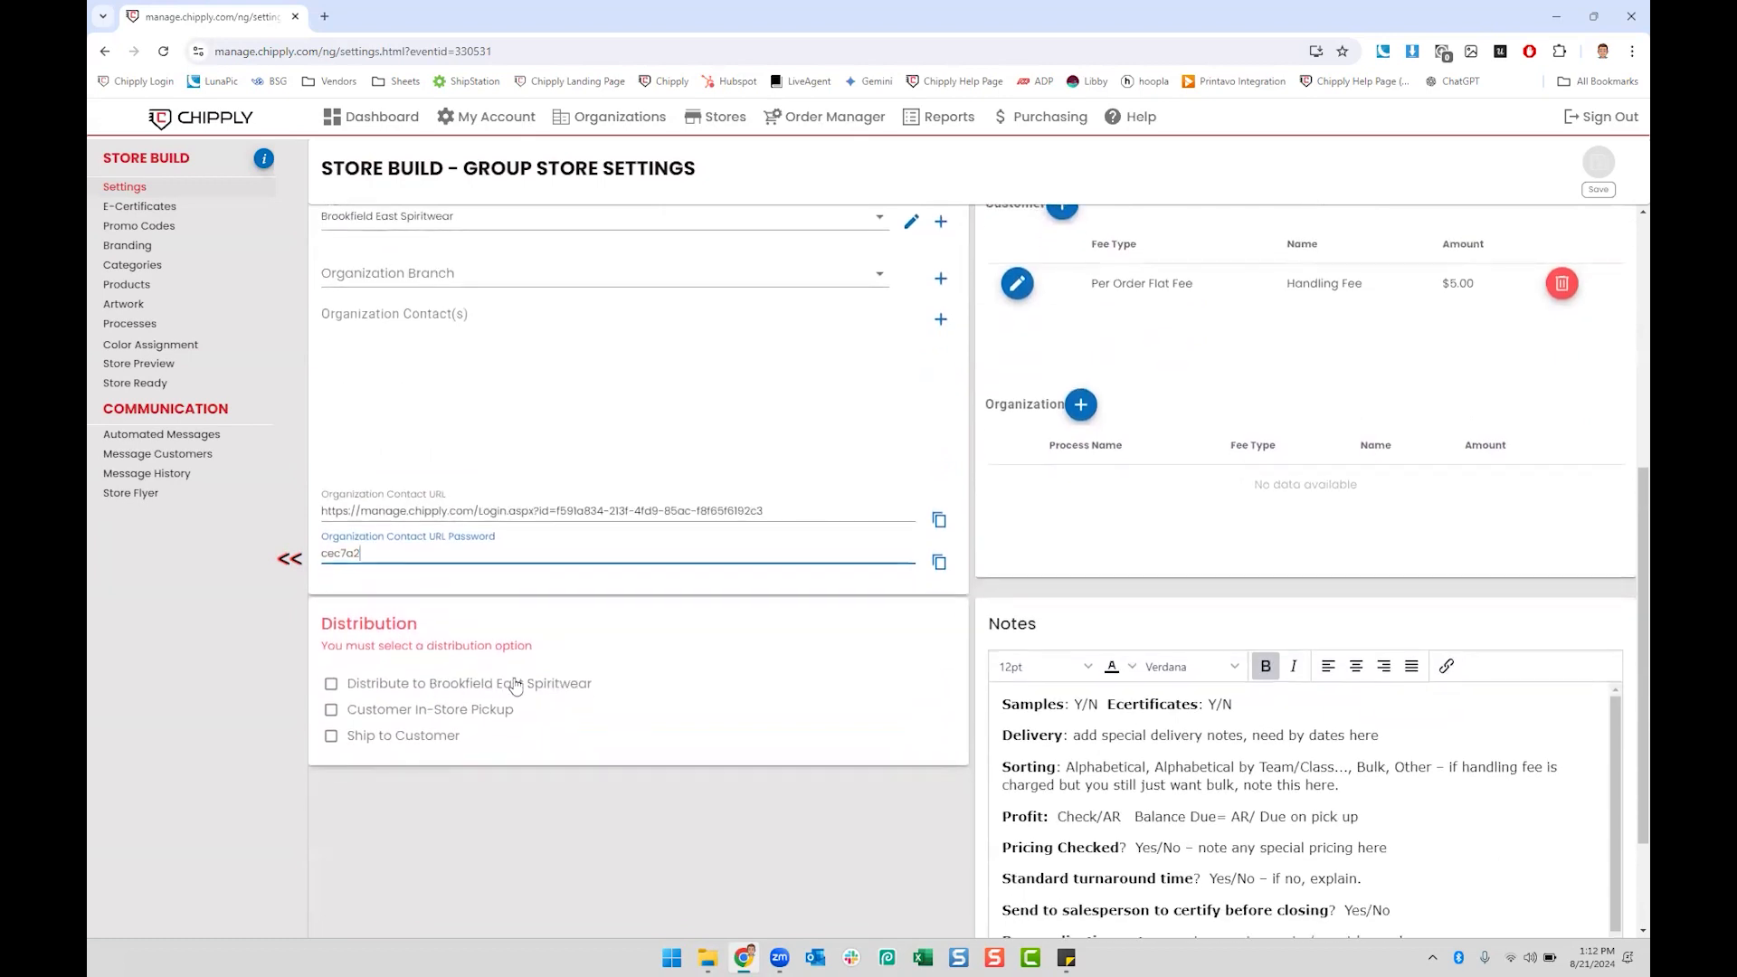
click(331, 685)
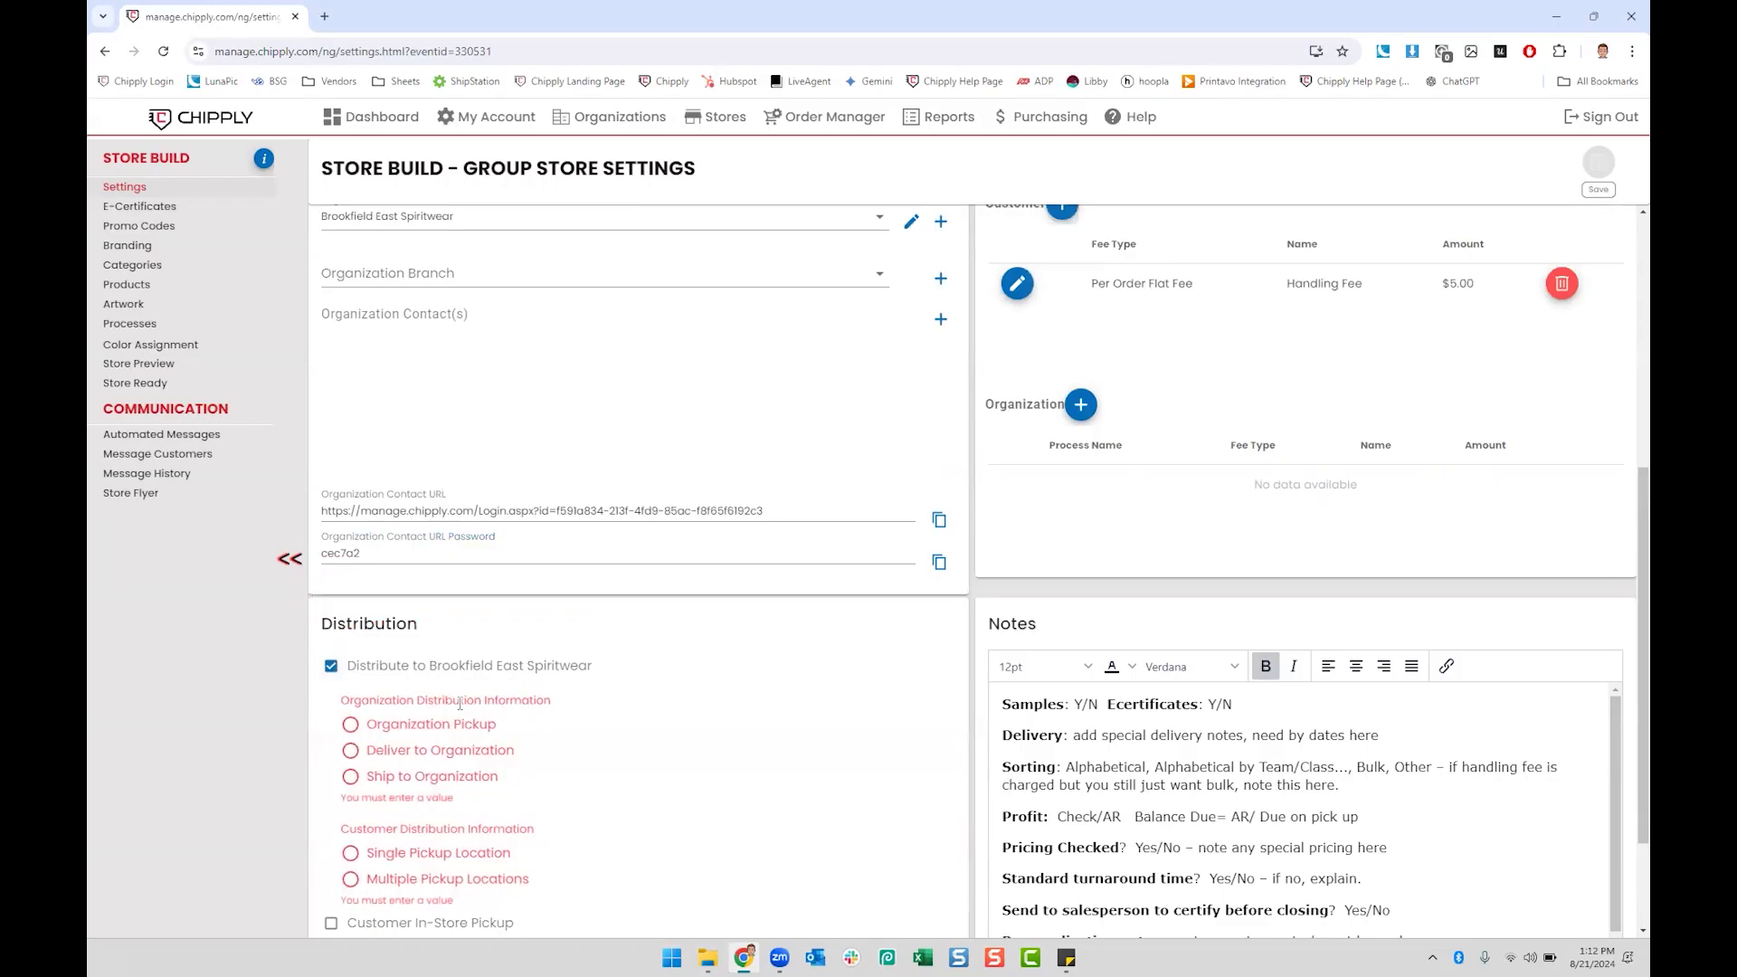
scroll(470, 651, down, 1)
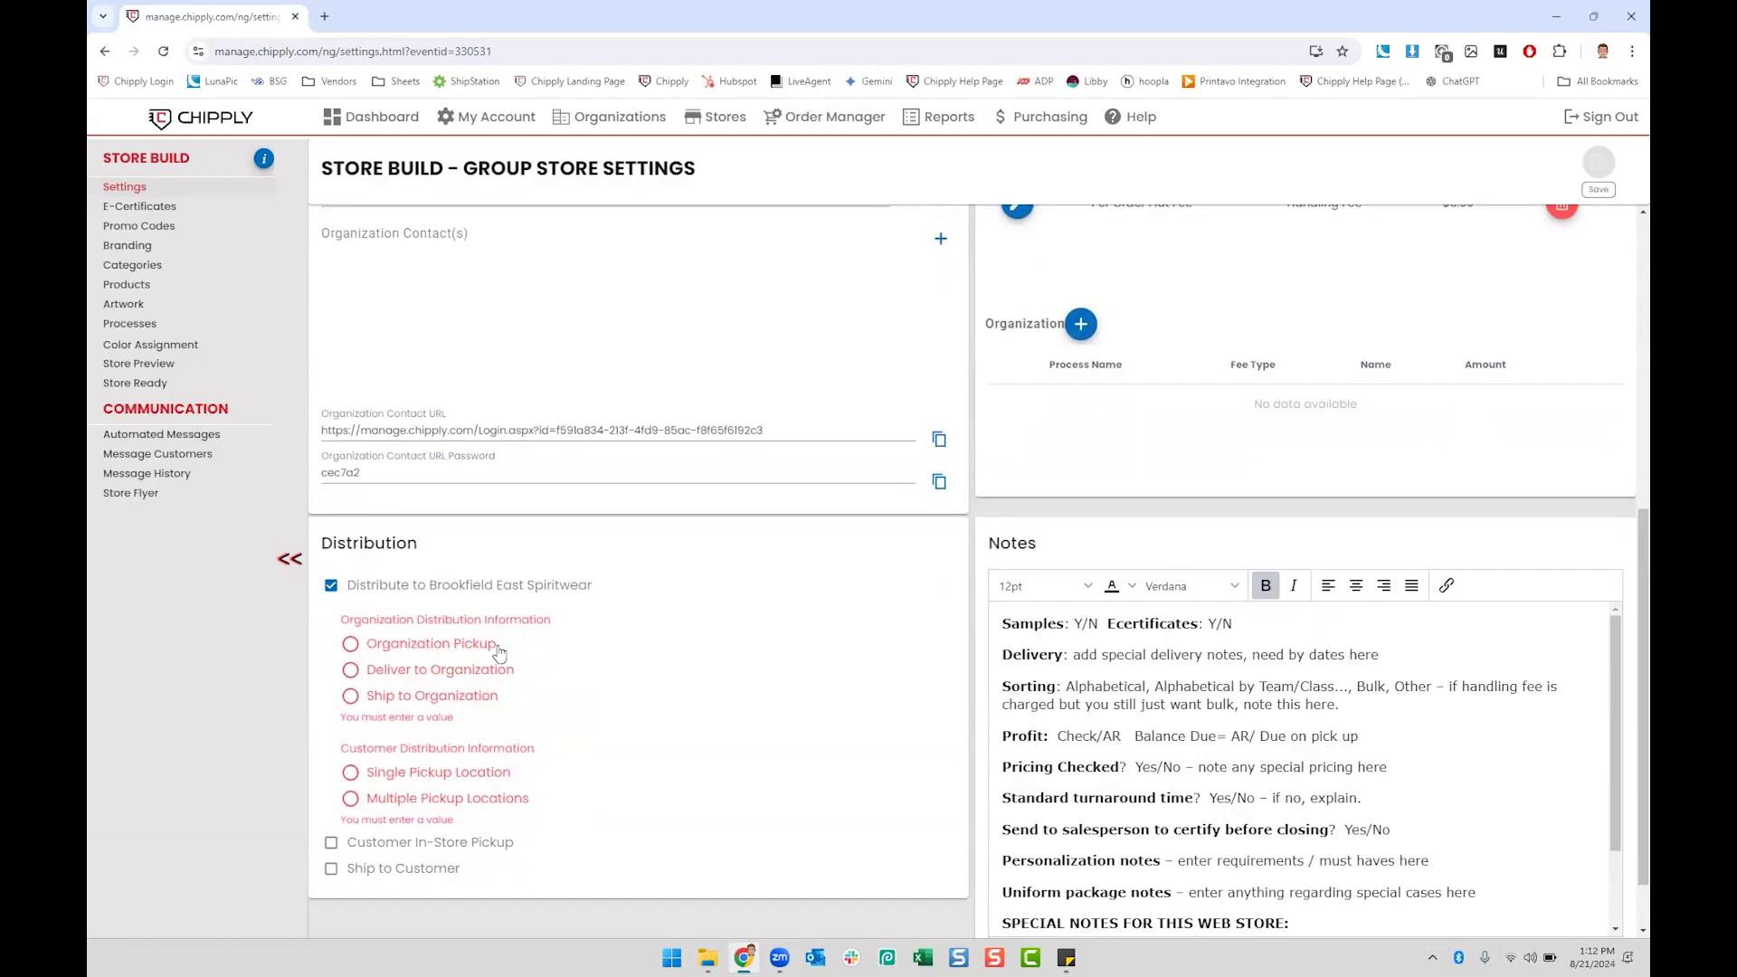
click(351, 644)
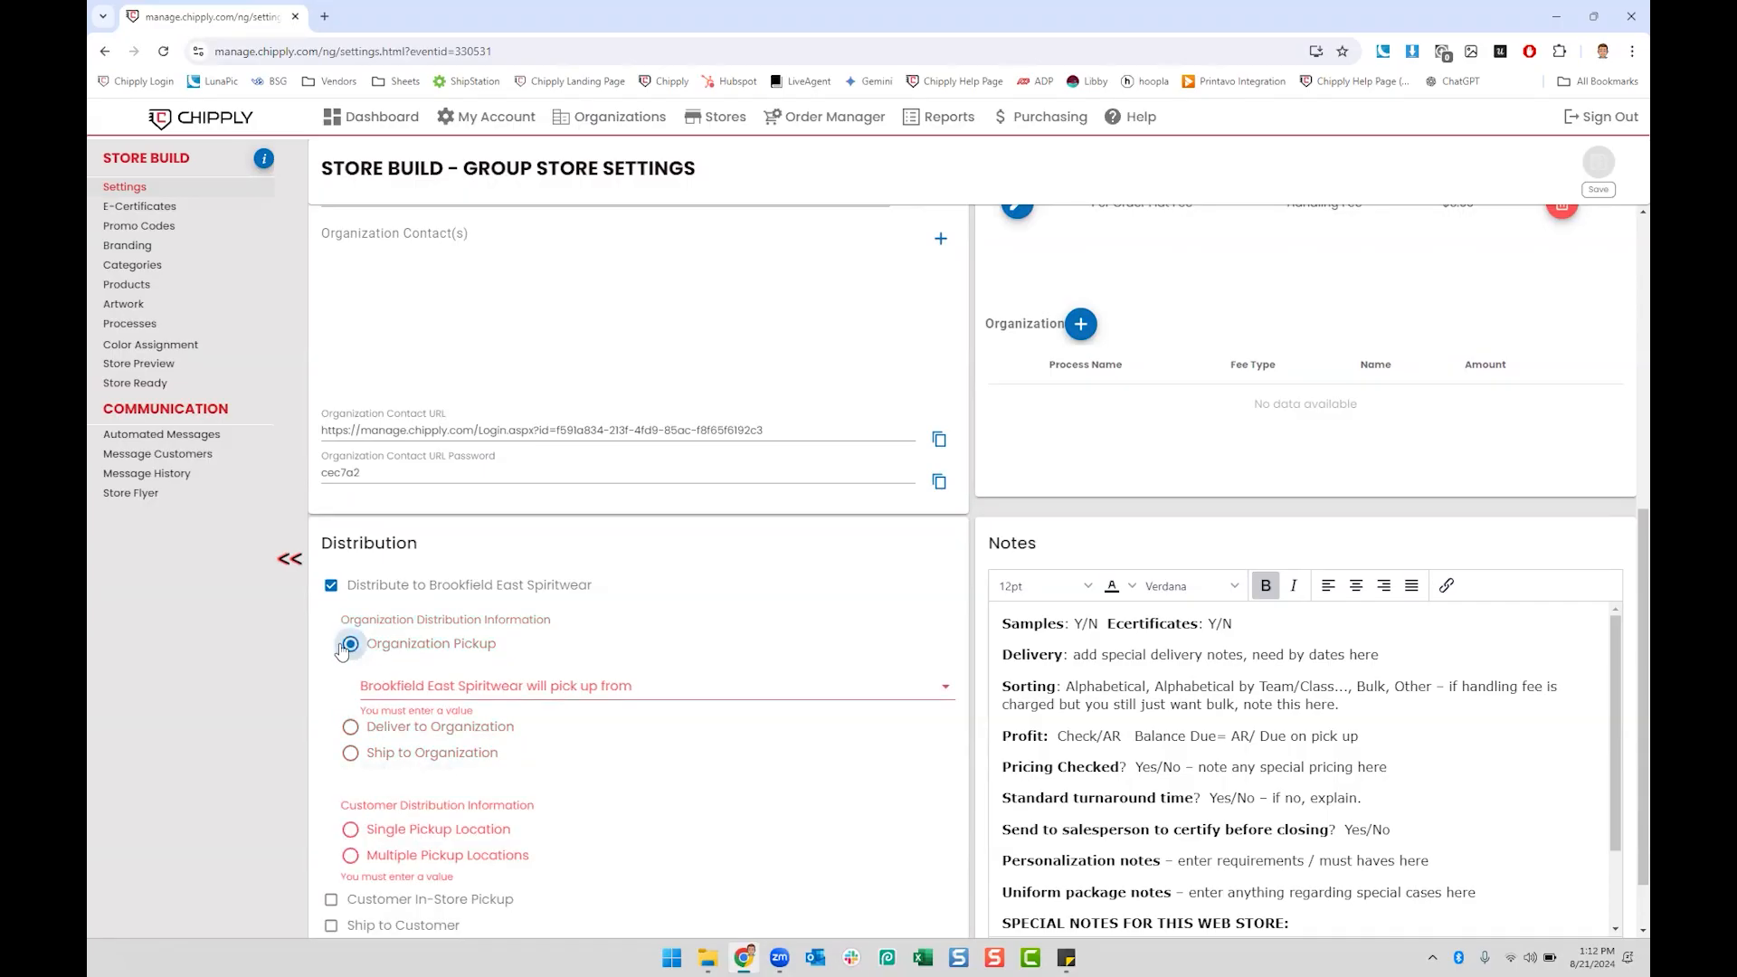
Step: Set Burghardt's New Berlin as the place where Brookfield East Spiritwear picks up its orders
click(441, 690)
click(458, 735)
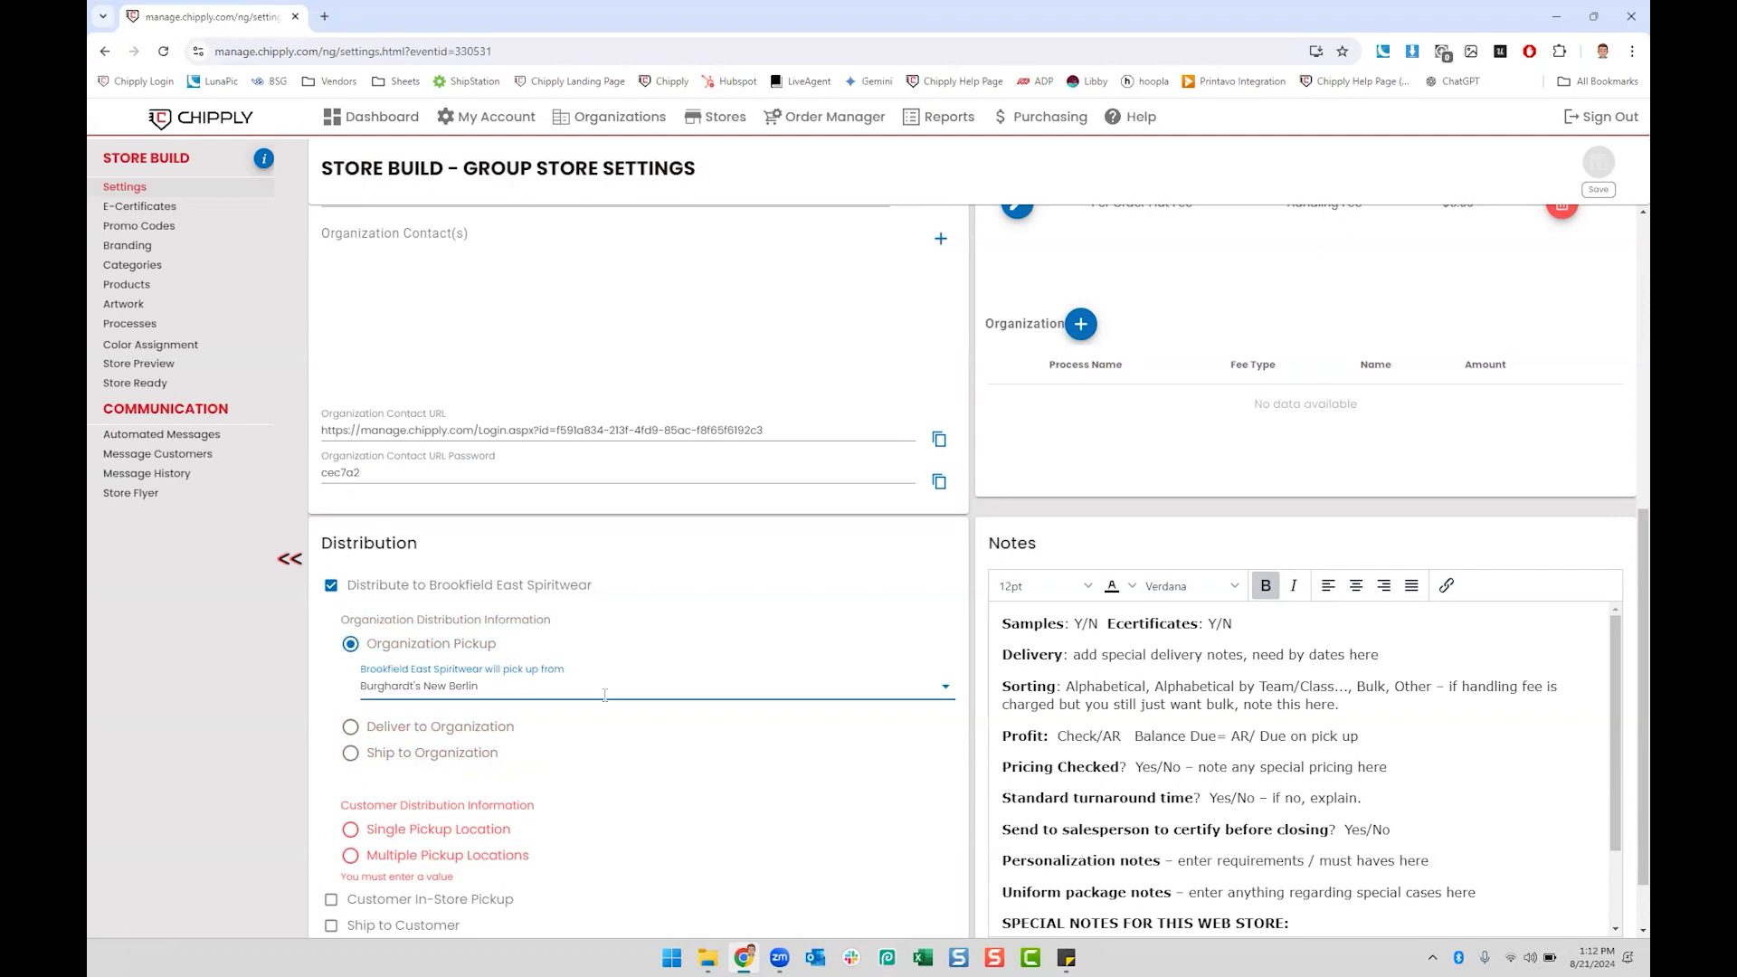
scroll(605, 693, down, 1)
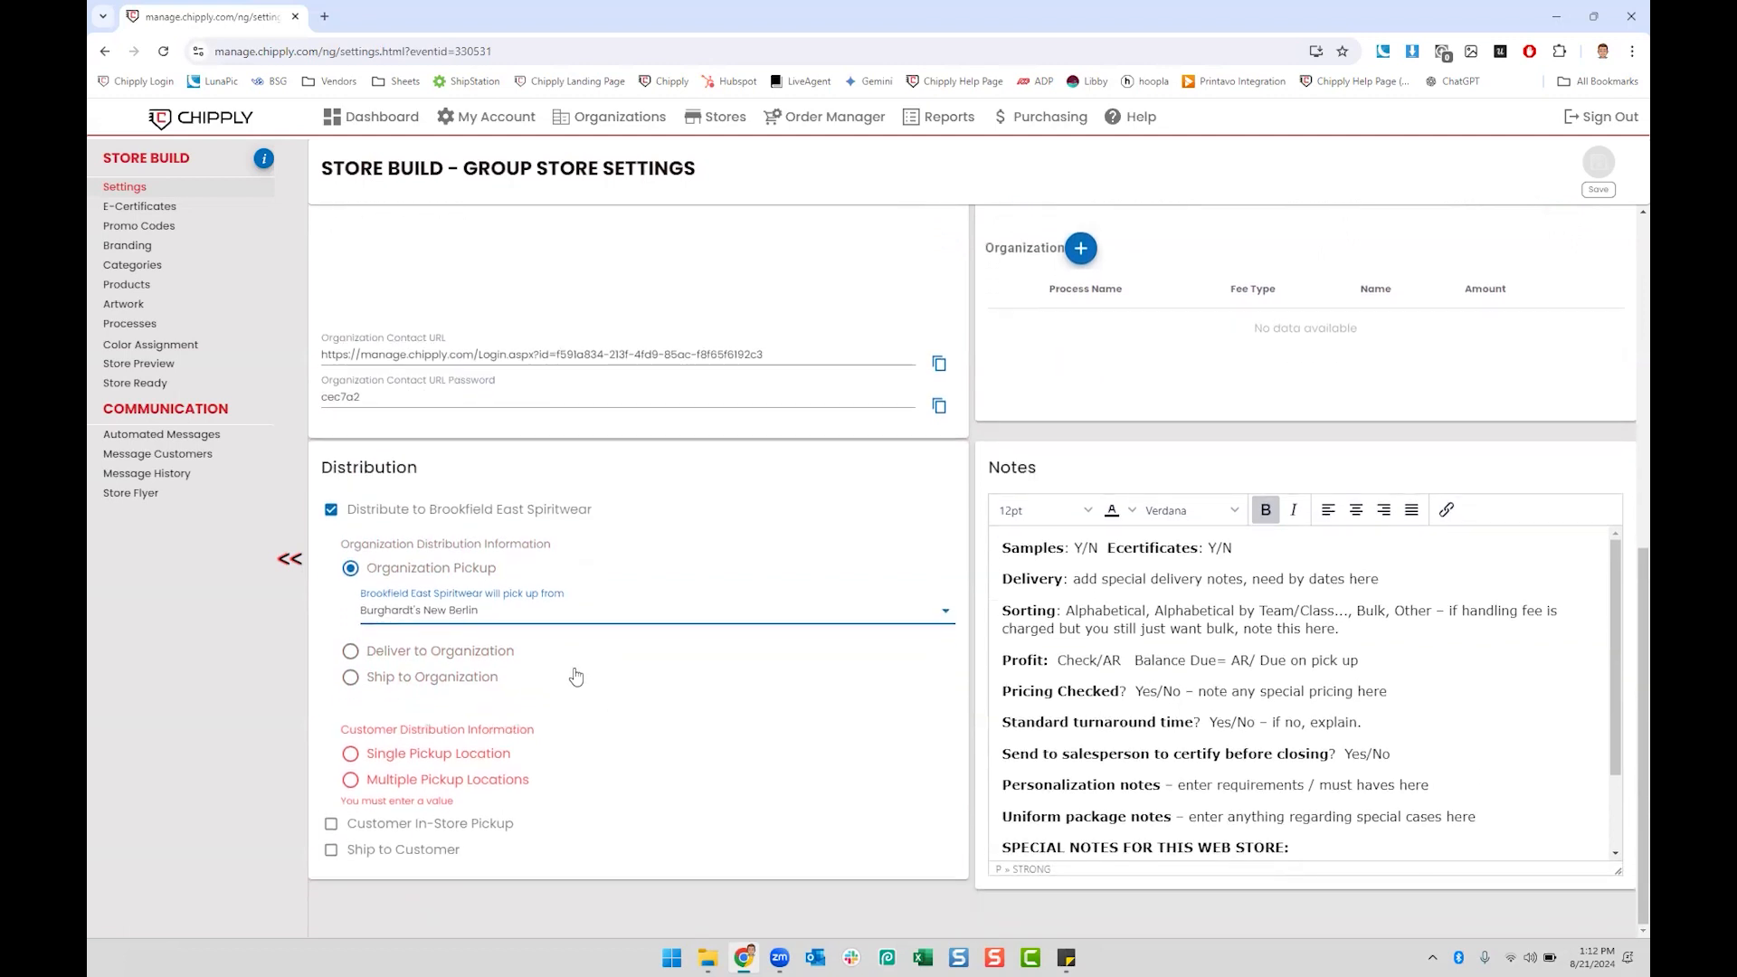
Step: Try Deliver to Organization and Ship to Organization as the organization's distribution method, without choosing an address
click(390, 648)
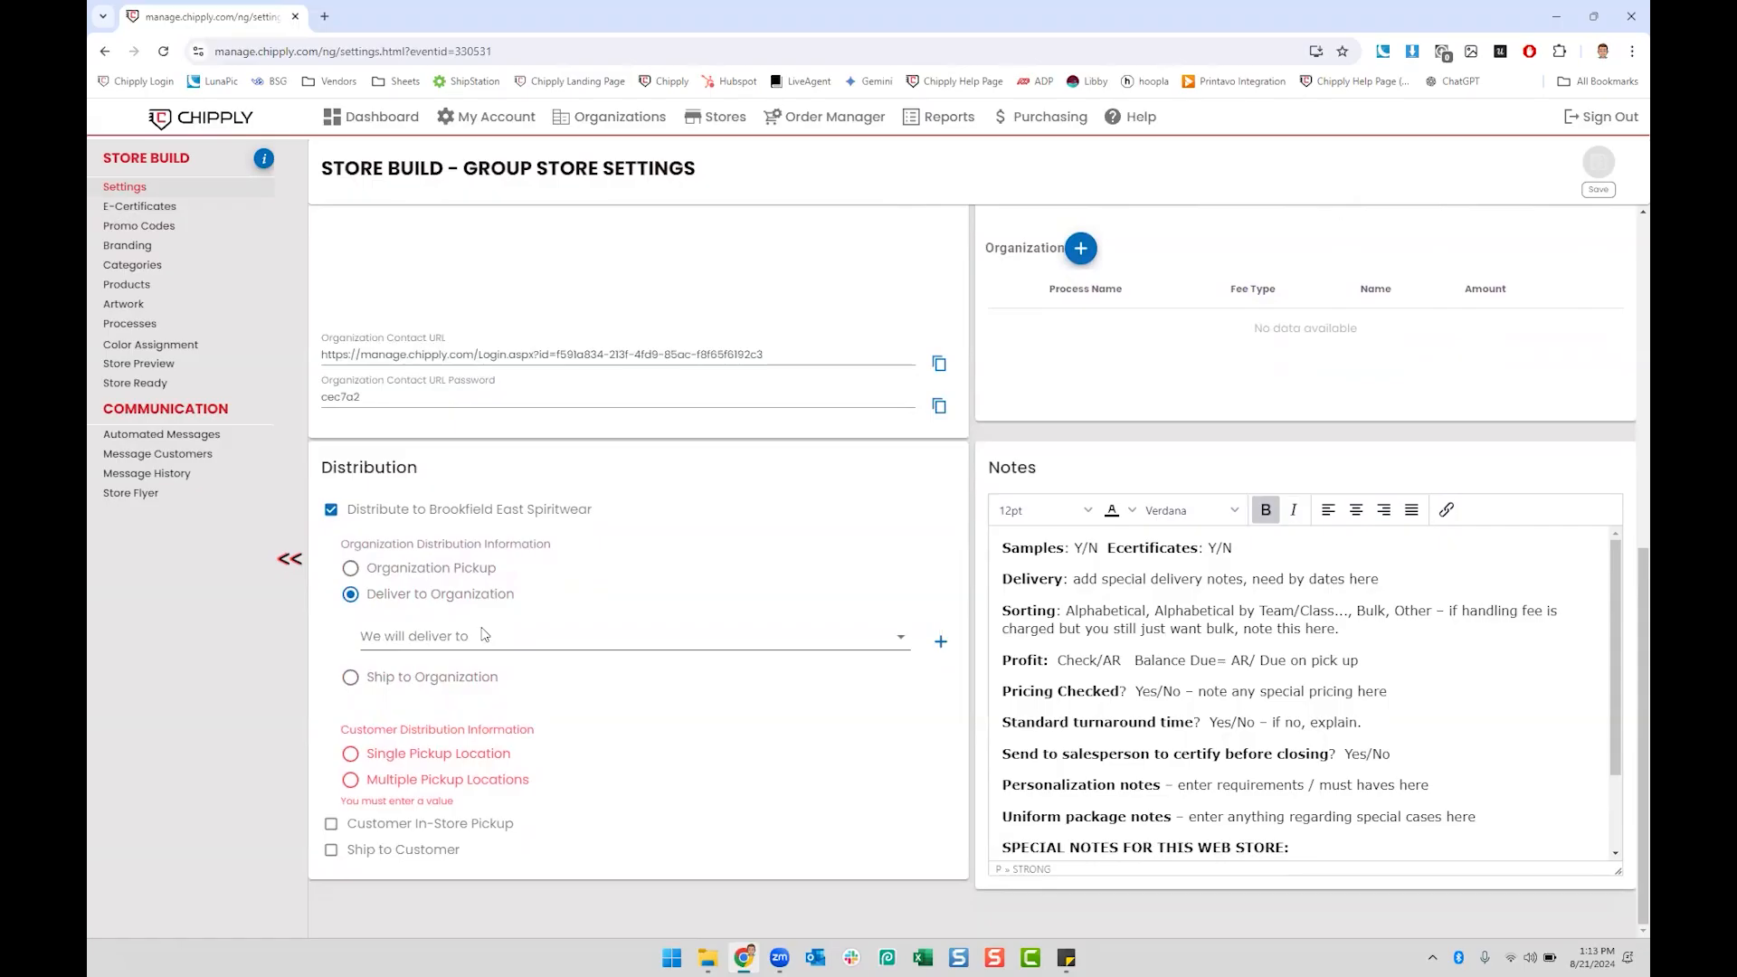
click(350, 676)
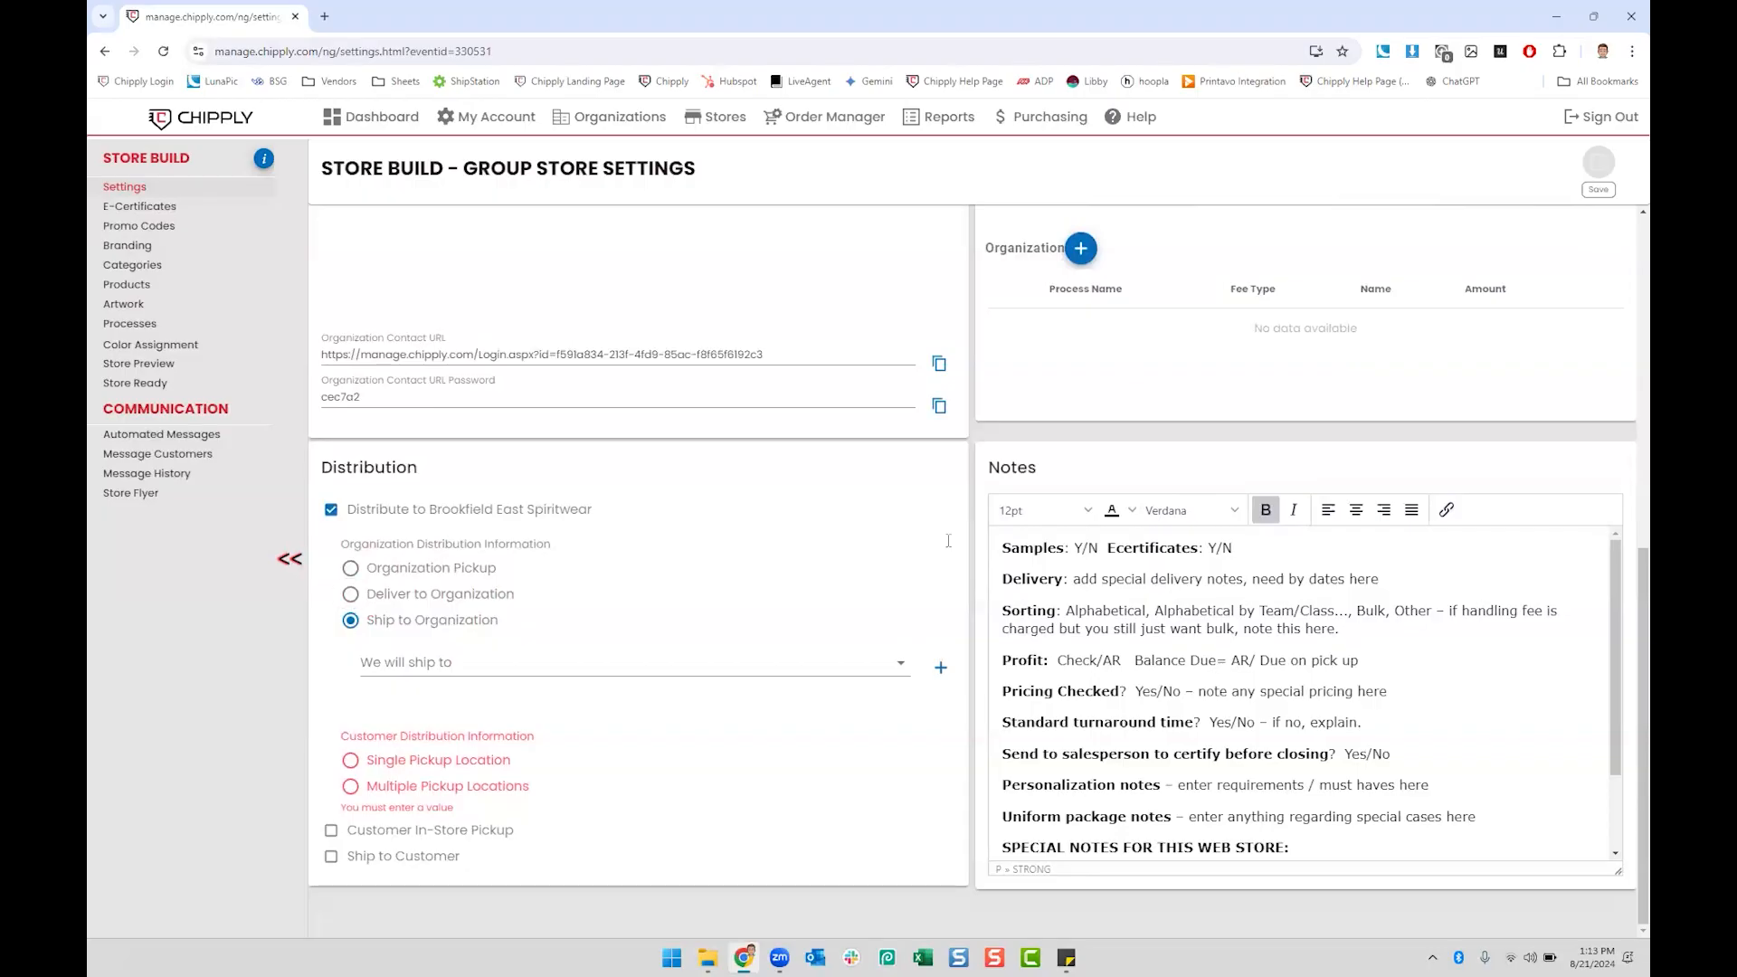
scroll(1361, 416, up, 7)
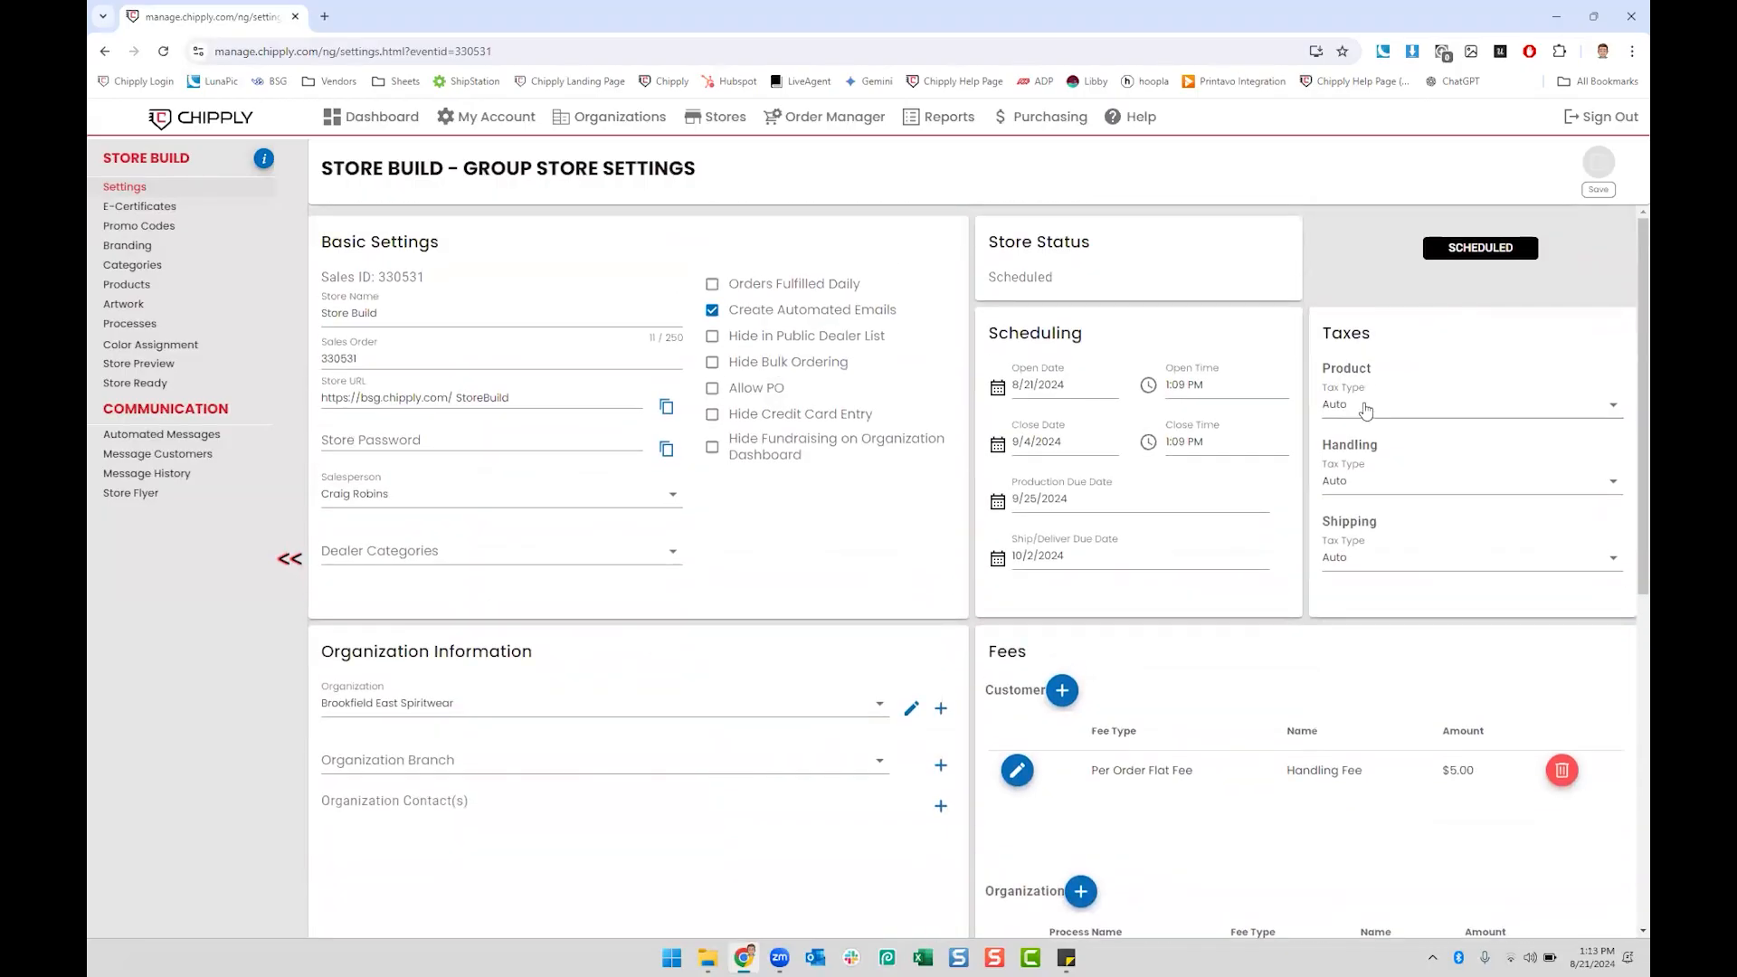
scroll(647, 477, down, 4)
scroll(647, 478, down, 2)
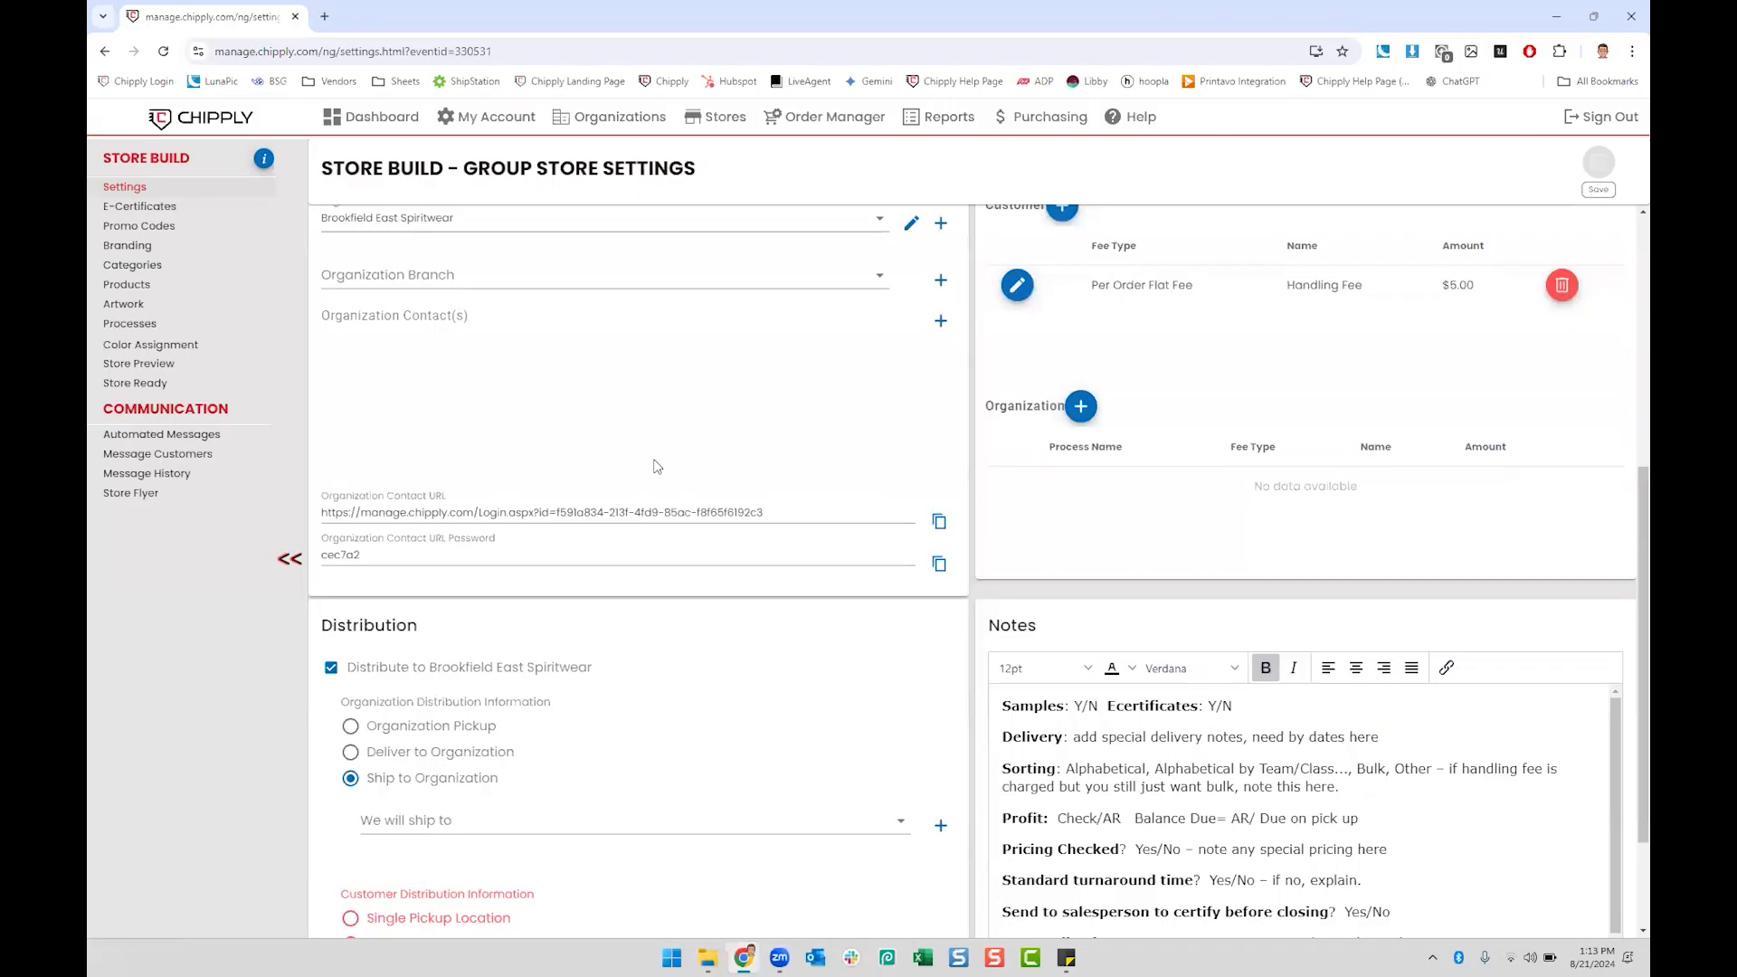
Step: Compare the Organization Pickup locations with the address fields of Deliver to Organization and Ship to Organization
click(351, 644)
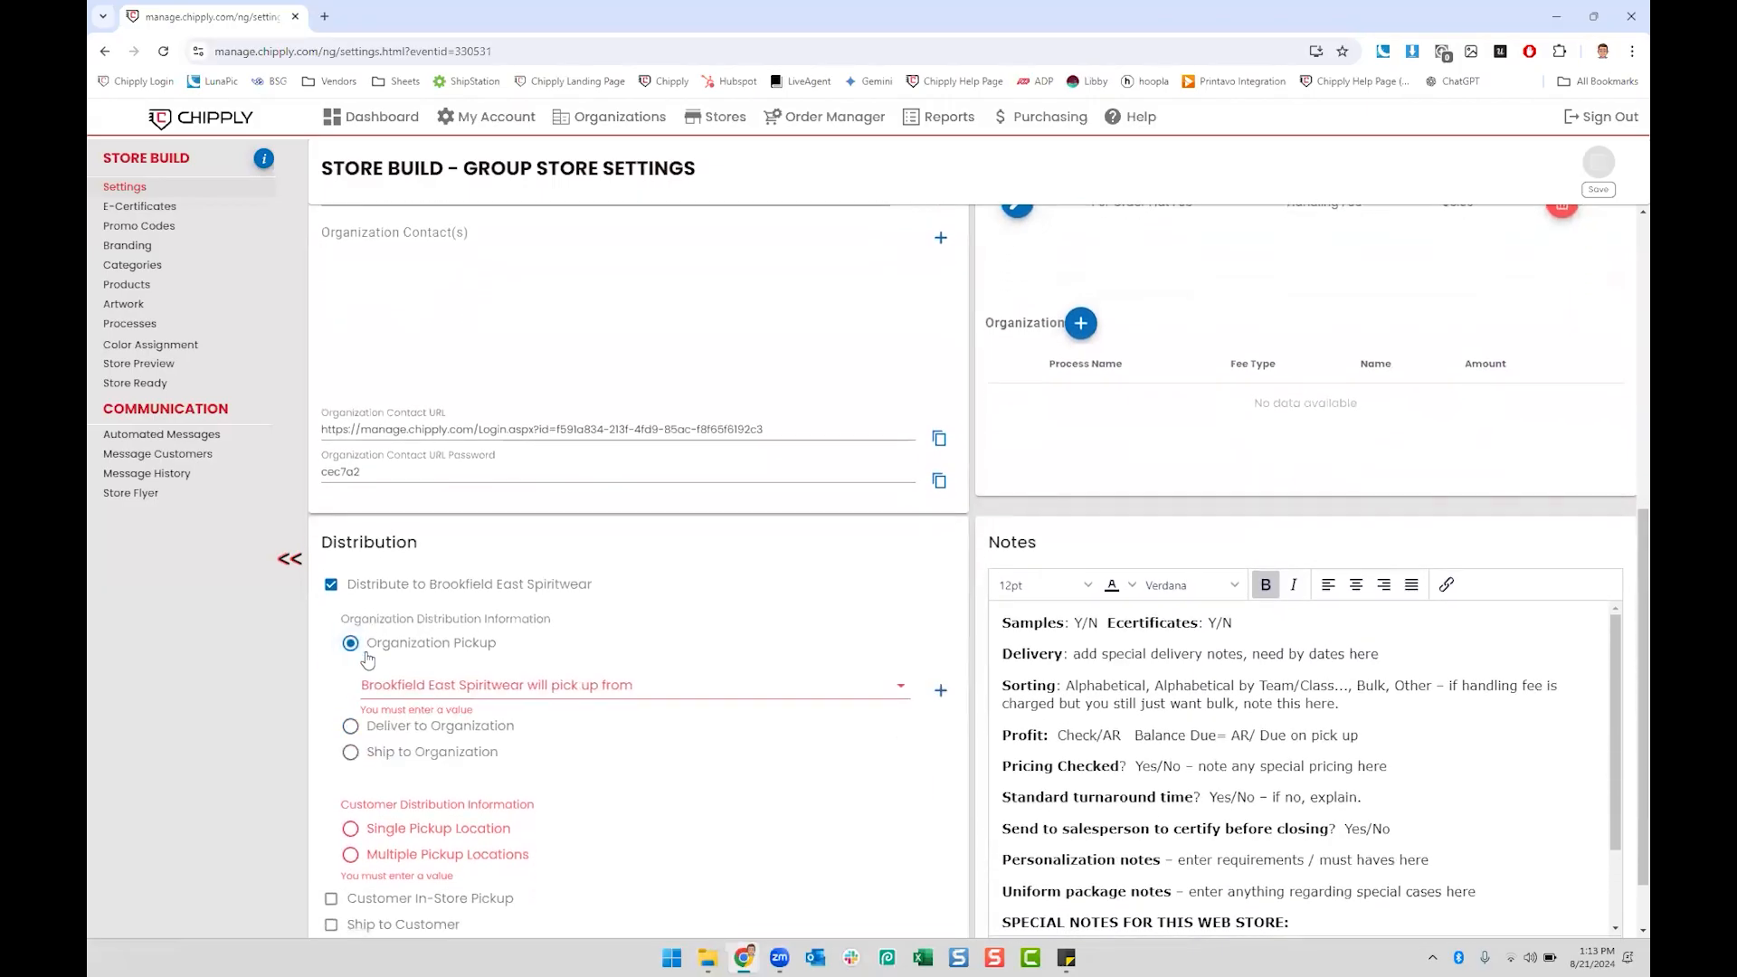
click(484, 687)
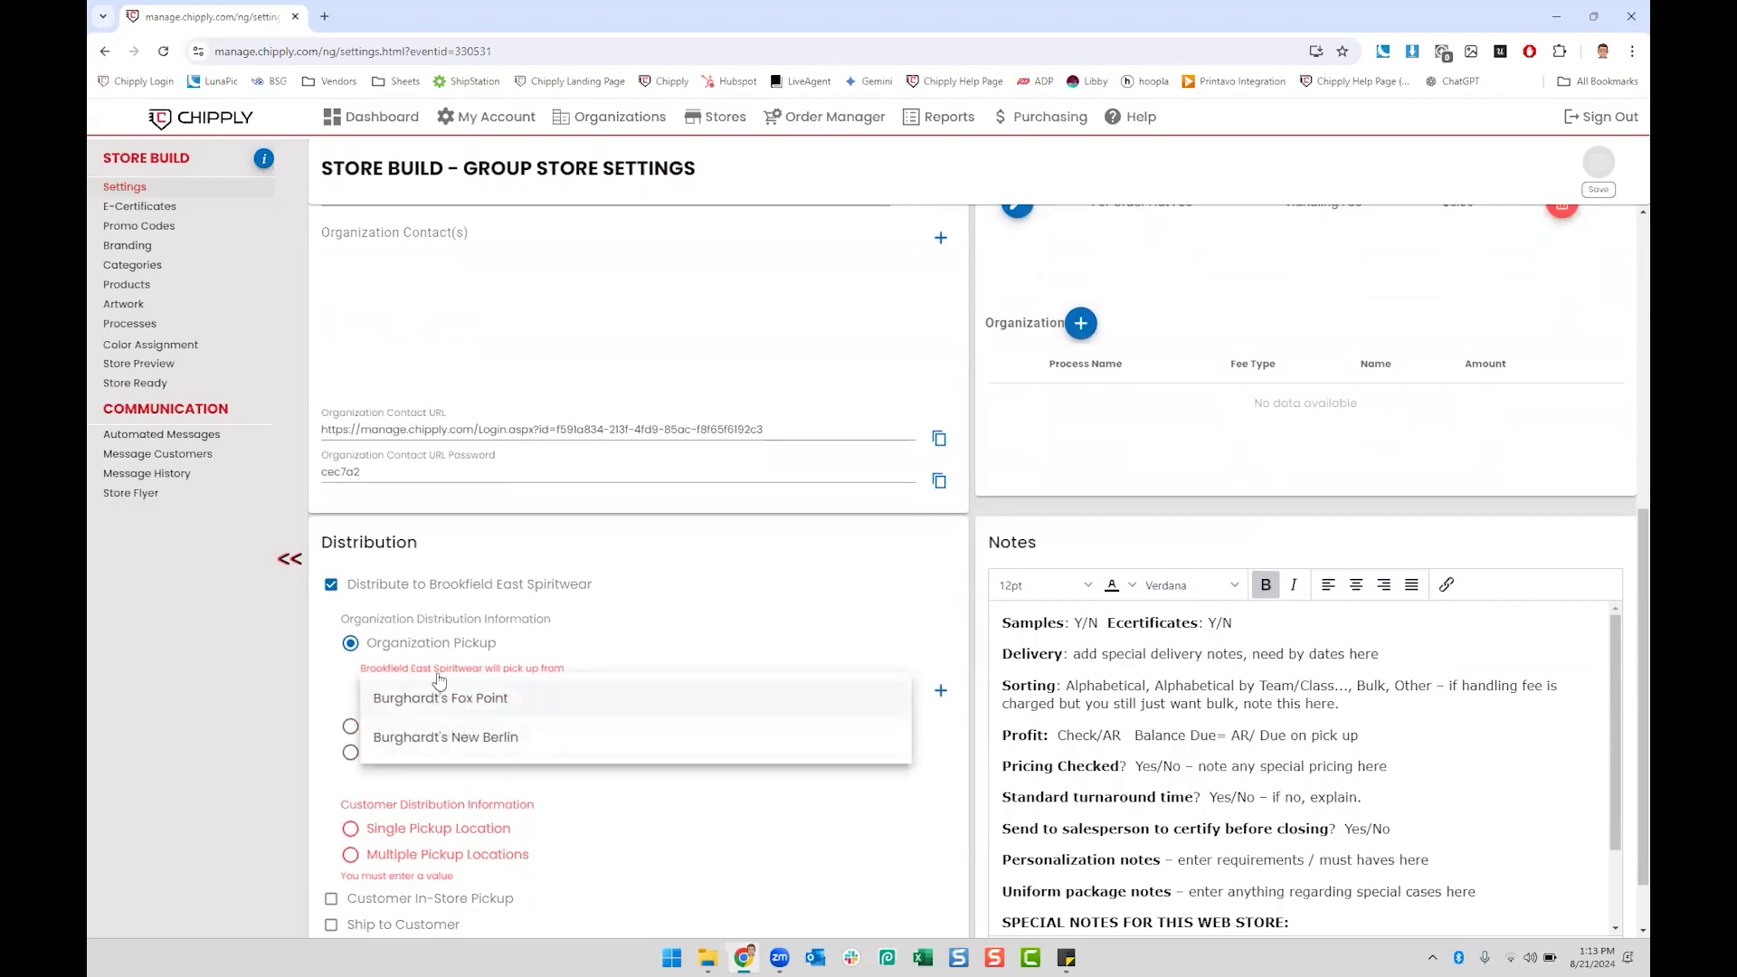
click(457, 644)
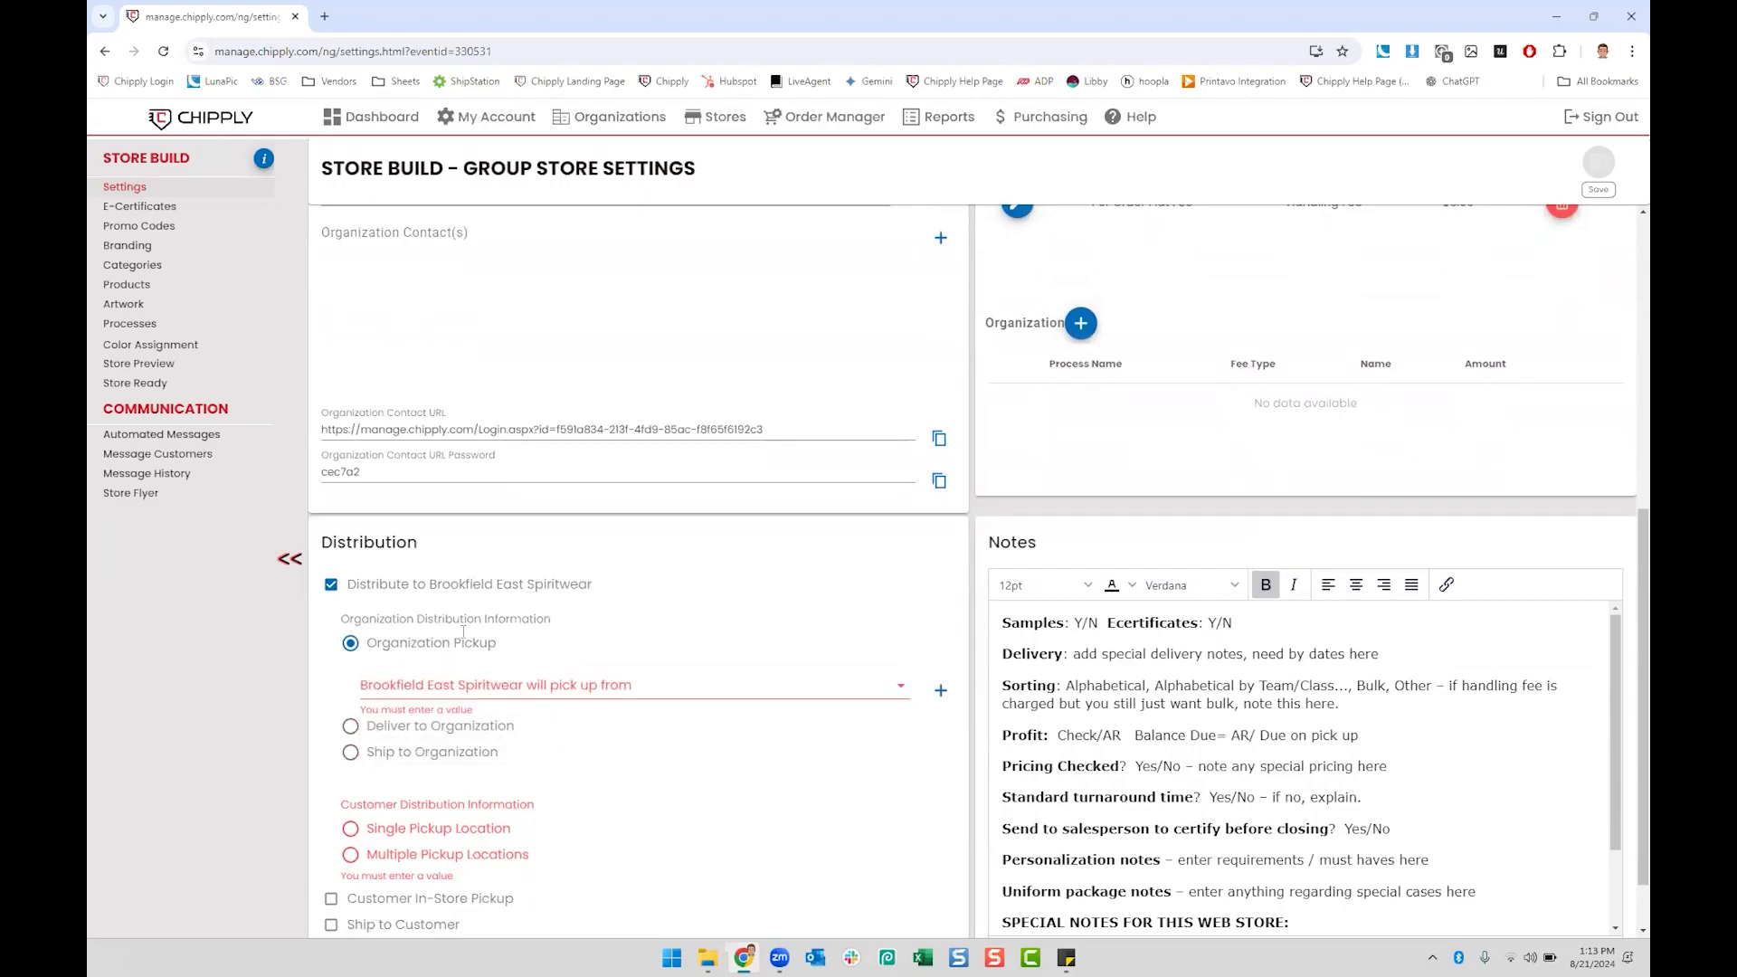
click(350, 725)
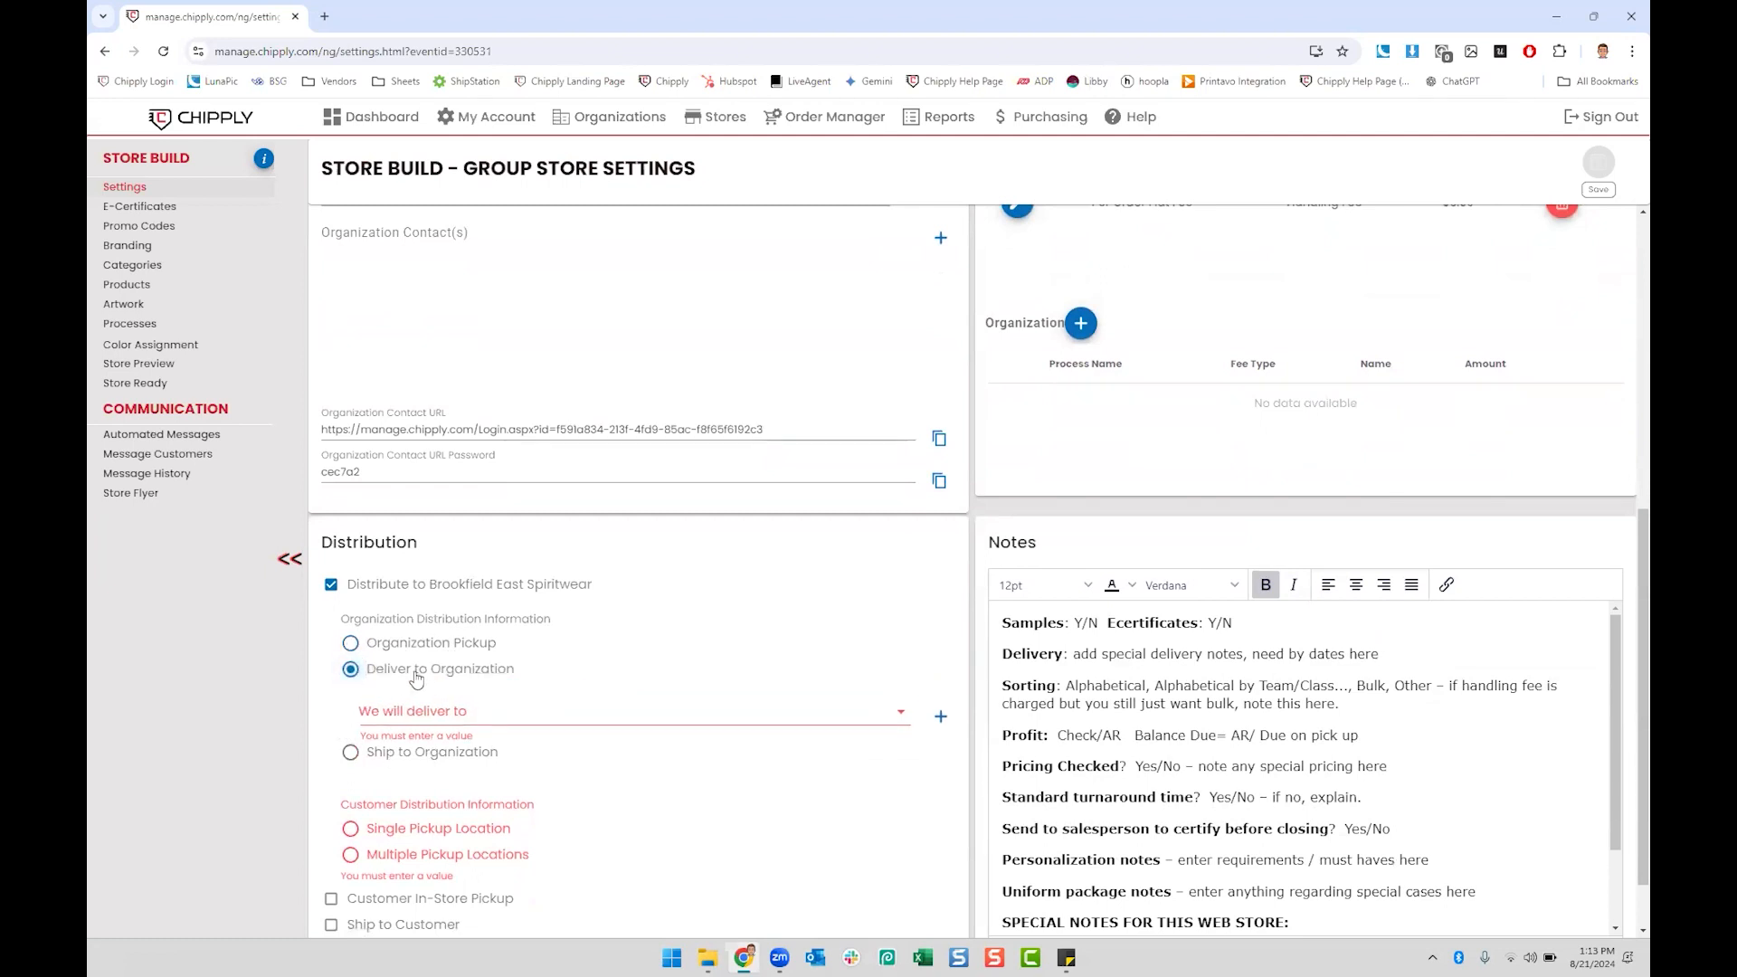
click(350, 751)
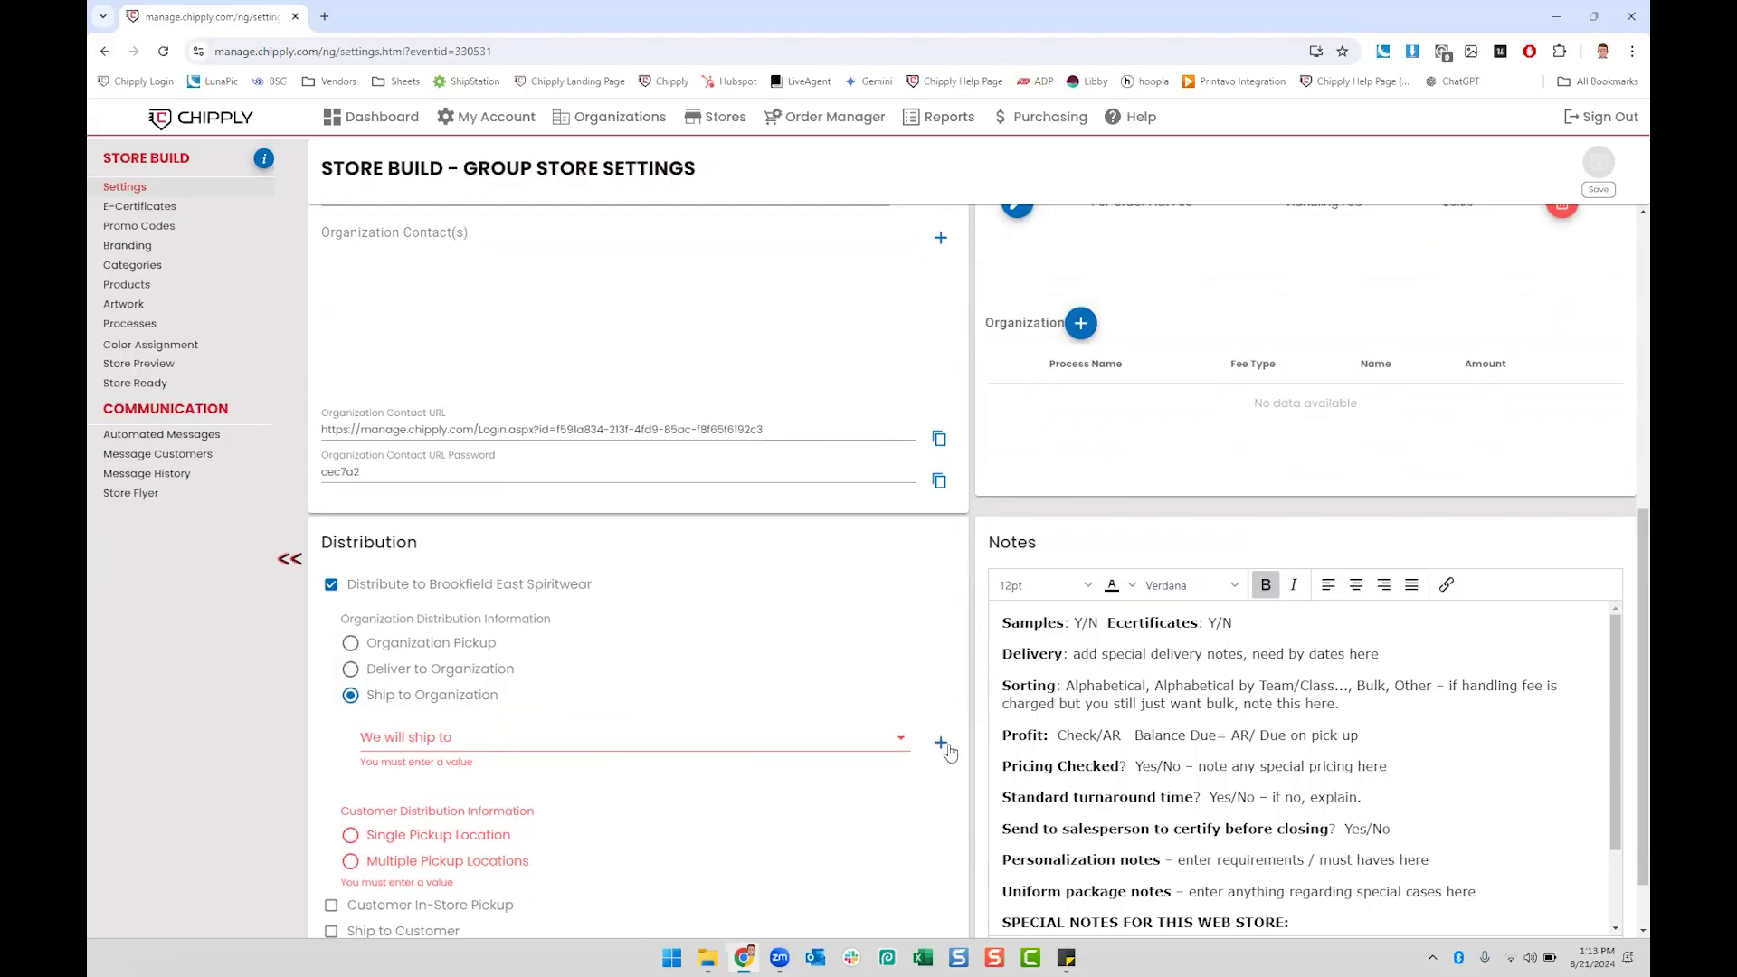
Step: Examine the address fields in Brookfield East Spiritwear's organization details, without changing them
scroll(690, 758, up, 4)
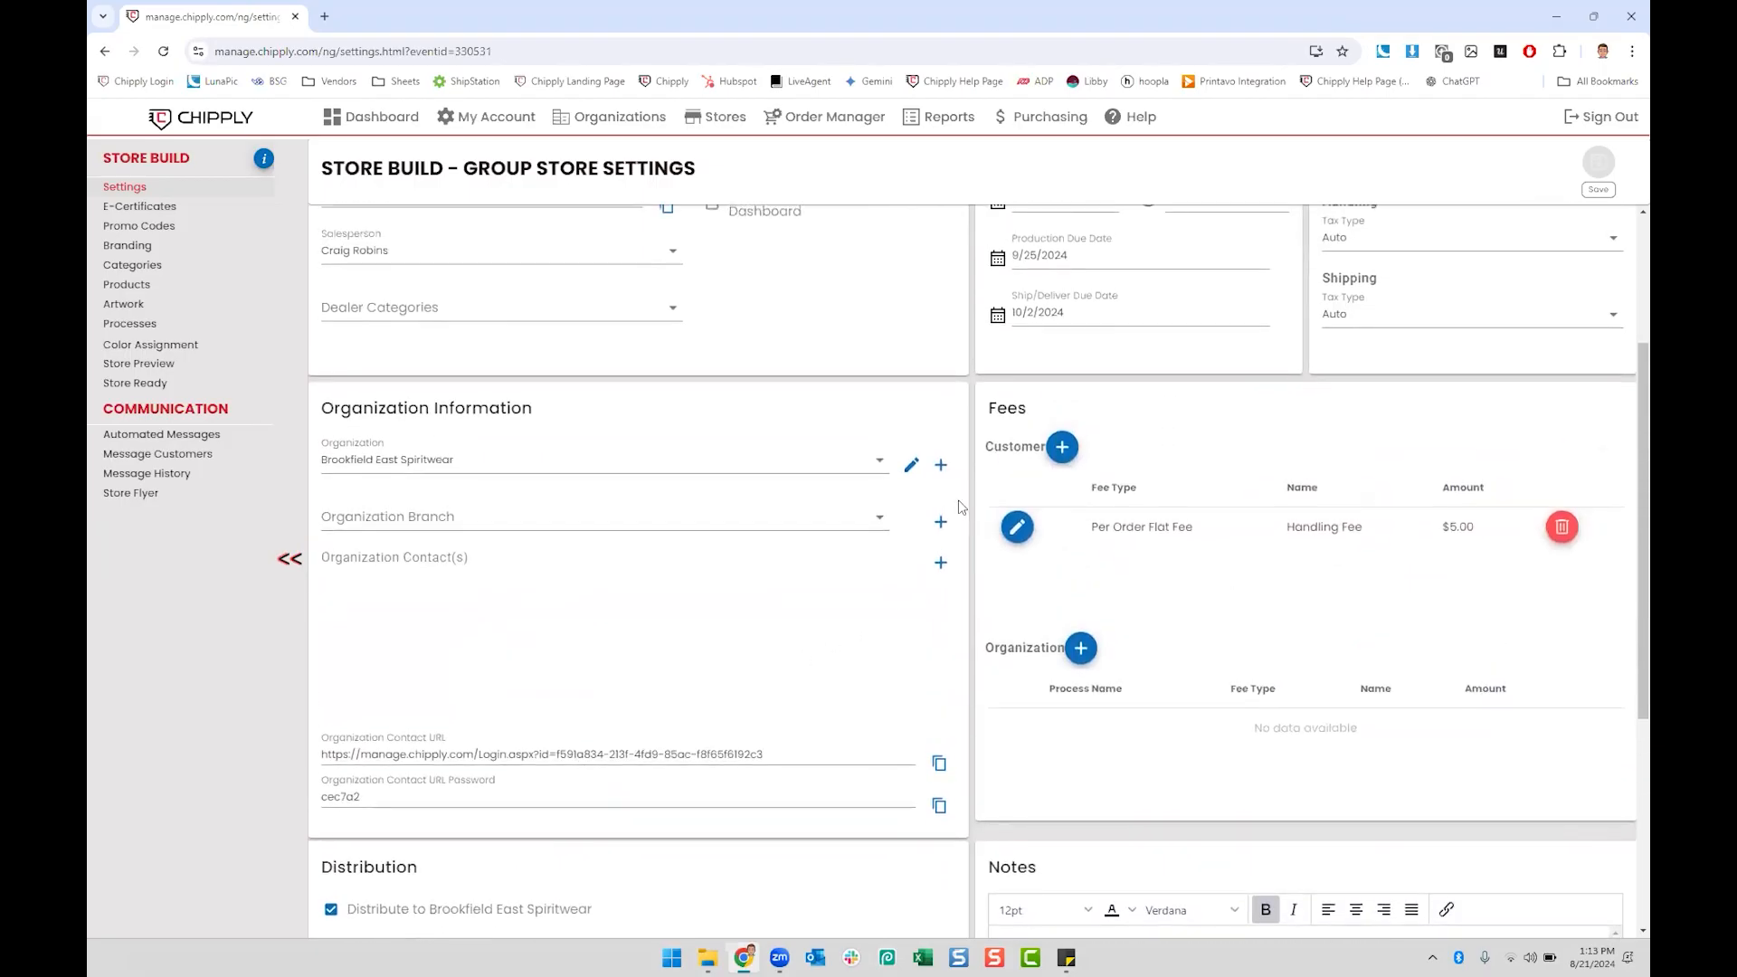
click(912, 466)
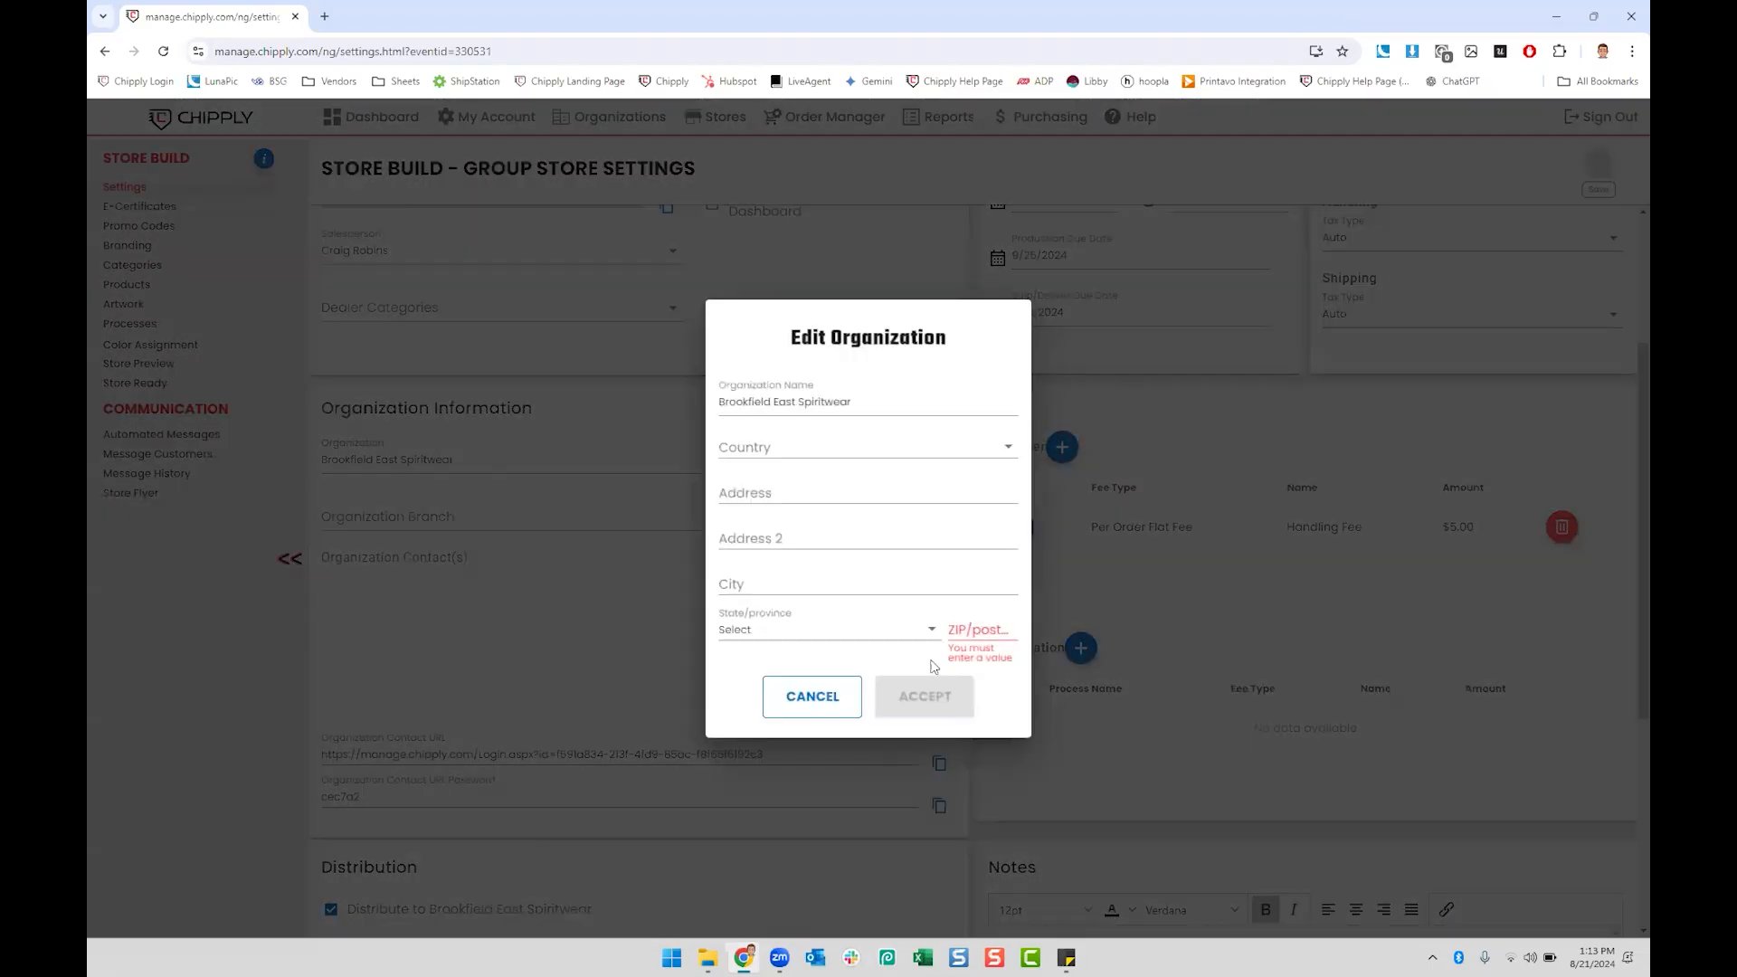
click(815, 698)
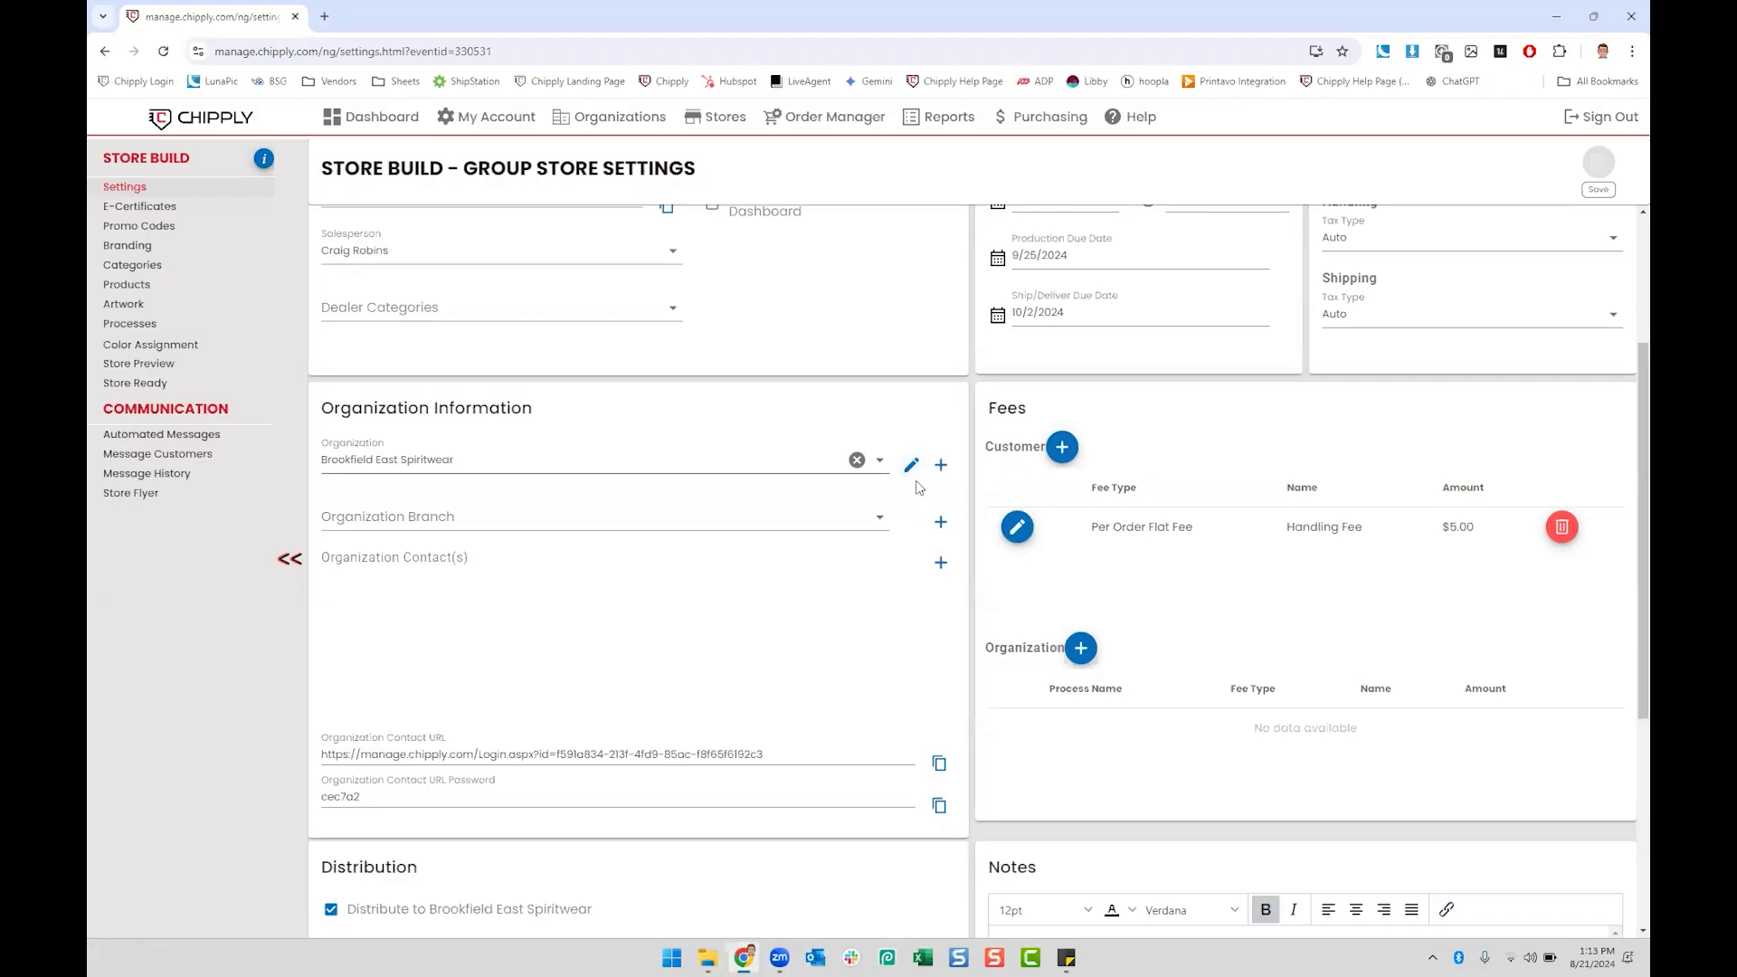
scroll(761, 528, down, 4)
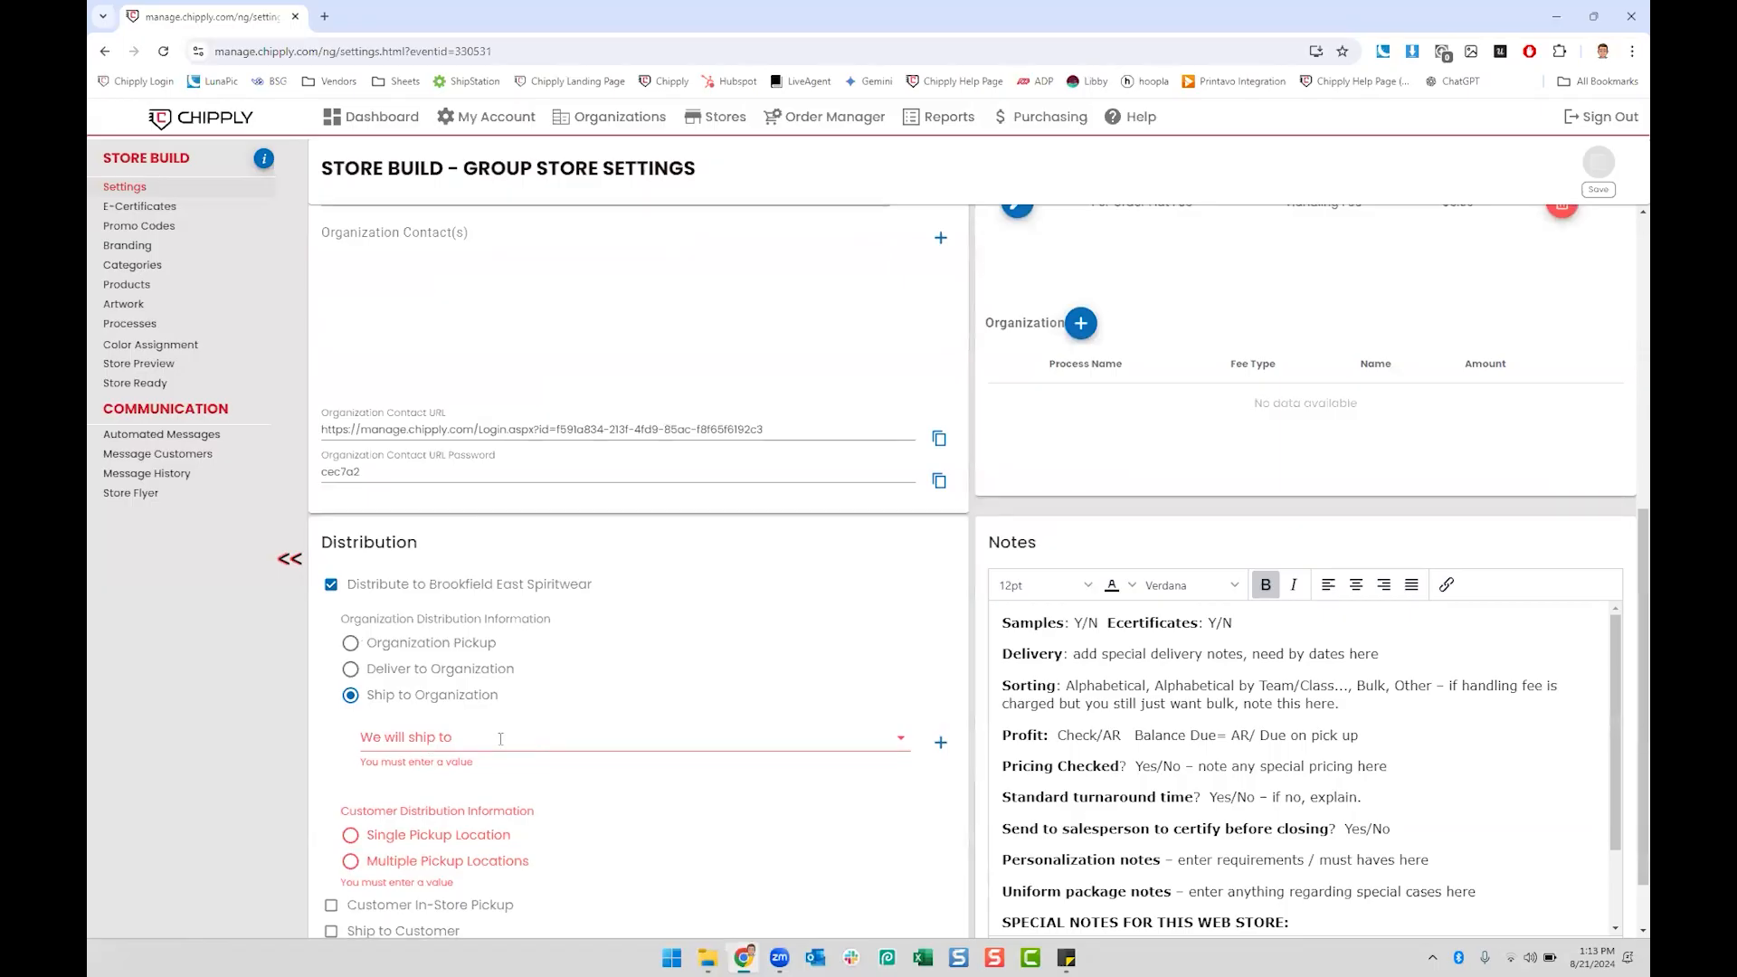
scroll(660, 584, up, 3)
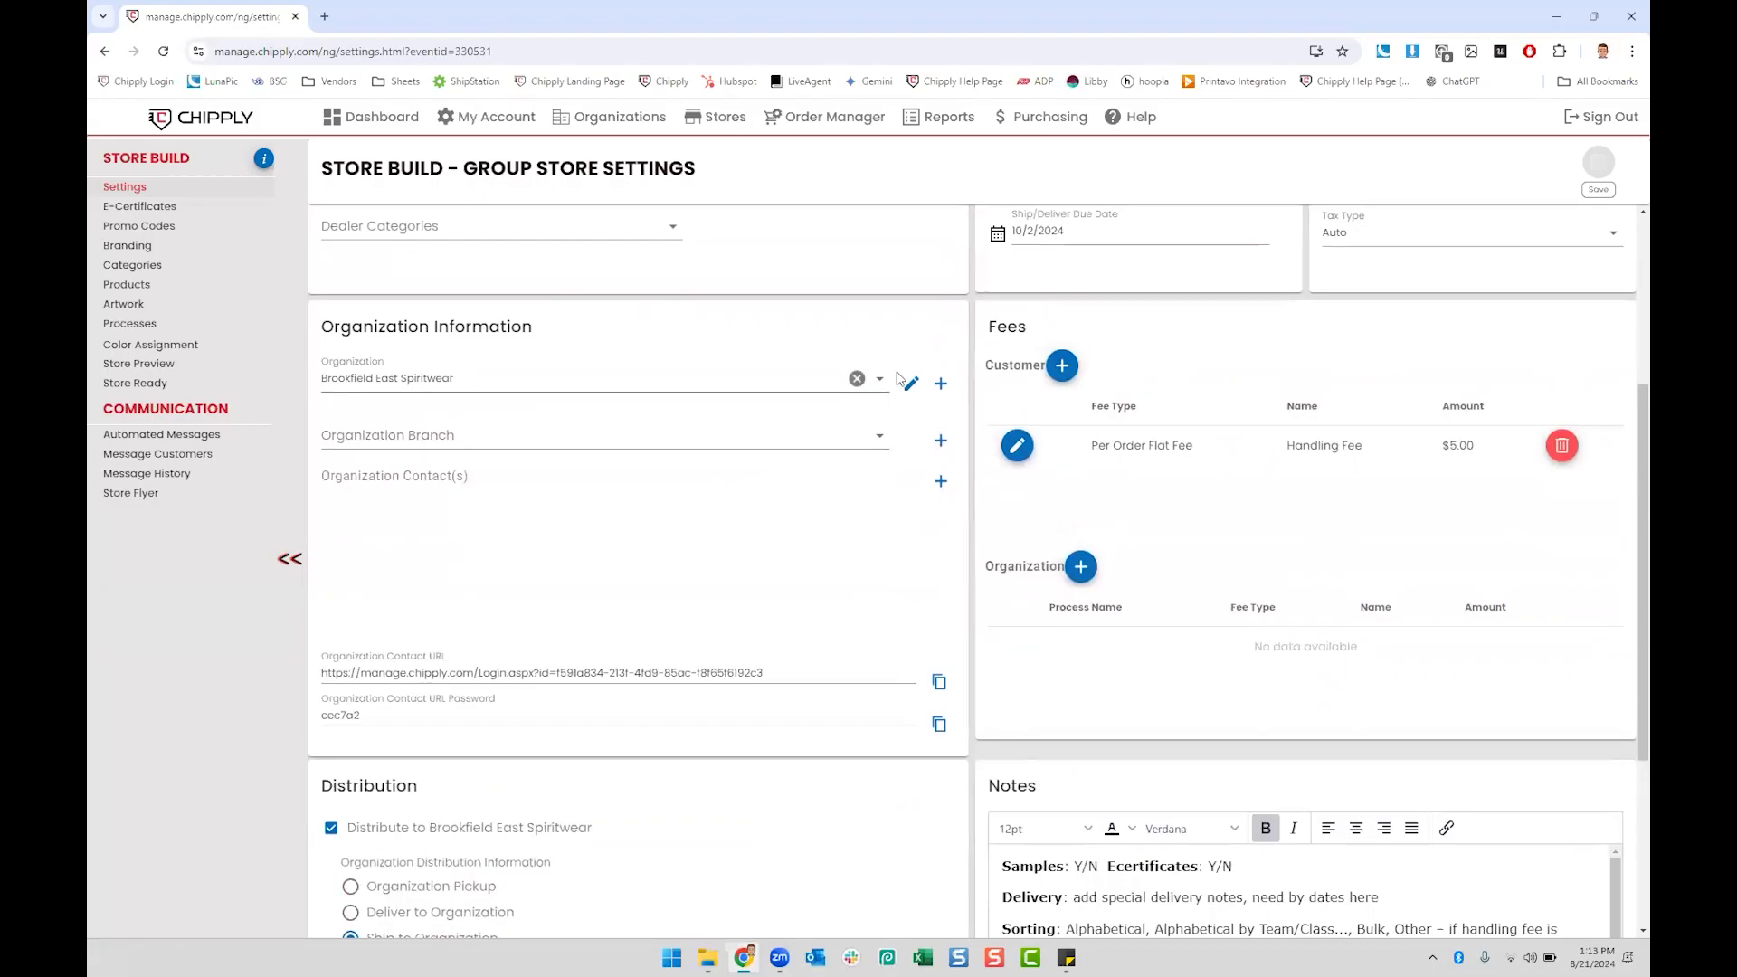
scroll(796, 512, down, 4)
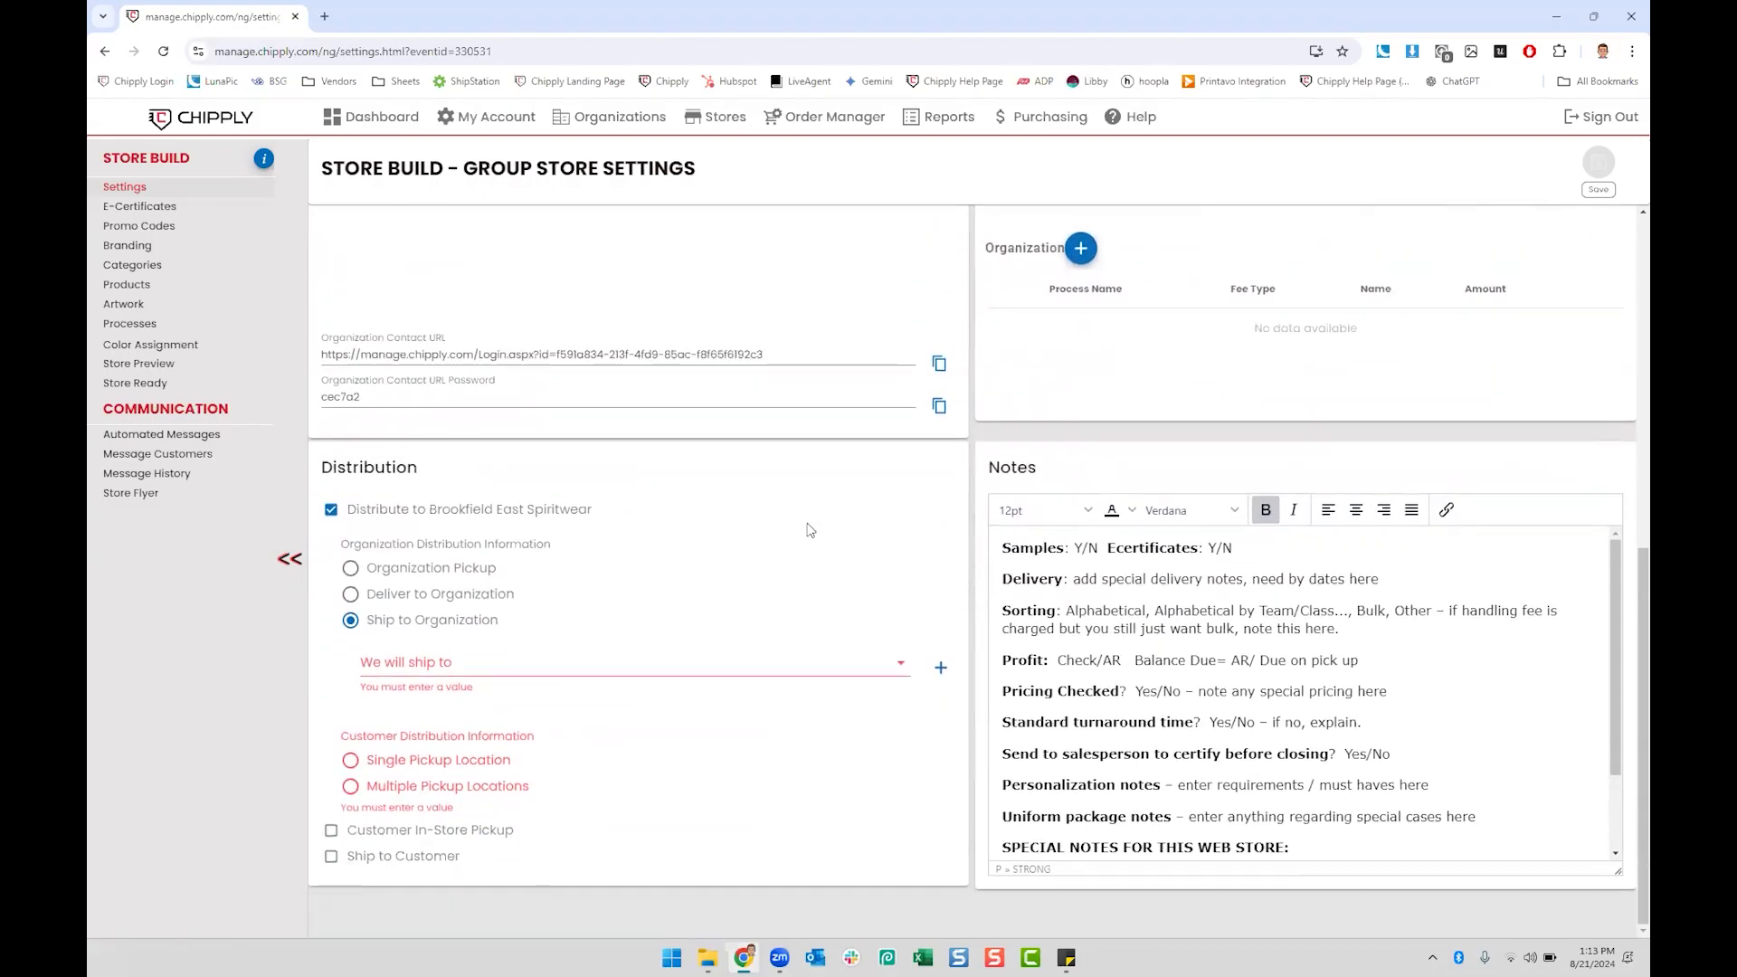
Step: Choose Single Pickup Location for customers and set Organization Pickup to Burghardt's New Berlin
click(409, 761)
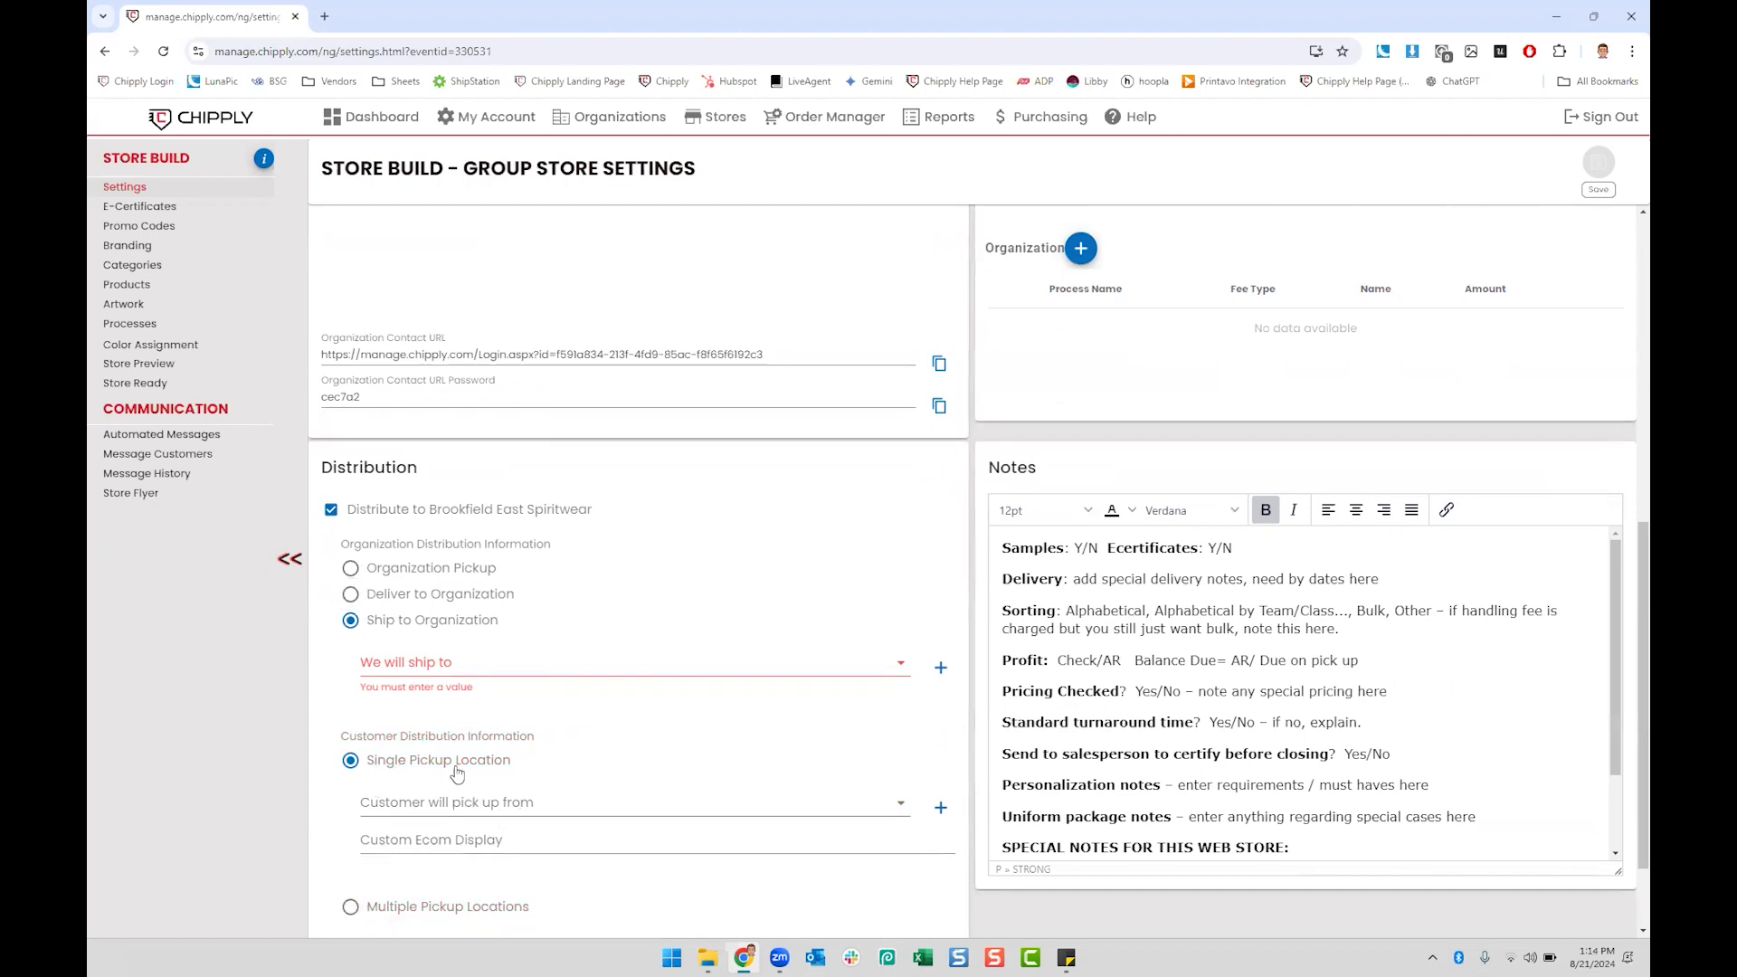
click(351, 568)
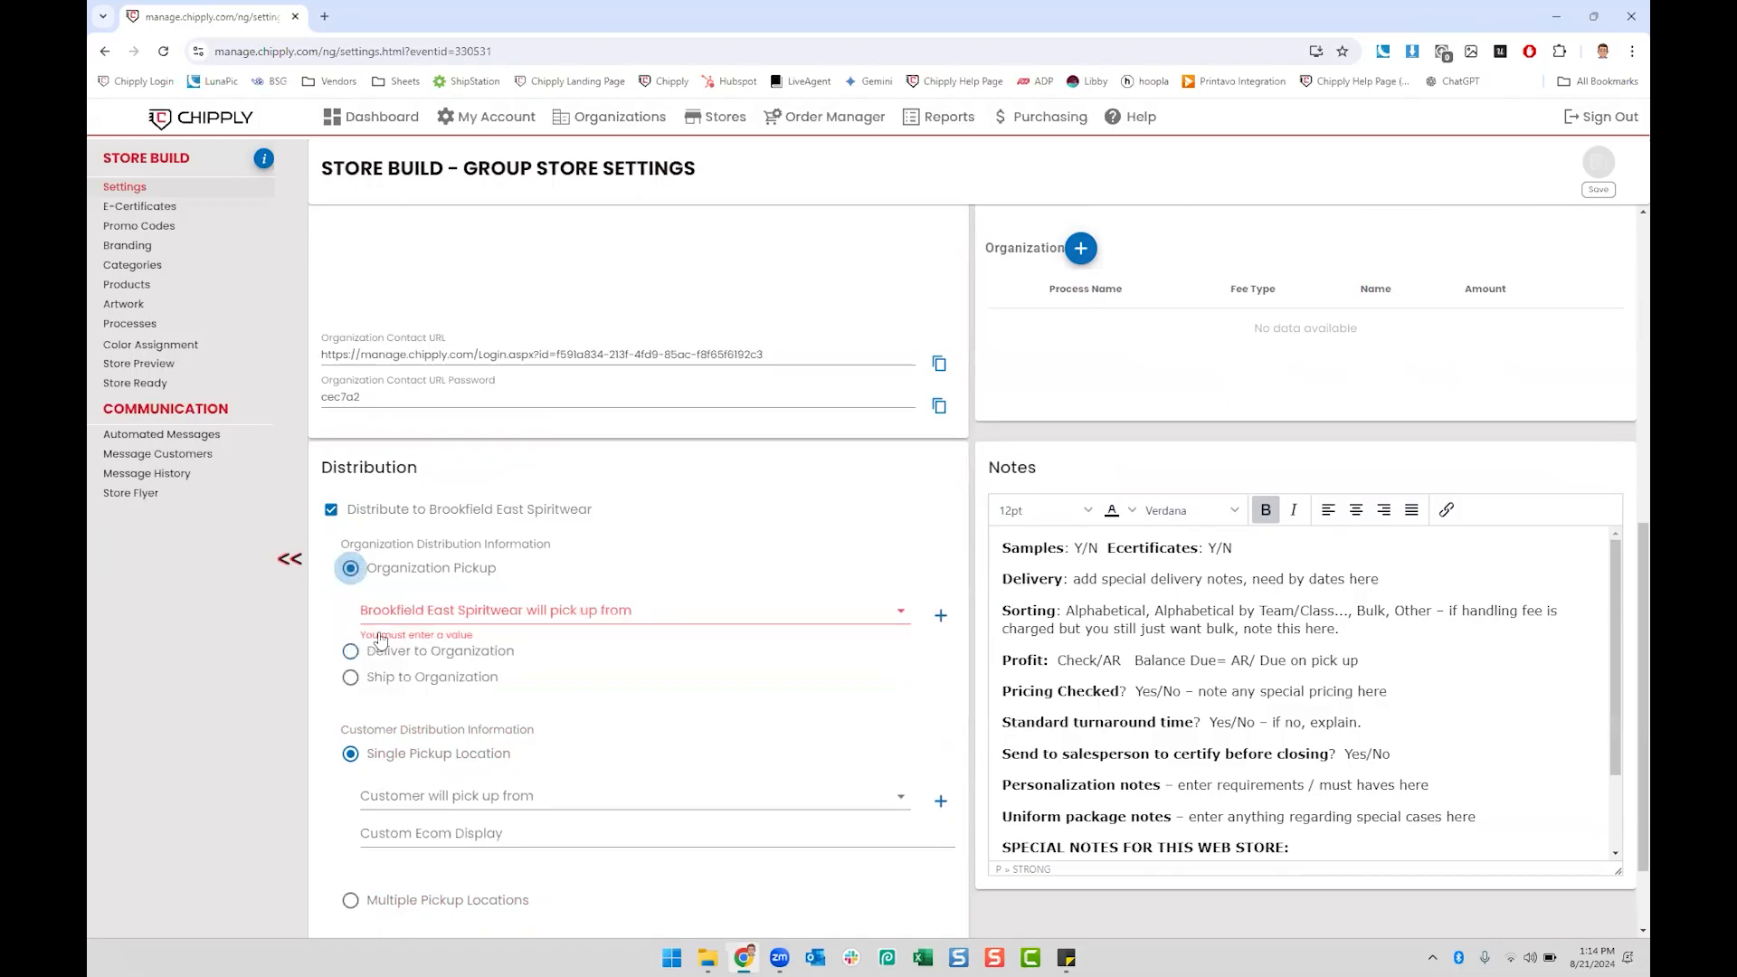
click(439, 613)
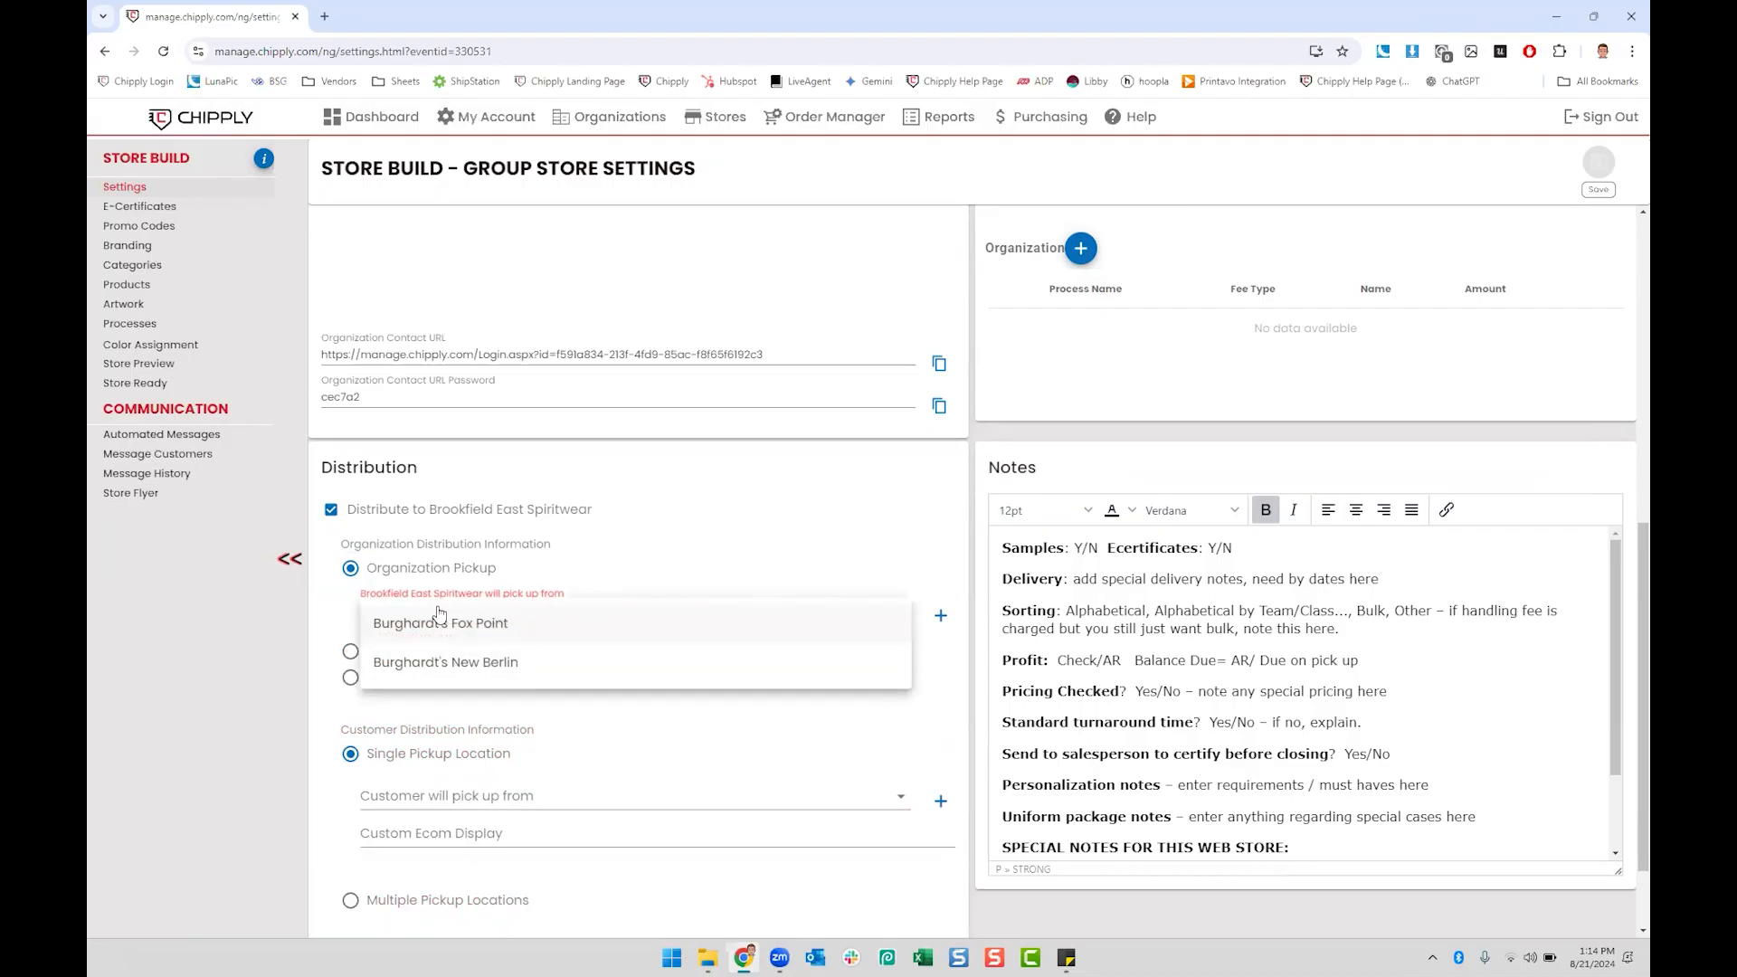
click(447, 670)
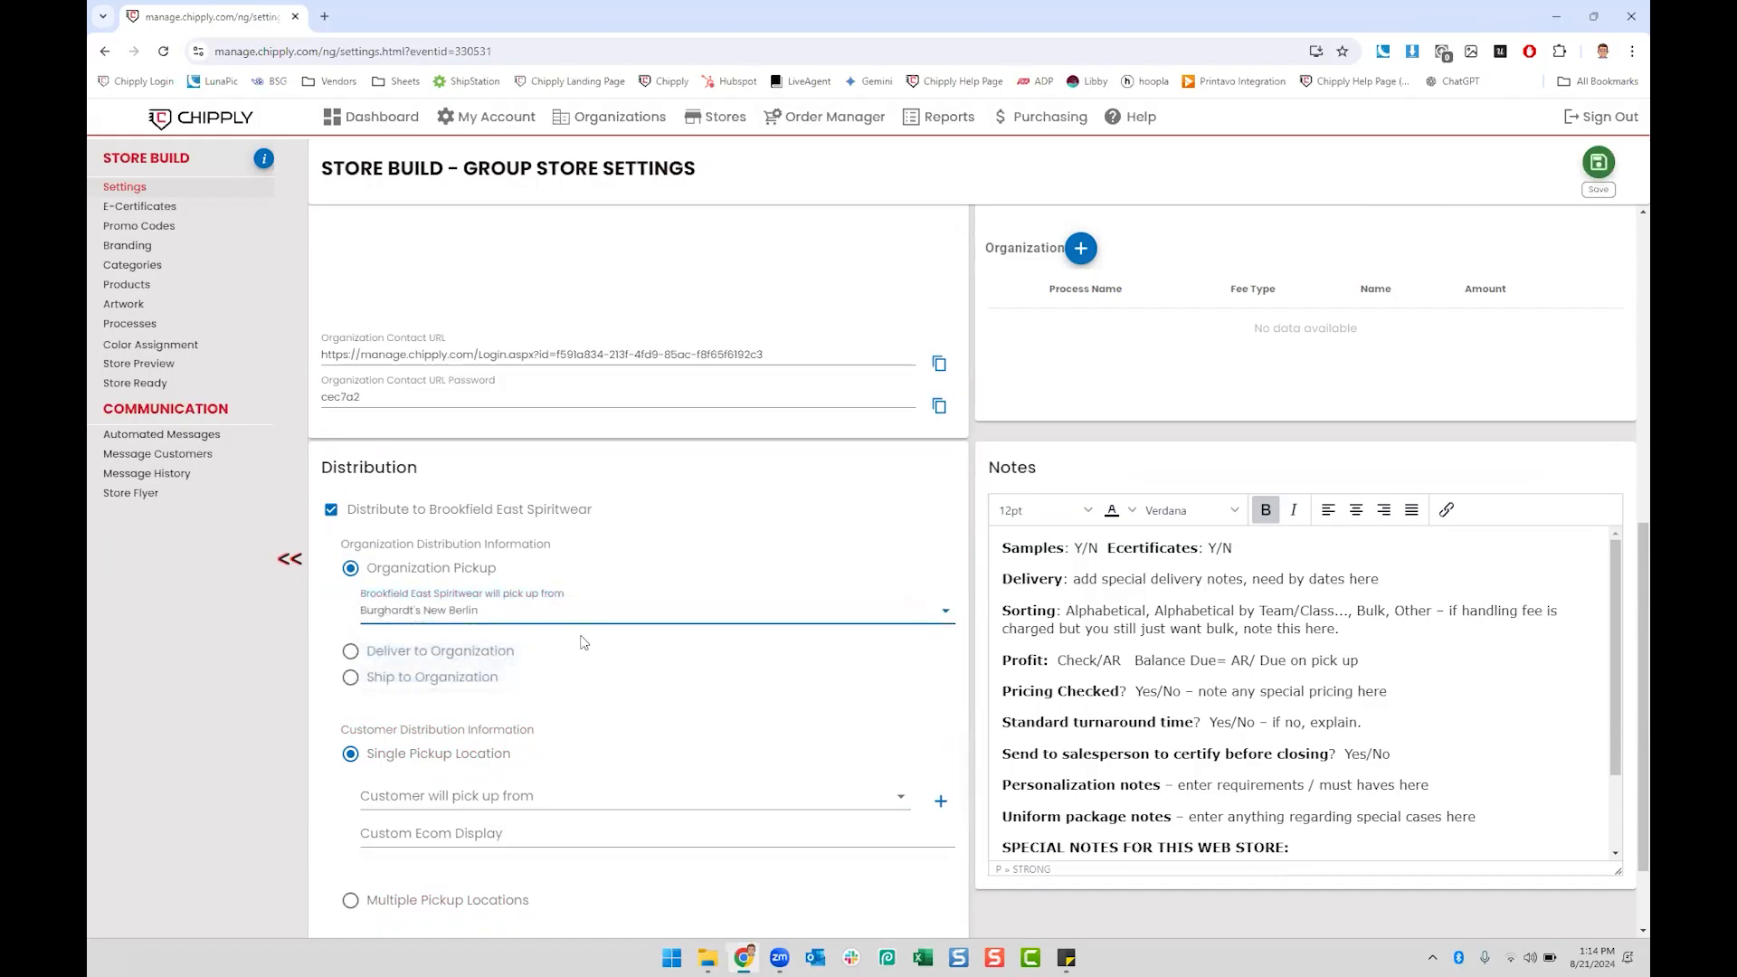
scroll(583, 642, down, 1)
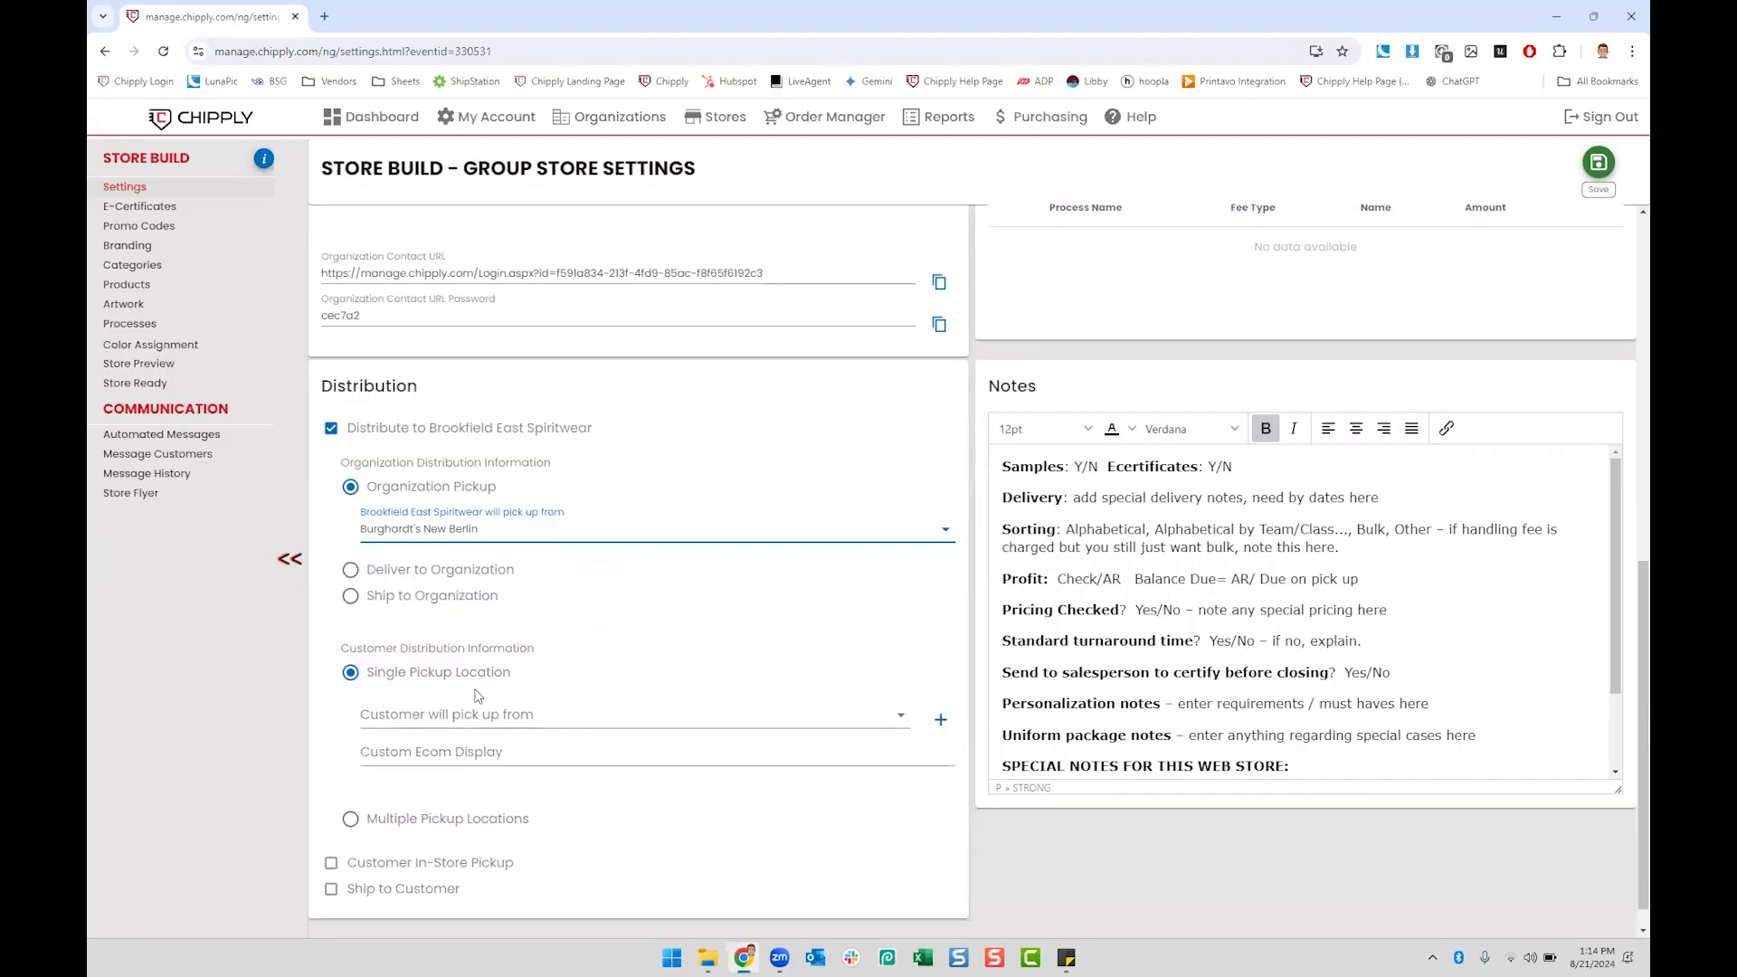
Step: Enter "Pick Up From Main Office" as the single pickup location's Custom Ecom Display text, and clear it again
click(431, 759)
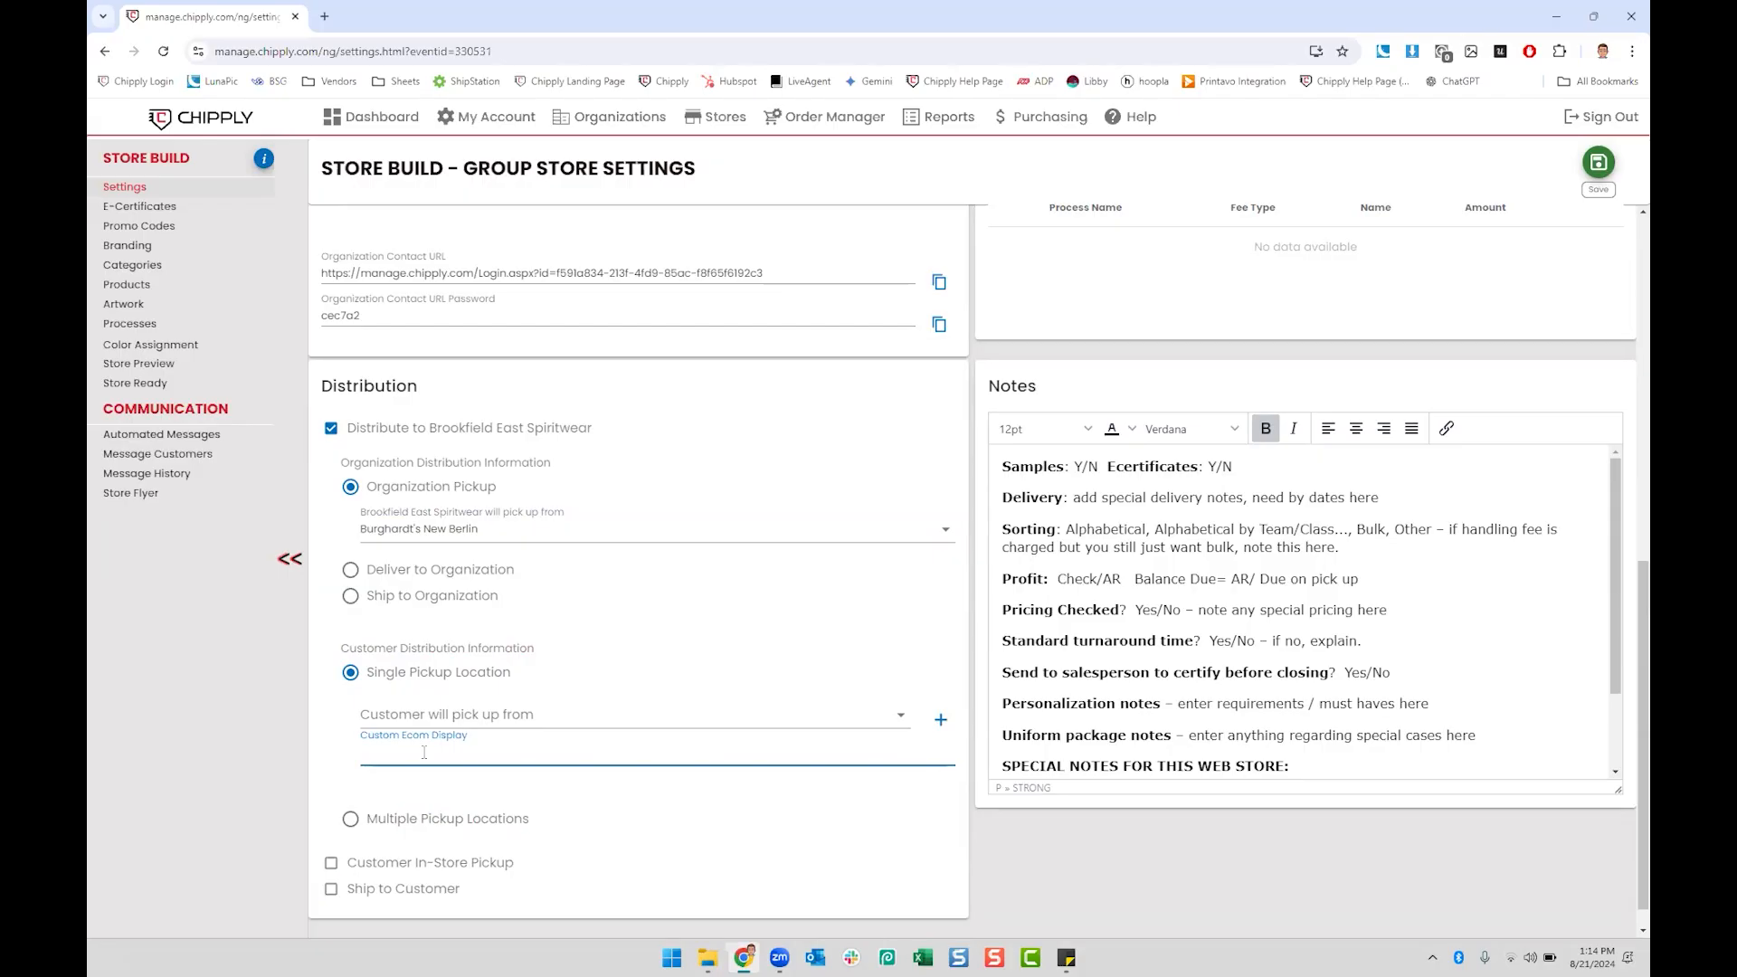
text(Pick Up From Main Office)
key(ctrl+shift+Left)
key(ctrl+shift+Left)
key(ctrl+shift+Left)
key(ctrl+shift+Left)
key(ctrl+shift+Left)
key(BackSpace)
Step: Switch the customer distribution to Multiple Pickup Locations
click(343, 821)
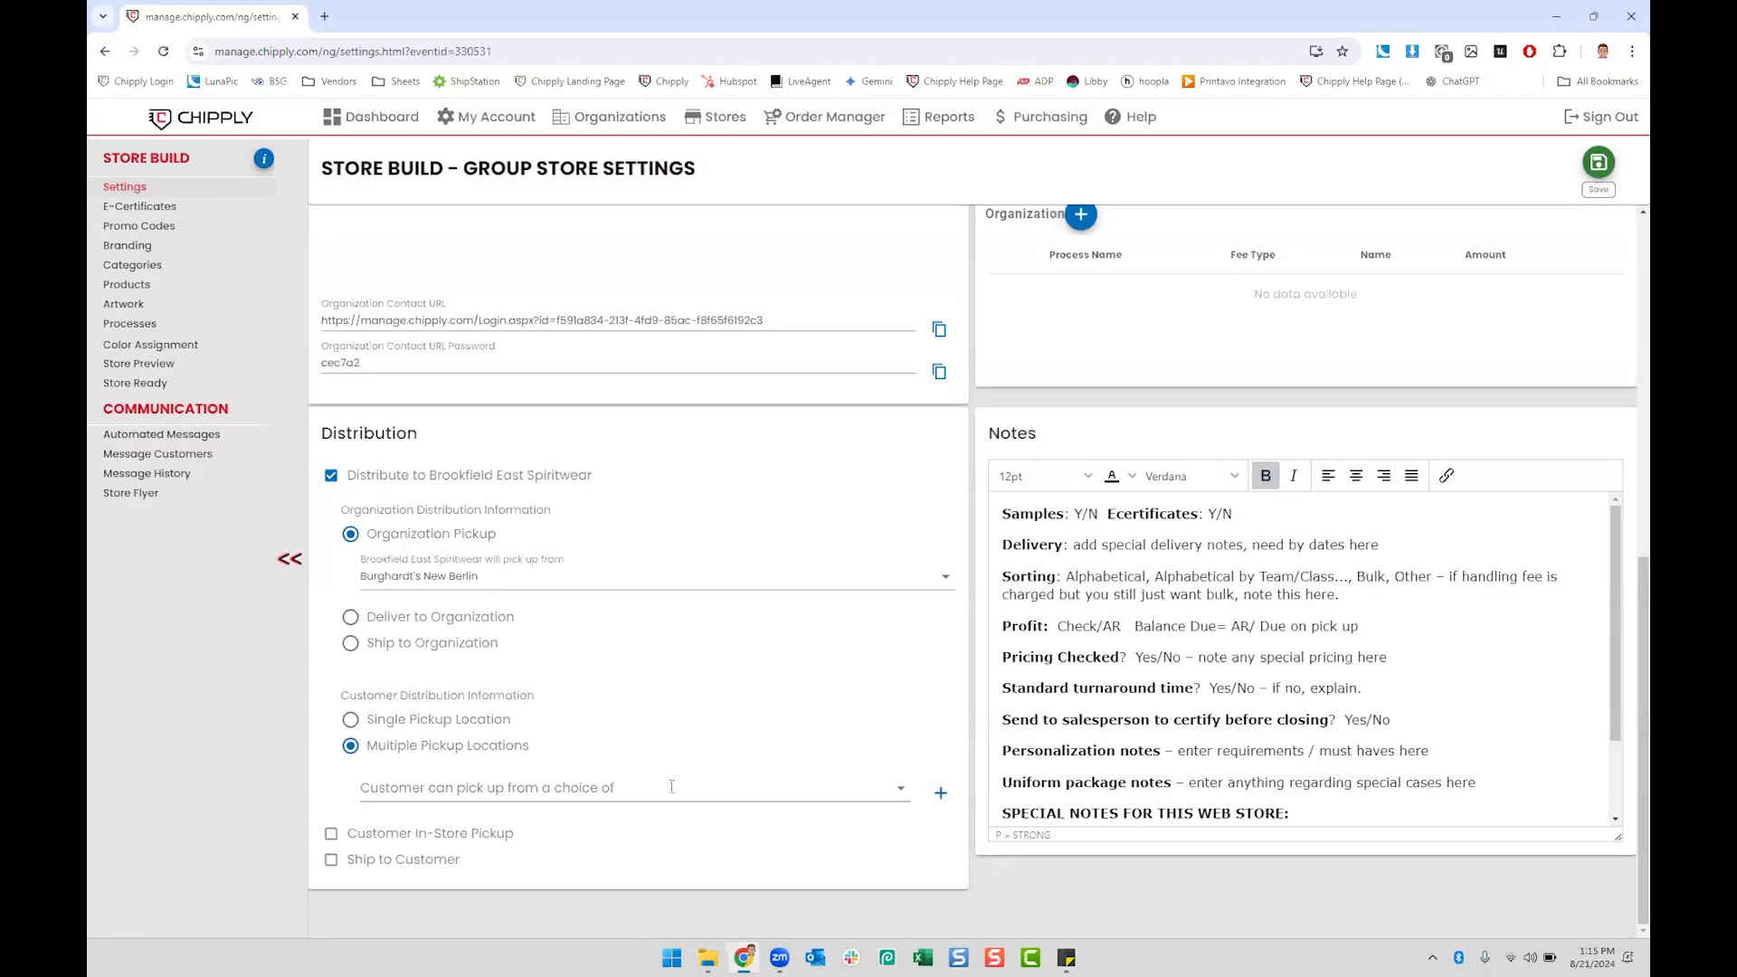
scroll(1447, 492, up, 7)
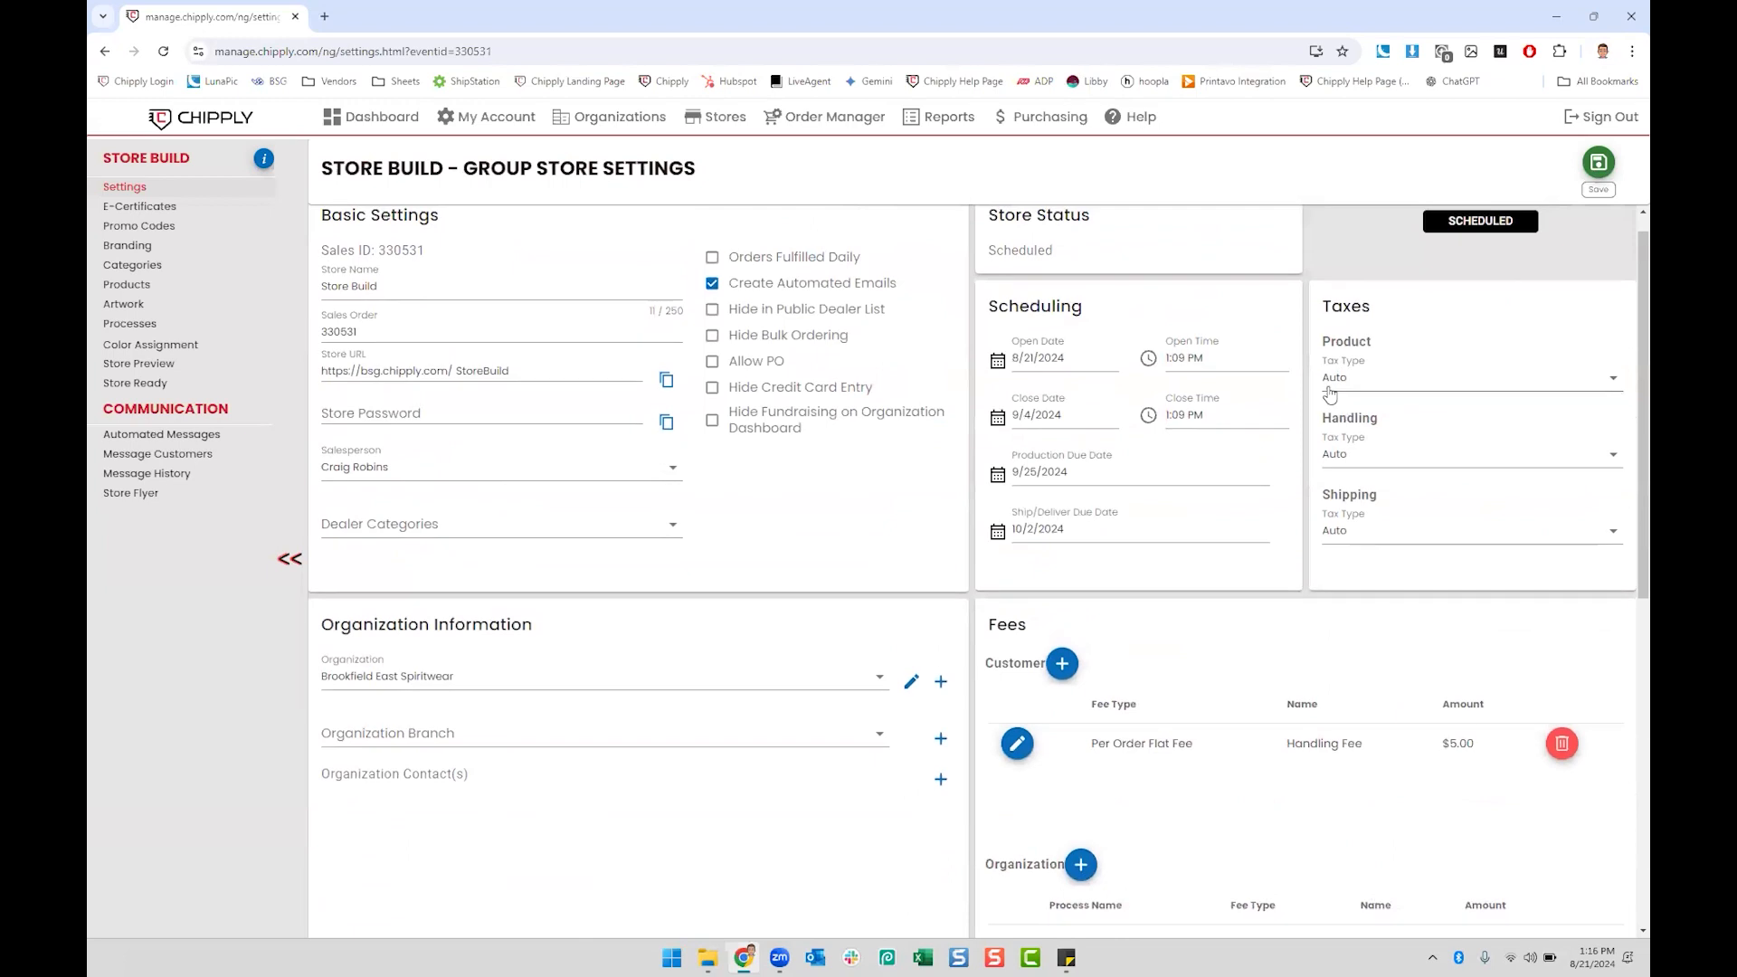
scroll(1299, 451, down, 1)
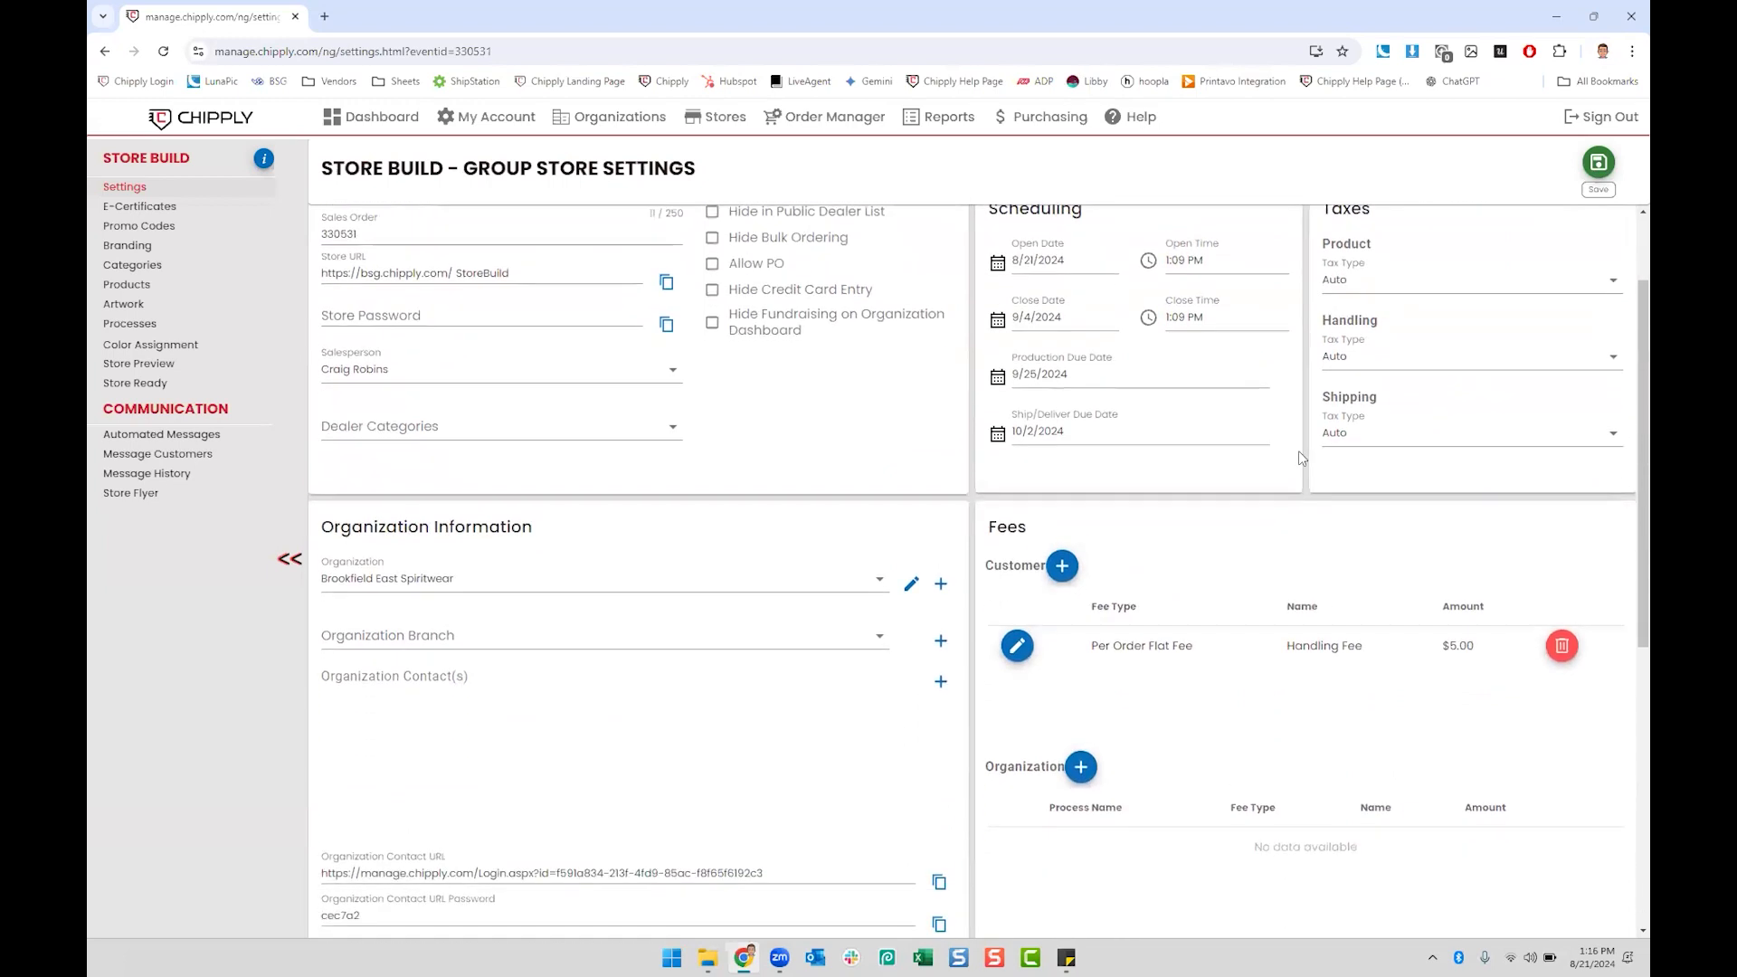
scroll(1299, 450, down, 6)
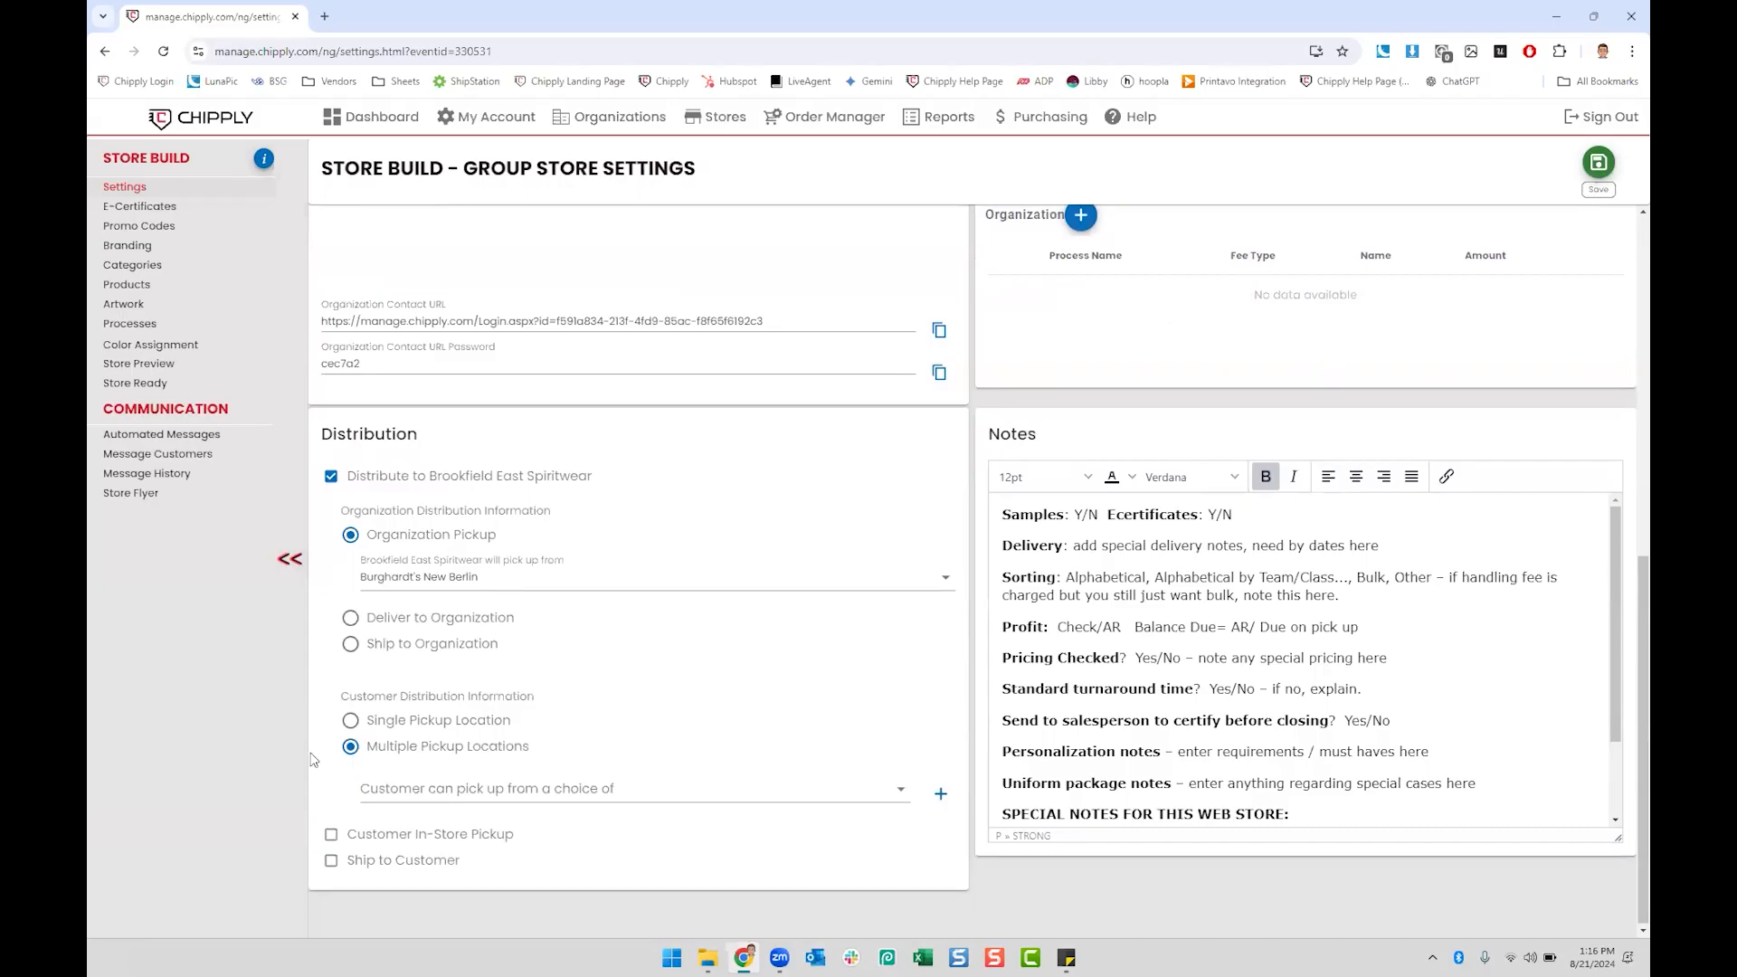
click(377, 753)
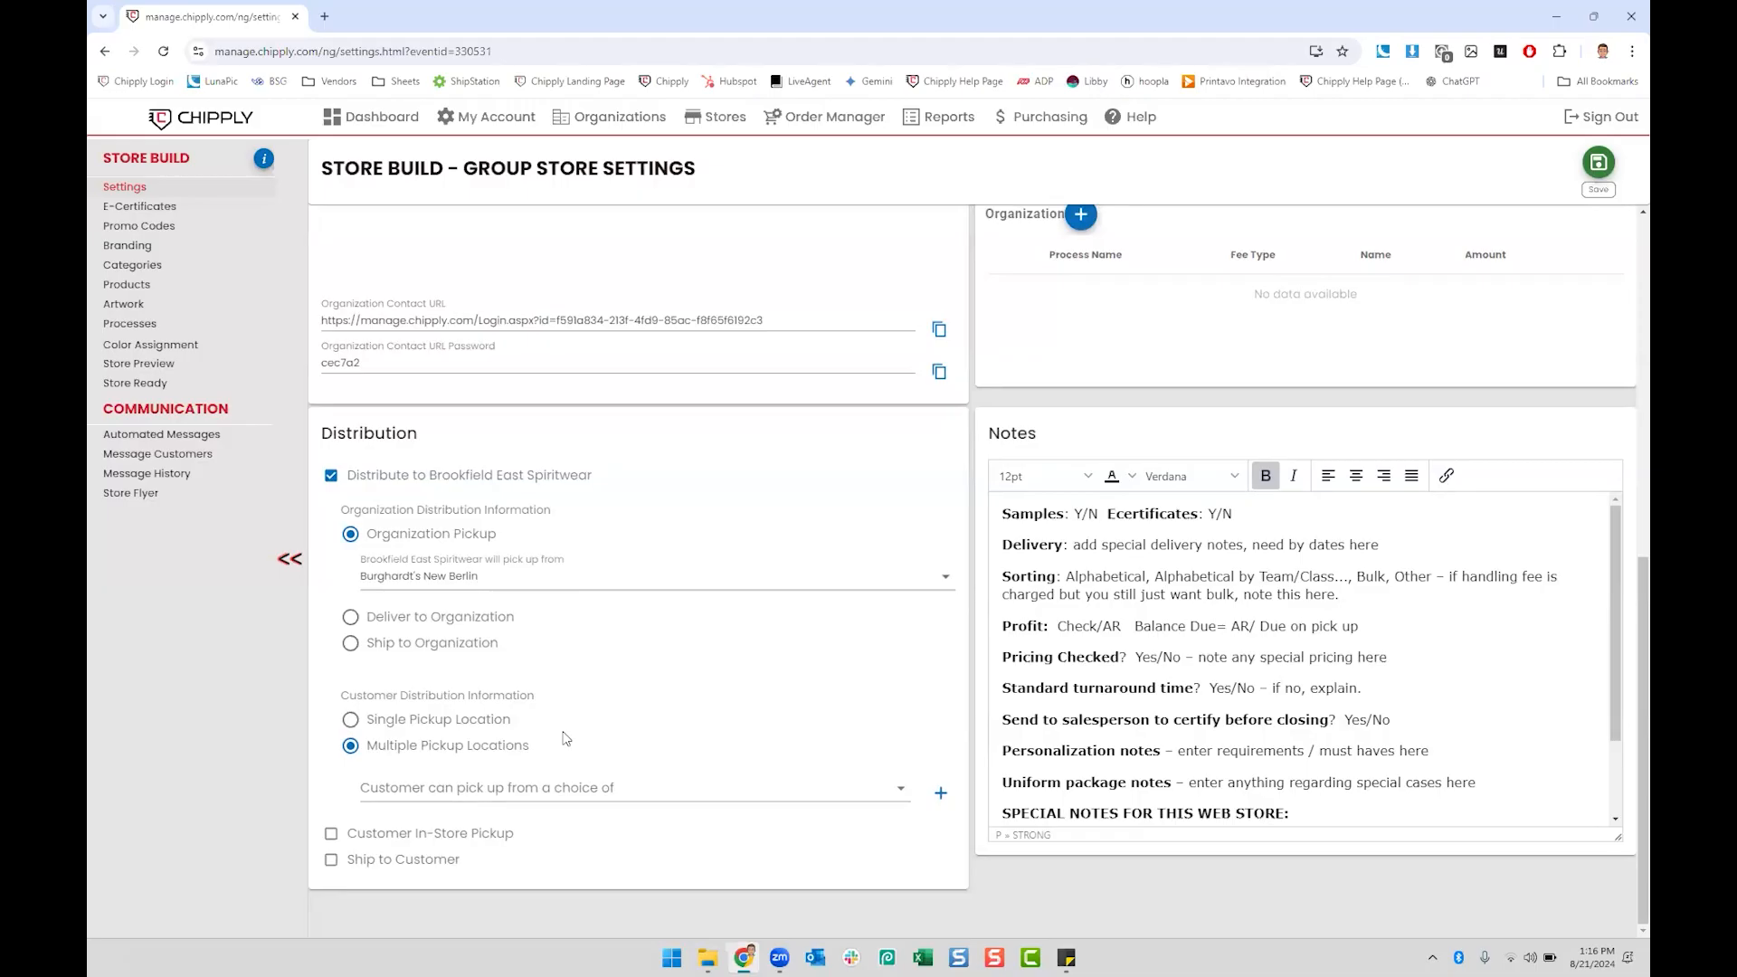
Step: Enable Customer In-Store Pickup with Burghardt's New Berlin as the pickup store
click(331, 833)
scroll(460, 704, down, 1)
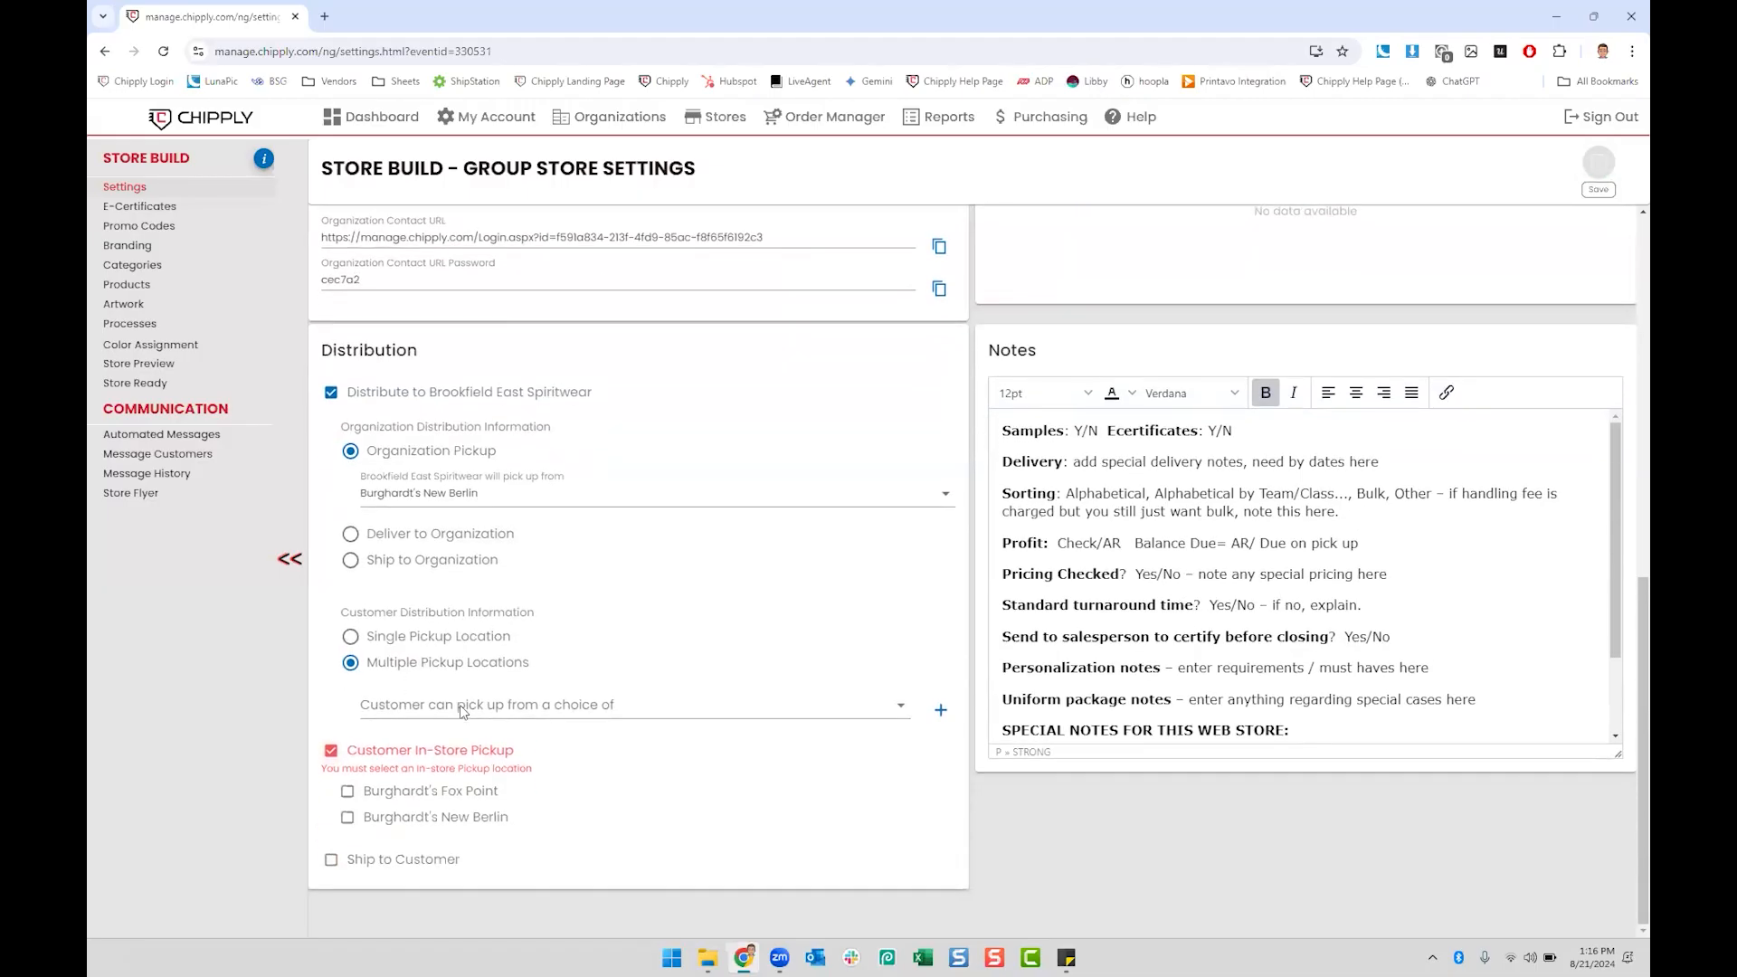
click(345, 818)
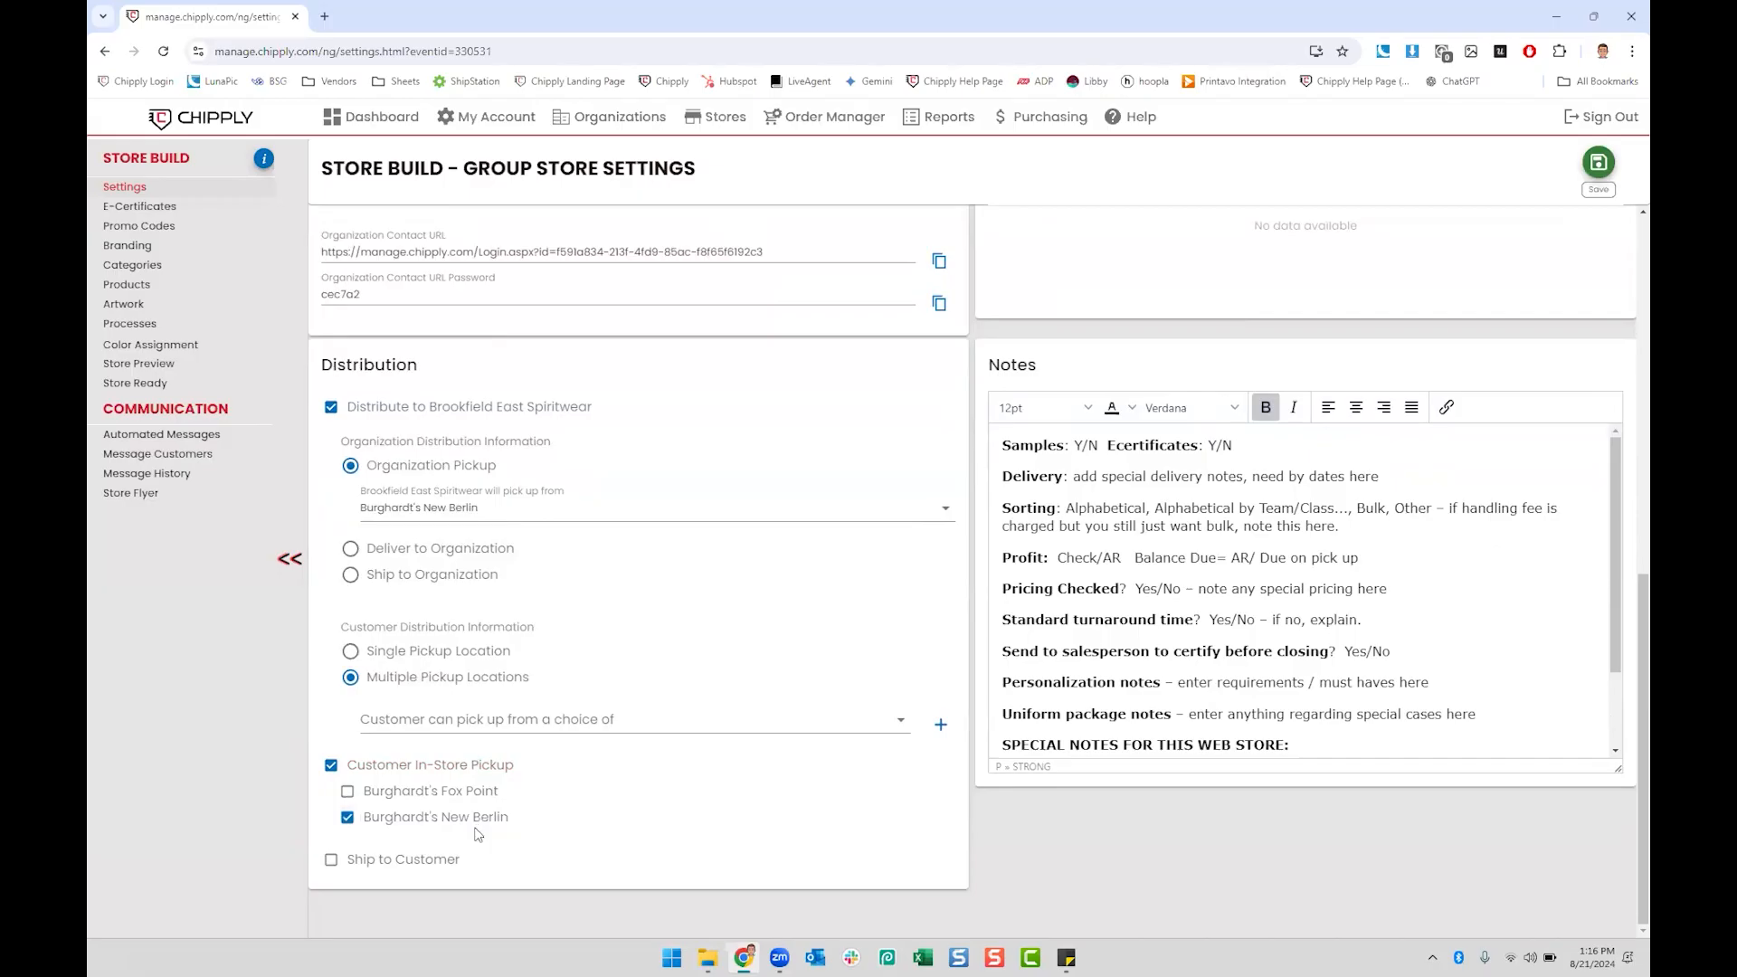
Step: Enable Ship to Customer and examine the available shipping methods, without selecting one
click(331, 859)
scroll(503, 814, down, 2)
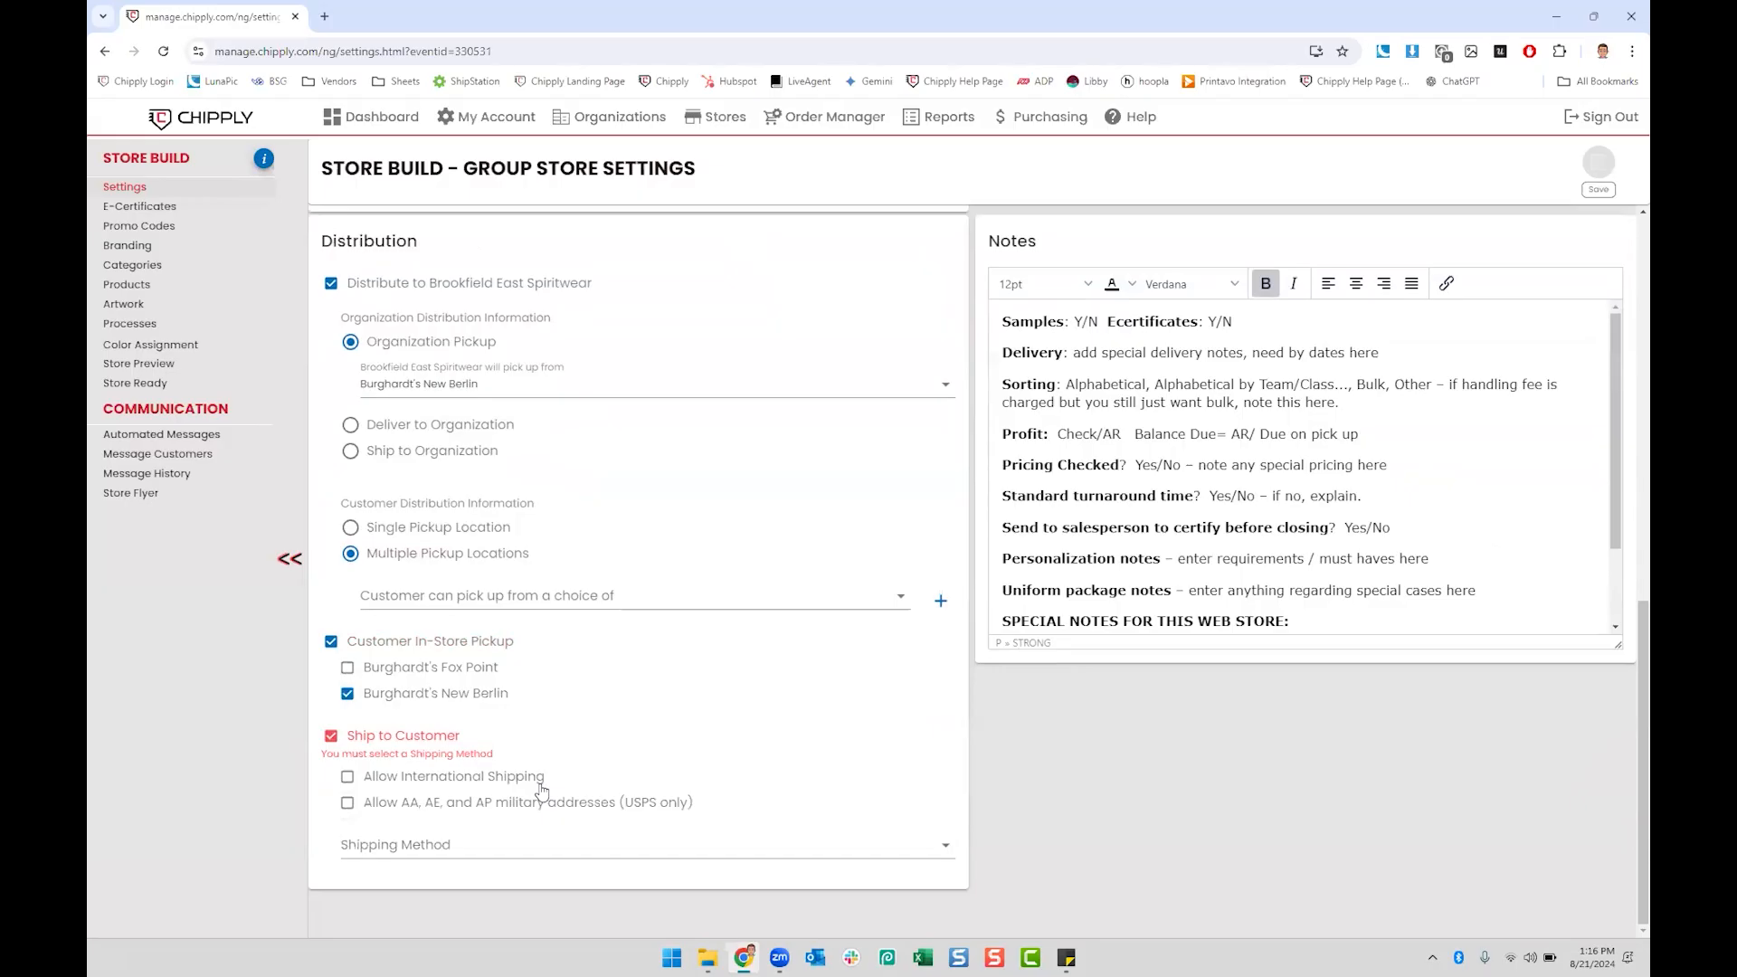
click(457, 846)
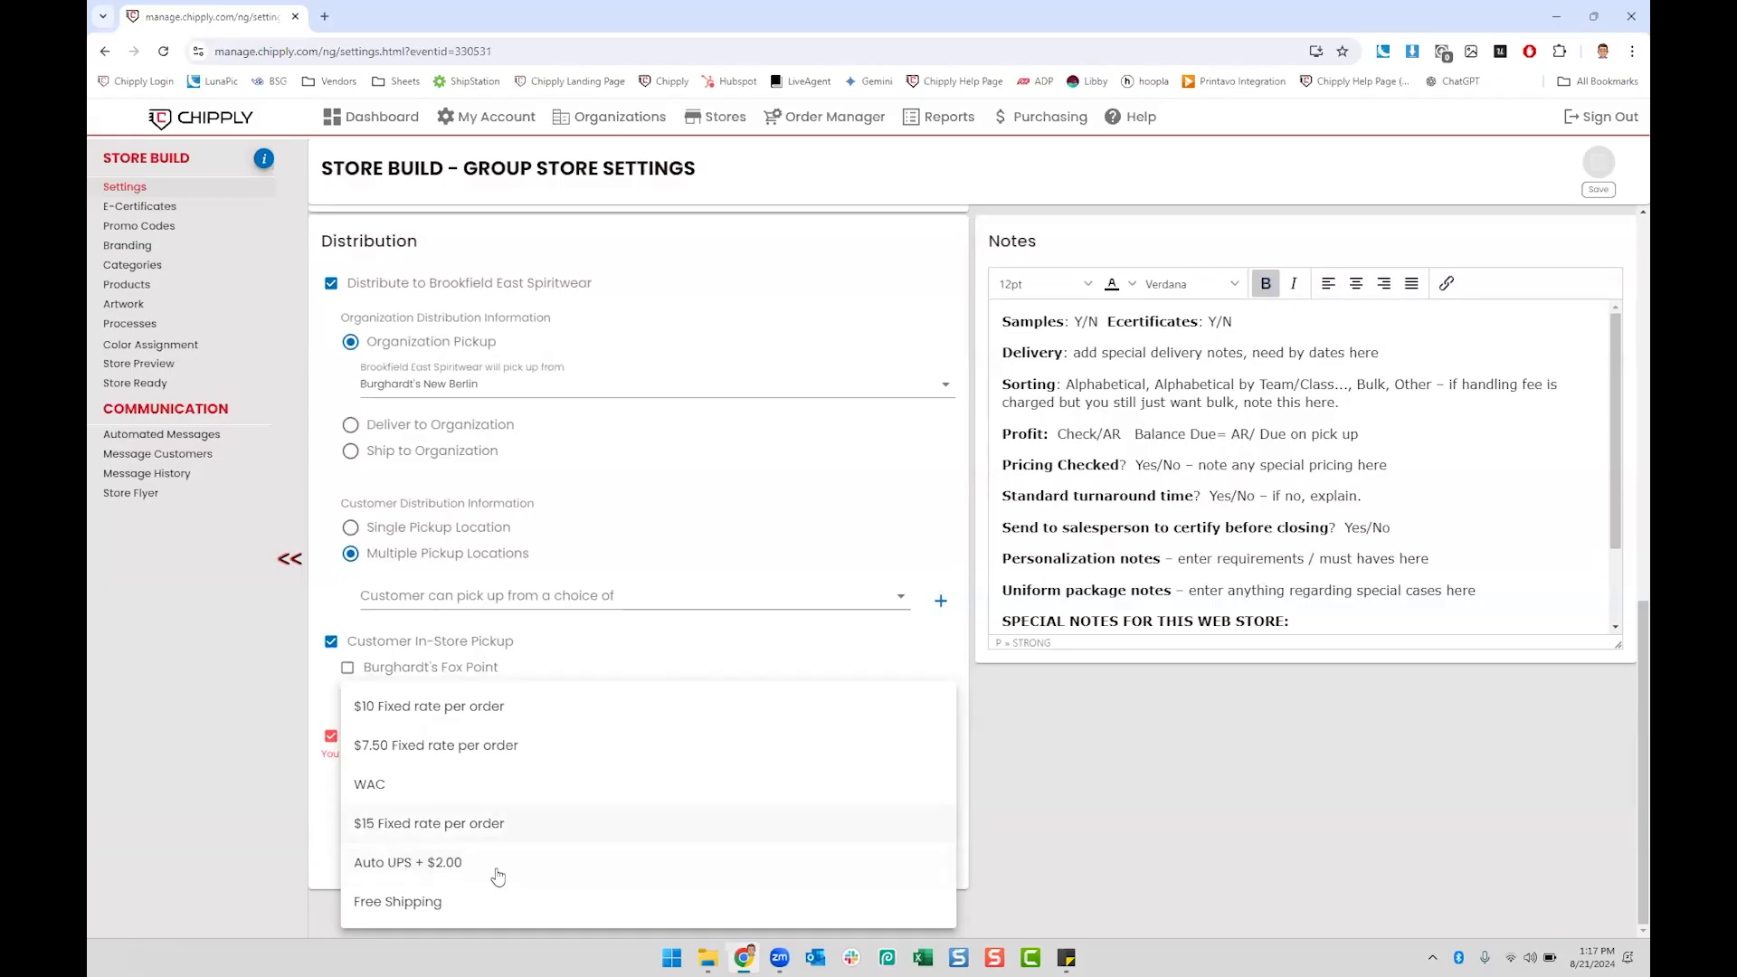
click(1039, 809)
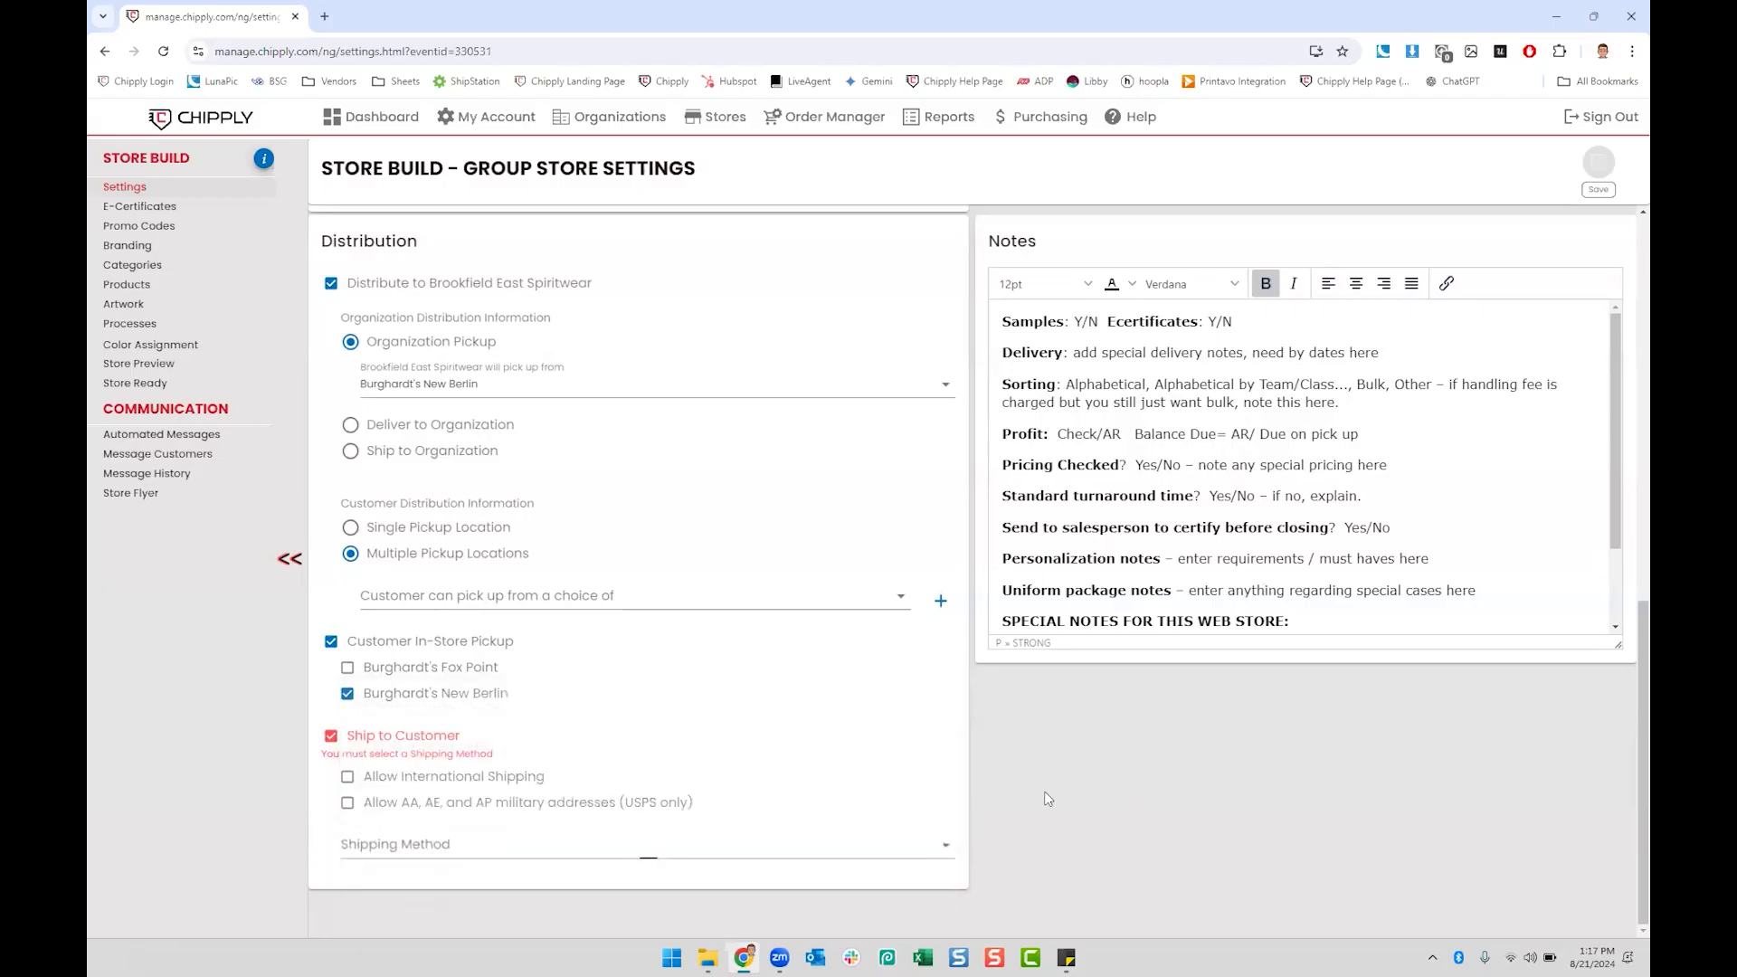
Step: Disable Ship to Customer and Customer In-Store Pickup in the store's distribution settings
click(329, 737)
click(331, 765)
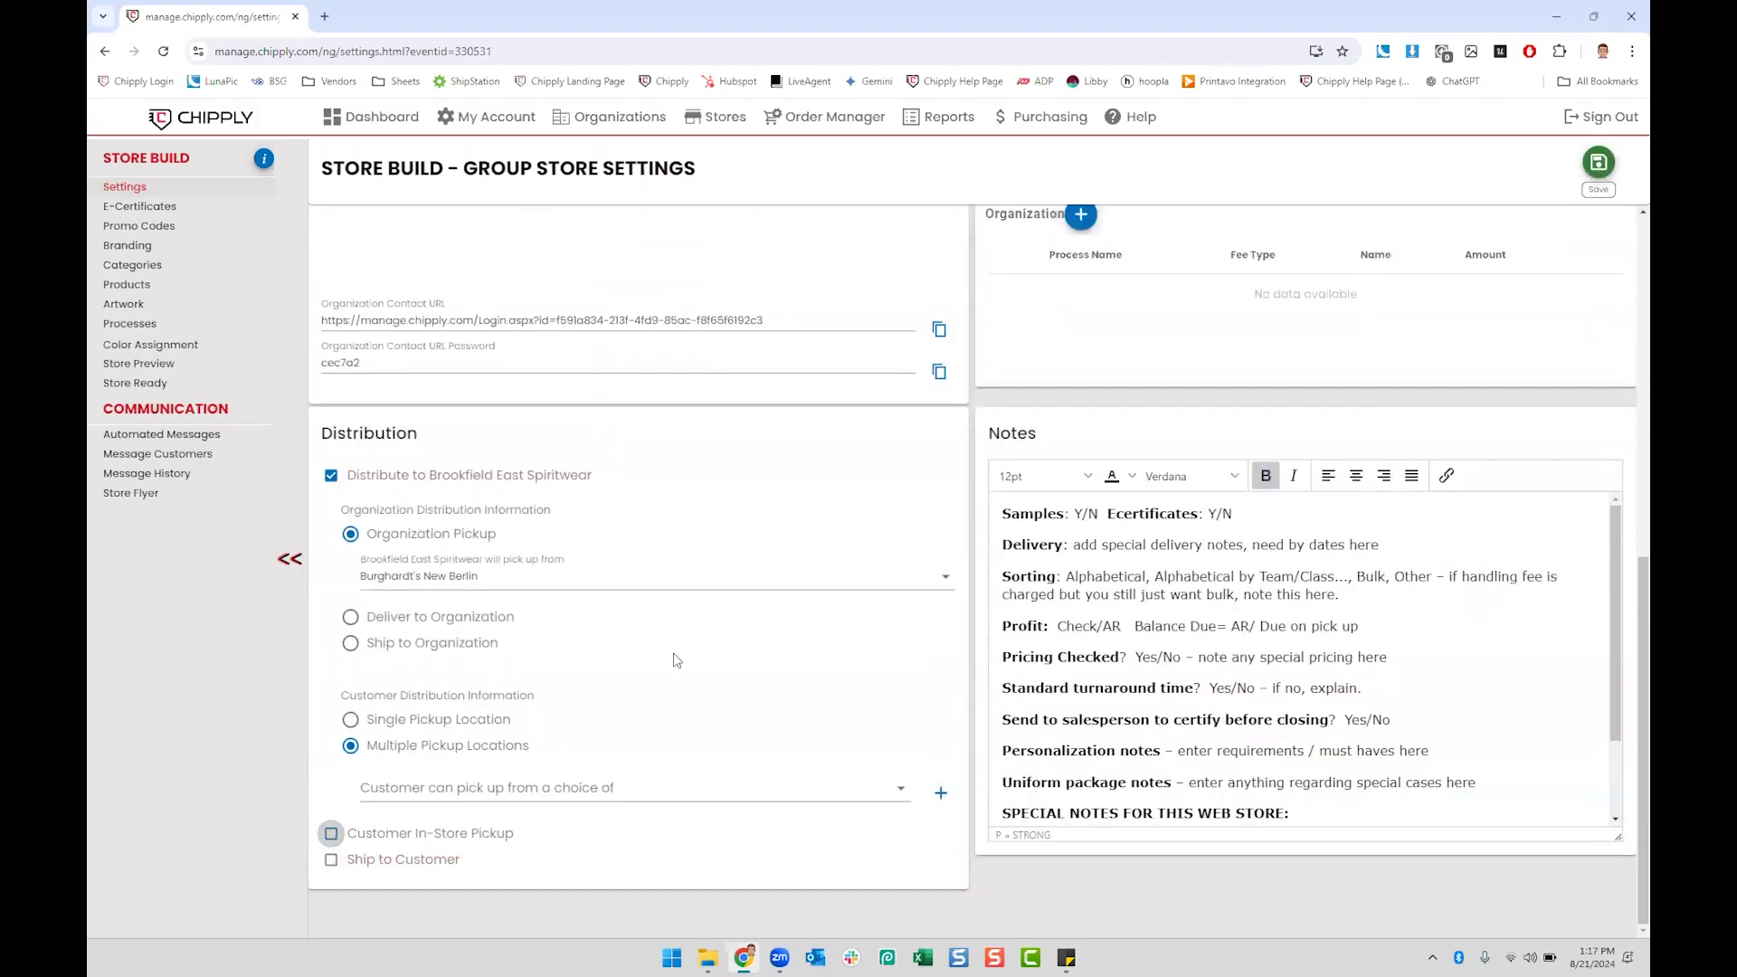
scroll(975, 586, up, 10)
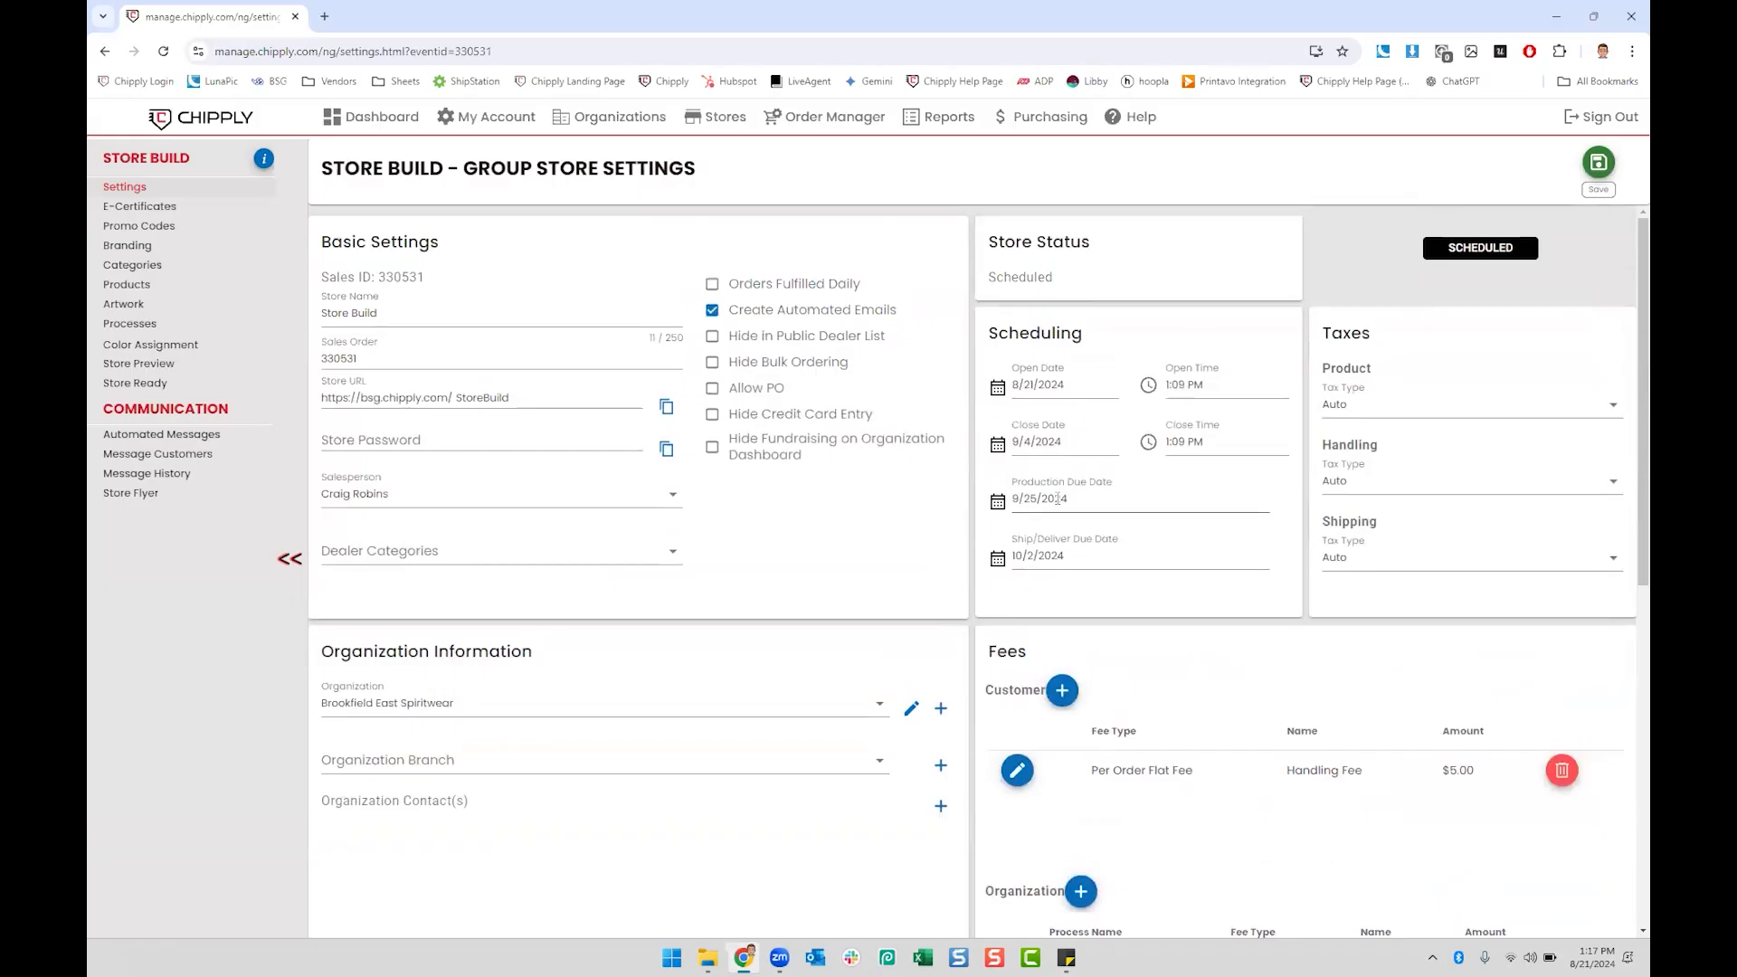
Step: Set the store's open date to 8/23/2024 and its close date to 9/9/2024
click(1070, 387)
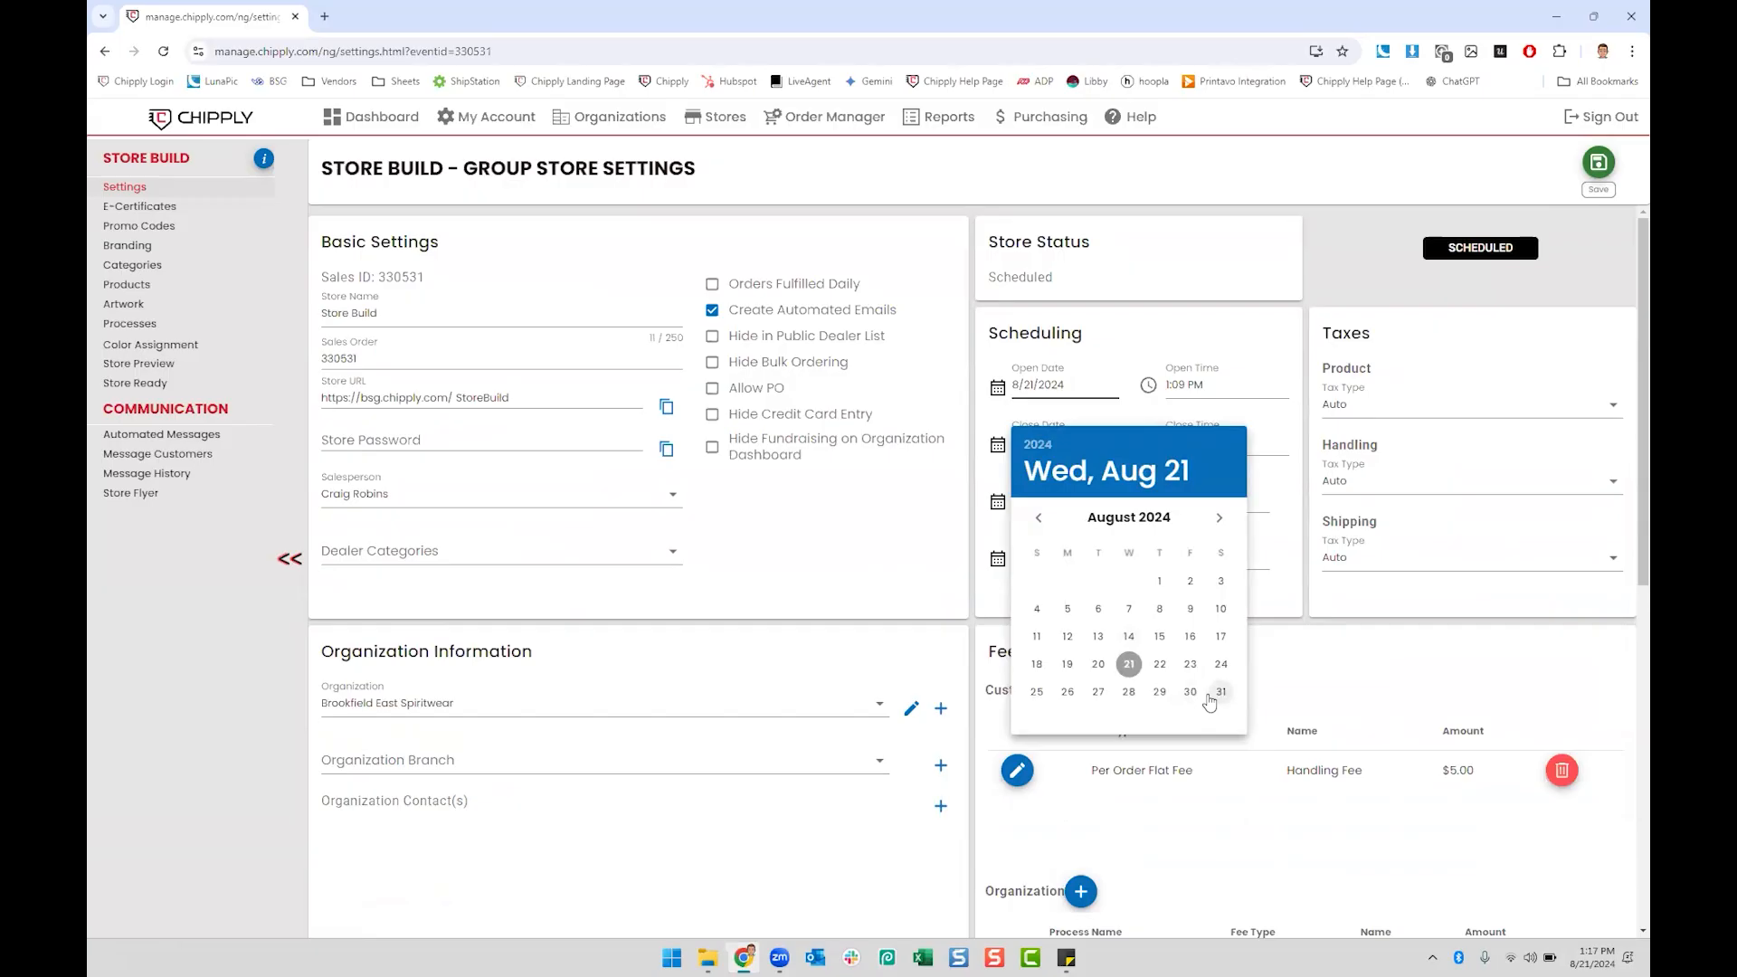
click(1327, 257)
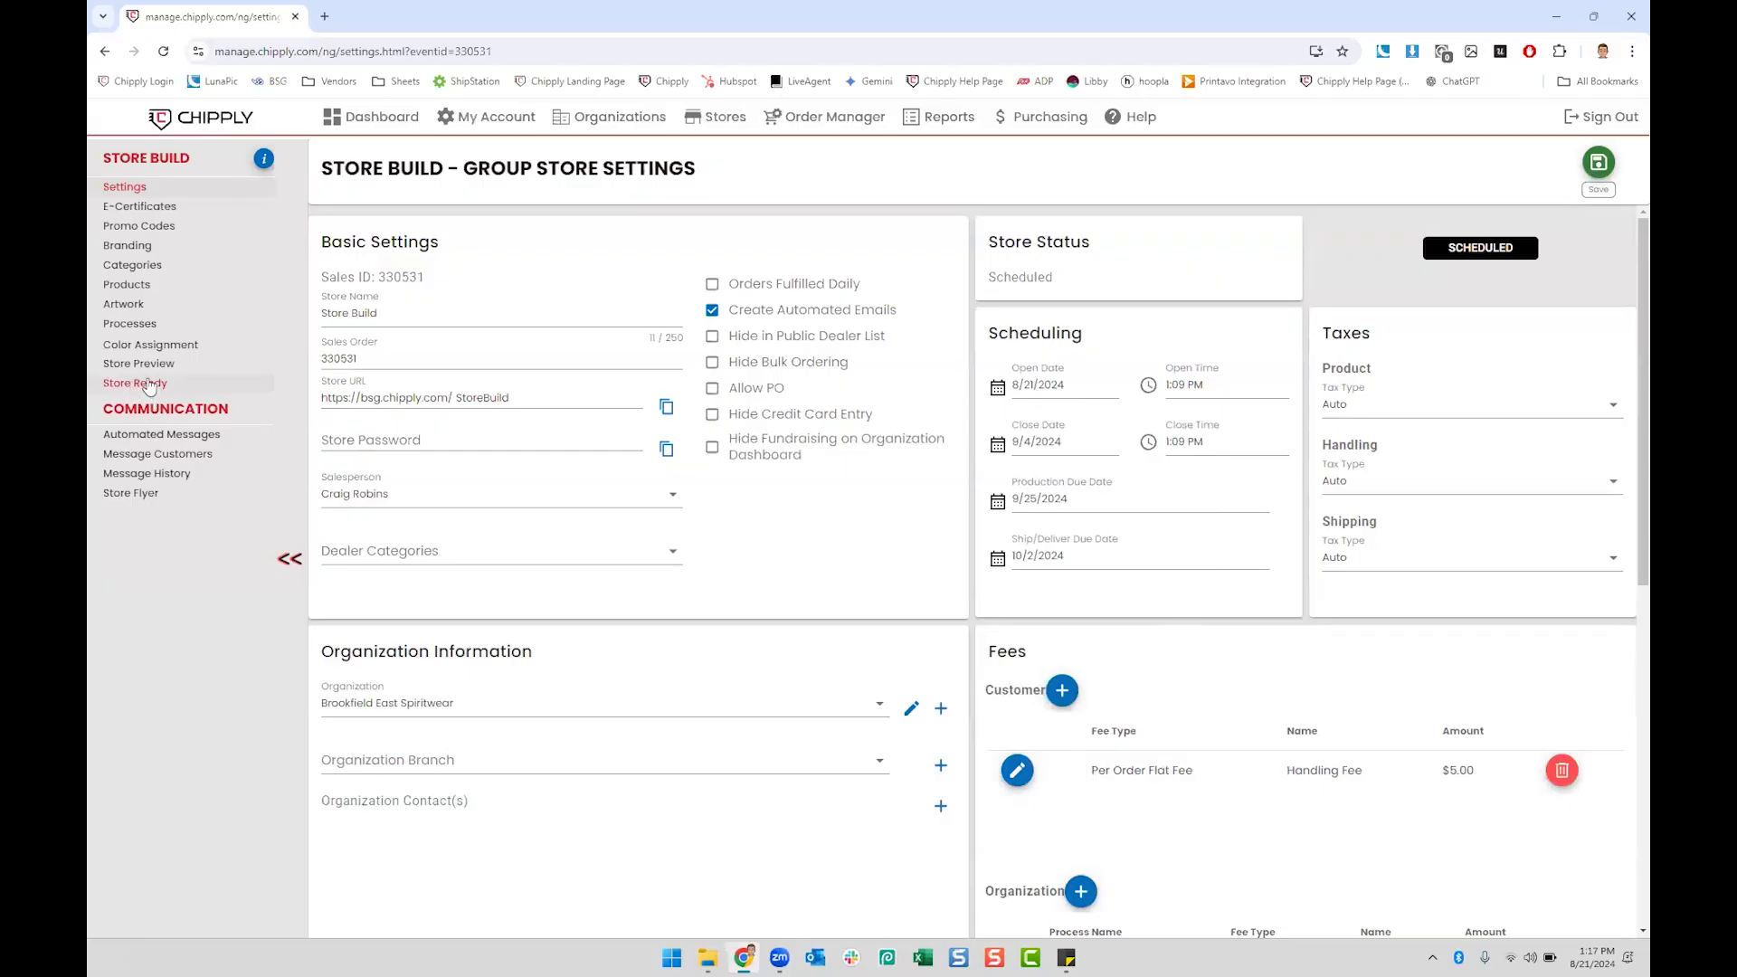
click(1042, 384)
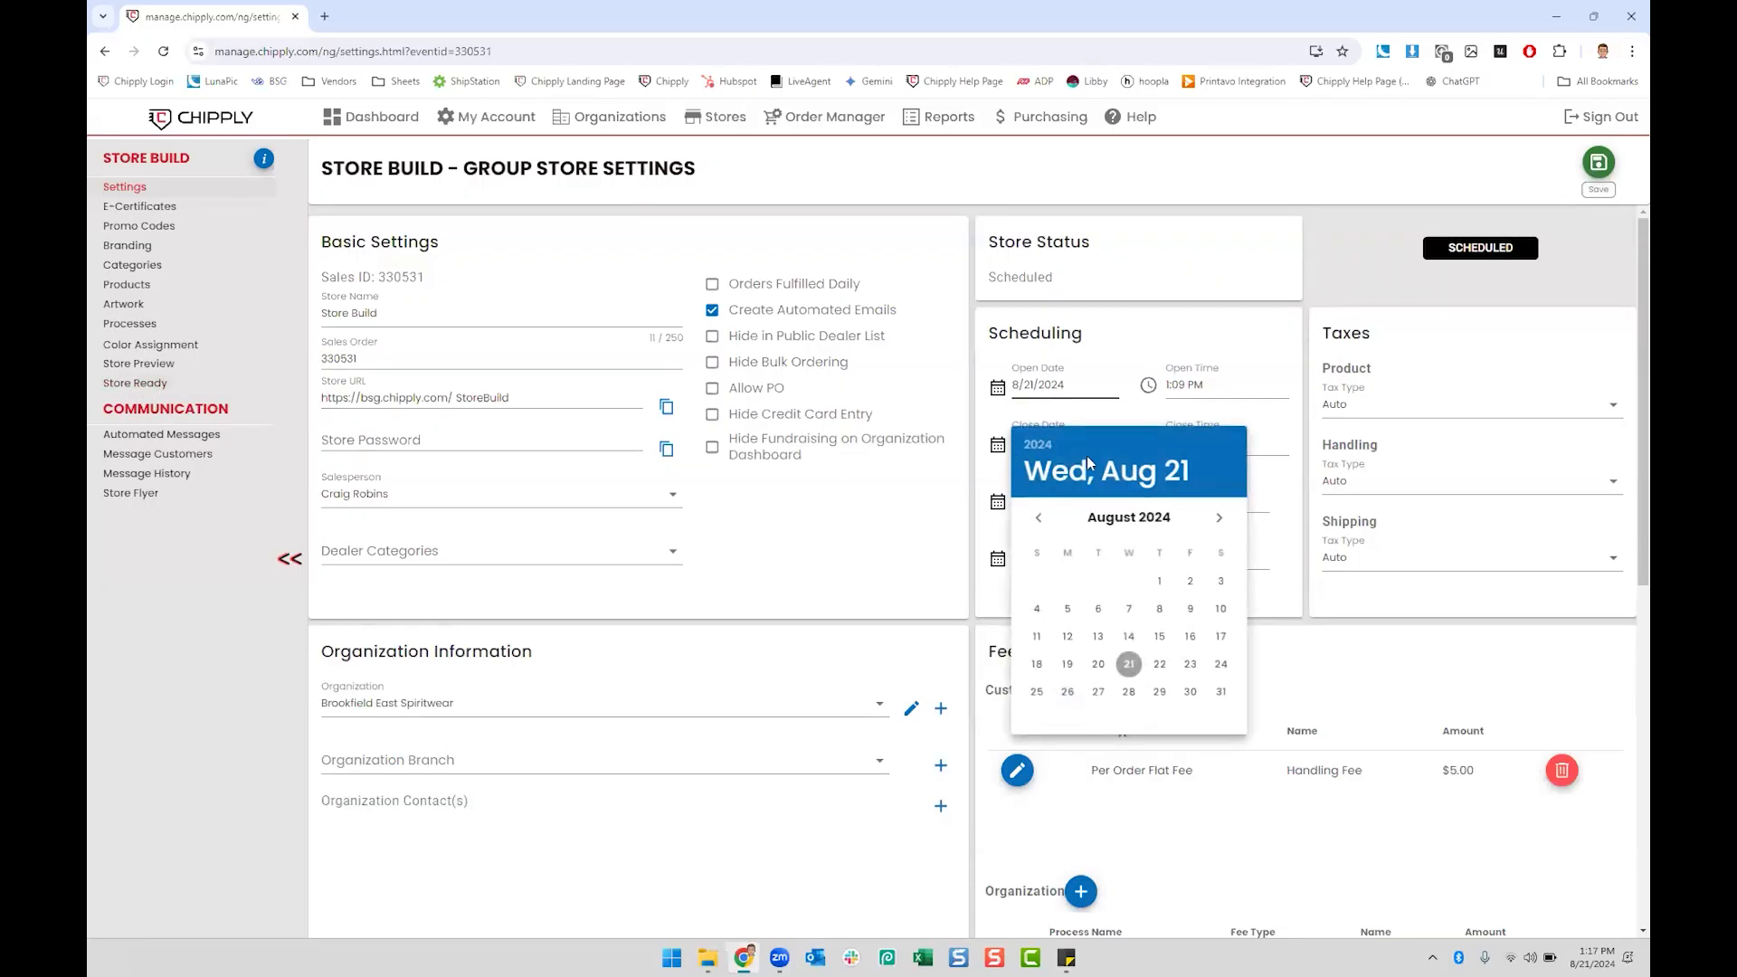
click(1189, 664)
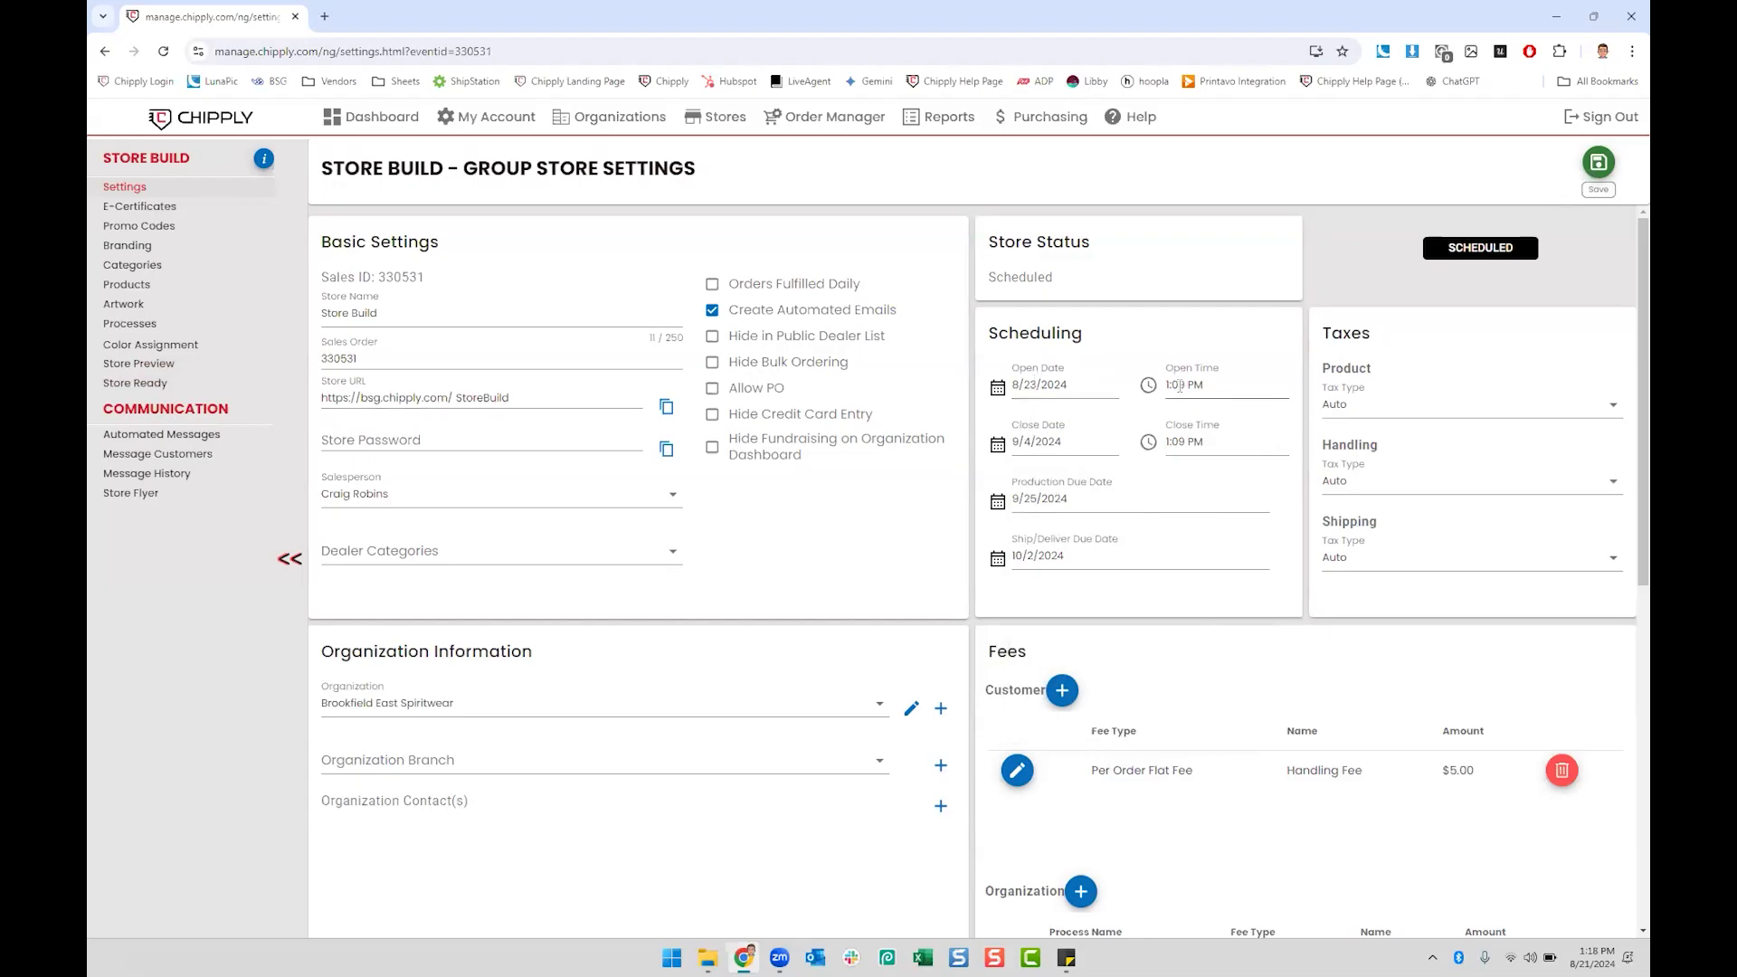
click(1069, 437)
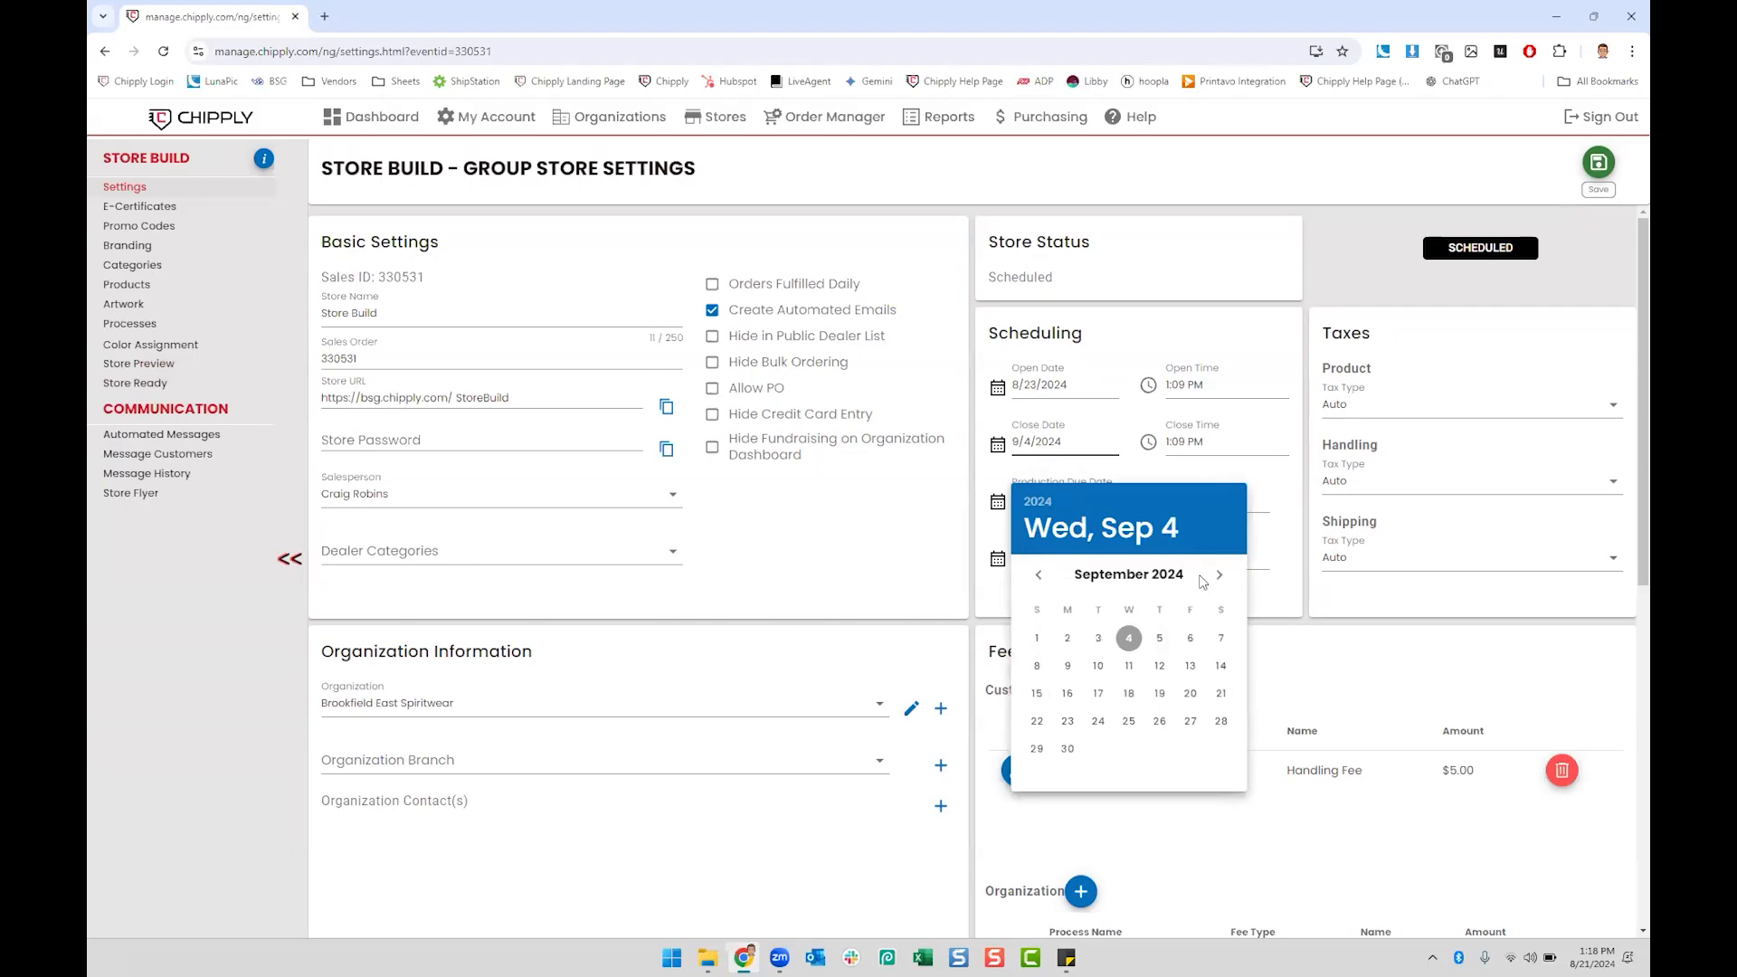
click(1067, 666)
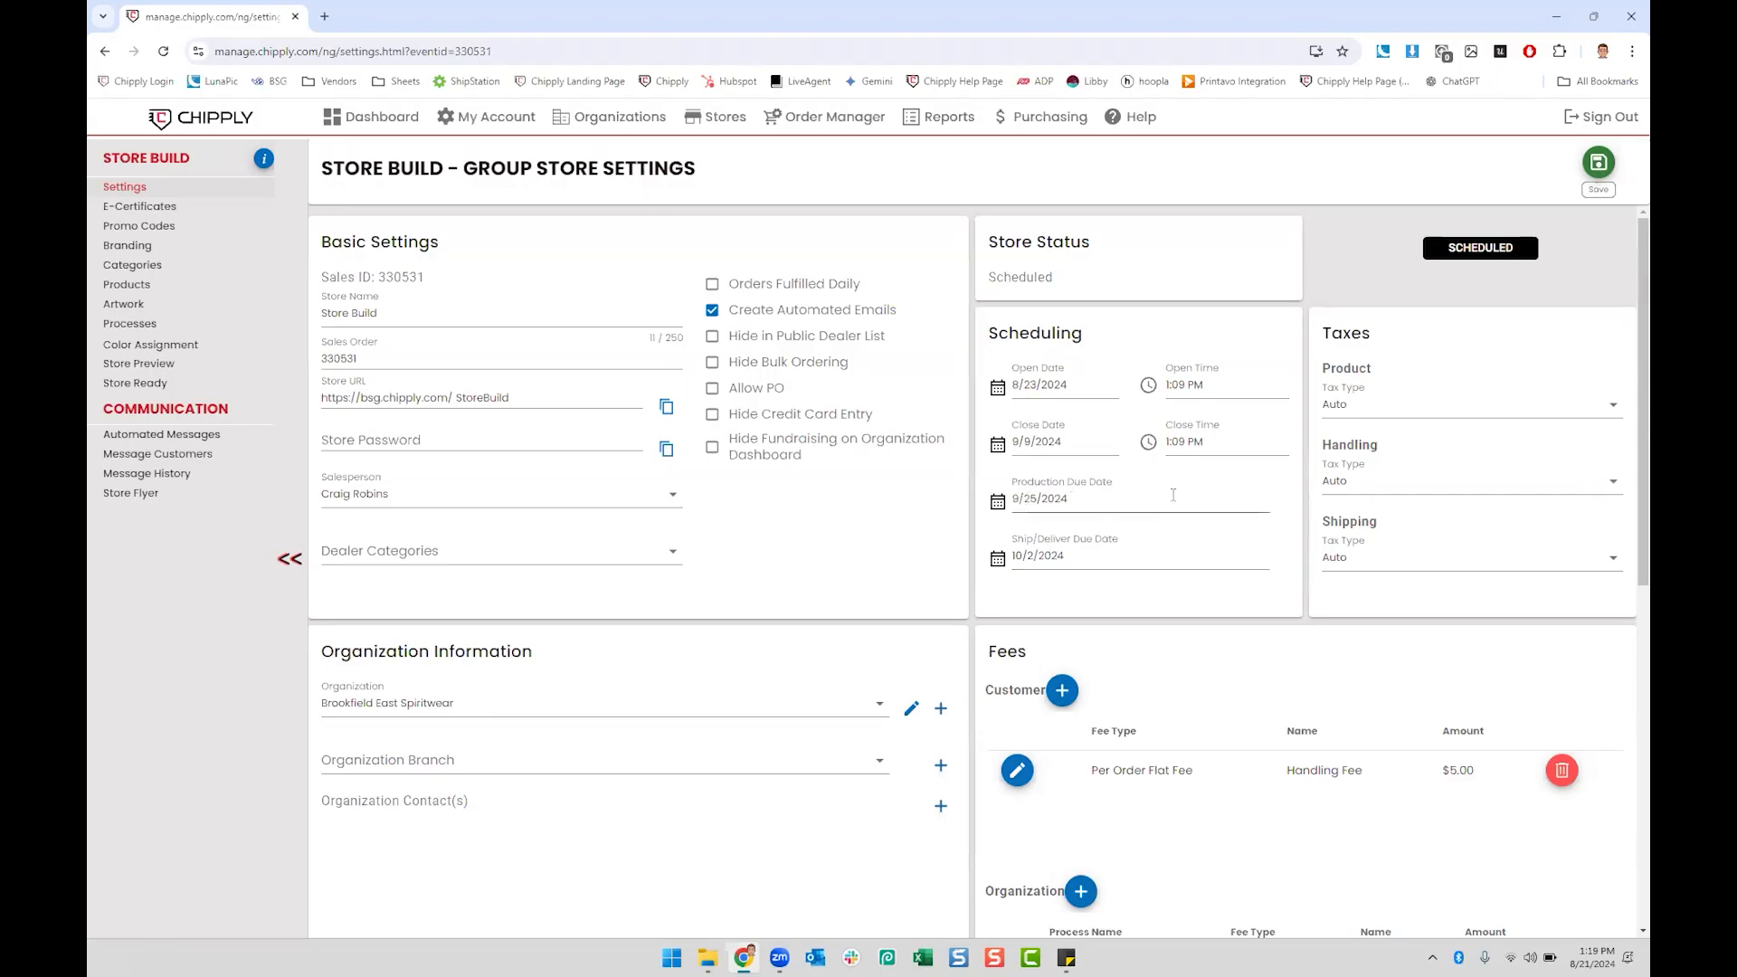
Step: Review the customer and organization fees, and save the group store settings
scroll(1172, 495, down, 3)
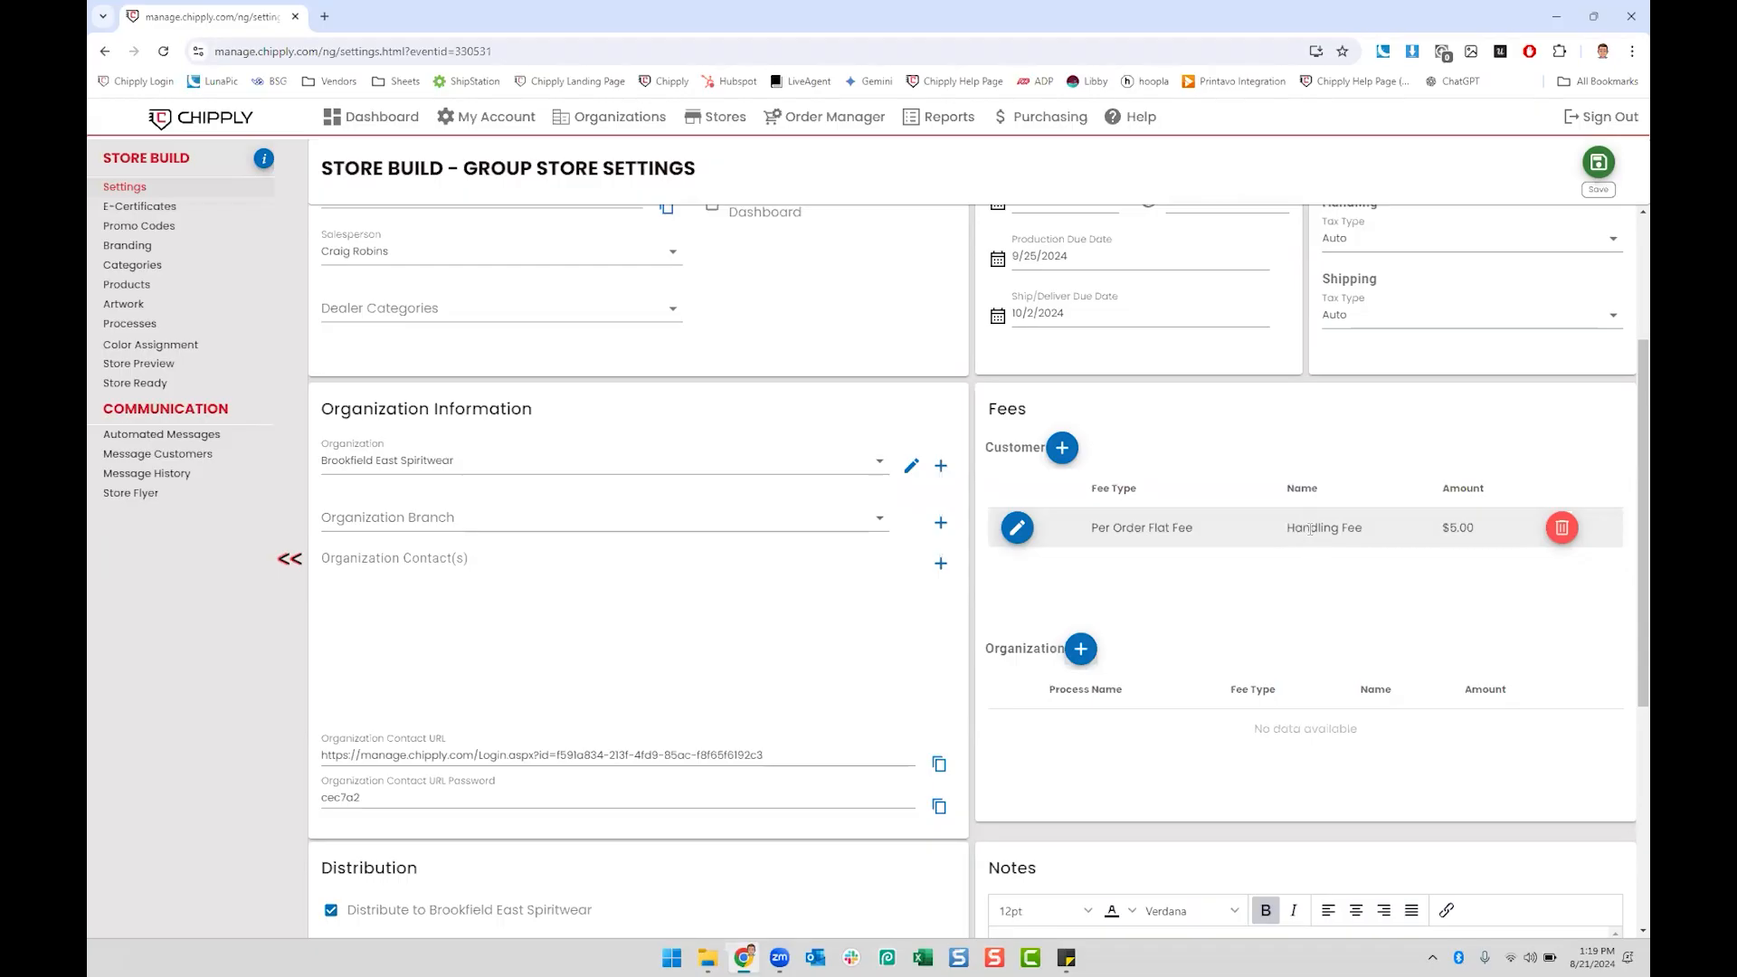
scroll(1328, 536, down, 1)
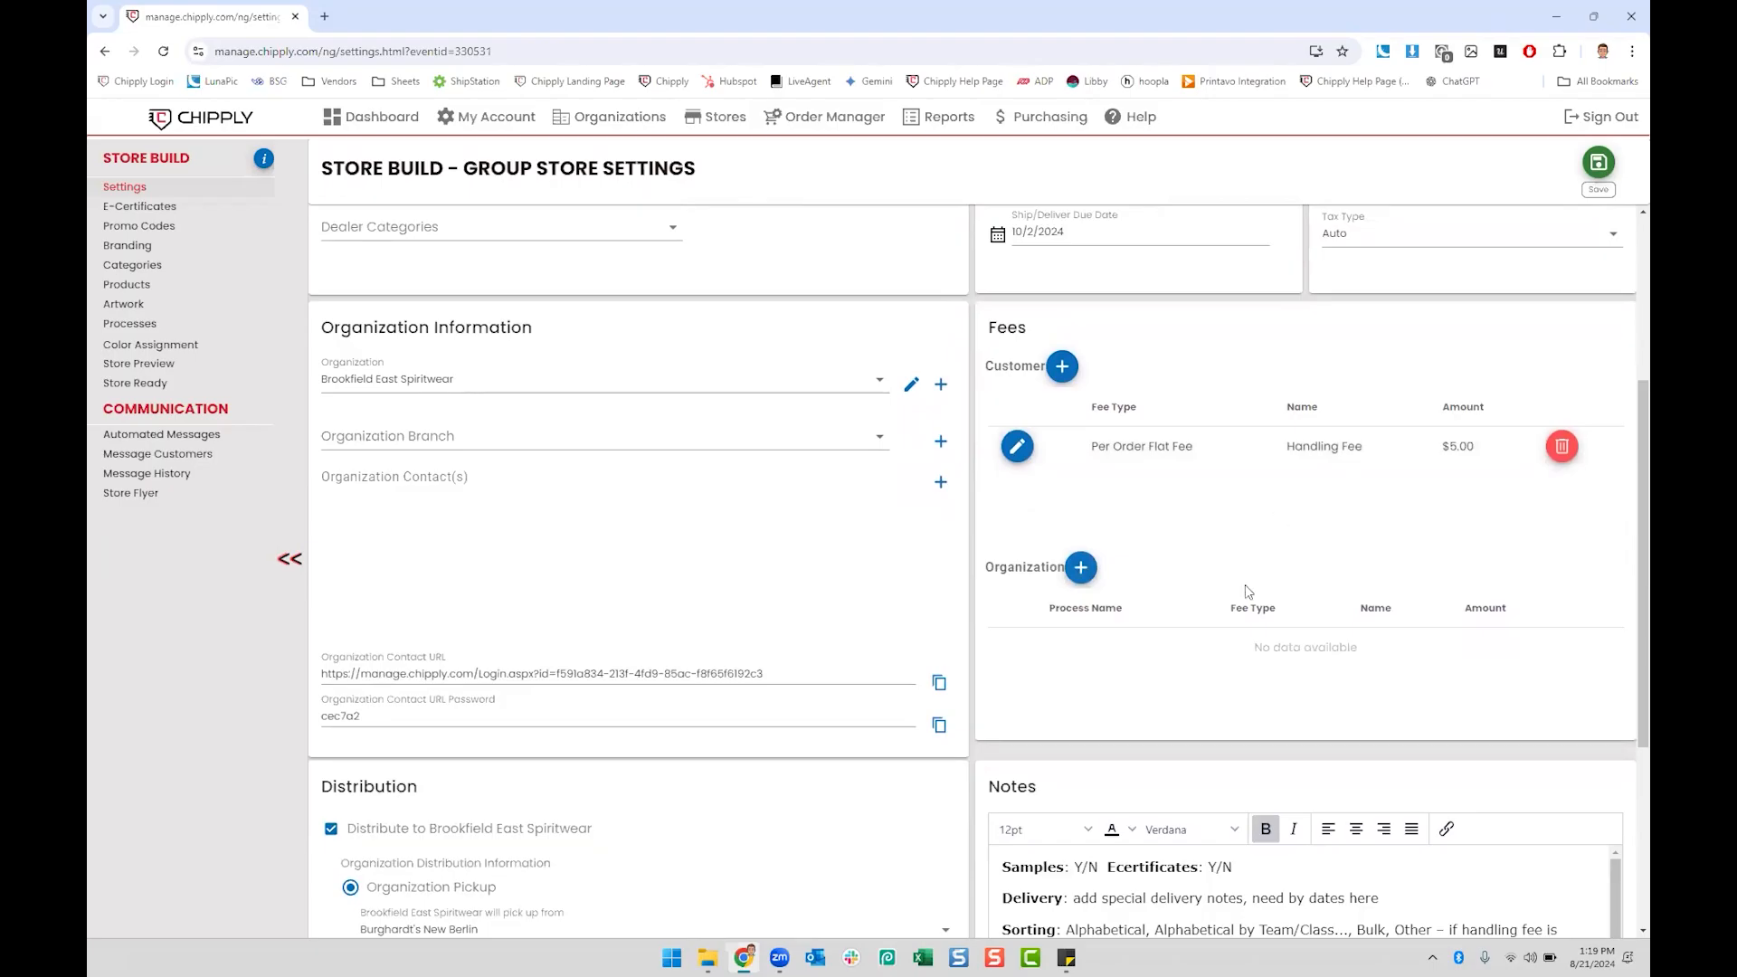
scroll(1250, 591, up, 1)
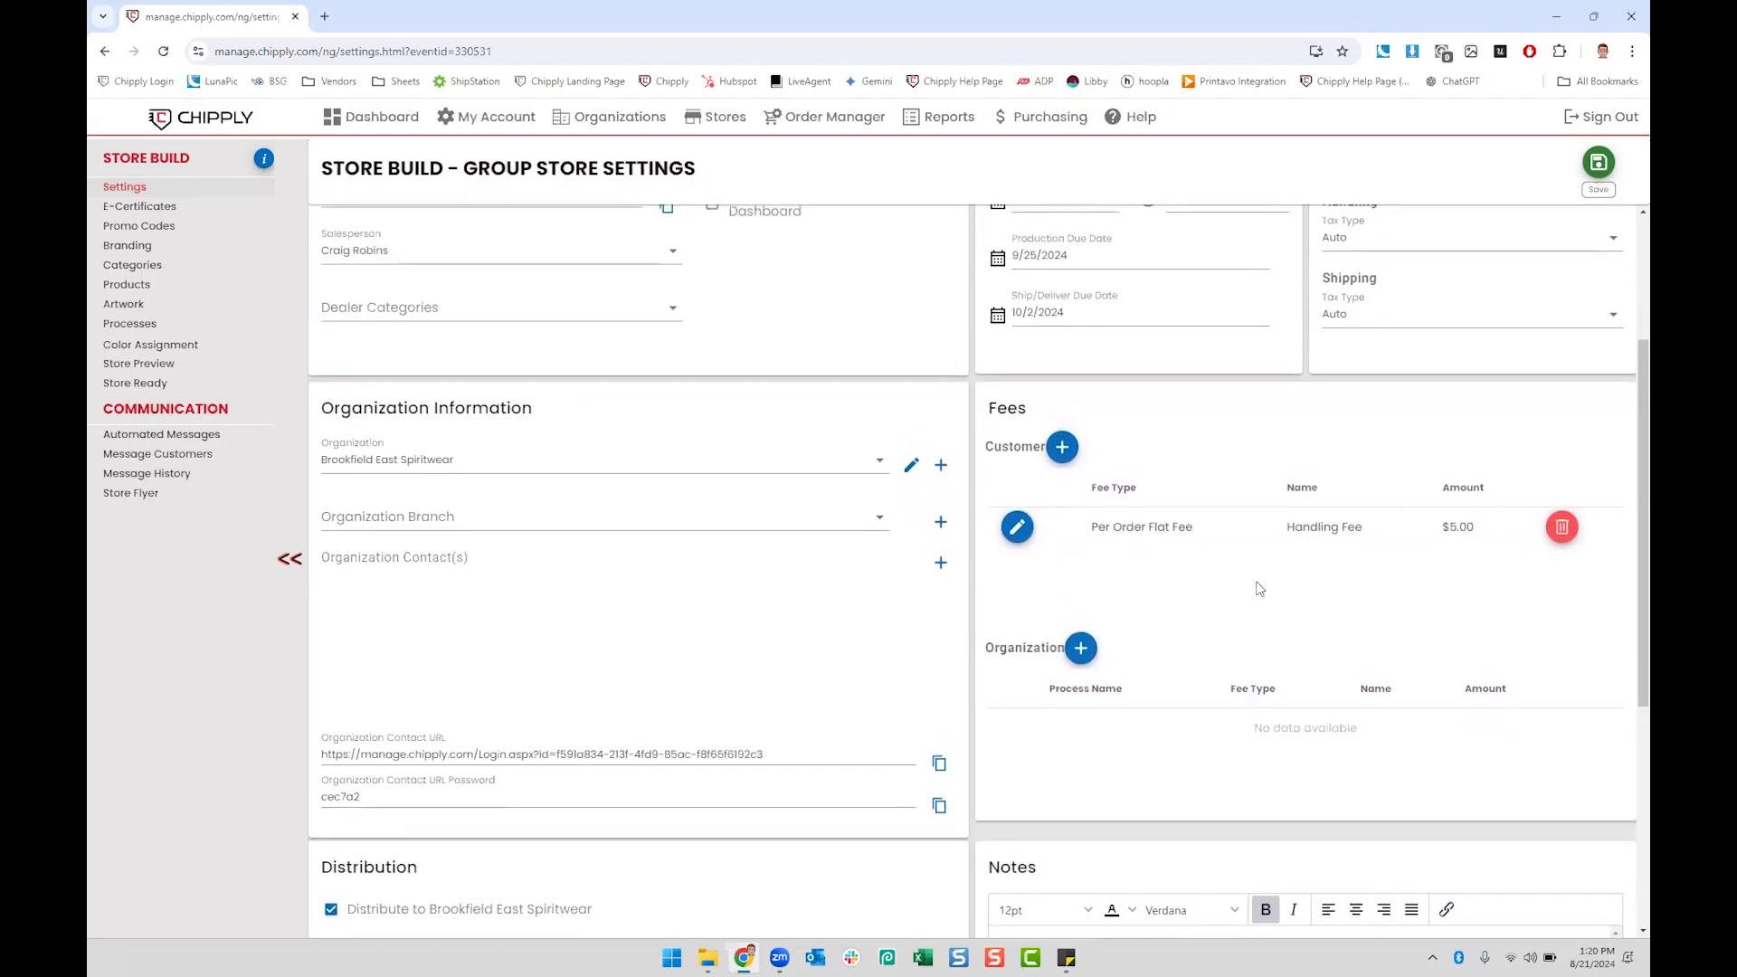
scroll(1260, 588, down, 1)
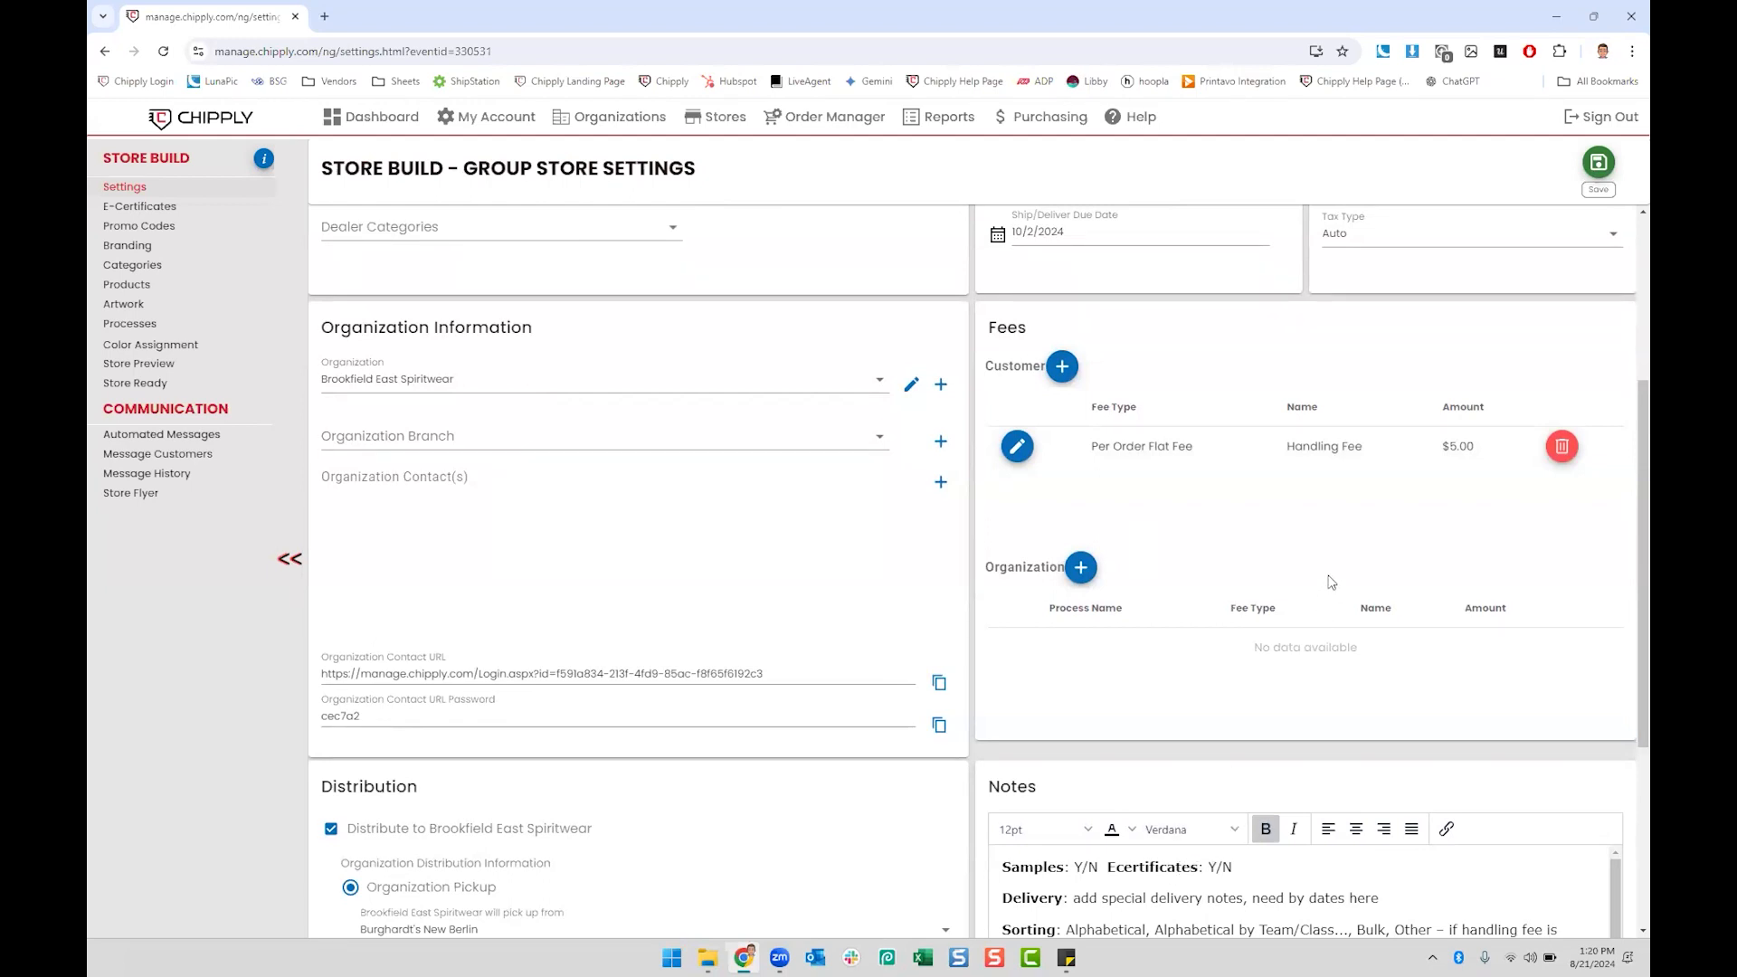
scroll(1306, 583, up, 4)
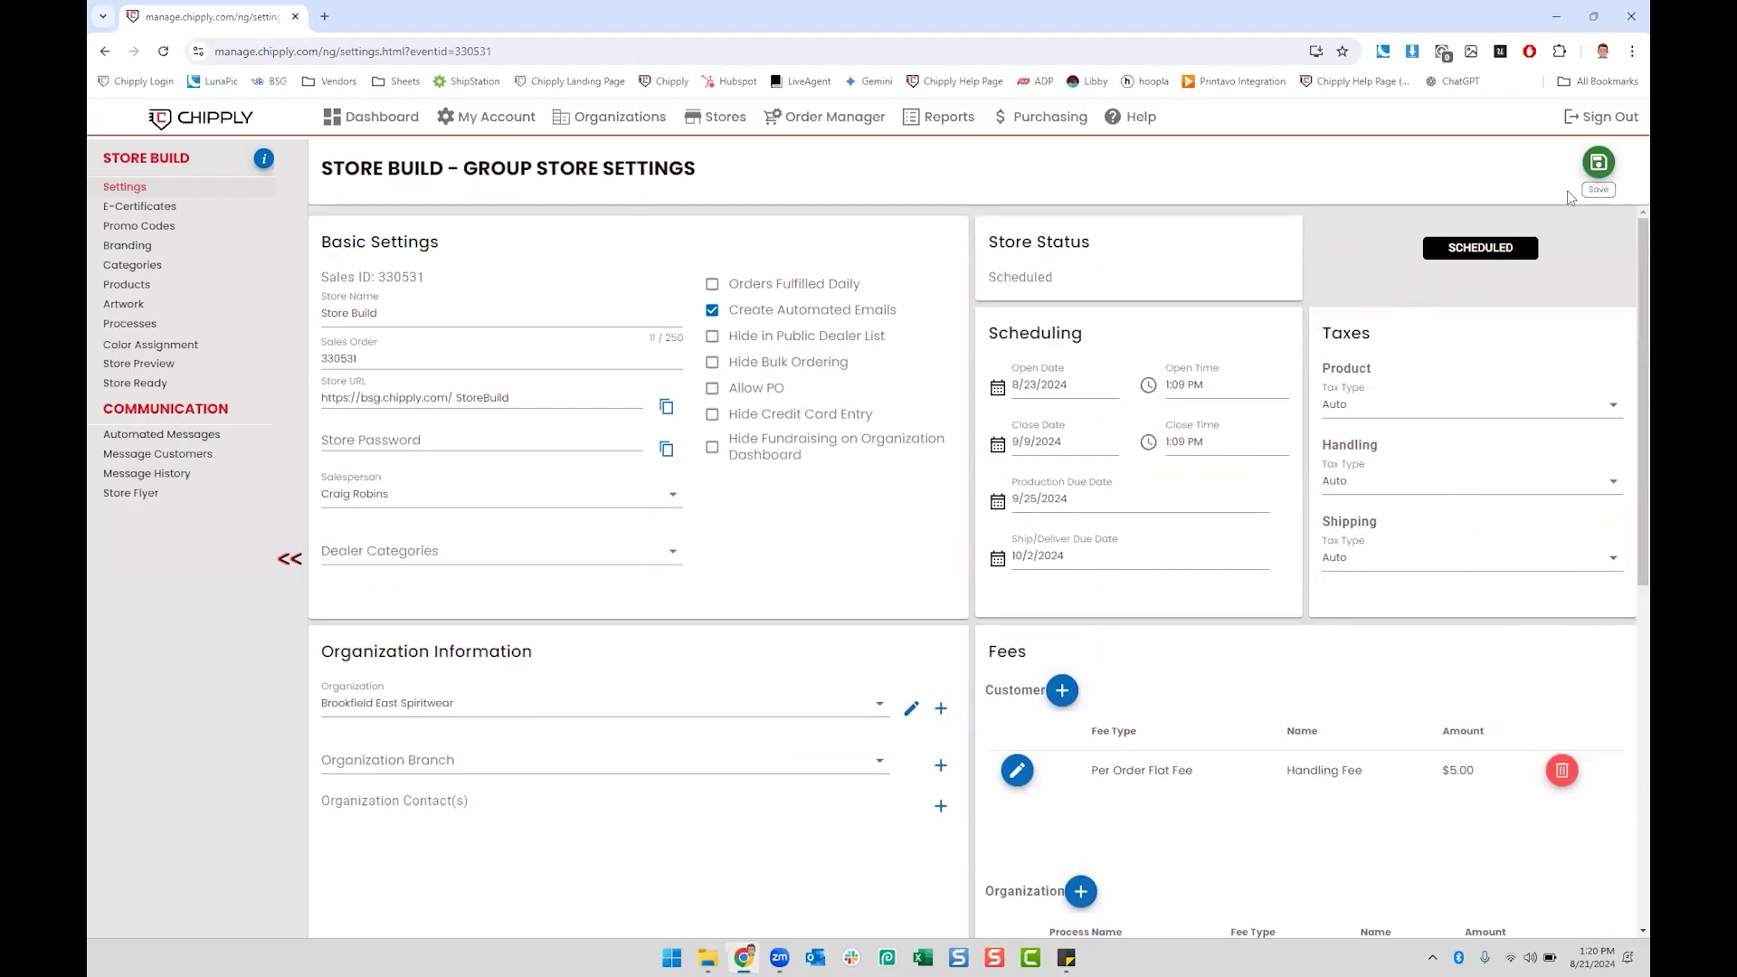
click(1599, 164)
Step: Look over the store's E-Certificates and Promo Codes pages
click(161, 205)
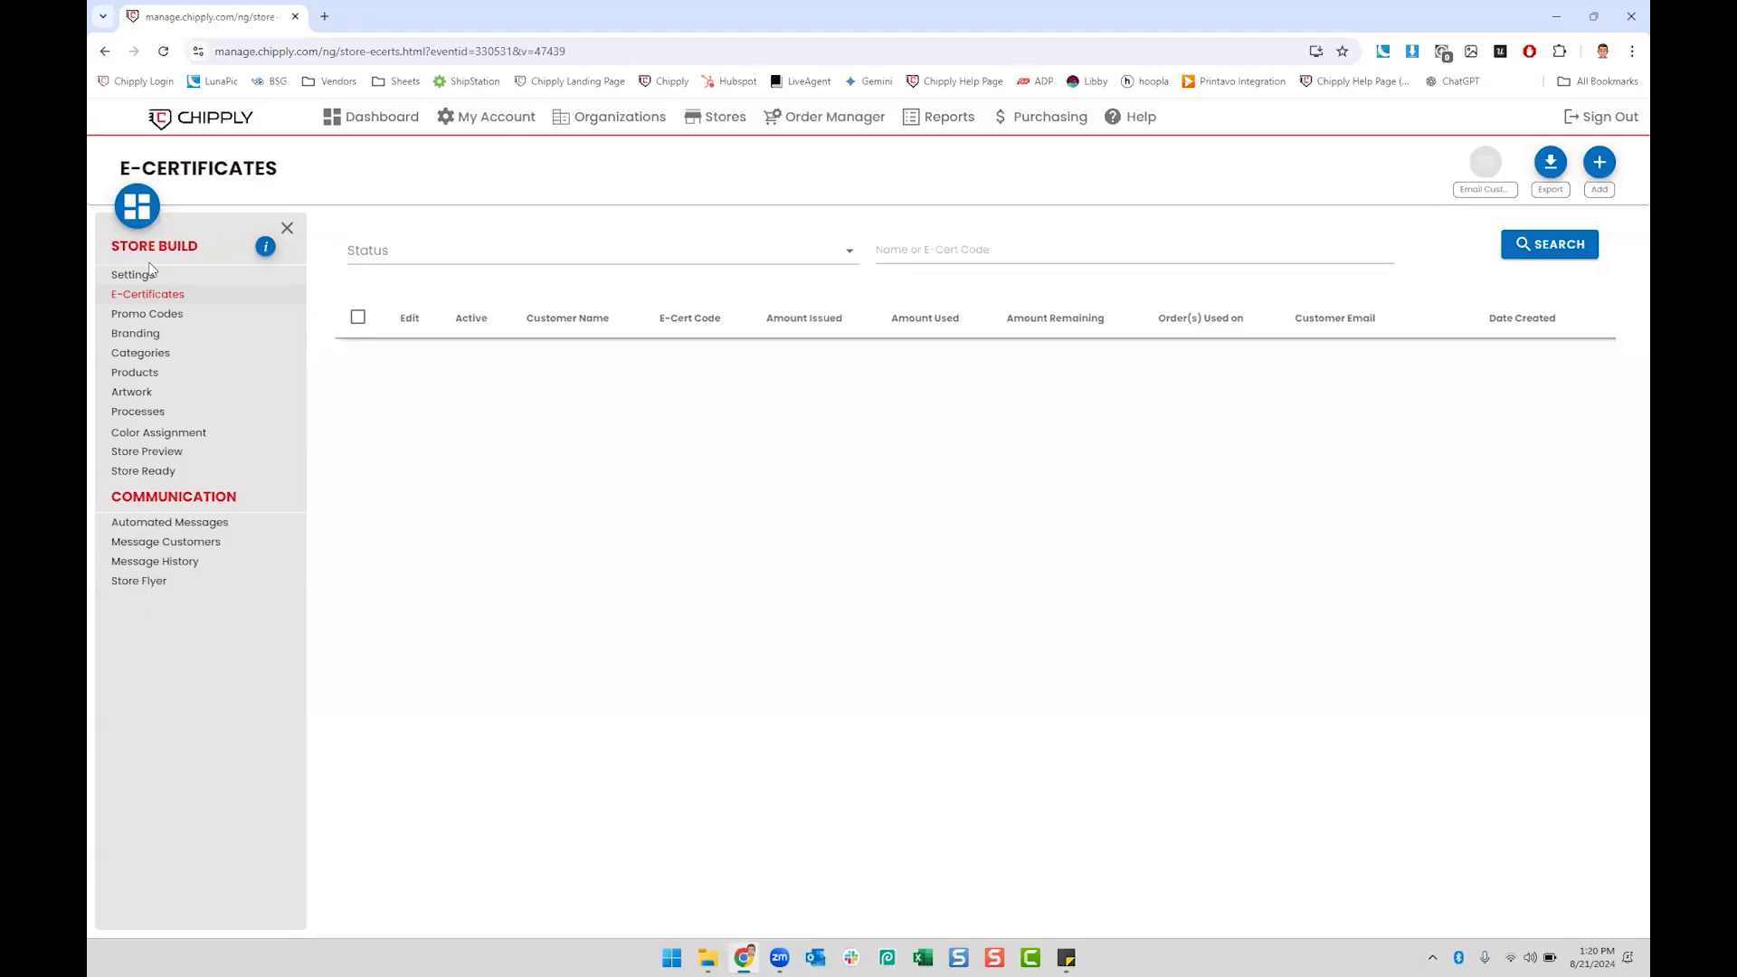
click(134, 312)
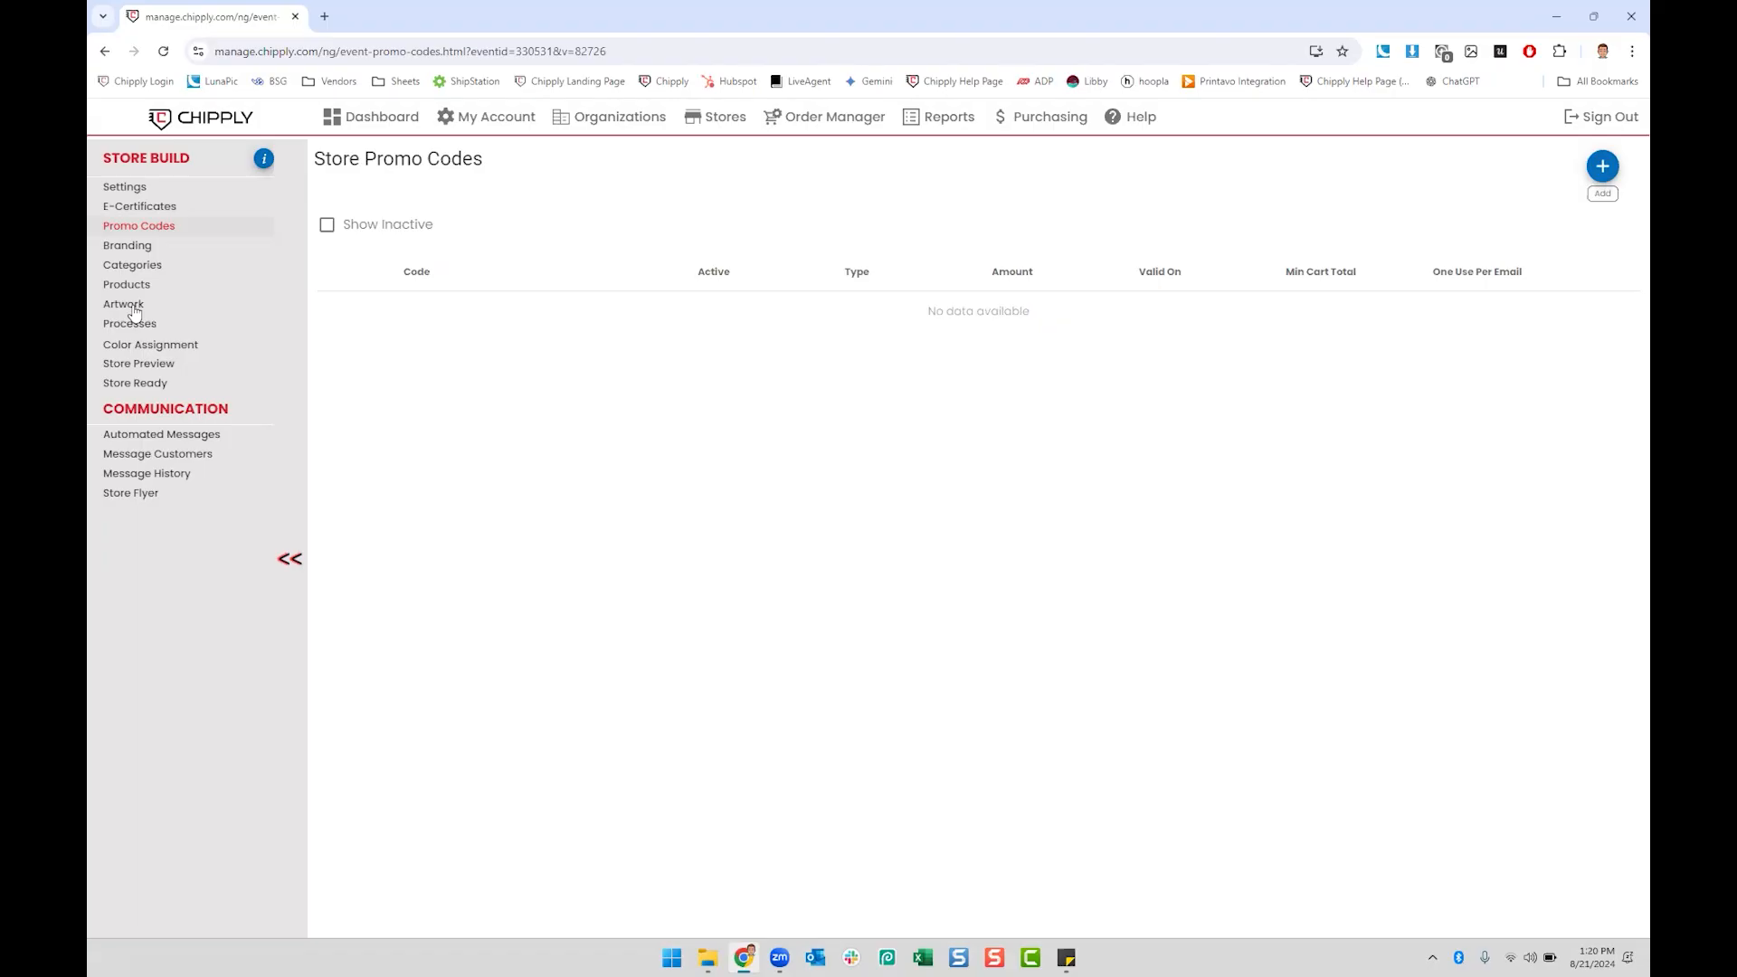
Step: Upload the Spartan Head Navy image from the Demo Artwork folder as the header/footer logo in the store's branding
click(127, 247)
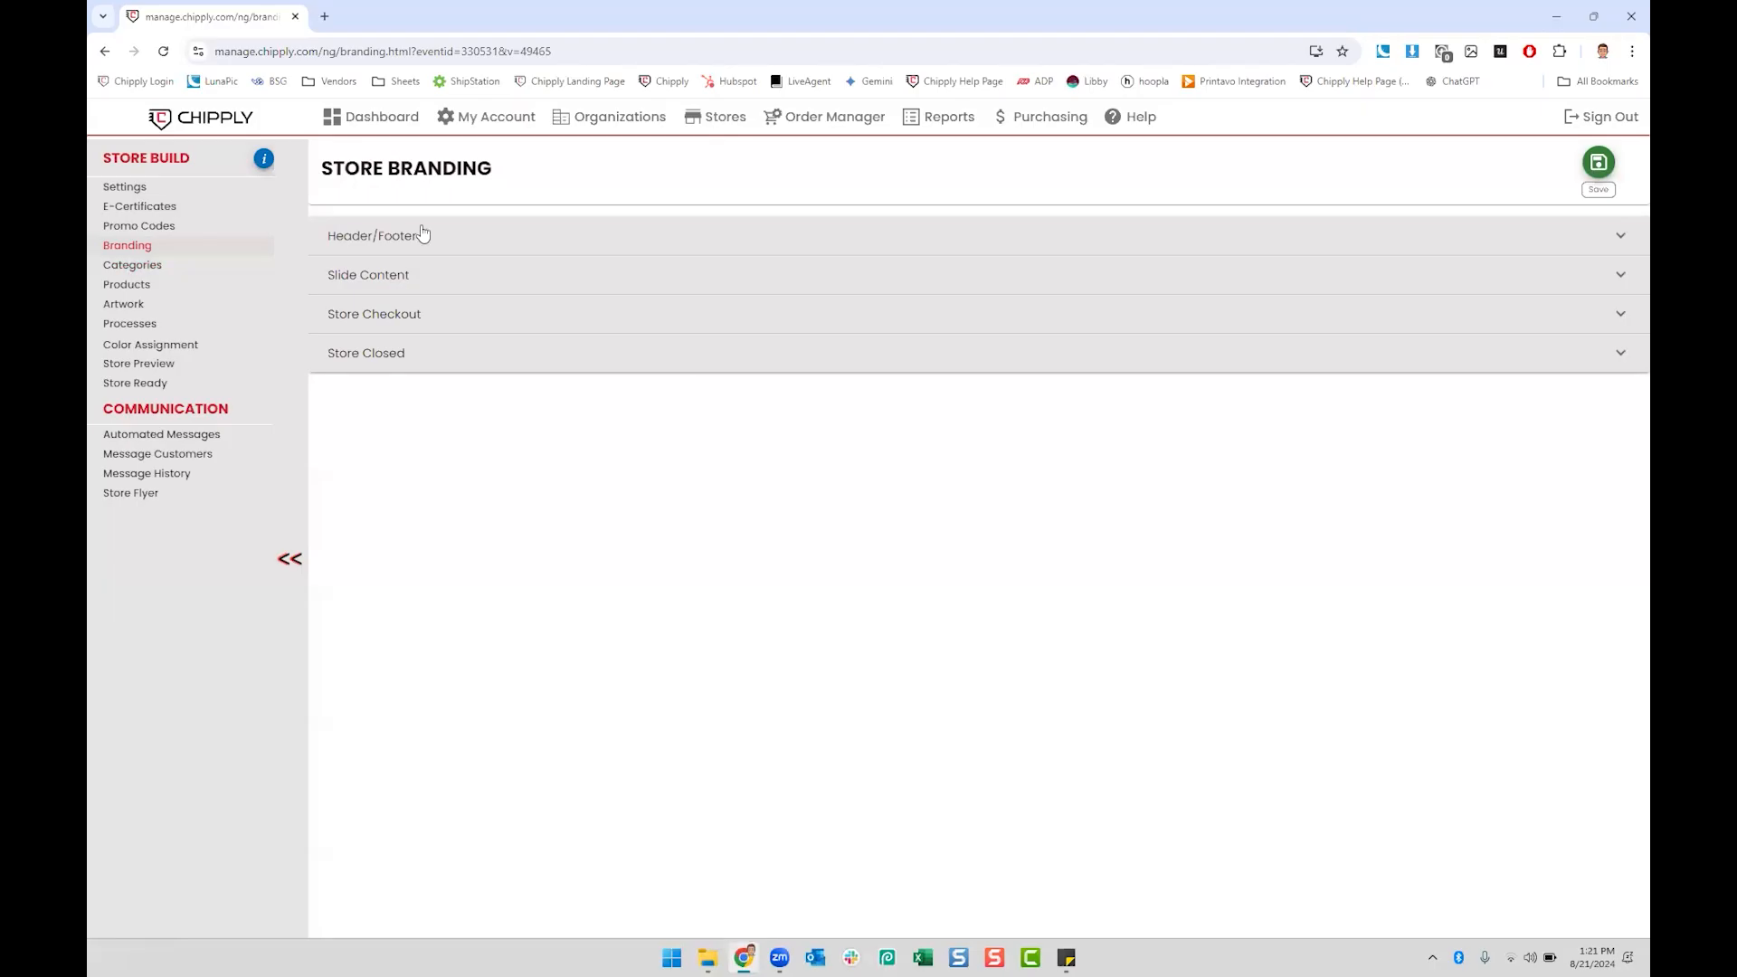
click(603, 241)
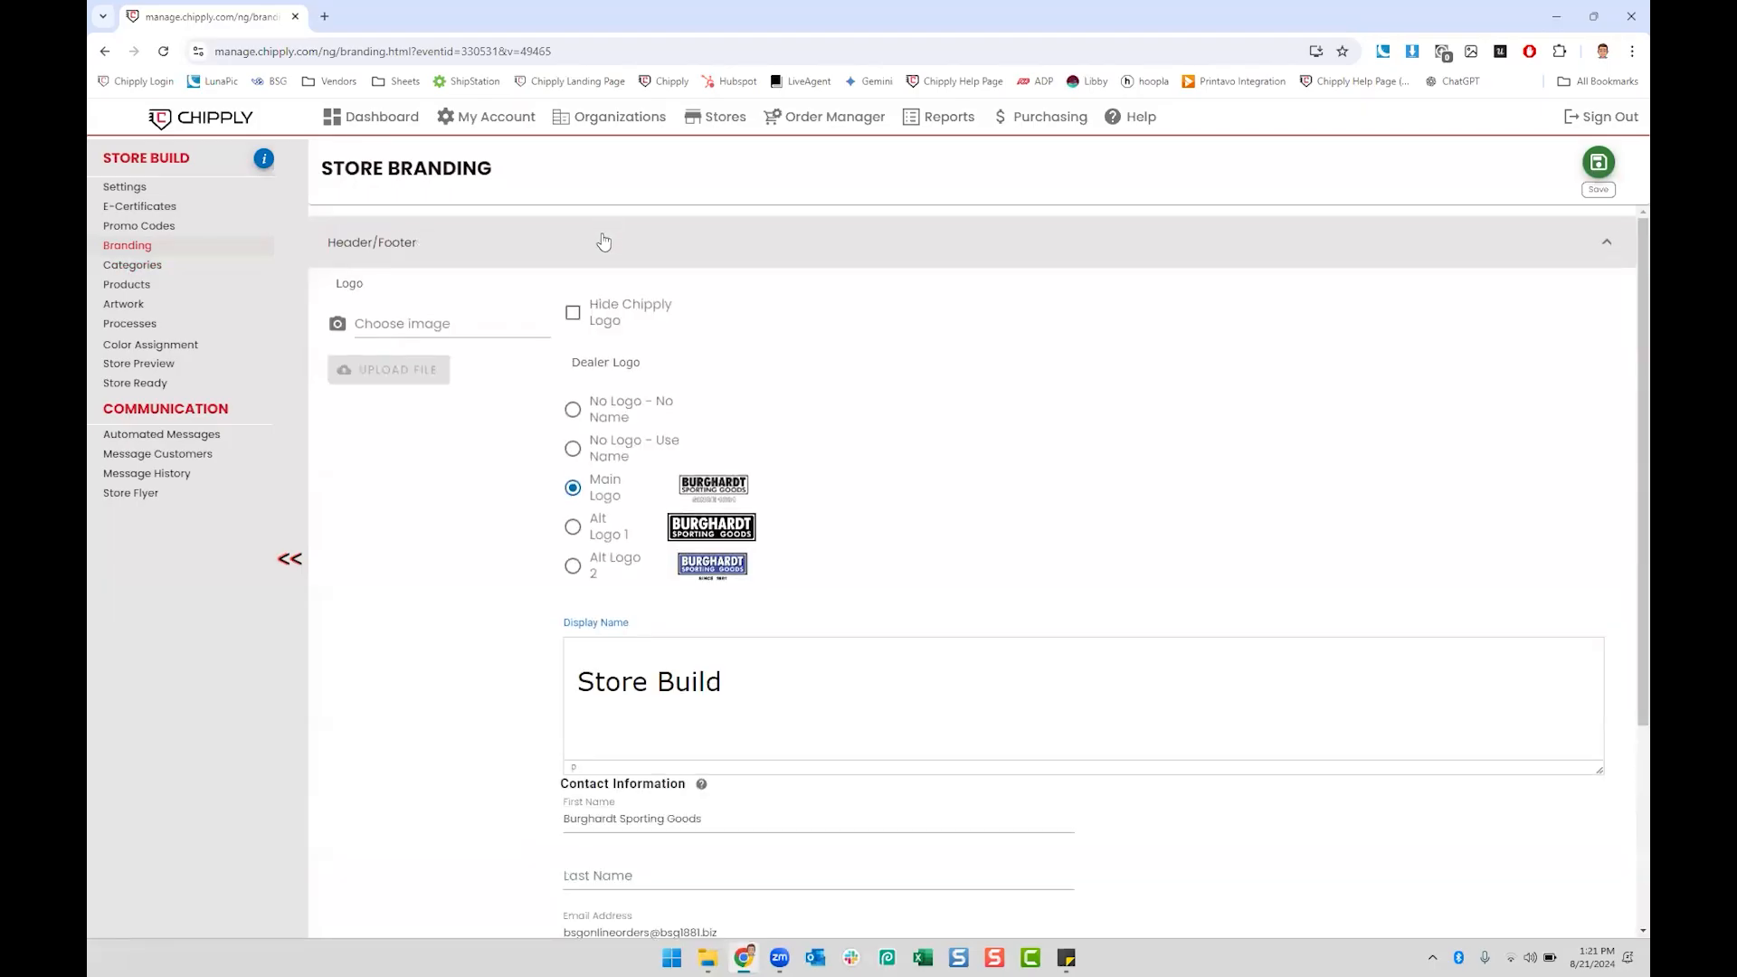
click(416, 326)
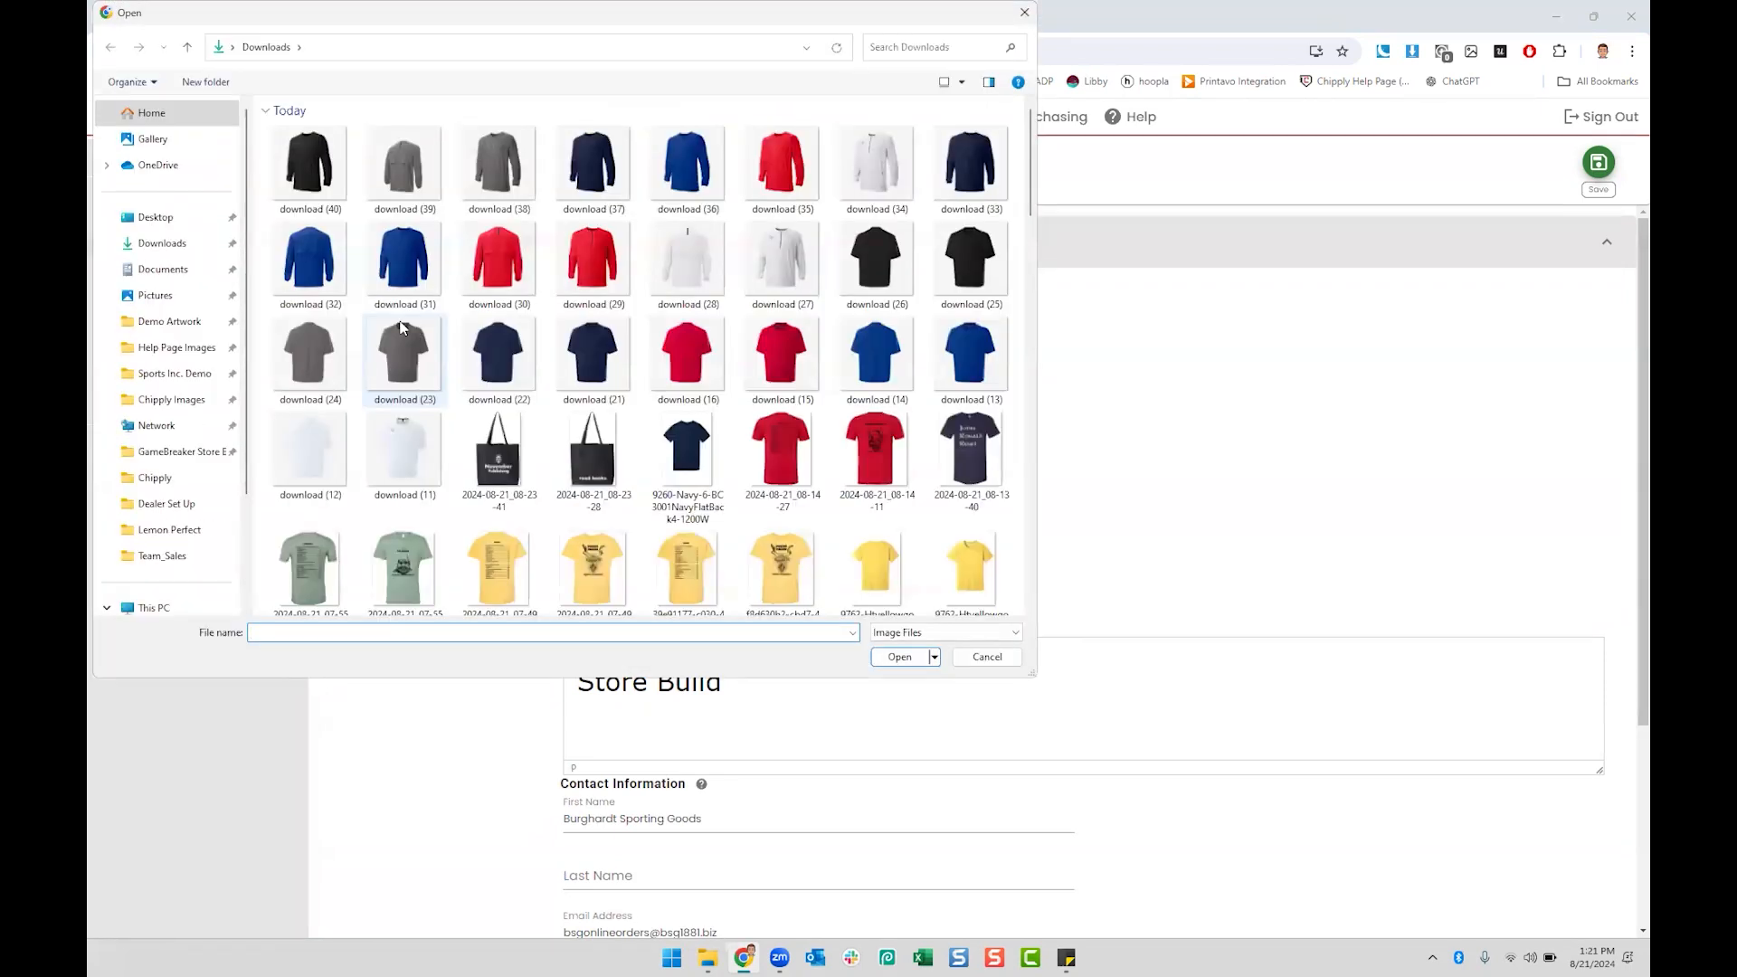
click(174, 322)
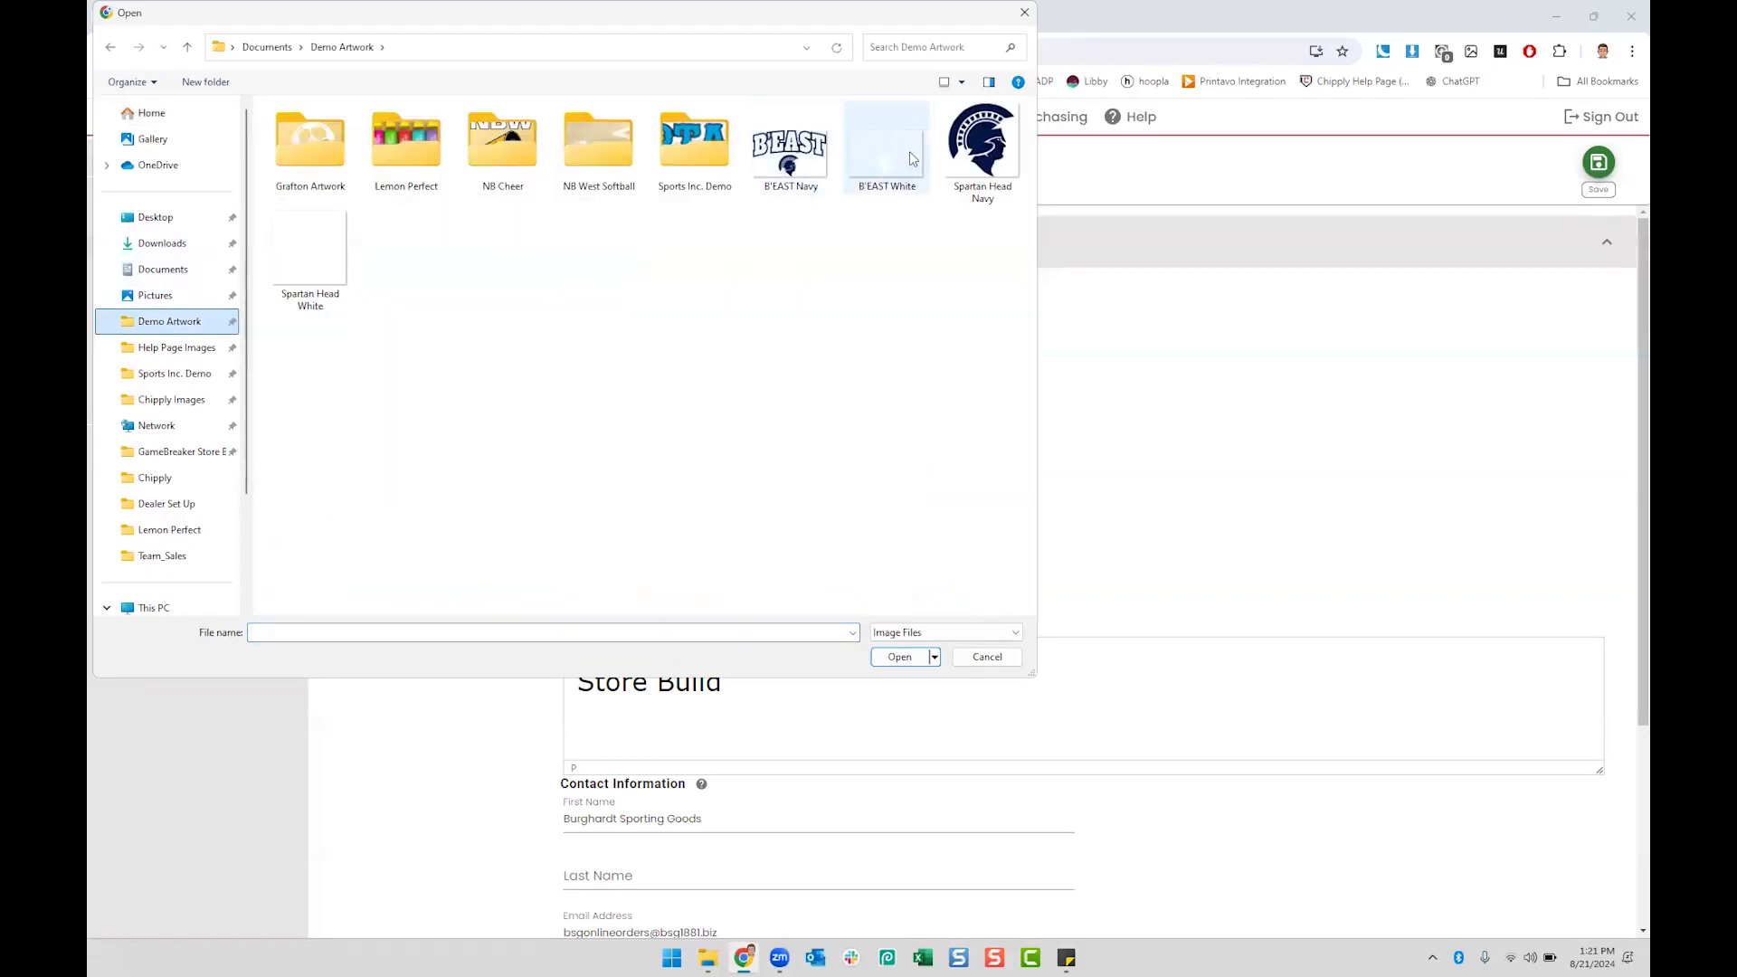
double_click(981, 145)
click(393, 380)
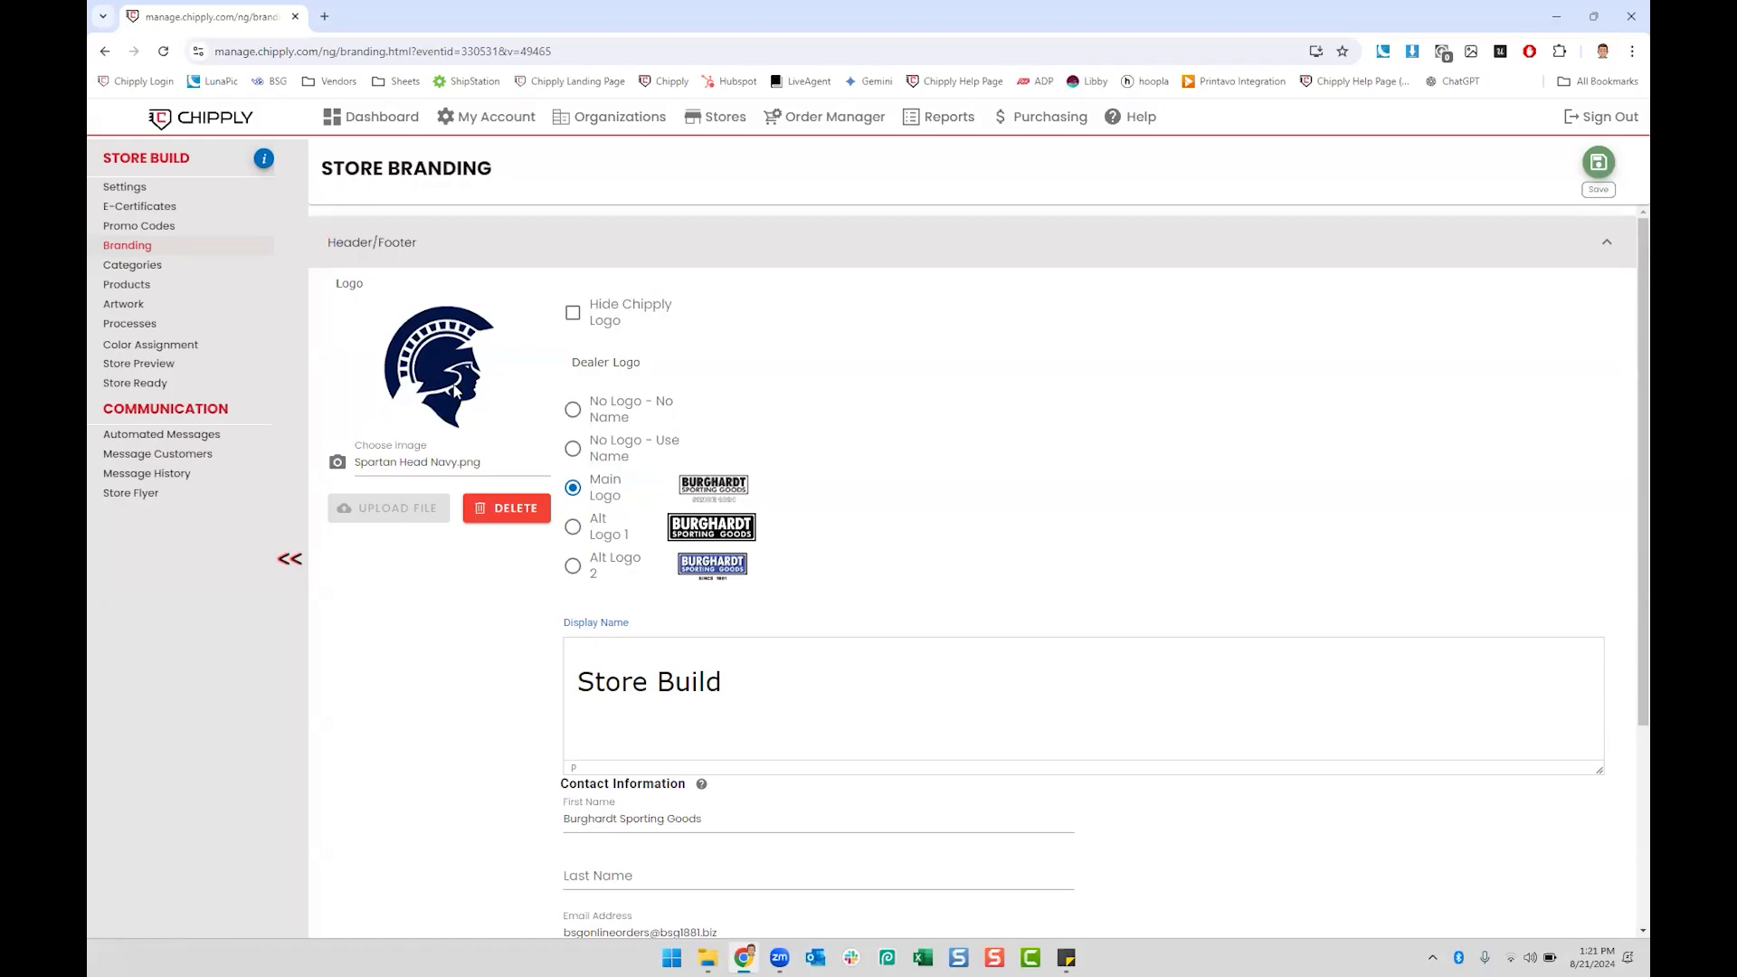
Step: Examine the logo on the Store Flyer and the header/footer contact information in the store's branding
click(144, 496)
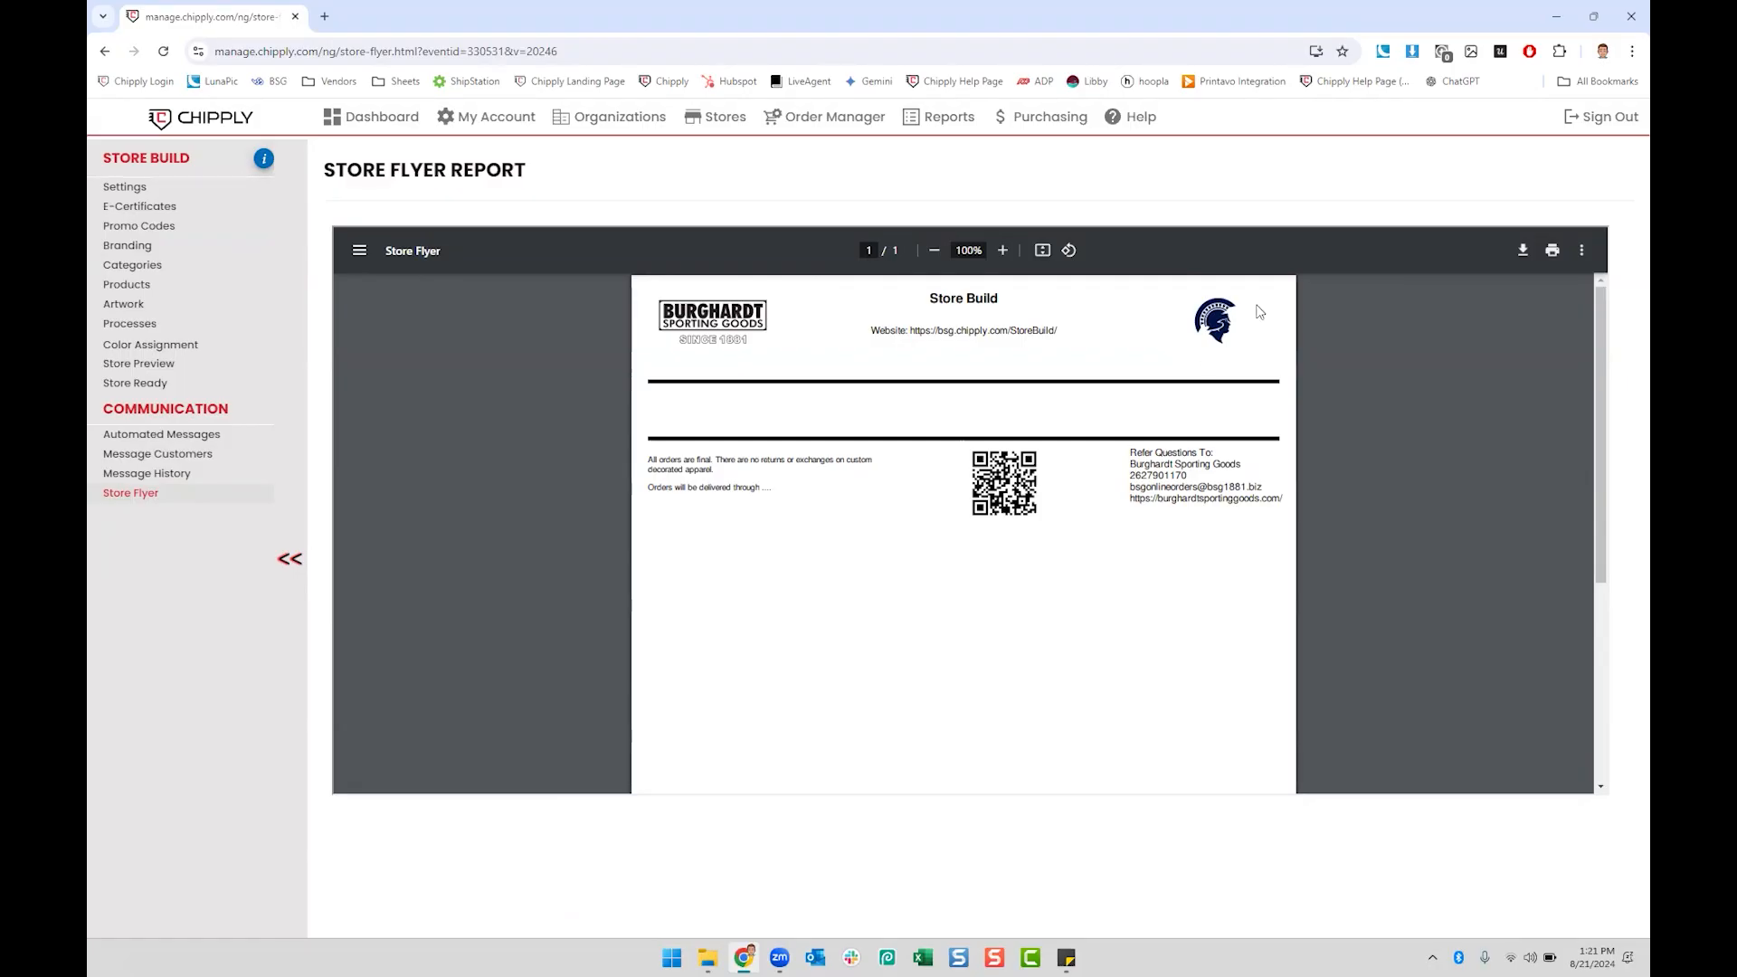
click(150, 247)
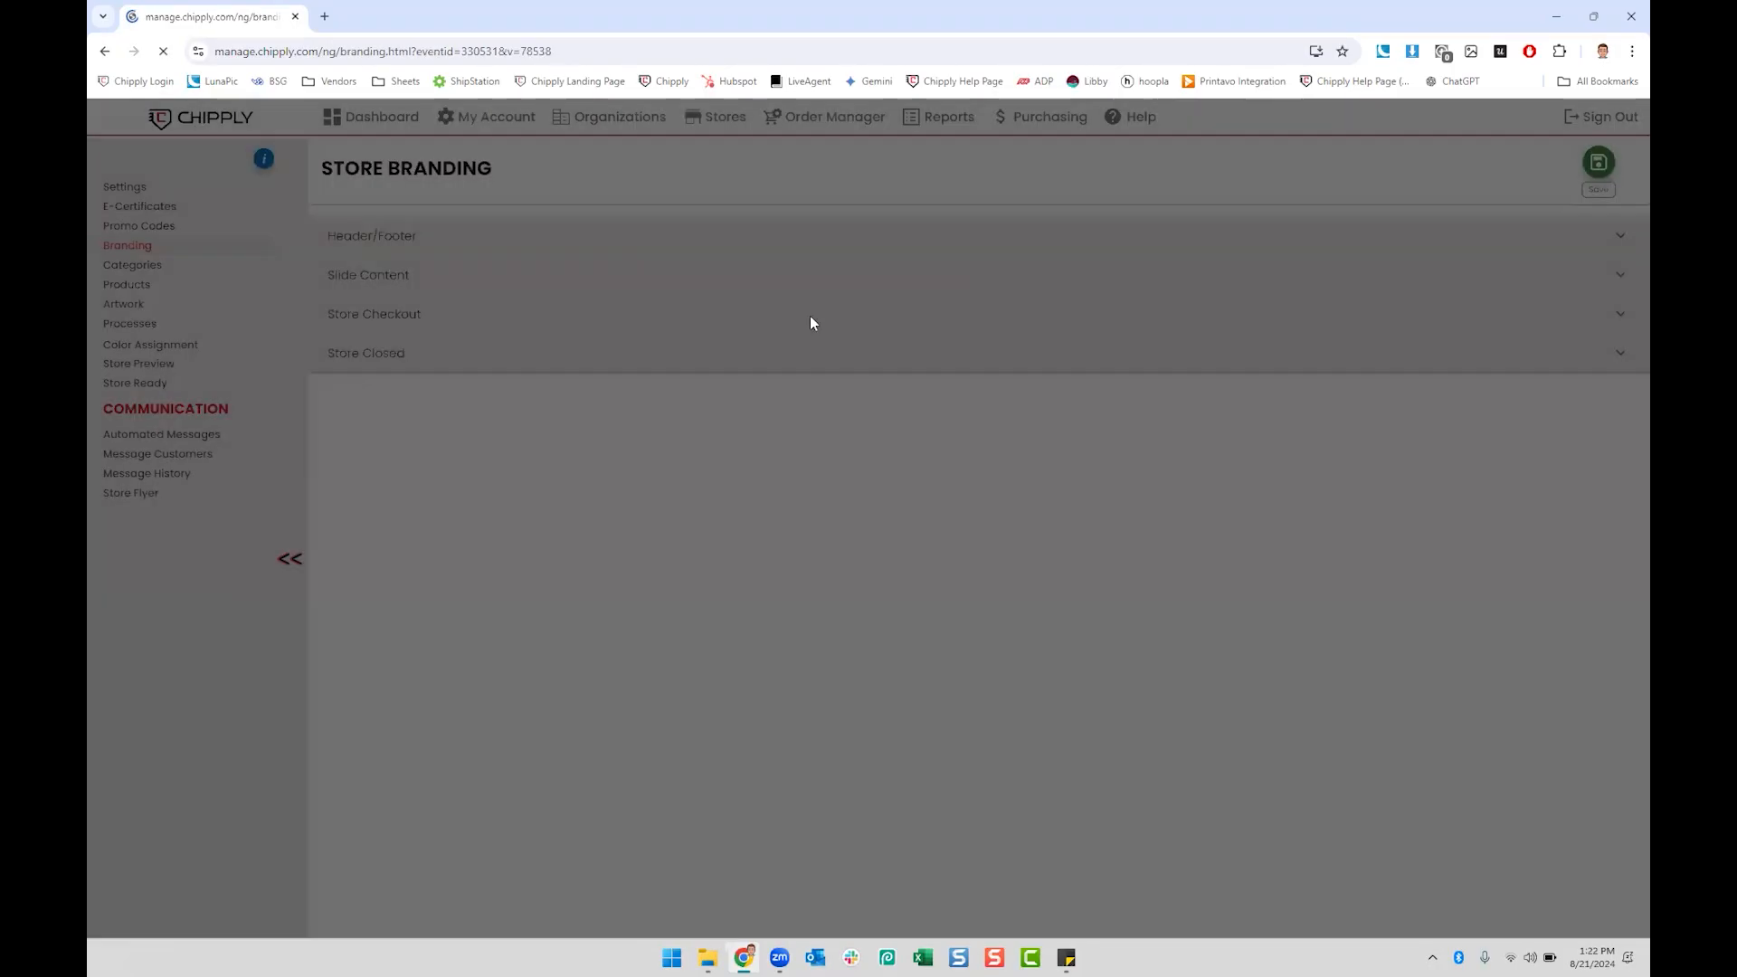
click(653, 246)
scroll(966, 334, down, 3)
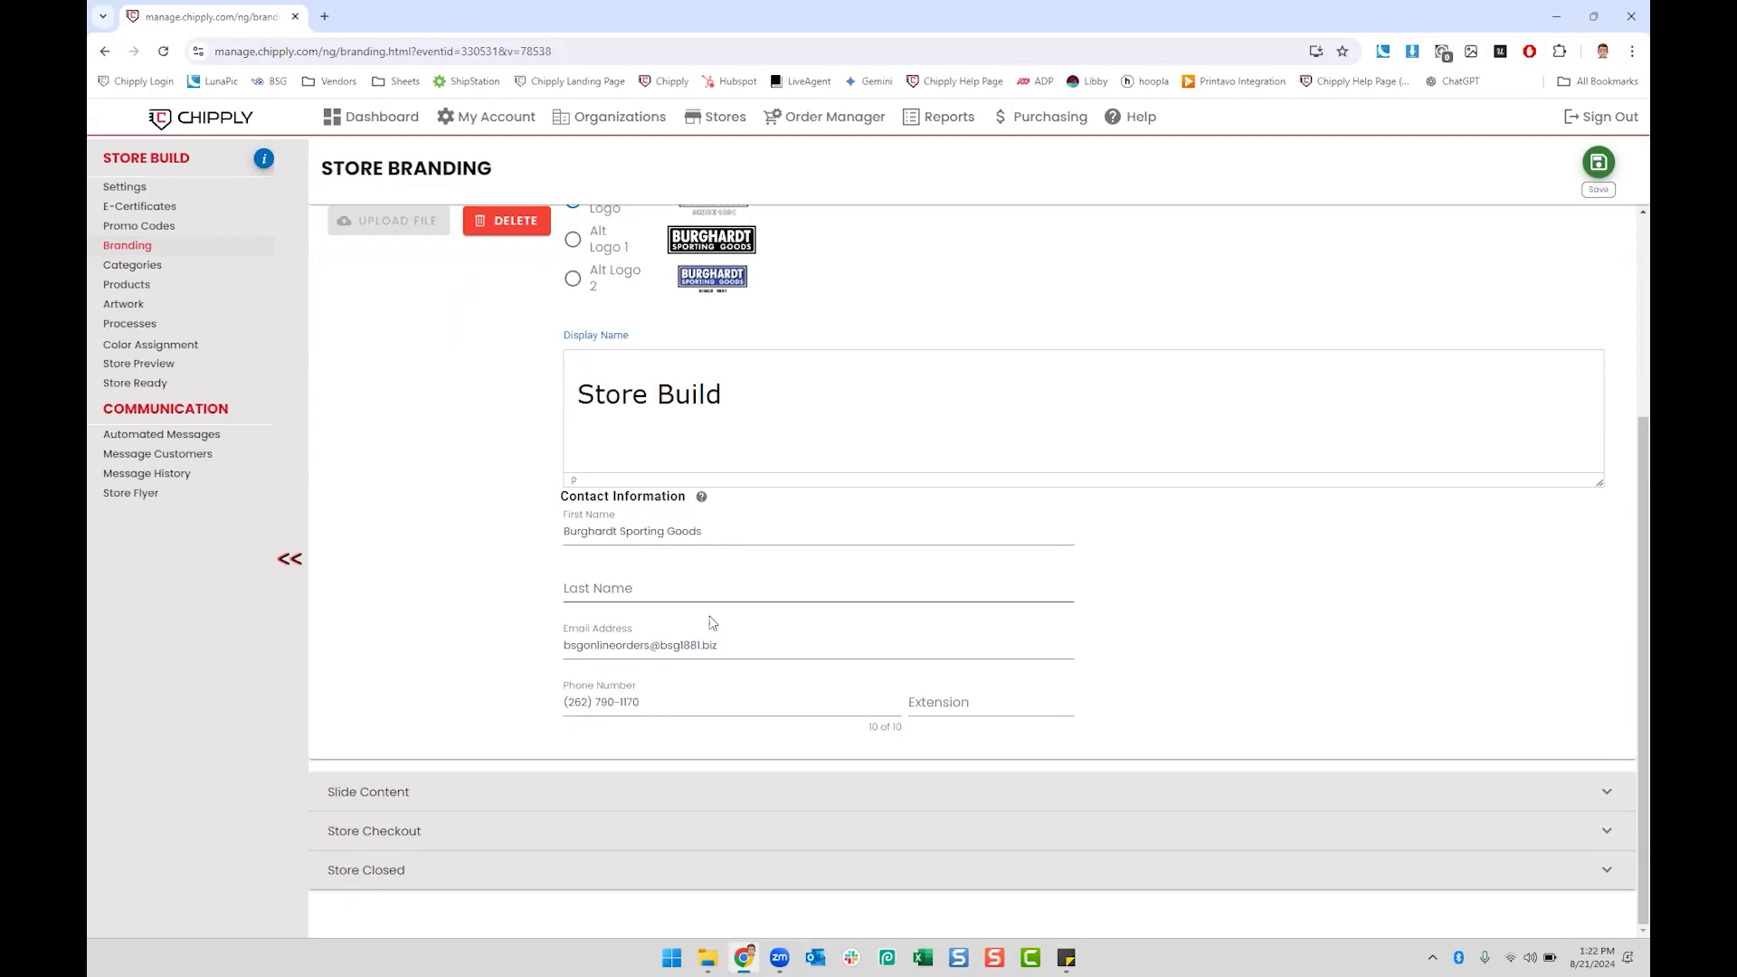
scroll(868, 619, up, 1)
scroll(866, 616, down, 1)
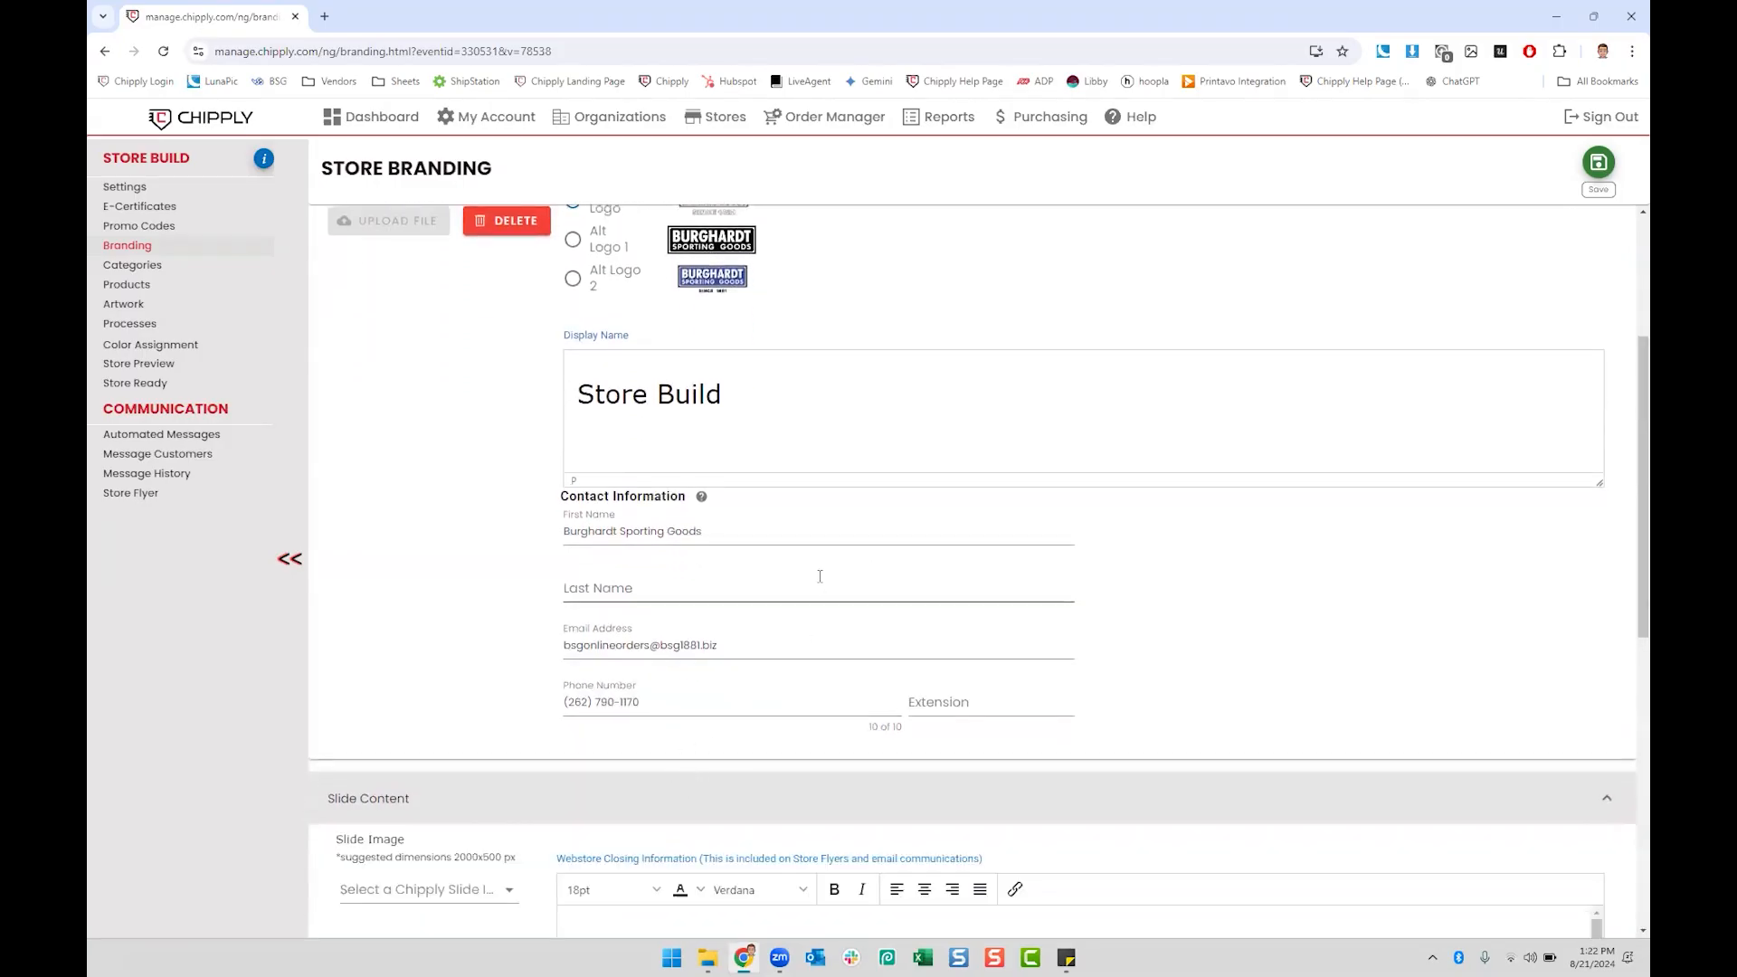
Step: Set the Chipply slide image to Red Texture - FC in the slide content and save the branding
scroll(860, 579, down, 3)
scroll(724, 471, down, 2)
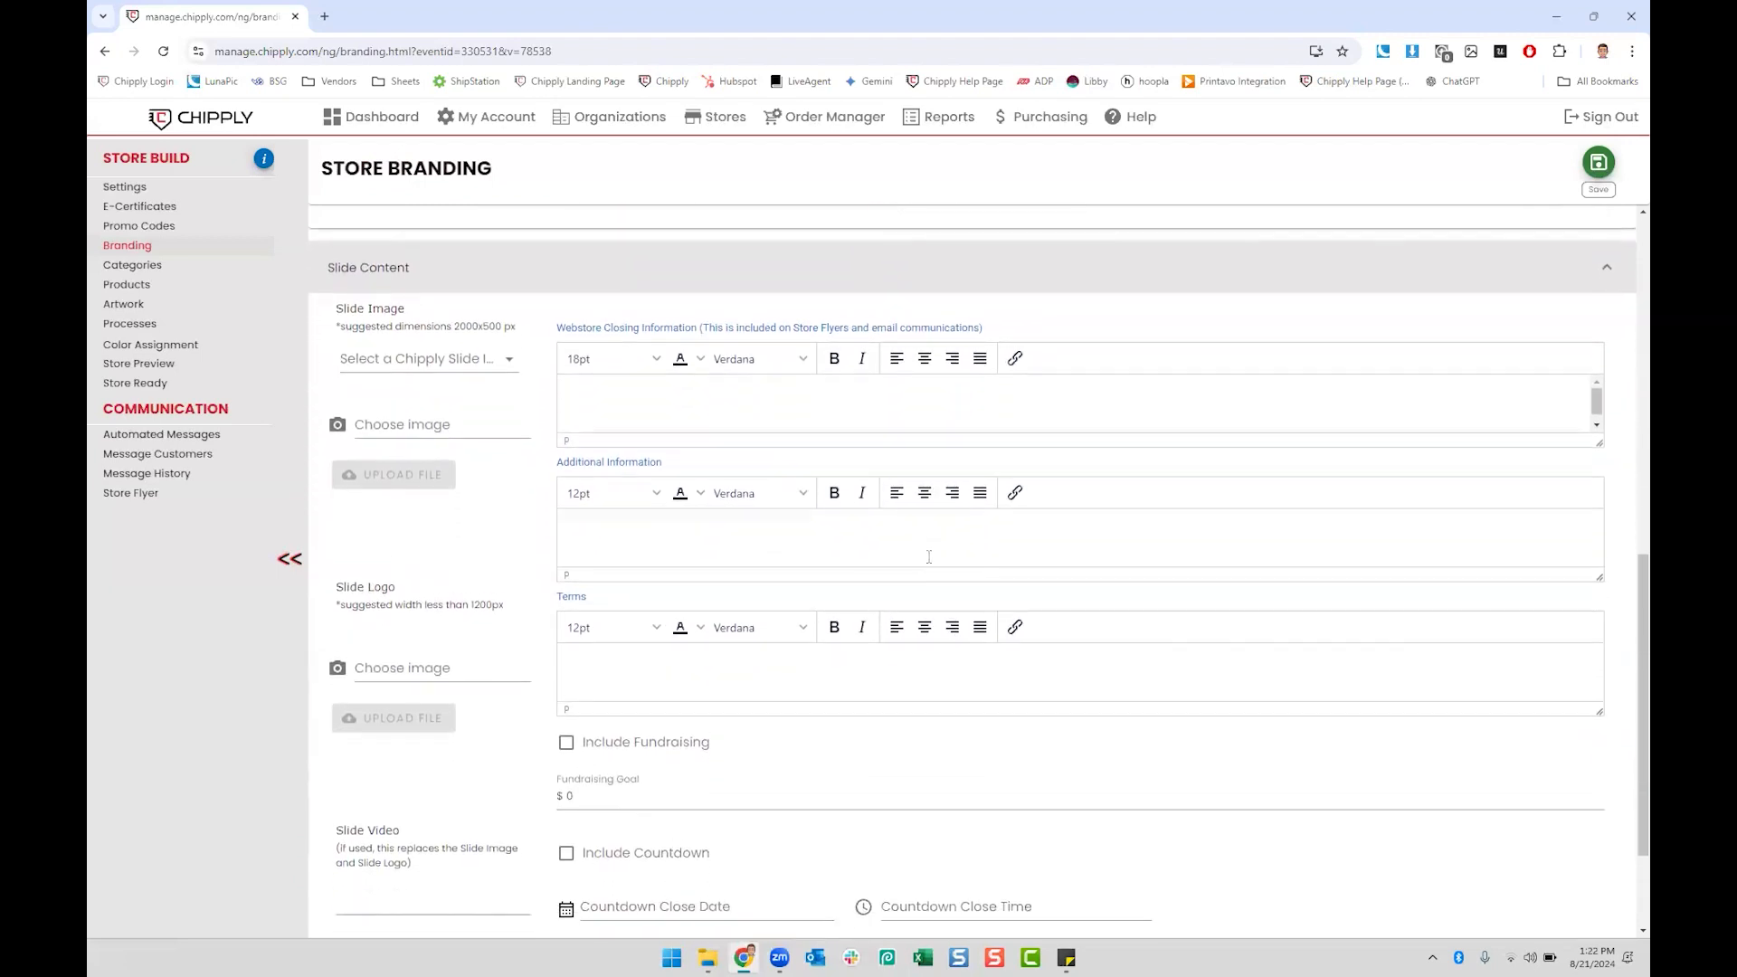
click(488, 320)
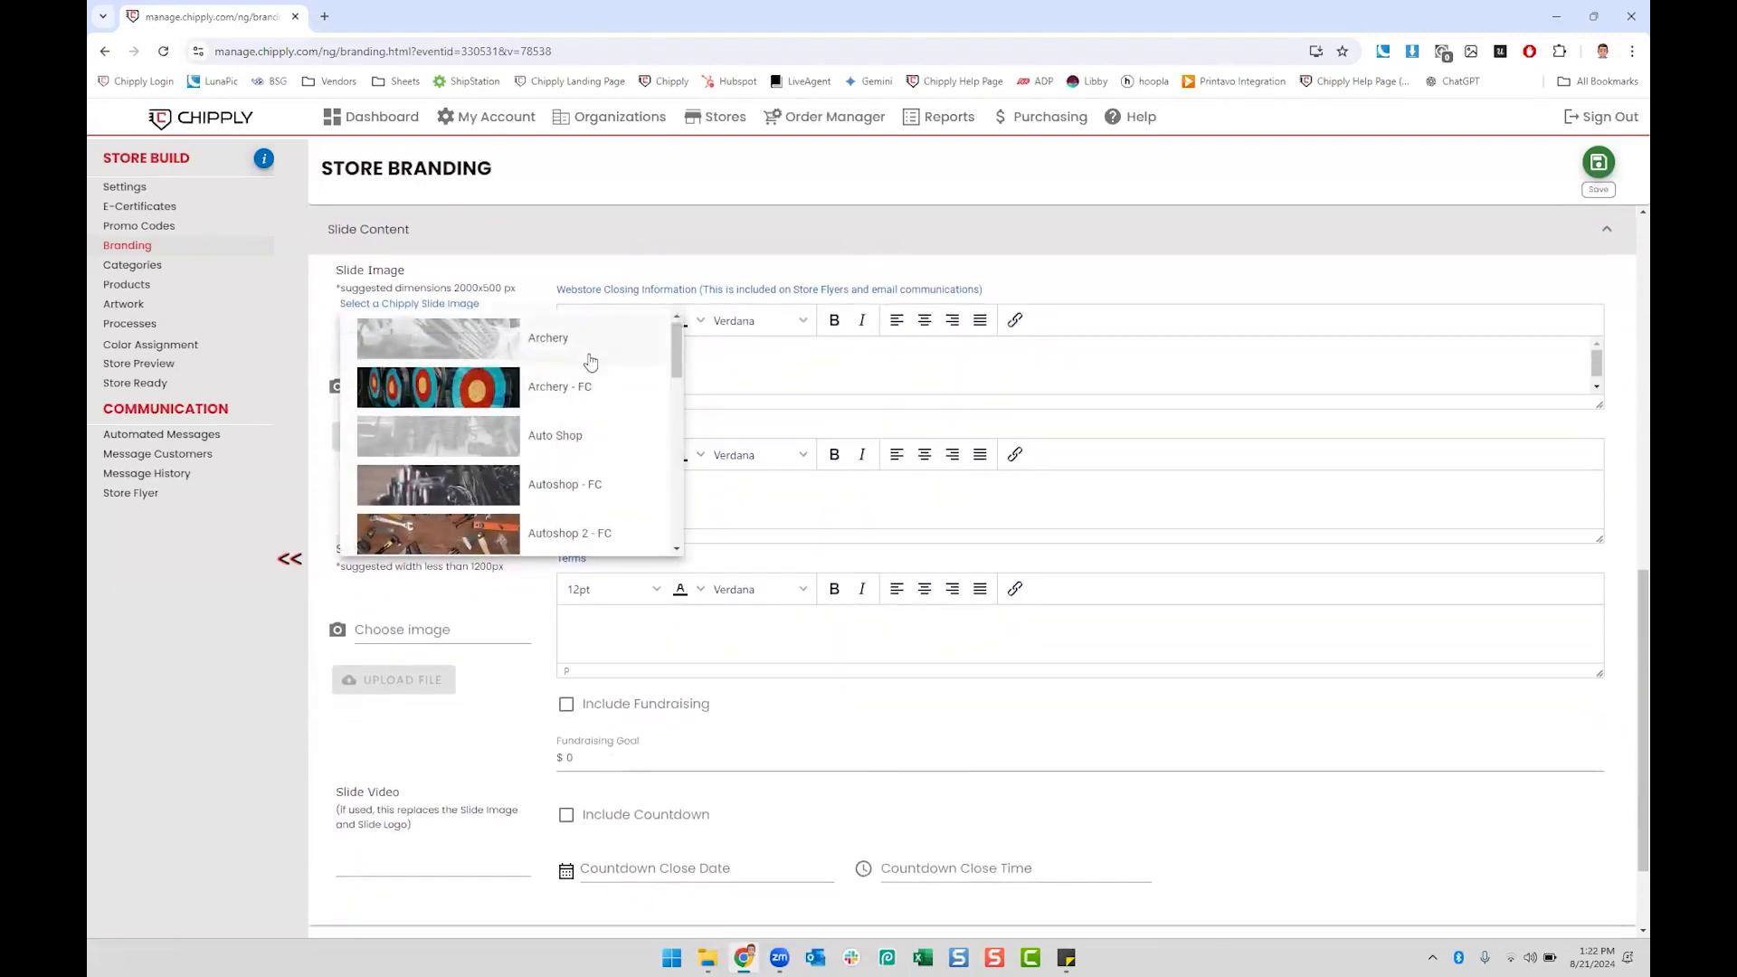
scroll(543, 372, down, 4)
scroll(578, 374, down, 5)
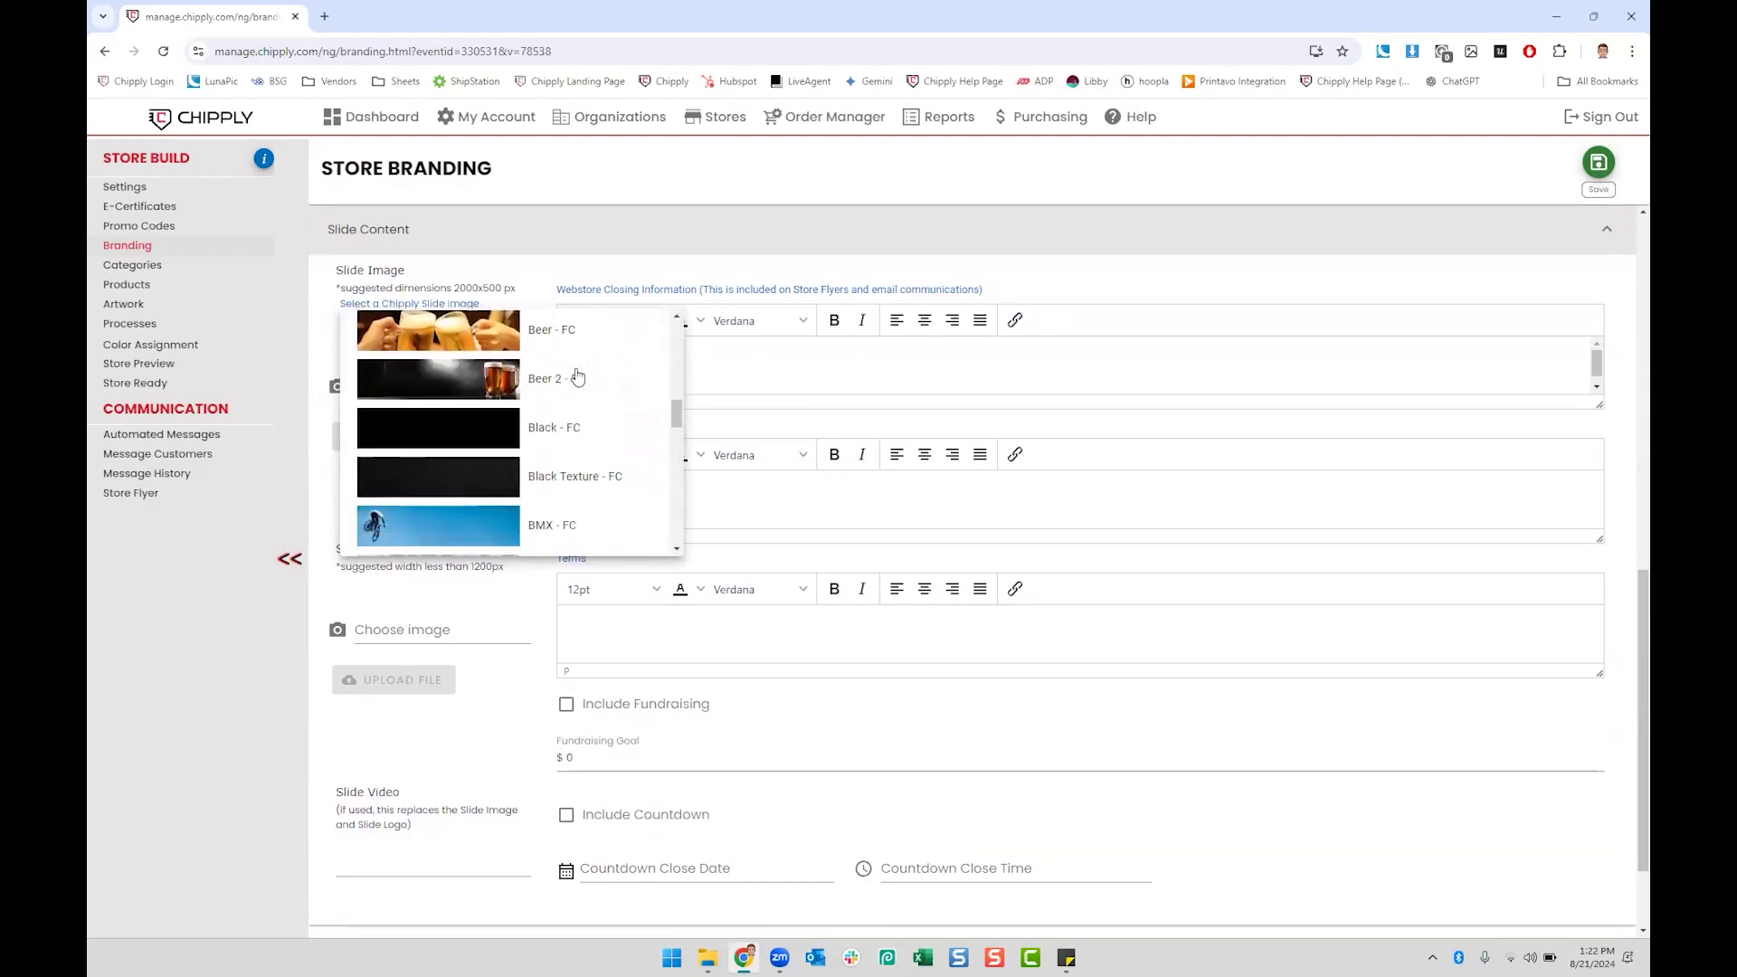
scroll(577, 374, down, 6)
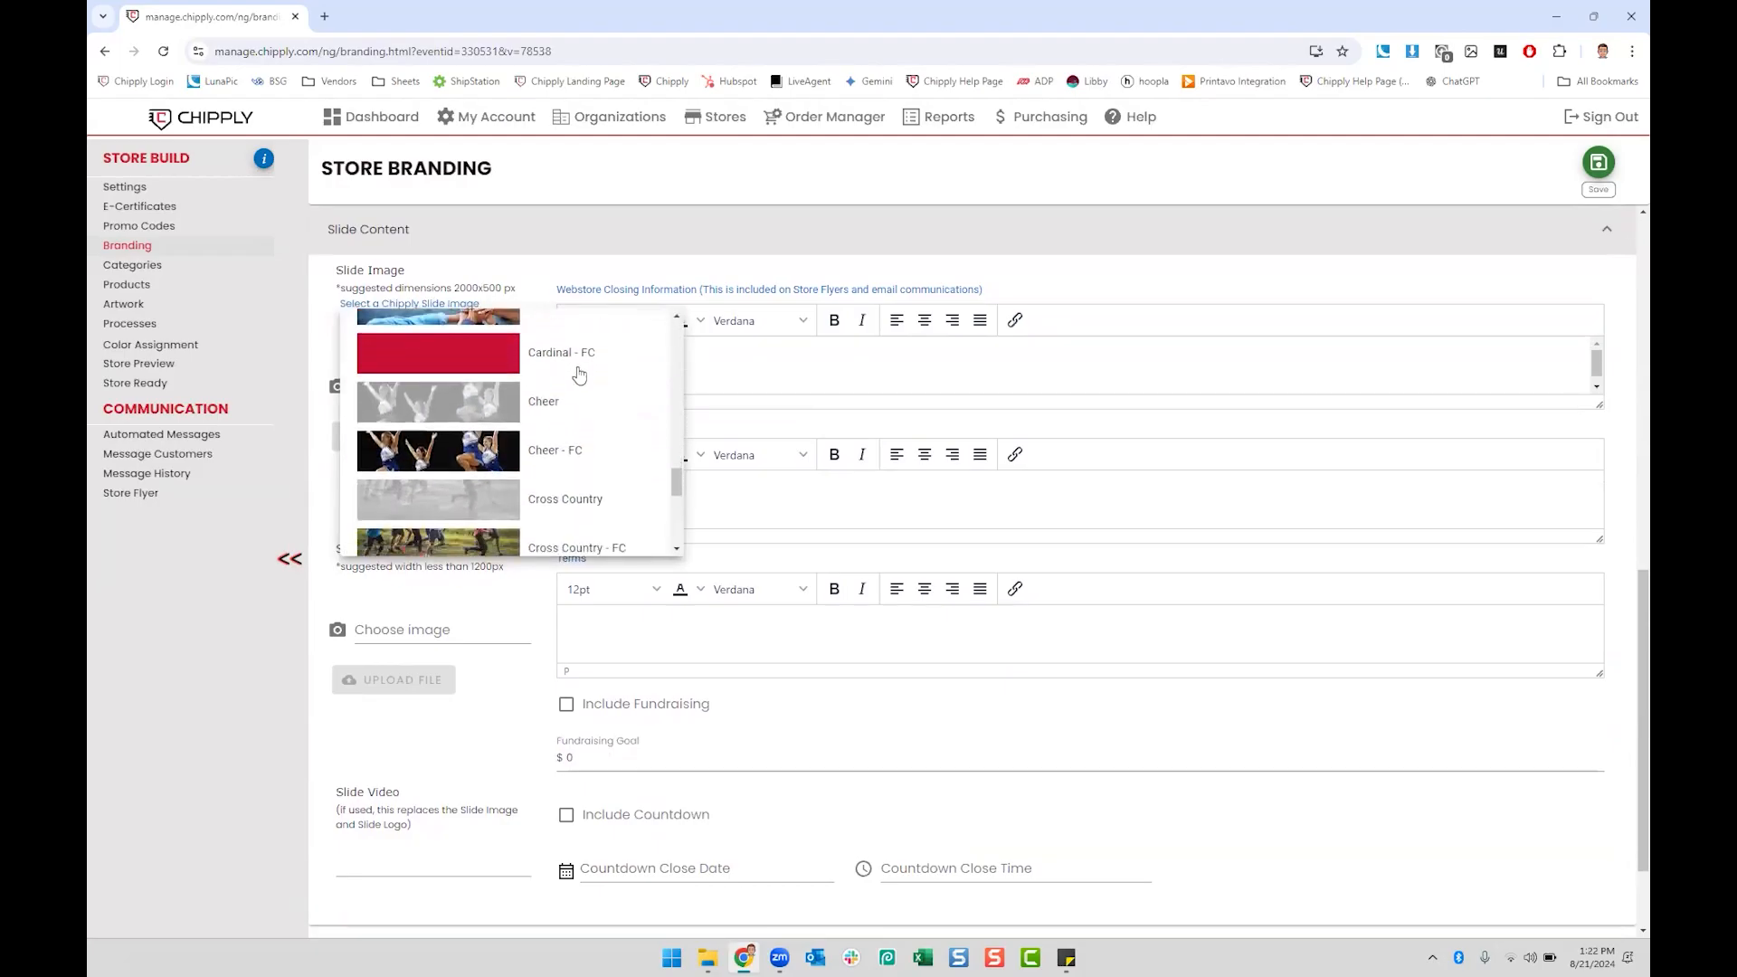
scroll(580, 375, down, 2)
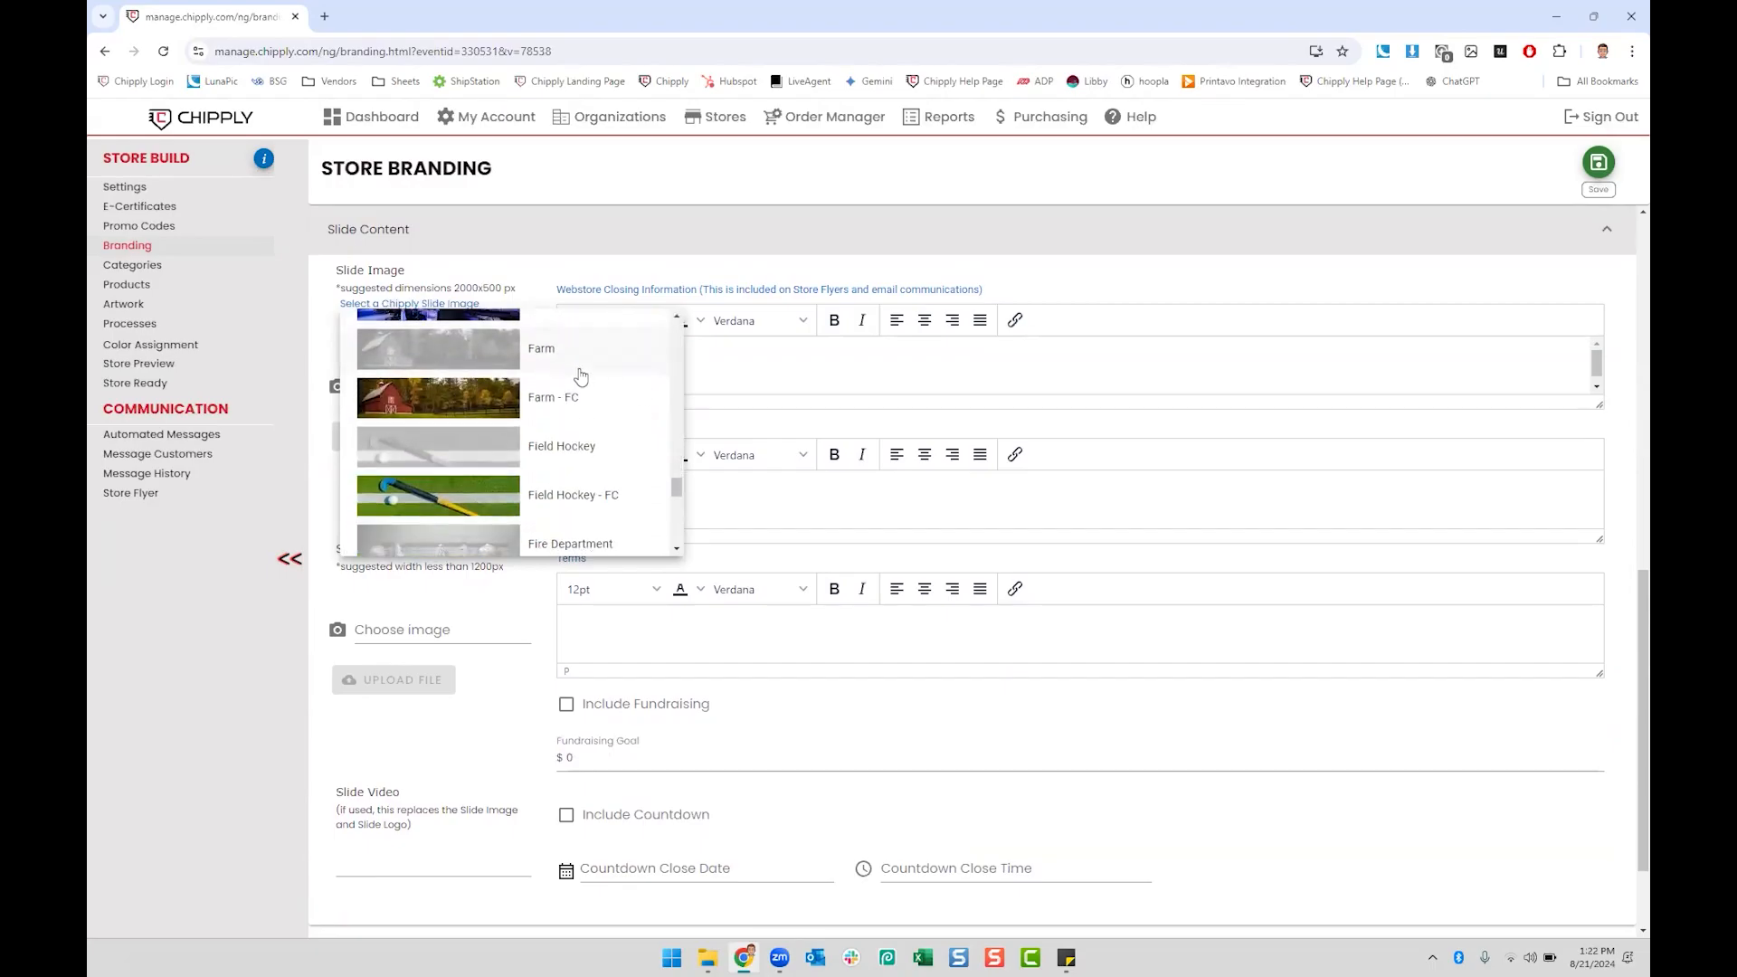
scroll(577, 375, down, 8)
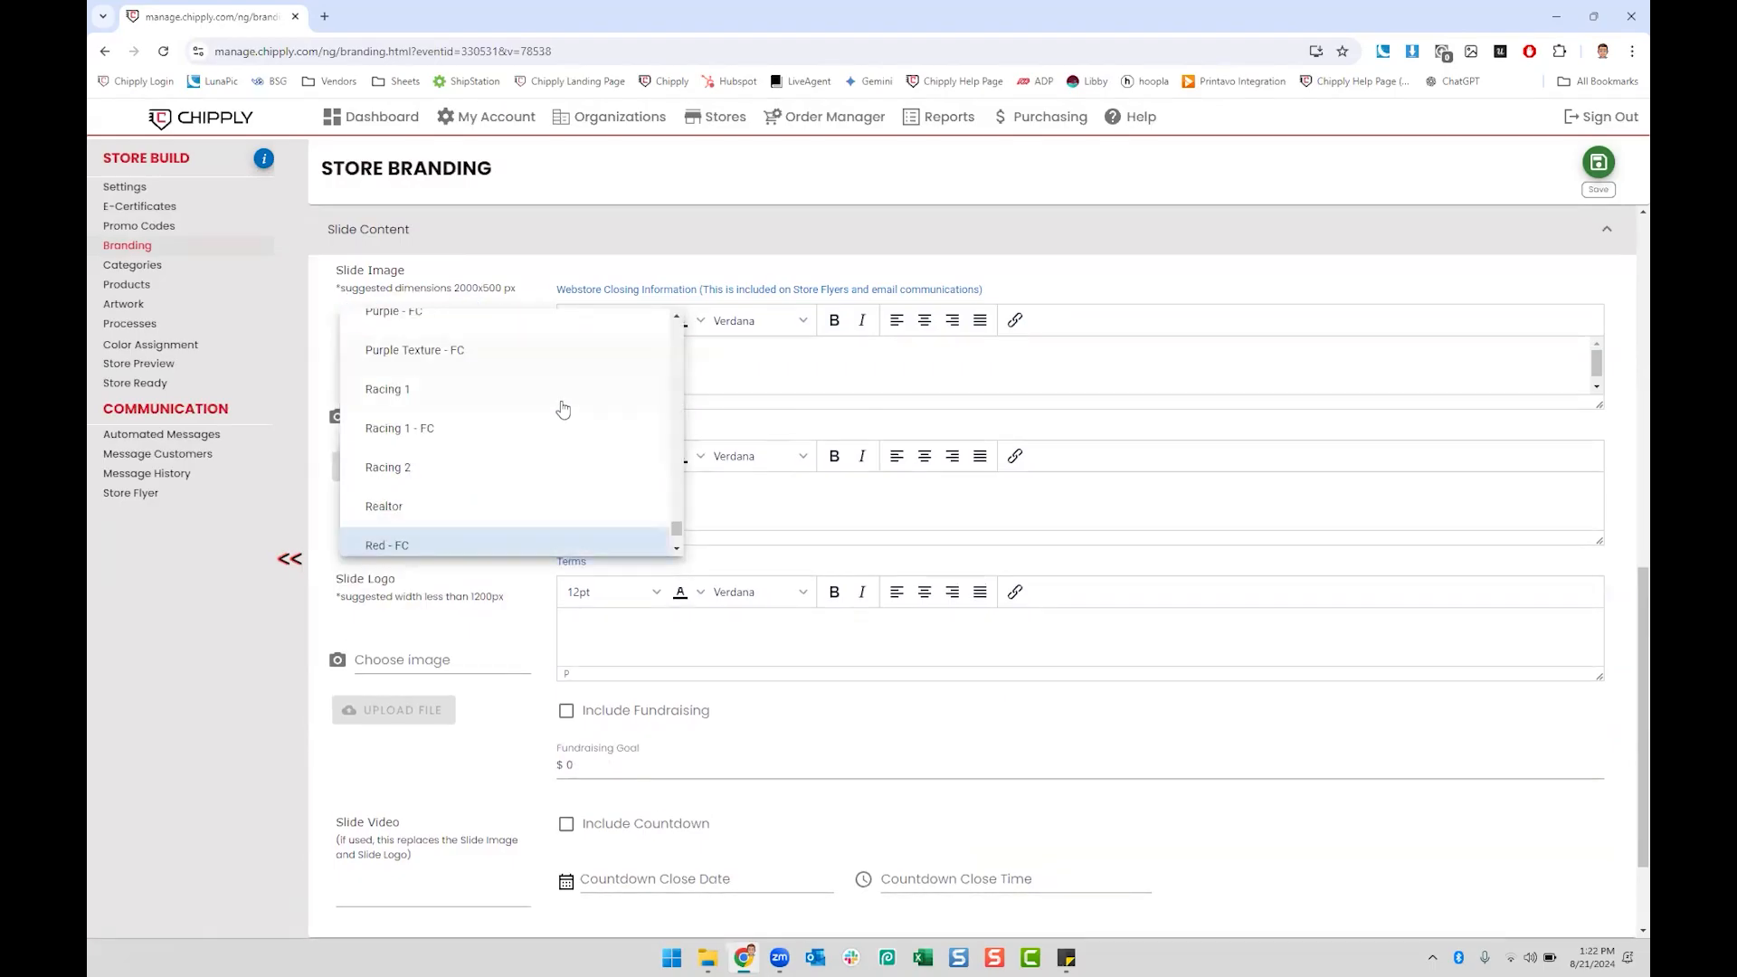
scroll(647, 438, down, 4)
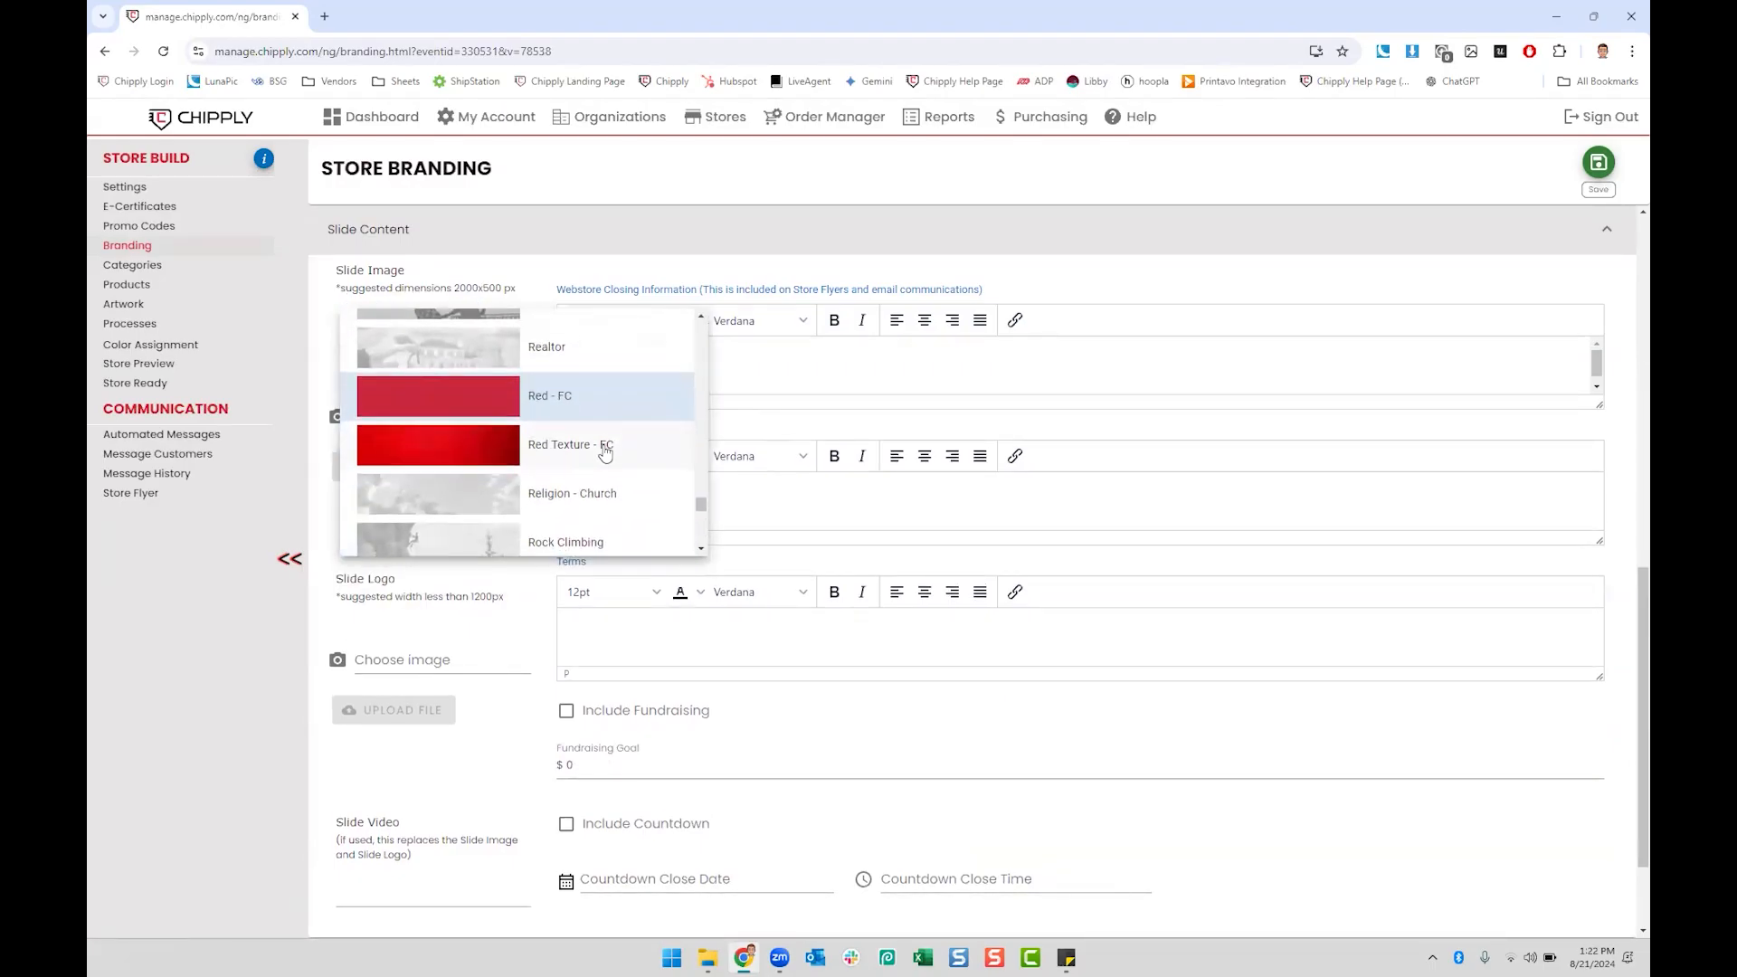
click(608, 449)
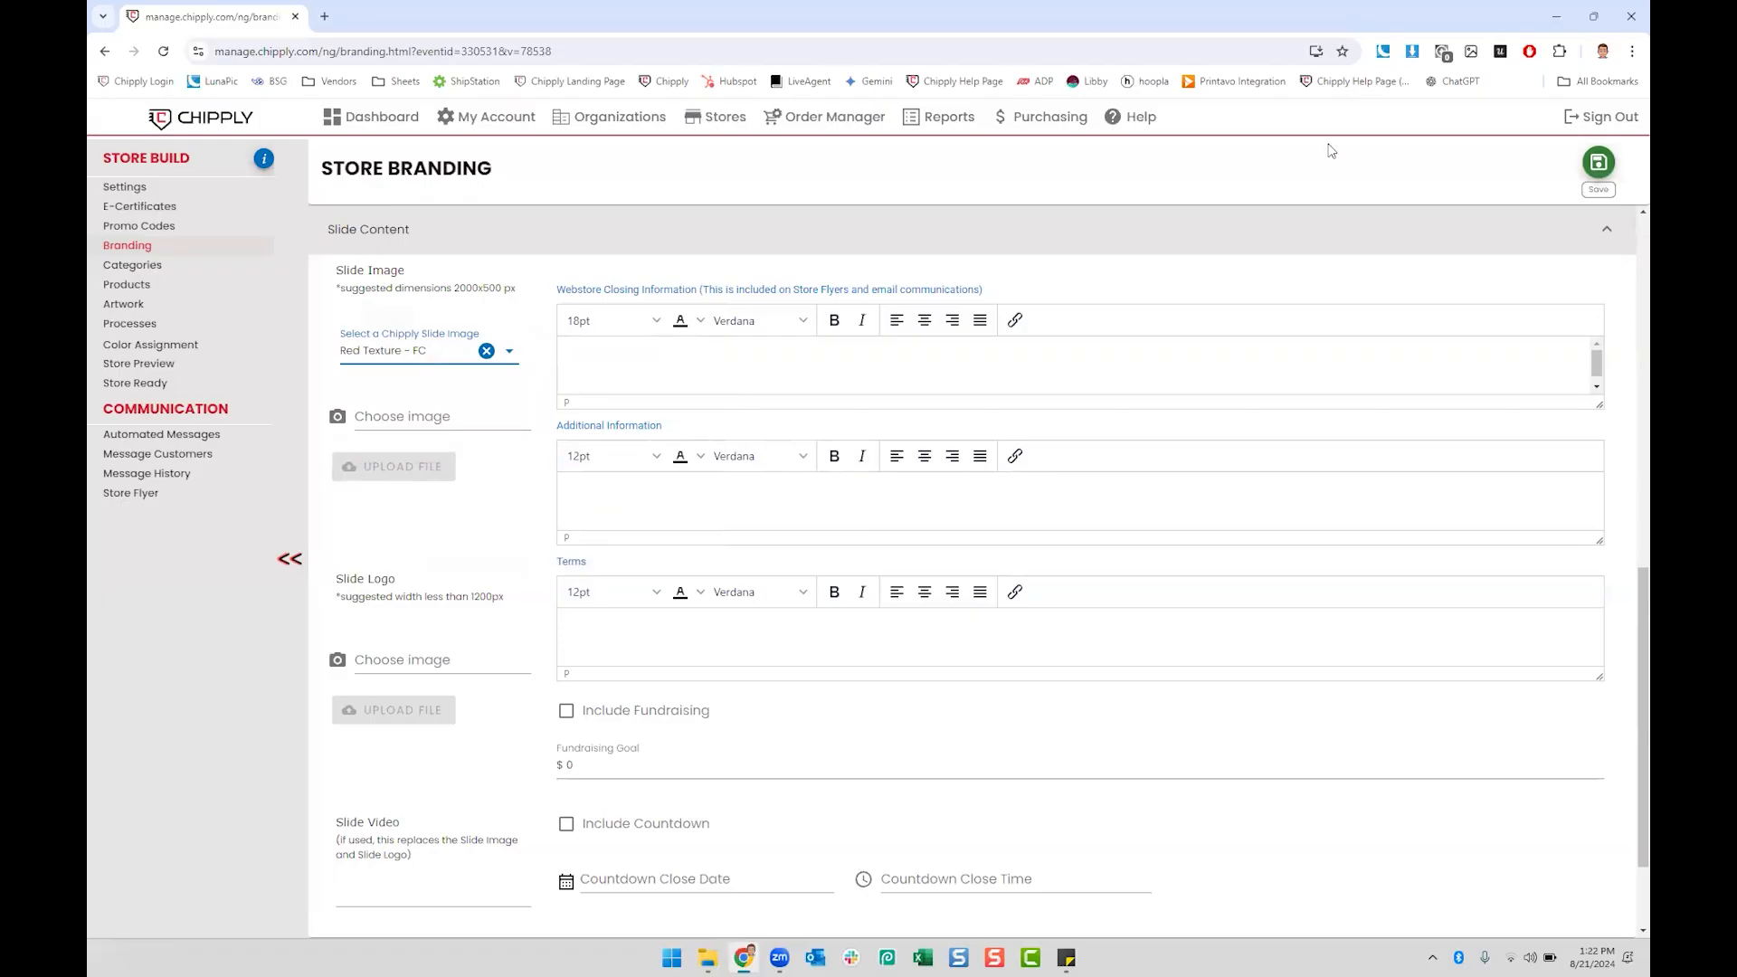
click(1606, 165)
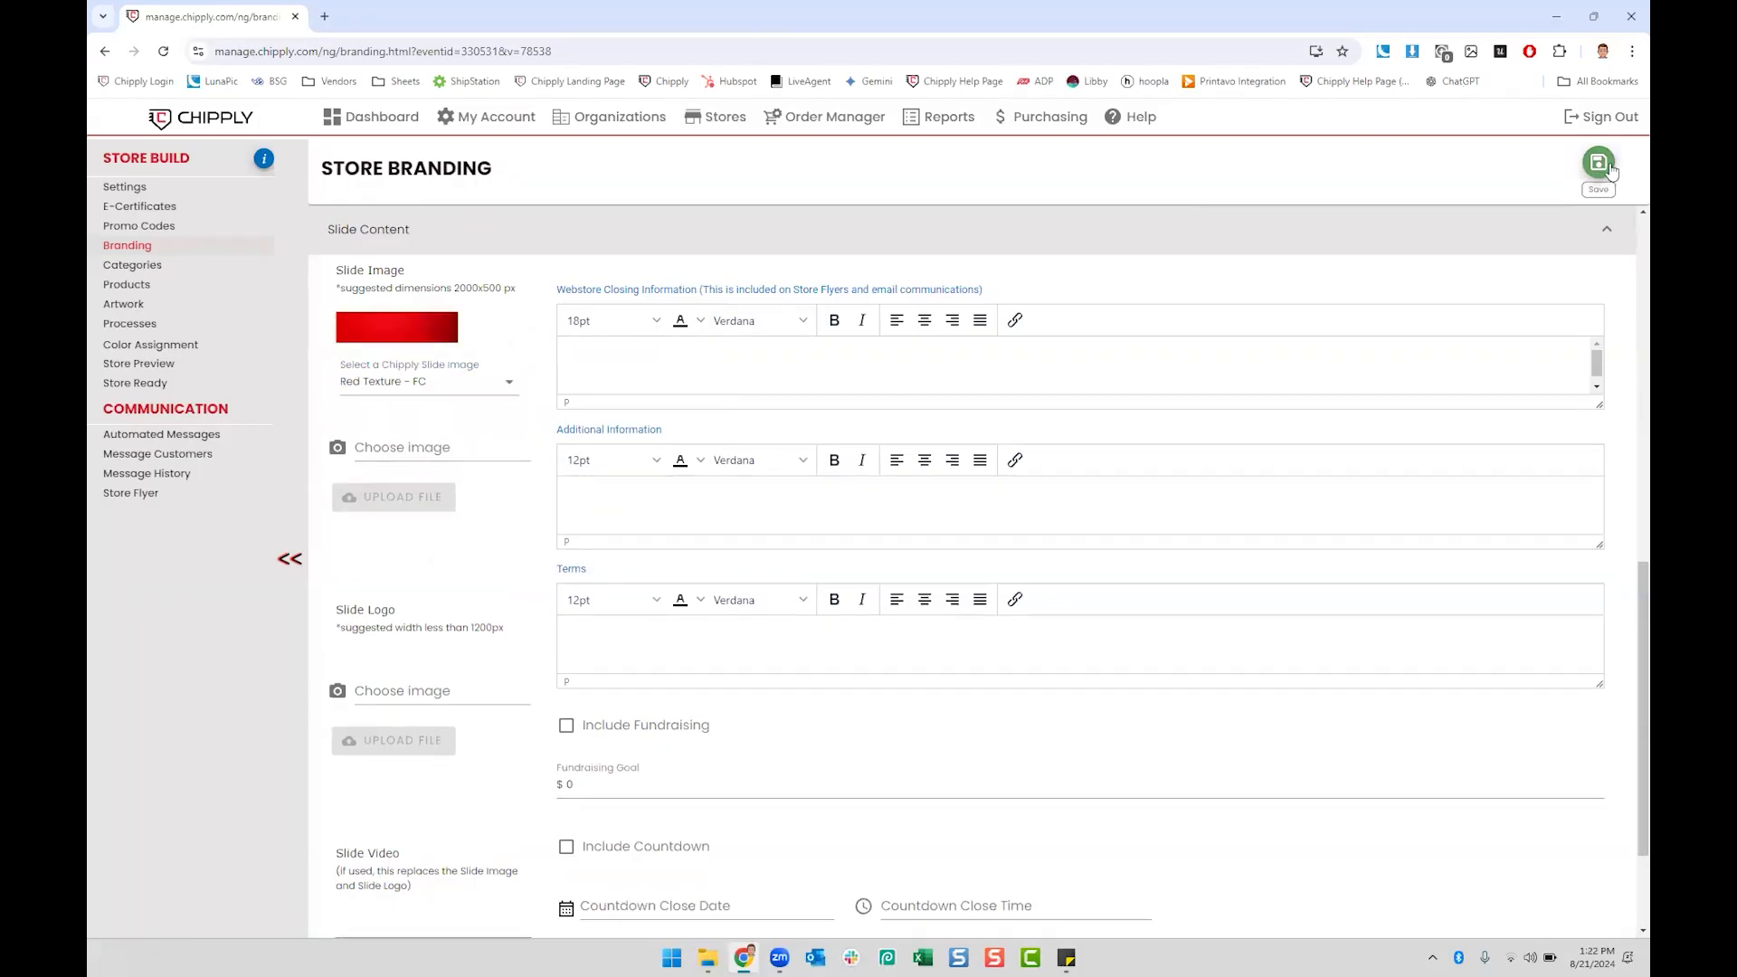
Step: Preview the store to check the branding, and return to the Store Branding page
click(152, 363)
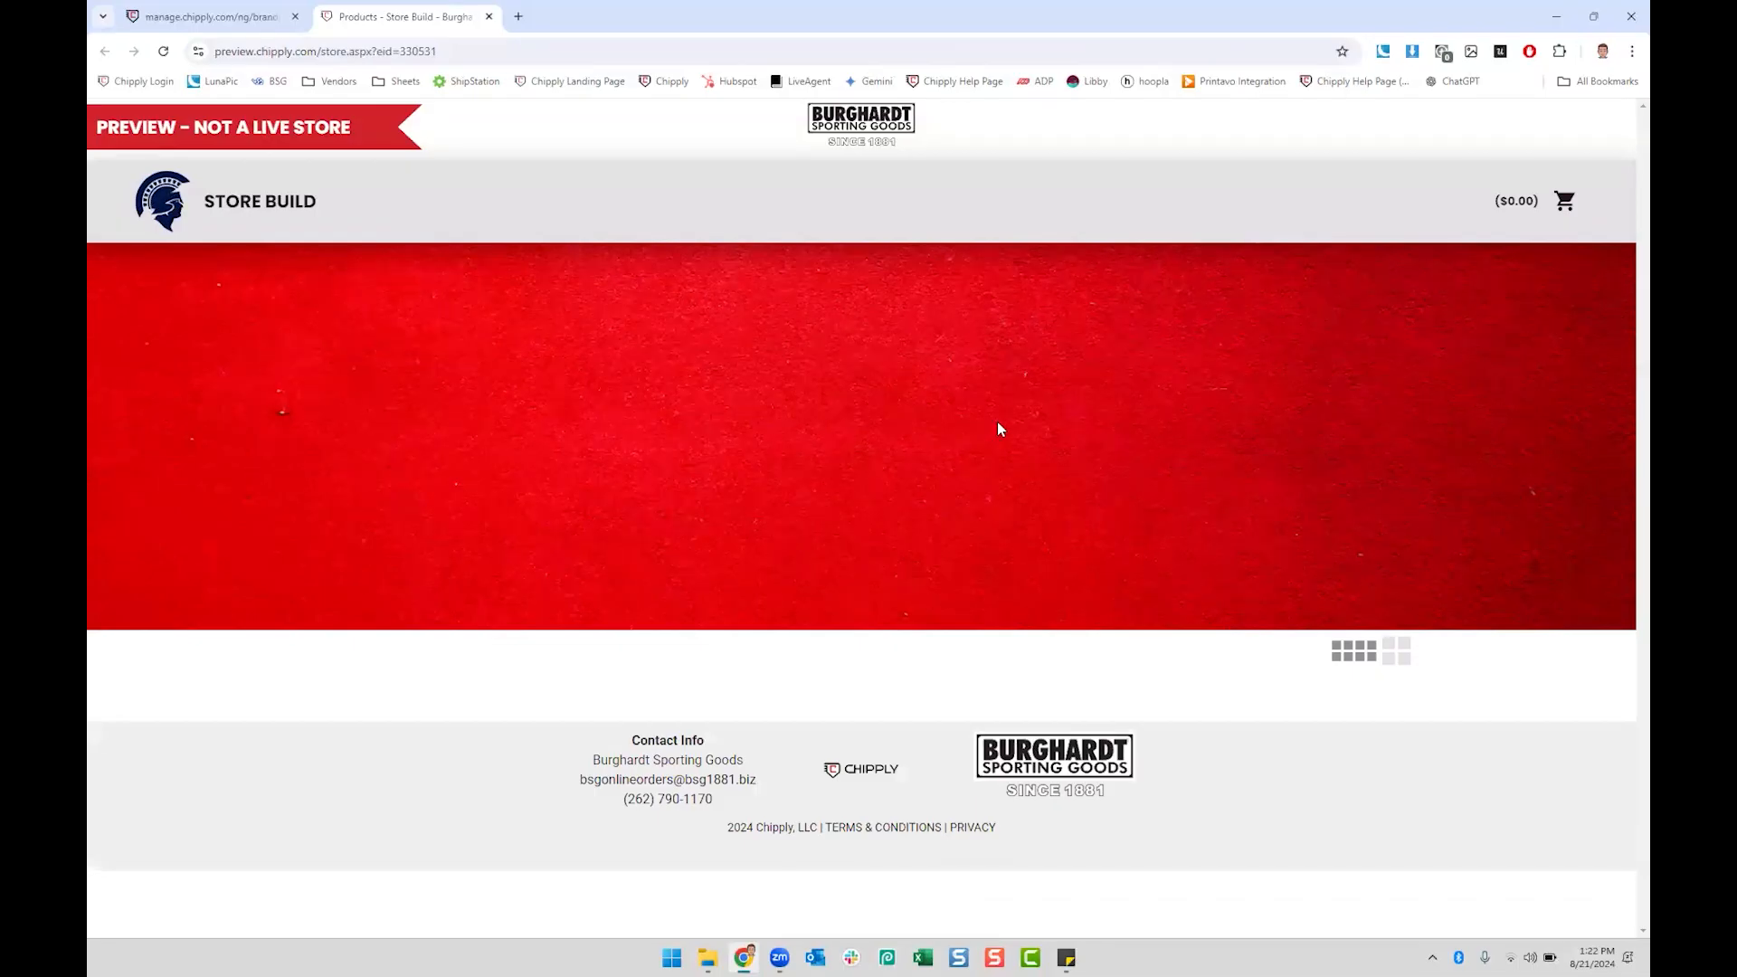
click(207, 17)
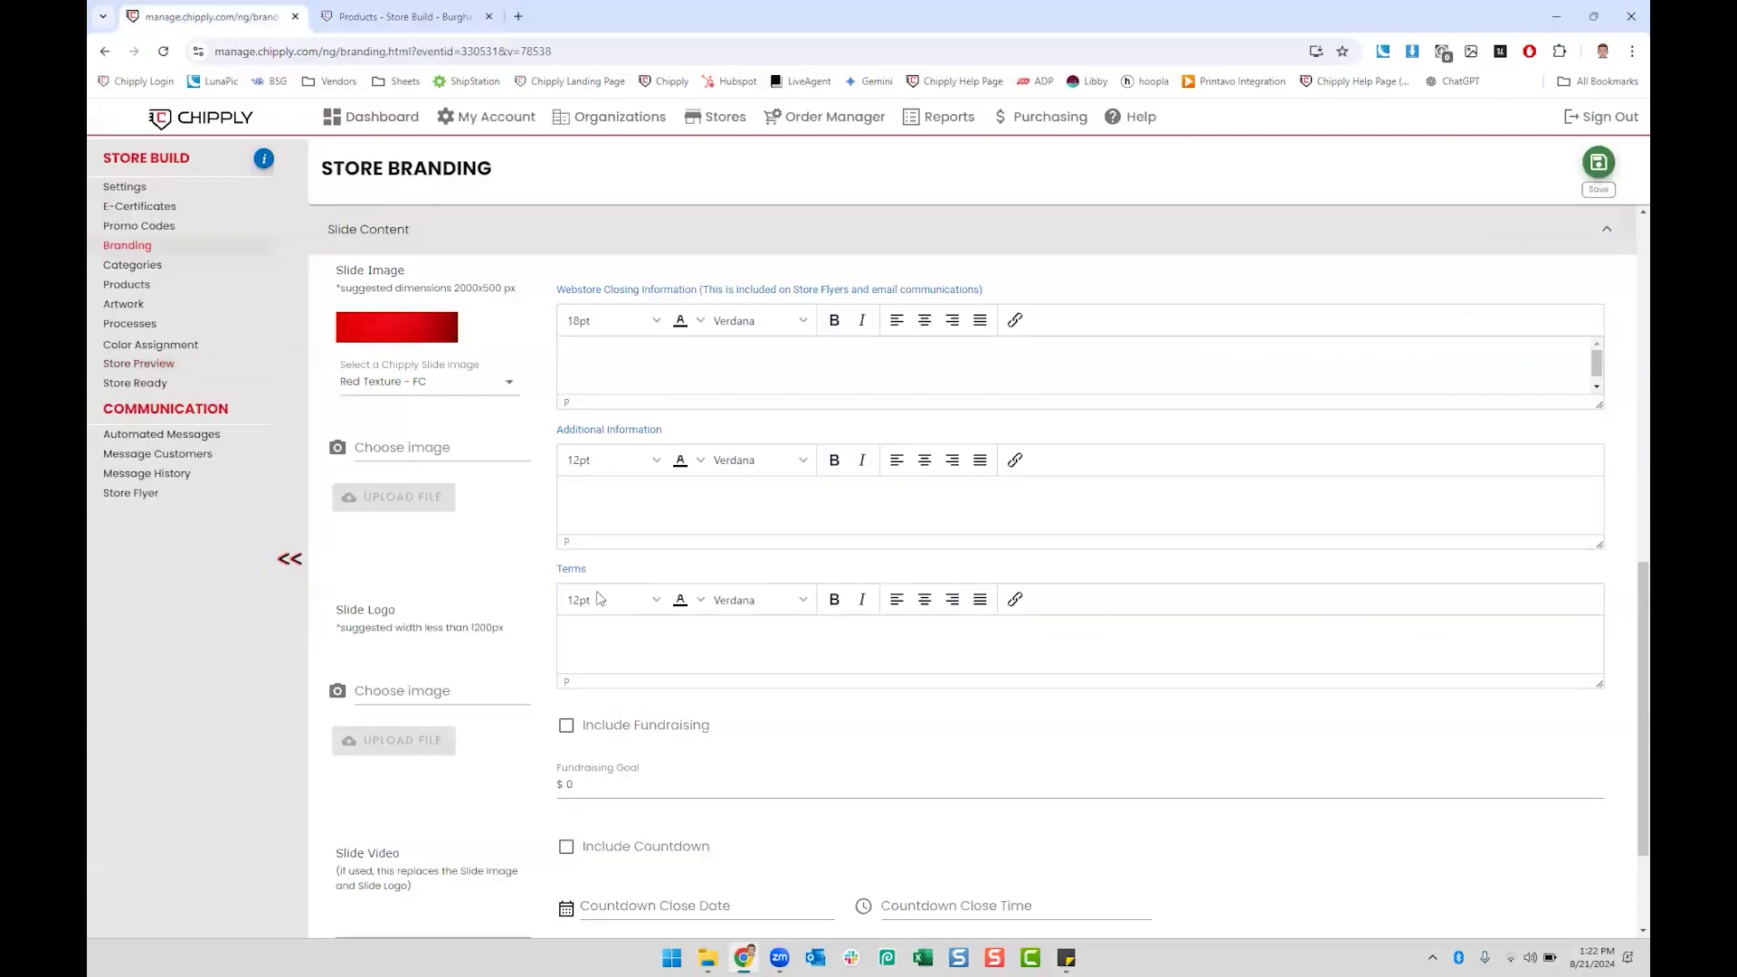
Step: Upload the B'EAST Navy image from the Demo Artwork folder as the slide logo
drag(336, 612, 419, 613)
click(418, 615)
click(419, 694)
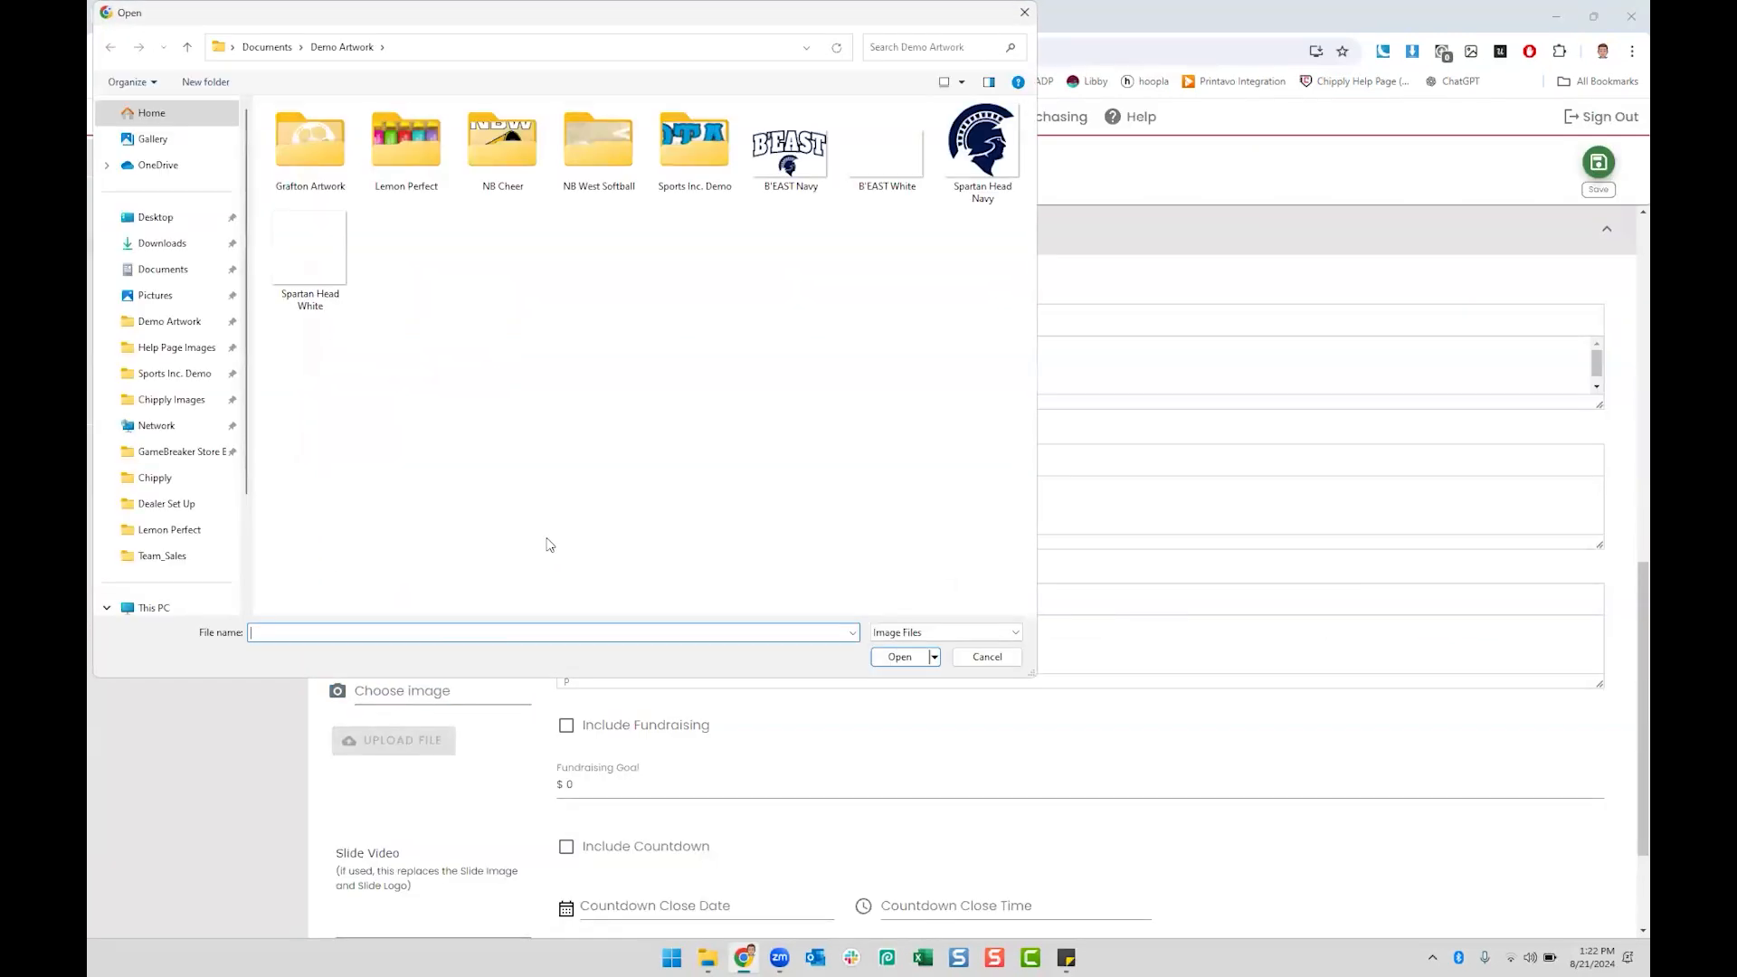
double_click(788, 147)
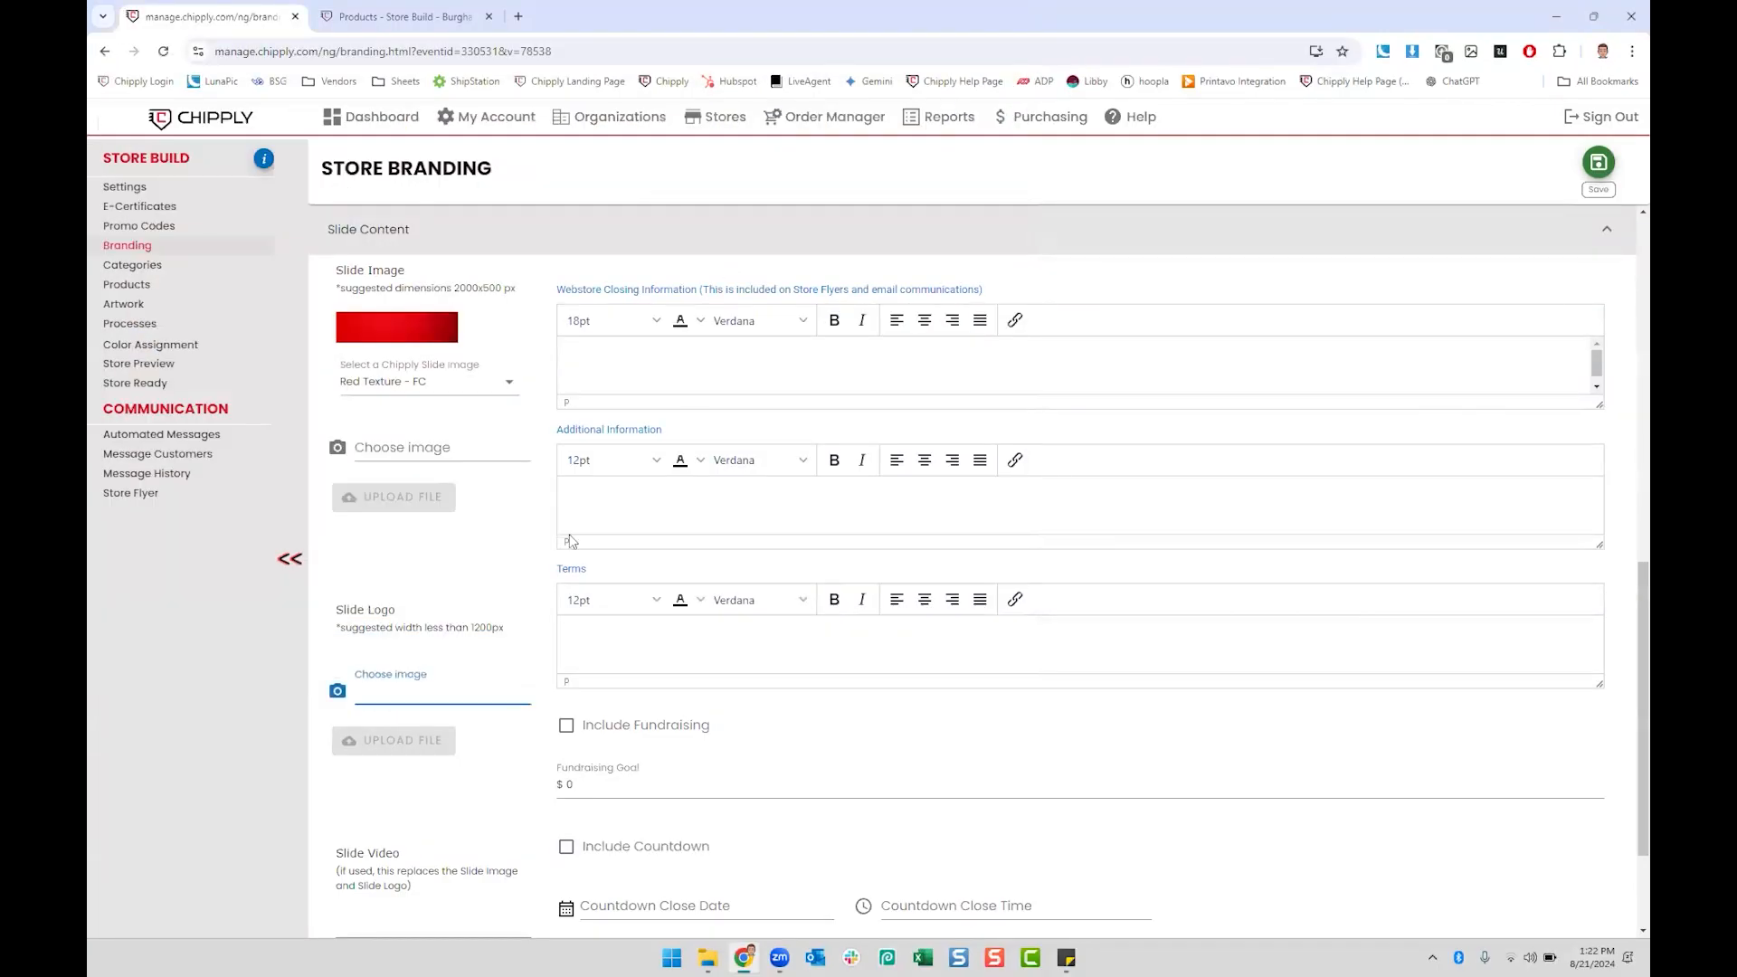
click(434, 740)
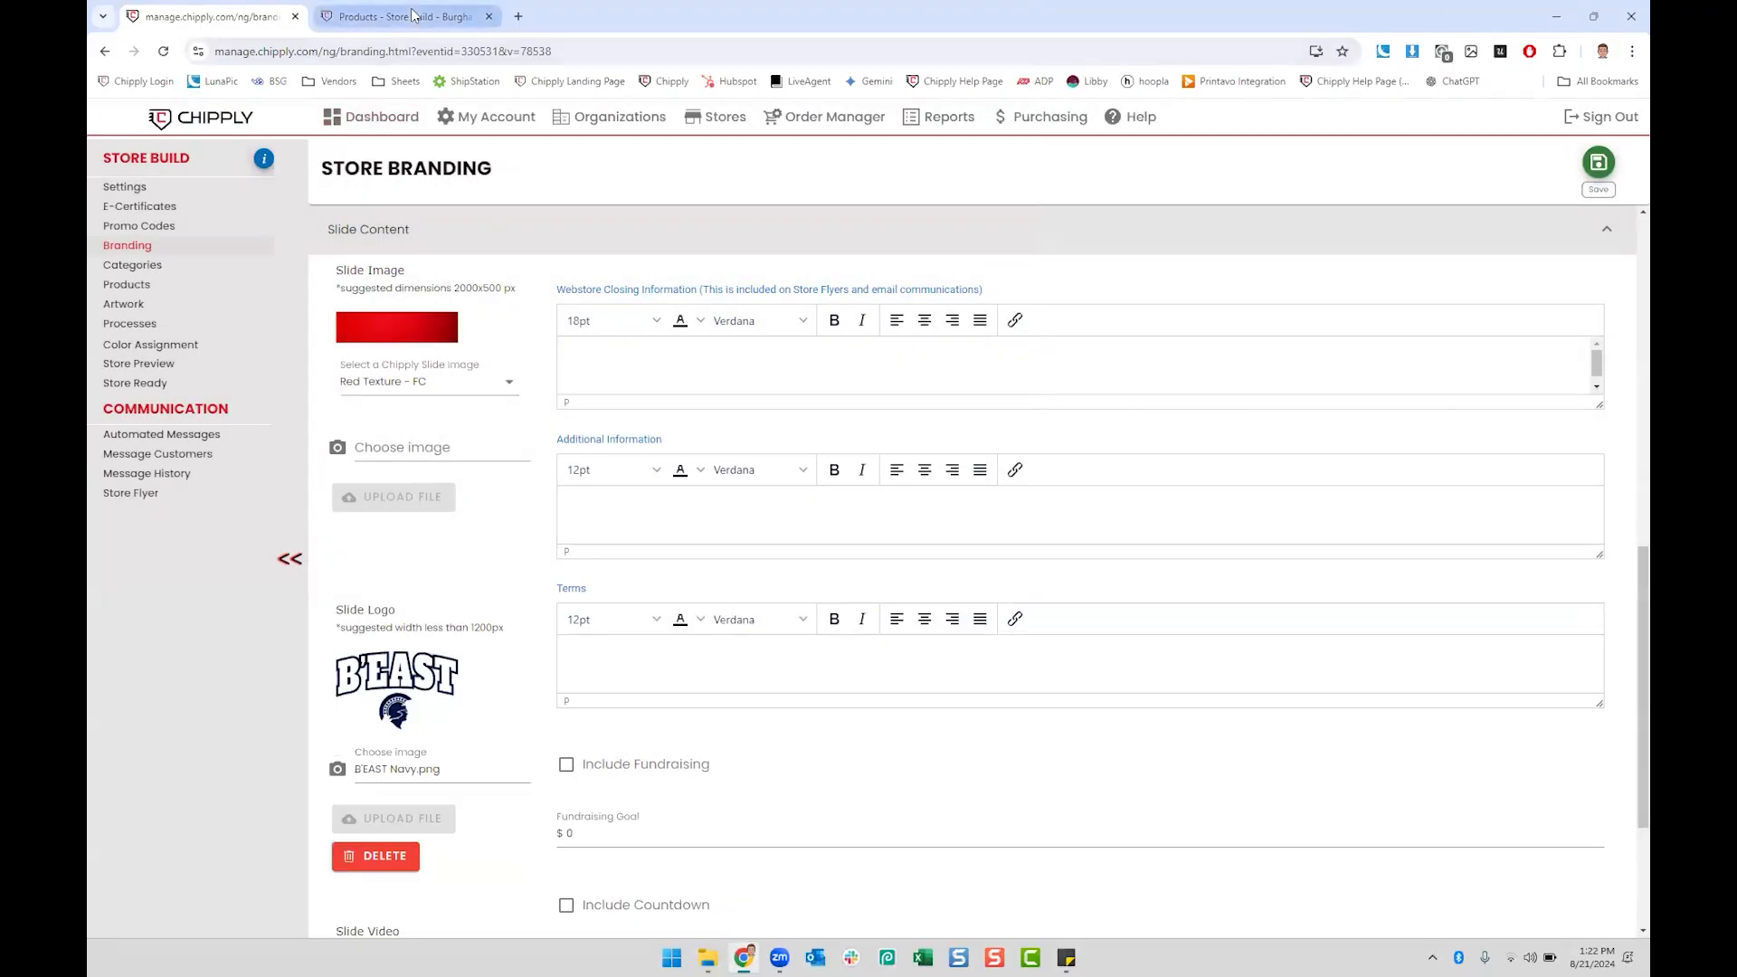
Step: Refresh the store preview to check the slide logo, and examine the suggested slide image dimensions in the branding
click(403, 16)
click(161, 52)
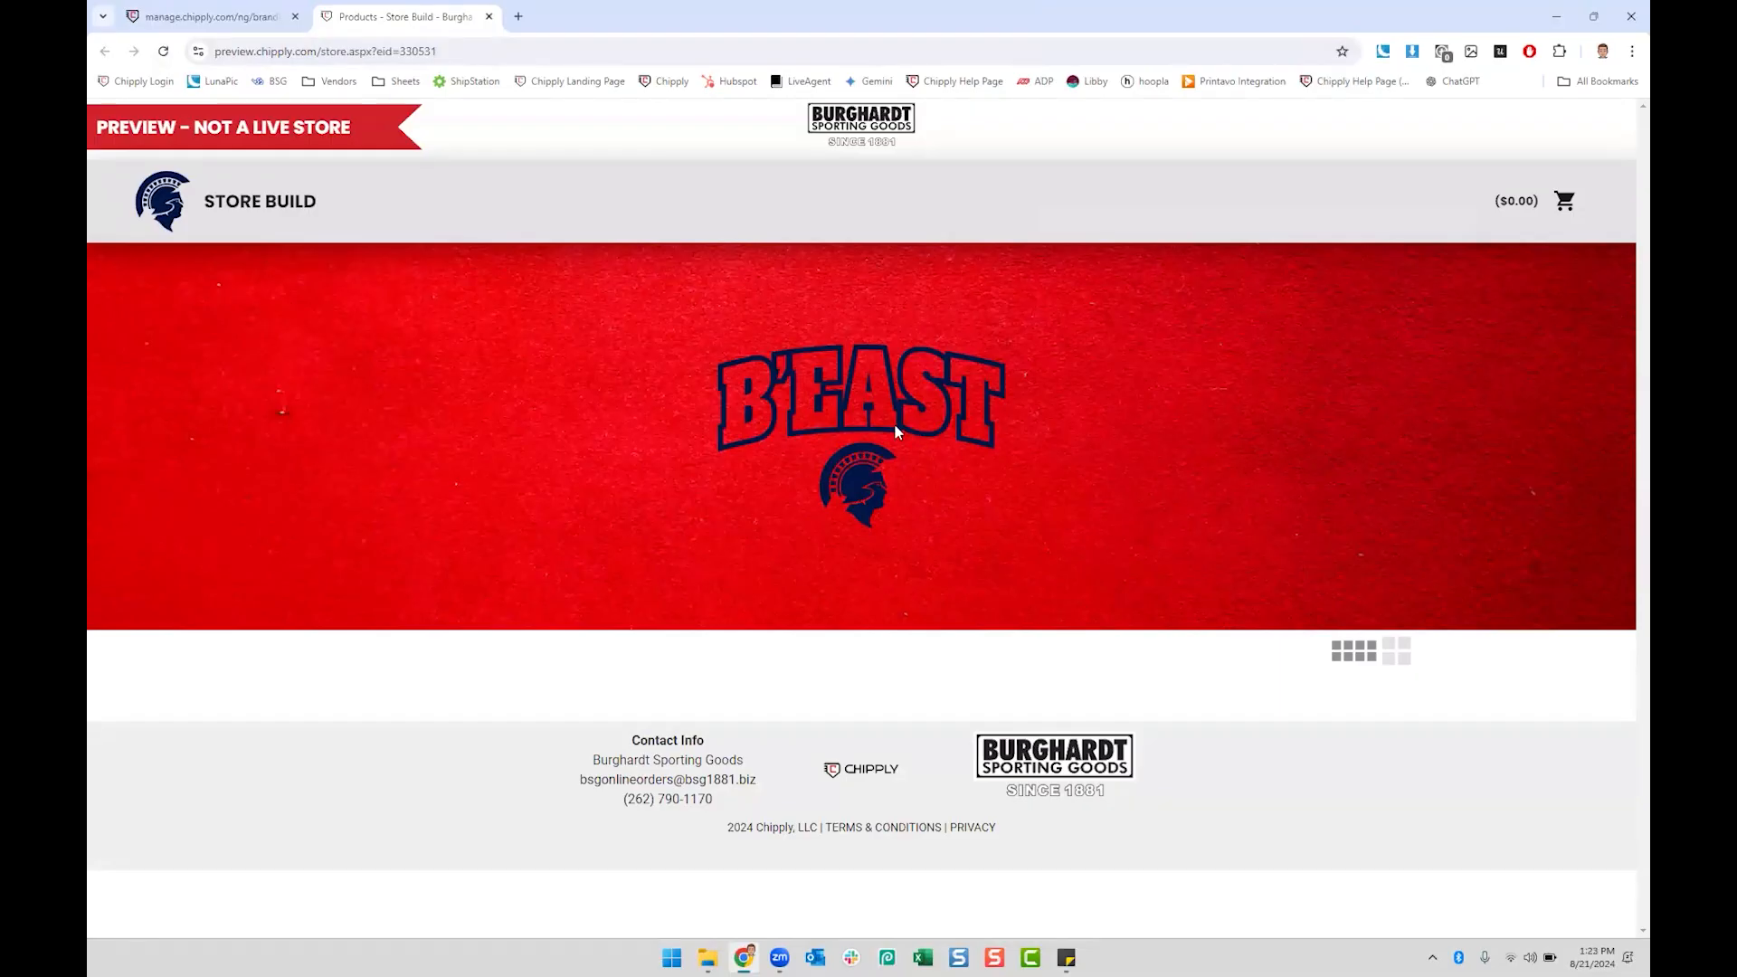
click(208, 16)
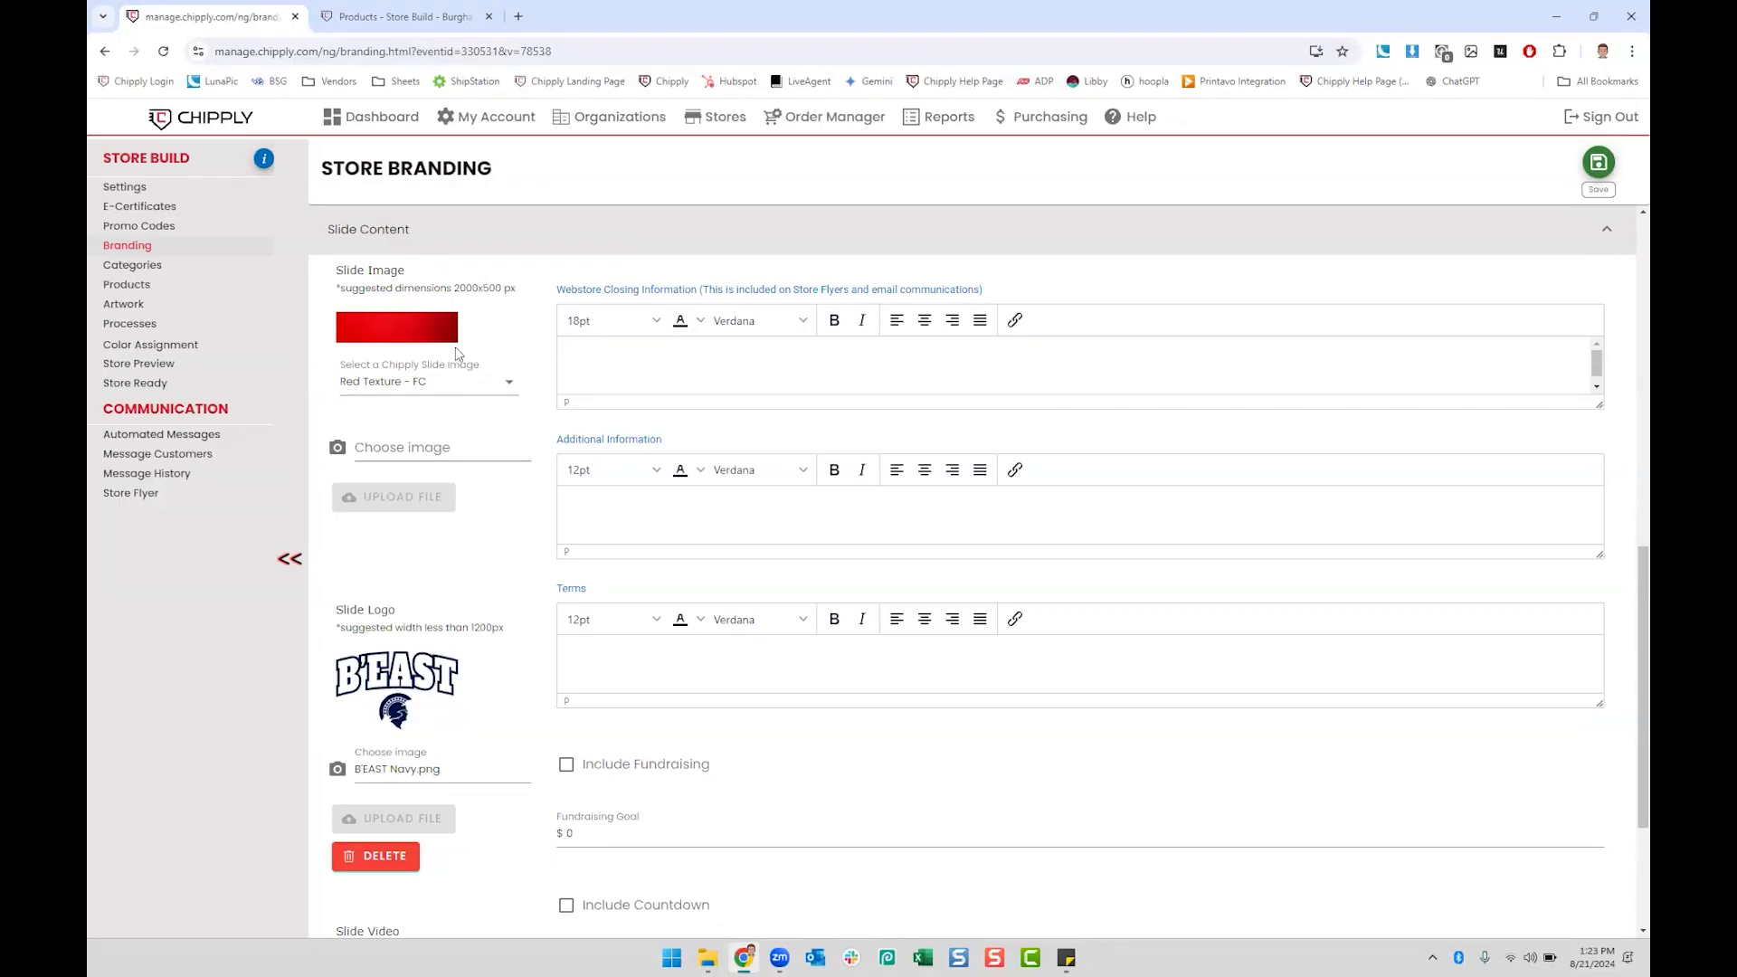
drag(456, 288, 504, 287)
click(505, 286)
triple_click(466, 286)
click(479, 287)
triple_click(498, 287)
click(496, 288)
Step: Include a countdown in the slide content closing on 9/8/2024 at 11:59 PM, and save the branding
scroll(541, 357, down, 3)
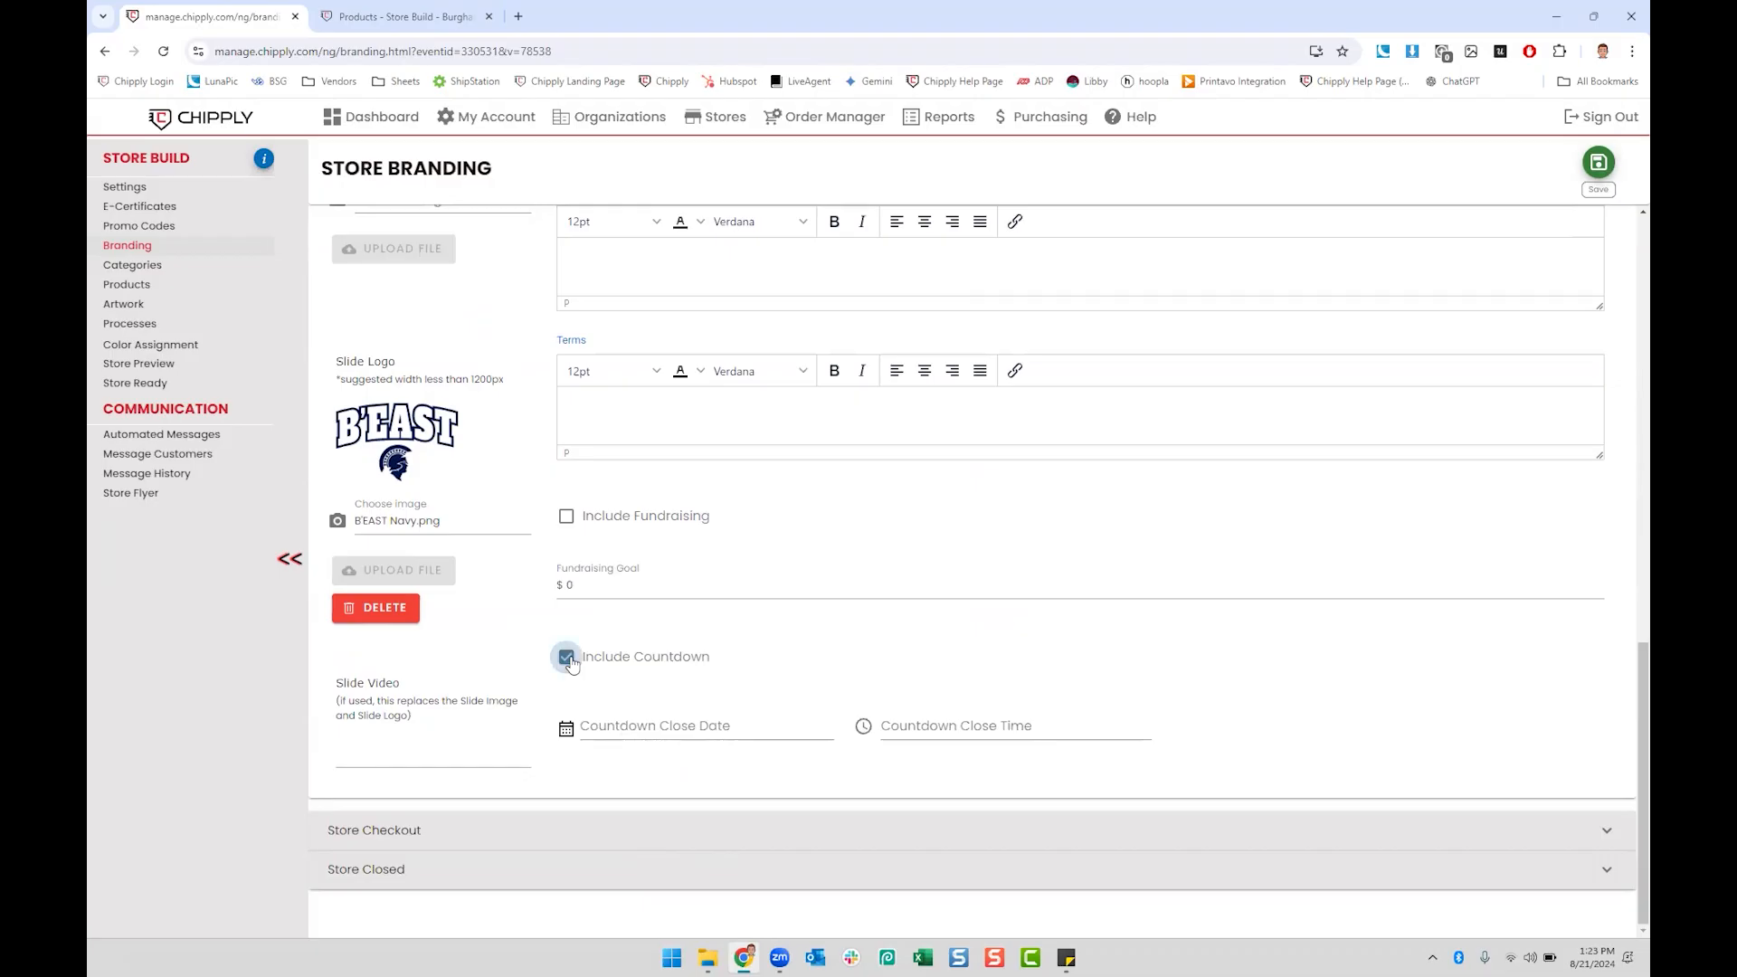
click(674, 726)
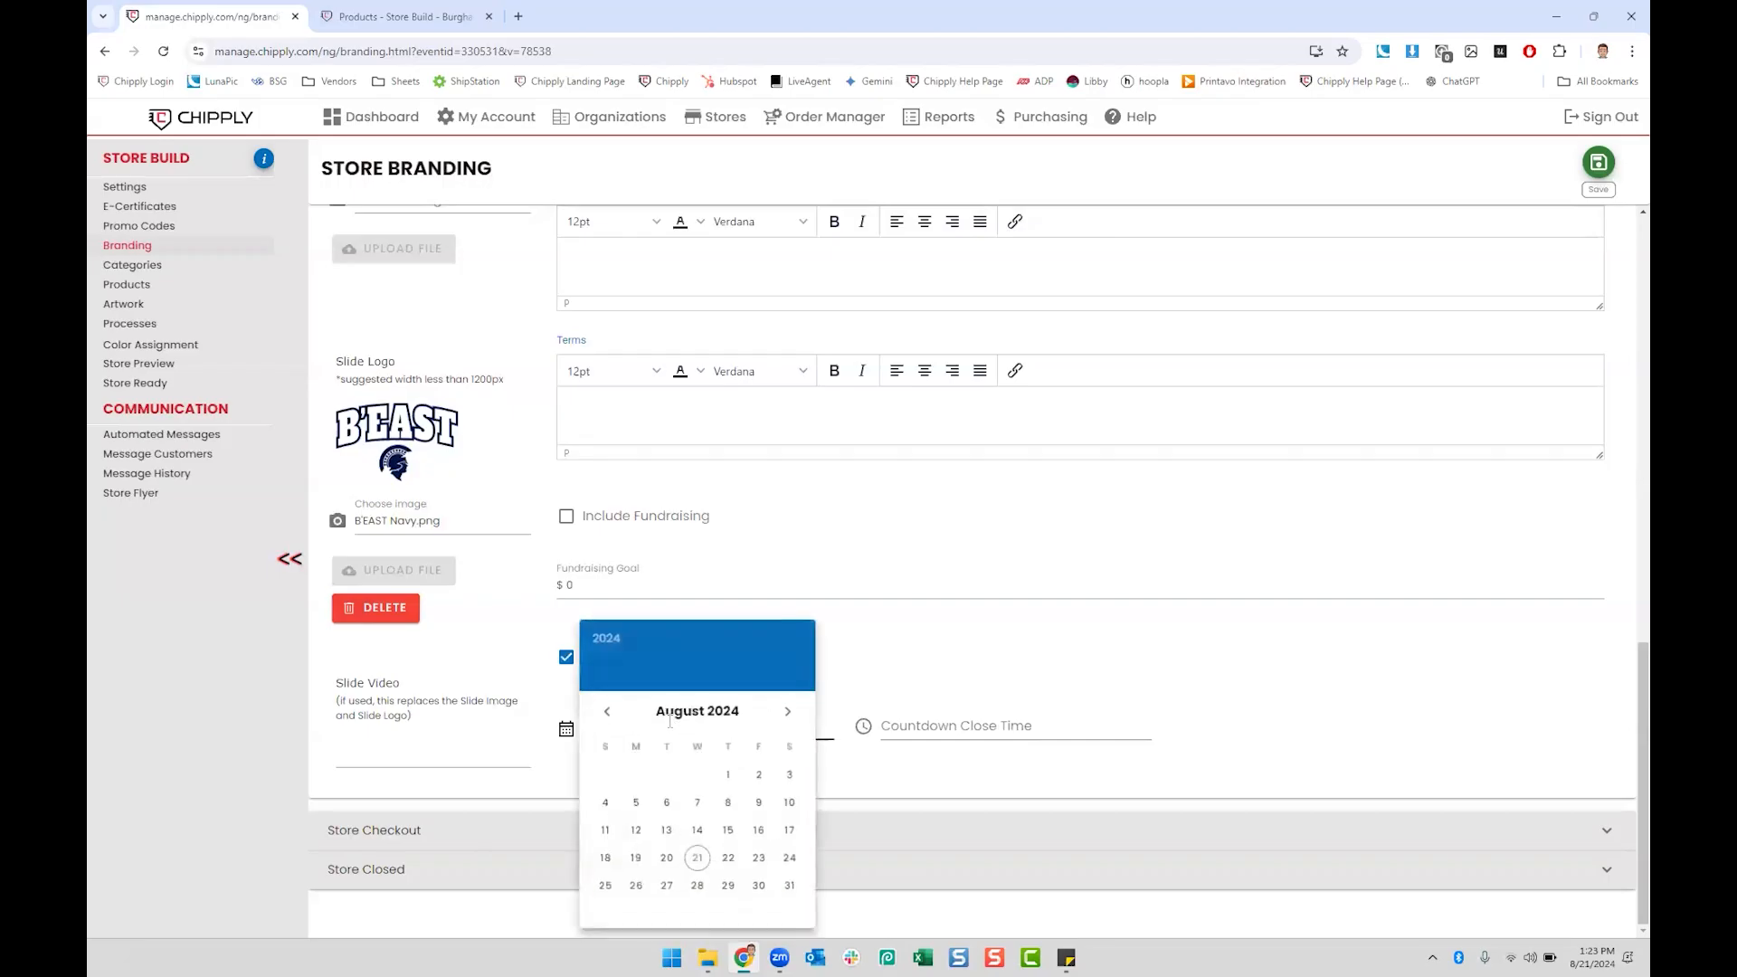
click(787, 711)
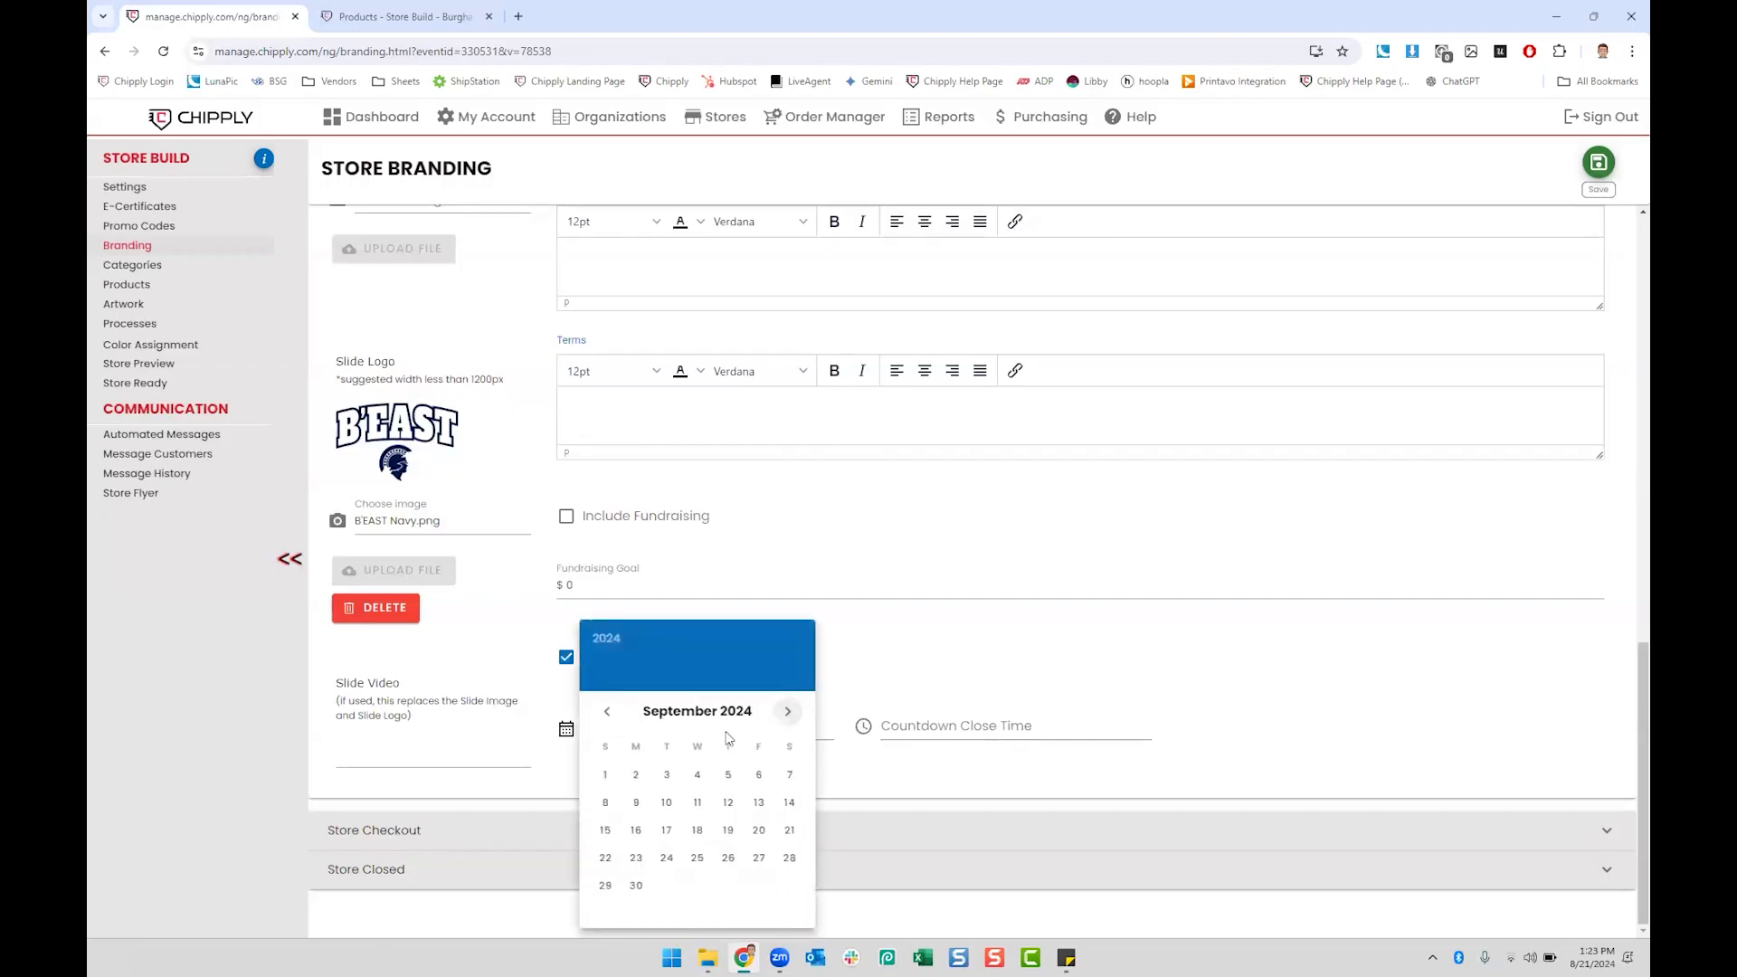
click(605, 804)
click(884, 731)
click(1109, 909)
click(978, 730)
drag(1007, 720, 996, 723)
click(1599, 161)
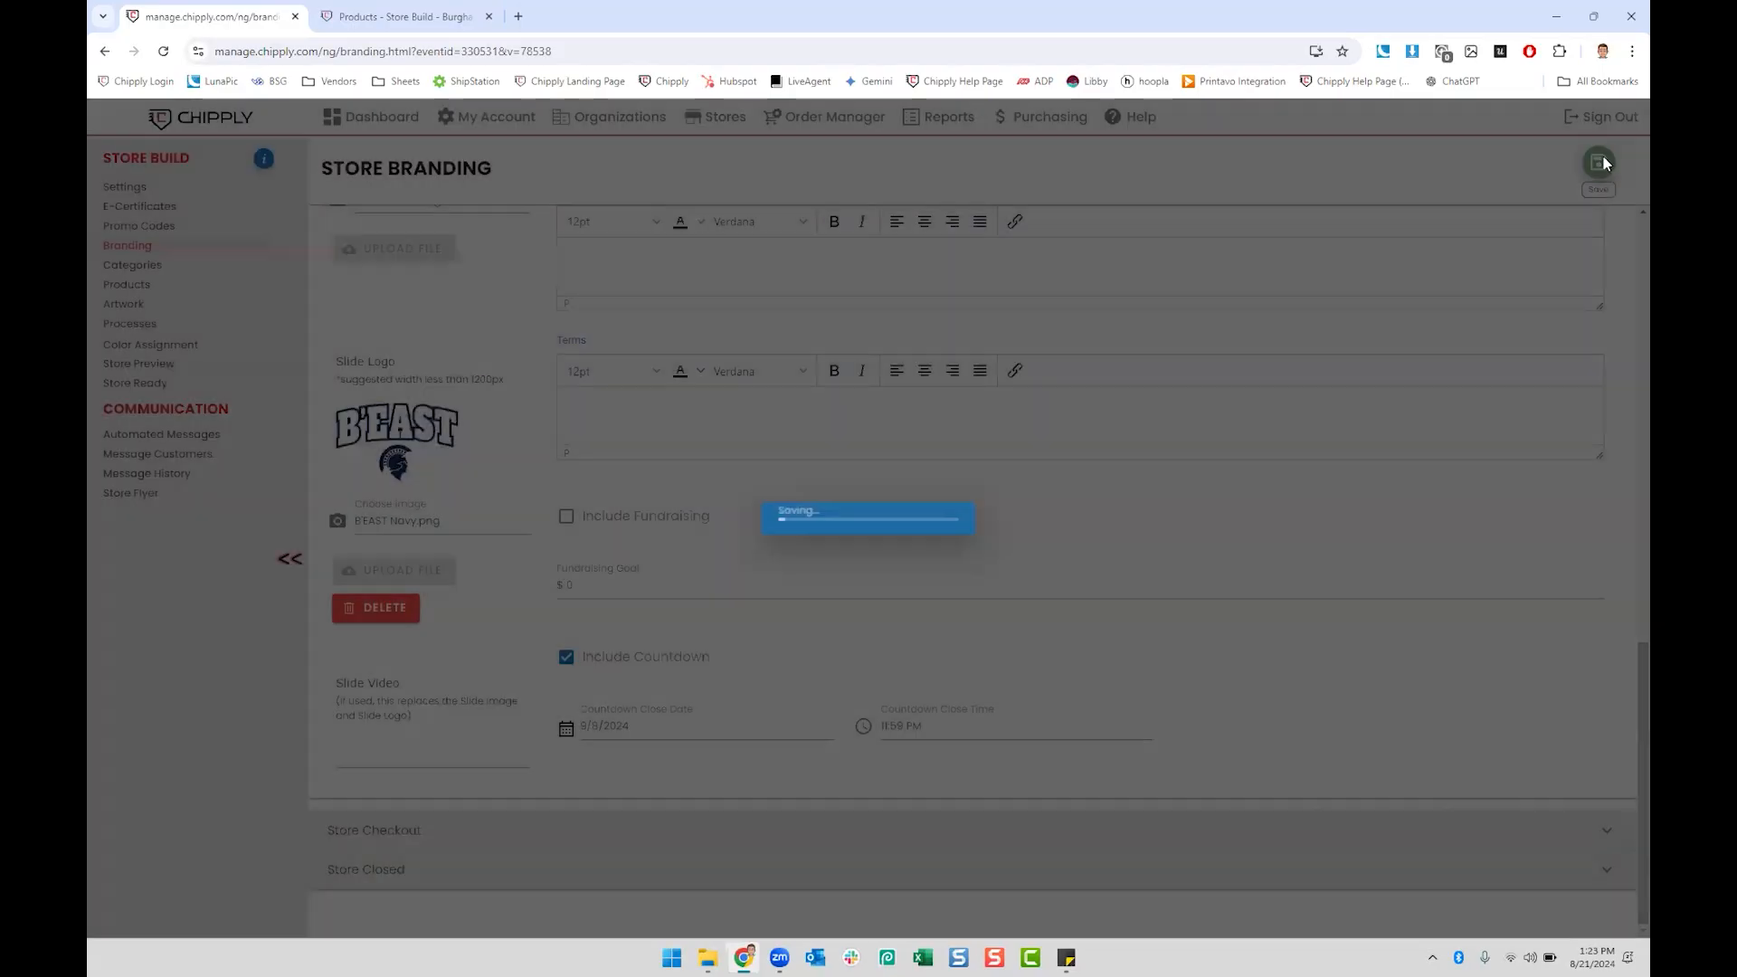
Step: Refresh the store preview to examine the countdown, and return to the Store Branding page
click(398, 16)
click(162, 53)
drag(752, 660, 1014, 740)
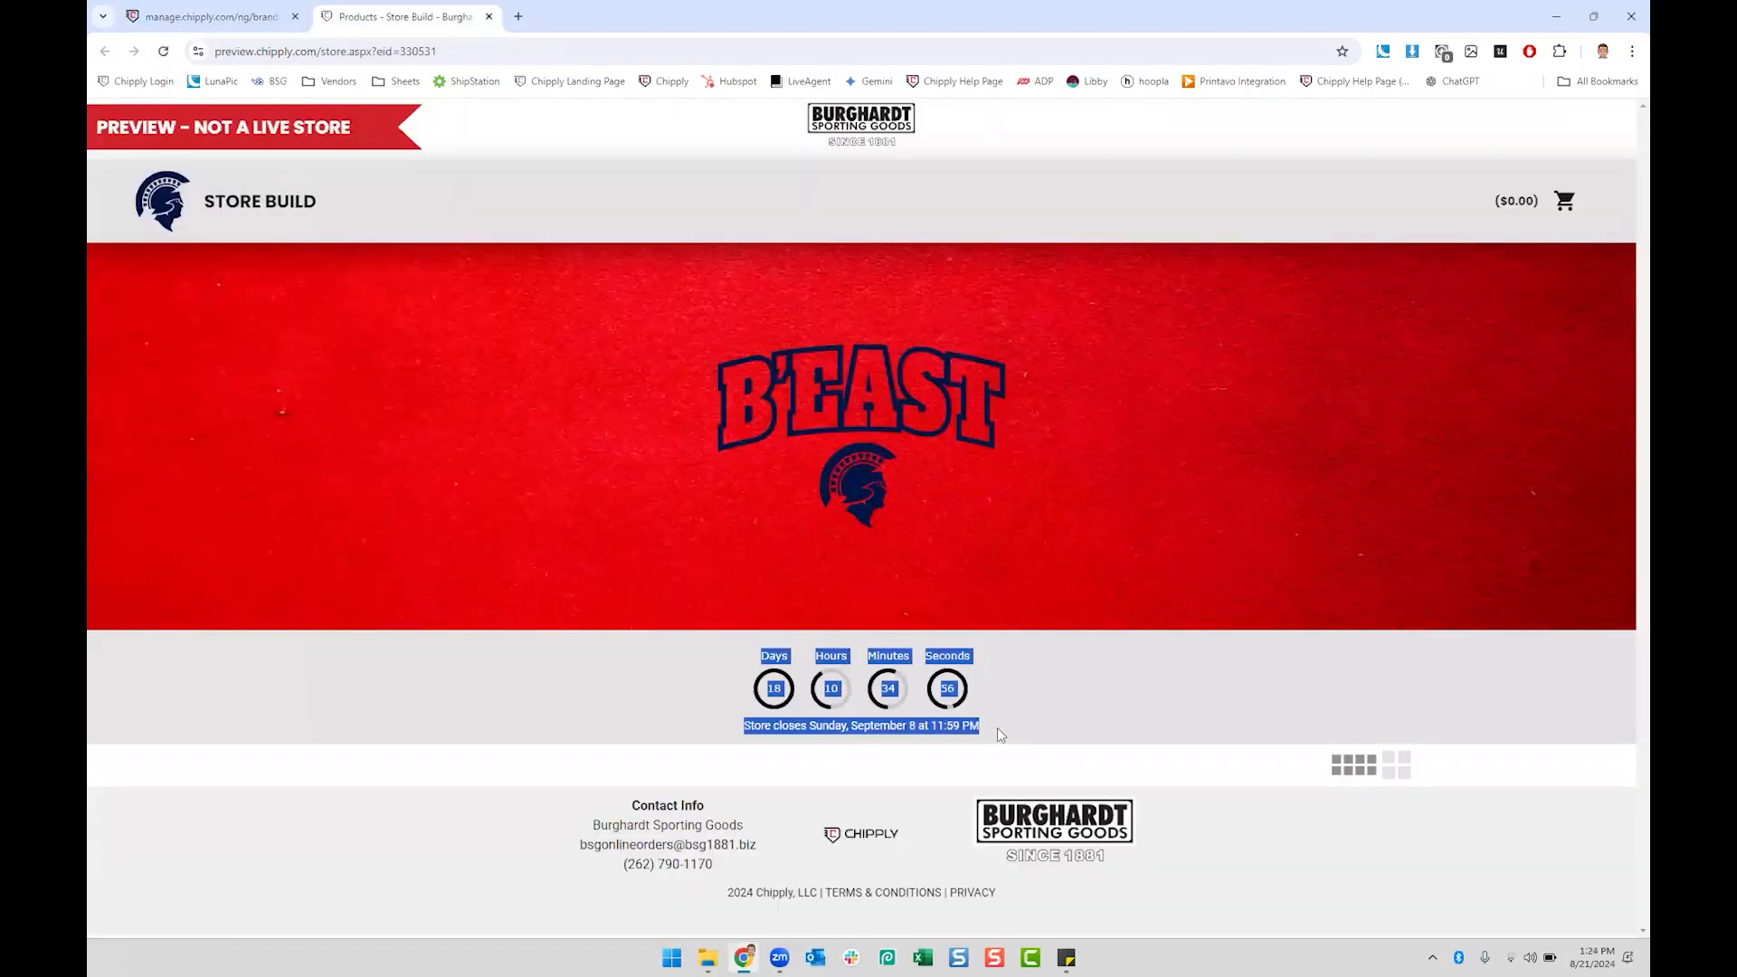
click(997, 727)
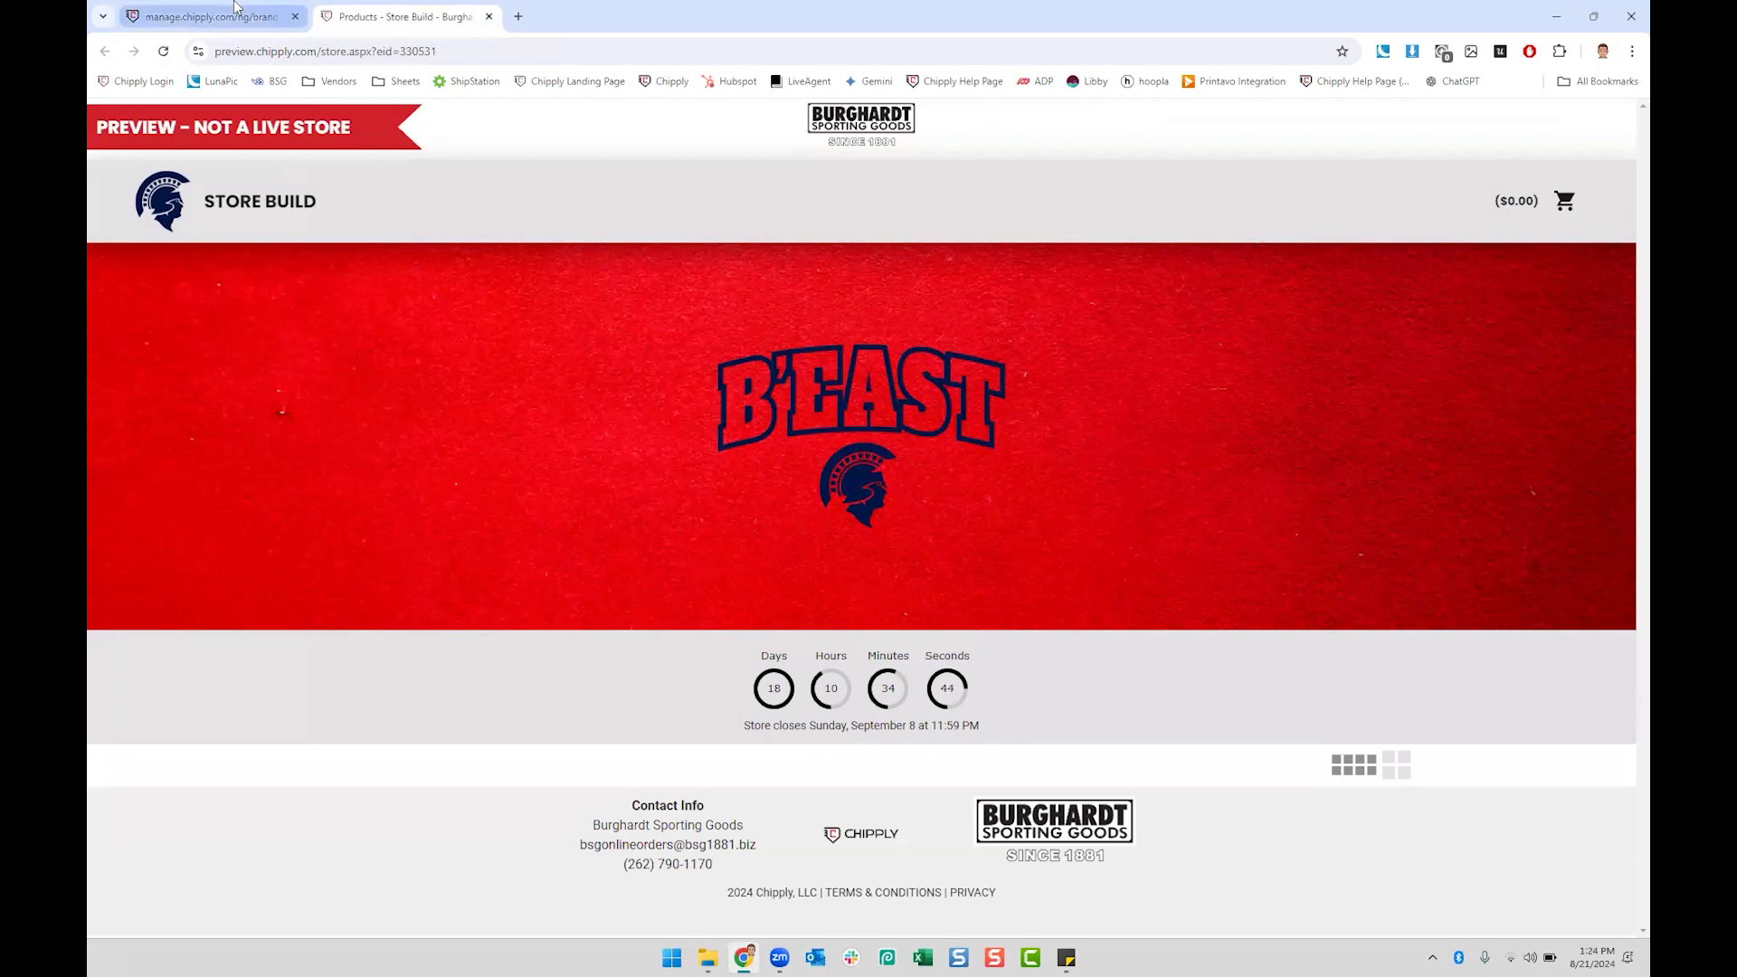
click(208, 16)
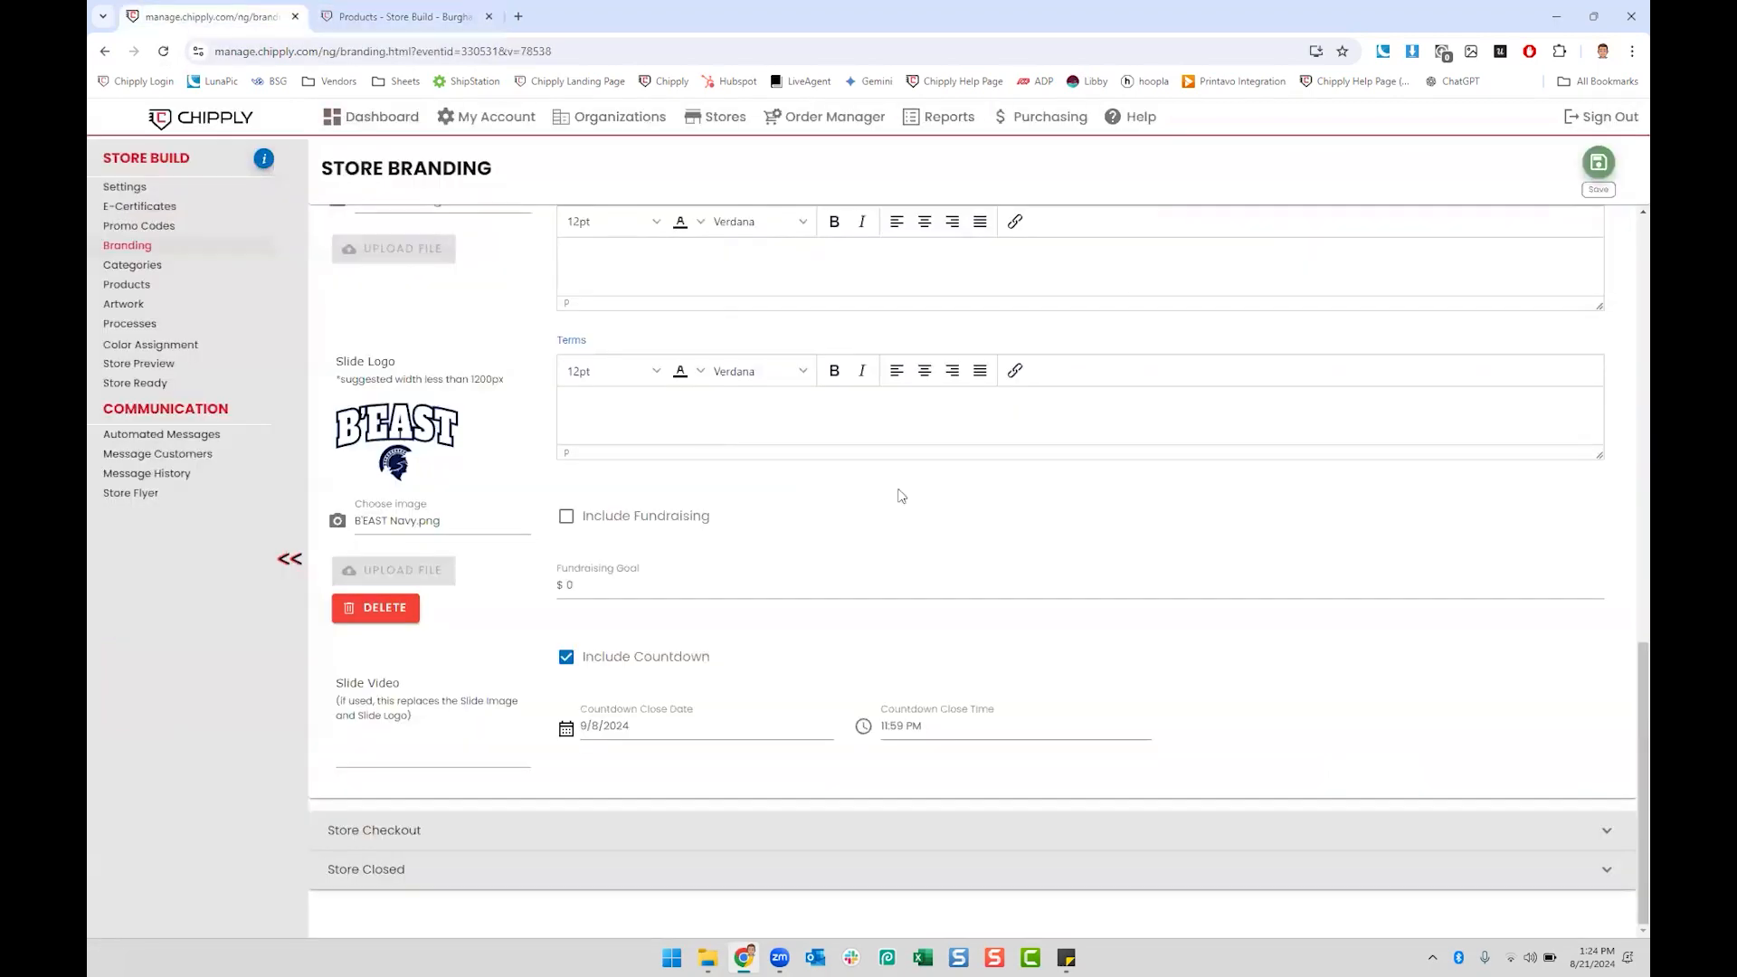
Step: Open the Additional Information Fields of the Store Checkout section for editing
click(769, 827)
scroll(763, 608, down, 3)
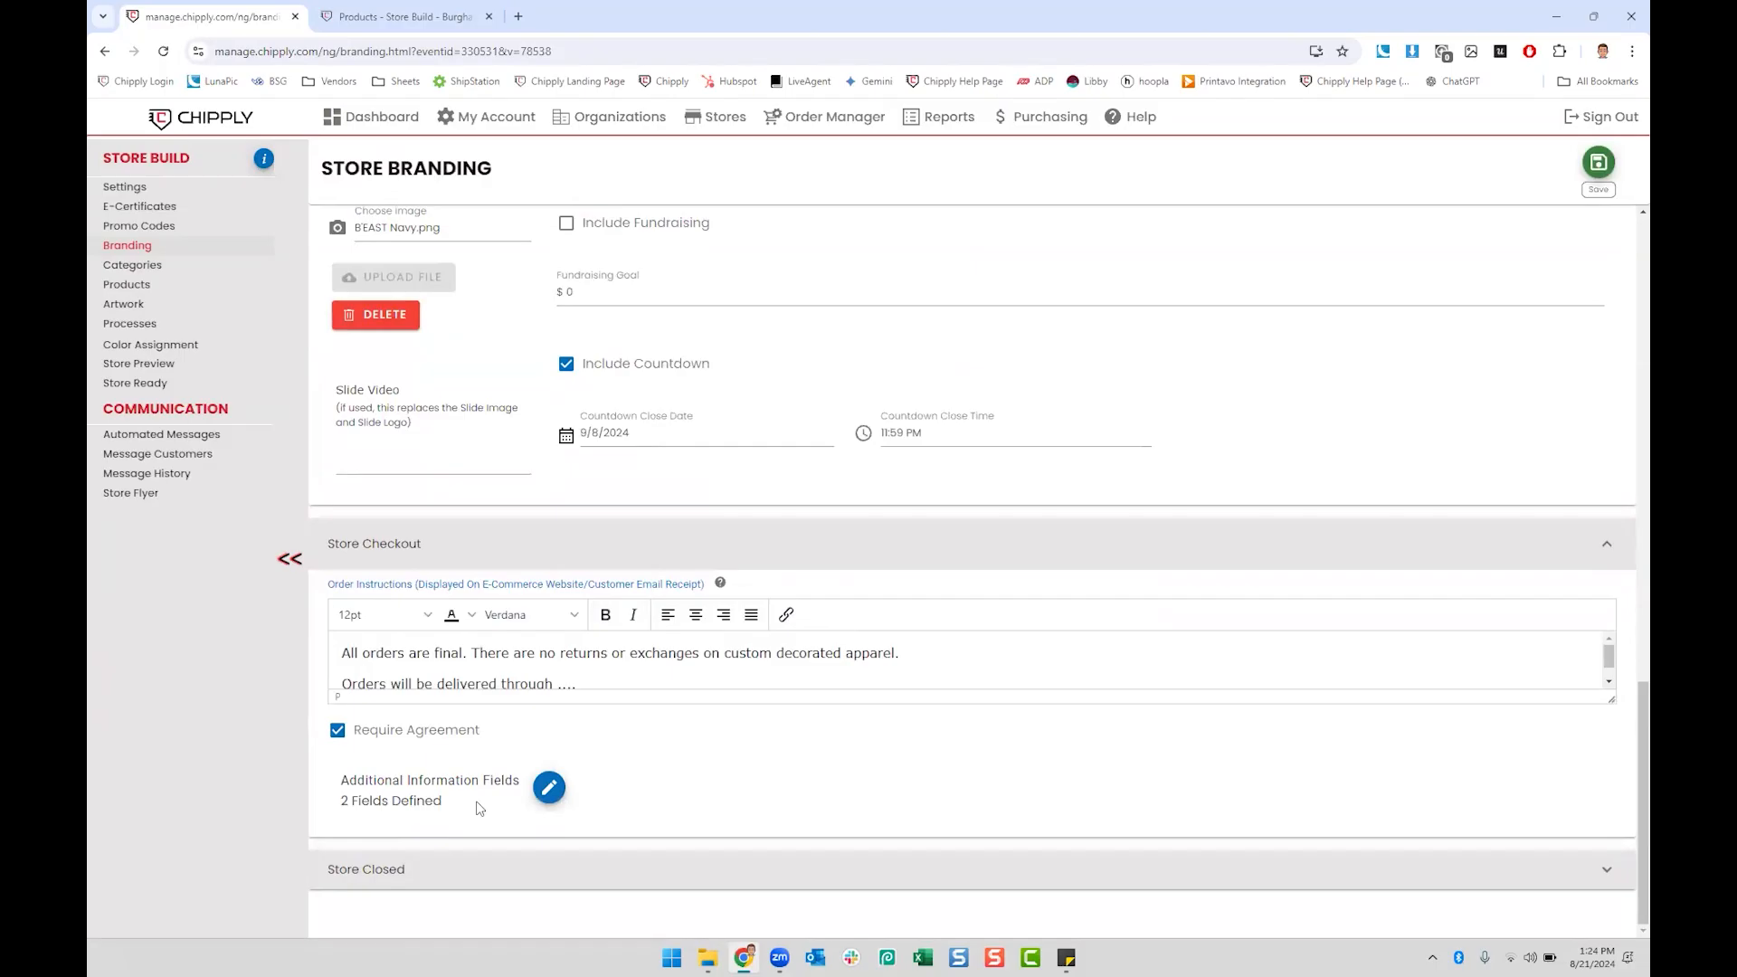
click(549, 790)
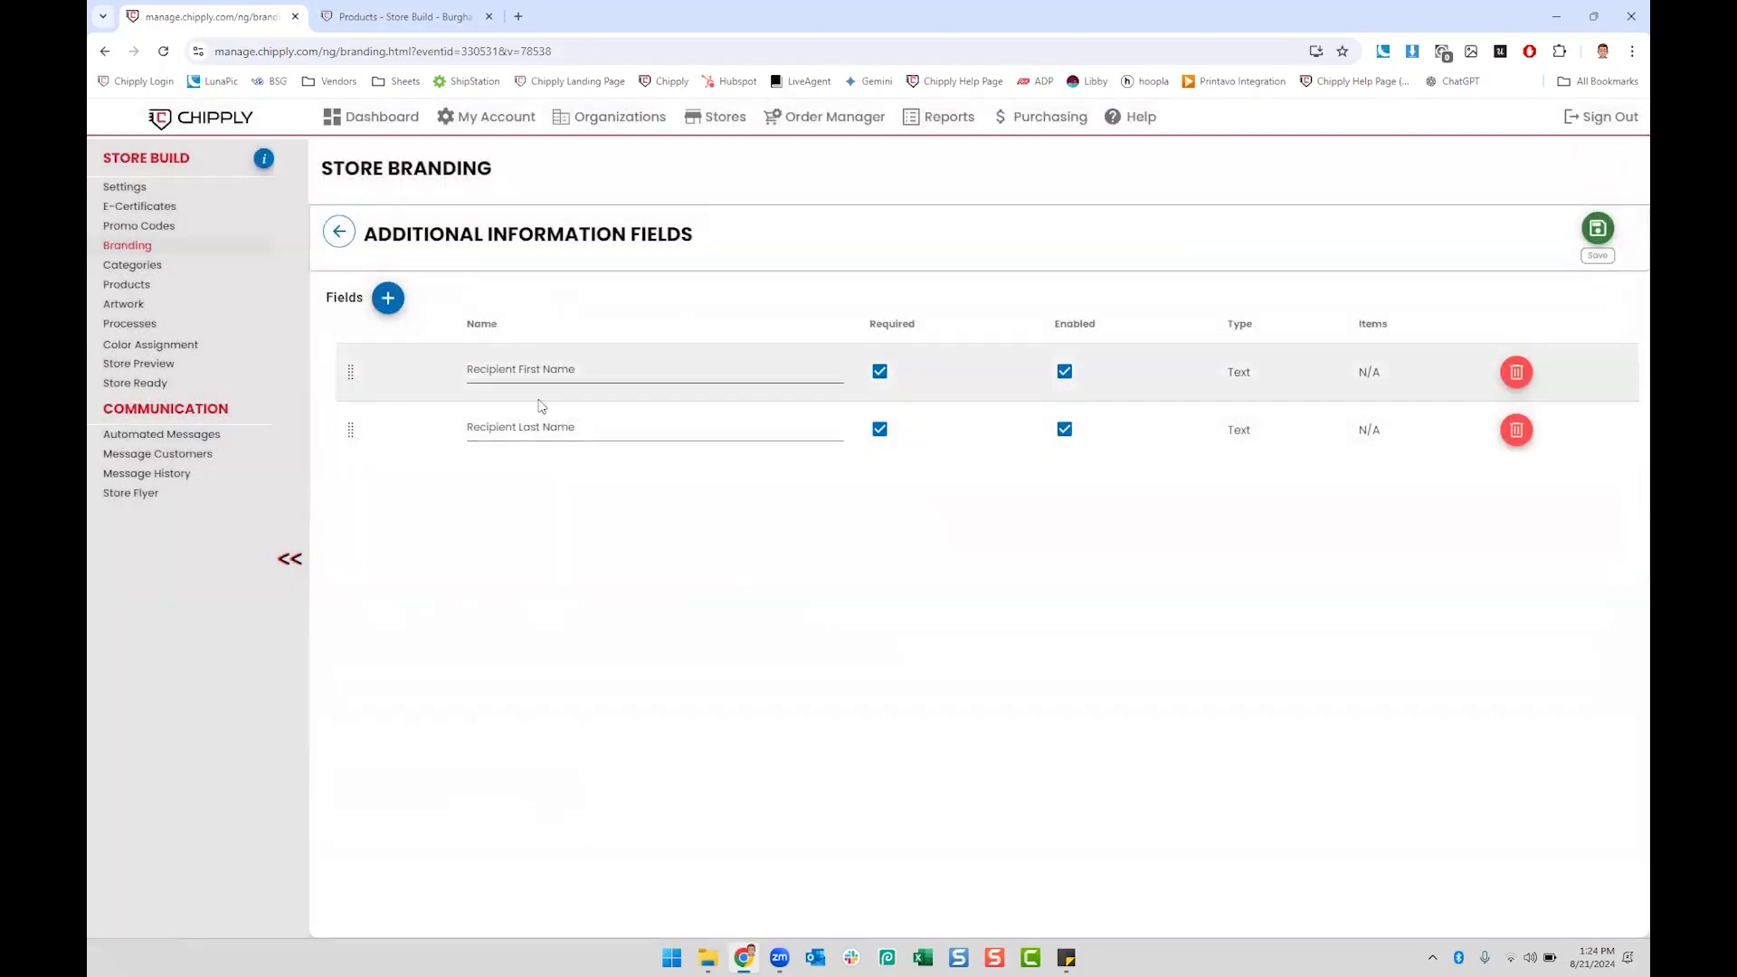
Step: Try replacing "Recipient" with "Player" in the Recipient First Name field's label, and undo the change
double_click(487, 370)
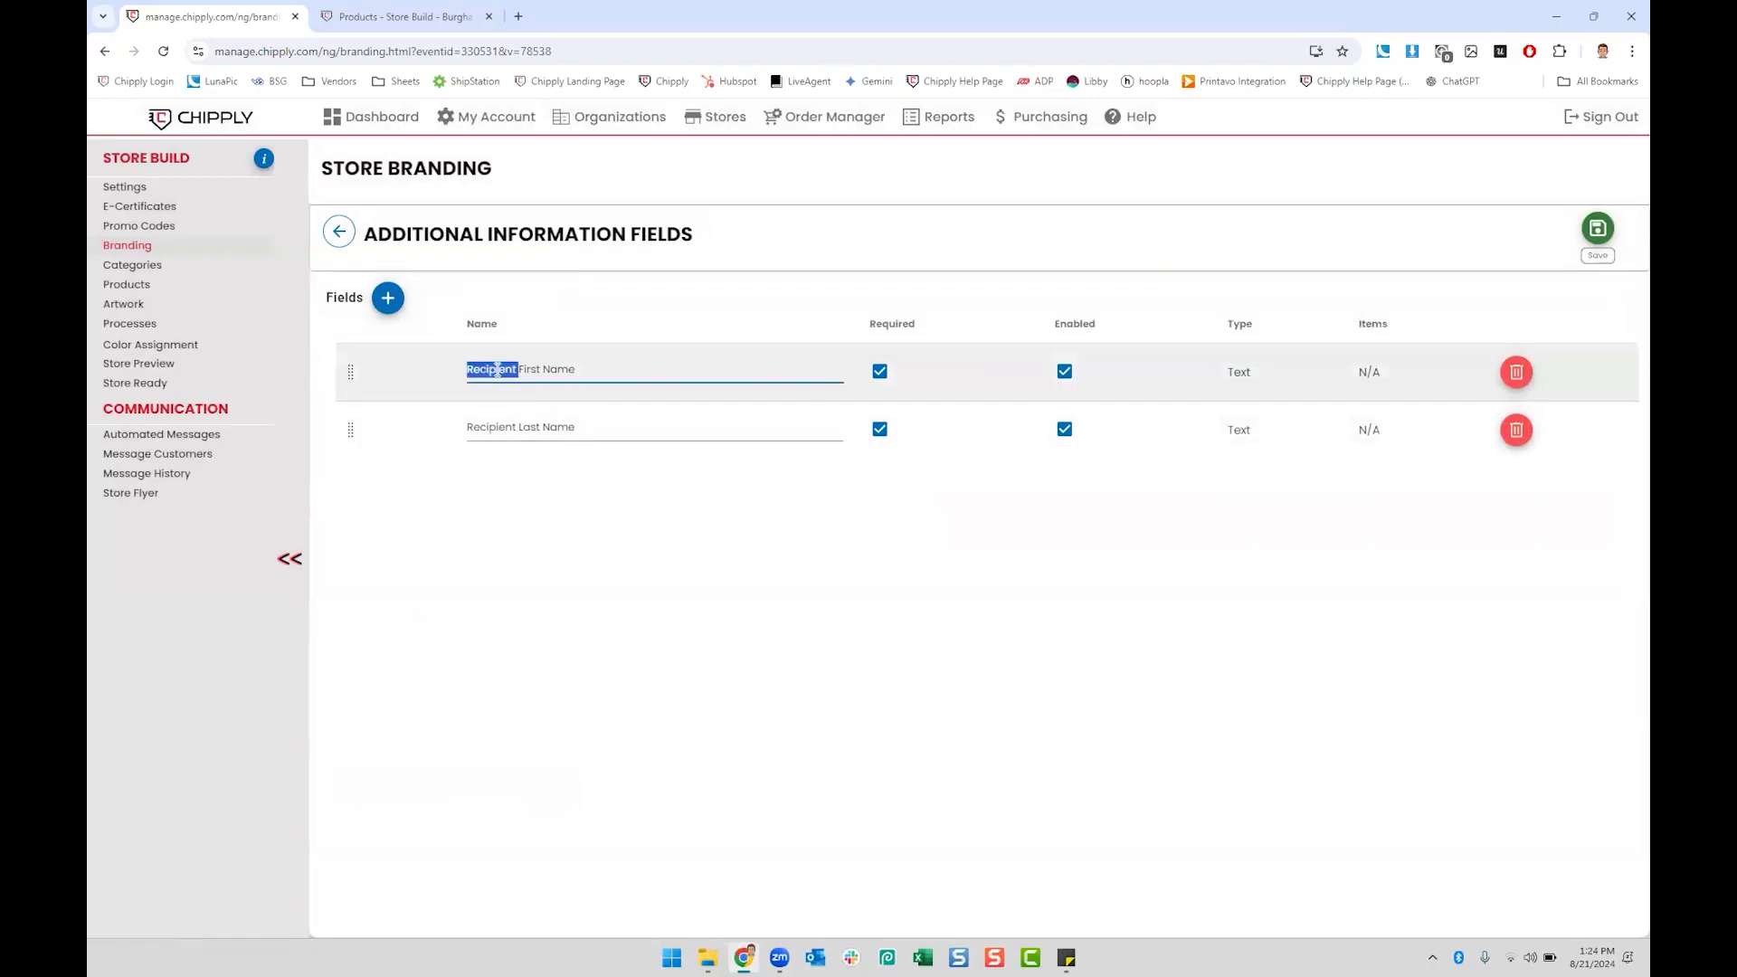
text(Player)
key(ctrl+z)
click(757, 518)
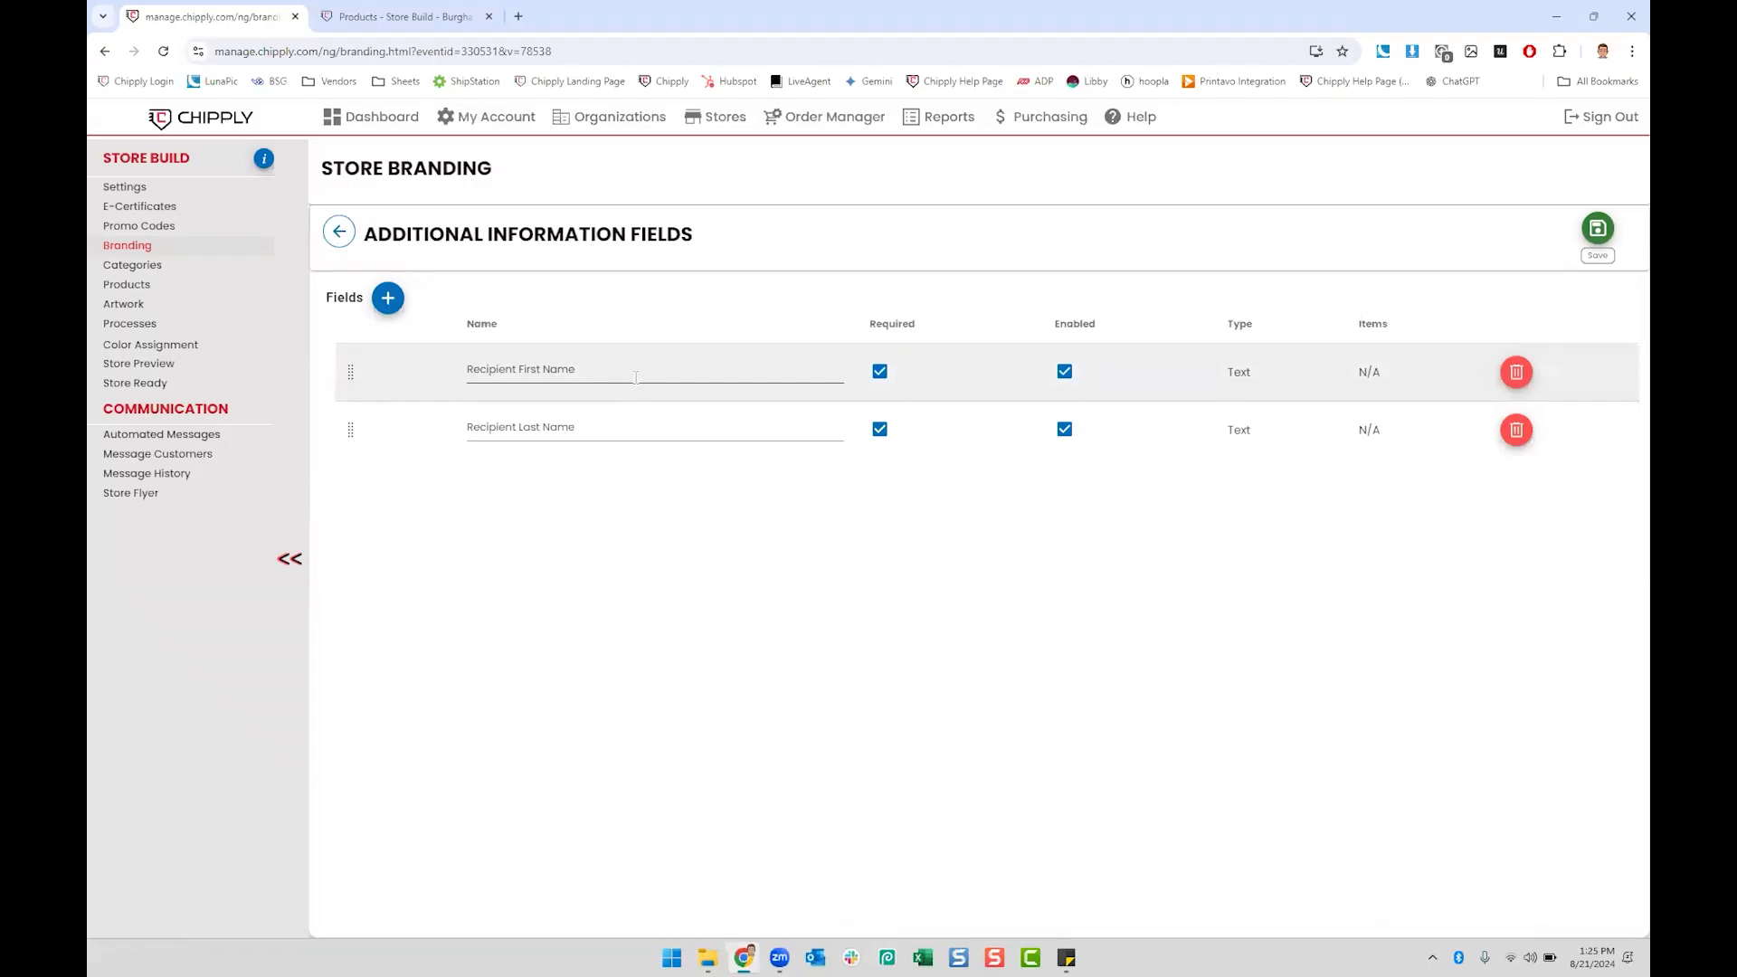
Step: Add an additional information field of type List named "Grade Level"
click(388, 300)
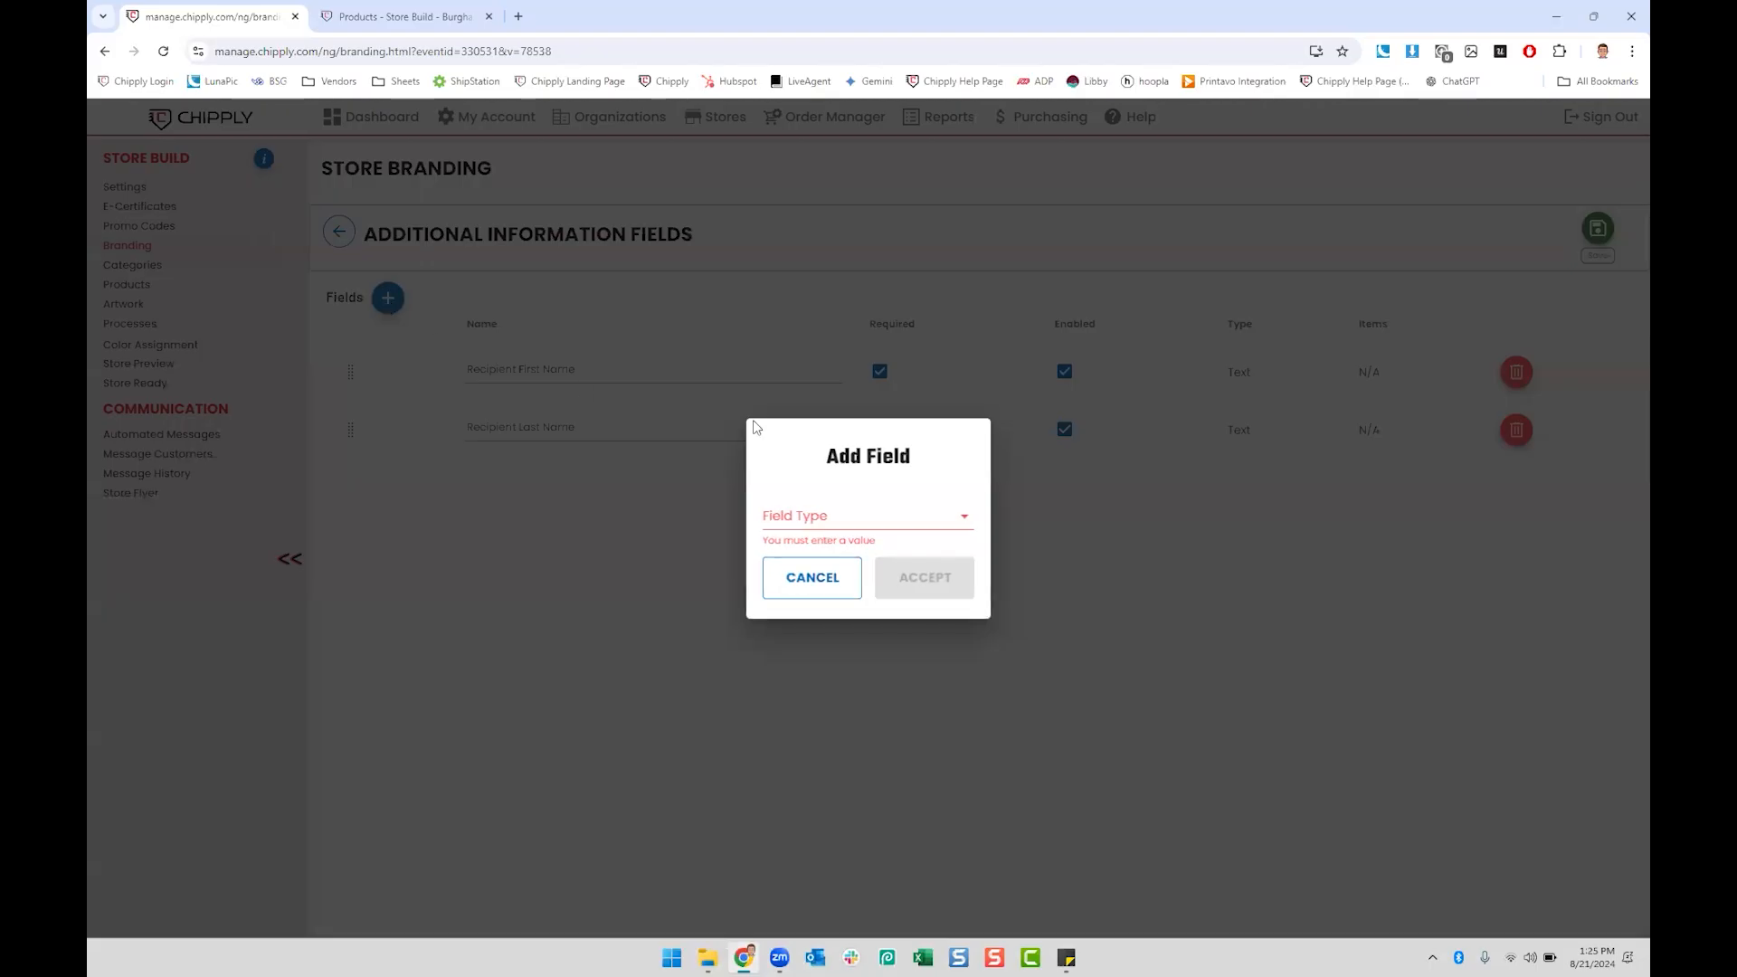
click(946, 518)
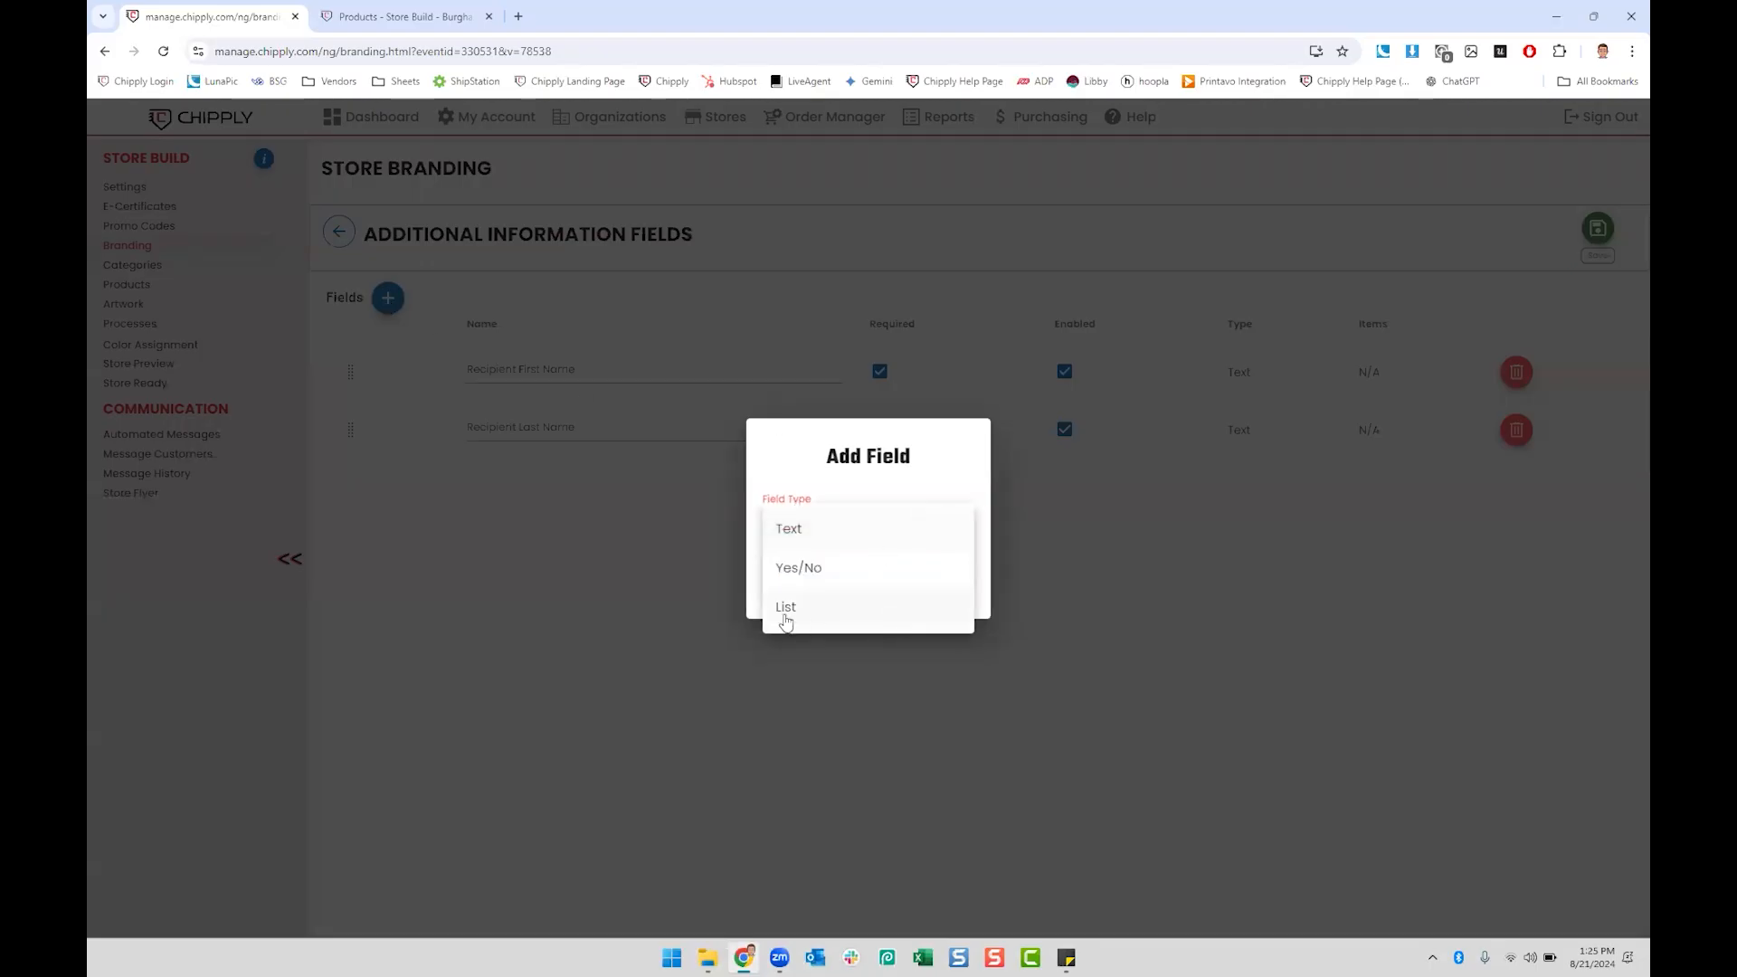
click(808, 608)
click(913, 586)
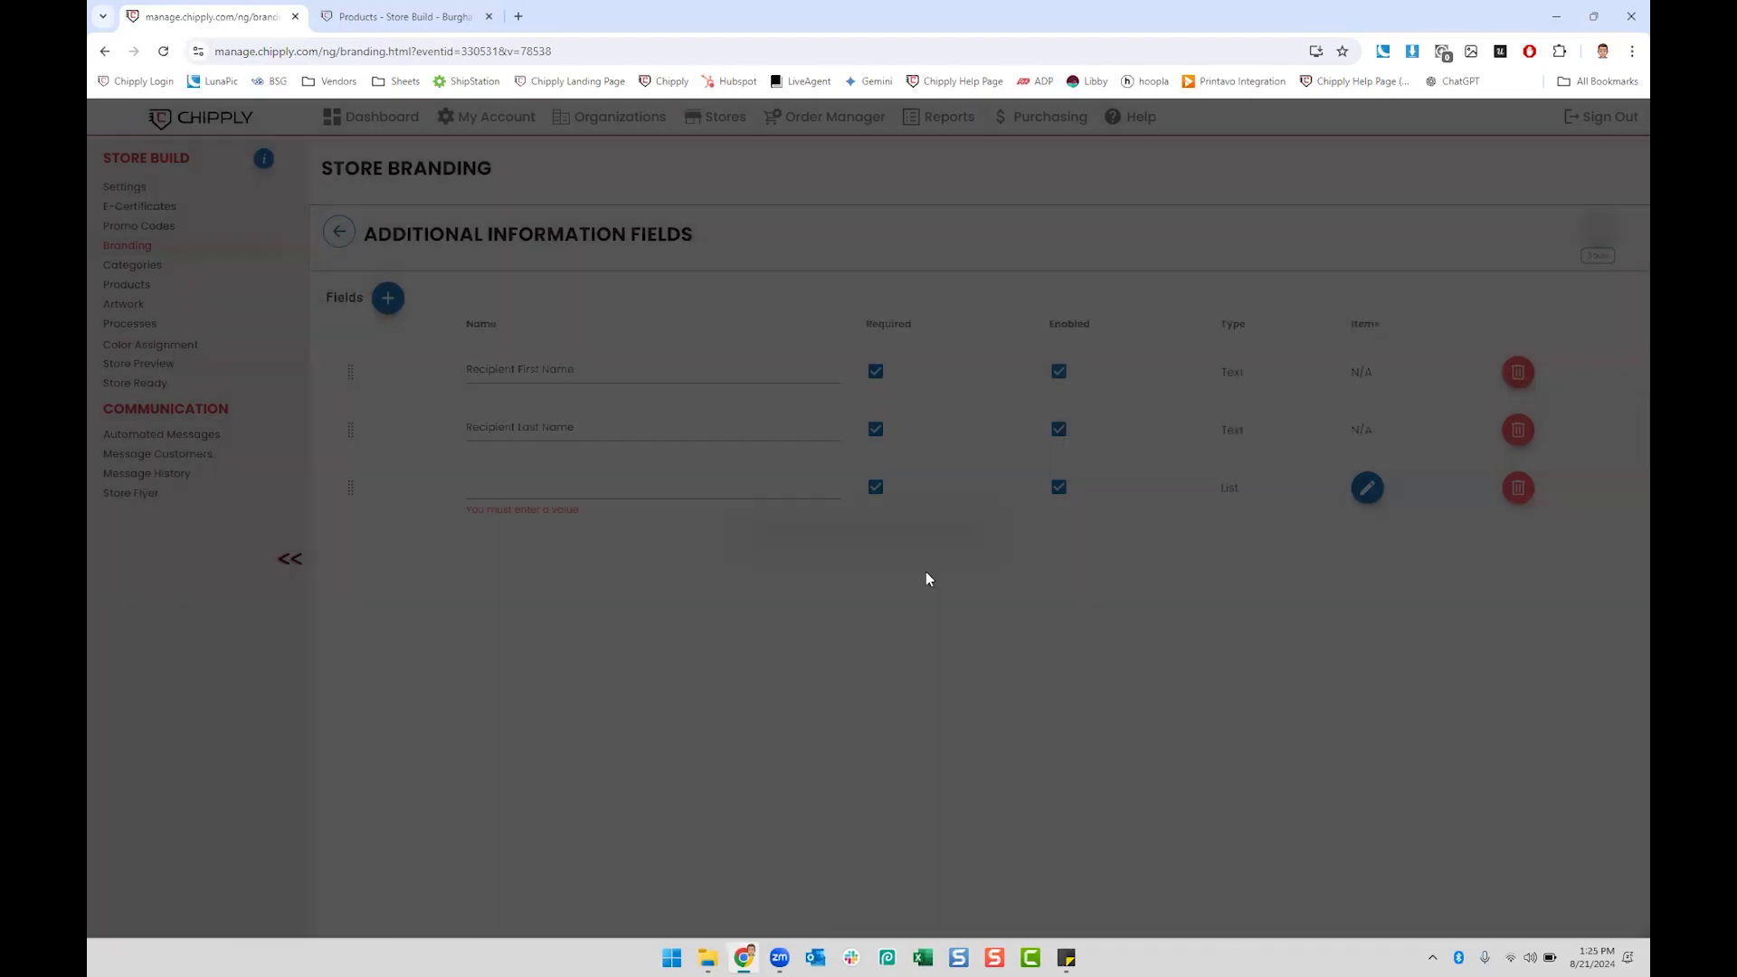
click(627, 485)
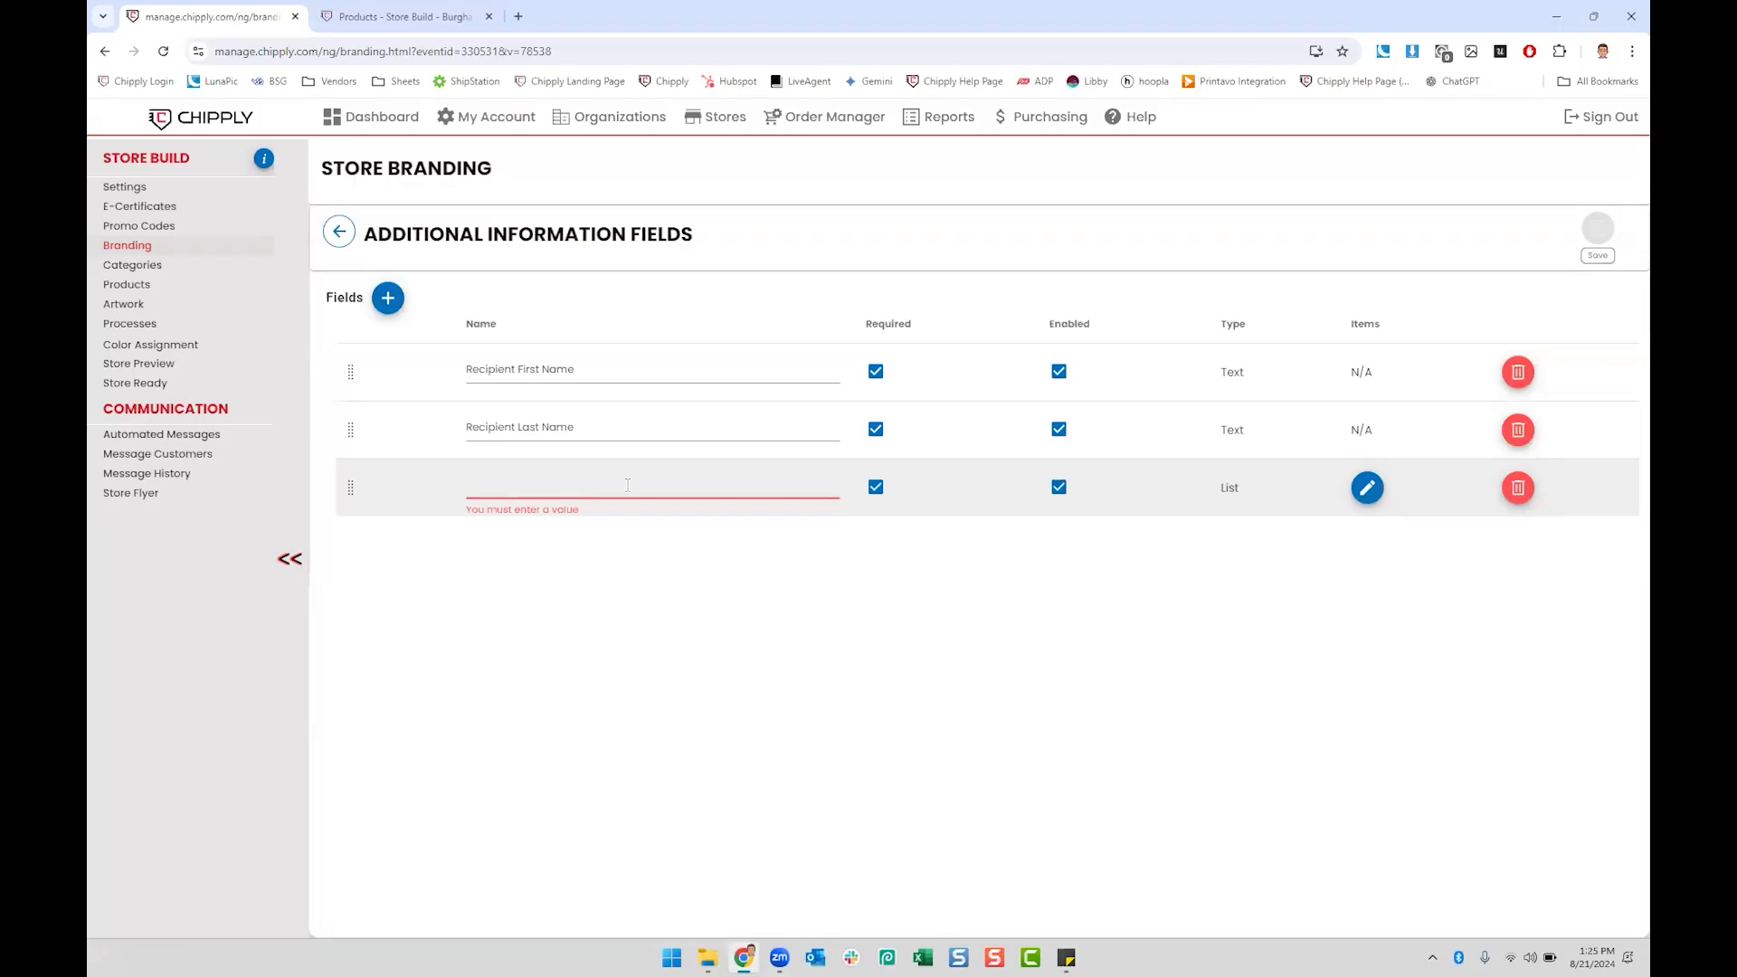
text(Grade Level)
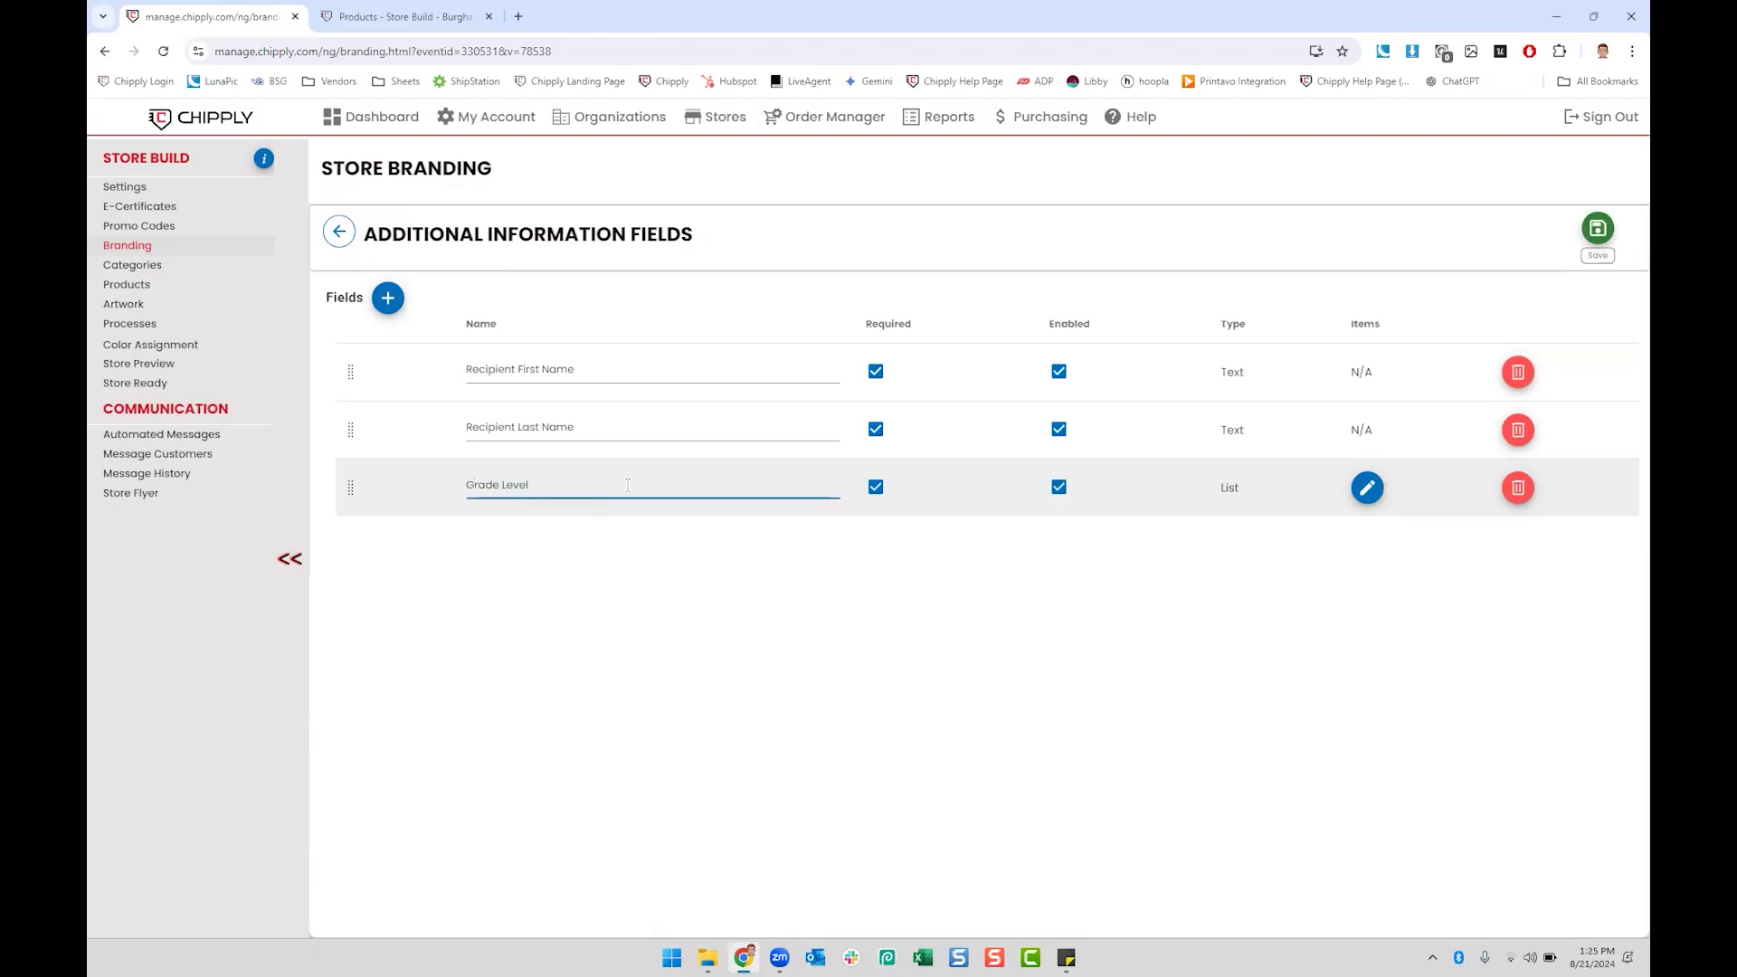
Step: Add the items 1st, 2nd, 3rd and 4th to the Grade Level list and accept them
click(1366, 487)
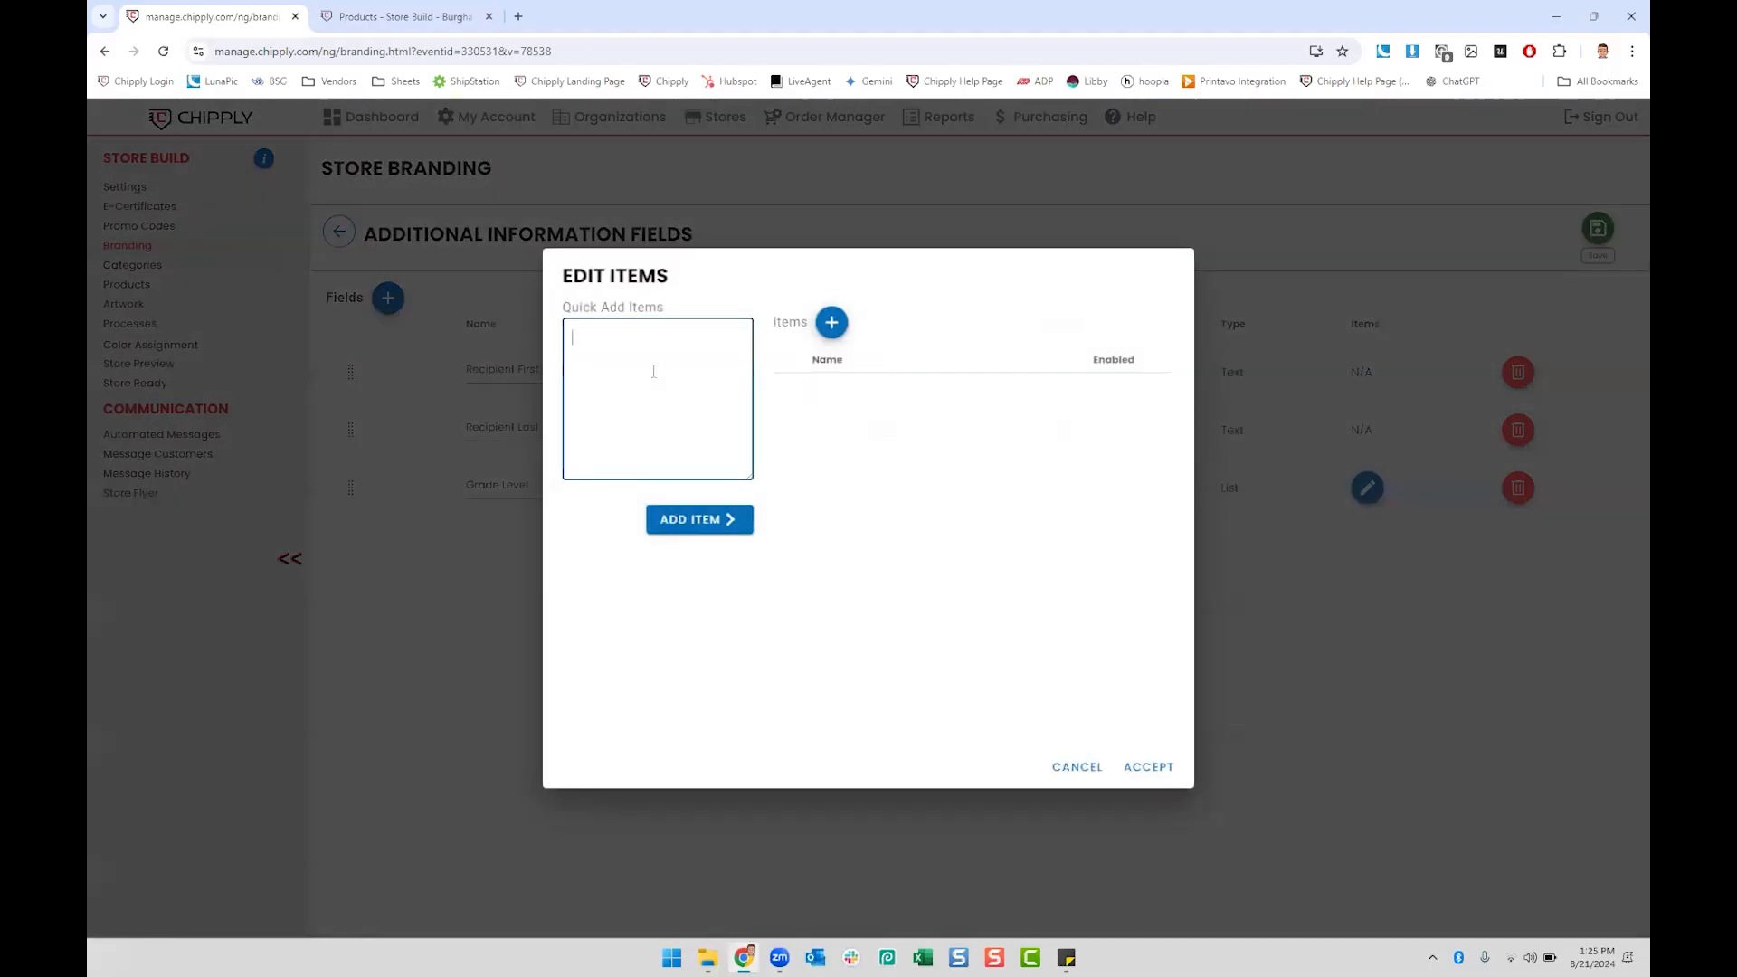
text(1st)
key(Return)
text(2nd)
key(Return)
text(3rd 5th)
key(BackSpace)
key(BackSpace)
key(BackSpace)
text(4th)
click(721, 520)
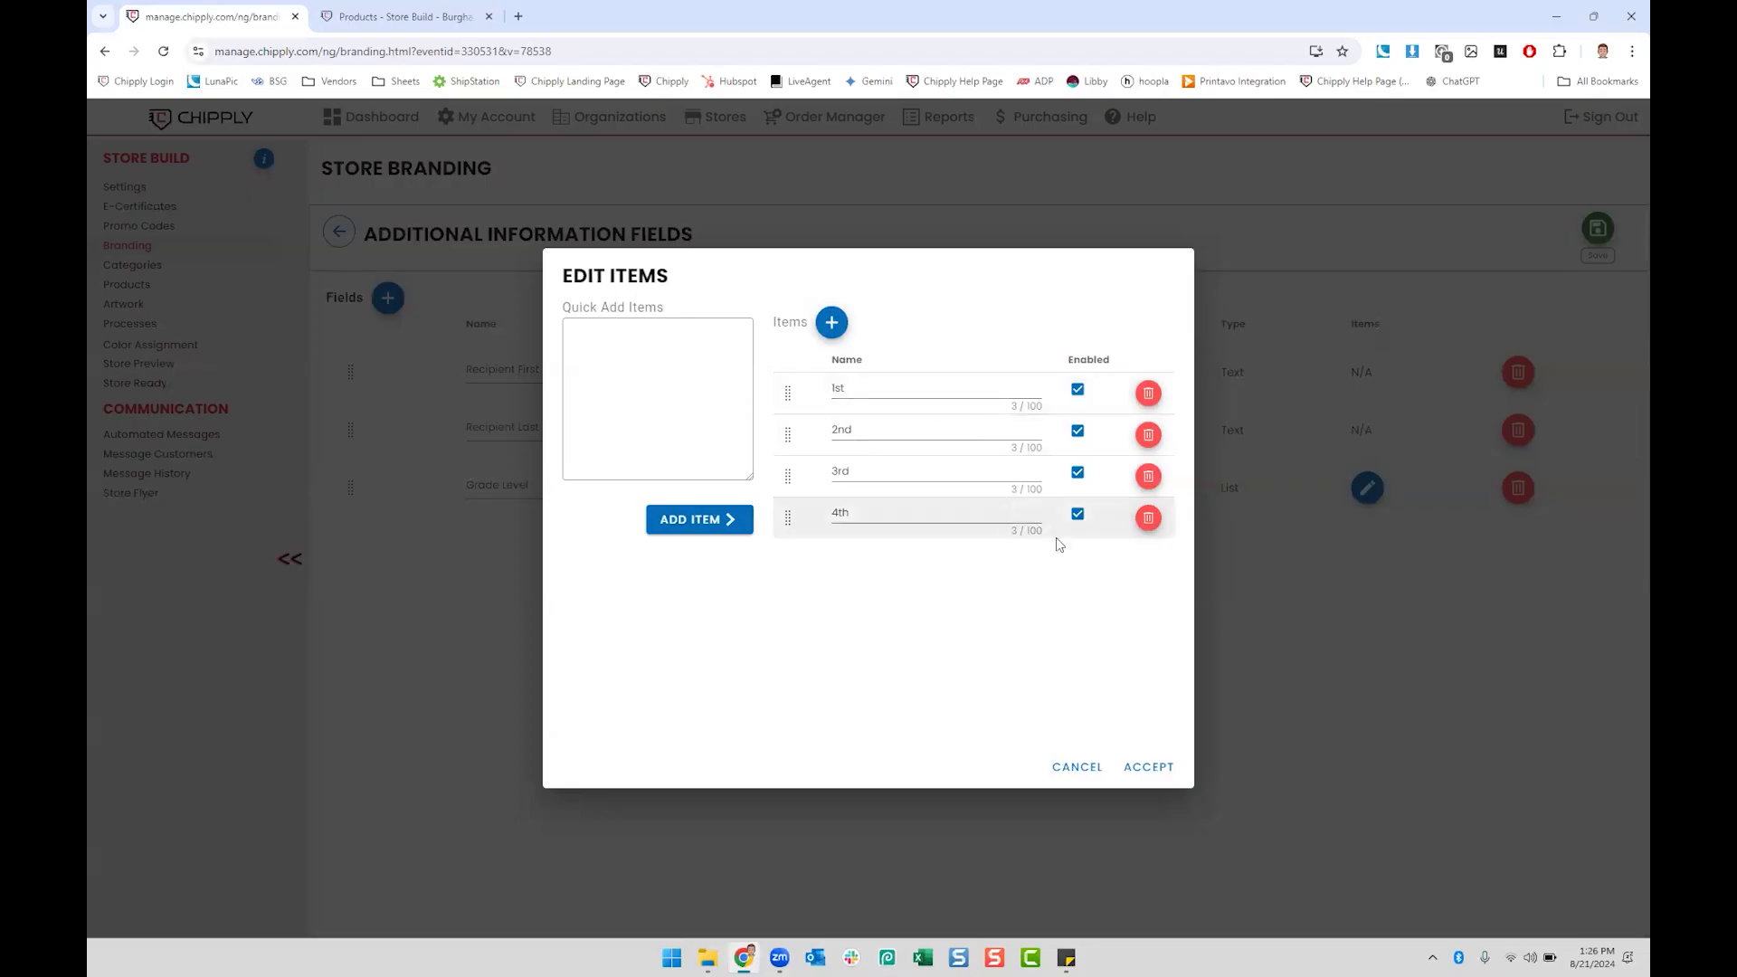
click(1172, 769)
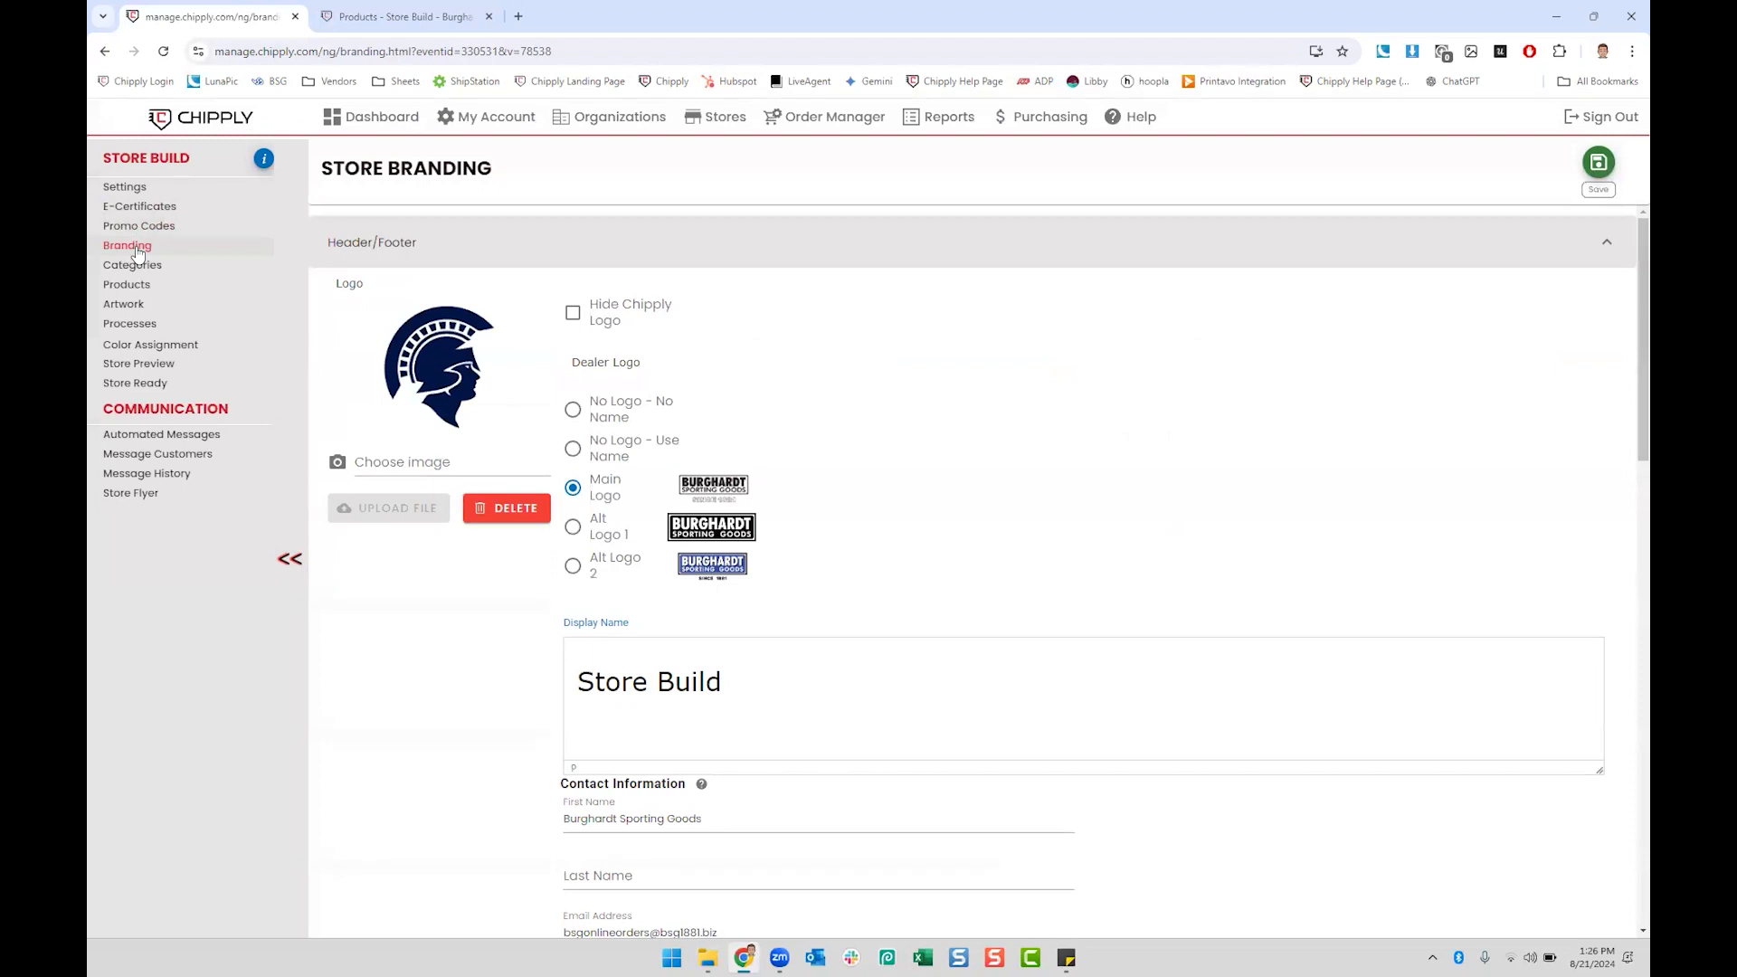
Step: Add a new Artwork / Logo item to the store's artwork and name it "Spartan head"
click(128, 312)
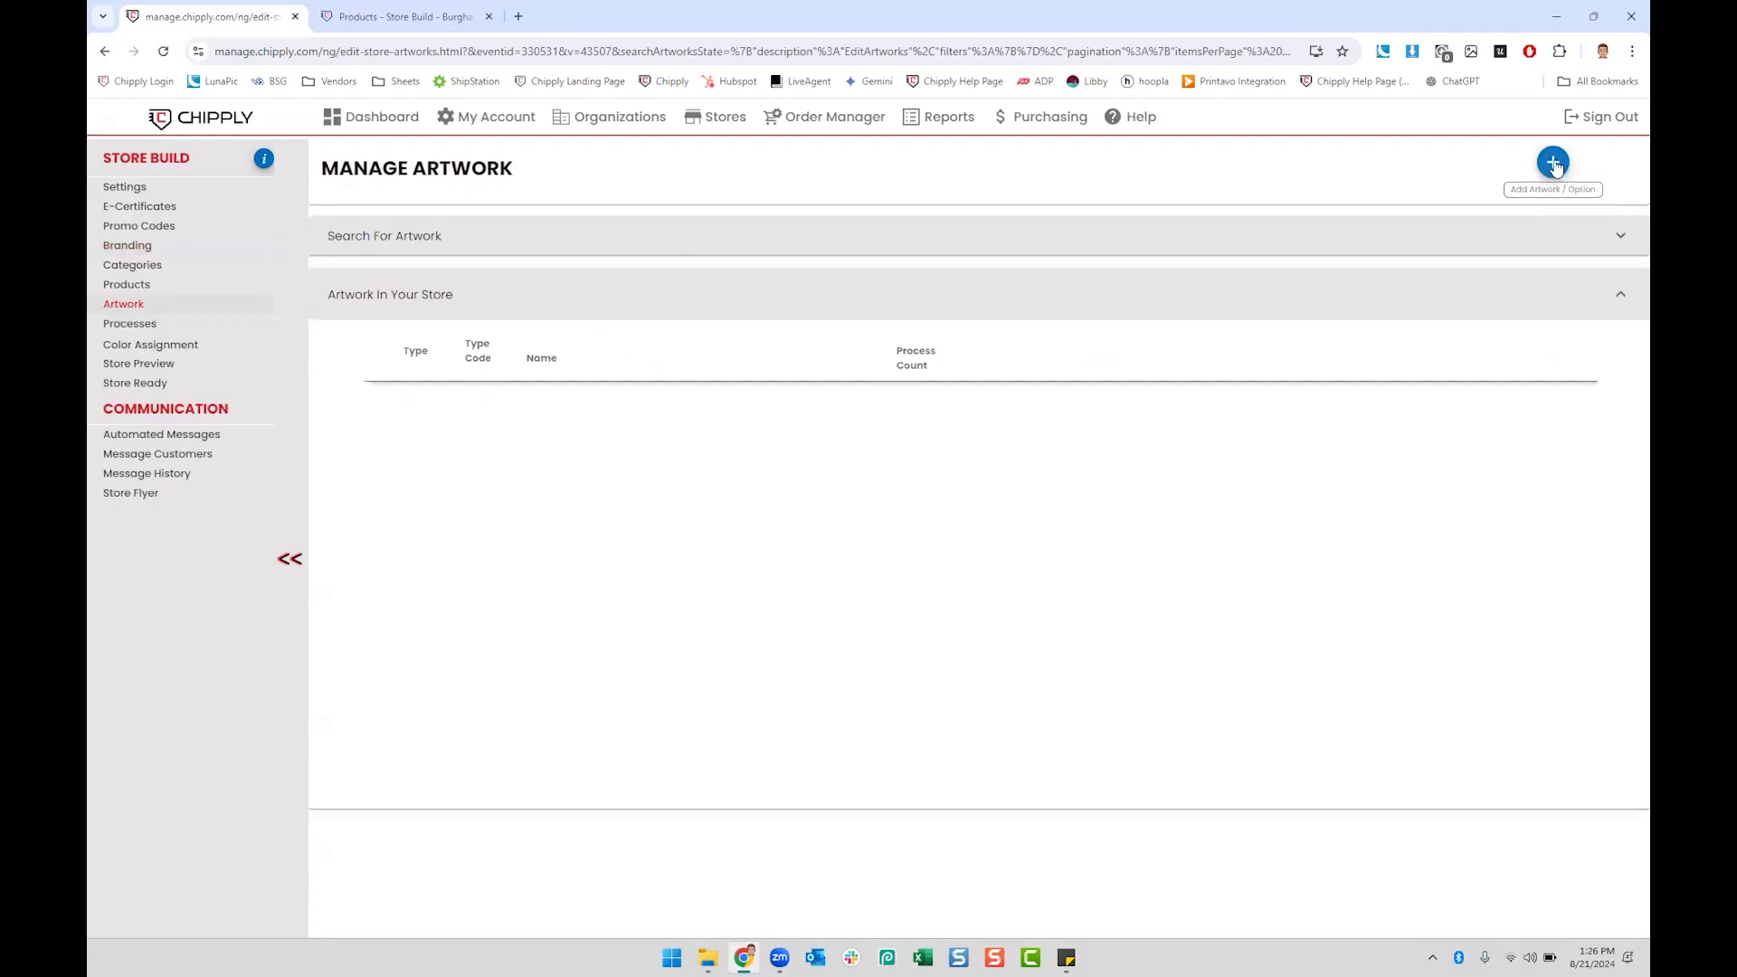
click(1555, 163)
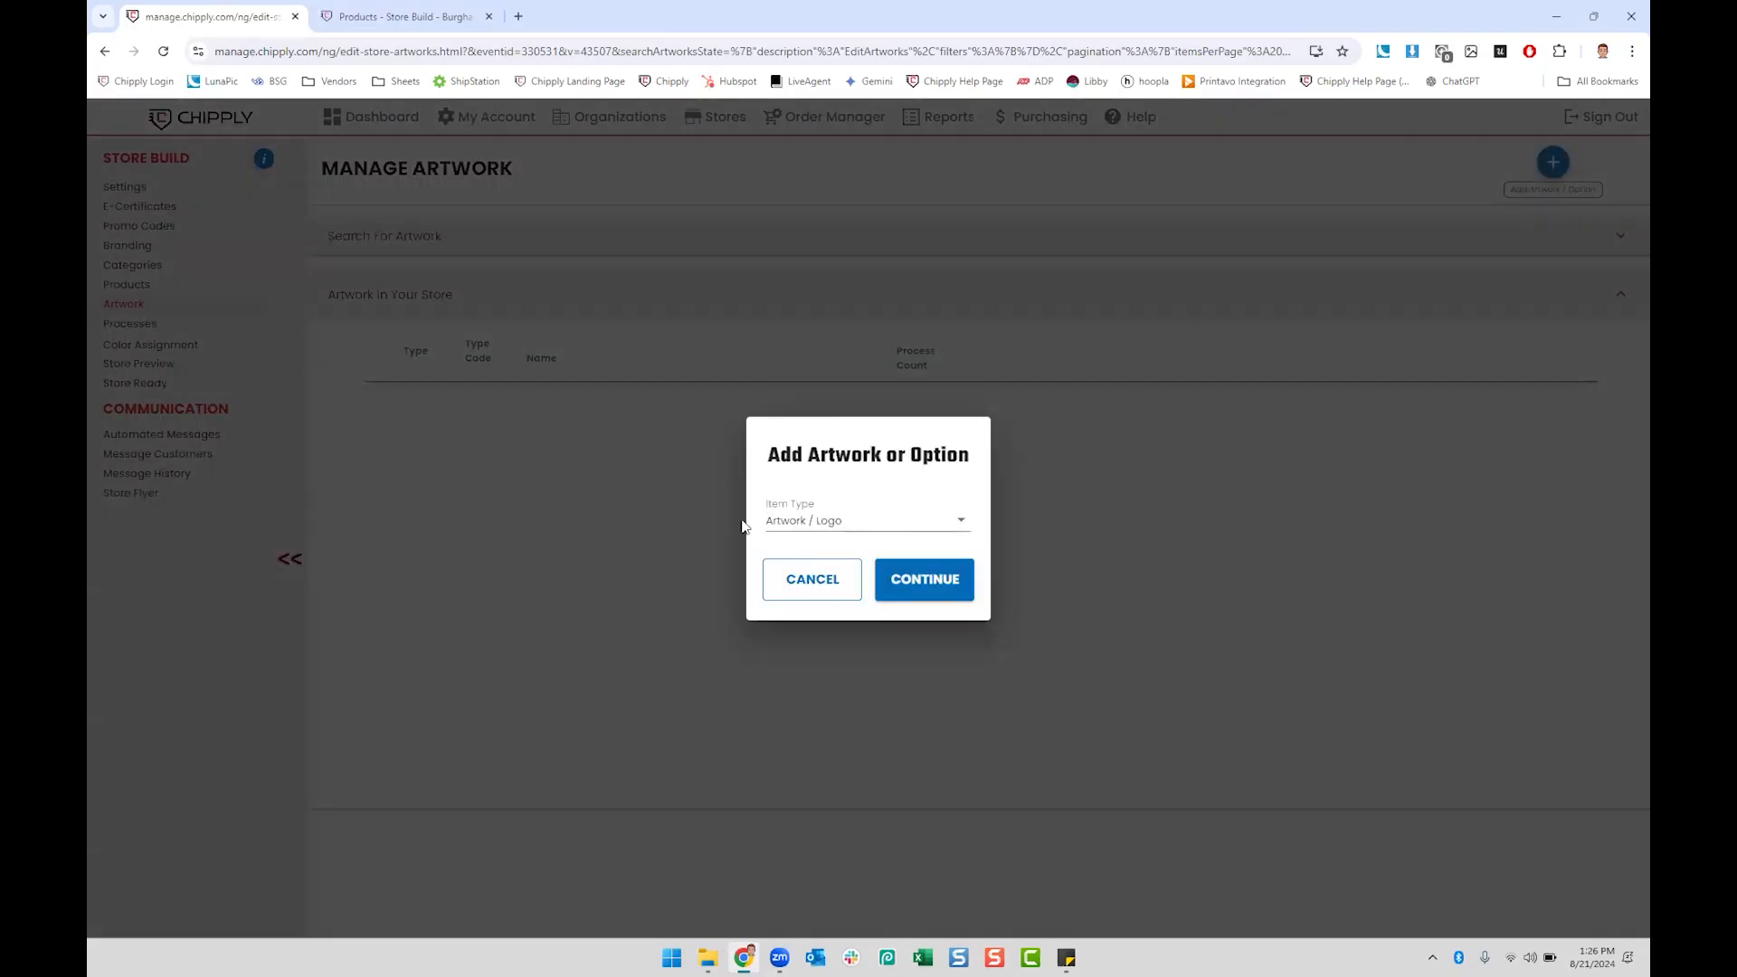
click(933, 580)
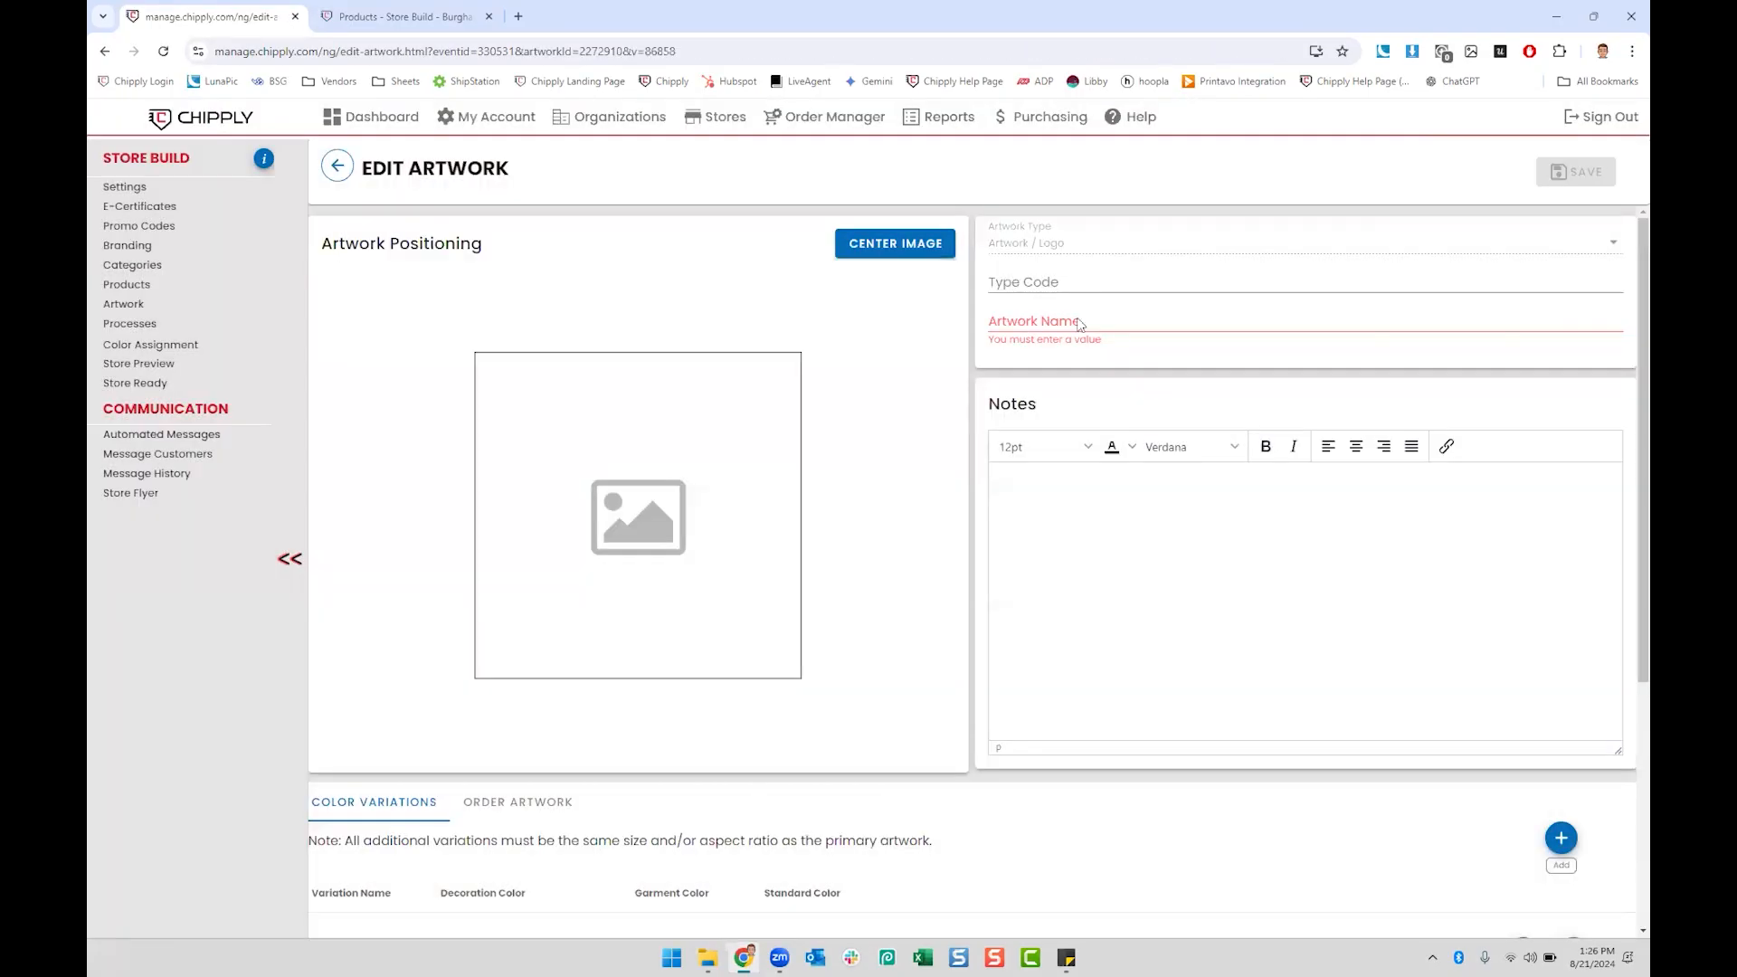
click(1080, 319)
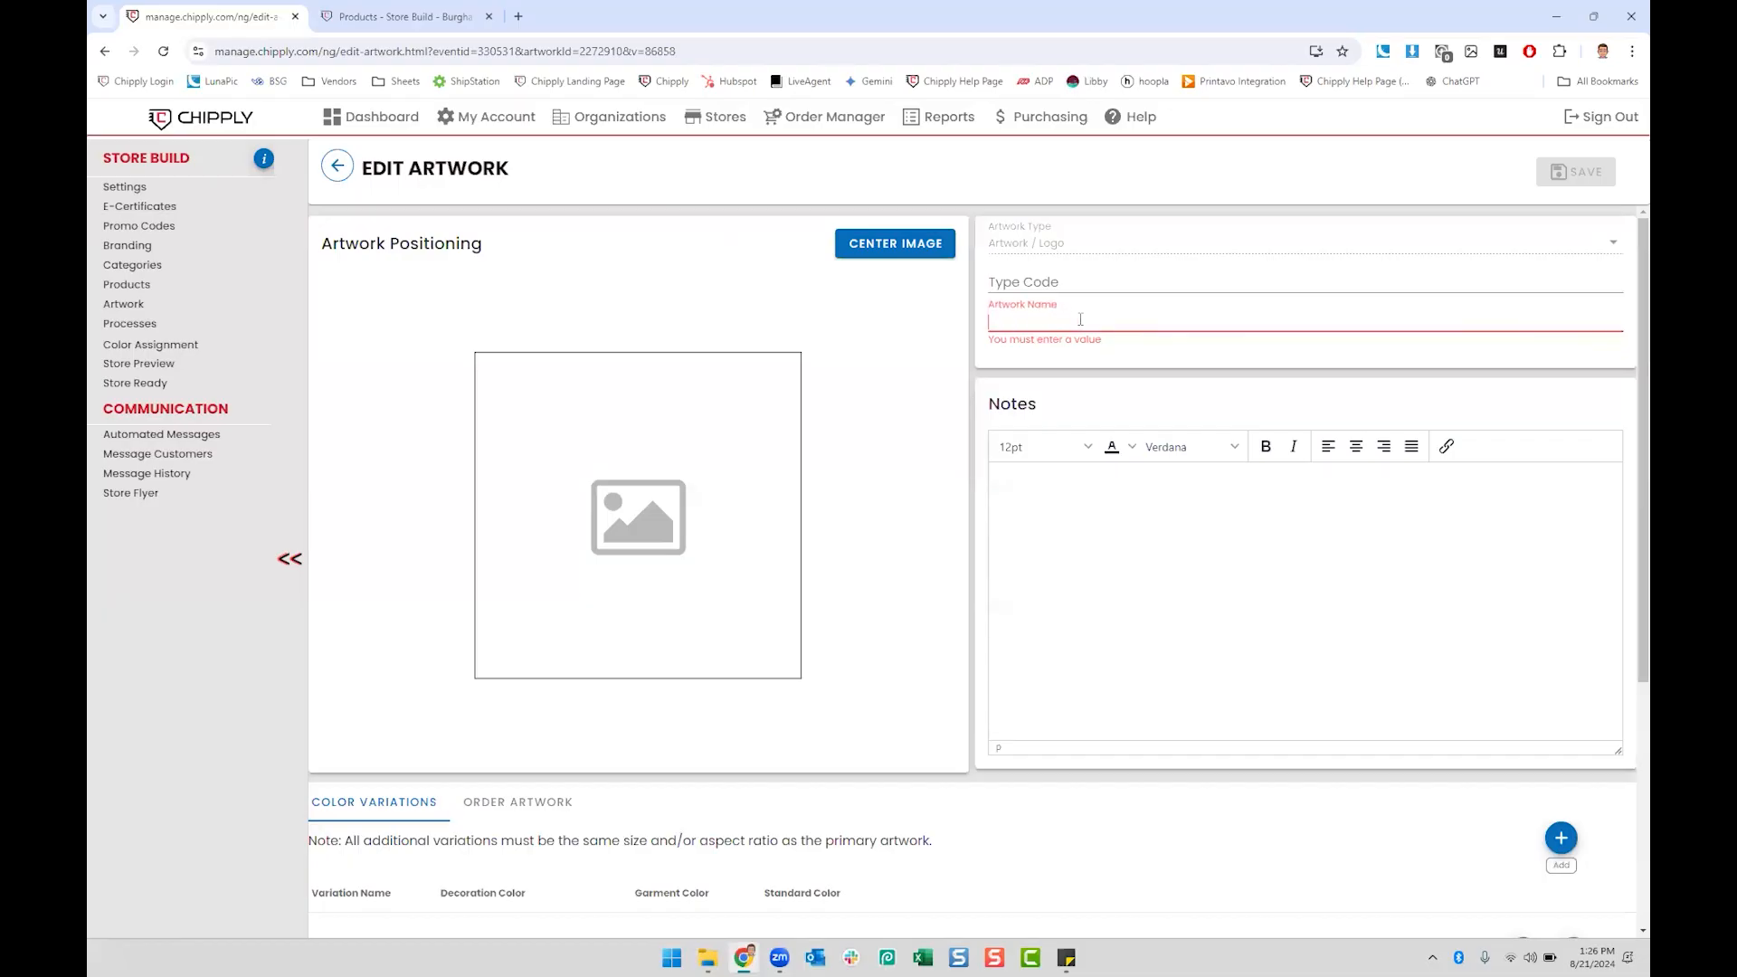
text(Sp)
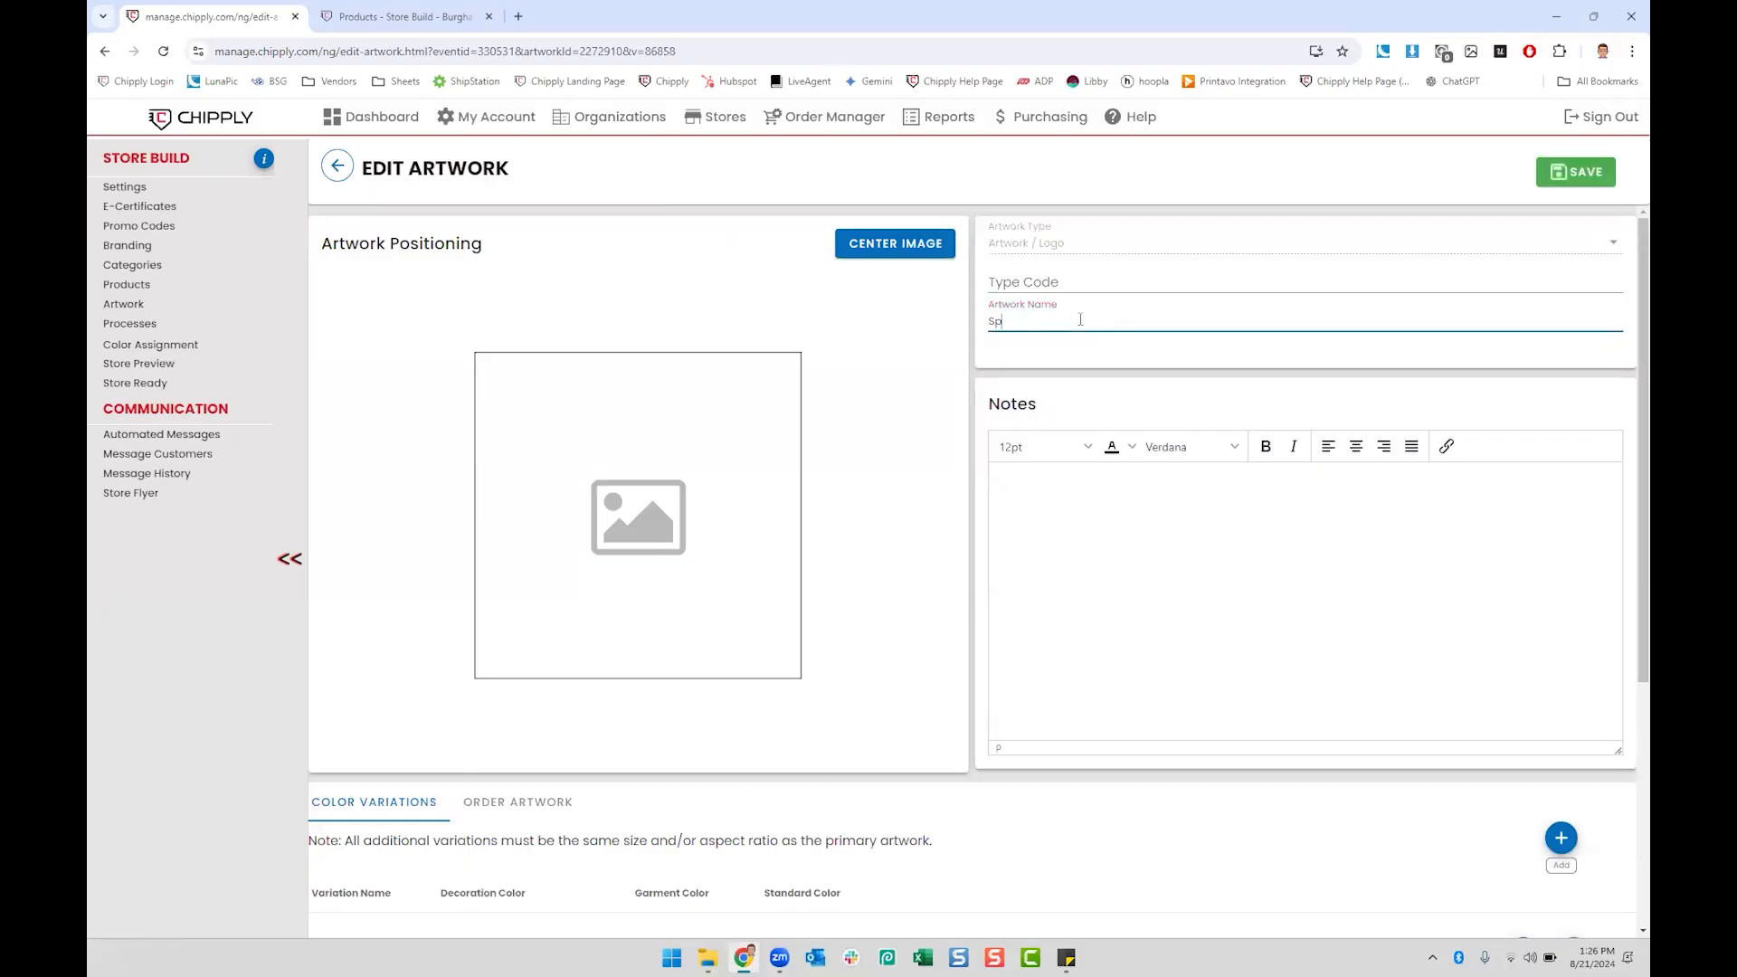
text(artan head)
Step: Attach the Spartan Head Navy image from the Demo Artwork folder to the artwork's first color variation
scroll(1121, 349, down, 4)
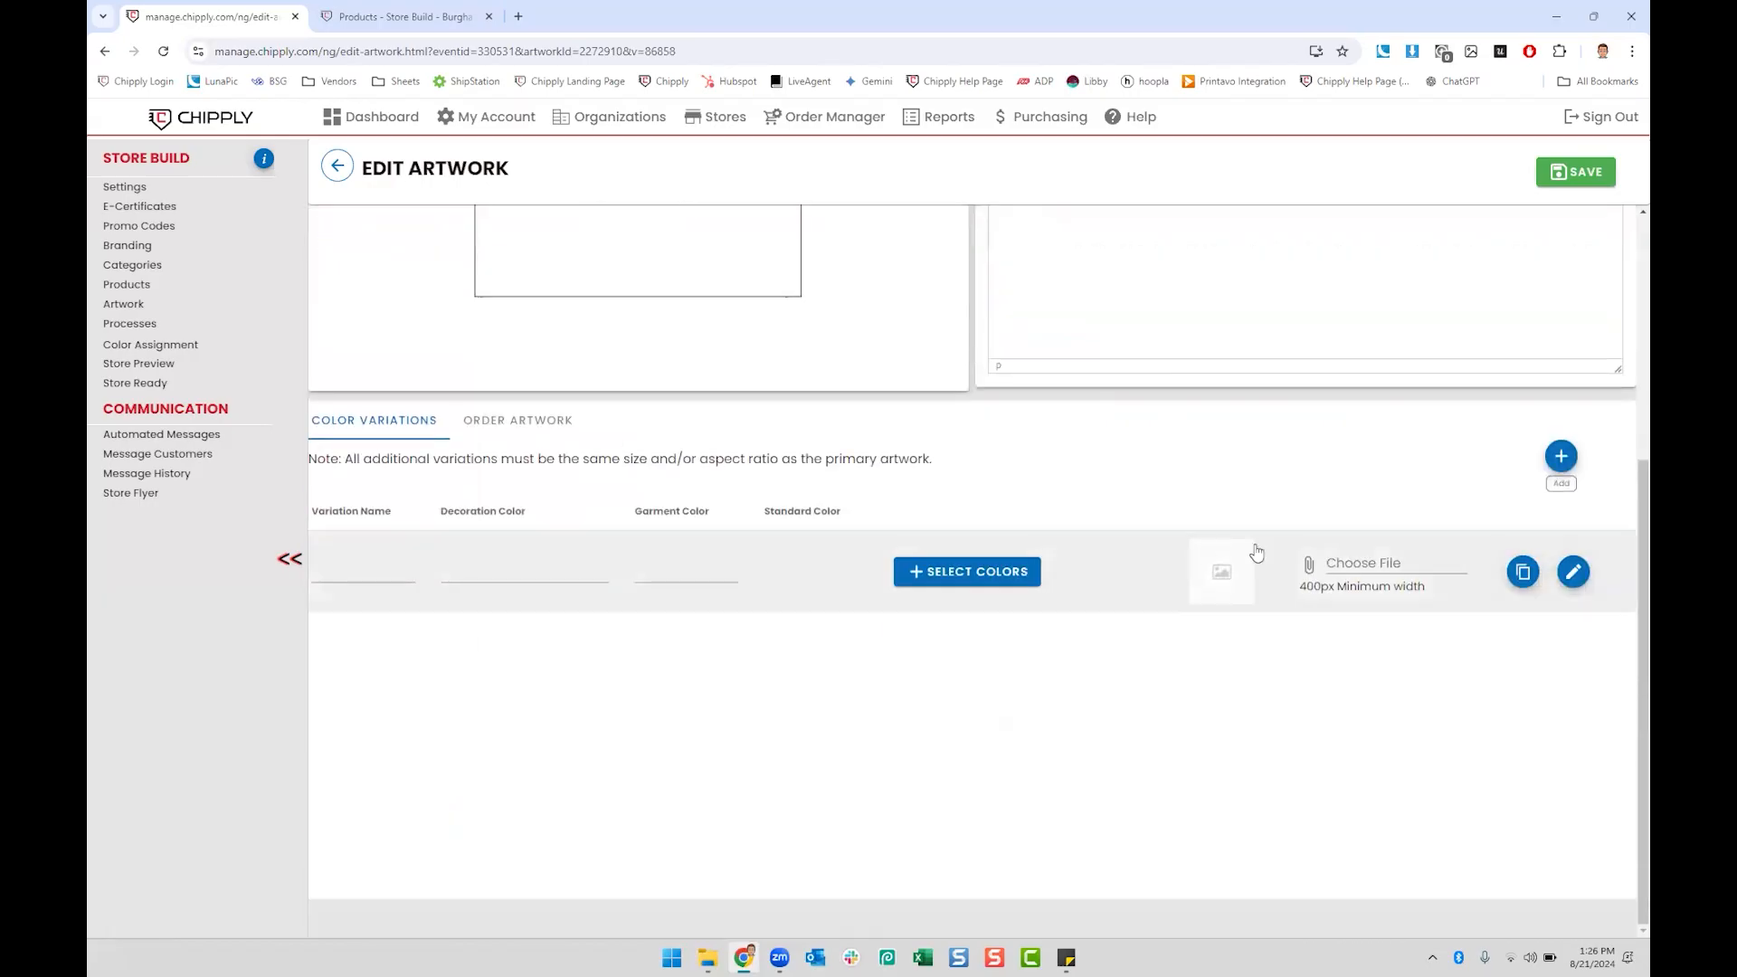
click(1366, 559)
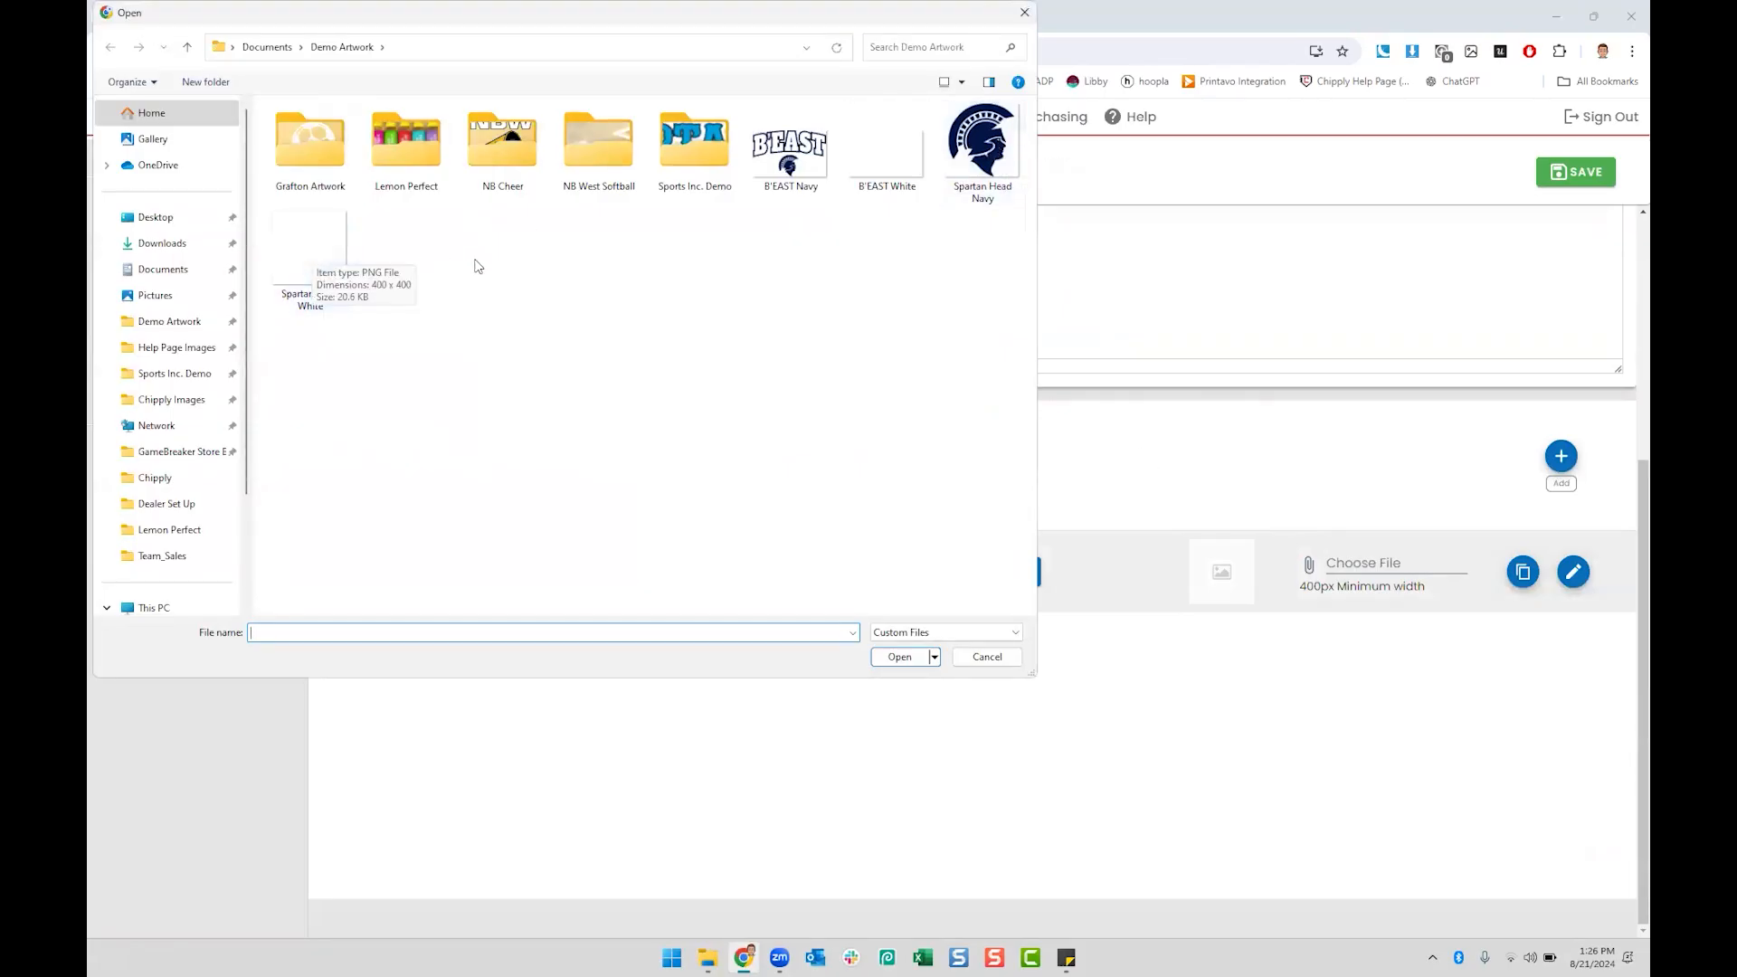
double_click(984, 163)
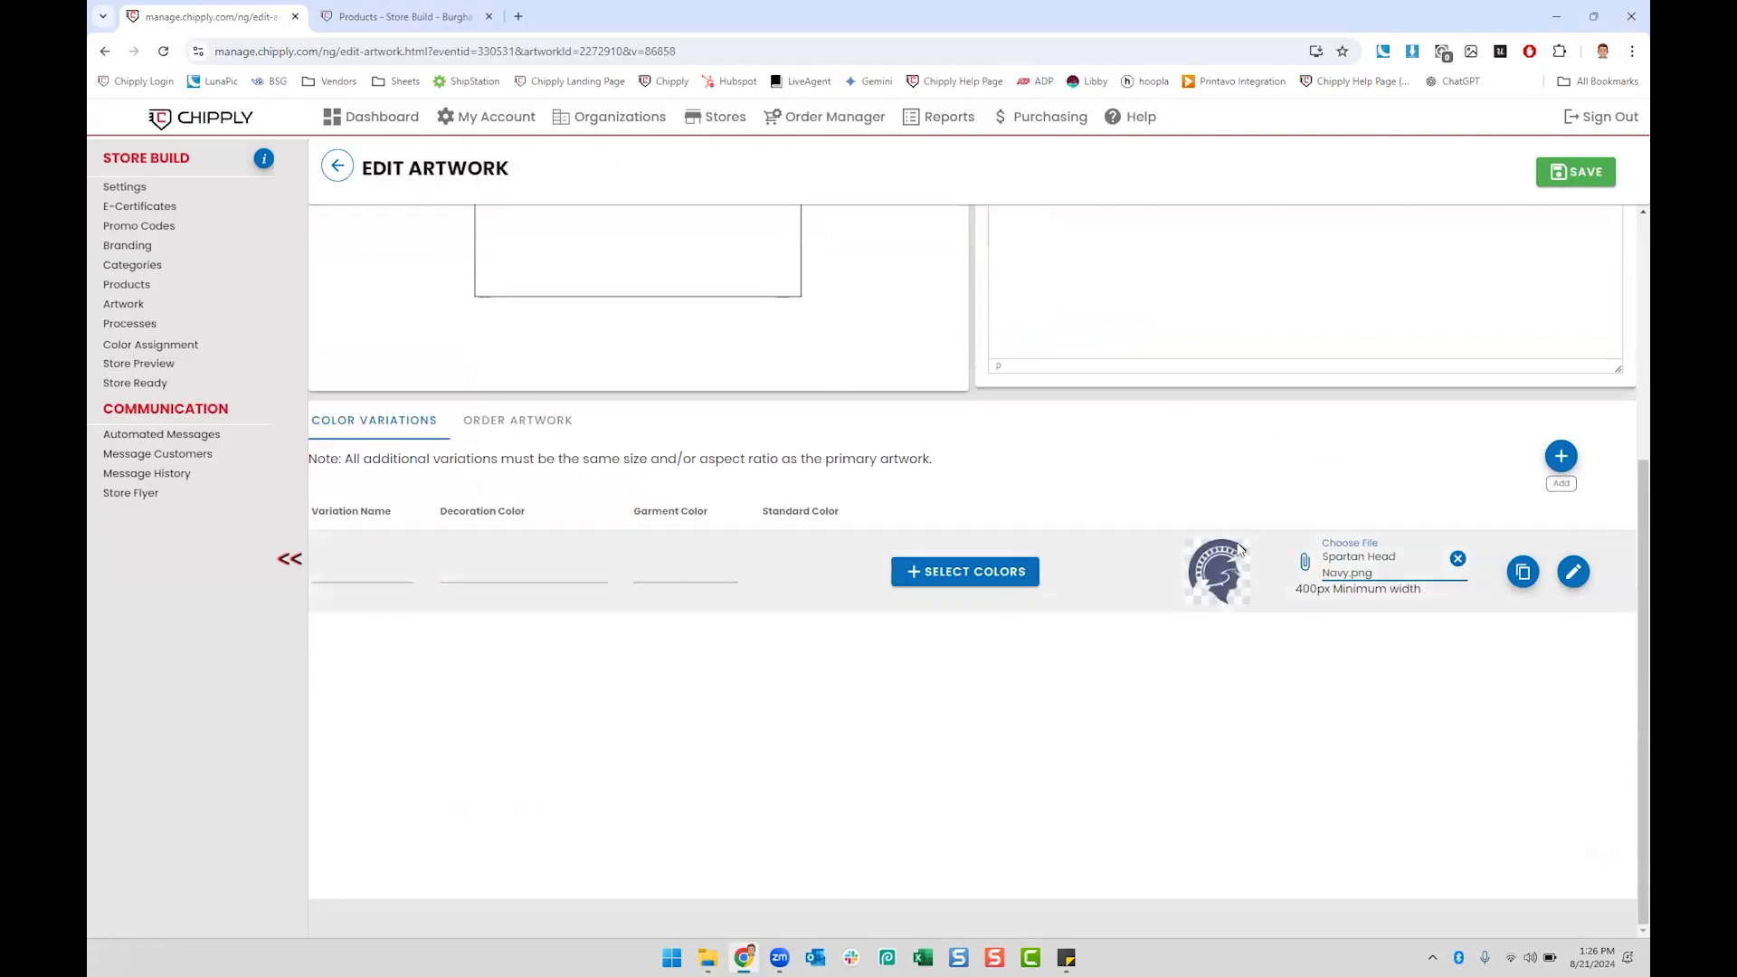
Step: Set the variation's decoration color to "Navy" and its garment color to "On Red/Grey/White"
click(506, 570)
text(Navy)
key(Tab)
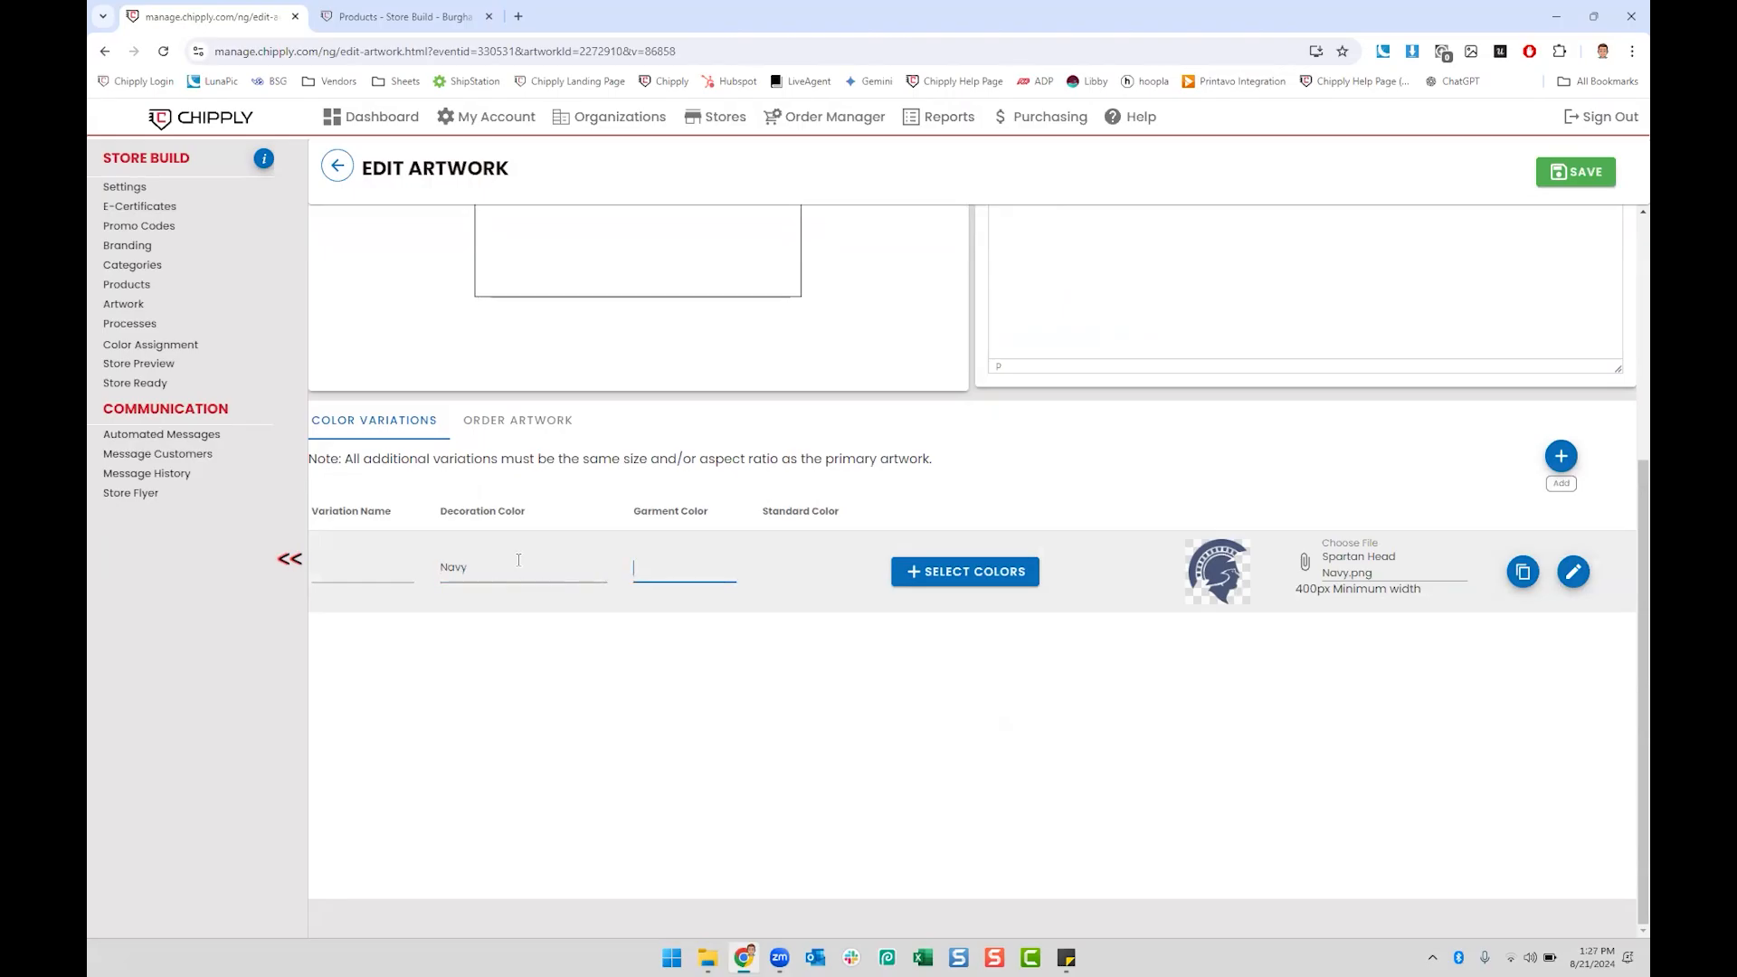
text(On Red/Grey/Whtie)
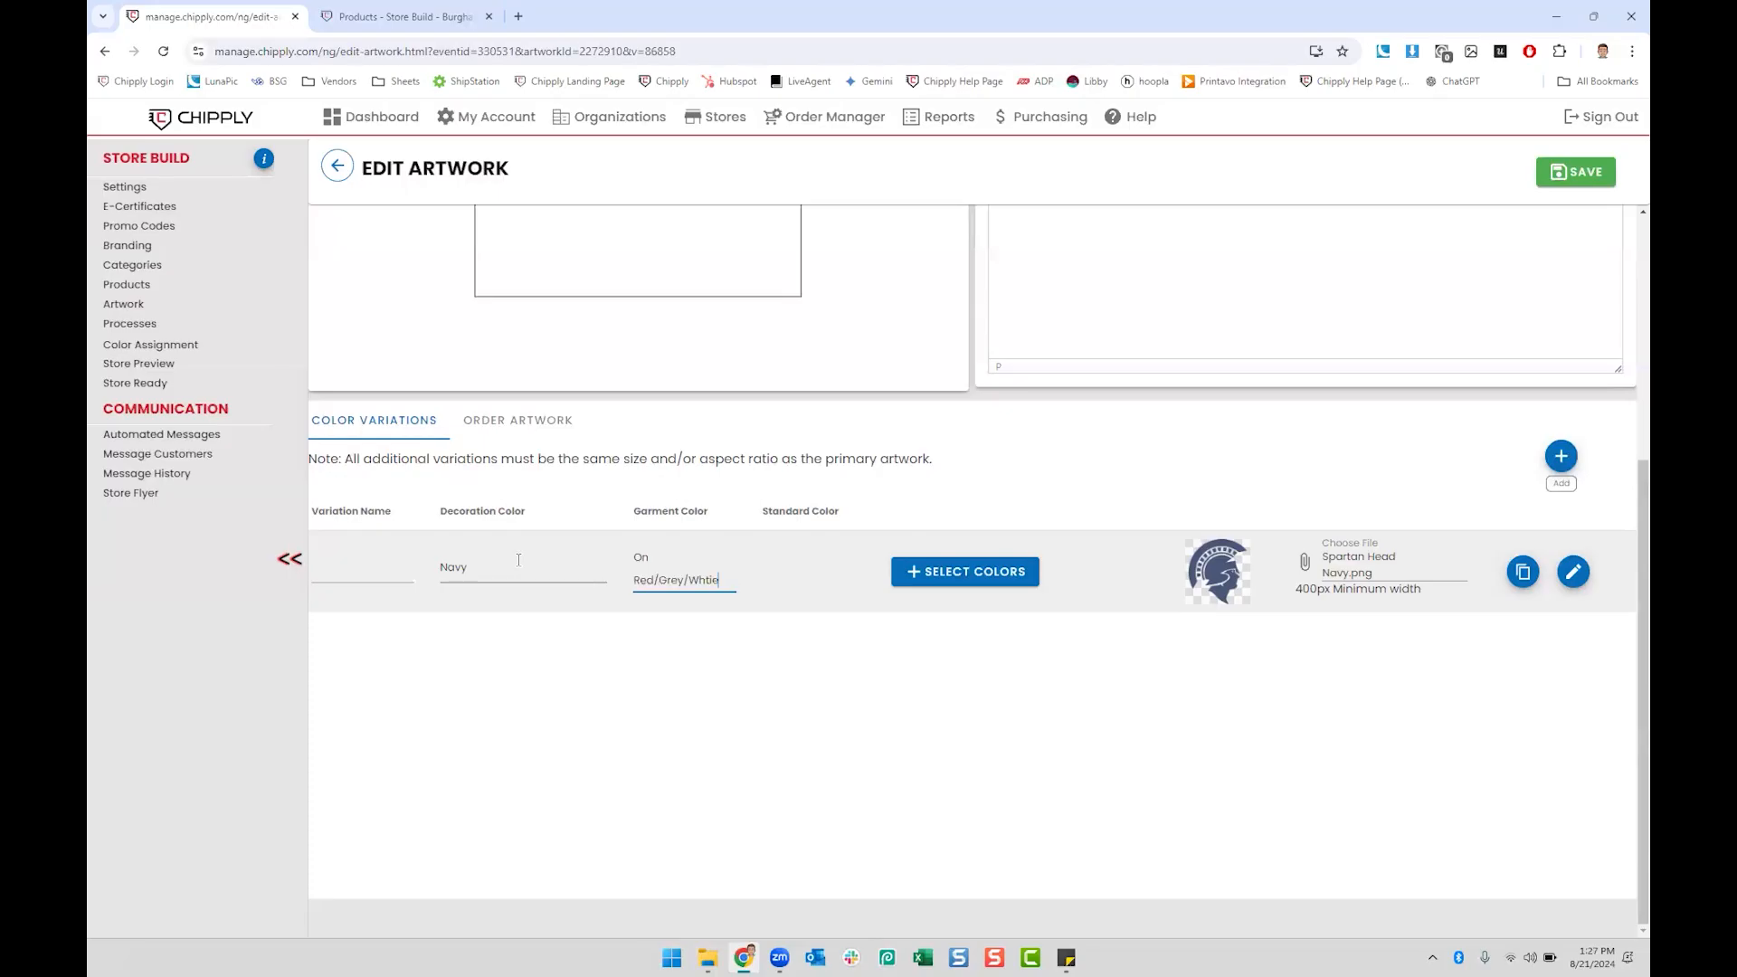
key(BackSpace)
key(BackSpace)
key(BackSpace)
text(ite)
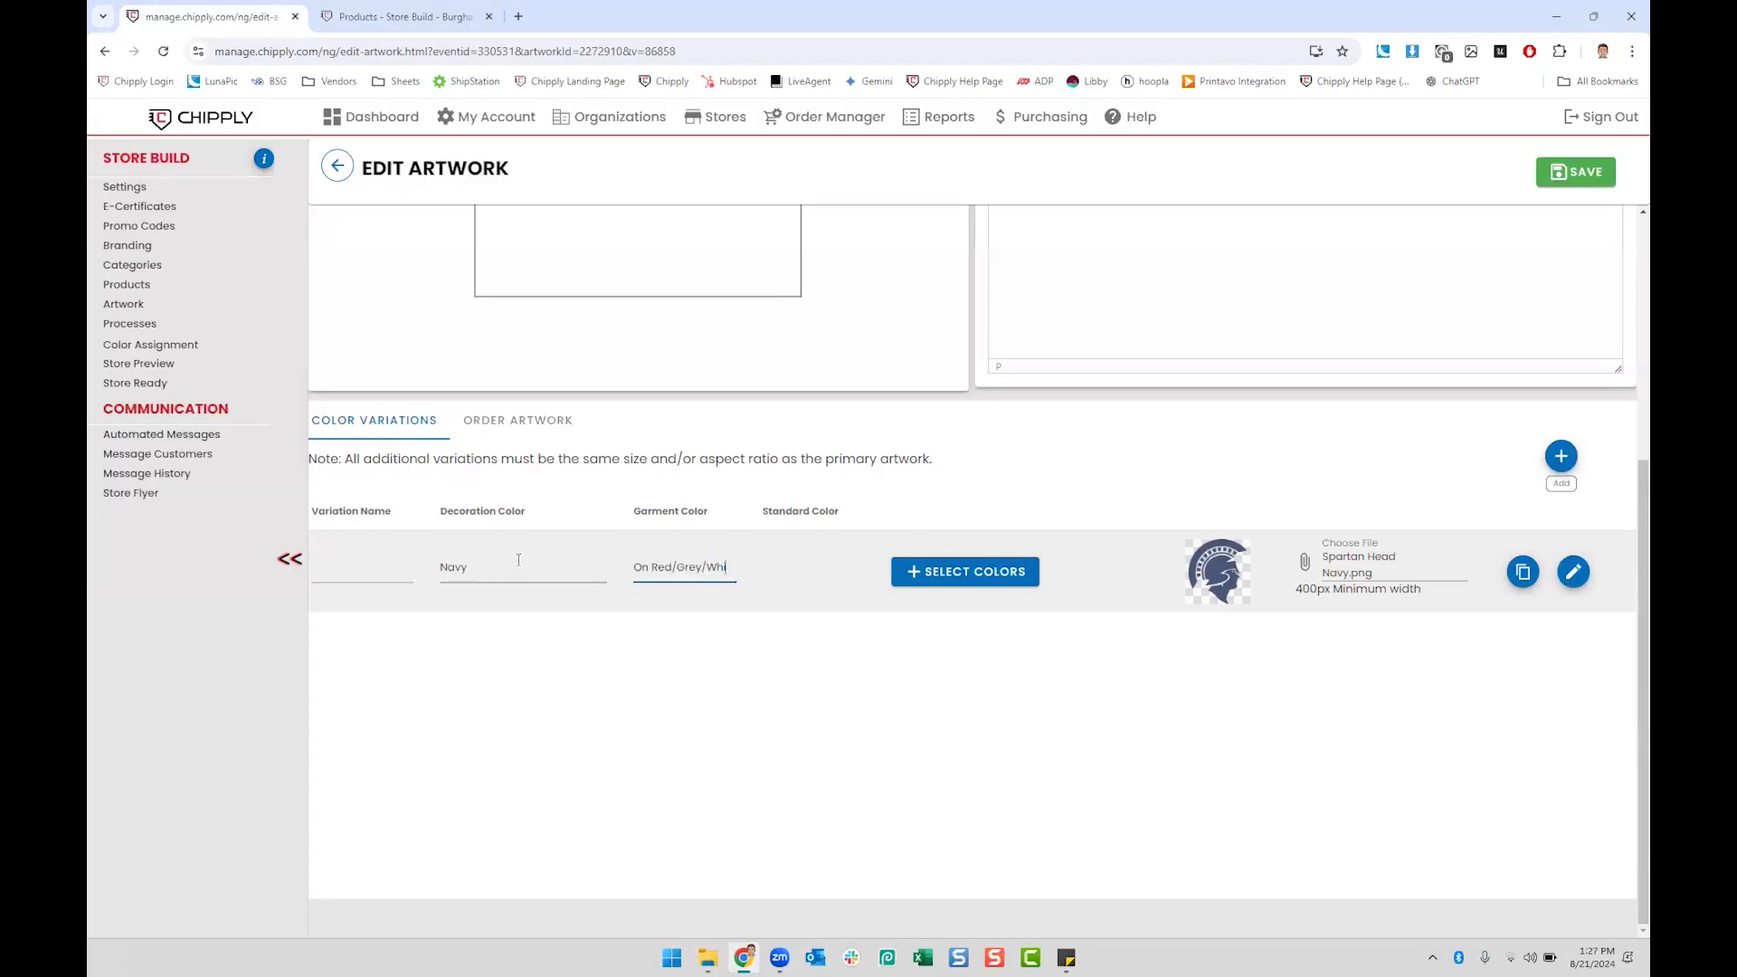
Step: Add a second color variation with the Spartan Head White image, decoration color "White" and garment color "On Navy"
click(1560, 456)
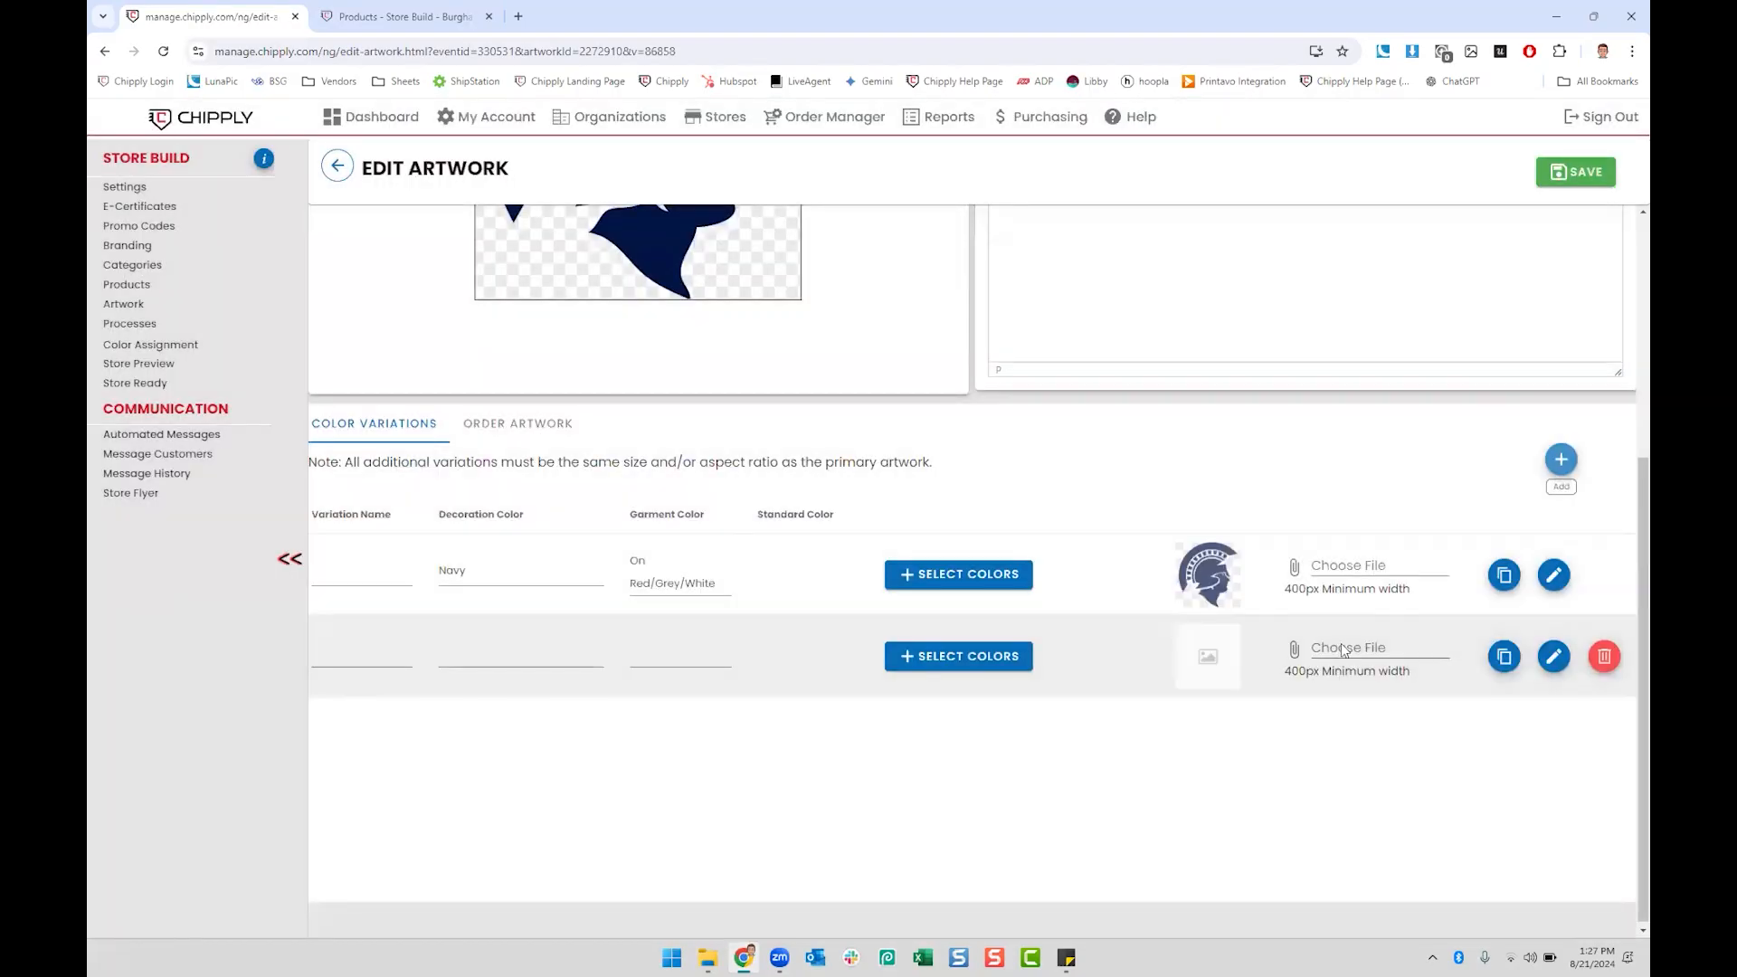
click(1366, 661)
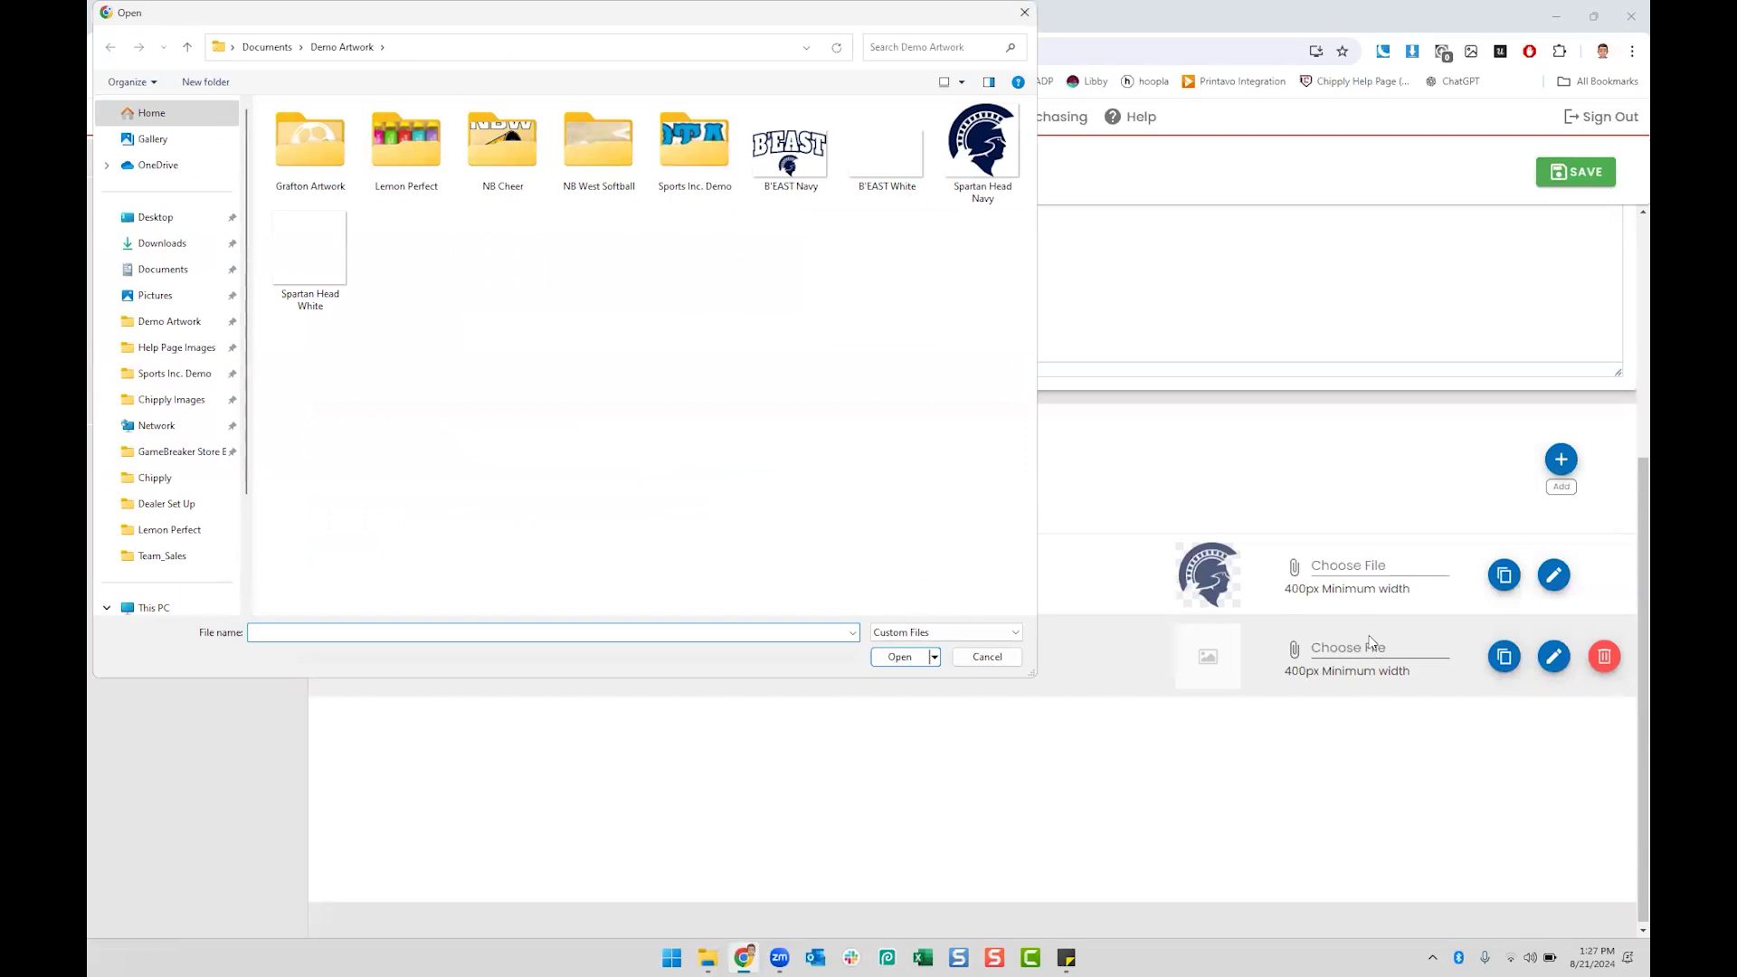
double_click(309, 248)
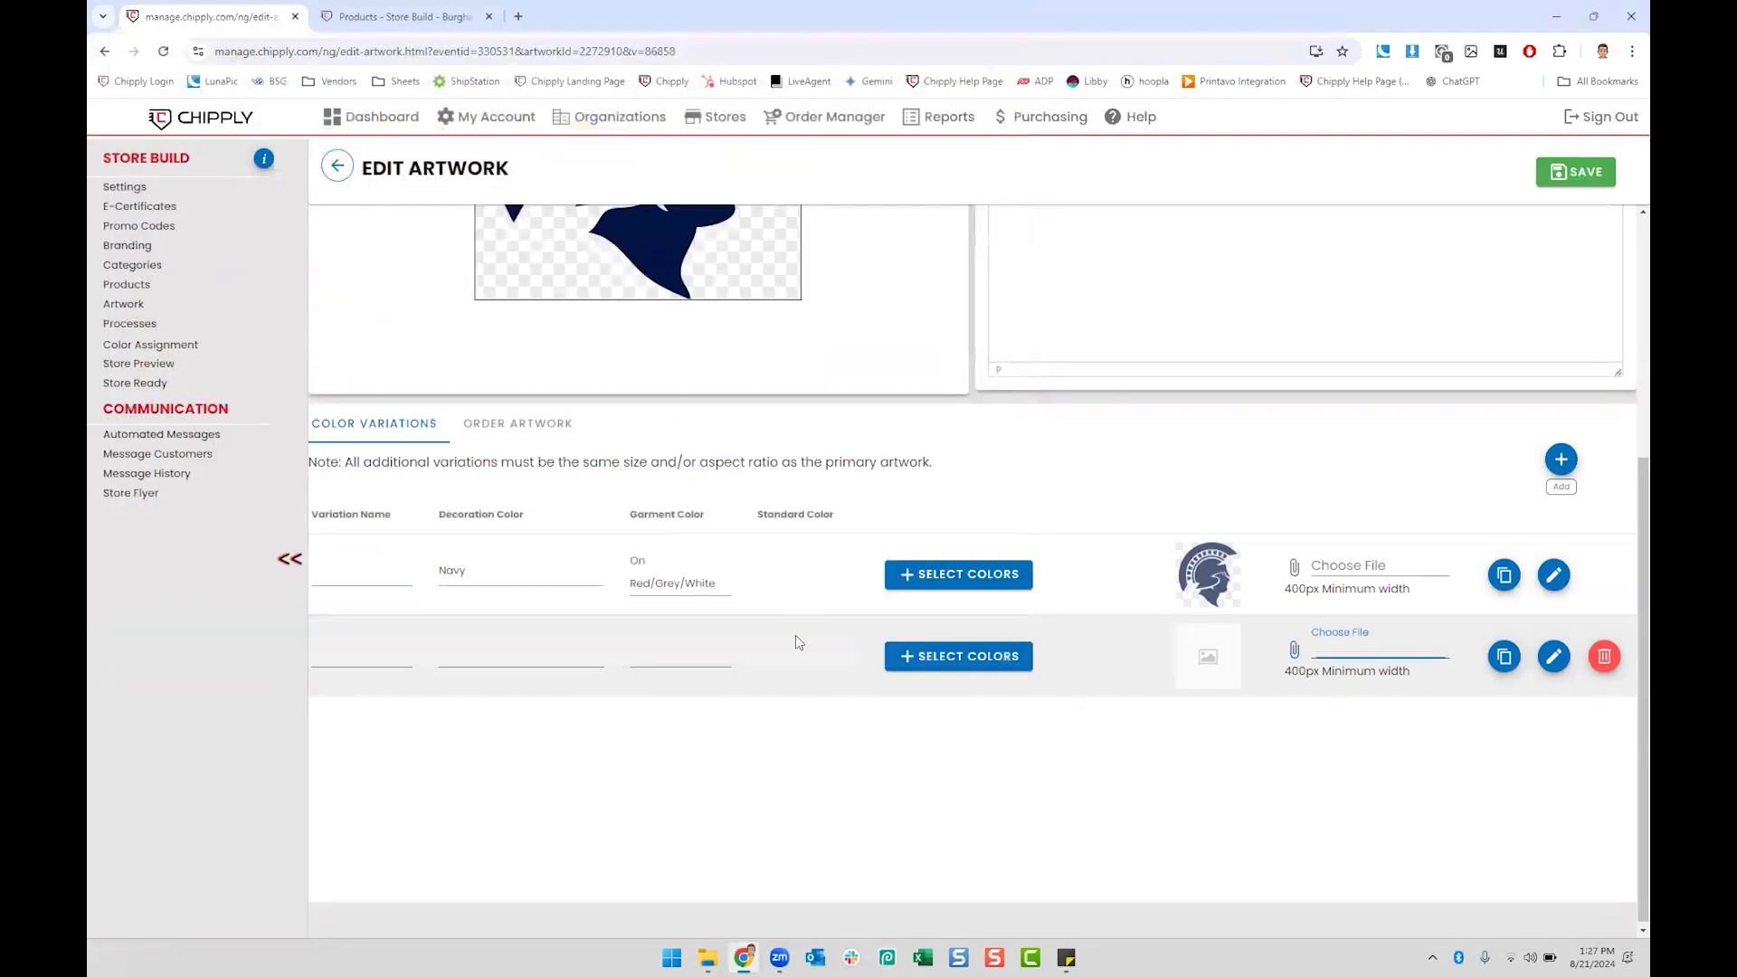
click(496, 656)
text(White)
key(Tab)
text(On Navy)
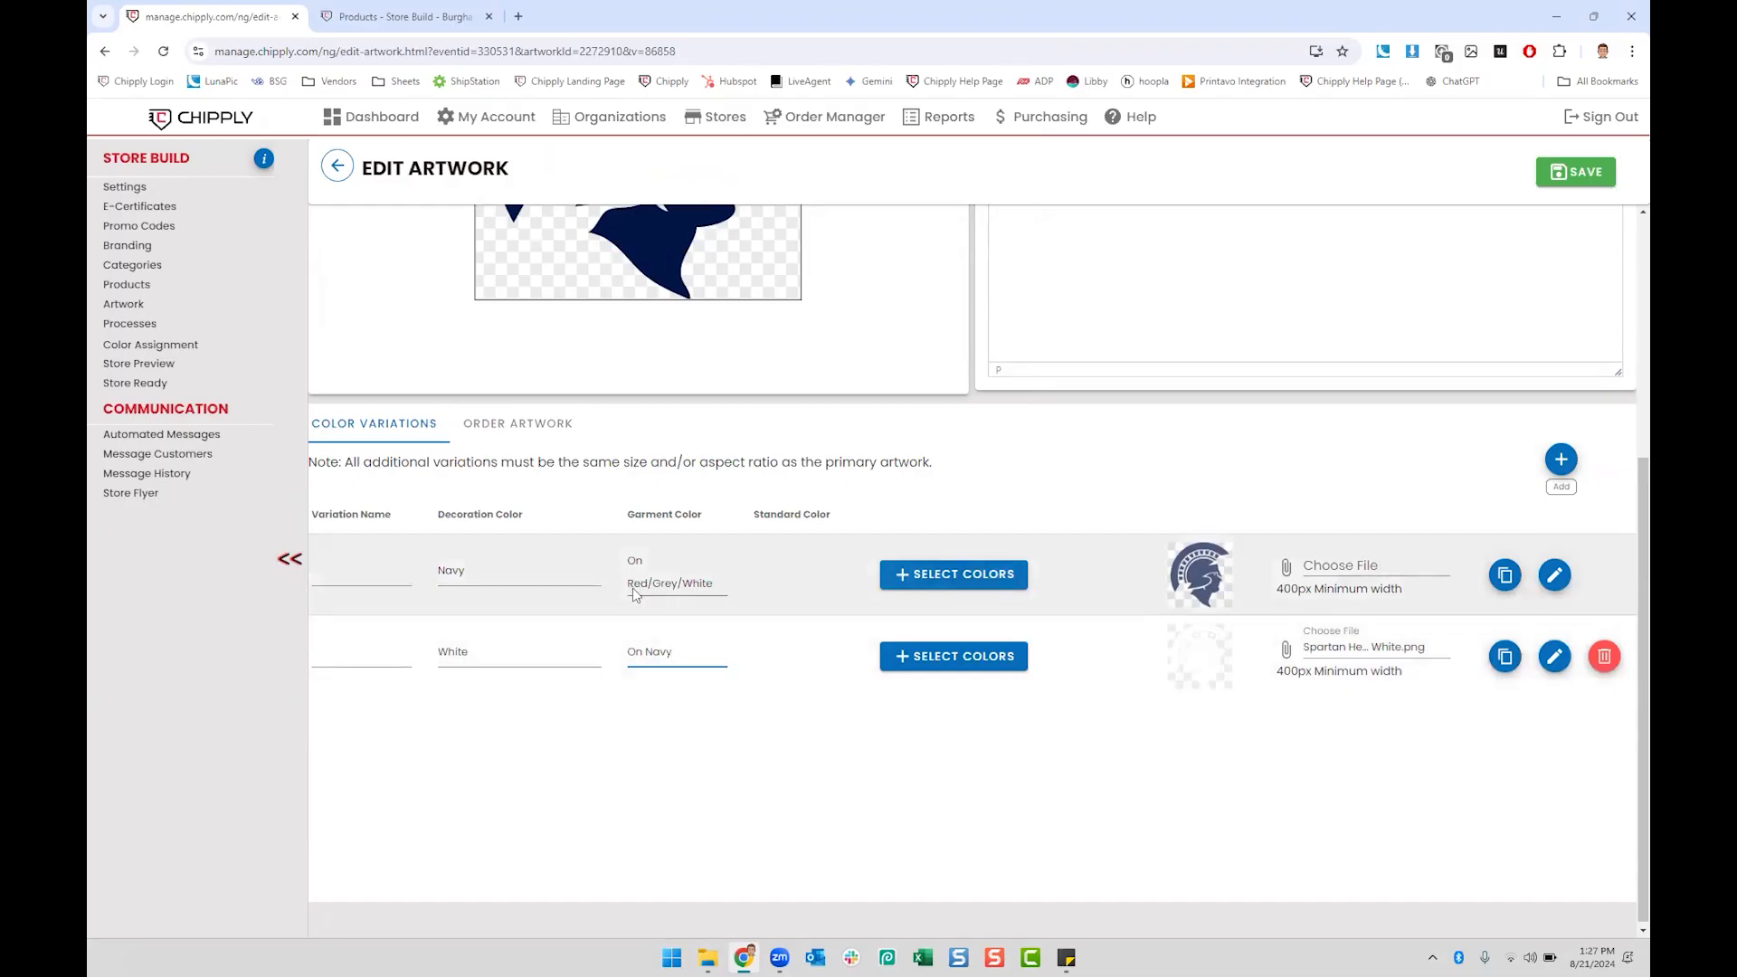
Step: Assign the standard colors Red, Grey Light and White to the Navy decoration variation
click(954, 579)
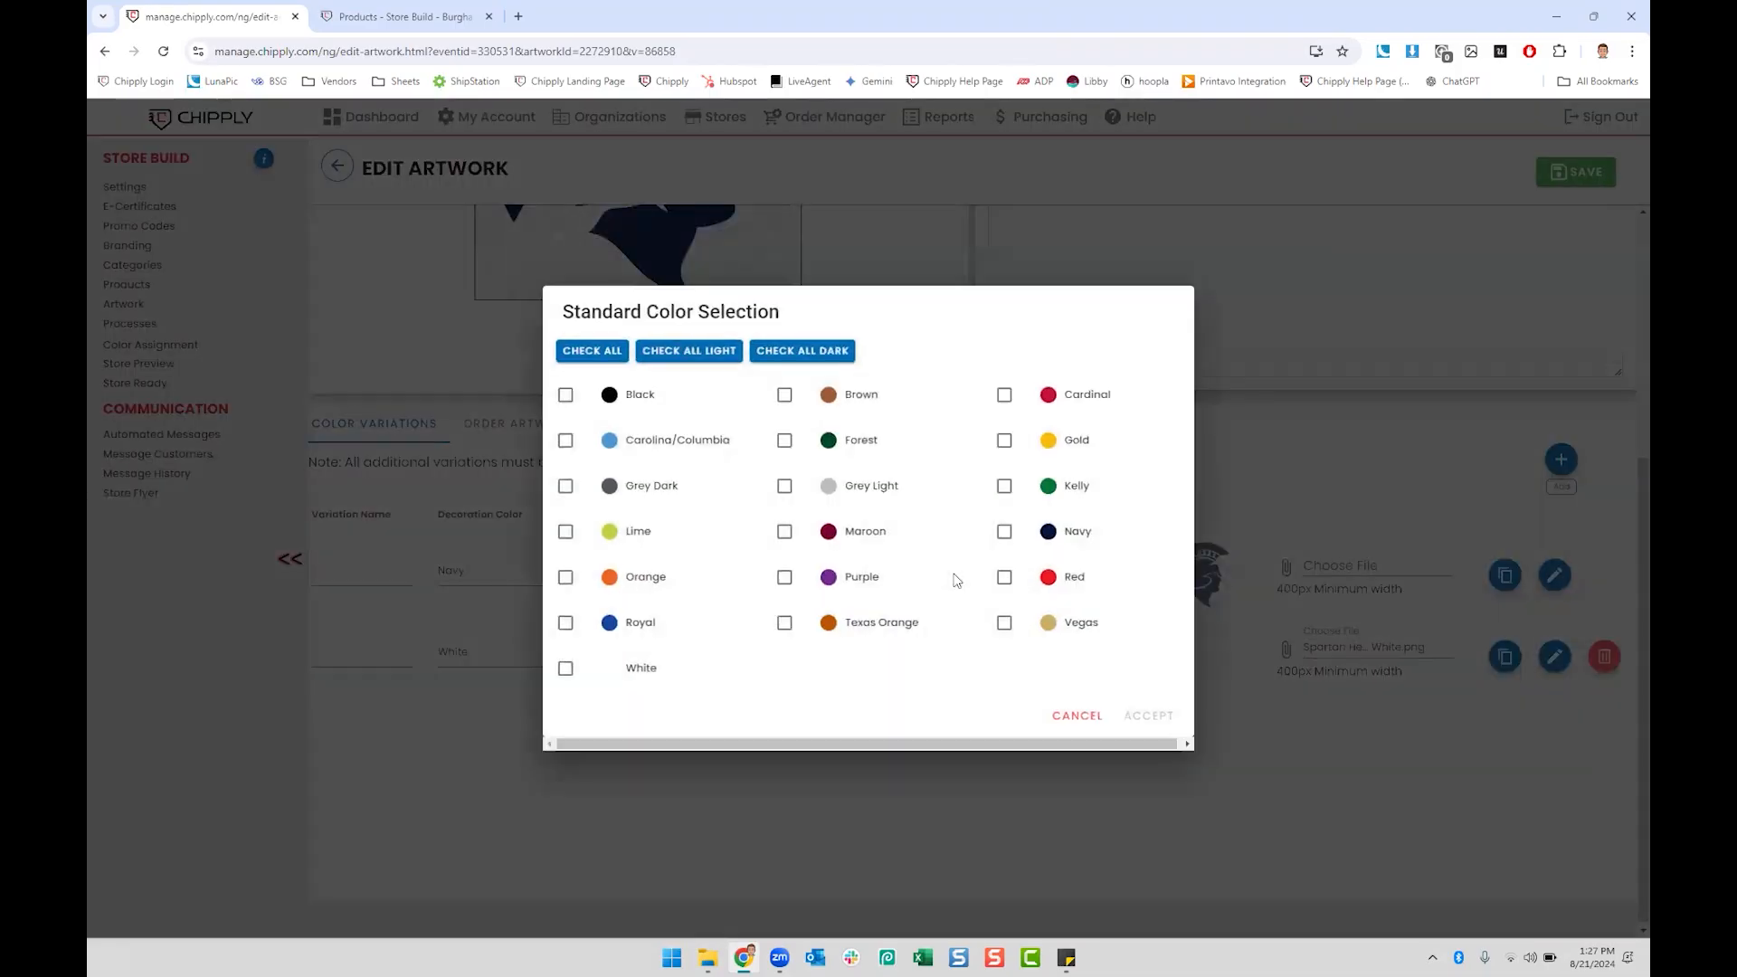
click(785, 485)
click(565, 668)
click(1147, 715)
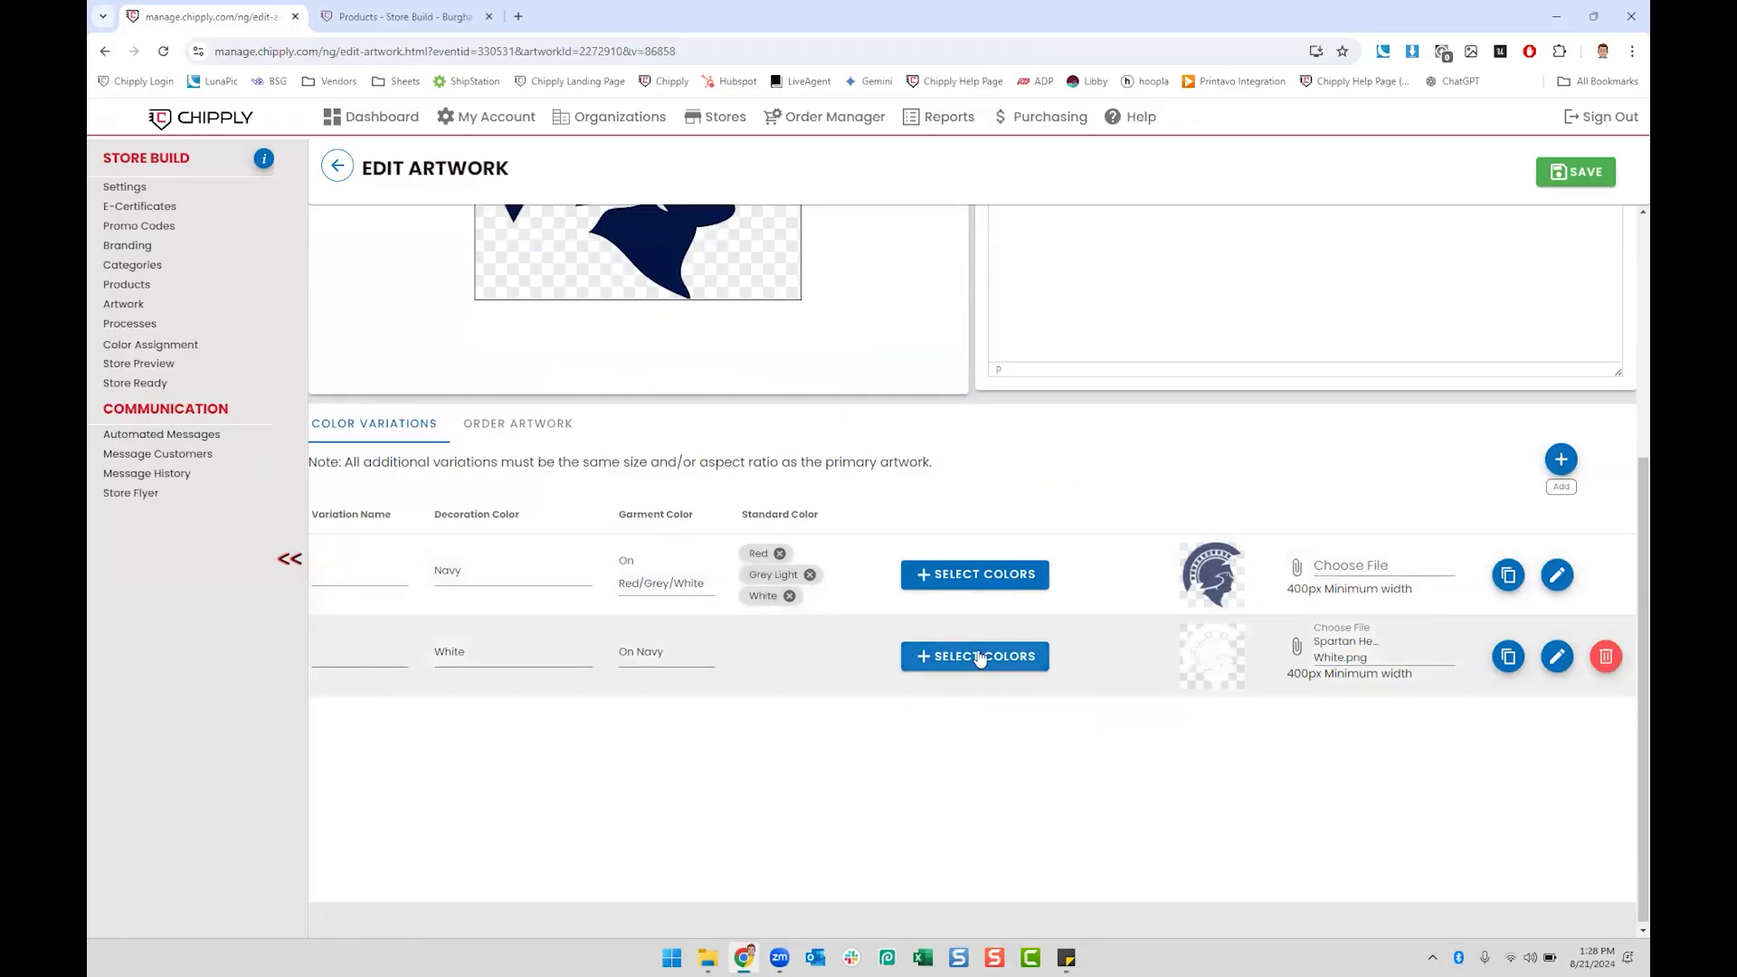
Step: Assign the standard color Navy to the White decoration variation and save the artwork
click(973, 655)
click(1005, 531)
click(1148, 716)
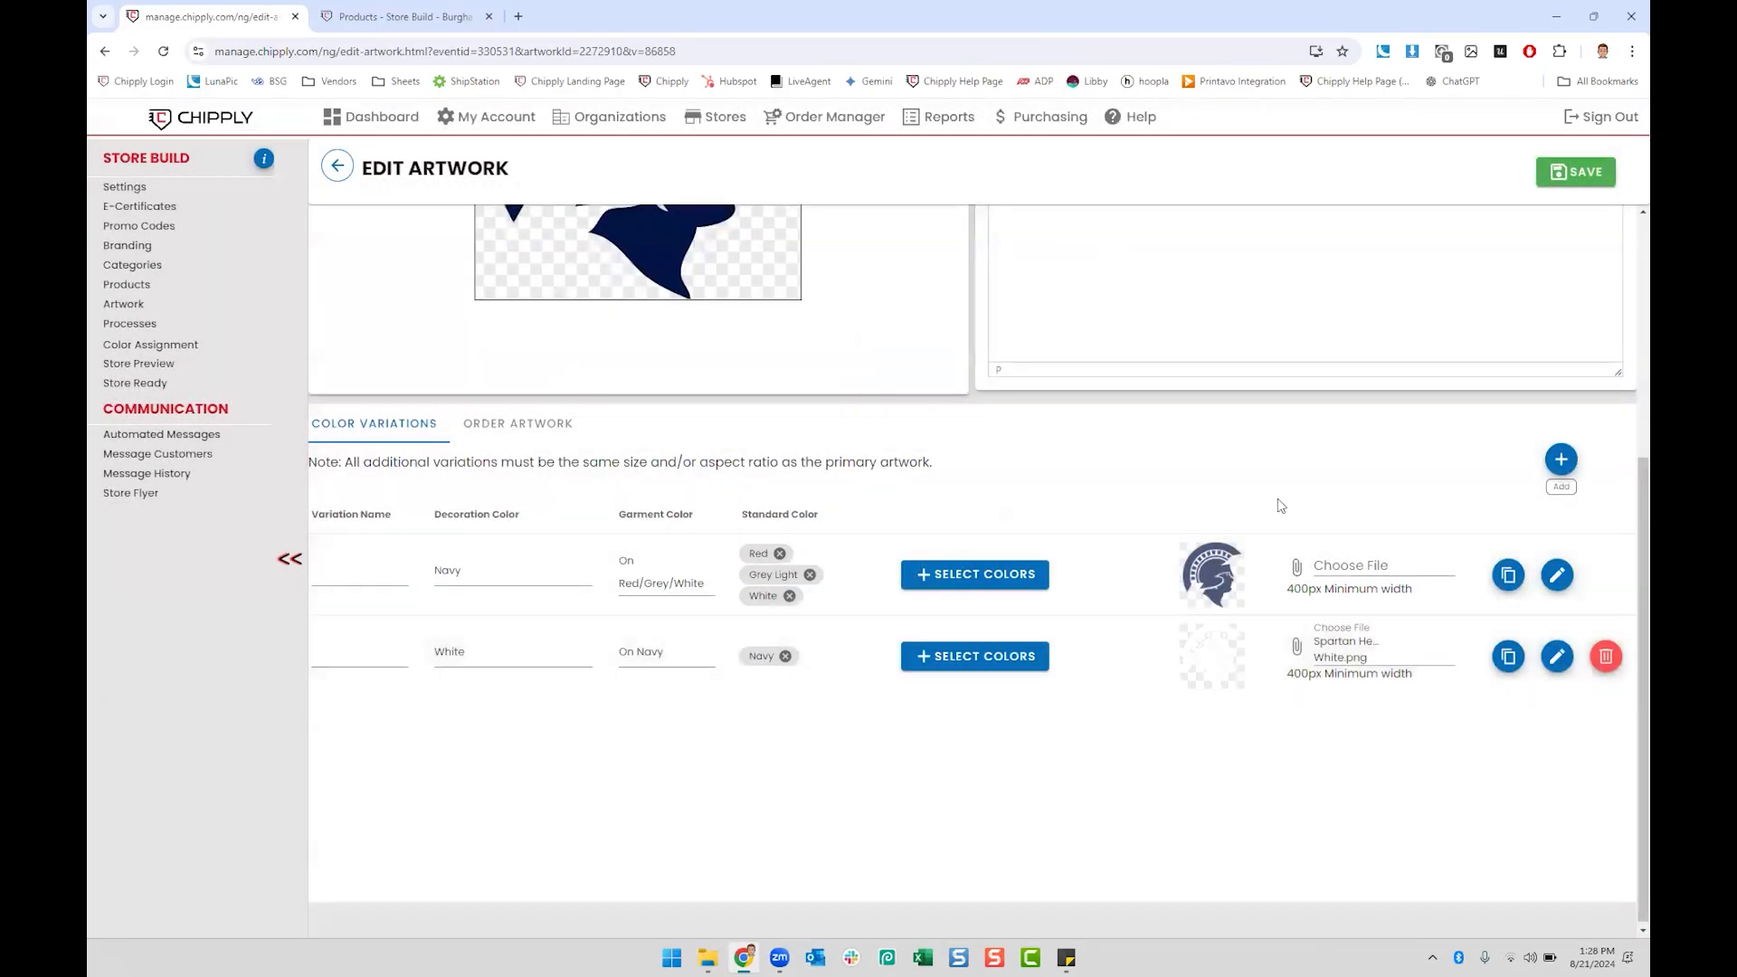
click(1576, 170)
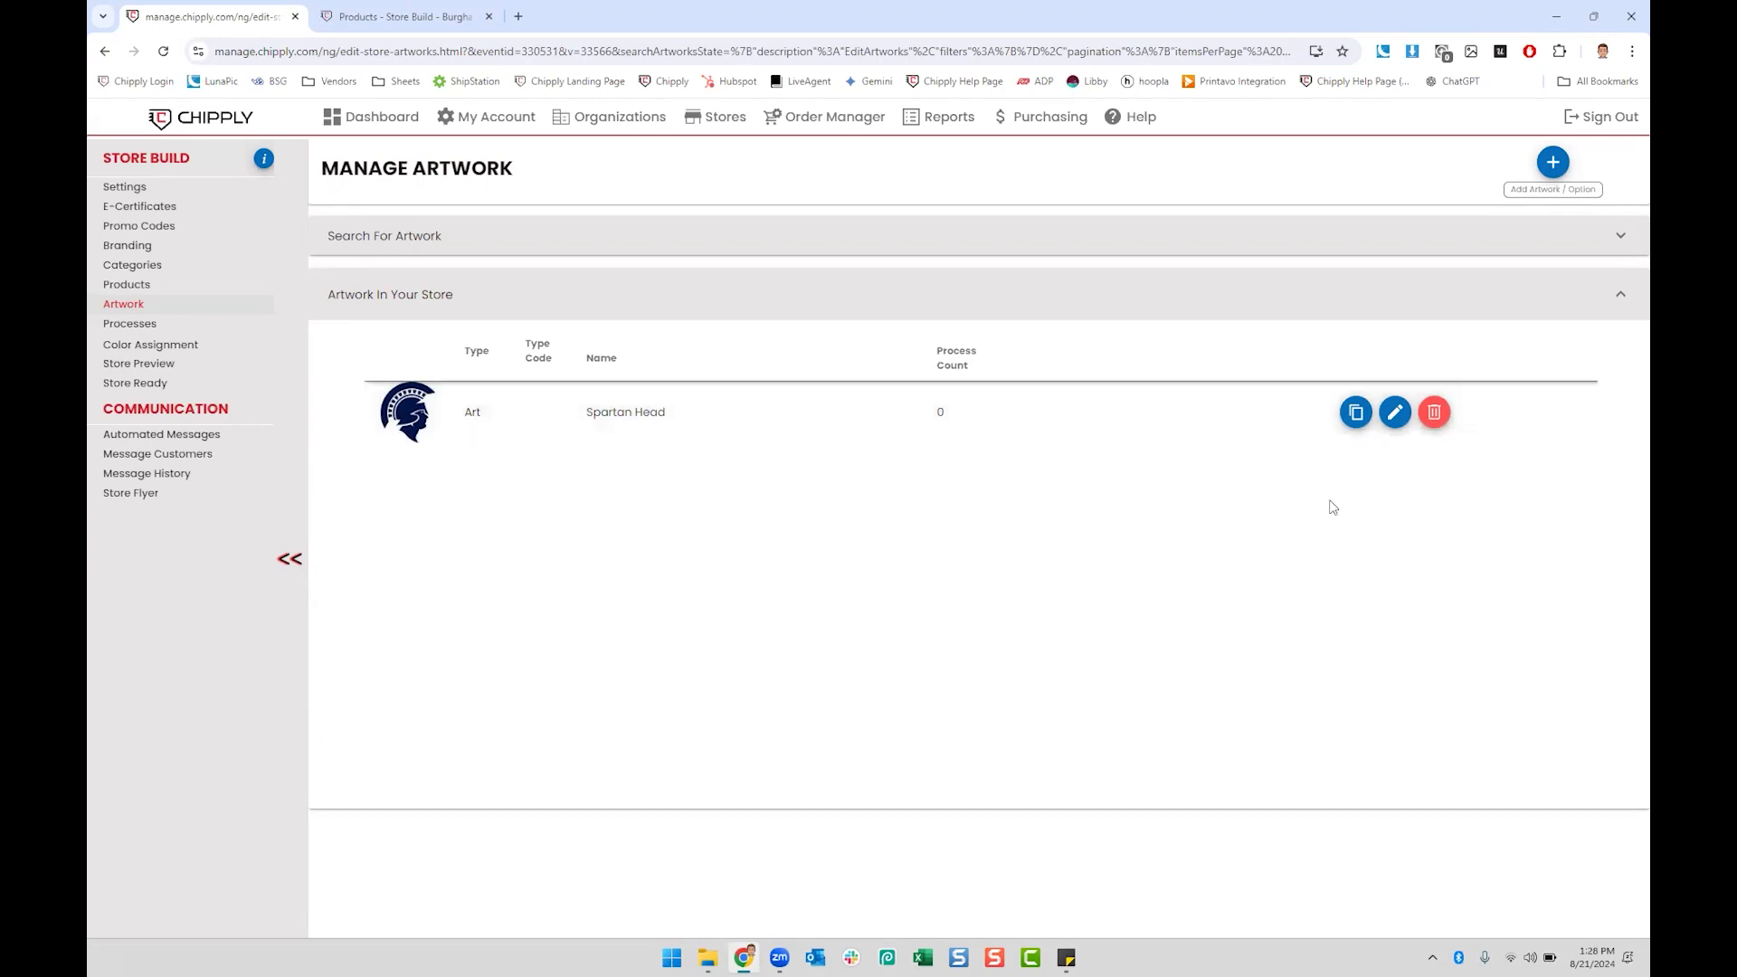
Step: Duplicate the Spartan Head artwork in the store and rename the copy "B'EAST"
click(1354, 414)
click(963, 556)
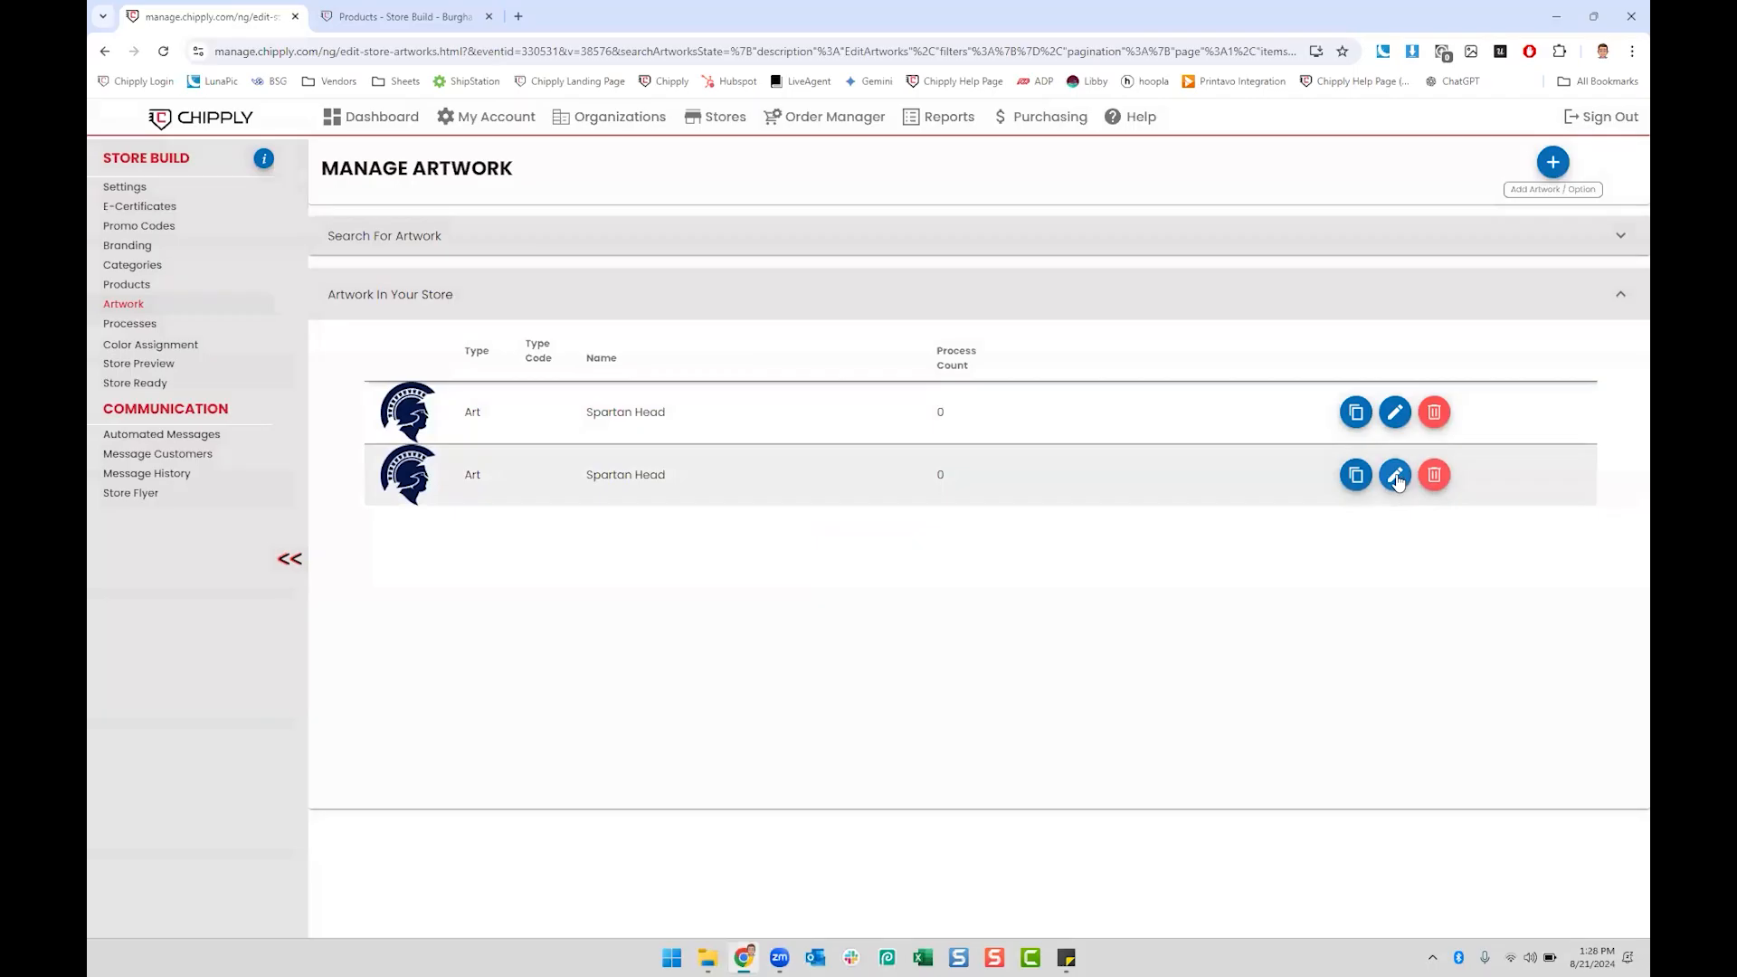
click(1394, 476)
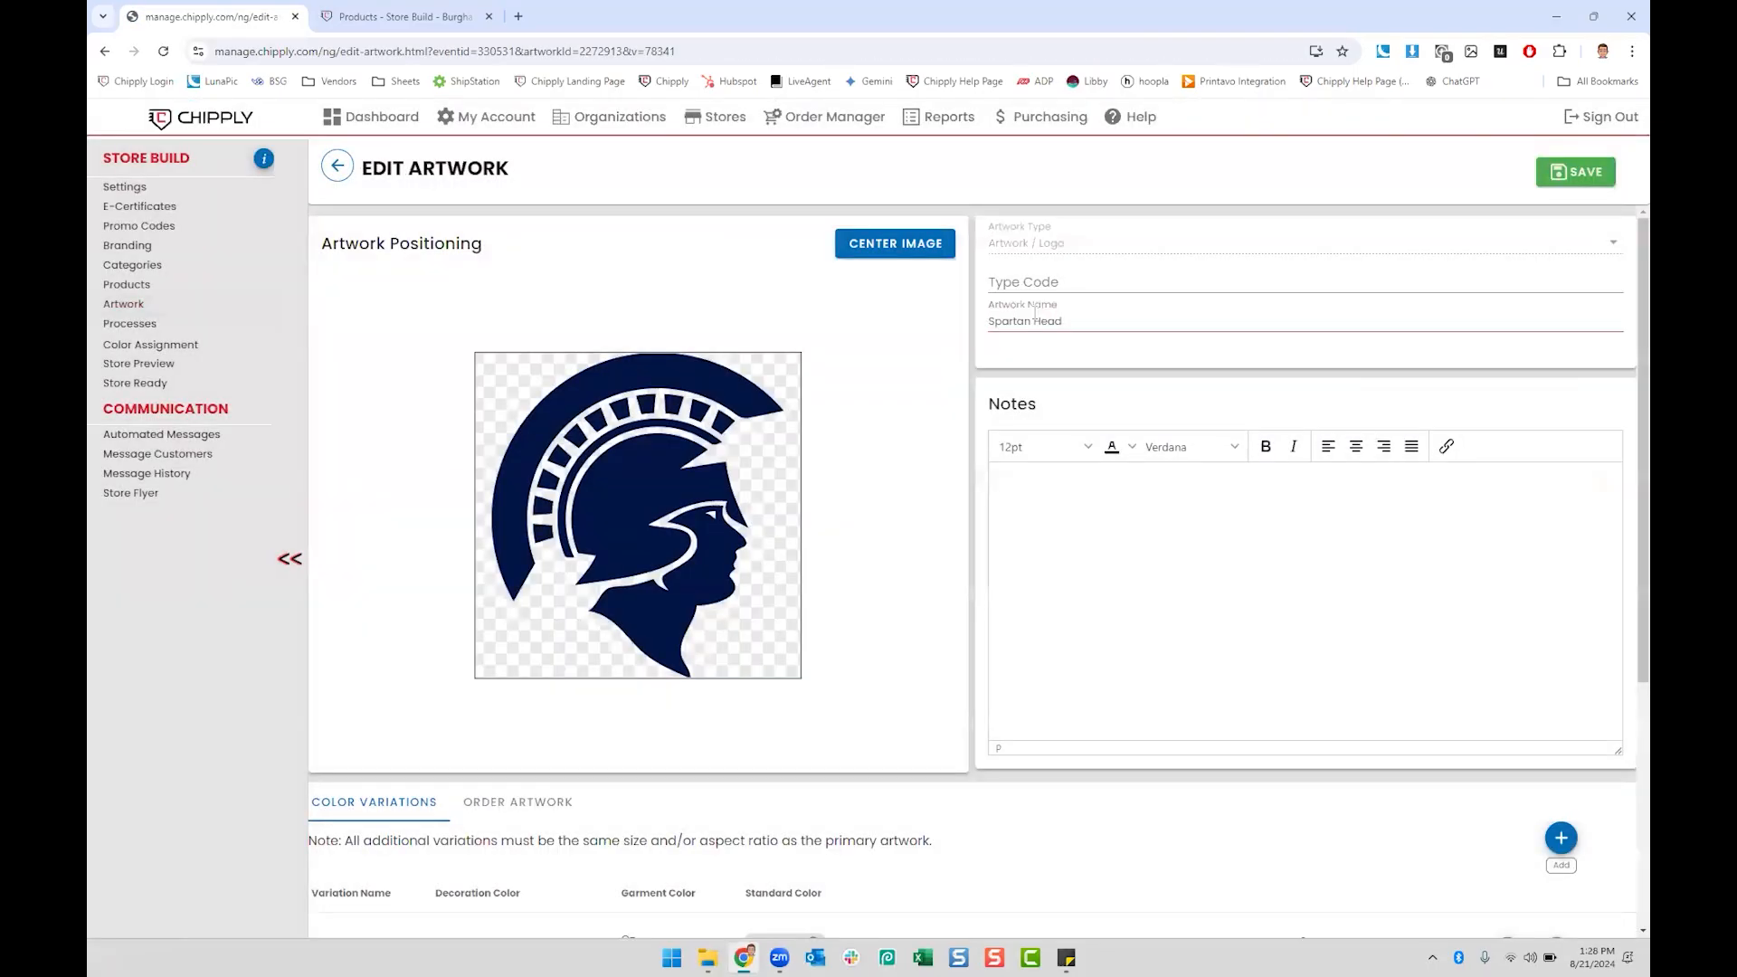
triple_click(1034, 315)
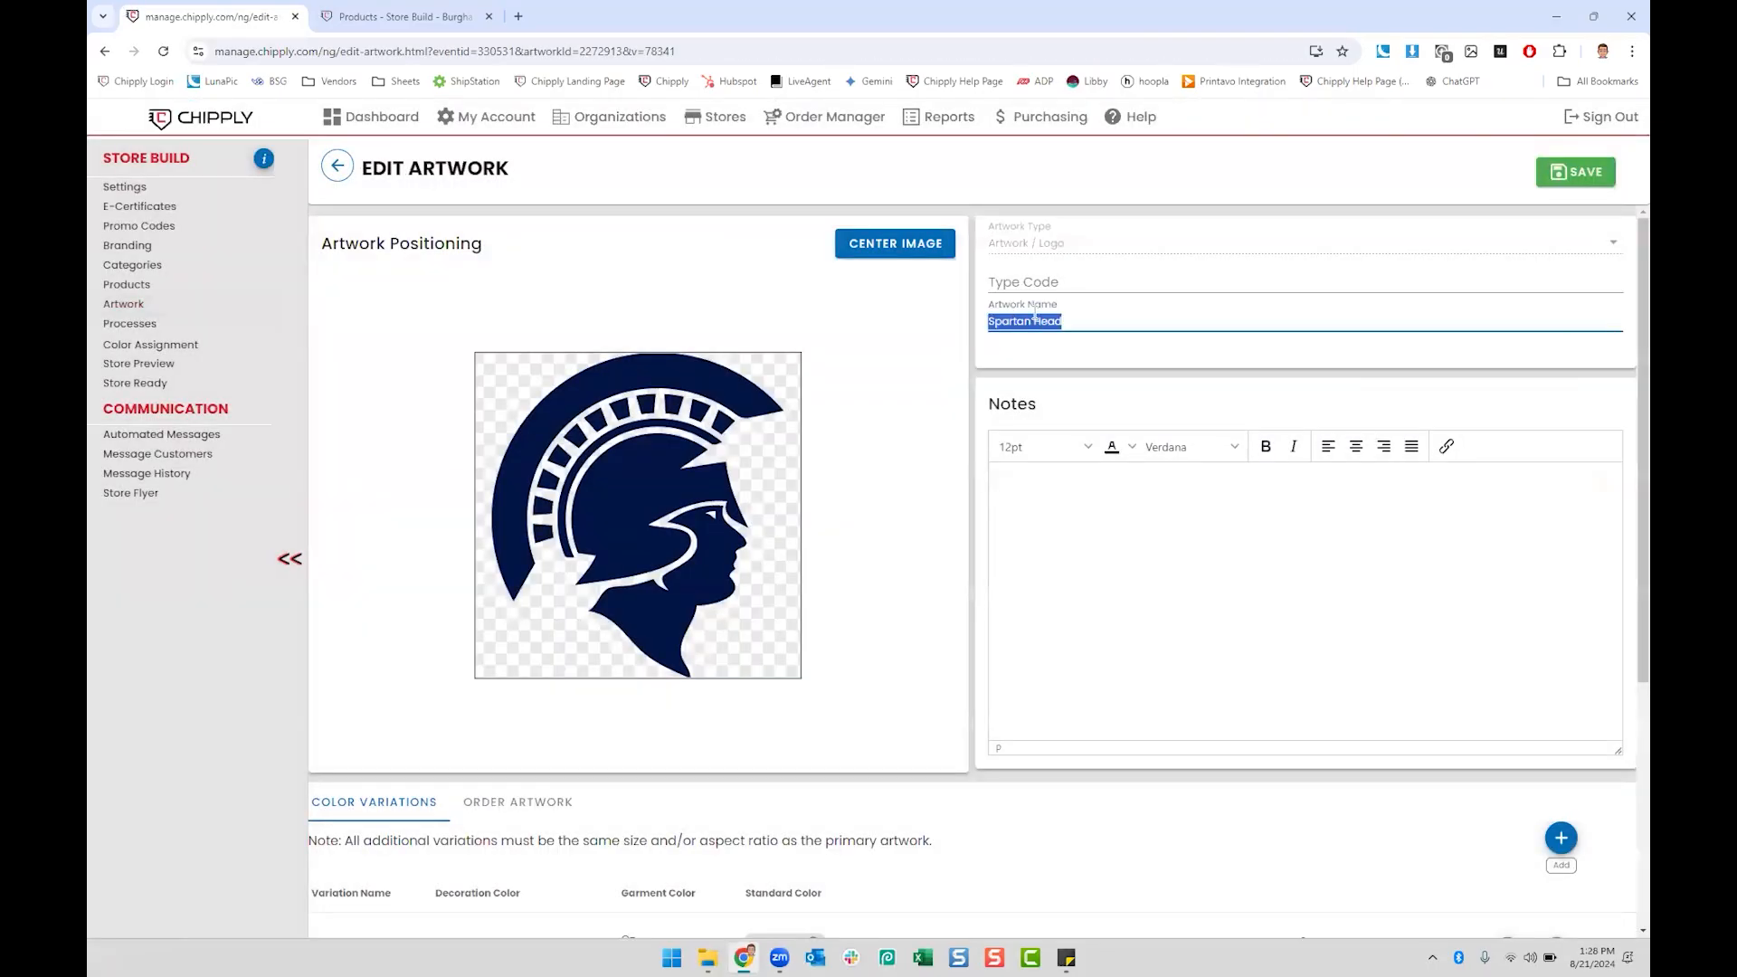
text(B)
key(Caps_Lock)
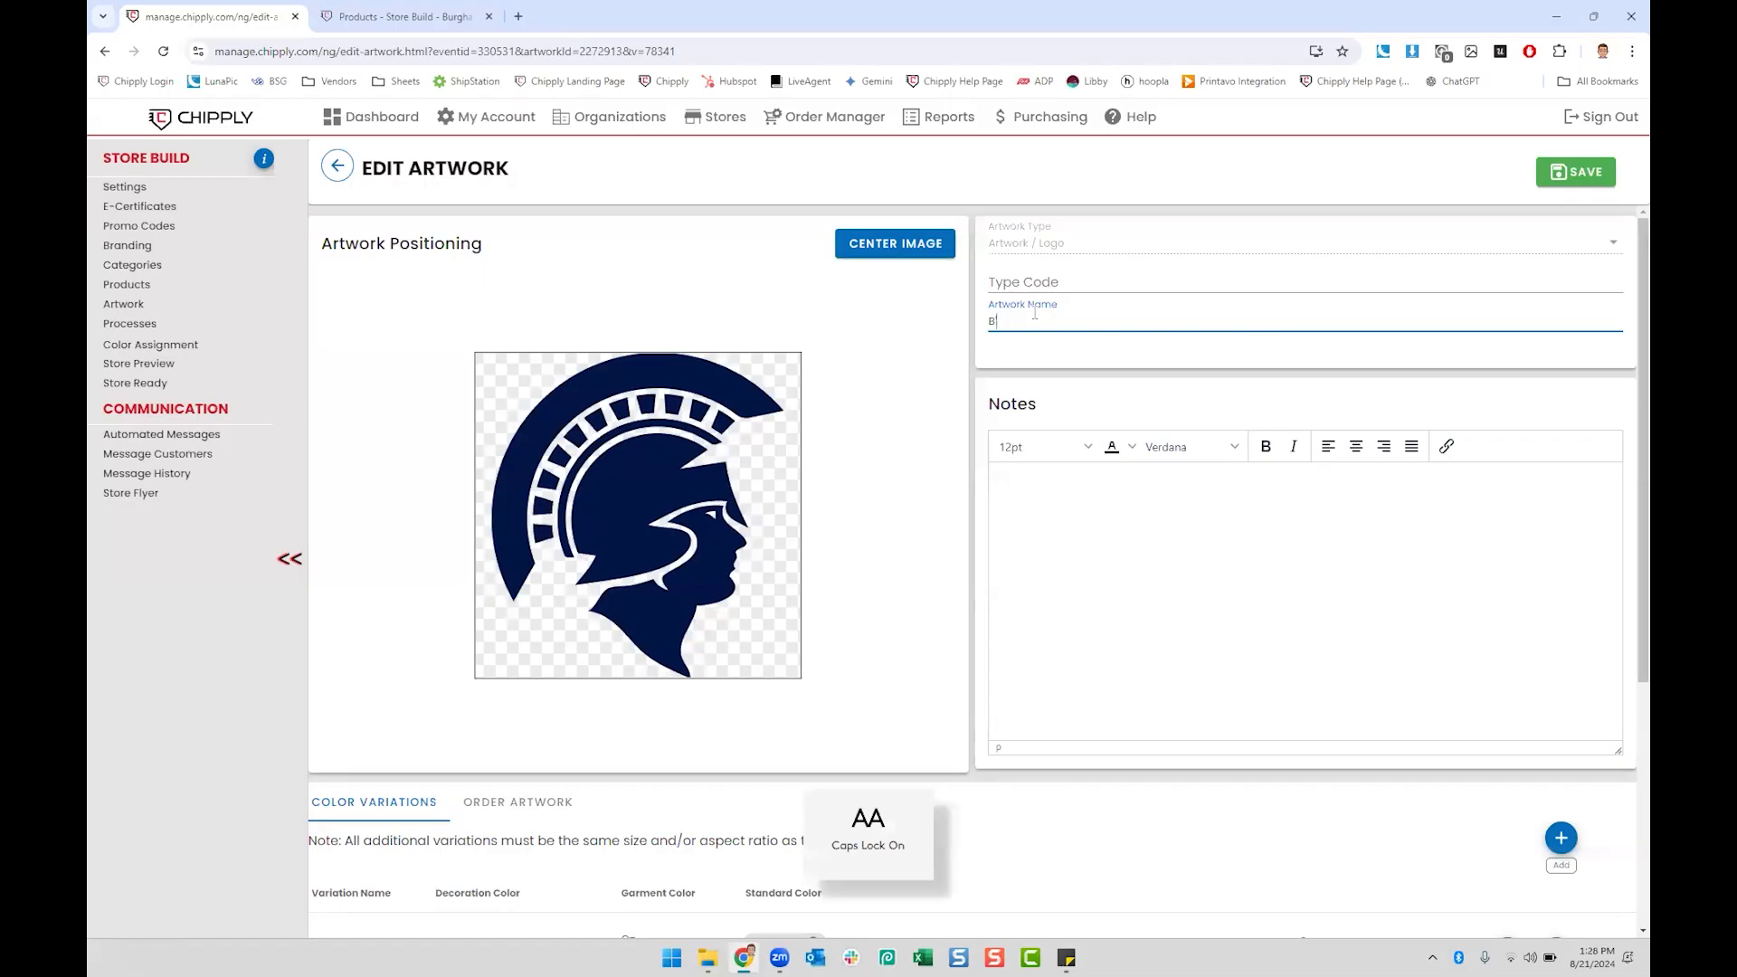
text(EAST)
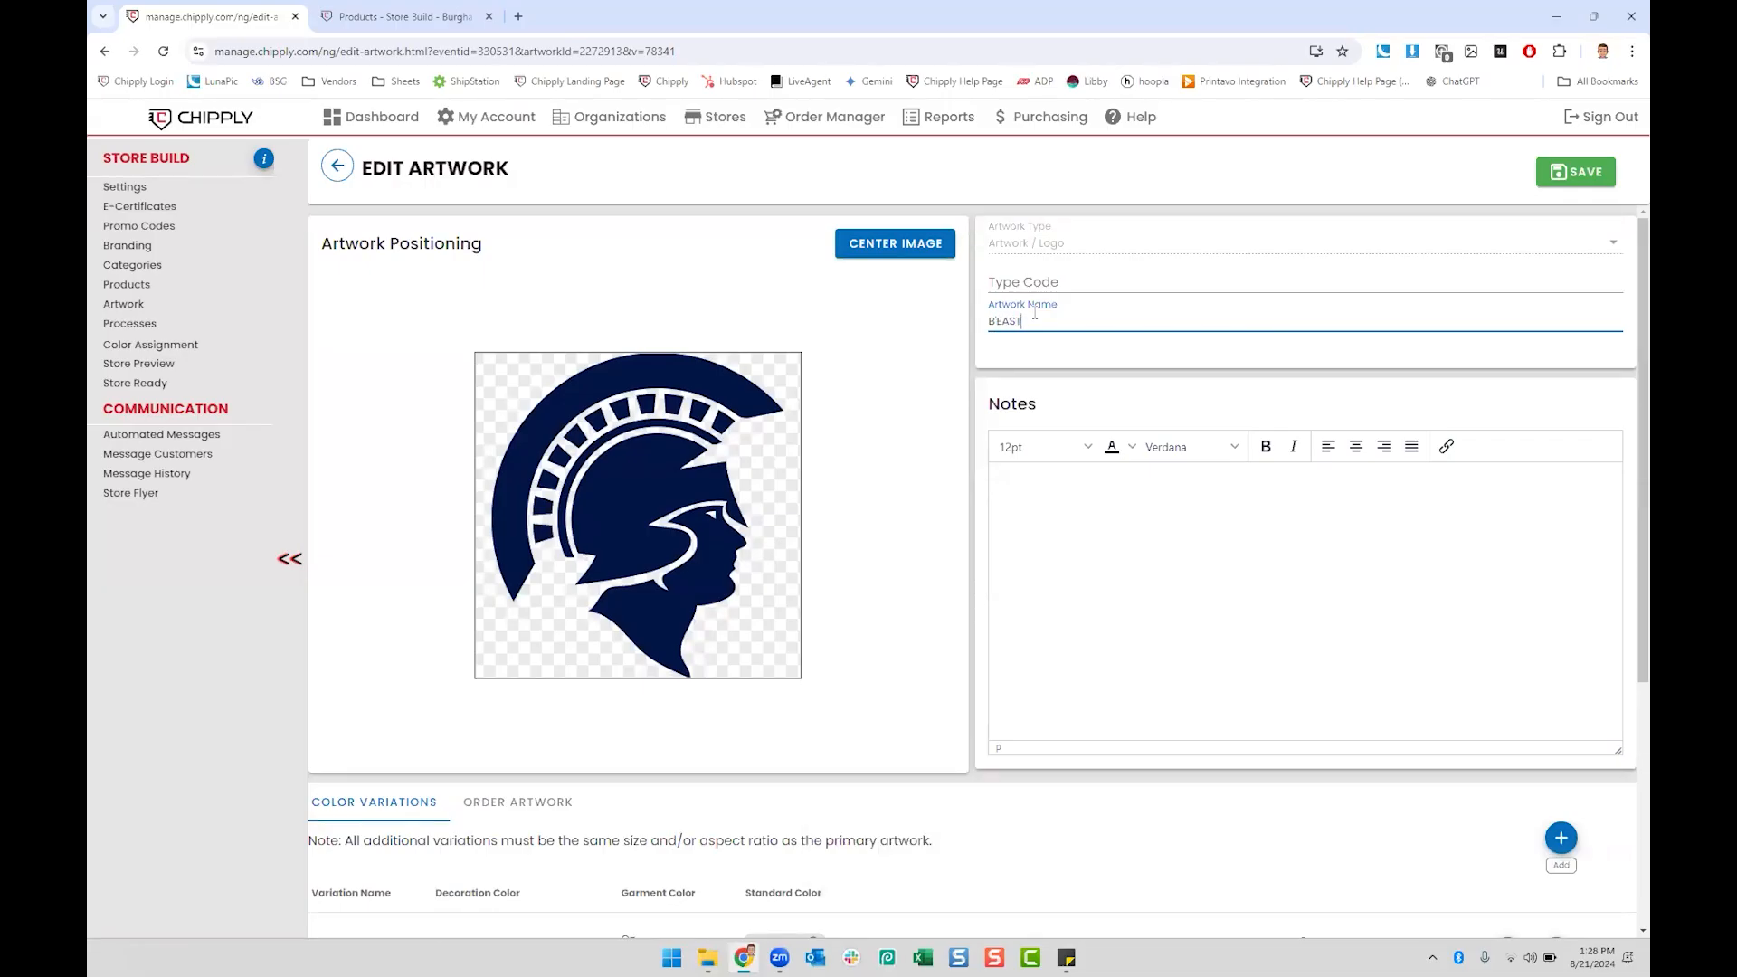
key(Caps_Lock)
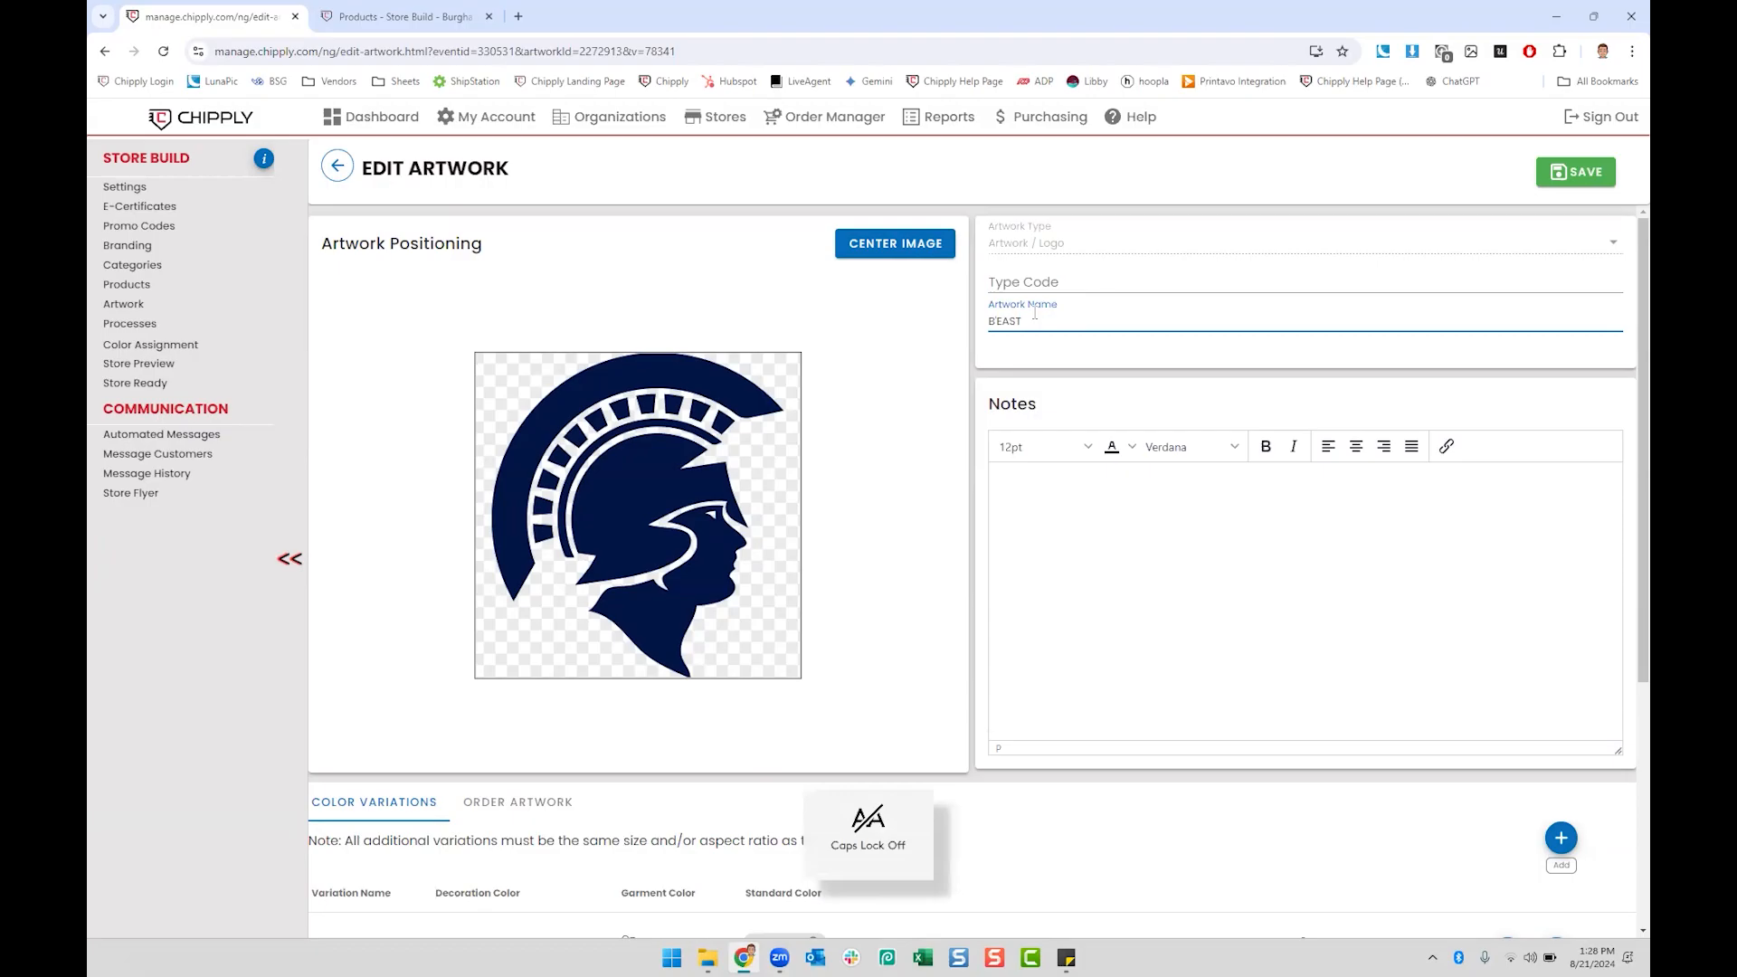
Step: Replace the Navy variation's image with B'EAST Navy and the White variation's with B'EAST White, save, and return to the artwork list
scroll(1227, 483, down, 4)
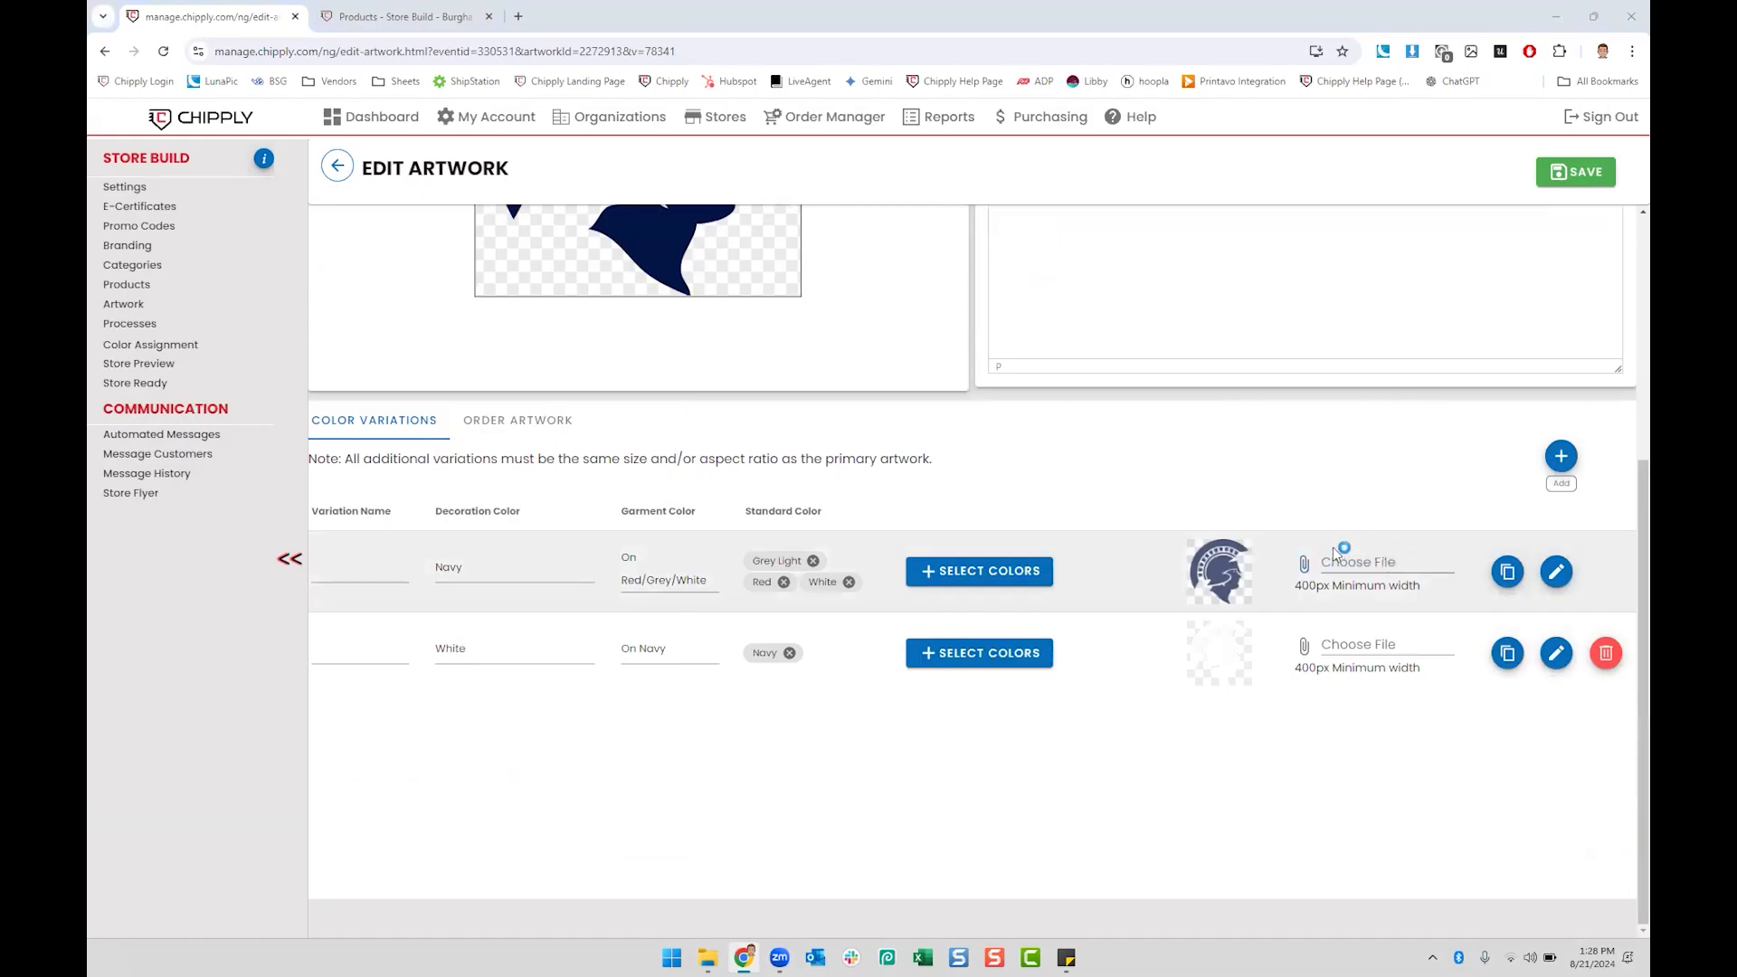
click(1375, 559)
double_click(800, 163)
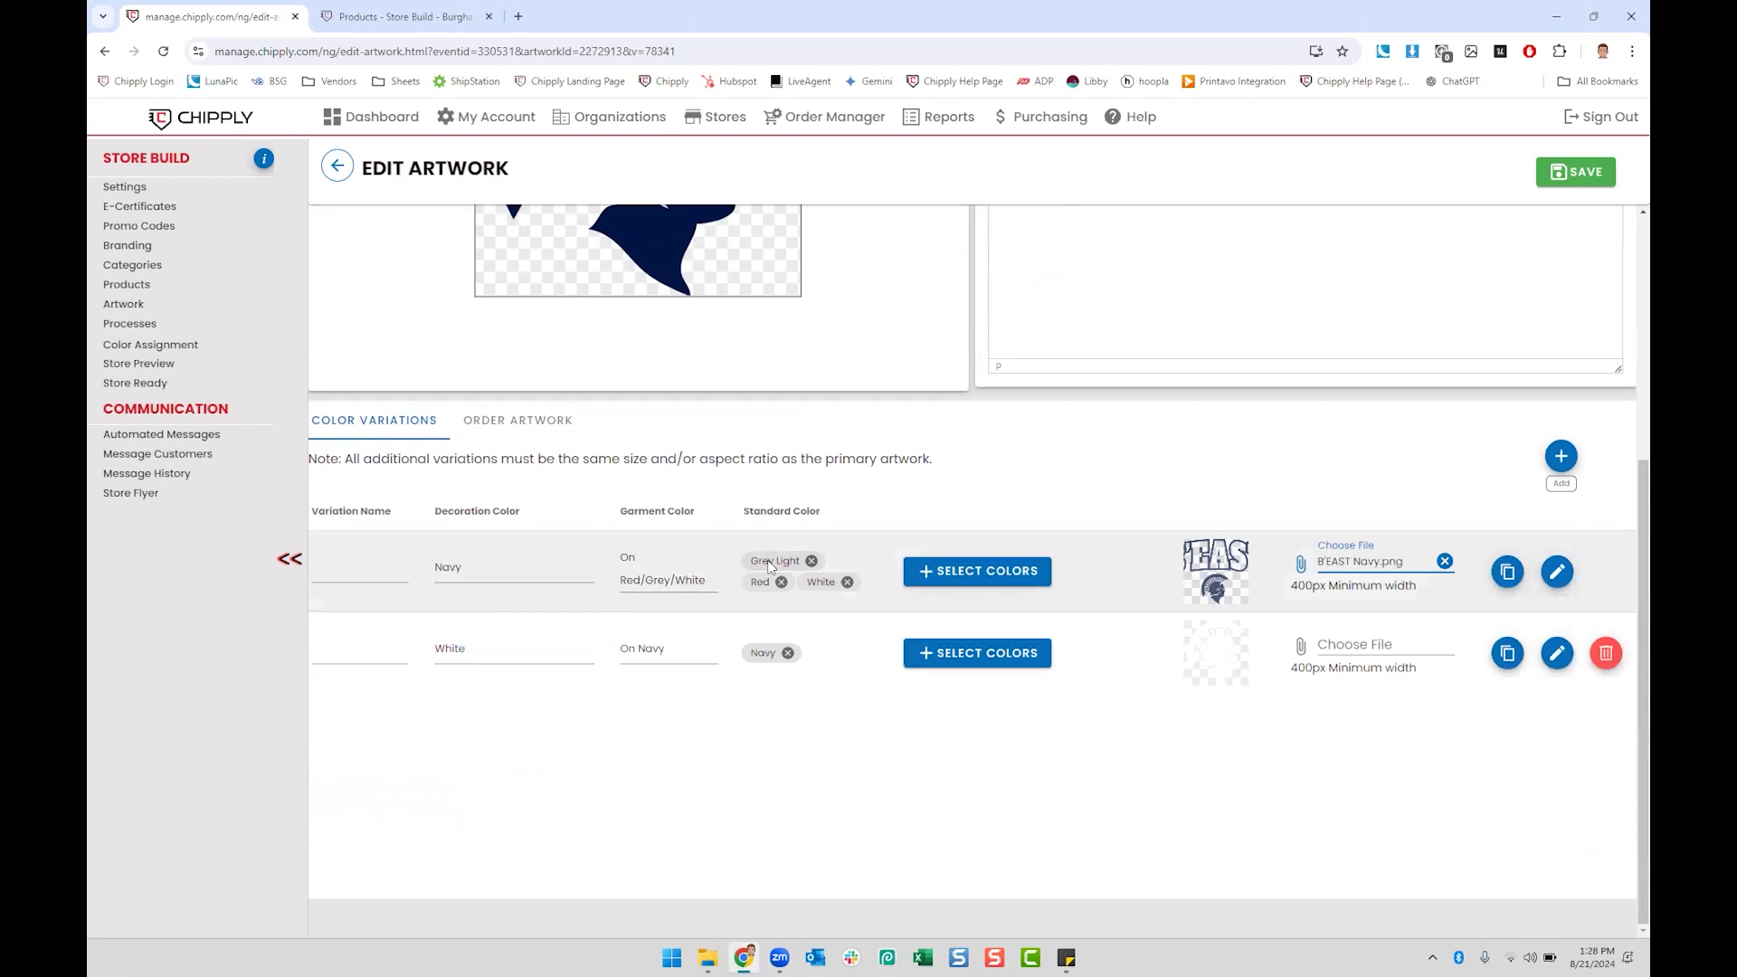
click(1355, 645)
click(886, 149)
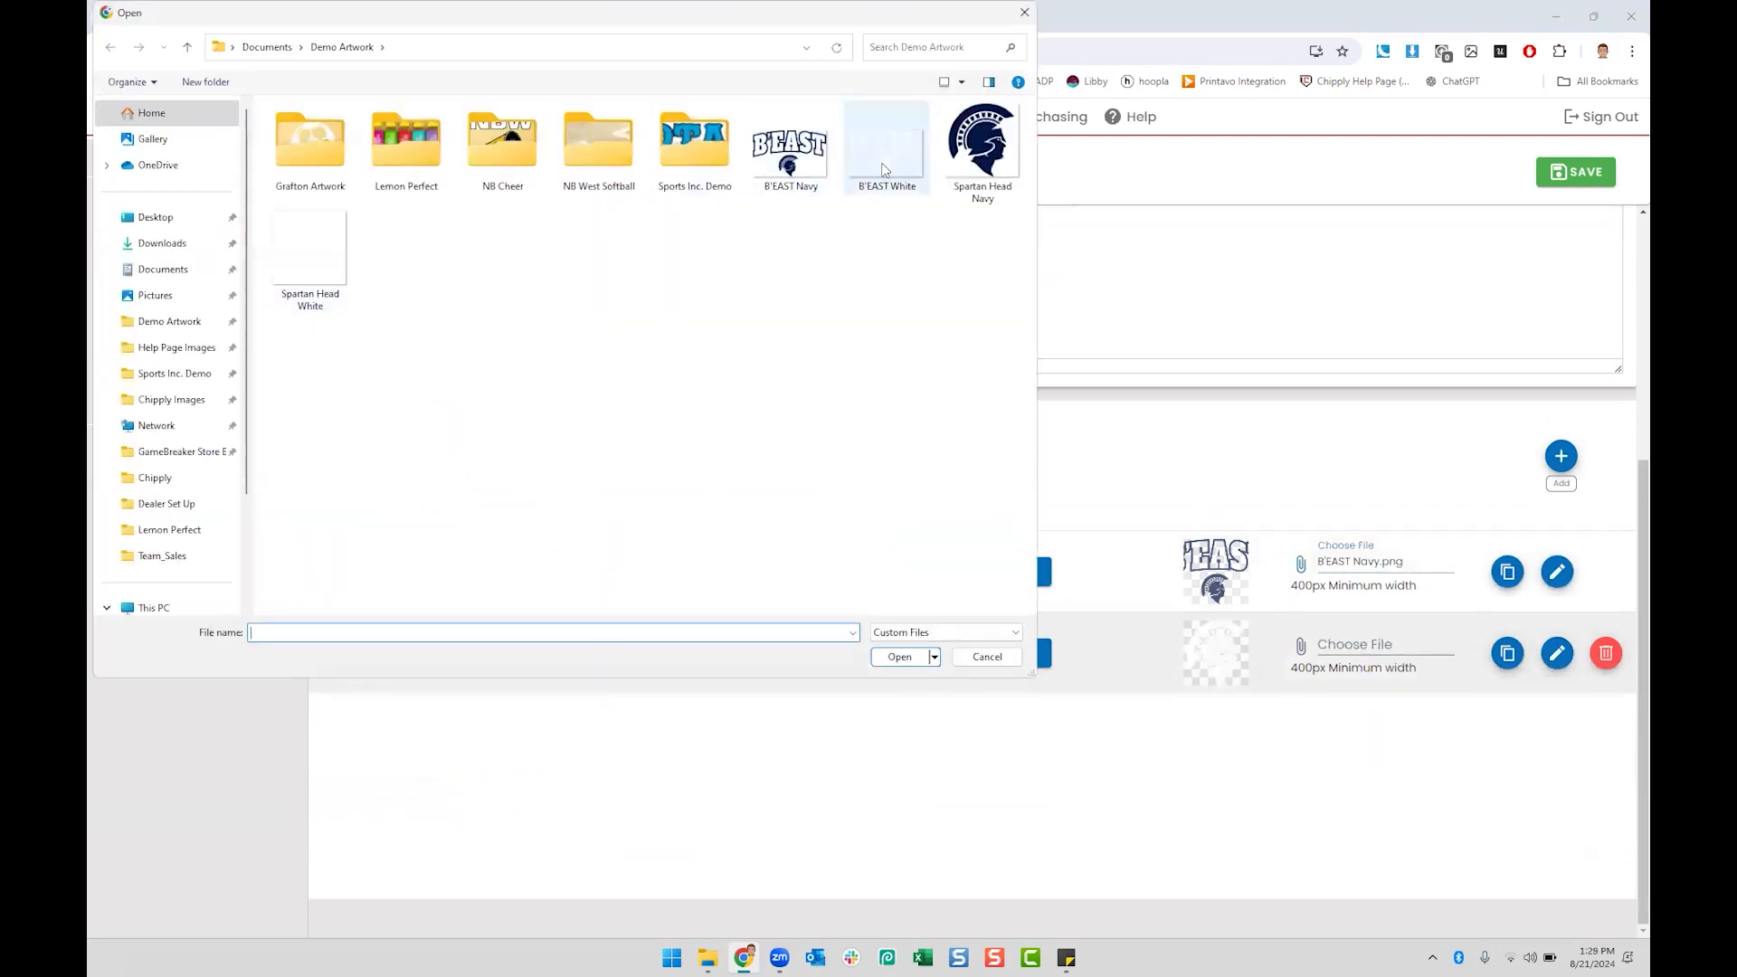
double_click(887, 152)
click(1574, 172)
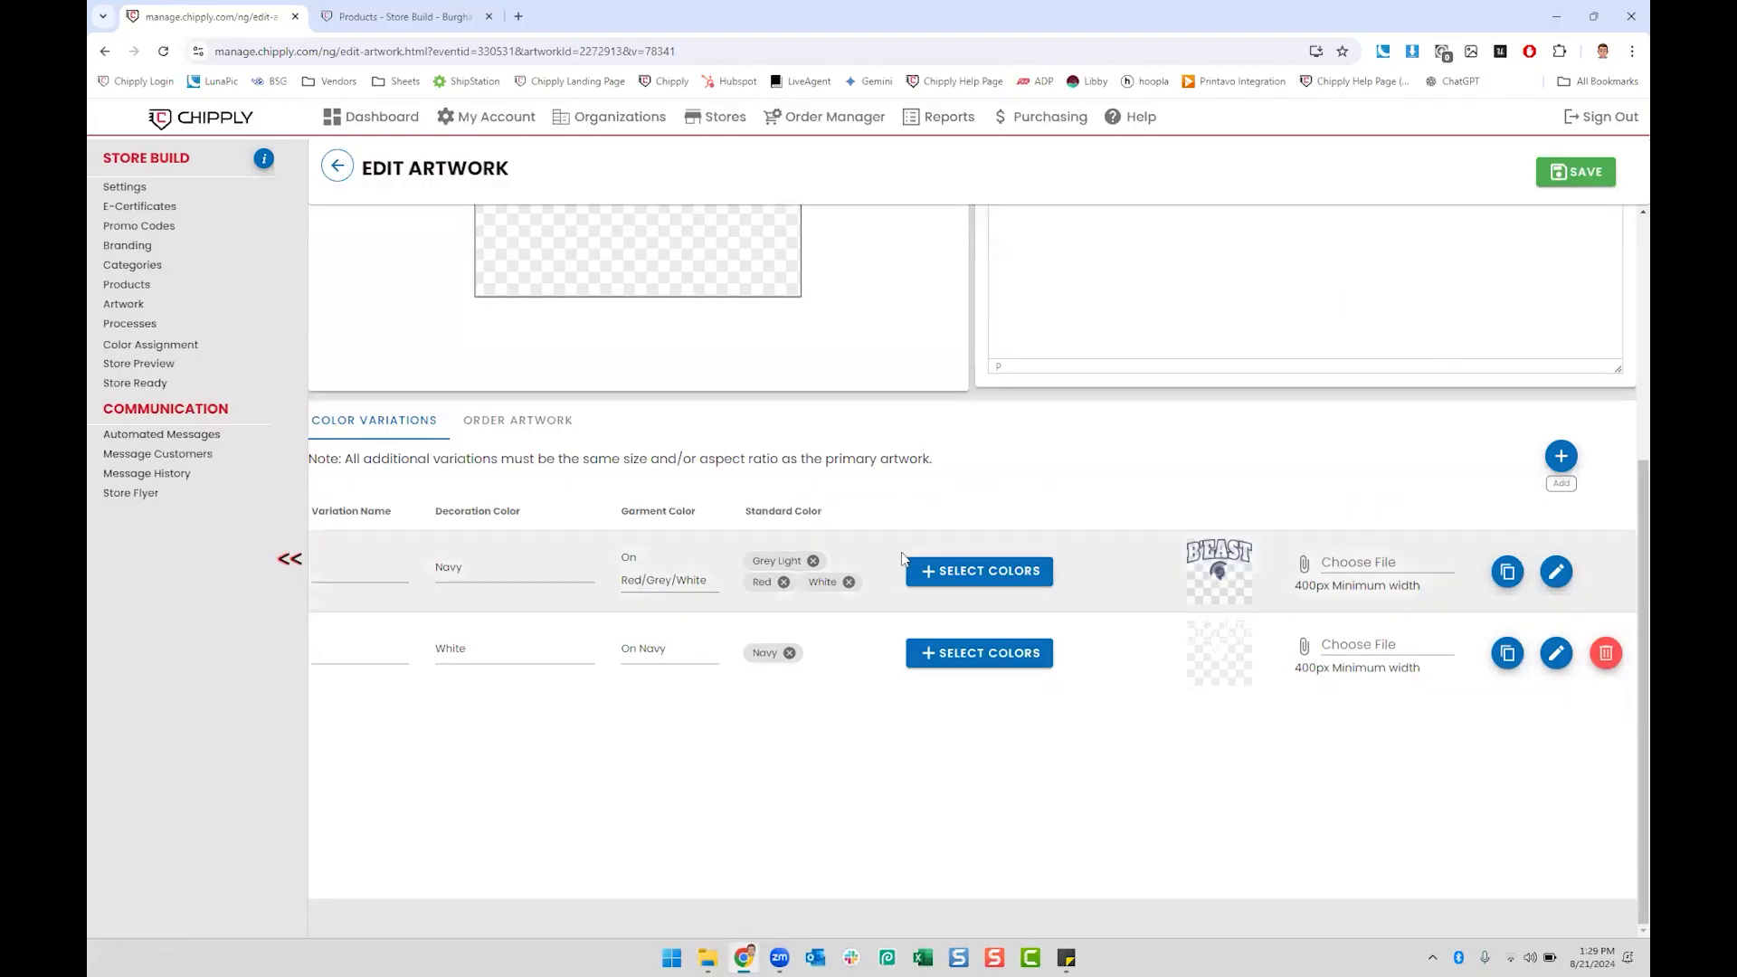
scroll(901, 552, up, 4)
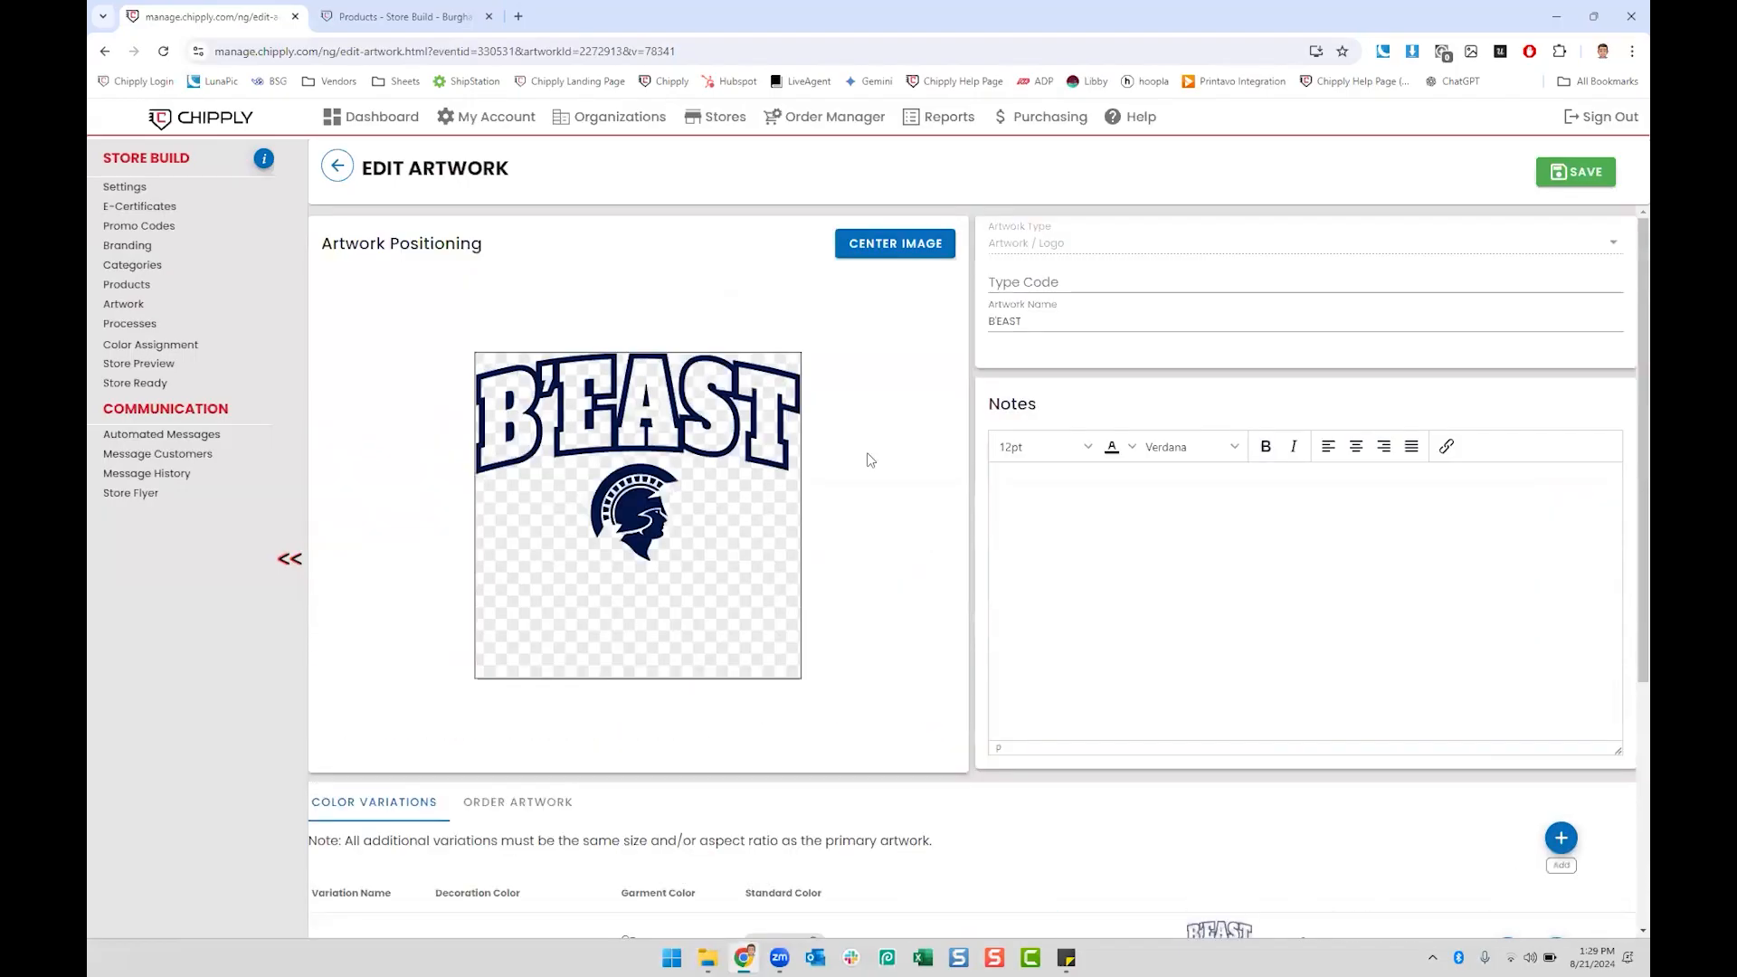
click(337, 170)
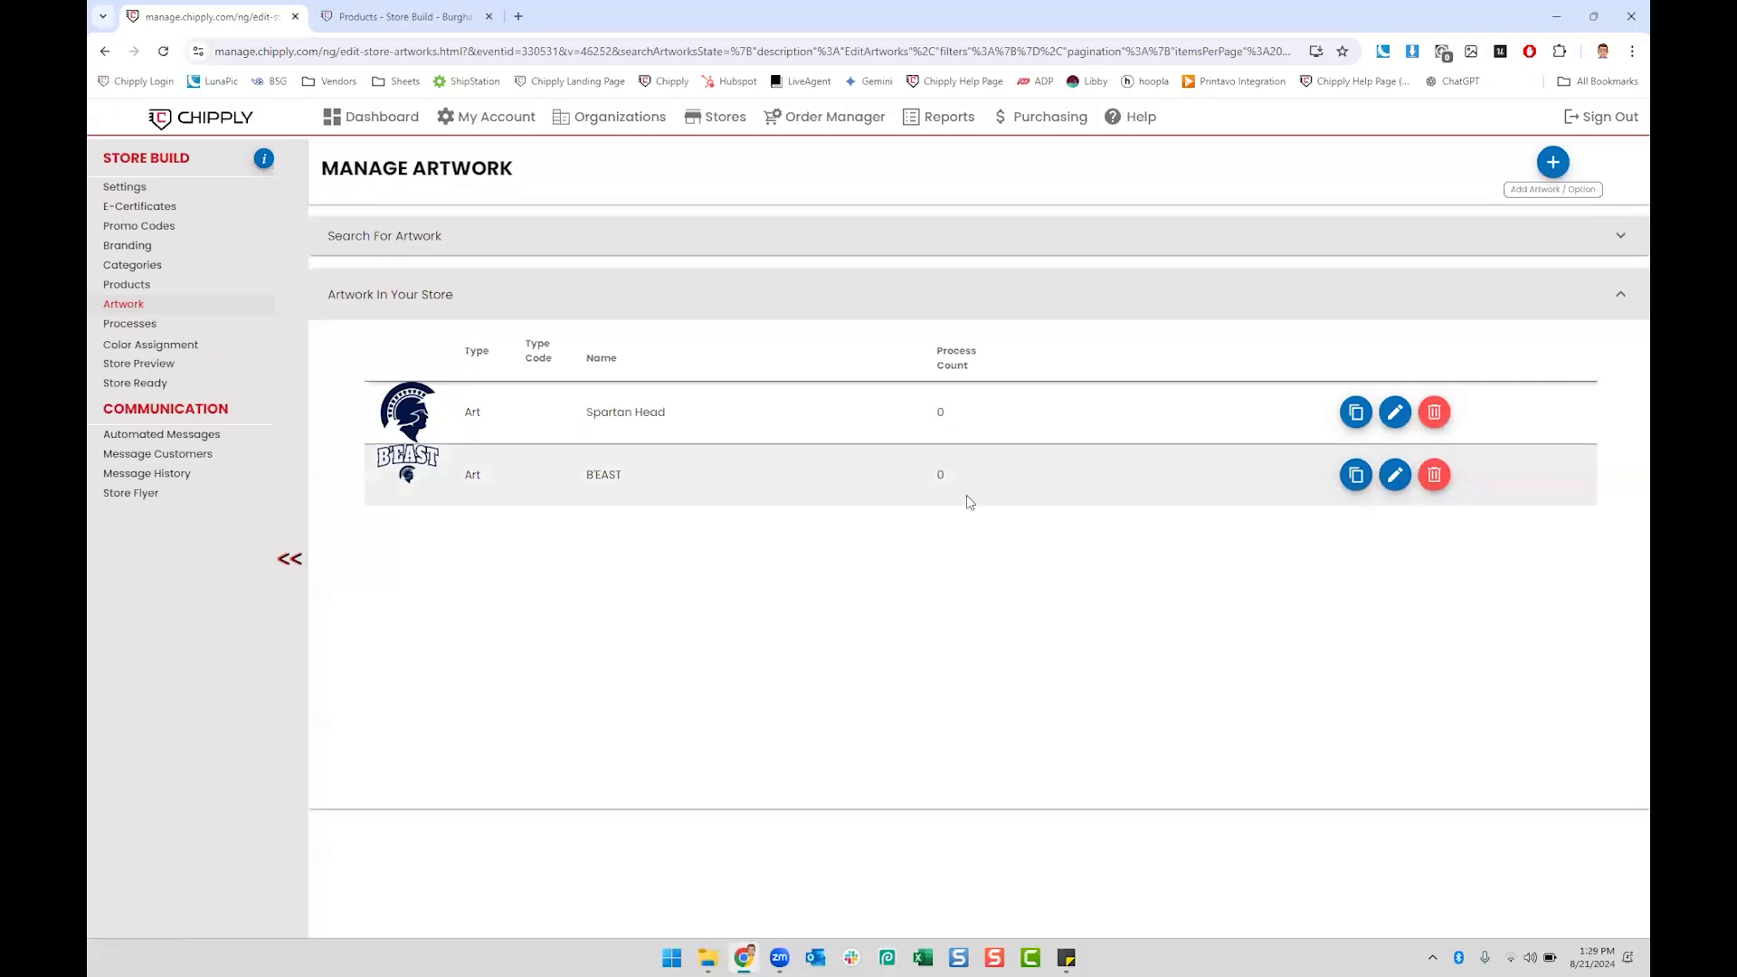
Step: Add a new process named "Full Front Print" to the store's processes
click(133, 330)
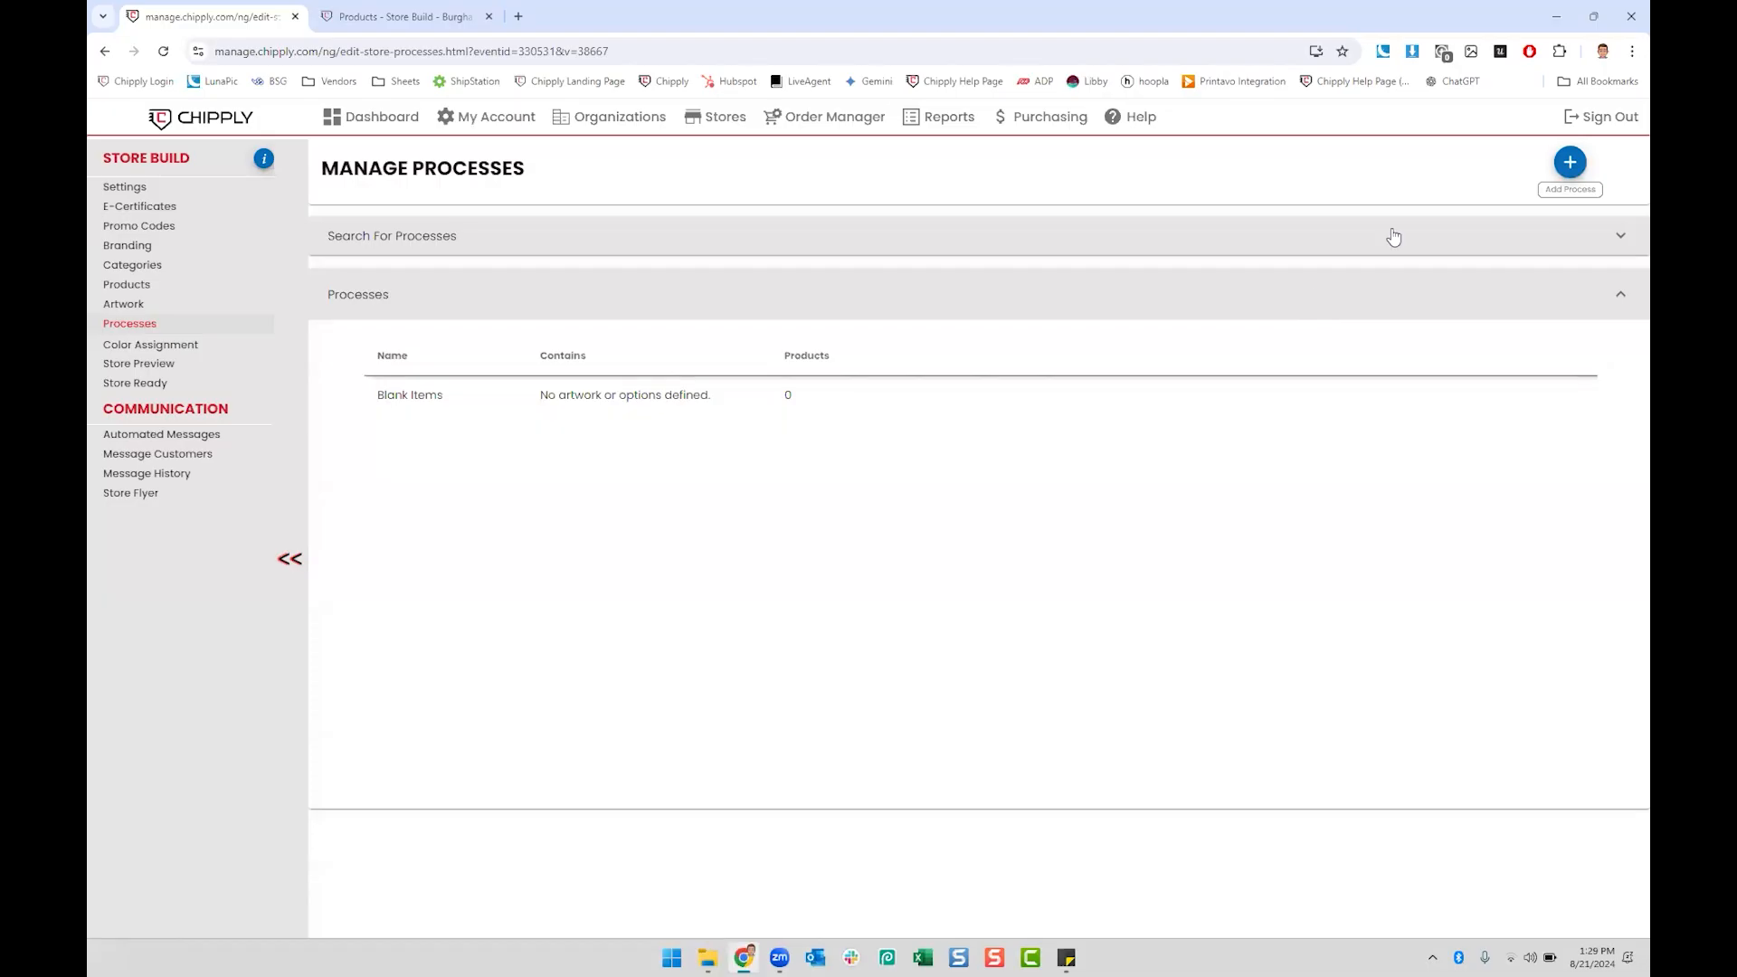
click(1569, 164)
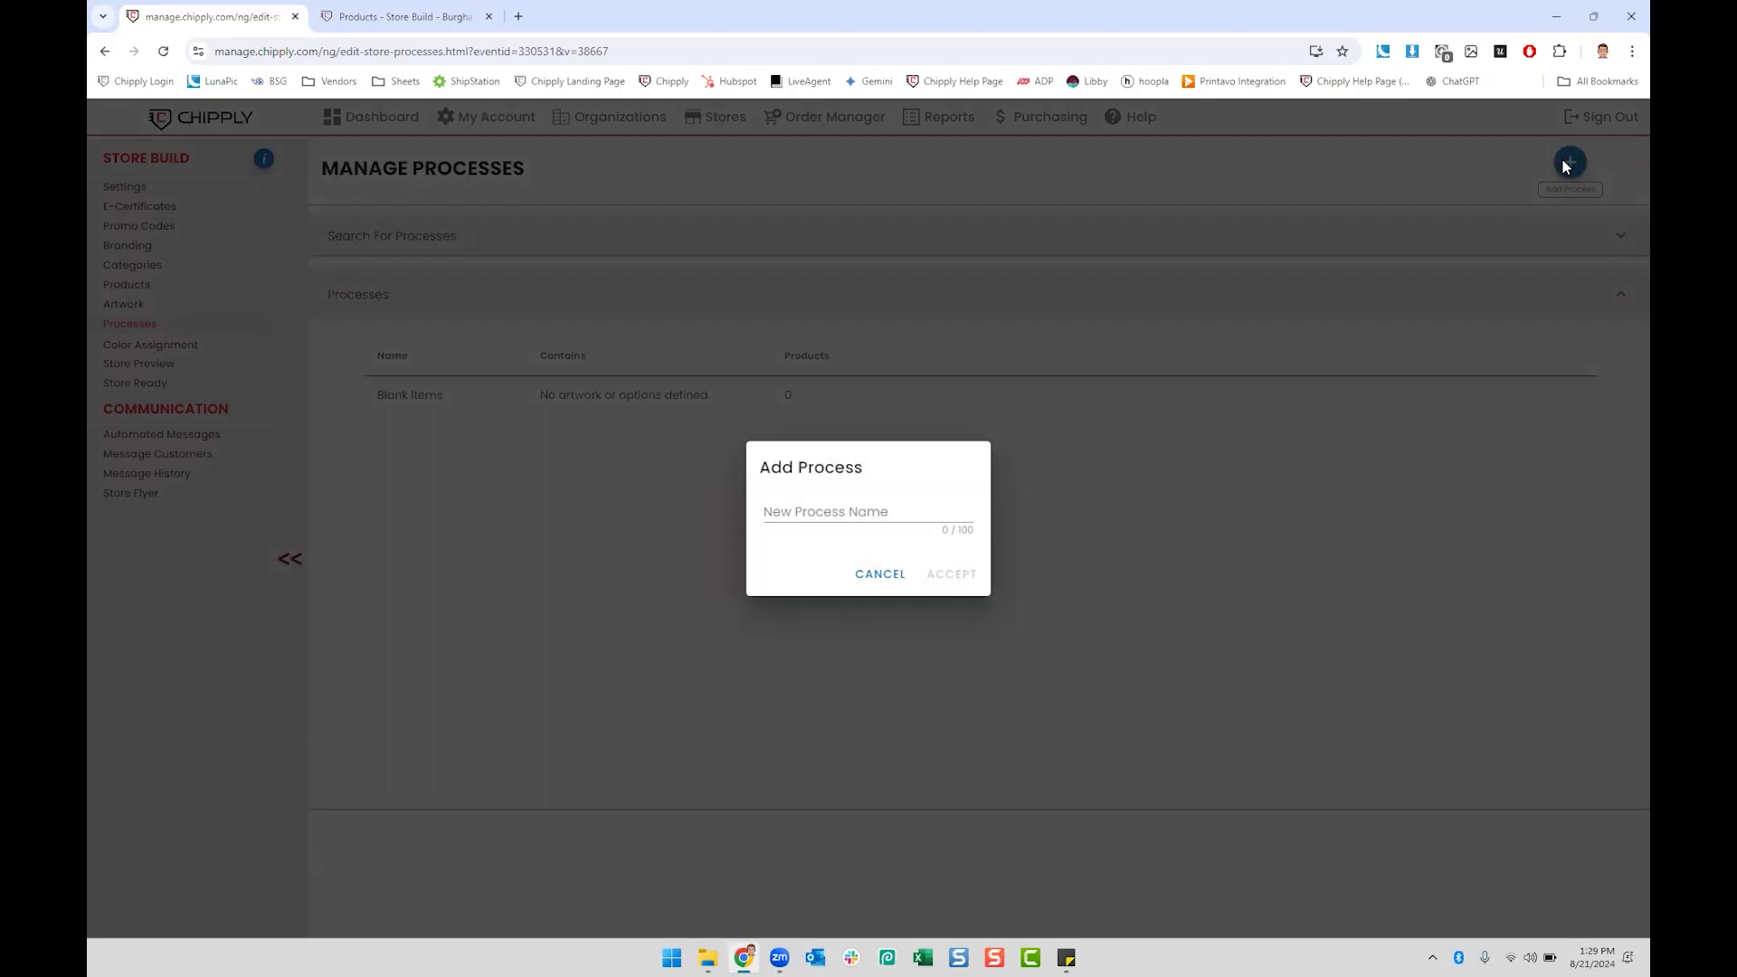
click(840, 522)
text(Full Front Print)
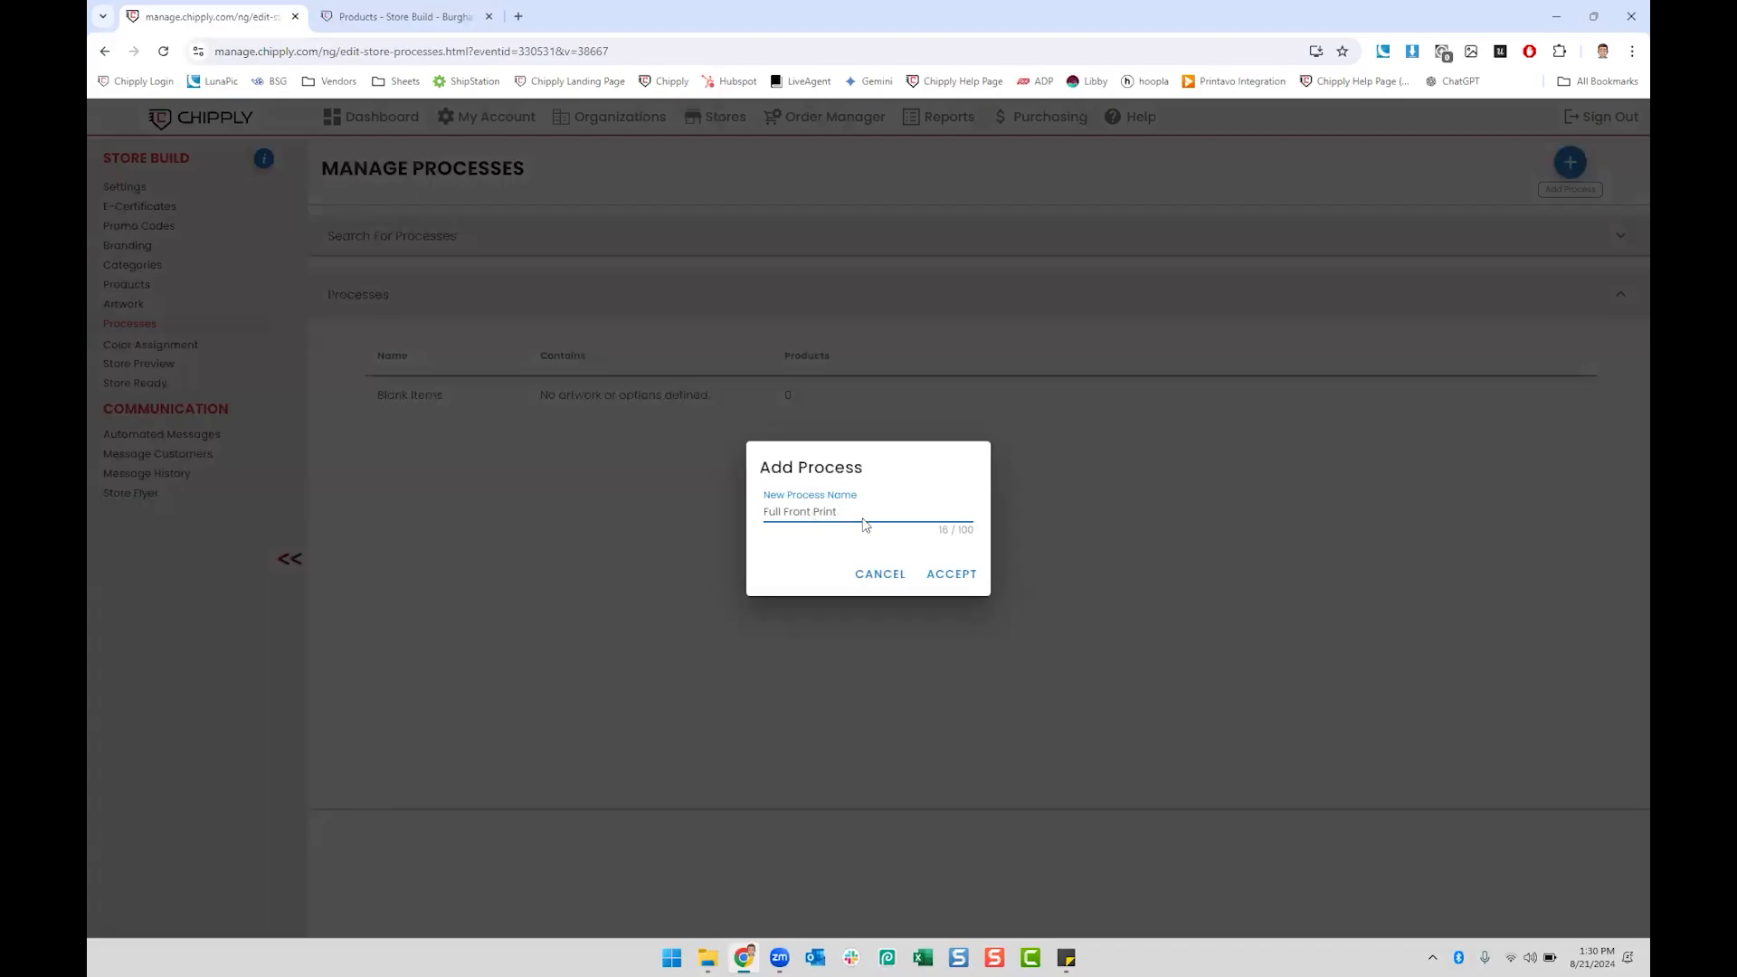
click(955, 577)
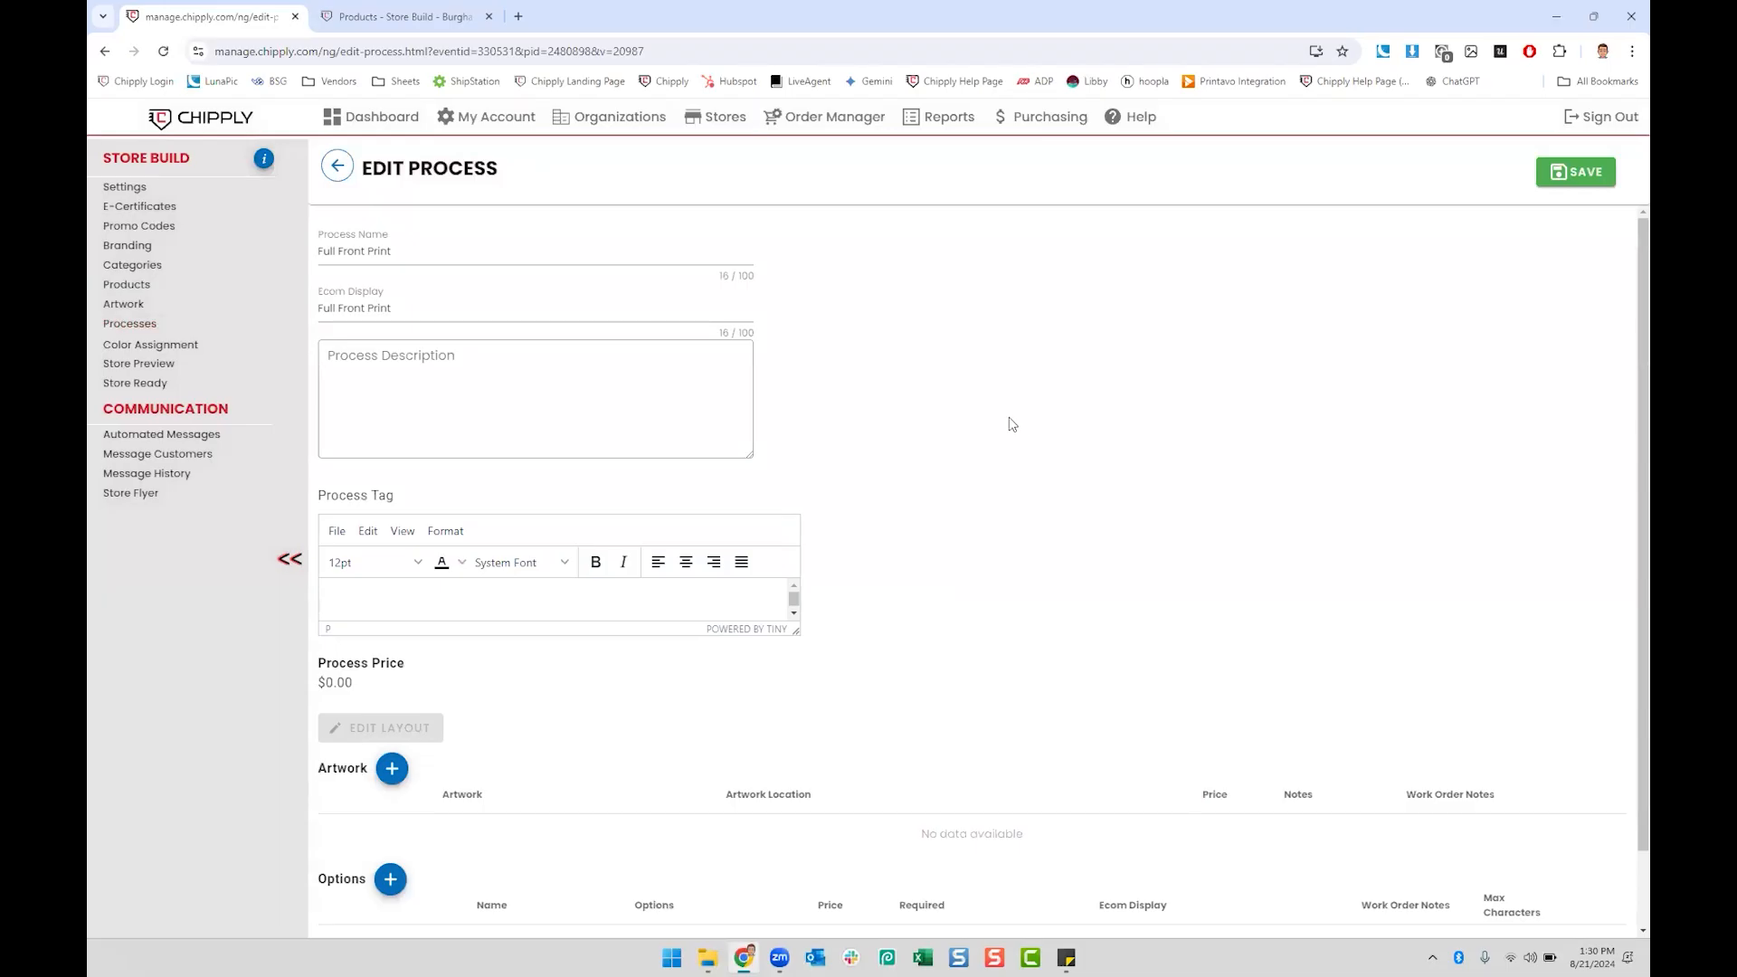
Step: Add the existing B'EAST artwork to the Full Front Print process
scroll(1082, 353, down, 2)
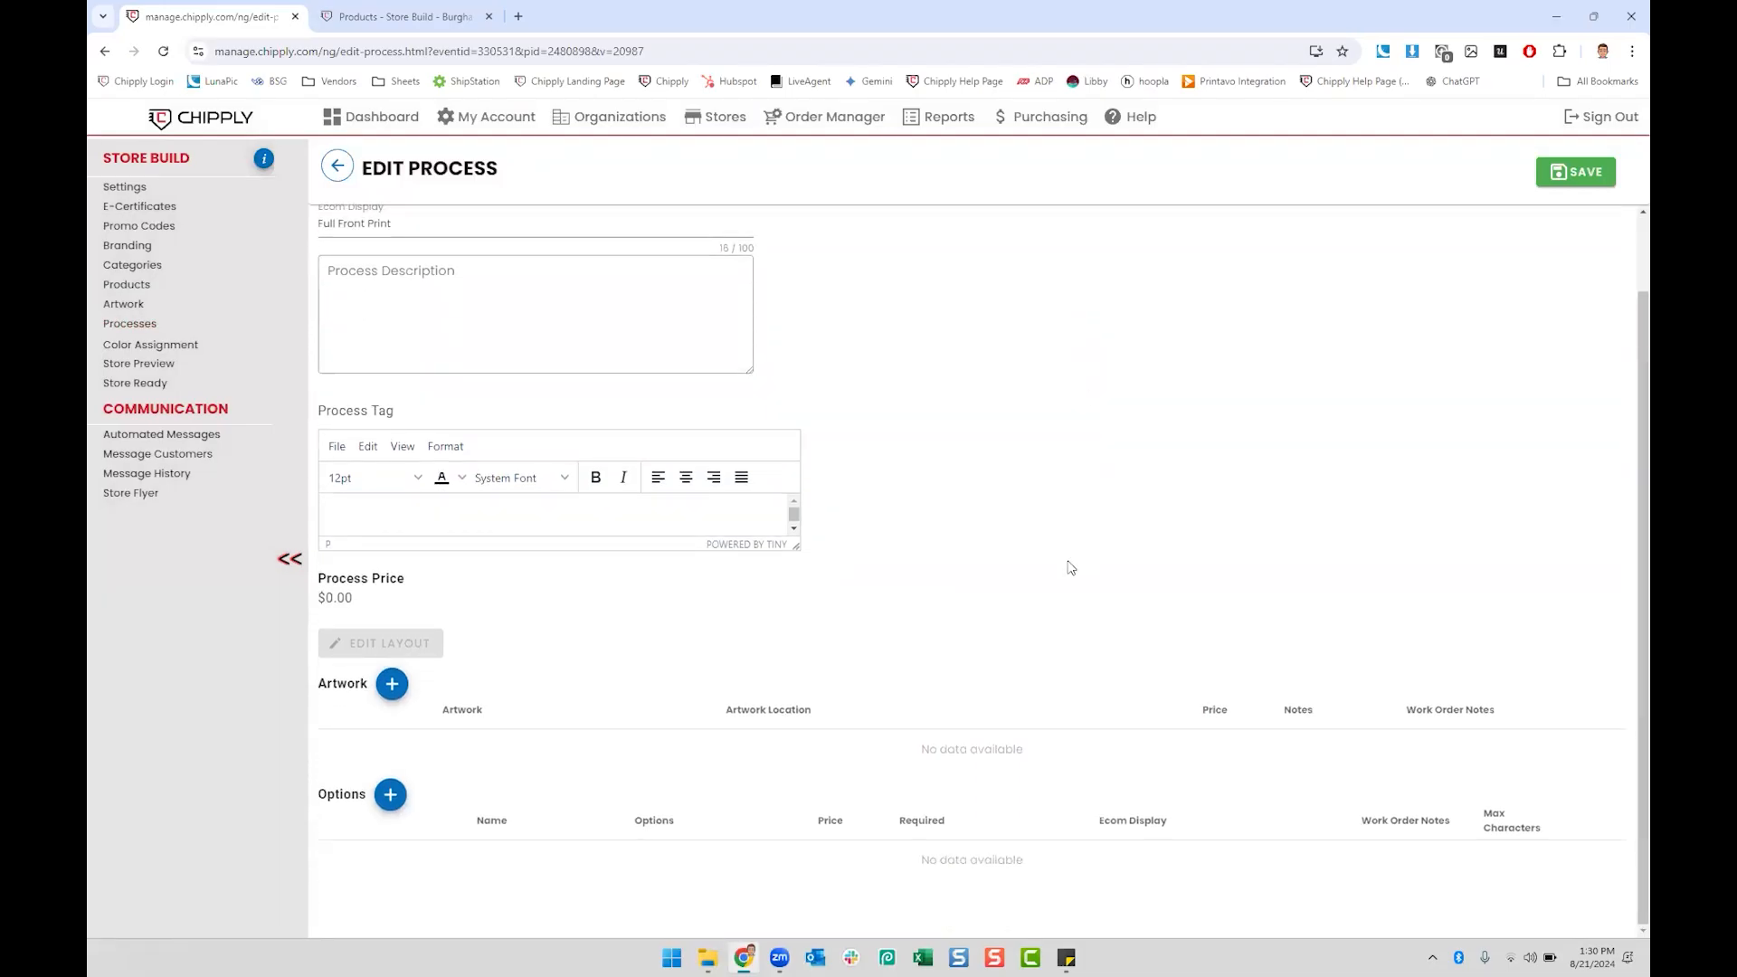
click(394, 687)
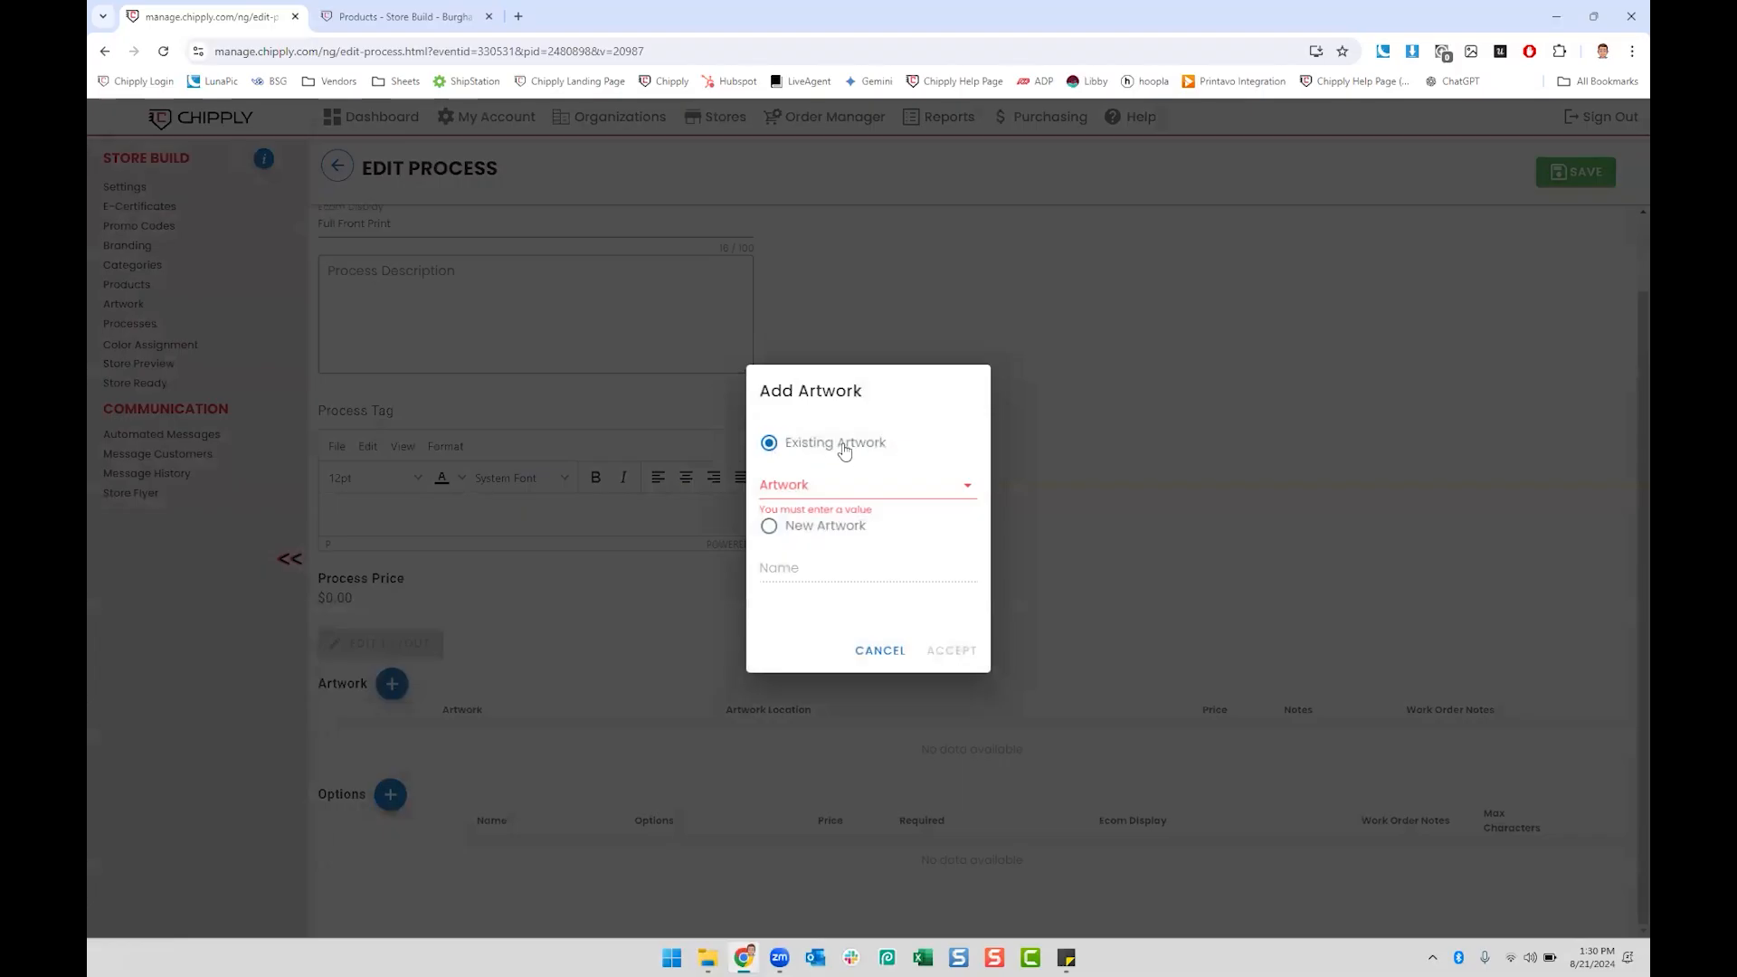
click(930, 488)
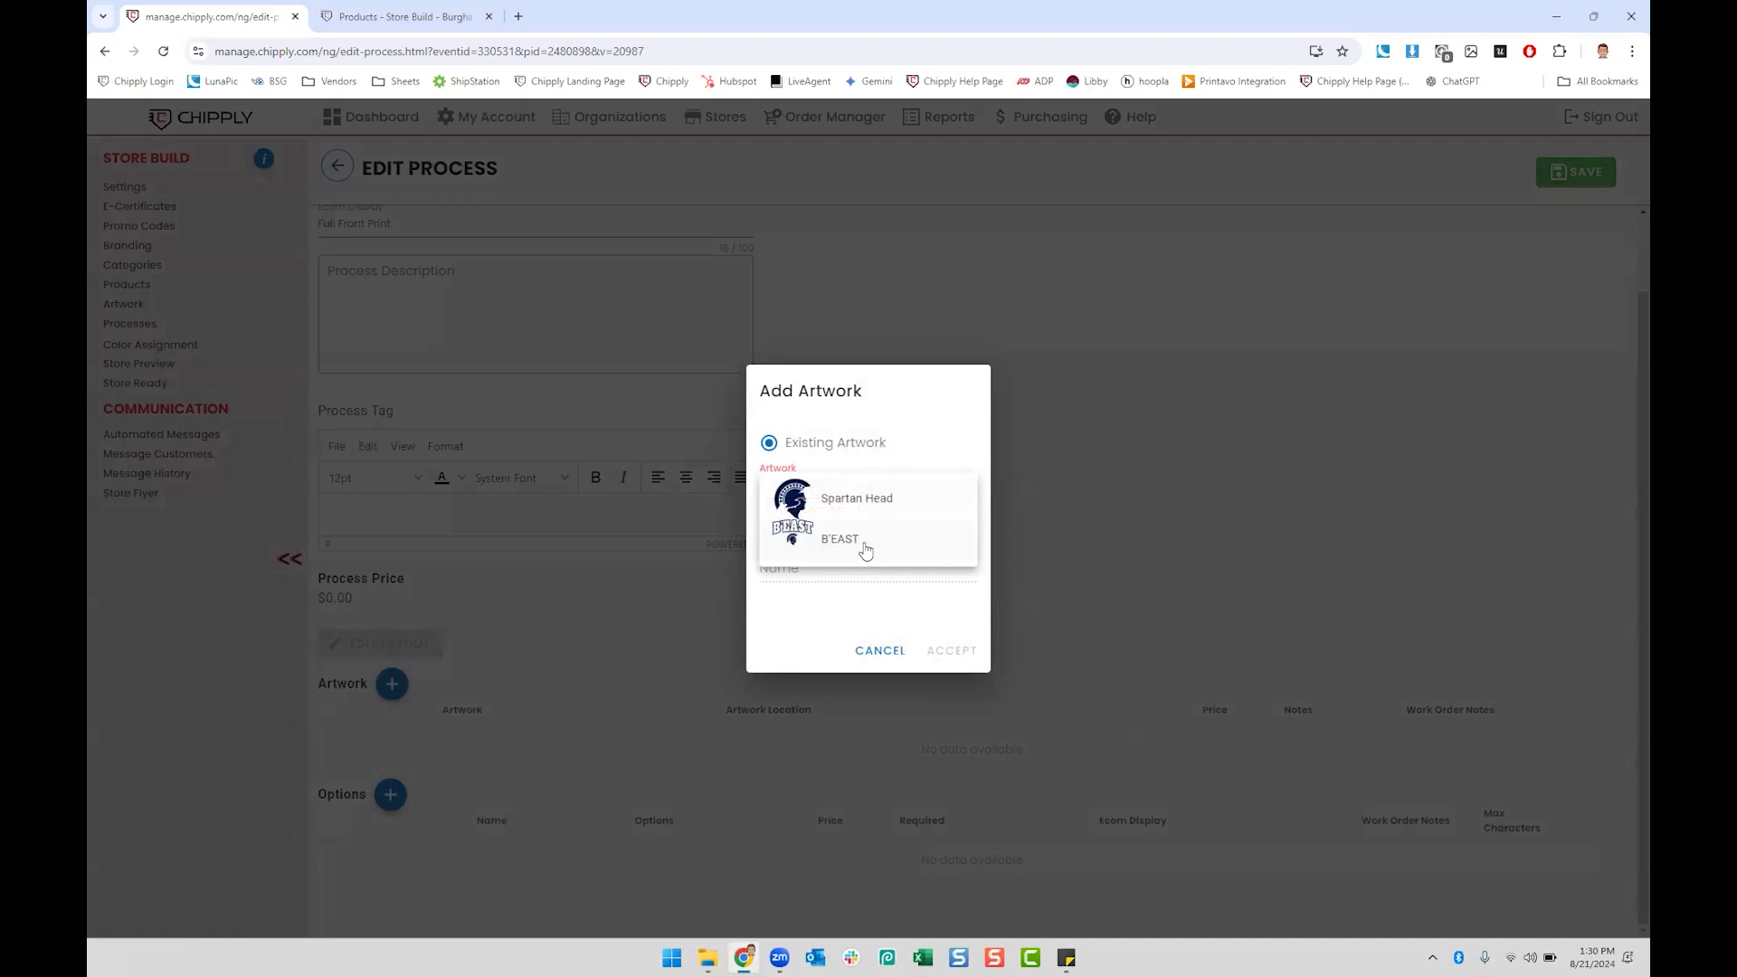
click(834, 542)
click(953, 647)
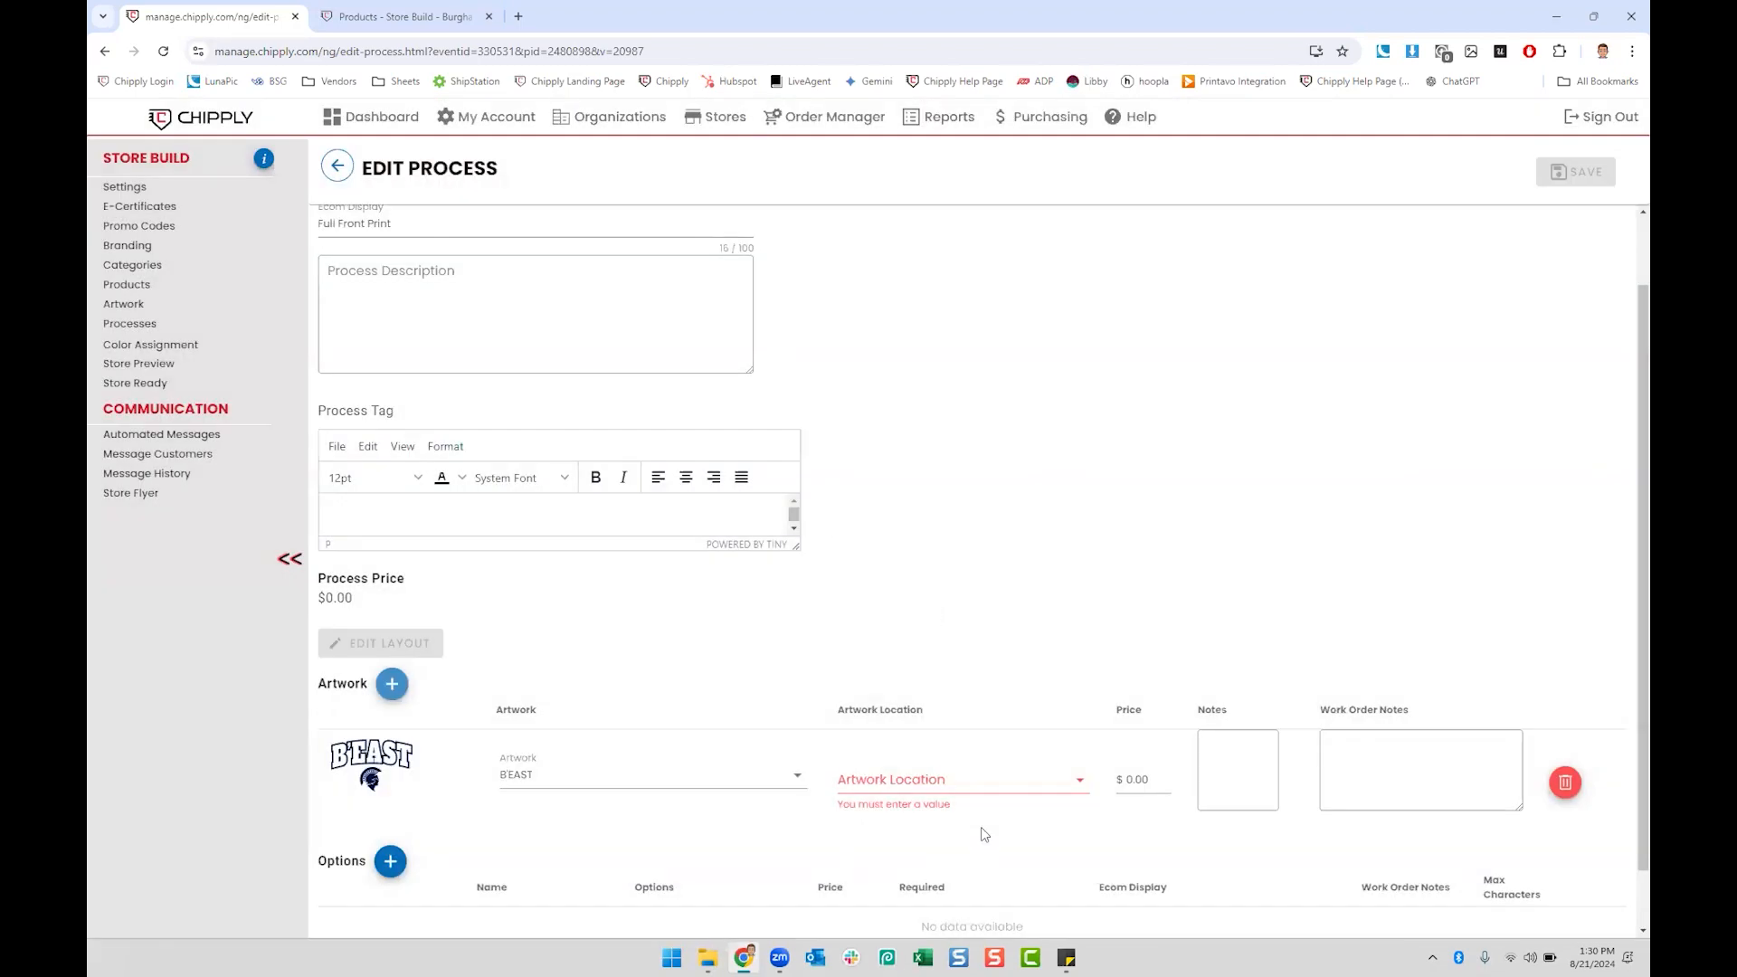
Step: Set the B'EAST artwork's location to Full Front, save the process and return to the process list
click(928, 783)
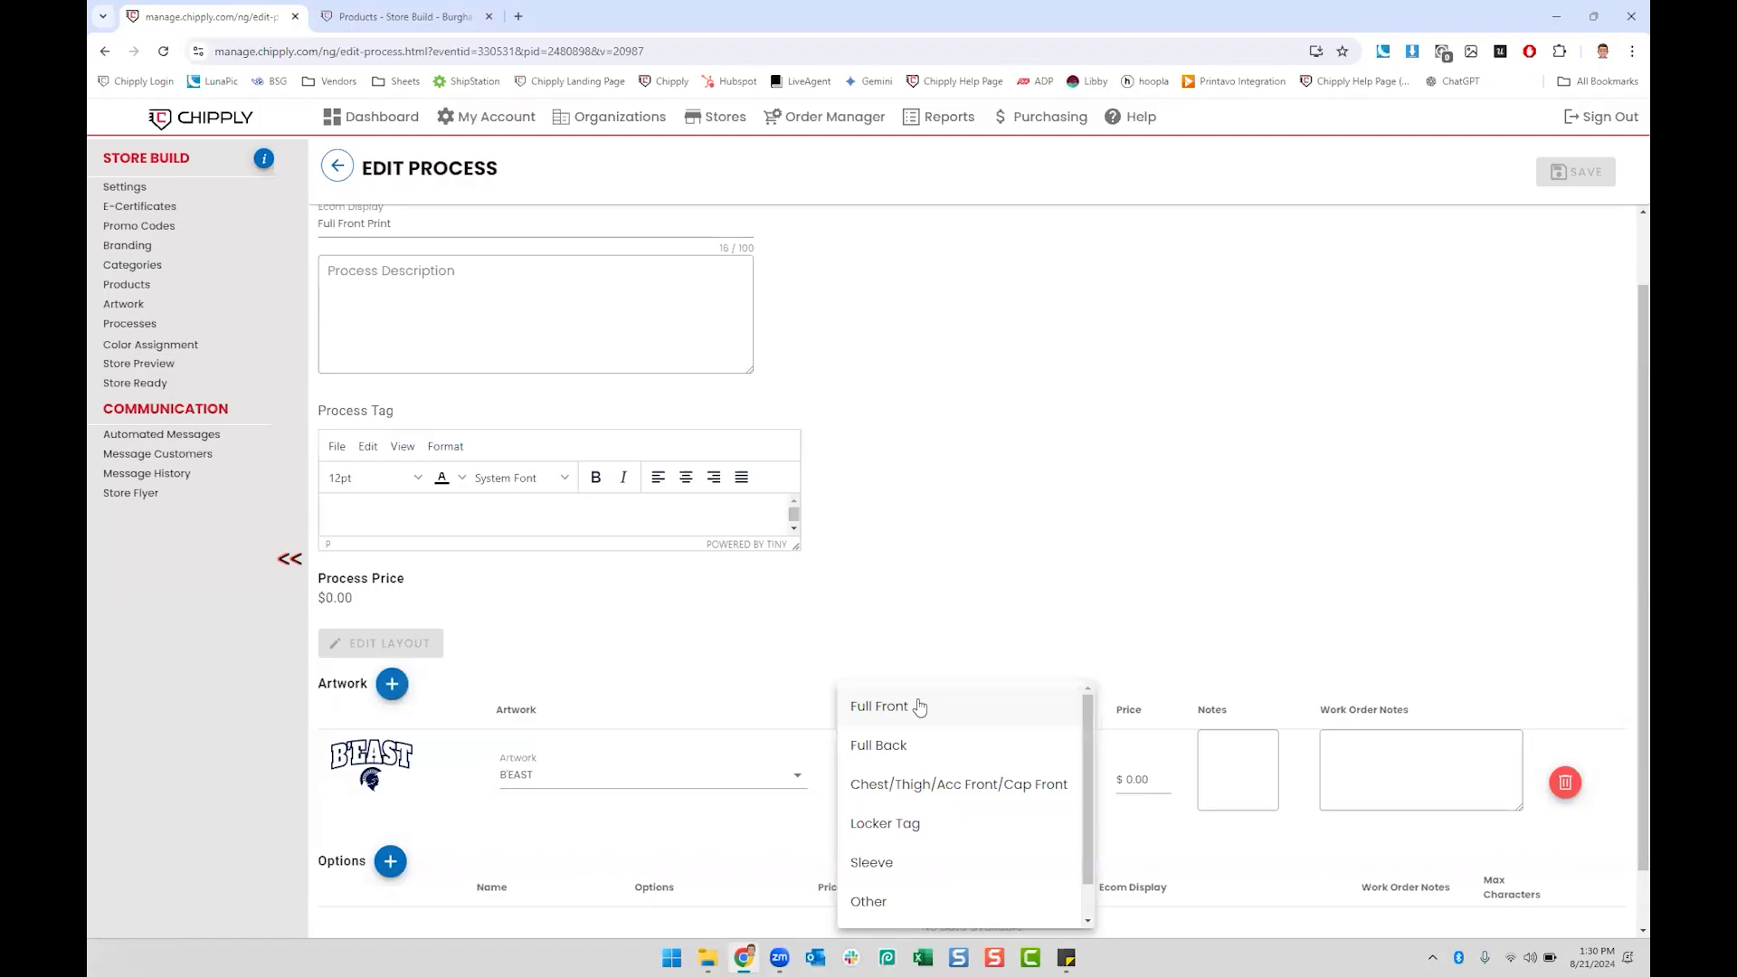
click(908, 711)
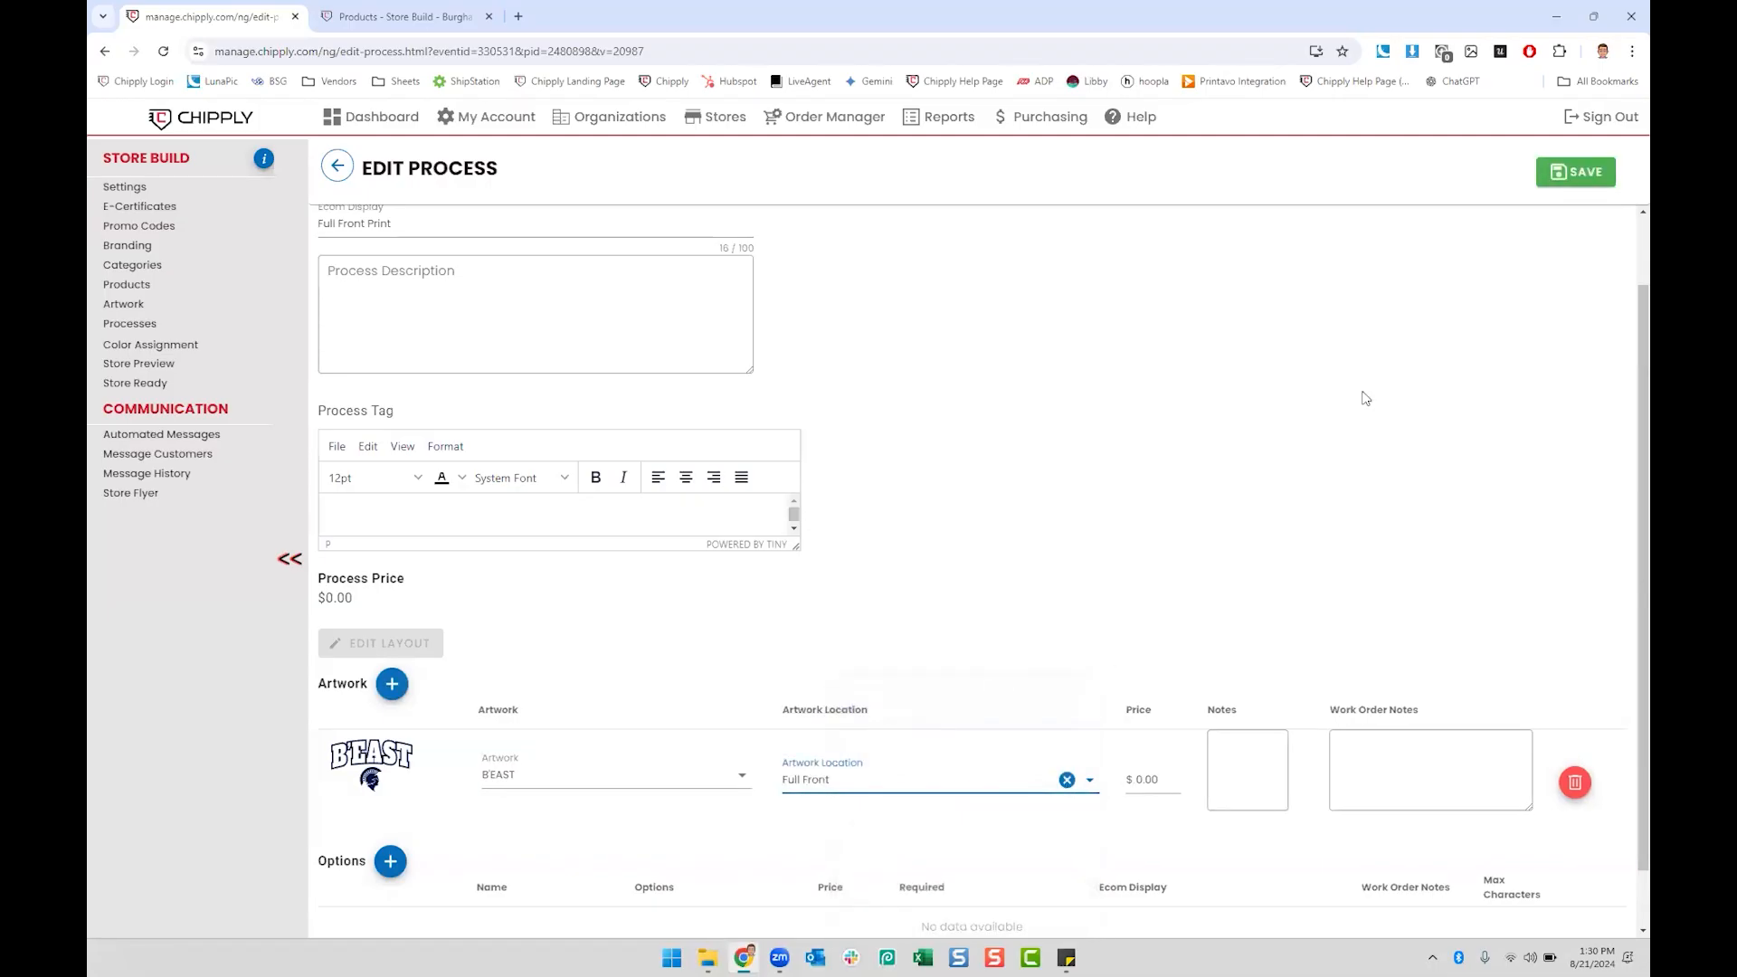
click(1574, 172)
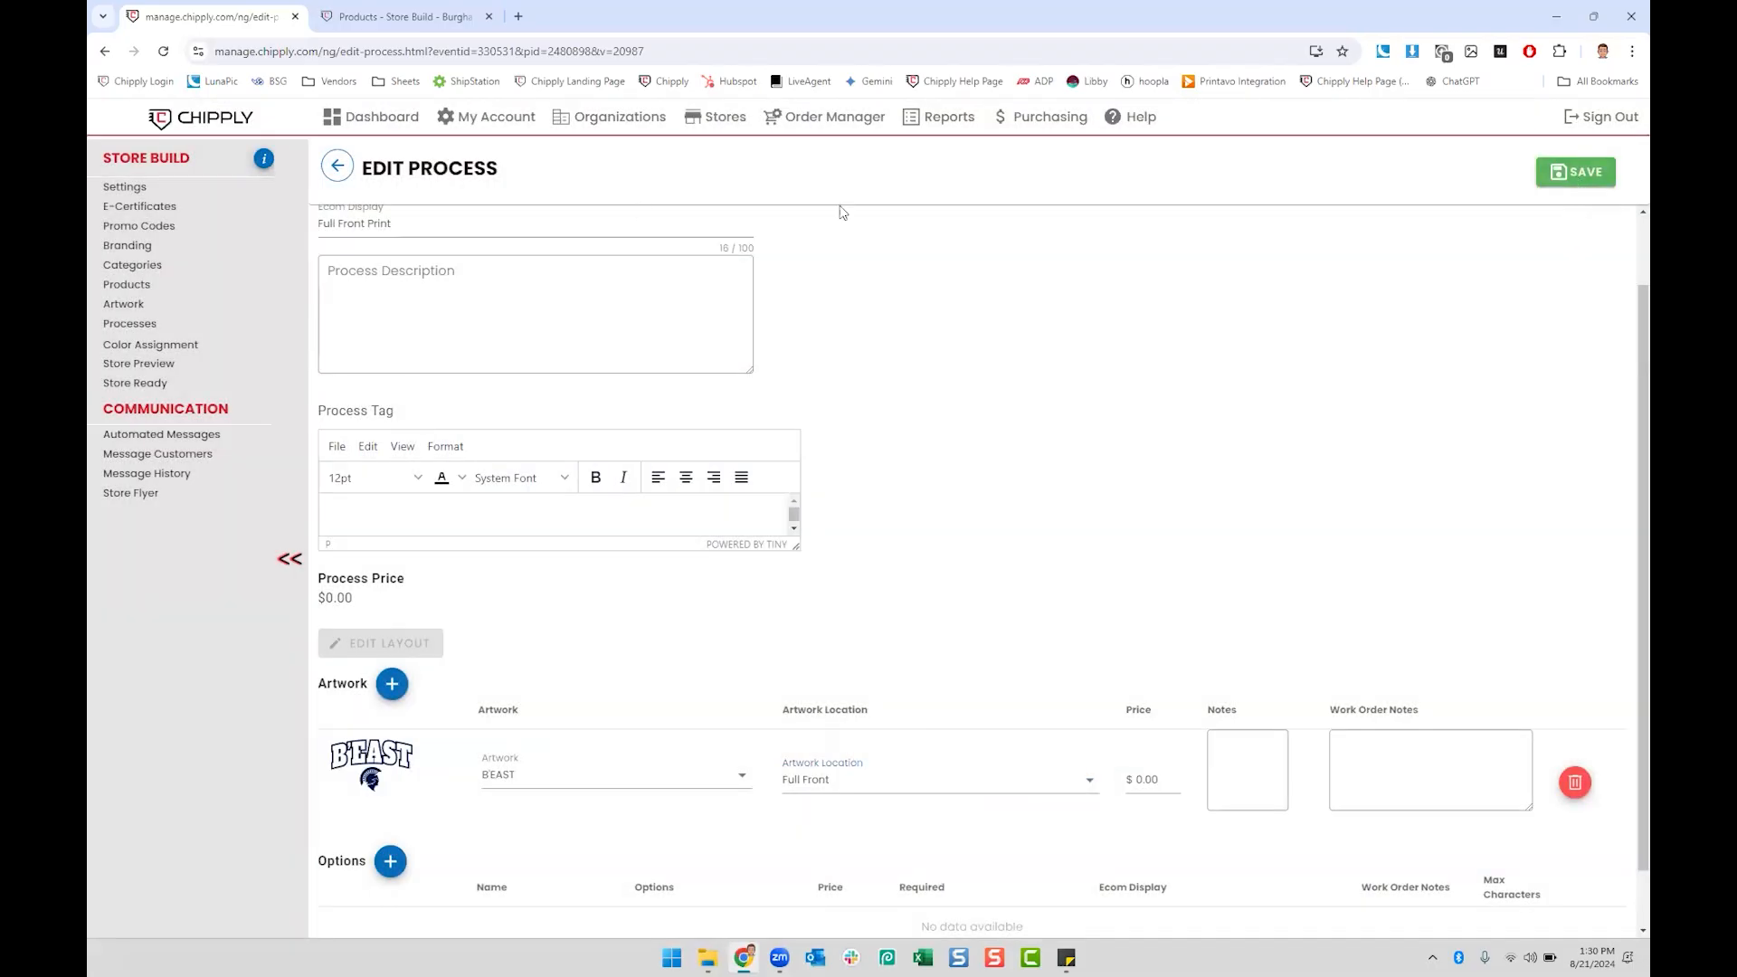
click(344, 164)
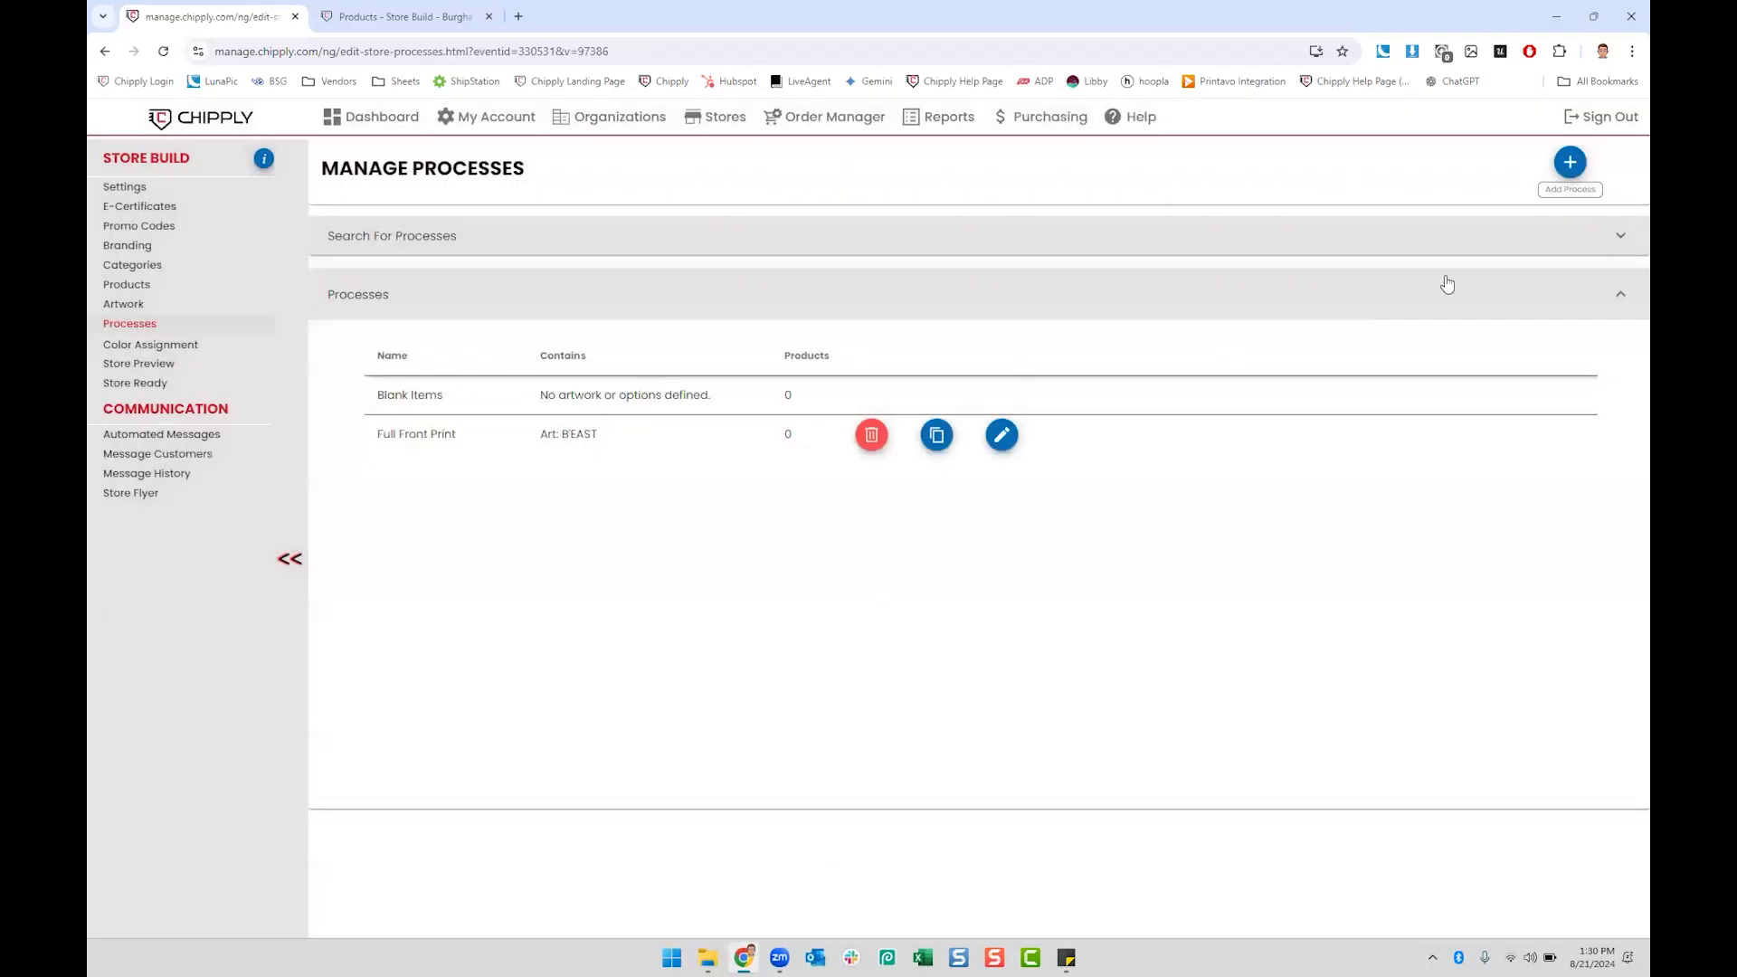
Step: Add a new process named "Left Chest EMB" to the store's processes
click(1570, 163)
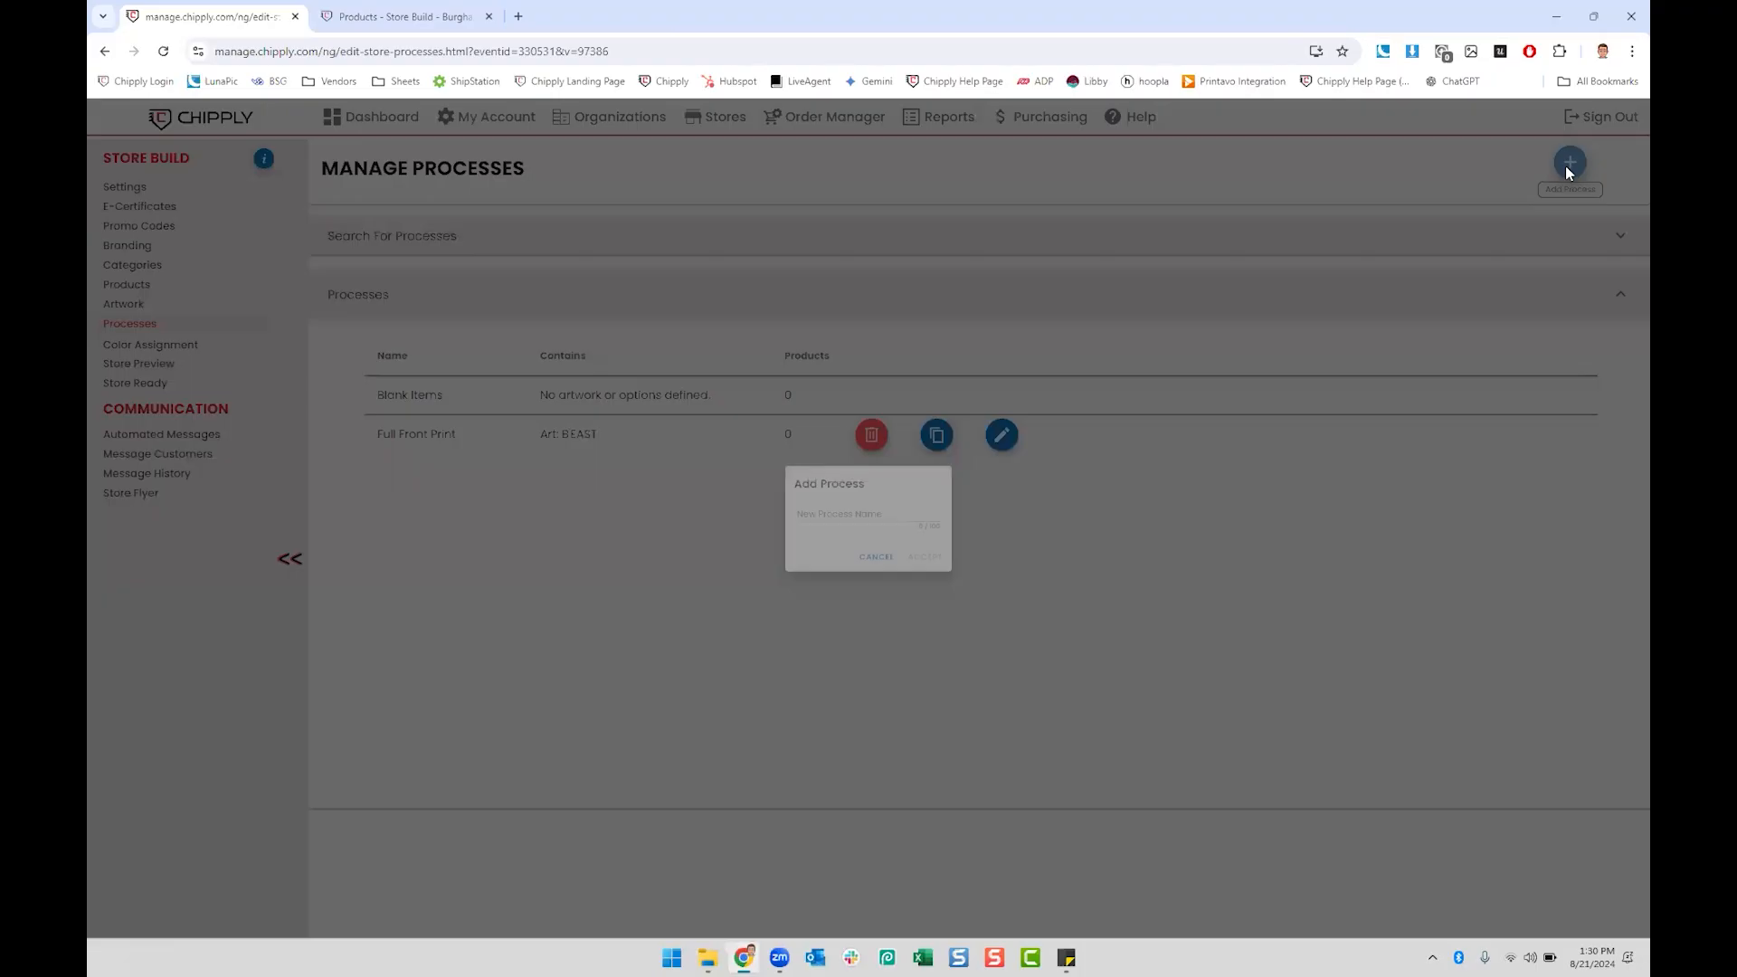
click(879, 507)
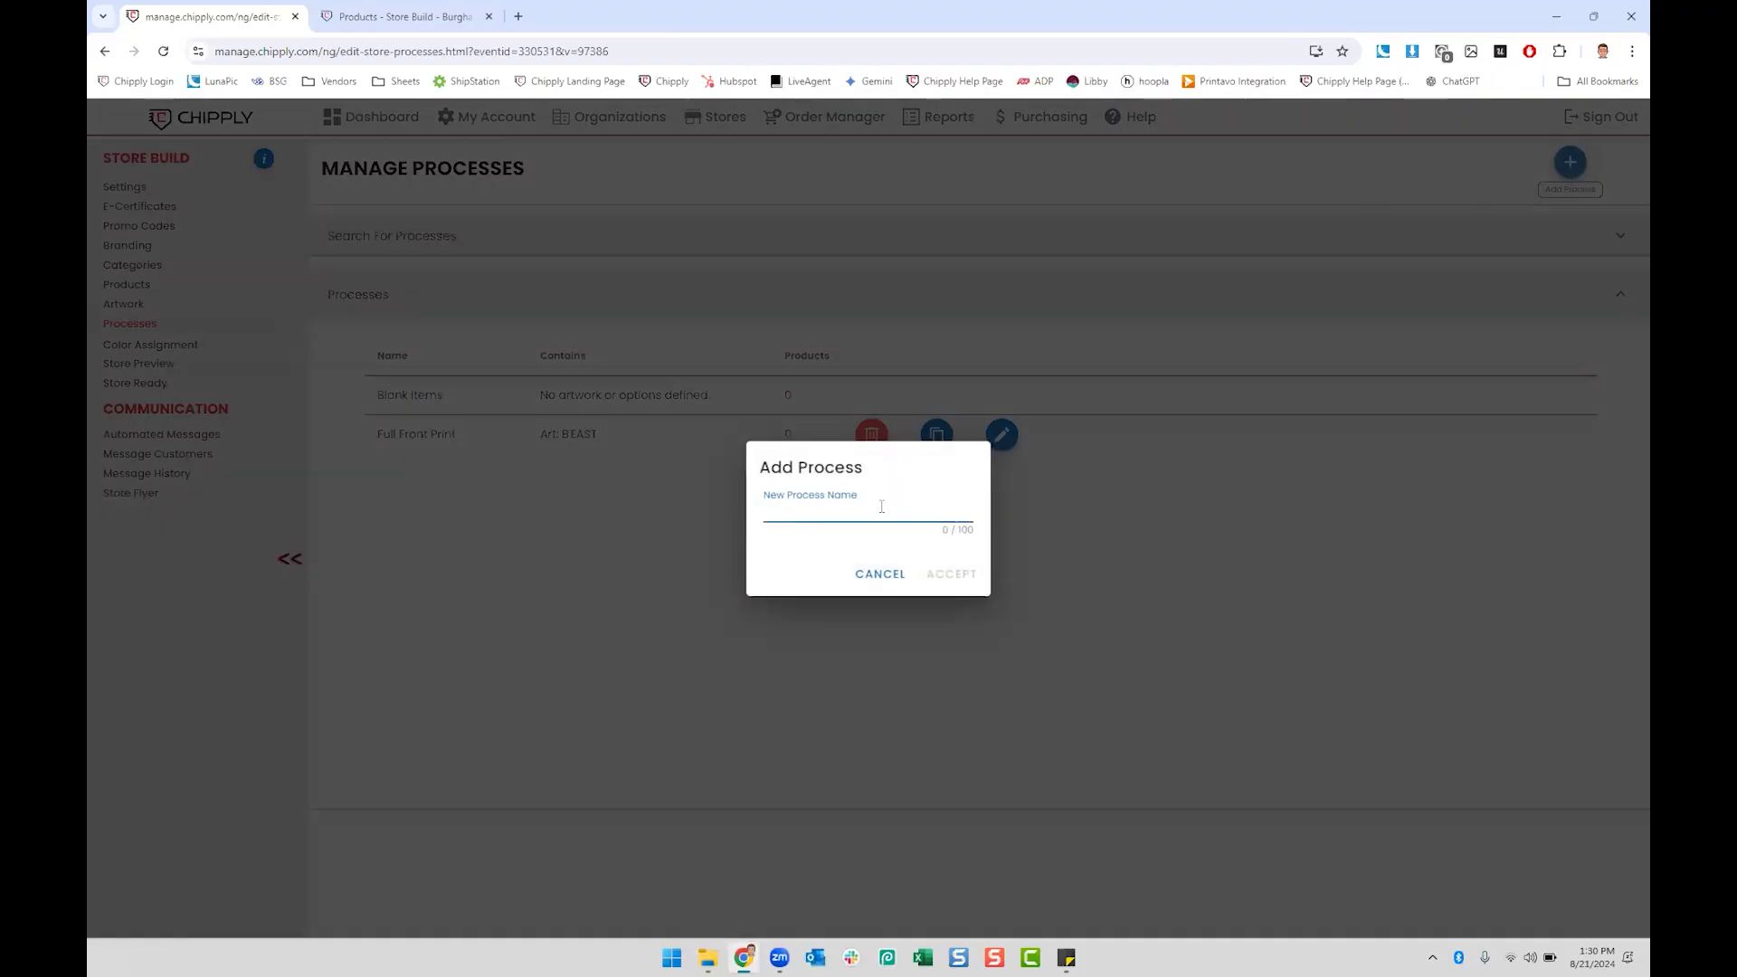
text(Left CHes)
text(hest EMB)
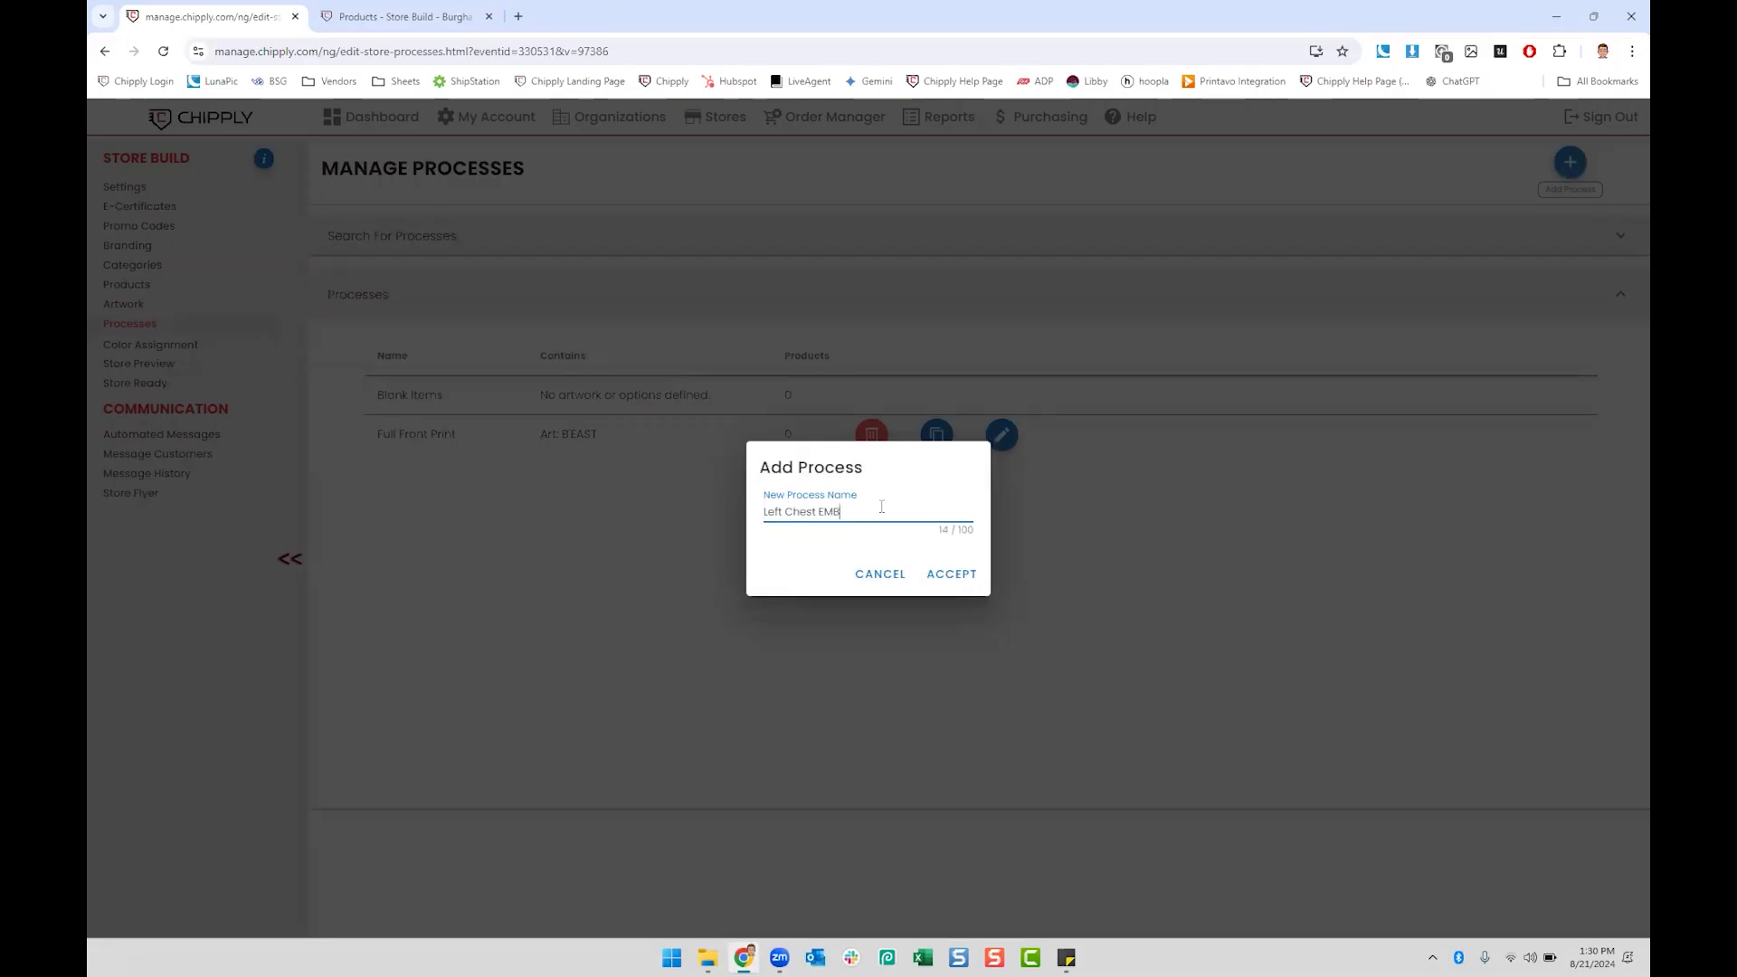
click(952, 576)
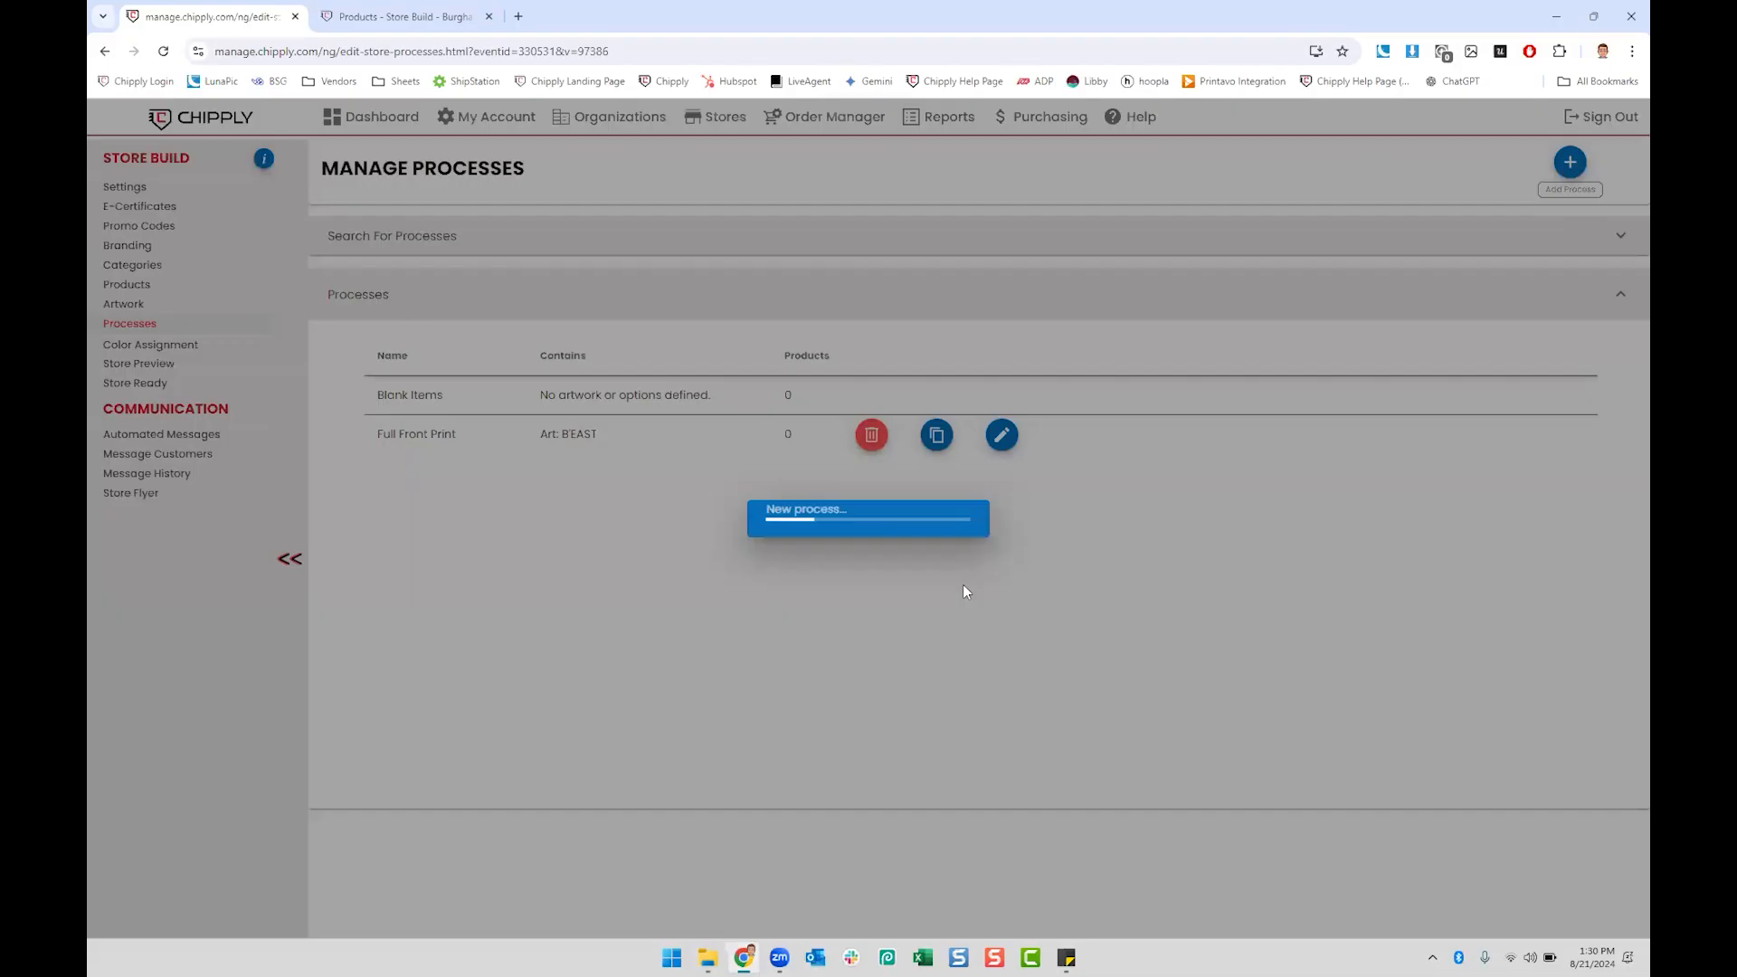
Step: Add the existing Spartan Head artwork to the Left Chest EMB process
scroll(901, 553, down, 1)
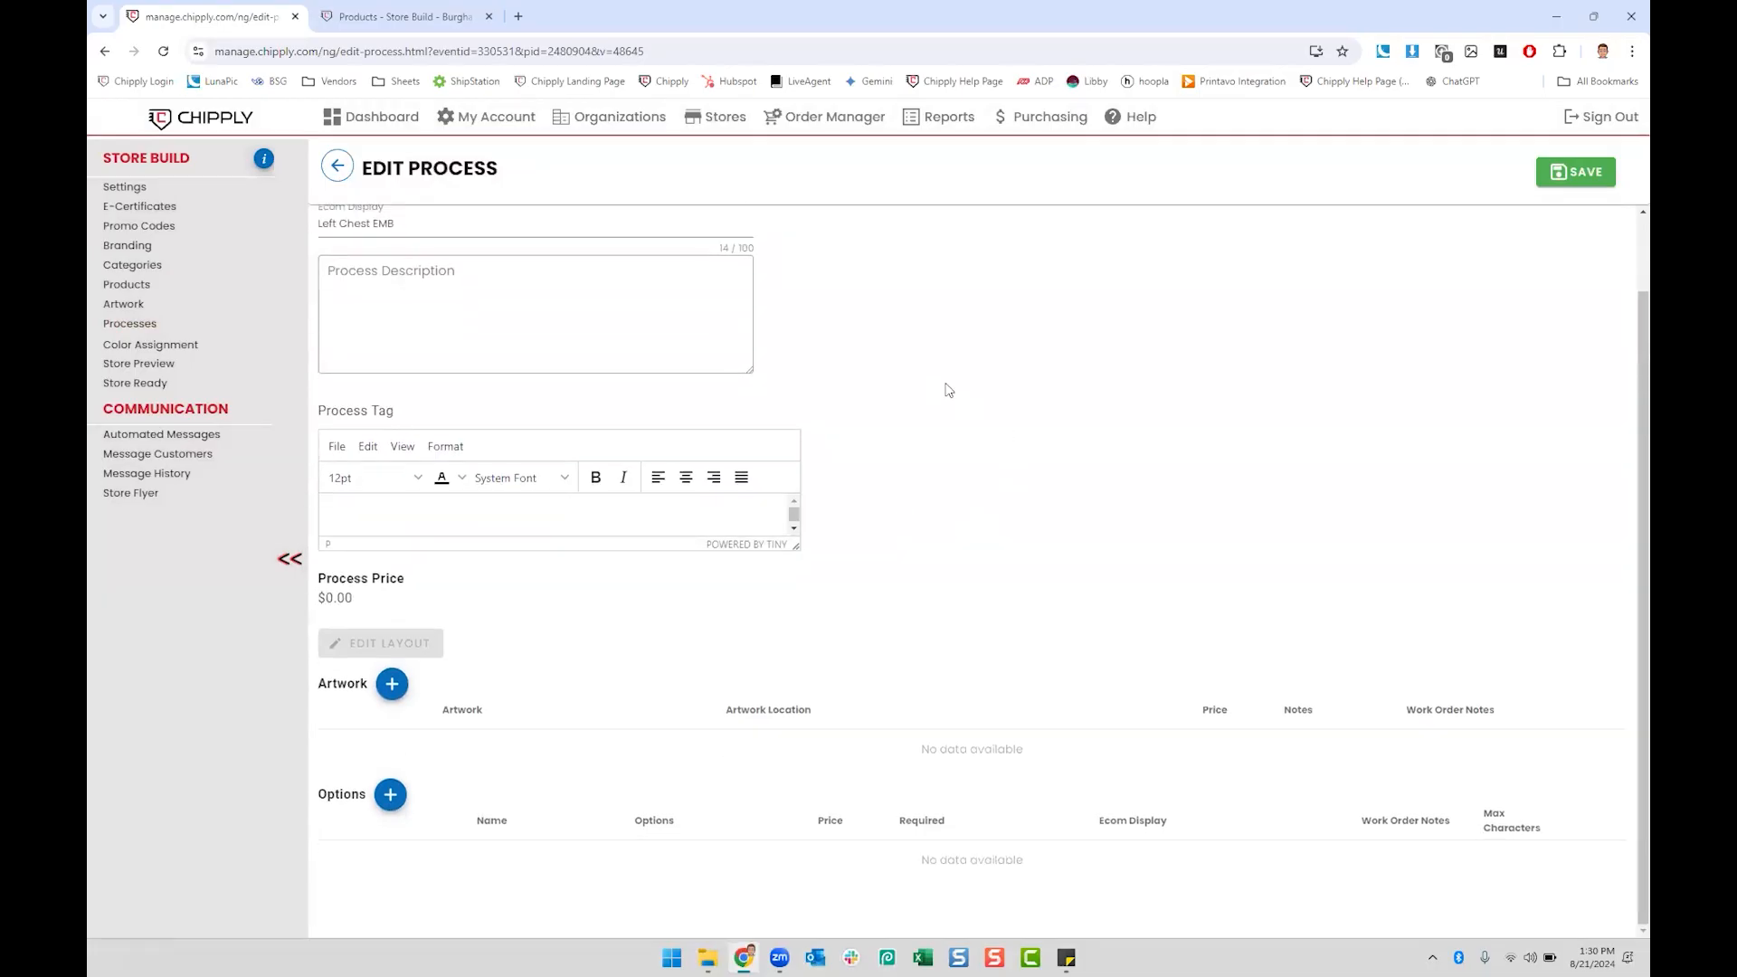
click(392, 684)
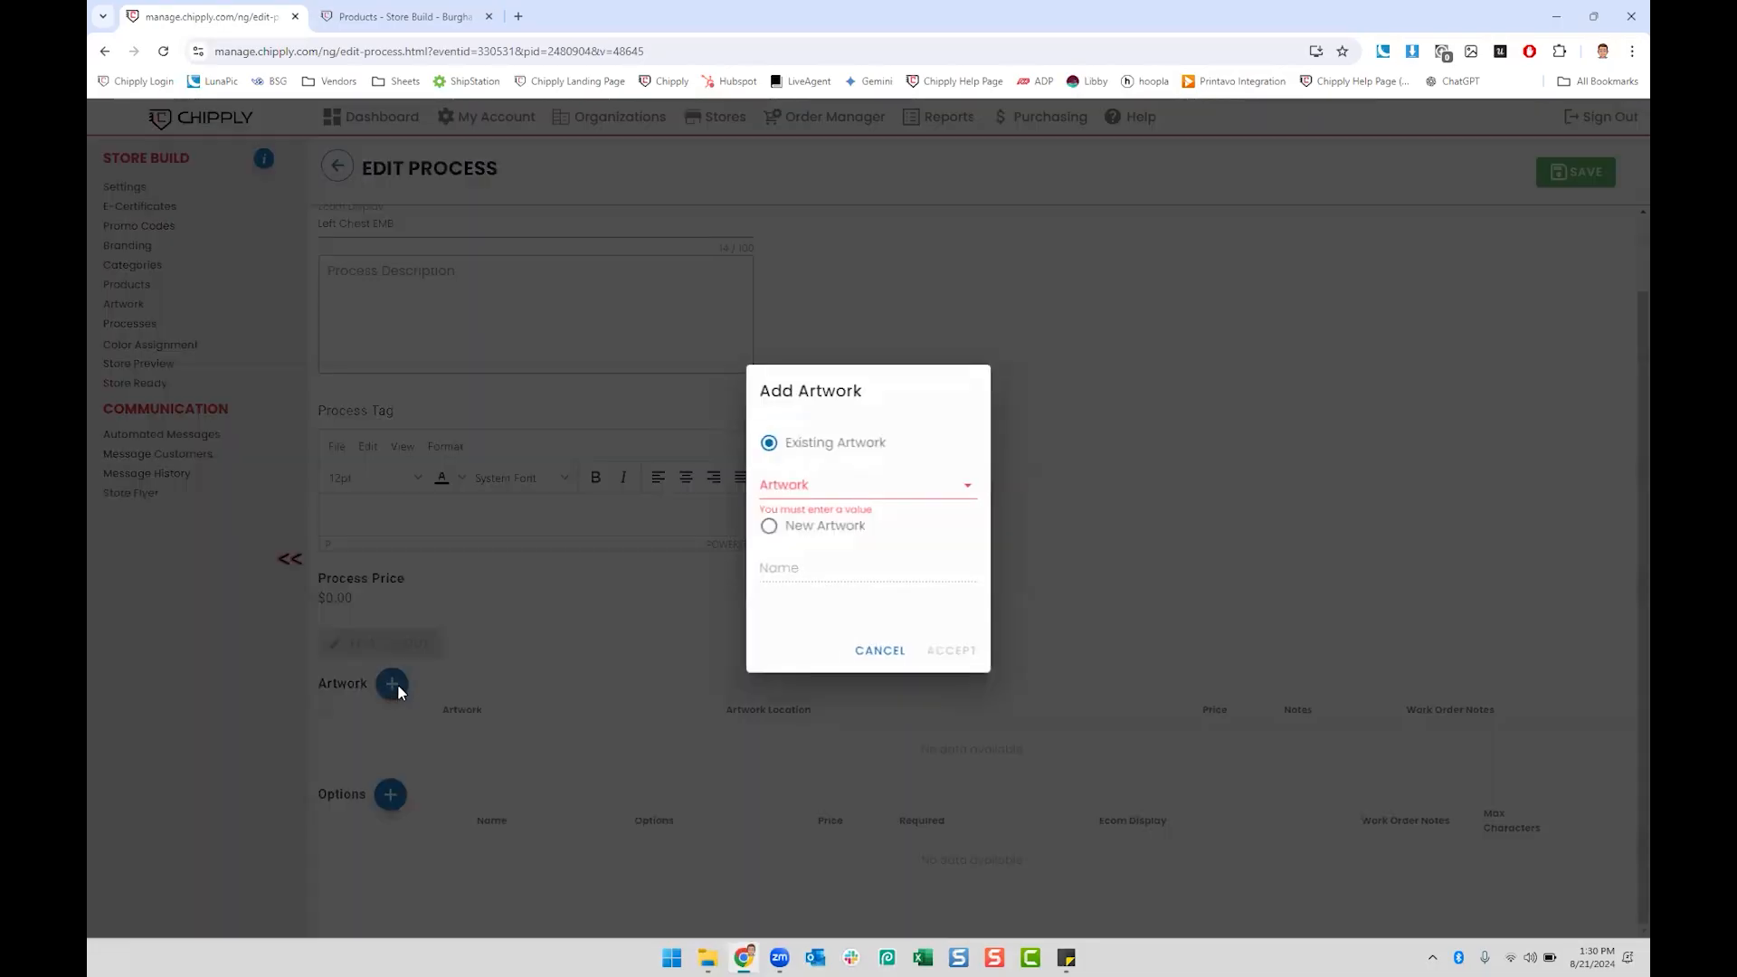
click(839, 483)
click(864, 508)
click(958, 653)
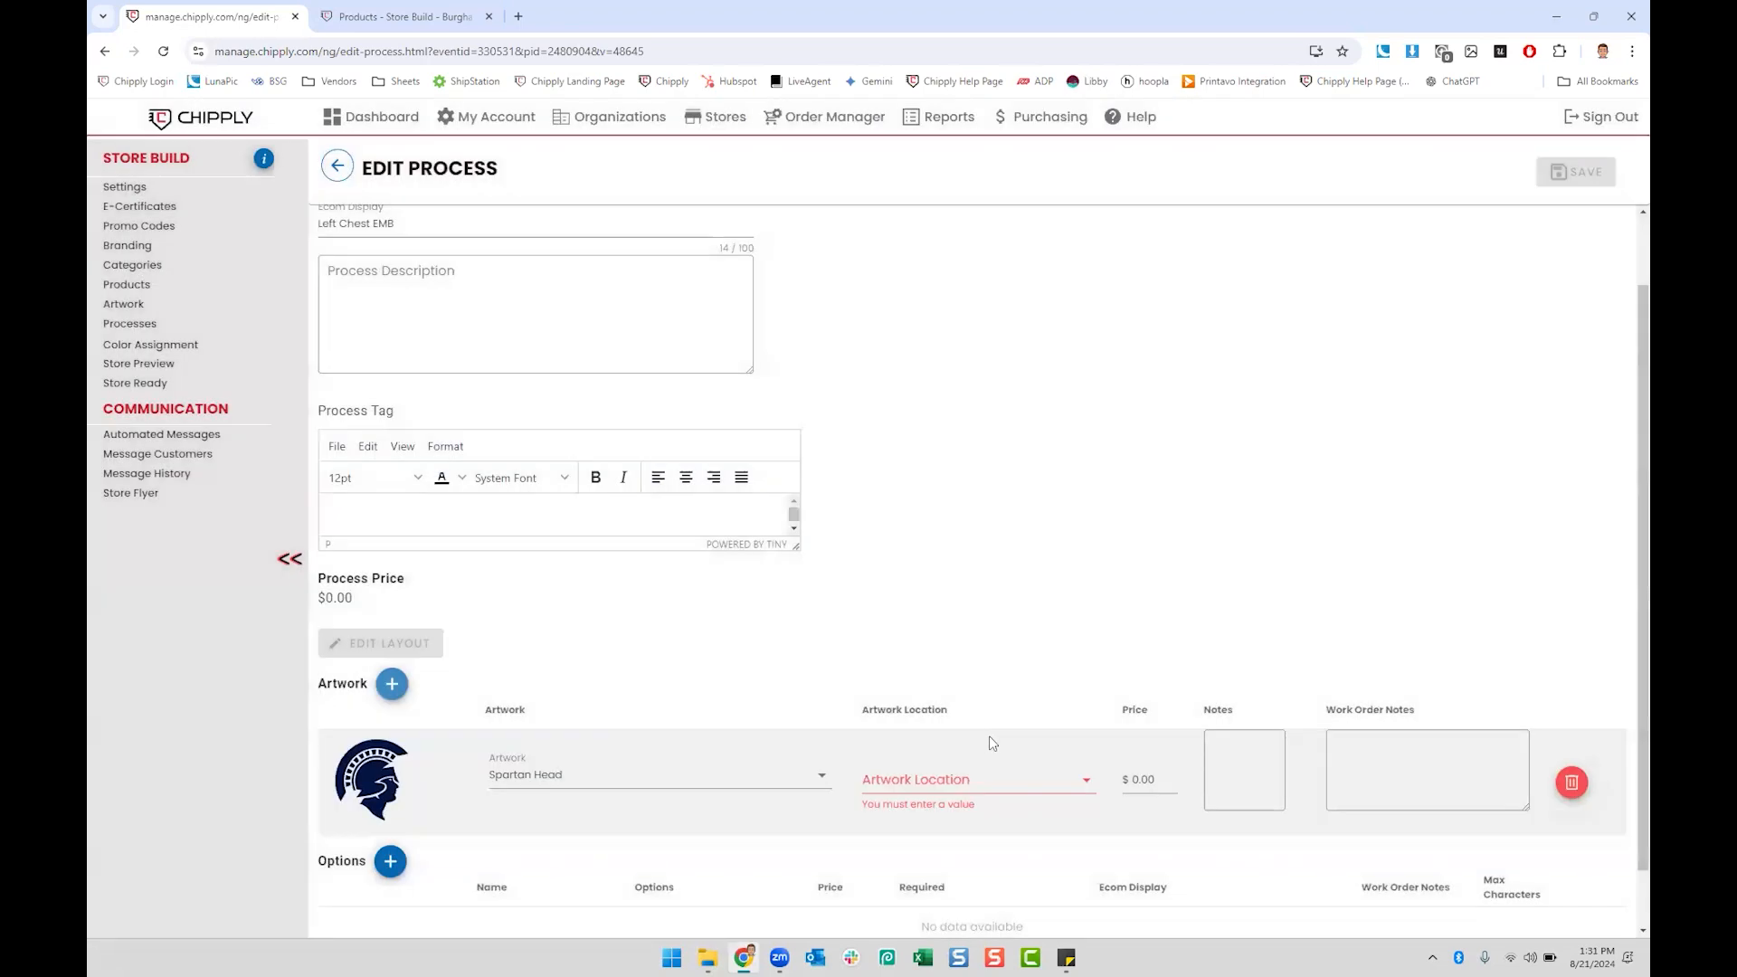
Step: Set the Spartan Head artwork's location to Chest/Thigh/Acc Front/Cap Front and save the process
click(989, 785)
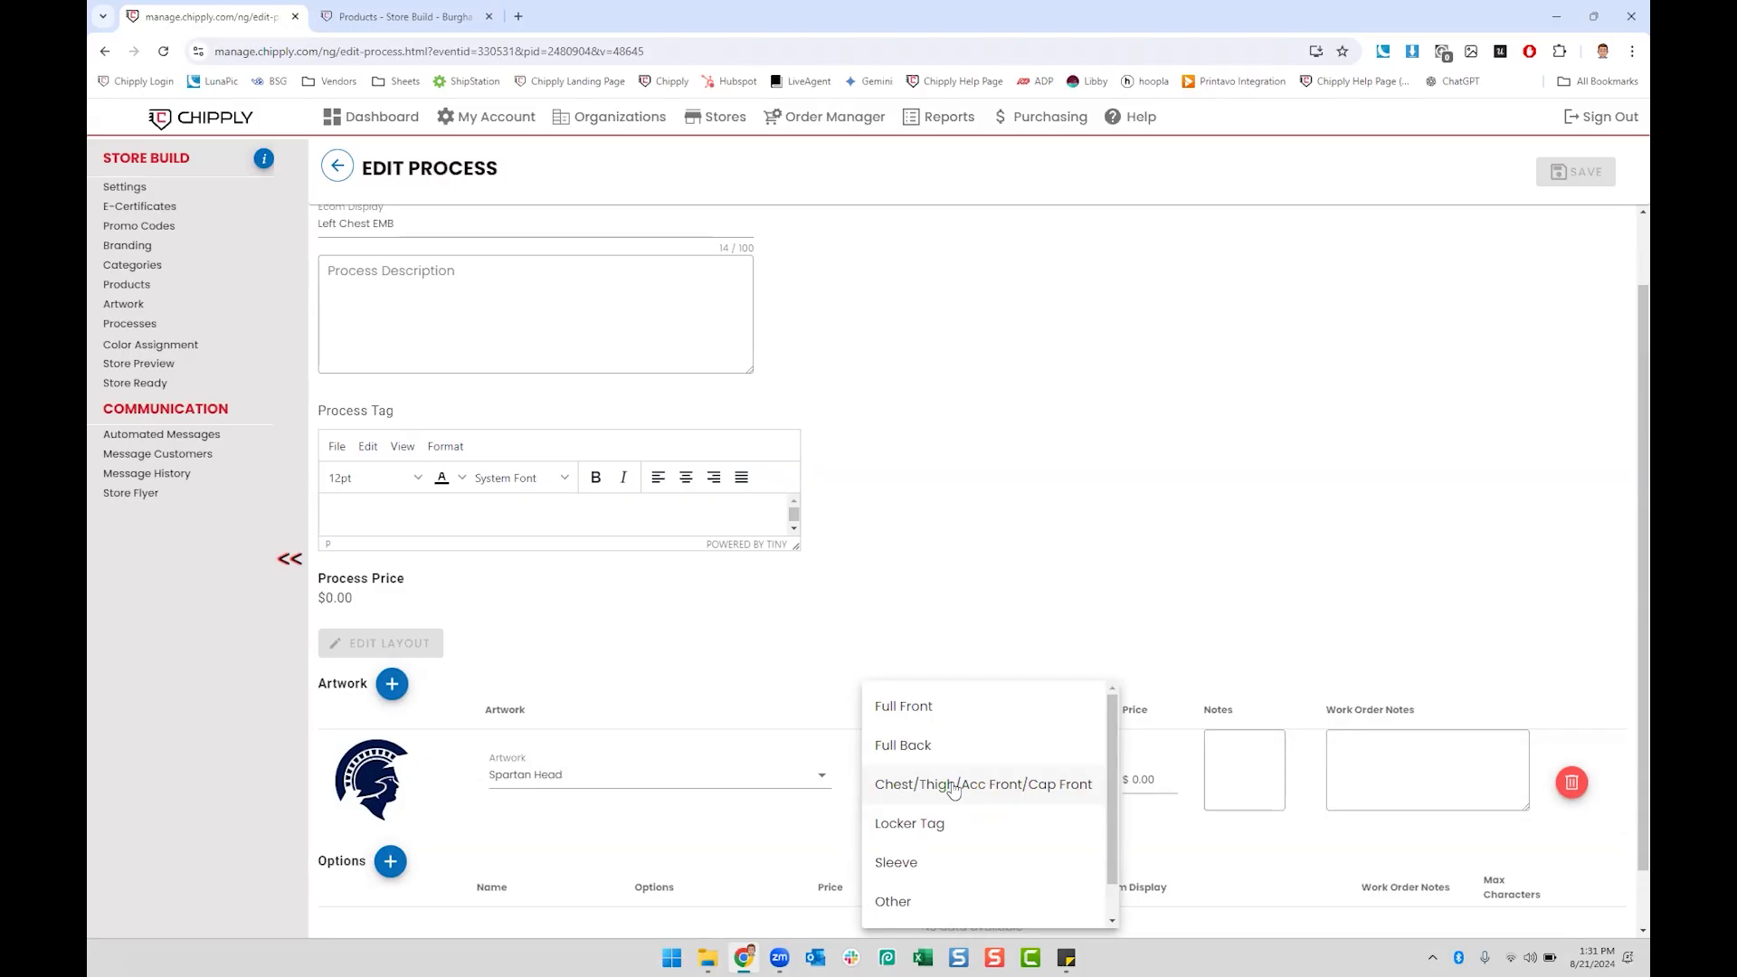
click(953, 787)
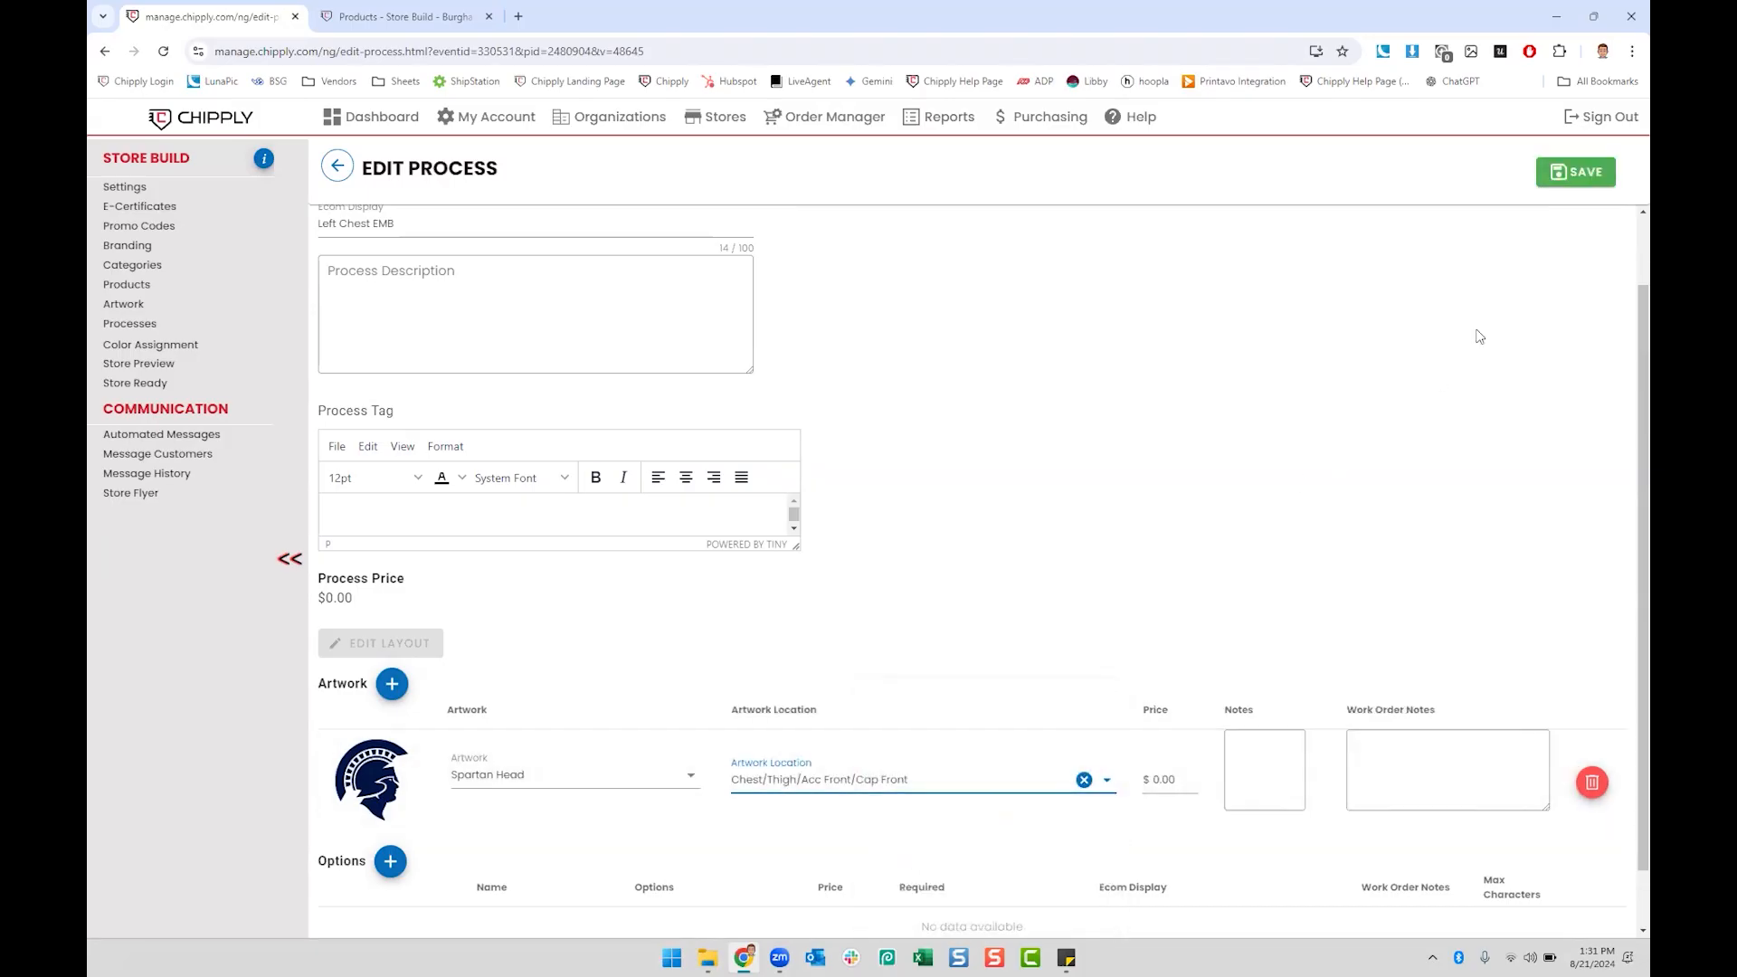
click(1574, 174)
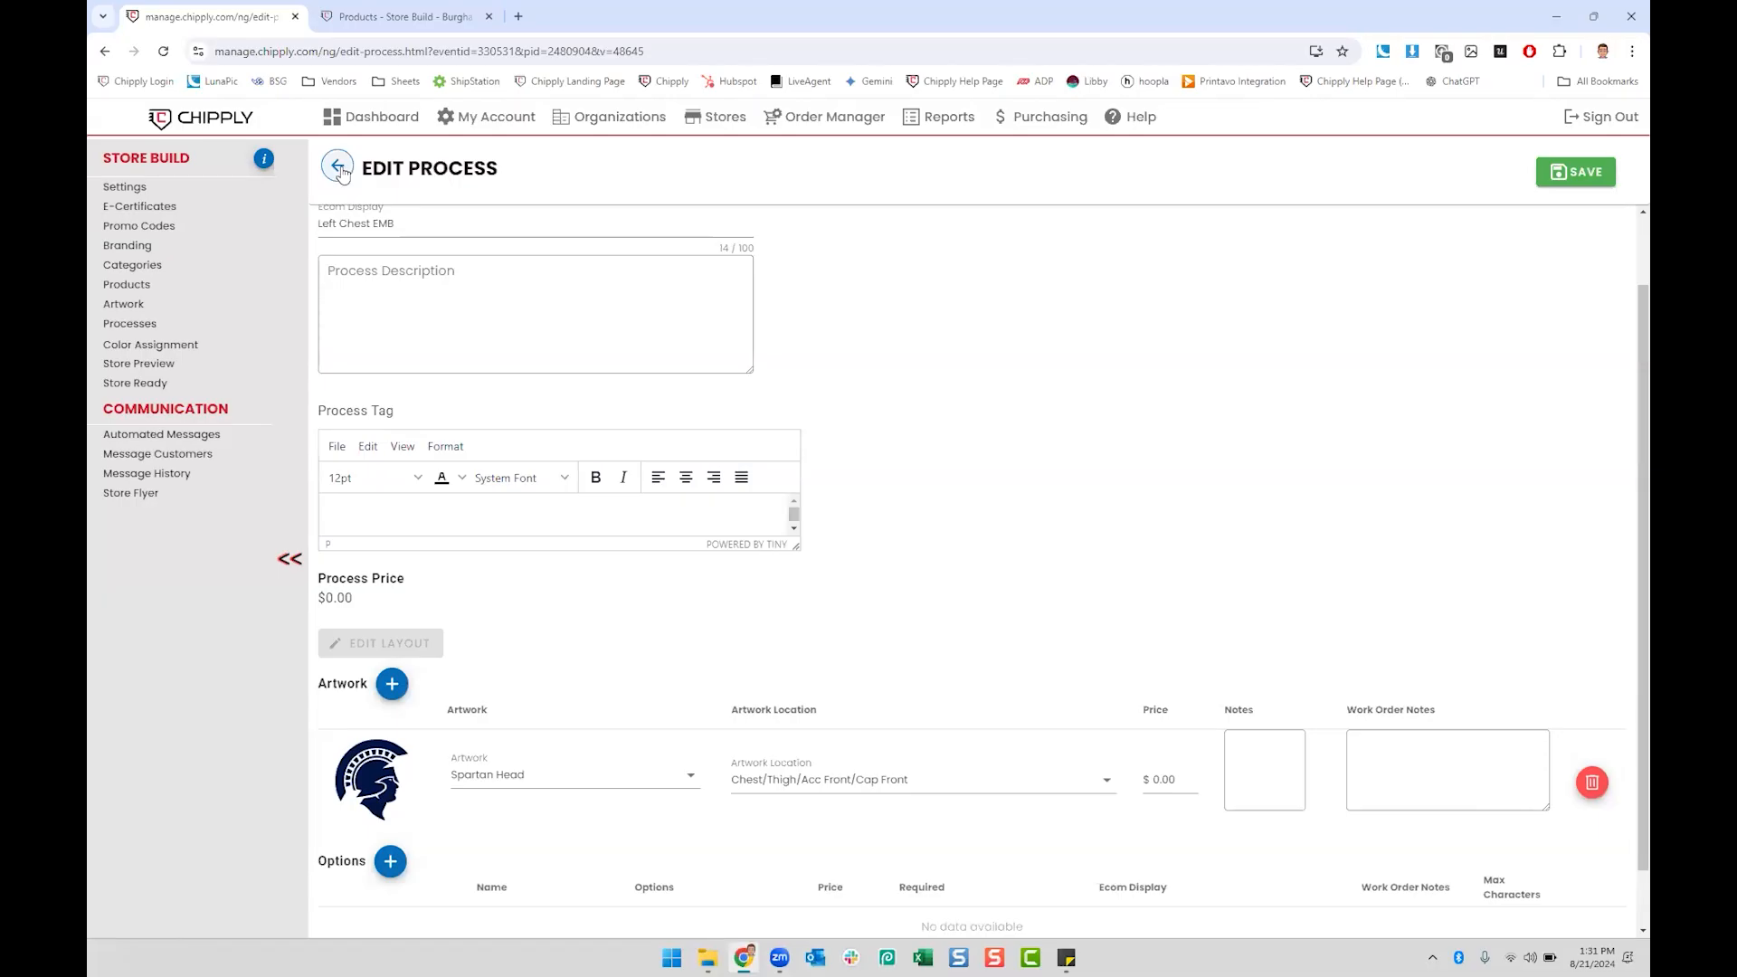
Step: Go to the store's products, and open the workbook "Copy of Store Builds" in Excel, leaving it minimized
click(143, 287)
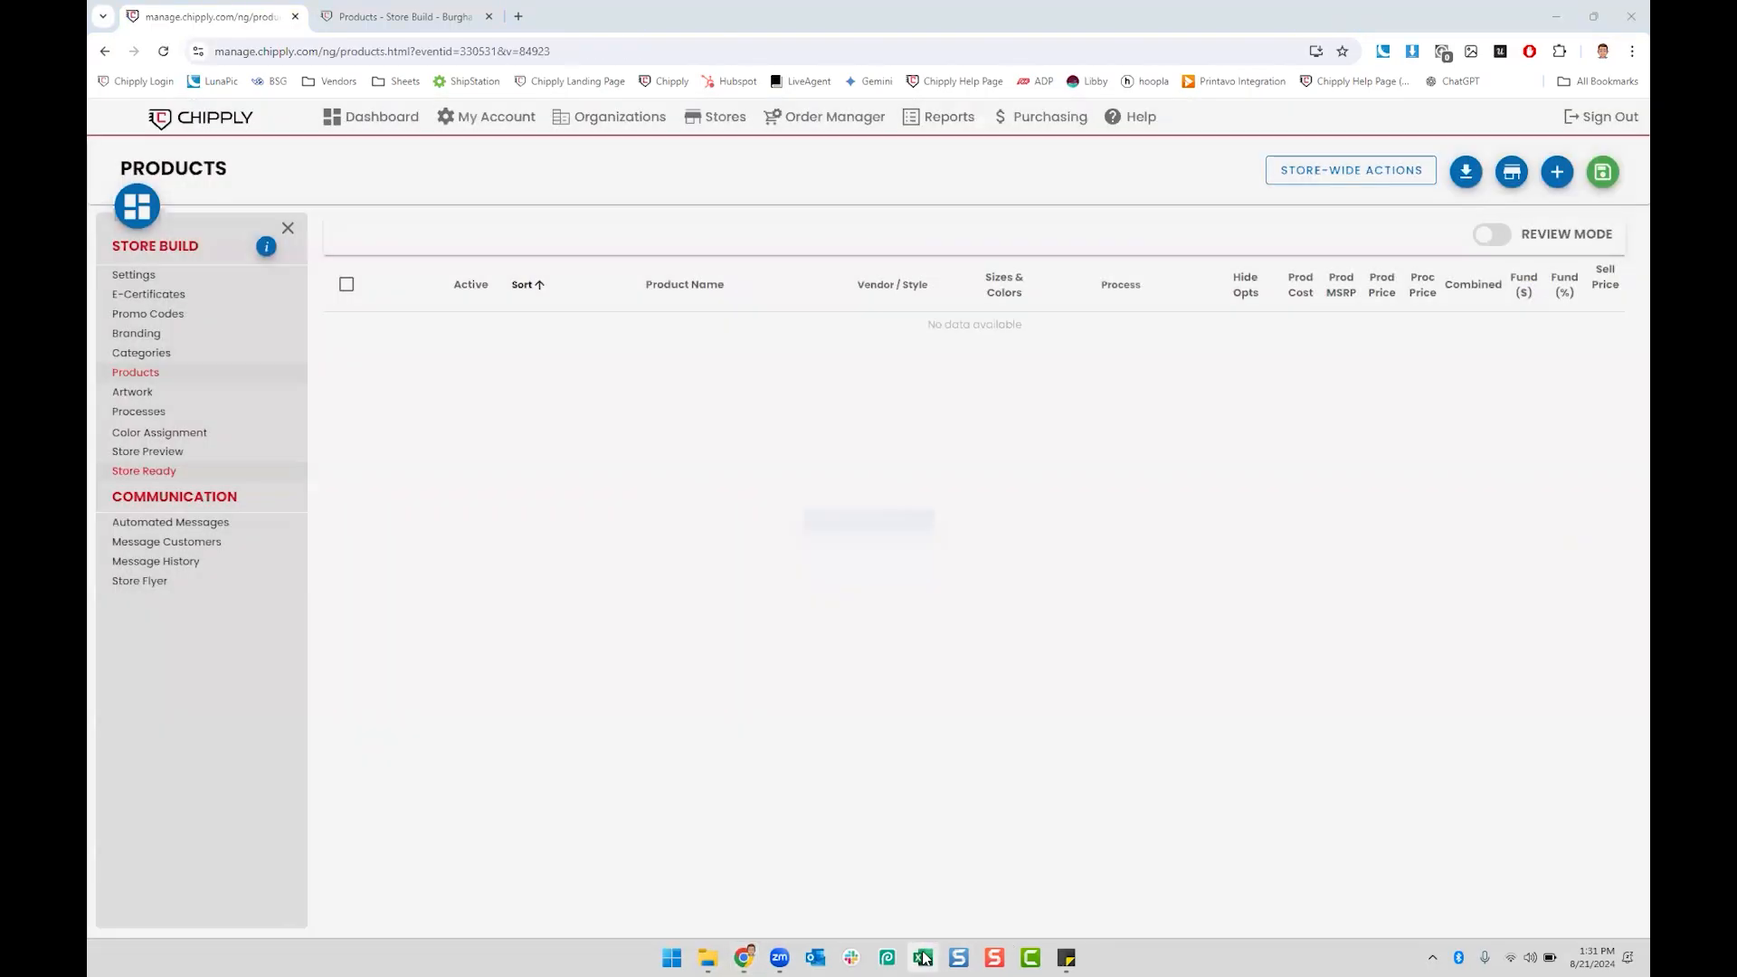
right_click(923, 957)
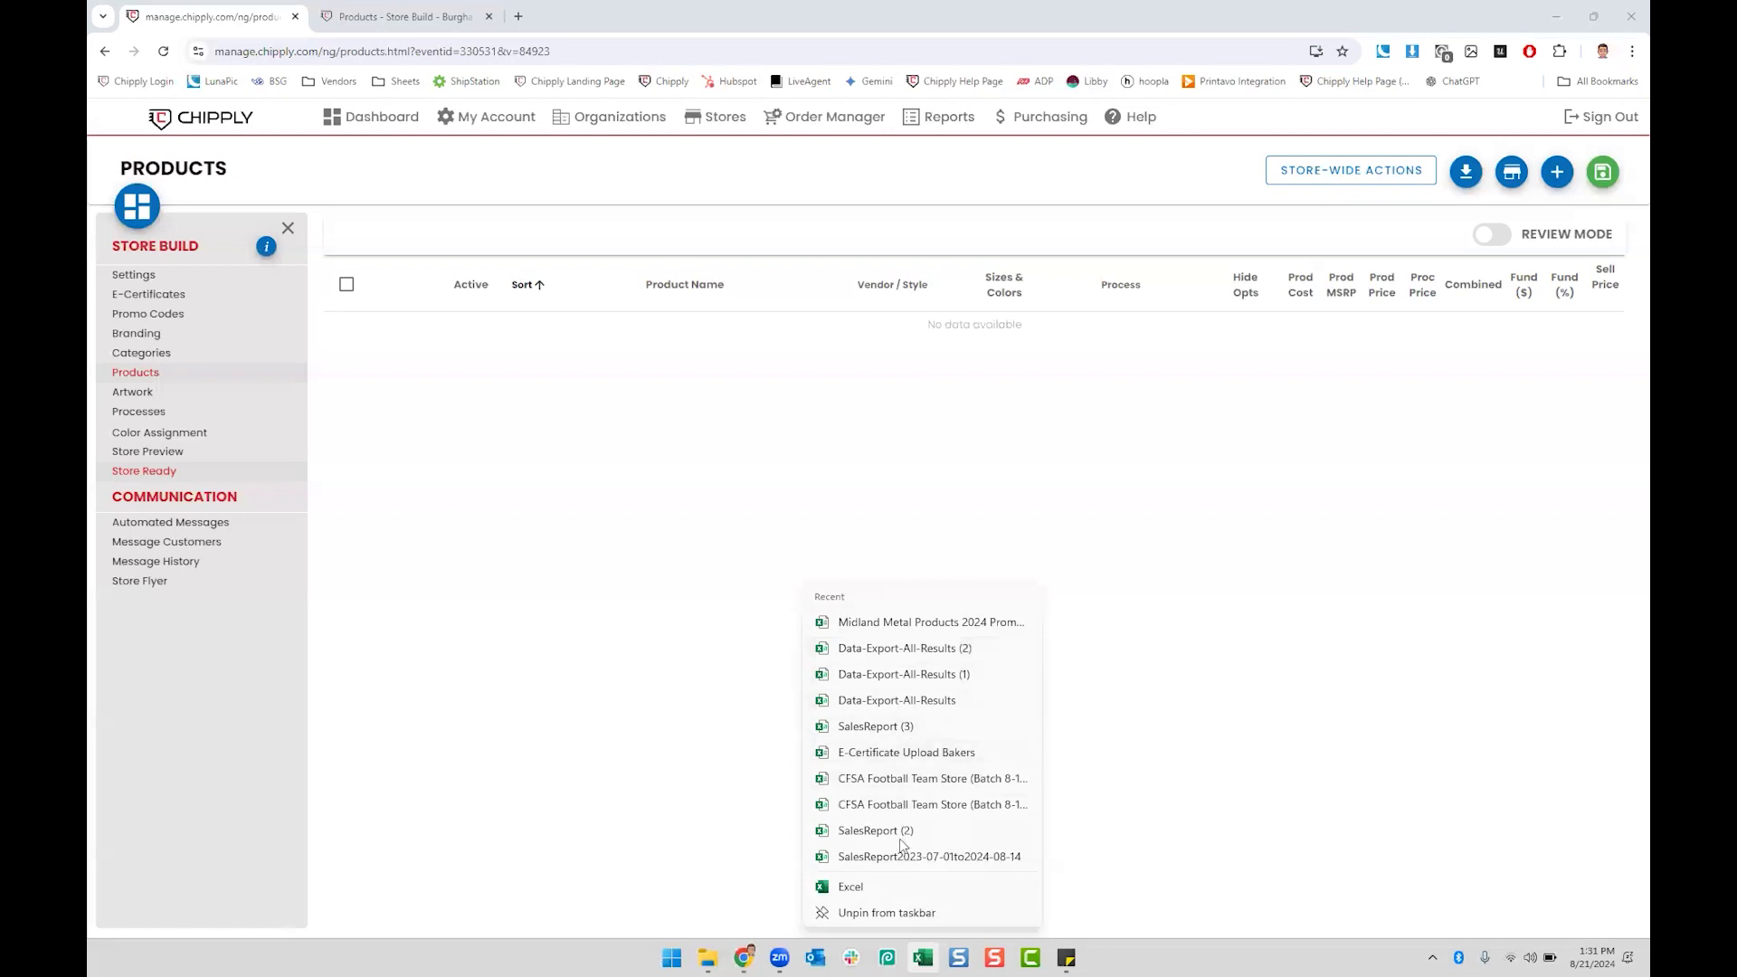
click(918, 890)
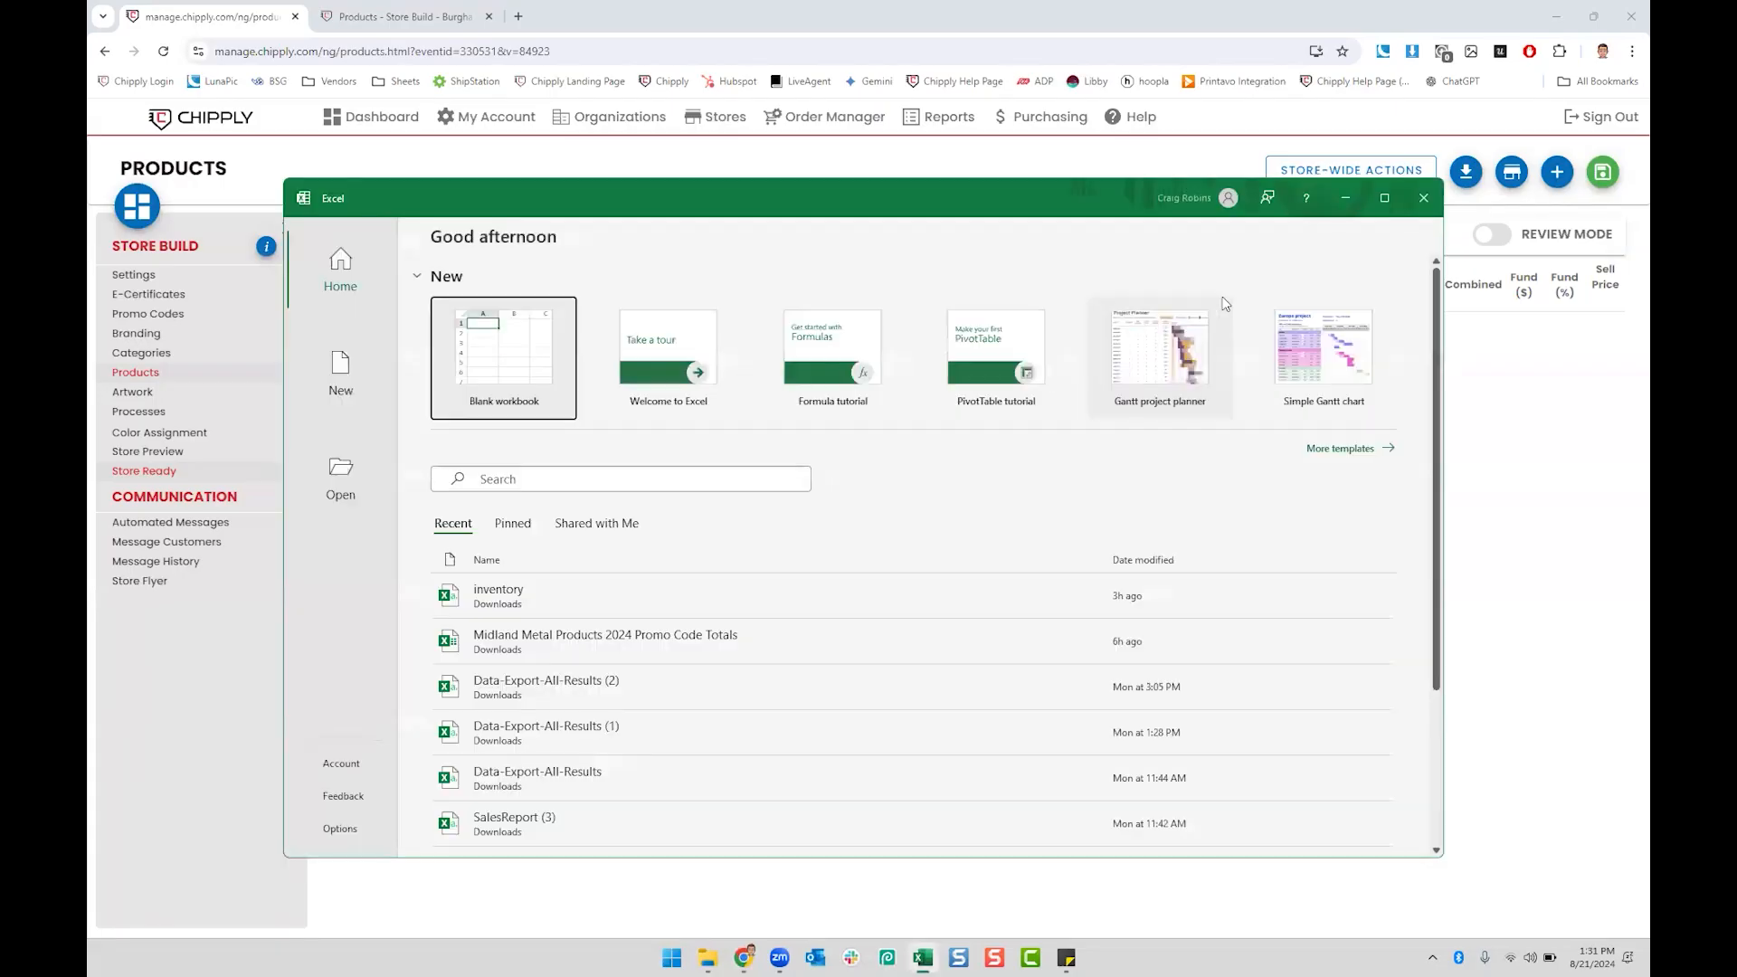
click(555, 482)
text(copy)
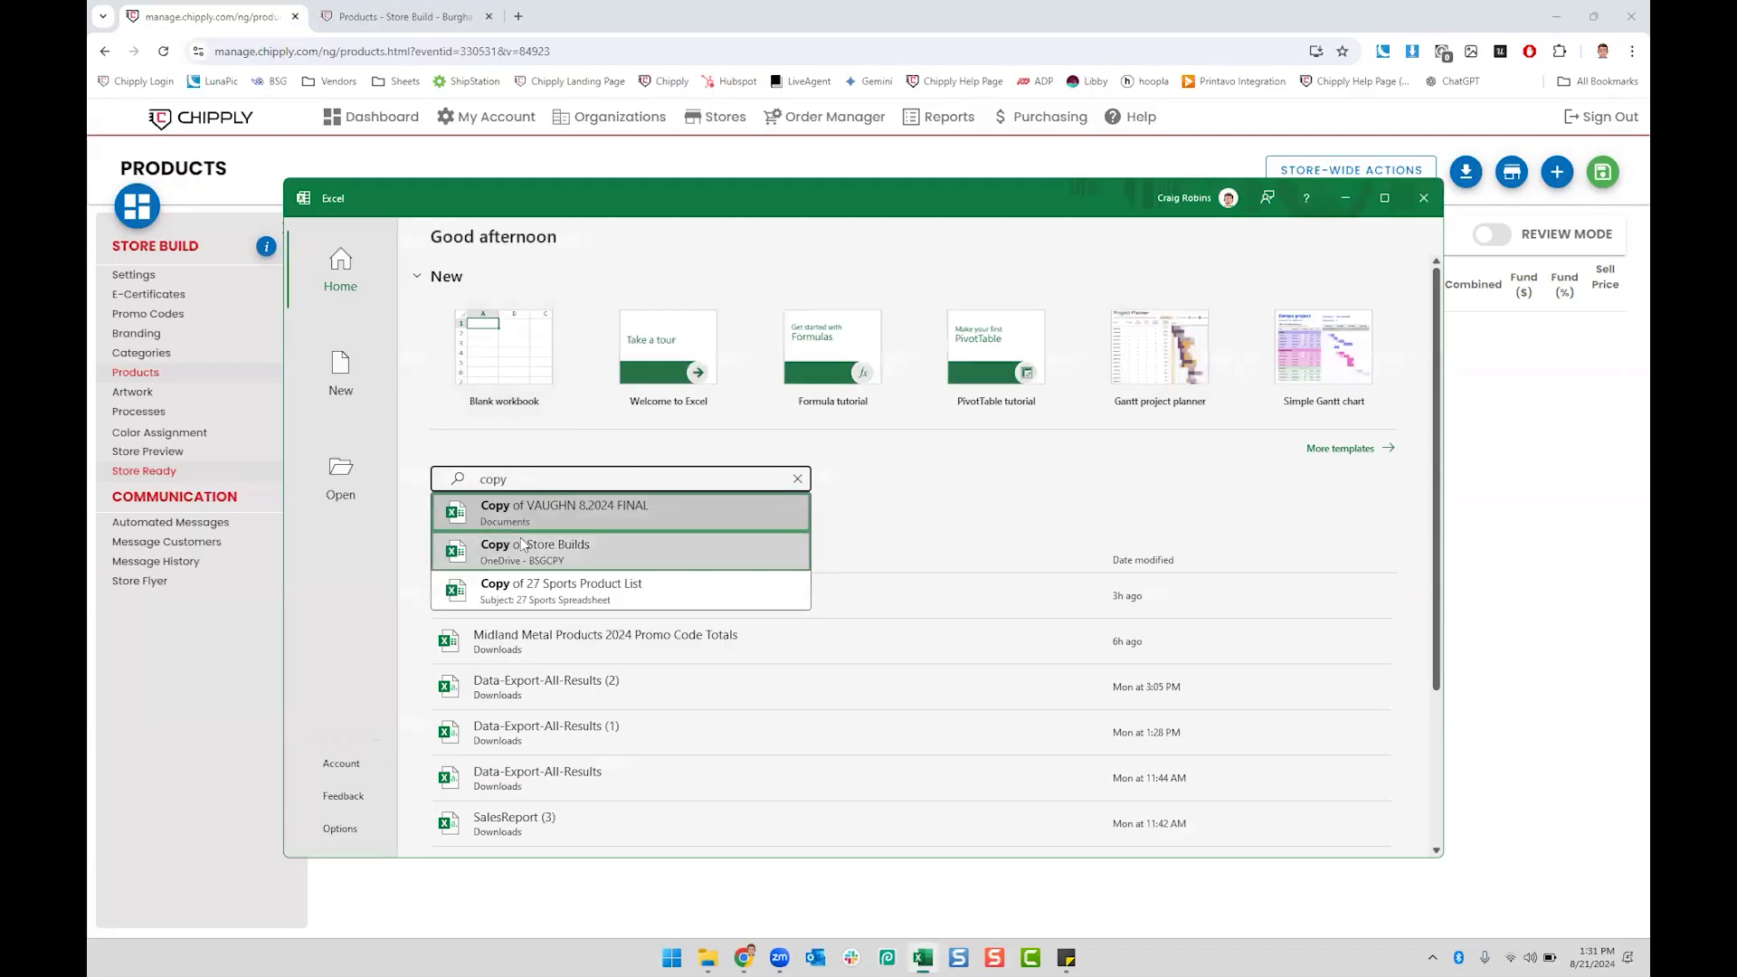
click(519, 544)
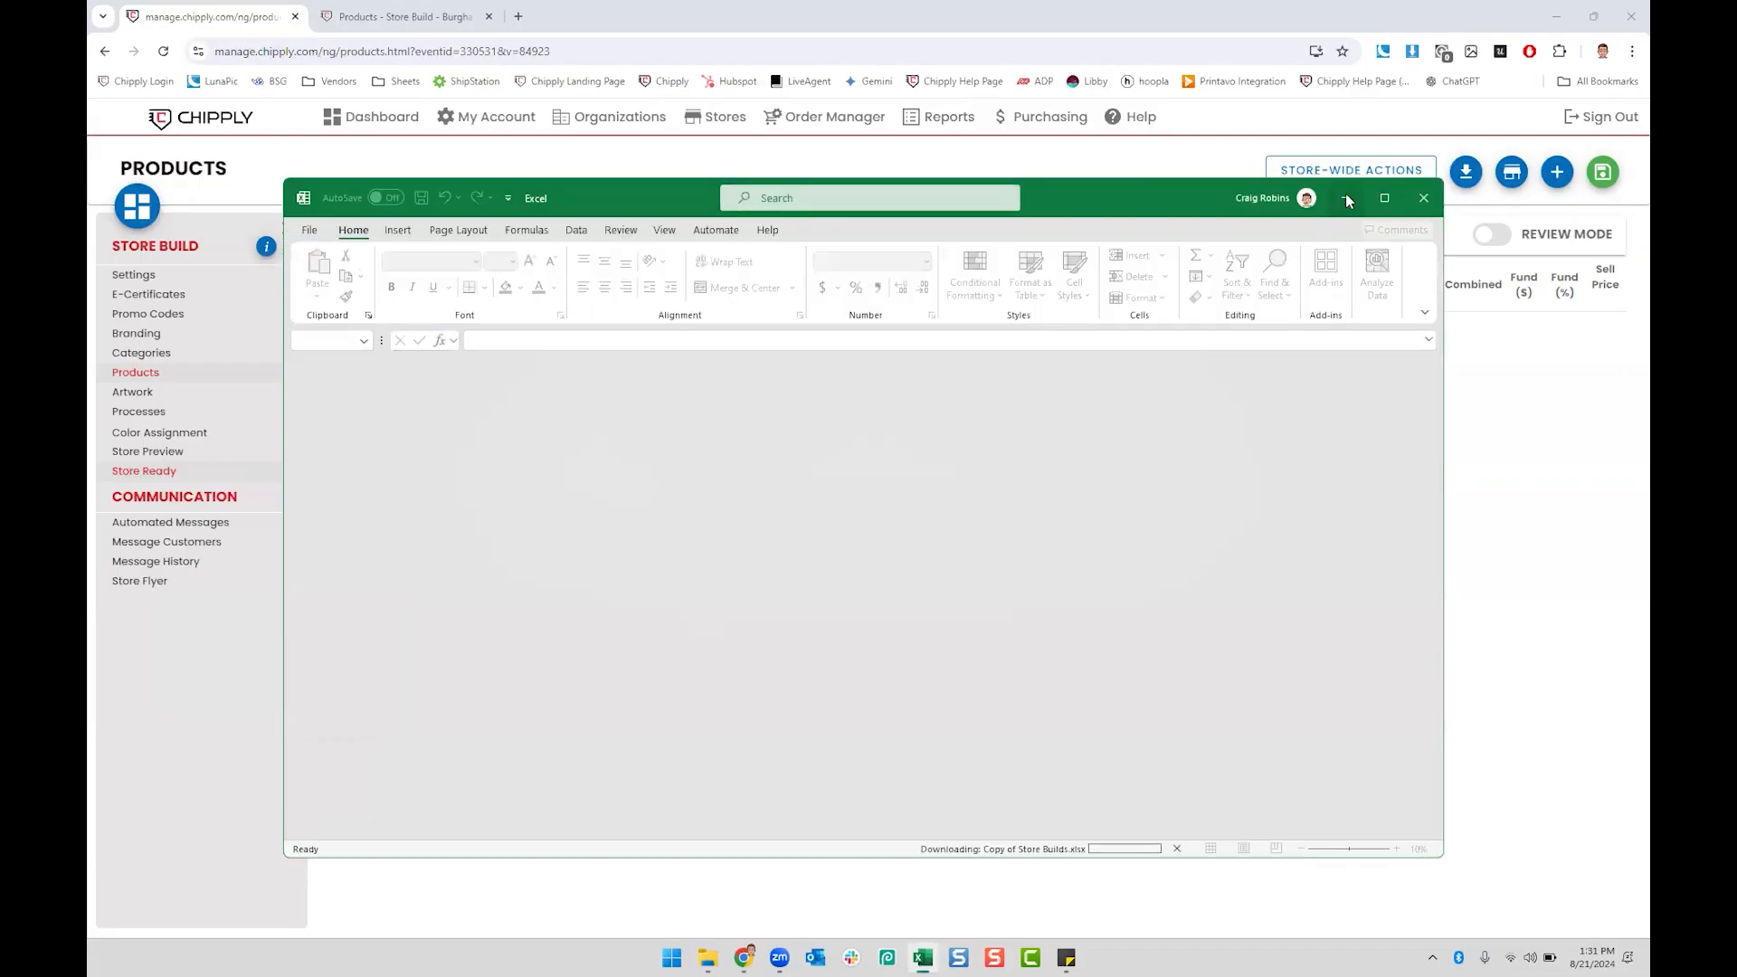
click(1345, 197)
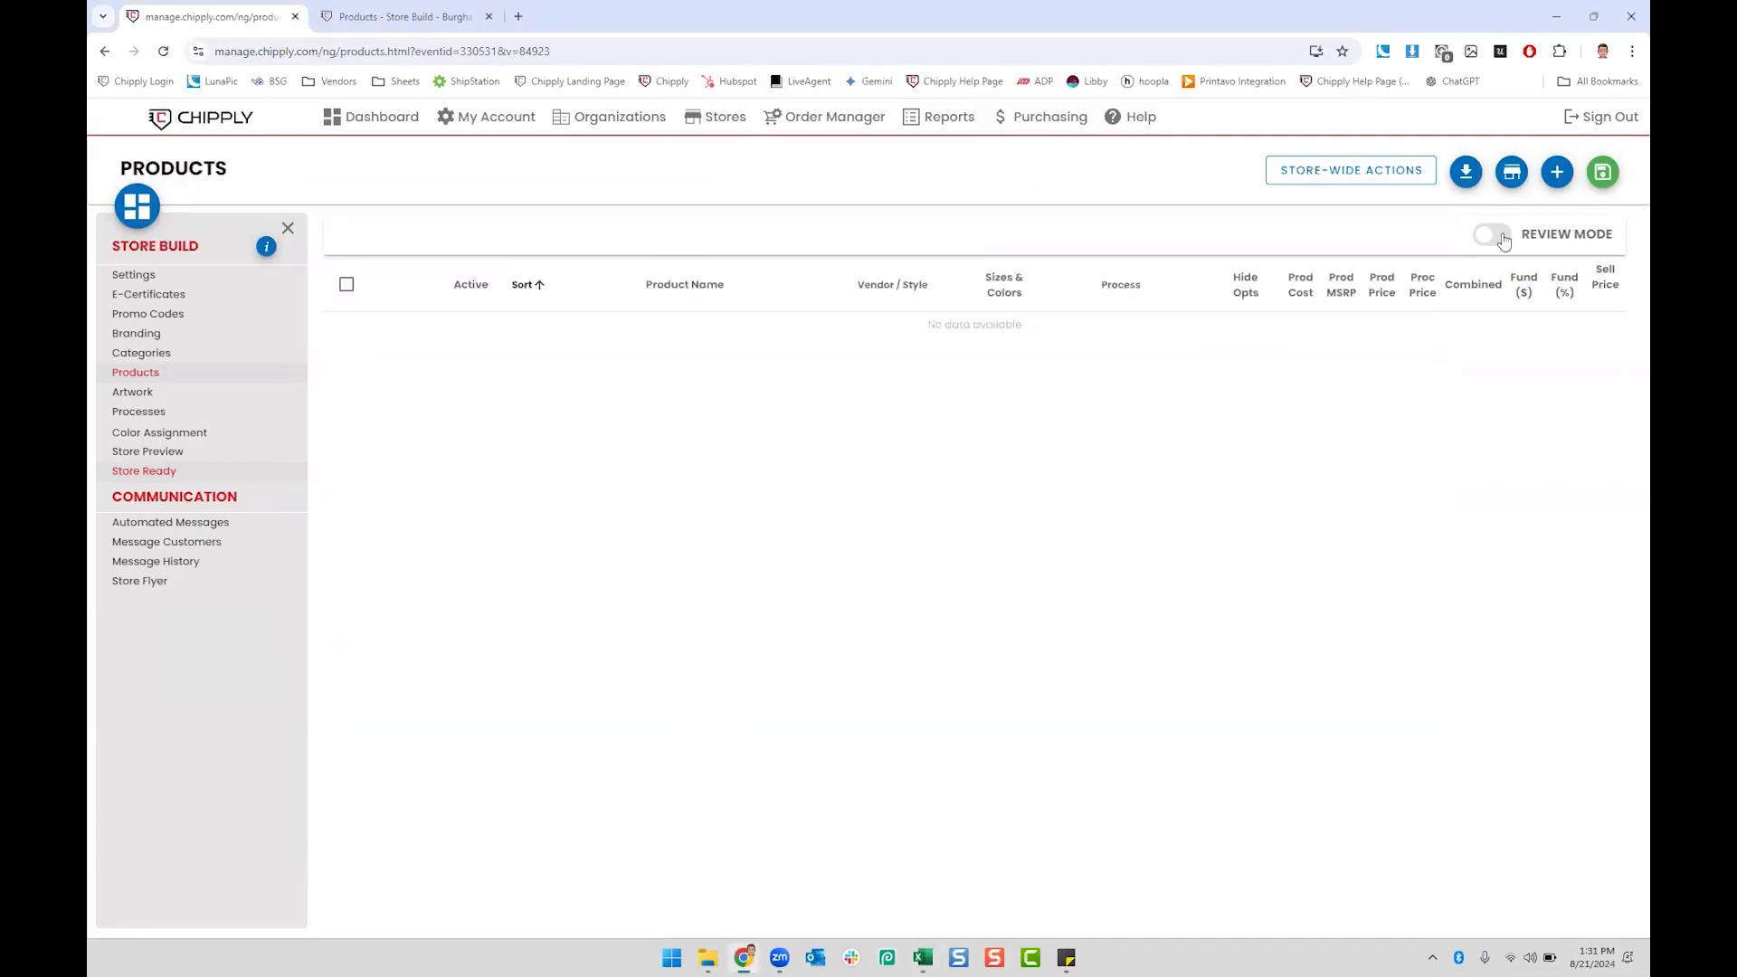
Step: Start adding products to the store, and copy style numbers 8000, 8400, 2790 and 2795 from the Excel workbook's Full Front column
click(1558, 171)
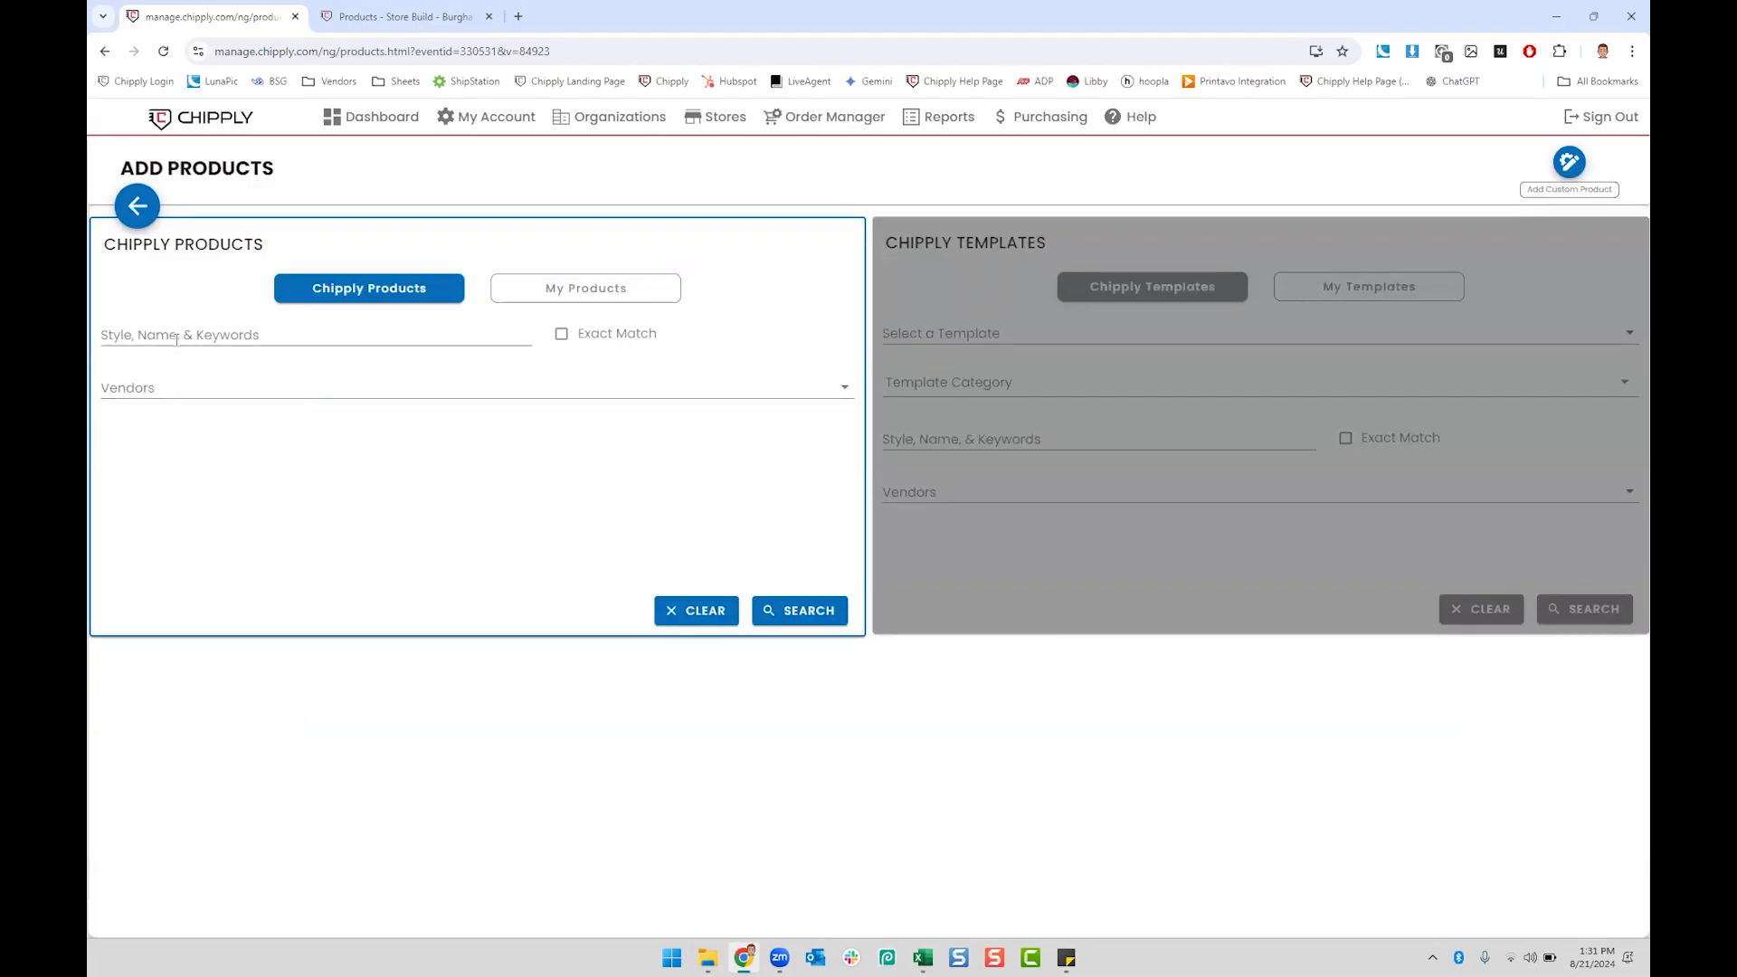
click(922, 957)
drag(341, 412, 380, 692)
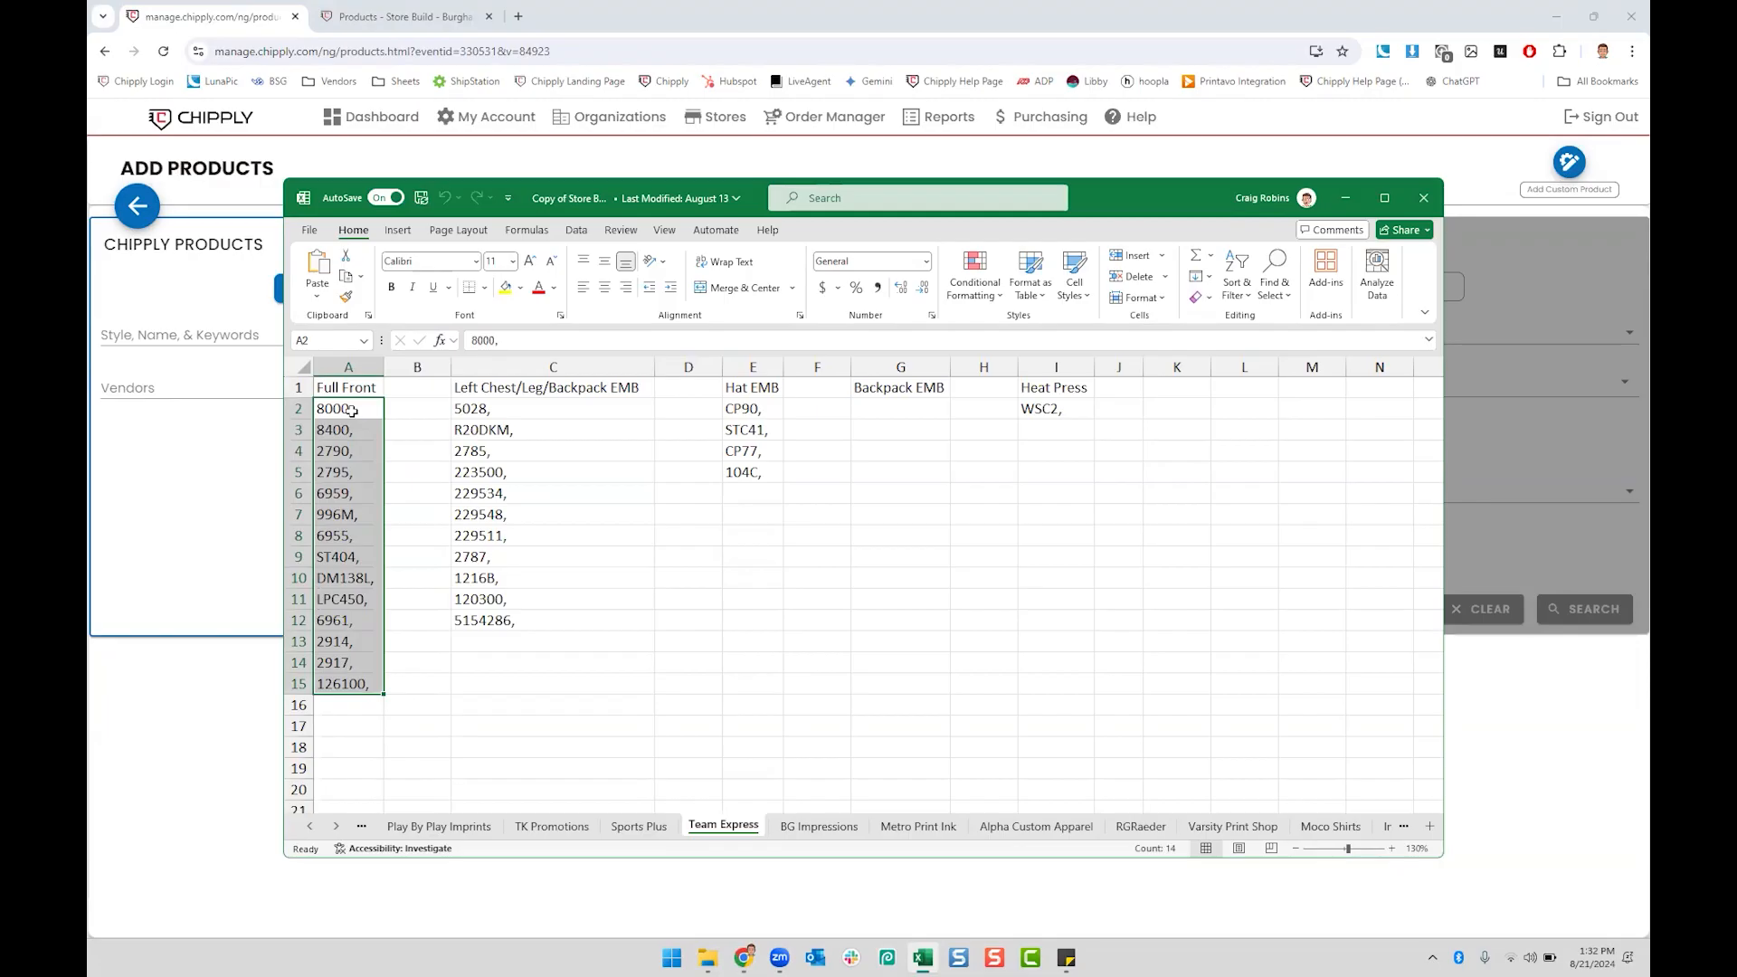
drag(352, 409, 380, 692)
click(349, 449)
drag(353, 409, 358, 474)
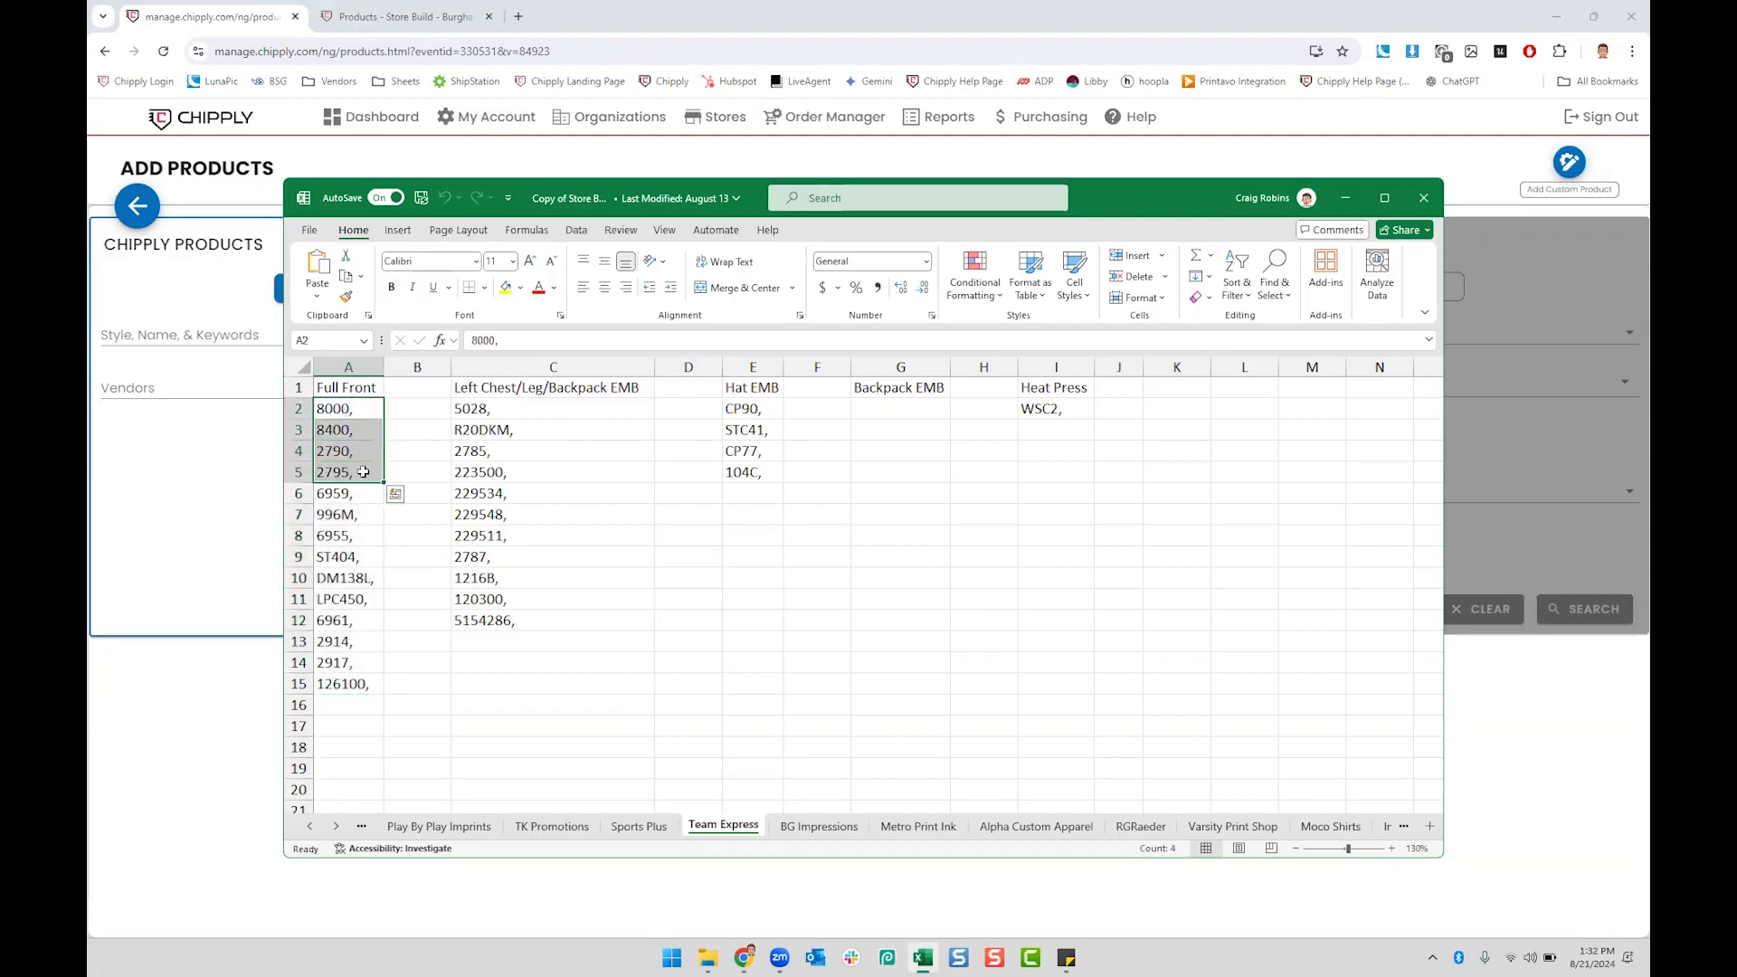
key(ctrl+c)
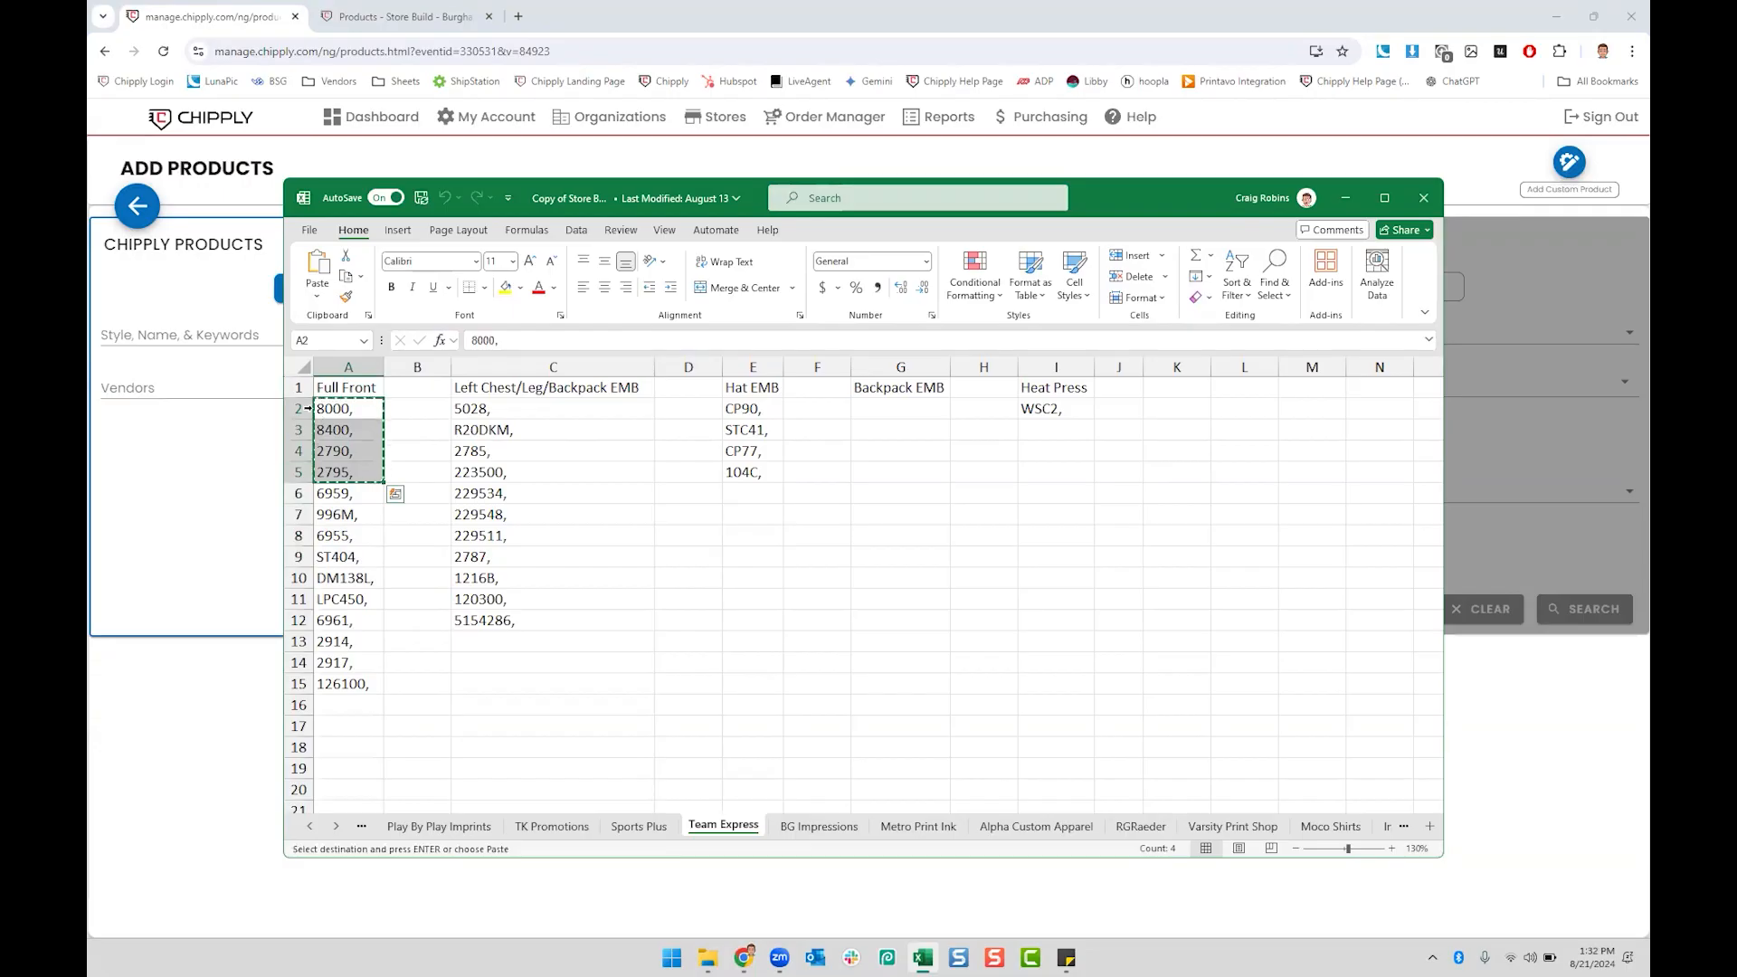
Step: Search the Chipply products in the browser for exact matches of the copied styles 8000, 8400, 2790 and 2795
click(1346, 197)
click(384, 336)
key(ctrl+v)
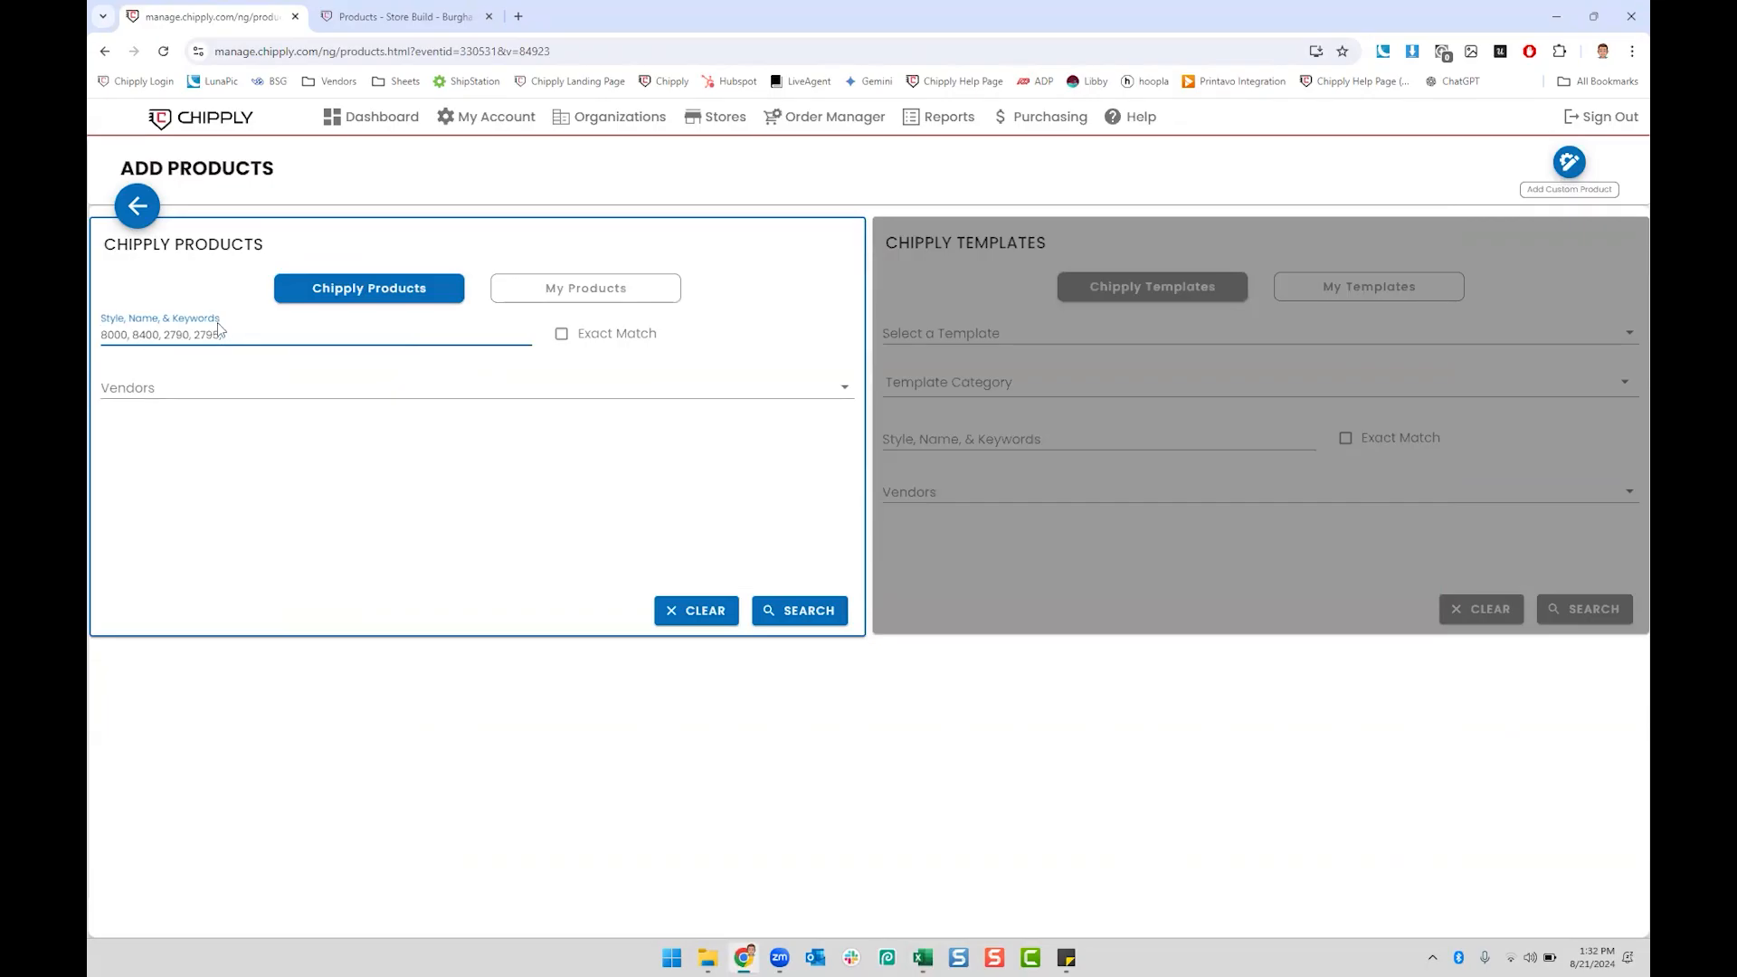
click(562, 335)
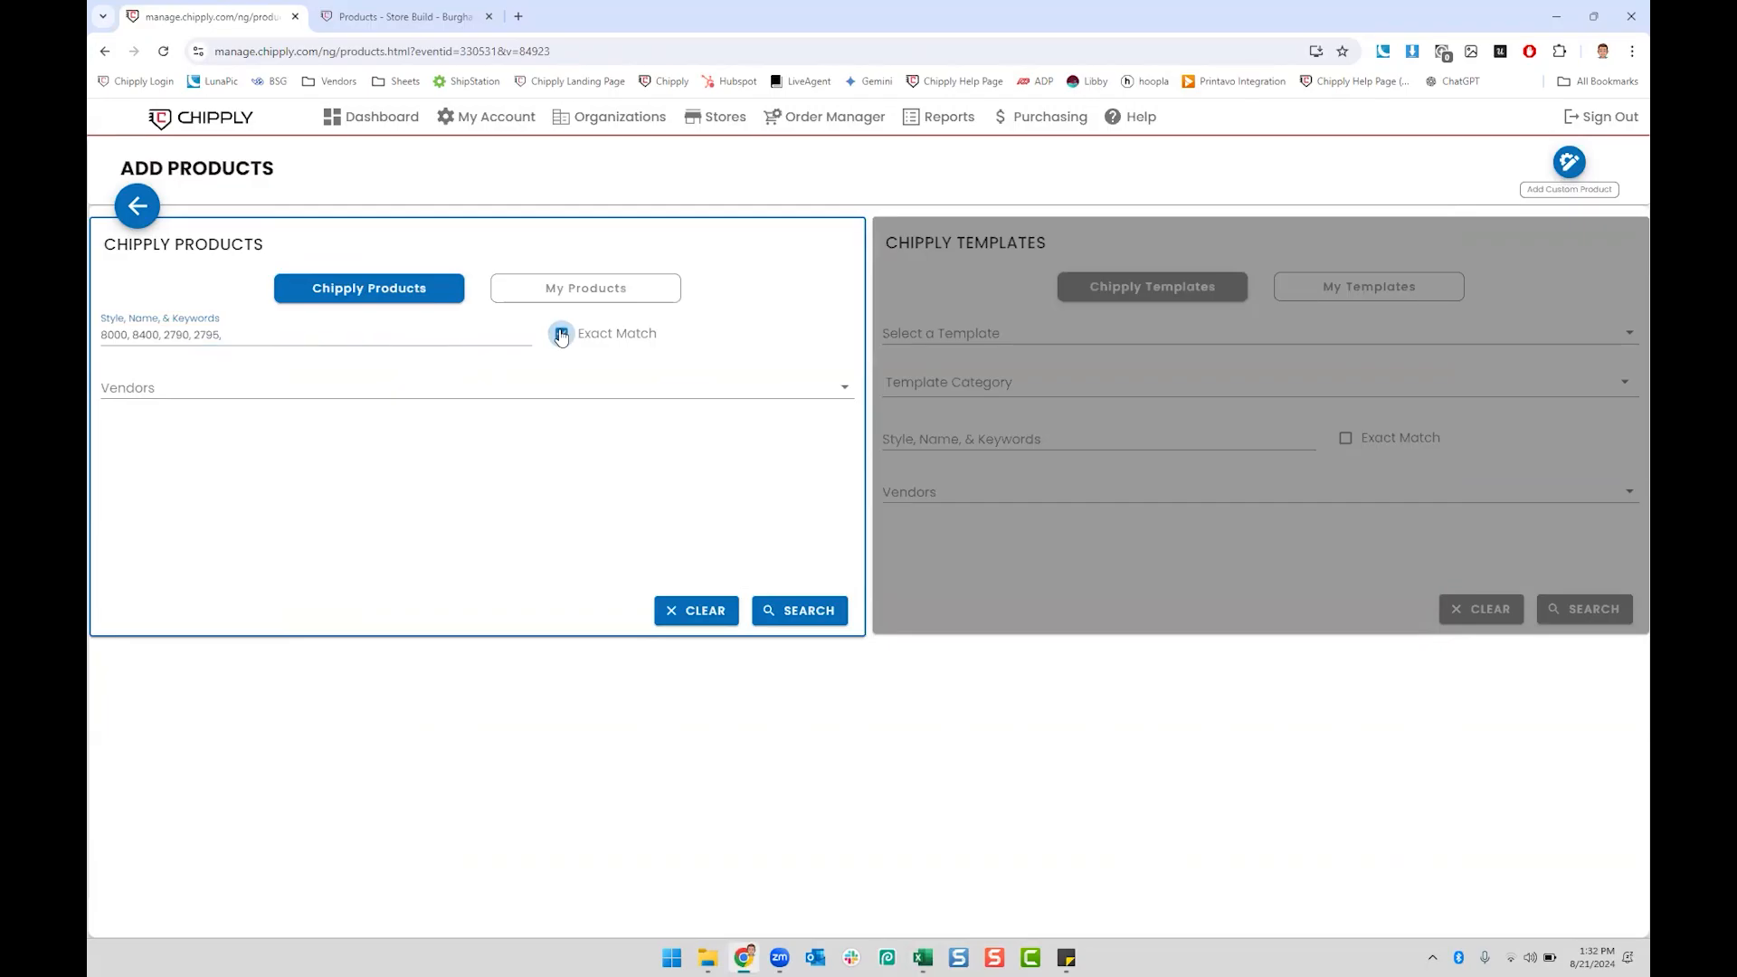
click(823, 613)
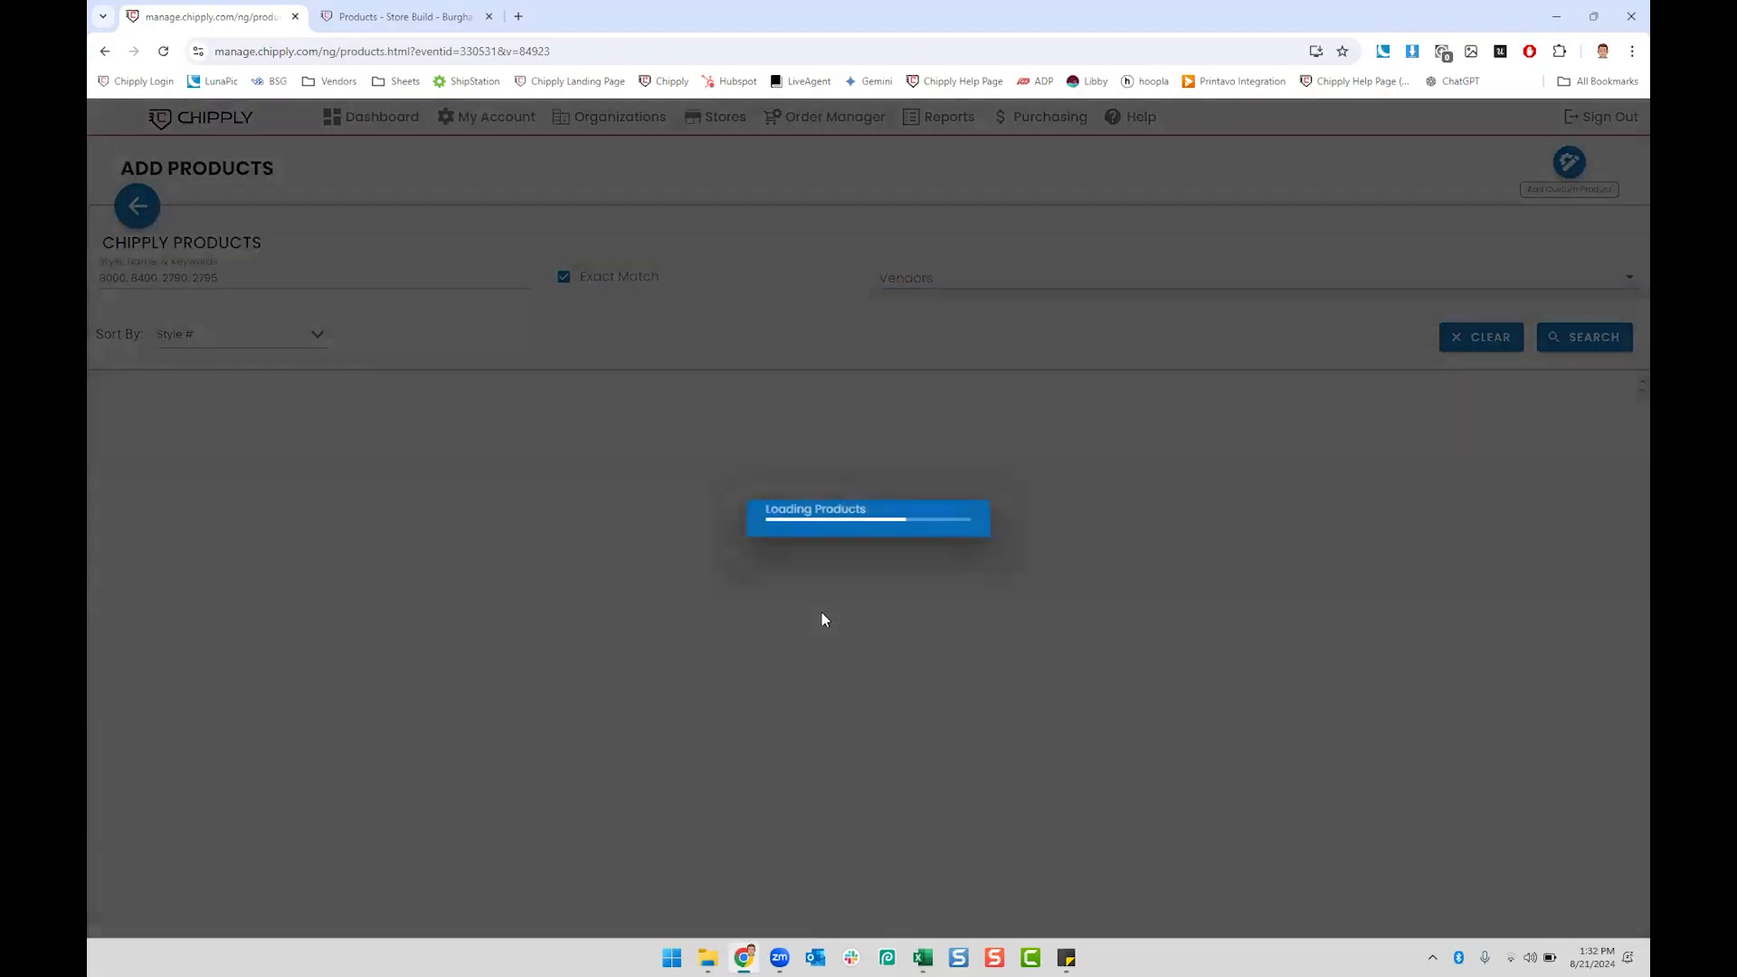
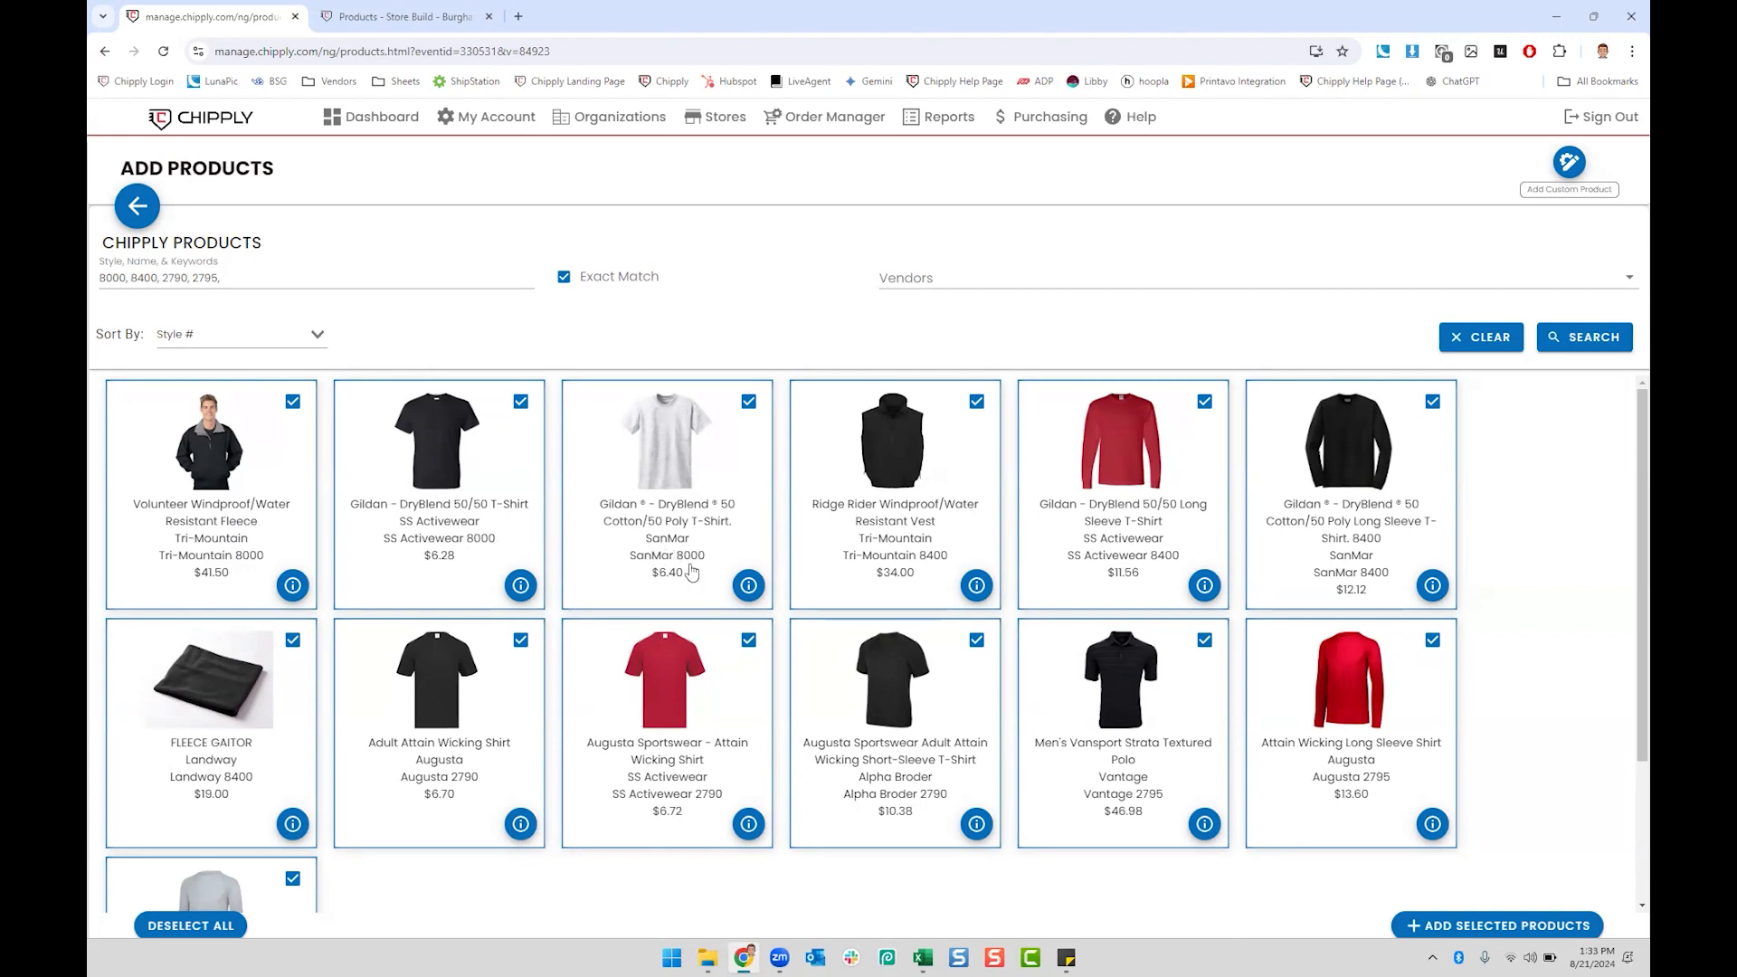
Step: Deselect the Tri-Mountain and SS Activewear versions of styles 8000 and 8400 among the found products
click(212, 518)
click(456, 524)
click(946, 529)
click(1174, 543)
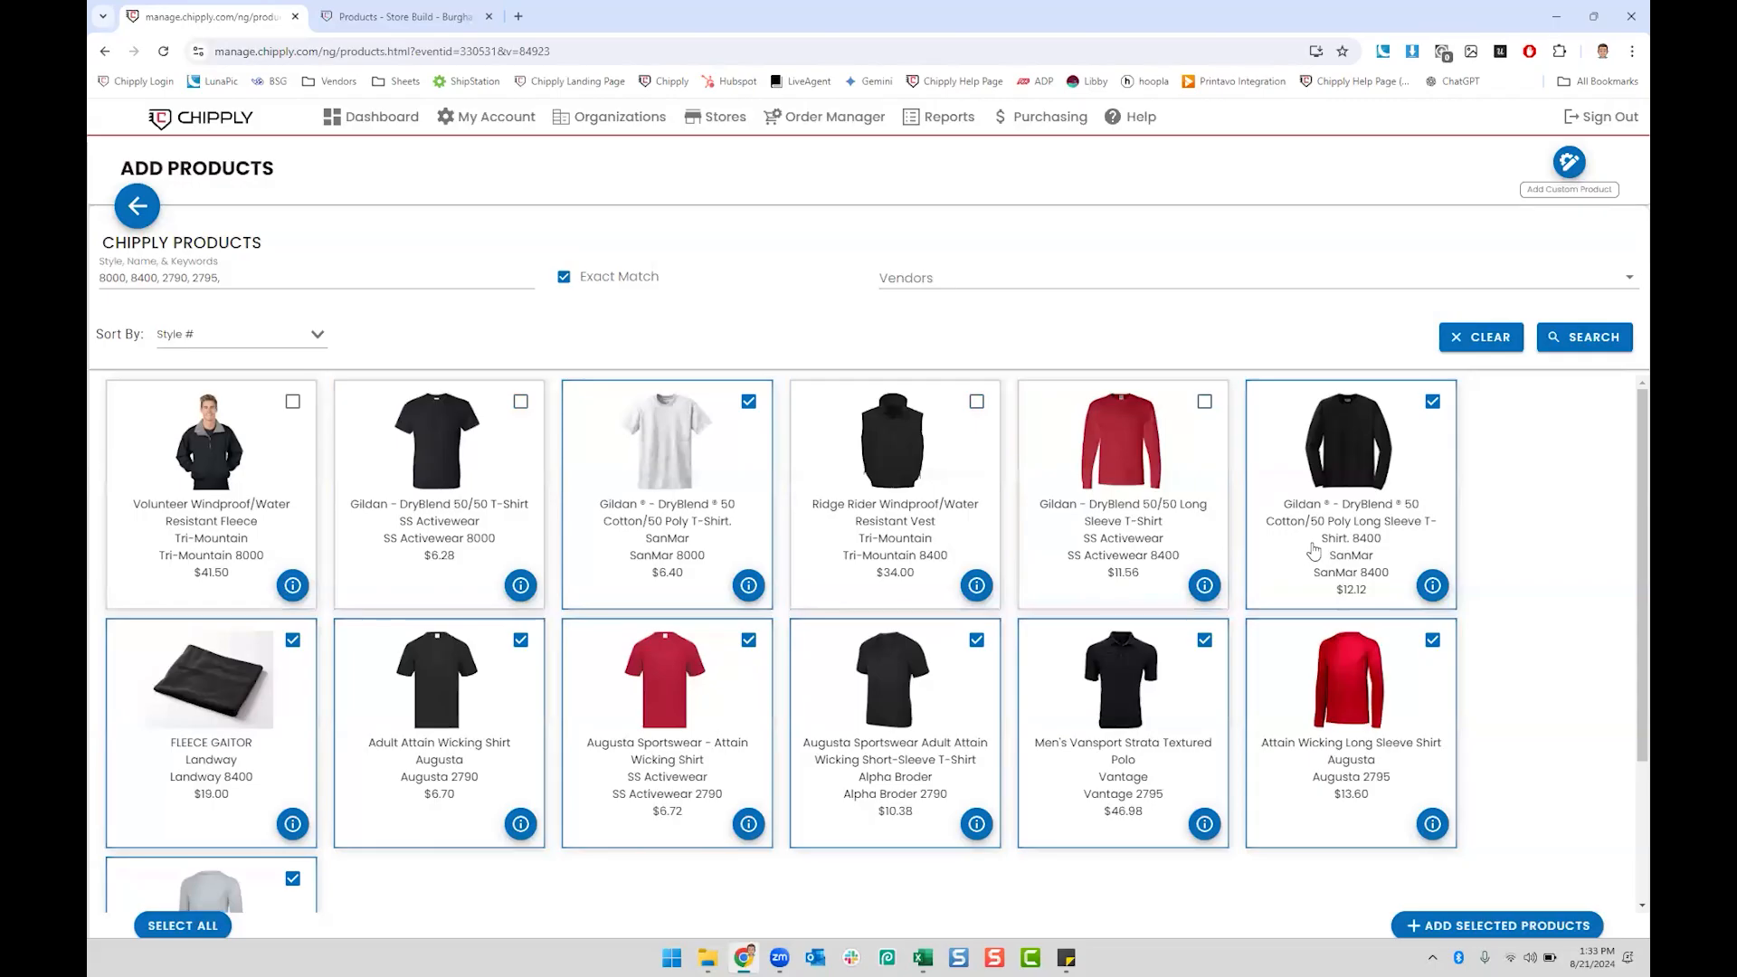
Step: Limit the product search to the vendors SanMar and Augusta and run it again
click(1079, 266)
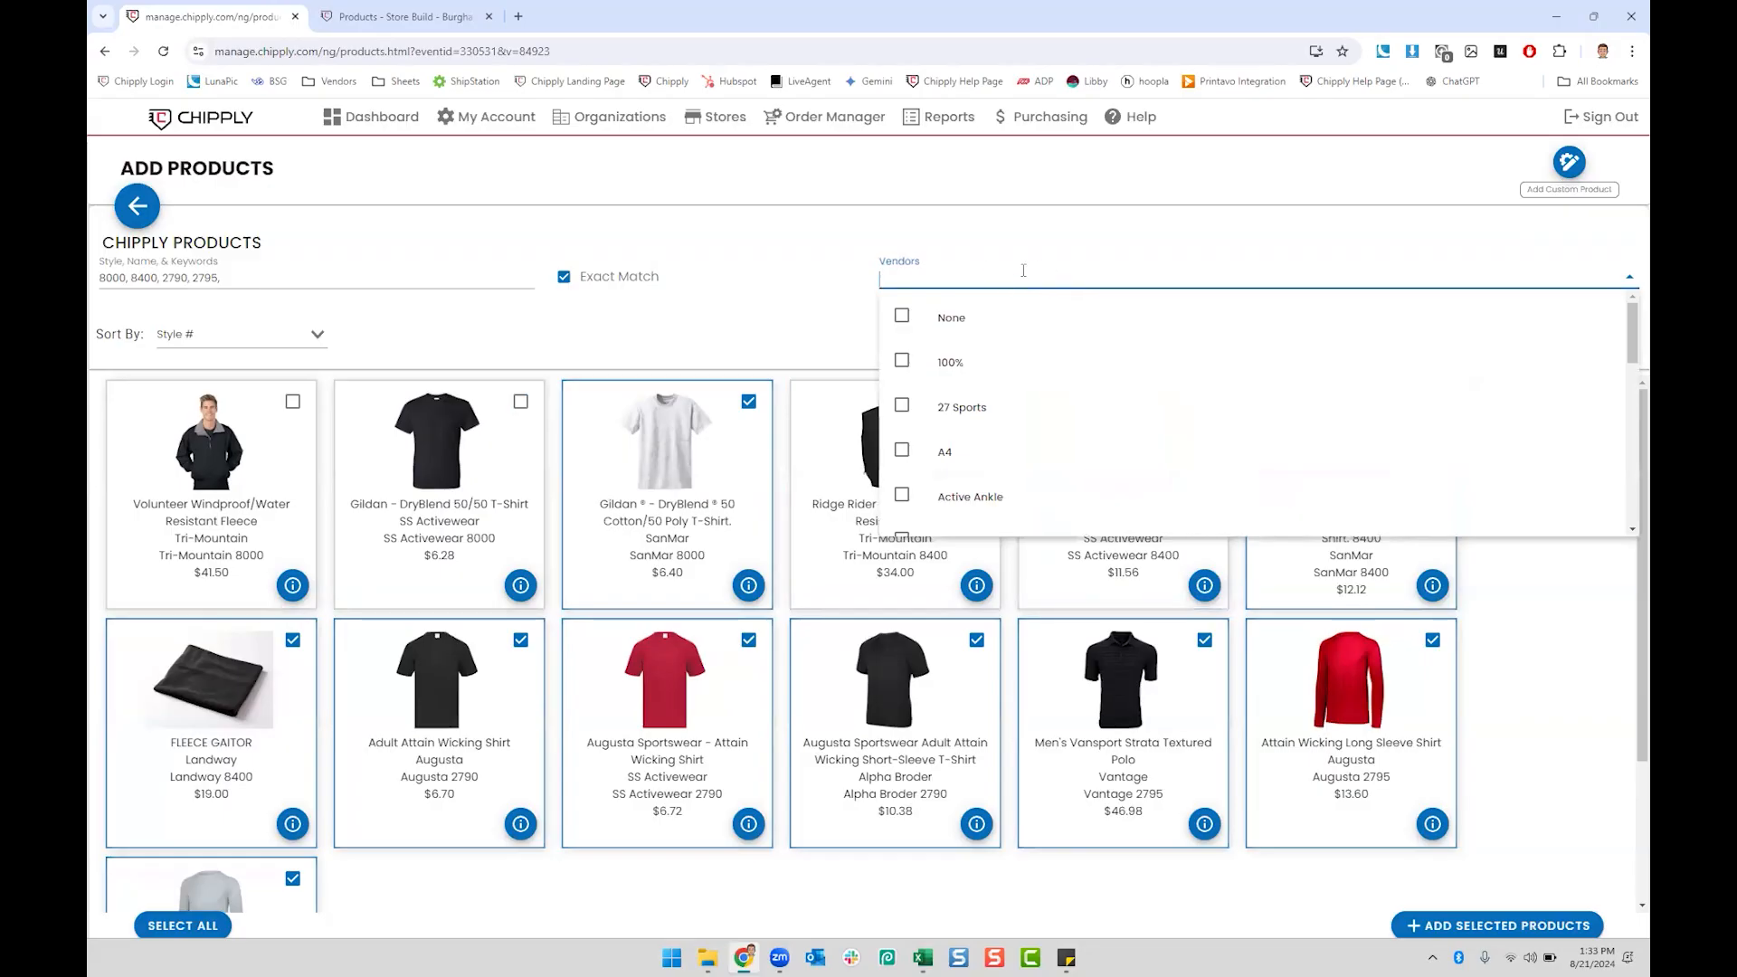
text(san)
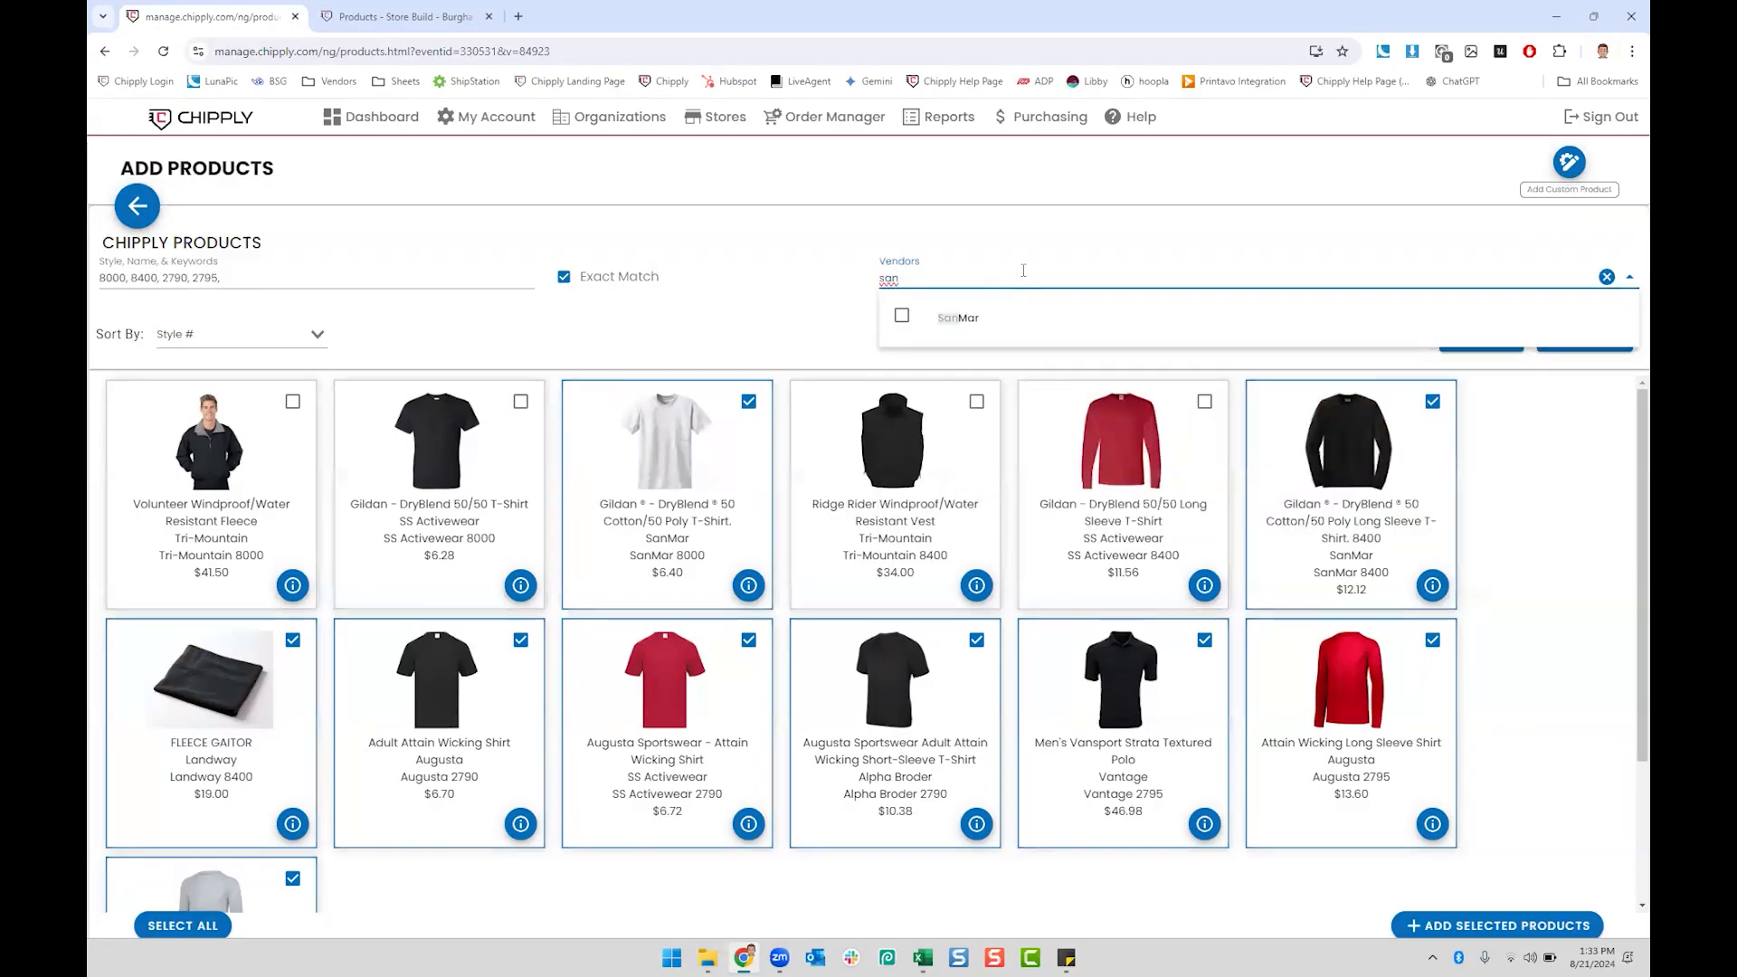
click(980, 324)
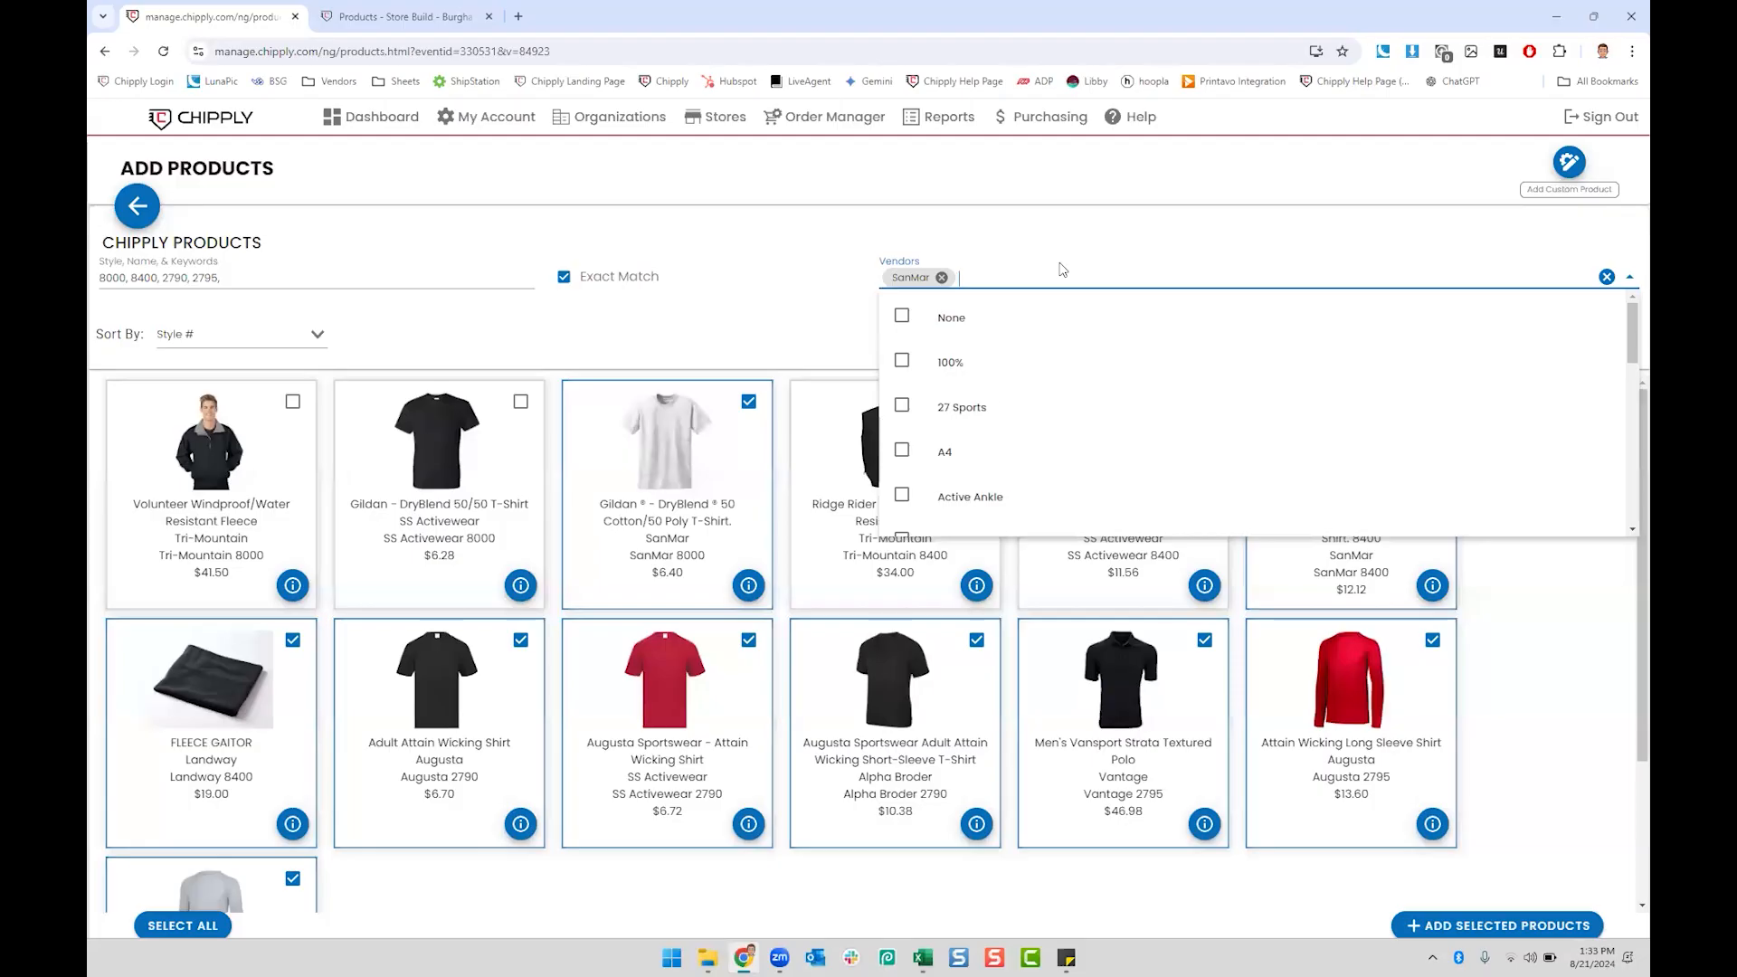
text(au)
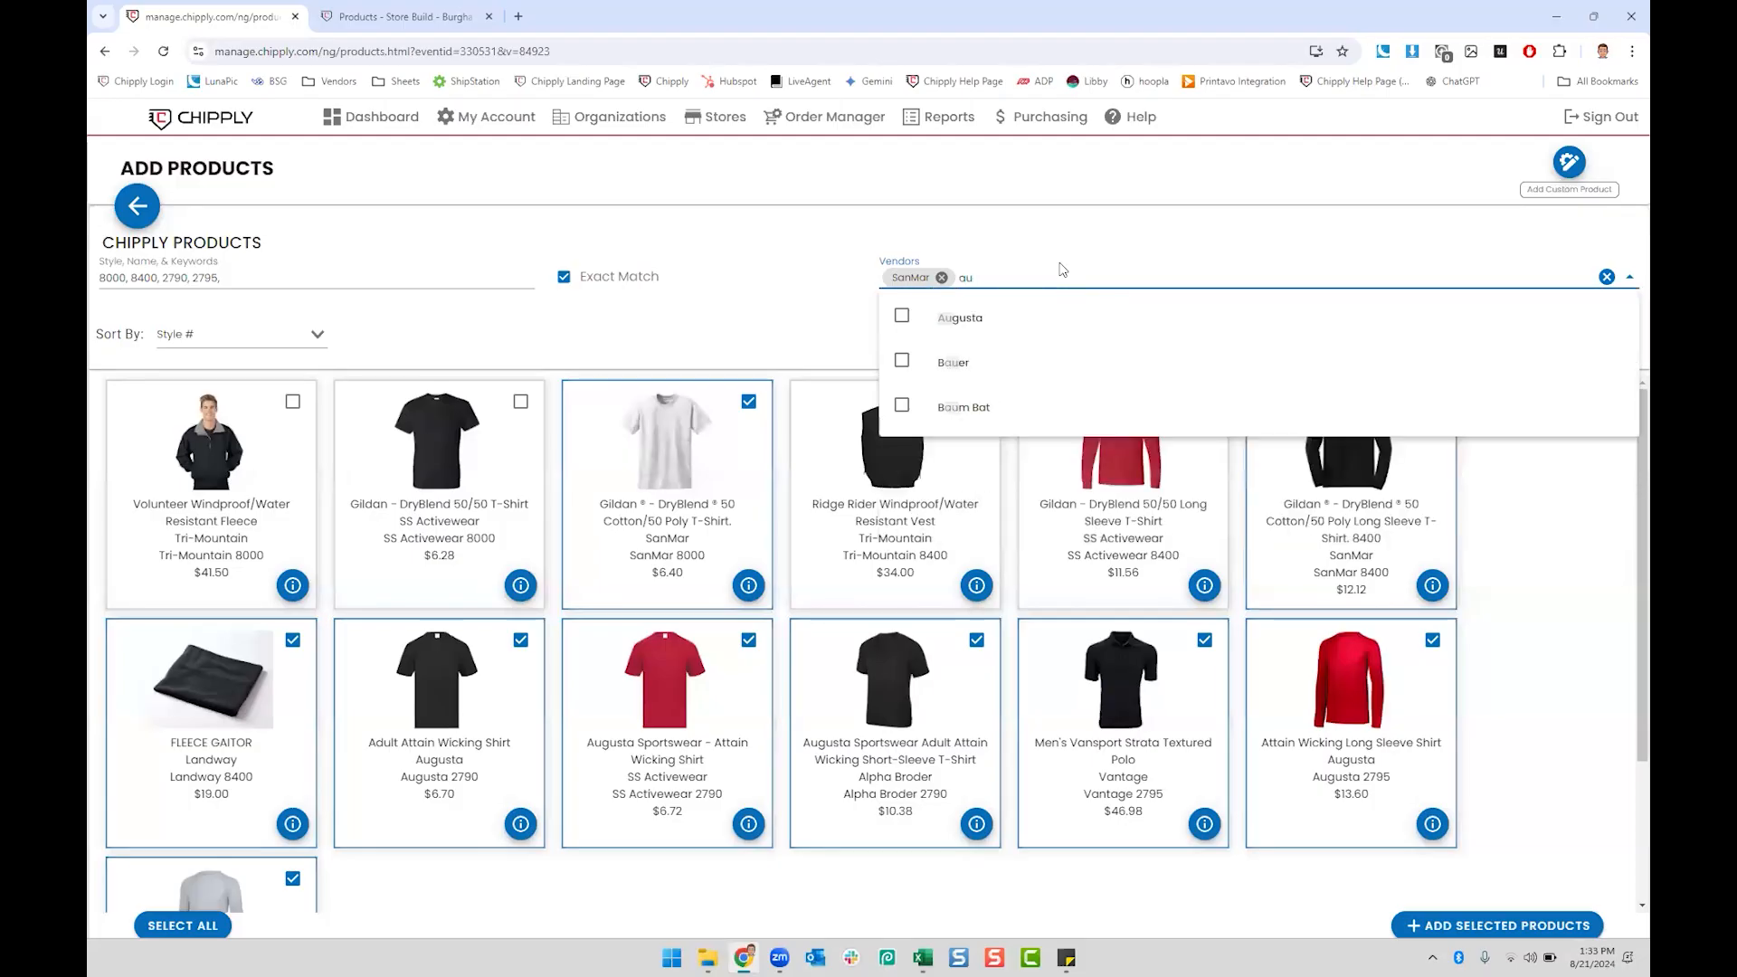
click(995, 318)
click(1113, 232)
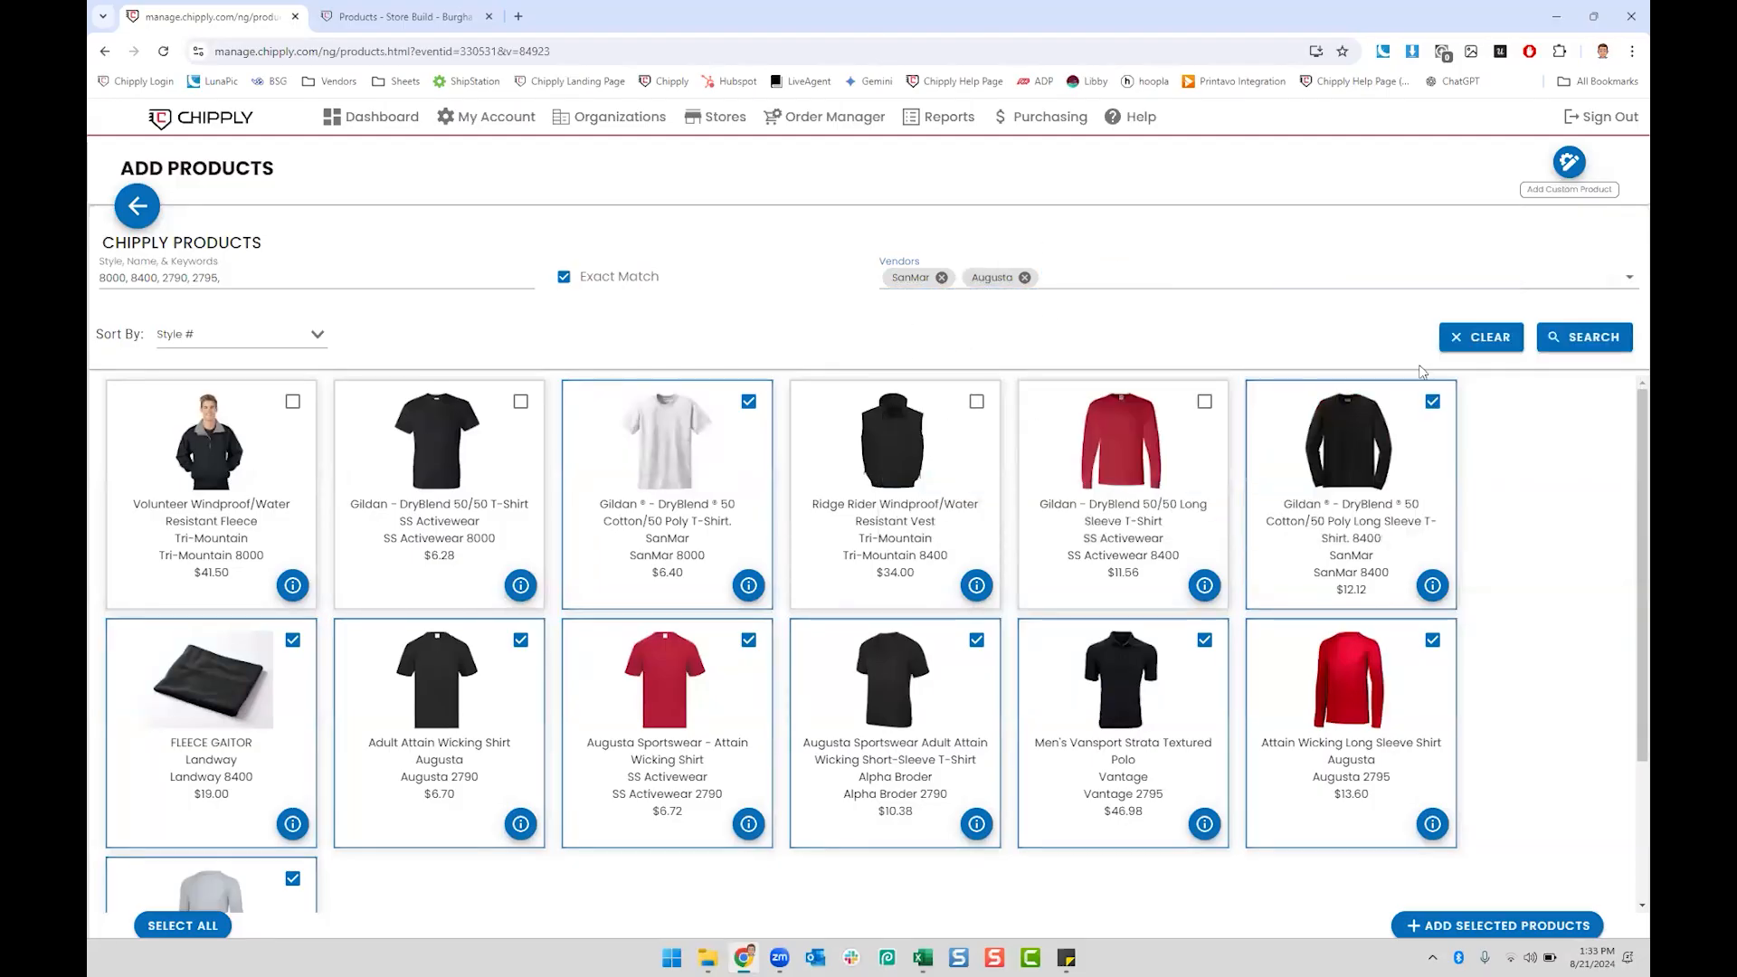
click(1601, 339)
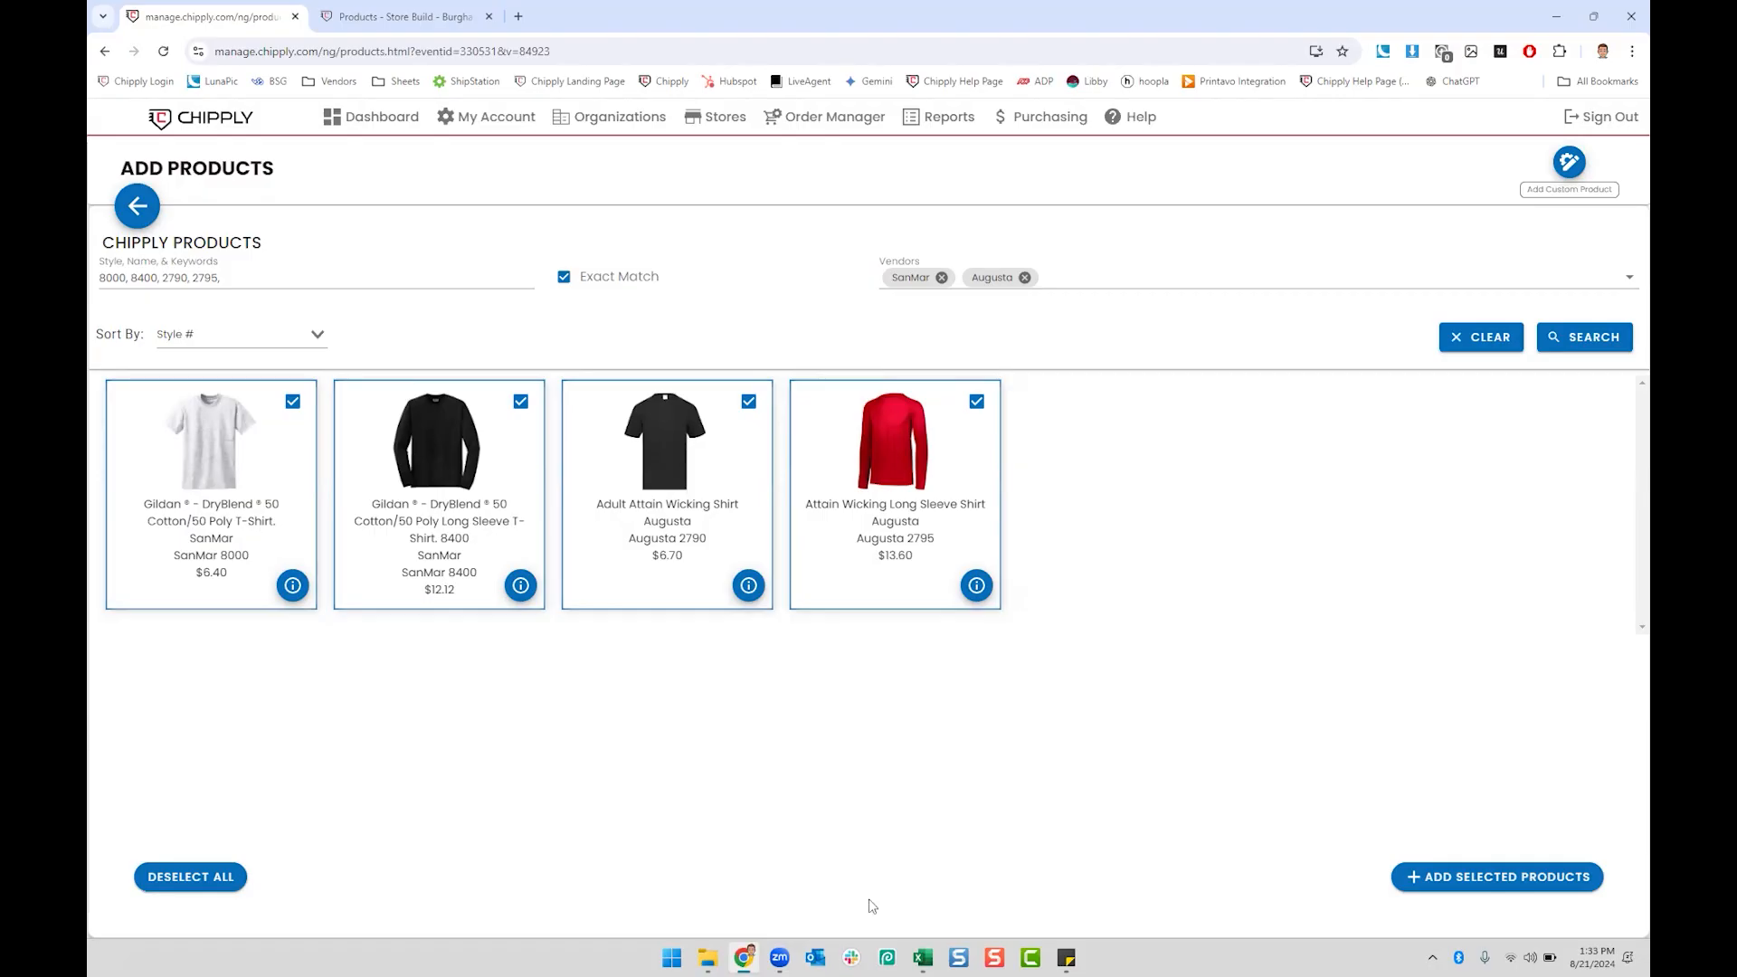
Step: Review the style numbers grouped under Full Front, Left Chest/Leg/Backpack EMB and Hat EMB in the Excel workbook
click(923, 957)
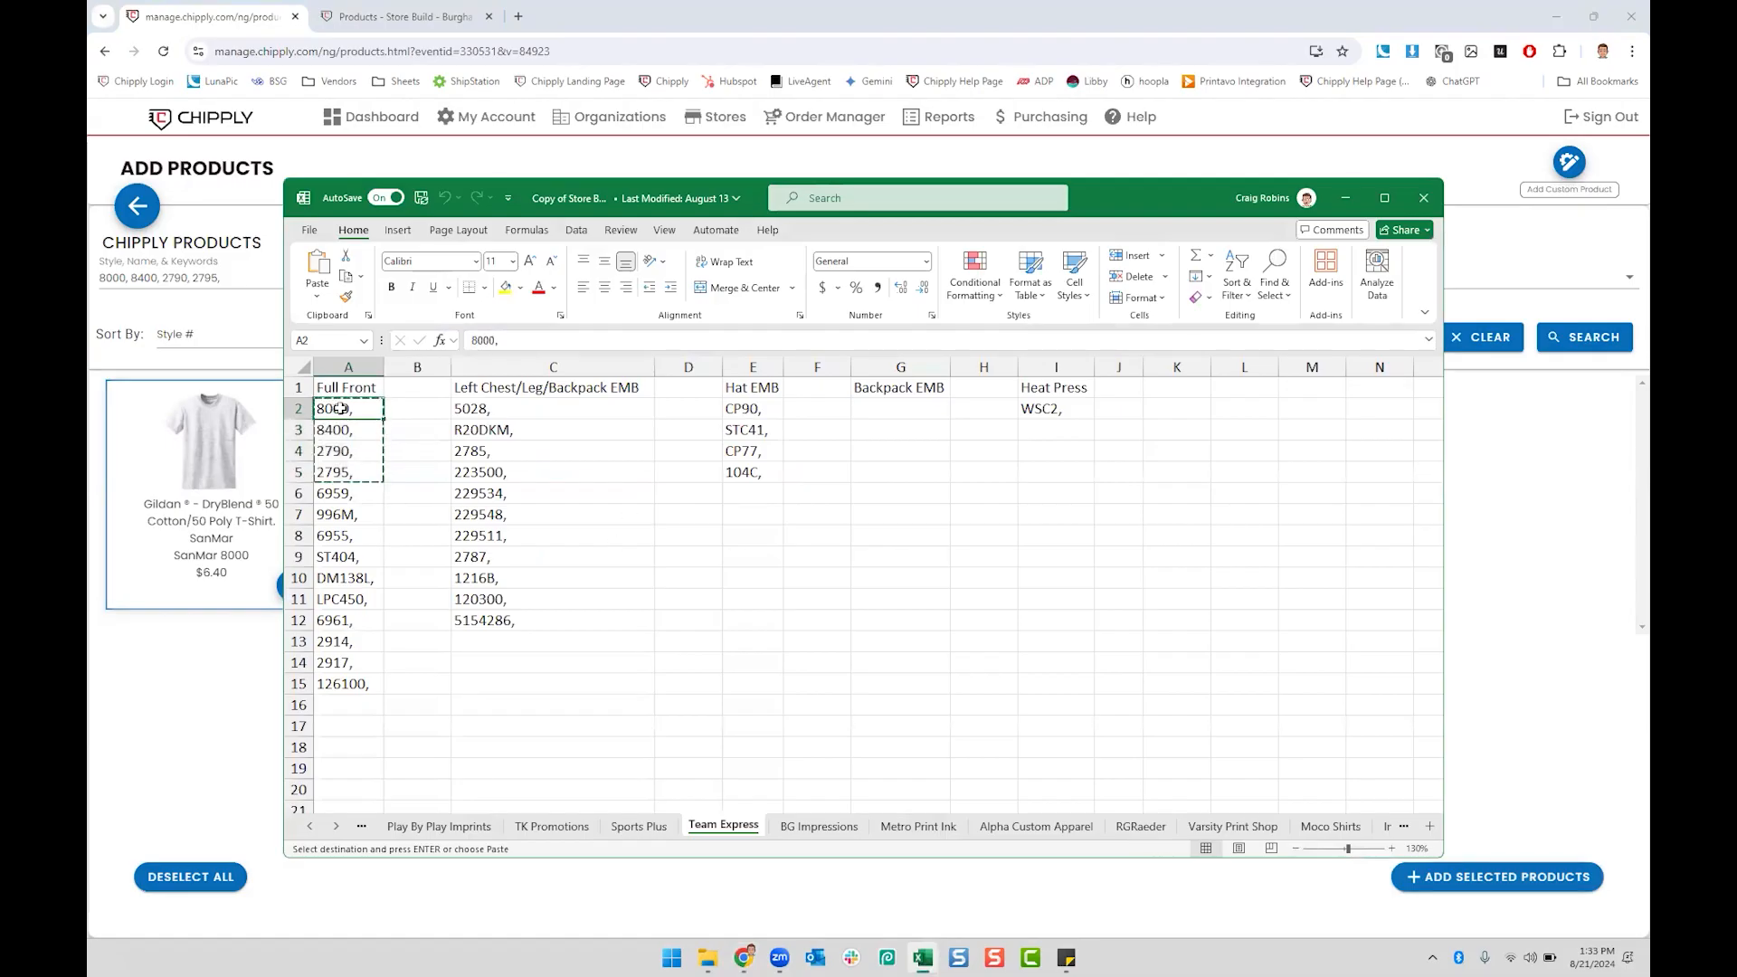
drag(353, 407, 348, 535)
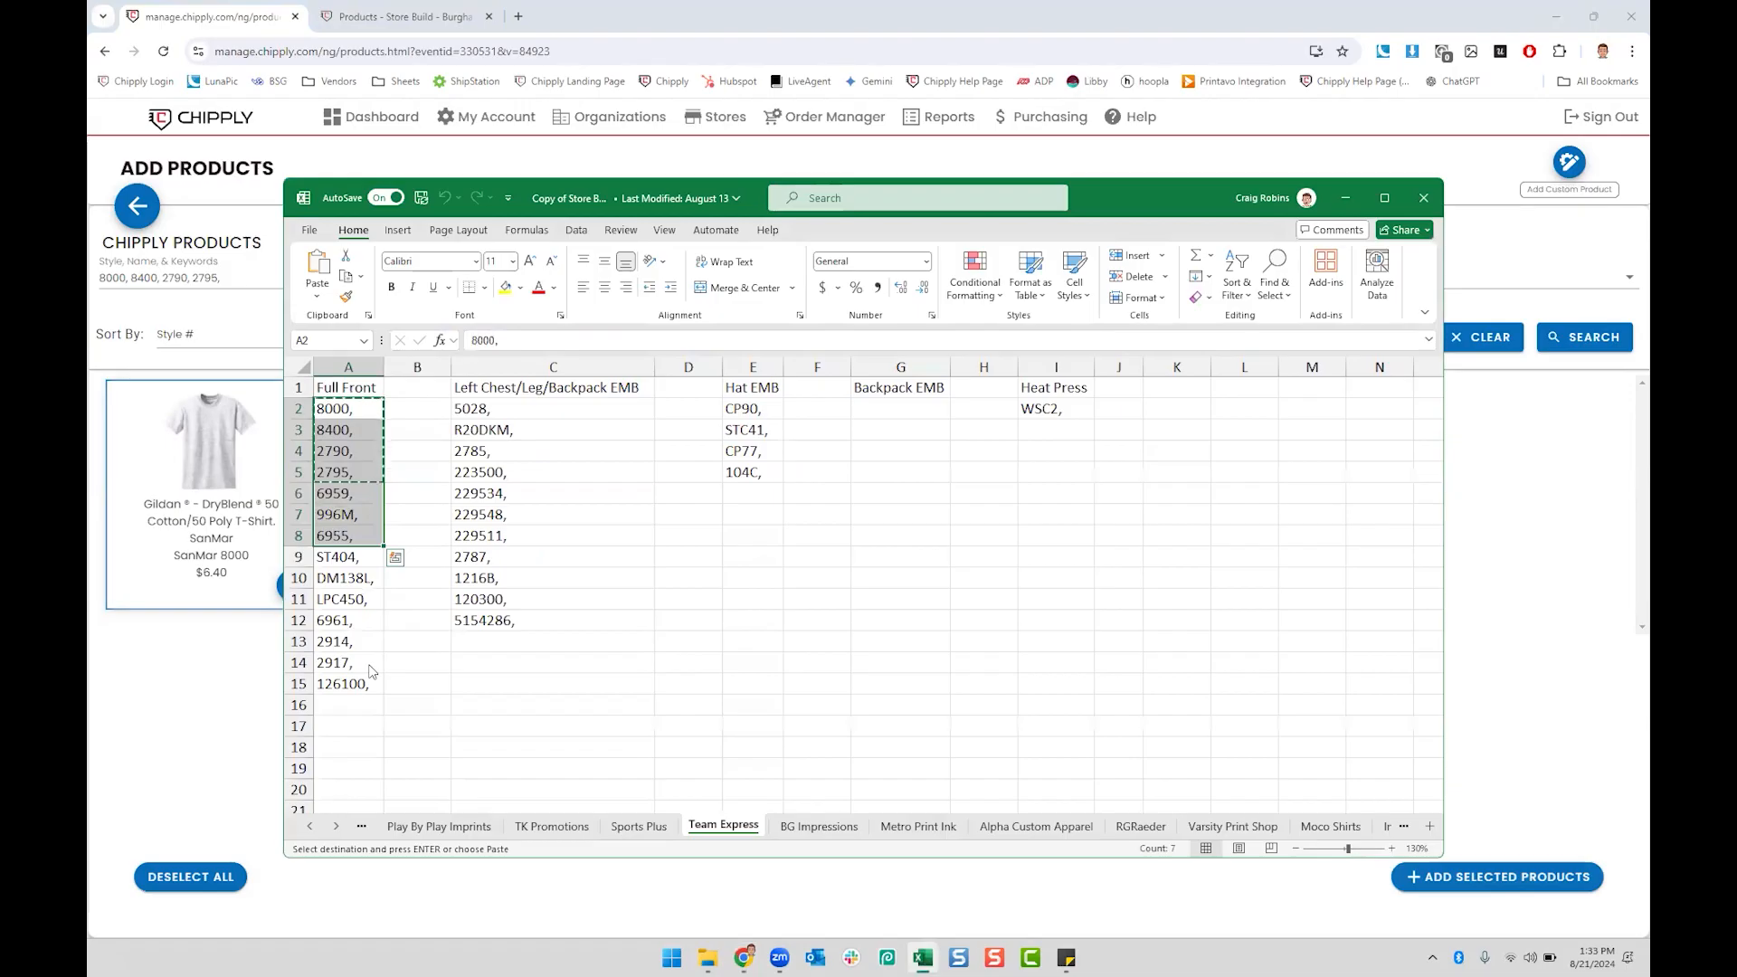
drag(511, 409, 546, 601)
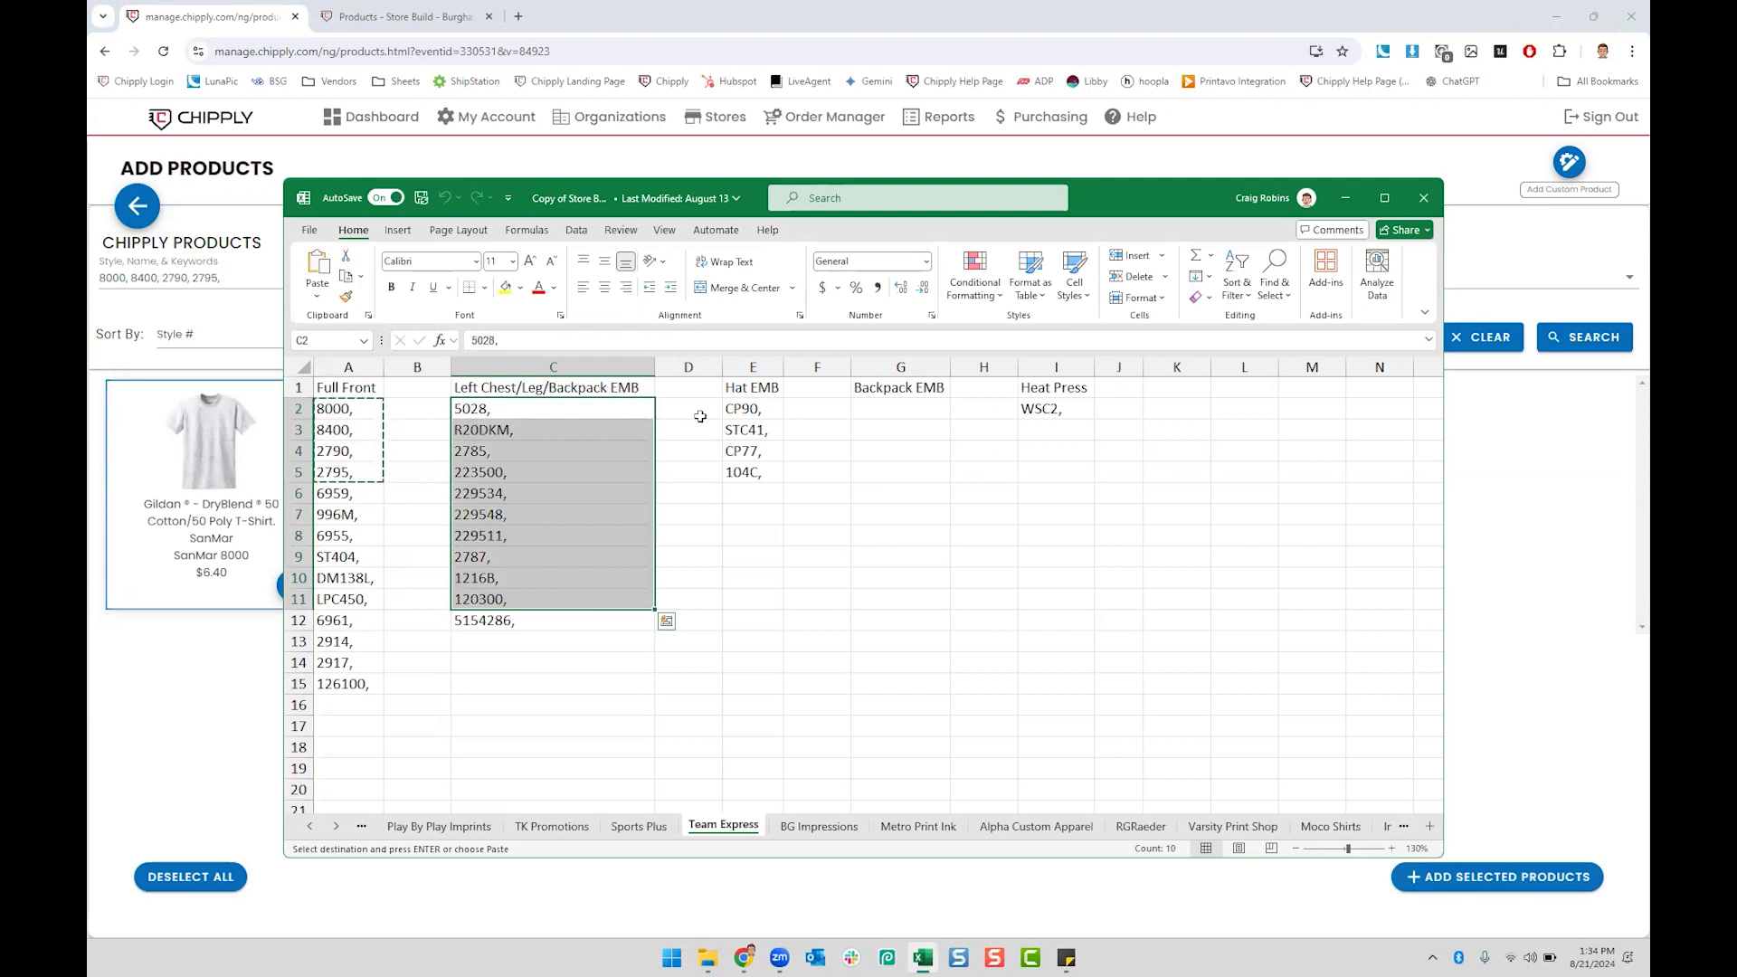
drag(755, 409, 769, 494)
click(774, 493)
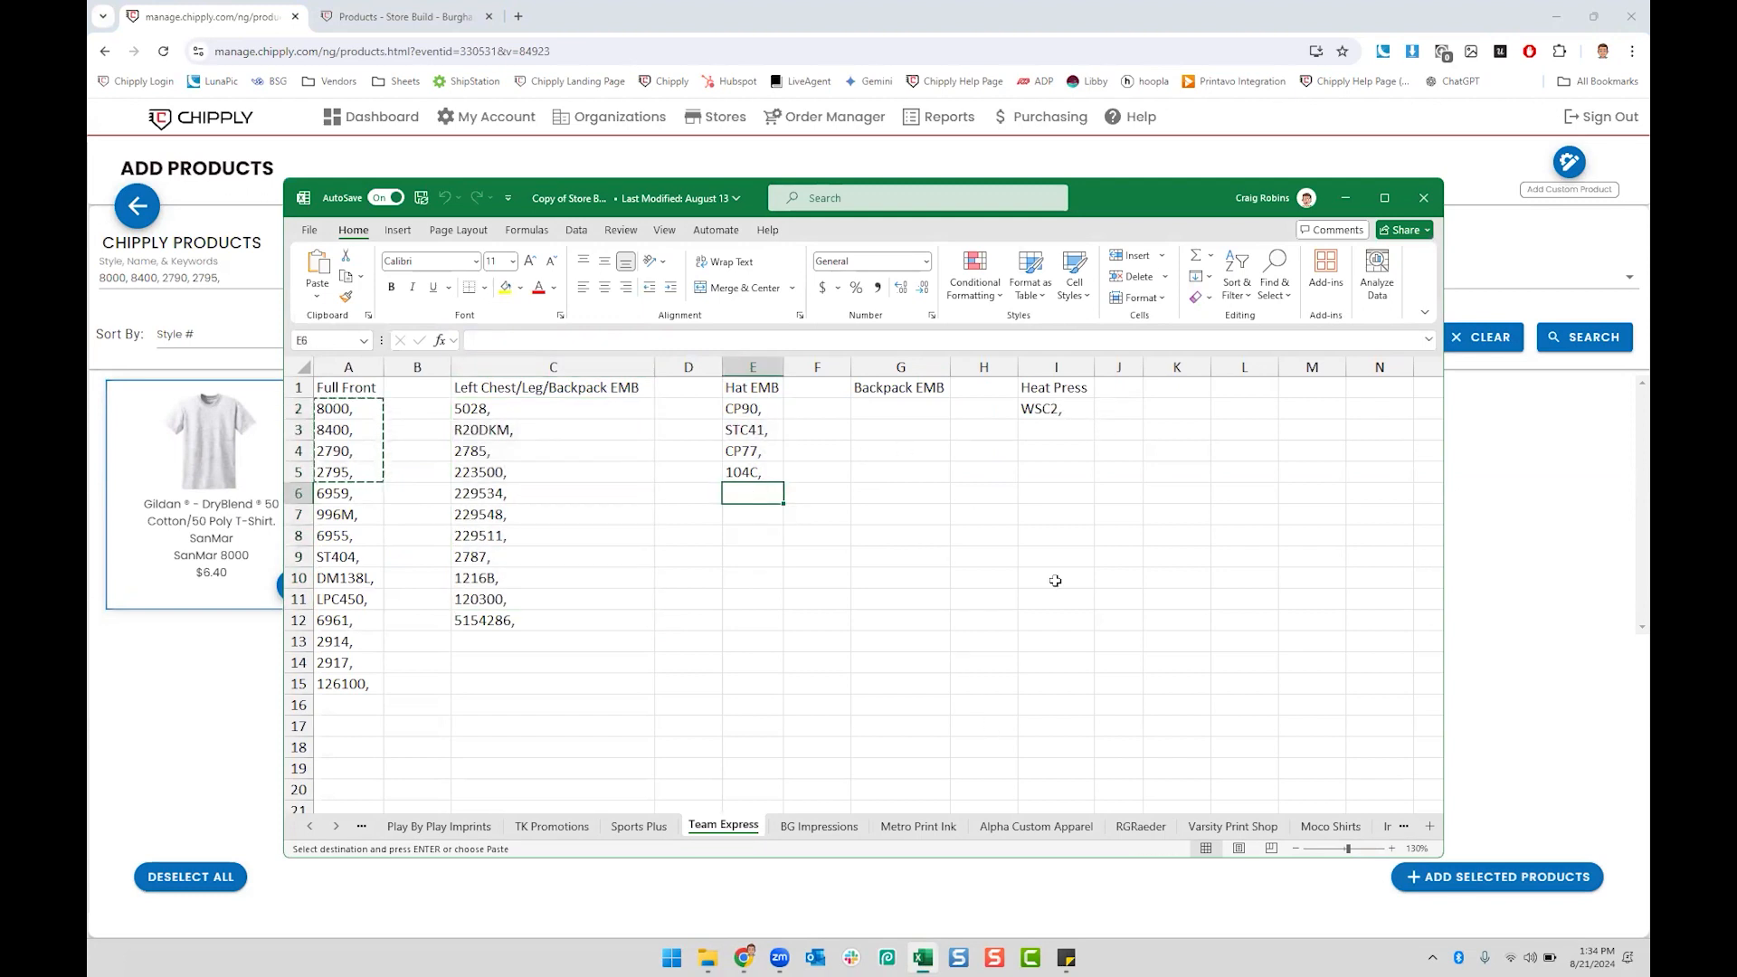
Step: Return to the browser, leave the product search results and activate the Chipply Templates search
click(1345, 197)
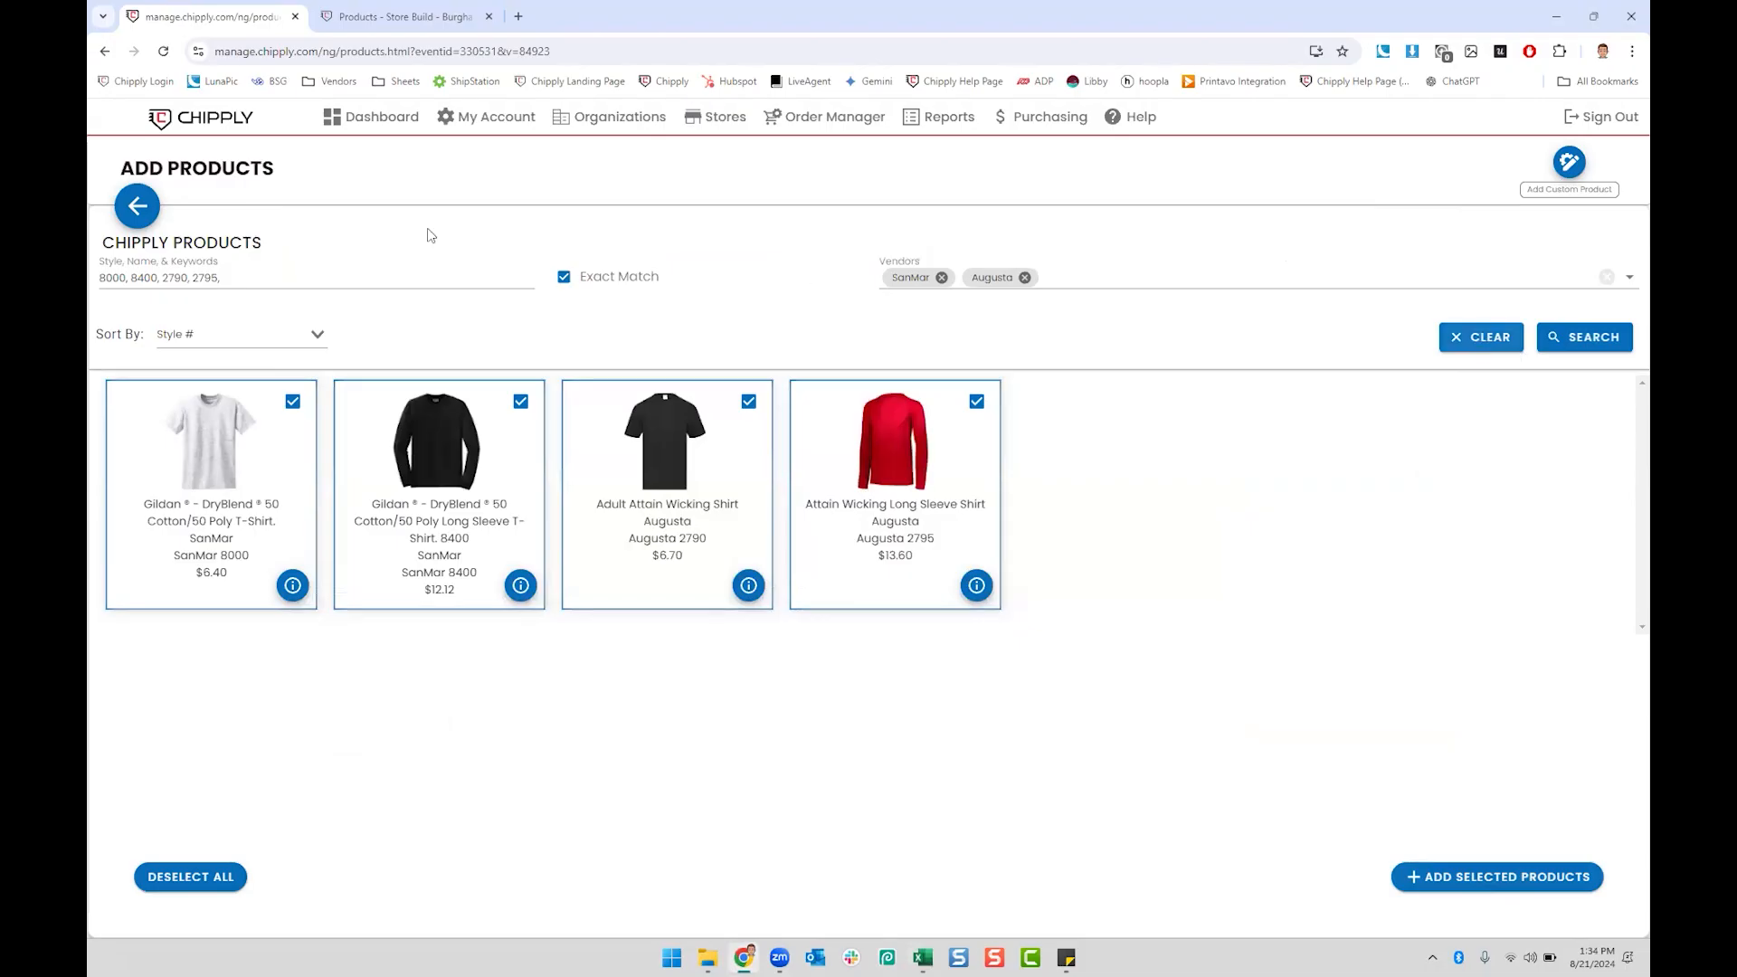
click(137, 207)
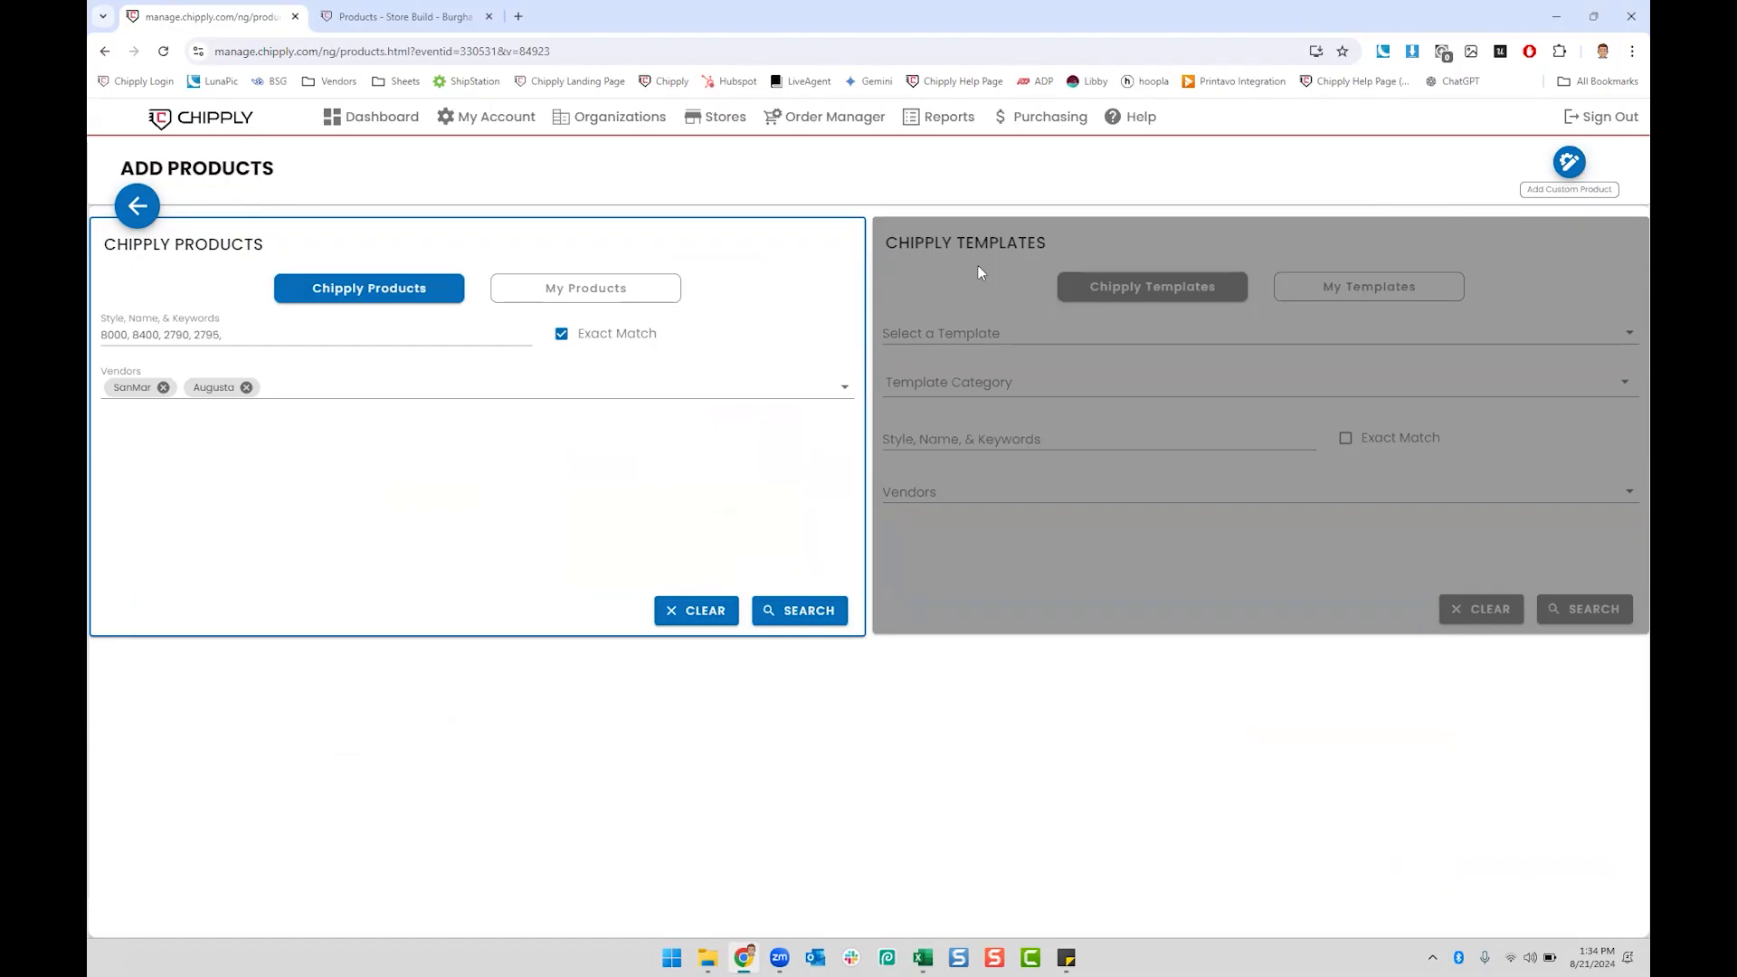
click(1066, 317)
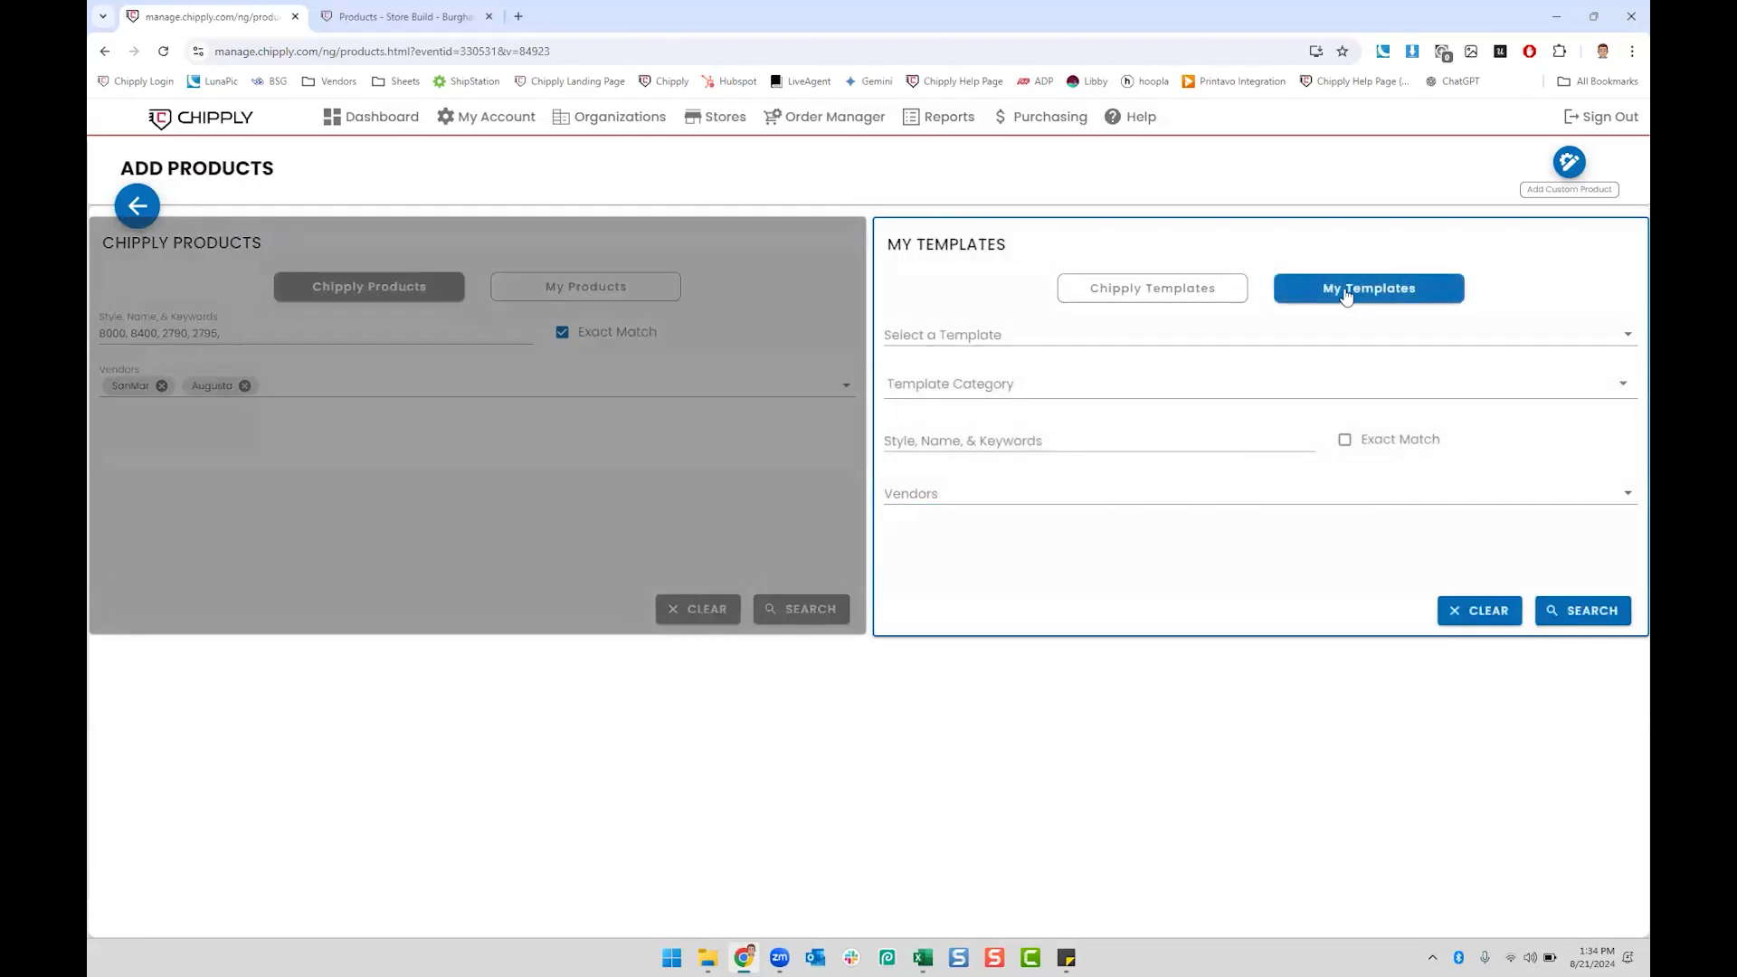
click(1126, 305)
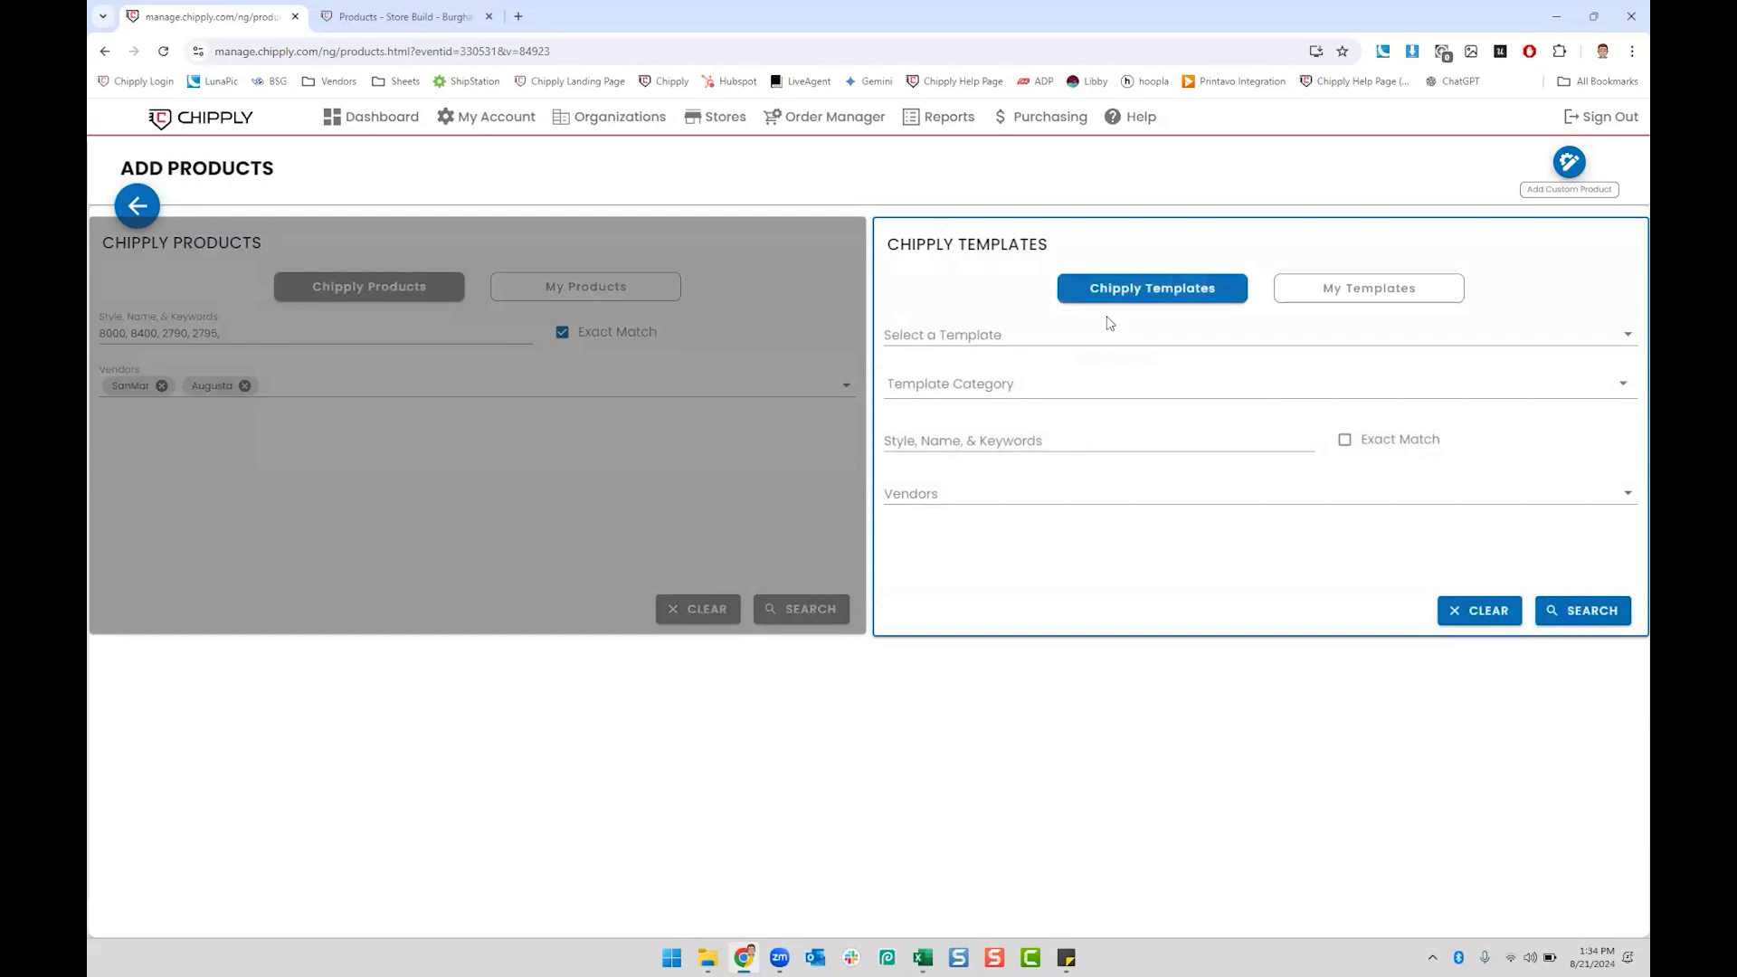
Step: Choose the template Under Armour/SanMar Lite Store - NEW and search for its products
click(1056, 334)
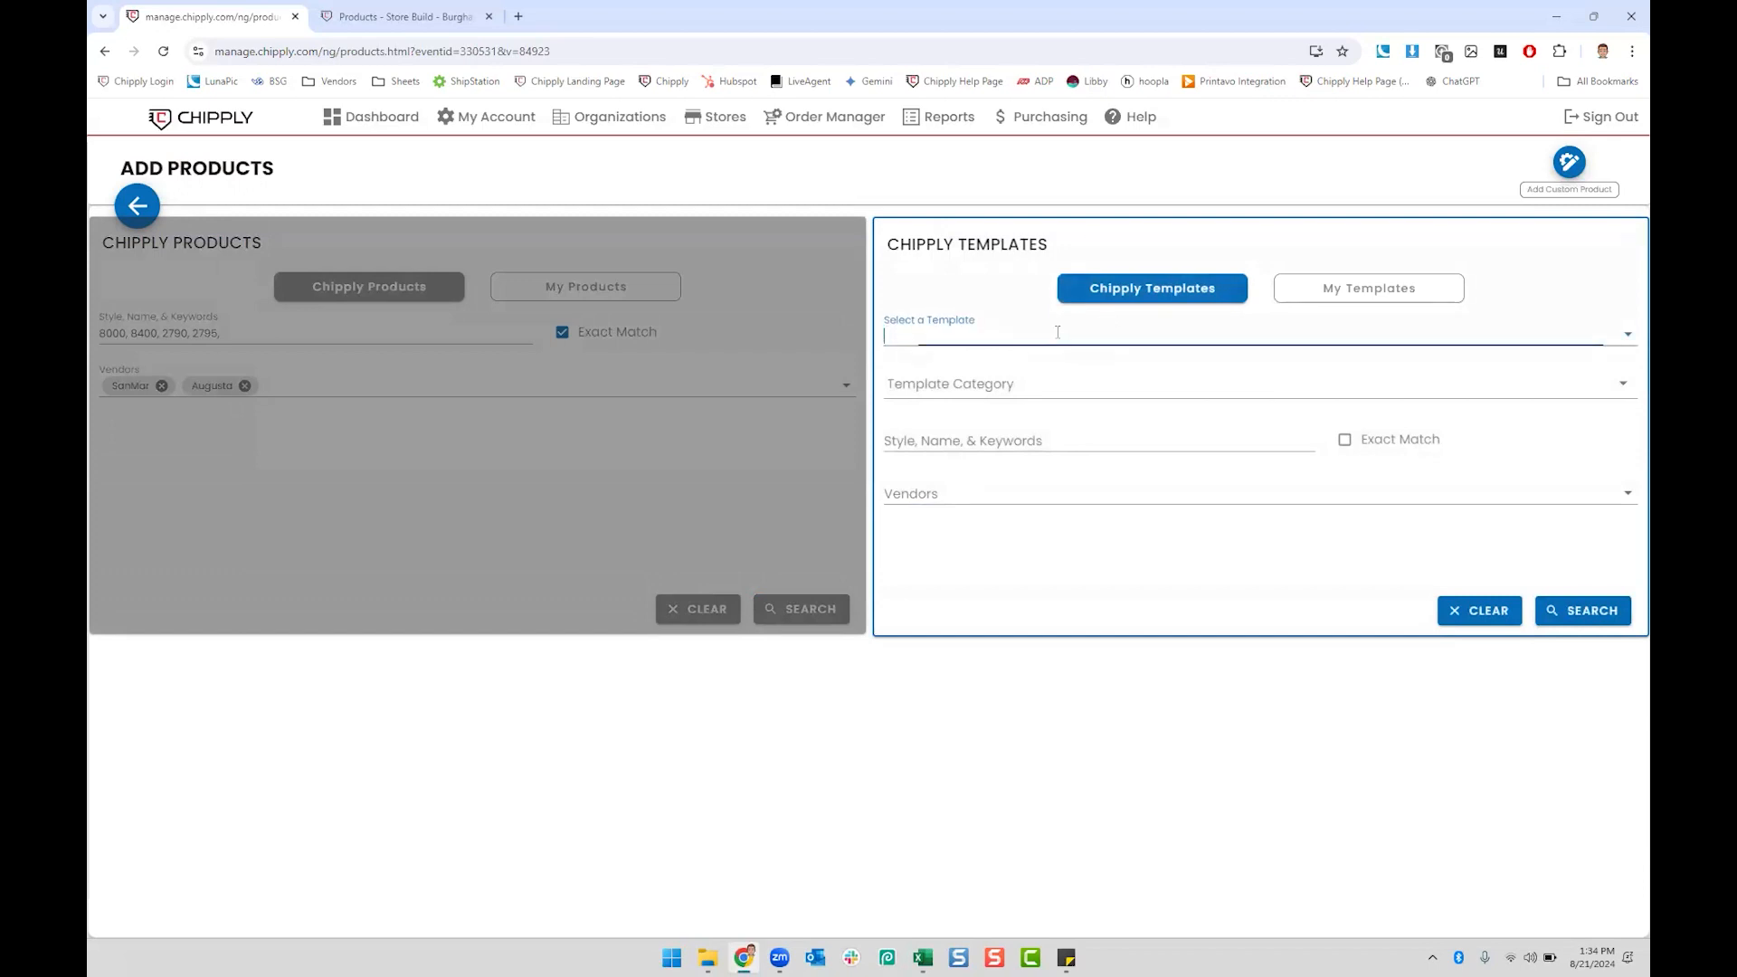
scroll(1119, 468, down, 5)
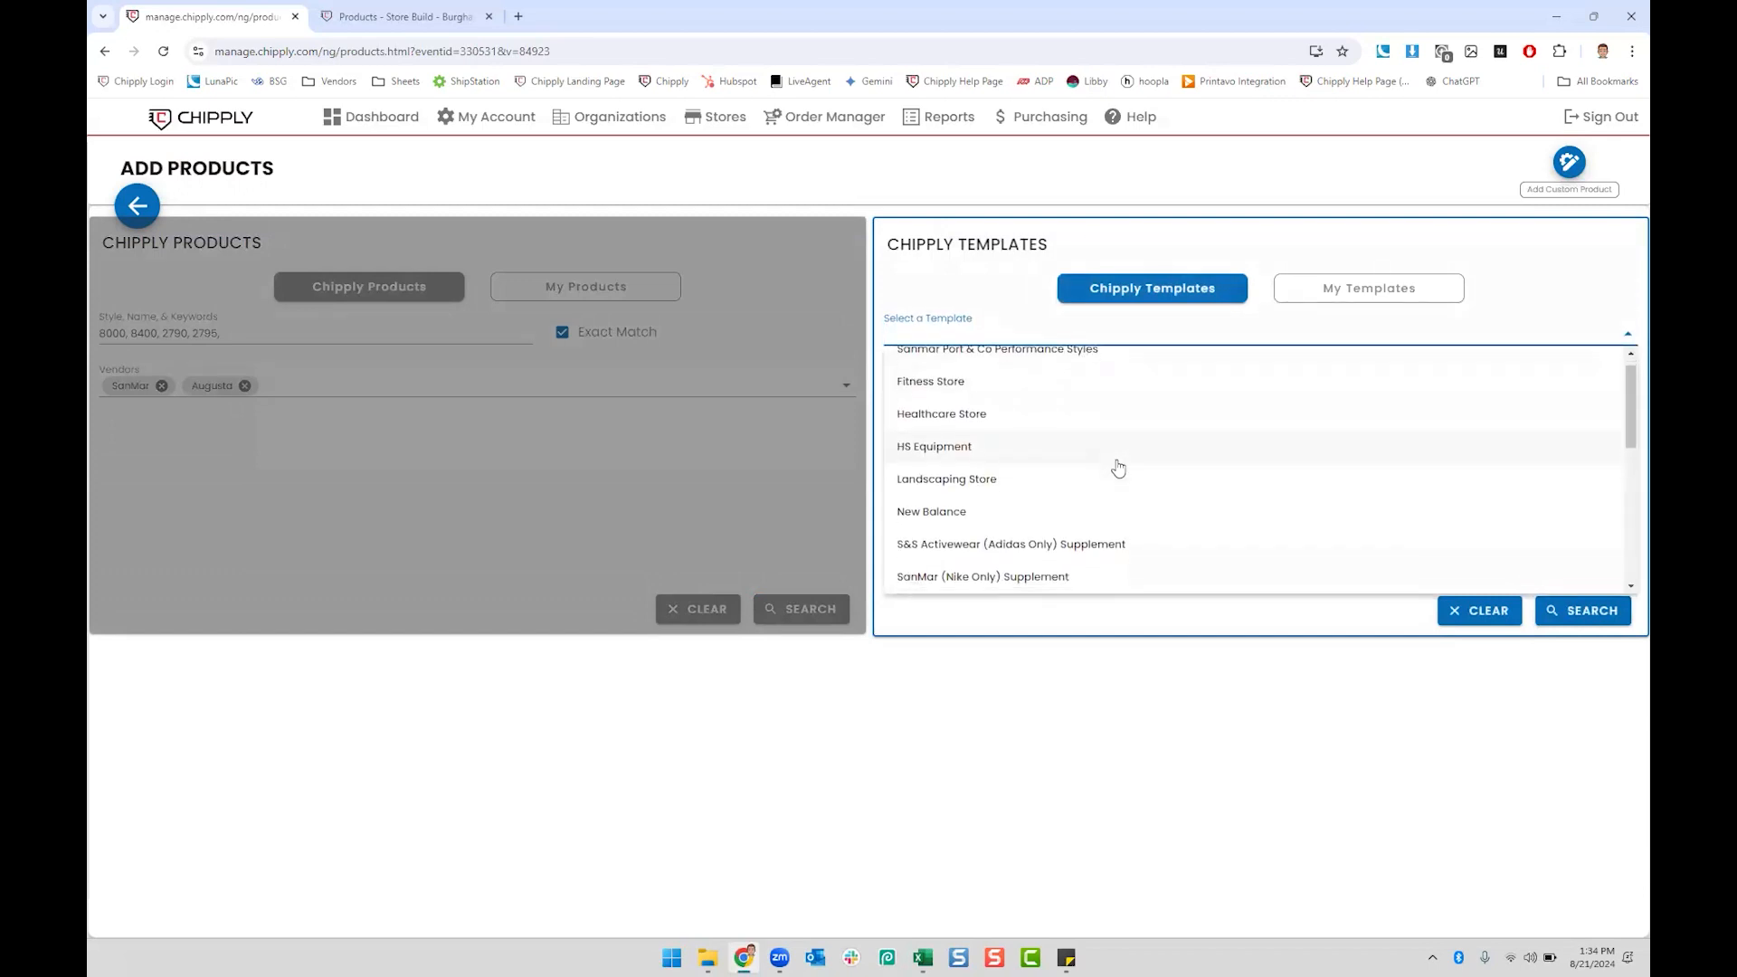
scroll(1120, 467, down, 10)
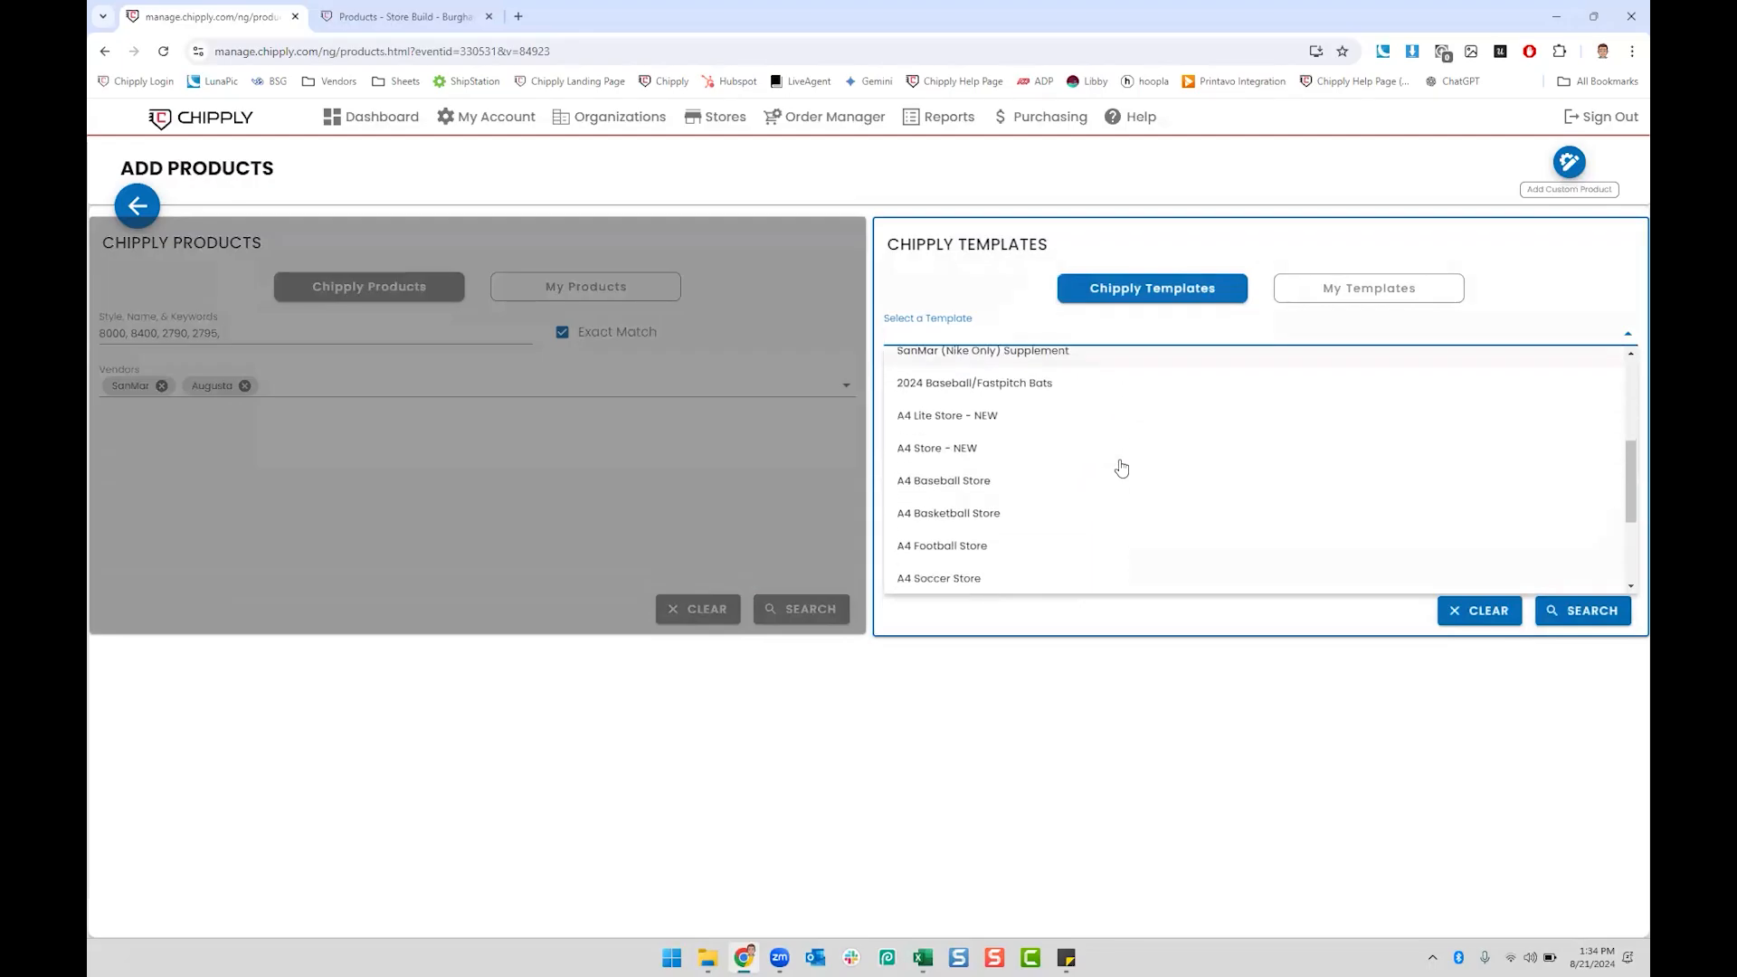
scroll(1119, 459, down, 15)
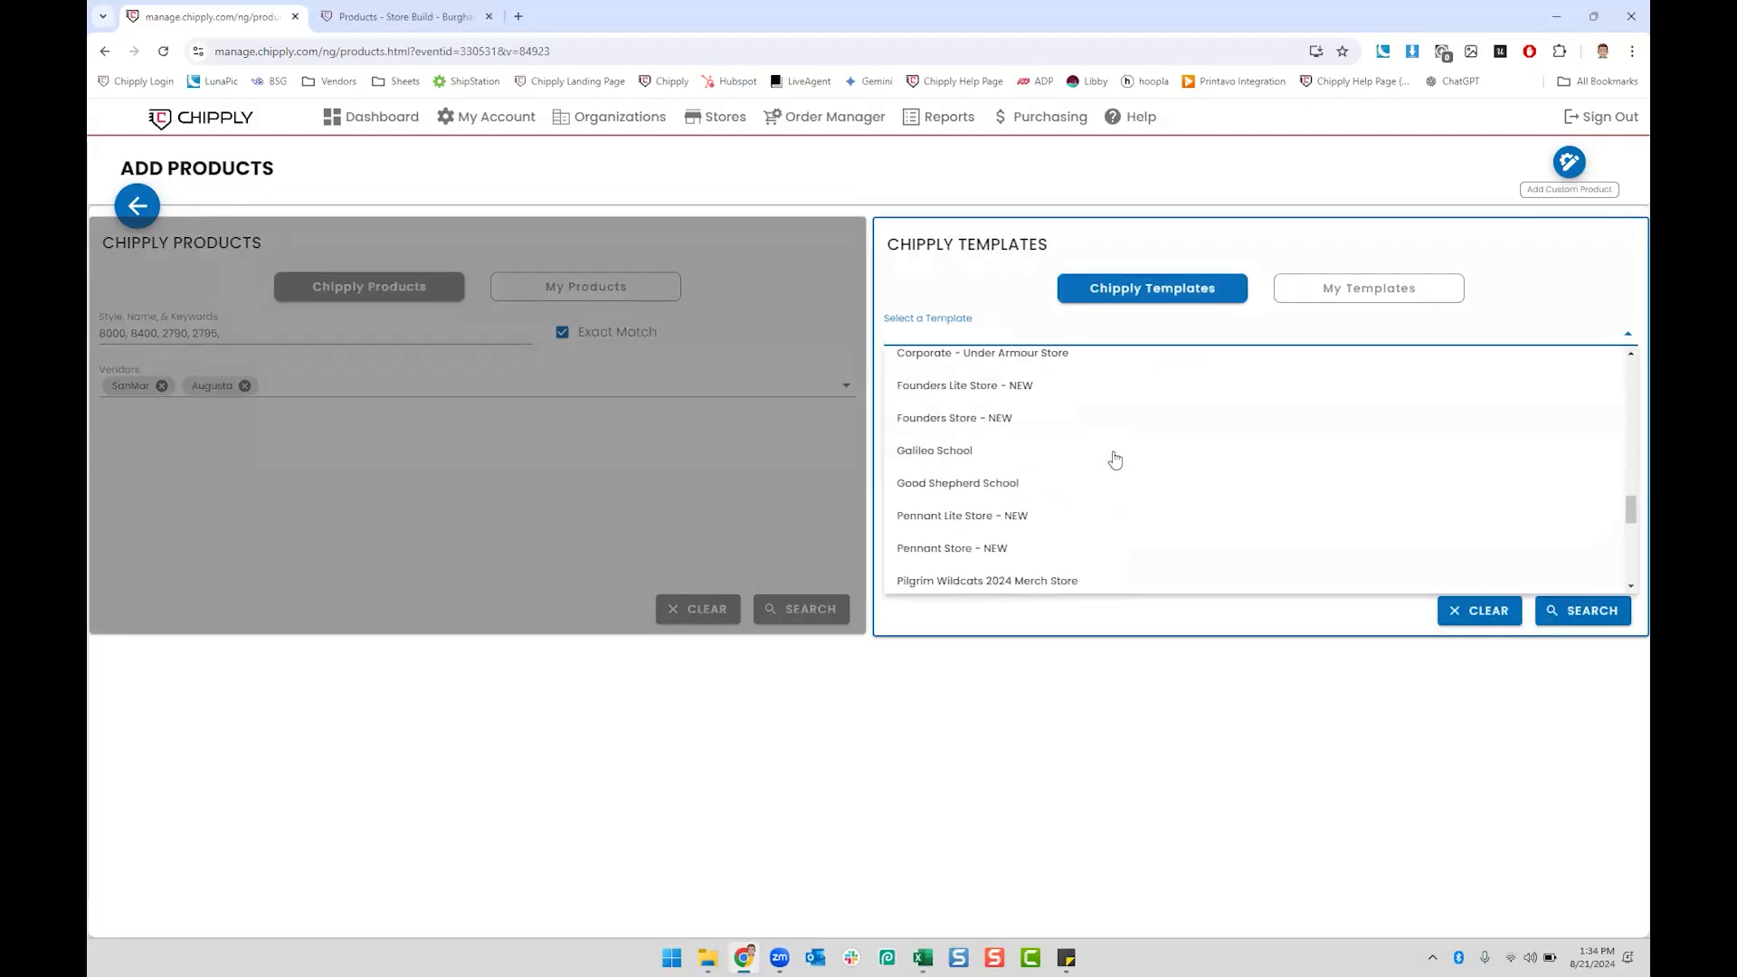
scroll(1119, 455, down, 1)
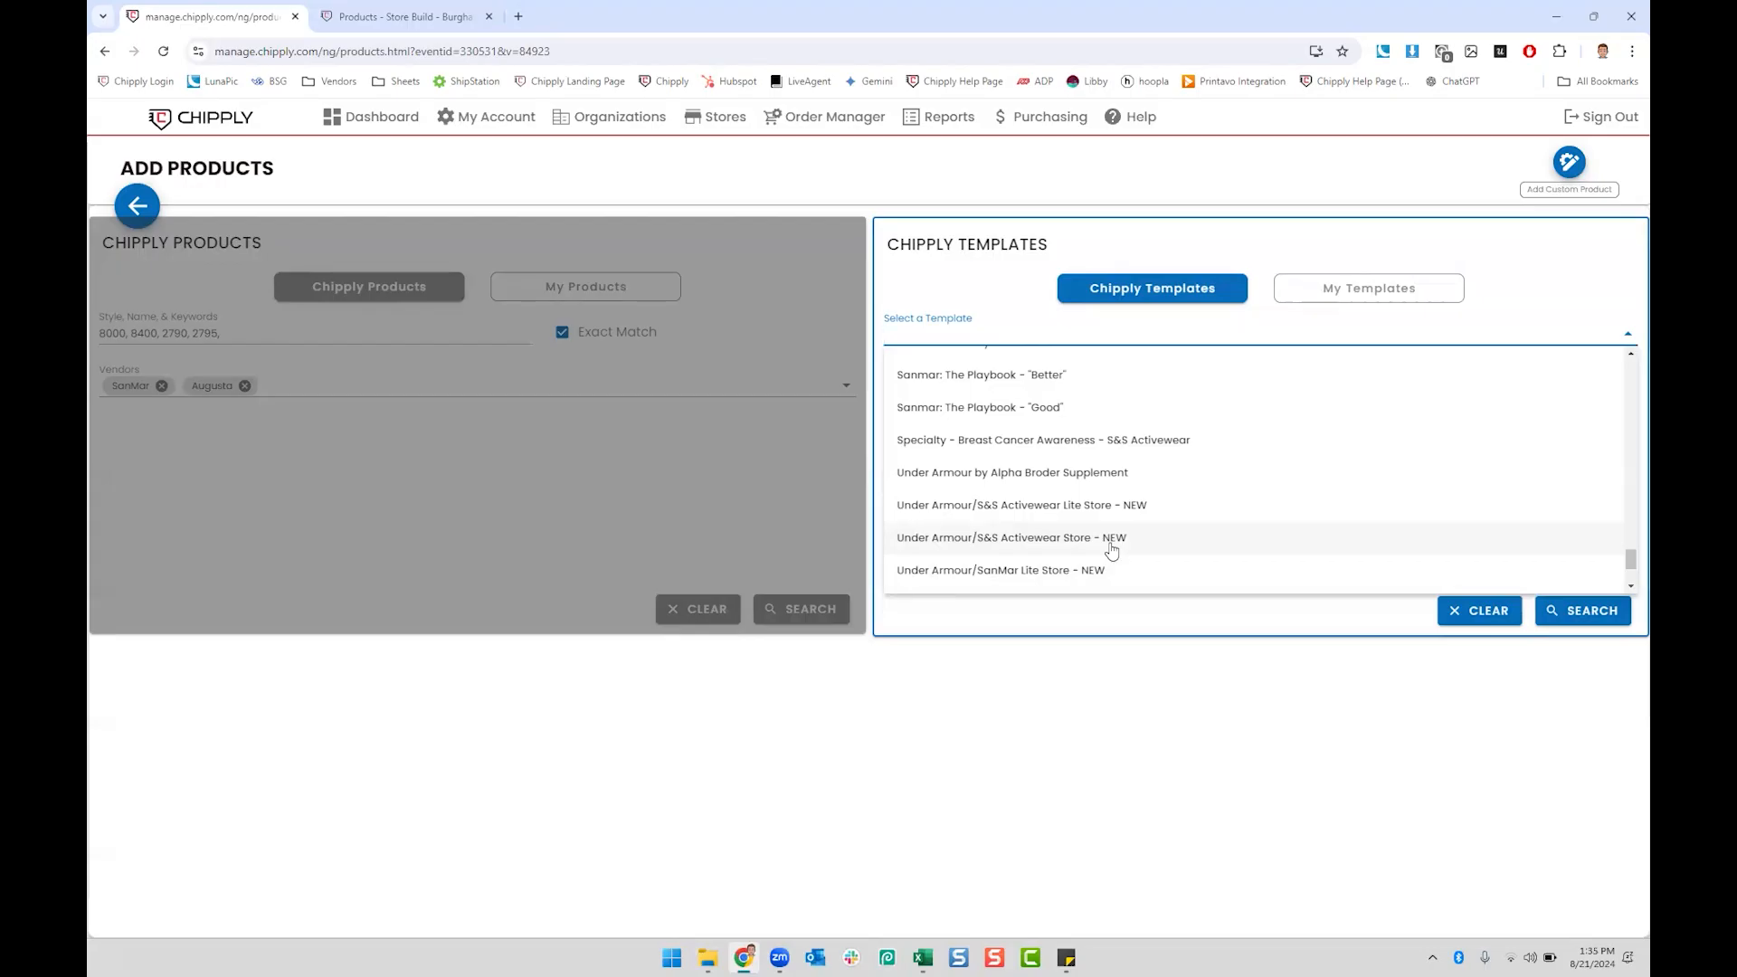
click(1059, 571)
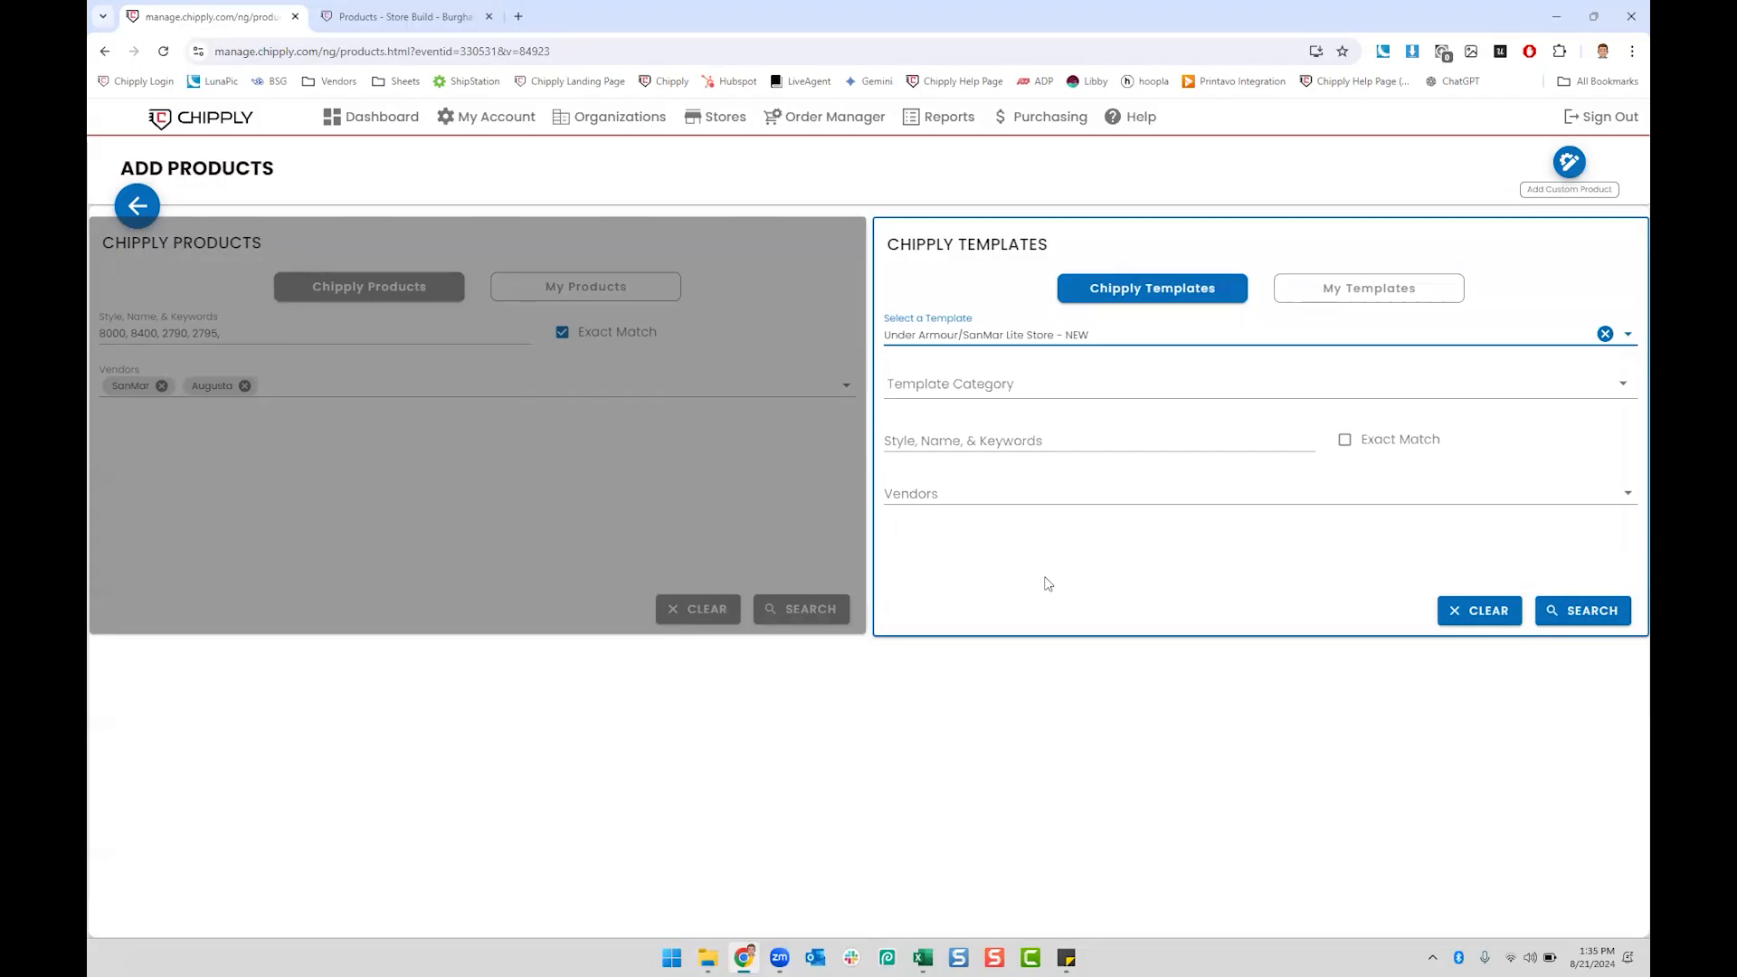
click(1608, 612)
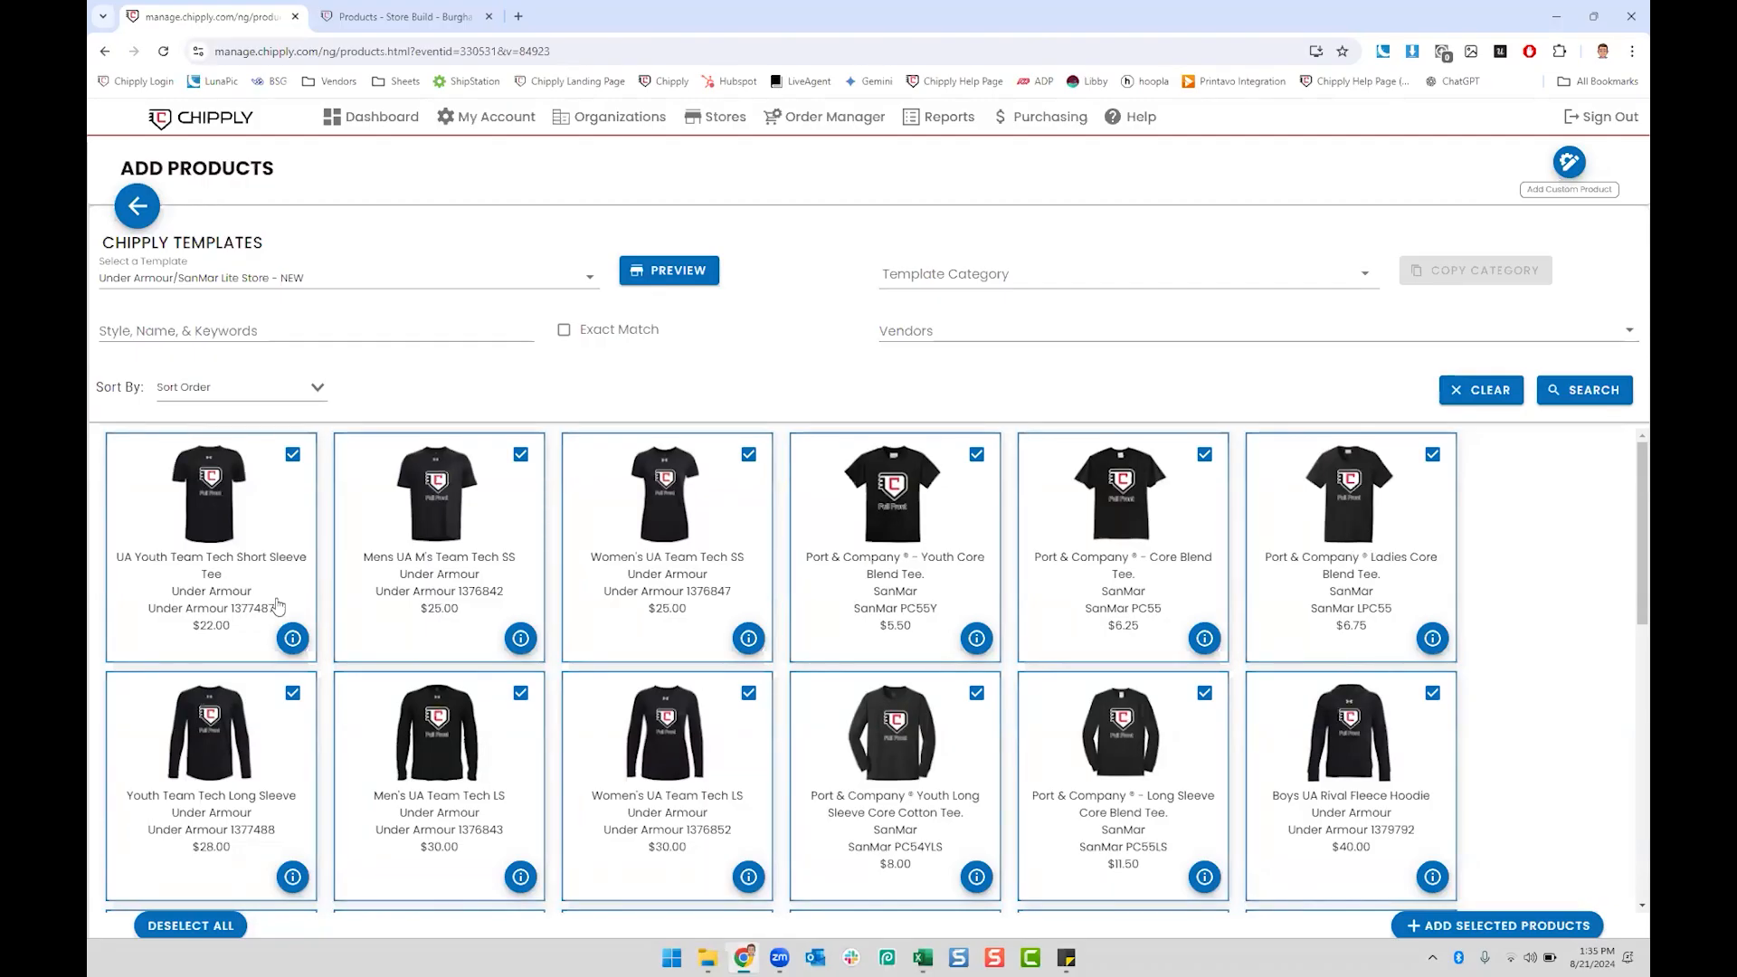
Step: Deselect Under Armour 1377487, SanMar PC55Y and Under Armour 1379792, and reselect all products of the template
click(176, 513)
click(894, 578)
click(1312, 787)
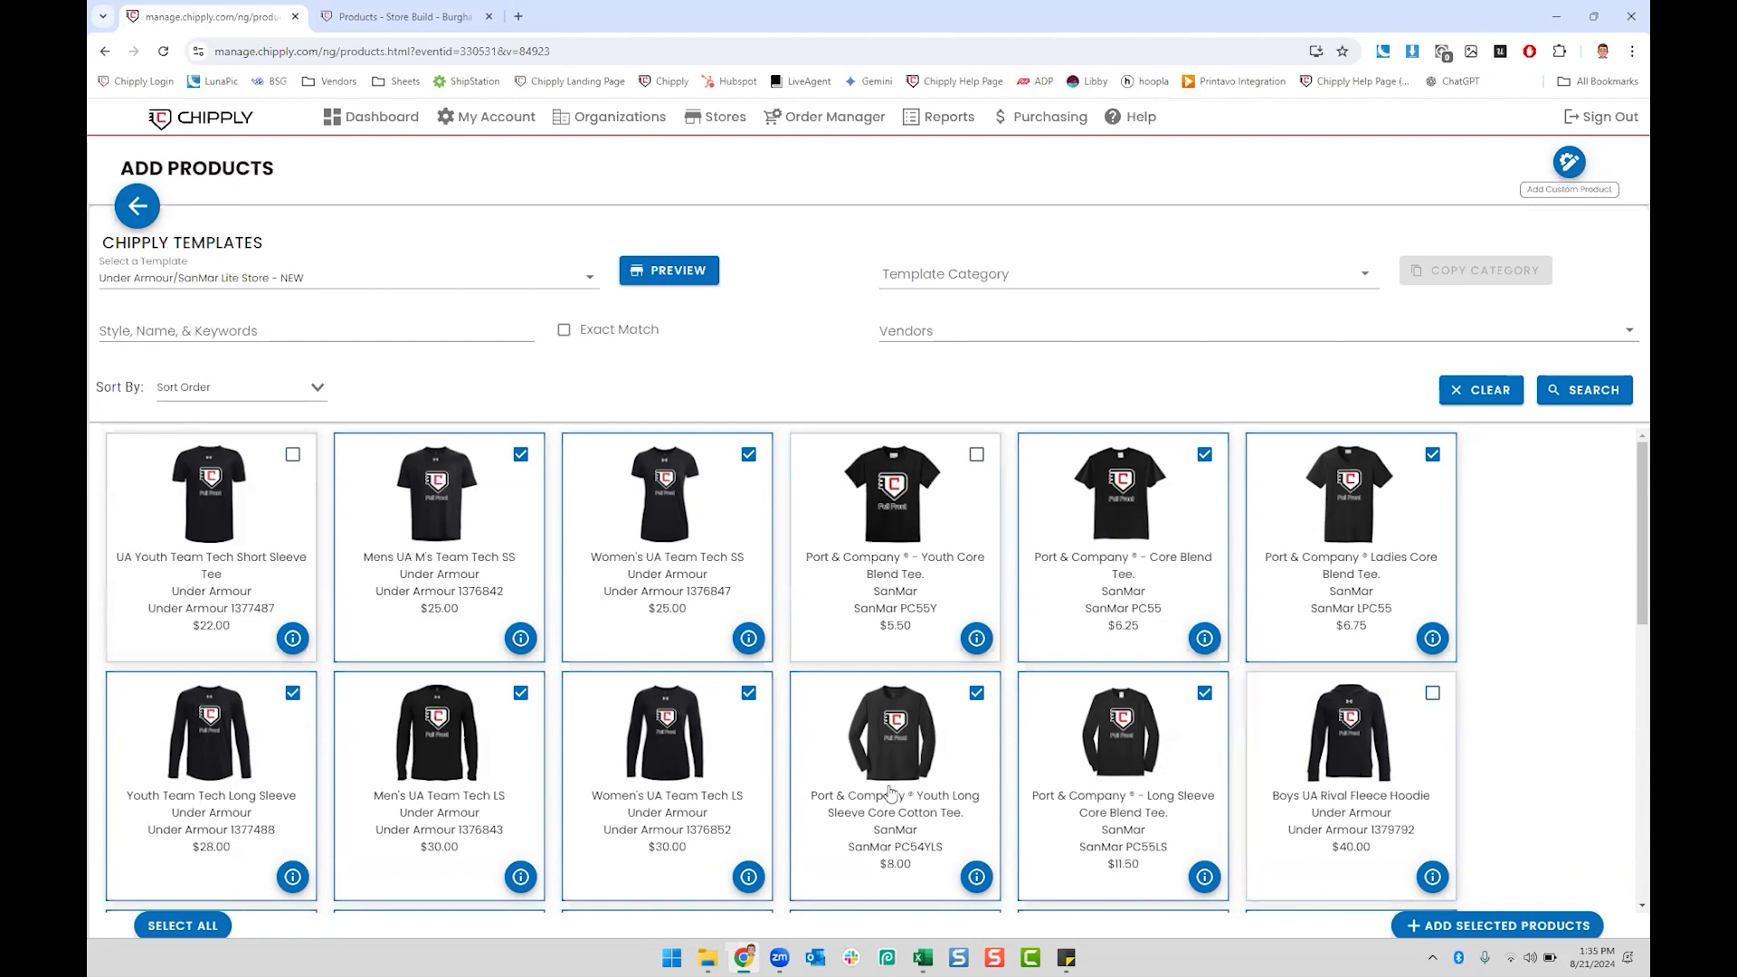
click(193, 927)
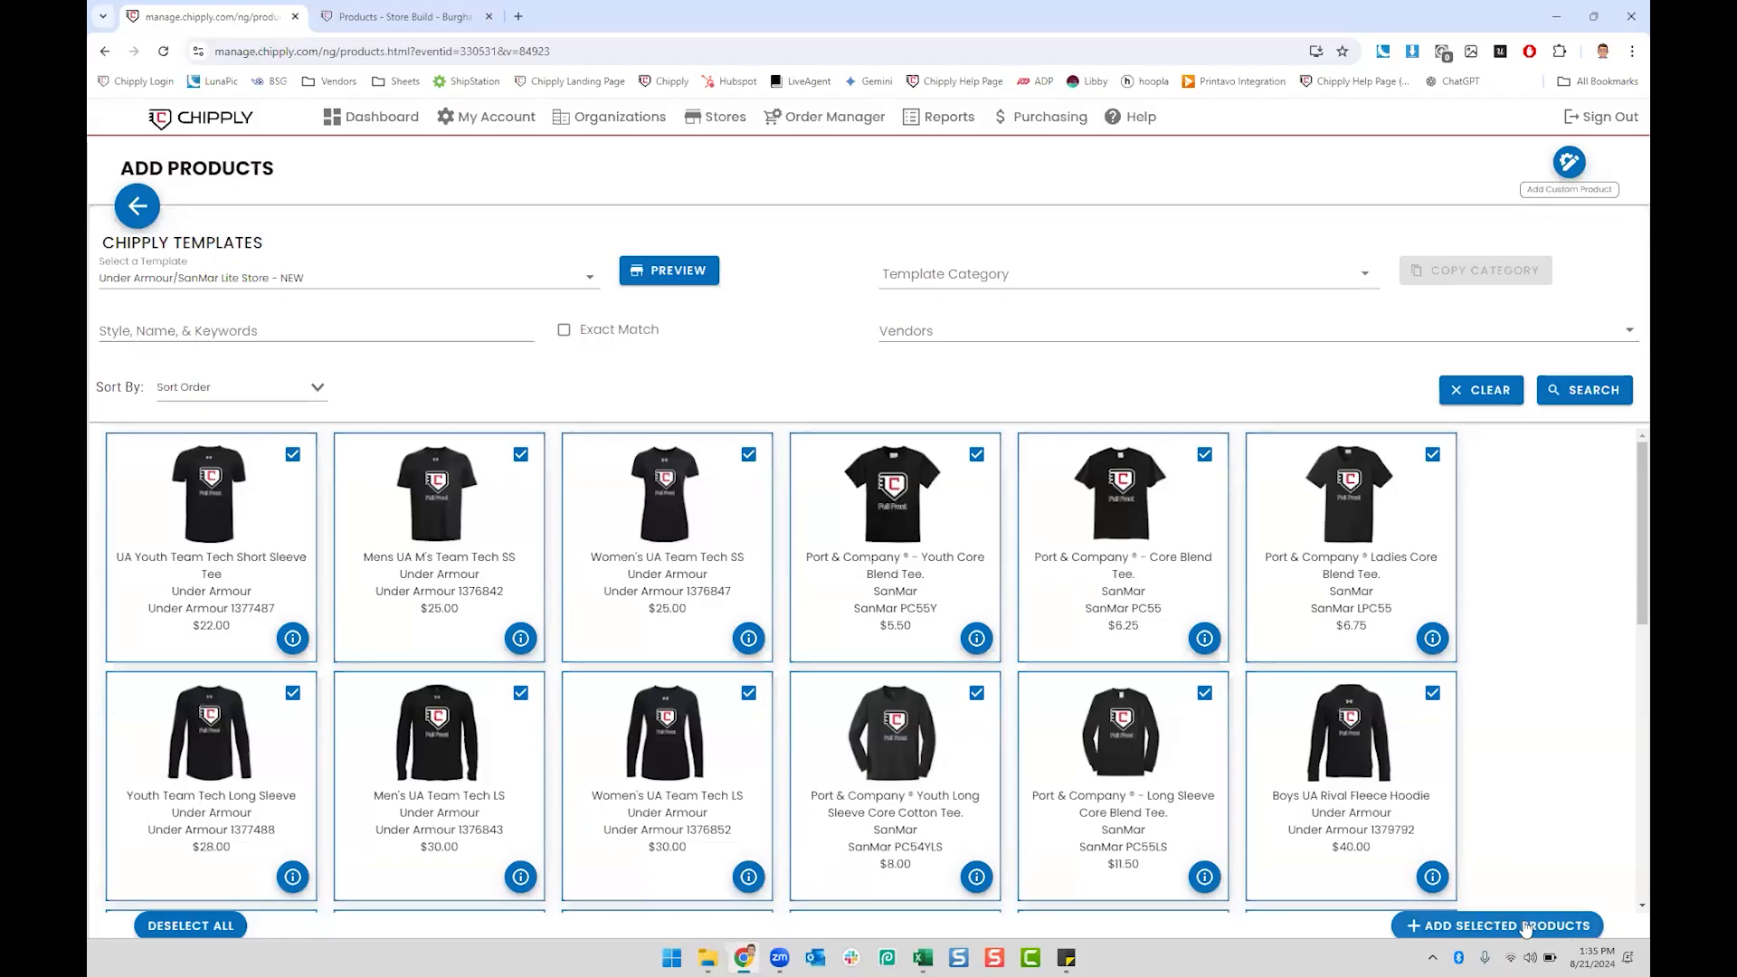
Step: Add all selected template products to the store and keep them assigned to No Category
click(1526, 926)
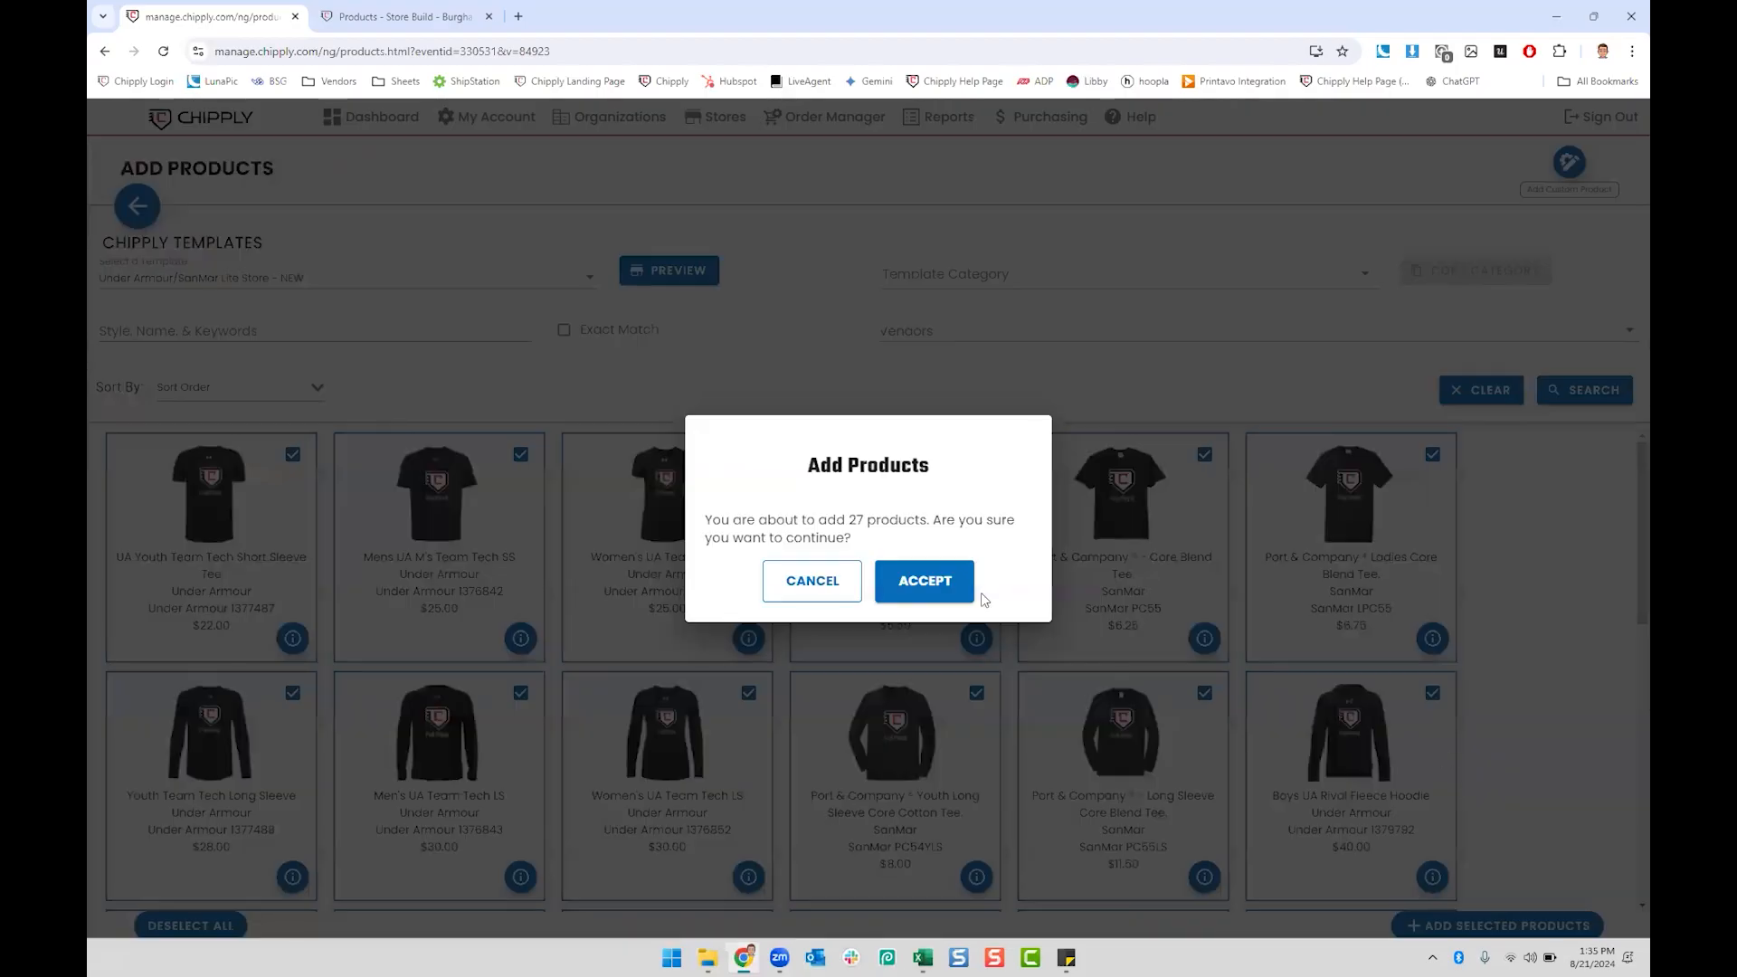
click(916, 583)
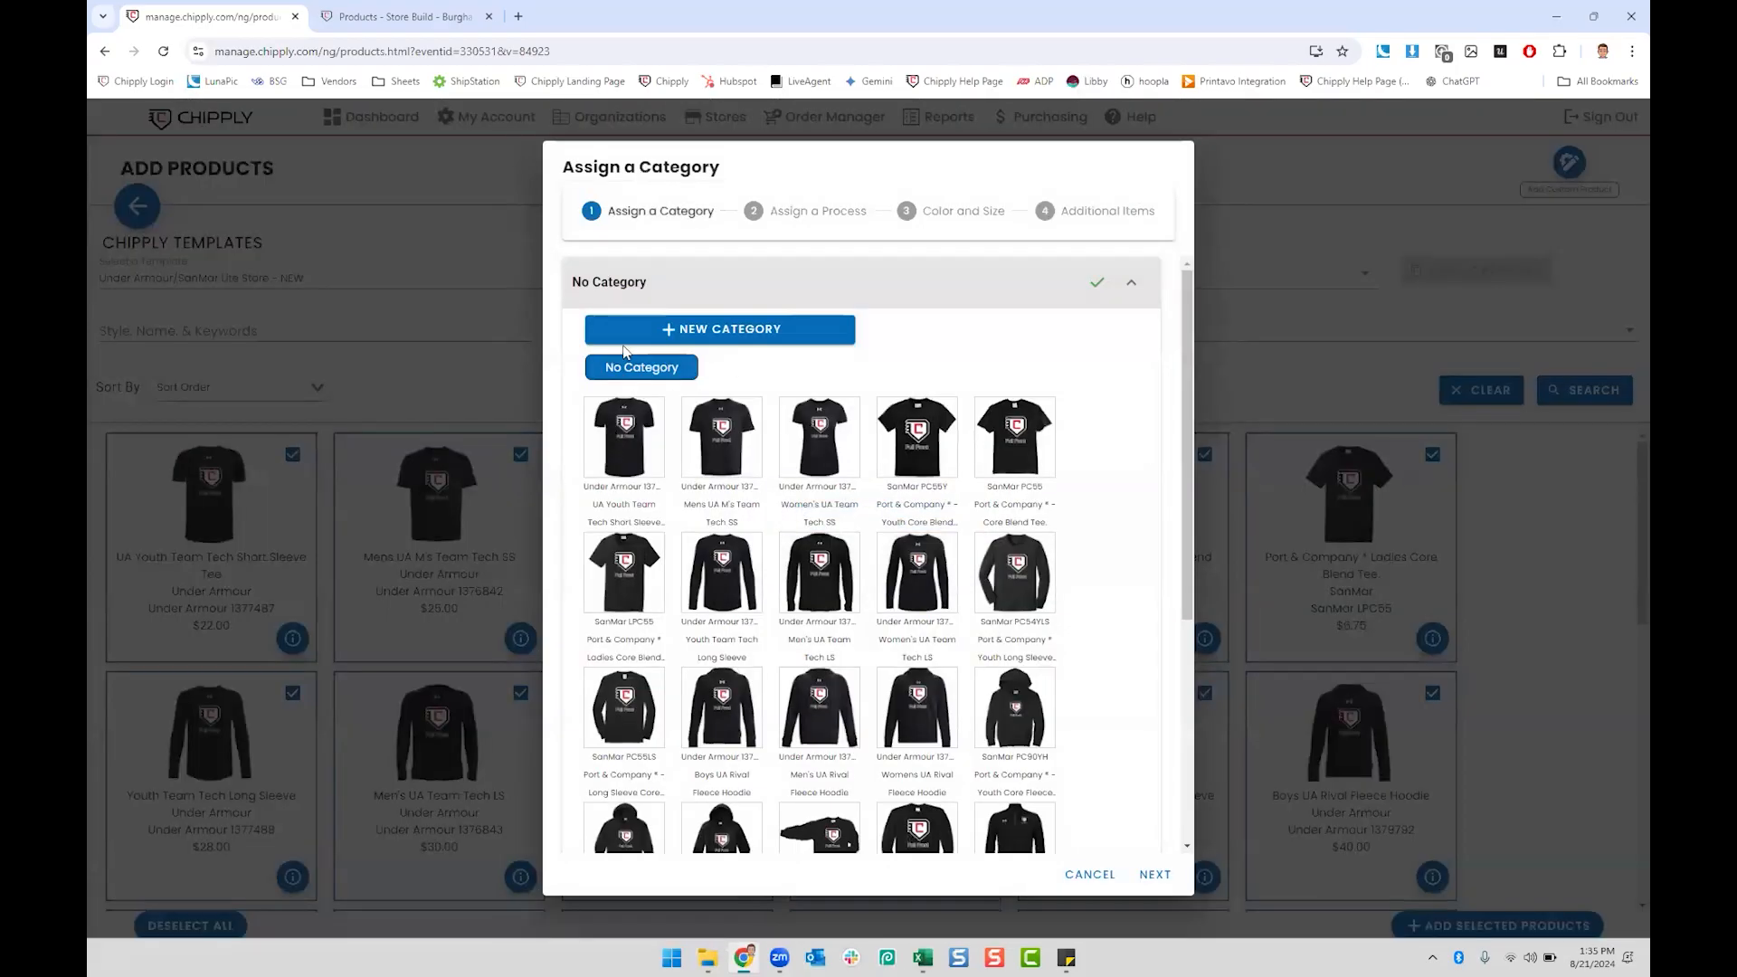
click(1155, 874)
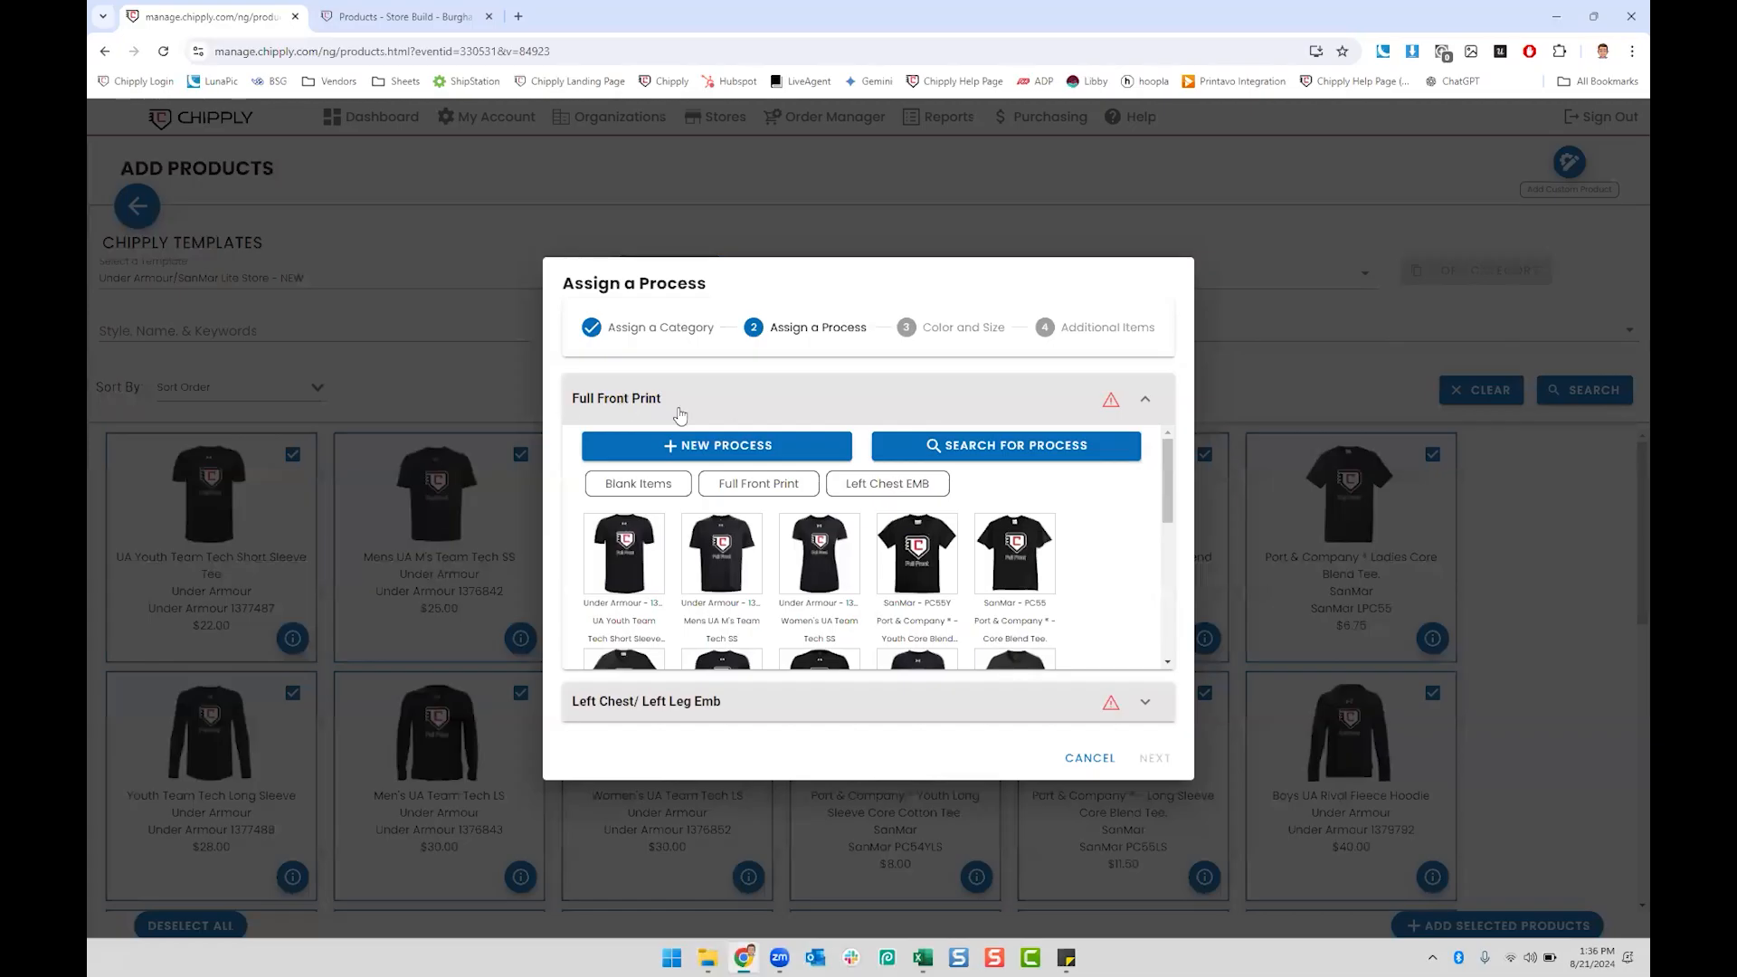
Step: Assign the Full Front Print process to the Full Front Print products and Left Chest EMB to the Left Chest/ Left Leg Emb products
scroll(1053, 556, down, 3)
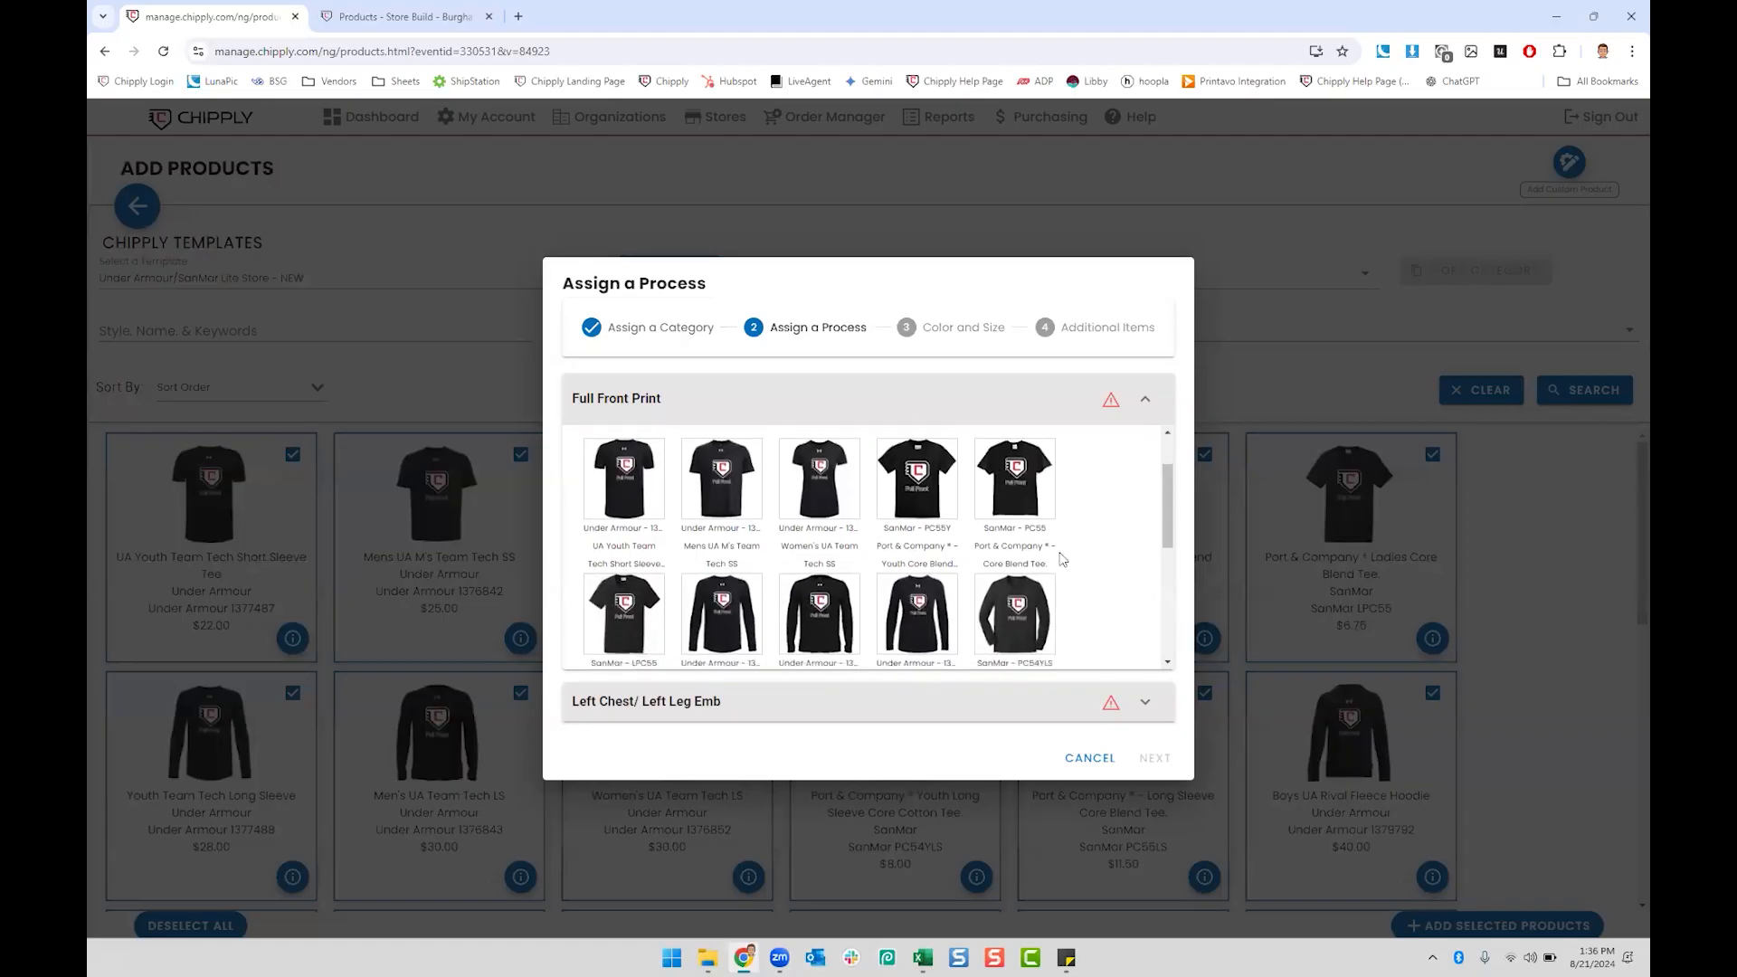
scroll(1063, 558, up, 3)
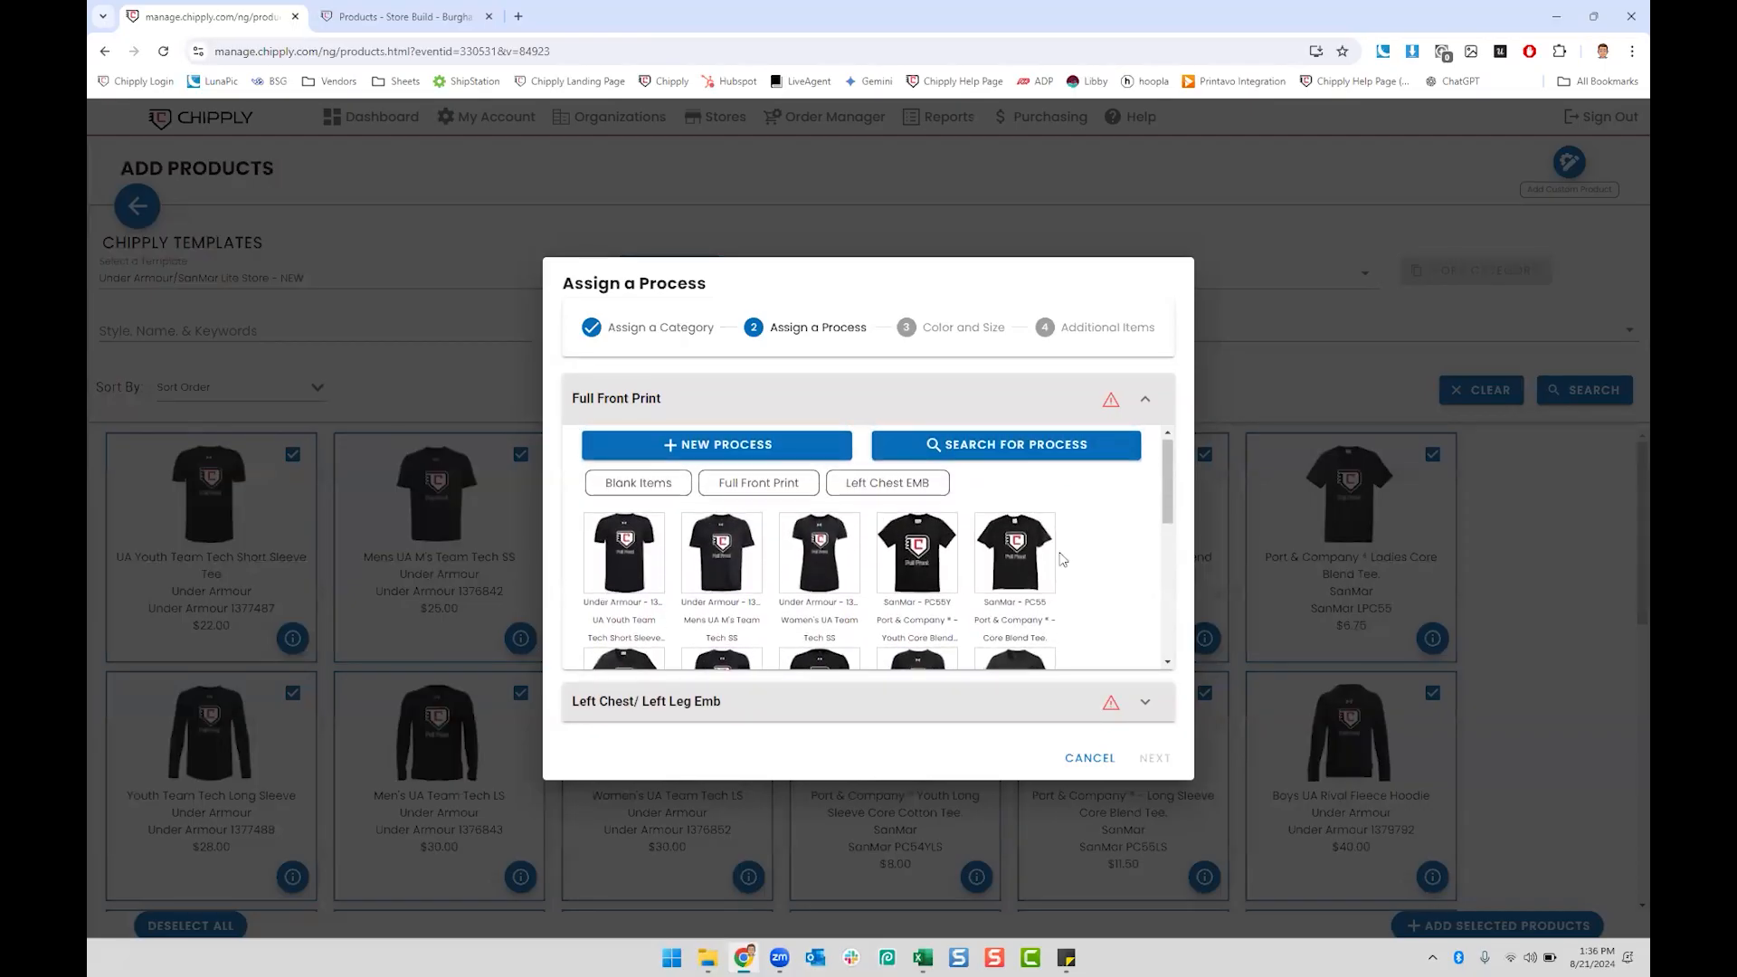
click(756, 494)
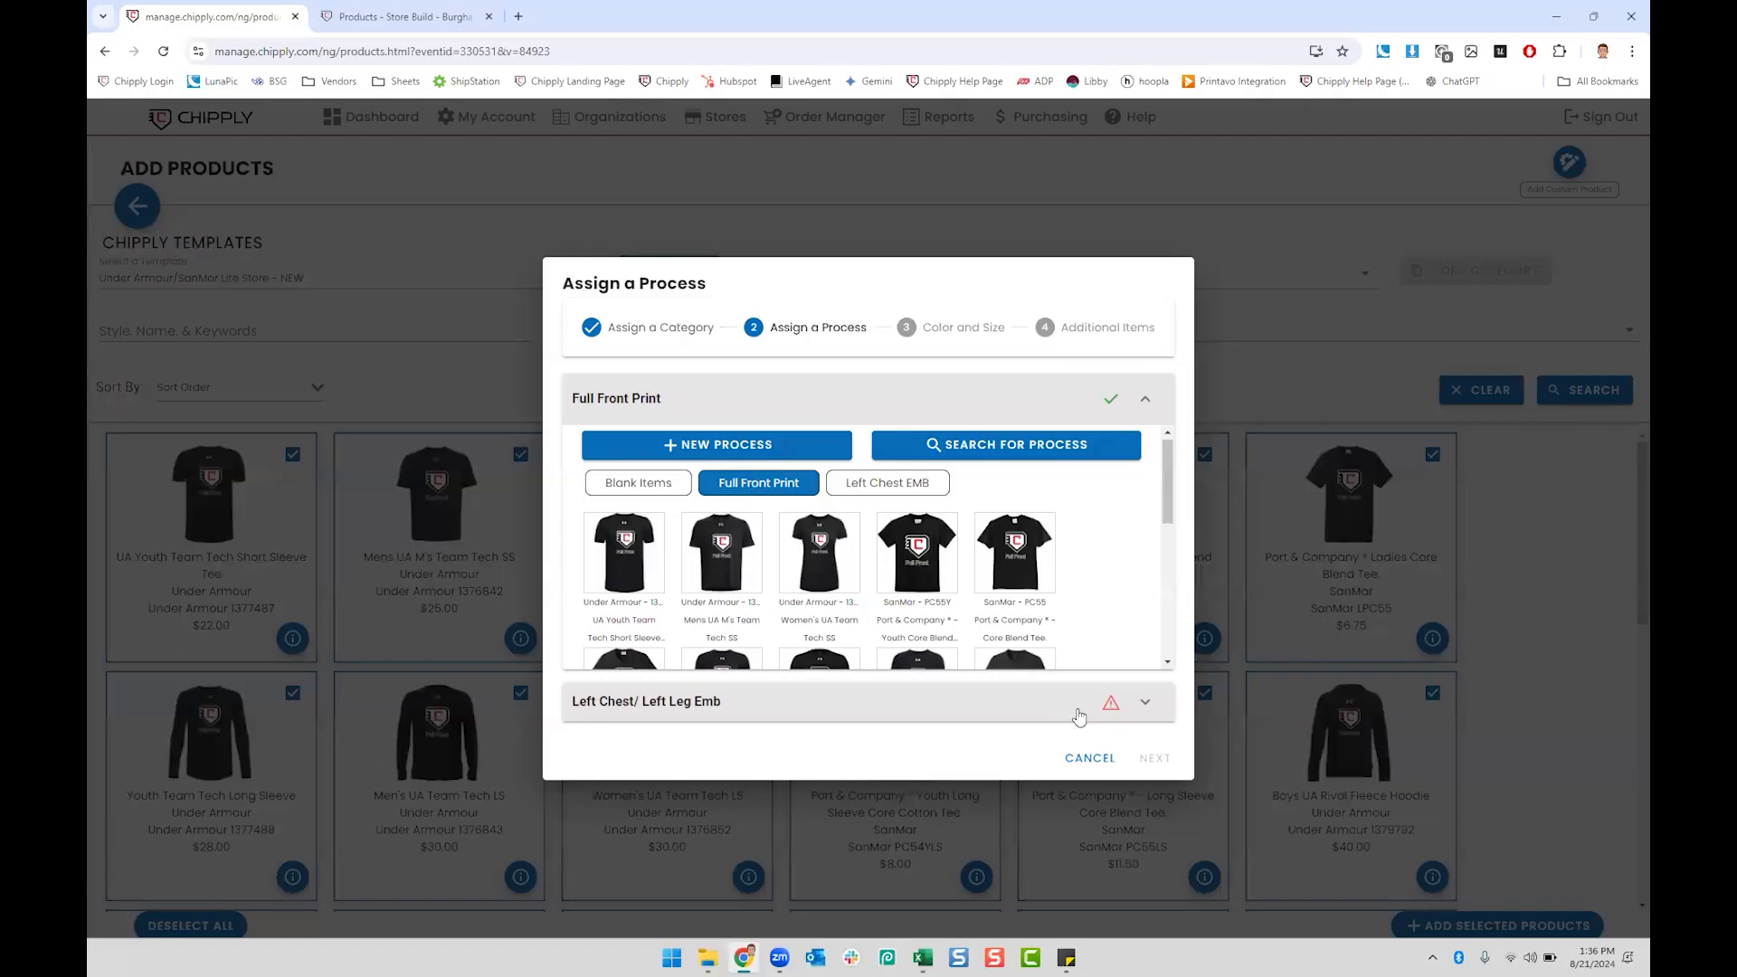
click(1079, 714)
scroll(861, 621, down, 2)
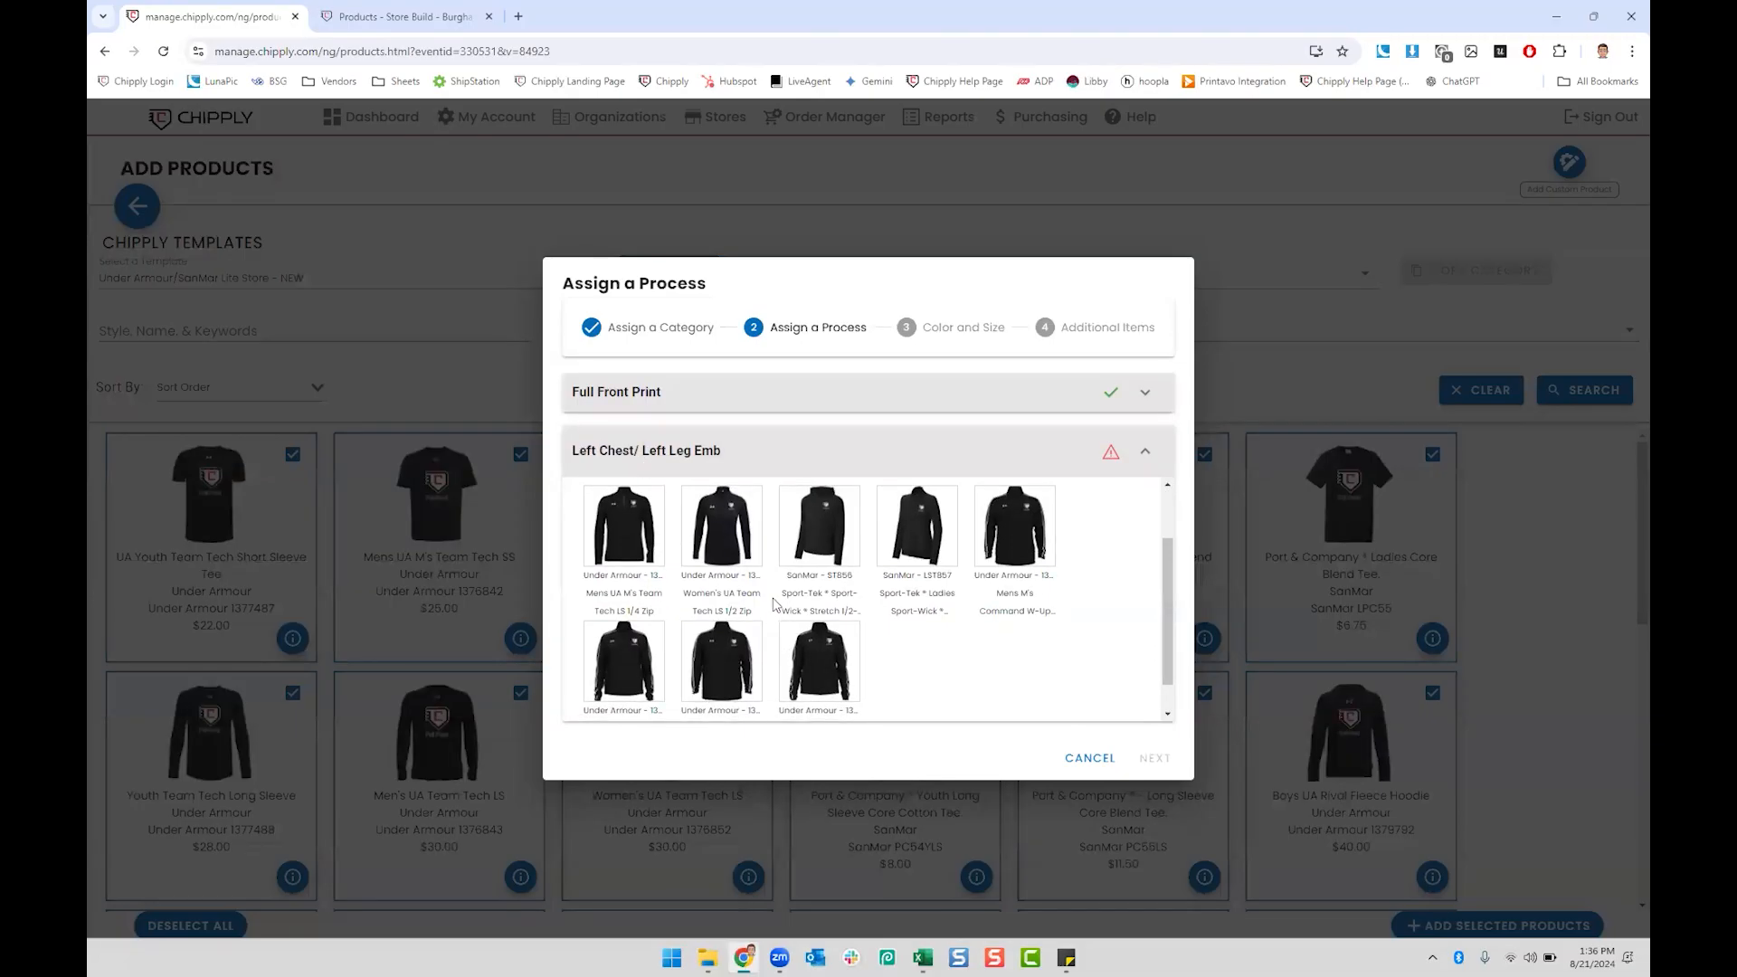
scroll(778, 611, up, 2)
click(876, 543)
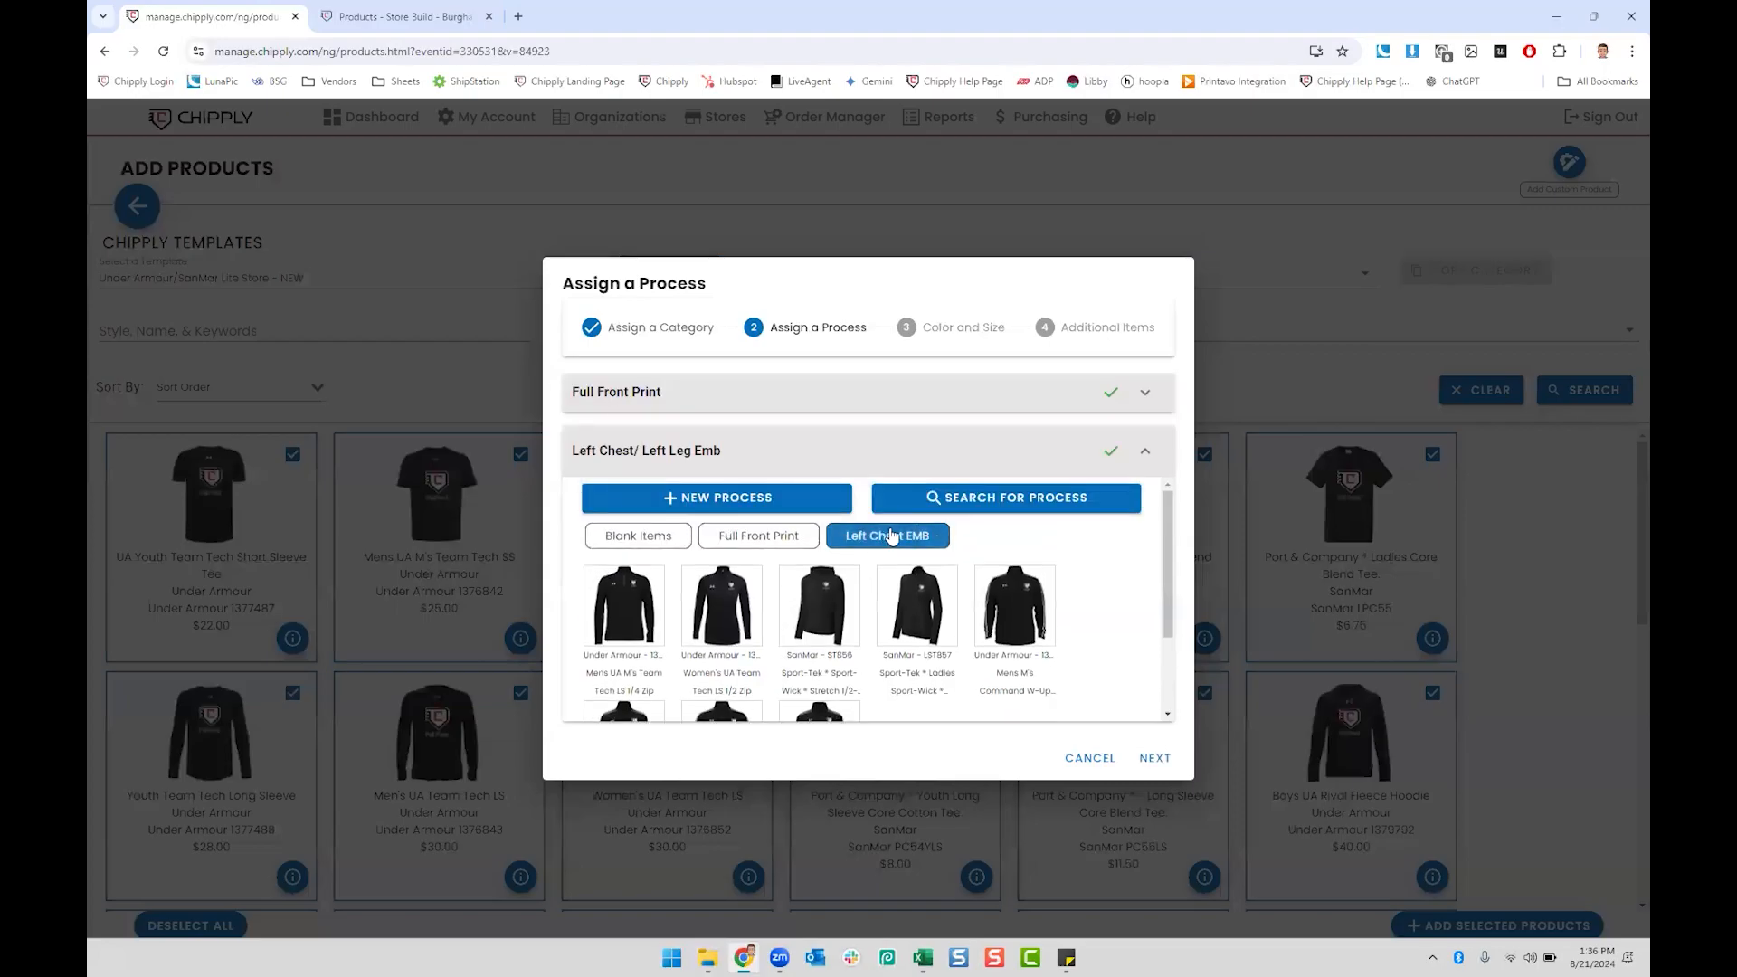
click(1154, 757)
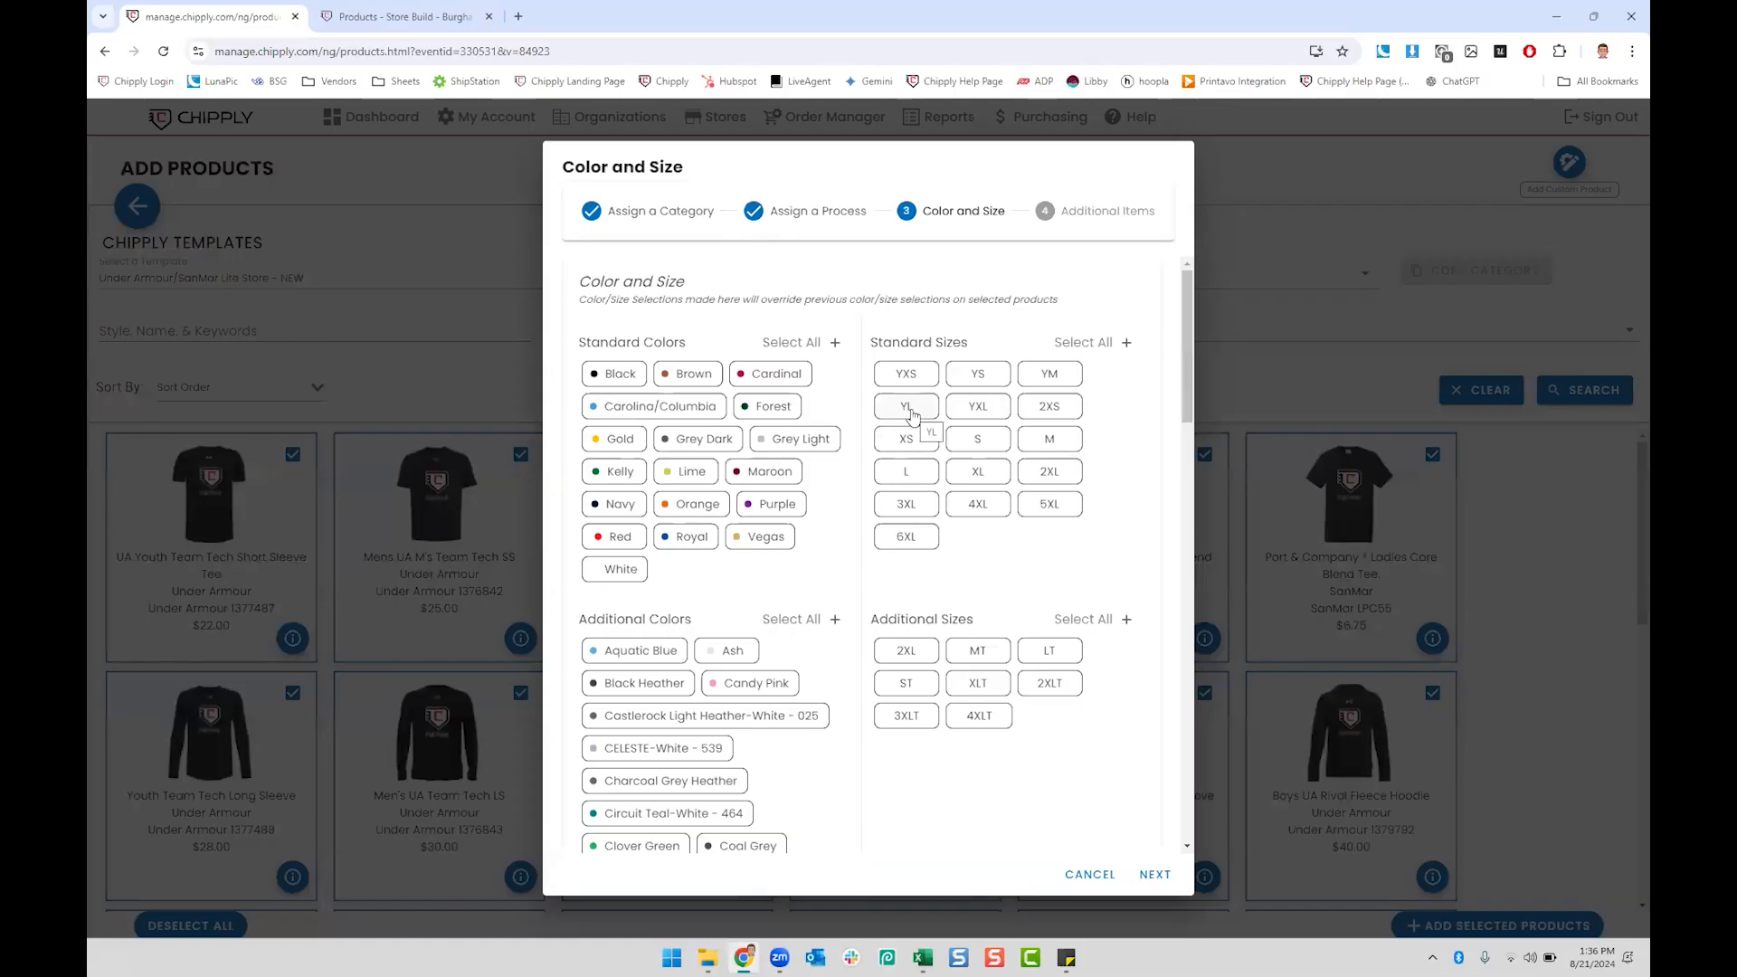
Step: Choose the standard colors Grey Light, Navy, Red and White and all standard sizes for the products
click(783, 439)
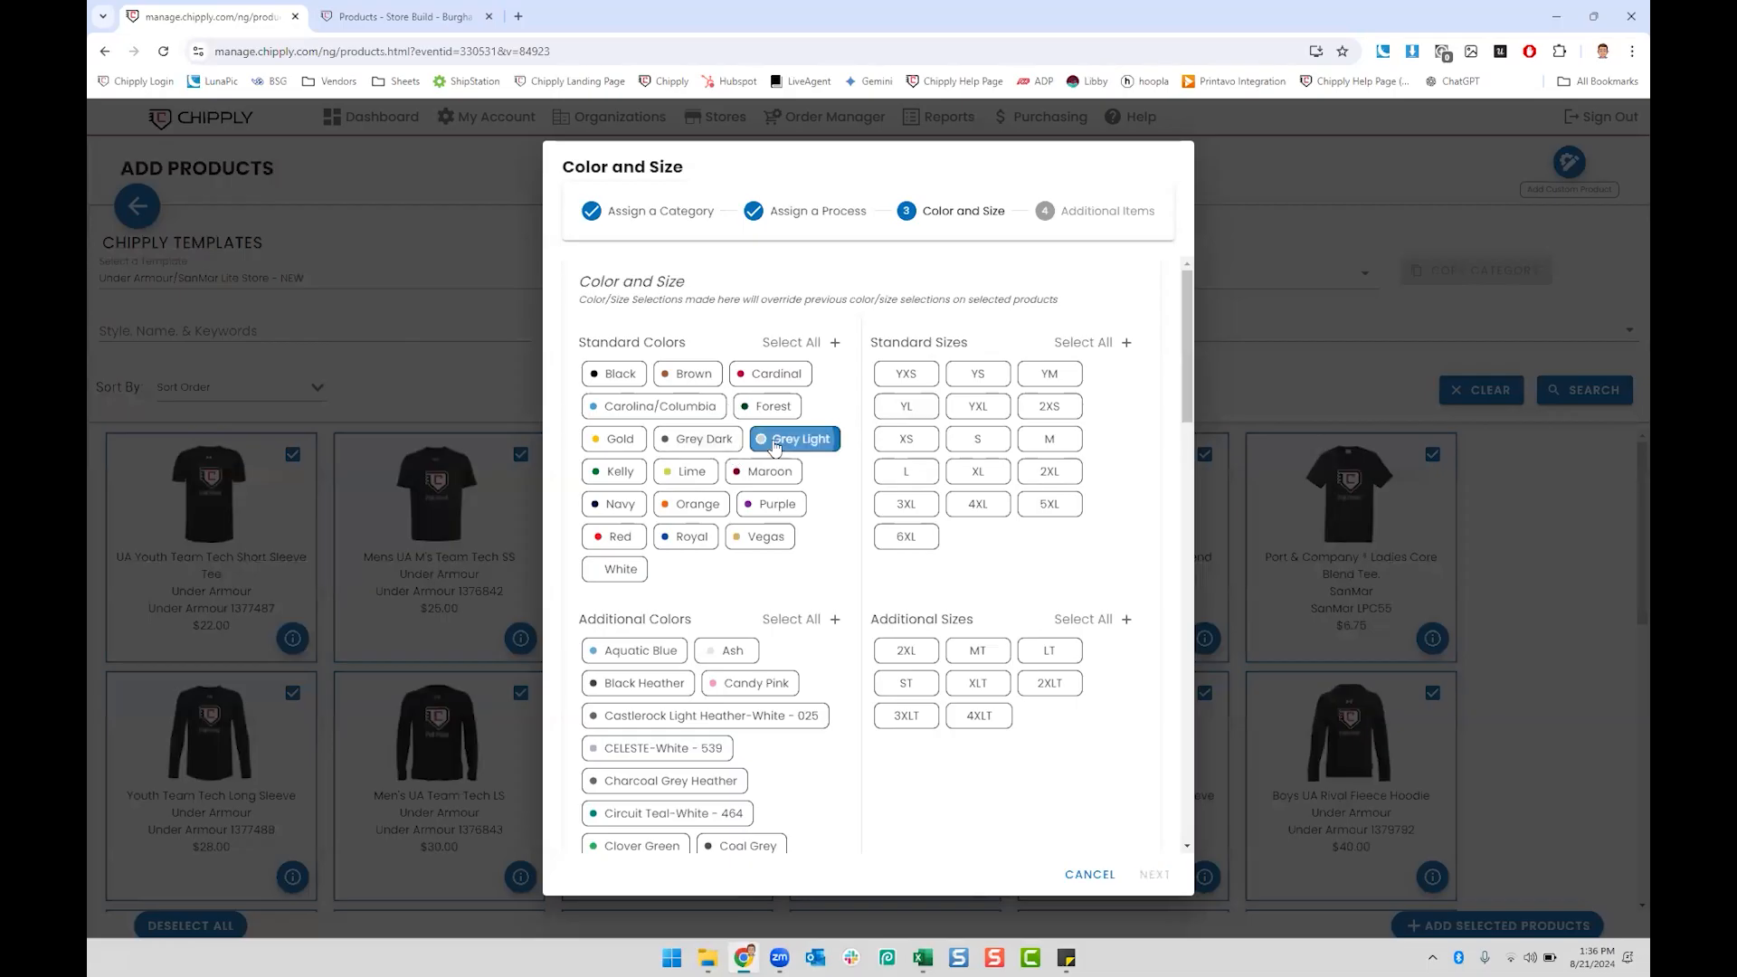
click(615, 509)
click(616, 537)
click(608, 569)
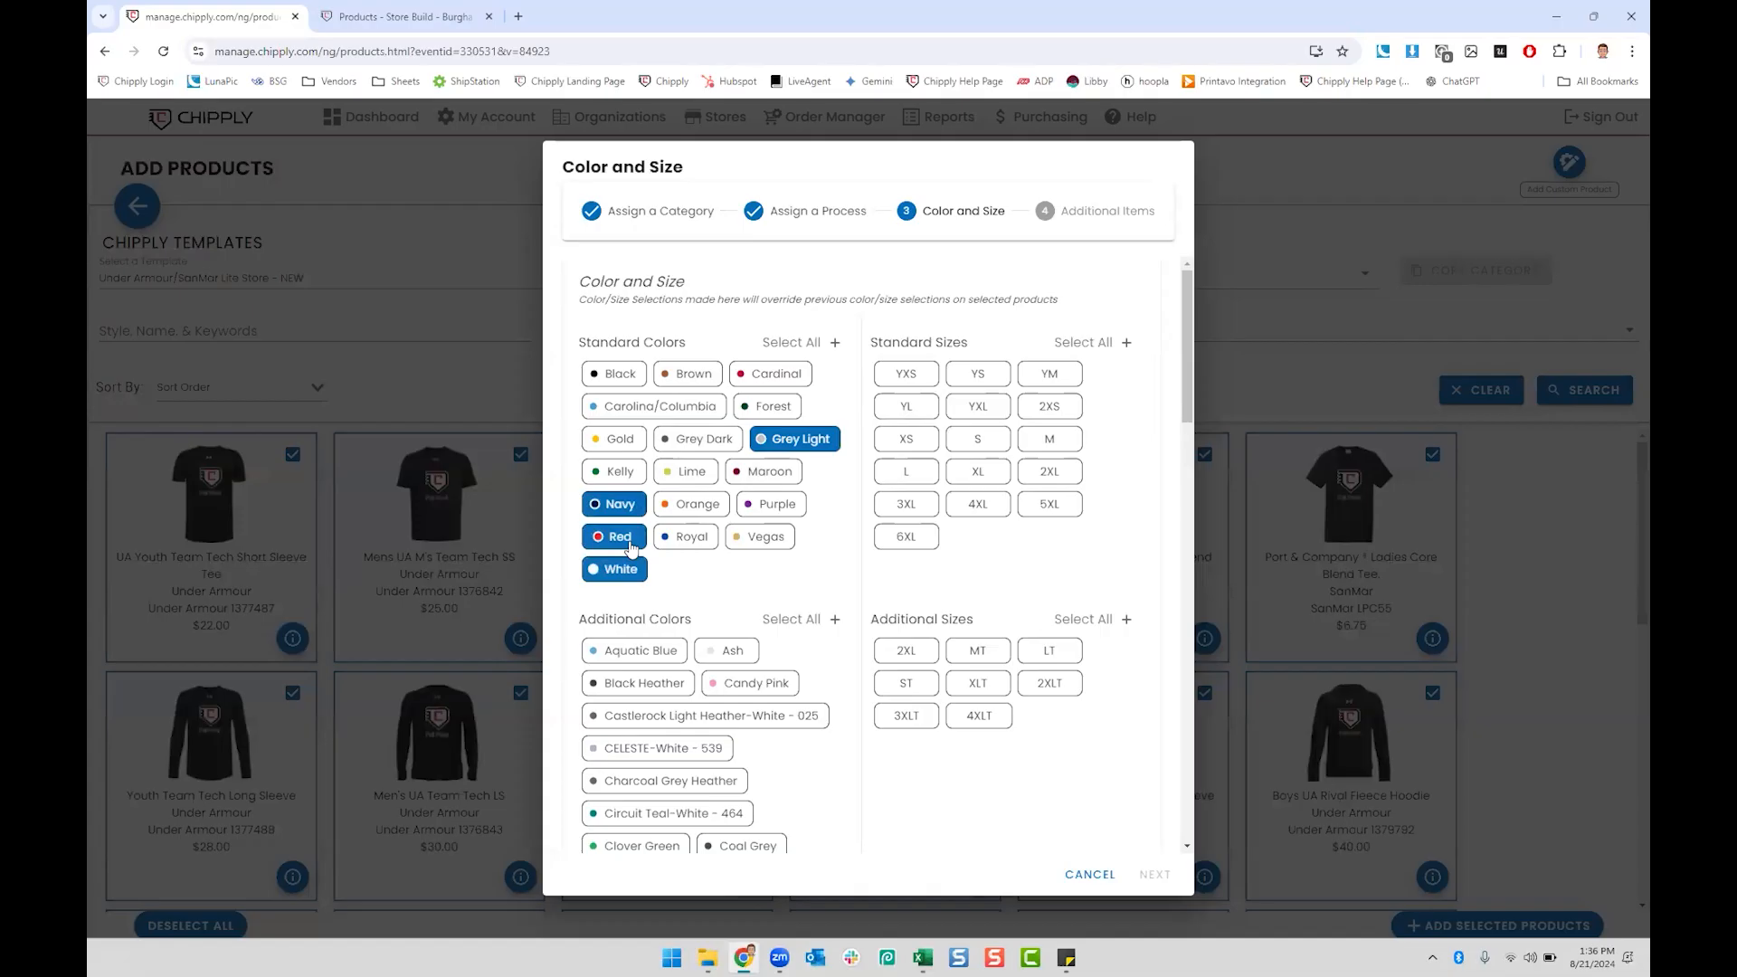
click(1086, 343)
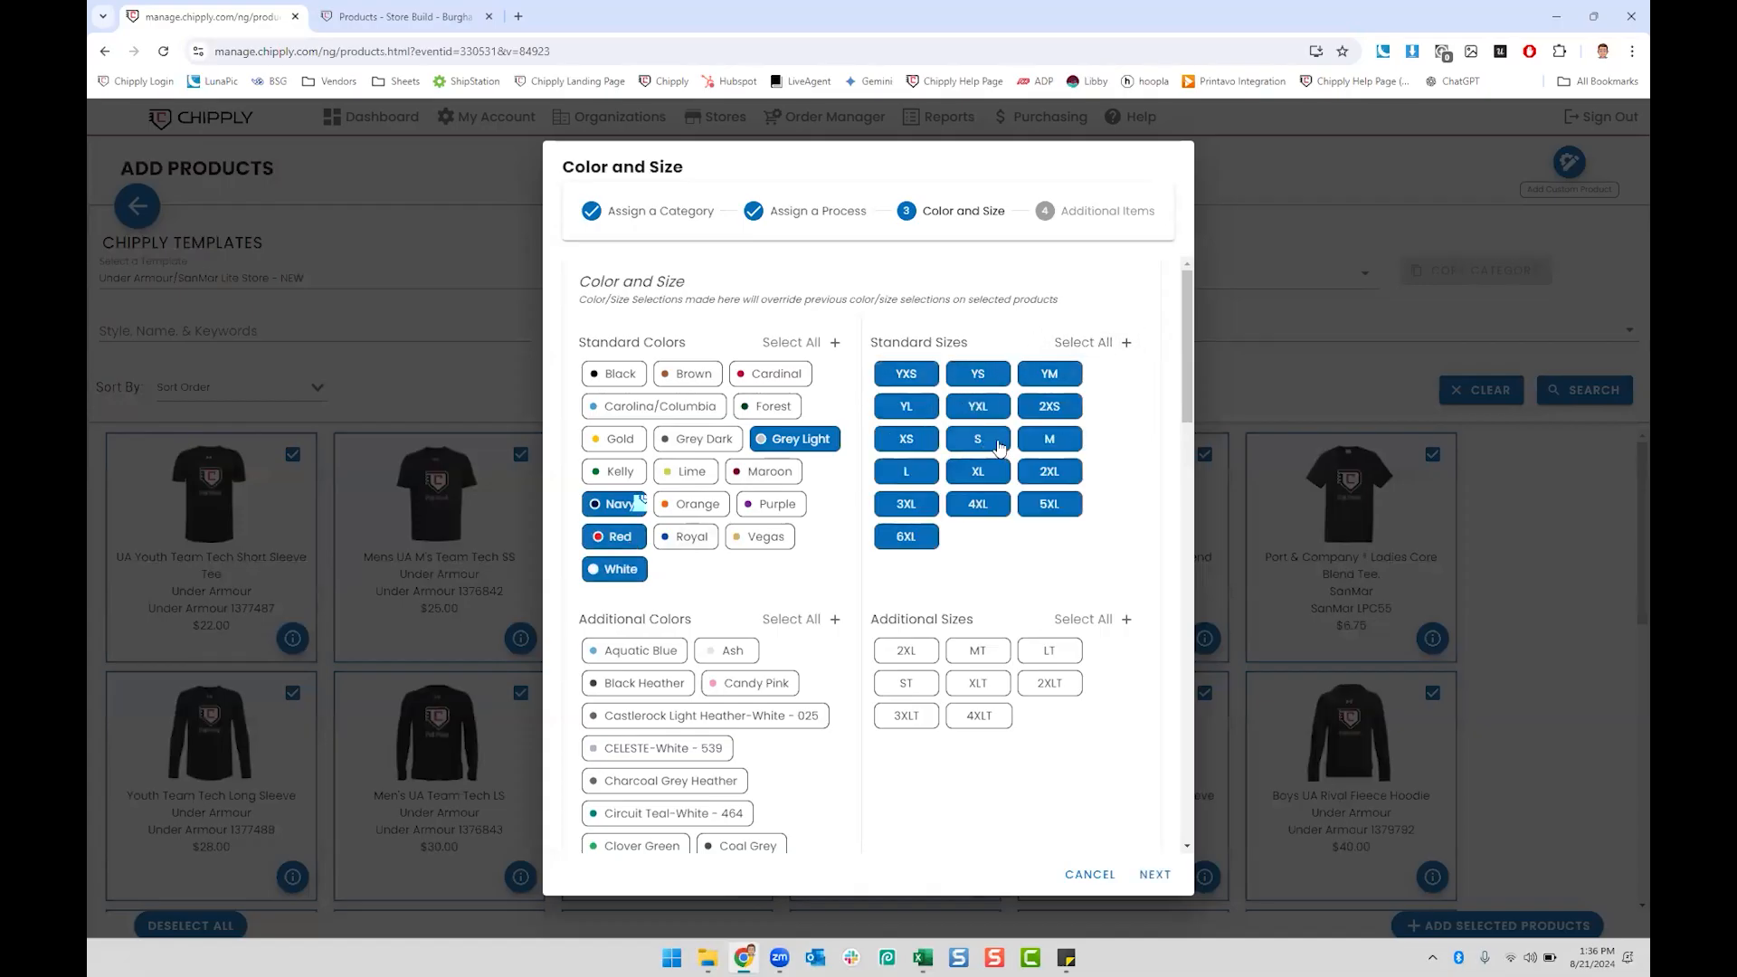
Step: Exclude the YXS and 2XS standard sizes from the selected products and continue to the additional items
click(907, 380)
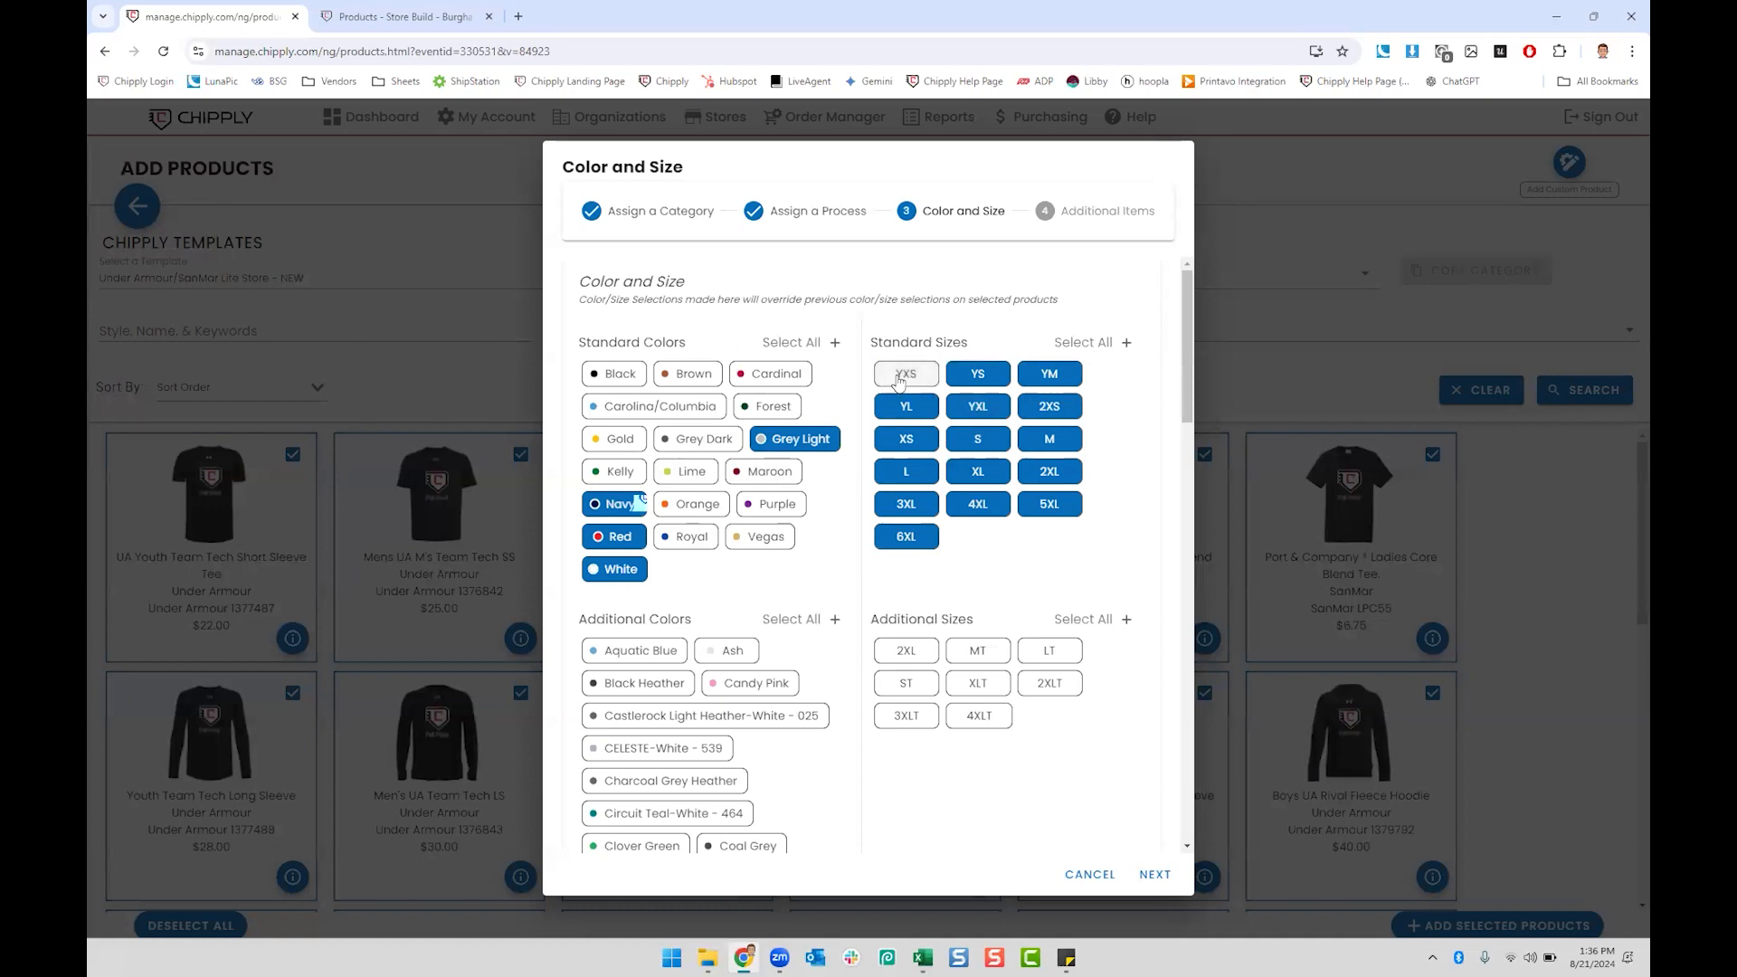
click(1046, 415)
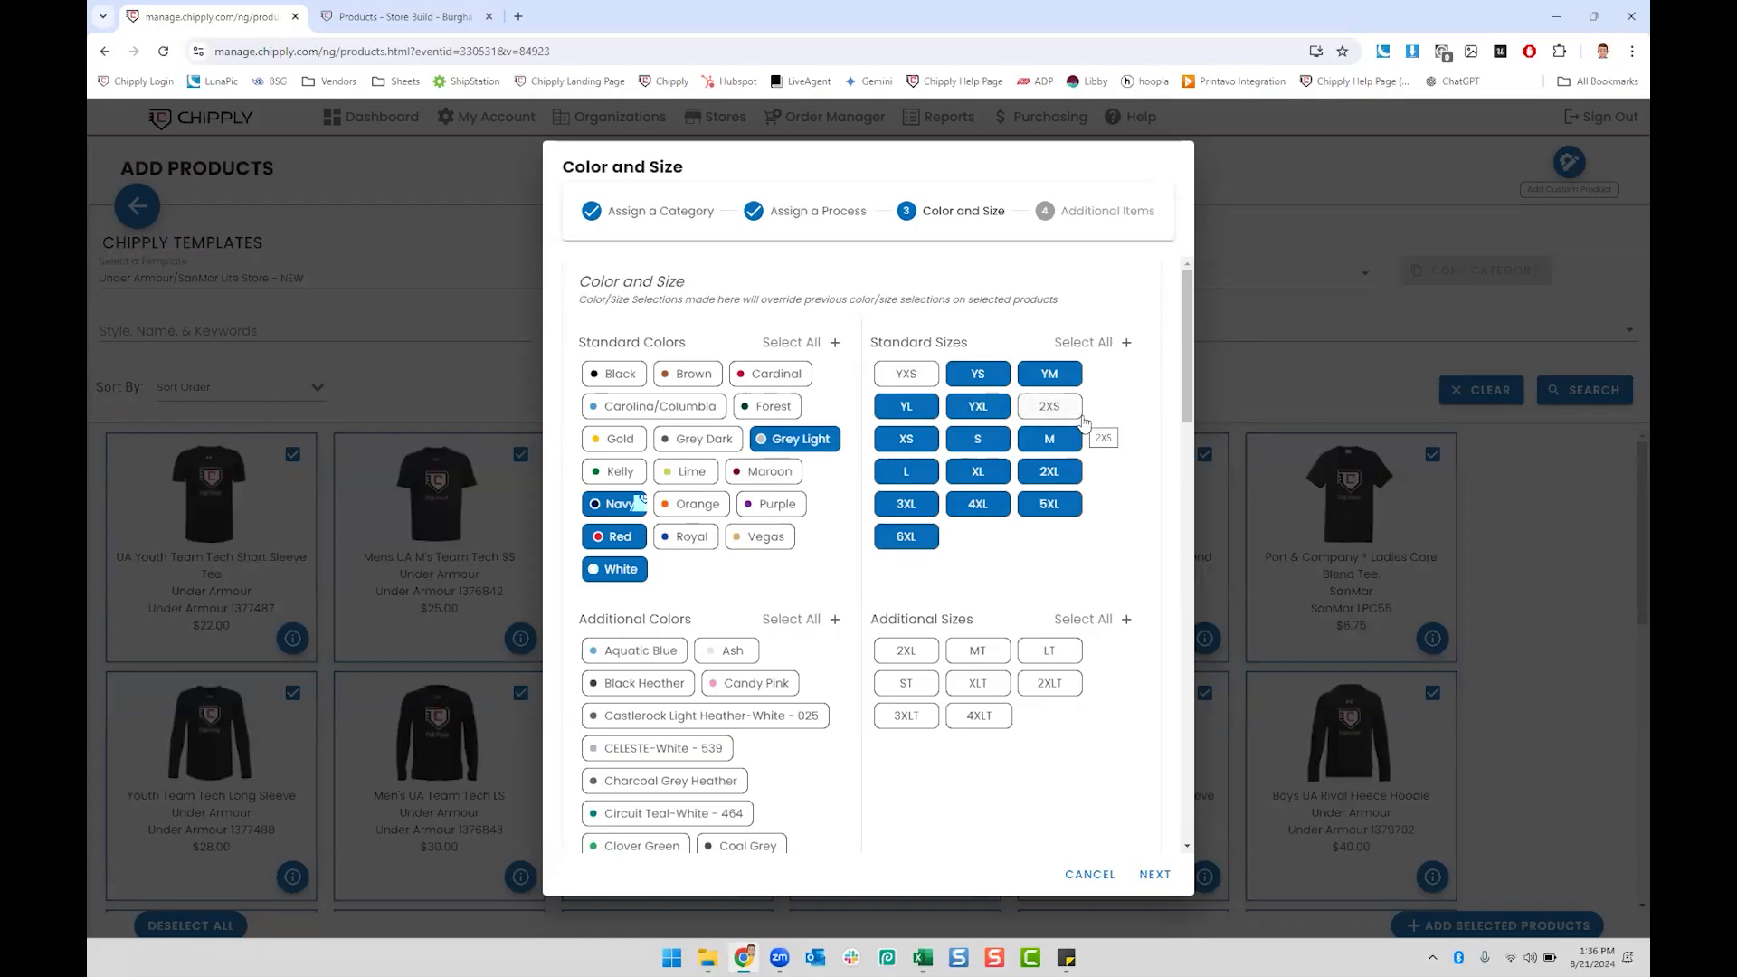
click(1160, 873)
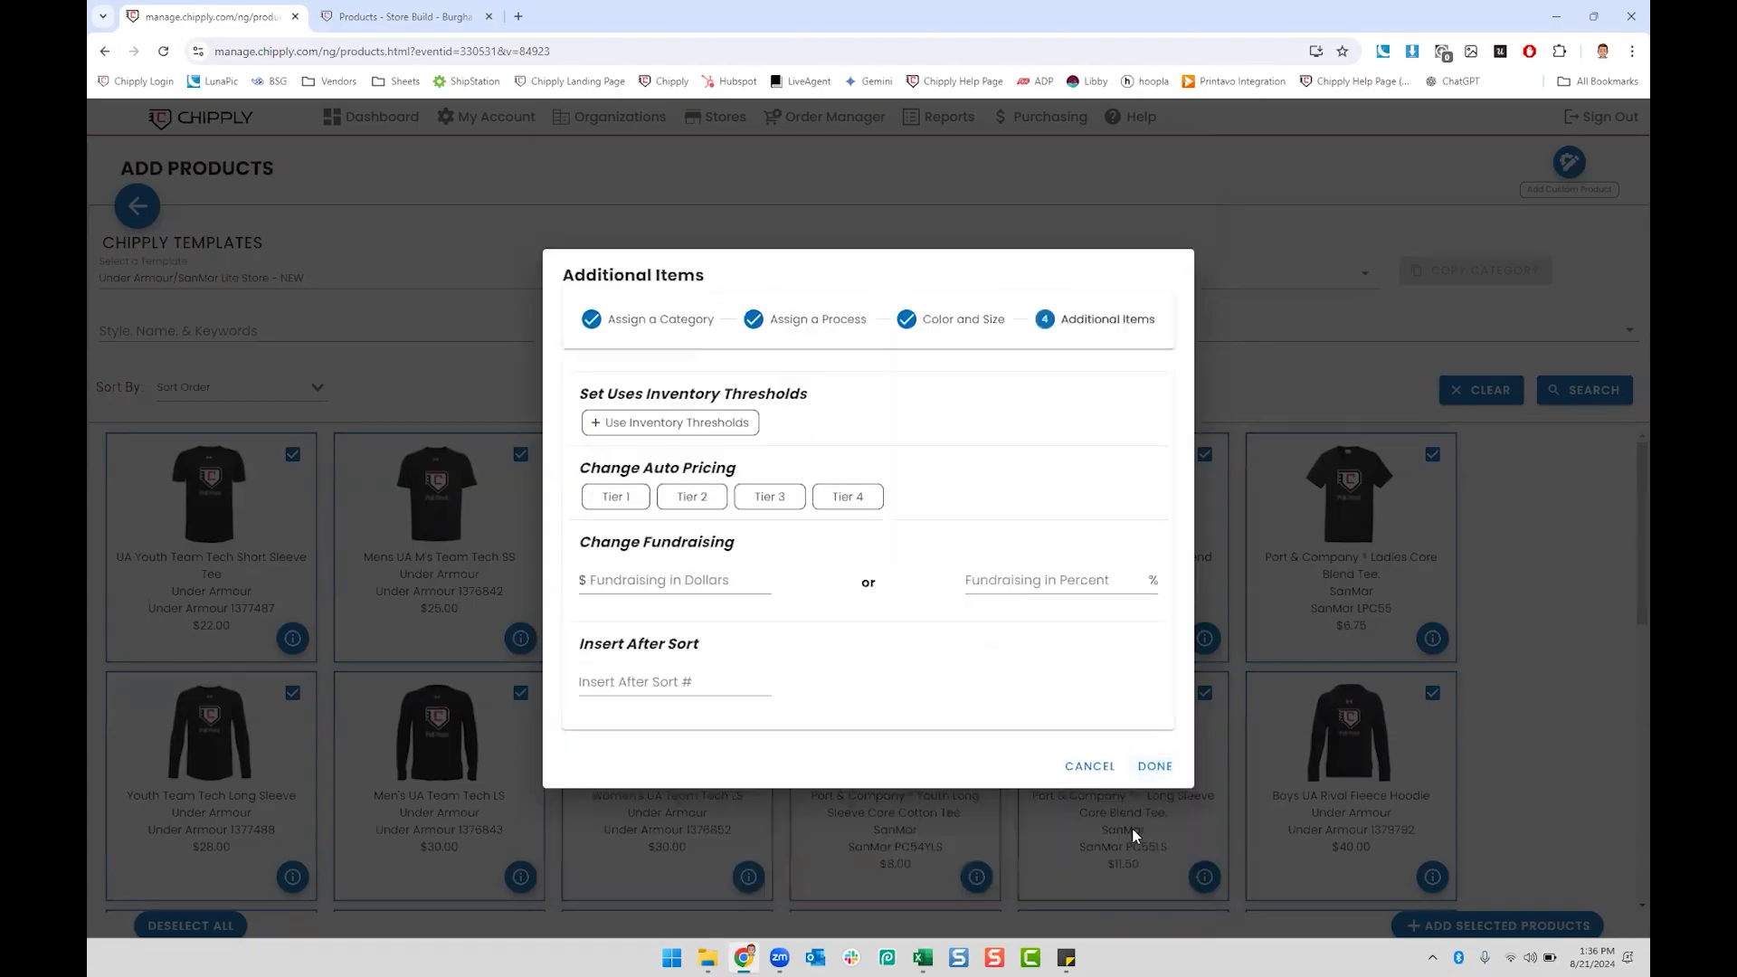
Step: Enable inventory thresholds, set fundraising to $3.00, and finish adding the selected products
click(720, 423)
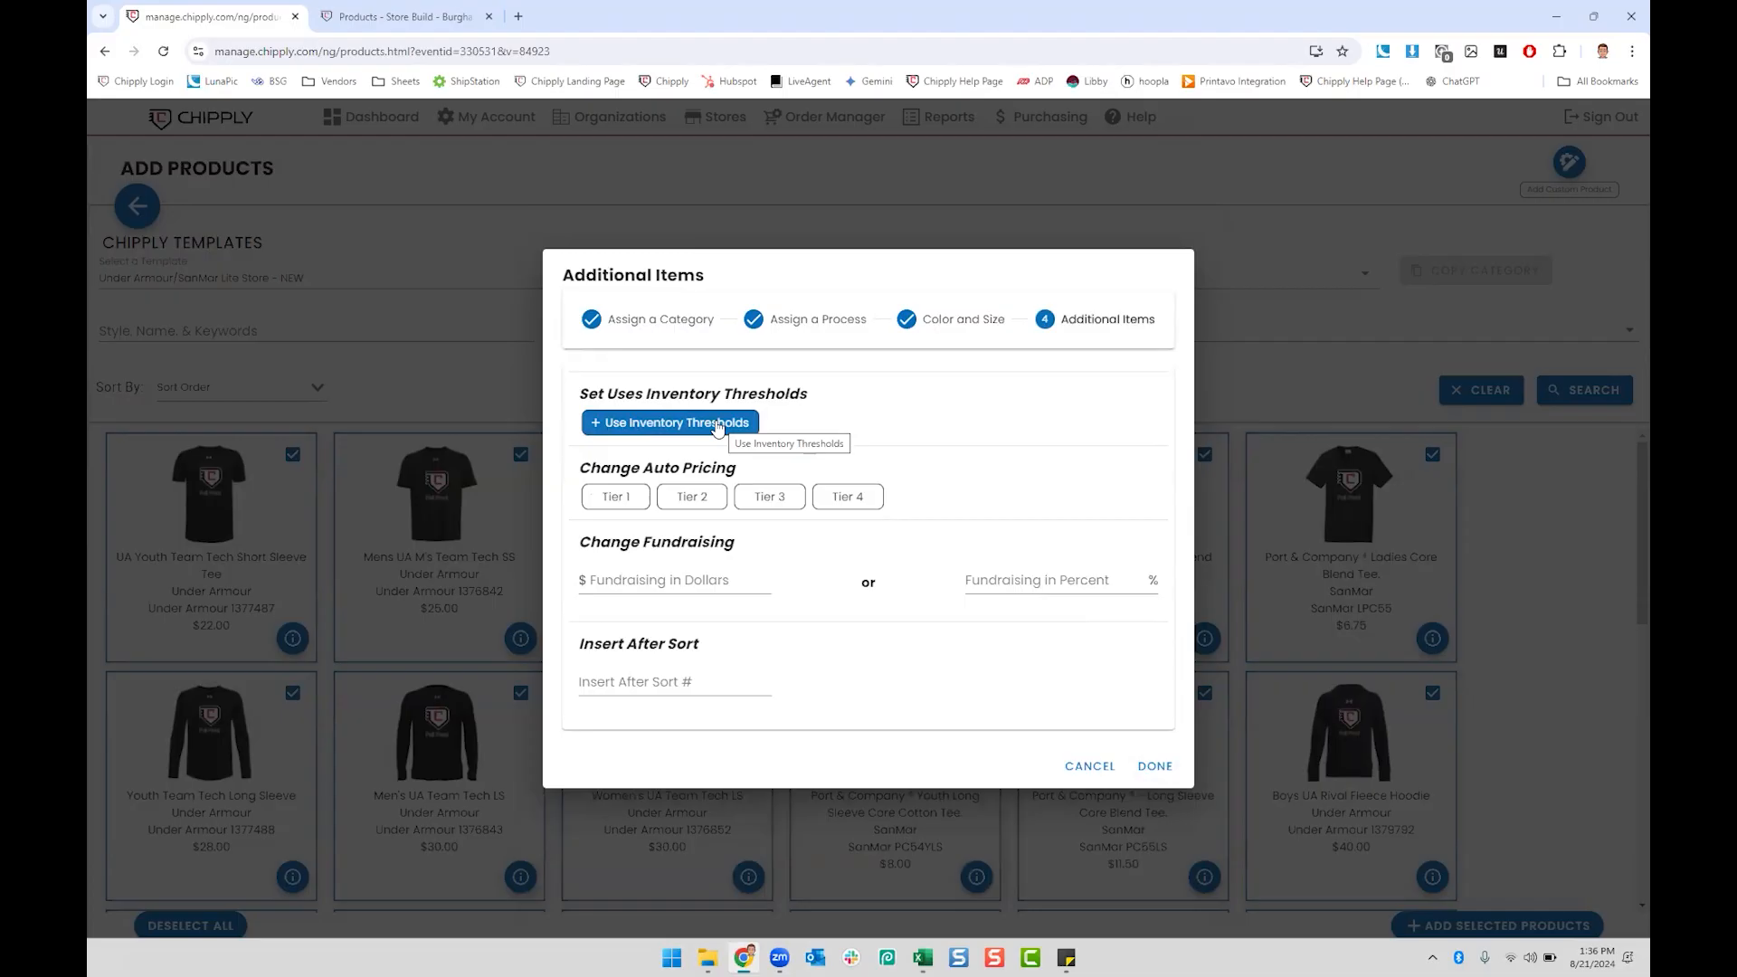
click(676, 579)
text(3.00)
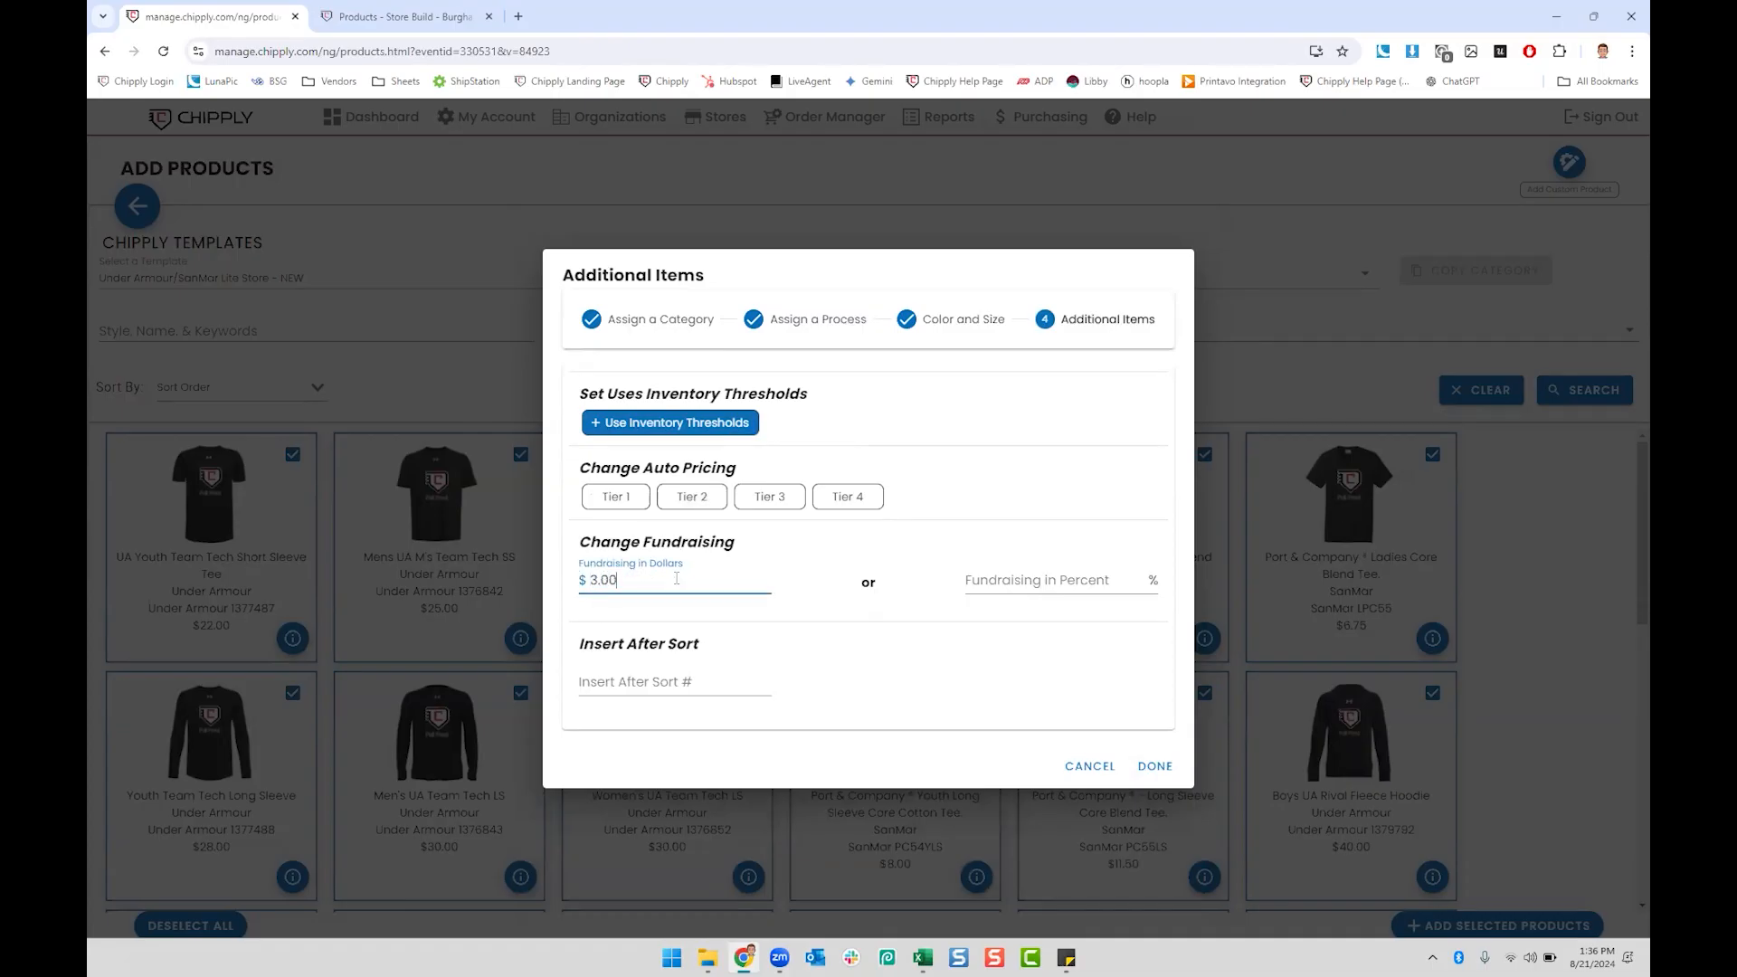
click(1156, 767)
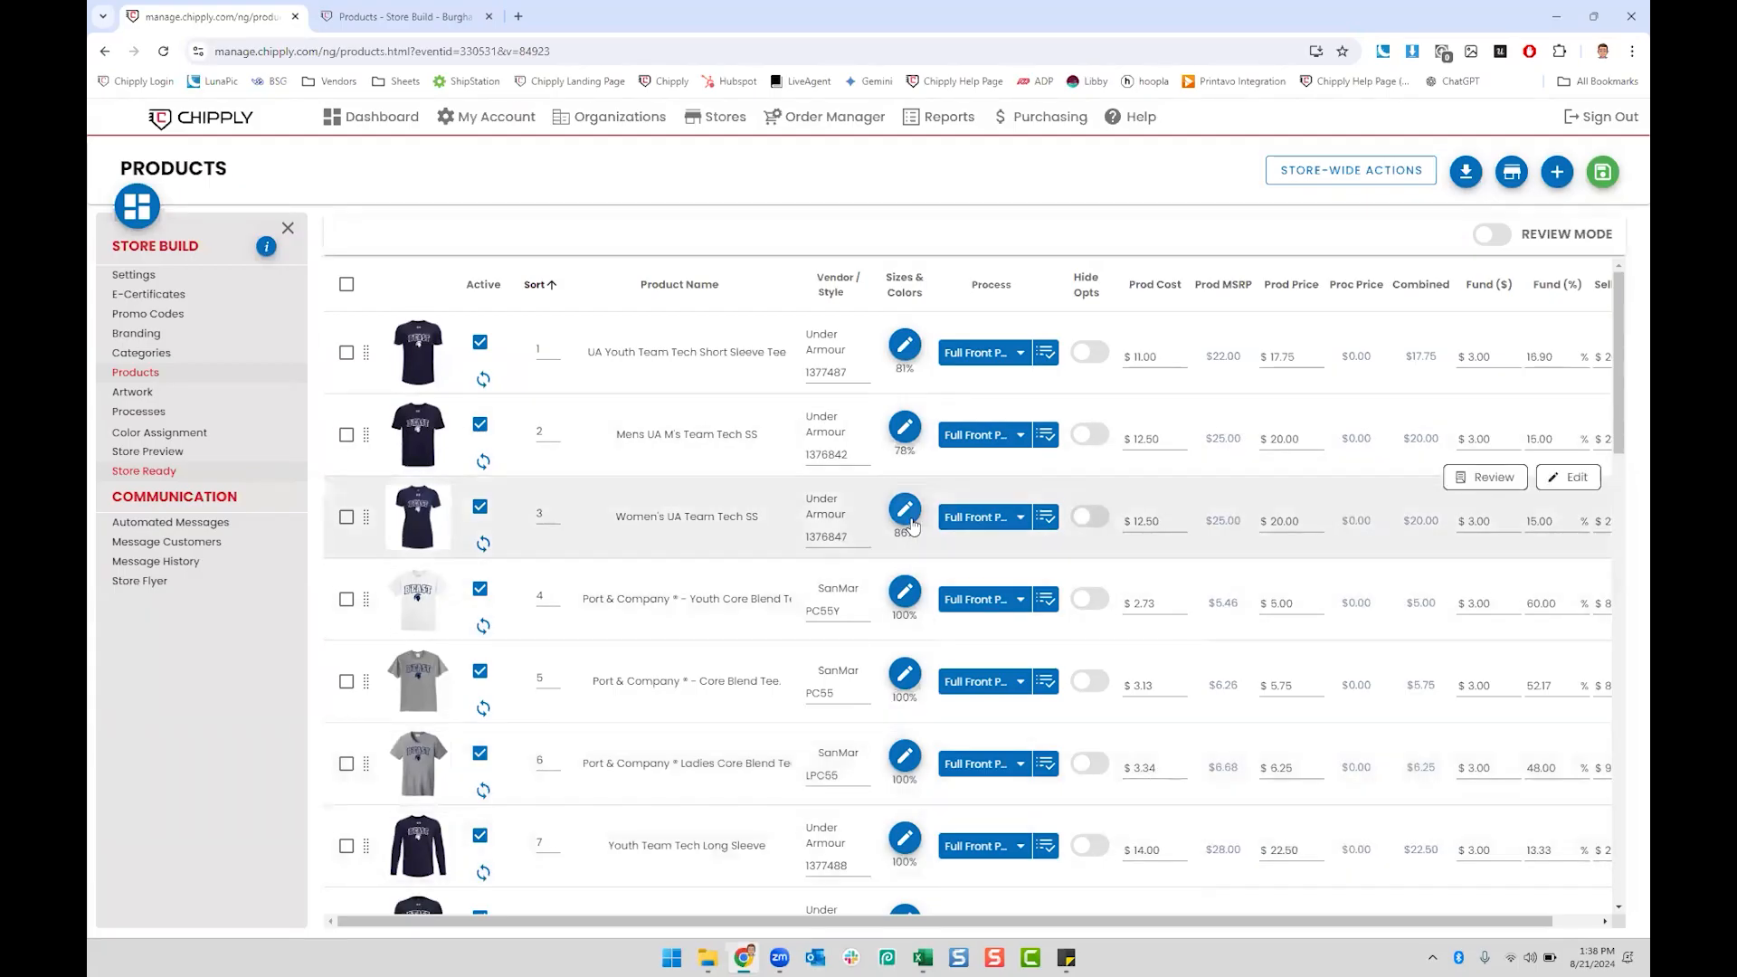
Step: Refresh the store preview and look through the decorated products in the storefront
click(399, 17)
click(166, 53)
scroll(1056, 484, down, 1)
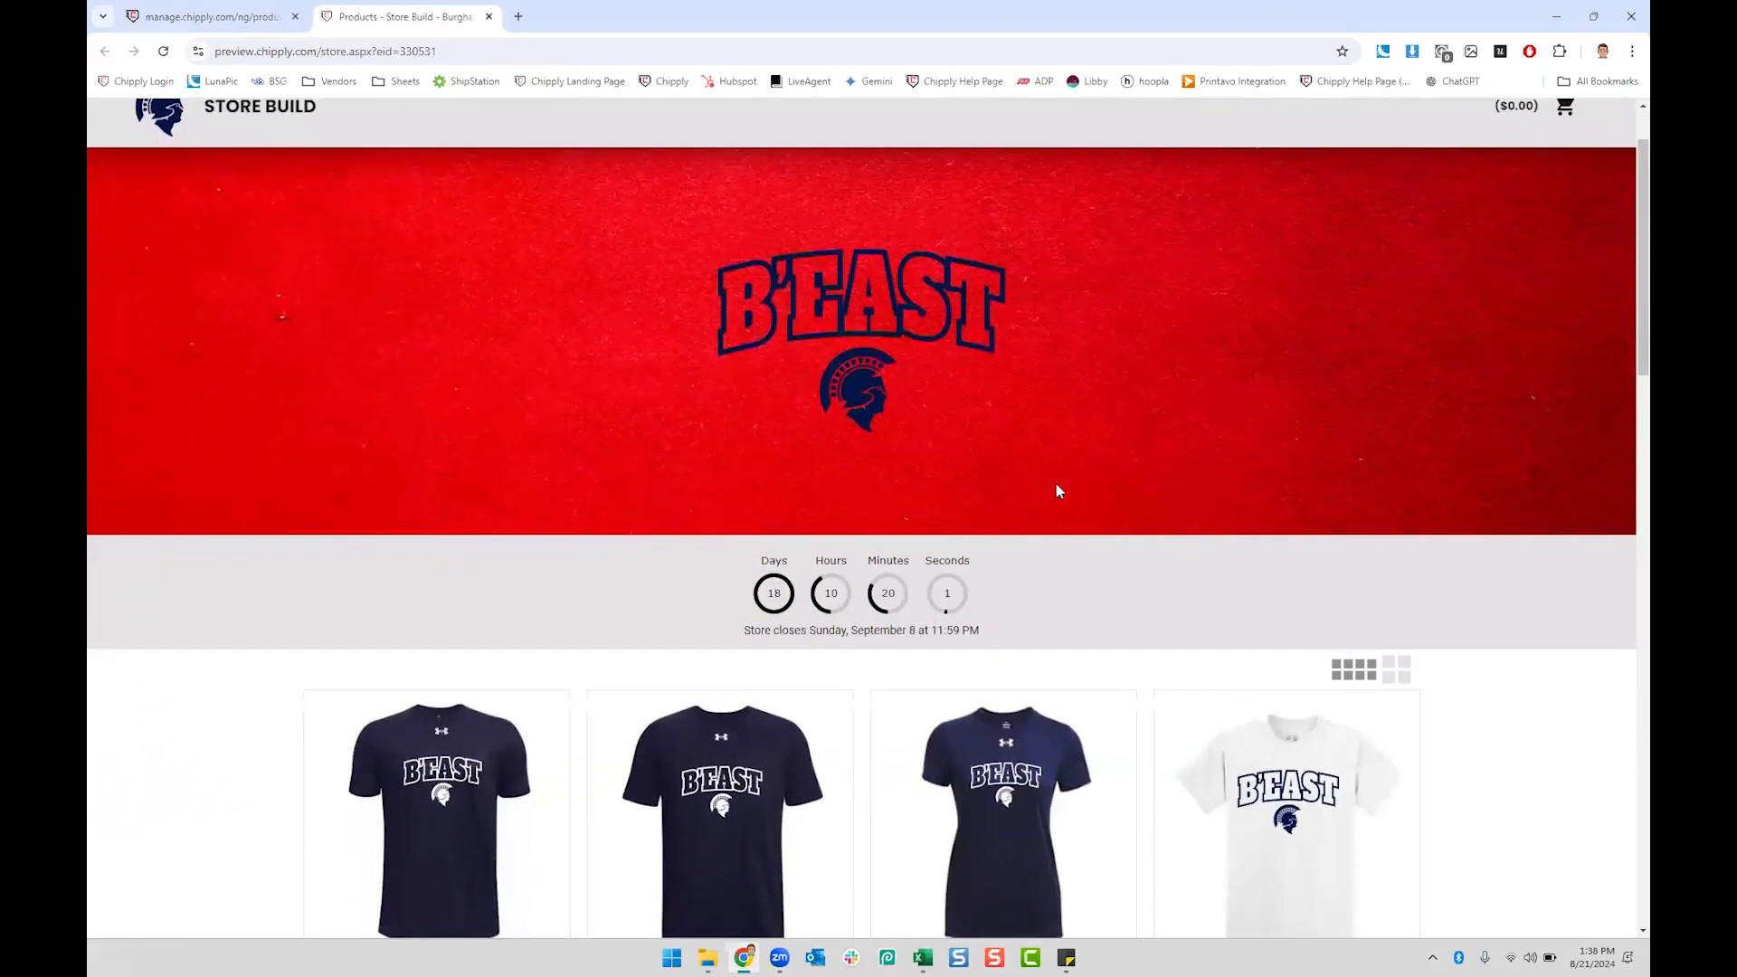
scroll(1056, 492, down, 8)
scroll(934, 460, down, 6)
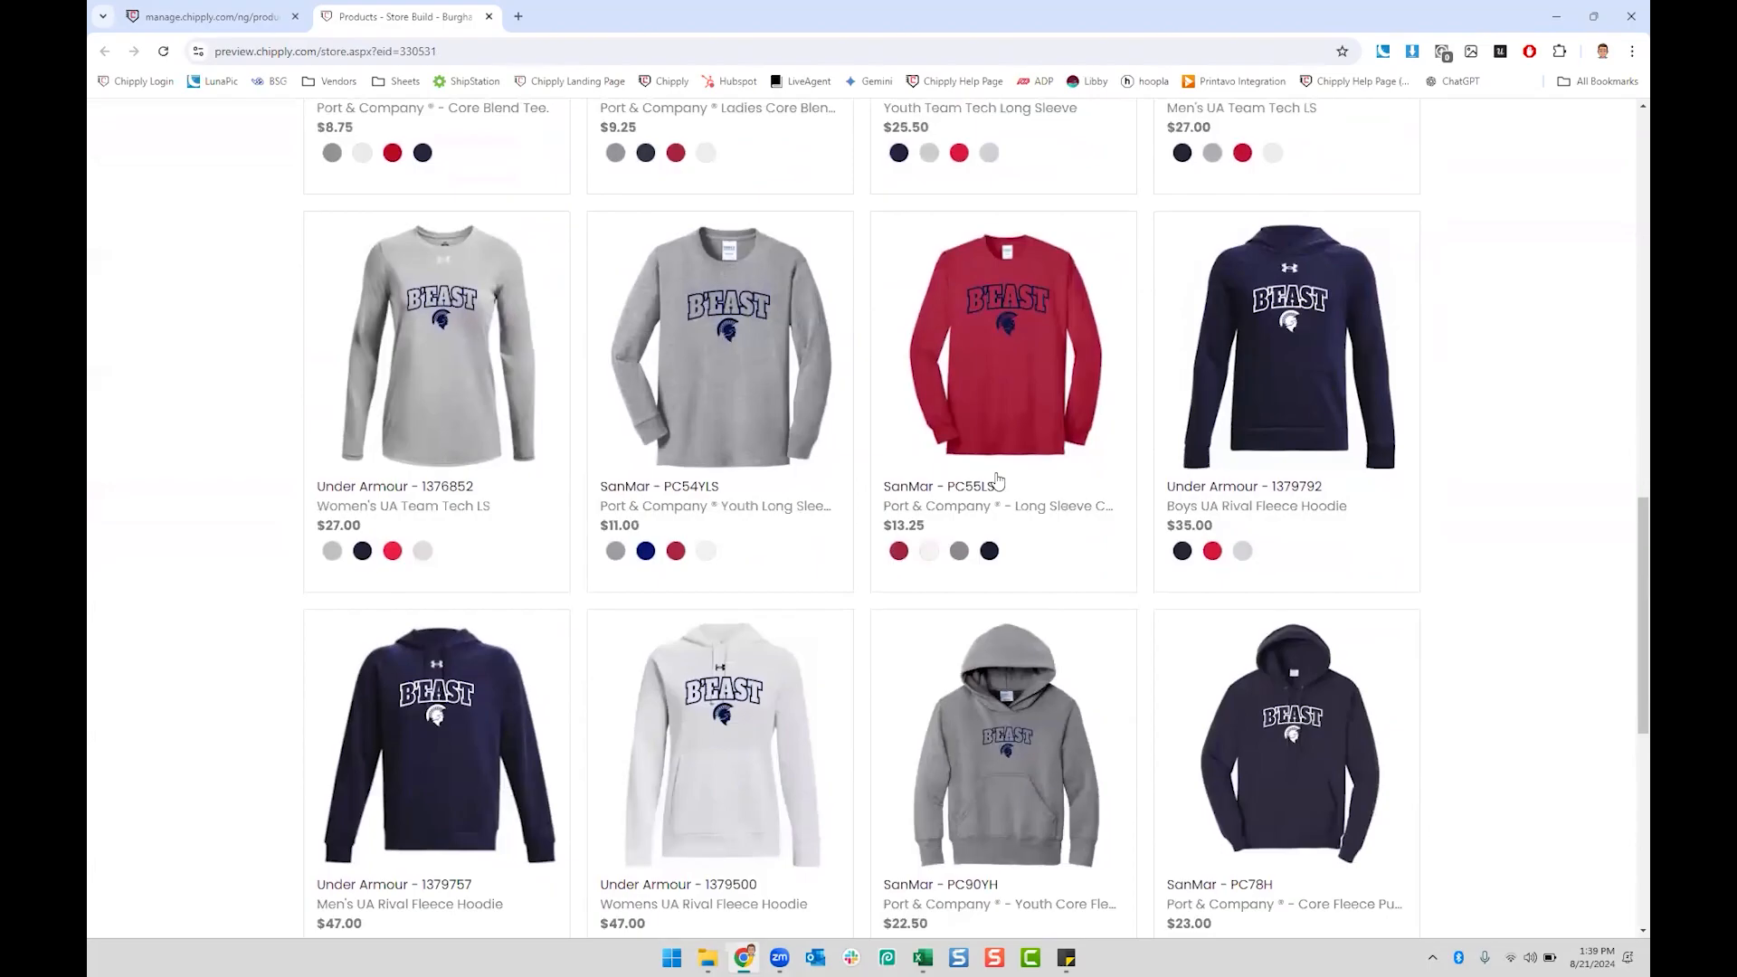
Step: Preview the SanMar PC55LS long sleeve tee in grey, white and navy to check the logo colors
click(959, 550)
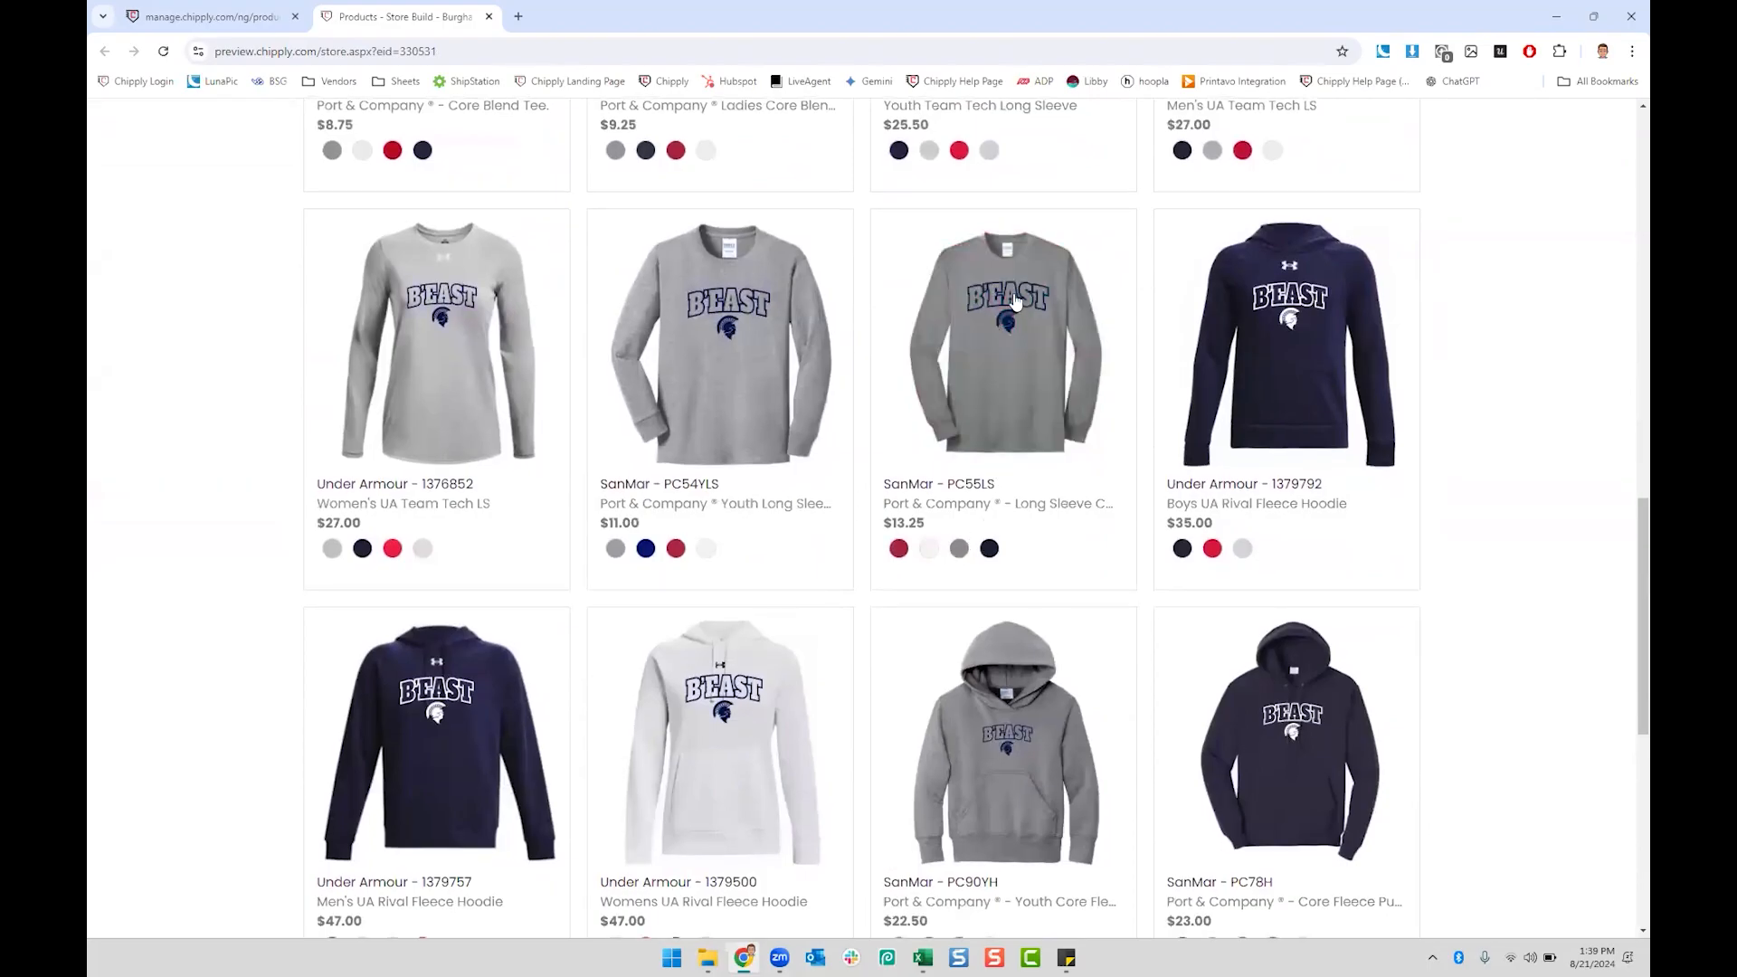
click(929, 549)
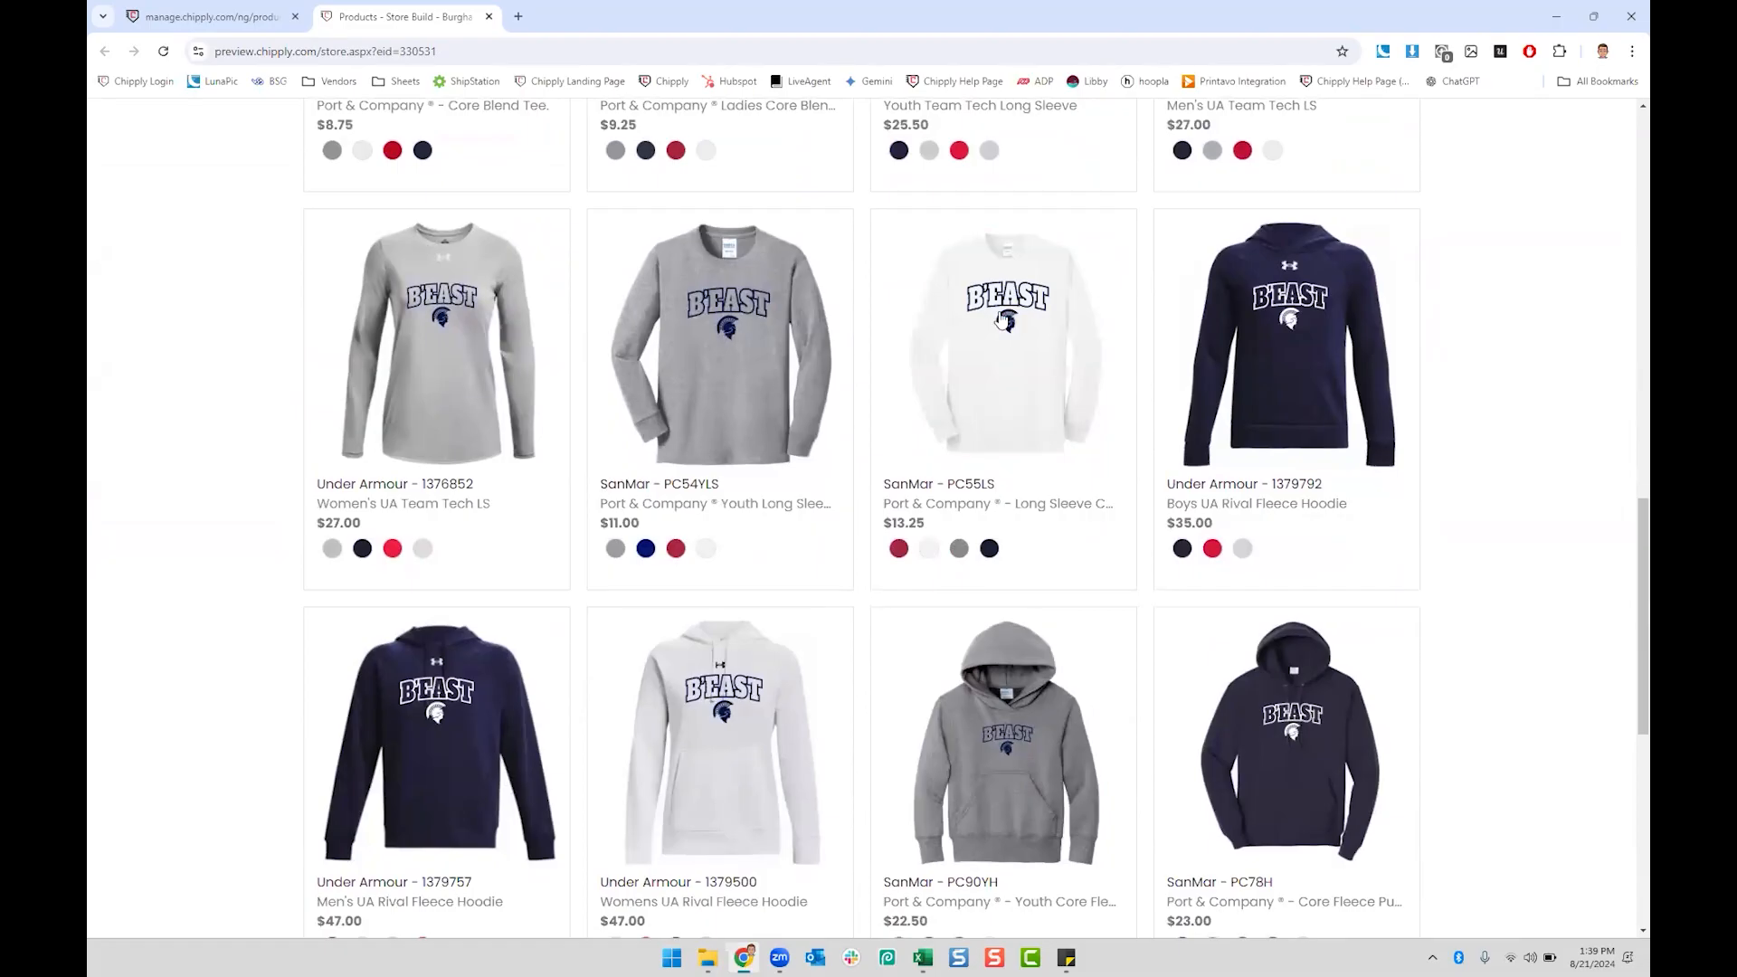
click(989, 548)
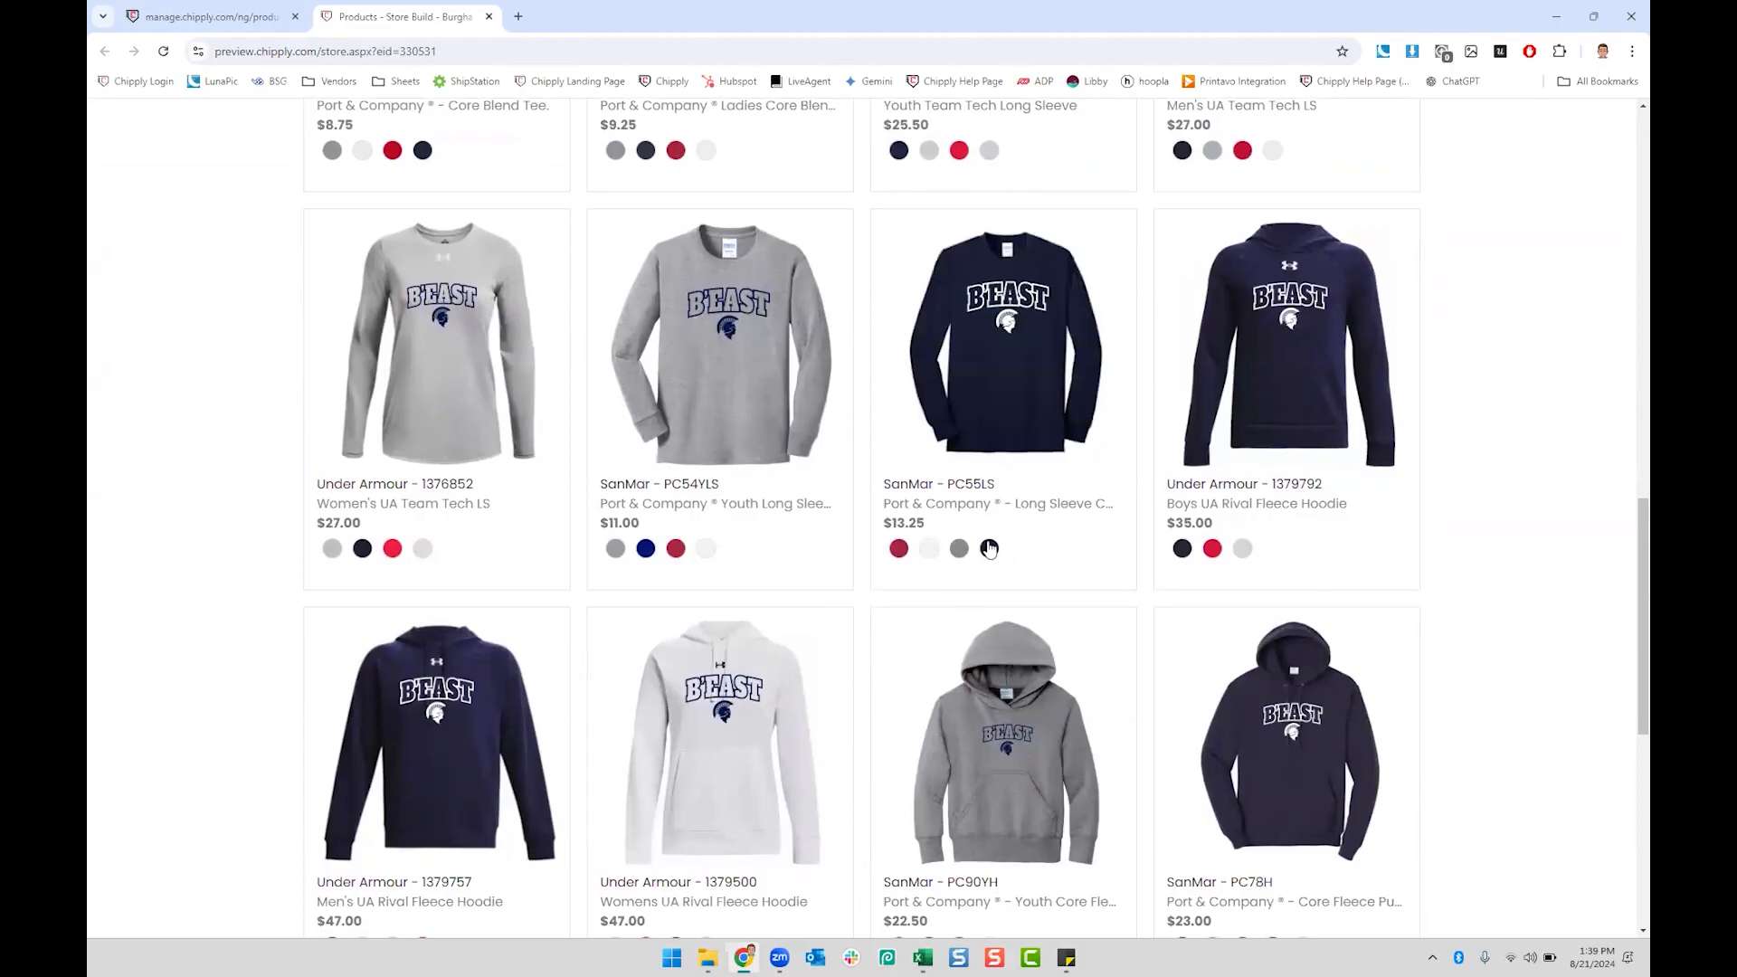
Step: Preview the Under Armour 1376844 quarter zip in grey and examine the logo placement on the remaining storefront products
scroll(1021, 308, down, 1)
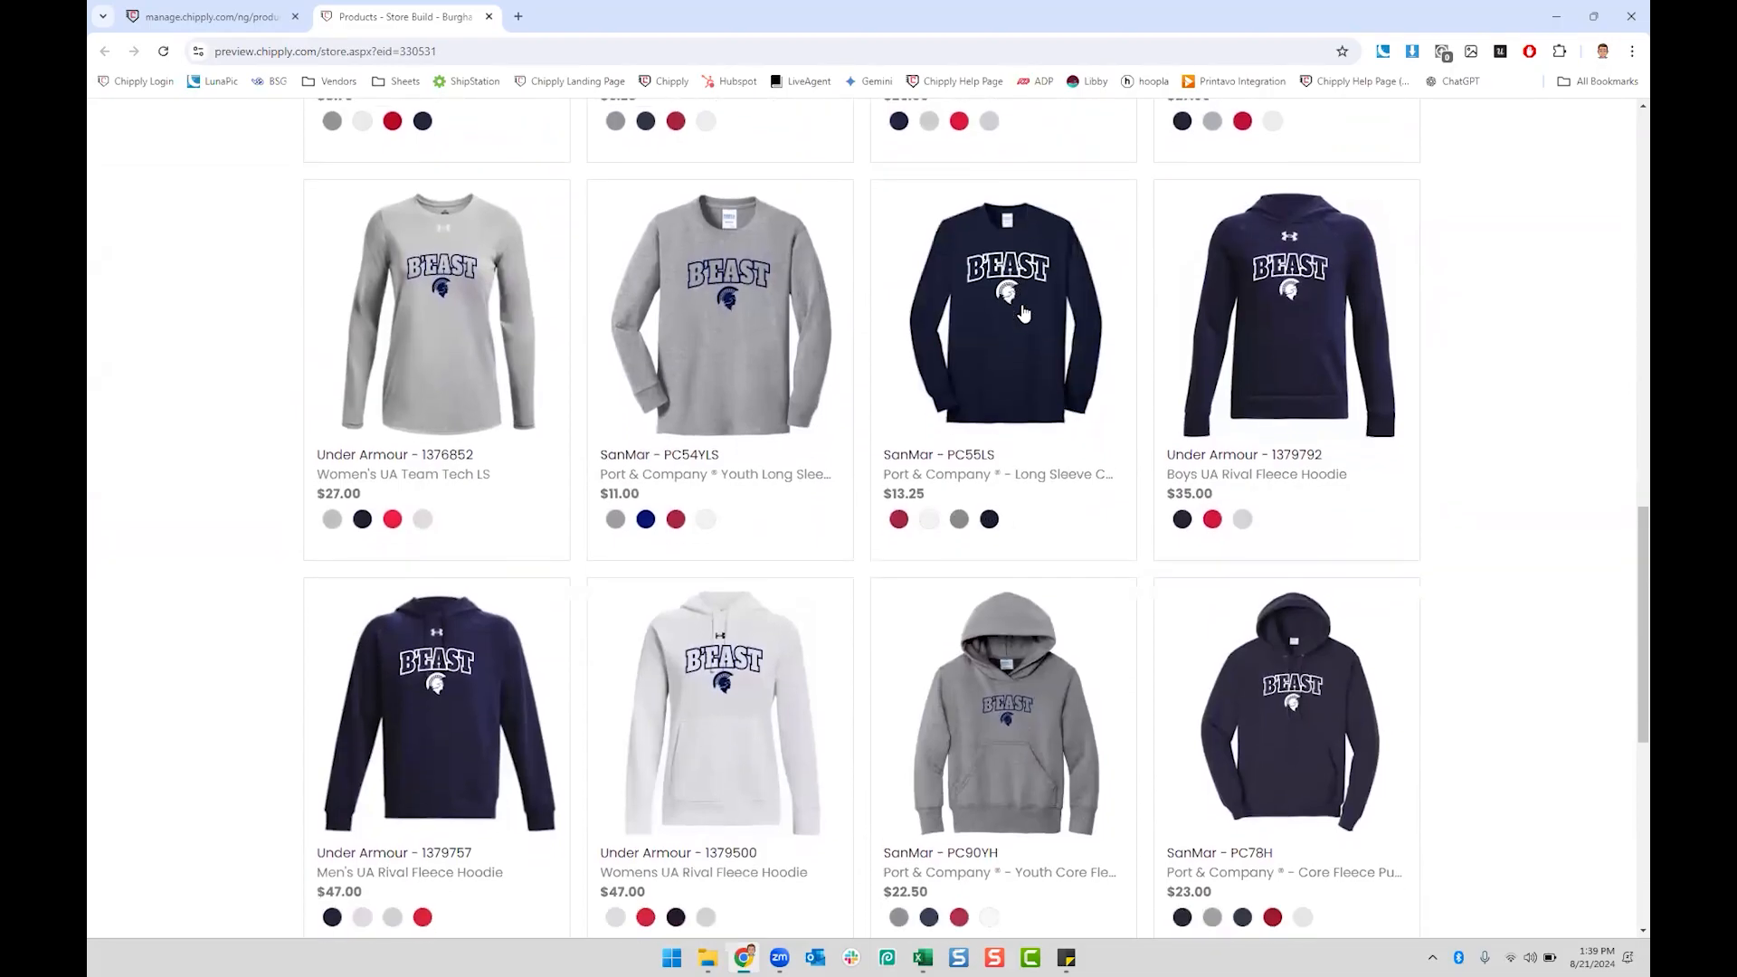
scroll(1027, 338, down, 9)
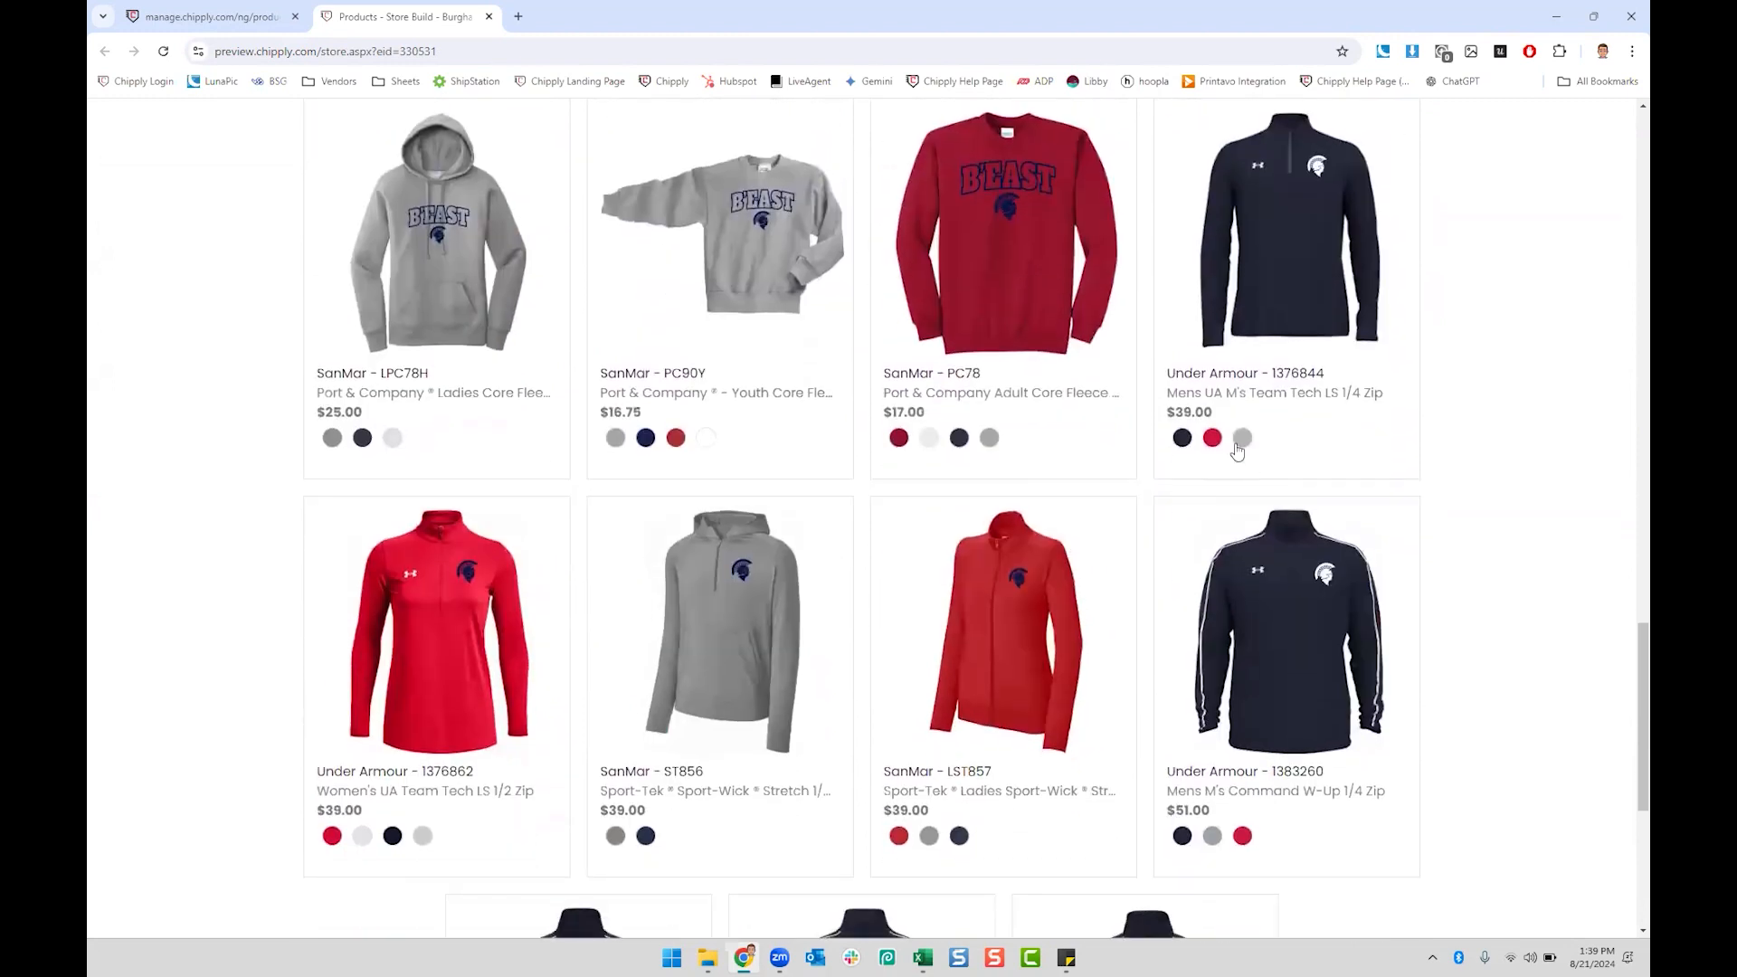
click(1239, 445)
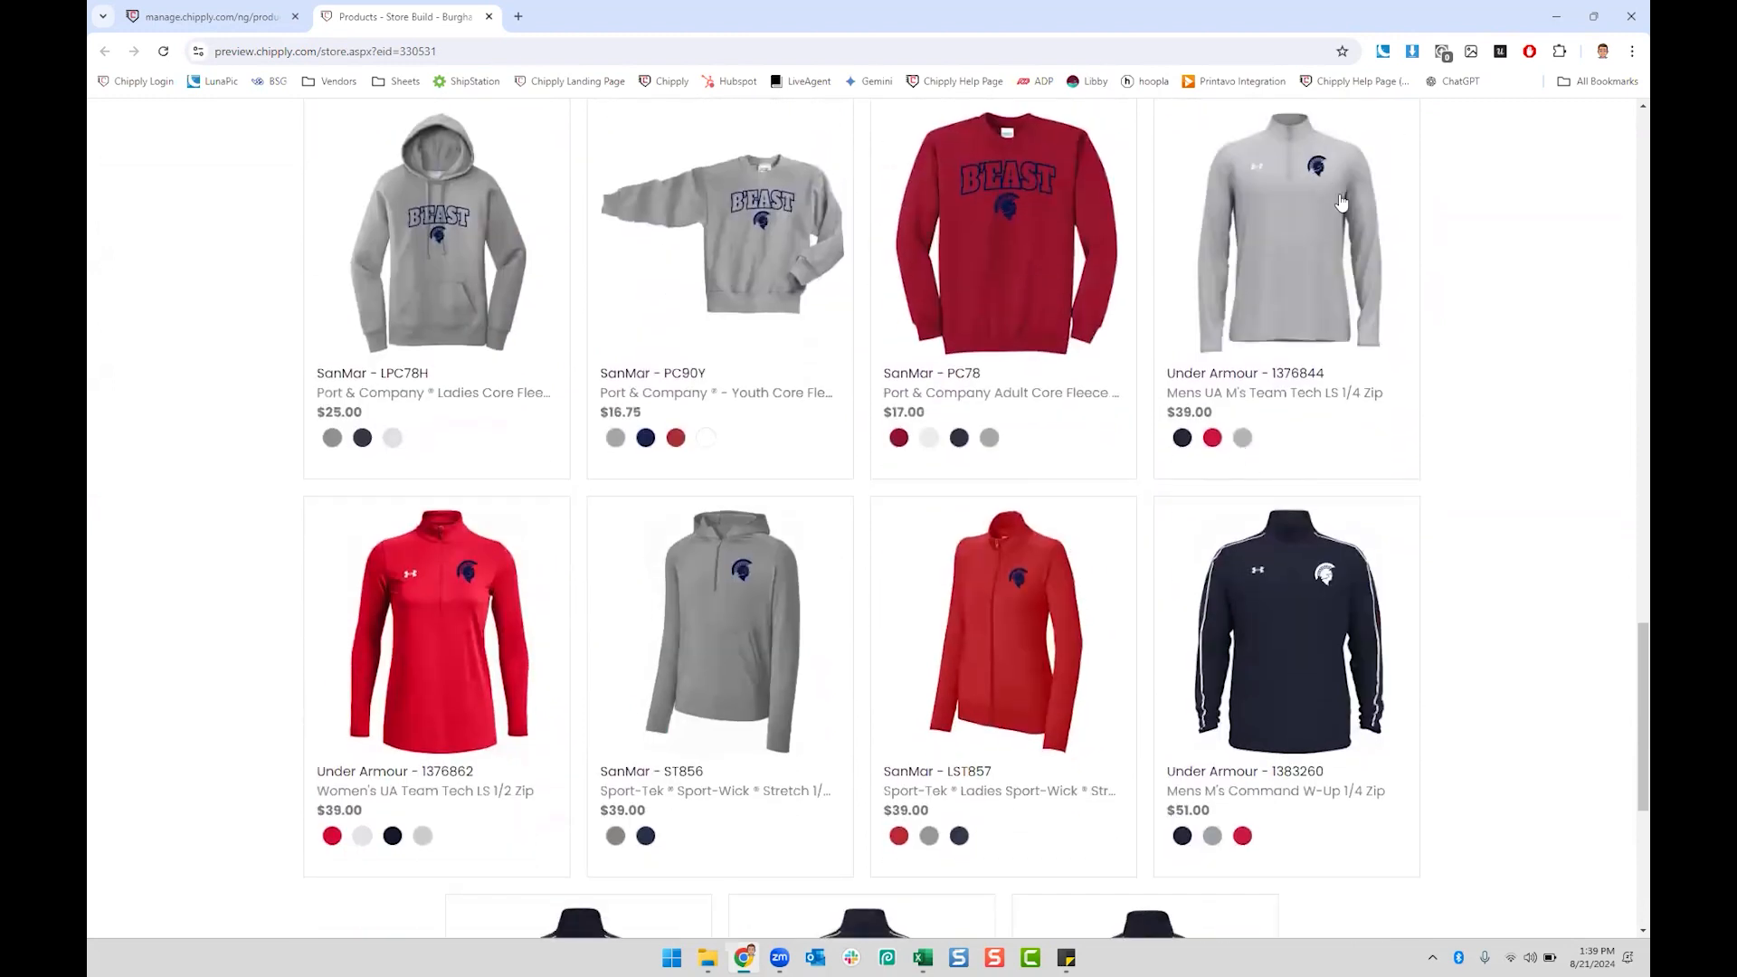
scroll(1212, 407, down, 2)
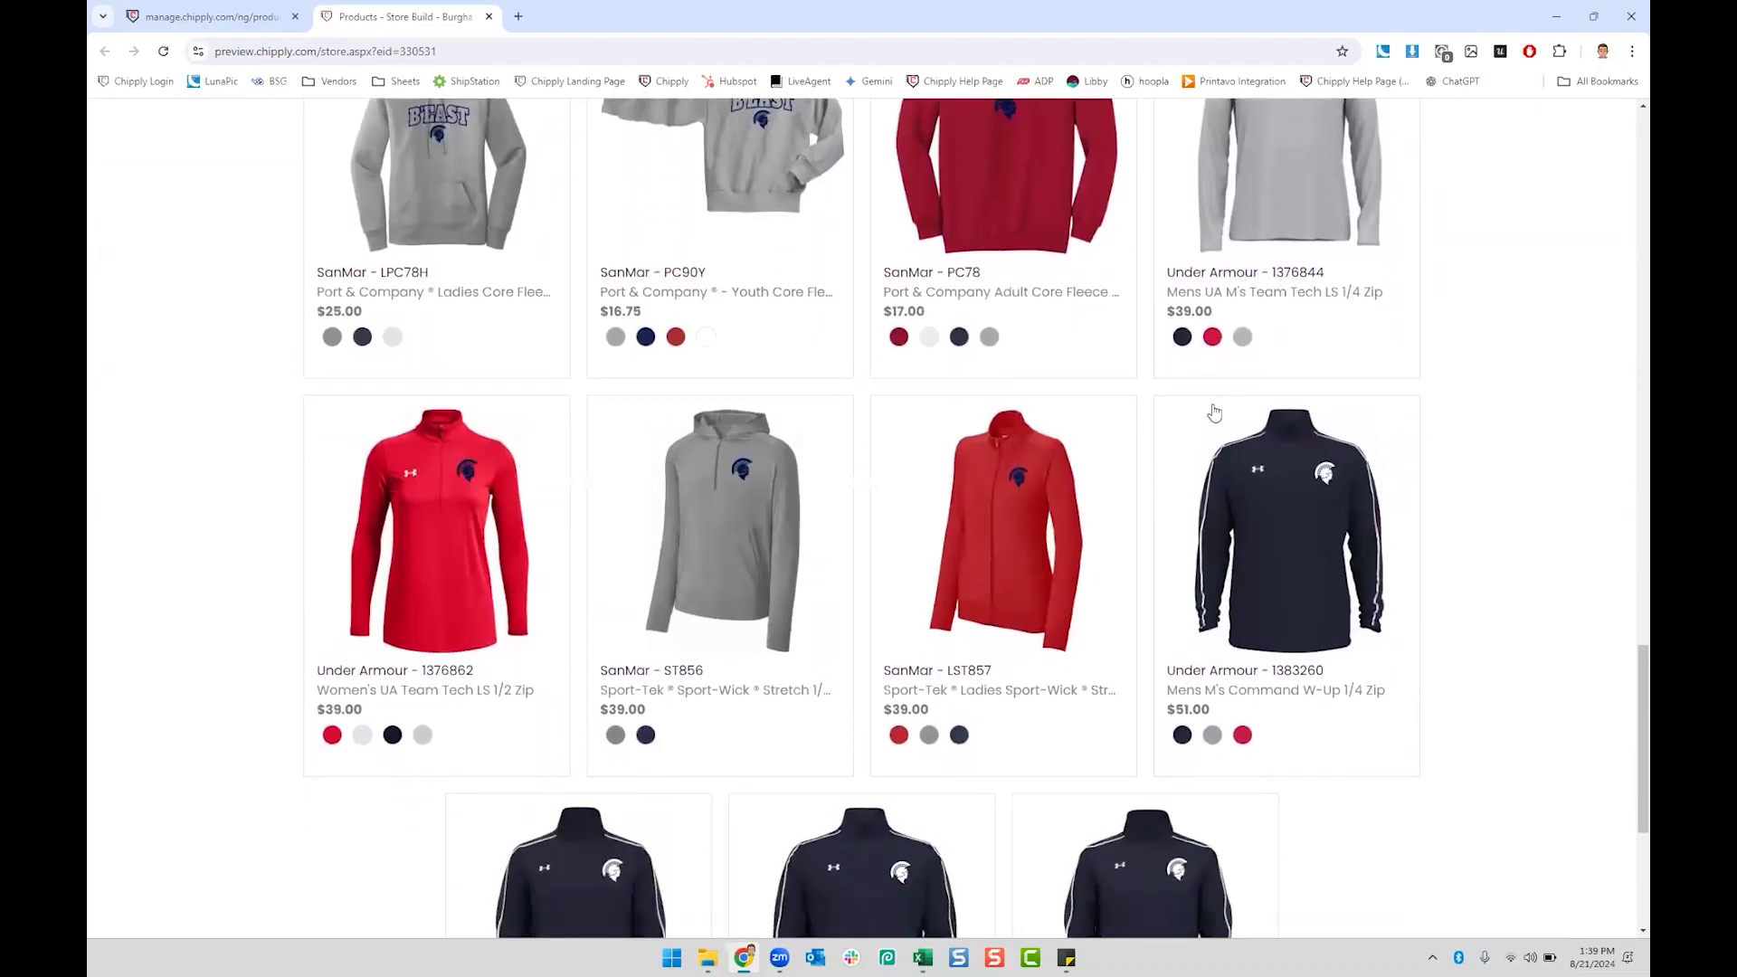
scroll(1202, 415, down, 3)
scroll(1204, 412, up, 7)
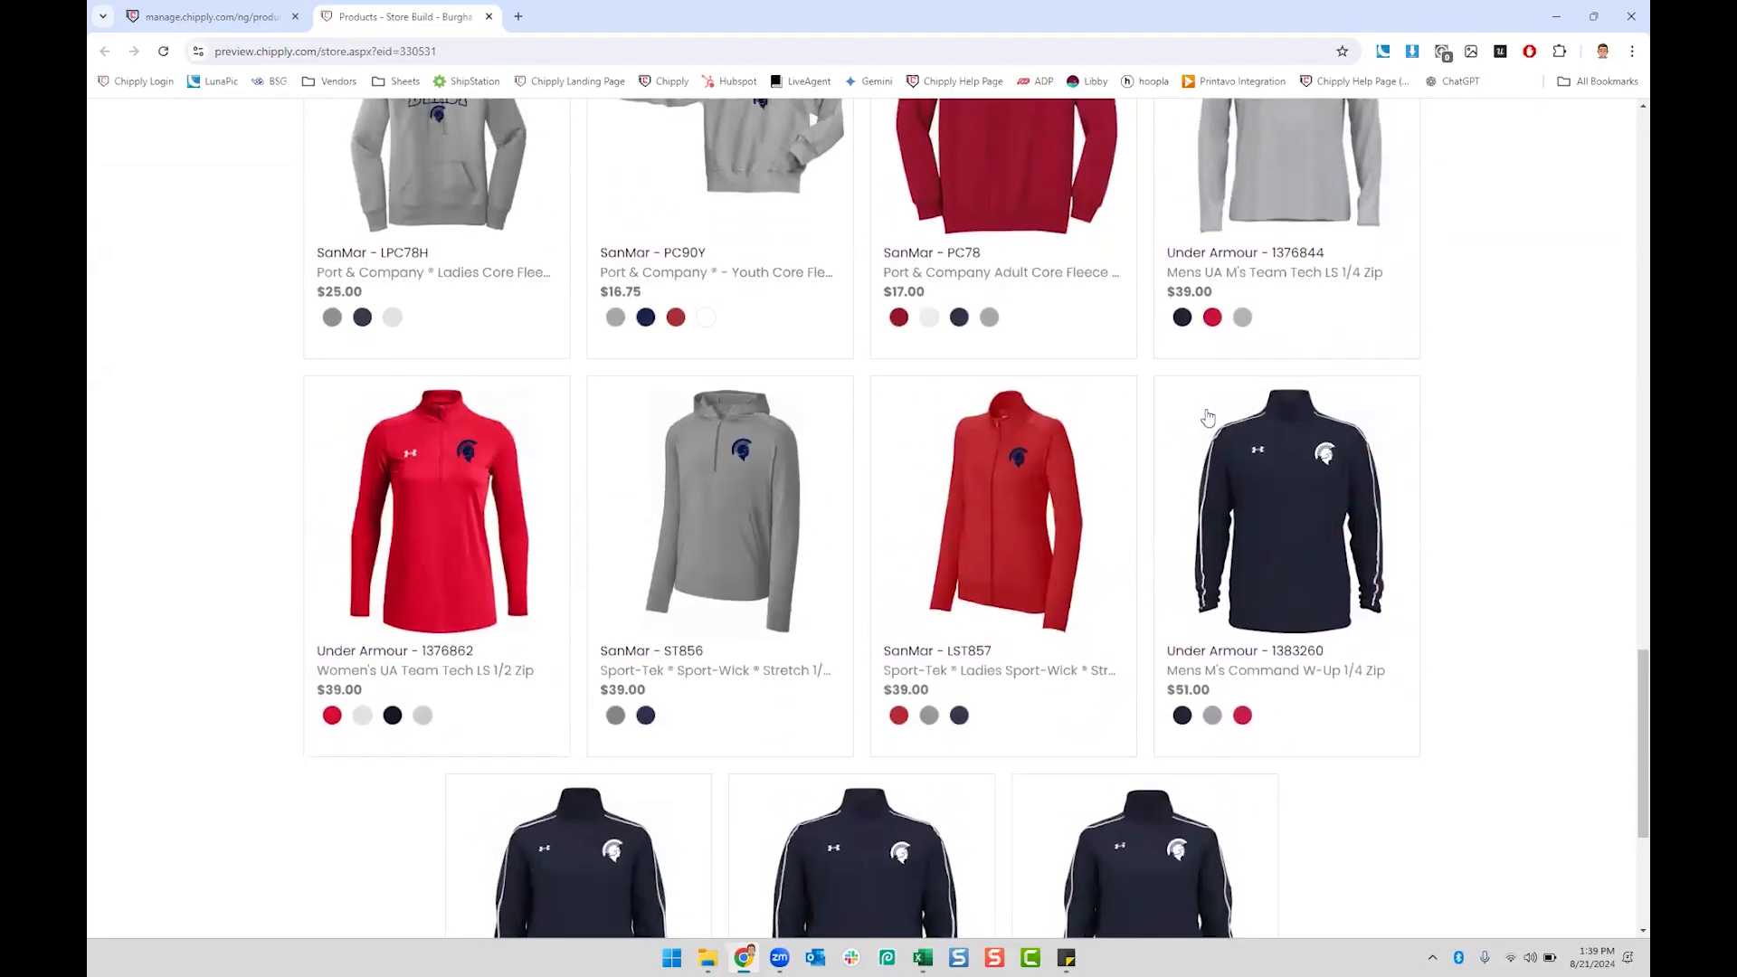
scroll(1217, 412, down, 1)
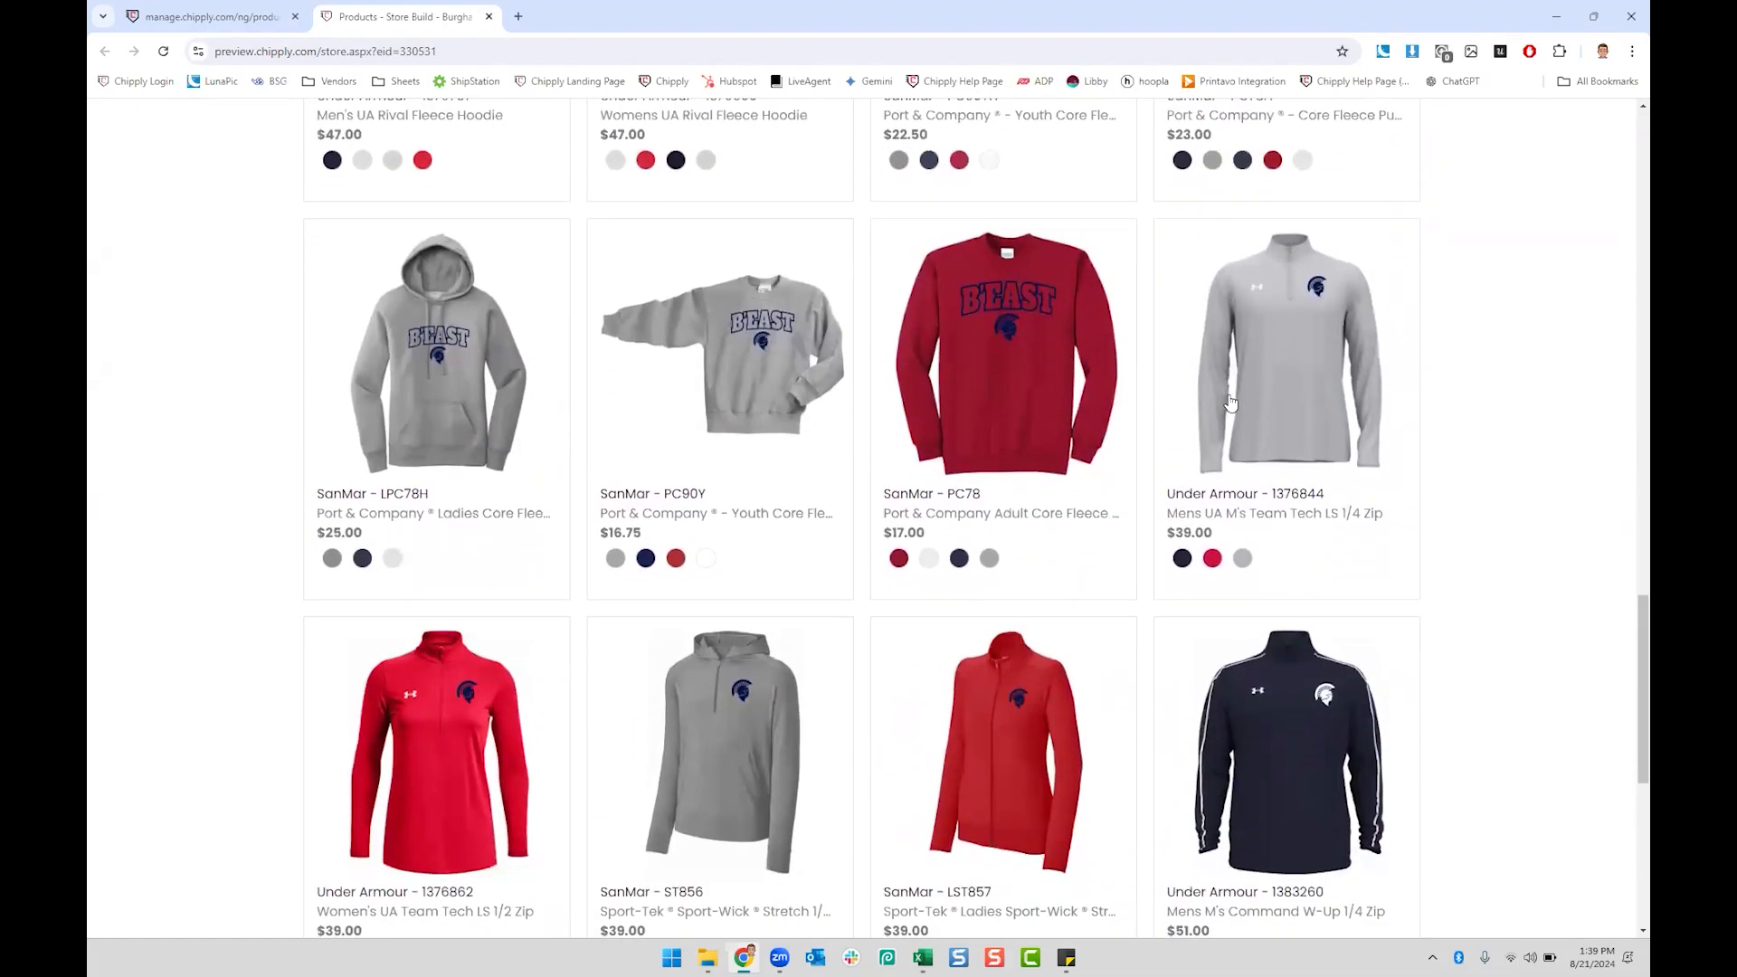
scroll(1285, 624, down, 1)
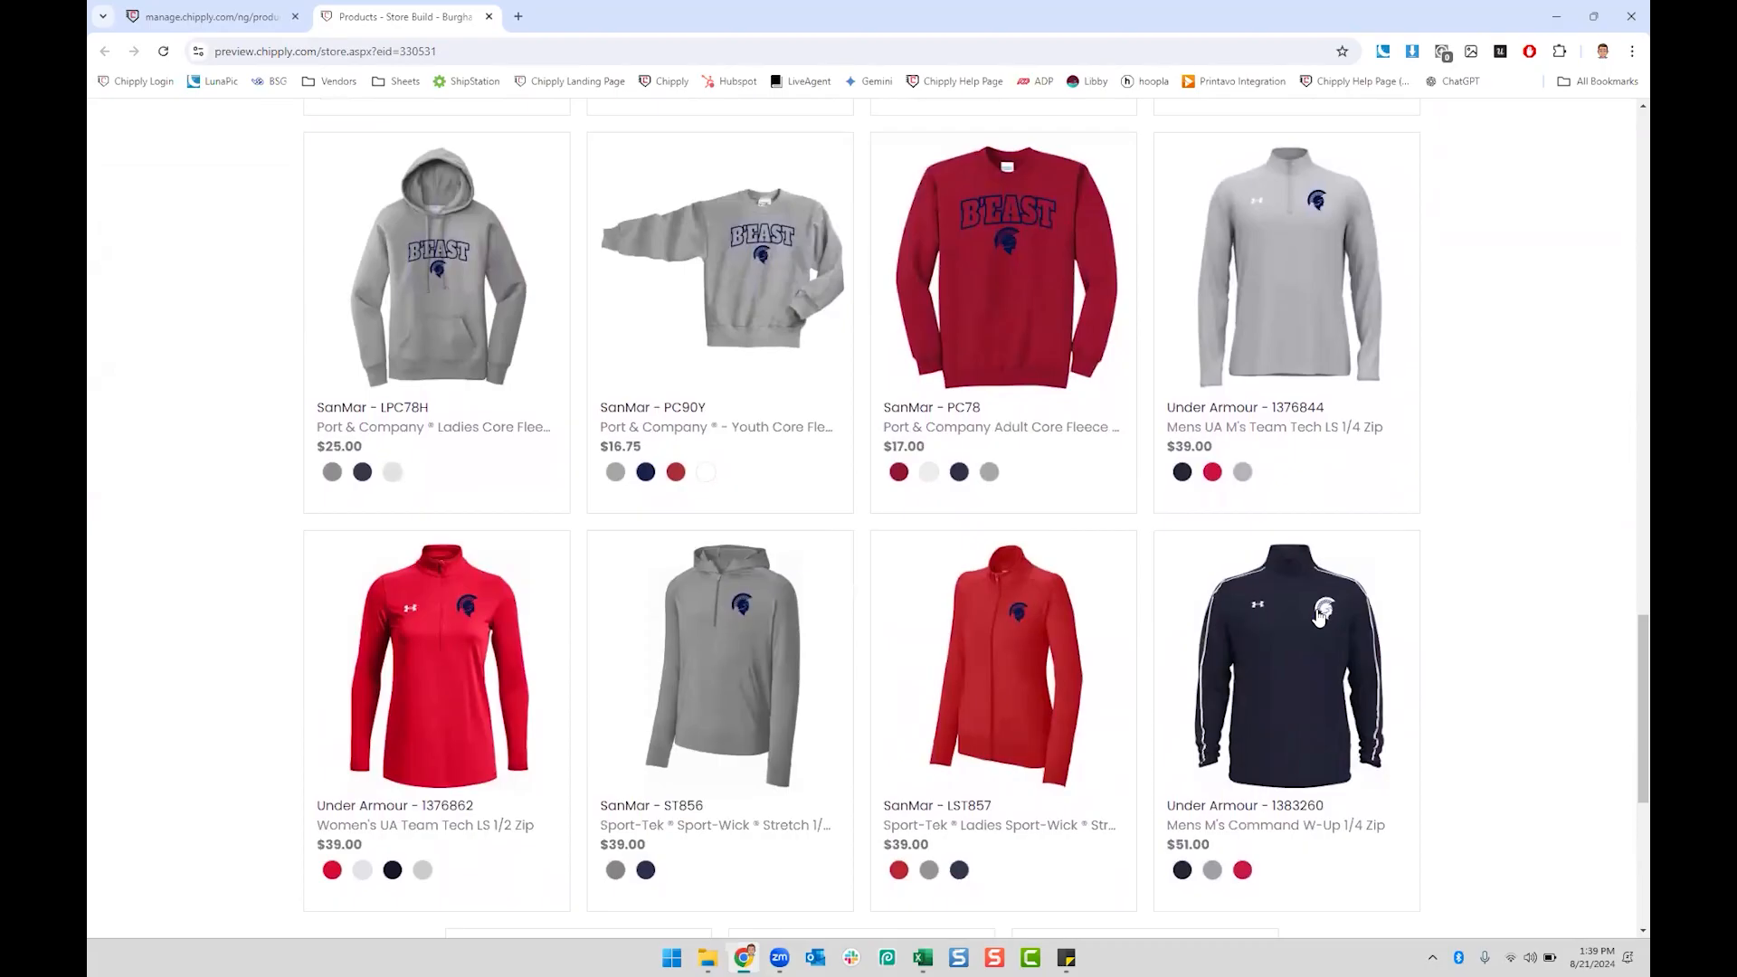
scroll(1320, 615, down, 3)
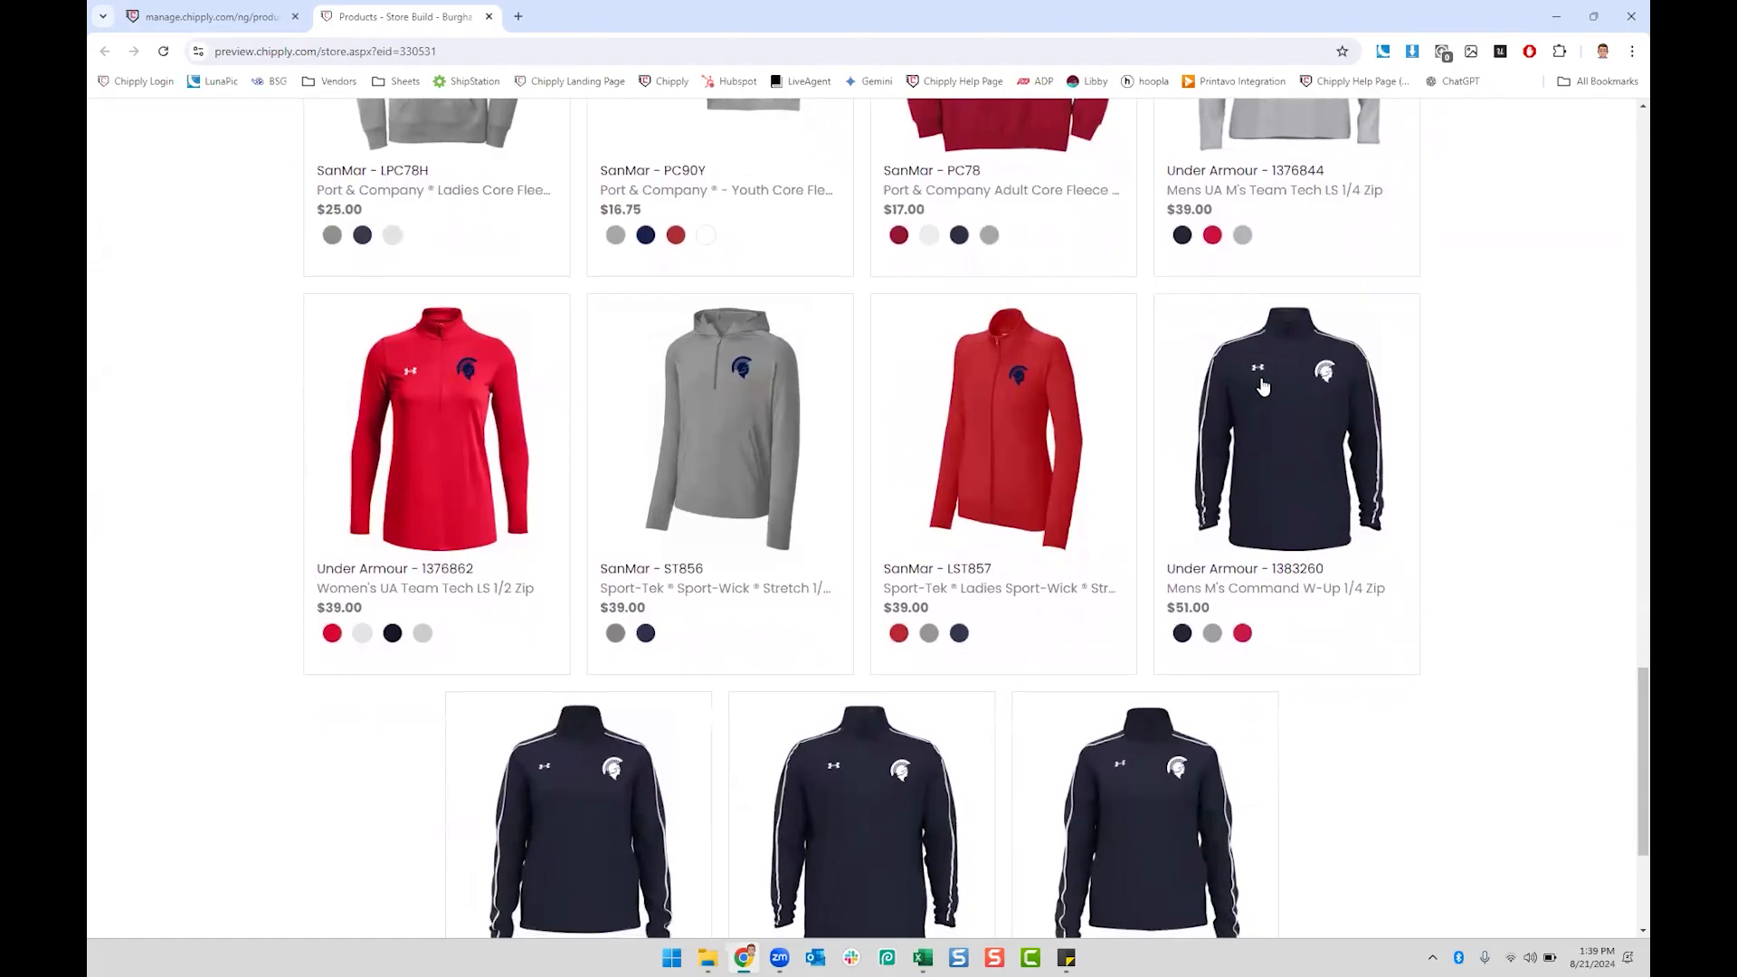
scroll(1302, 398, down, 2)
scroll(1302, 398, up, 15)
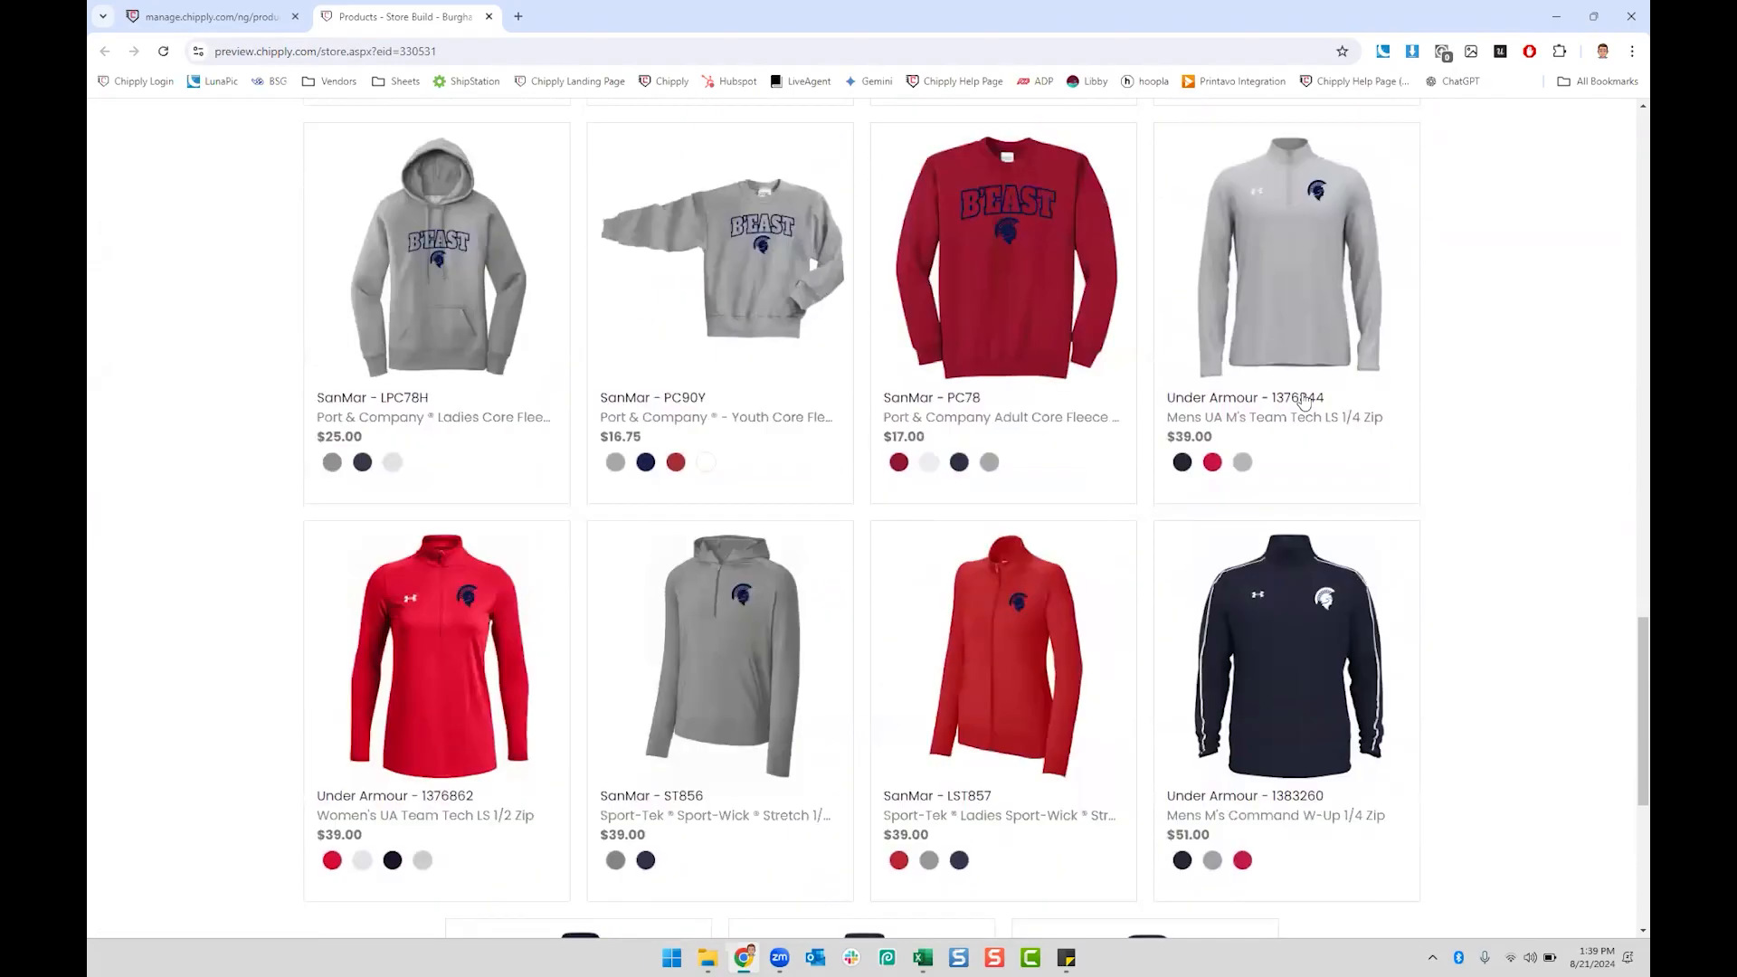
scroll(1300, 401, up, 9)
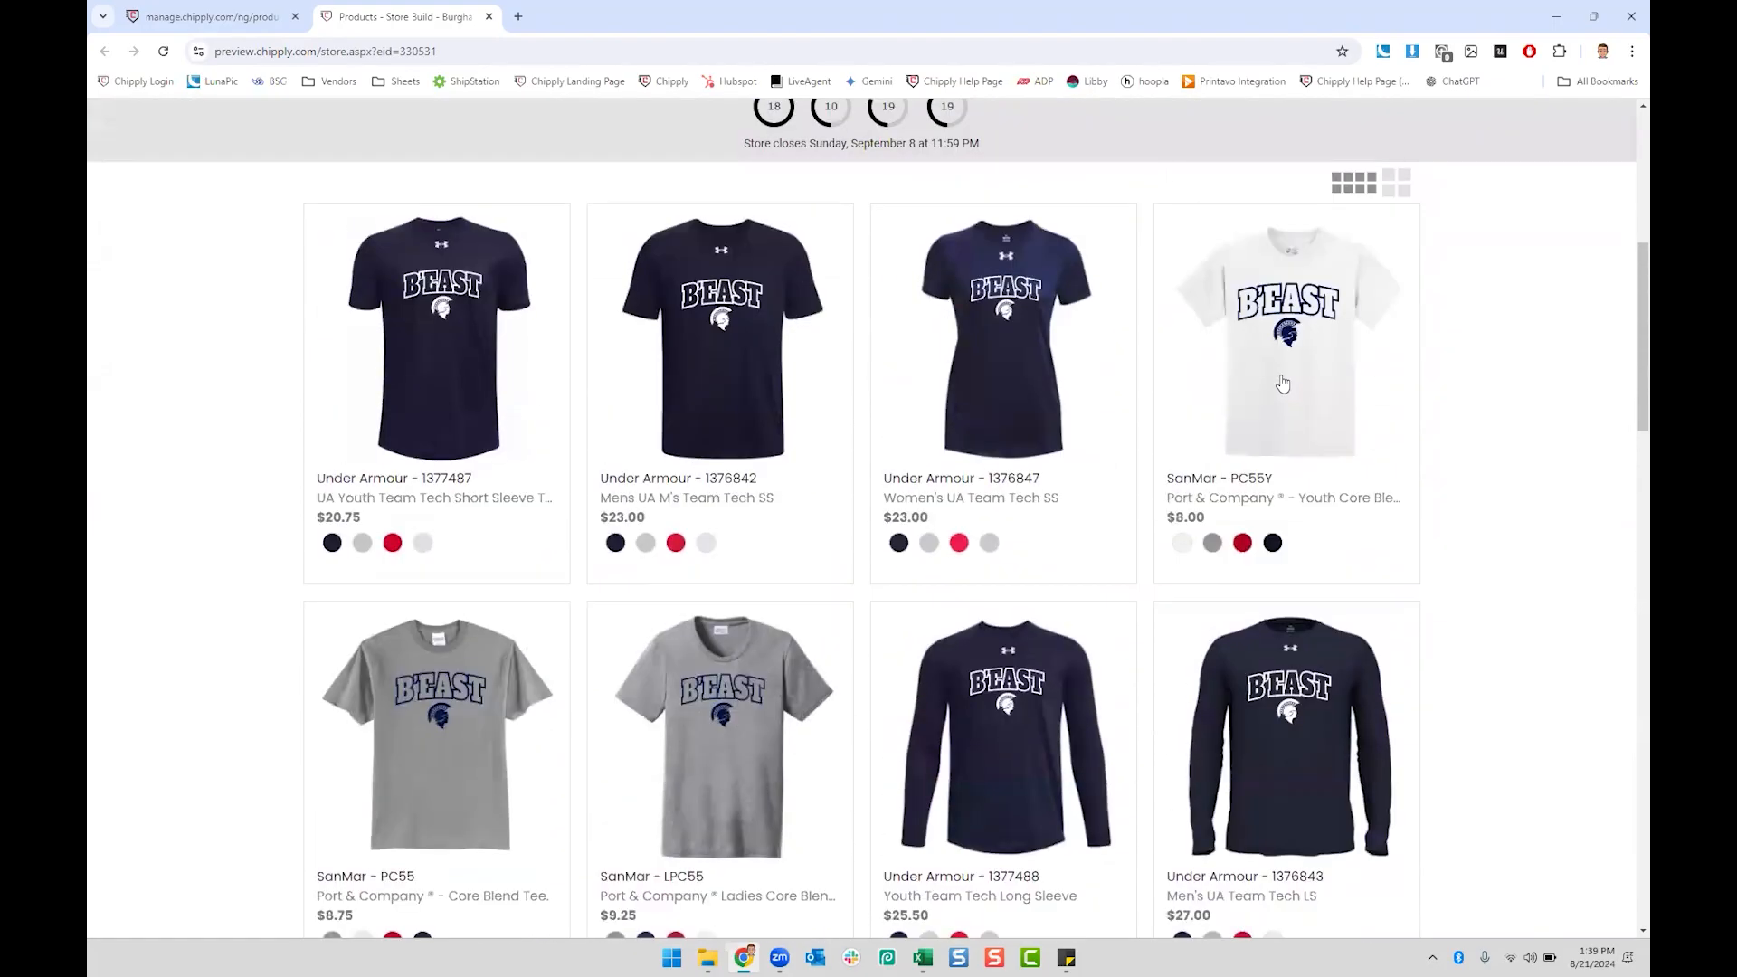
scroll(1271, 362, up, 4)
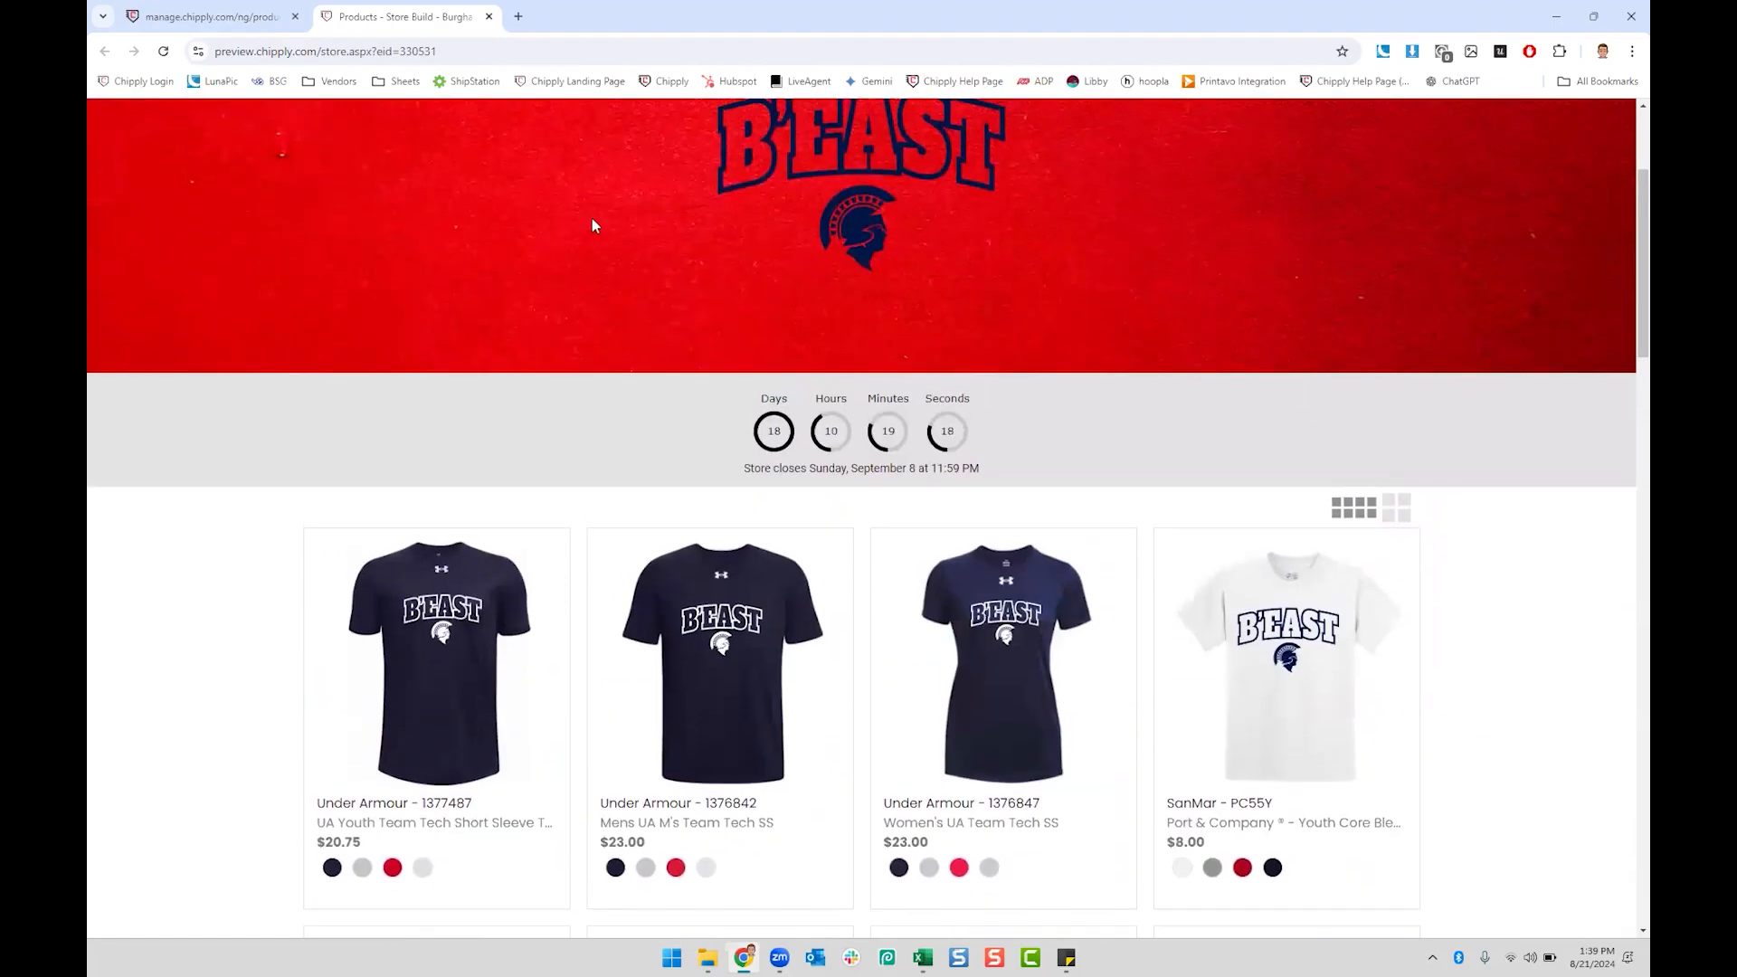
Step: In the store's product list, set the product price of the UA Youth Team Tech Short Sleeve Tee and Mens UA M's Team Tech SS to $25
click(226, 18)
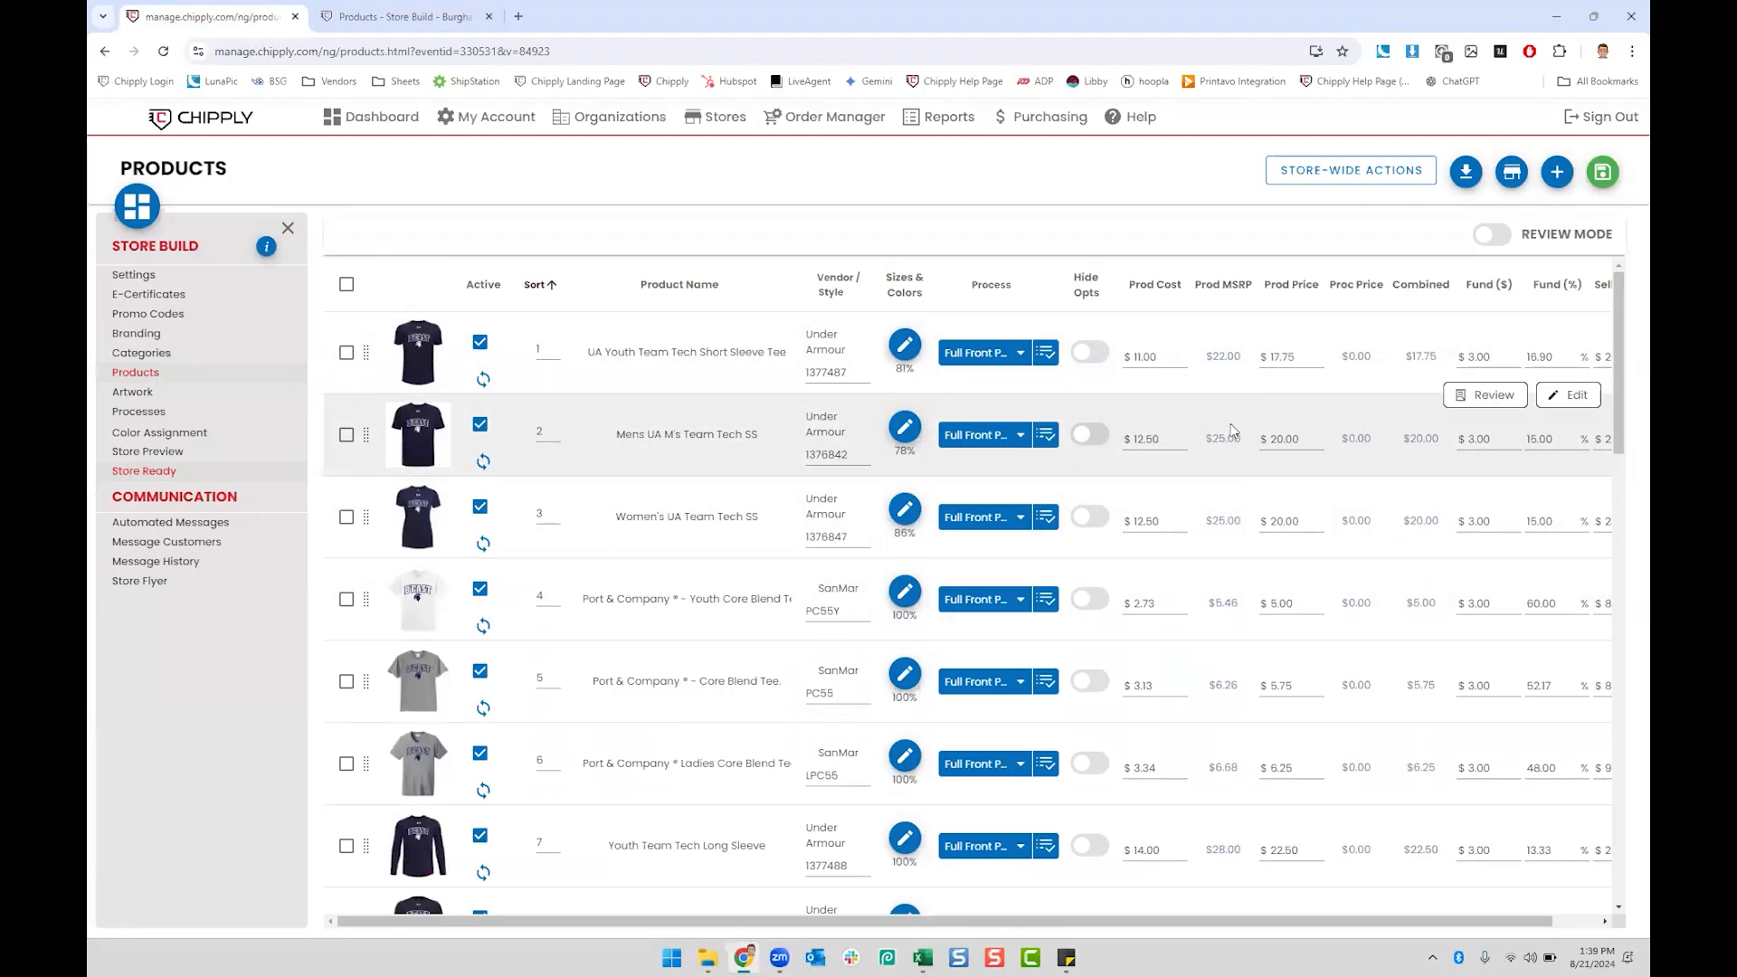
double_click(1305, 359)
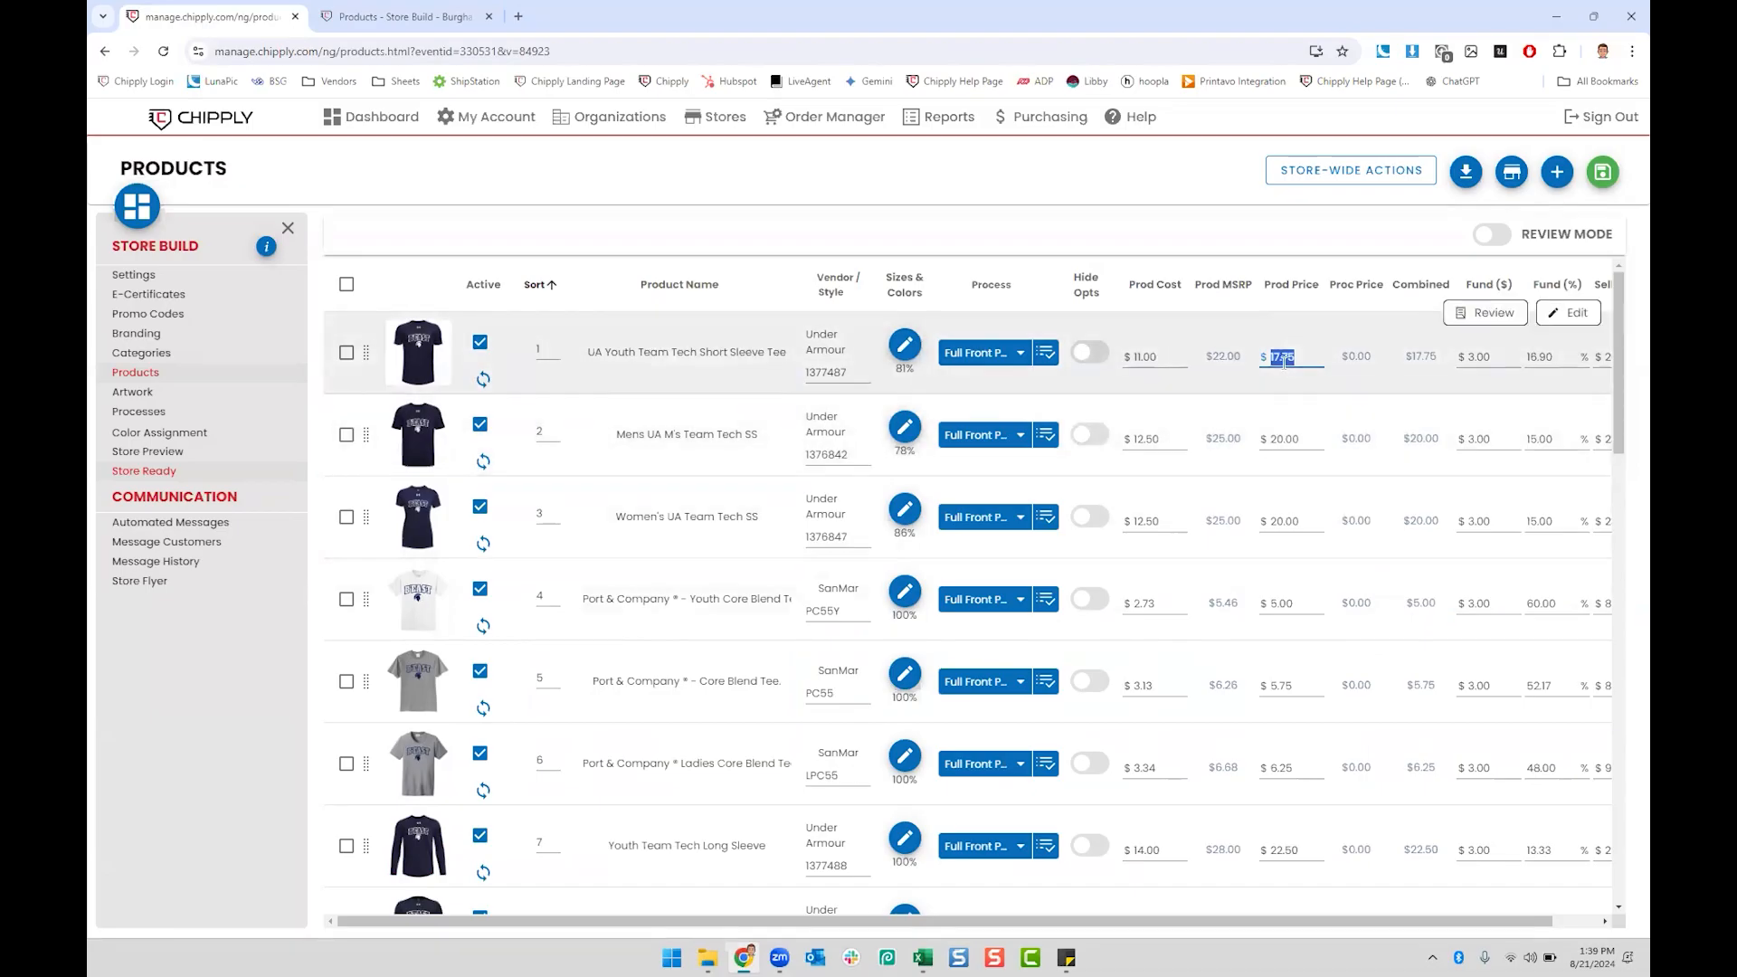
text(25)
double_click(1294, 440)
text(25)
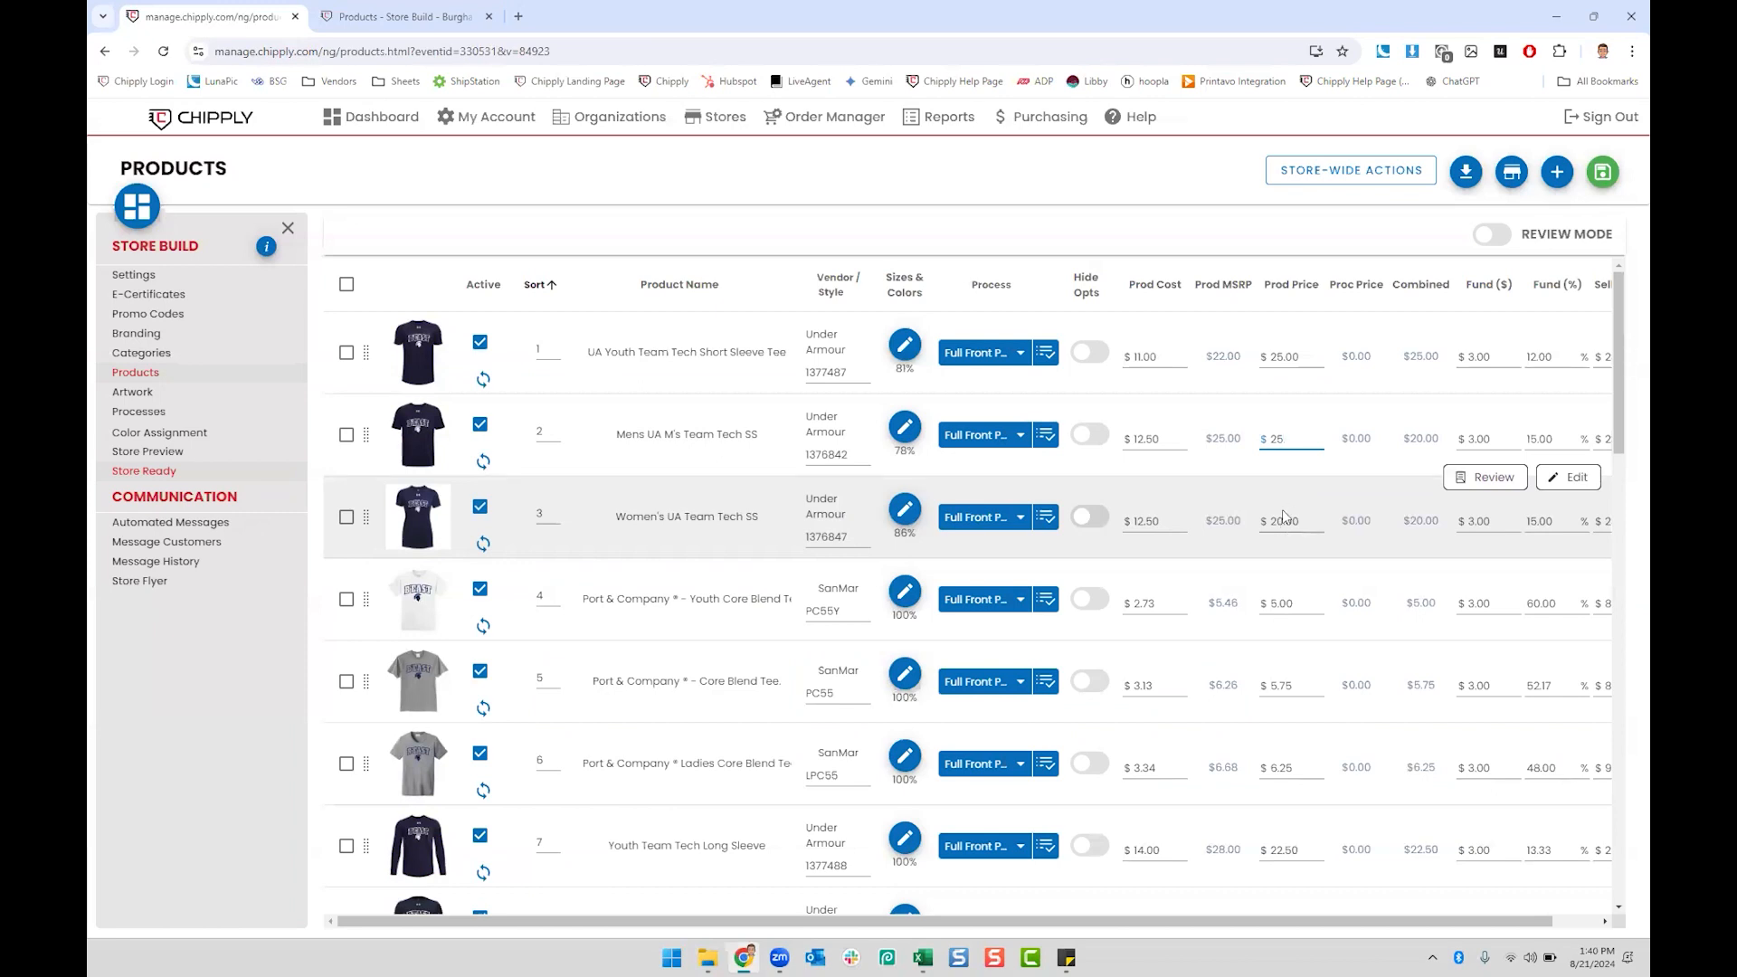
click(1282, 520)
click(1349, 512)
Step: Examine the inventory by size and color for the Men's UA Team Tech LS, leaving without changes
scroll(902, 610, down, 1)
scroll(902, 609, down, 5)
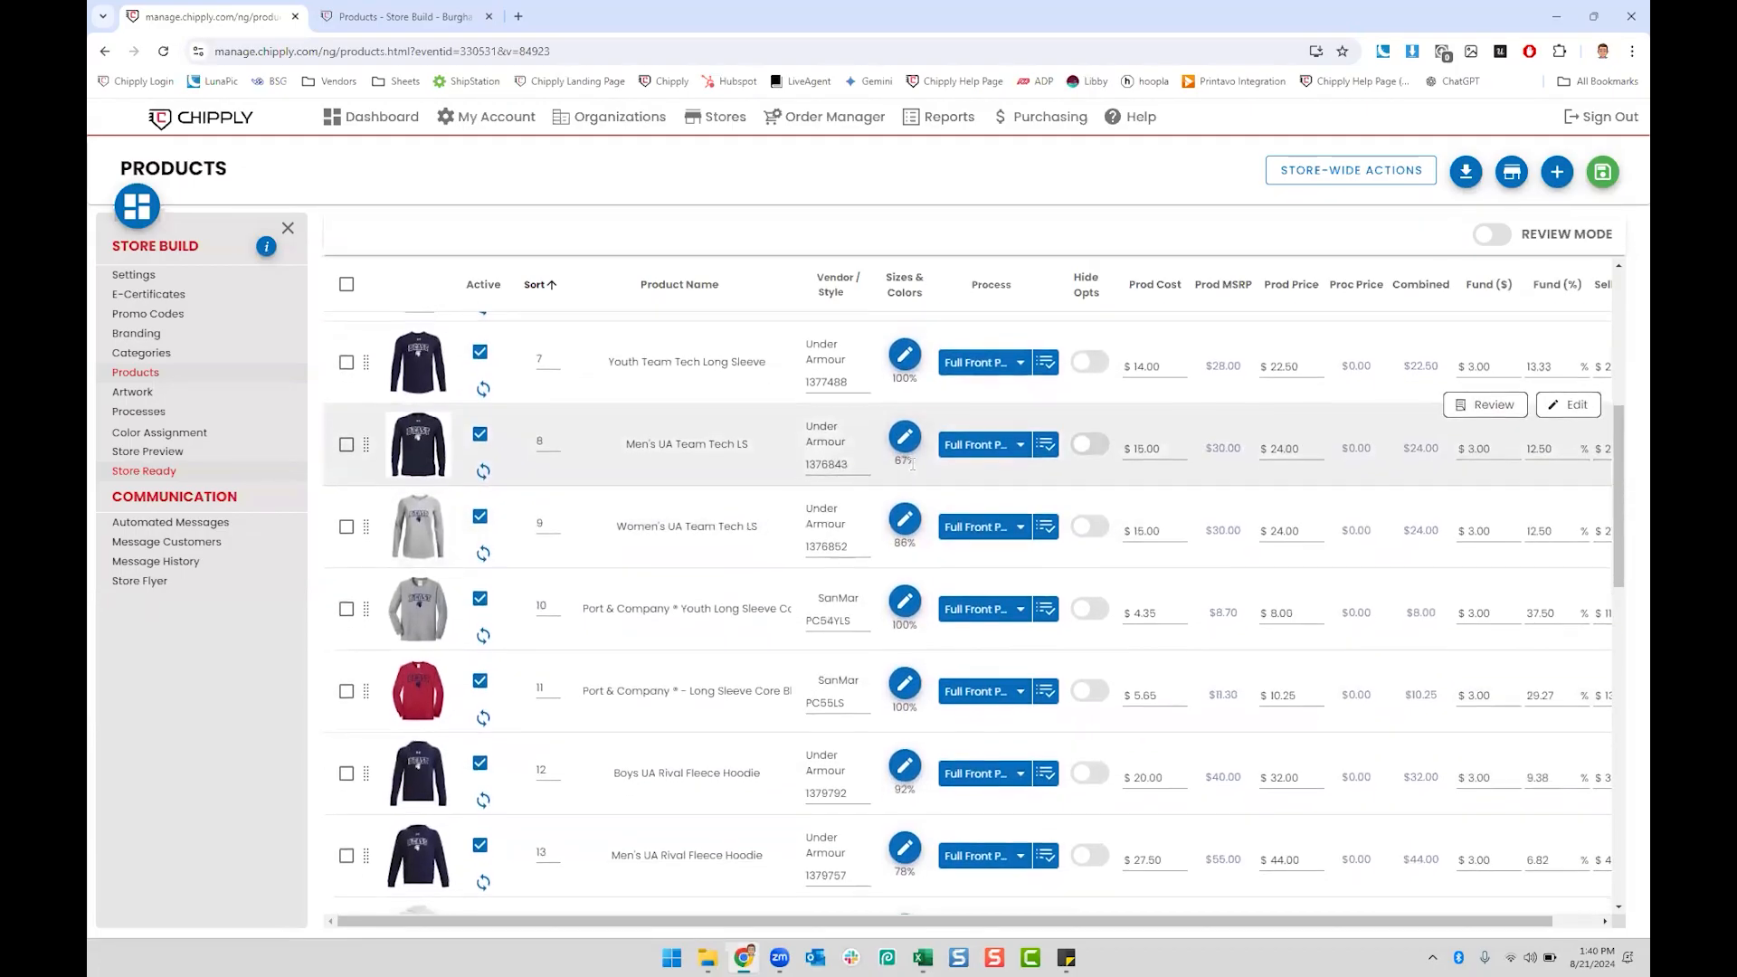
drag(916, 459, 894, 458)
click(896, 461)
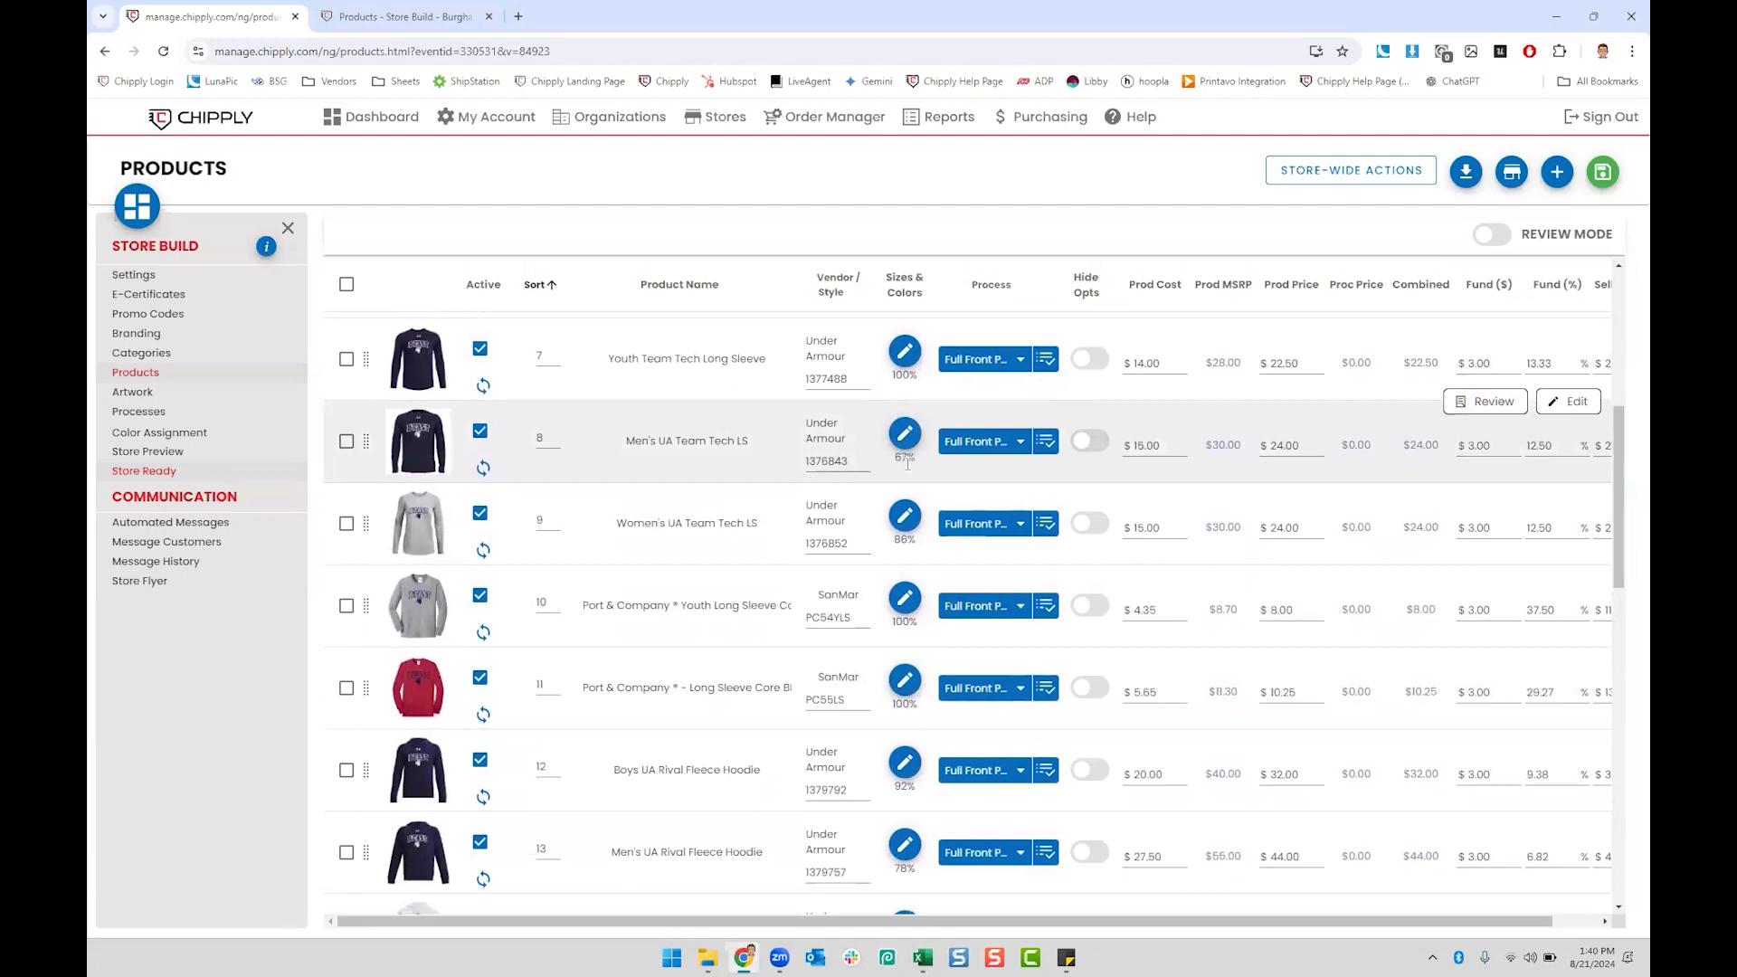
click(904, 435)
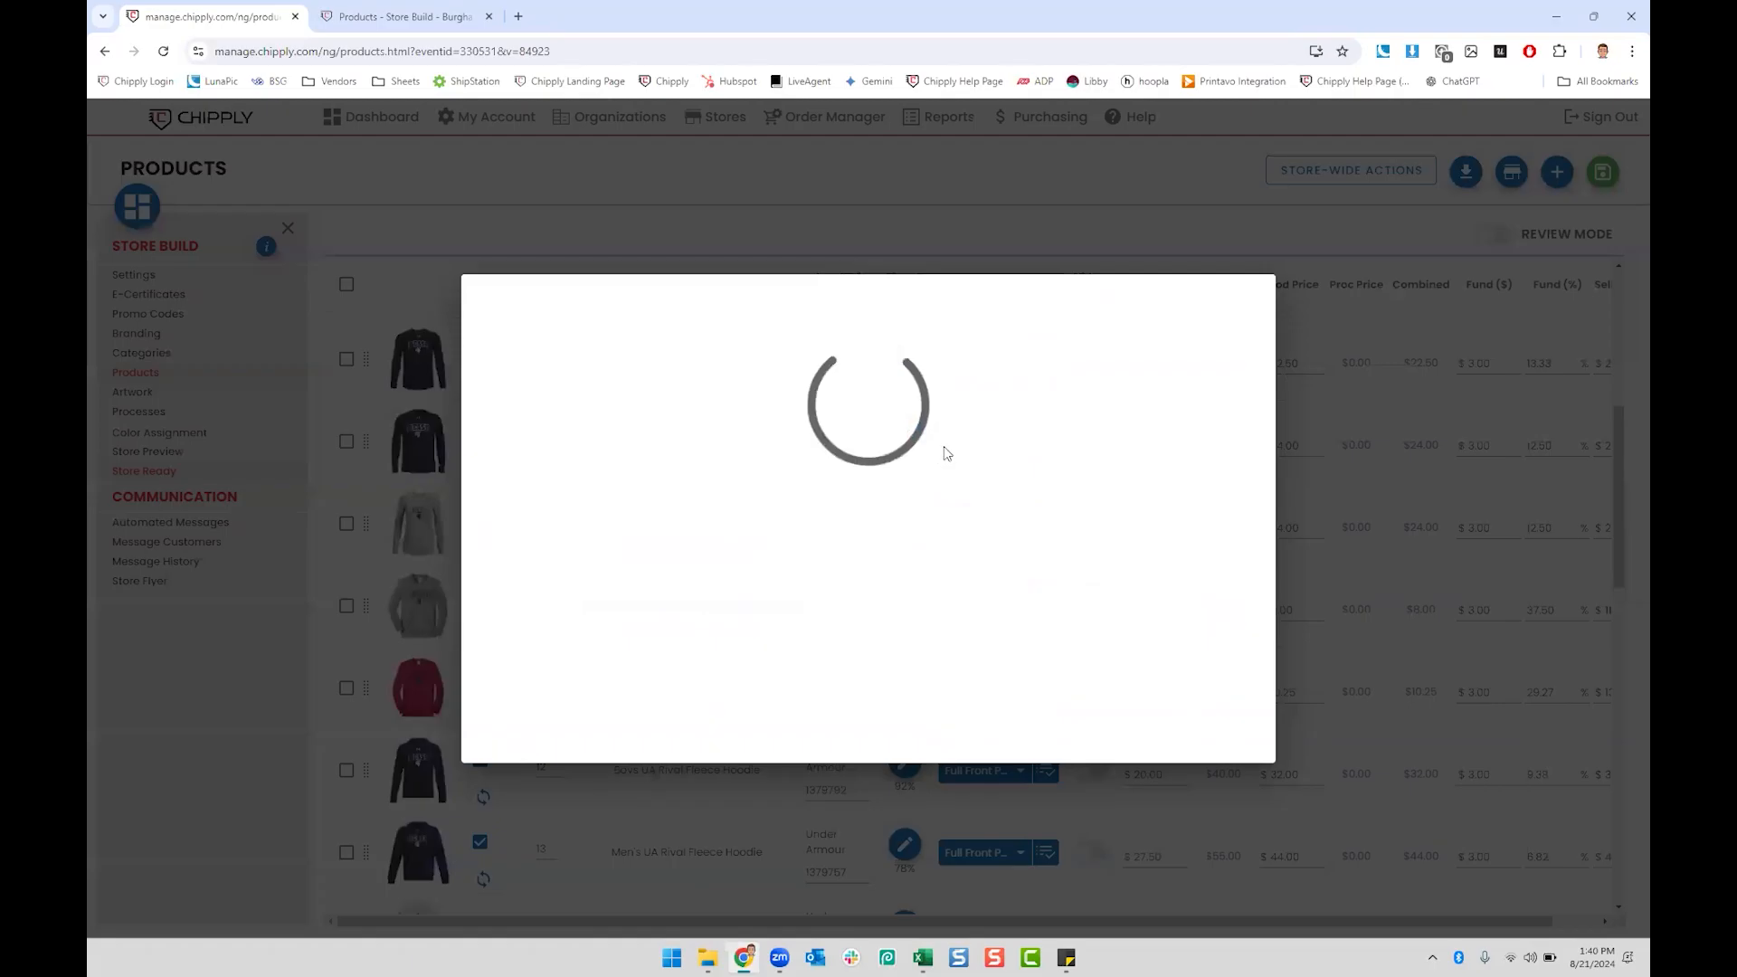
scroll(882, 488, down, 5)
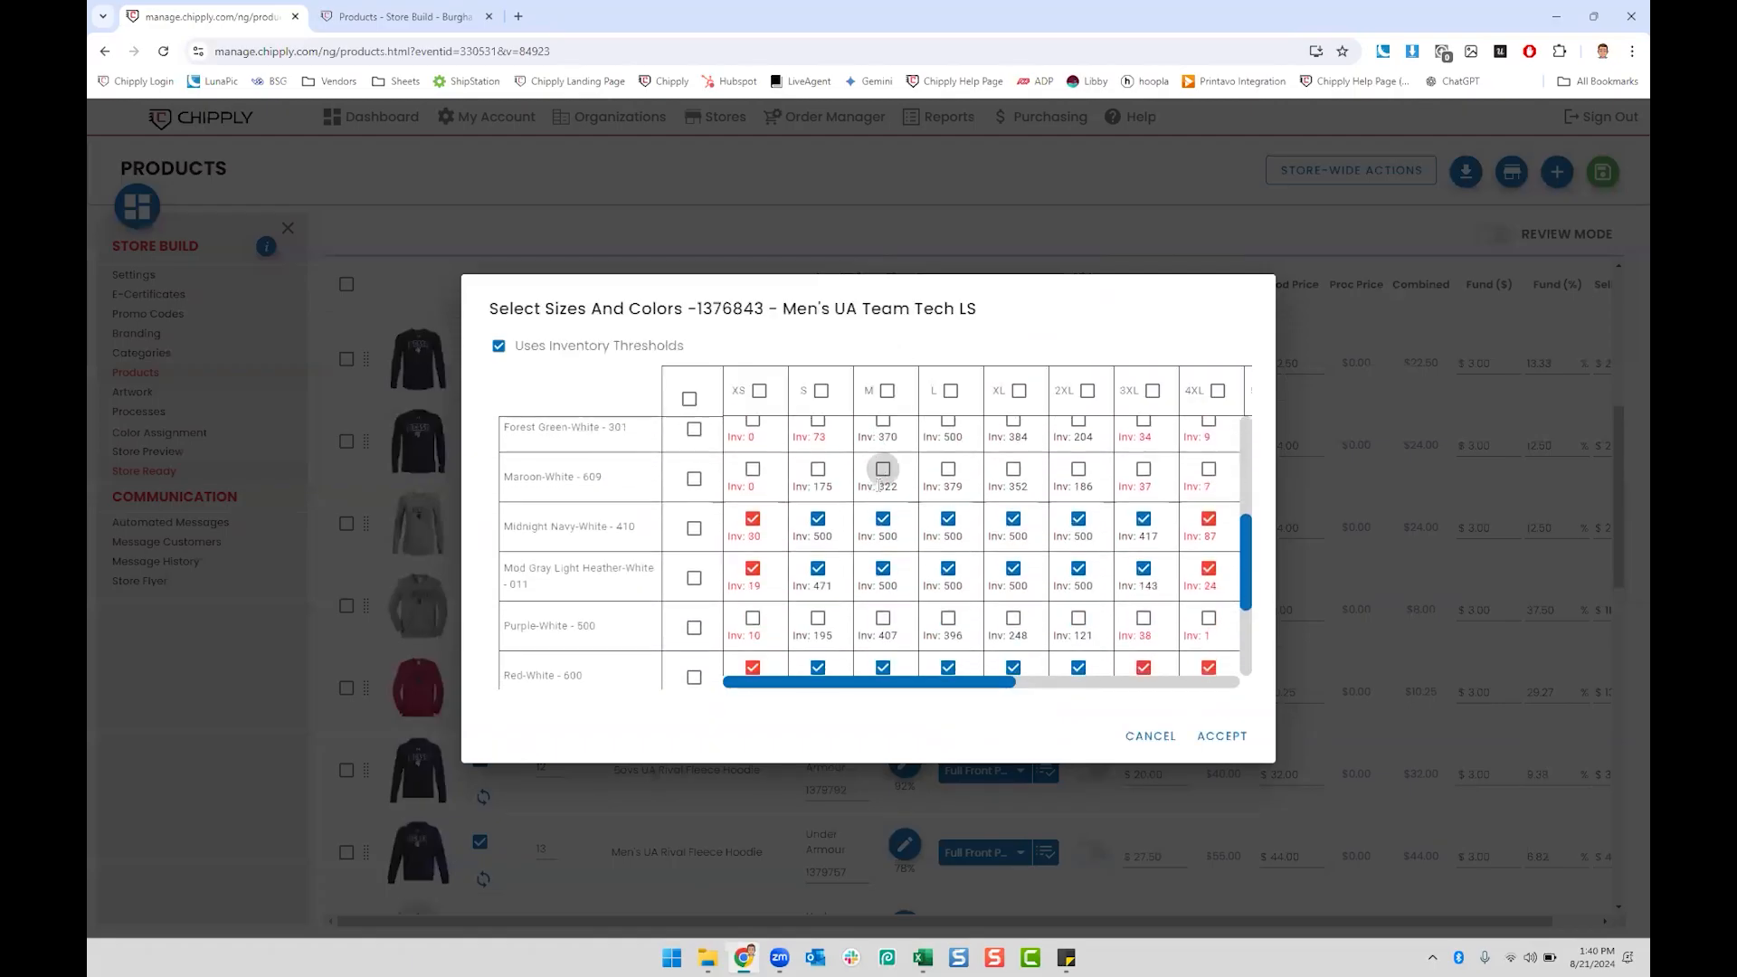
scroll(882, 493, down, 1)
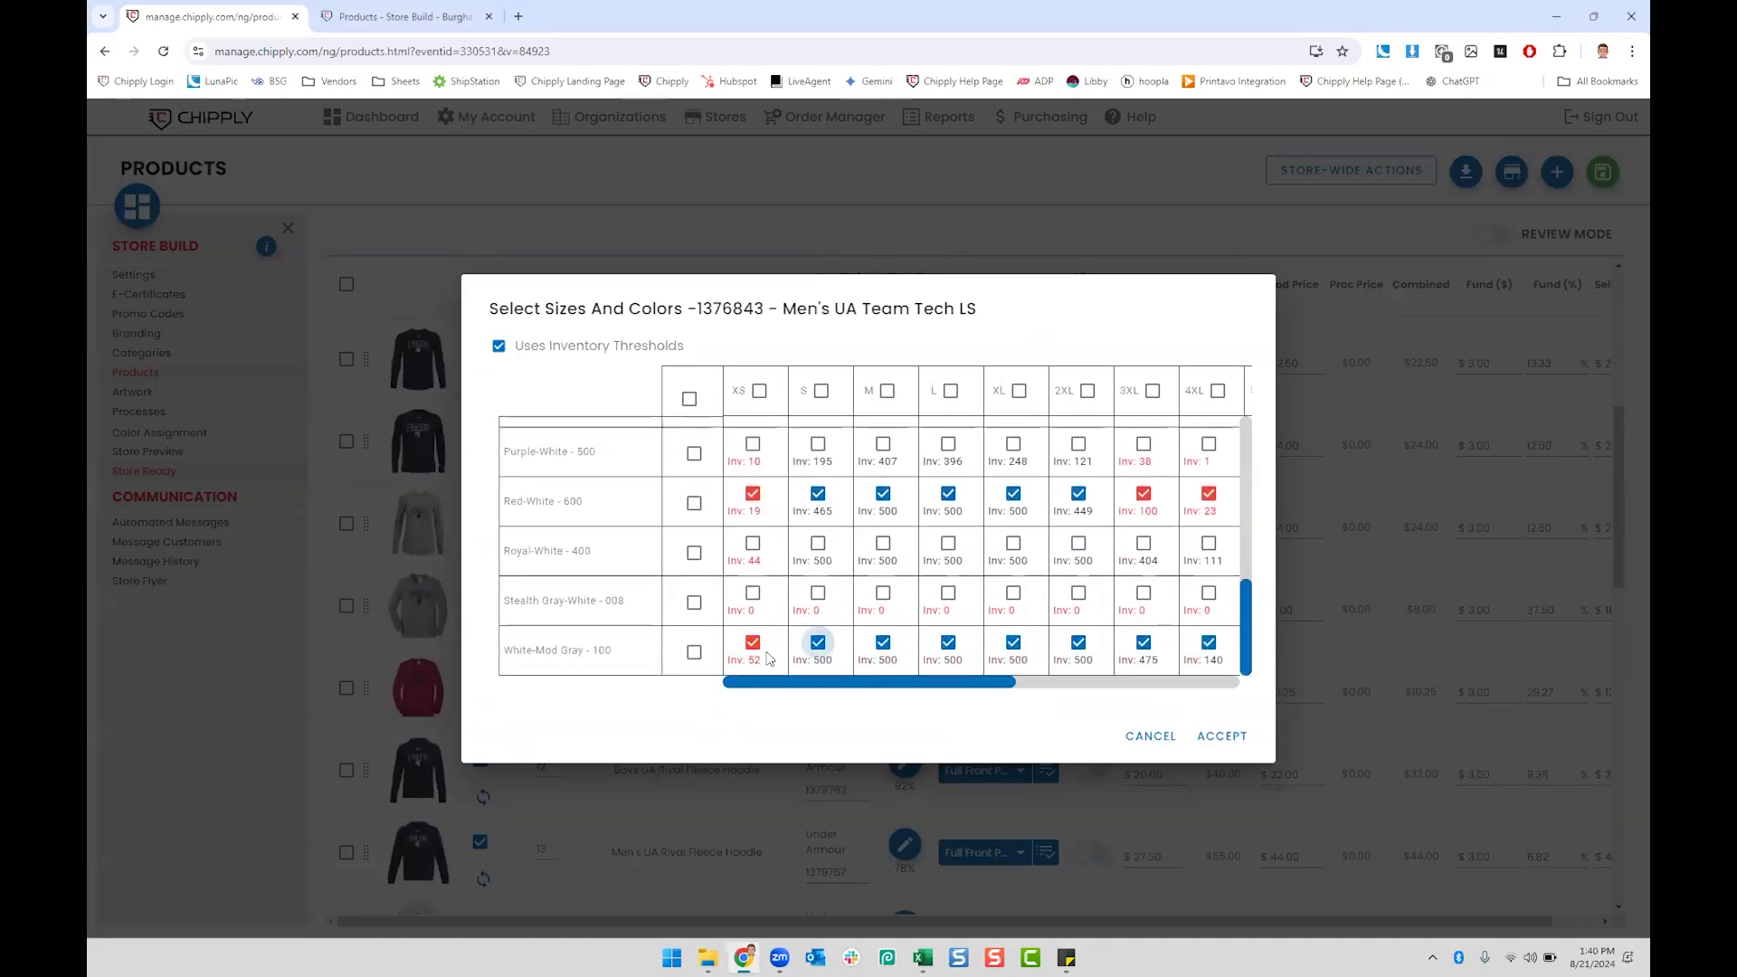
scroll(1203, 543, up, 5)
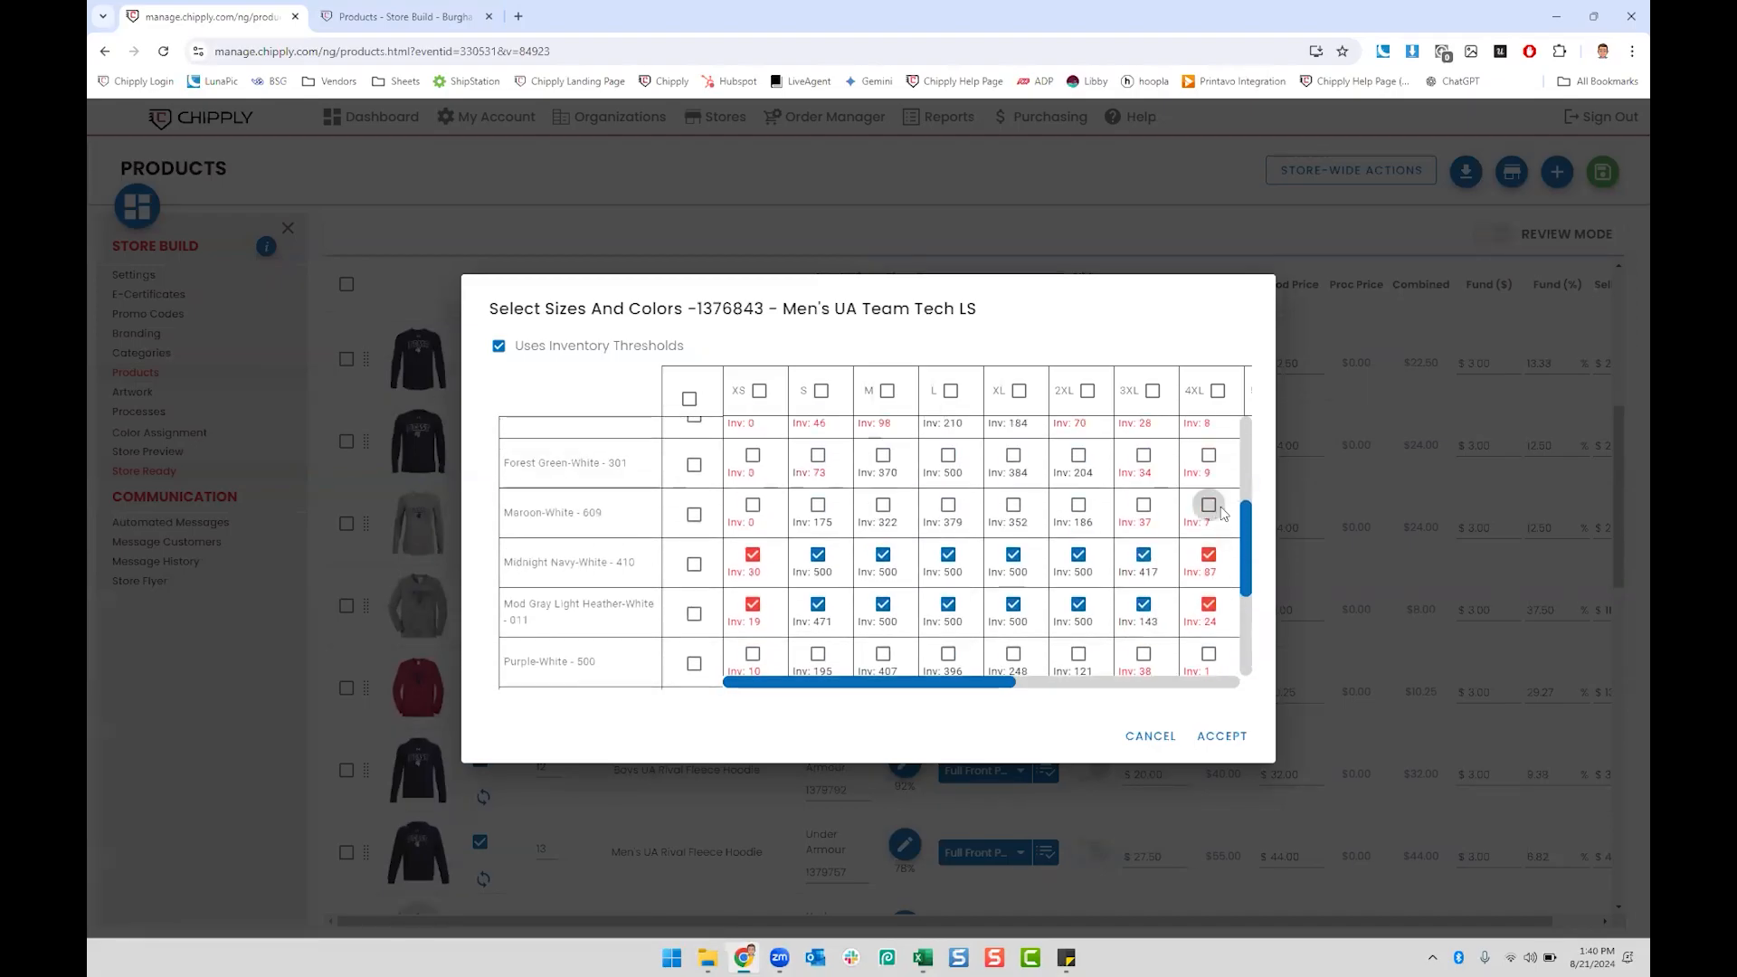
scroll(1192, 587, up, 2)
click(1150, 735)
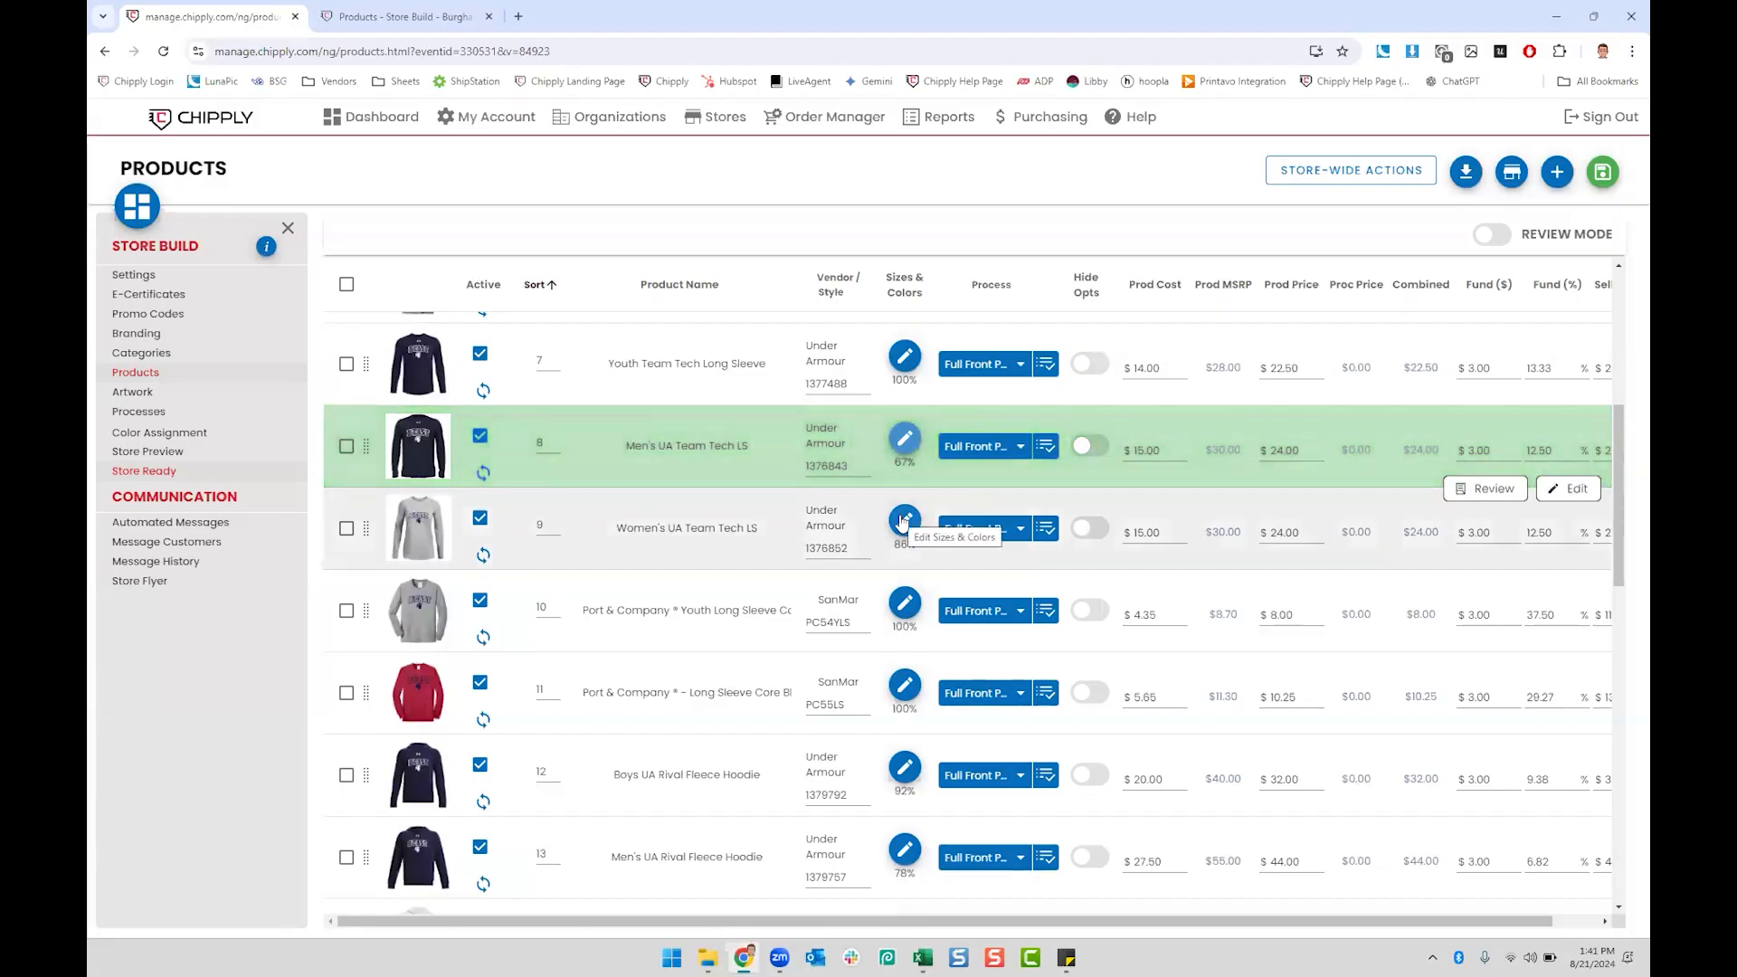
Step: Remove the White-Black - 100 color from the Womens UA Rival Fleece Hoodie (1379500) in all sizes
scroll(909, 532, down, 4)
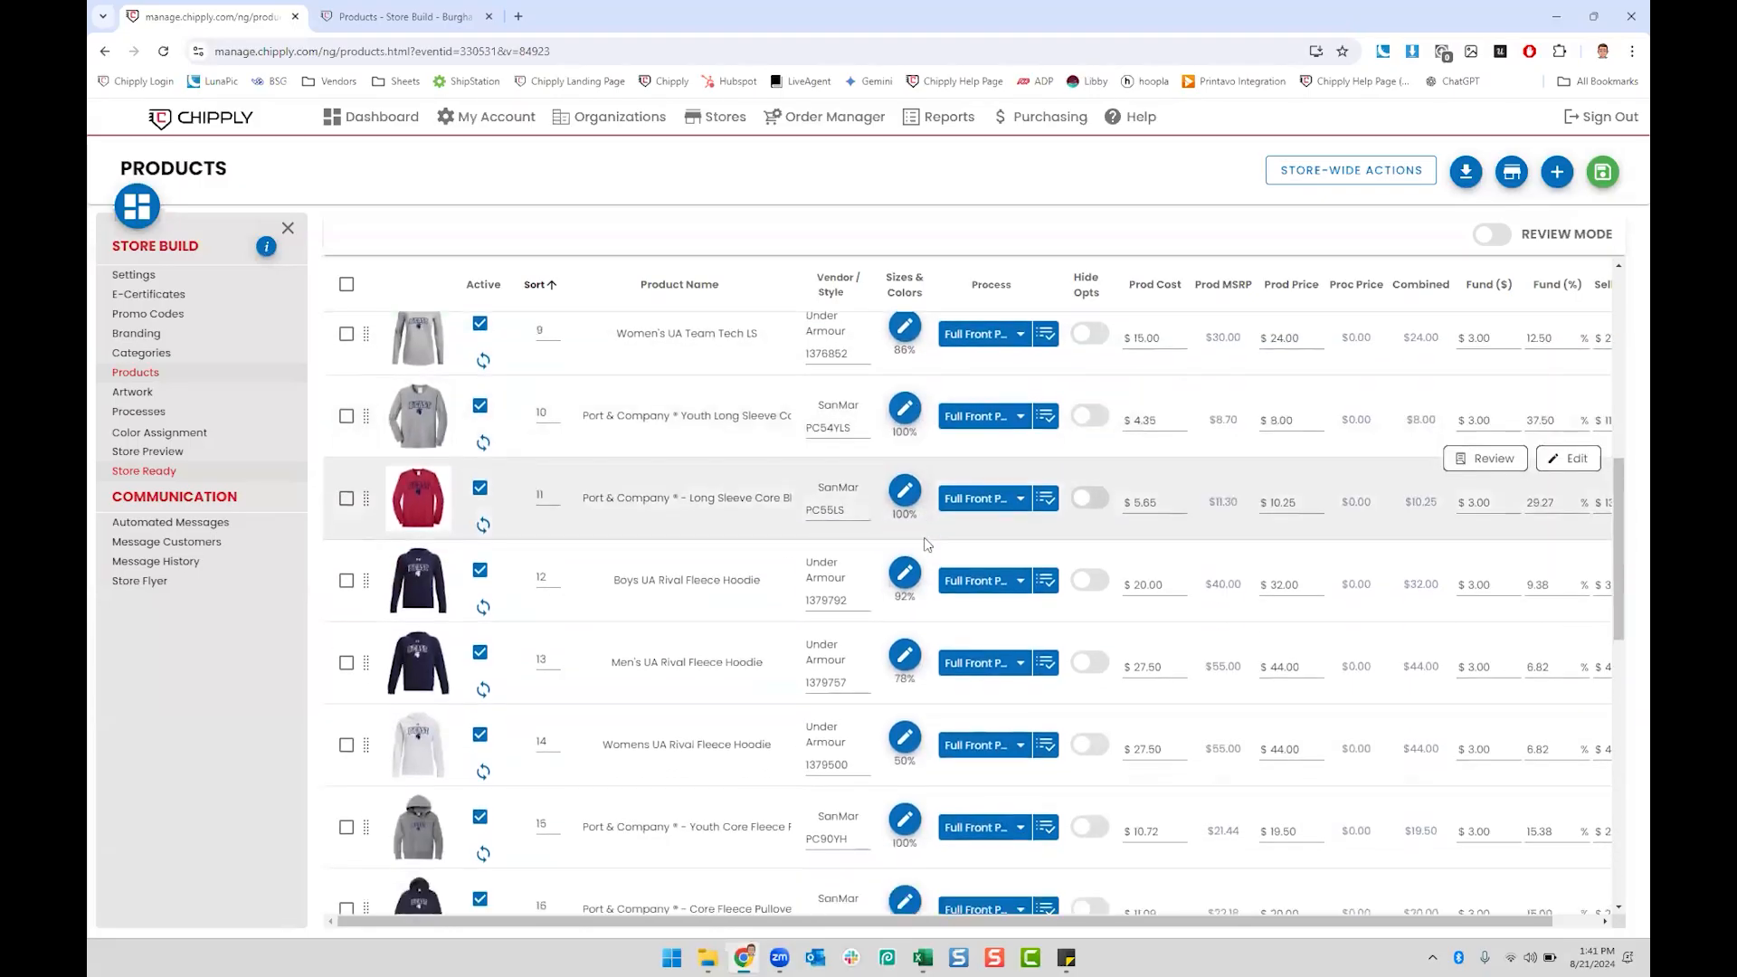
scroll(925, 544, down, 1)
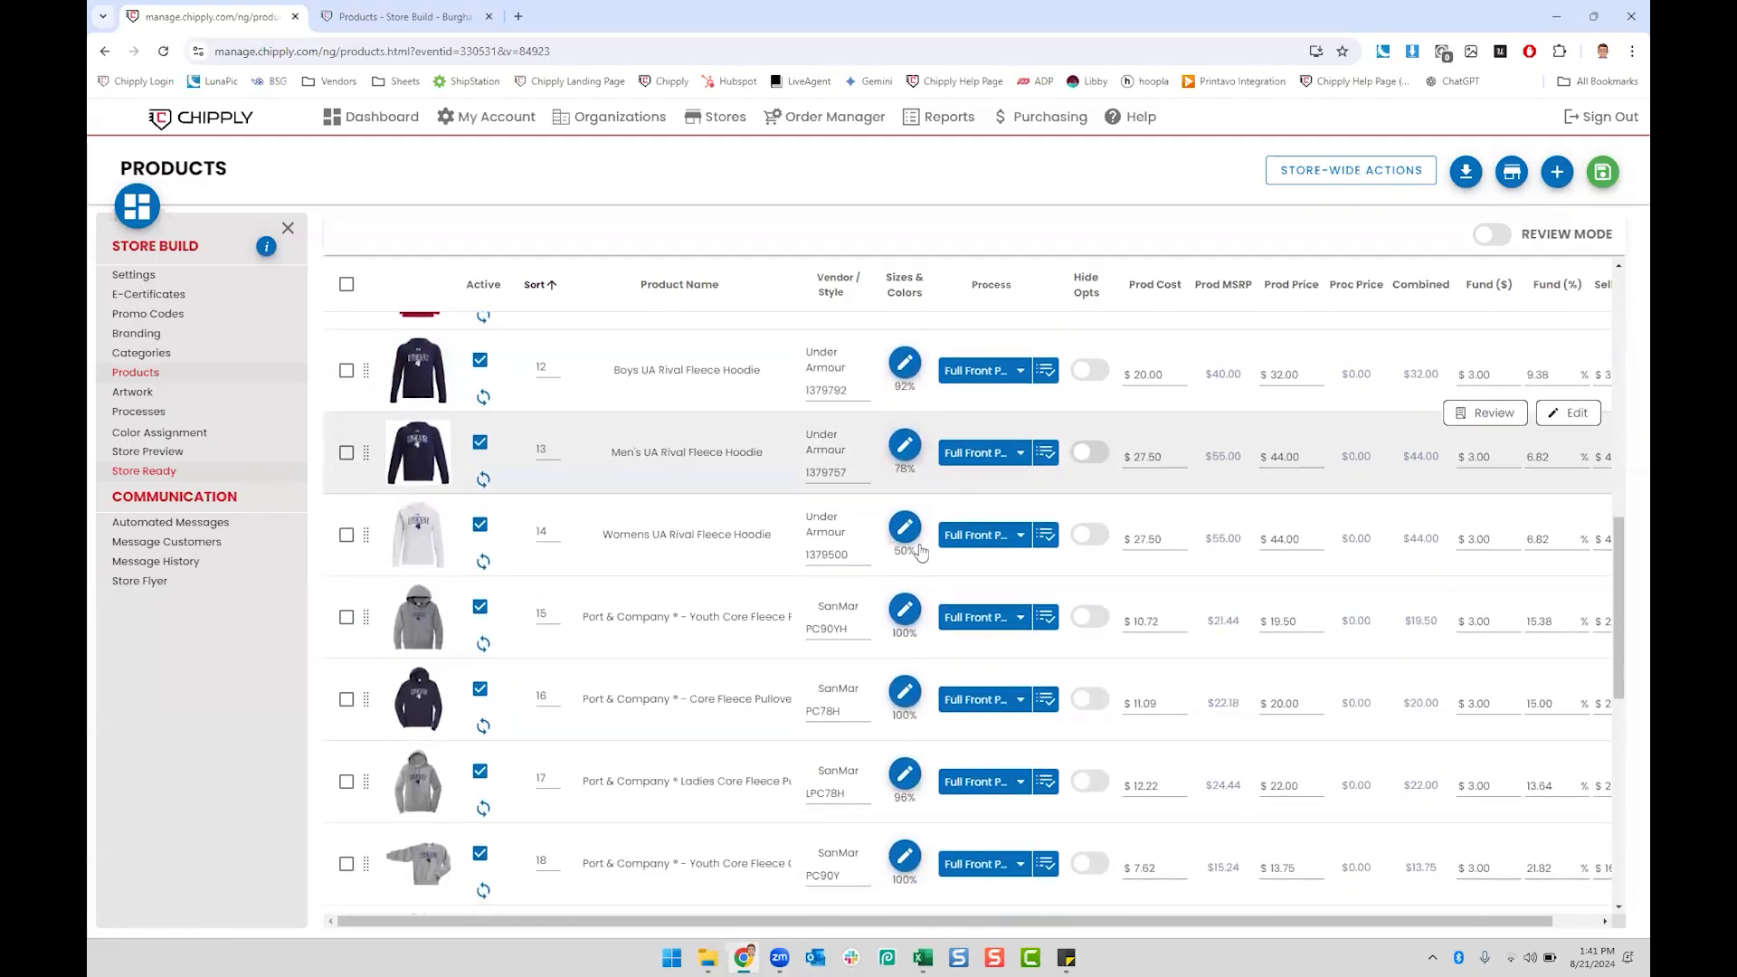
click(908, 530)
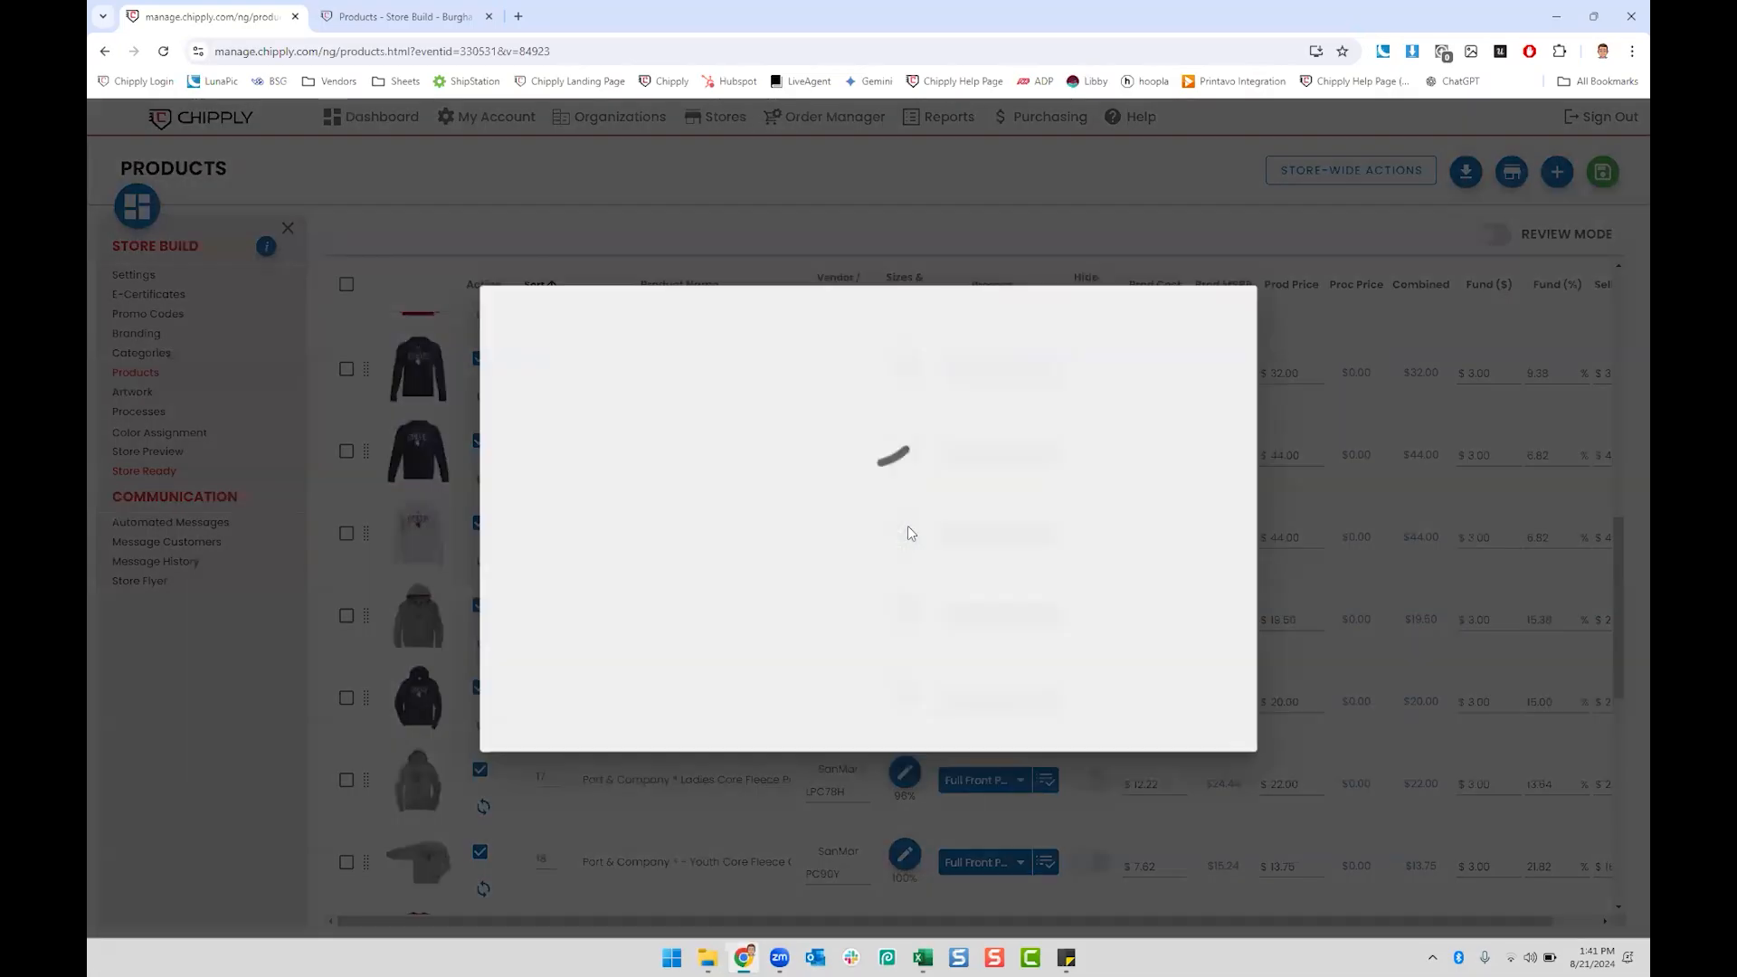
scroll(908, 525, down, 6)
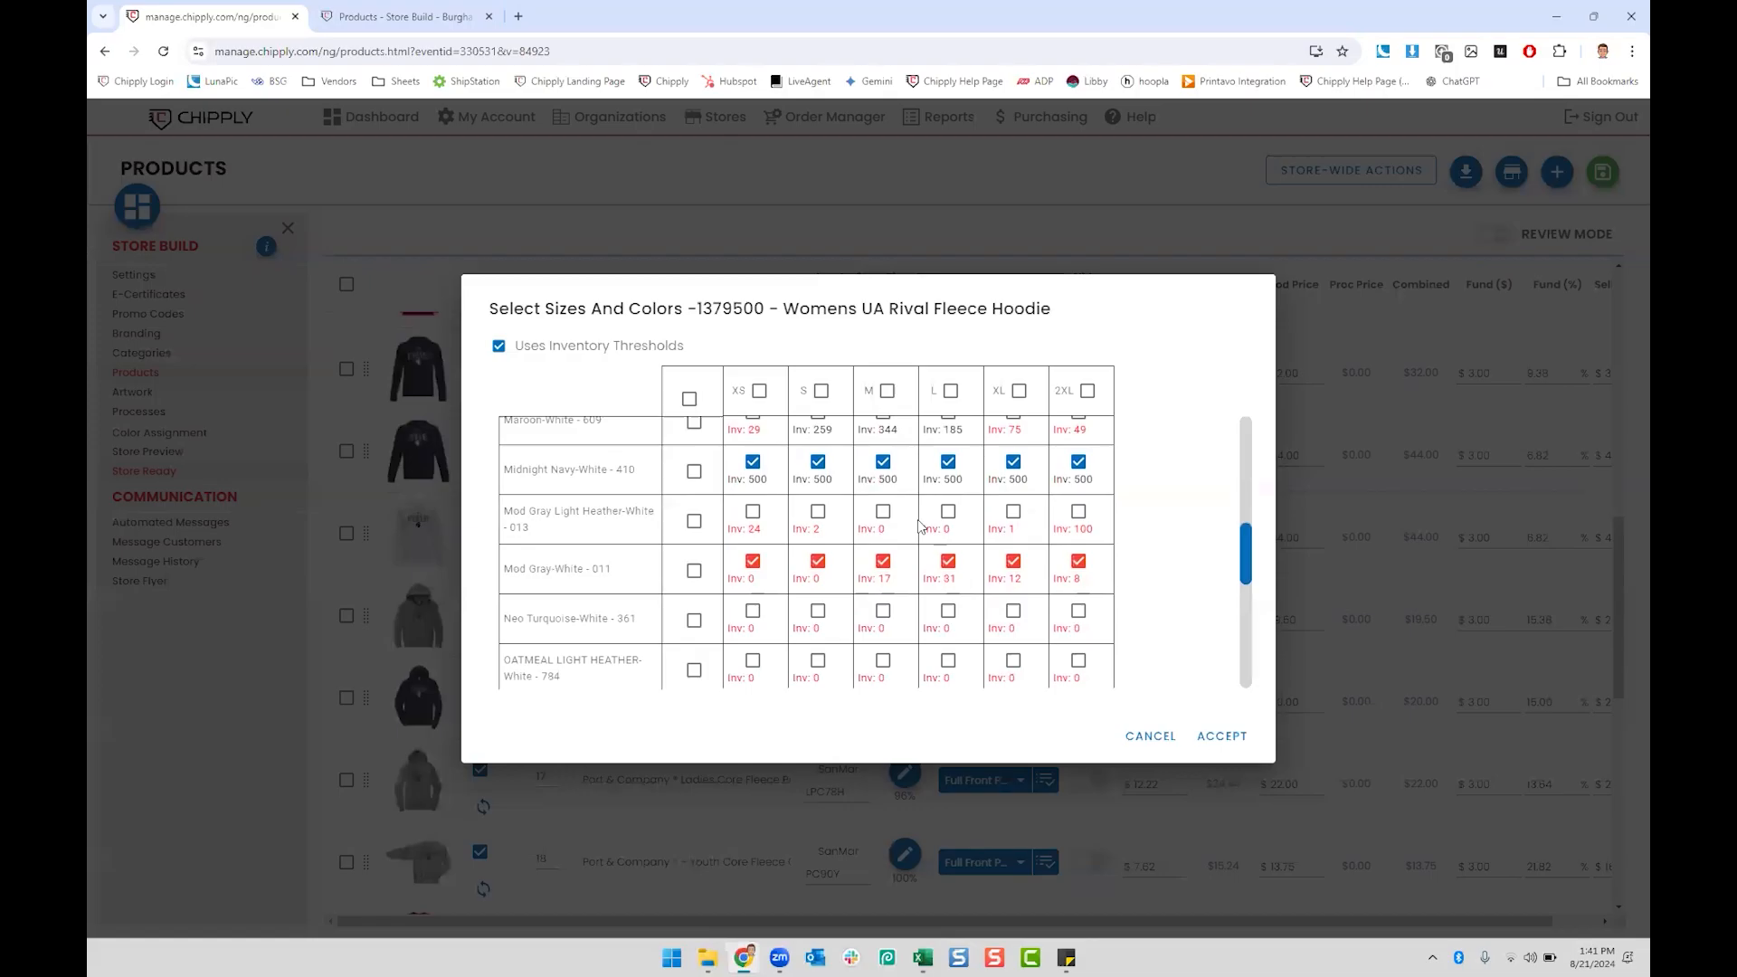
scroll(920, 525, down, 4)
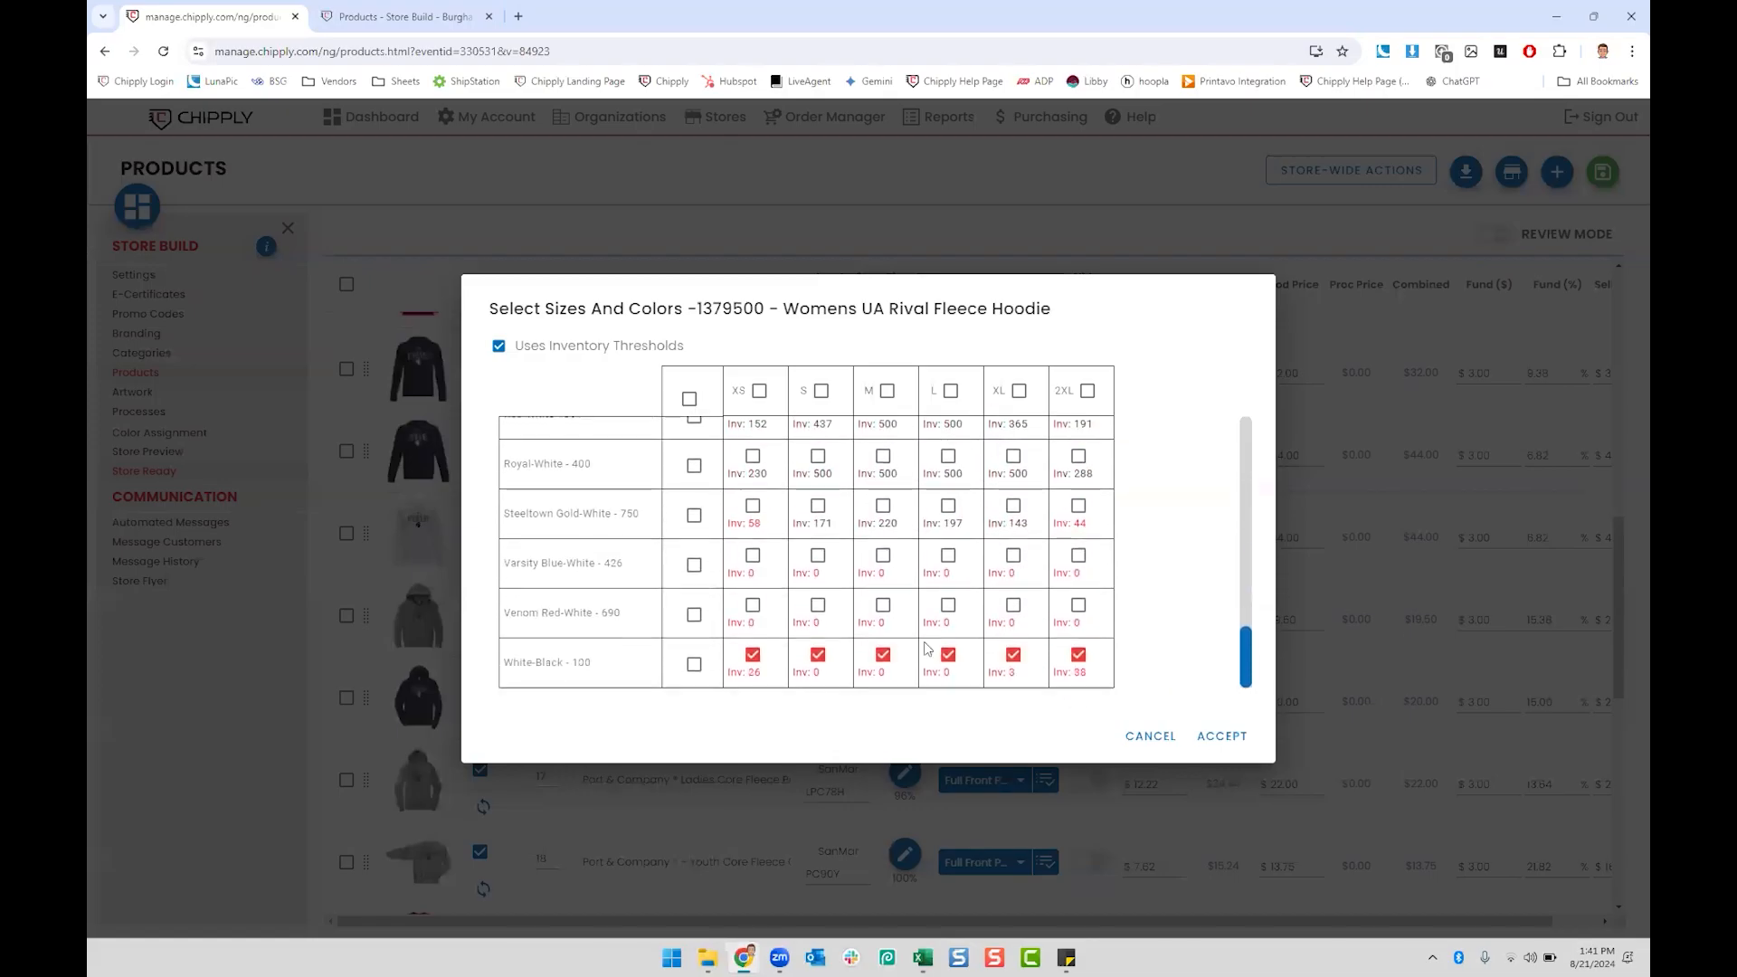
scroll(814, 660, down, 1)
click(693, 665)
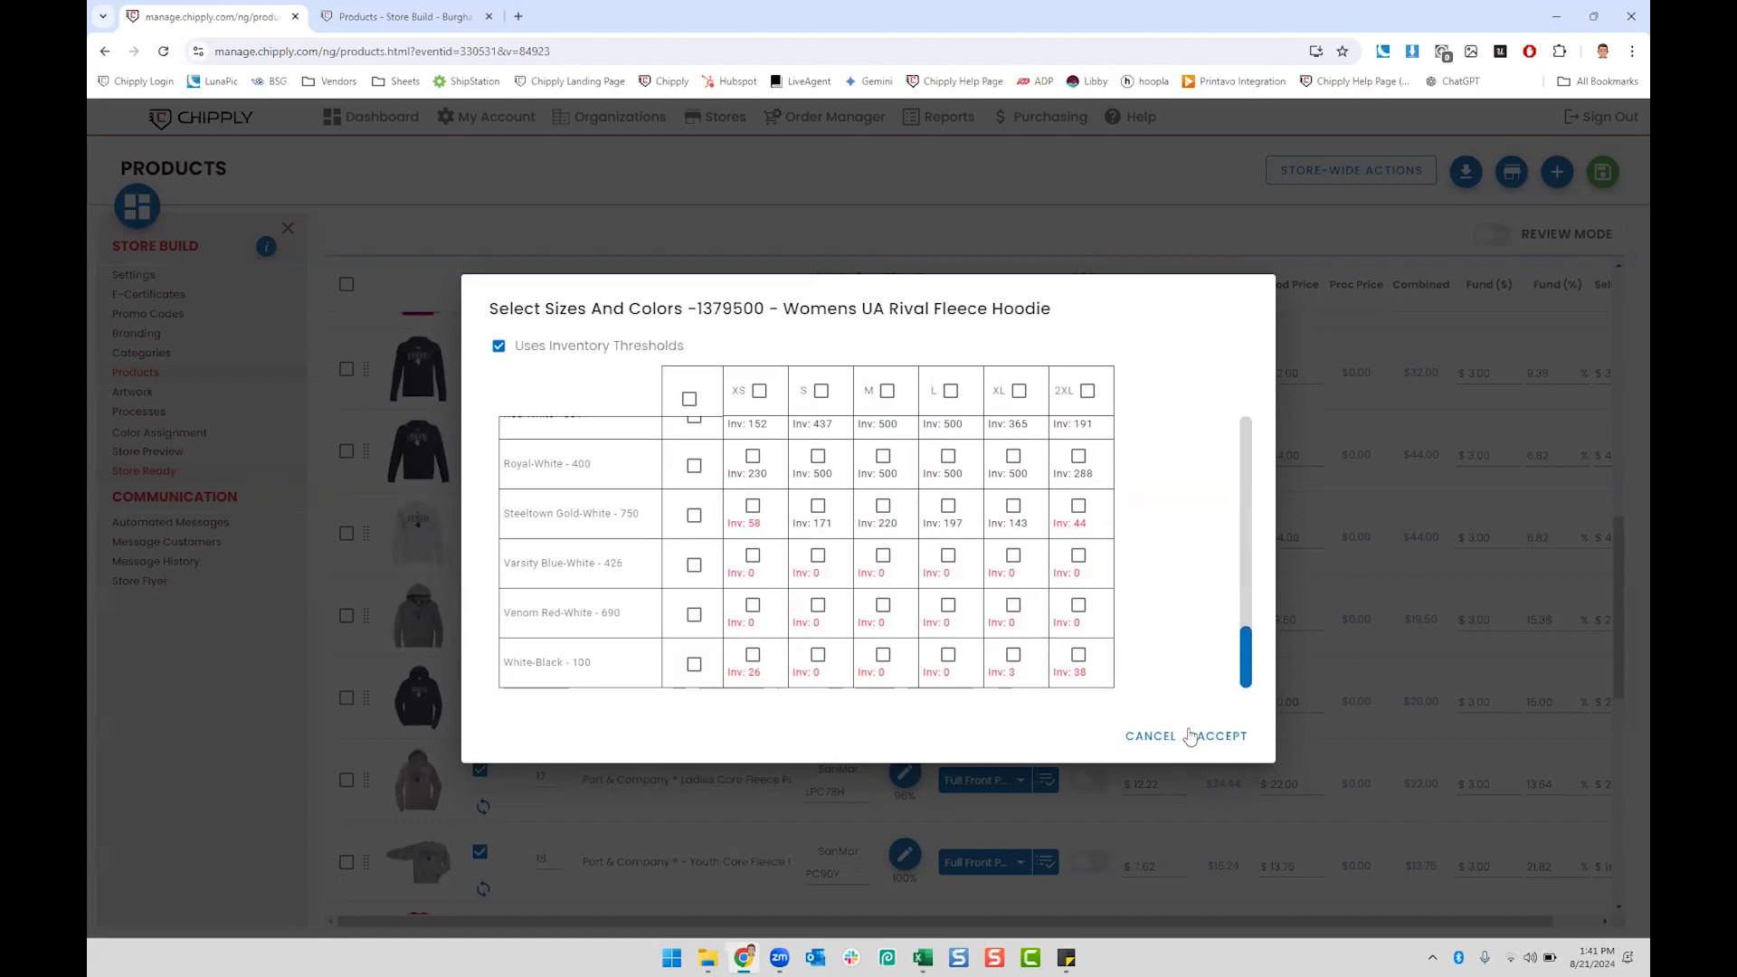
click(1223, 738)
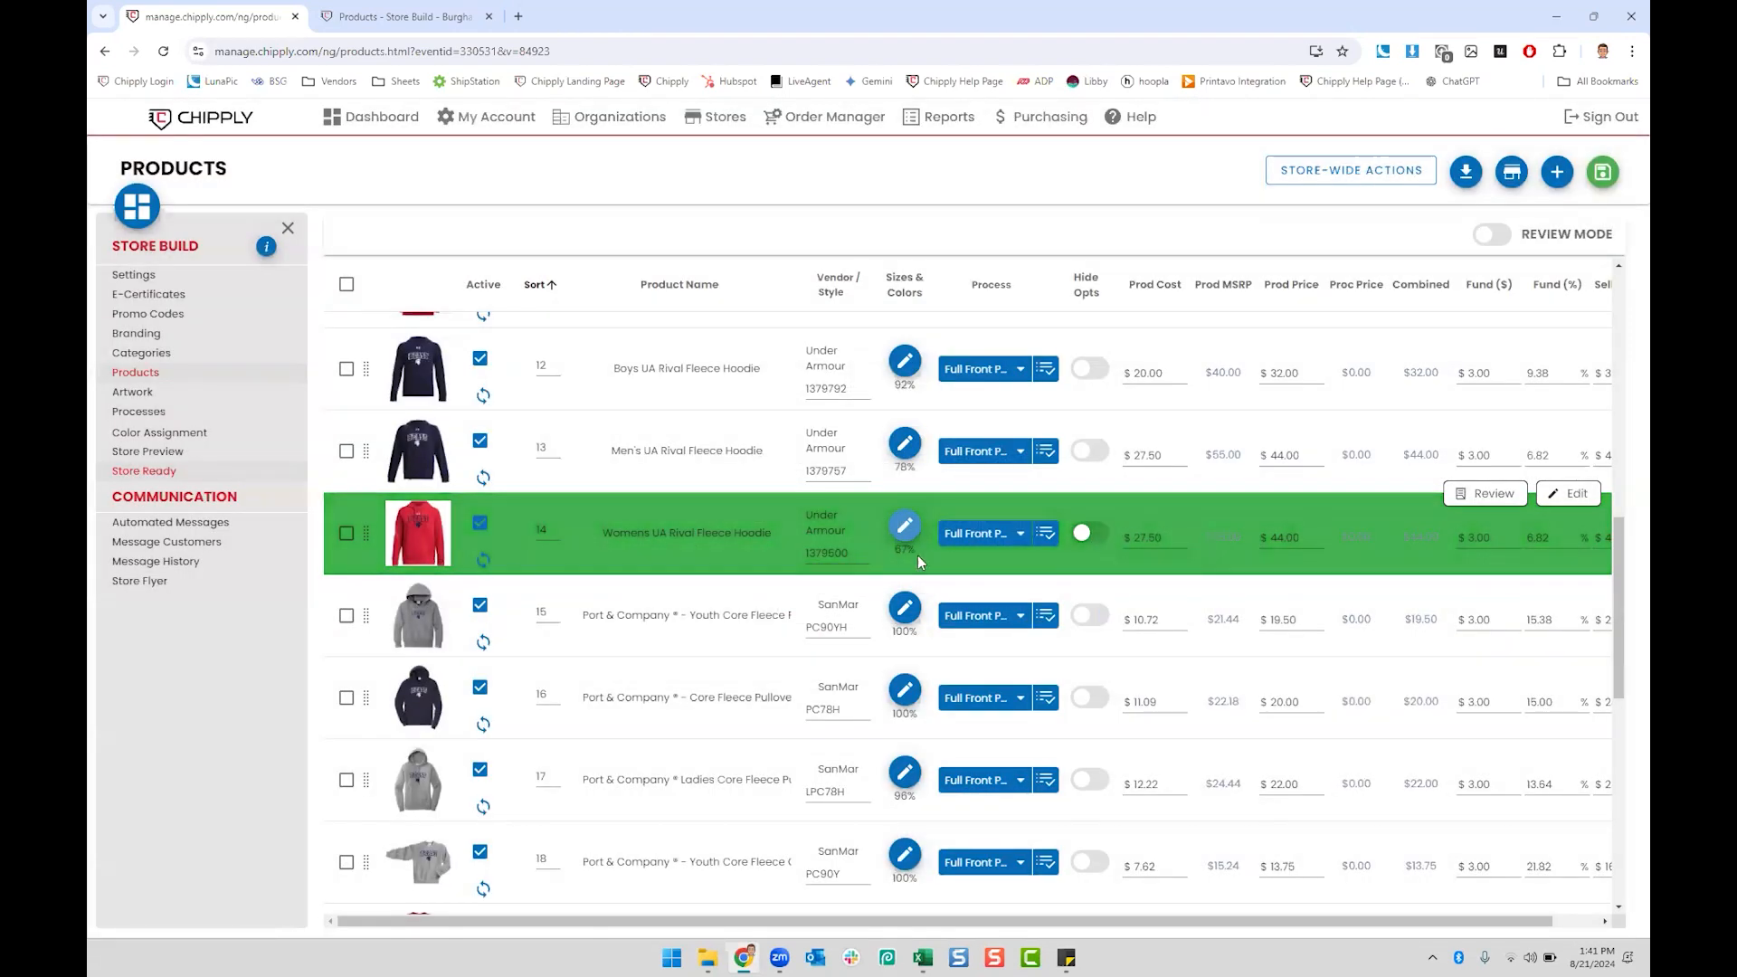
Step: Reopen the sizes and colors of the Womens UA Rival Fleece Hoodie and turn off its inventory thresholds
scroll(919, 536, down, 1)
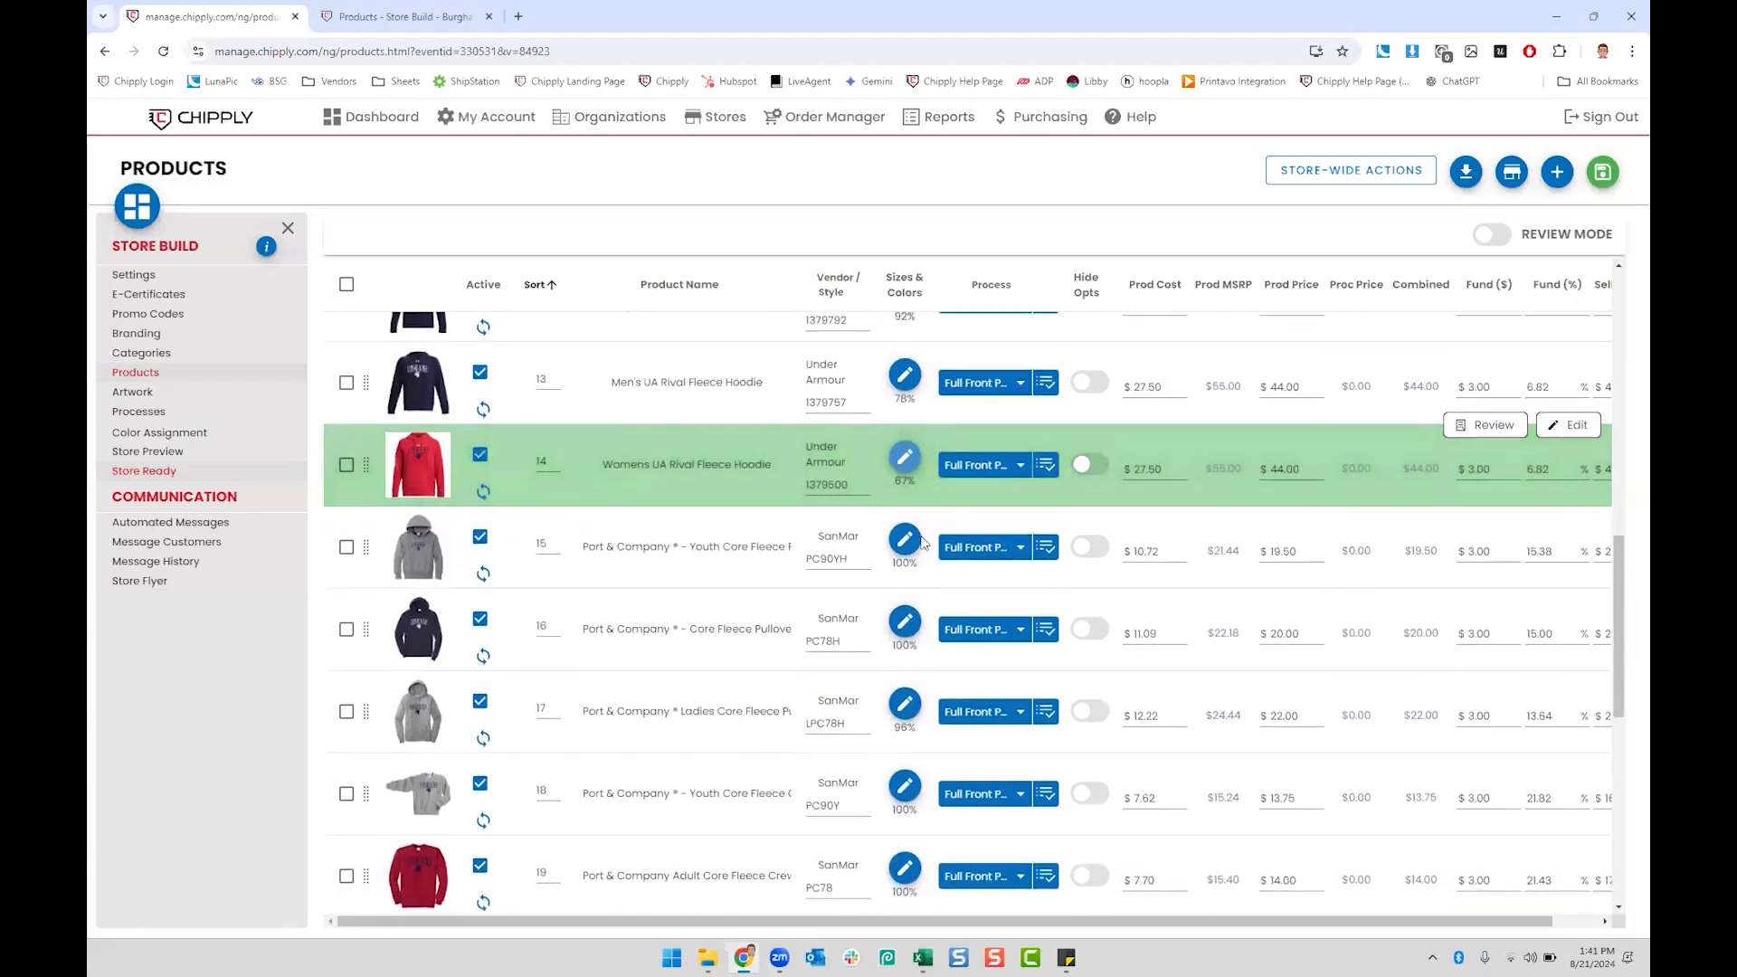
scroll(923, 539, up, 6)
scroll(926, 541, up, 5)
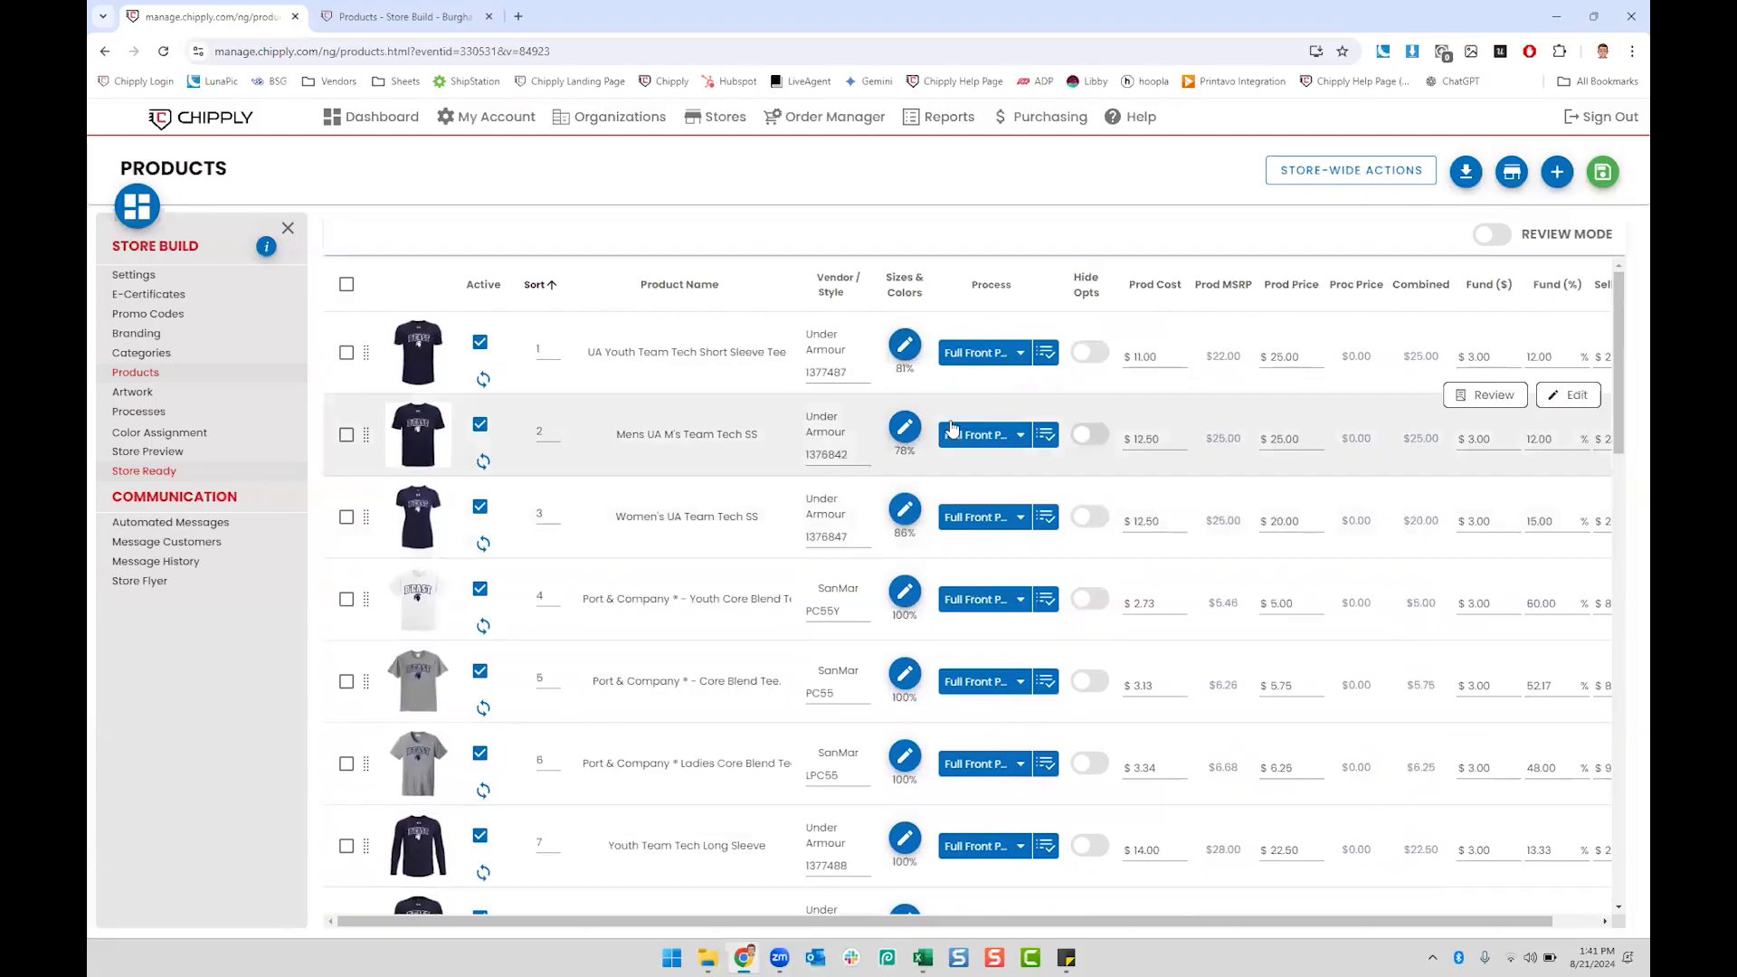
scroll(945, 431, down, 7)
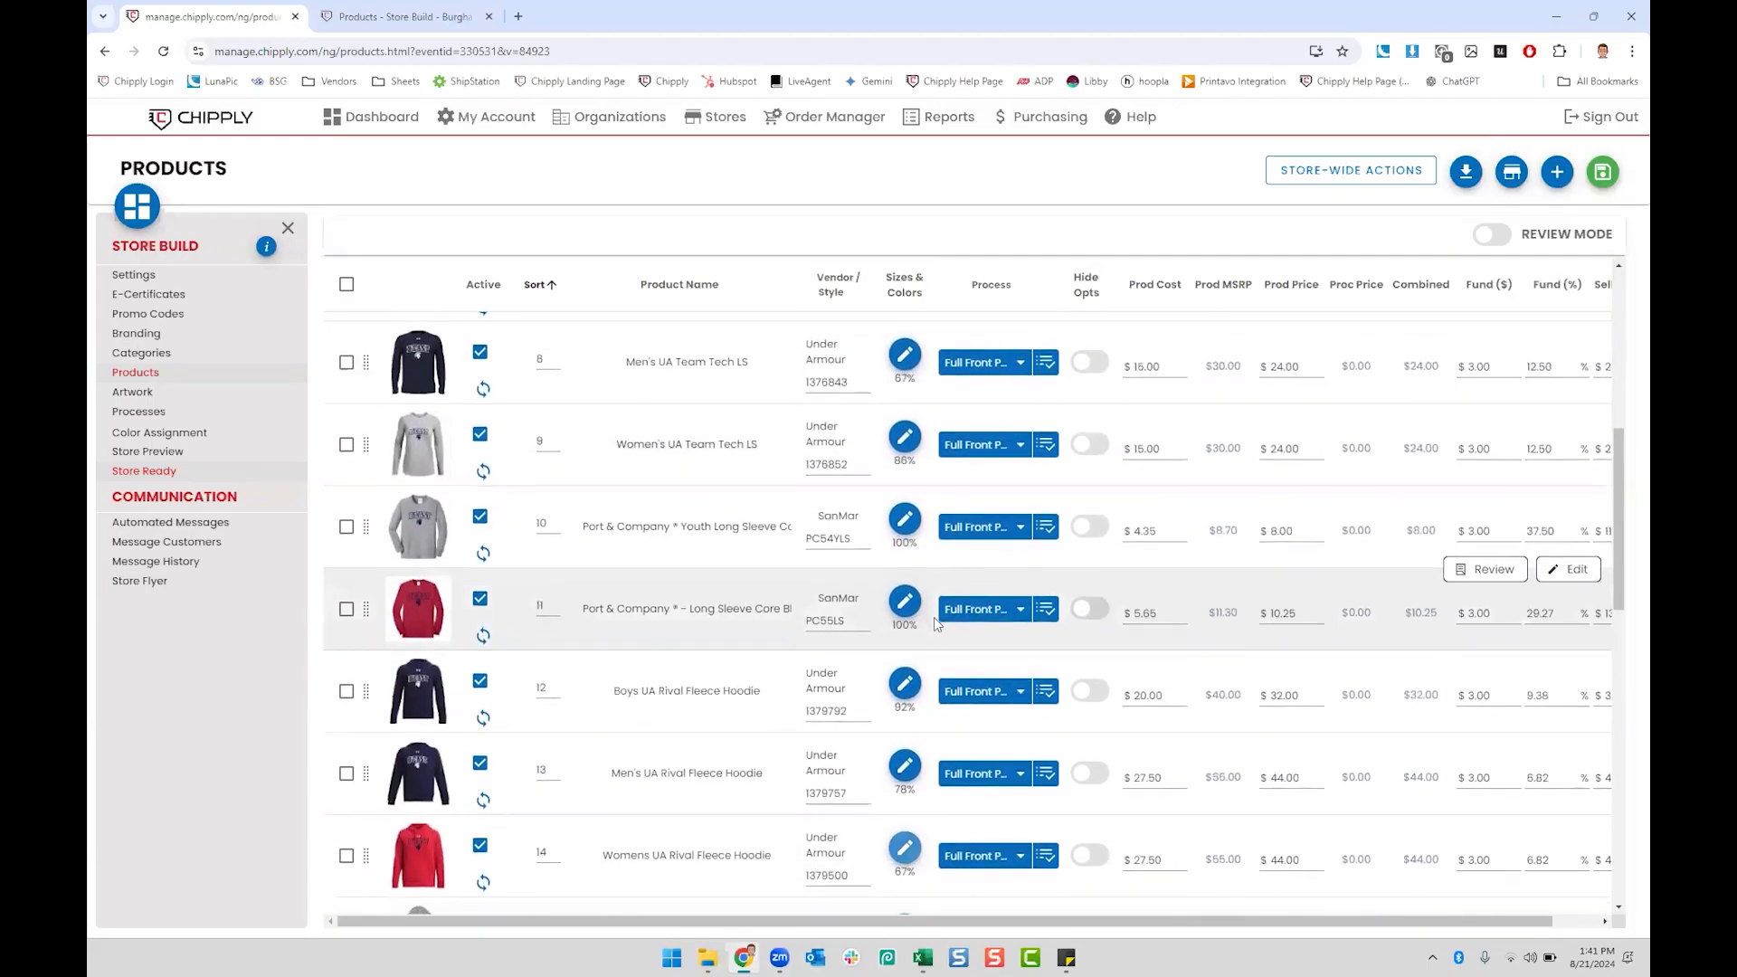
click(904, 844)
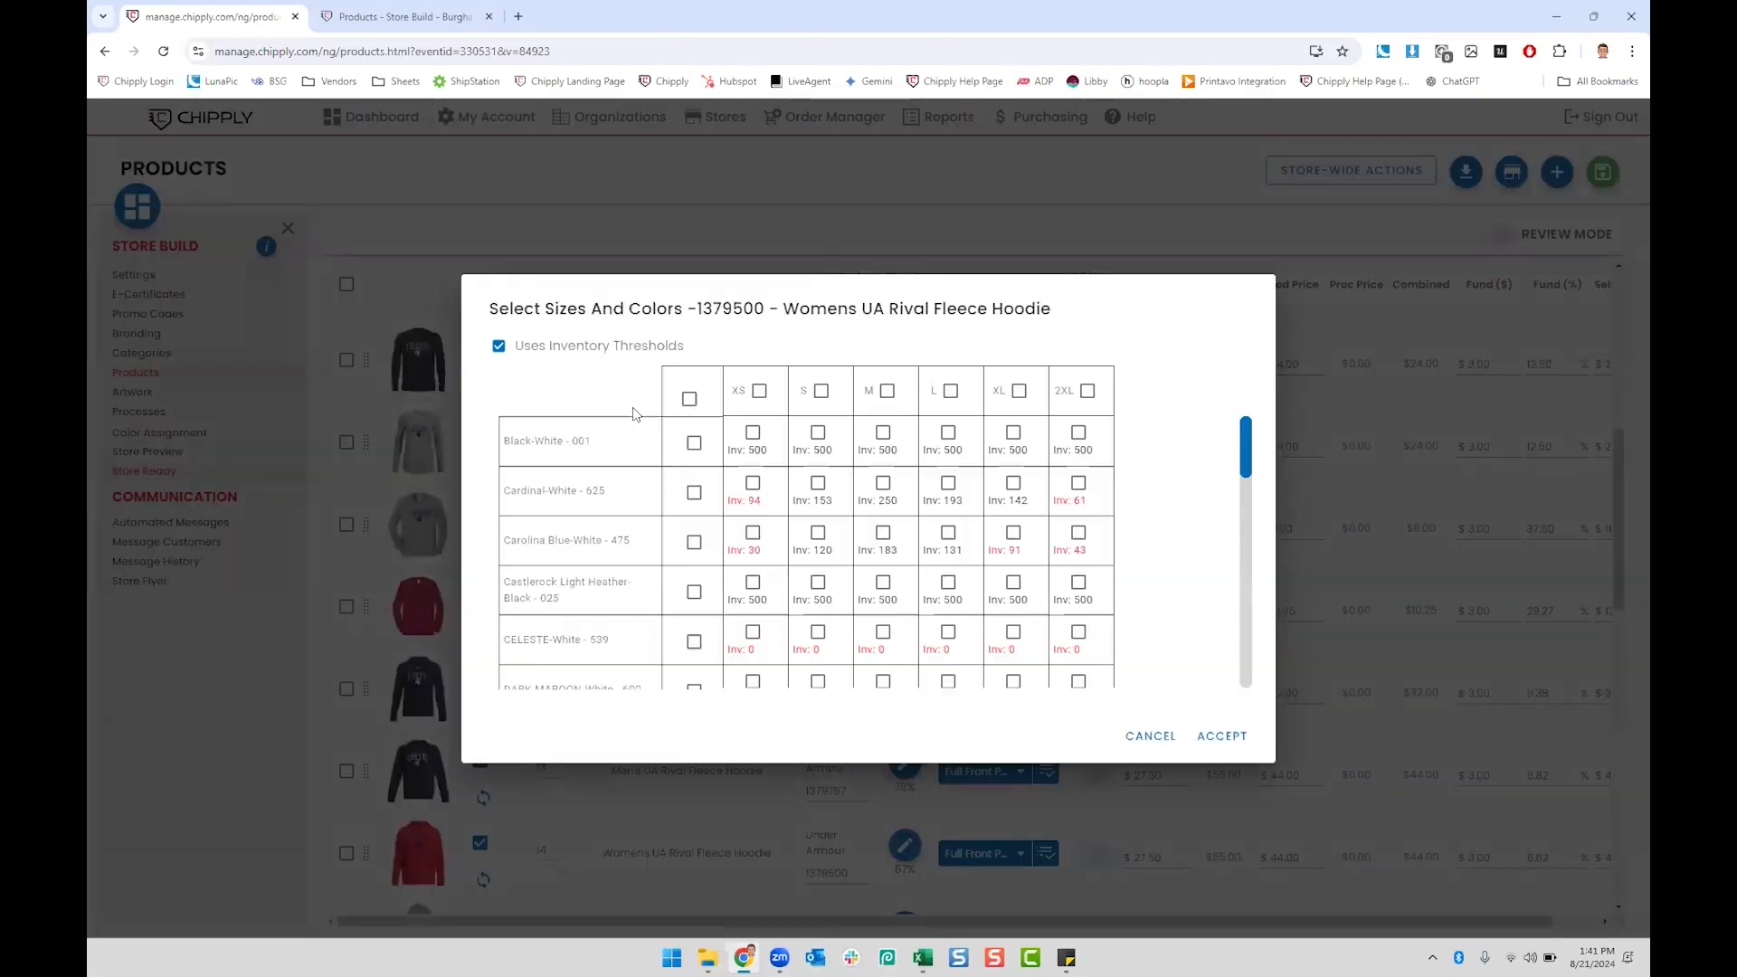
click(499, 347)
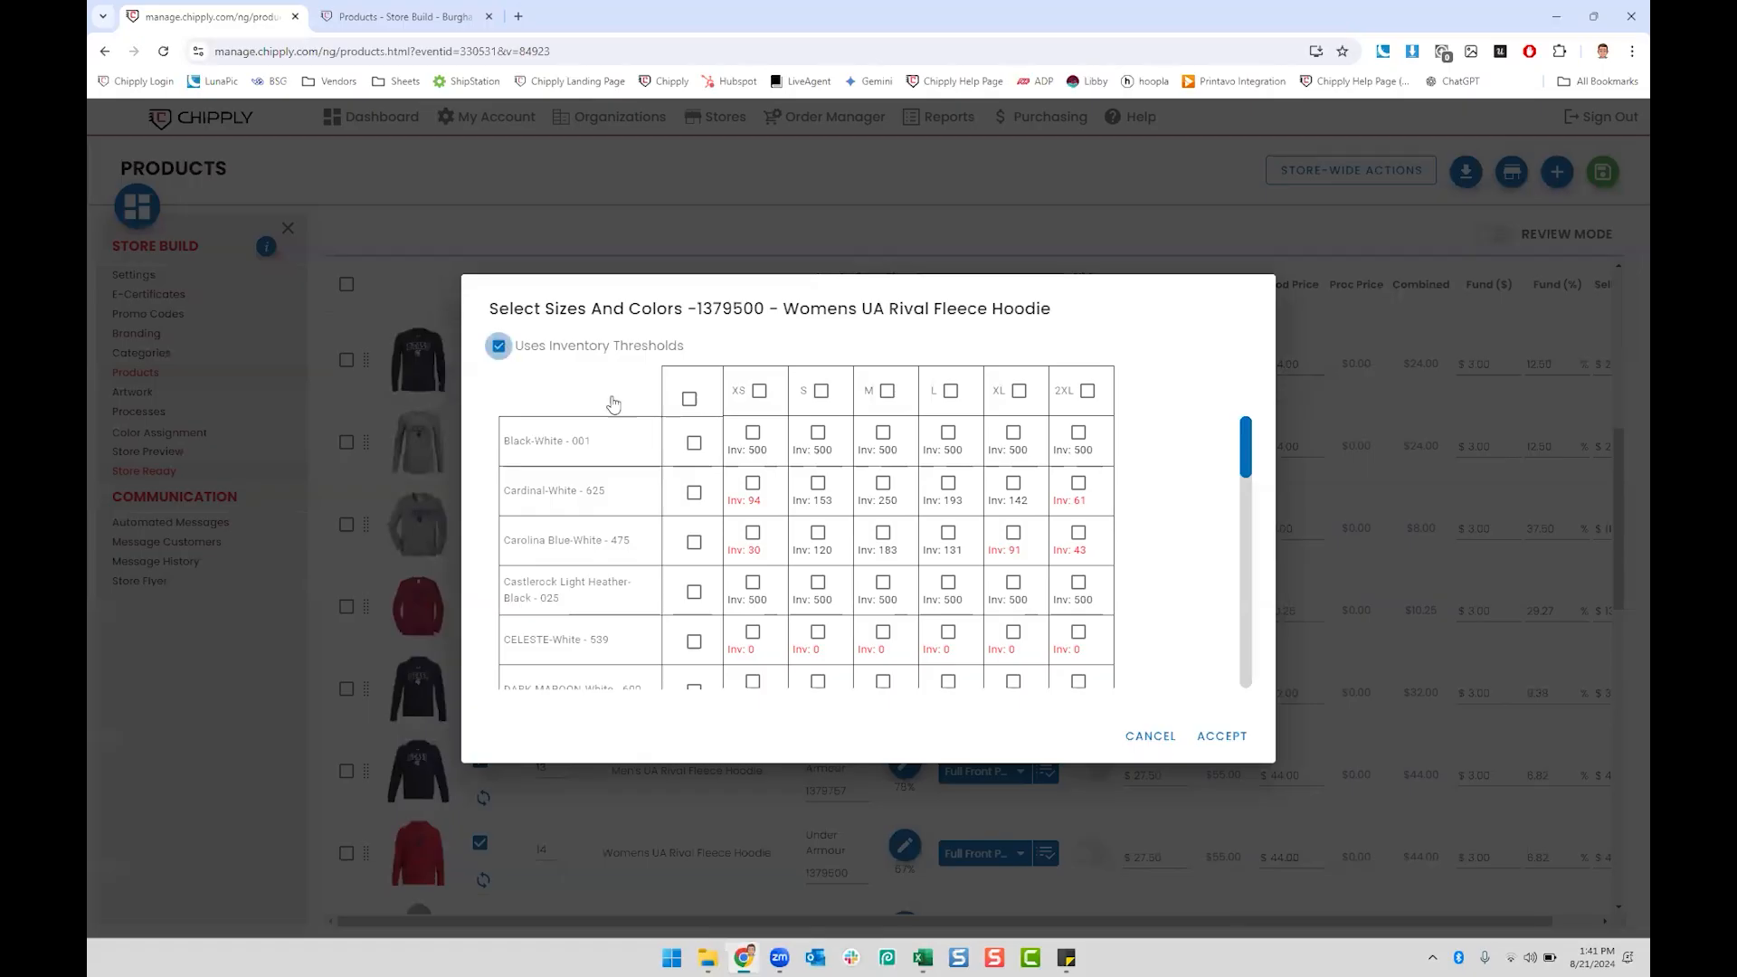
Step: Deselect sizes XS and 2XL for the Mod Gray-White - 011 color of the hoodie
scroll(834, 453, down, 1)
scroll(834, 452, down, 5)
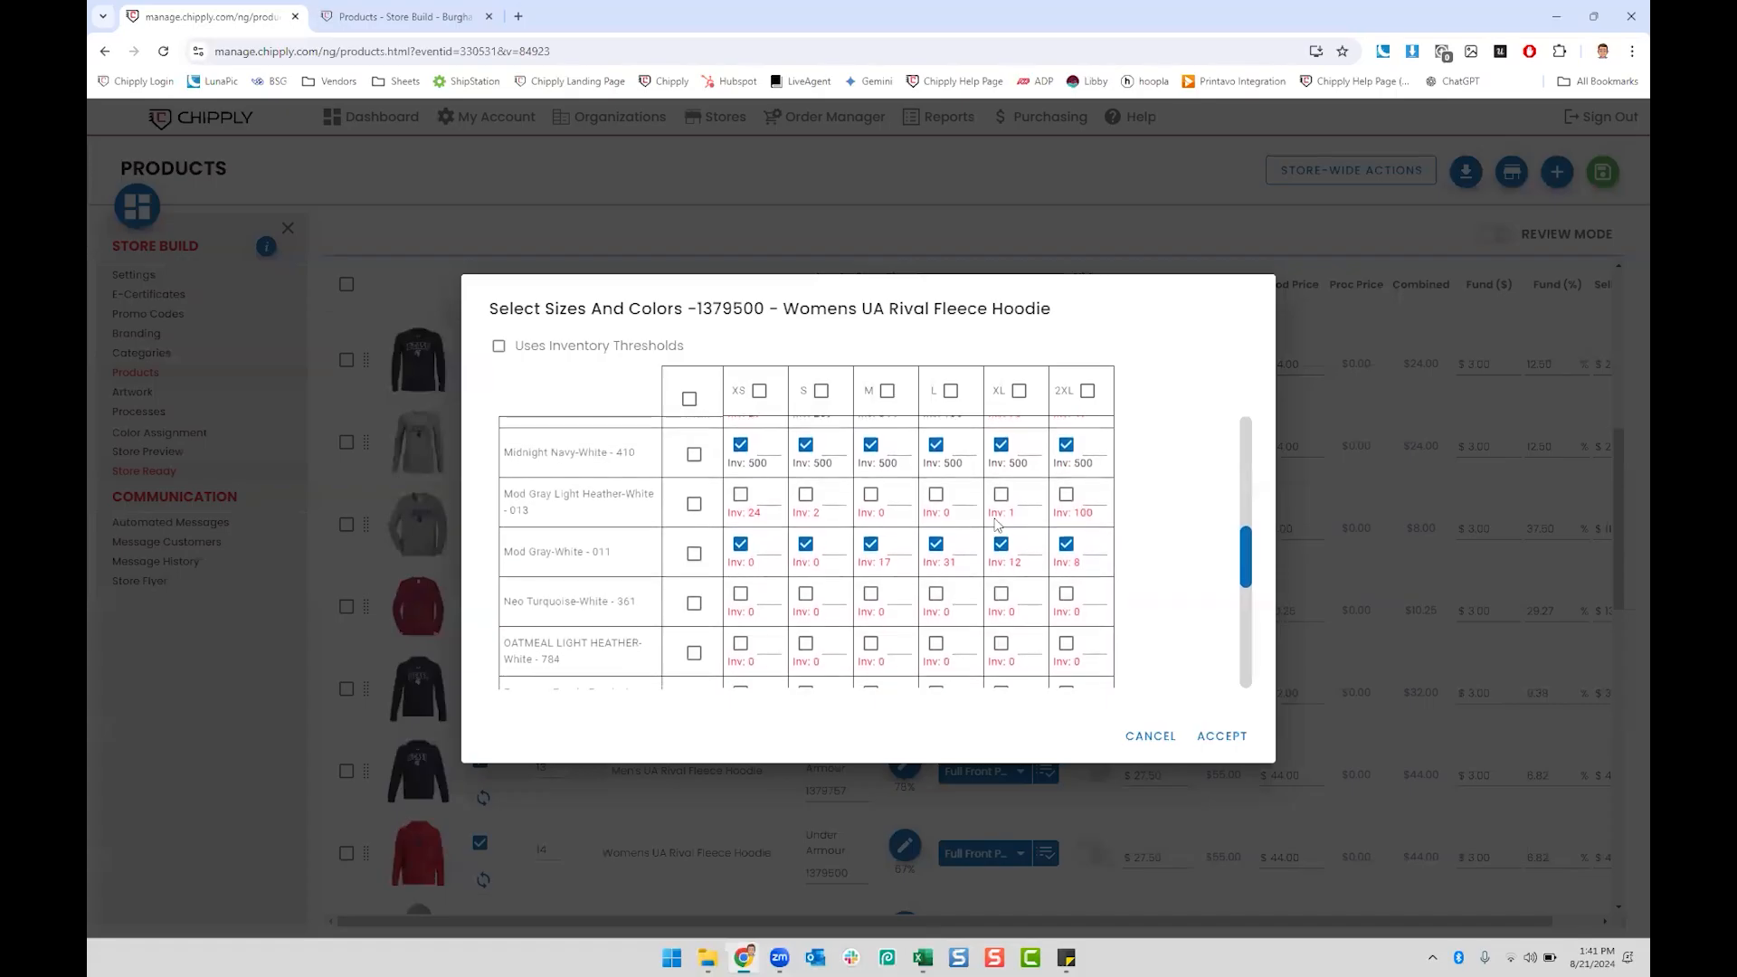
click(740, 541)
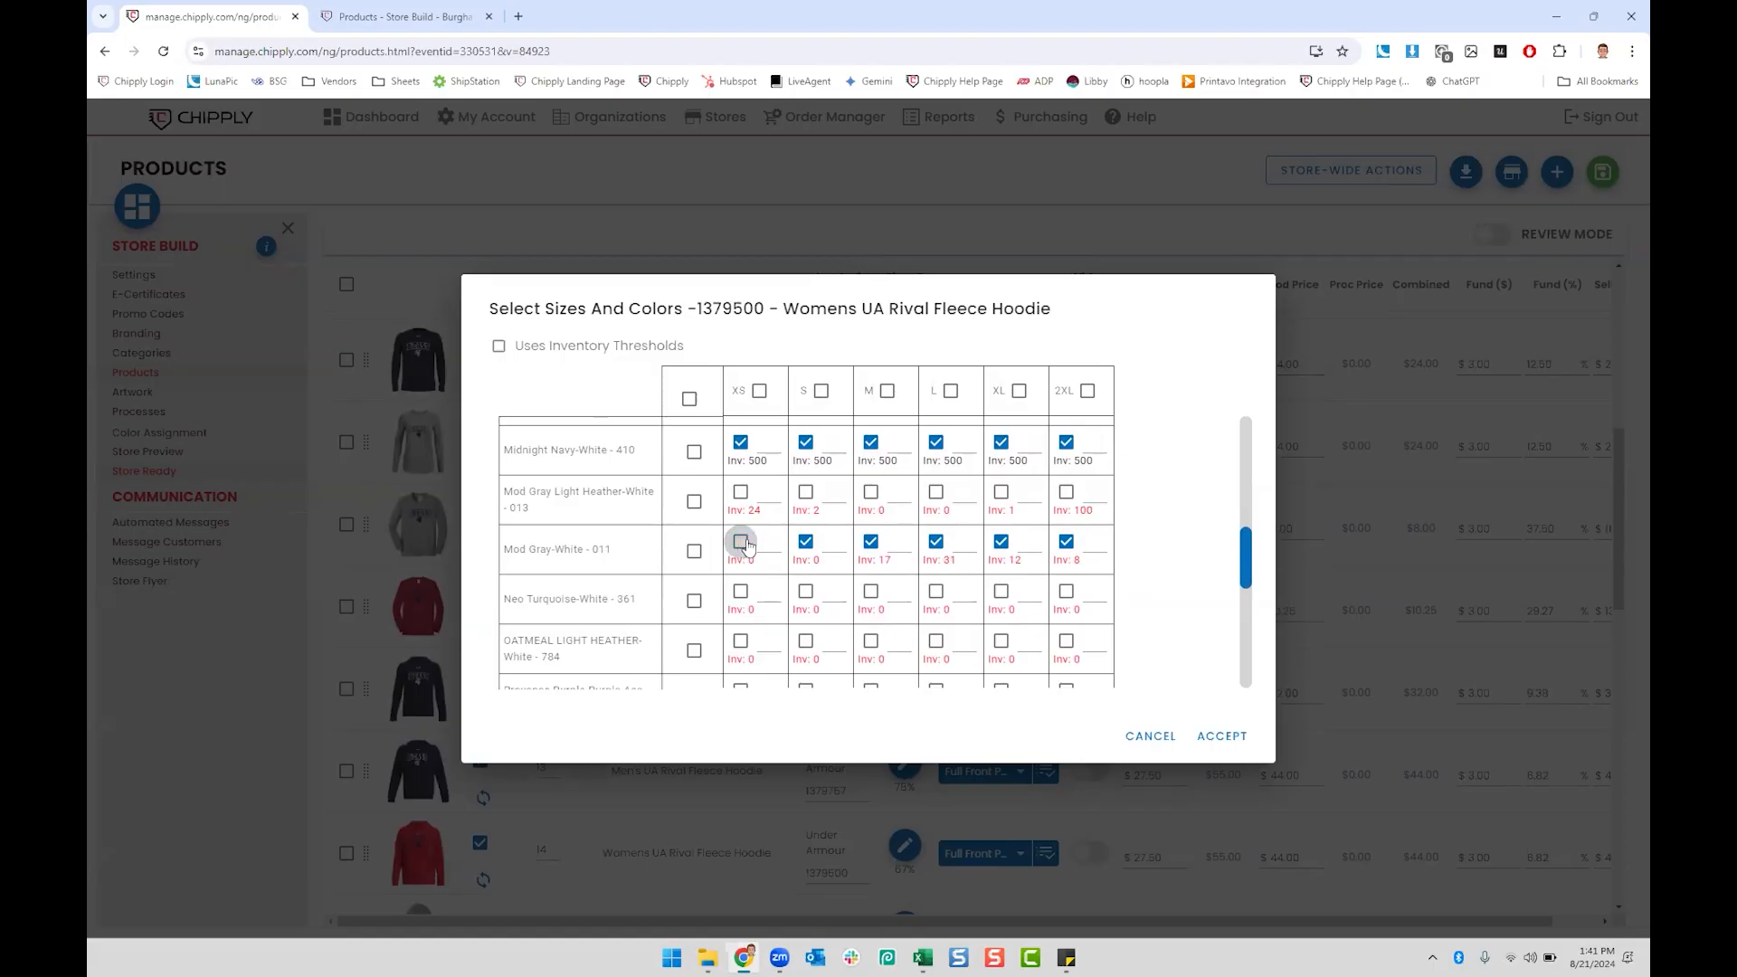
click(1065, 546)
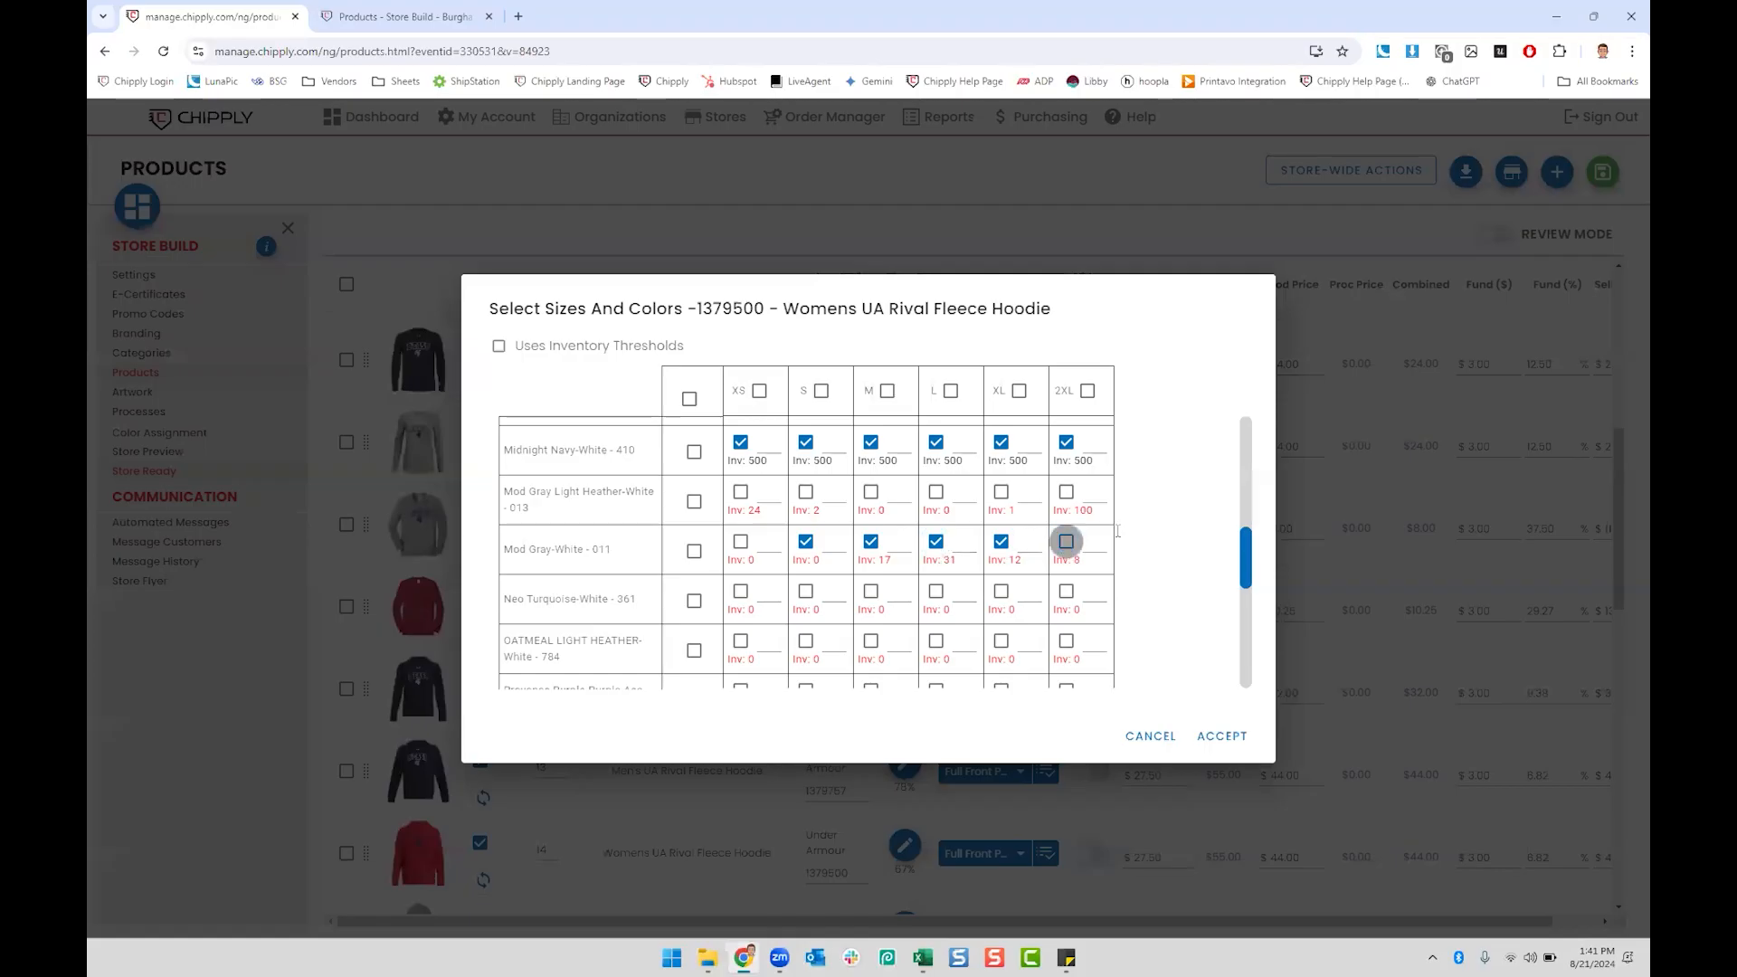
Step: Offer the hoodie's White-Black - 100 color in sizes S, M, L and XL only, and accept the selection
scroll(1070, 530, down, 5)
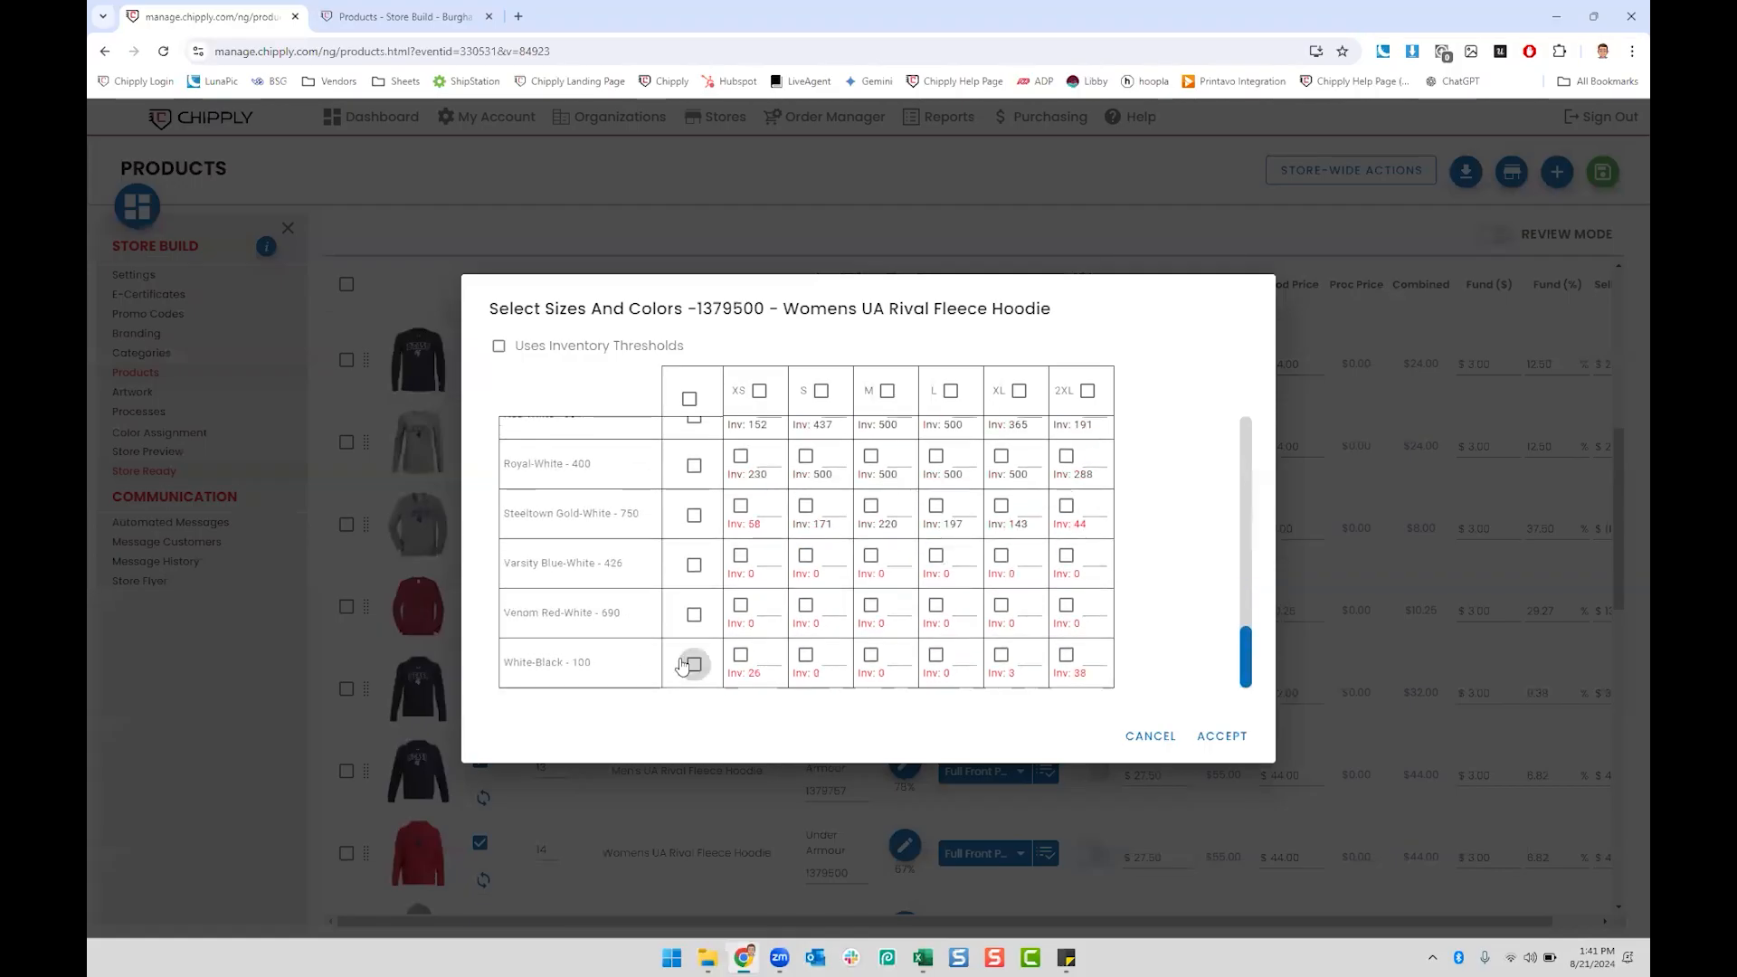
click(693, 664)
click(740, 654)
click(1065, 654)
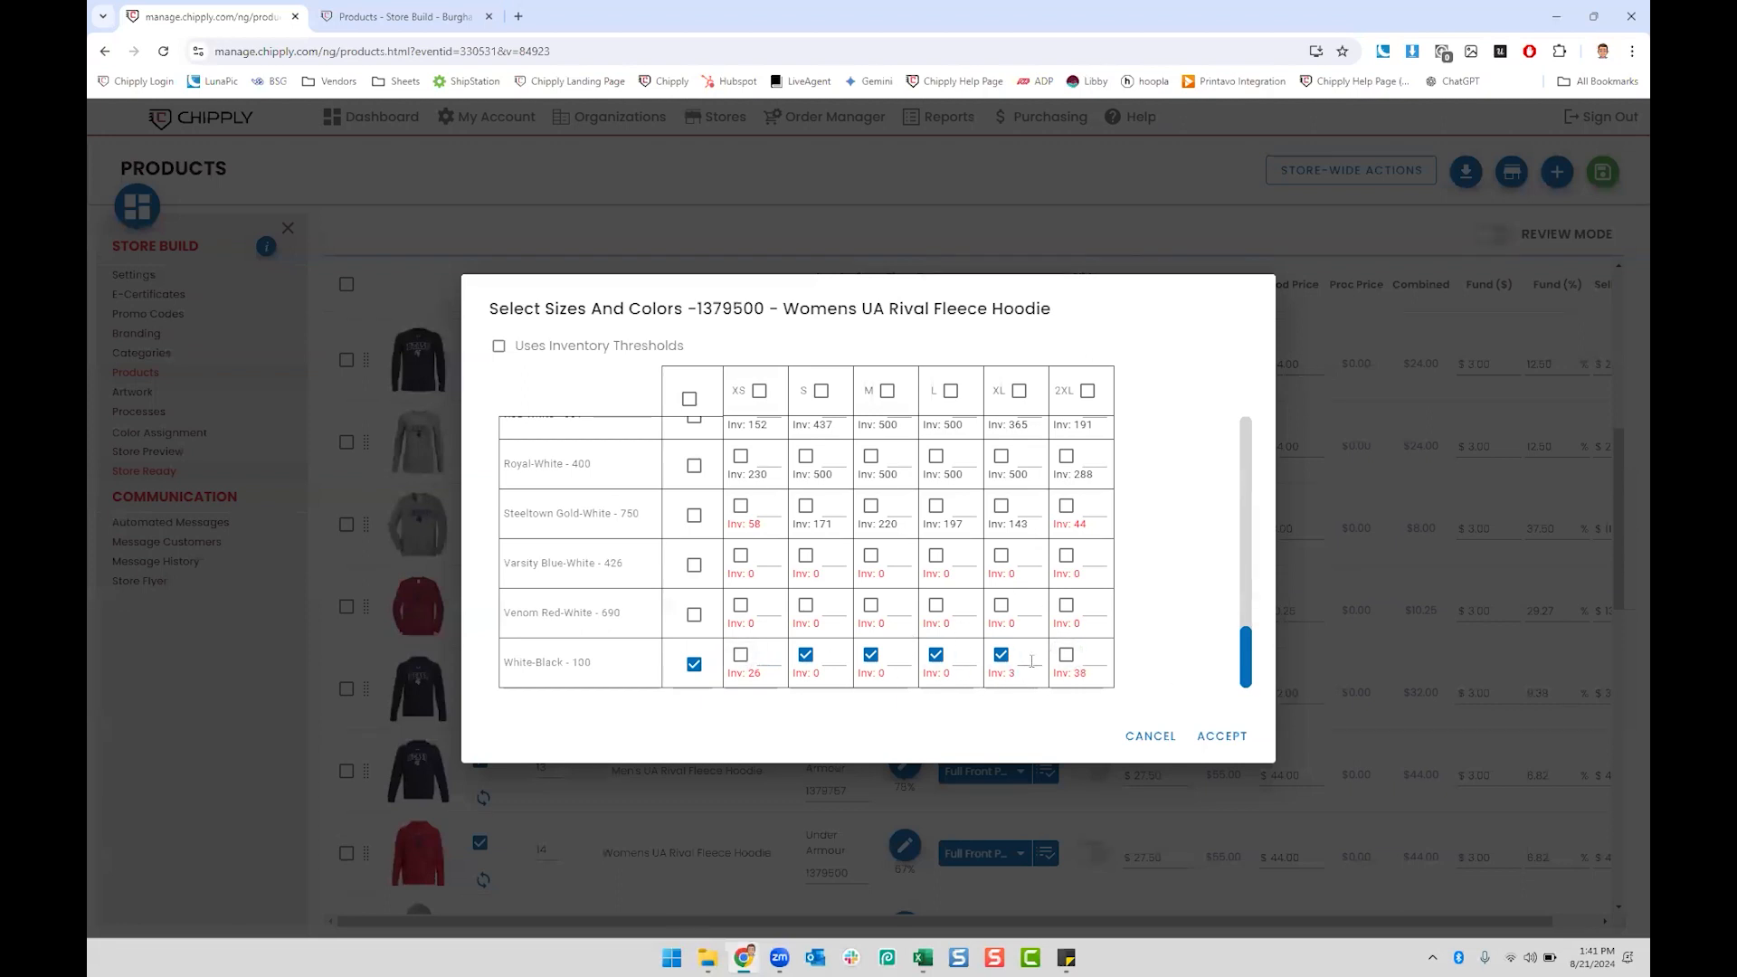
scroll(962, 657, up, 3)
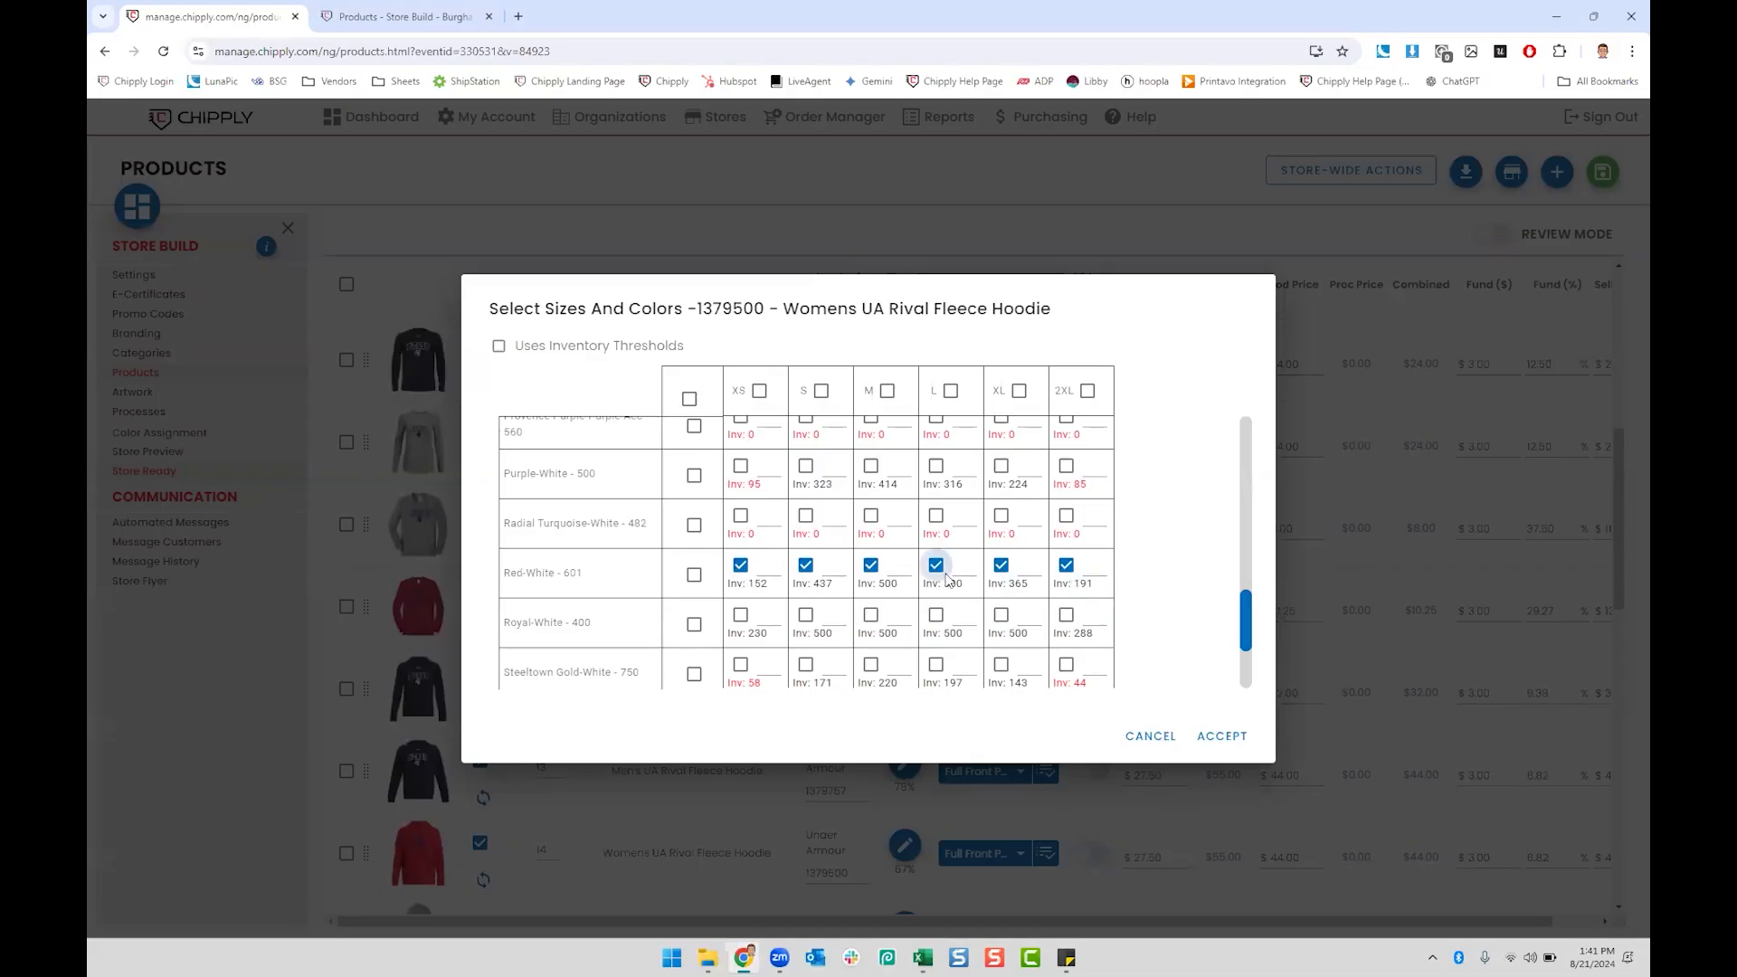
click(1223, 734)
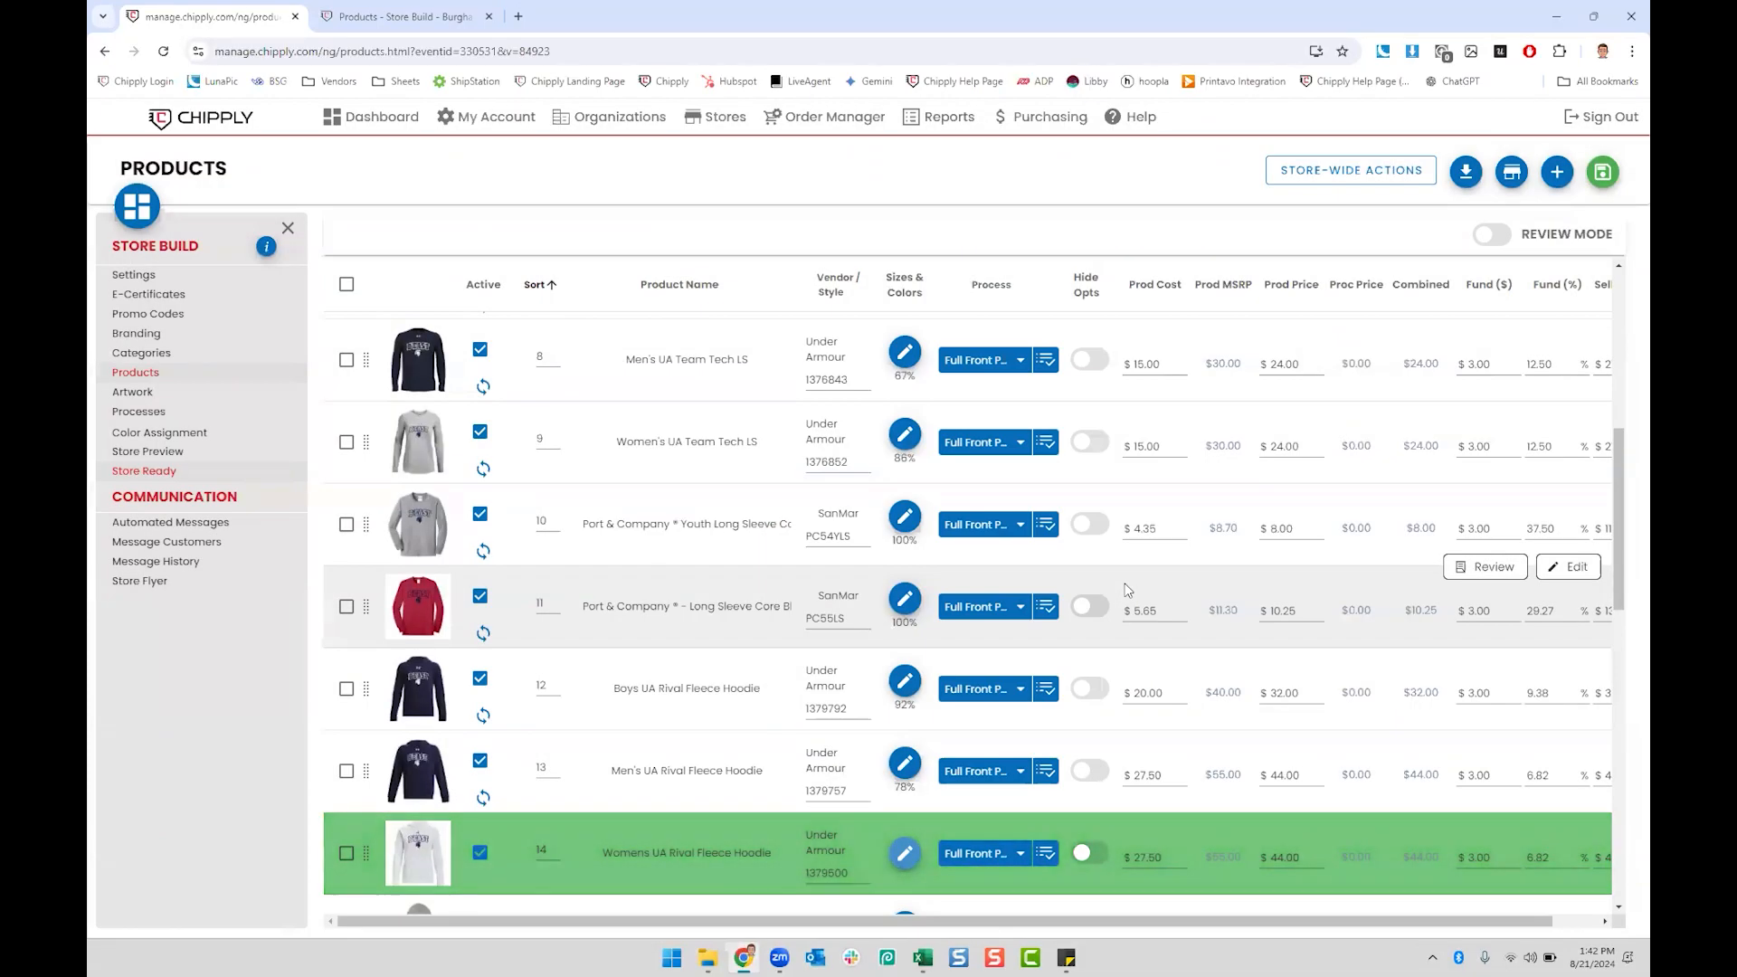
Step: Look through the storefront preview to check the product images, colors and prices across the store
scroll(1126, 590, down, 2)
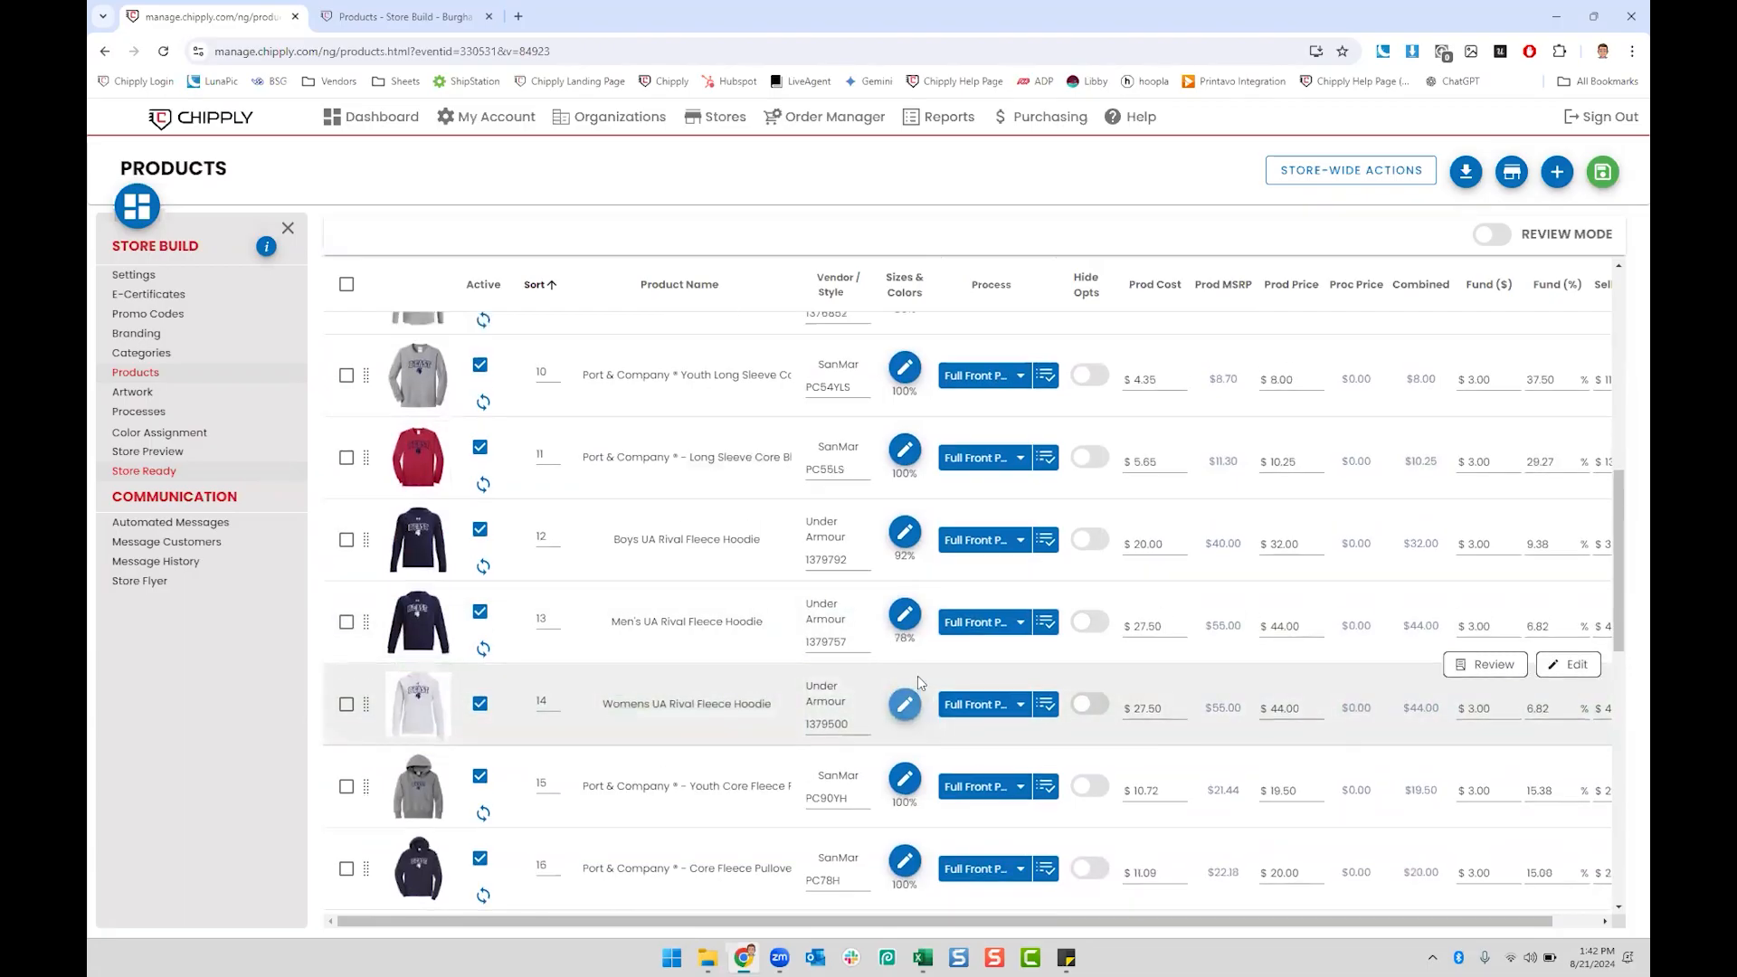
scroll(917, 676, up, 7)
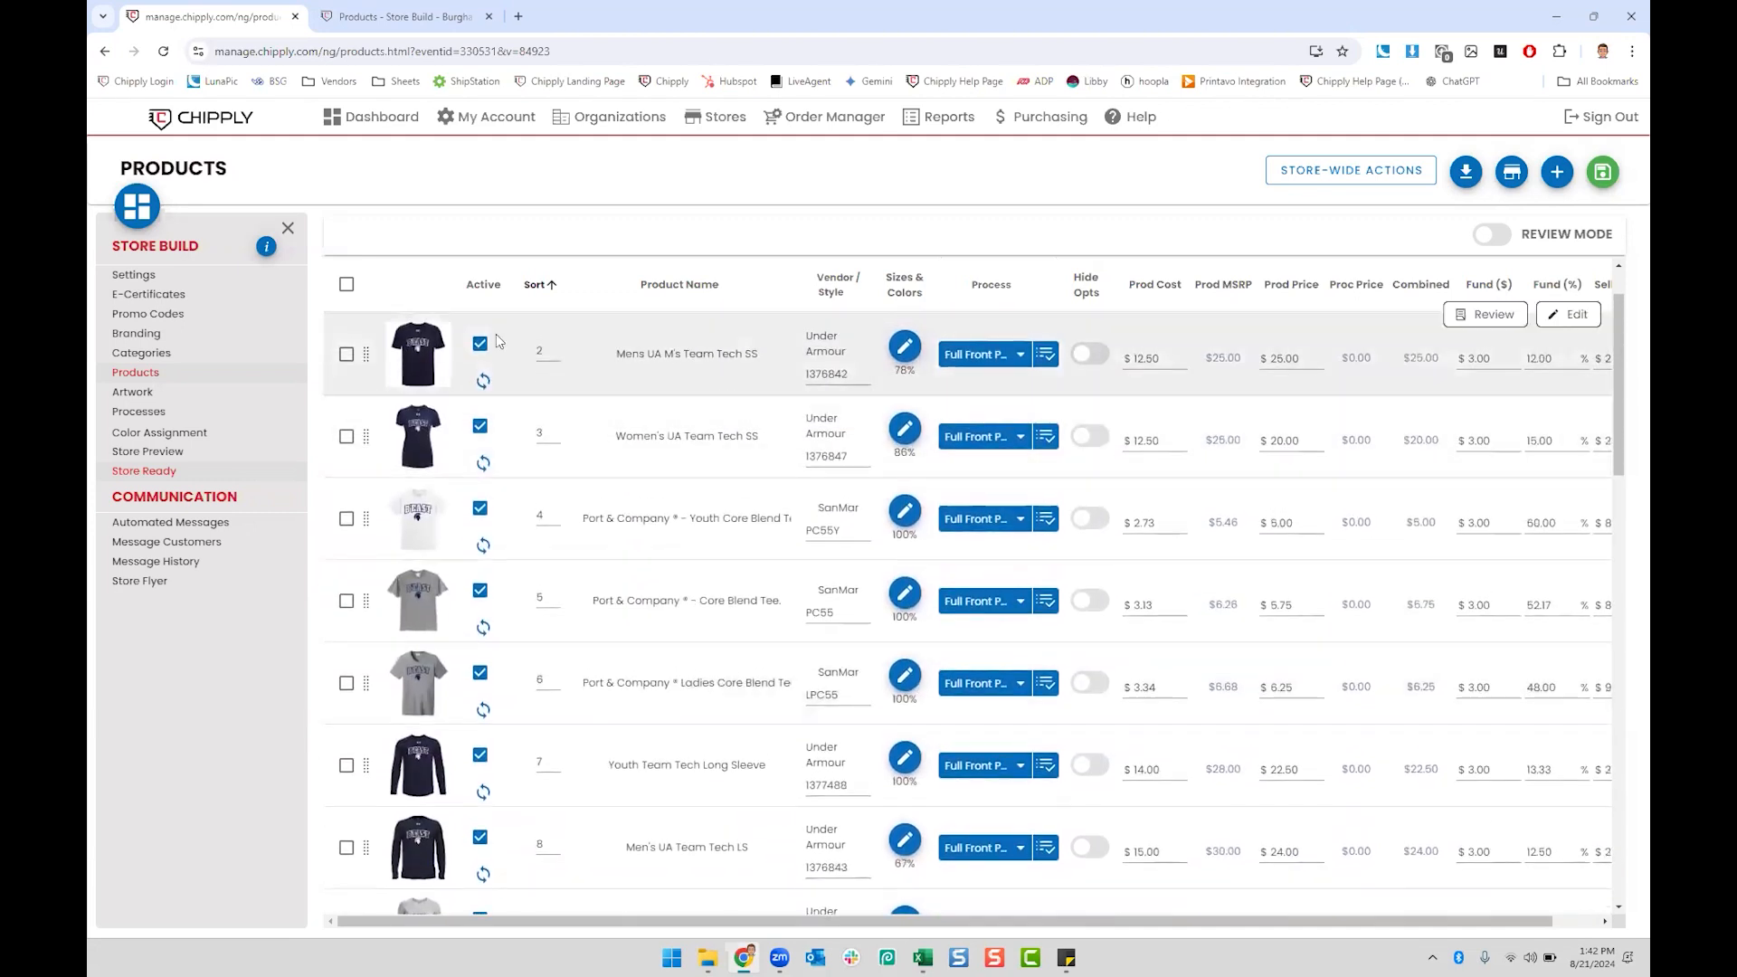
click(398, 16)
scroll(871, 544, down, 2)
scroll(871, 544, down, 12)
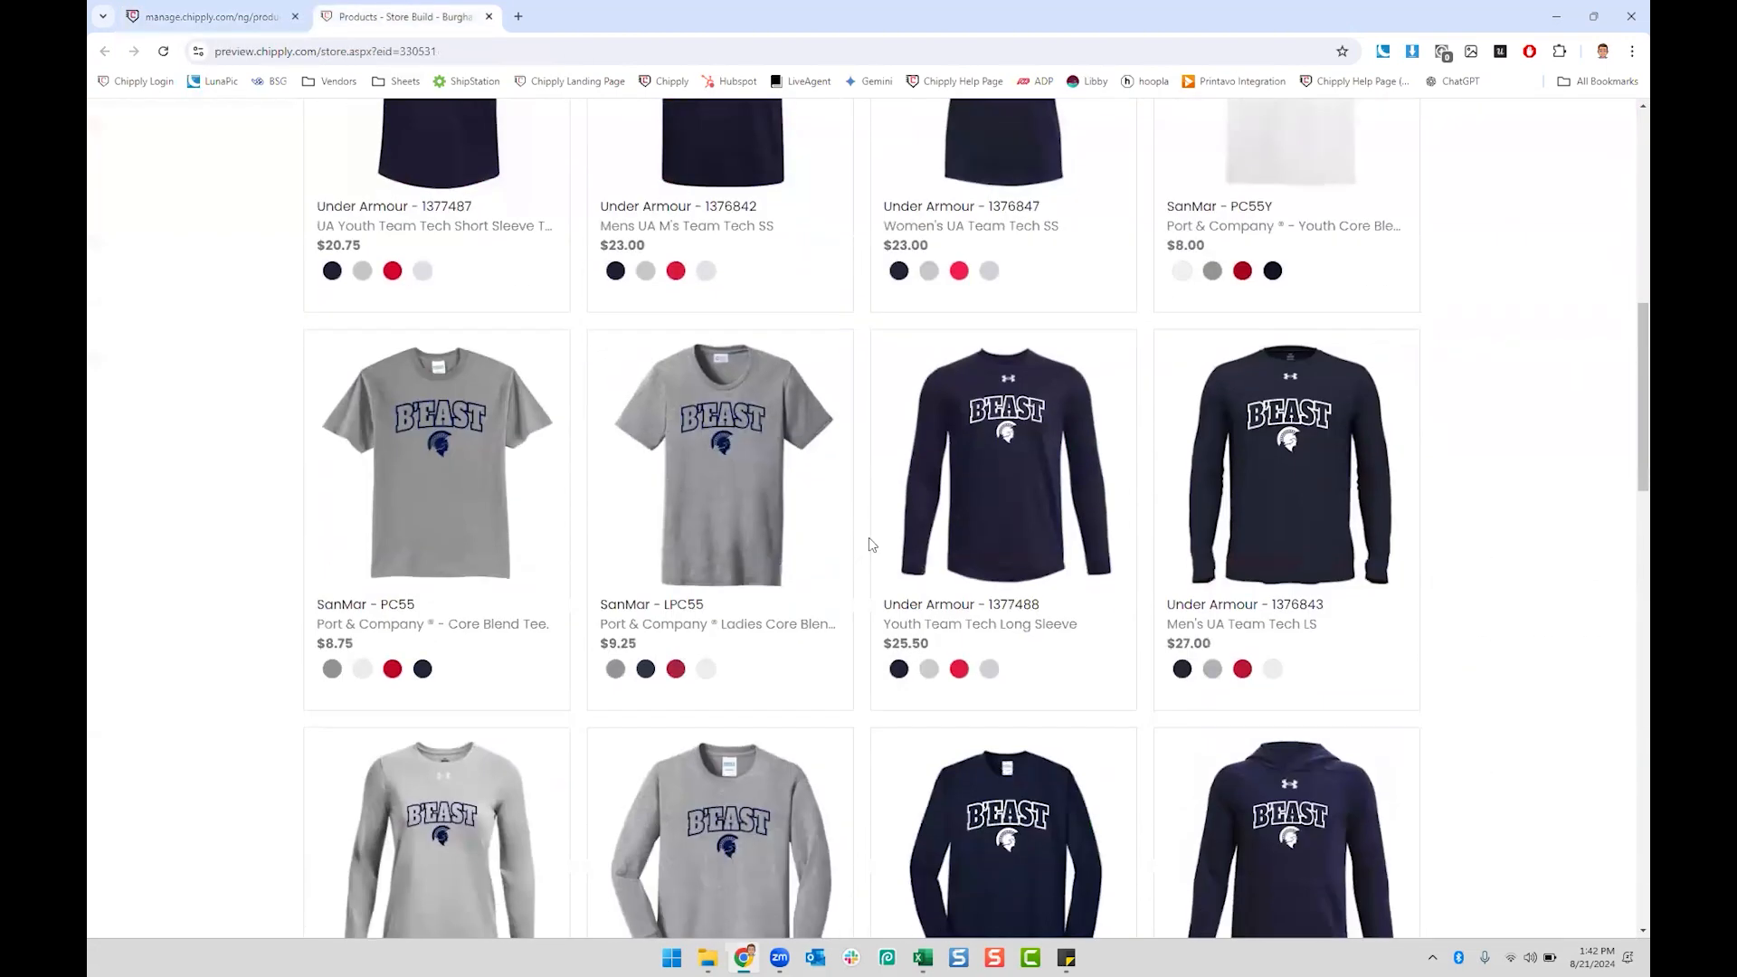
scroll(871, 544, down, 1)
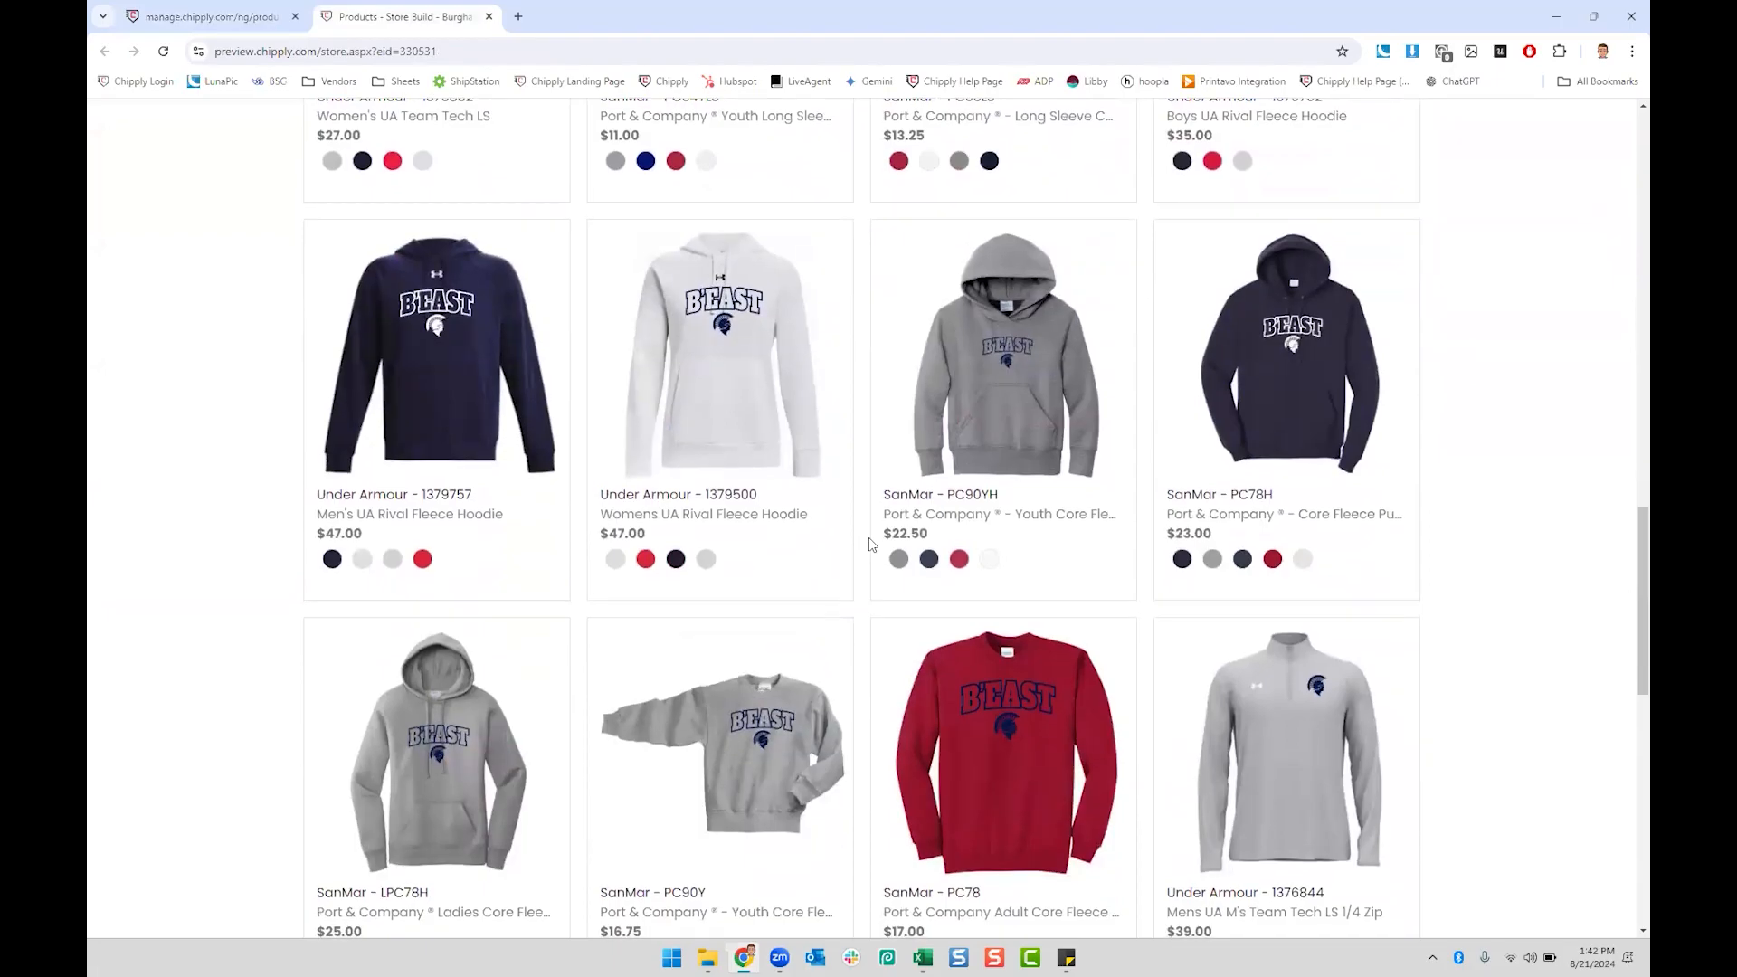
scroll(871, 543, down, 6)
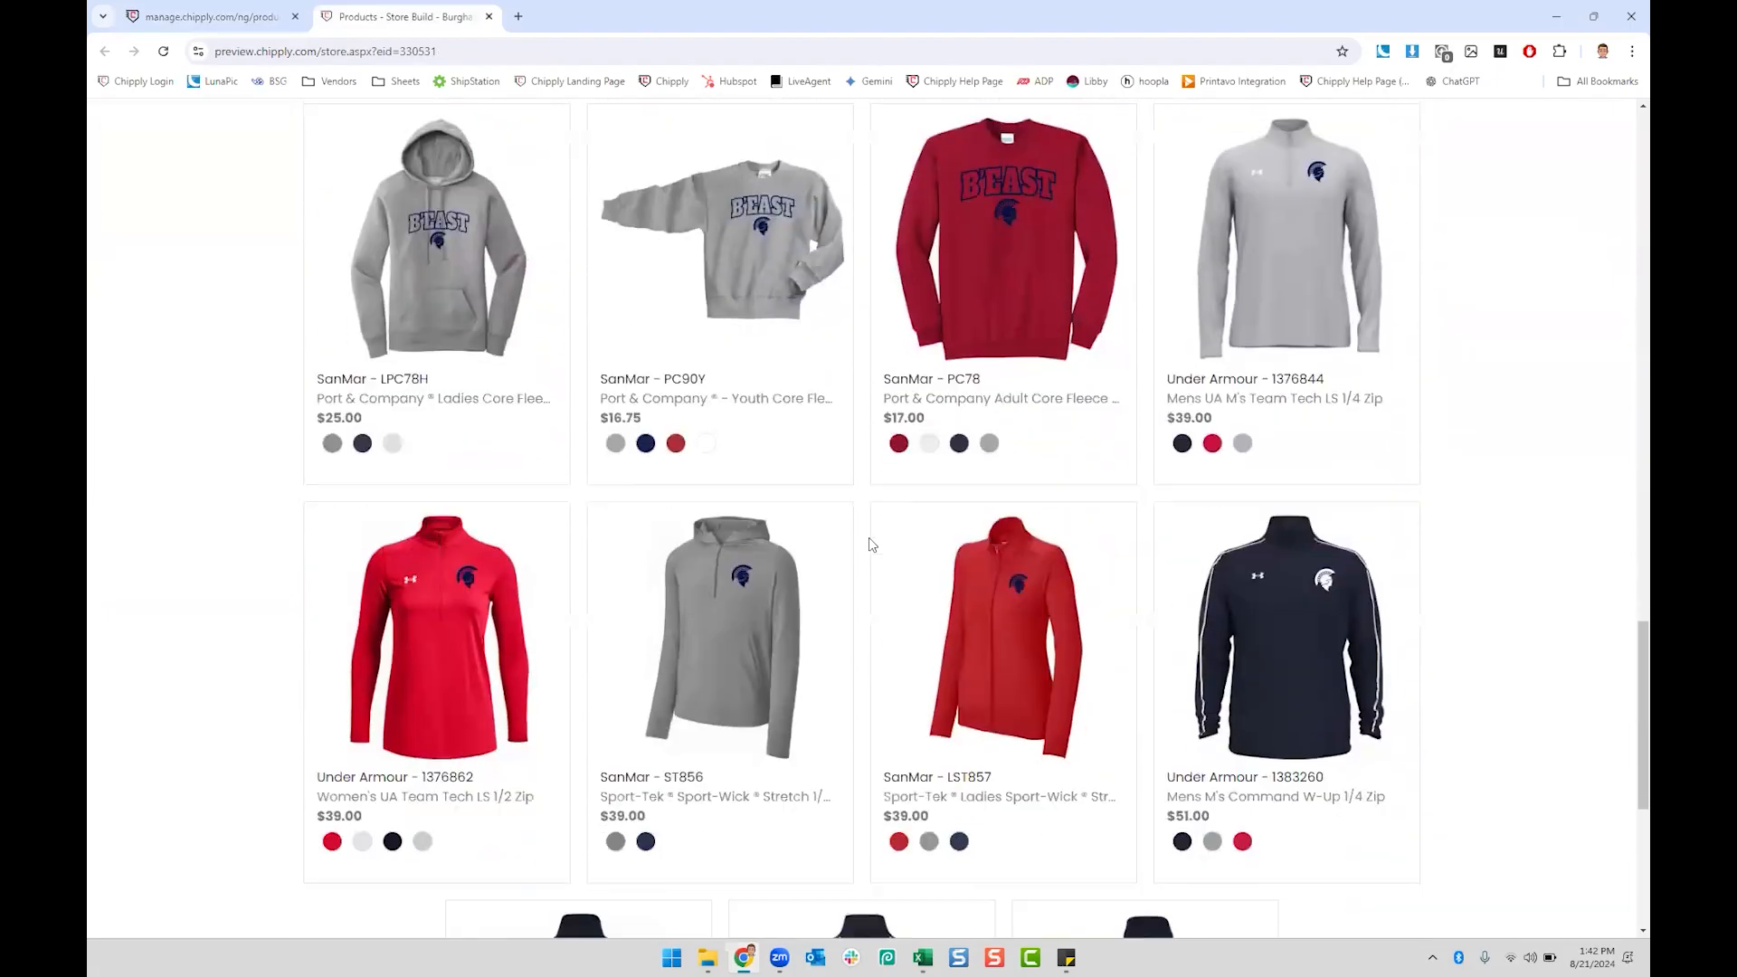
scroll(871, 543, down, 5)
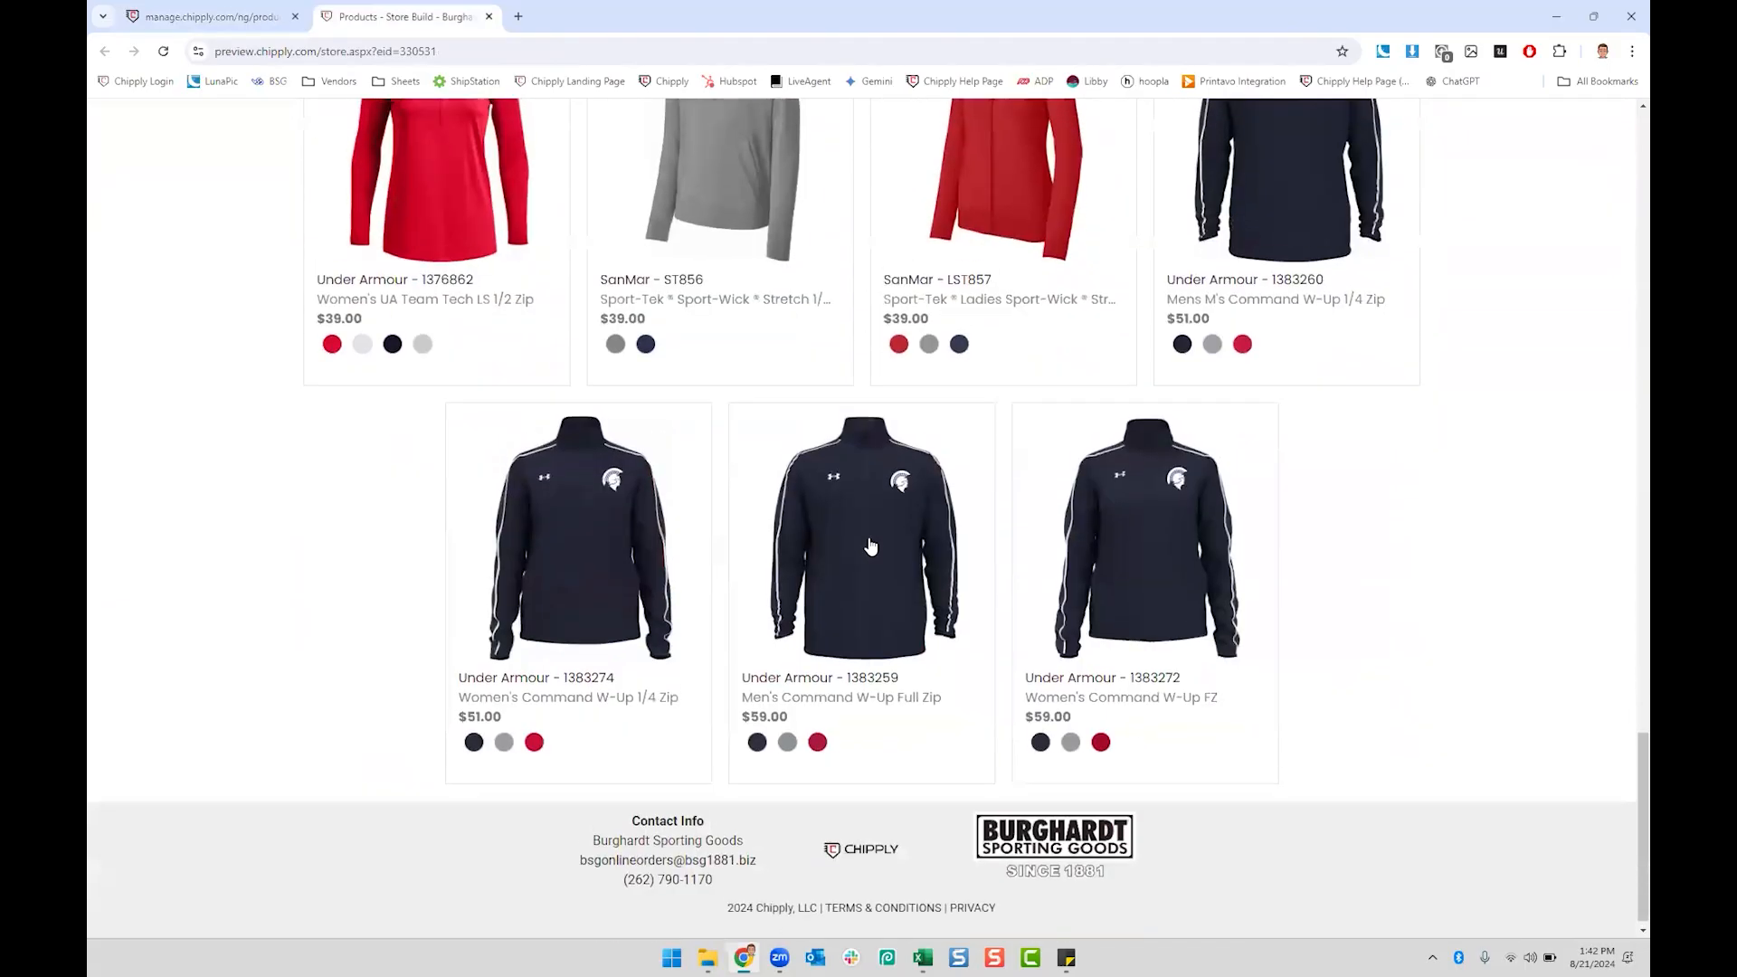
scroll(871, 544, up, 12)
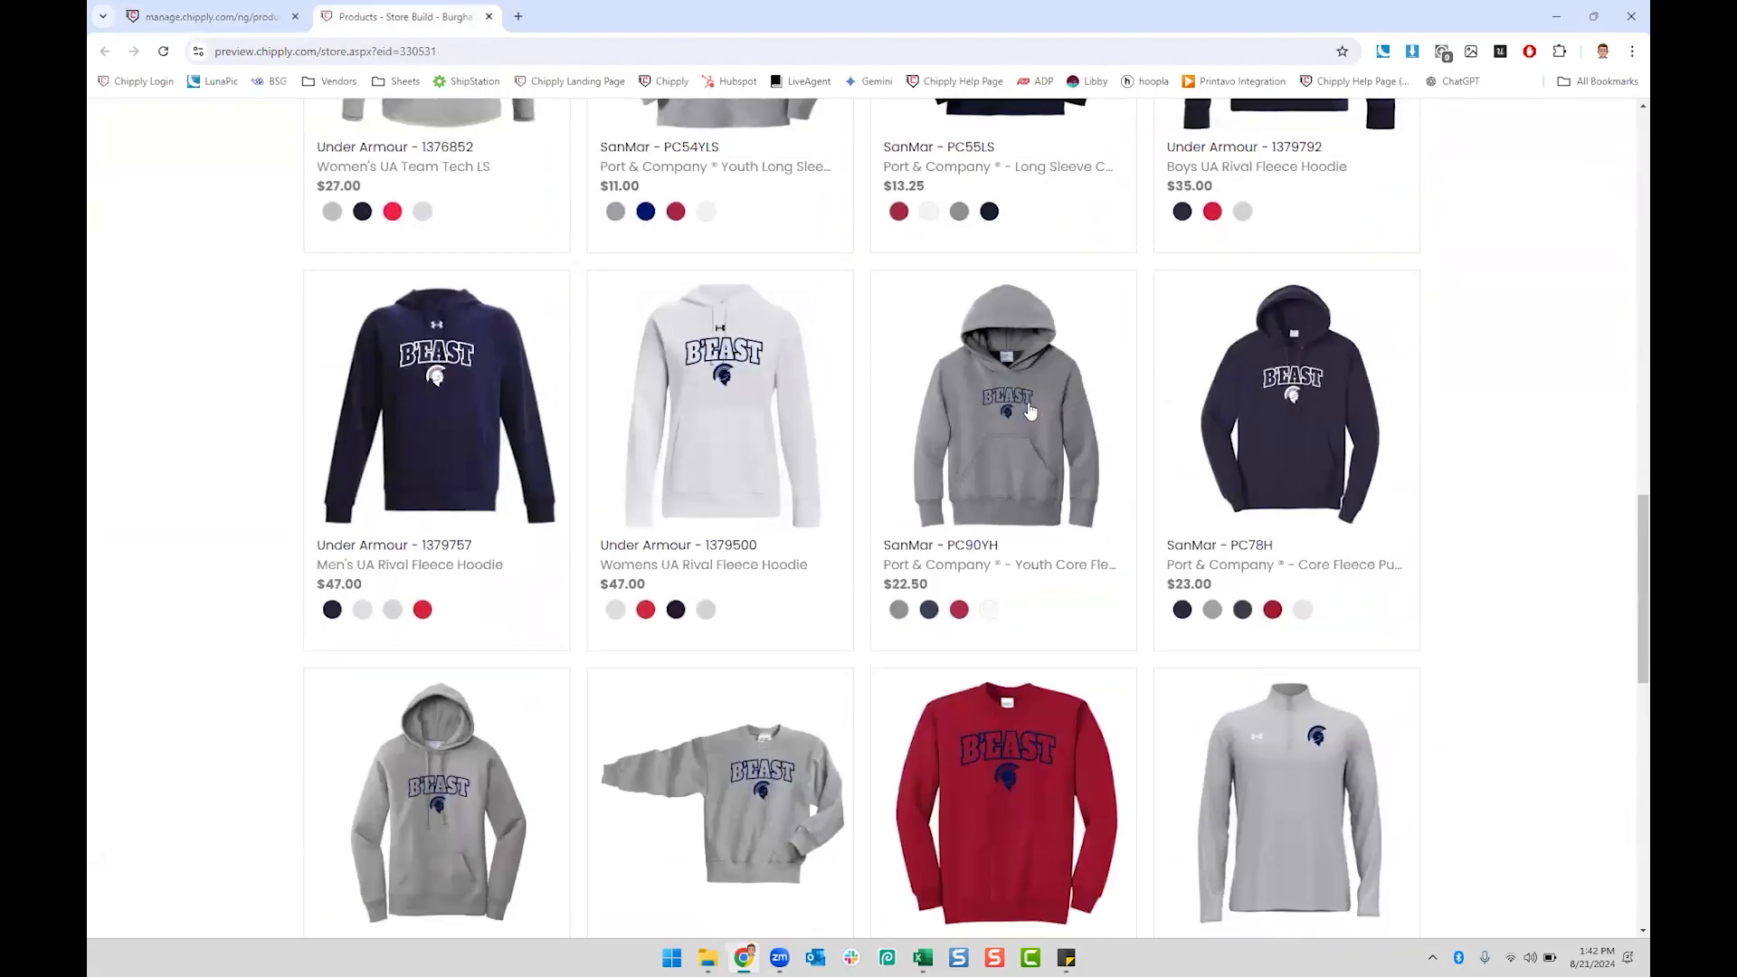
Step: Return to the product list and try to shrink the B'EAST artwork in the front image layout of the Women's UA Team Tech SS
click(208, 16)
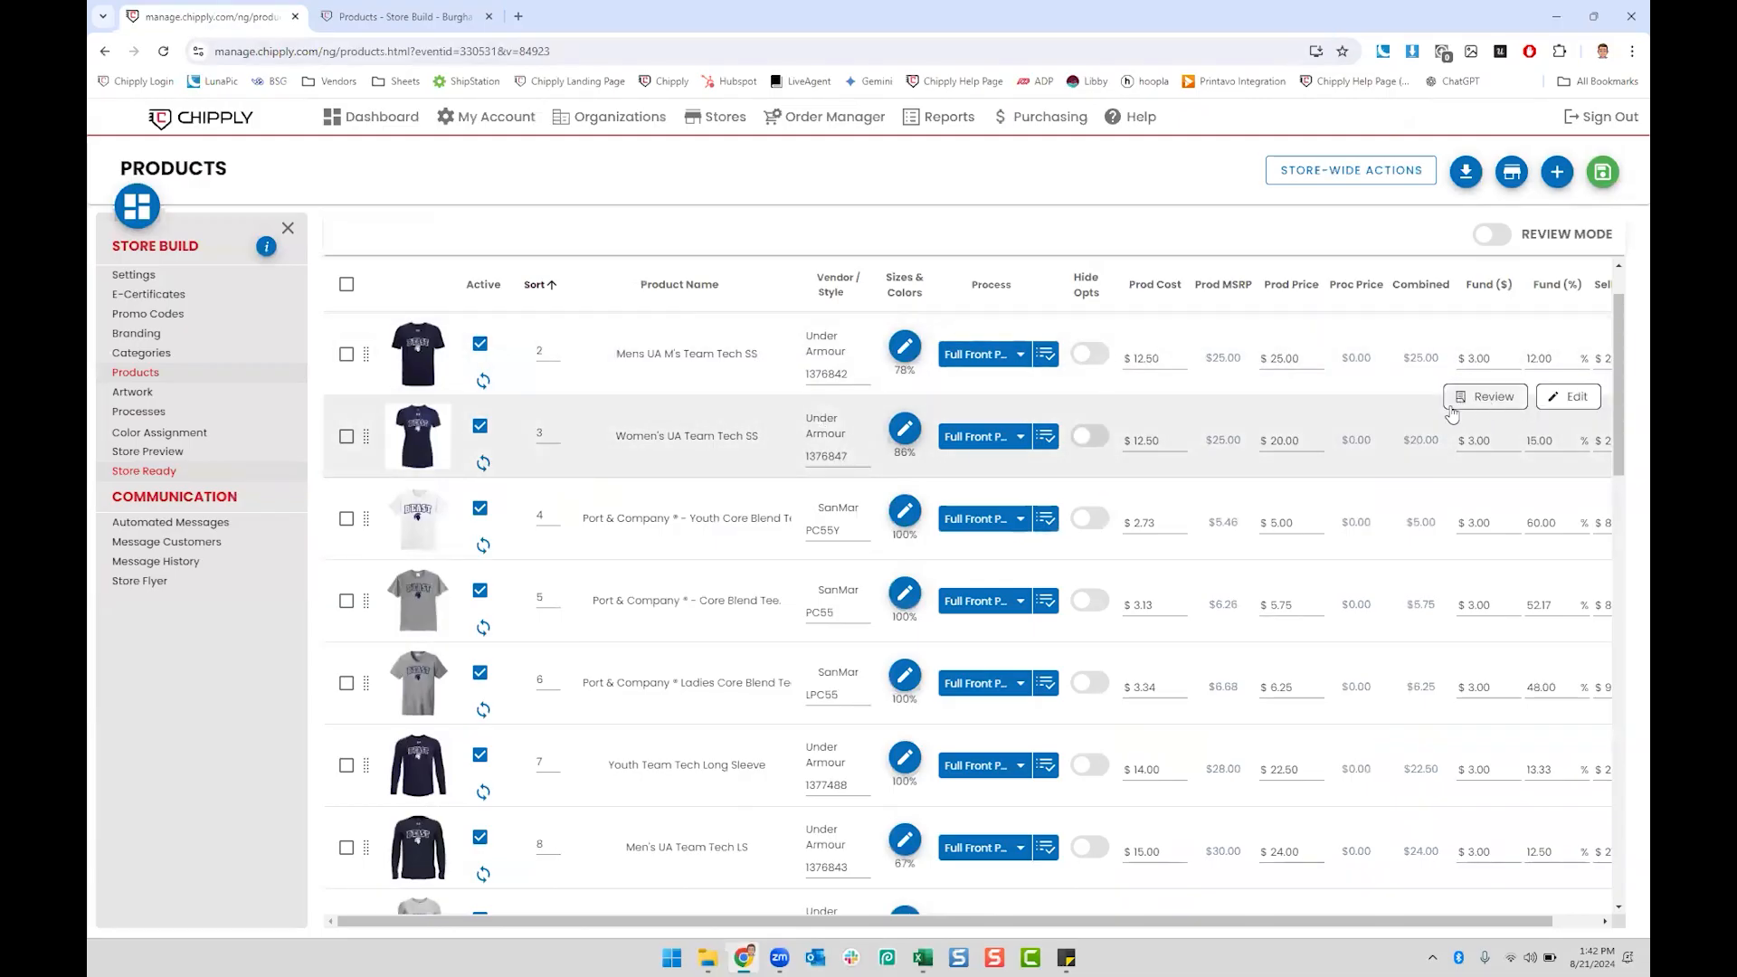
click(1480, 398)
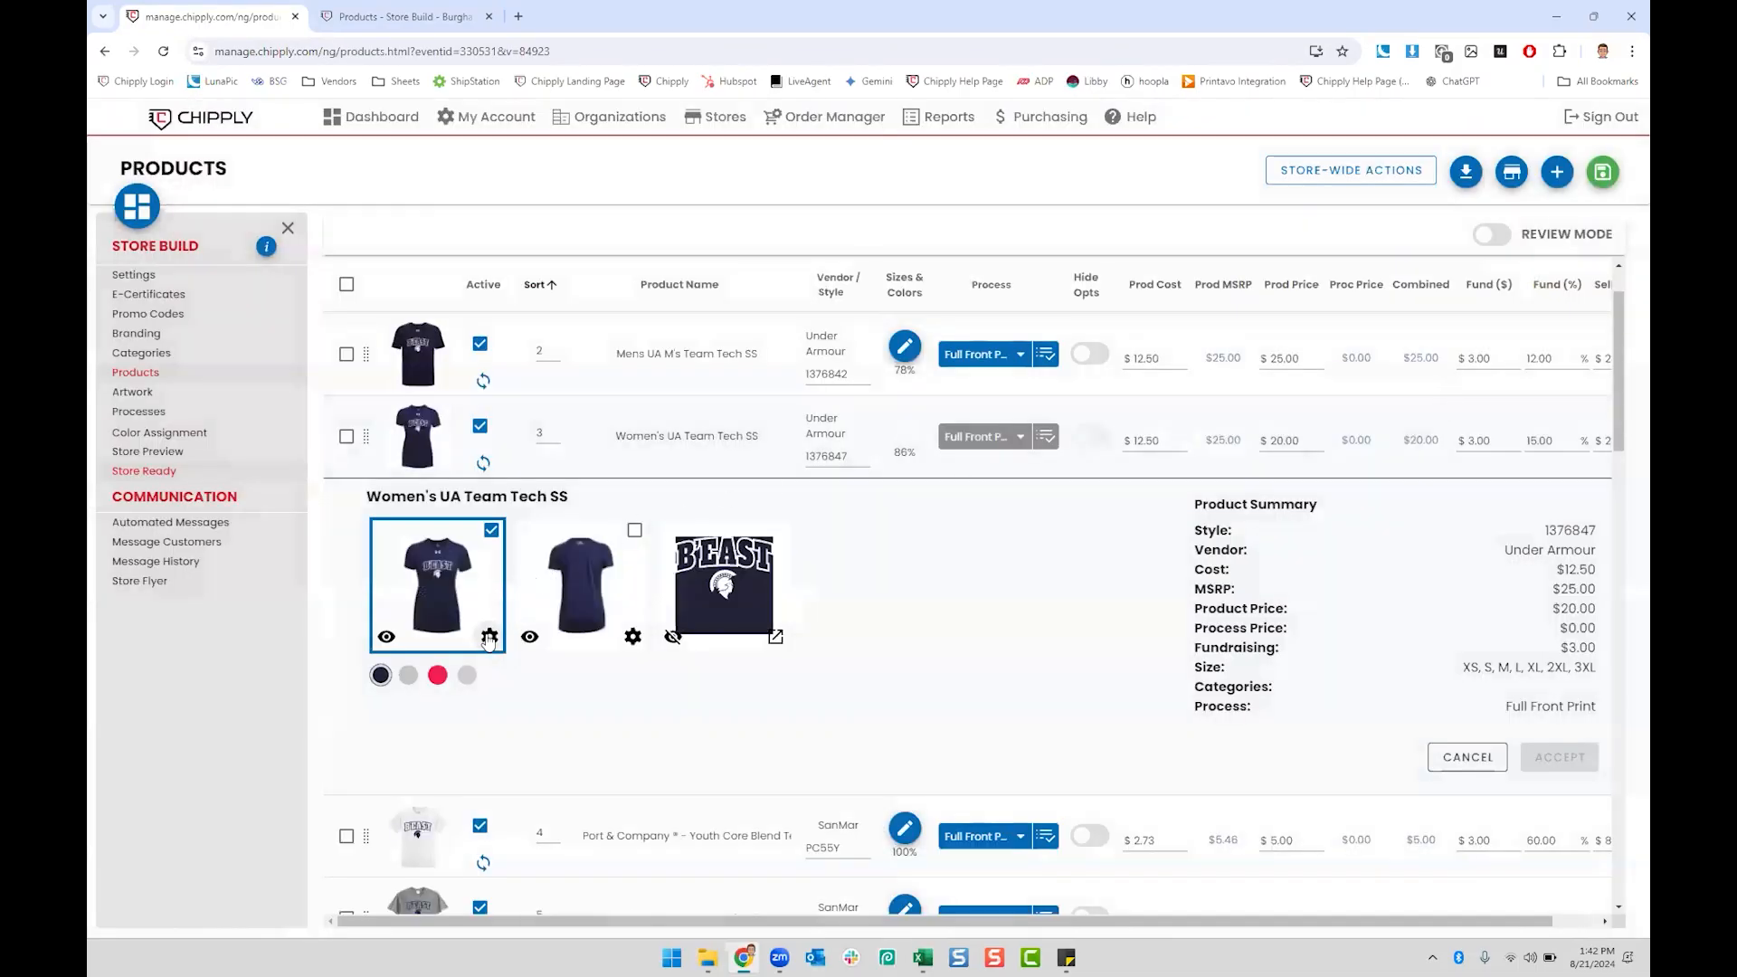
click(490, 637)
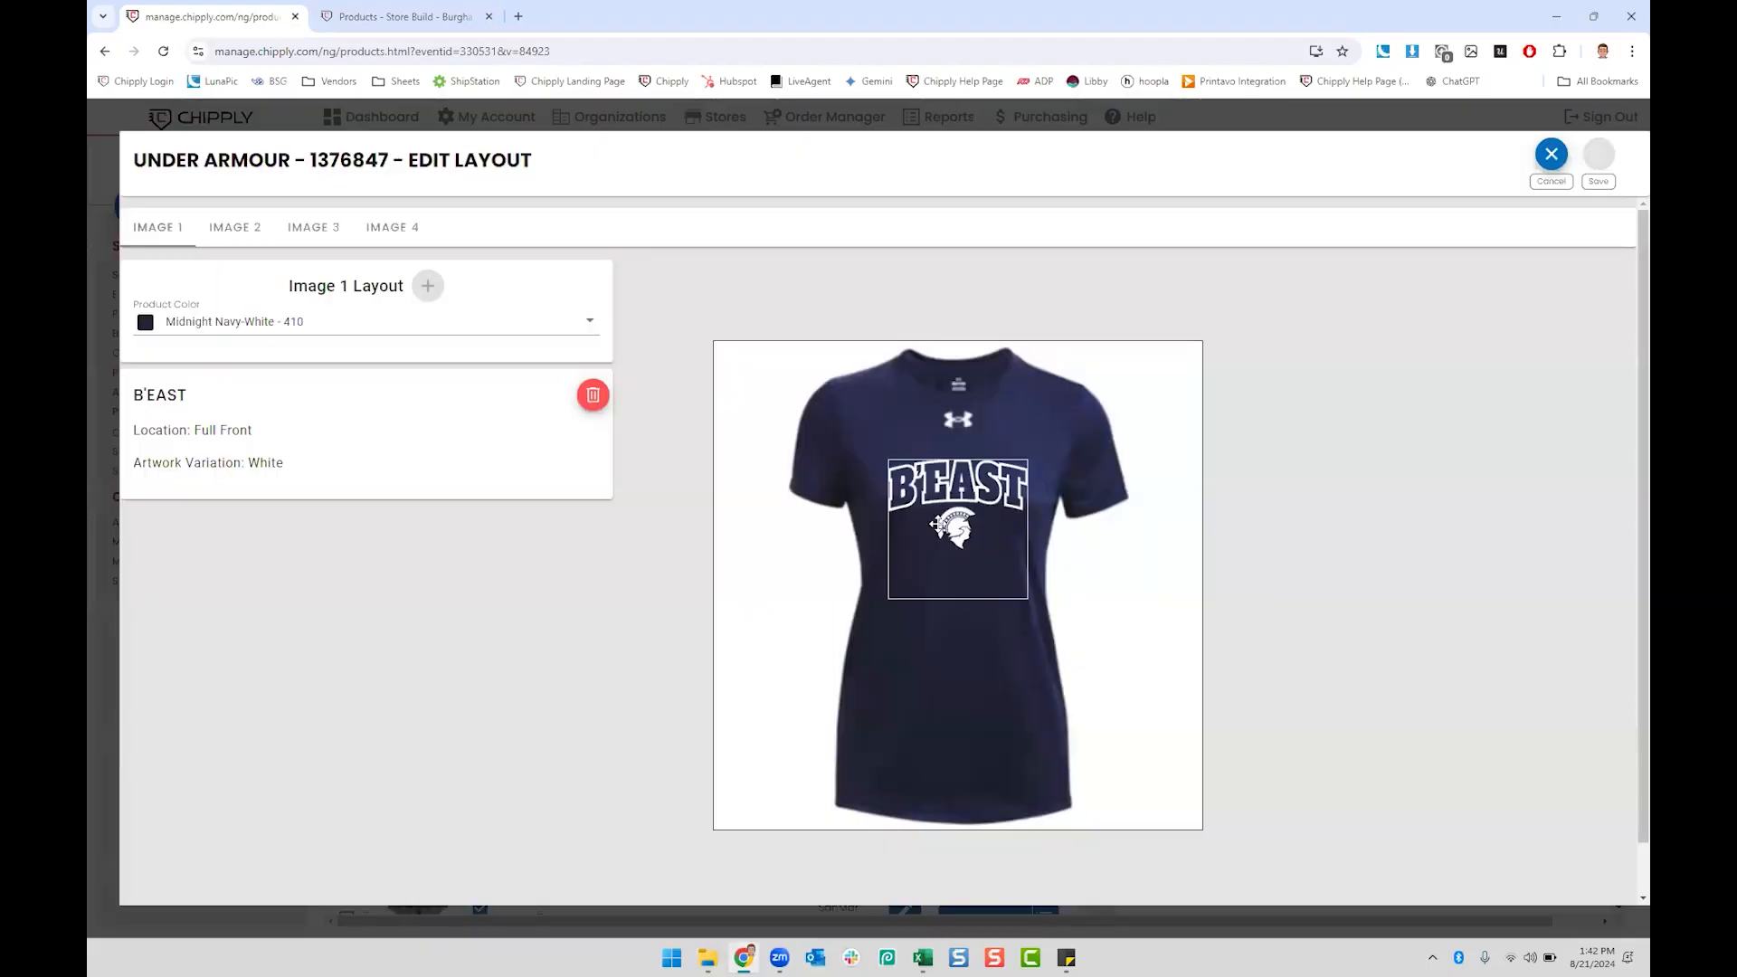
click(940, 523)
drag(1026, 459, 981, 479)
click(1597, 155)
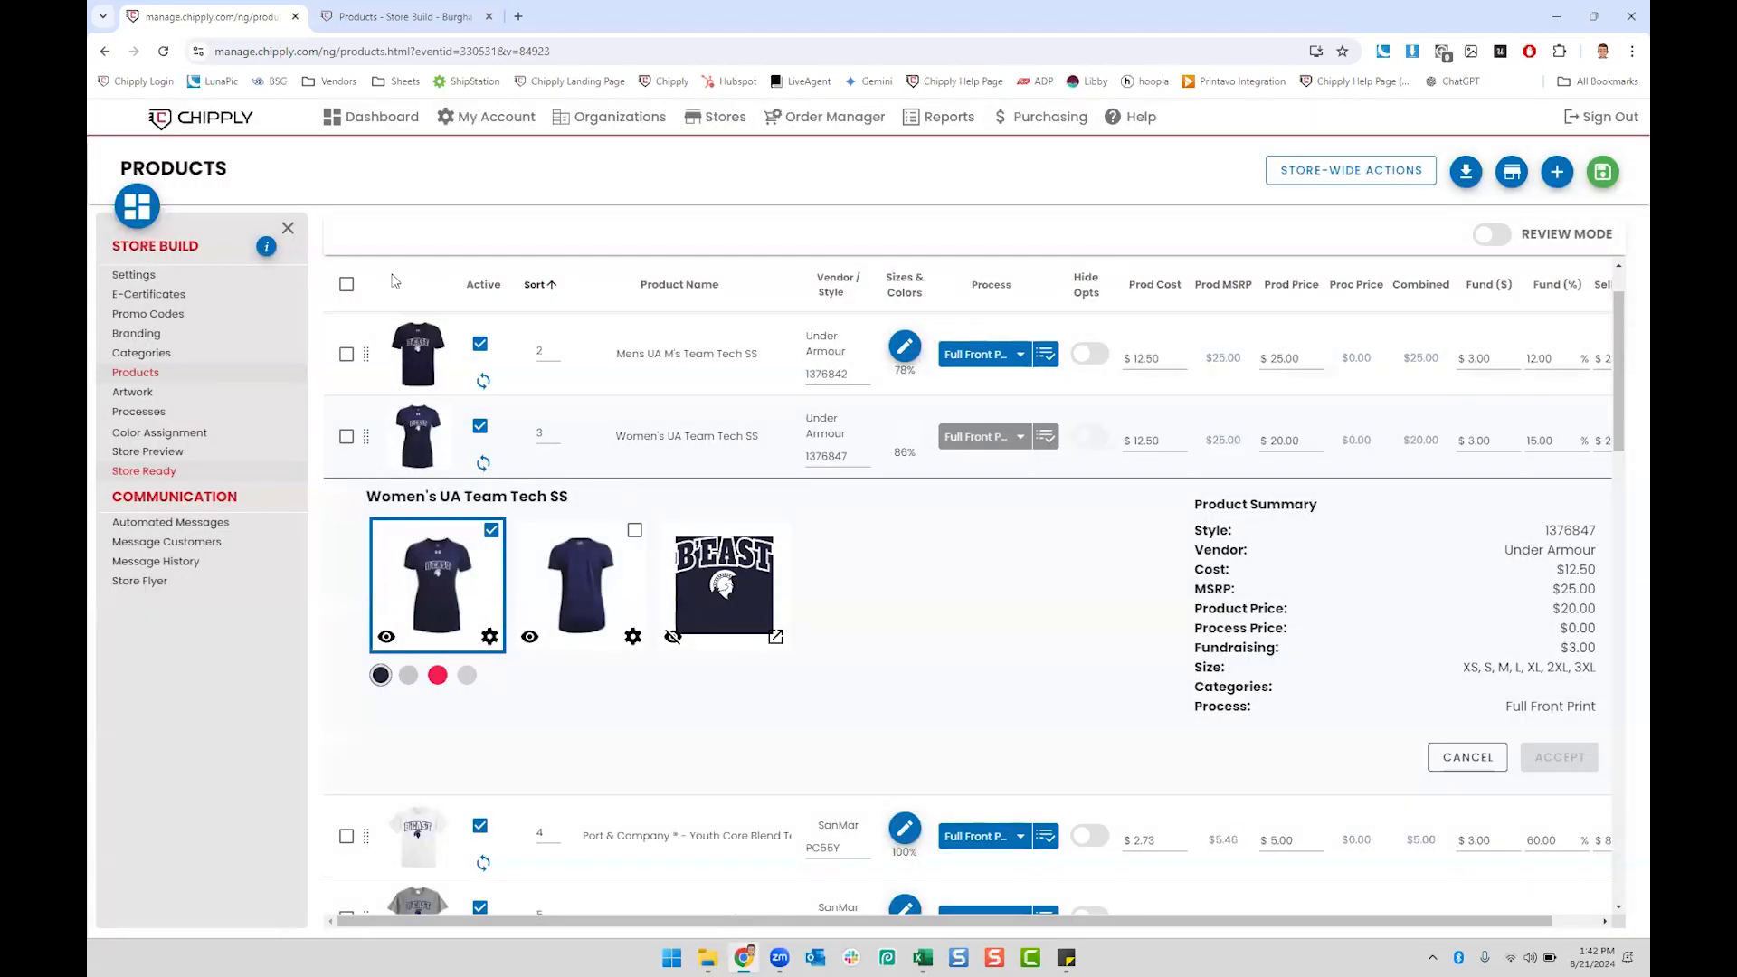
Step: Select all products in the list and close the product review without changes
click(346, 286)
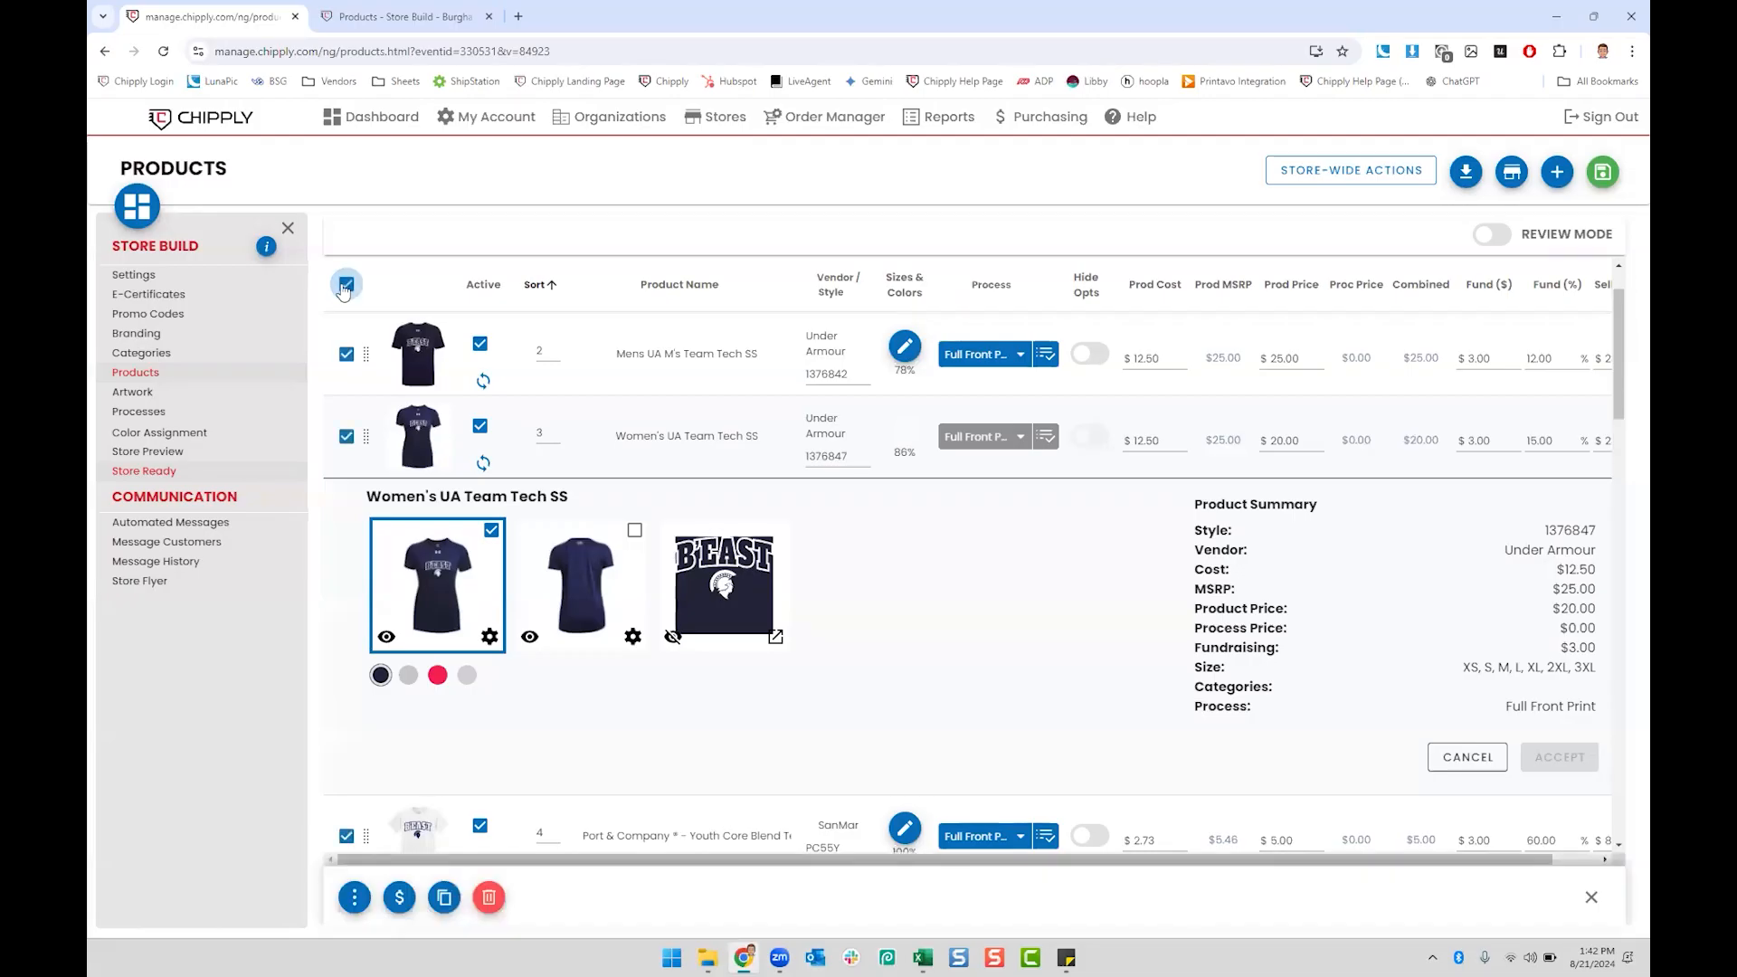
click(1468, 765)
Step: Check the product images in the storefront preview and randomize the display colors of all products in the store
key(ctrl+Tab)
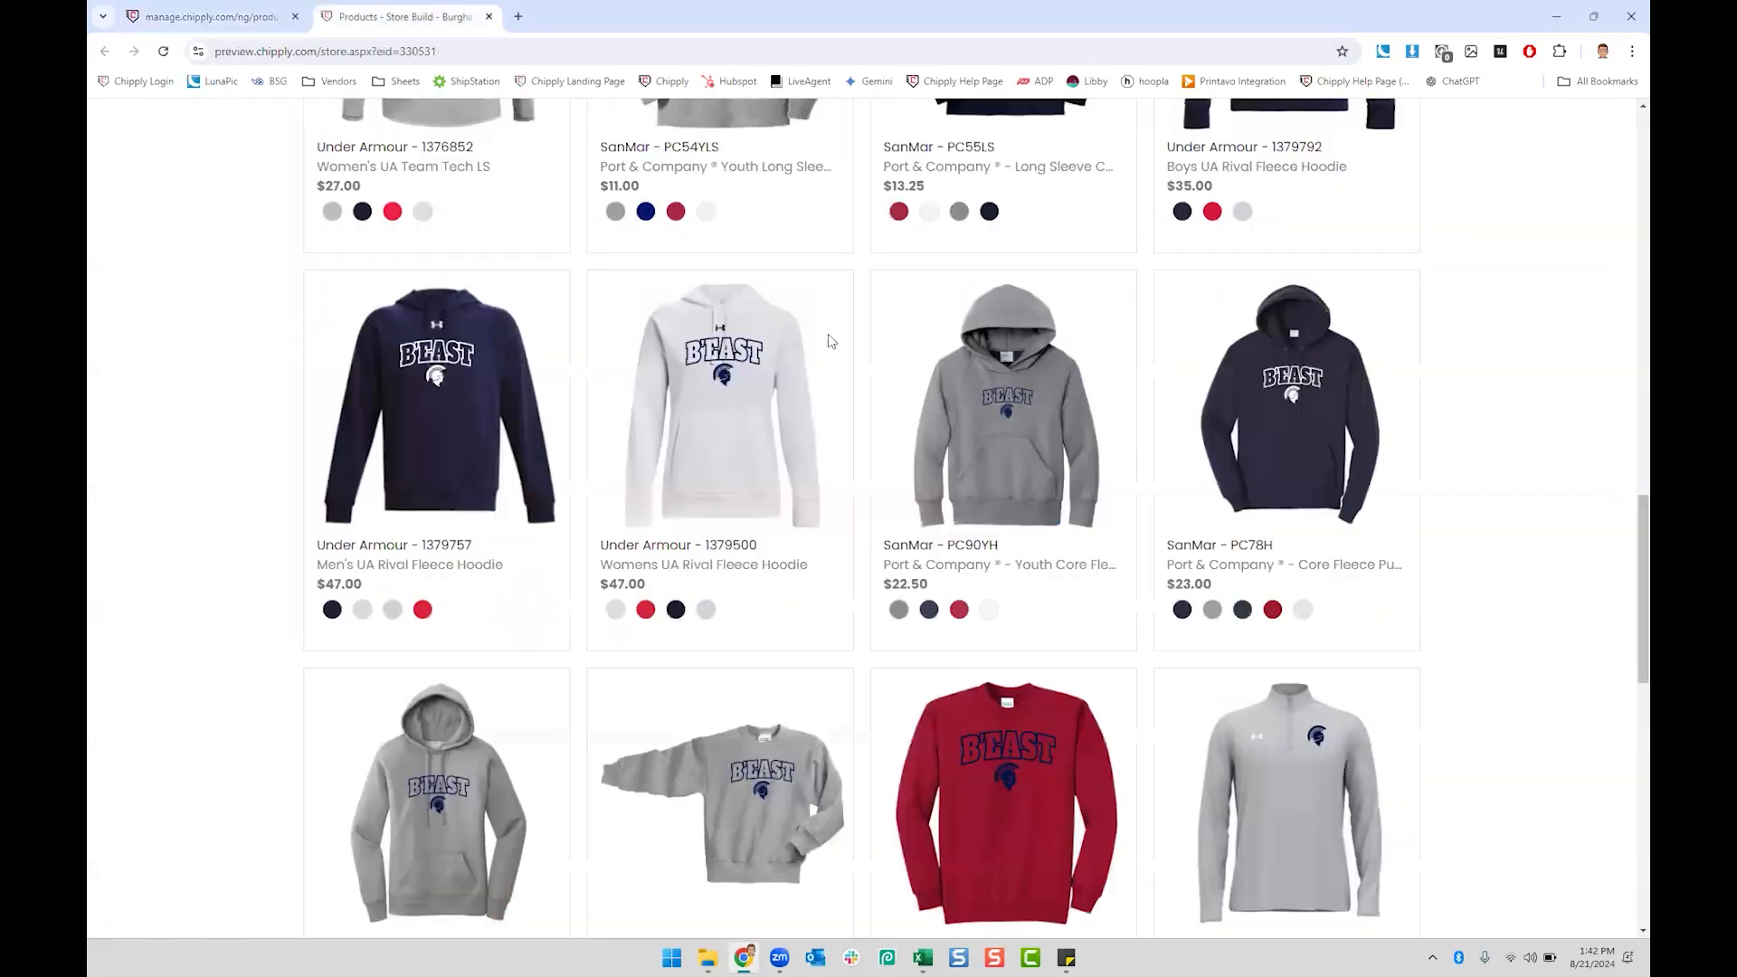
scroll(889, 561, up, 15)
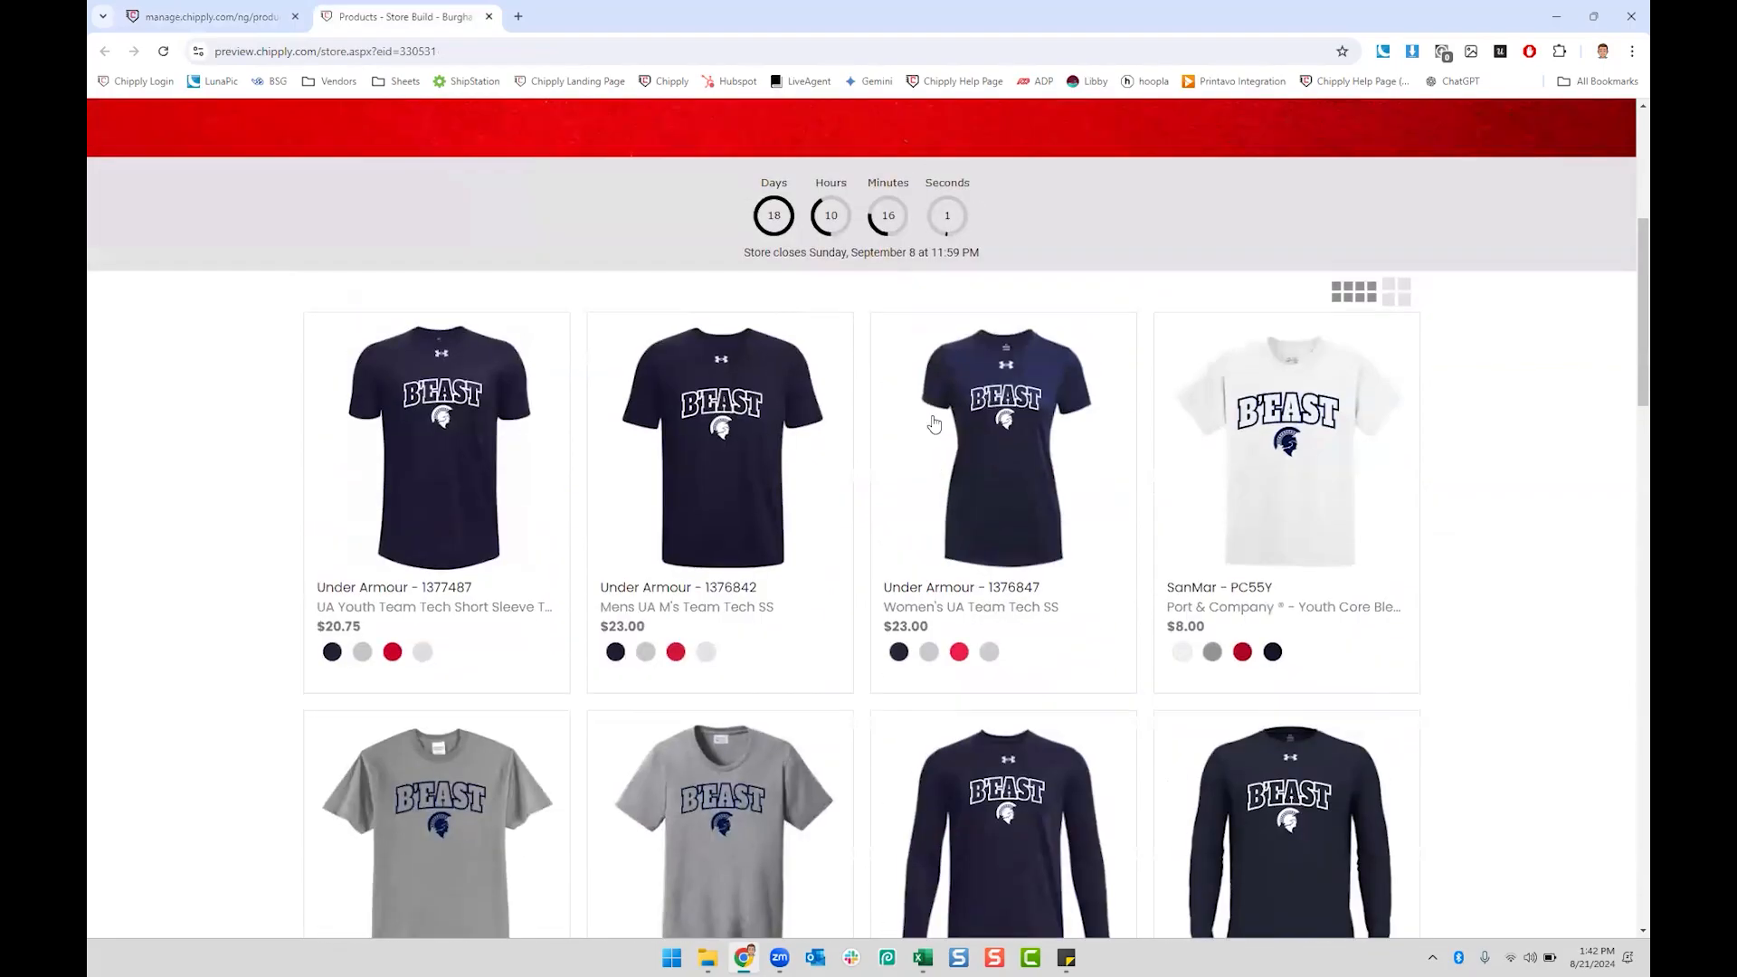
scroll(935, 424, up, 1)
click(139, 11)
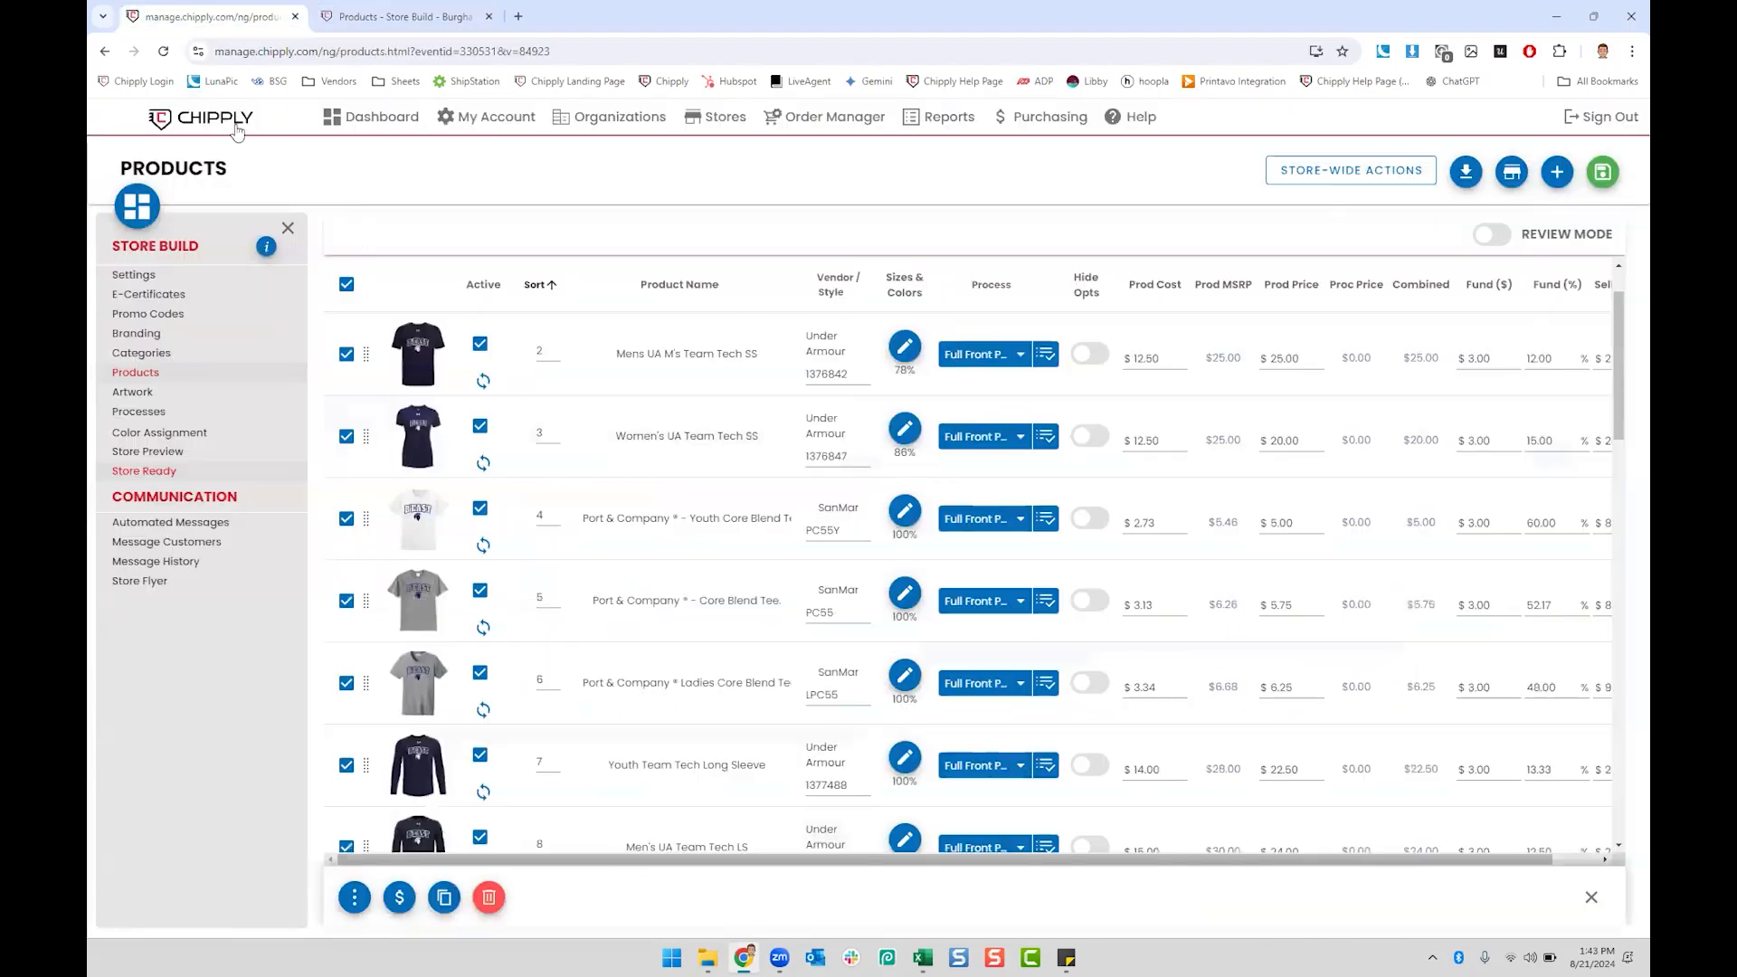
click(1345, 173)
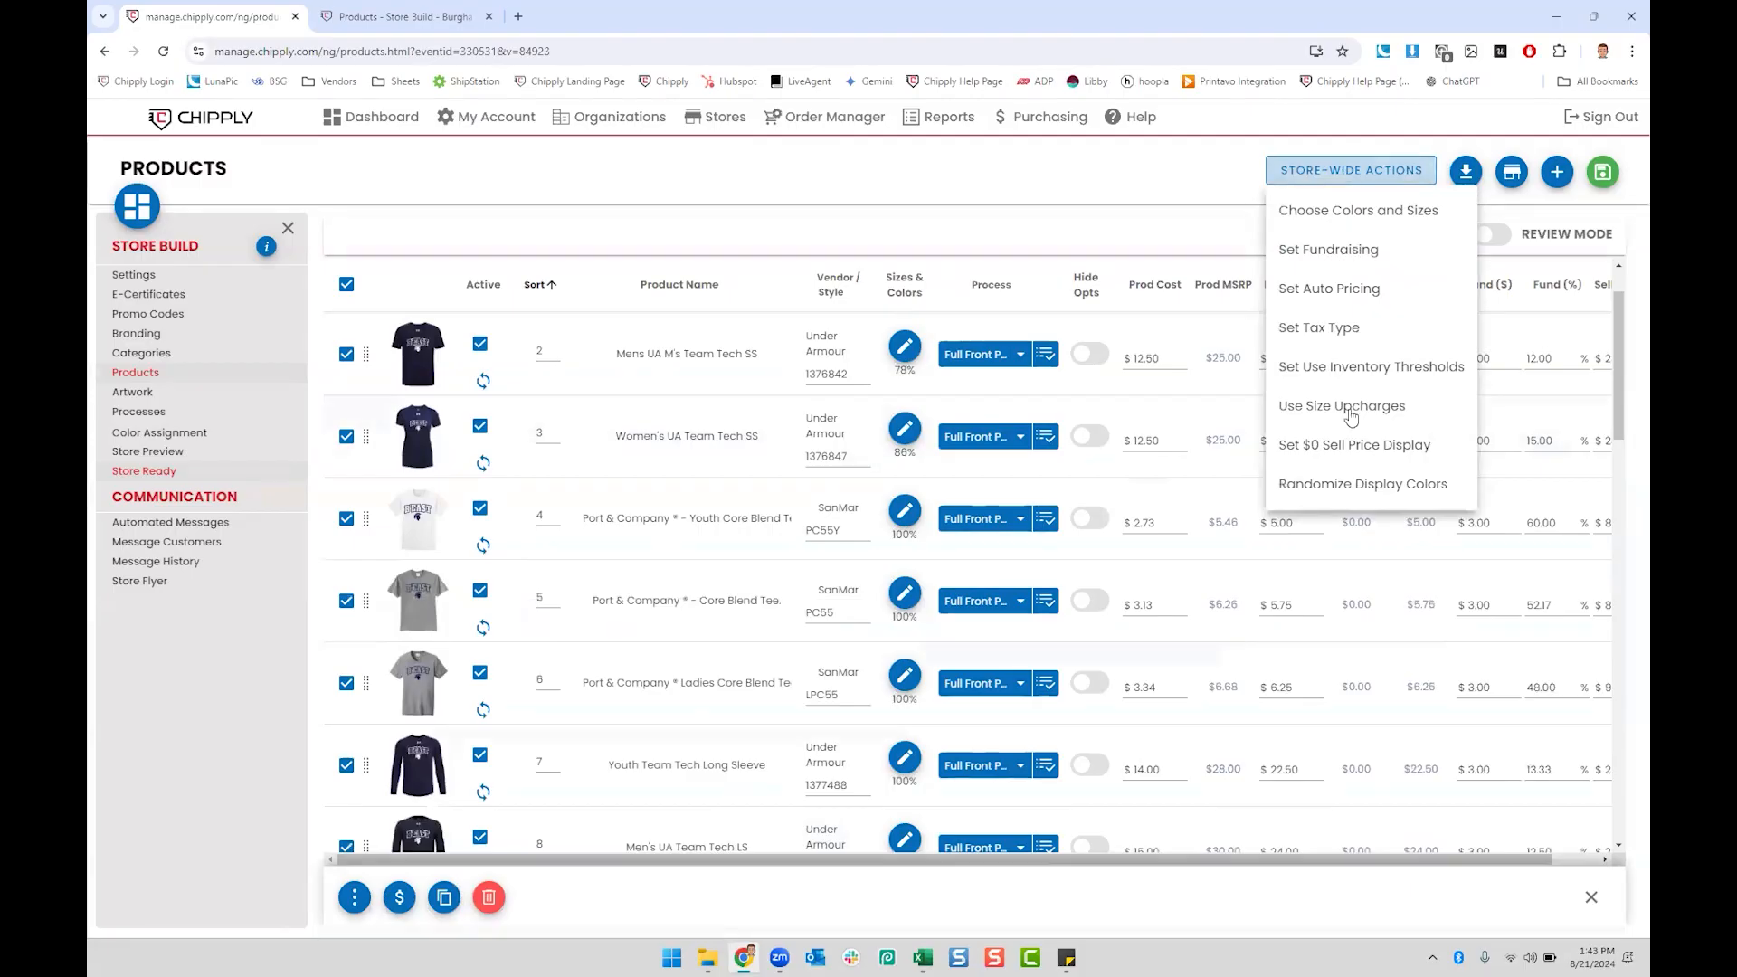
click(1373, 493)
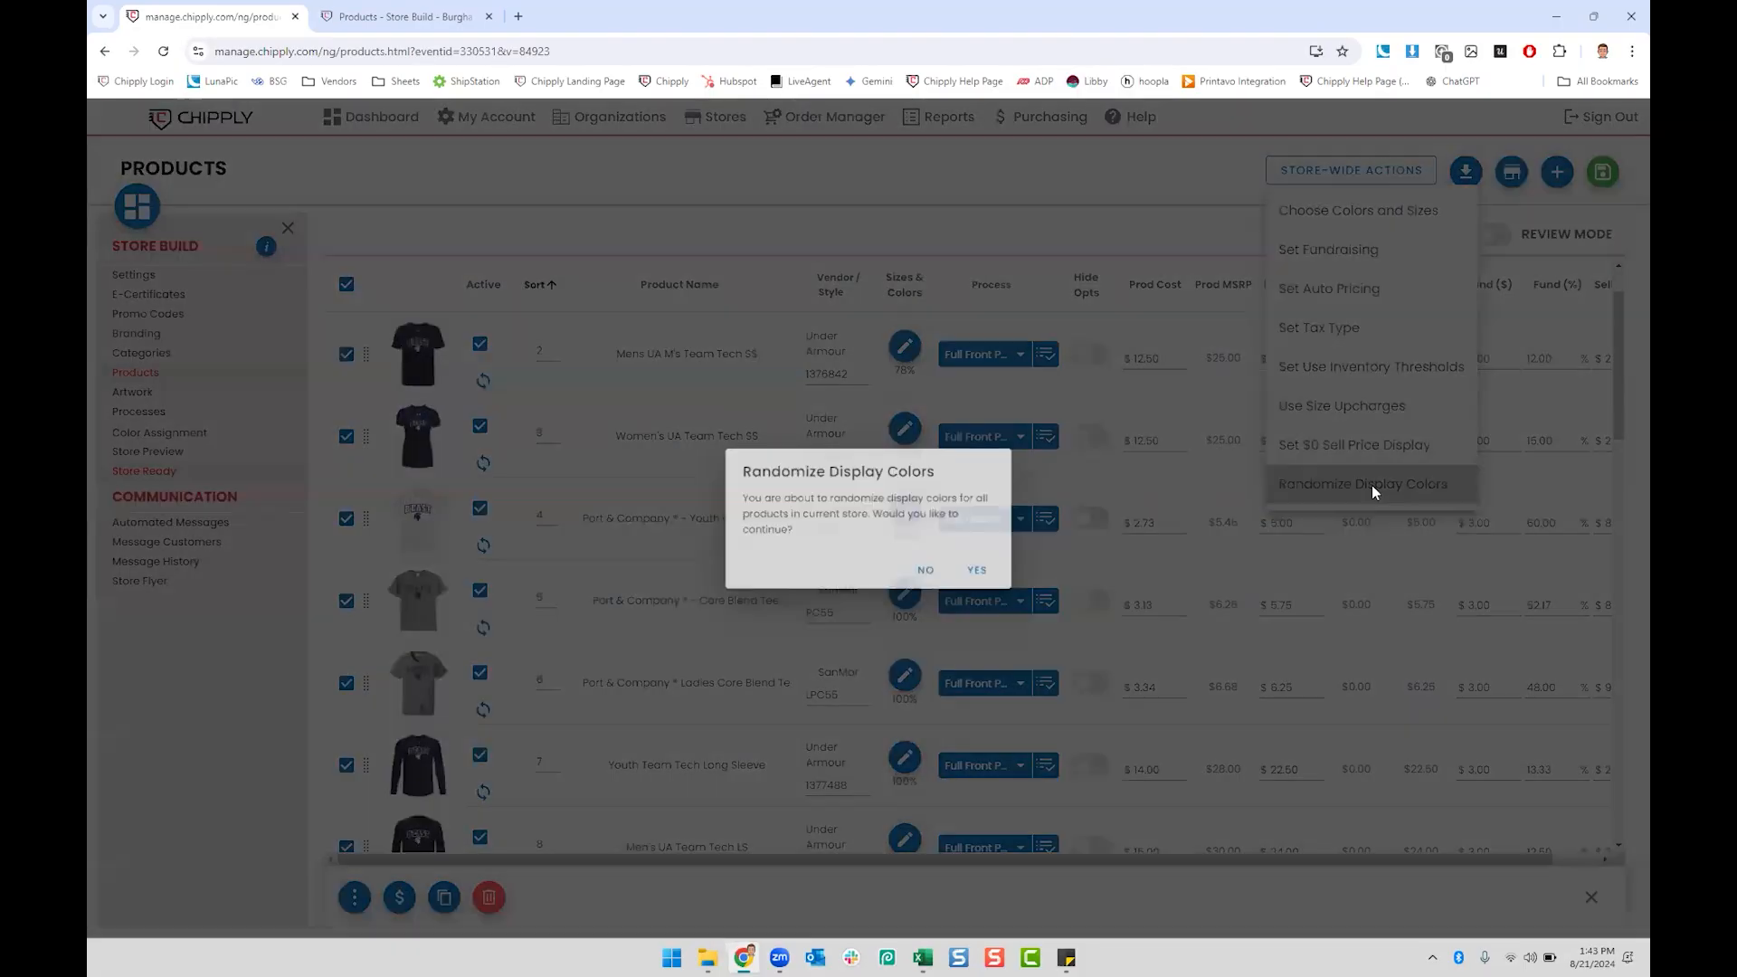
click(995, 576)
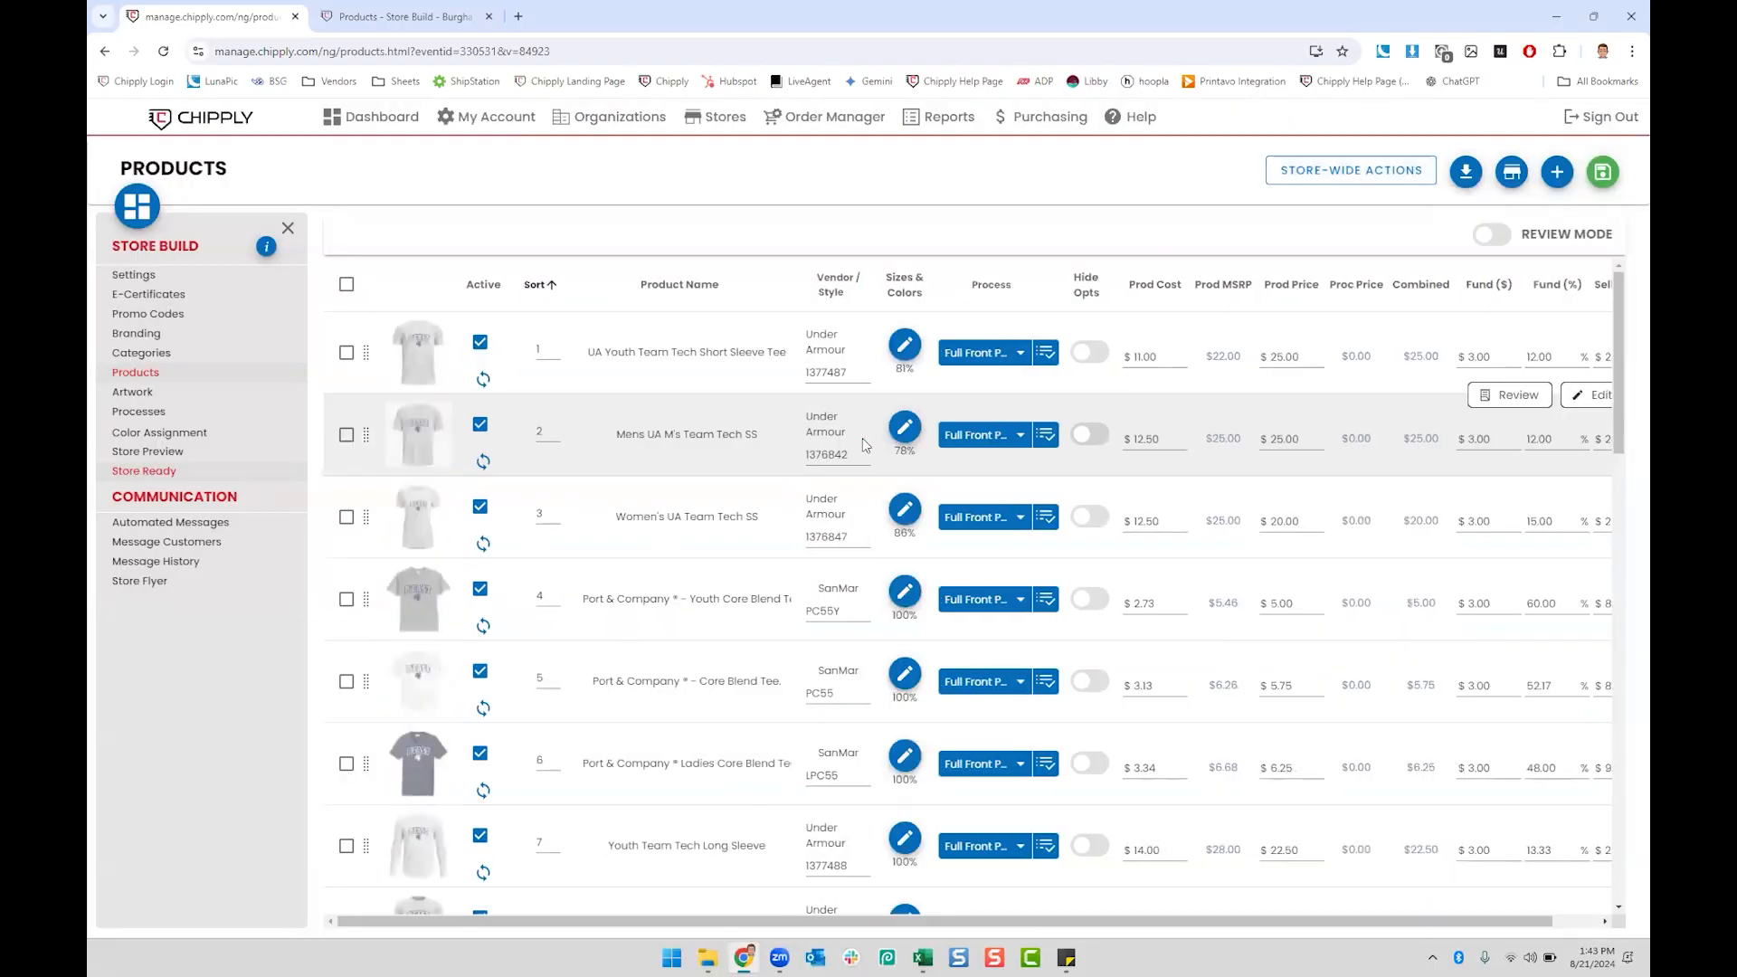
Step: Reload the storefront preview and examine the display colors there and in the product list
click(405, 16)
click(163, 50)
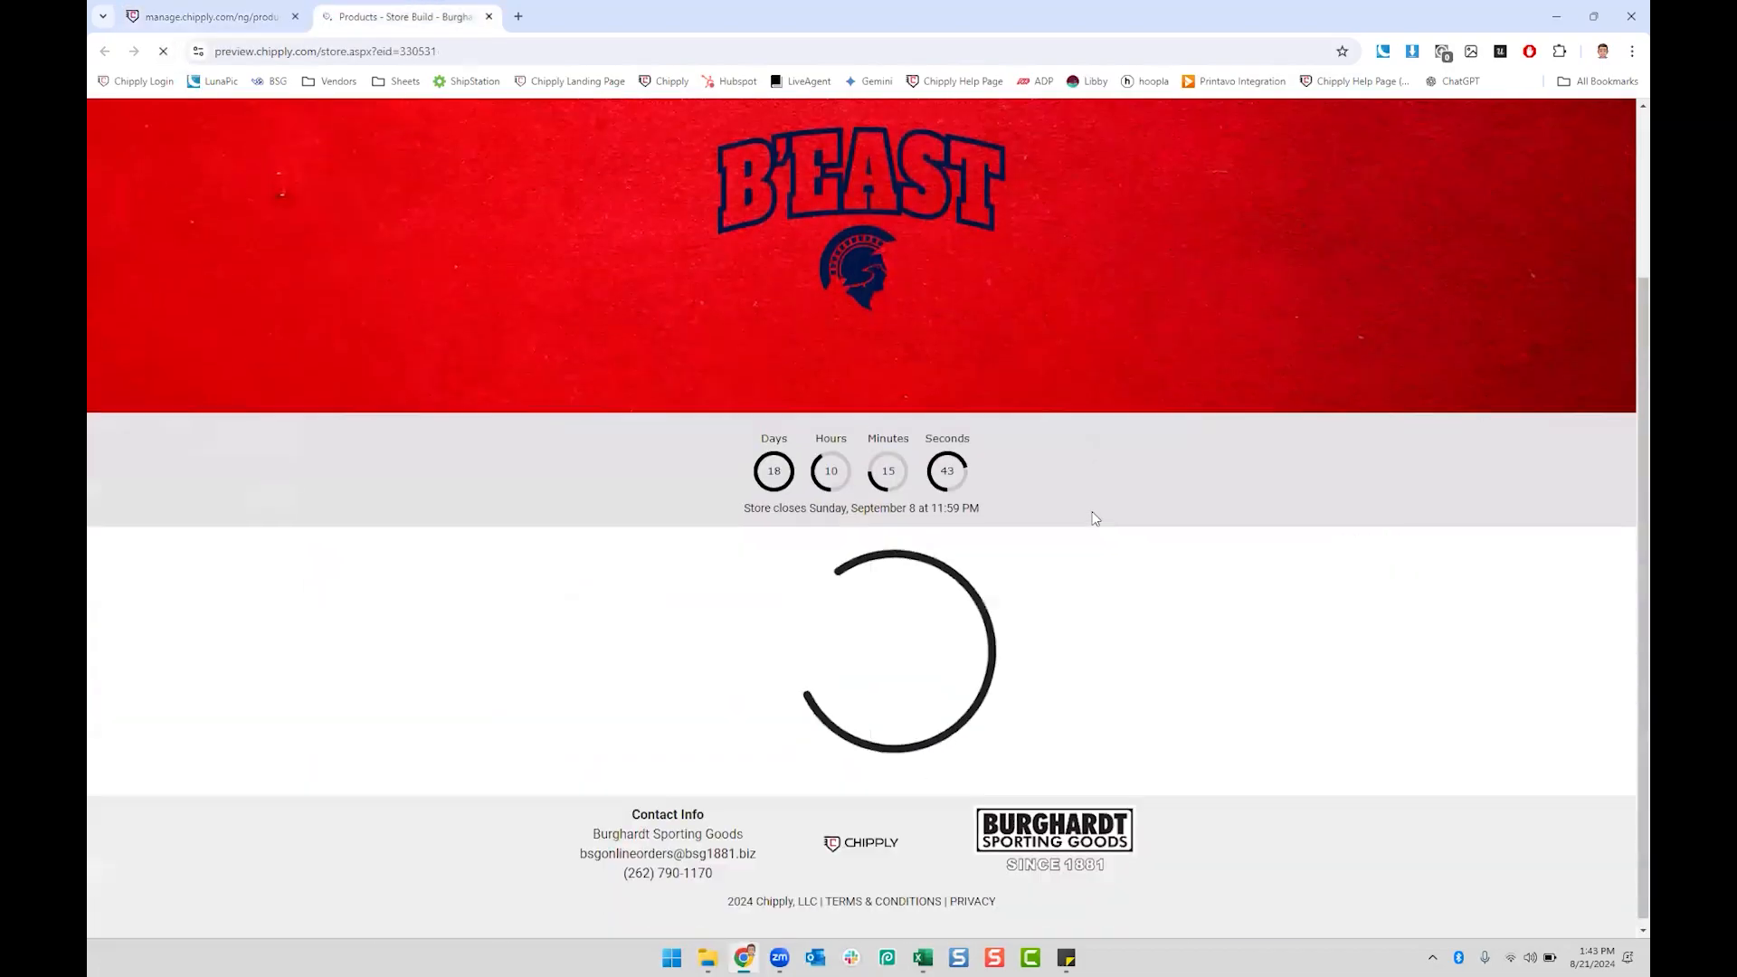
scroll(1085, 511, down, 10)
scroll(1061, 502, down, 5)
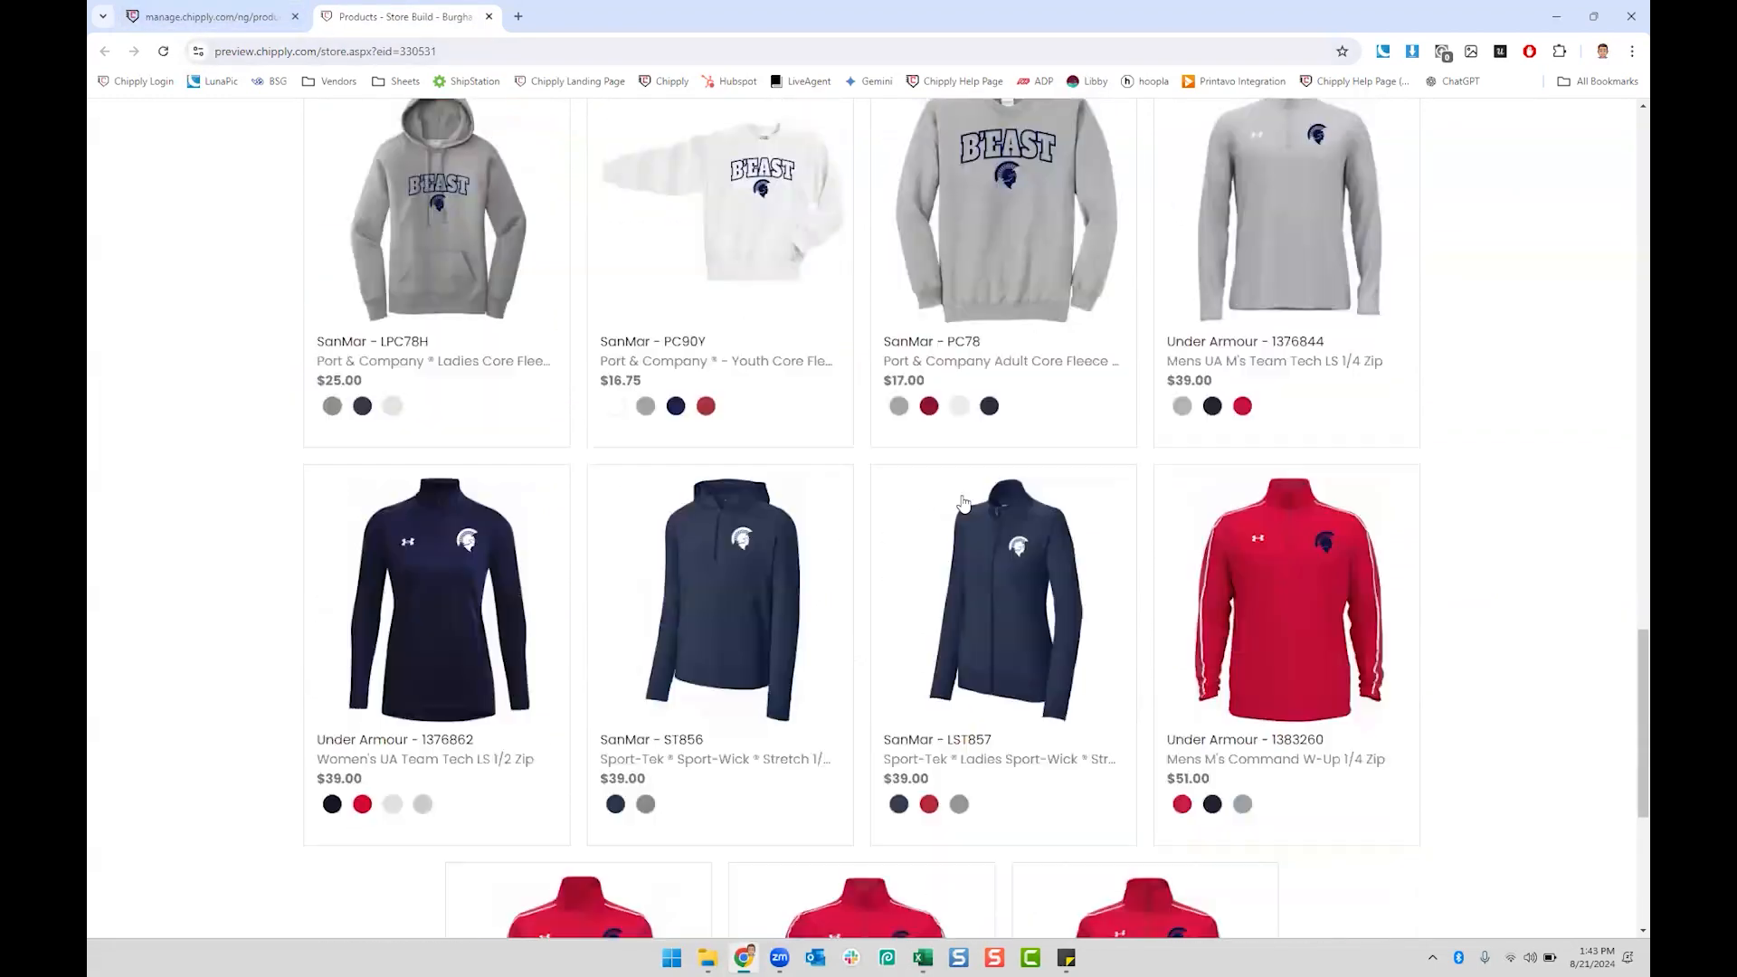
scroll(962, 503, down, 2)
scroll(881, 514, up, 1)
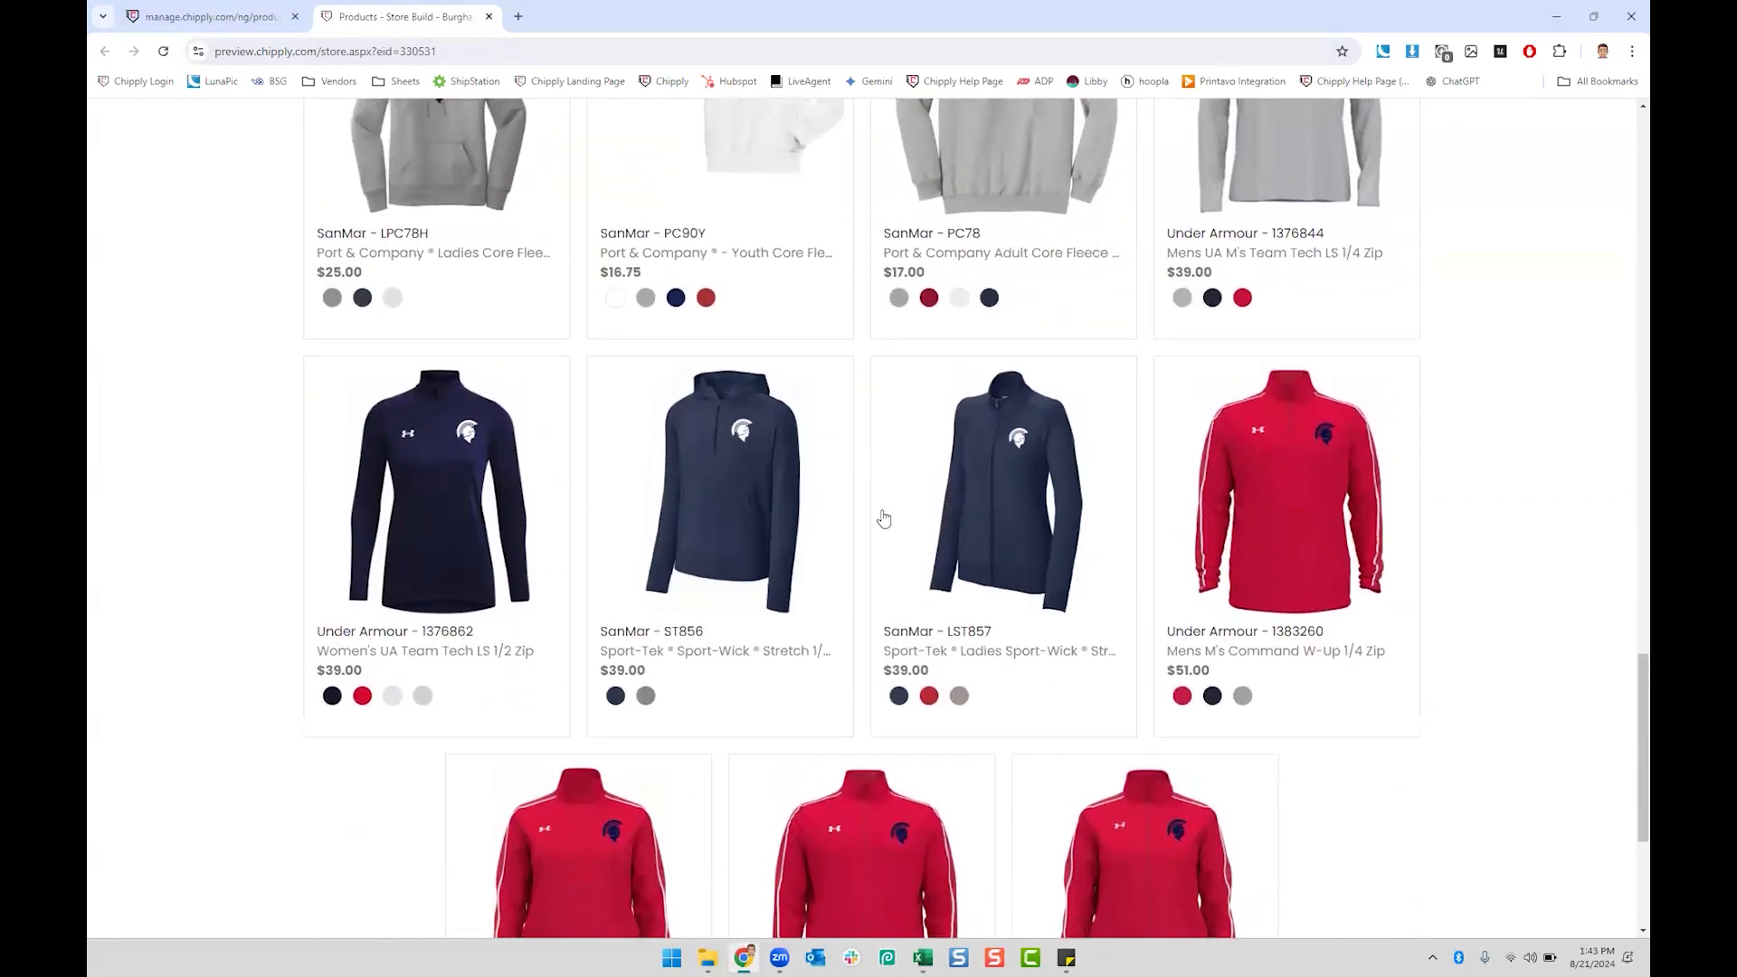
scroll(872, 504, down, 3)
click(220, 17)
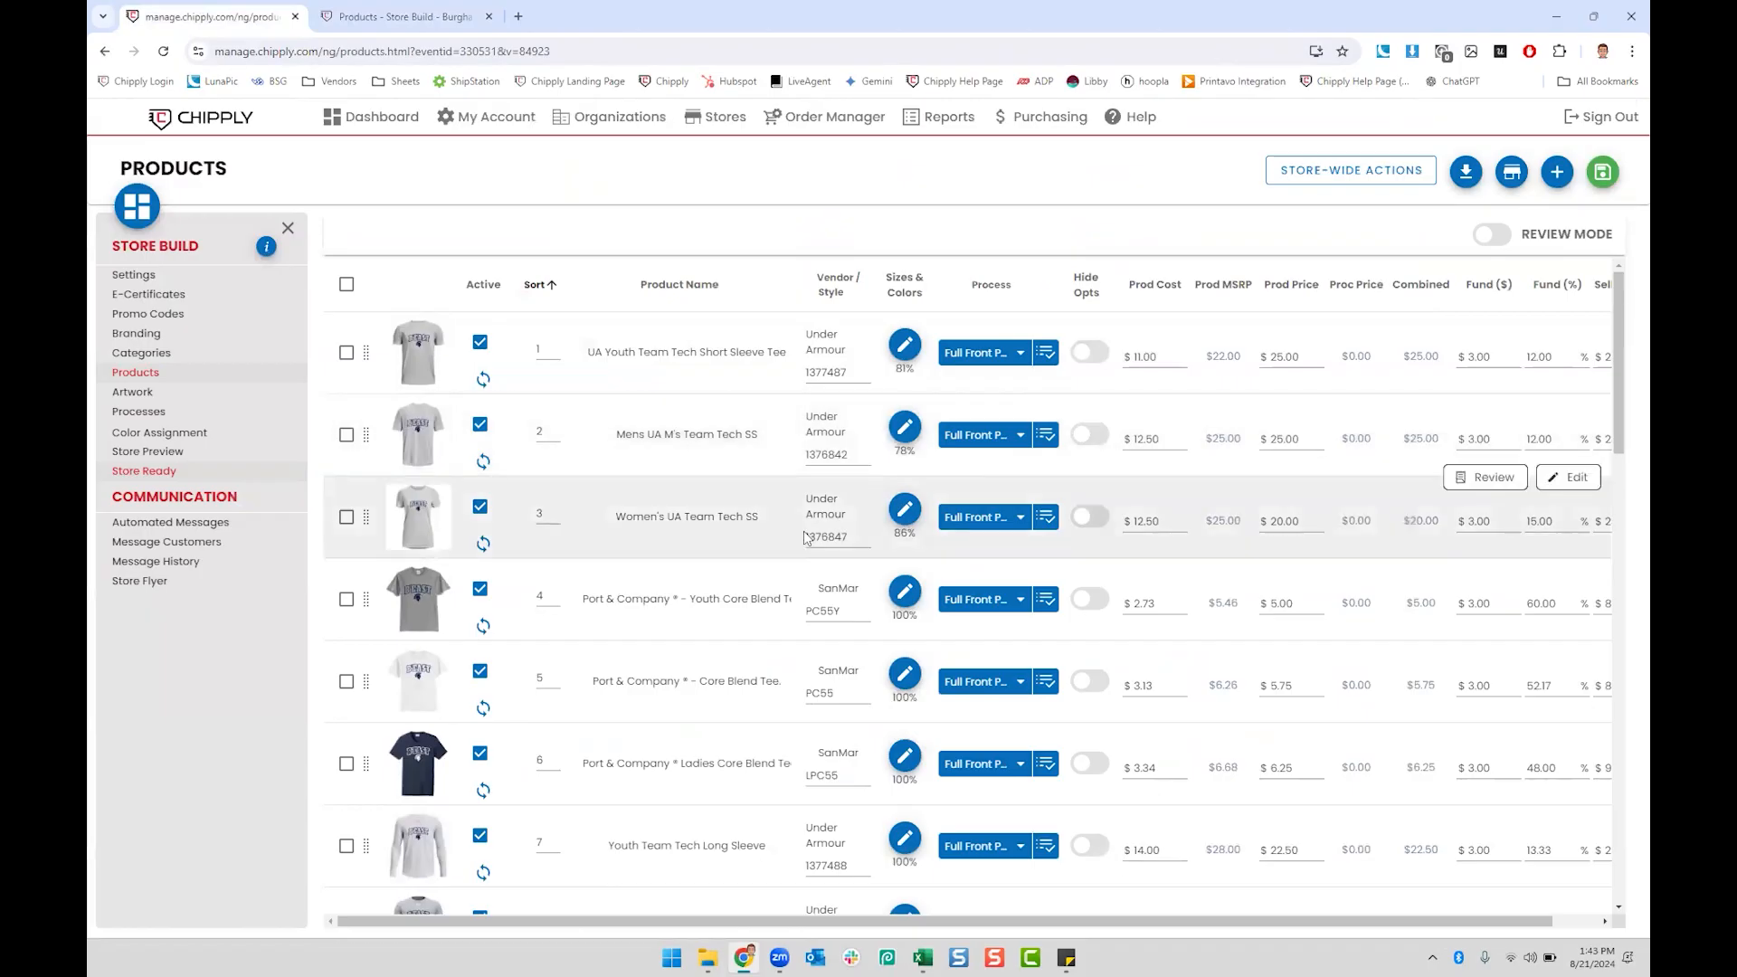
scroll(805, 537, down, 5)
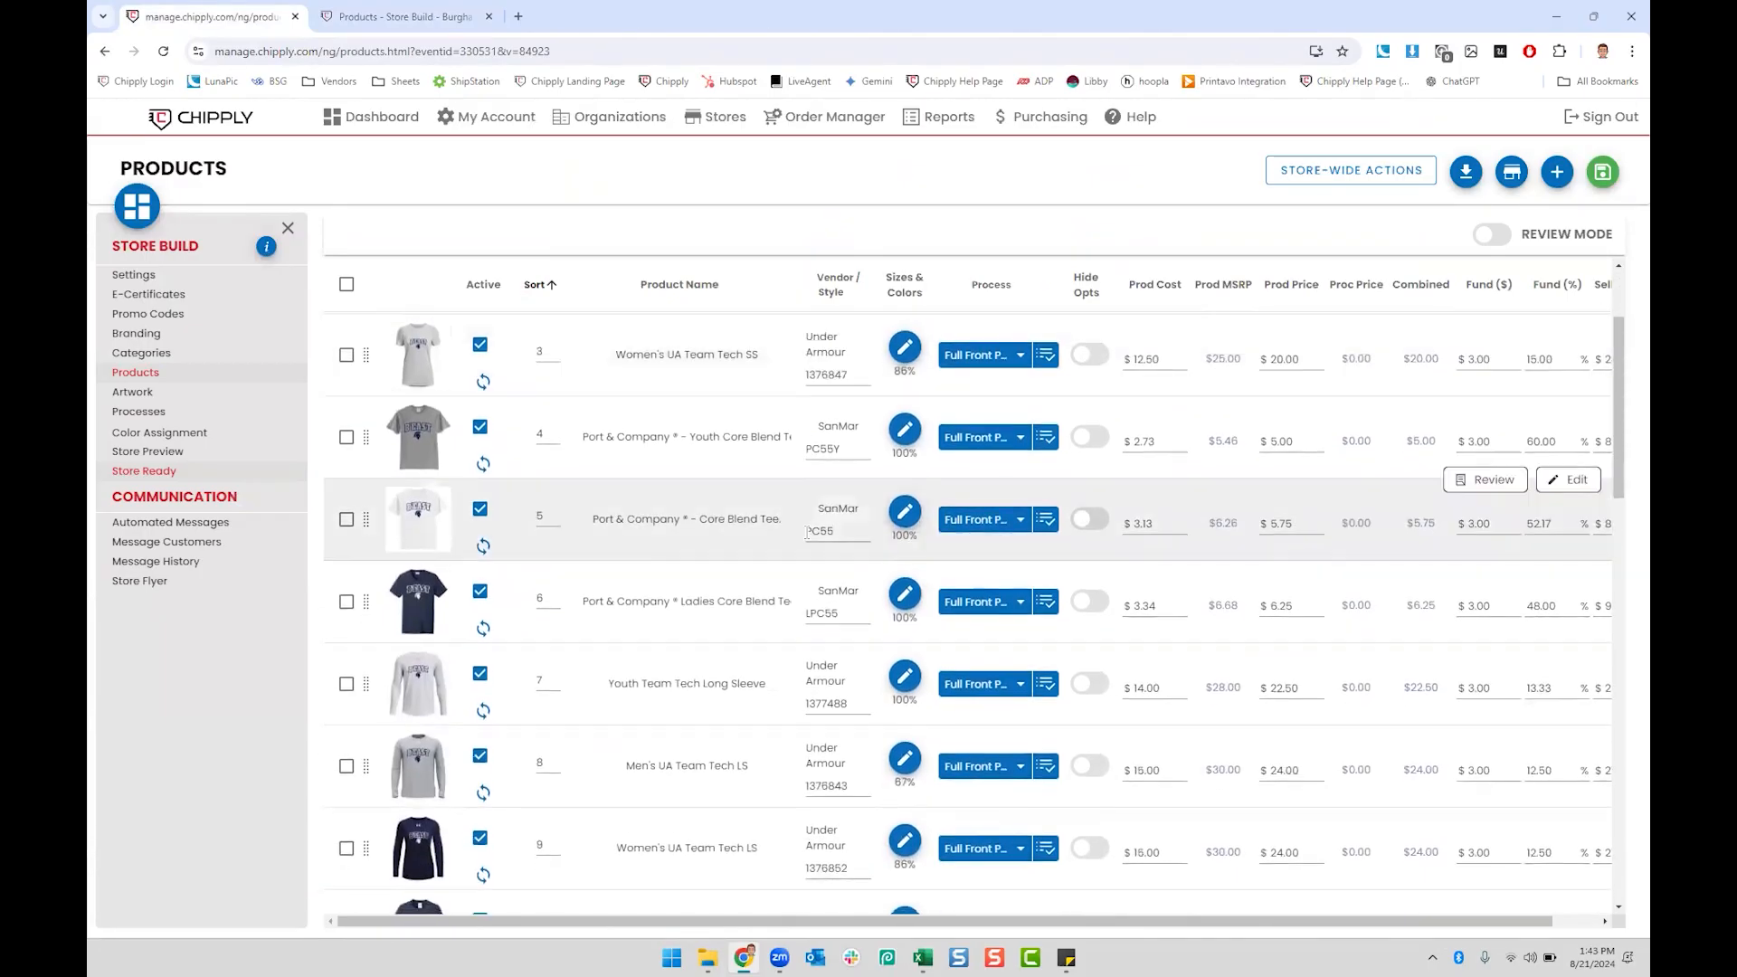
scroll(812, 532, down, 2)
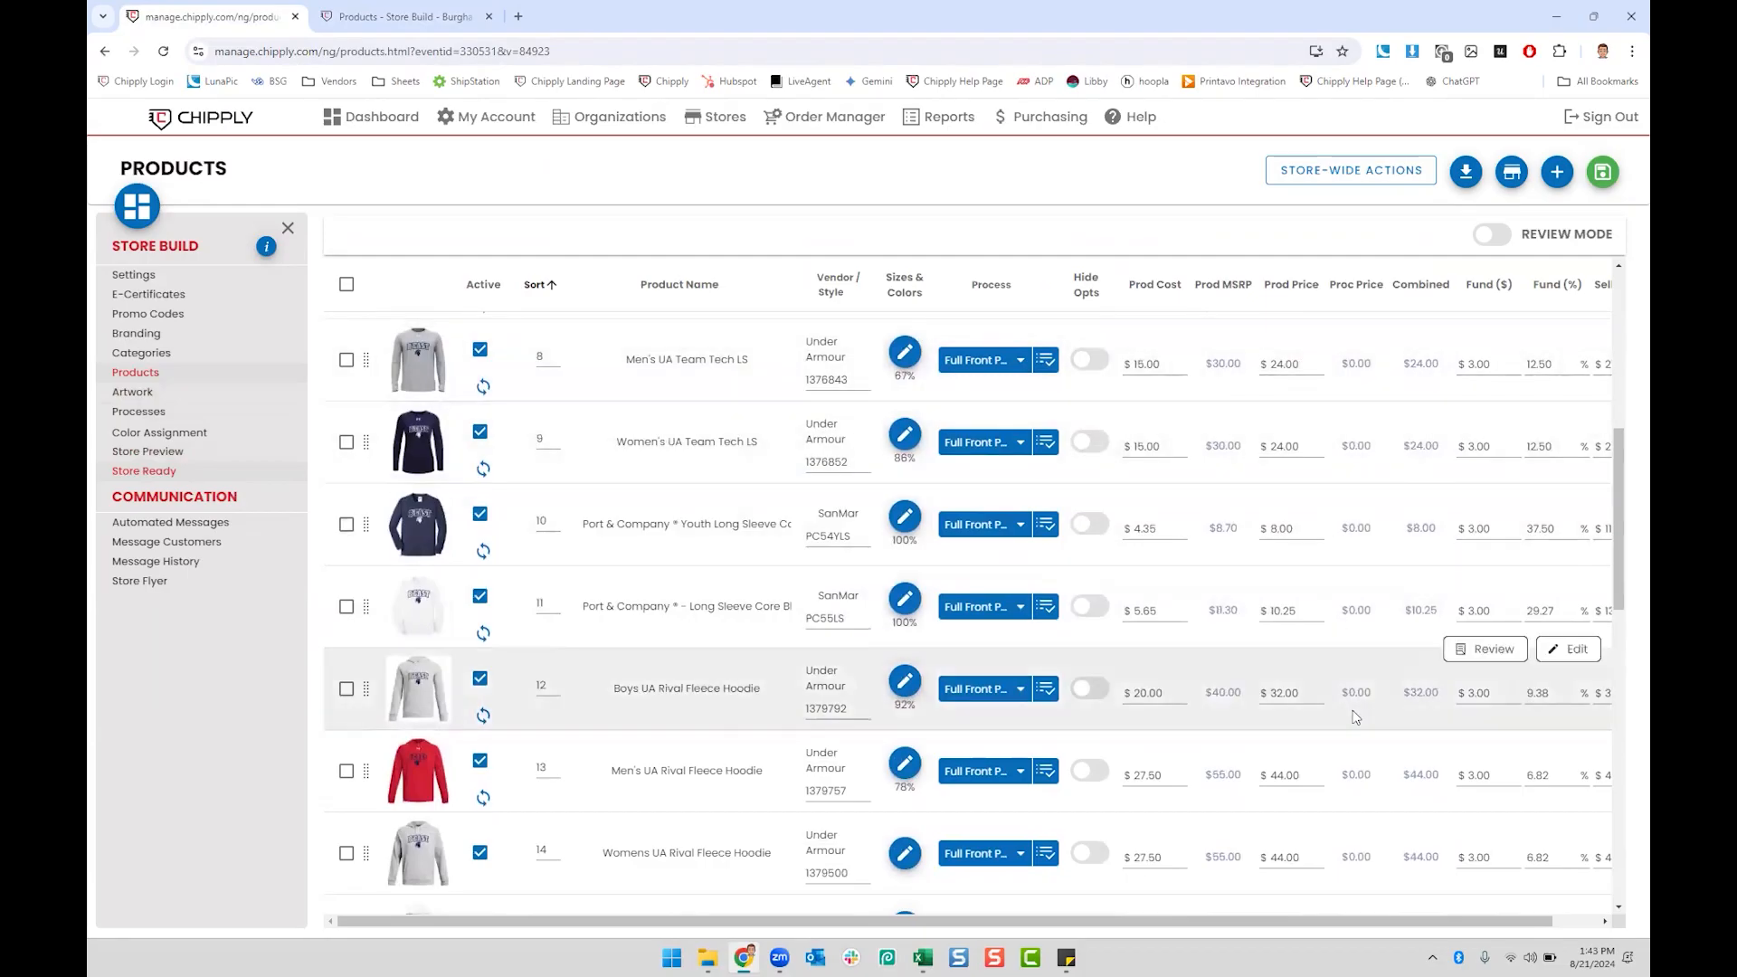
Step: Copy the web address of the storefront preview
click(414, 11)
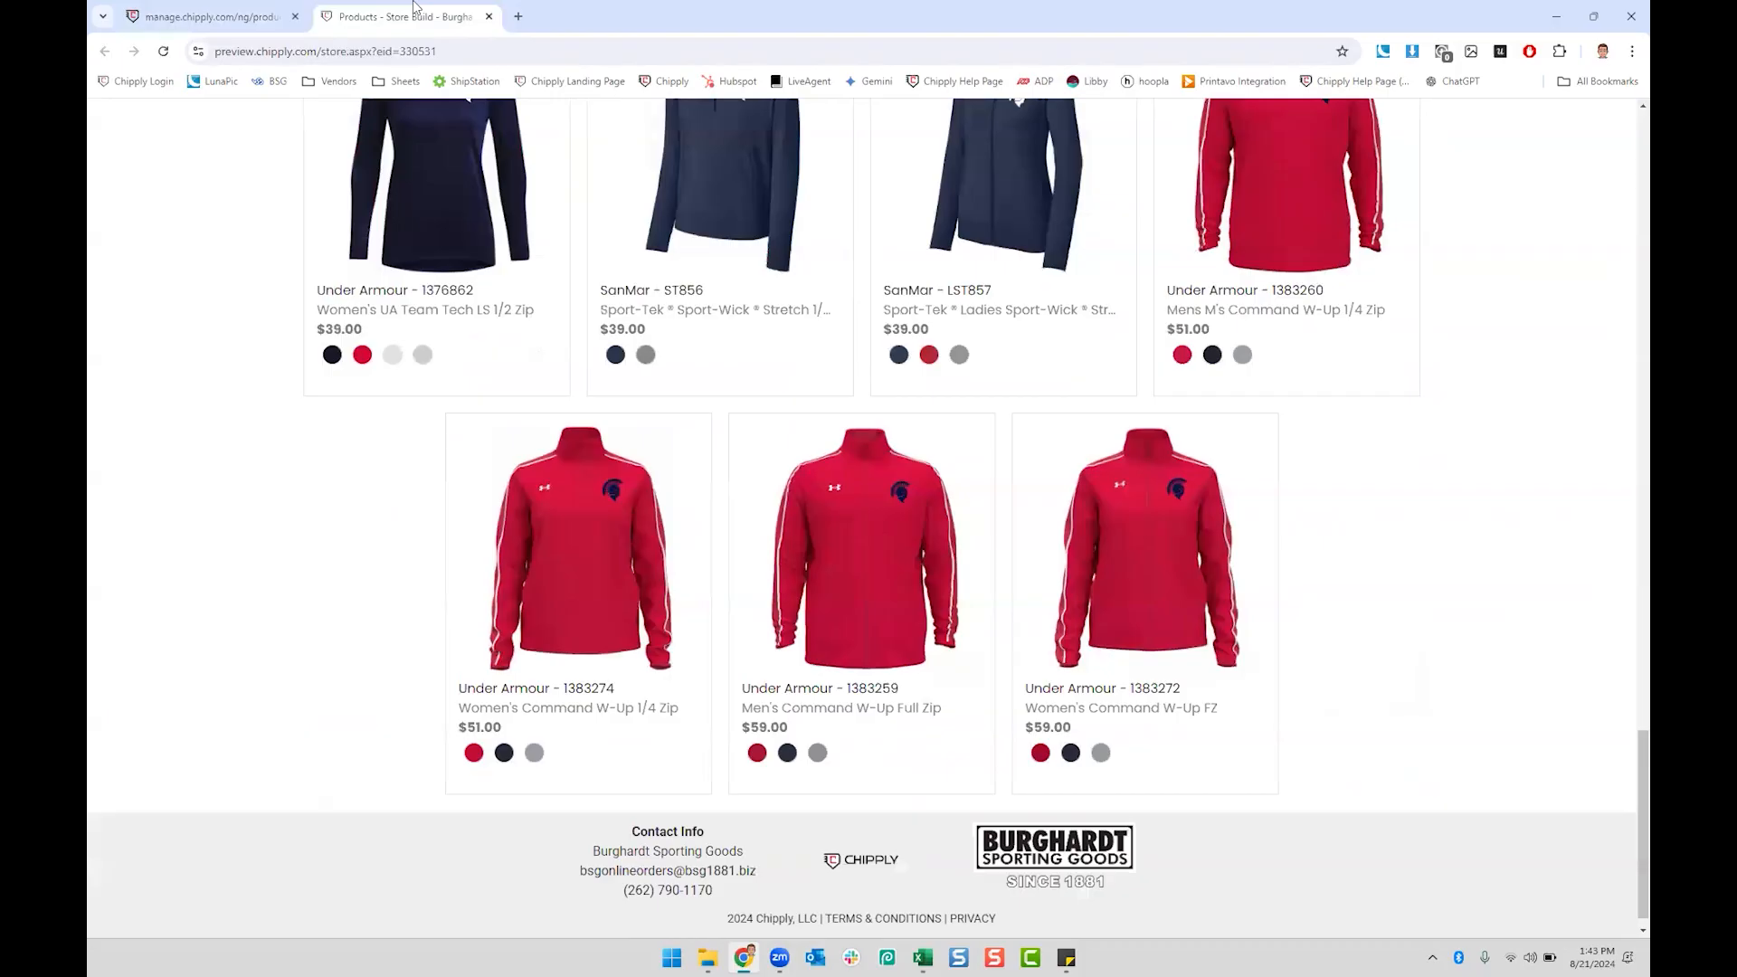
click(401, 52)
right_click(317, 47)
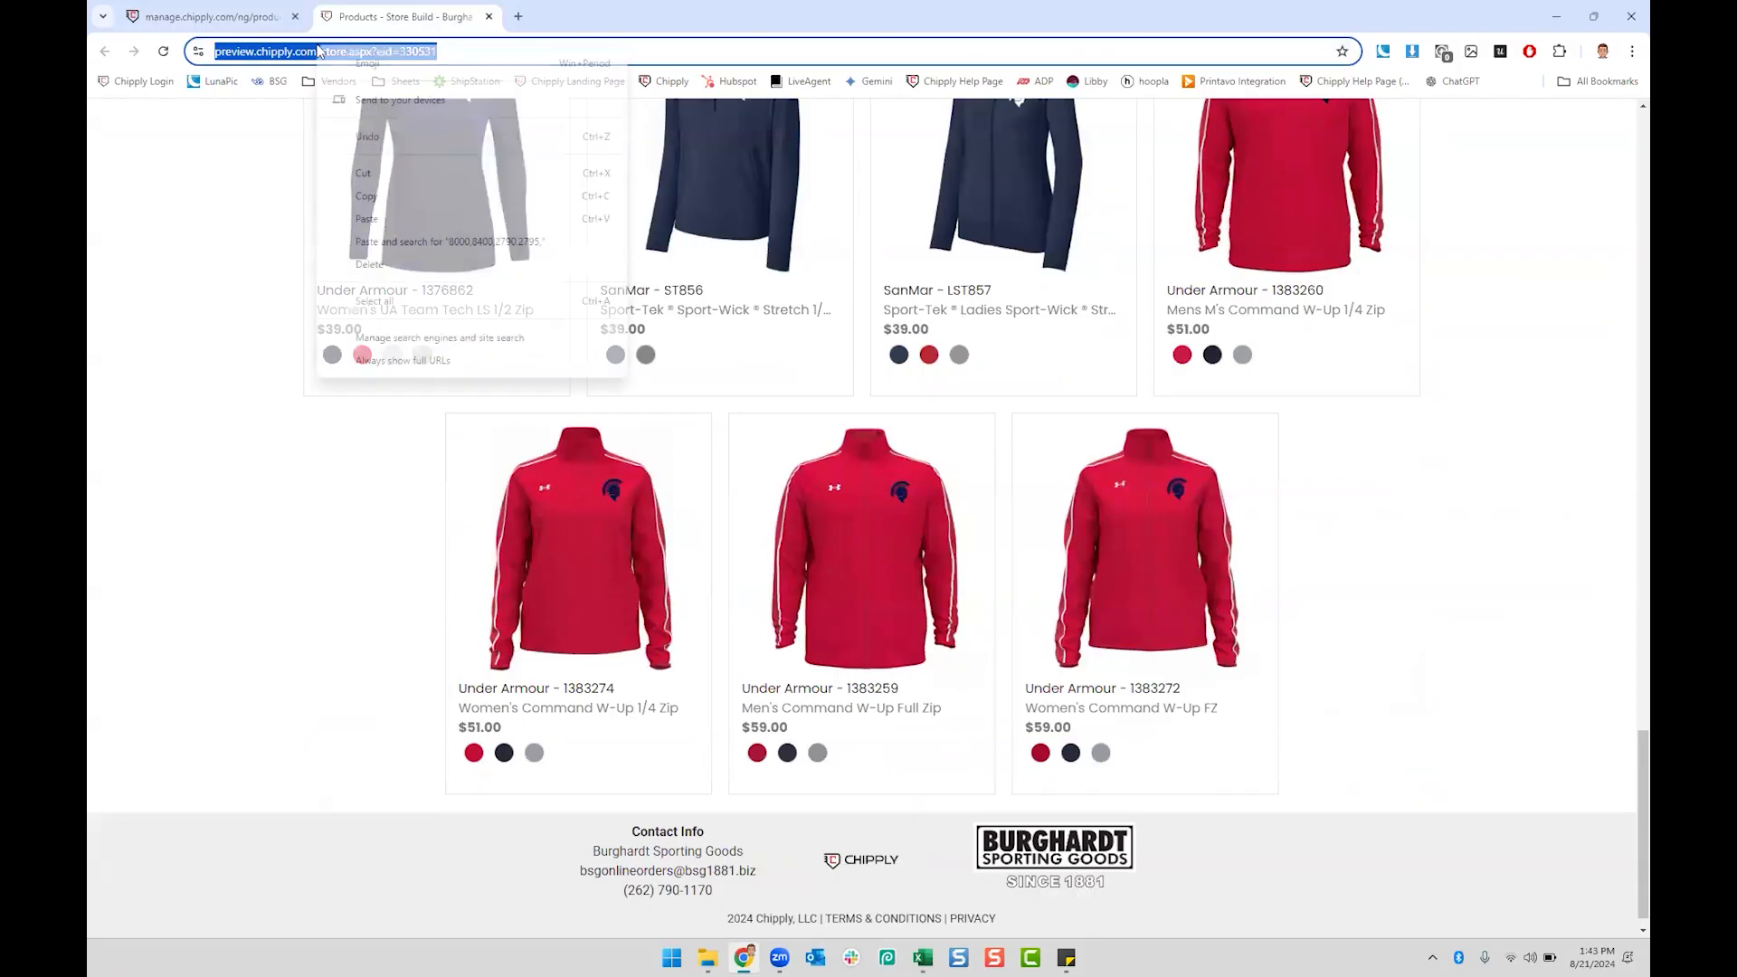
click(394, 202)
Step: Look through the preview's products and view the Port & Company Ladies Core Blend Tee in red, returning to the storefront
scroll(339, 312, up, 15)
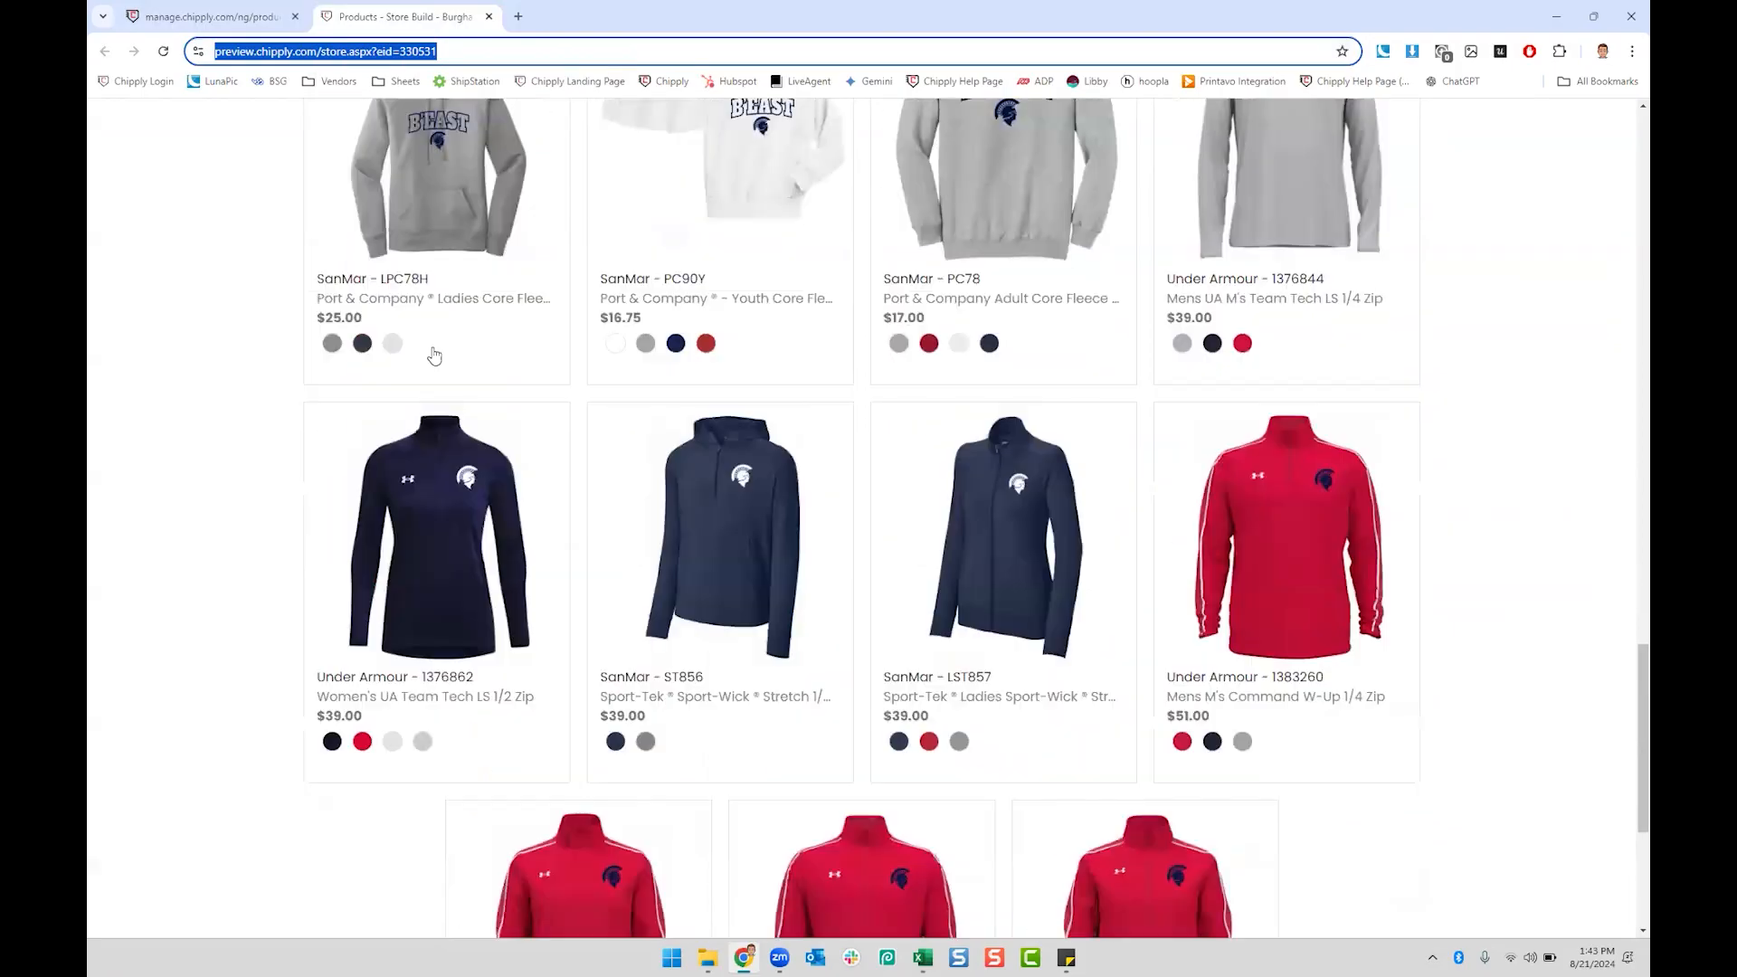
scroll(459, 337, up, 7)
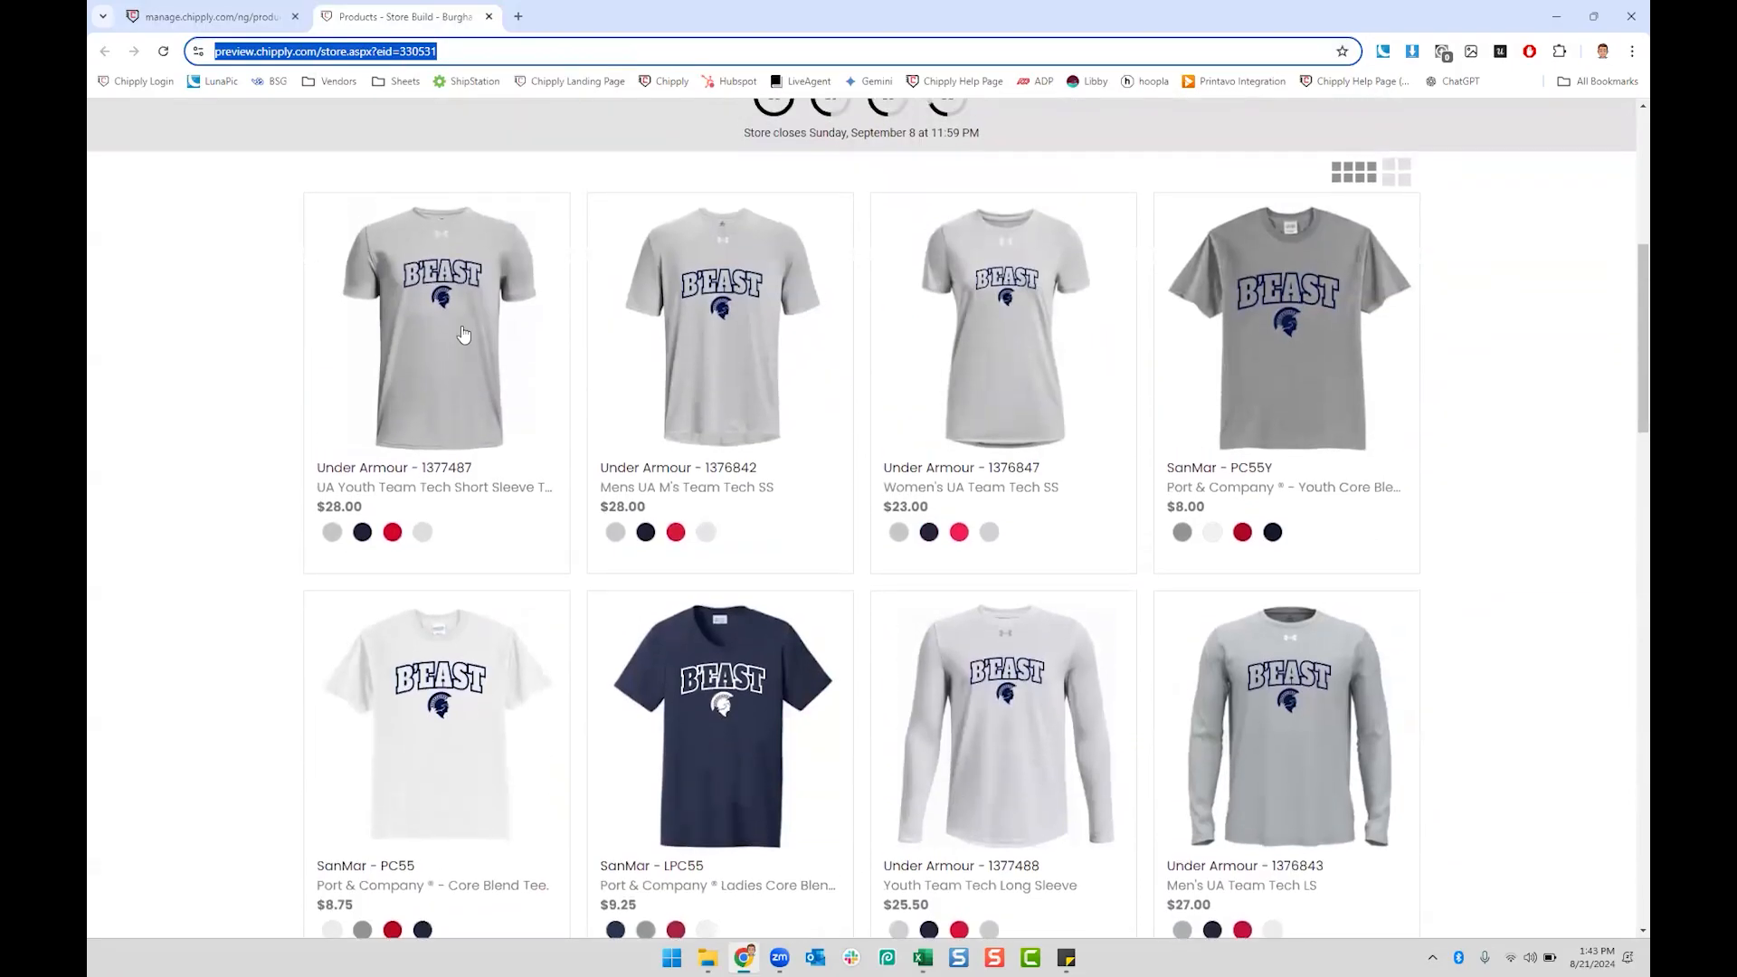
scroll(461, 333, down, 2)
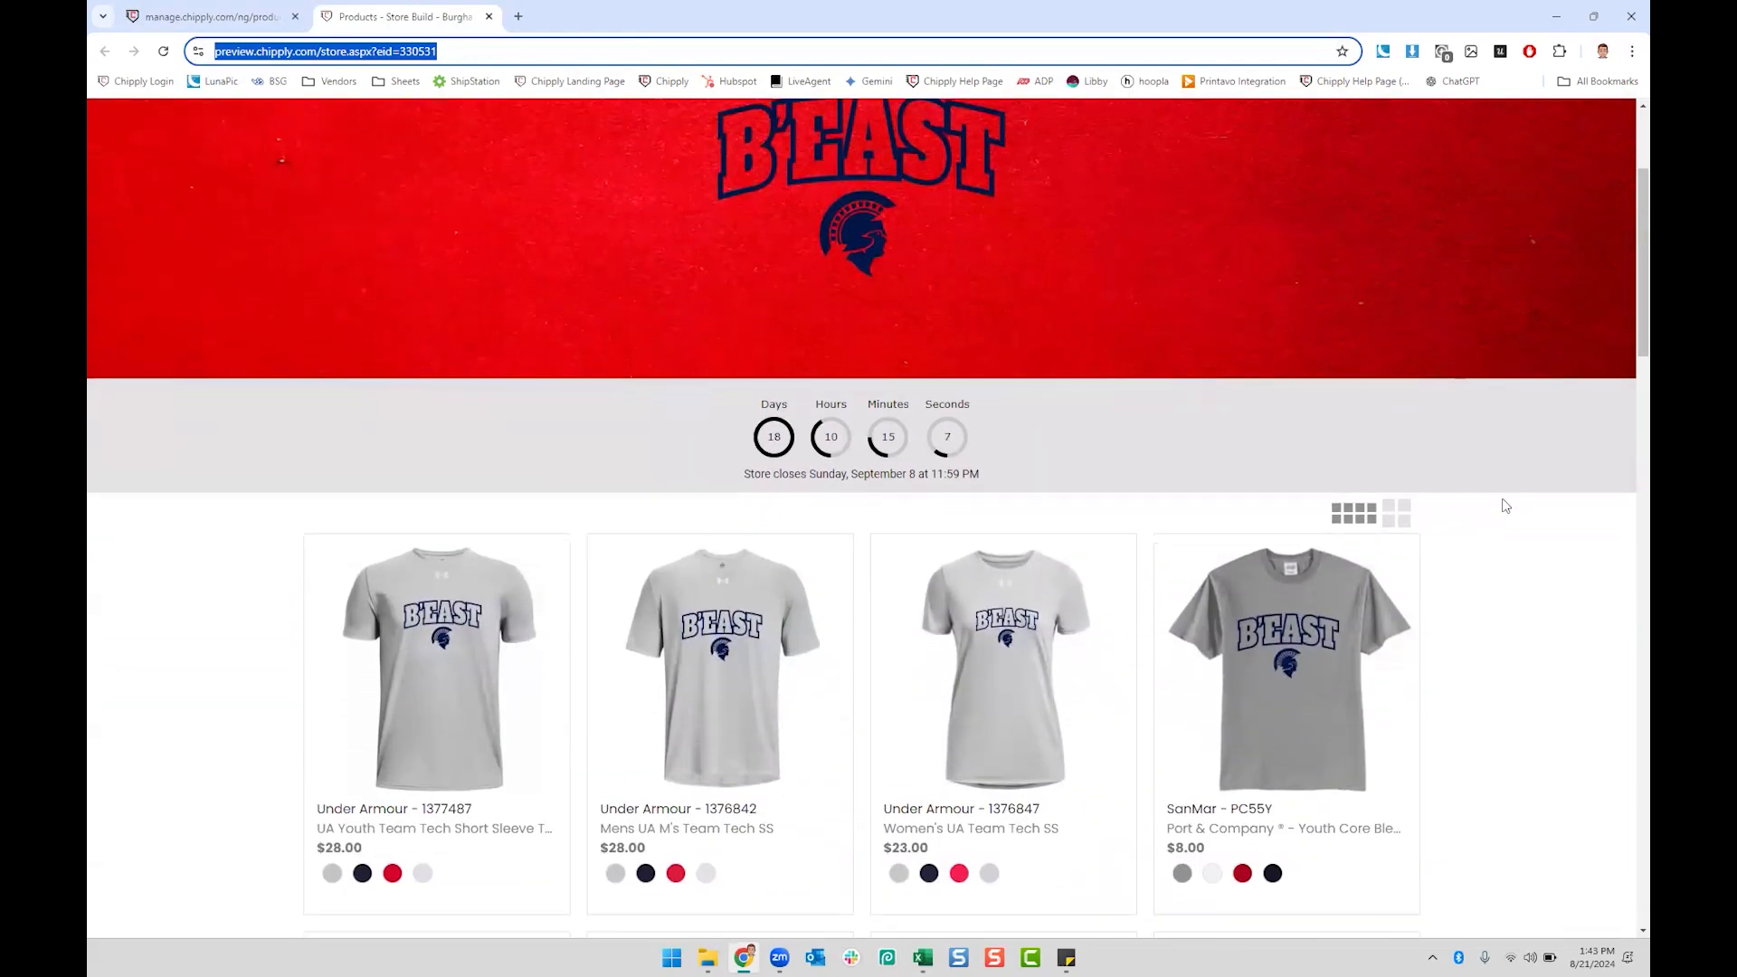
scroll(1483, 504, down, 7)
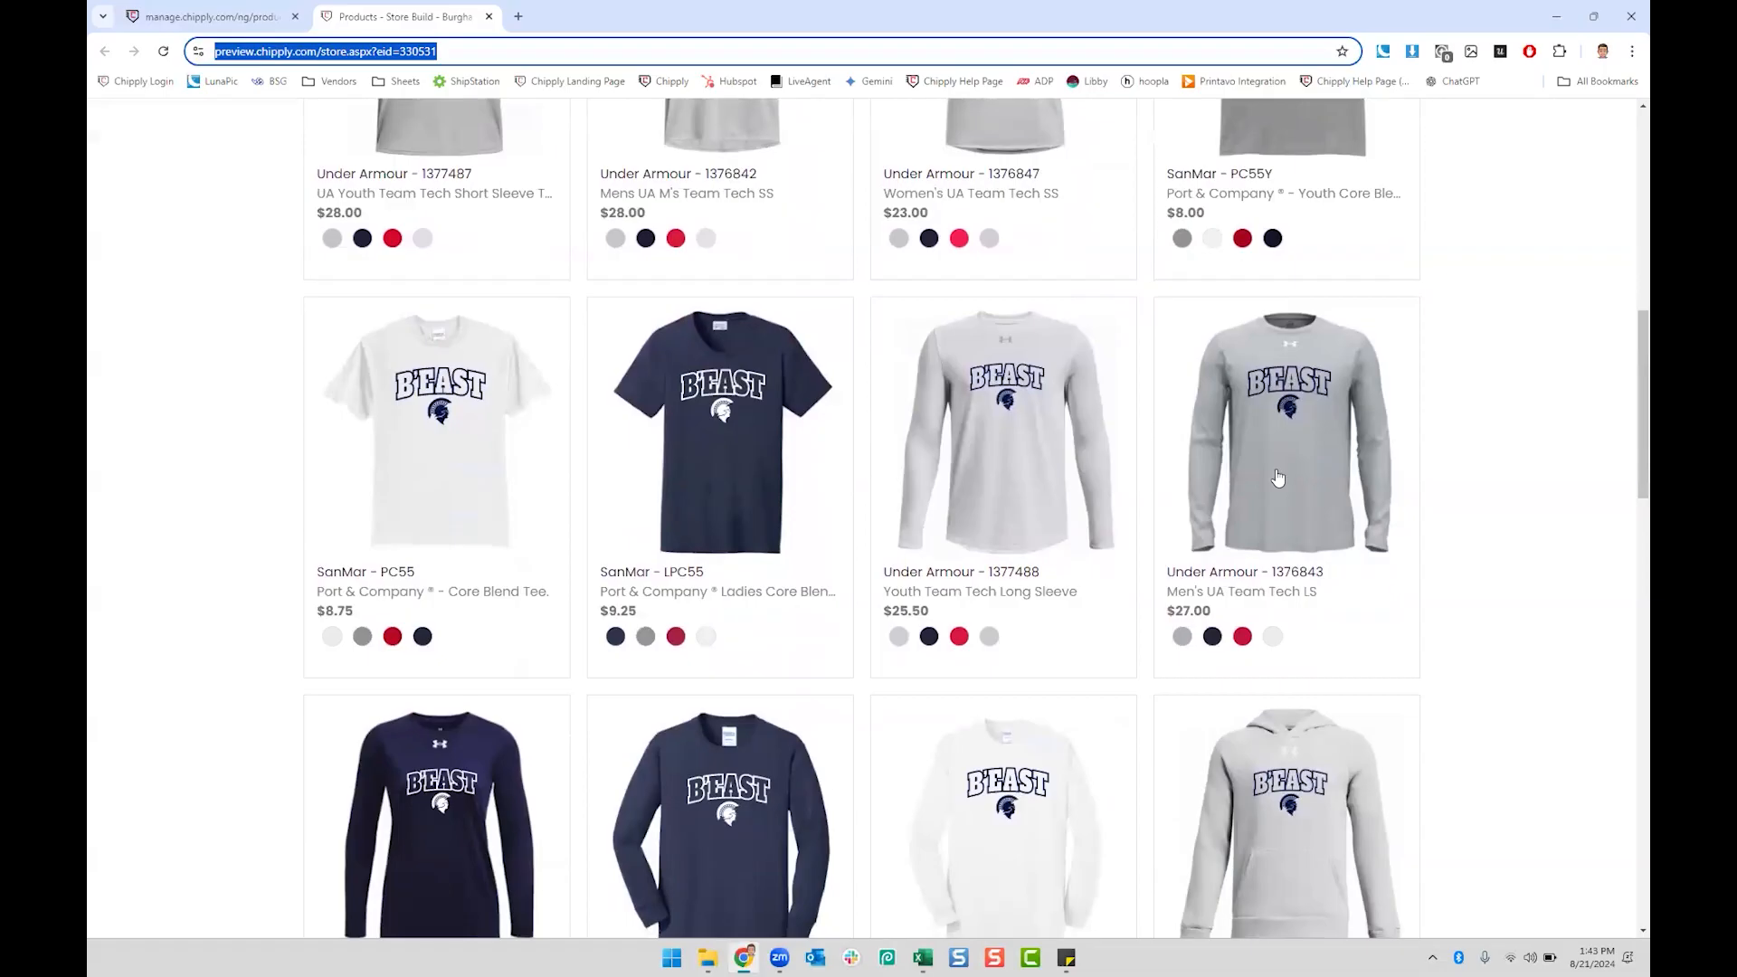
click(738, 401)
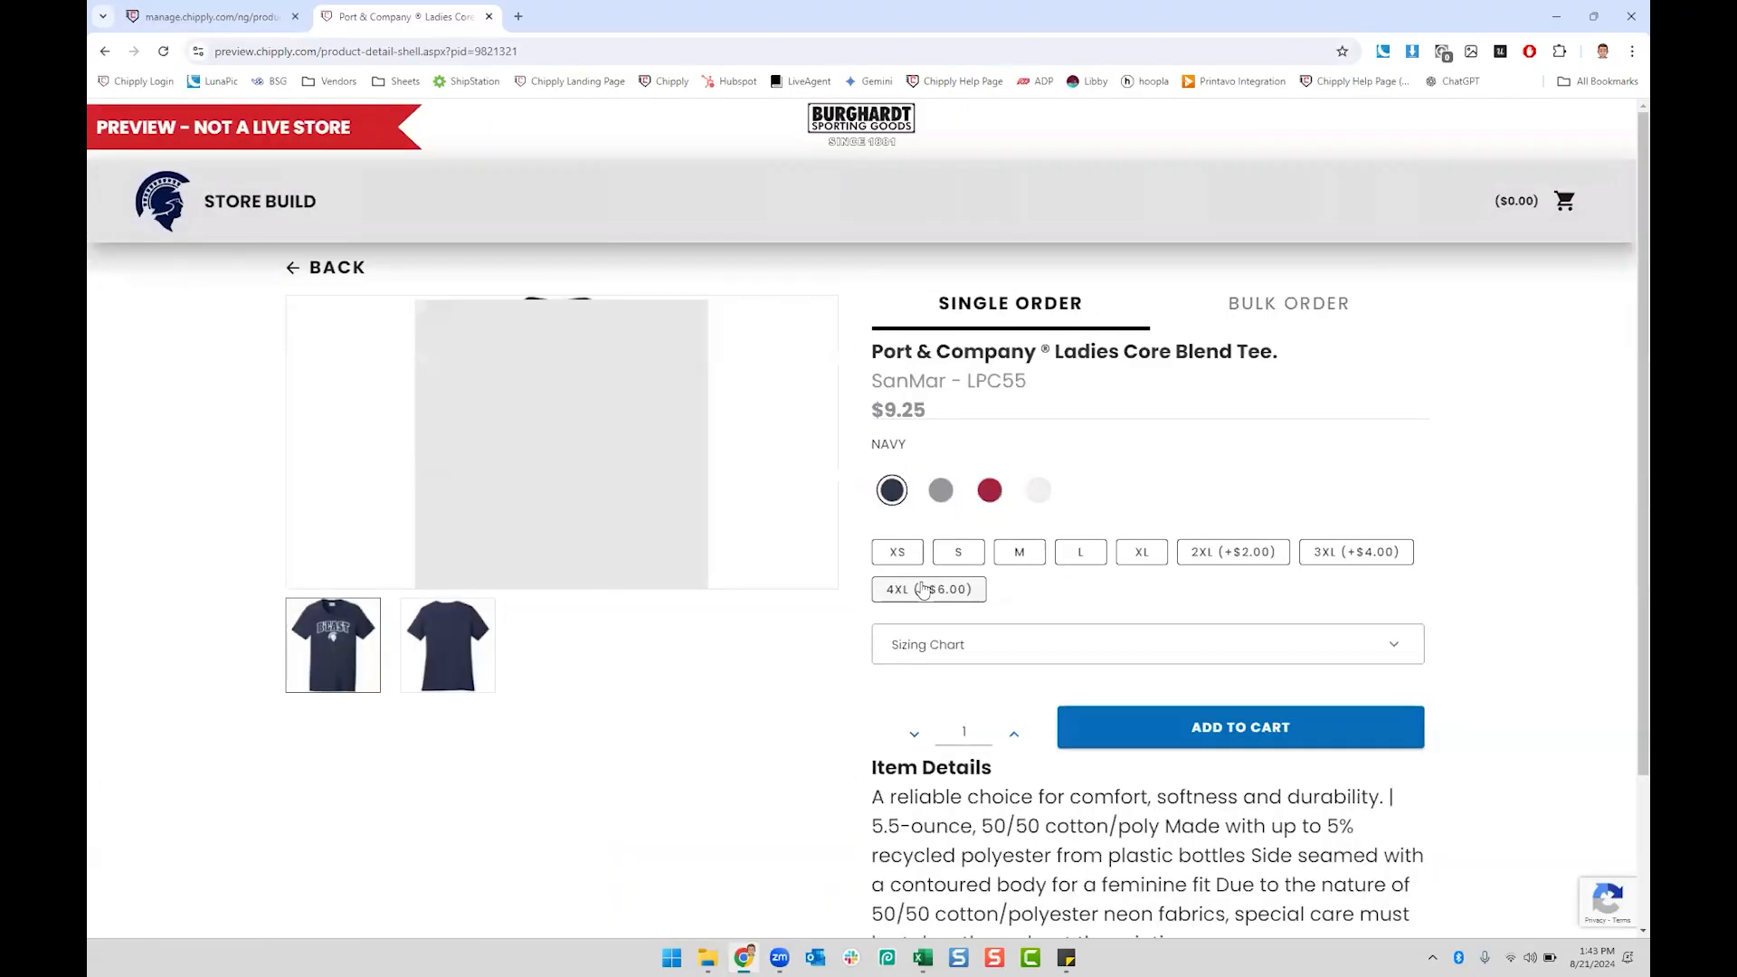
click(989, 489)
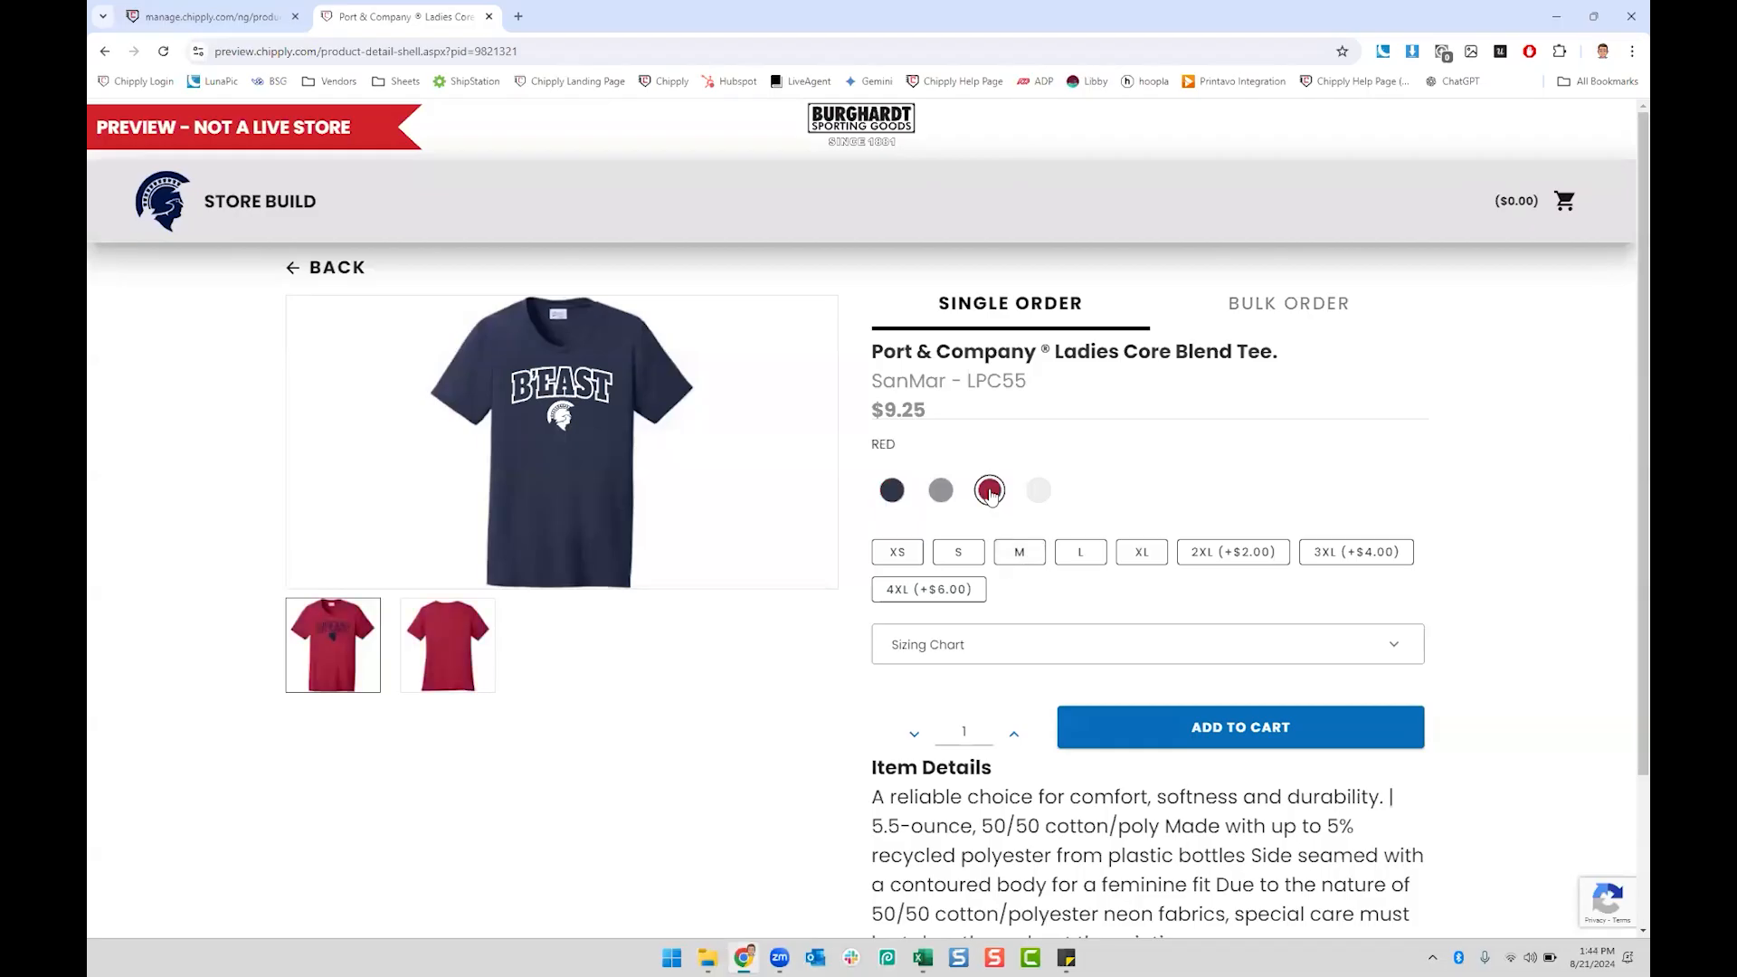
click(310, 267)
Step: Return to the product list, bring up the Store Ready confirmation and cancel it without launching the store
click(190, 9)
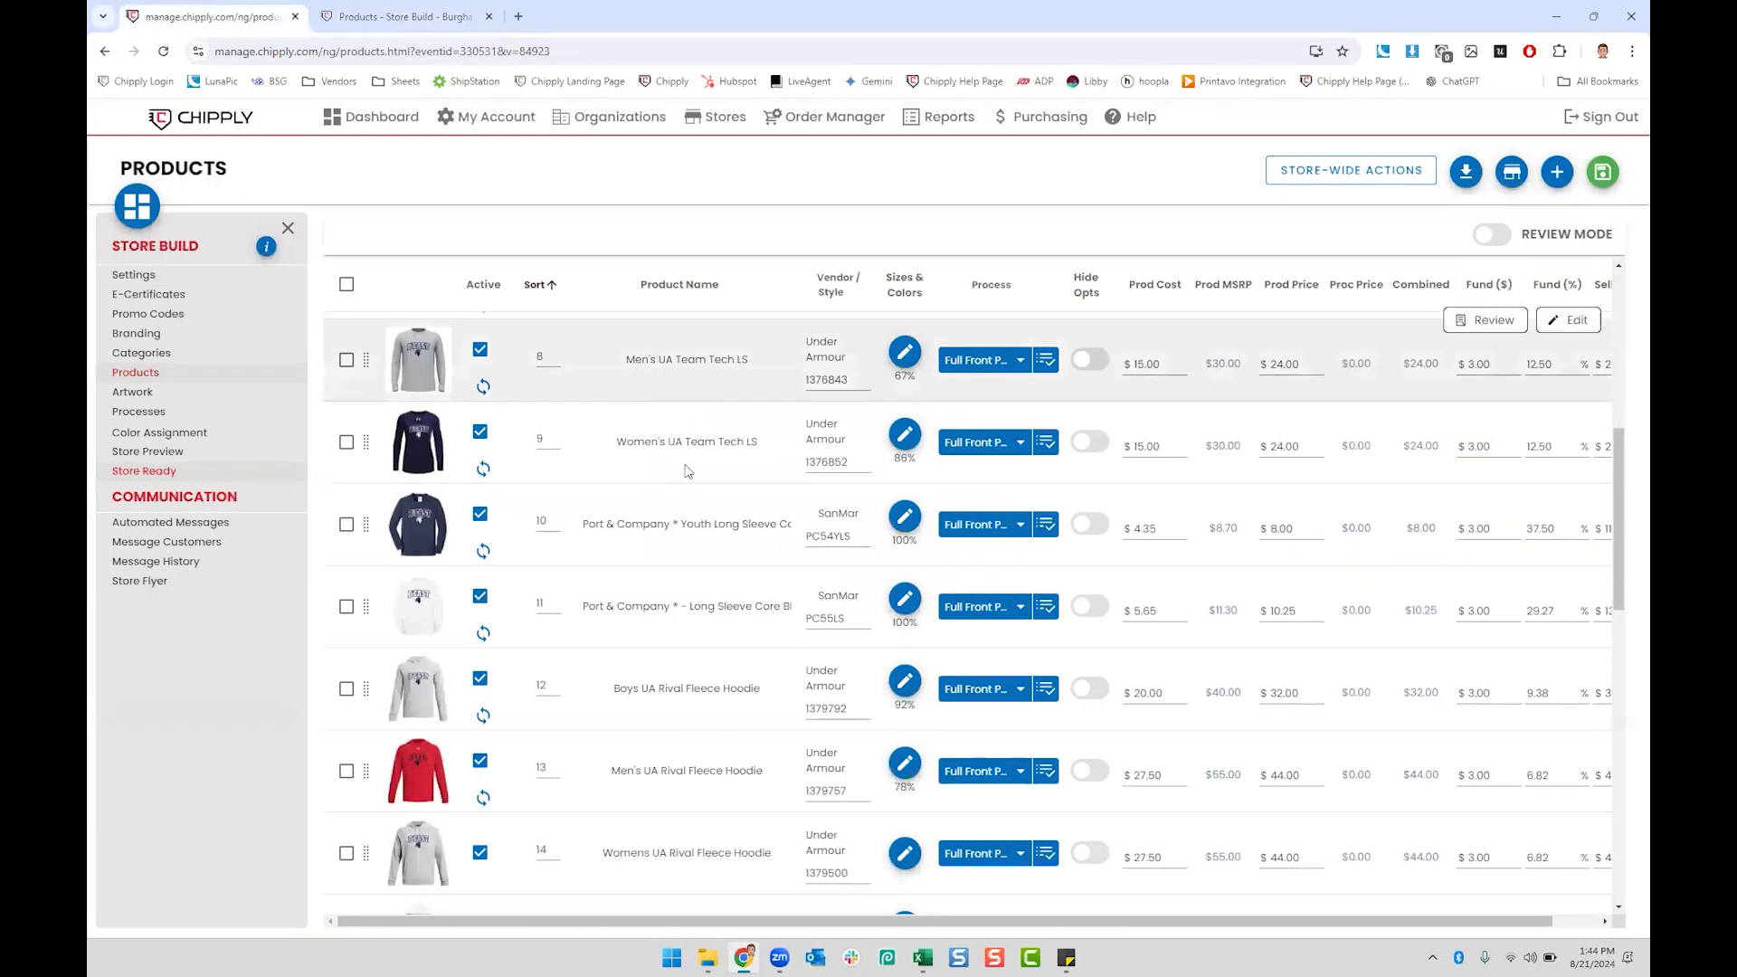
click(162, 472)
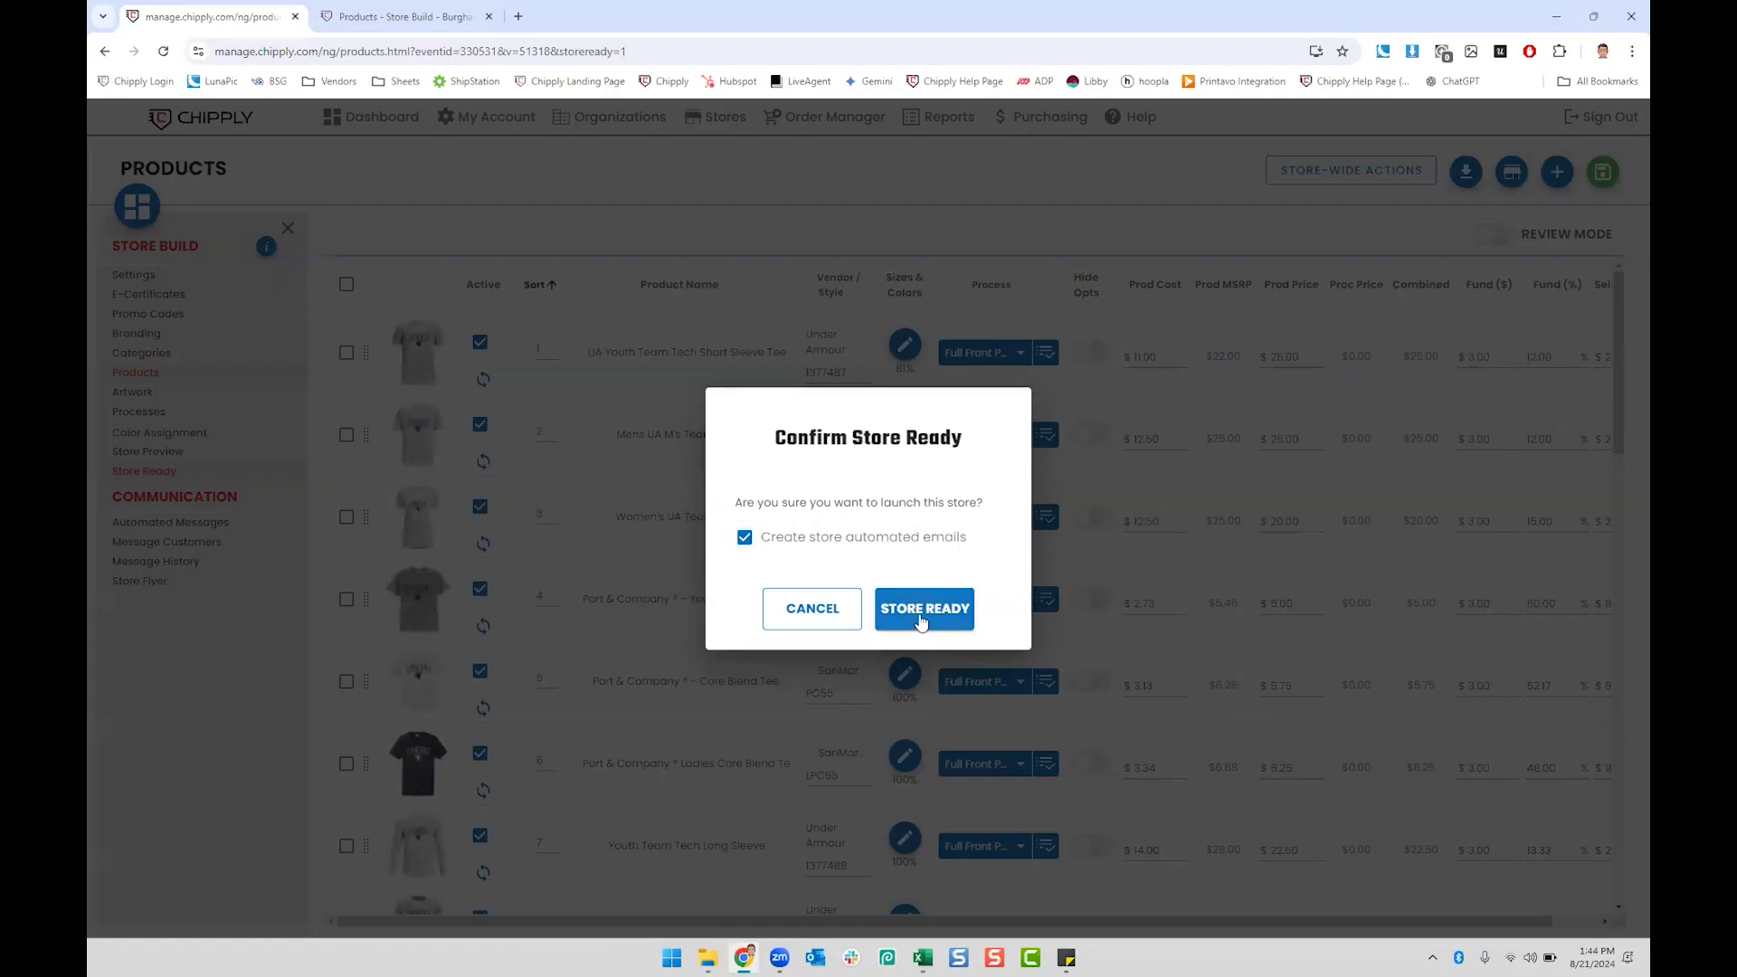
click(811, 608)
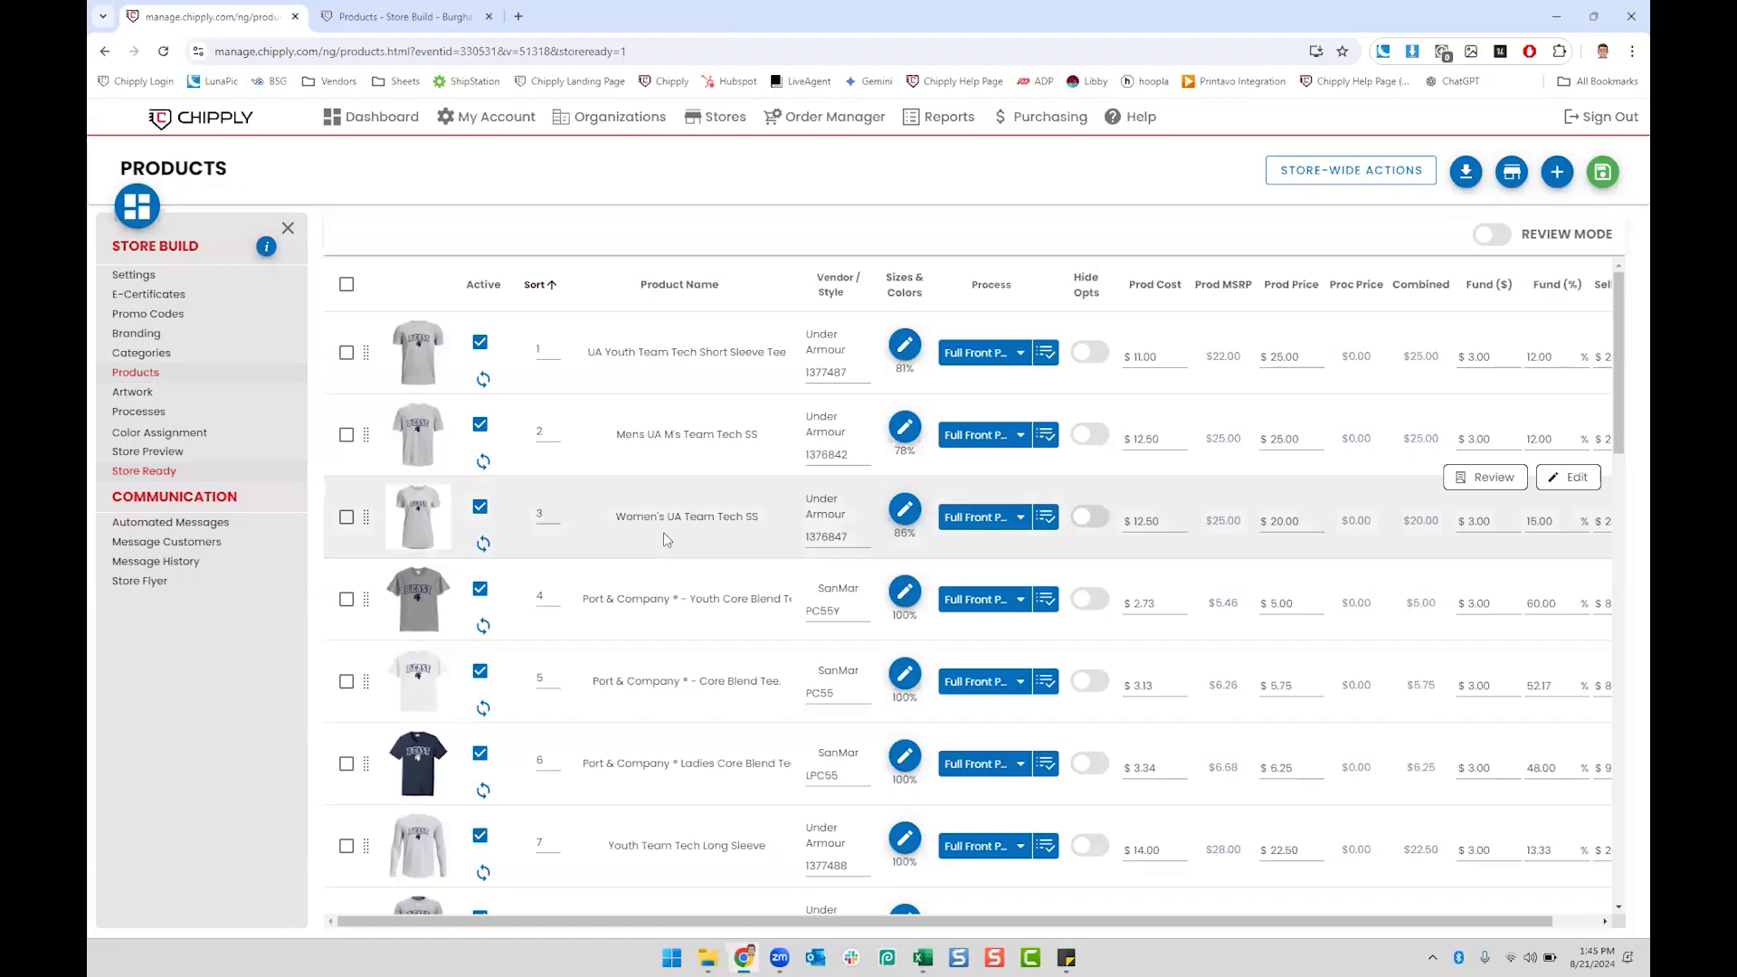
Step: Start copying the Store Build store from the scheduled stores as a Catalog and cancel the copy
click(378, 127)
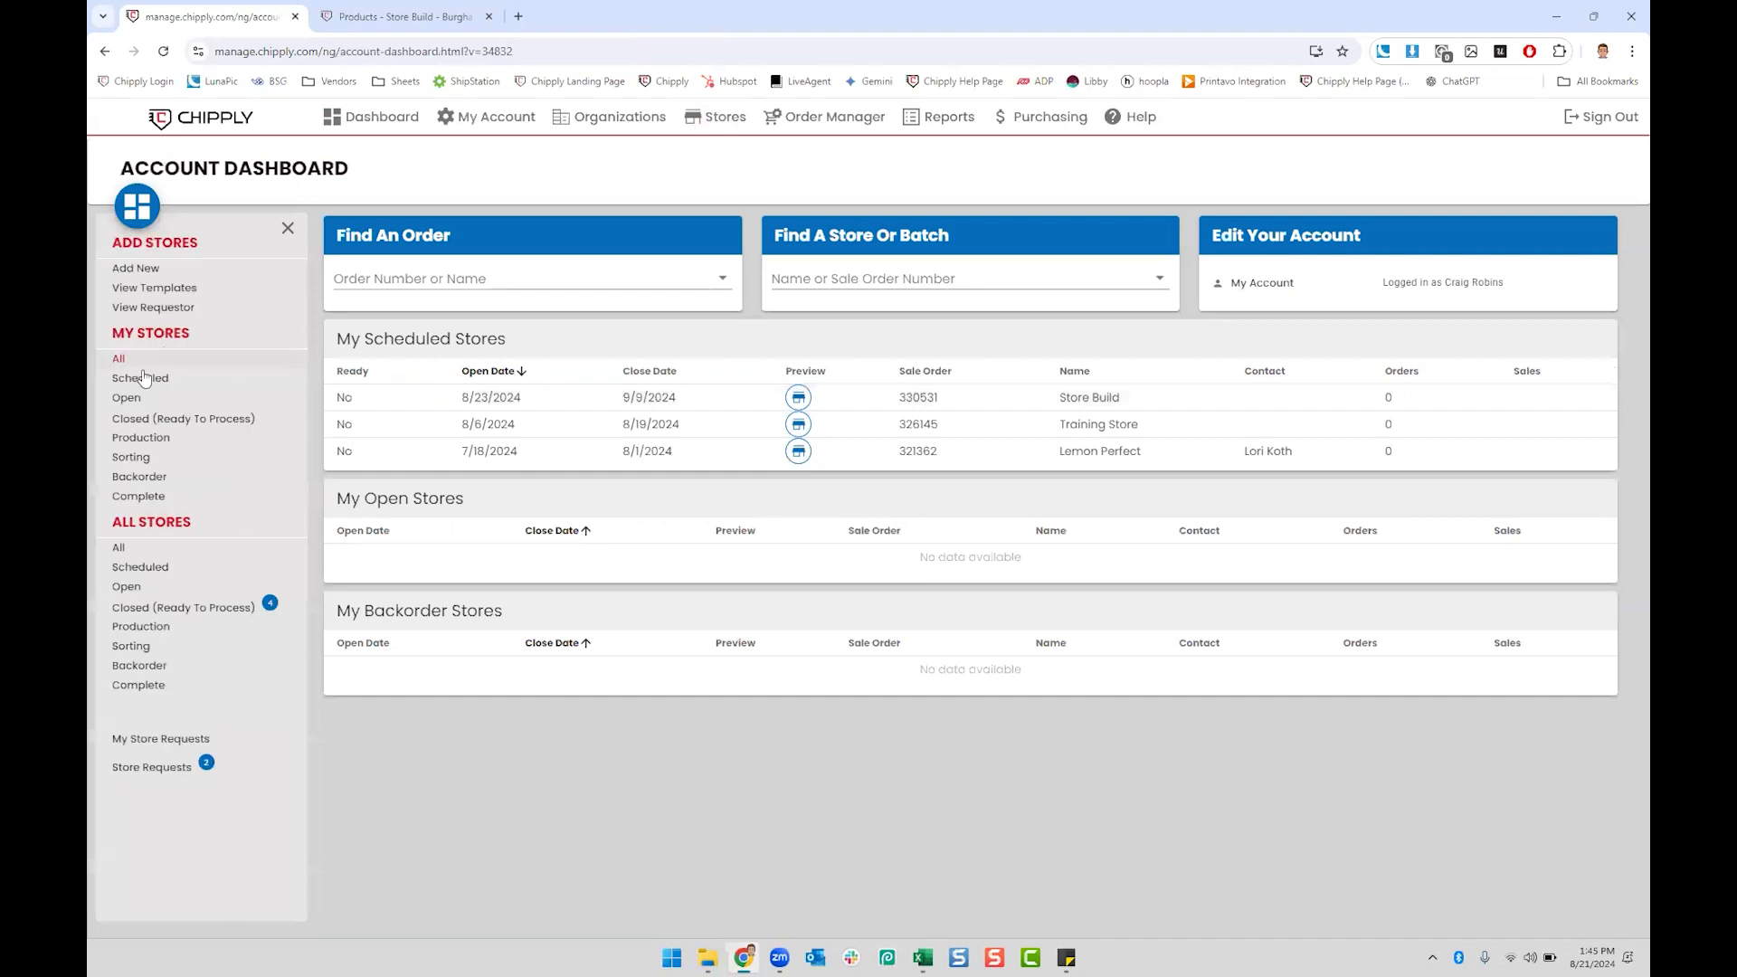
click(140, 378)
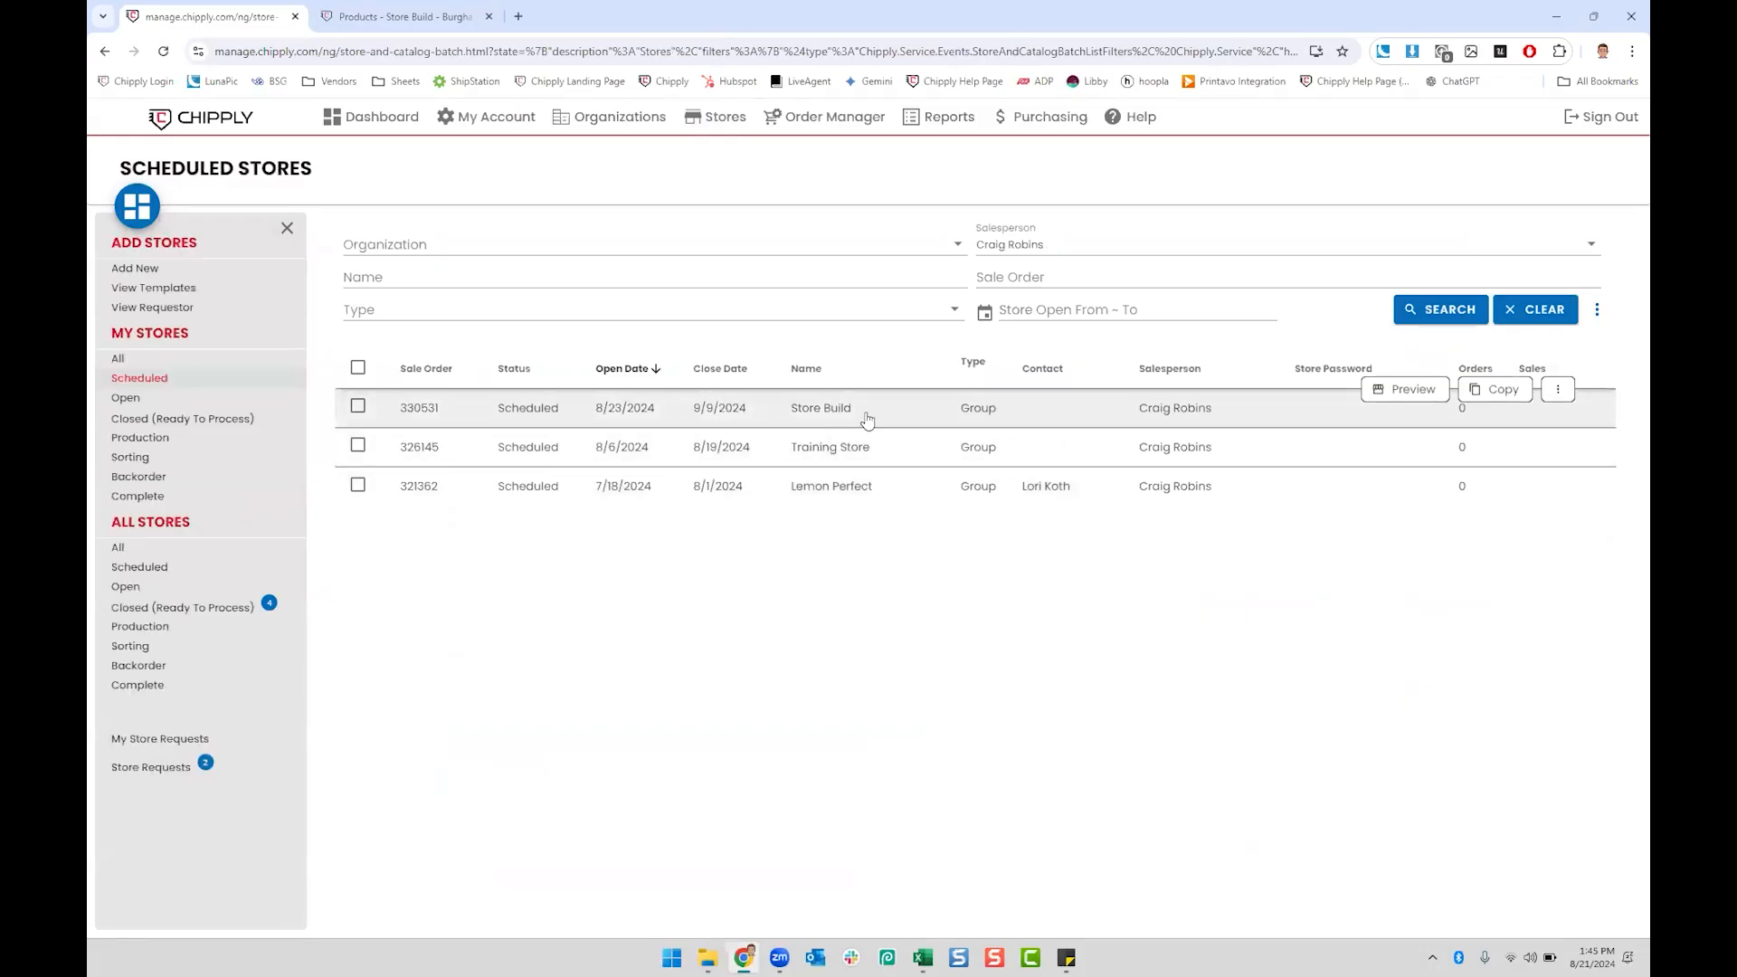
click(1496, 397)
click(764, 533)
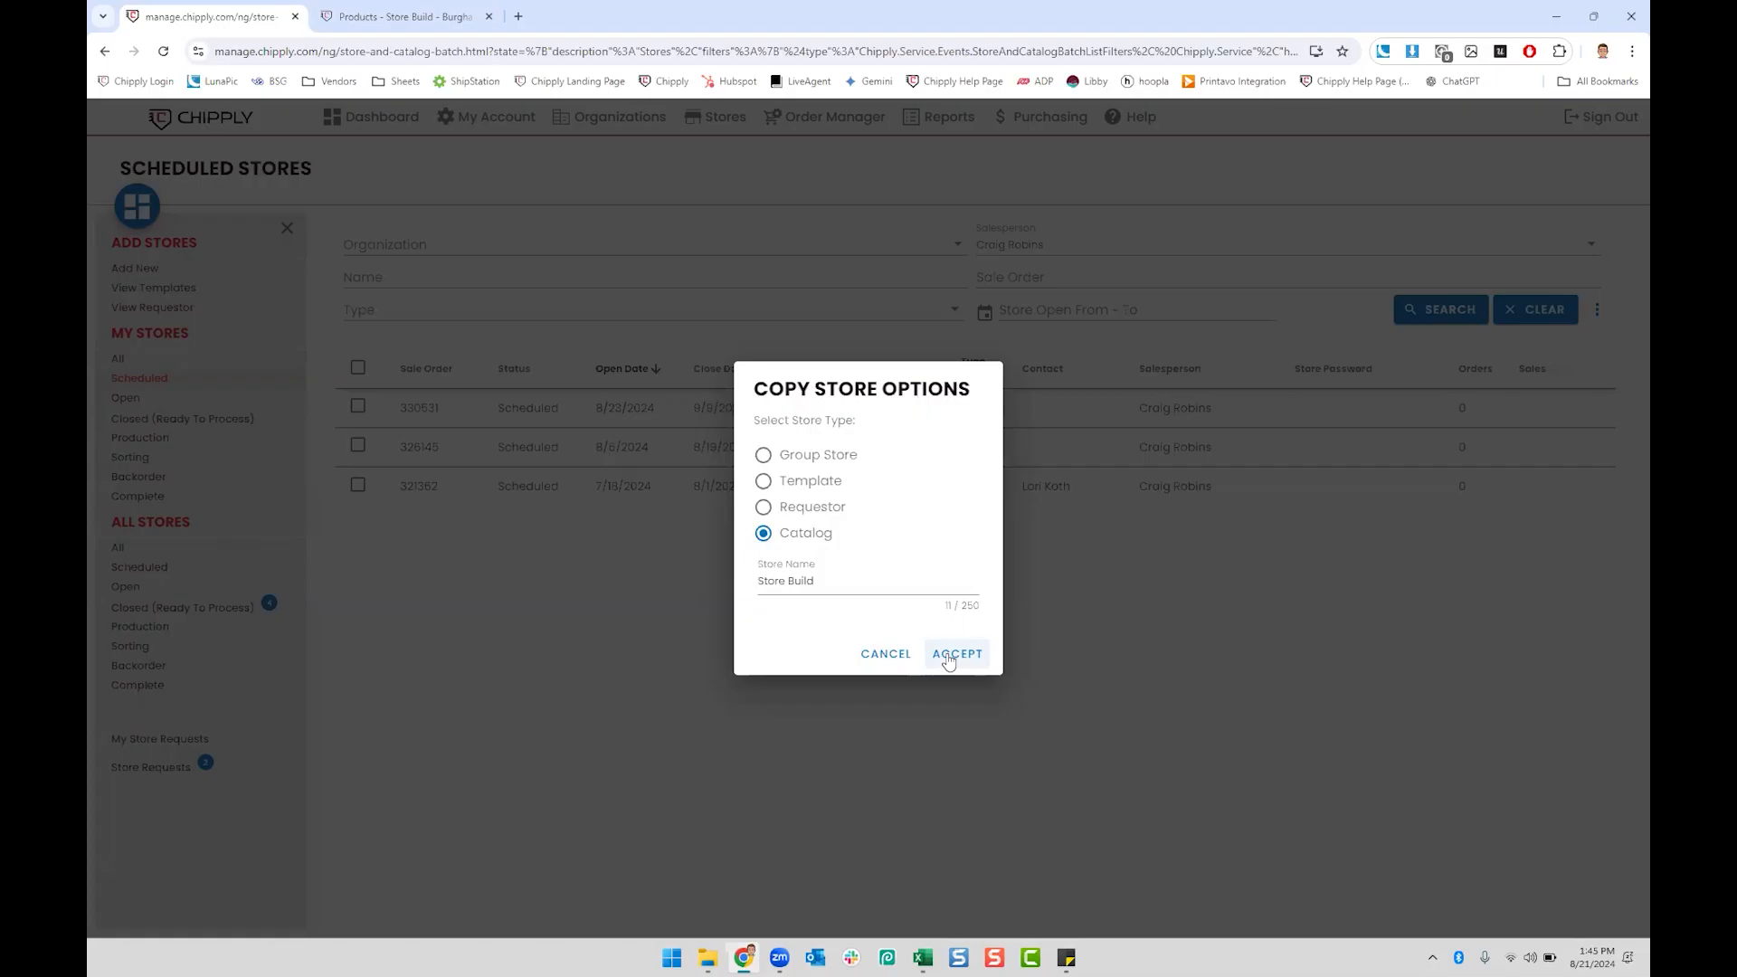
click(890, 655)
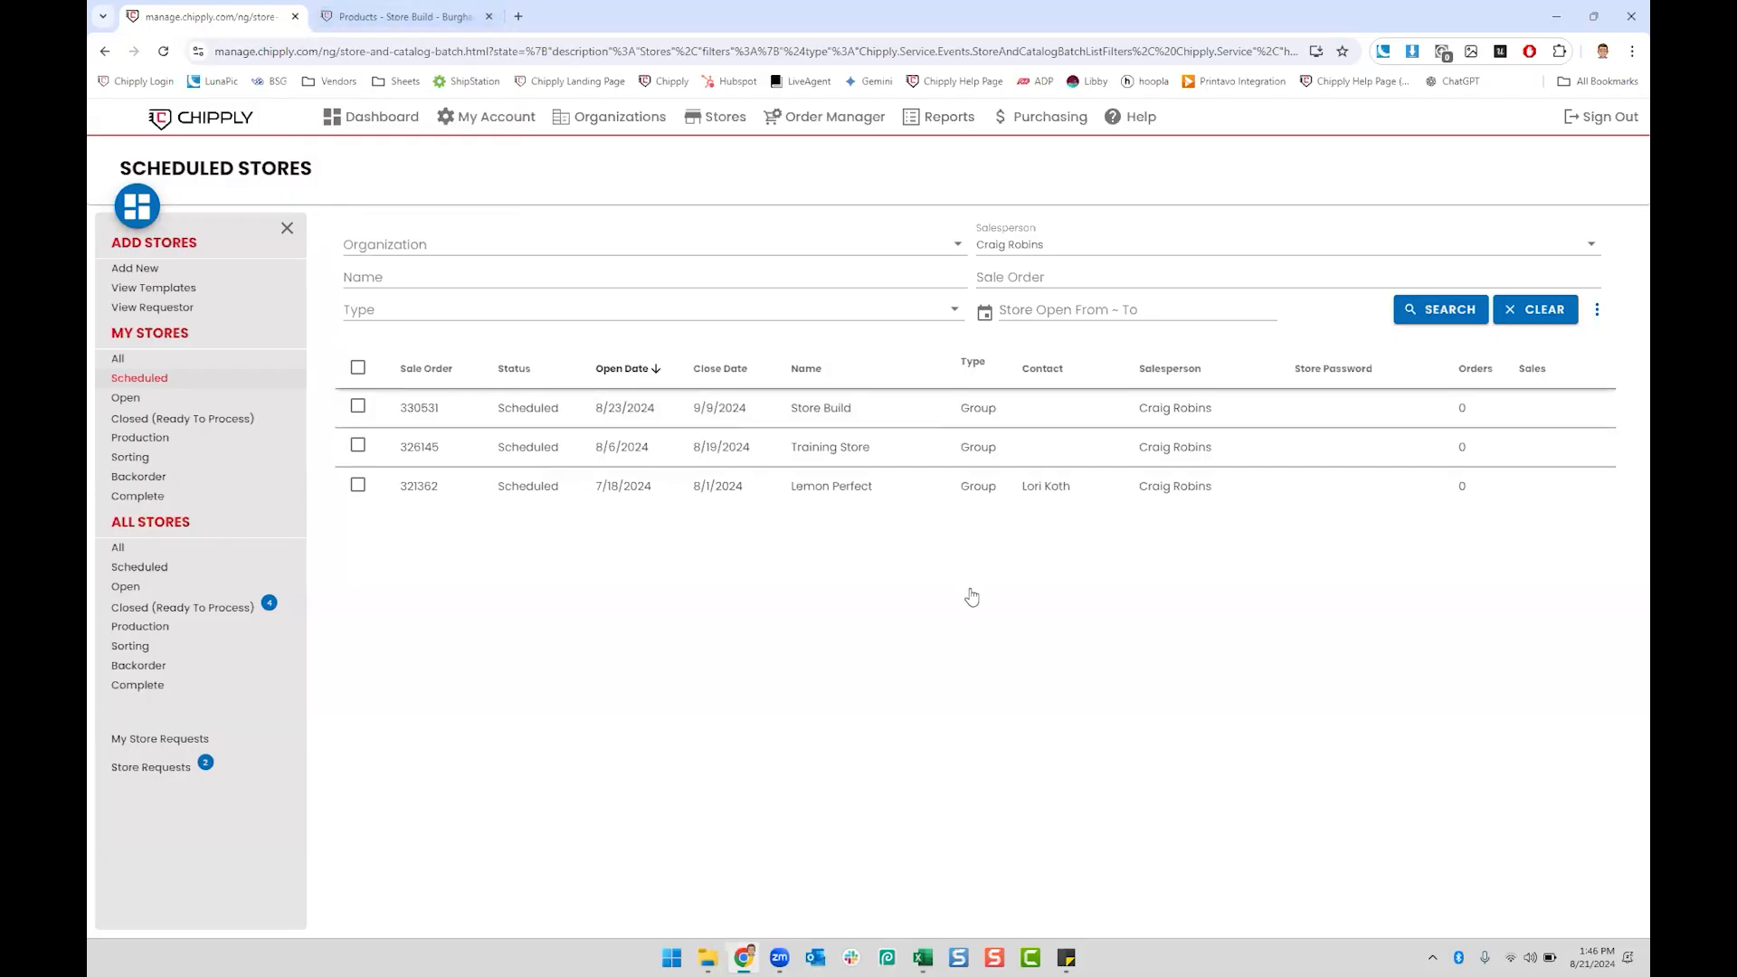
Step: Glance at the storefront preview and open the branding settings of the Store Build store
click(394, 23)
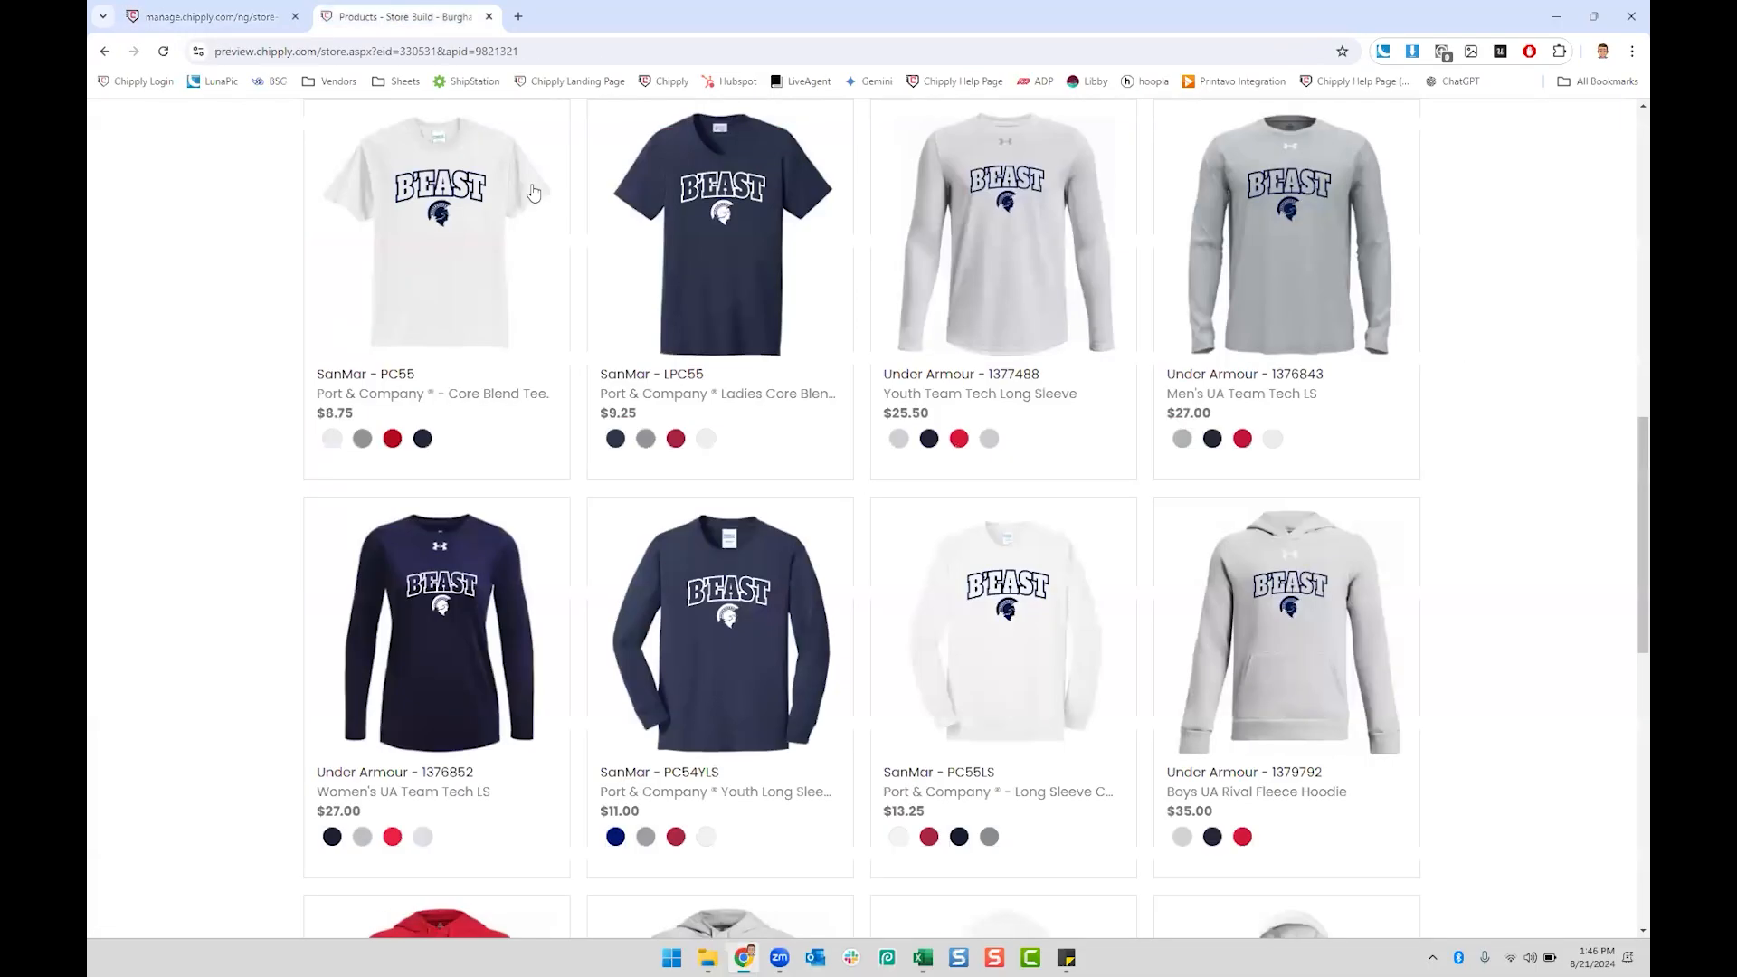
click(226, 14)
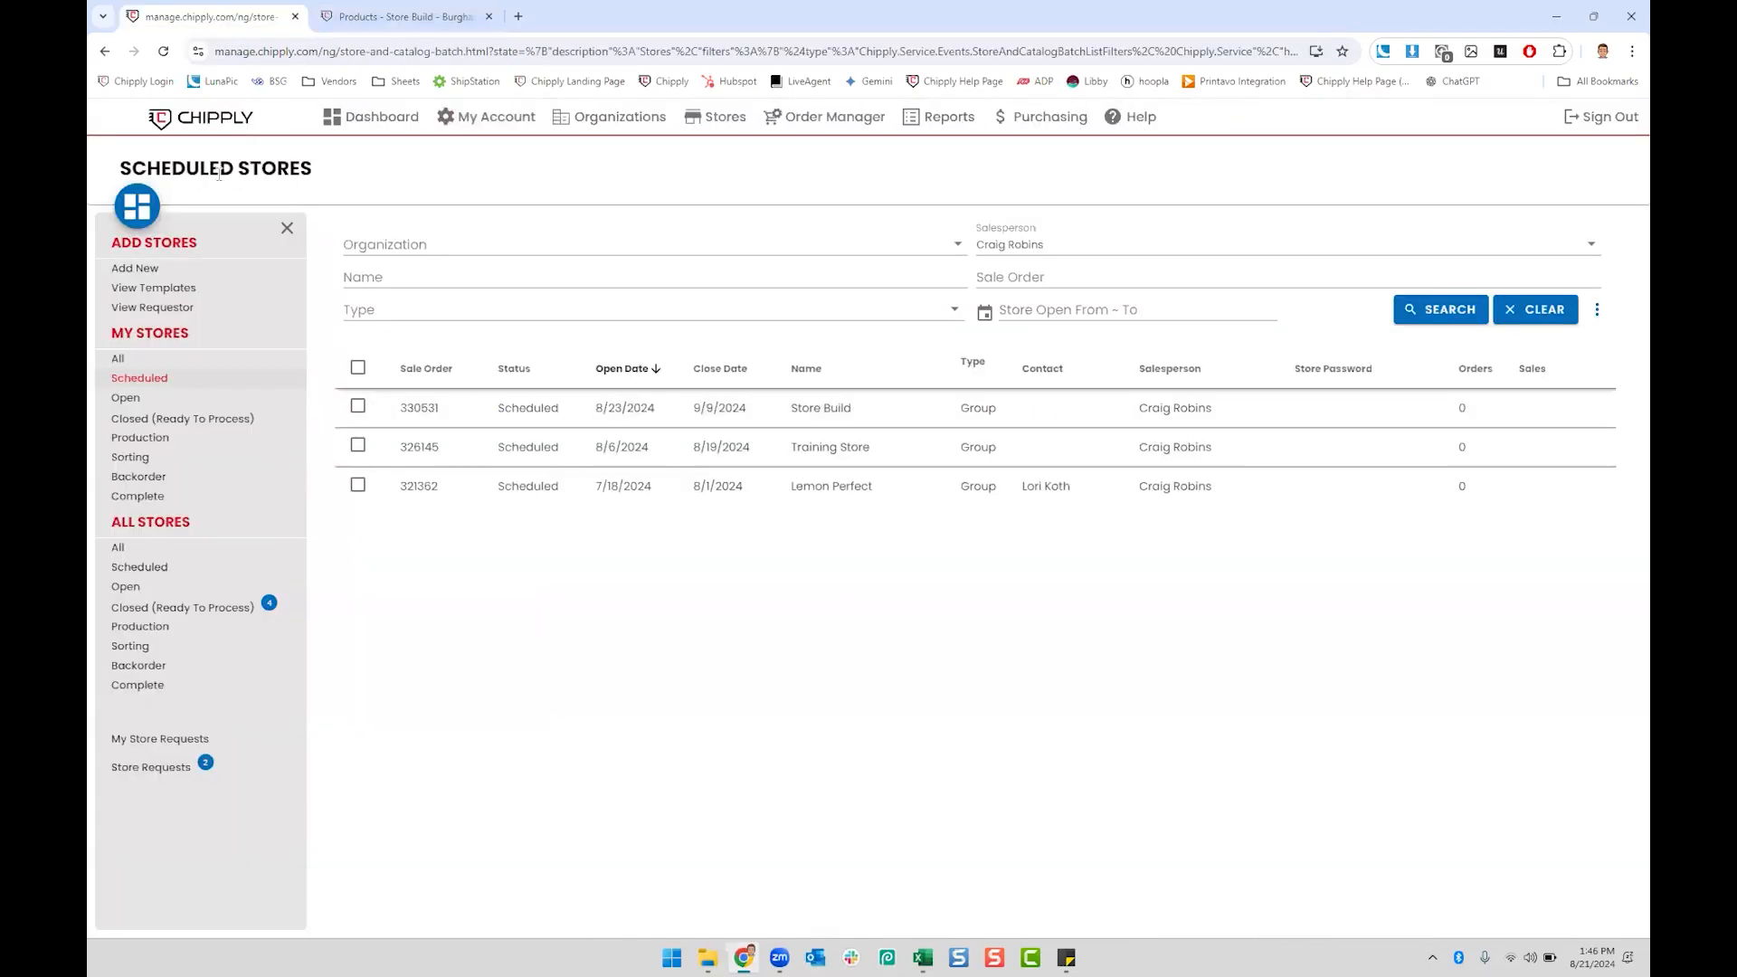
click(714, 417)
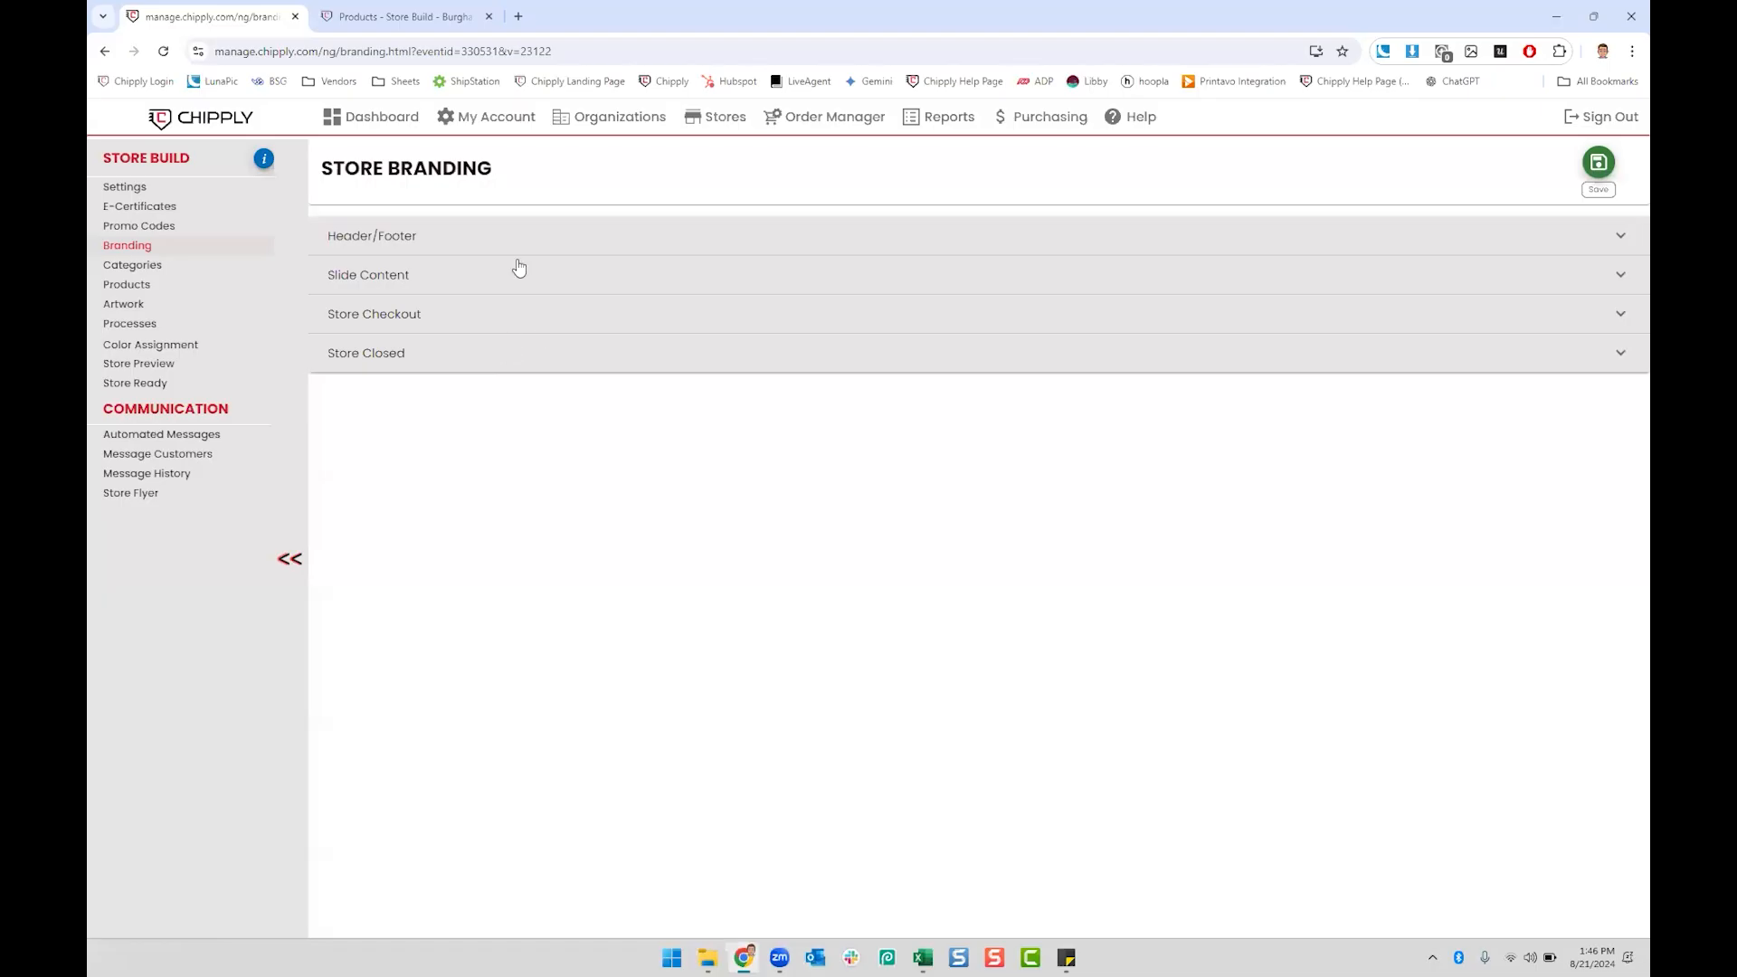
Step: Open the account-wide store branding defaults and place the cursor in Additional Info
click(491, 119)
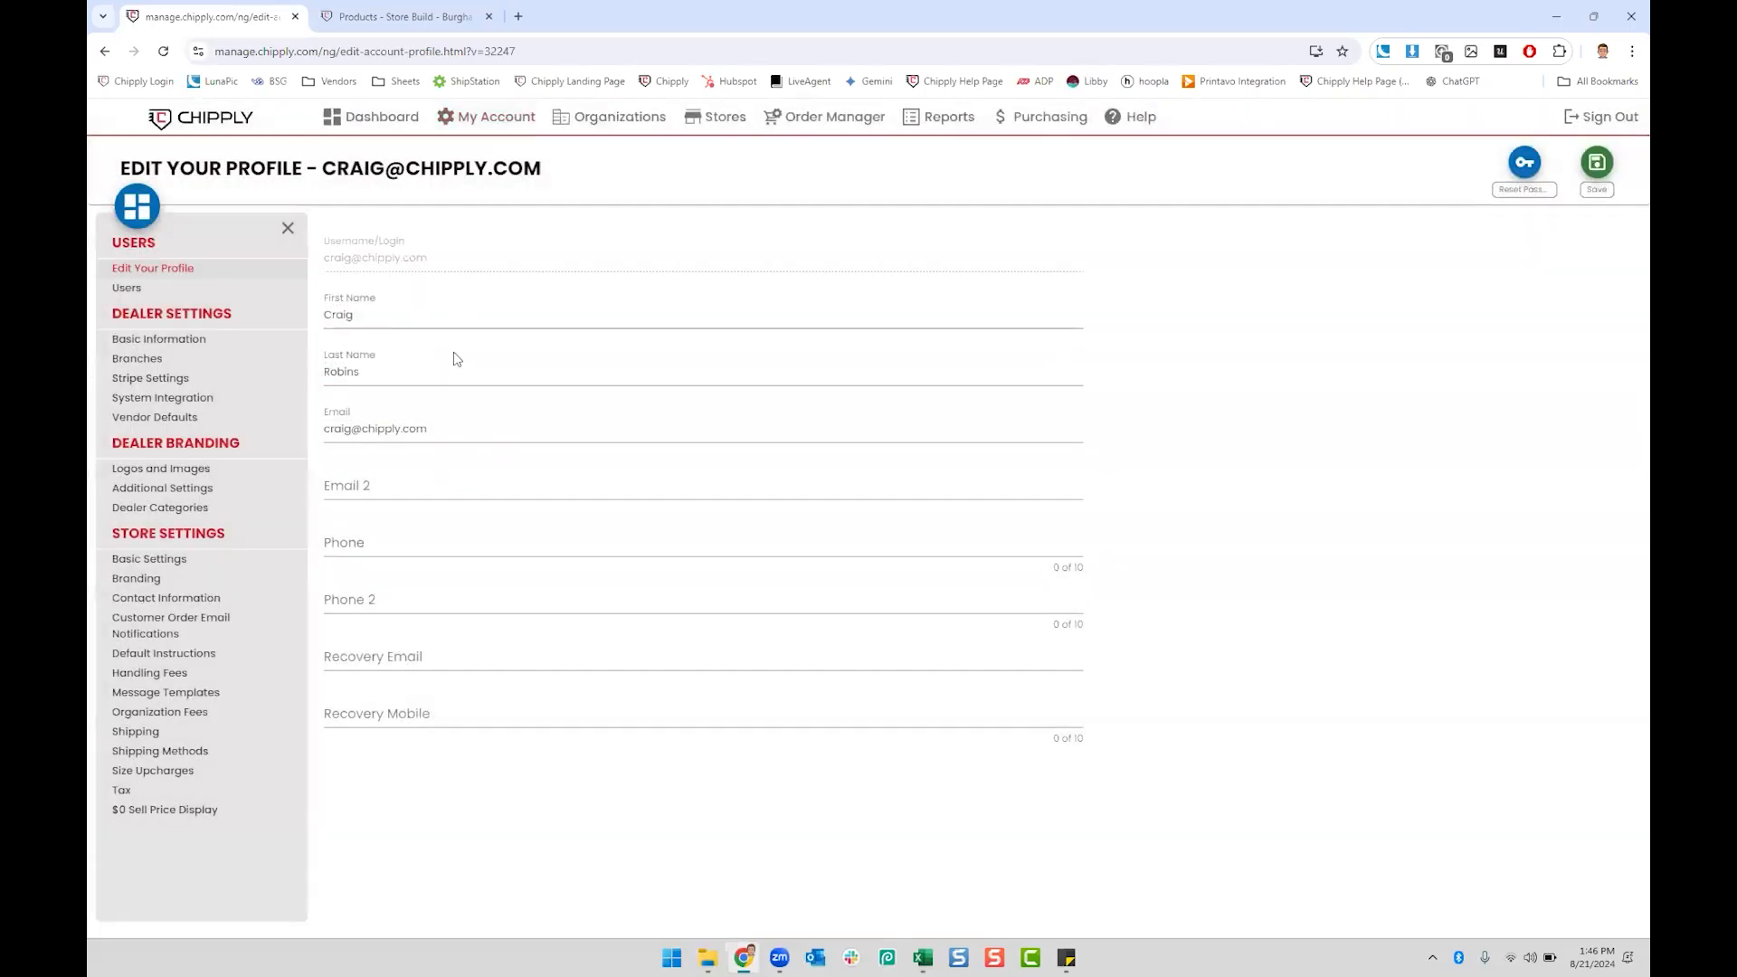
click(136, 582)
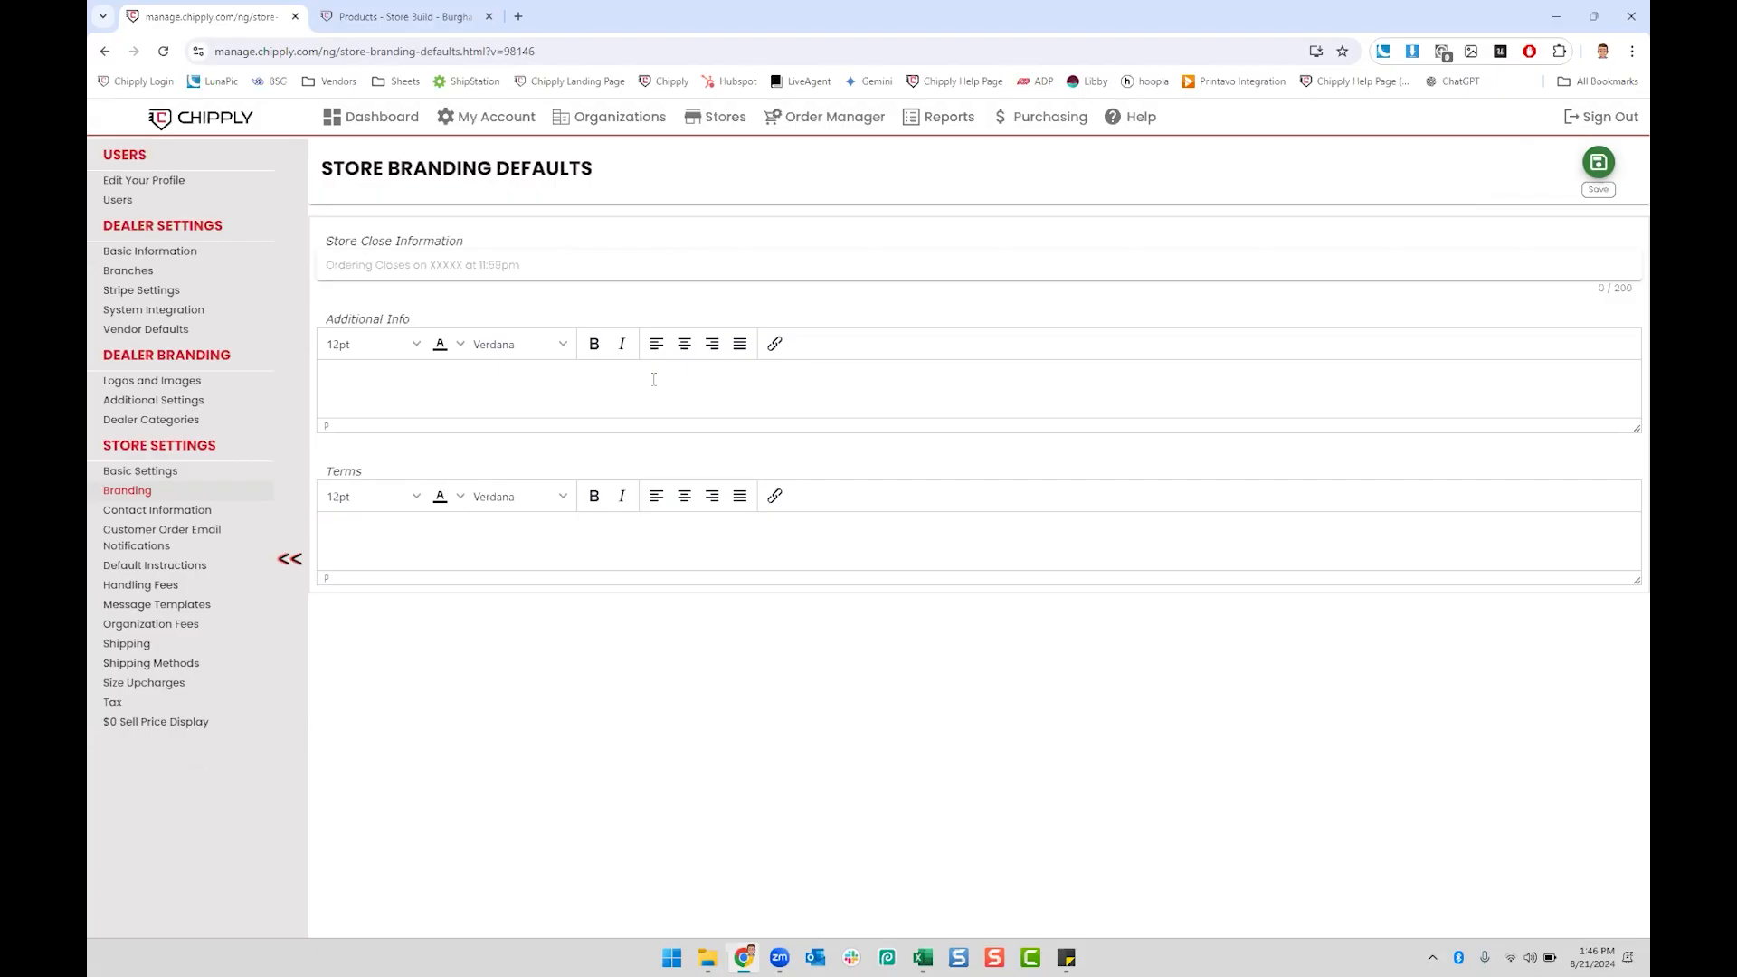
click(655, 379)
Step: Reopen the Store Build store from the dashboard and view its categories and packages
click(367, 119)
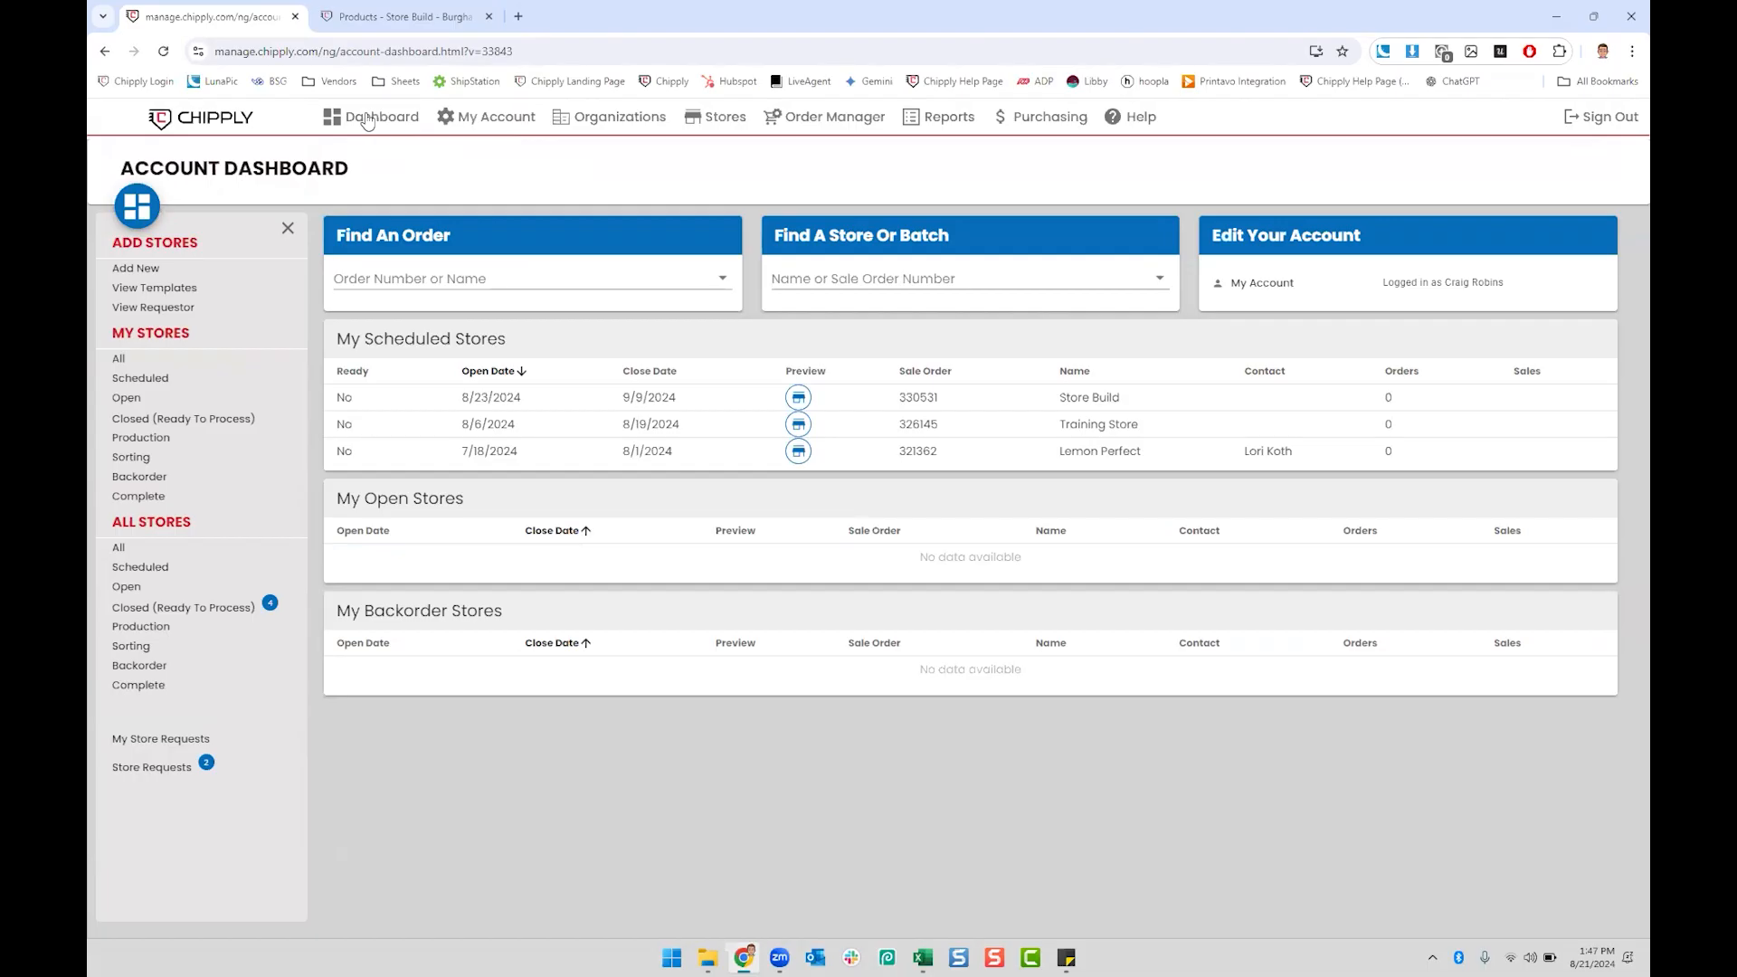
click(918, 398)
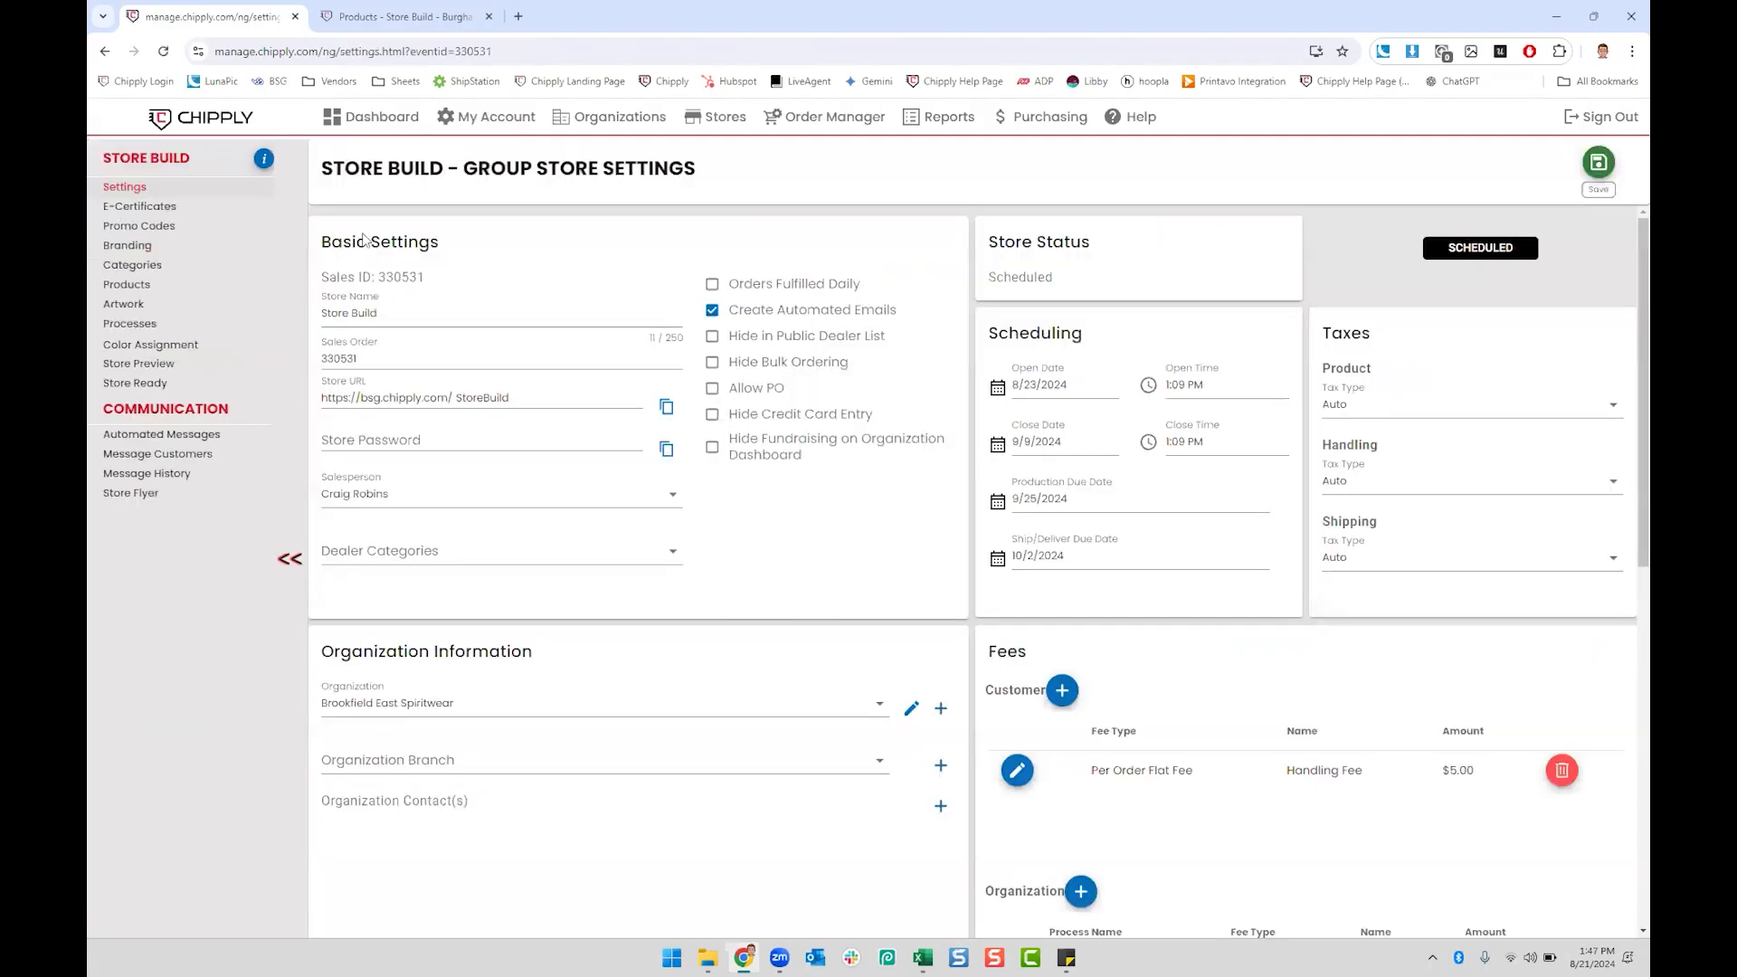
click(131, 264)
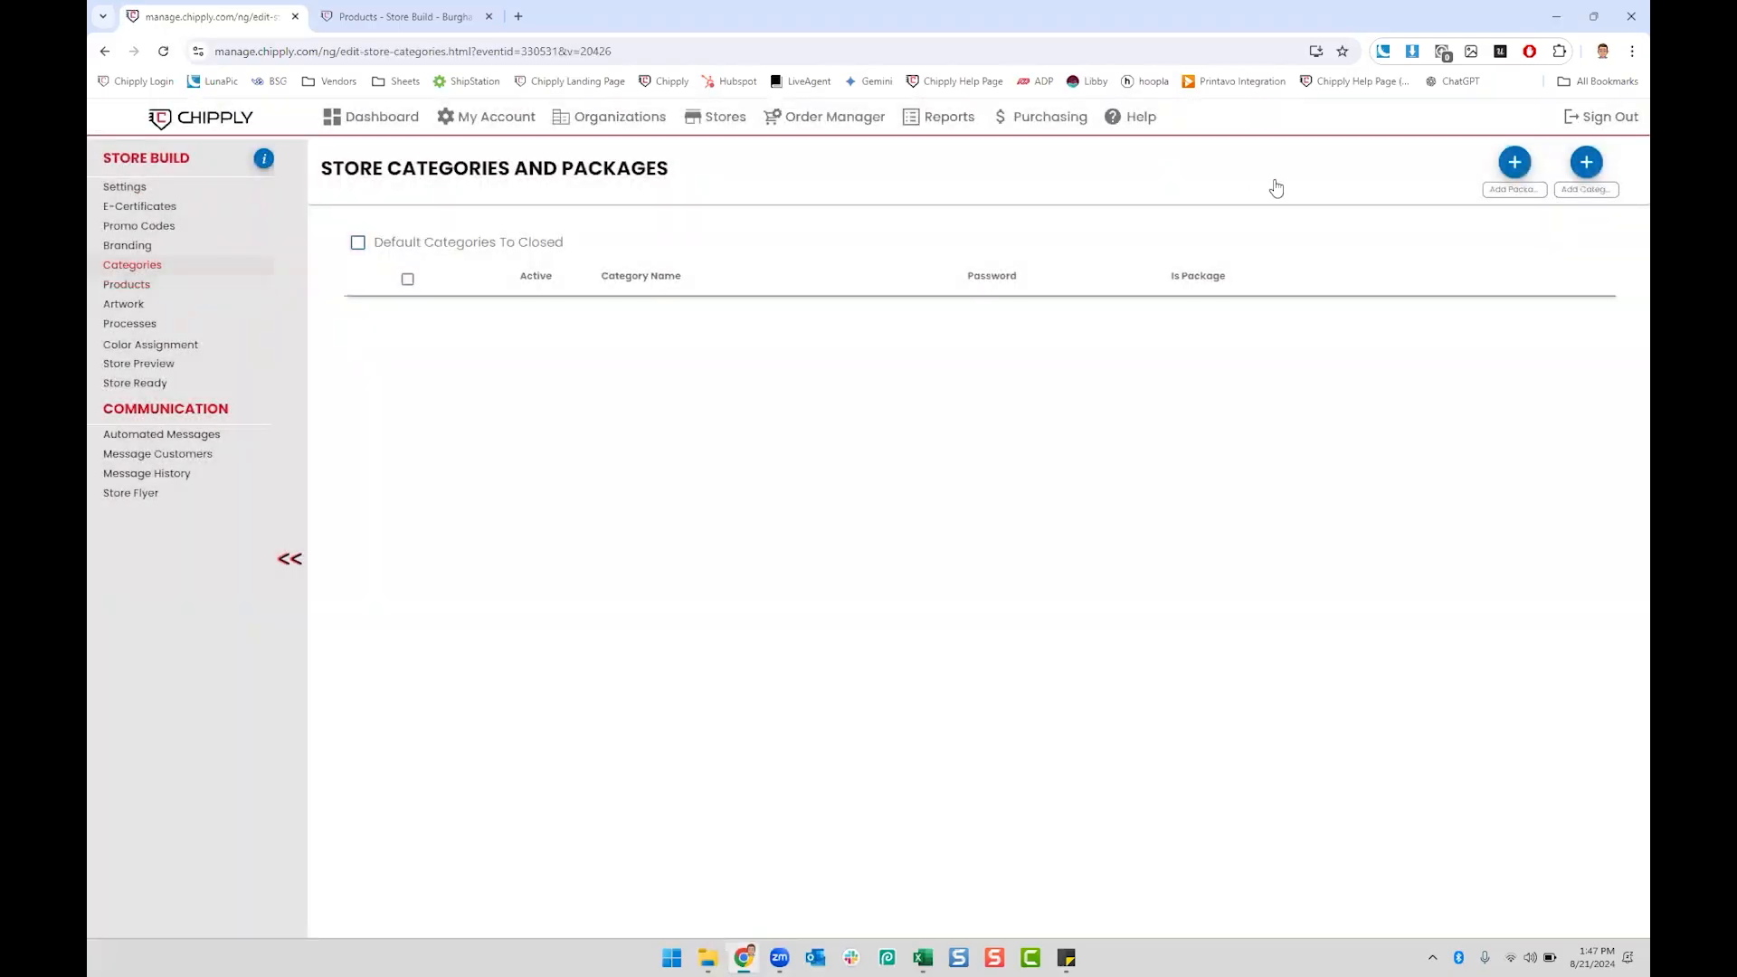
Step: Add the categories Adult, Ladies and Youth to the store
click(1585, 172)
text(Adult)
key(Return)
text(Ladies)
key(Return)
text(Youth)
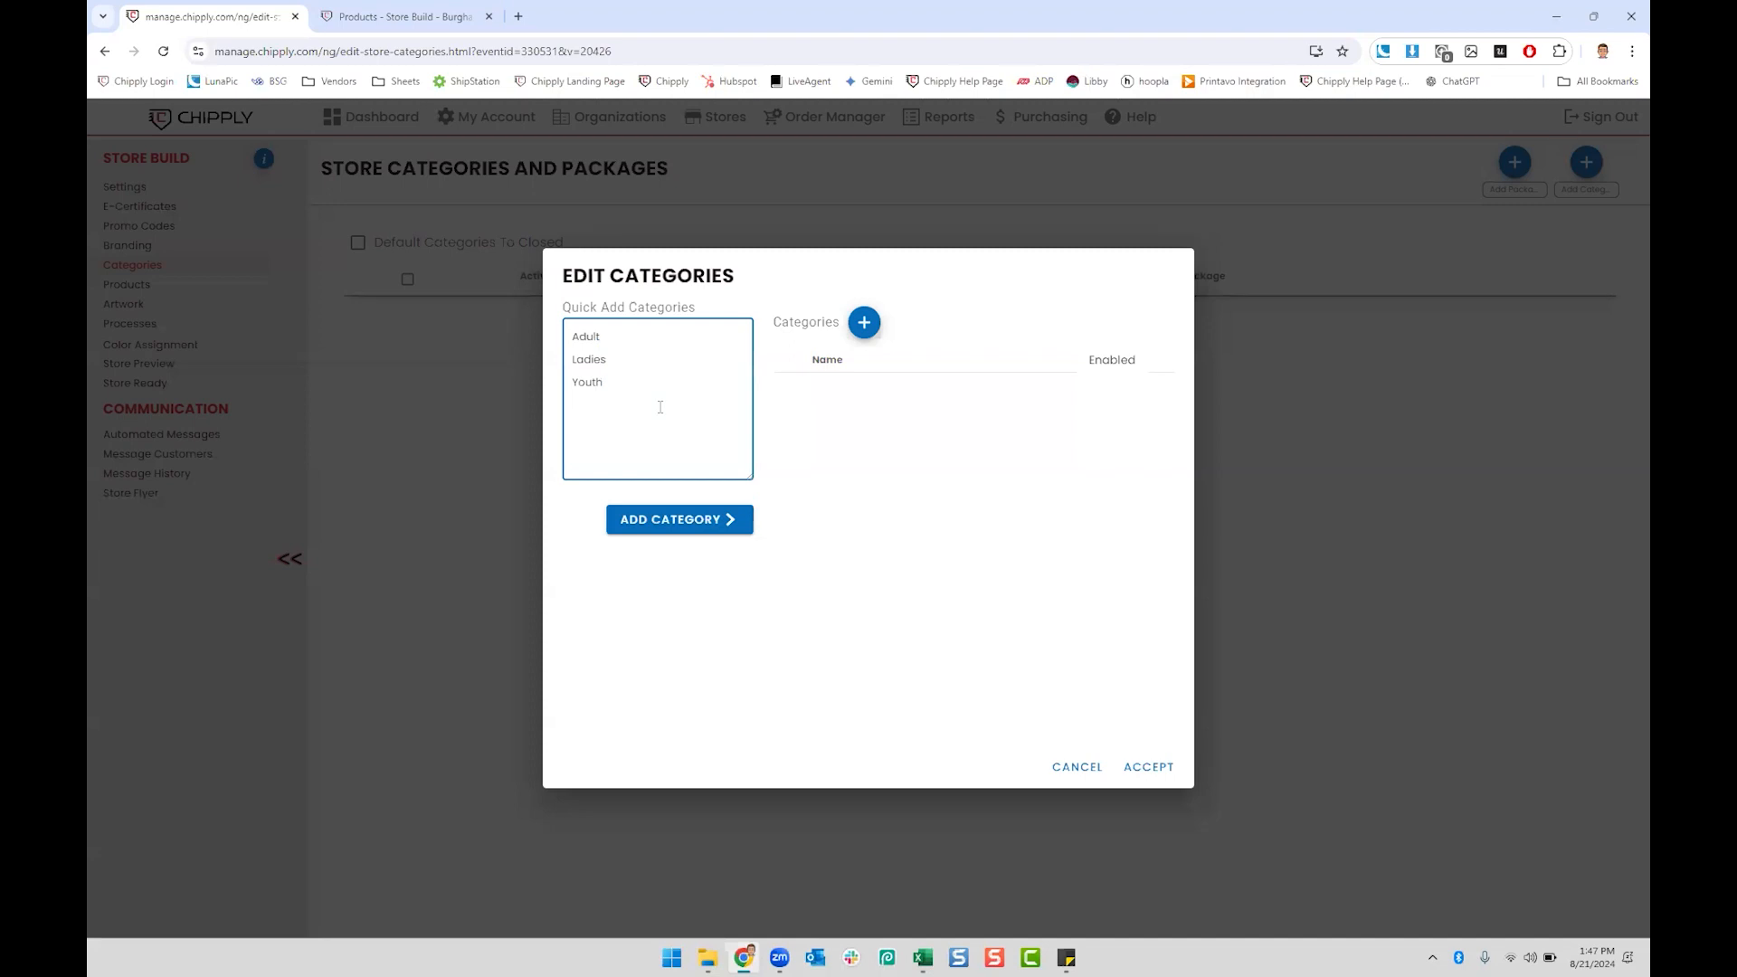
click(721, 517)
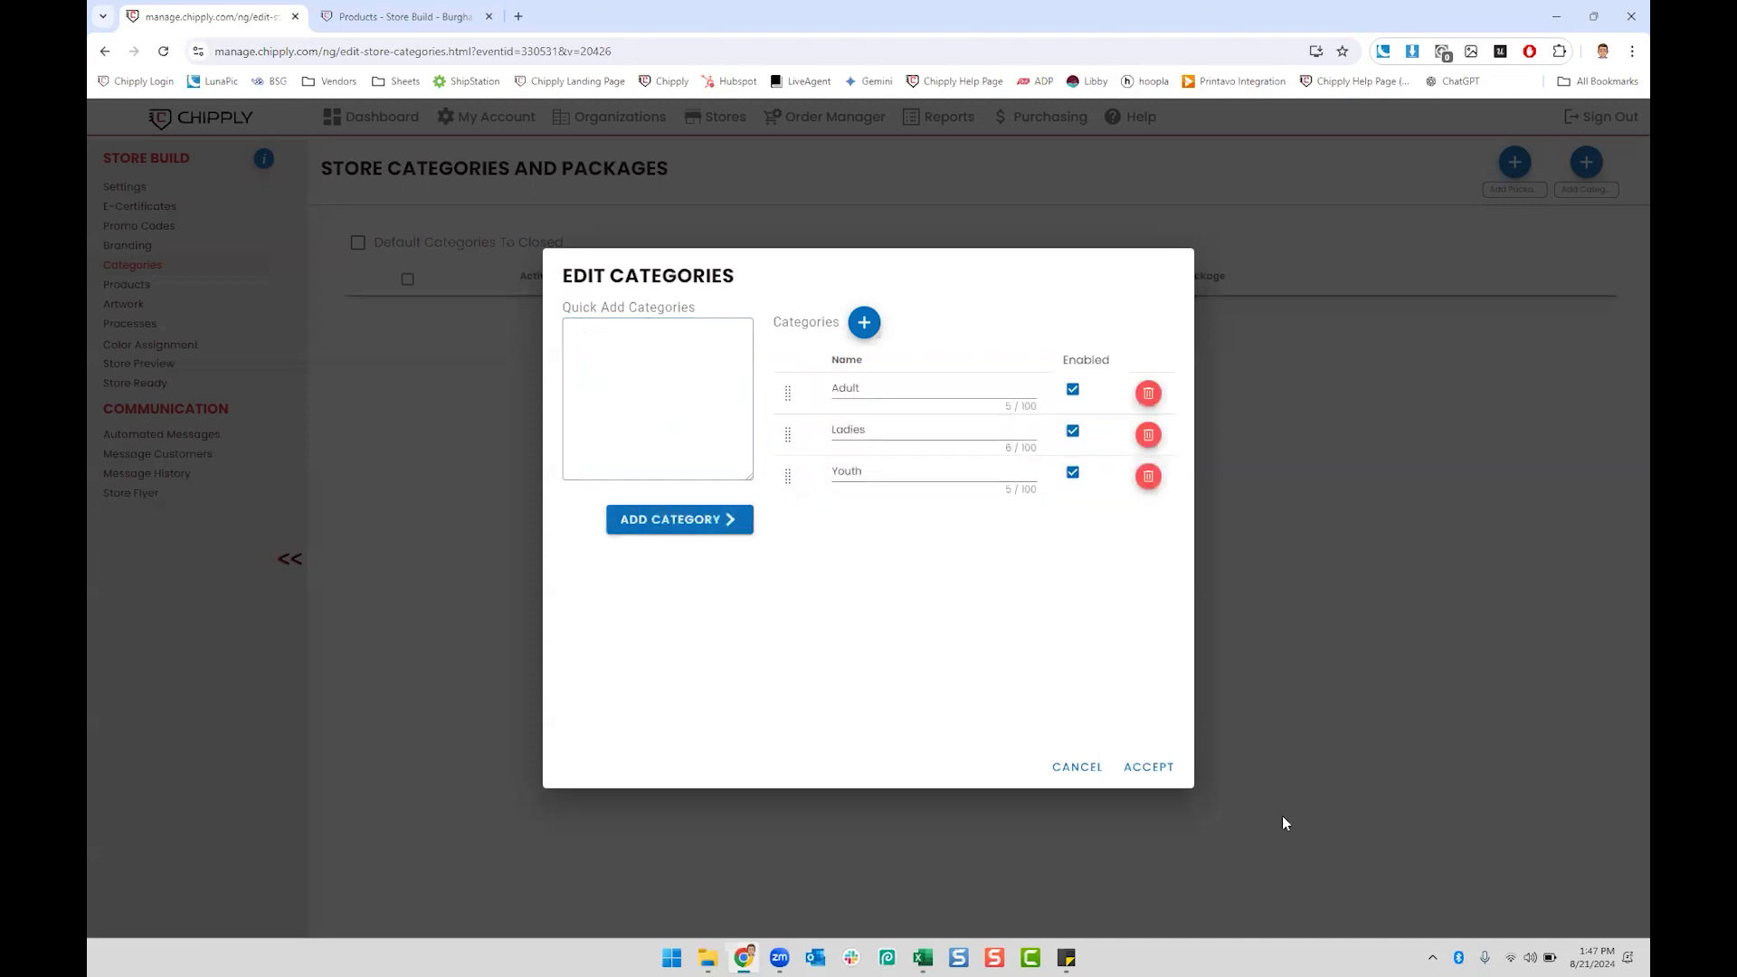
click(1149, 766)
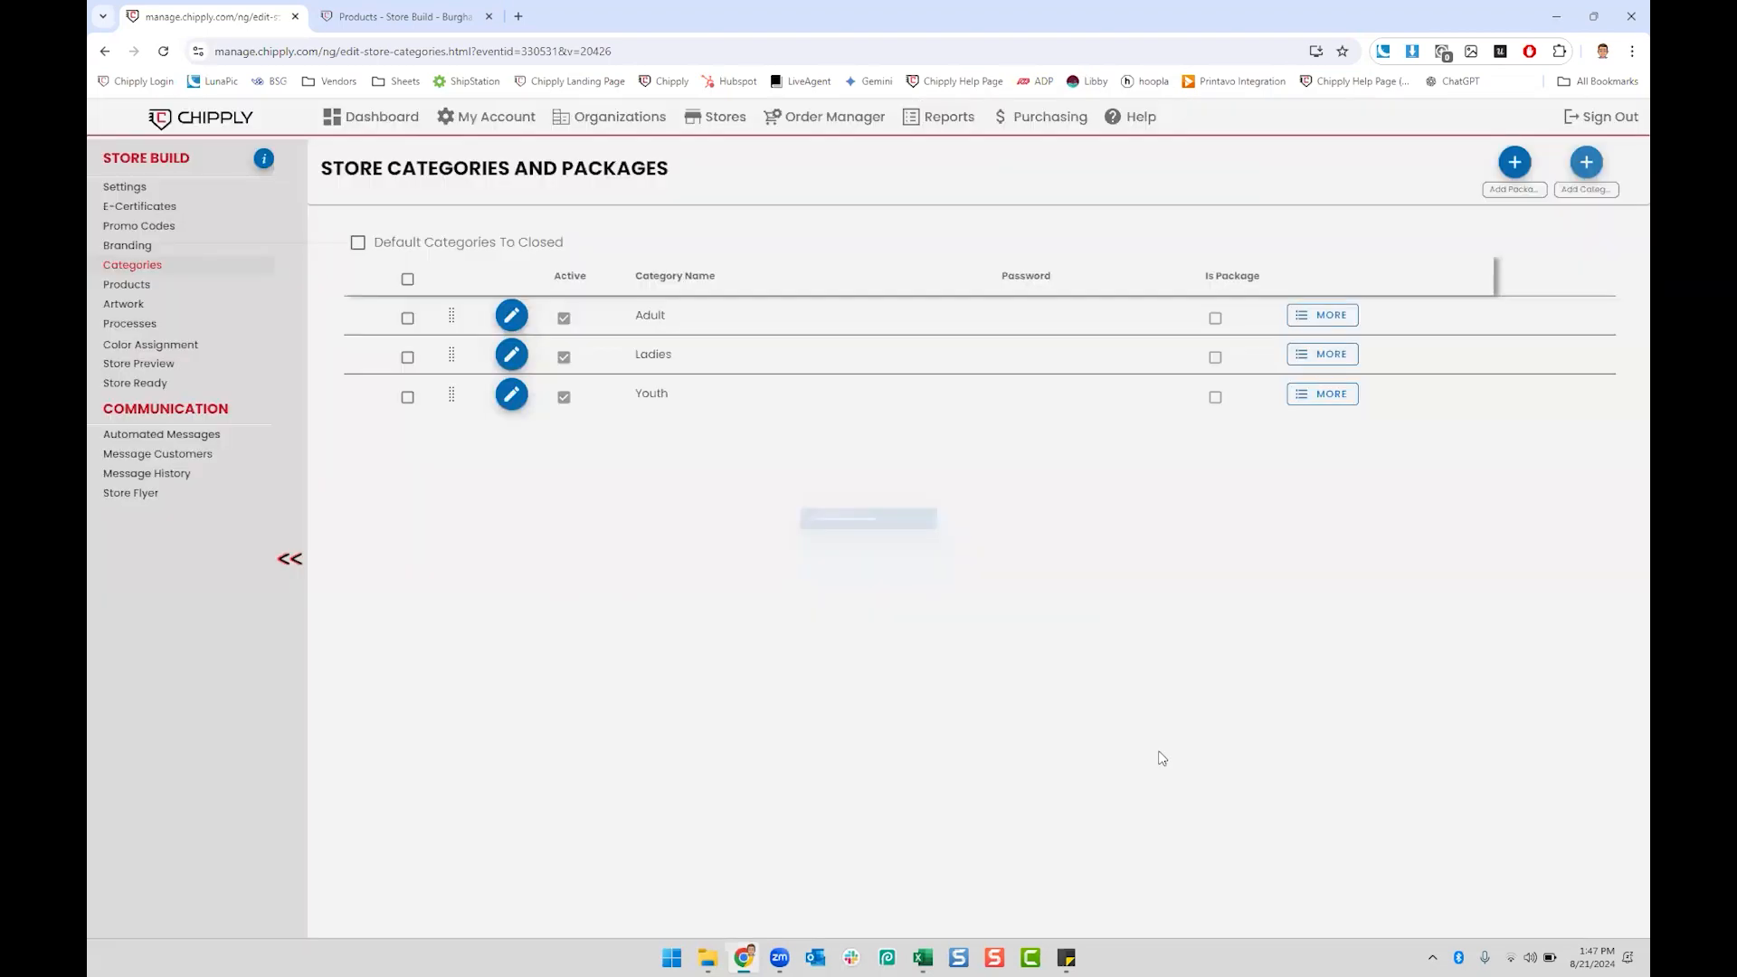
Step: Open the store's products and filter them to those with No Category
click(126, 285)
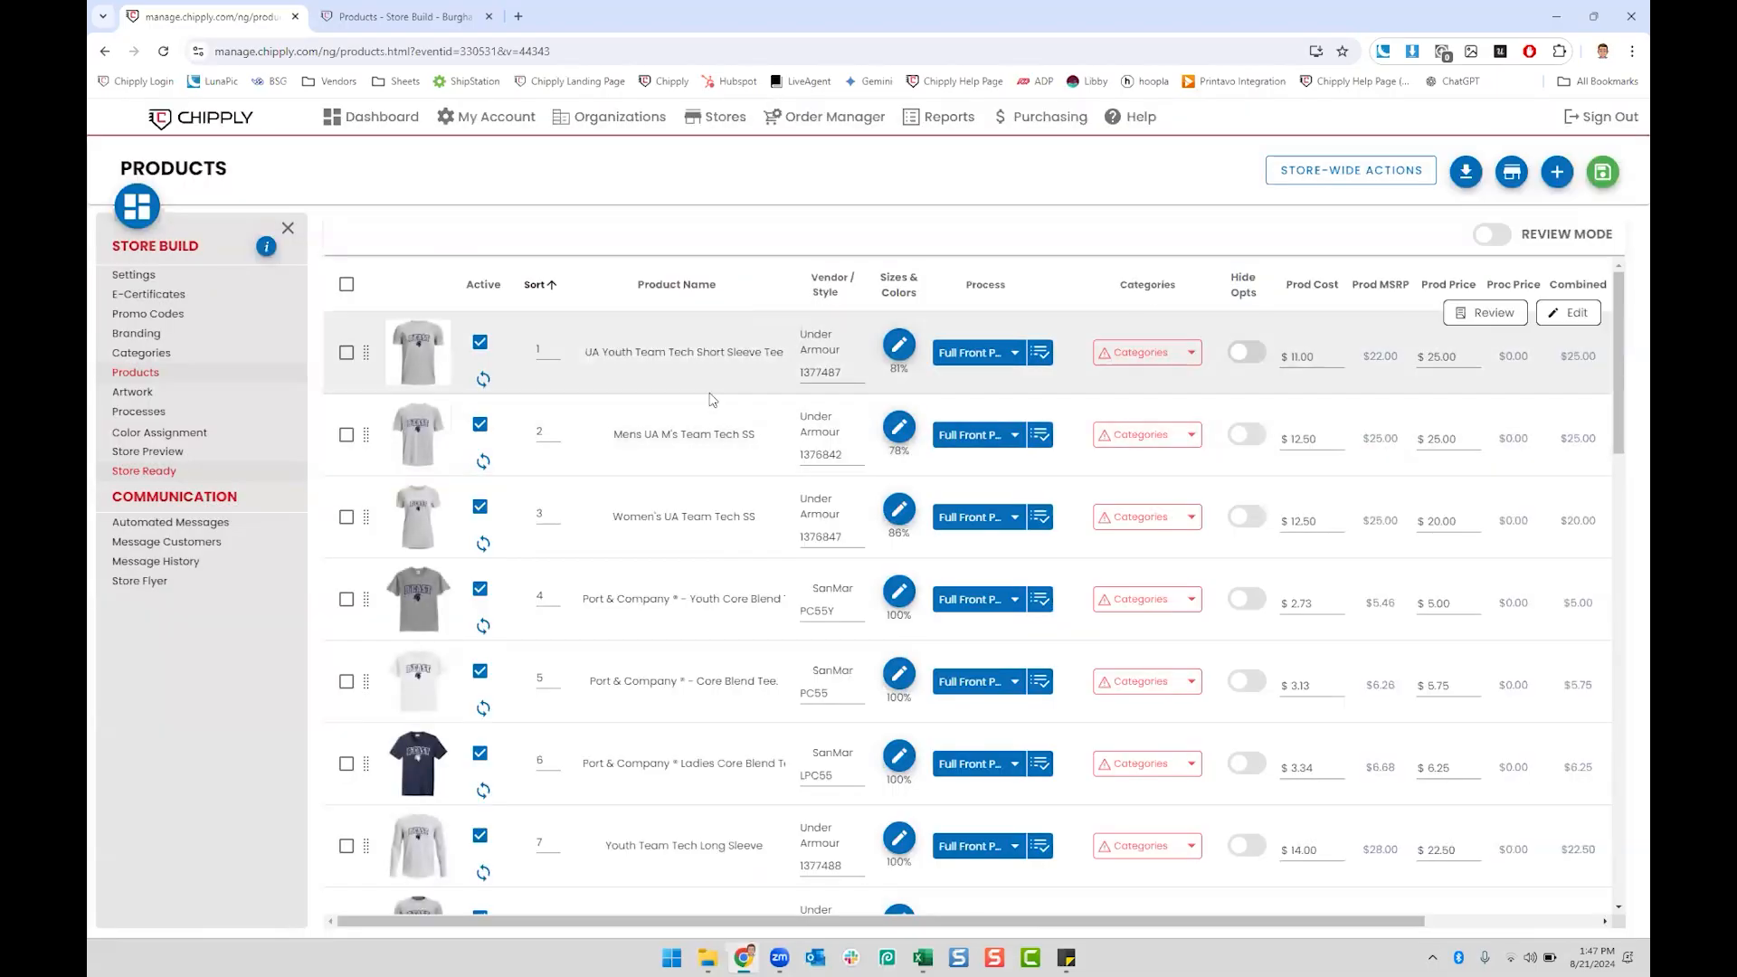
mouse_move(141, 222)
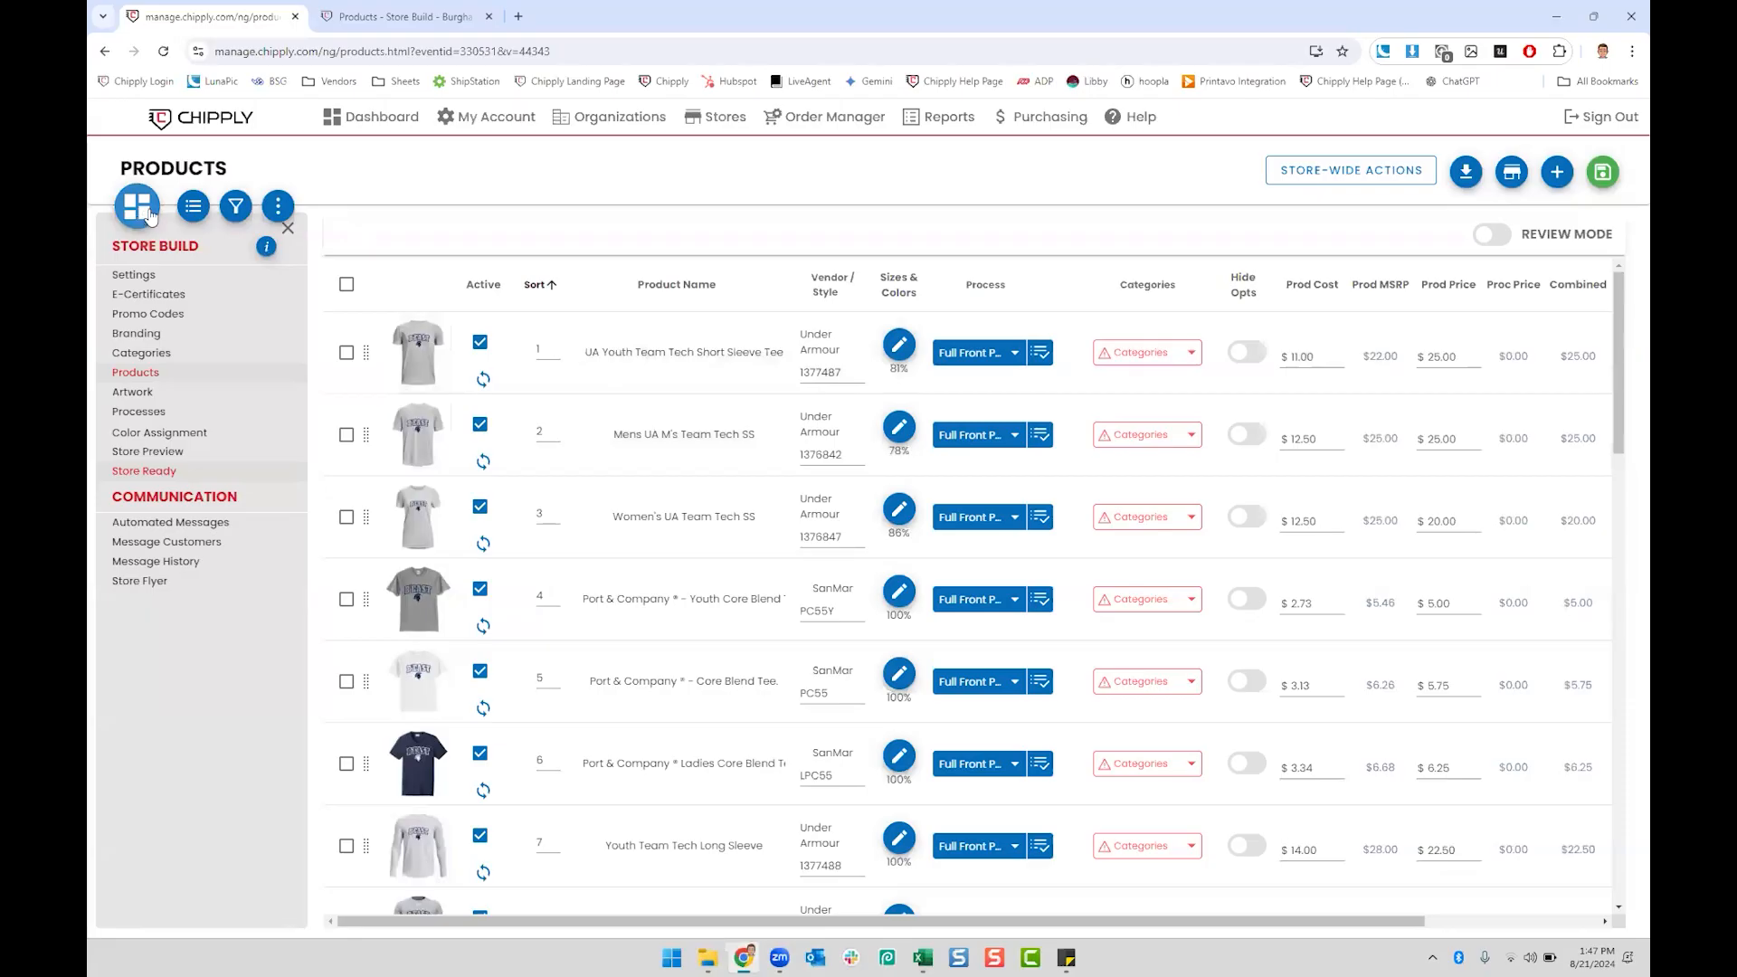
click(232, 206)
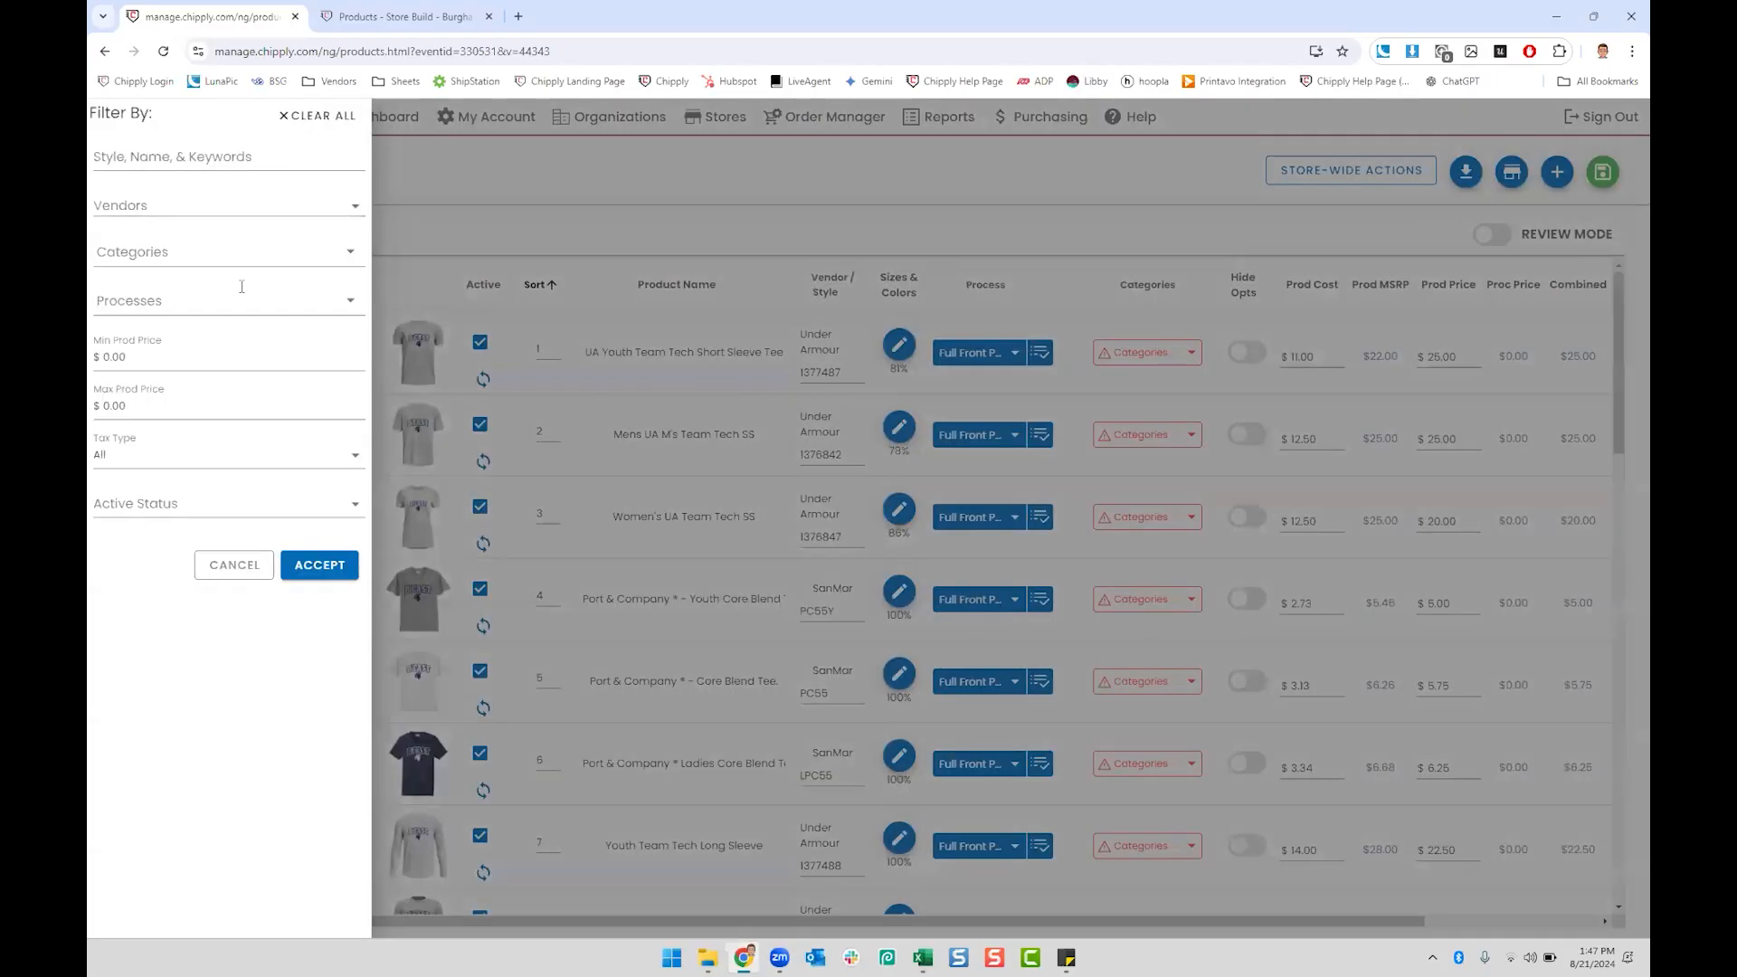
click(222, 252)
click(146, 345)
click(318, 566)
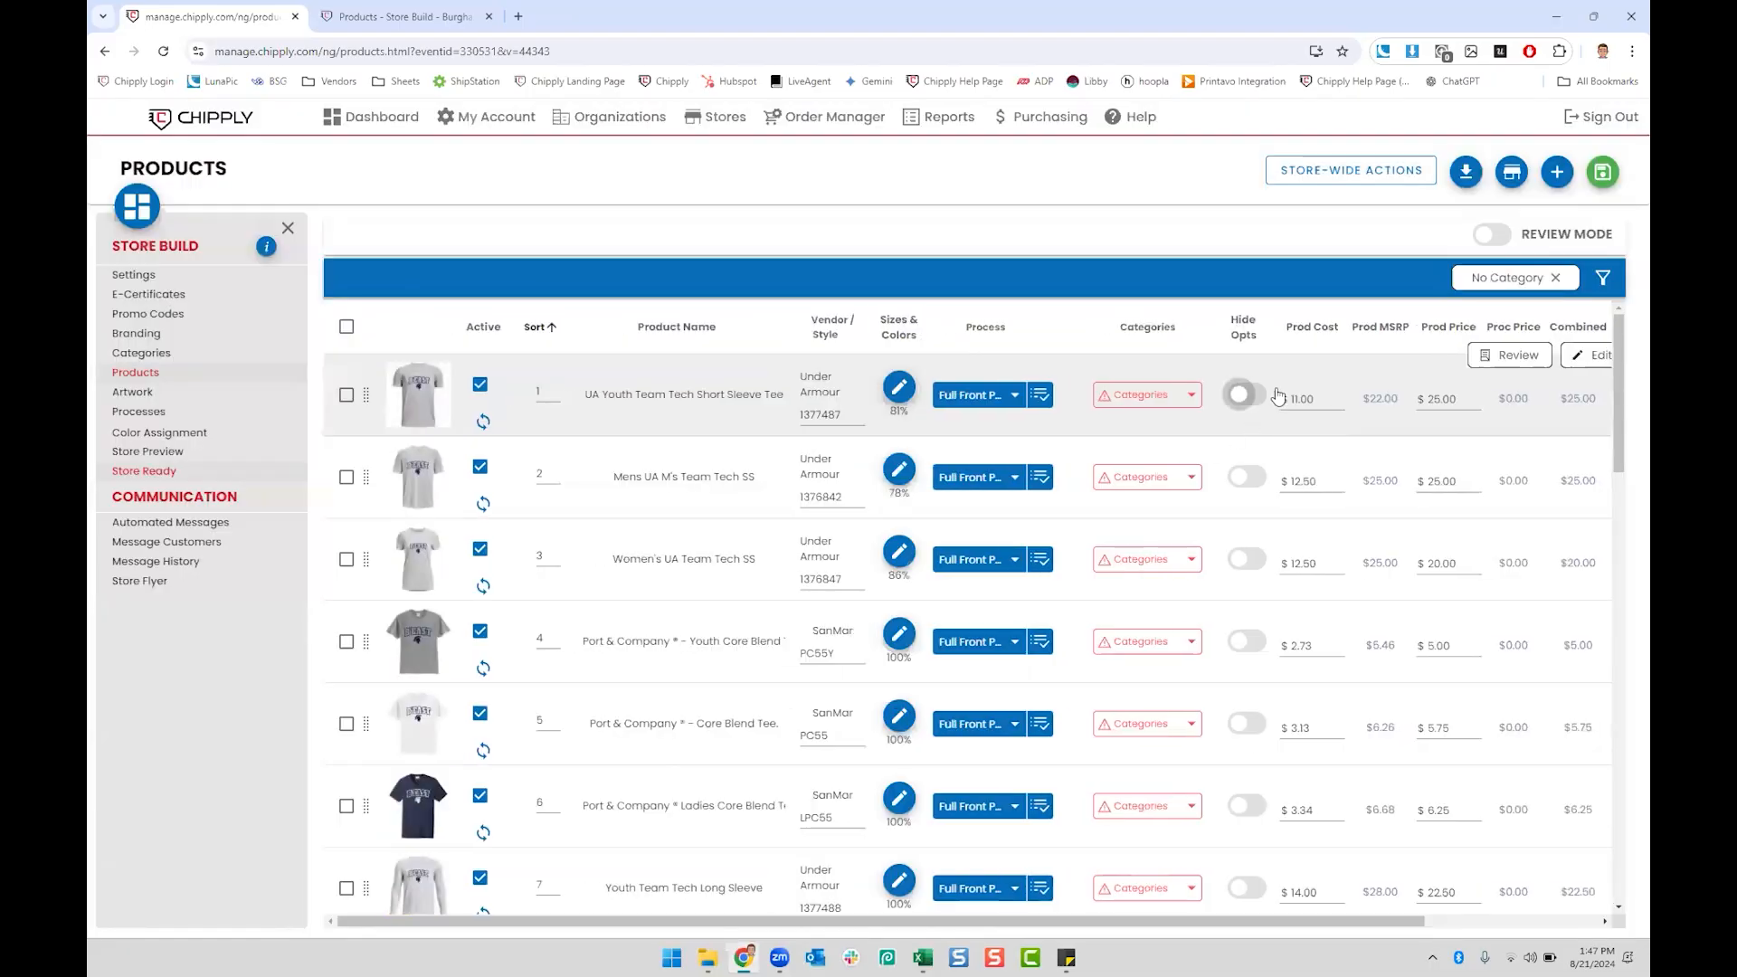
Step: Narrow the uncategorized products with the keyword "women"
click(1504, 278)
click(180, 150)
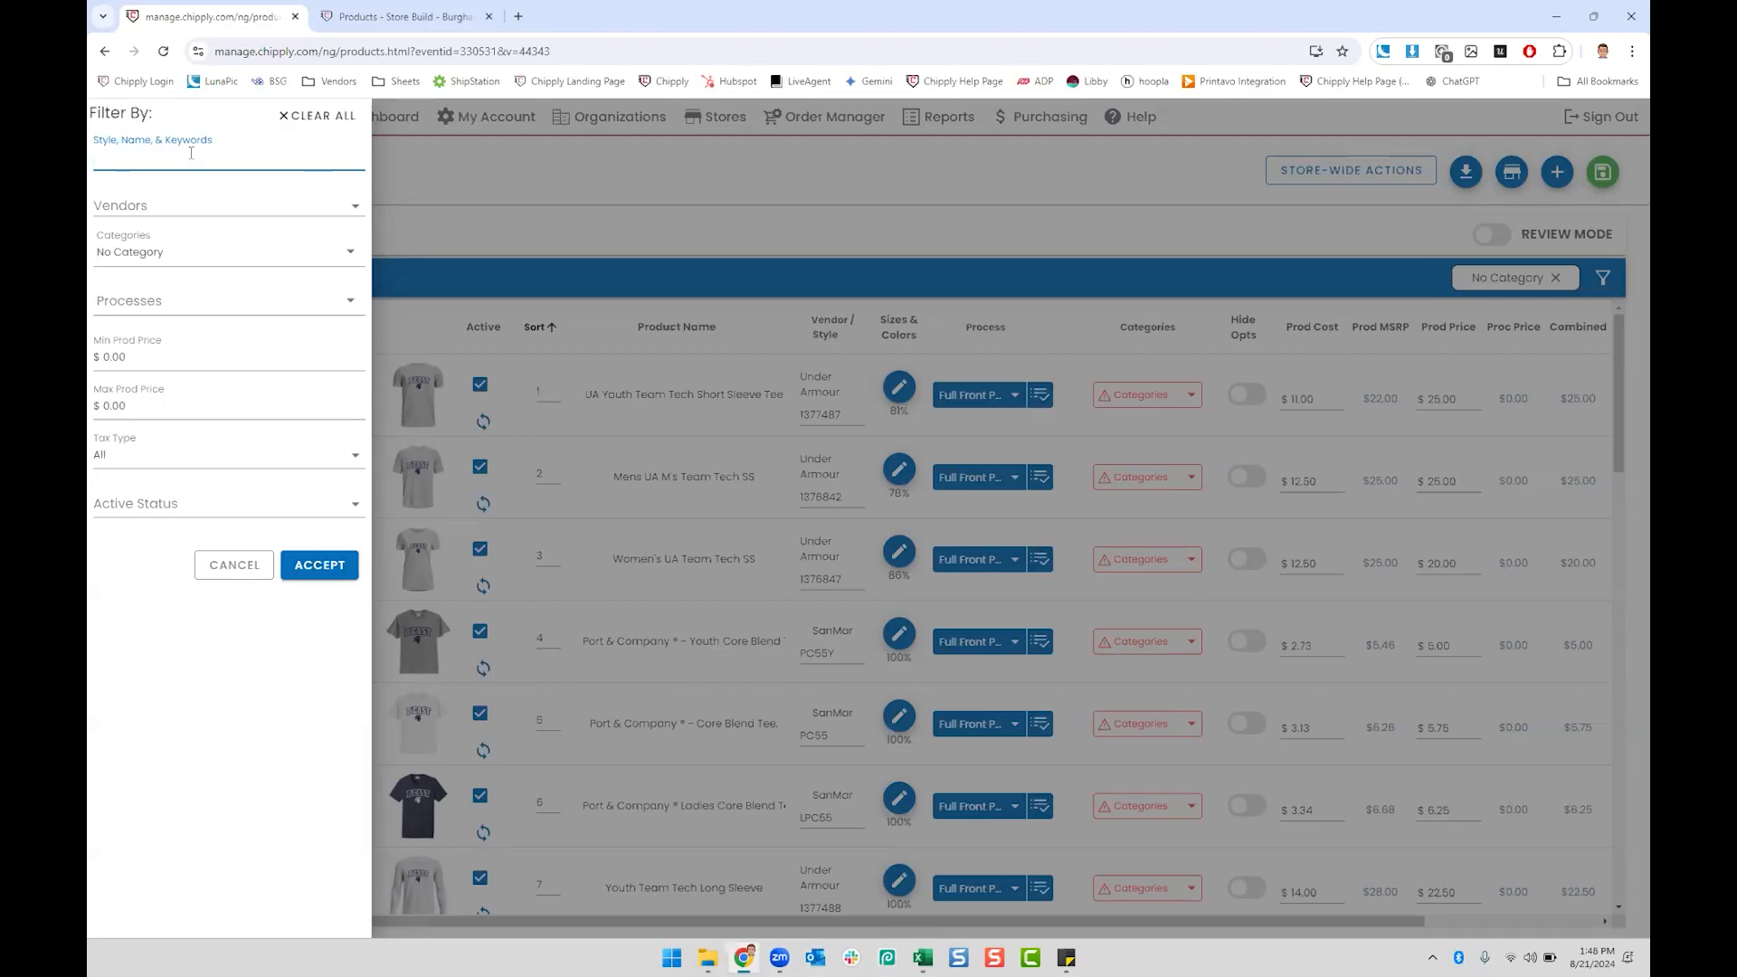
text(women)
click(326, 568)
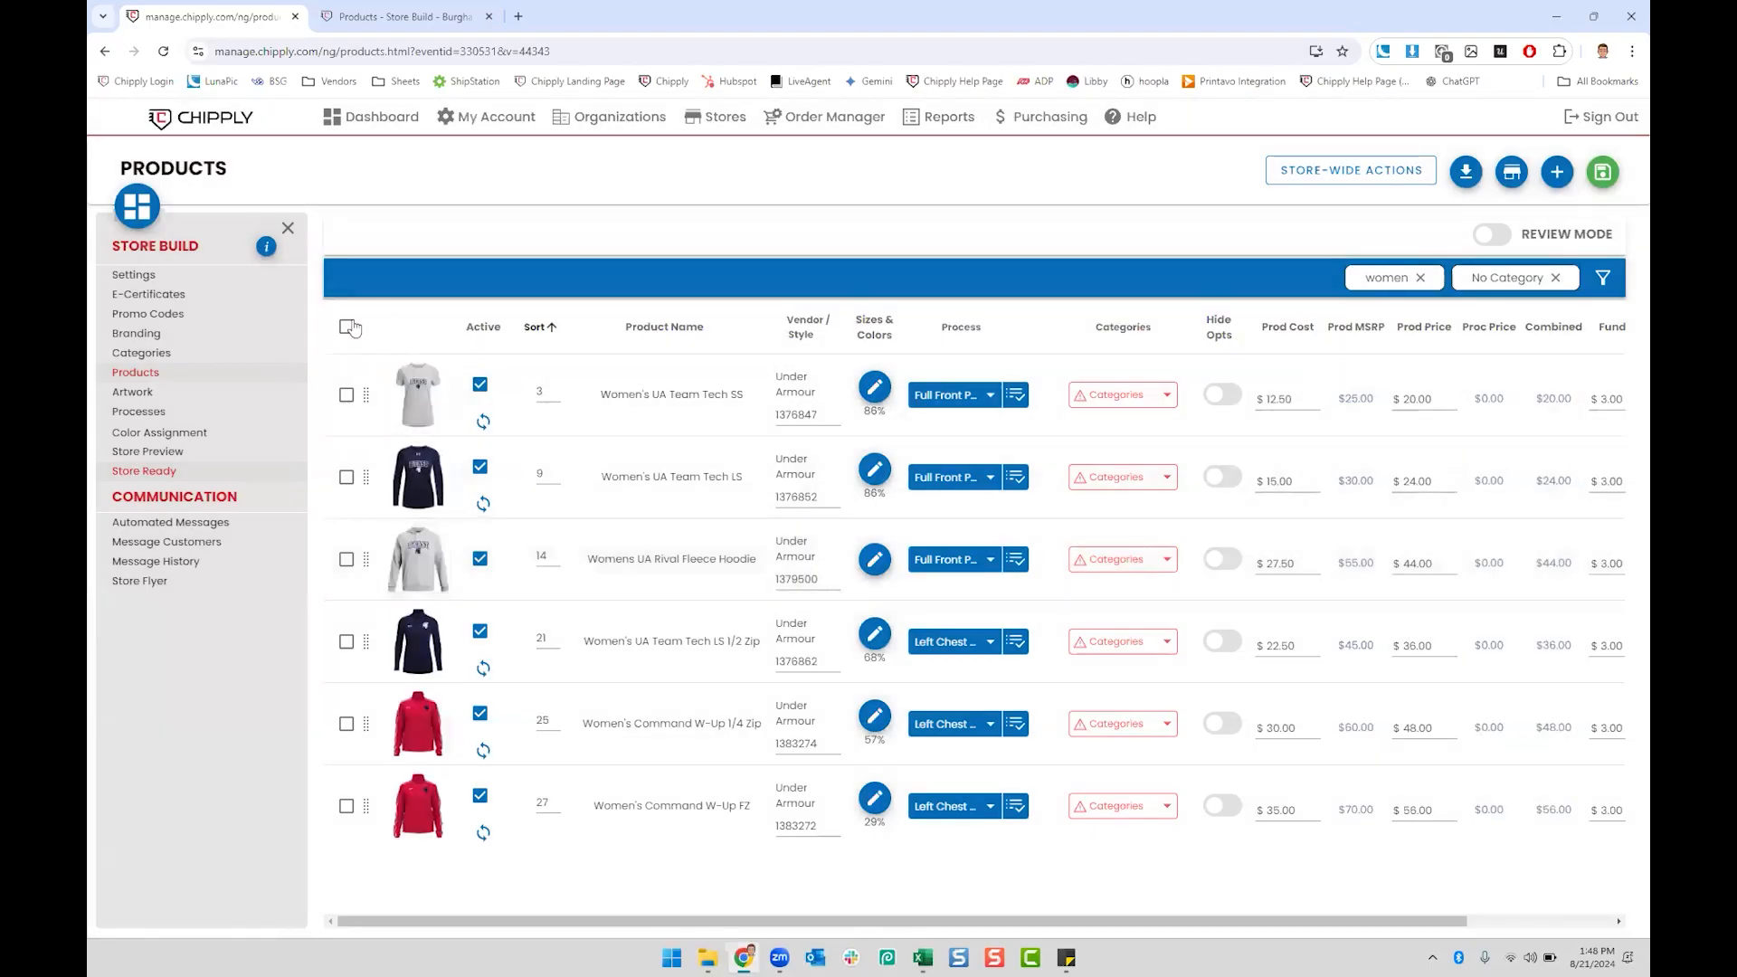
Step: Select all the filtered women's products and assign them to the Ladies category
click(347, 327)
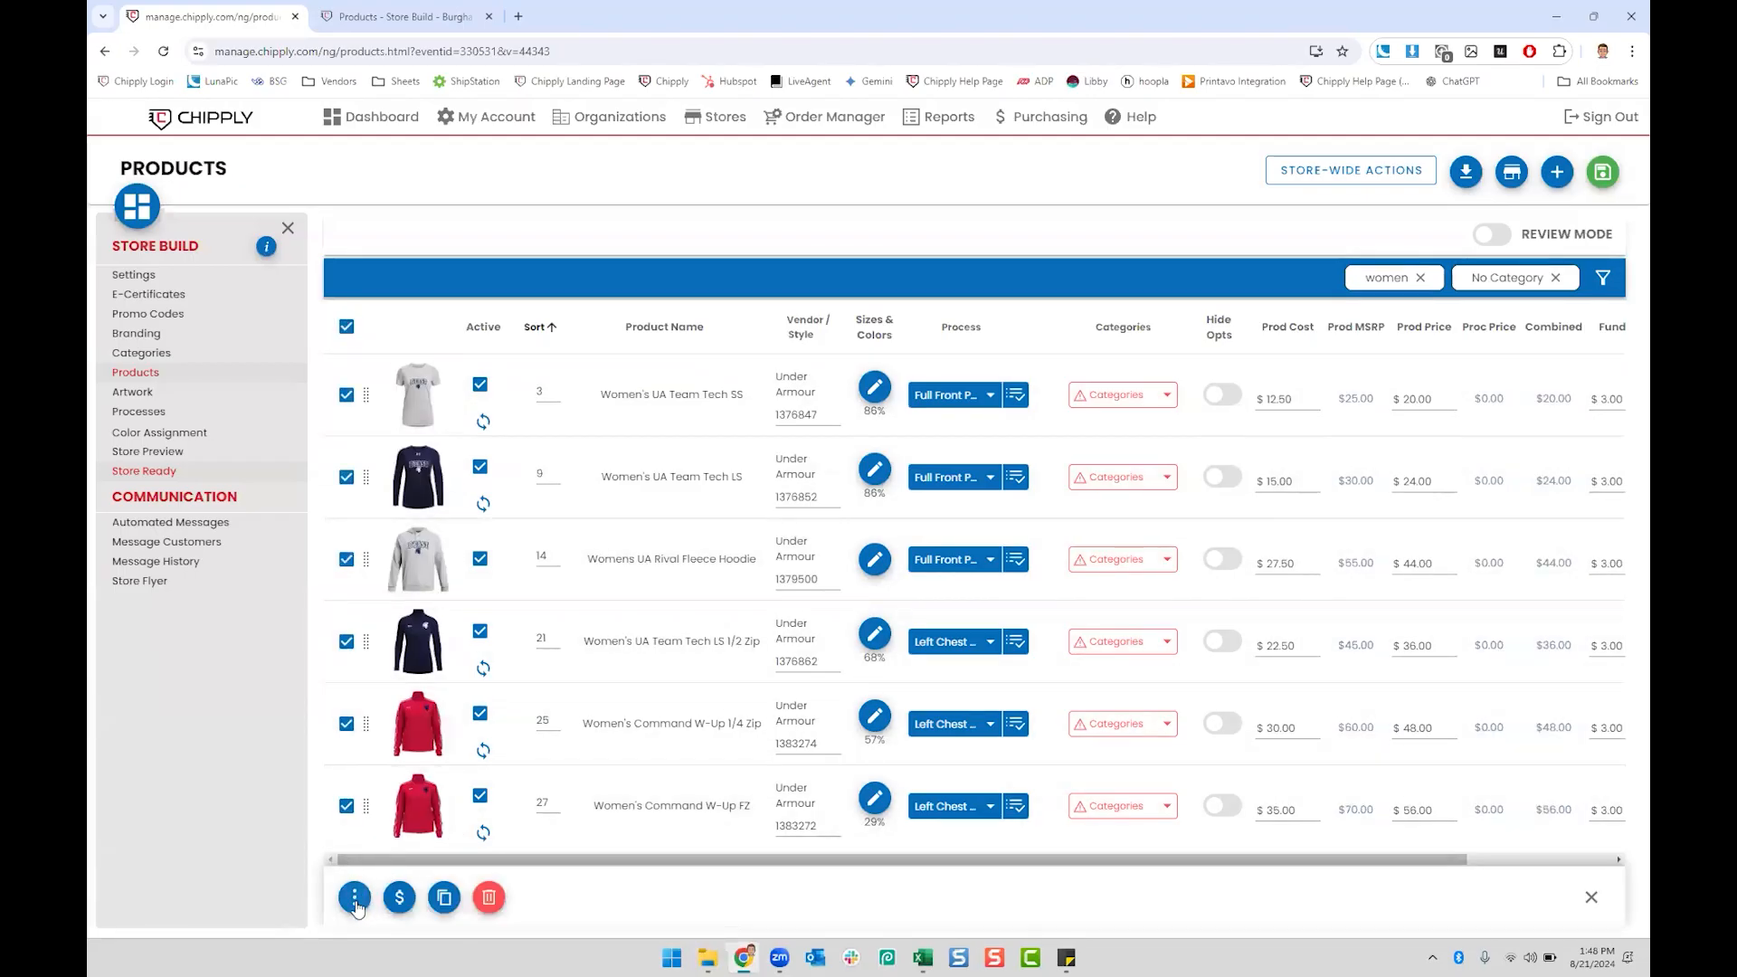
click(356, 902)
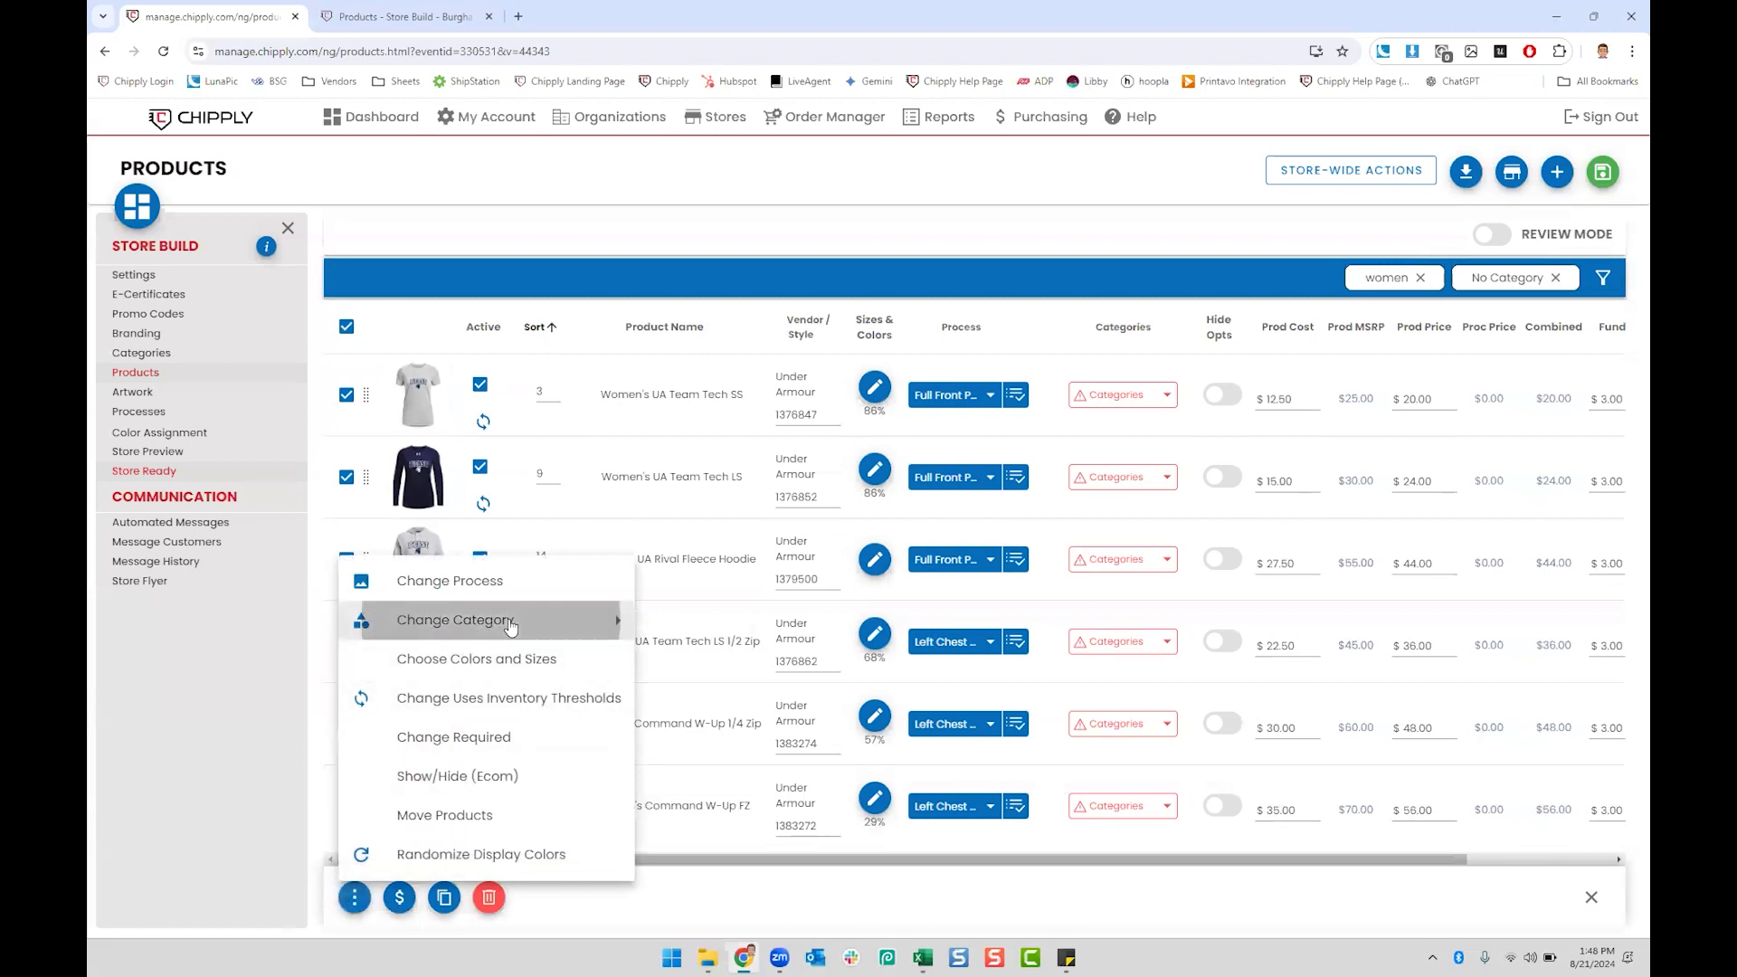
mouse_move(511, 626)
click(677, 499)
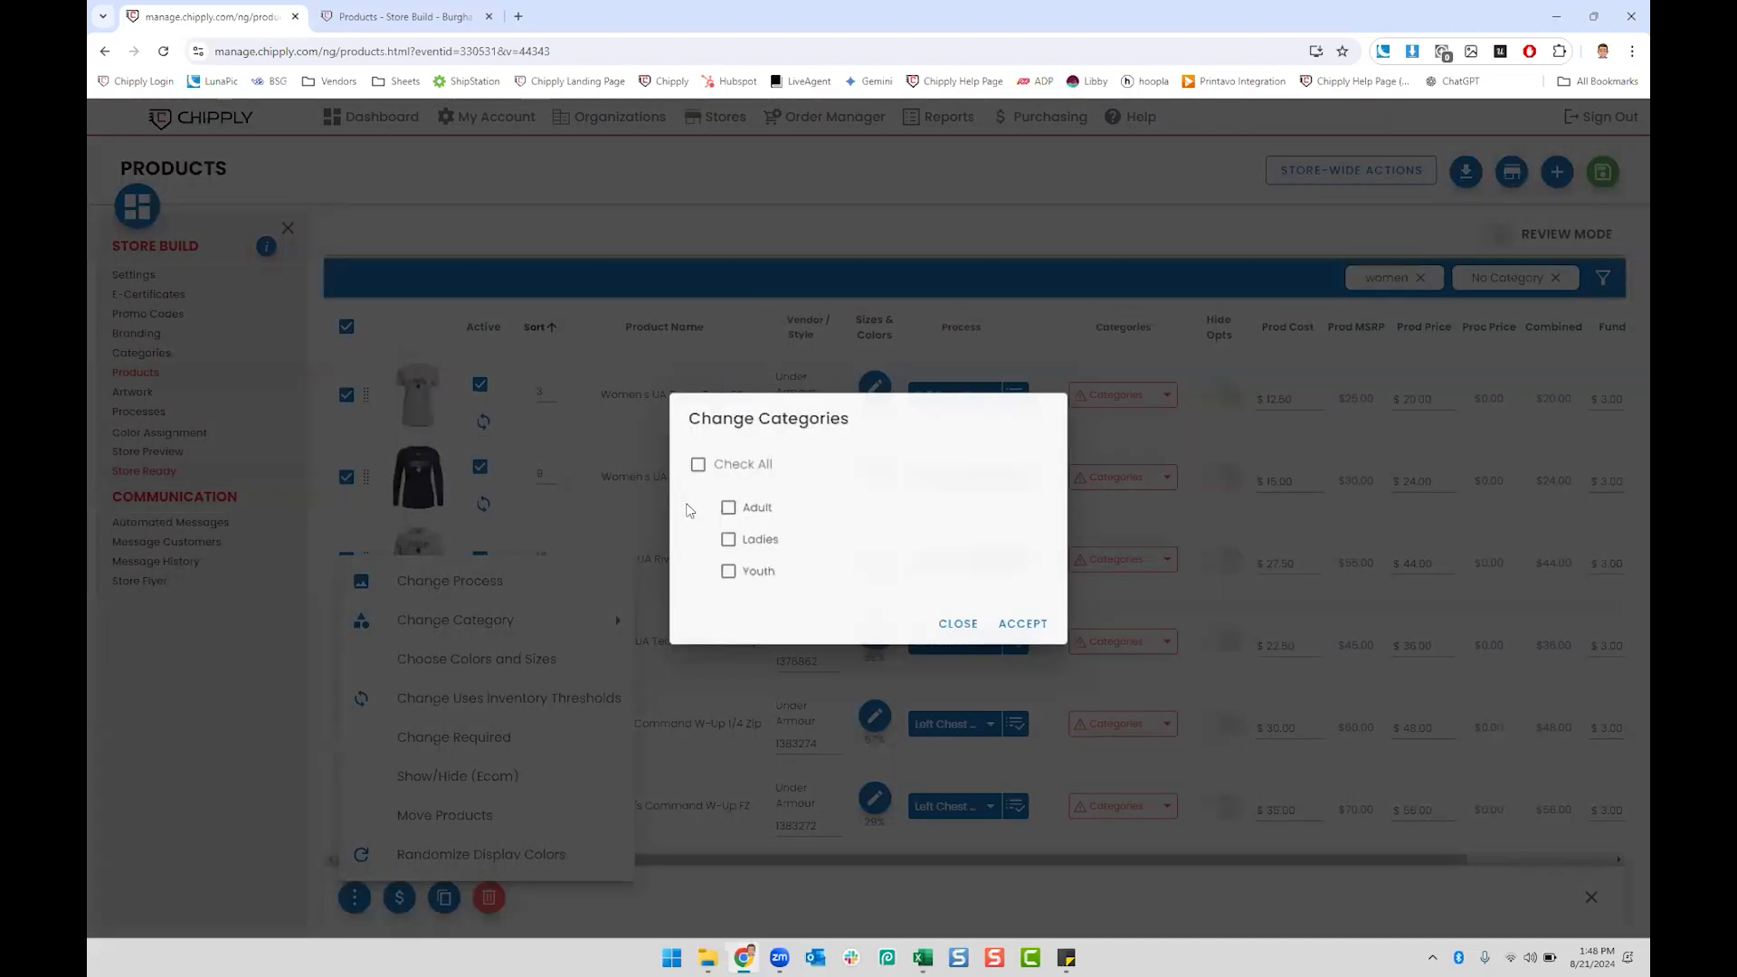
click(728, 540)
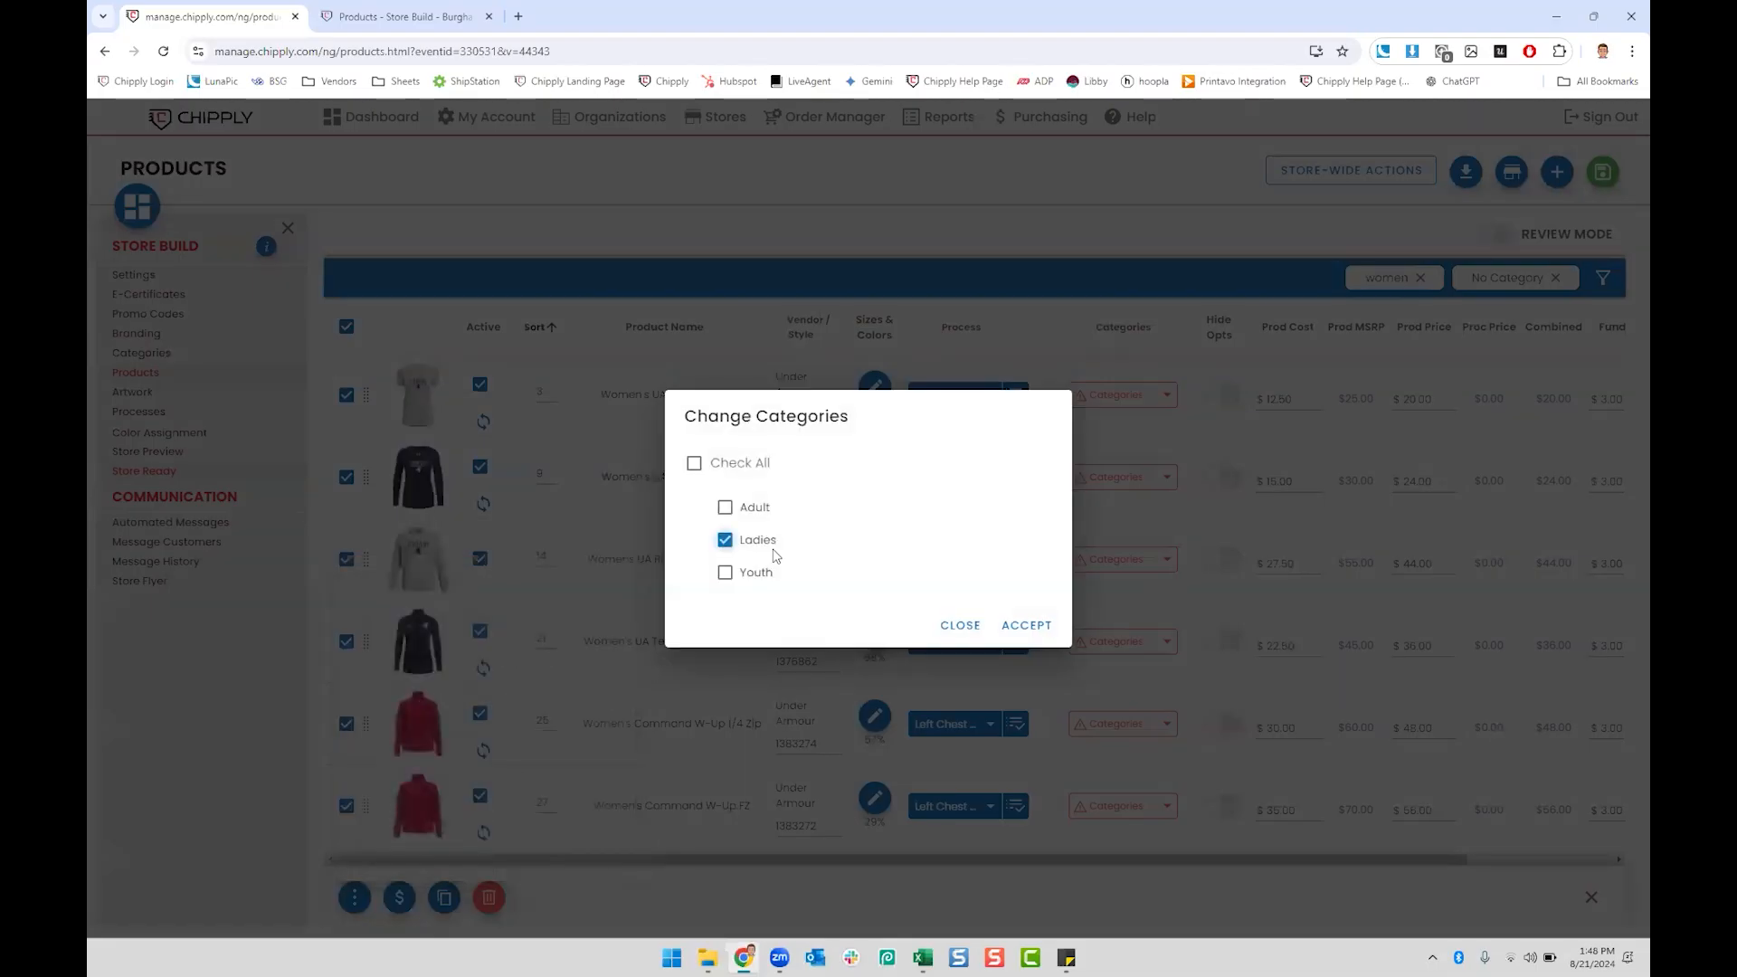
click(1031, 624)
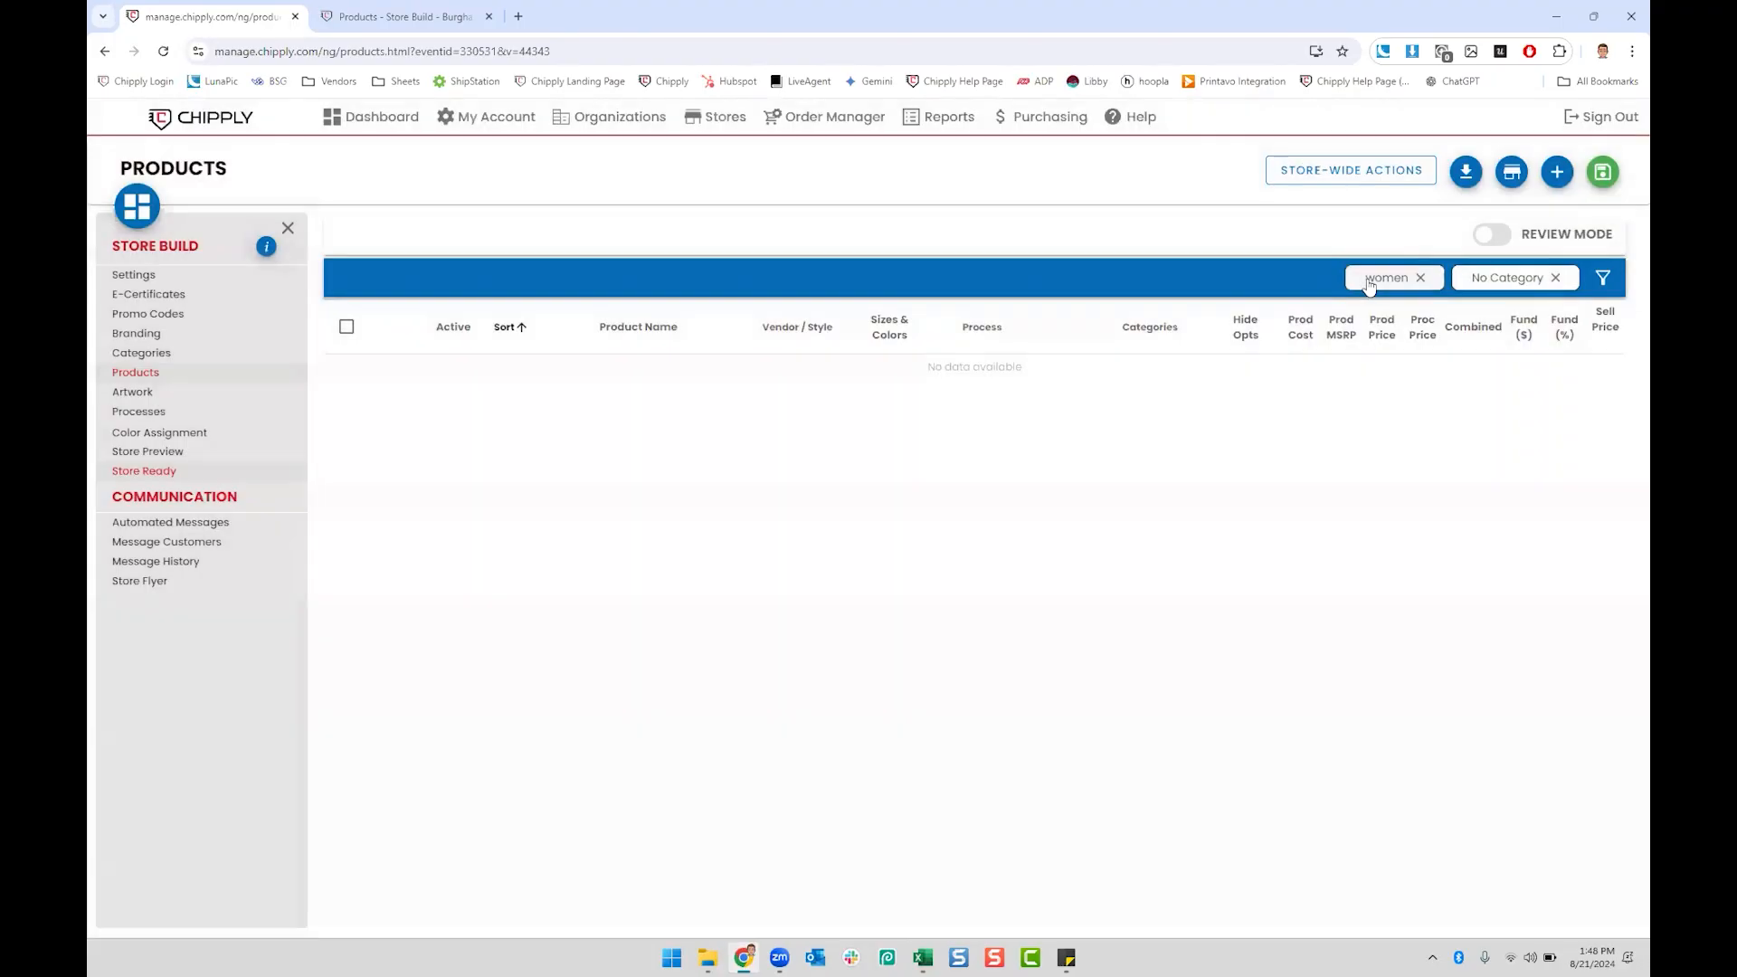
Step: Change the product filter keyword to "ladies", keeping the No Category filter
click(1366, 278)
double_click(173, 154)
text(ladies)
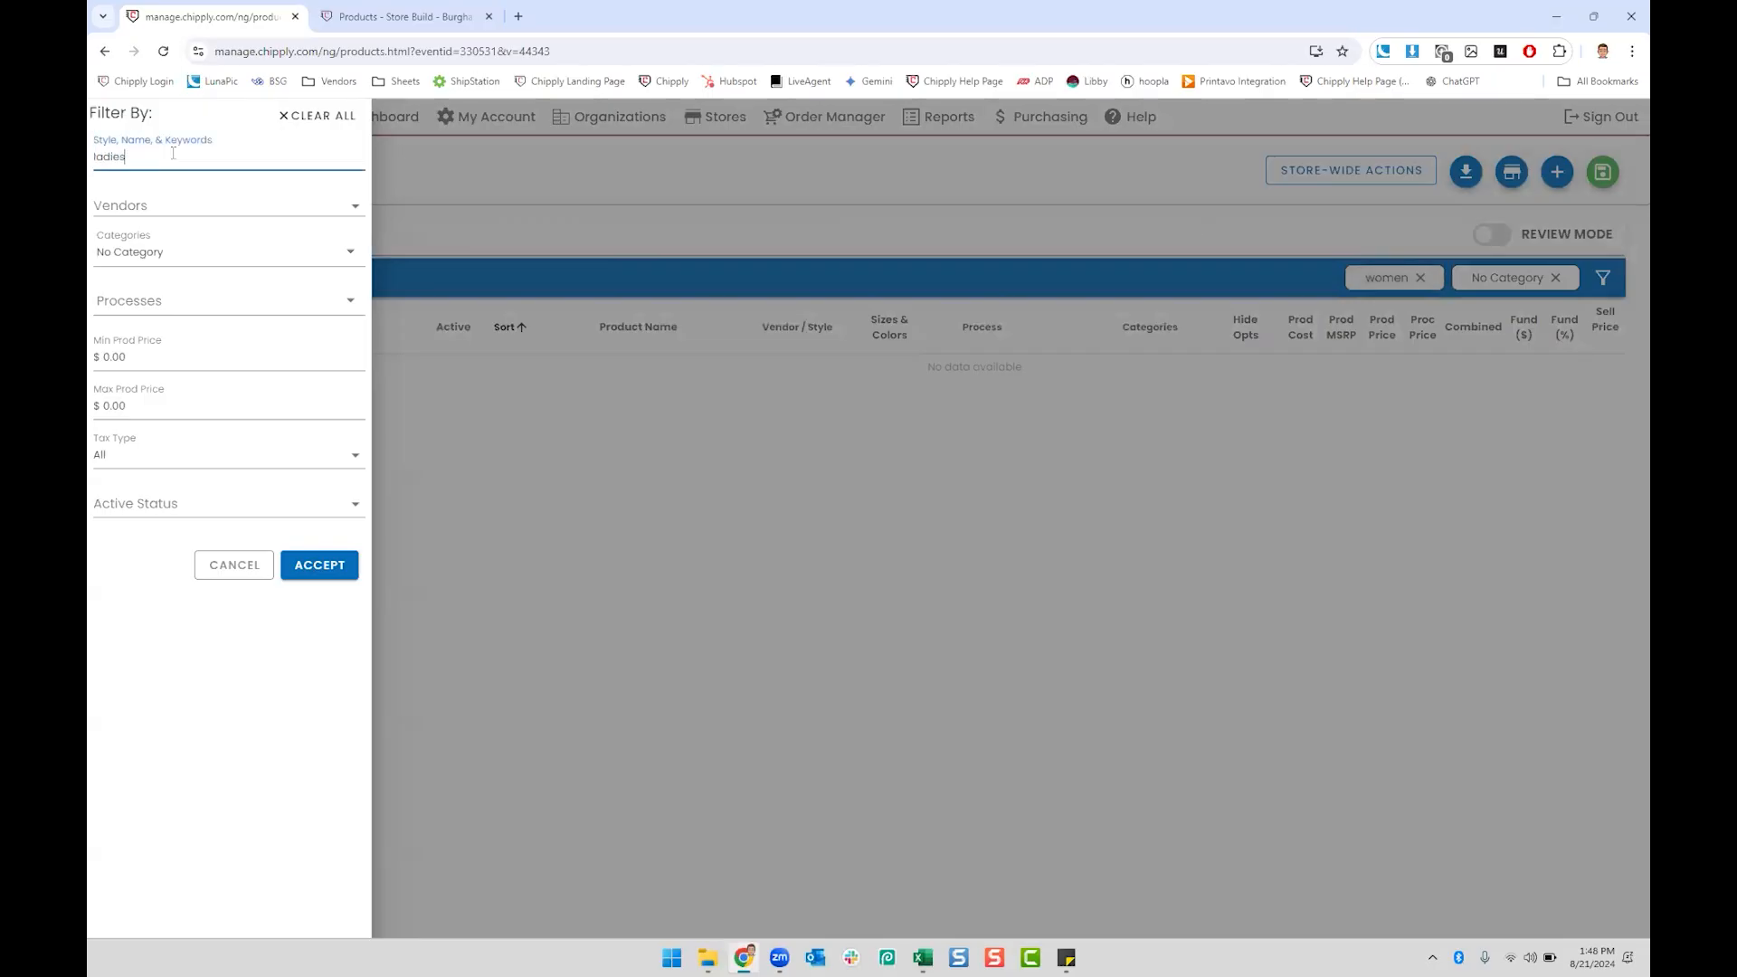
click(312, 565)
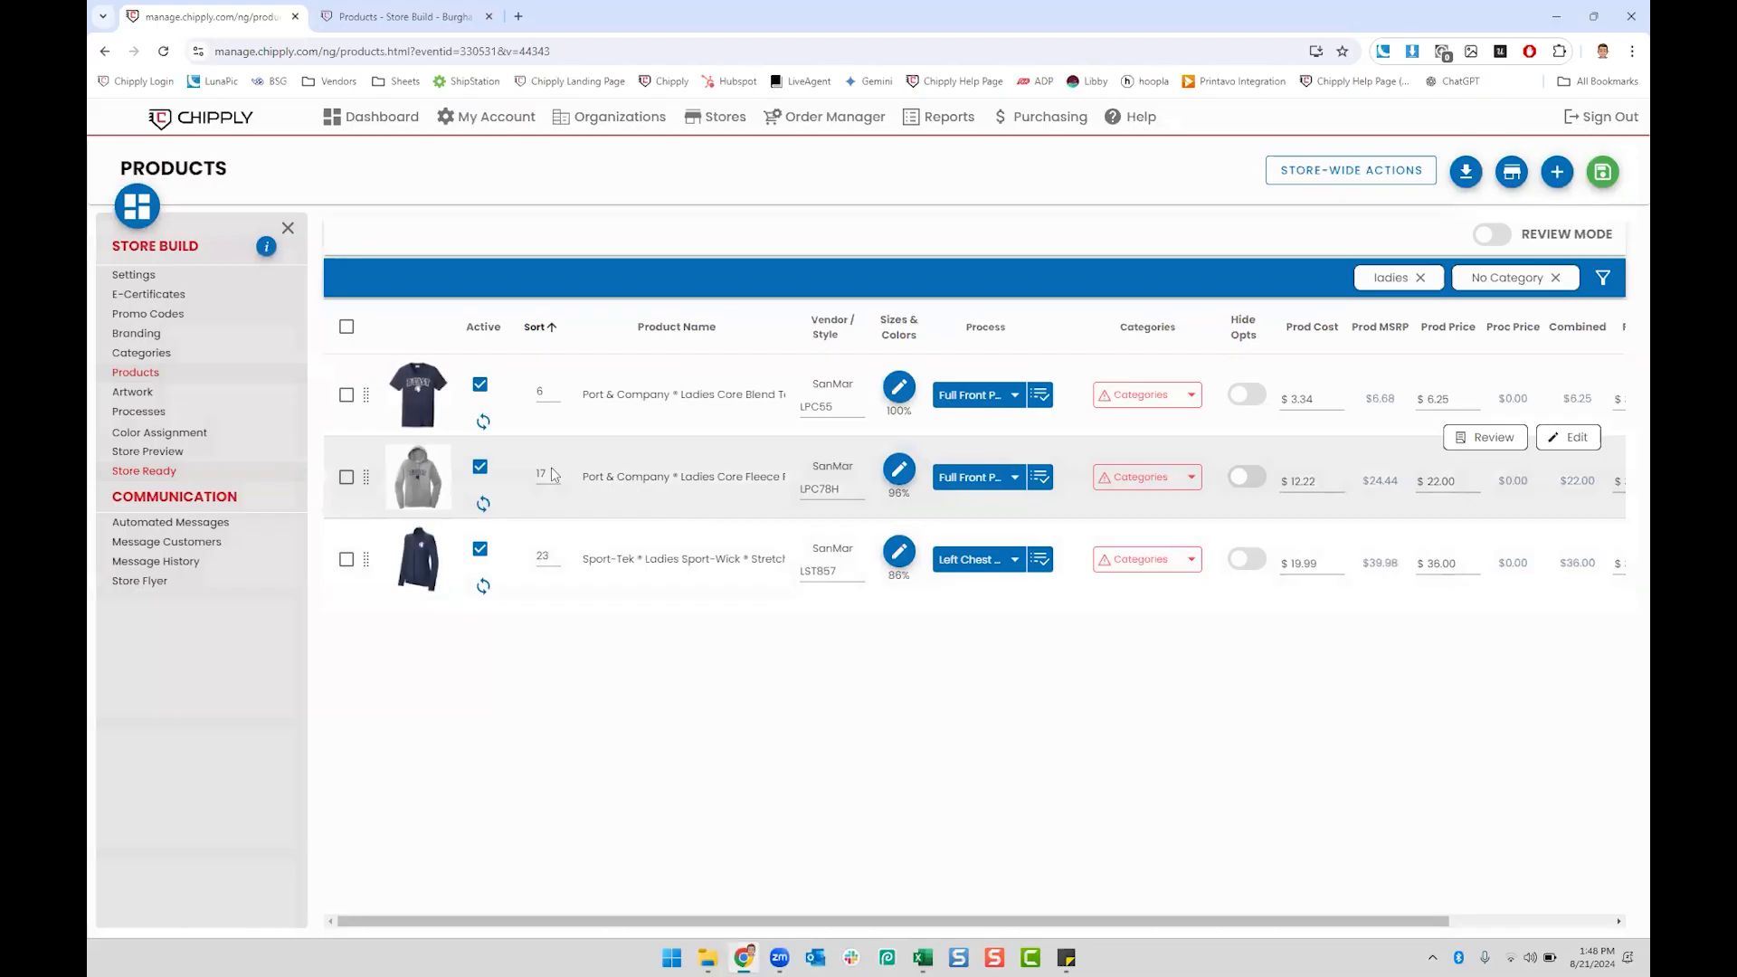
Step: Assign all products matching the "ladies" keyword to the Ladies category in bulk
click(347, 326)
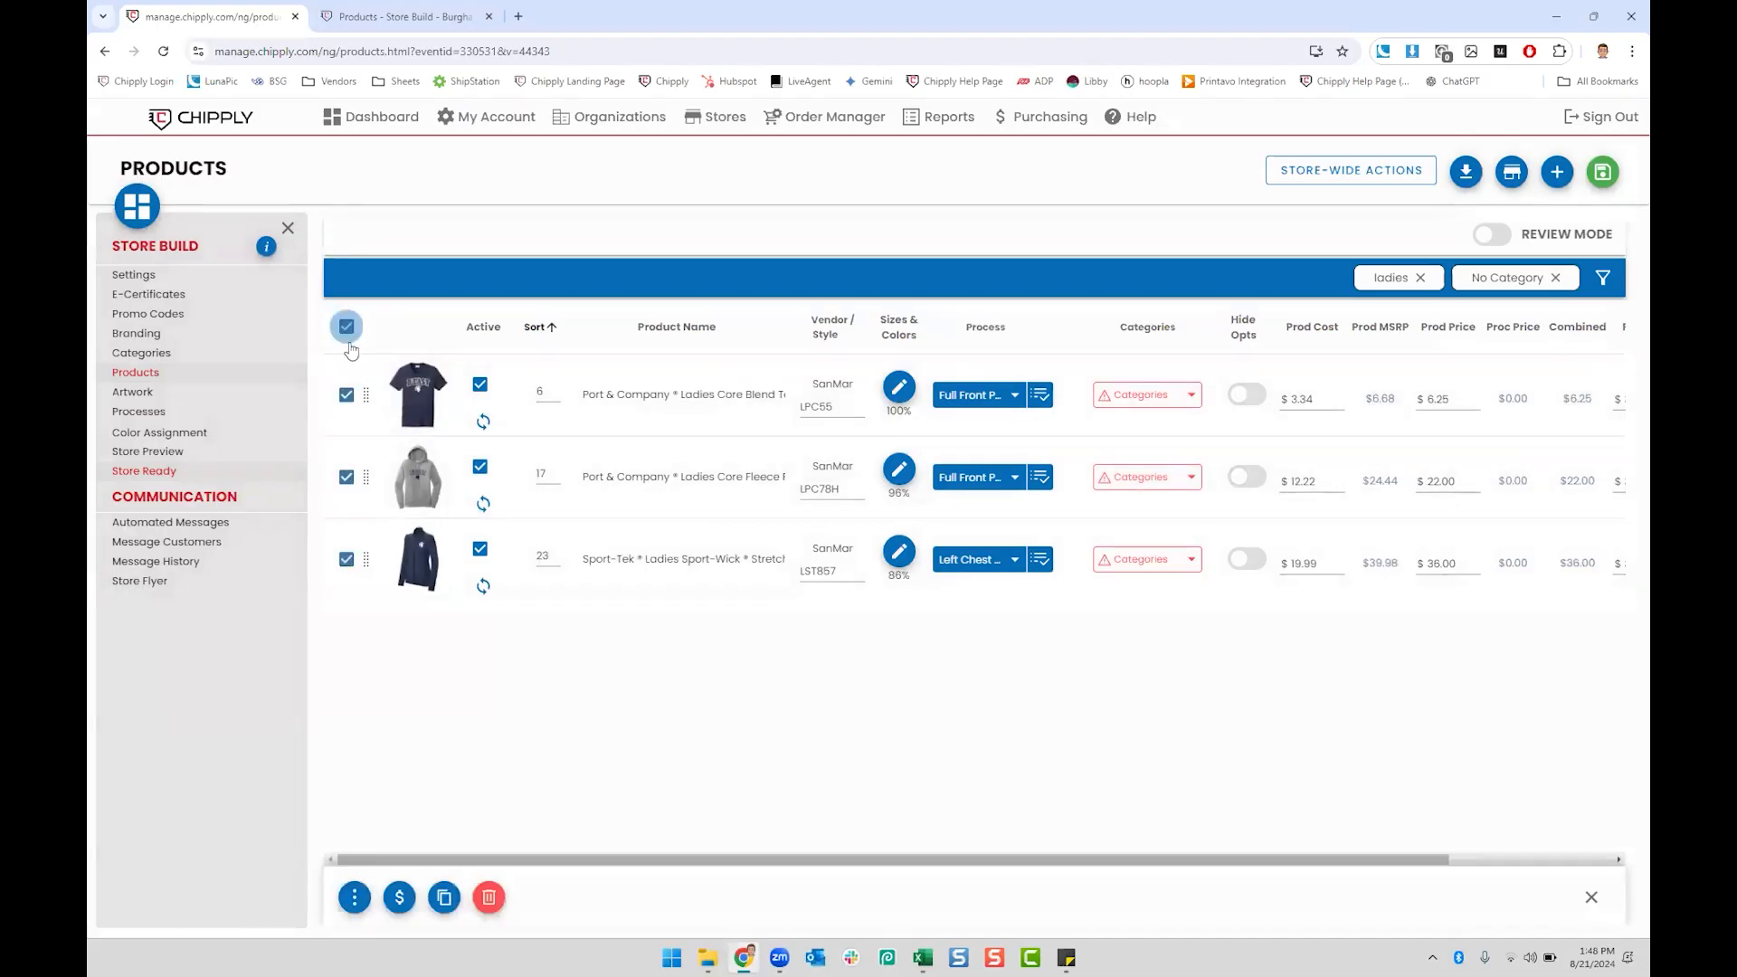
click(354, 898)
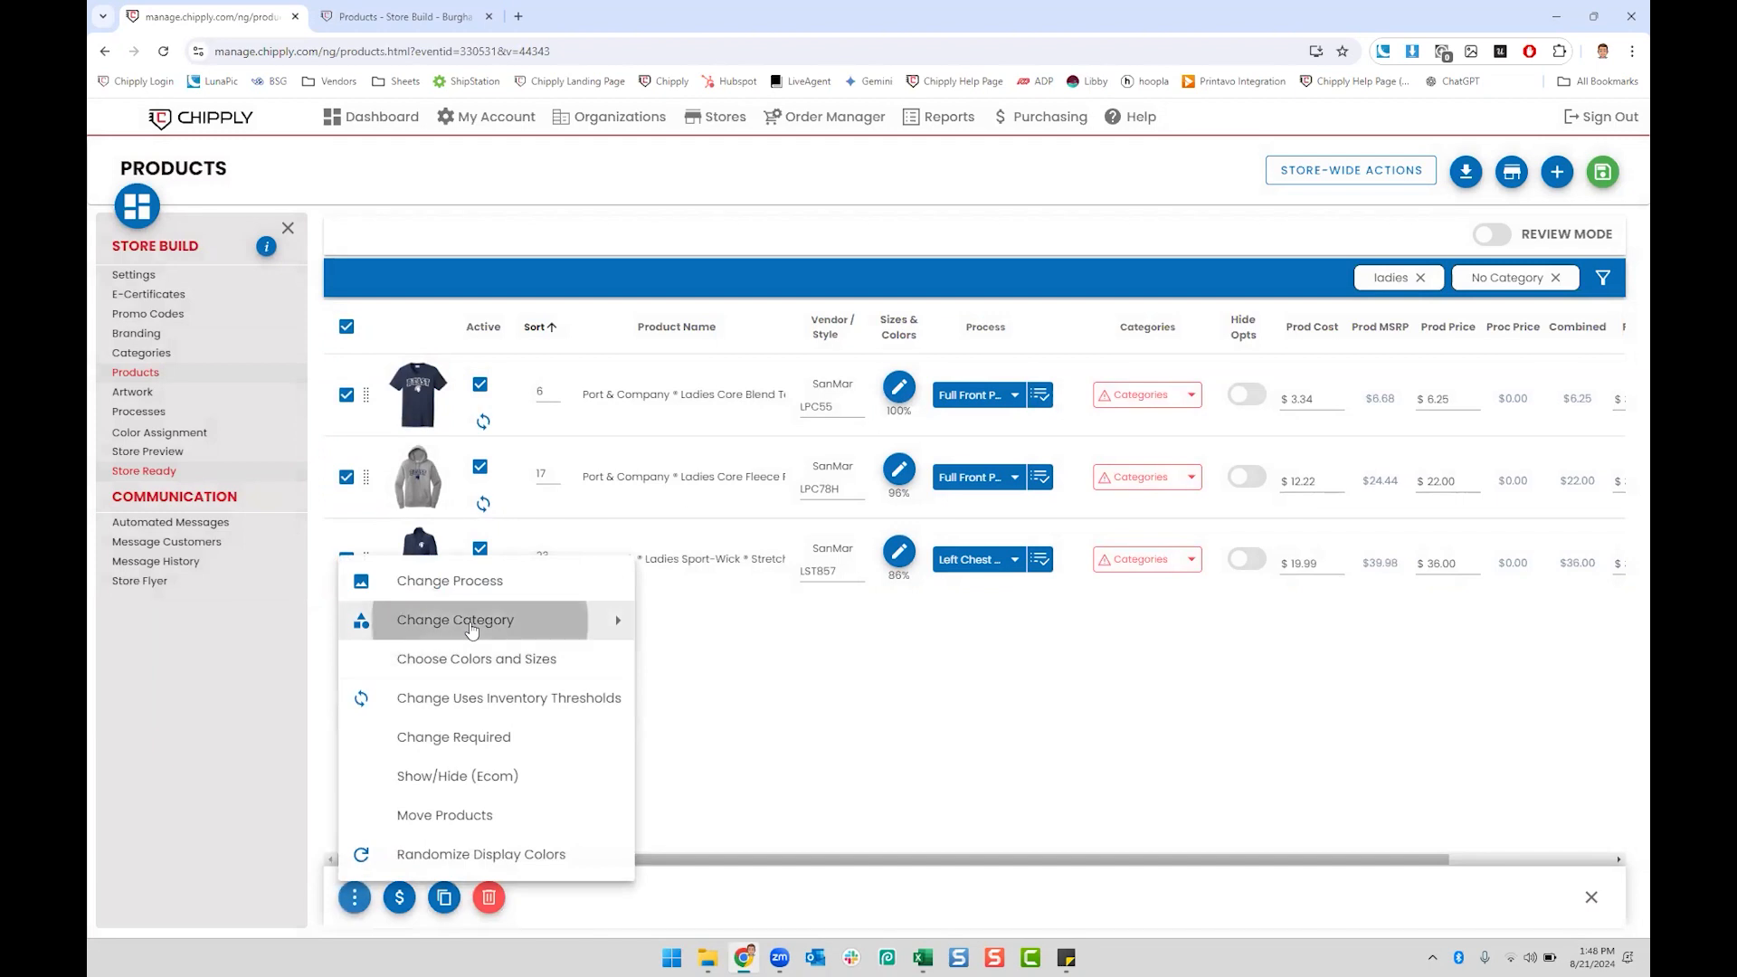
mouse_move(485, 618)
click(688, 496)
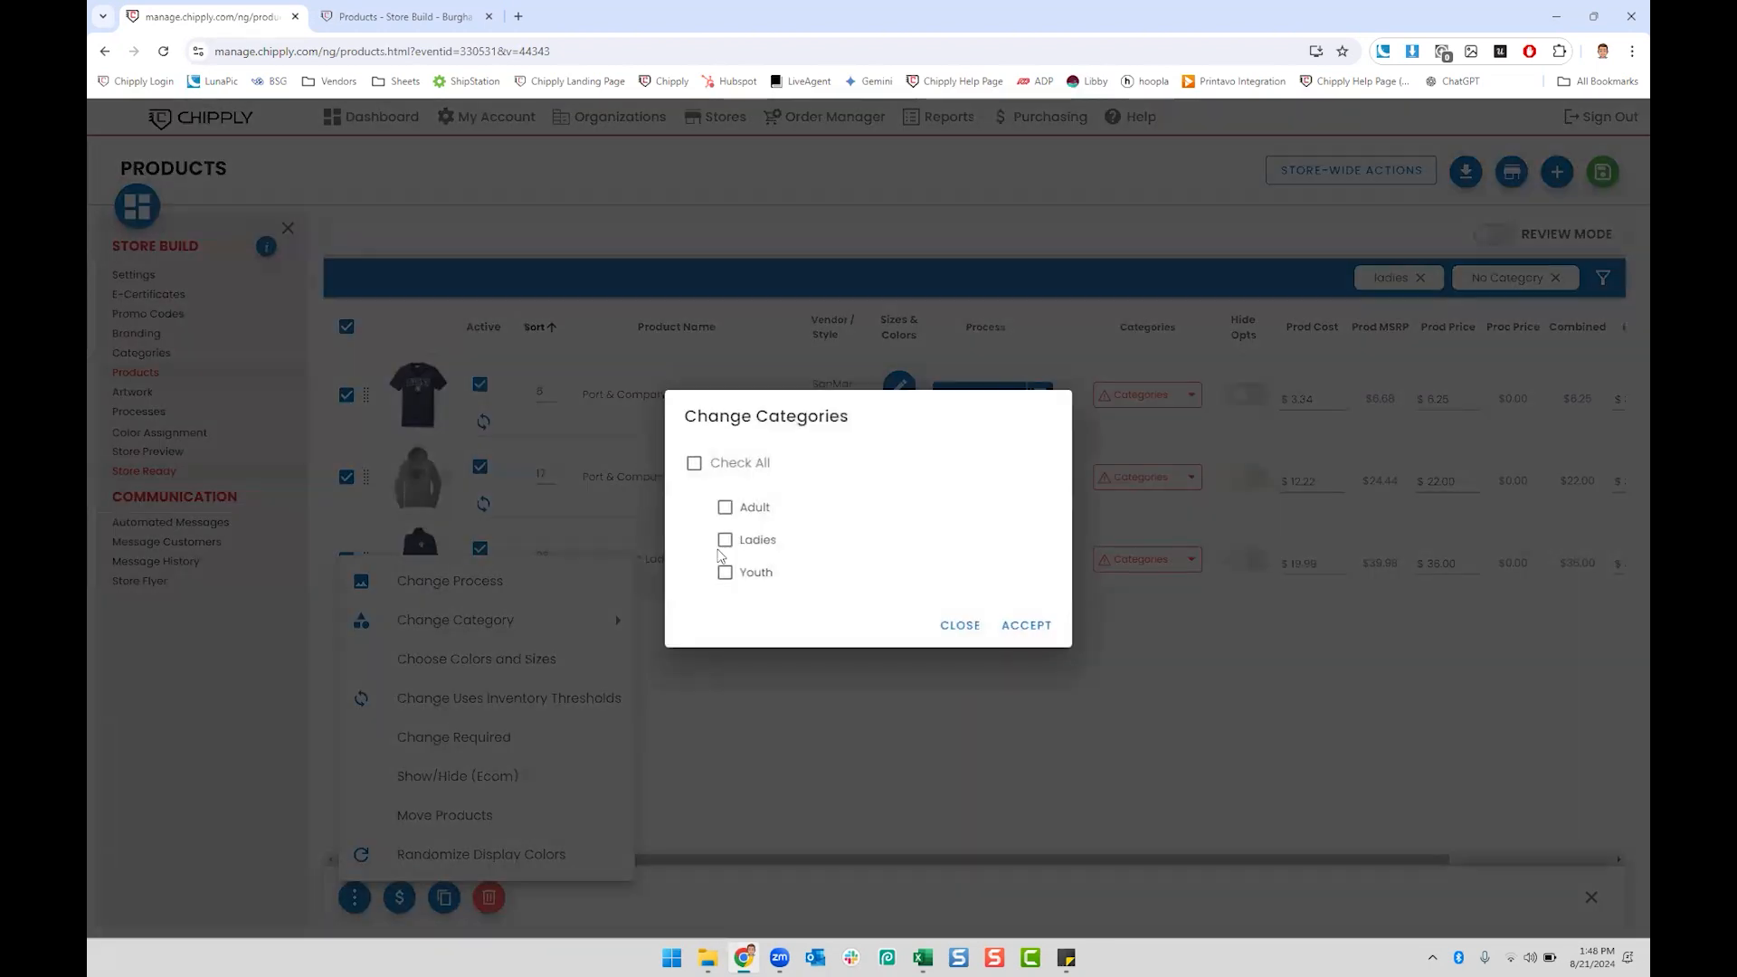
click(1026, 625)
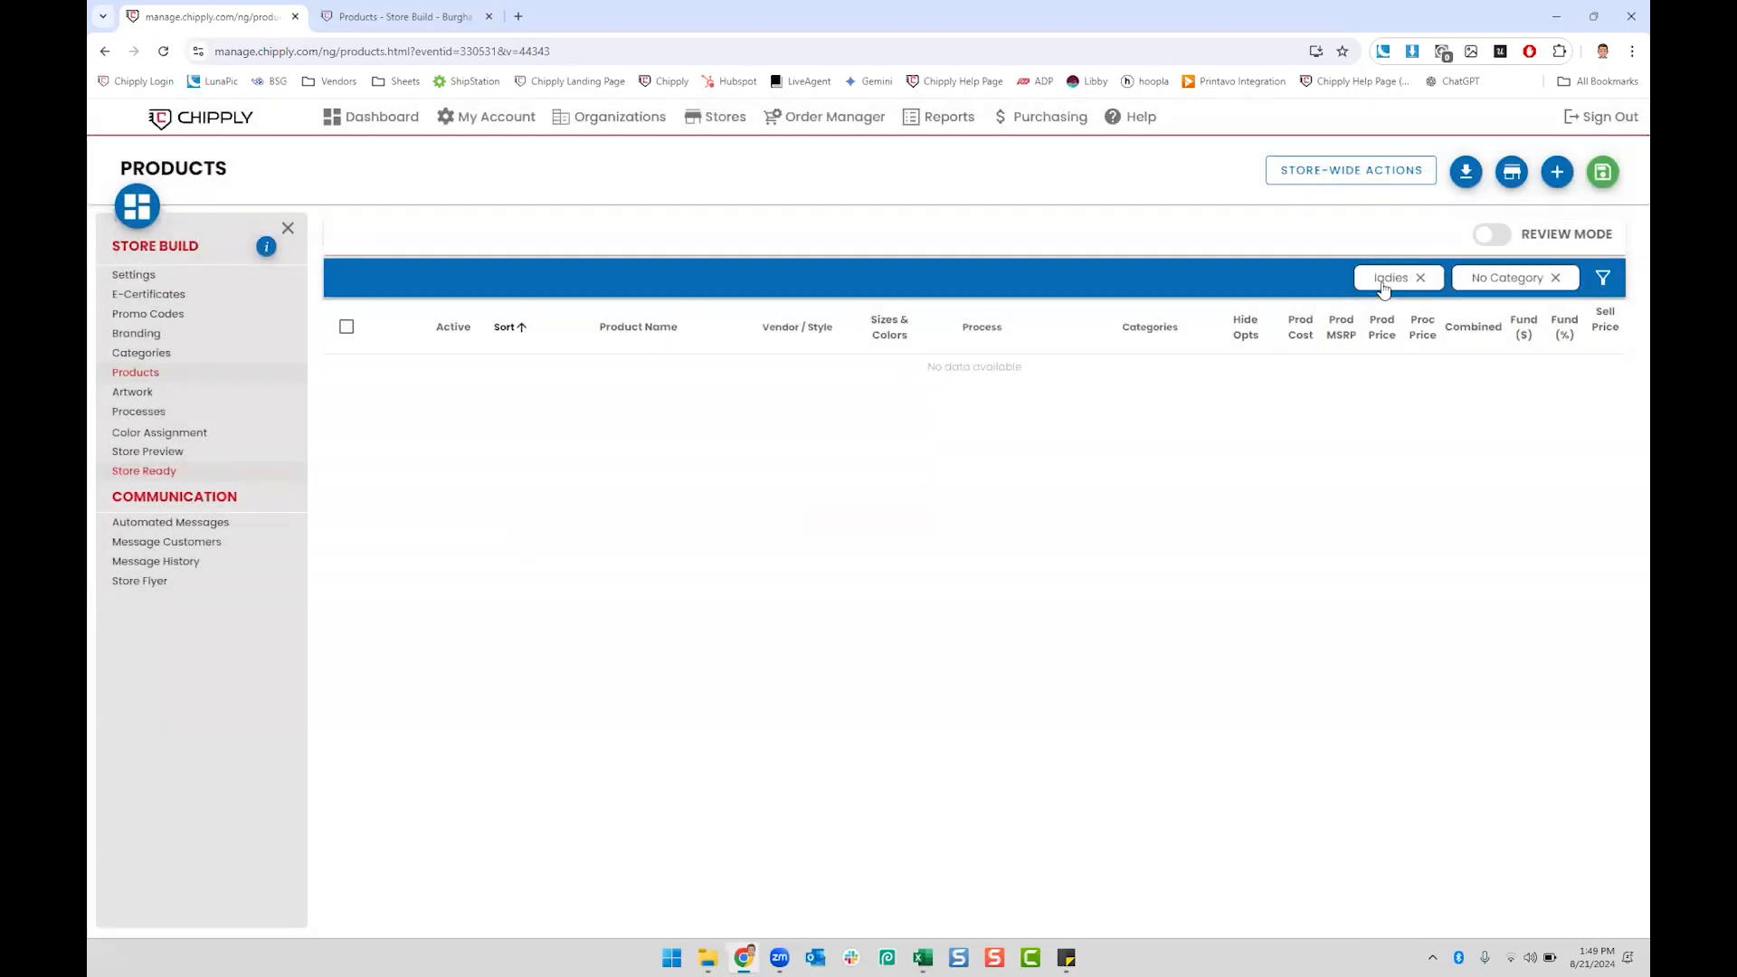
Step: Filter the uncategorized products by the keyword "youth" instead
click(1383, 288)
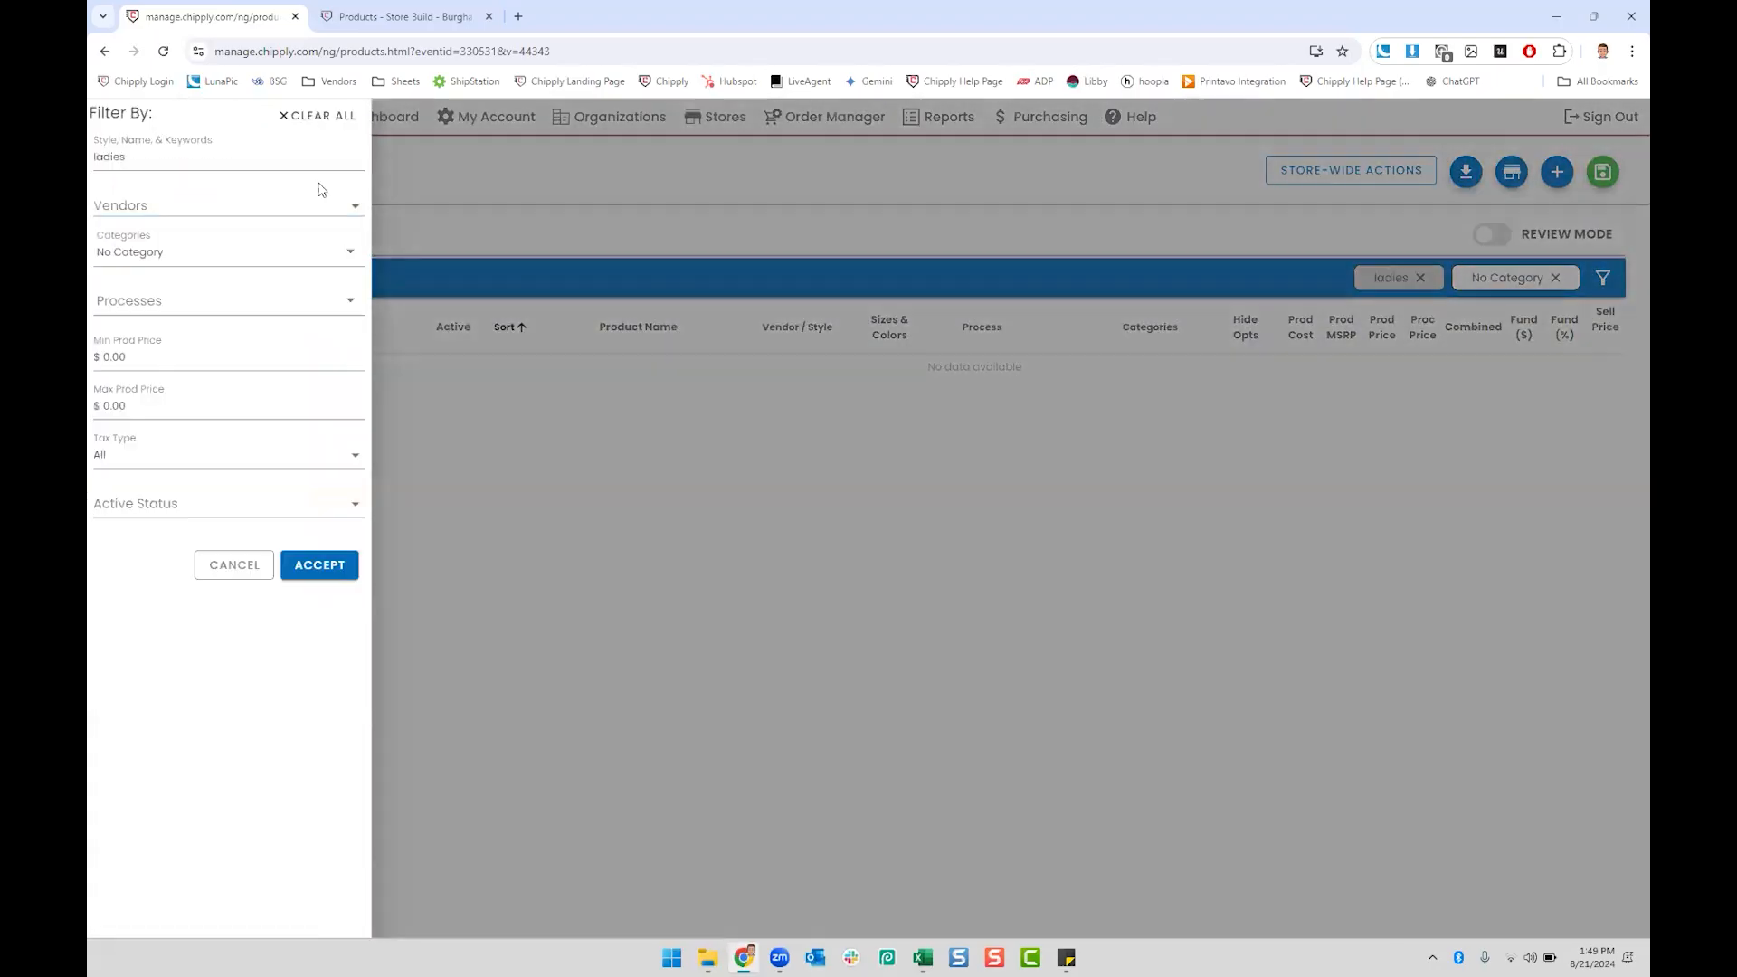
double_click(171, 158)
text(youth)
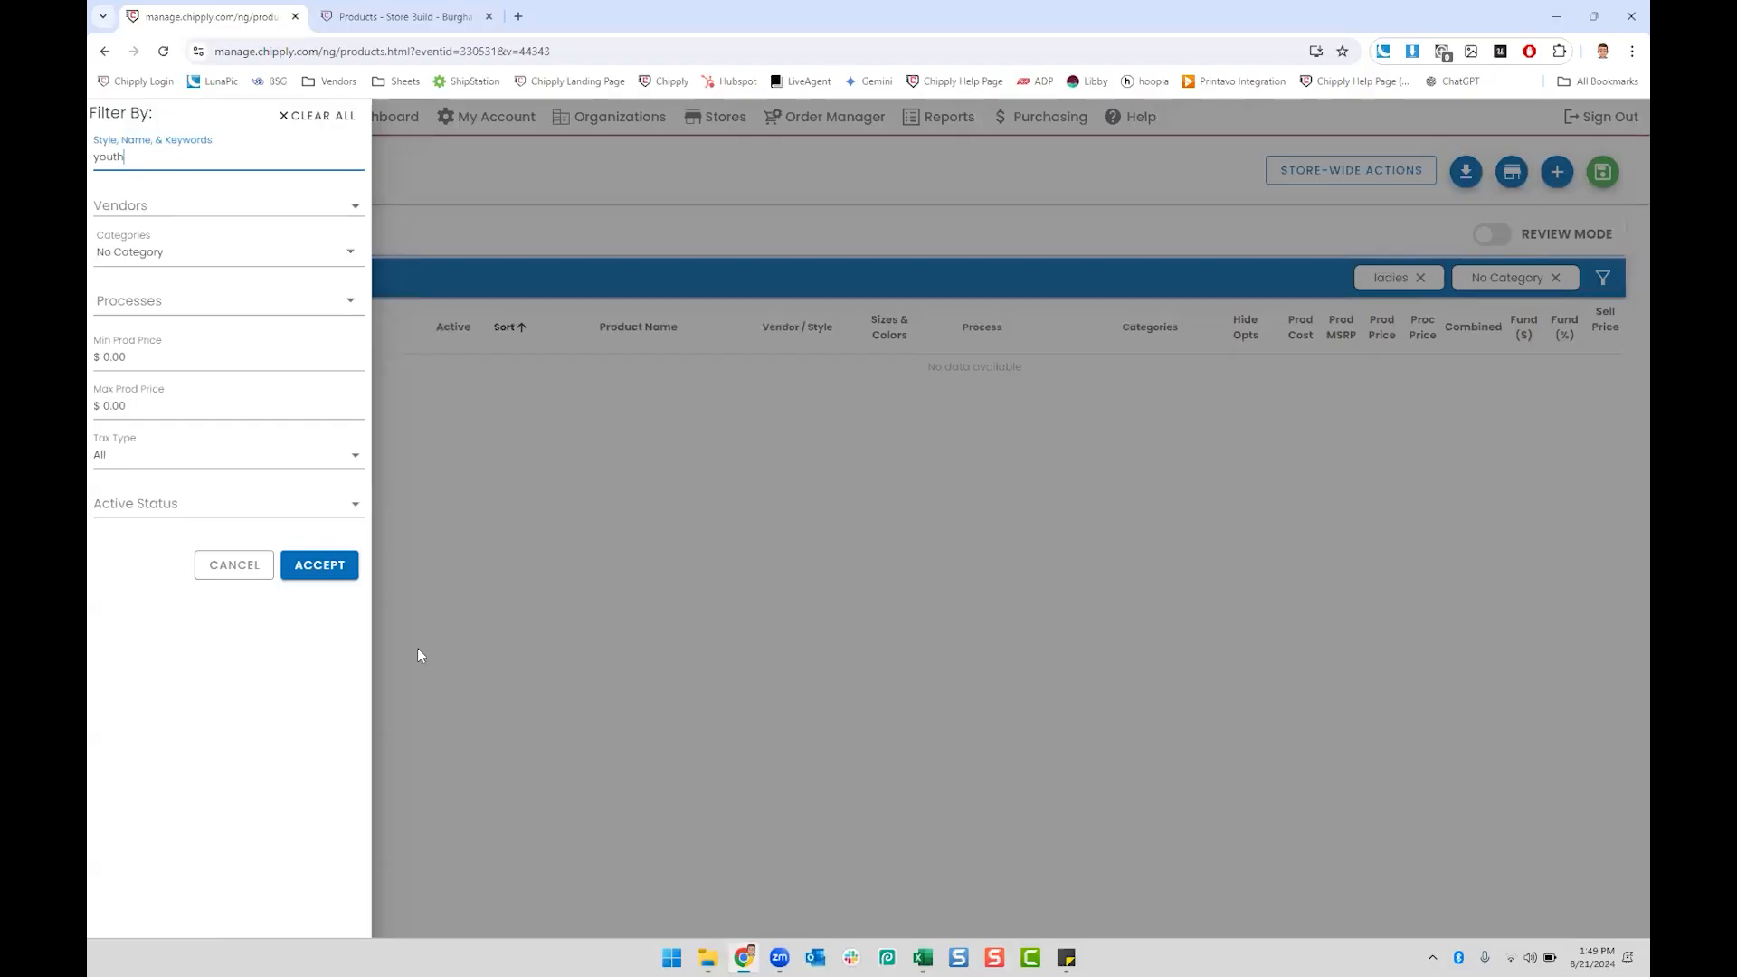
key(Return)
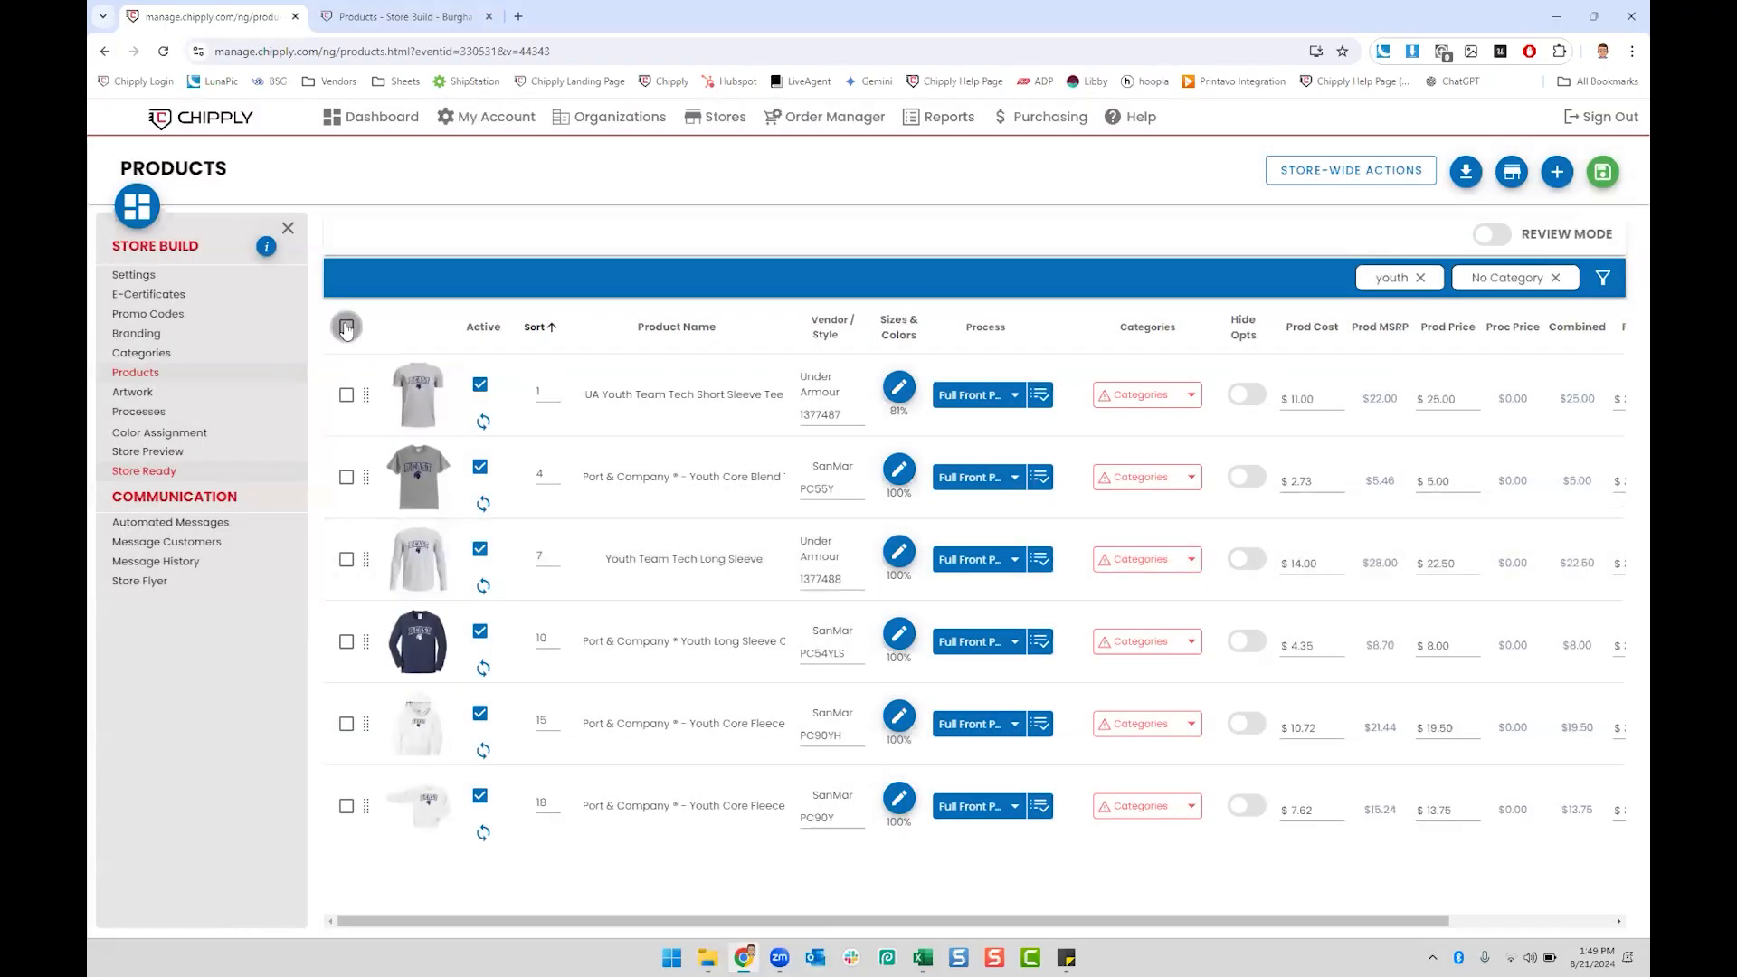
Step: Select all the filtered youth products and assign them to the Youth category
click(345, 326)
click(355, 896)
mouse_move(455, 619)
click(713, 497)
click(724, 571)
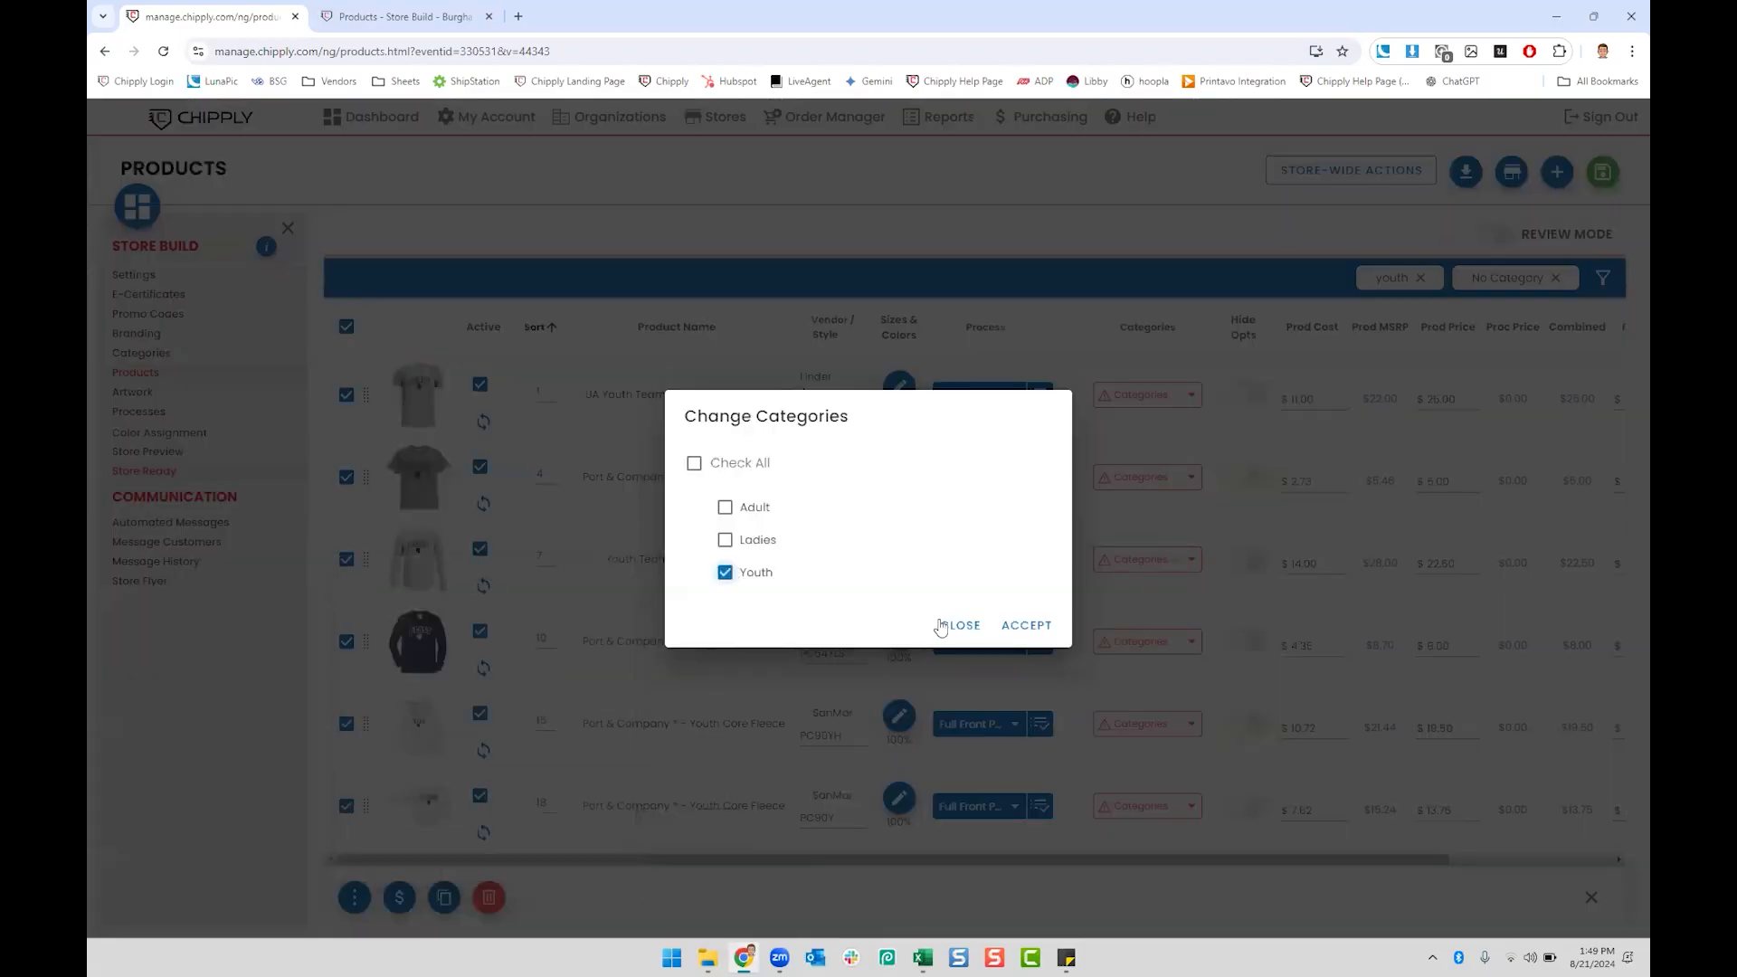
click(1036, 626)
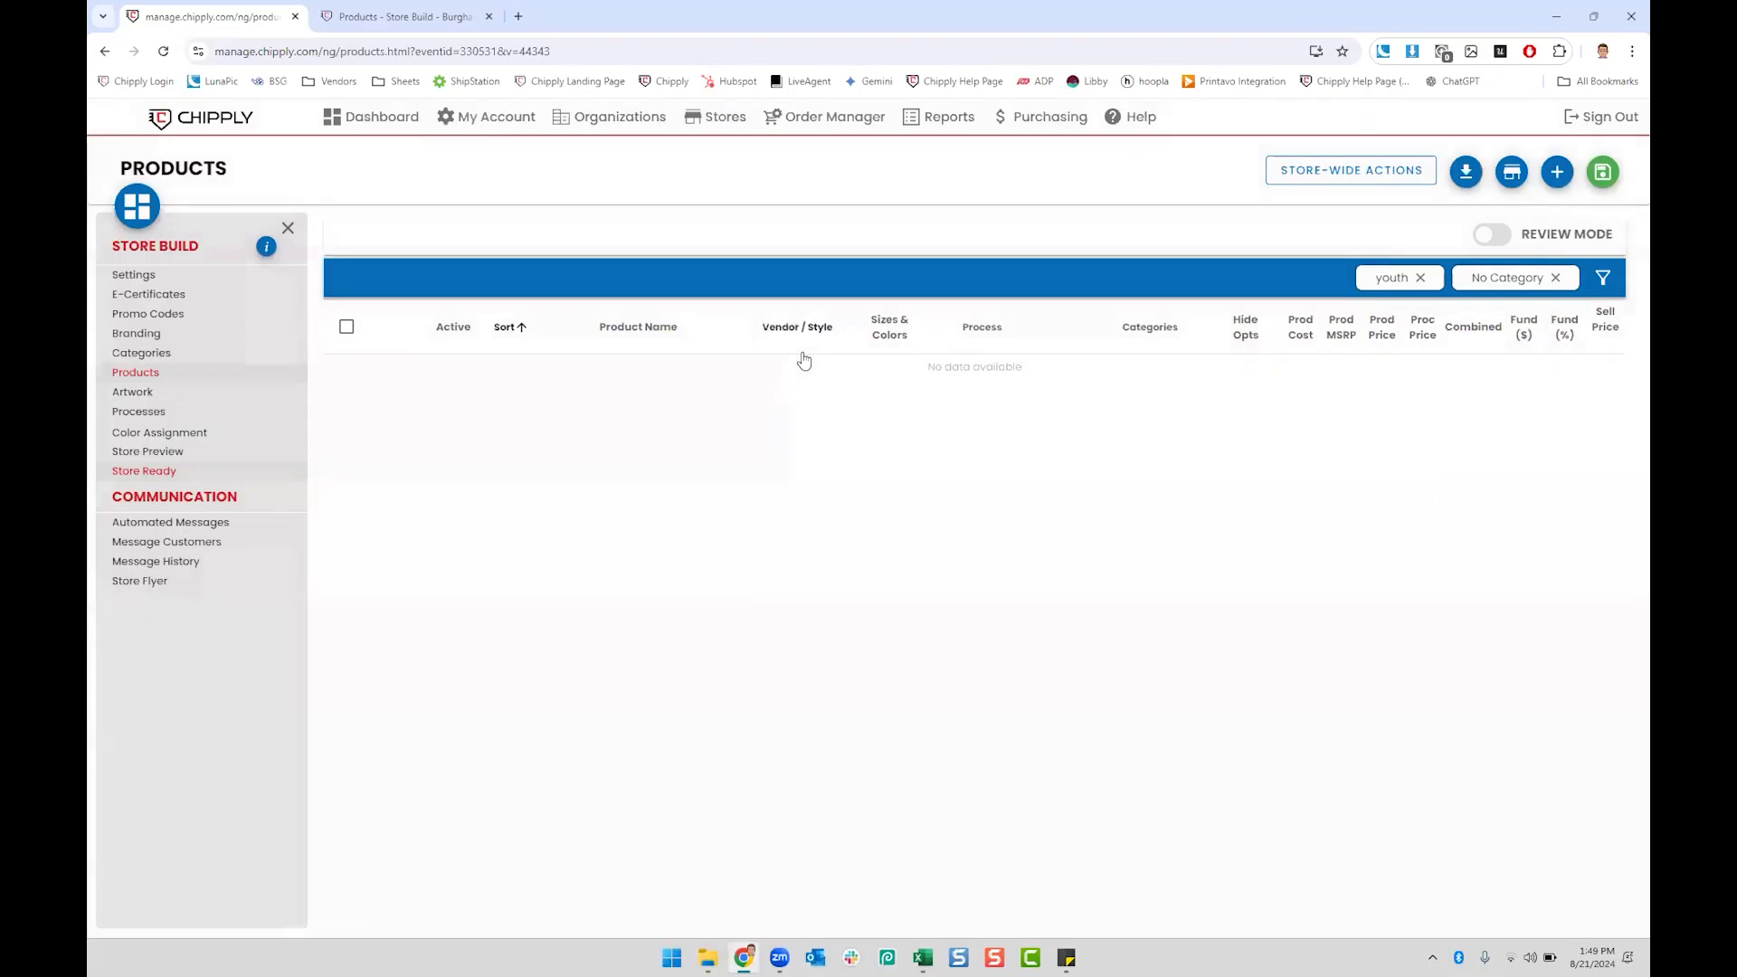
Step: Replace the filter keyword with "boy" to find uncategorized boys' products
mouse_move(127, 214)
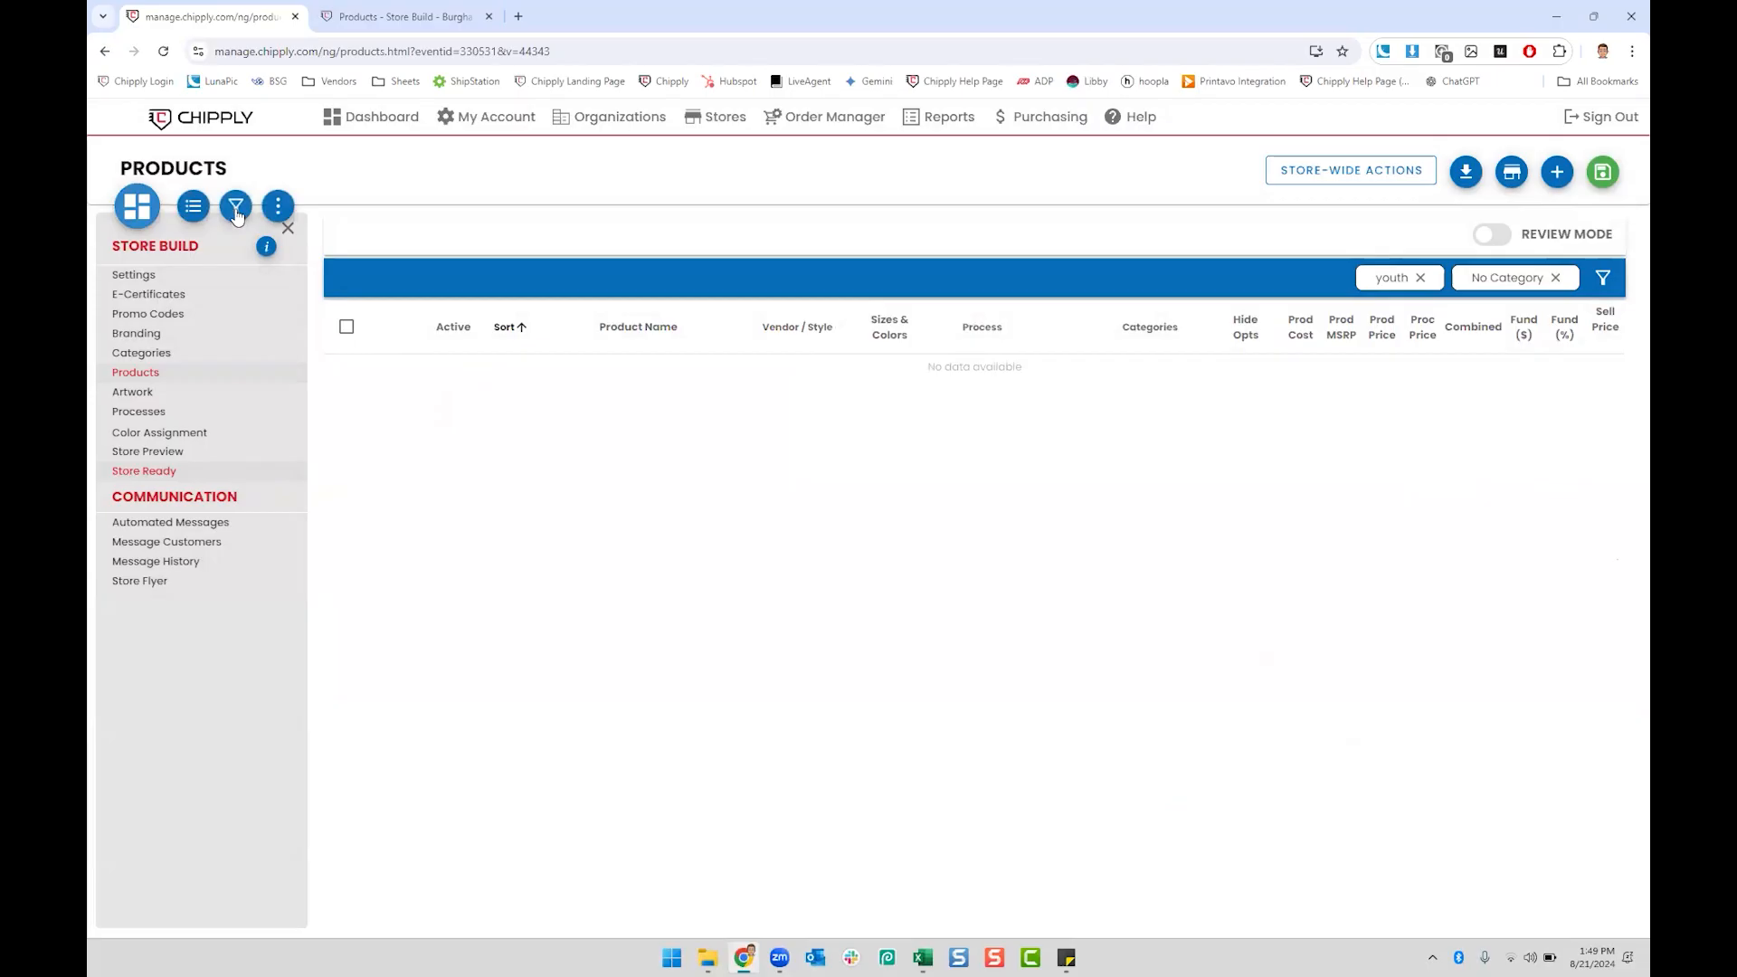
click(236, 211)
double_click(213, 158)
text(boy)
click(340, 565)
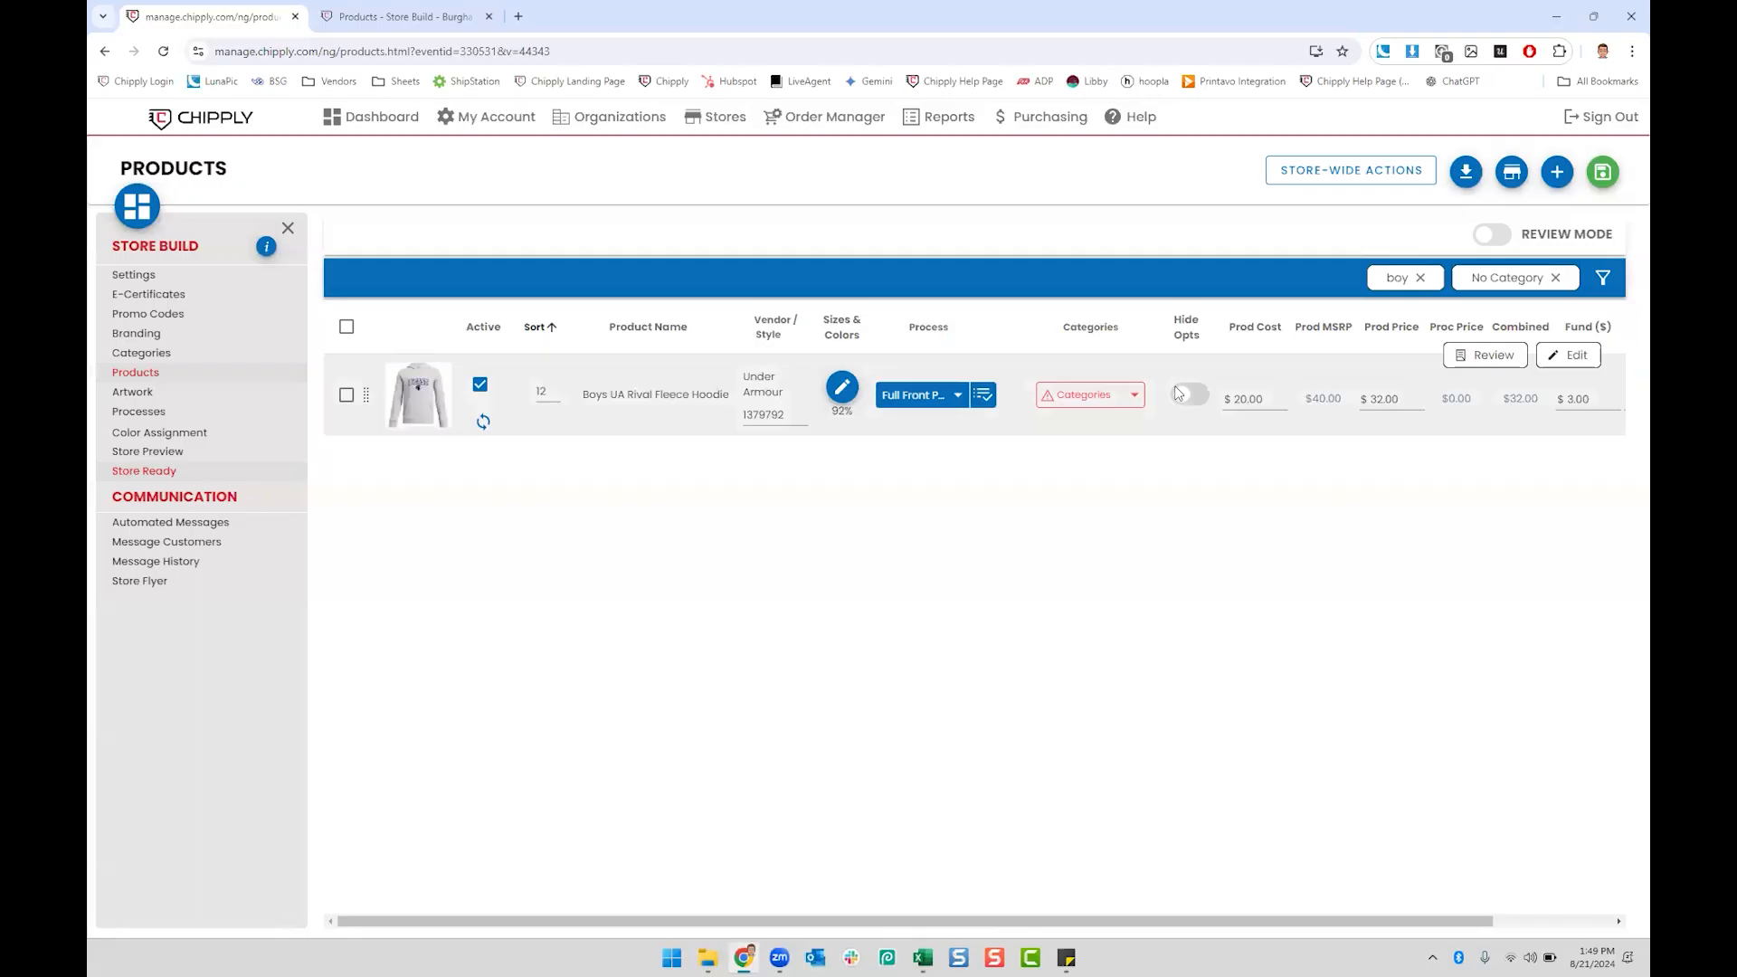
Step: Assign the Boys UA Rival Fleece Hoodie to the Youth category
click(1096, 405)
click(1091, 534)
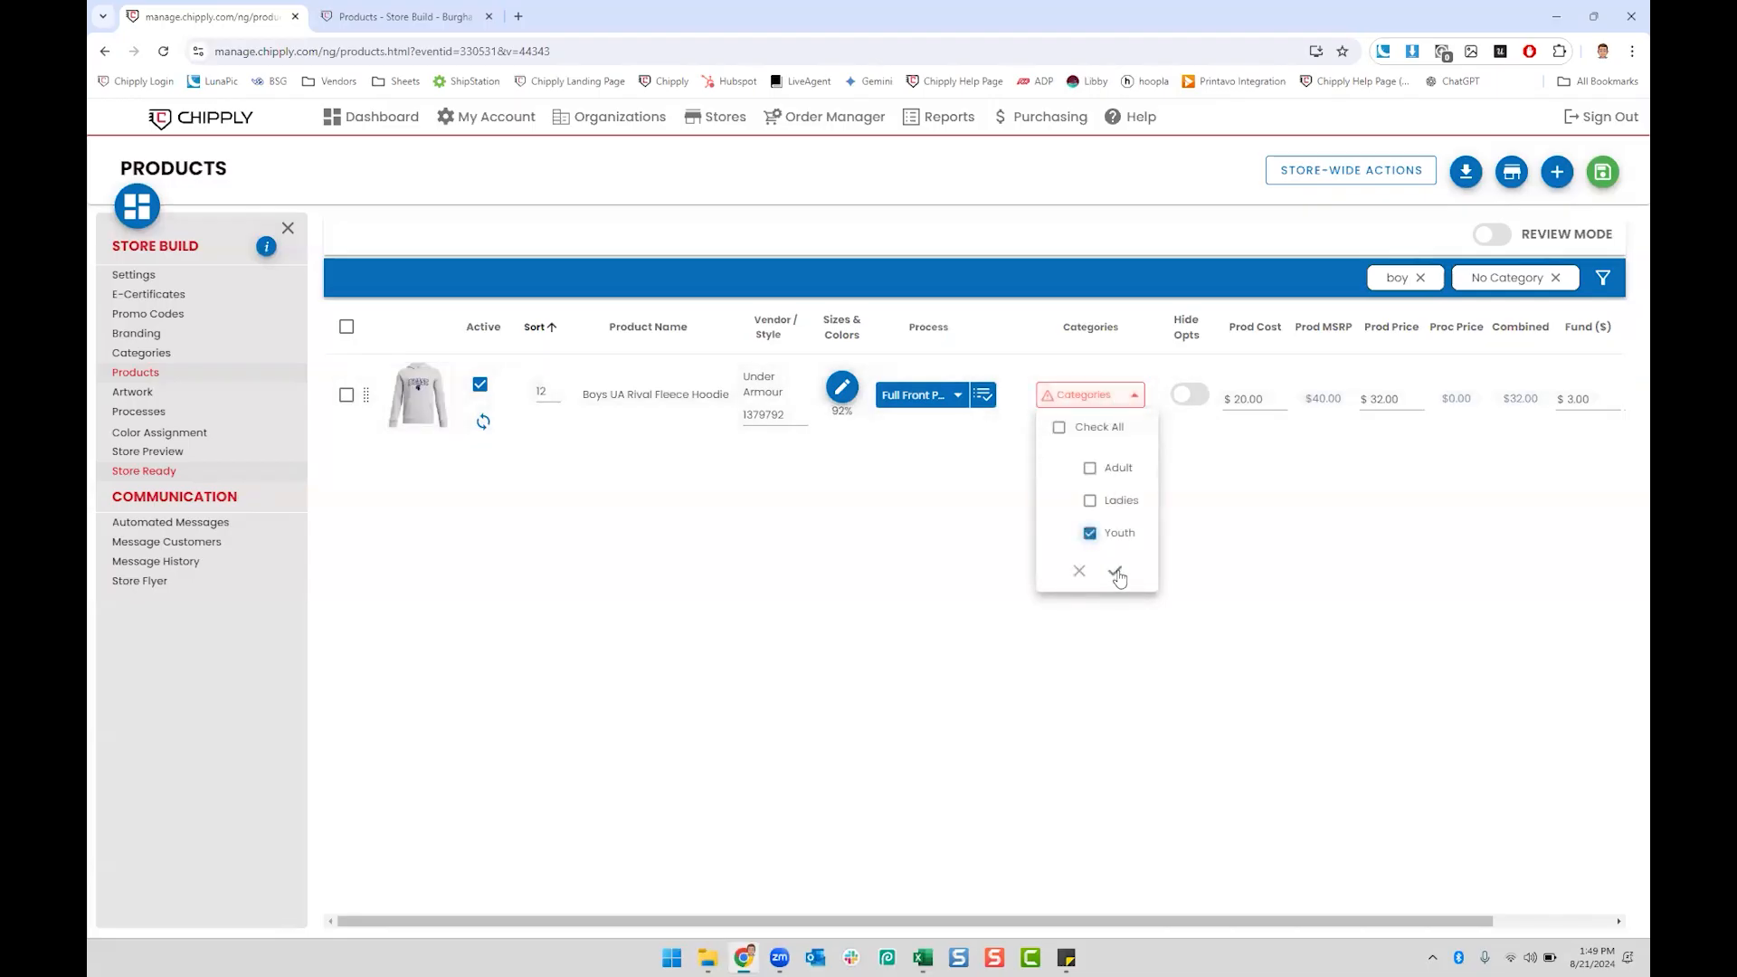
click(1114, 571)
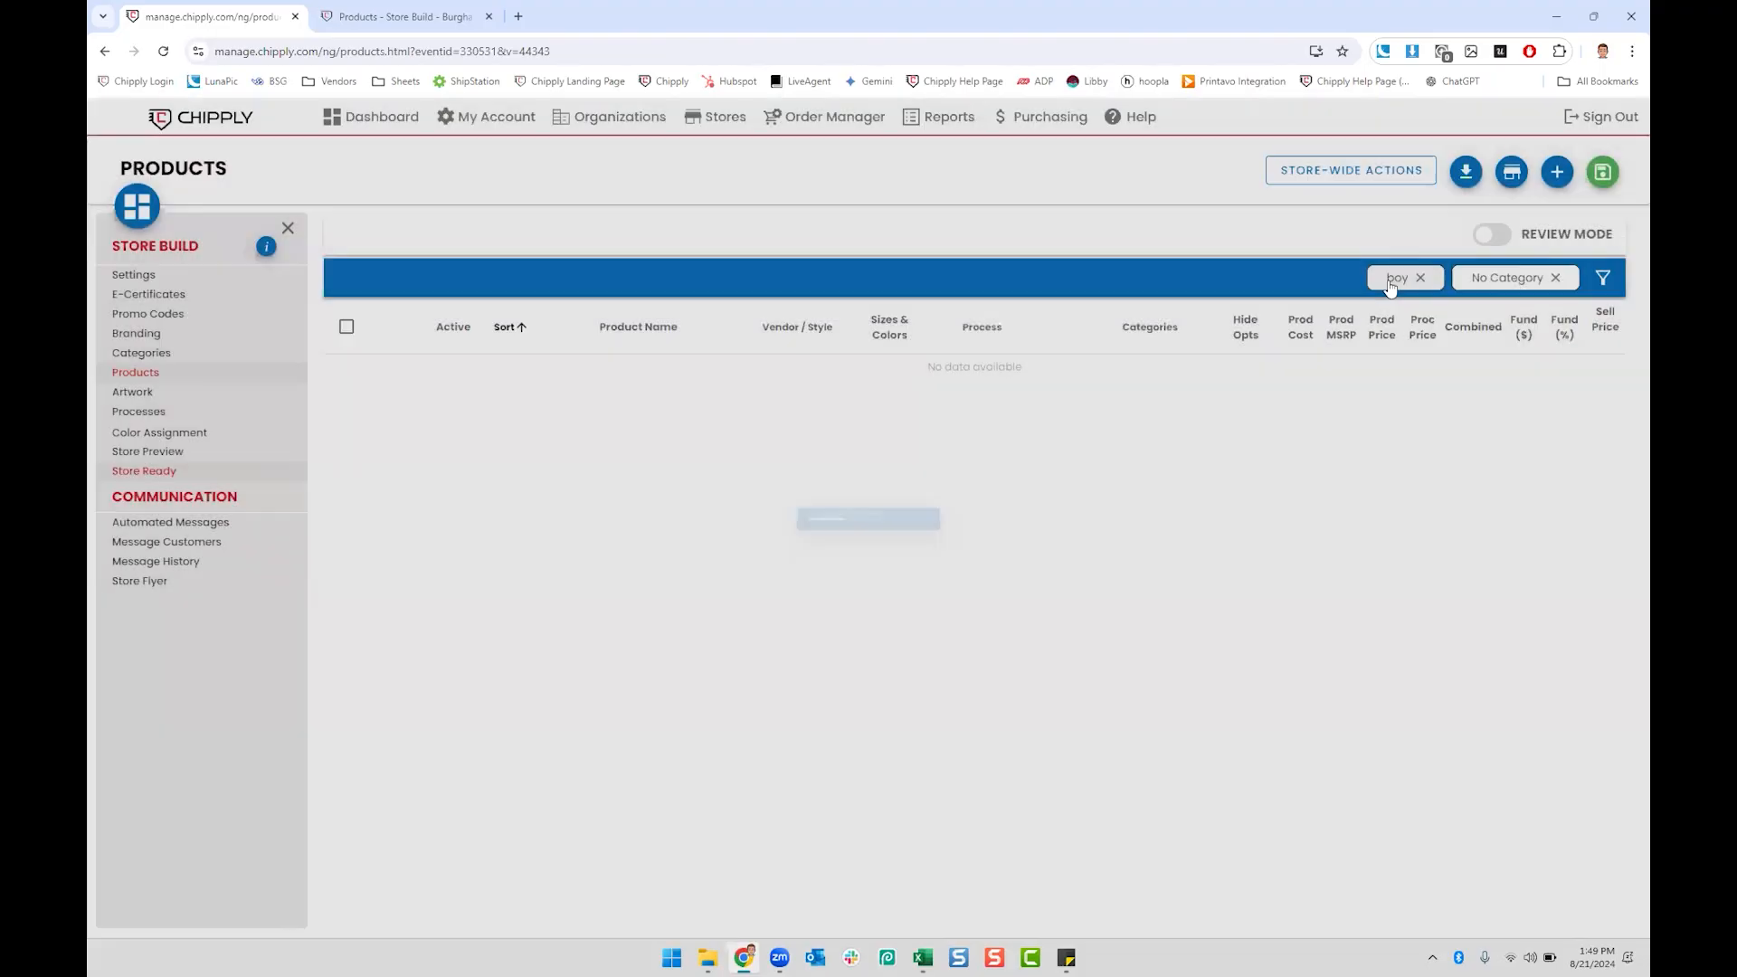
Step: Search the uncategorized products for the keyword "girl"
click(1388, 280)
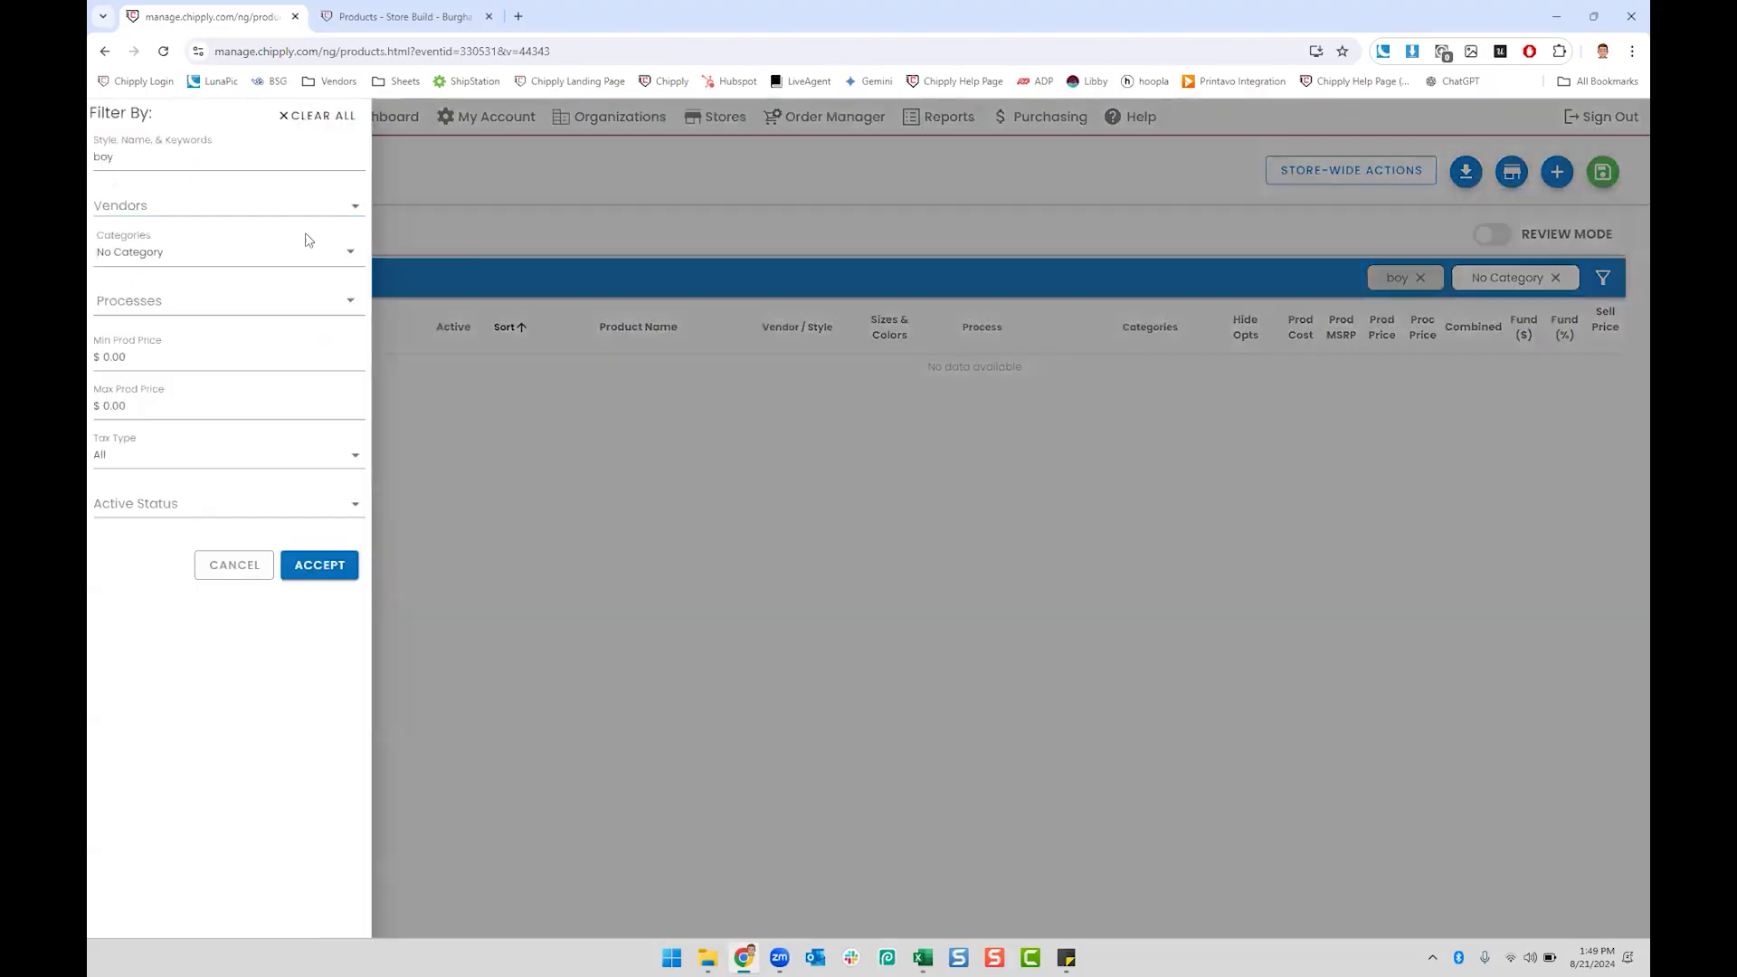
double_click(145, 155)
text(girl)
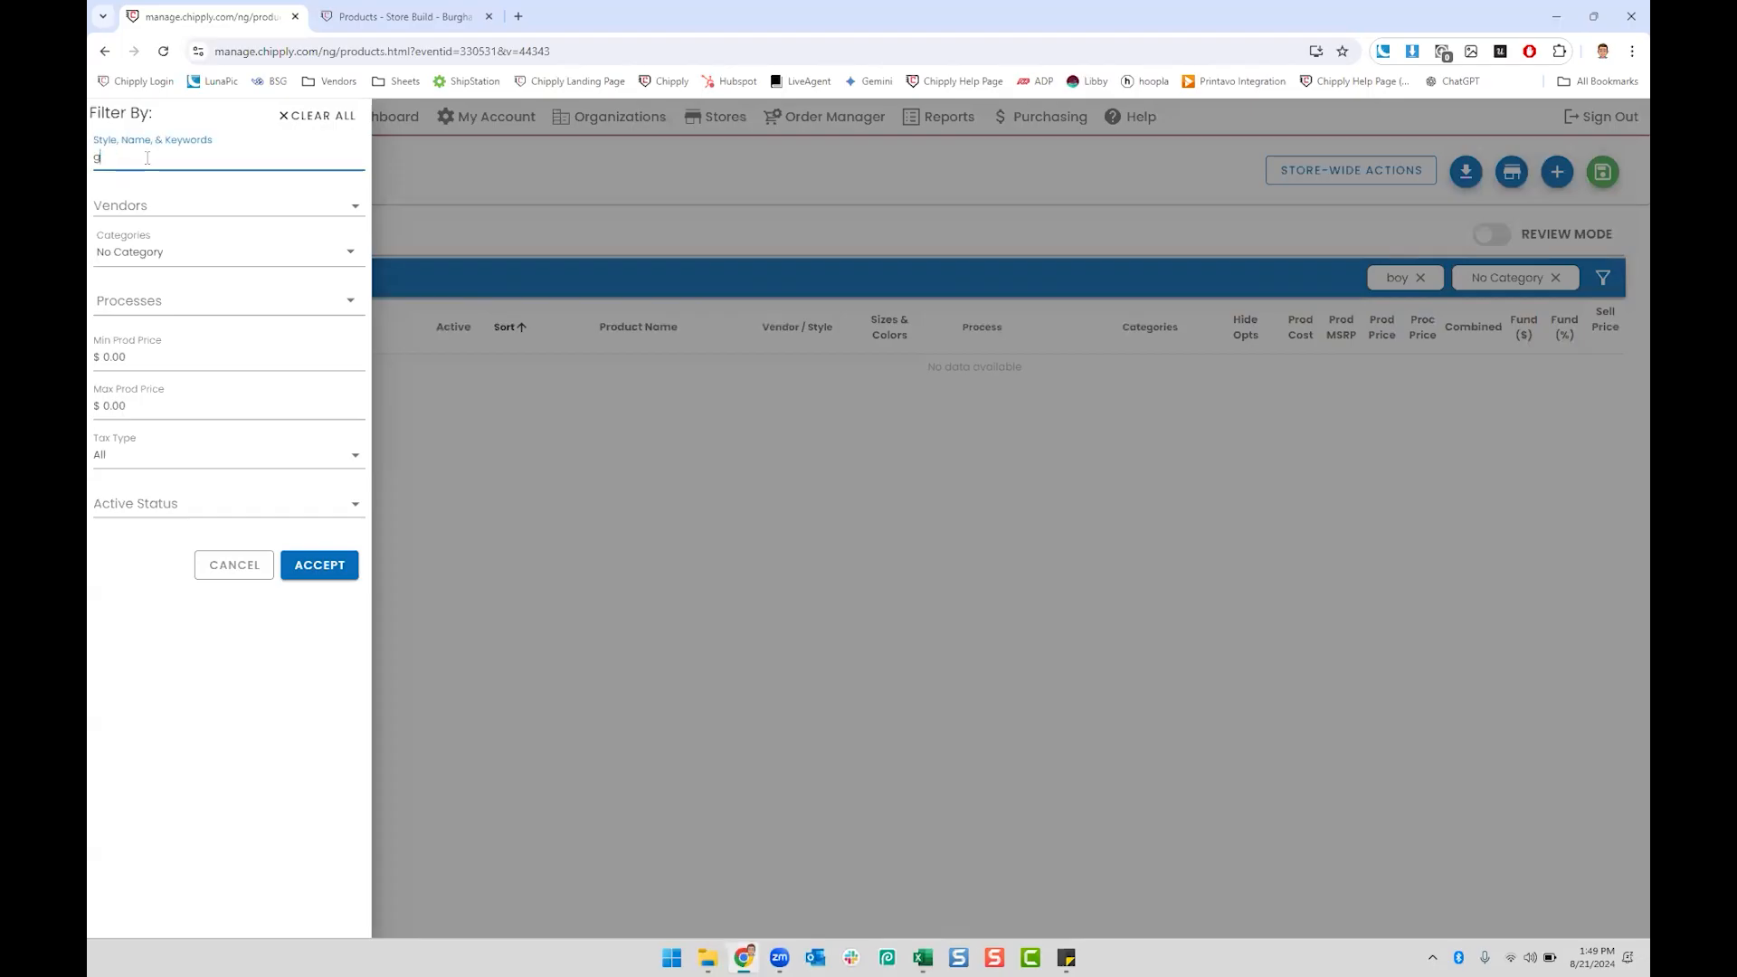
click(343, 559)
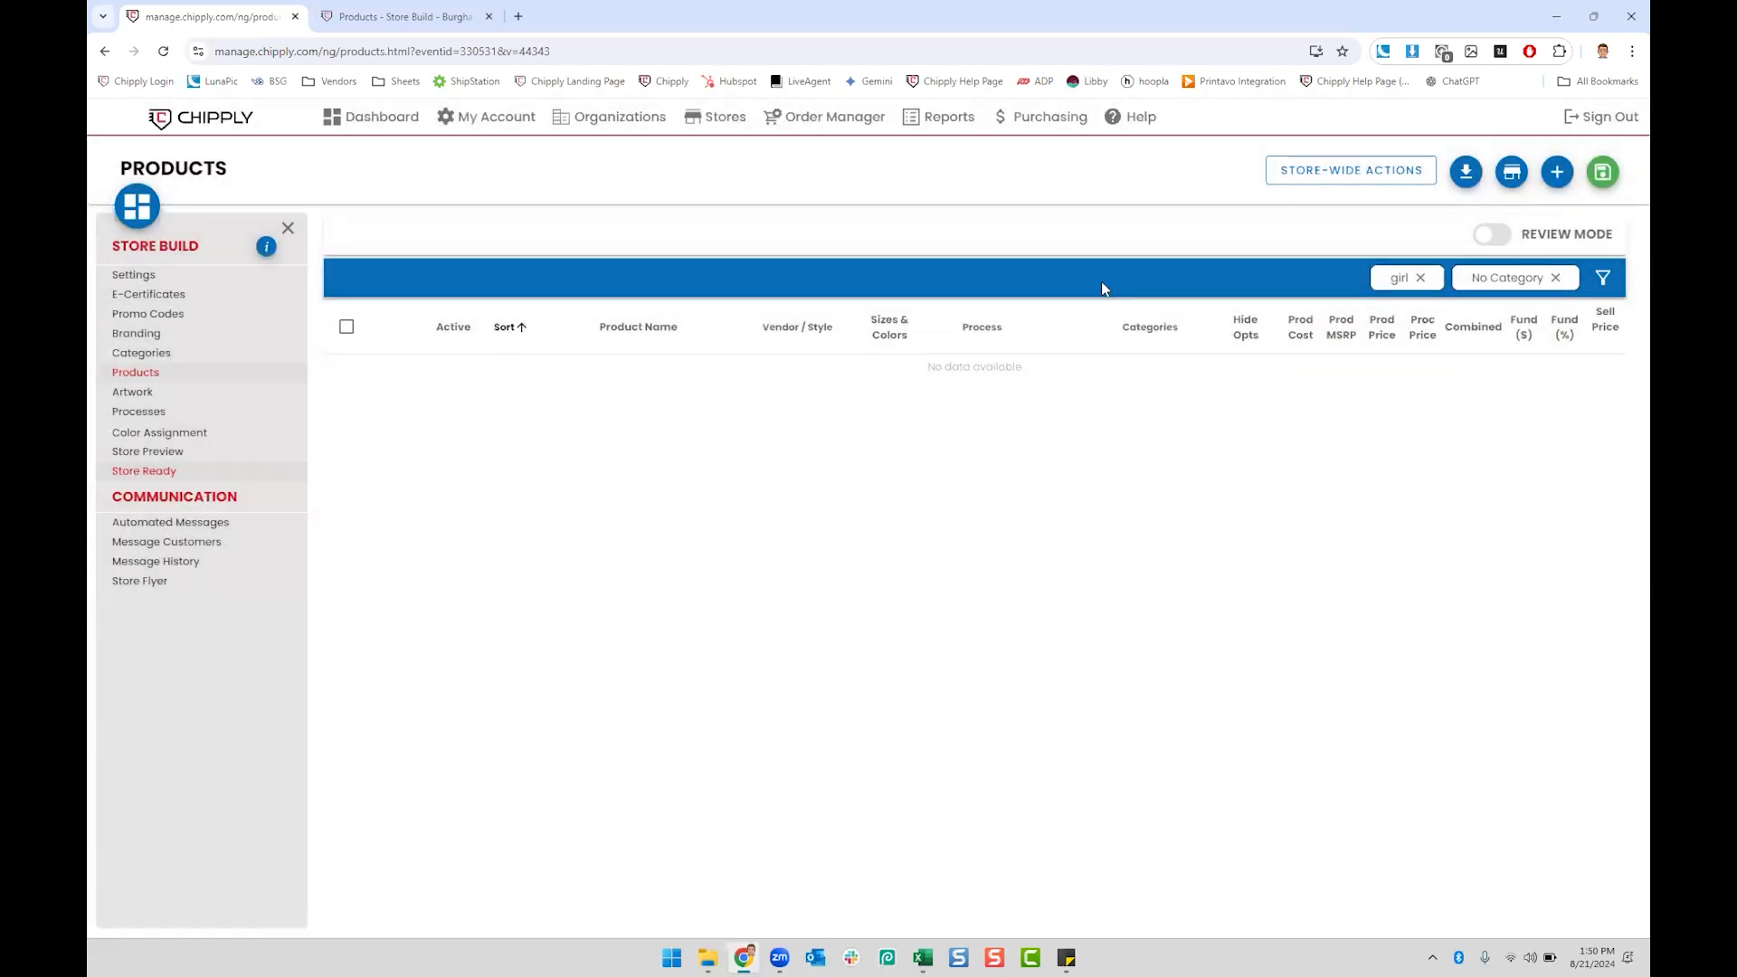
Step: Remove the "girl" keyword from the product filter, keeping the No Category condition
click(1399, 278)
key(BackSpace)
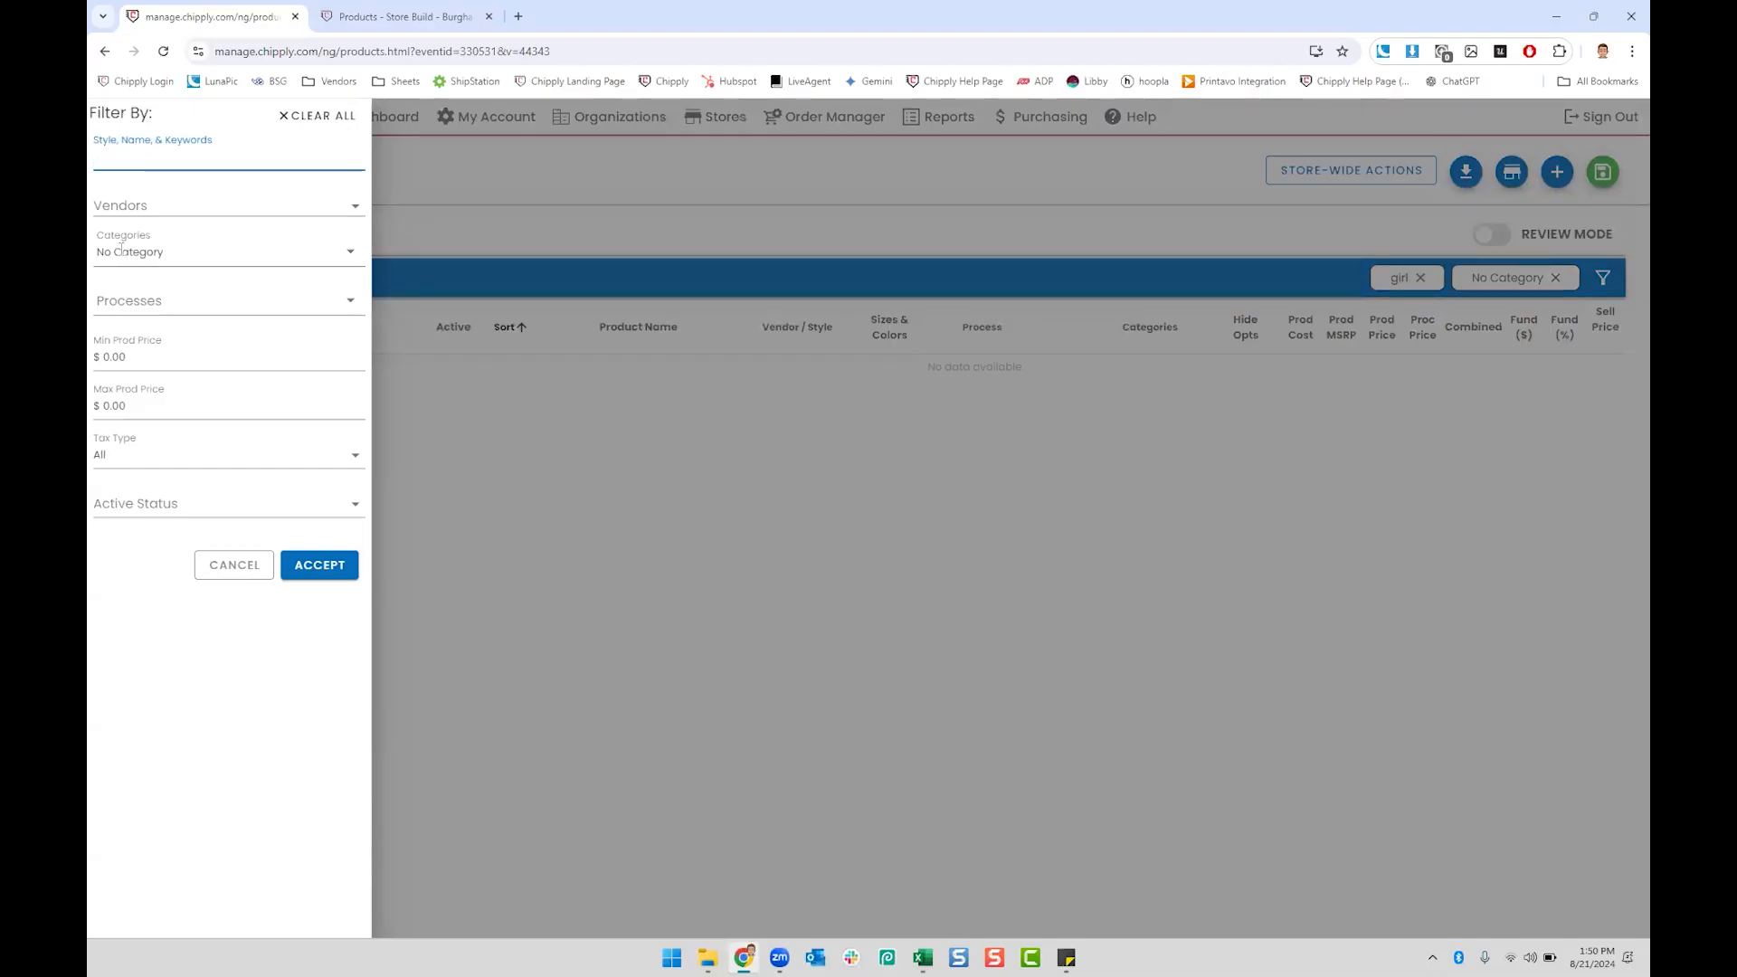
click(335, 566)
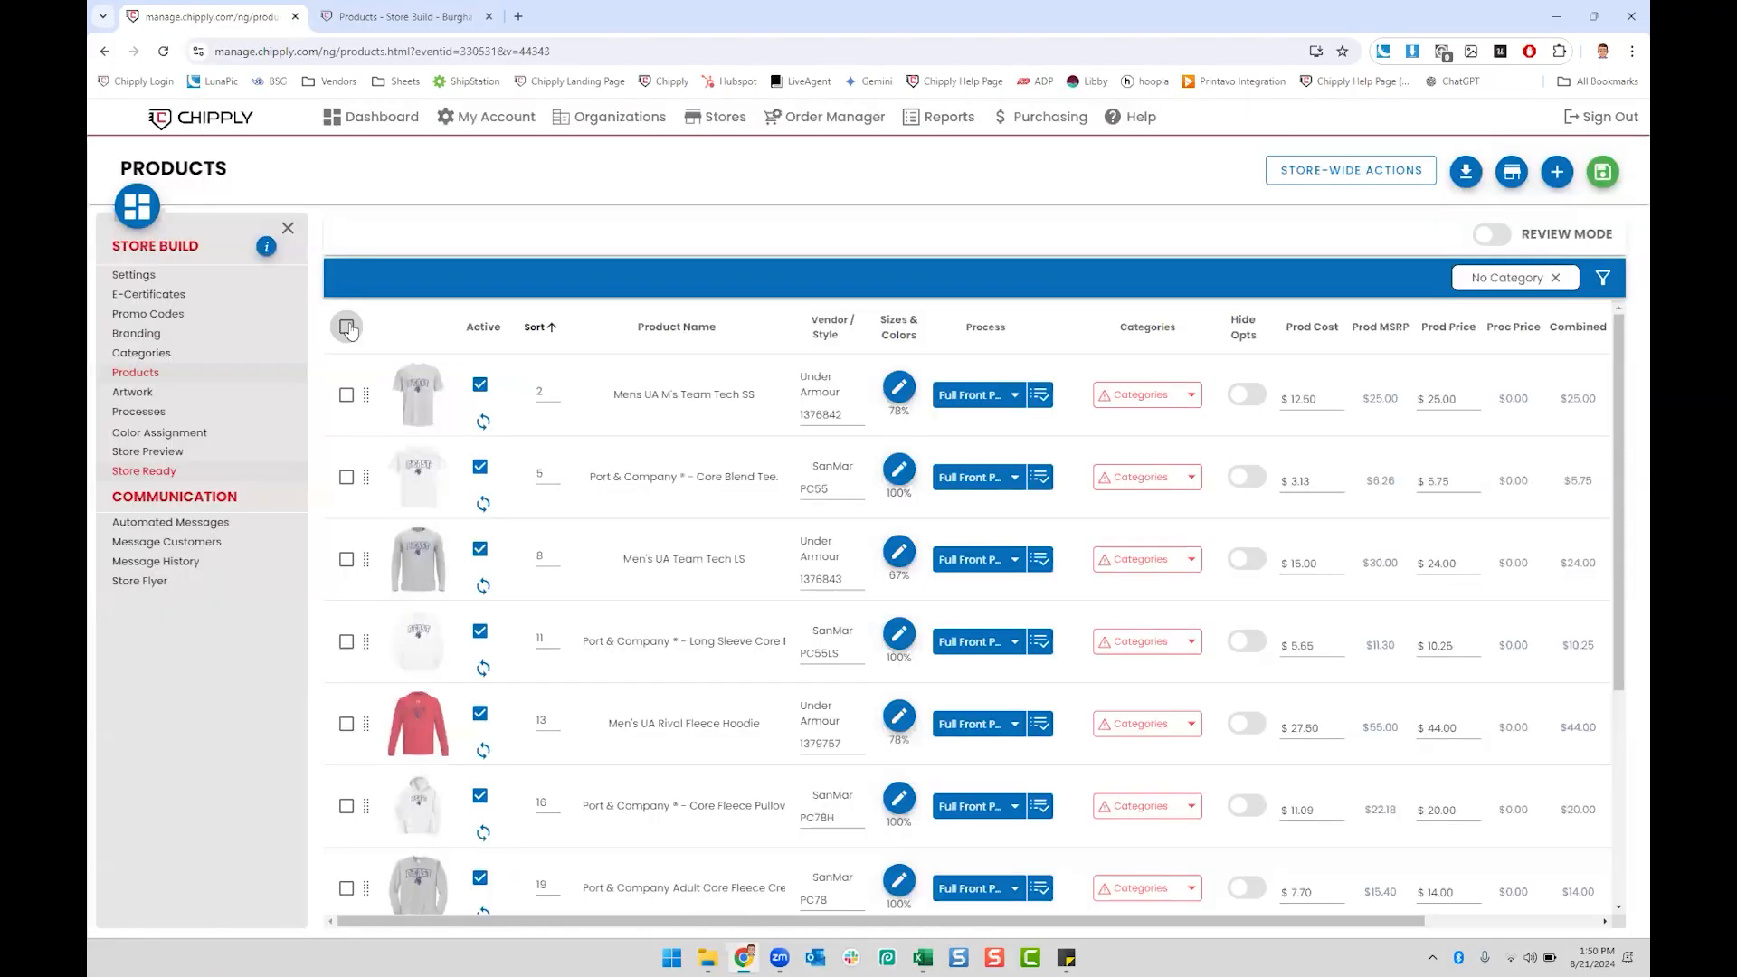
Step: Select all the remaining uncategorized products and assign them to the Adult category
click(347, 328)
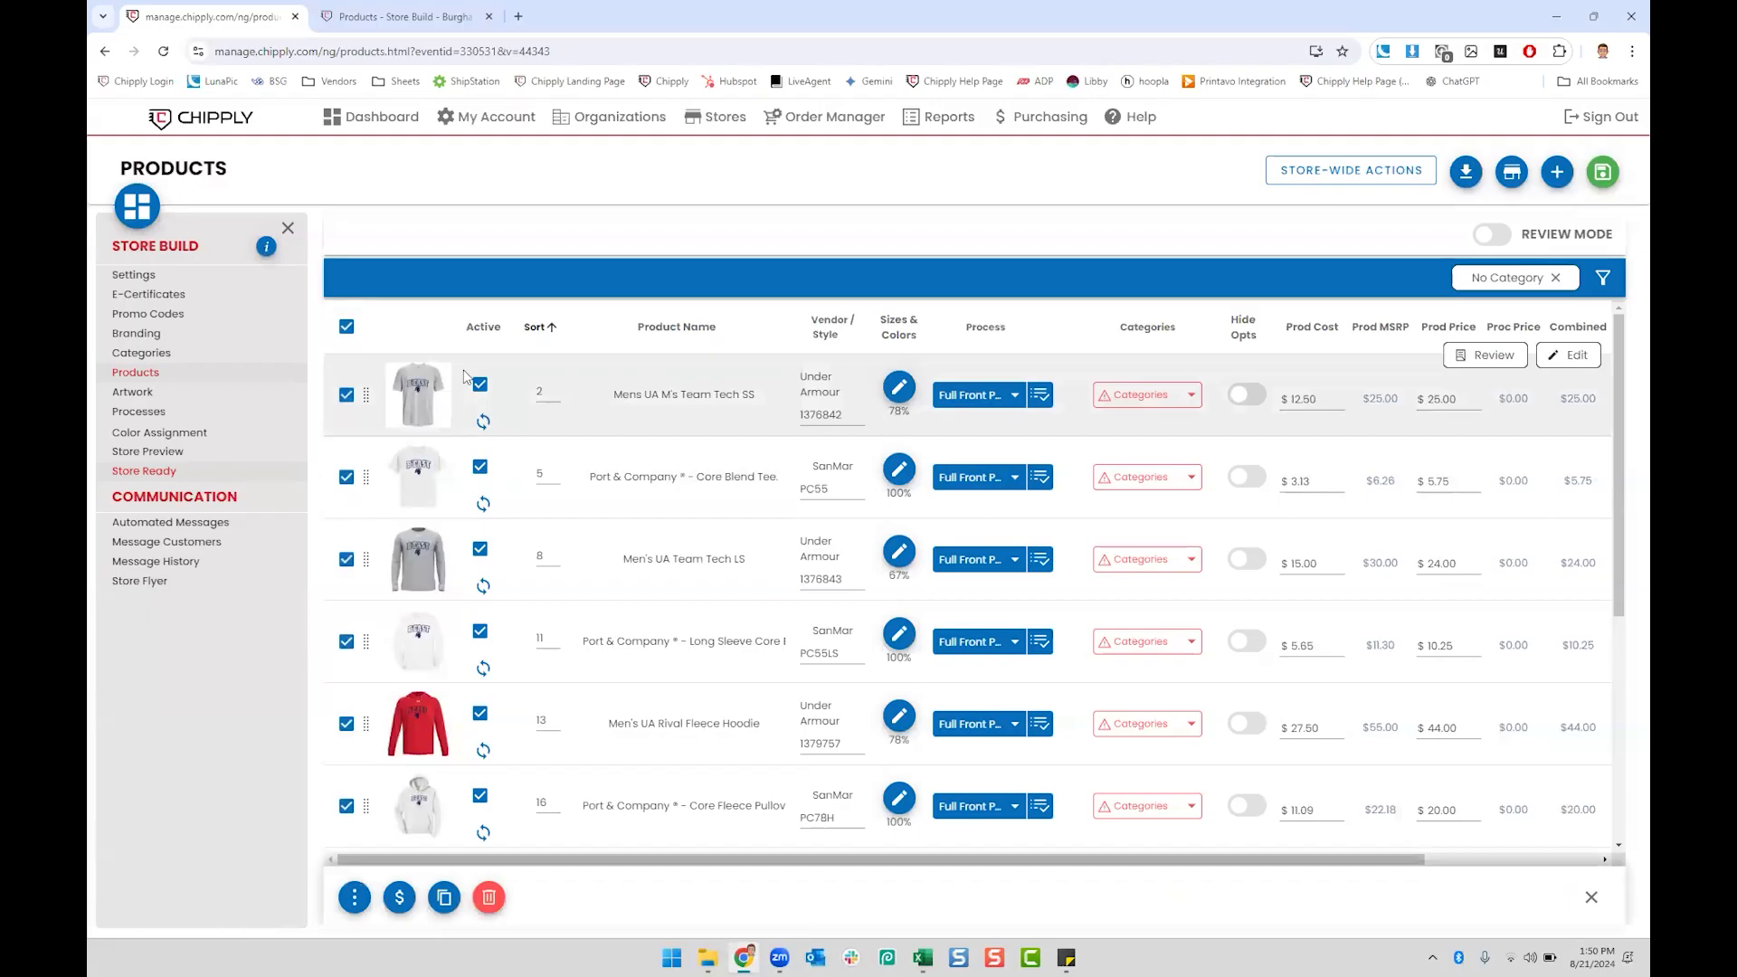
scroll(582, 492, down, 1)
scroll(581, 493, down, 4)
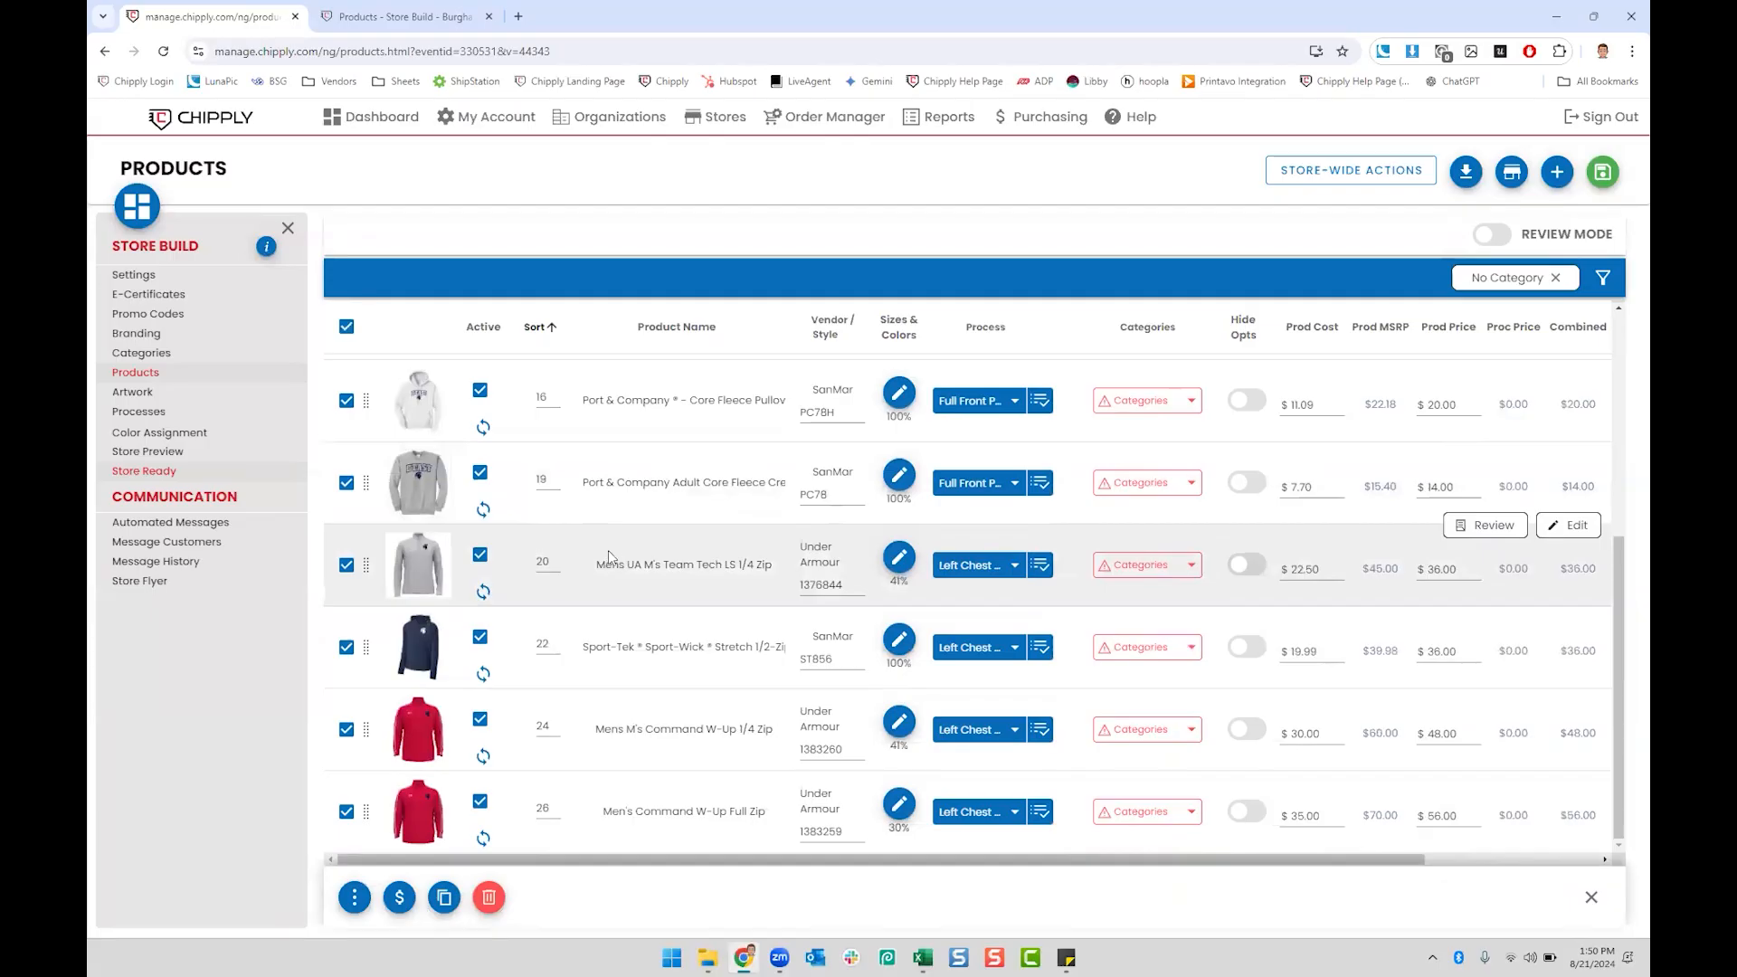
click(352, 896)
mouse_move(463, 624)
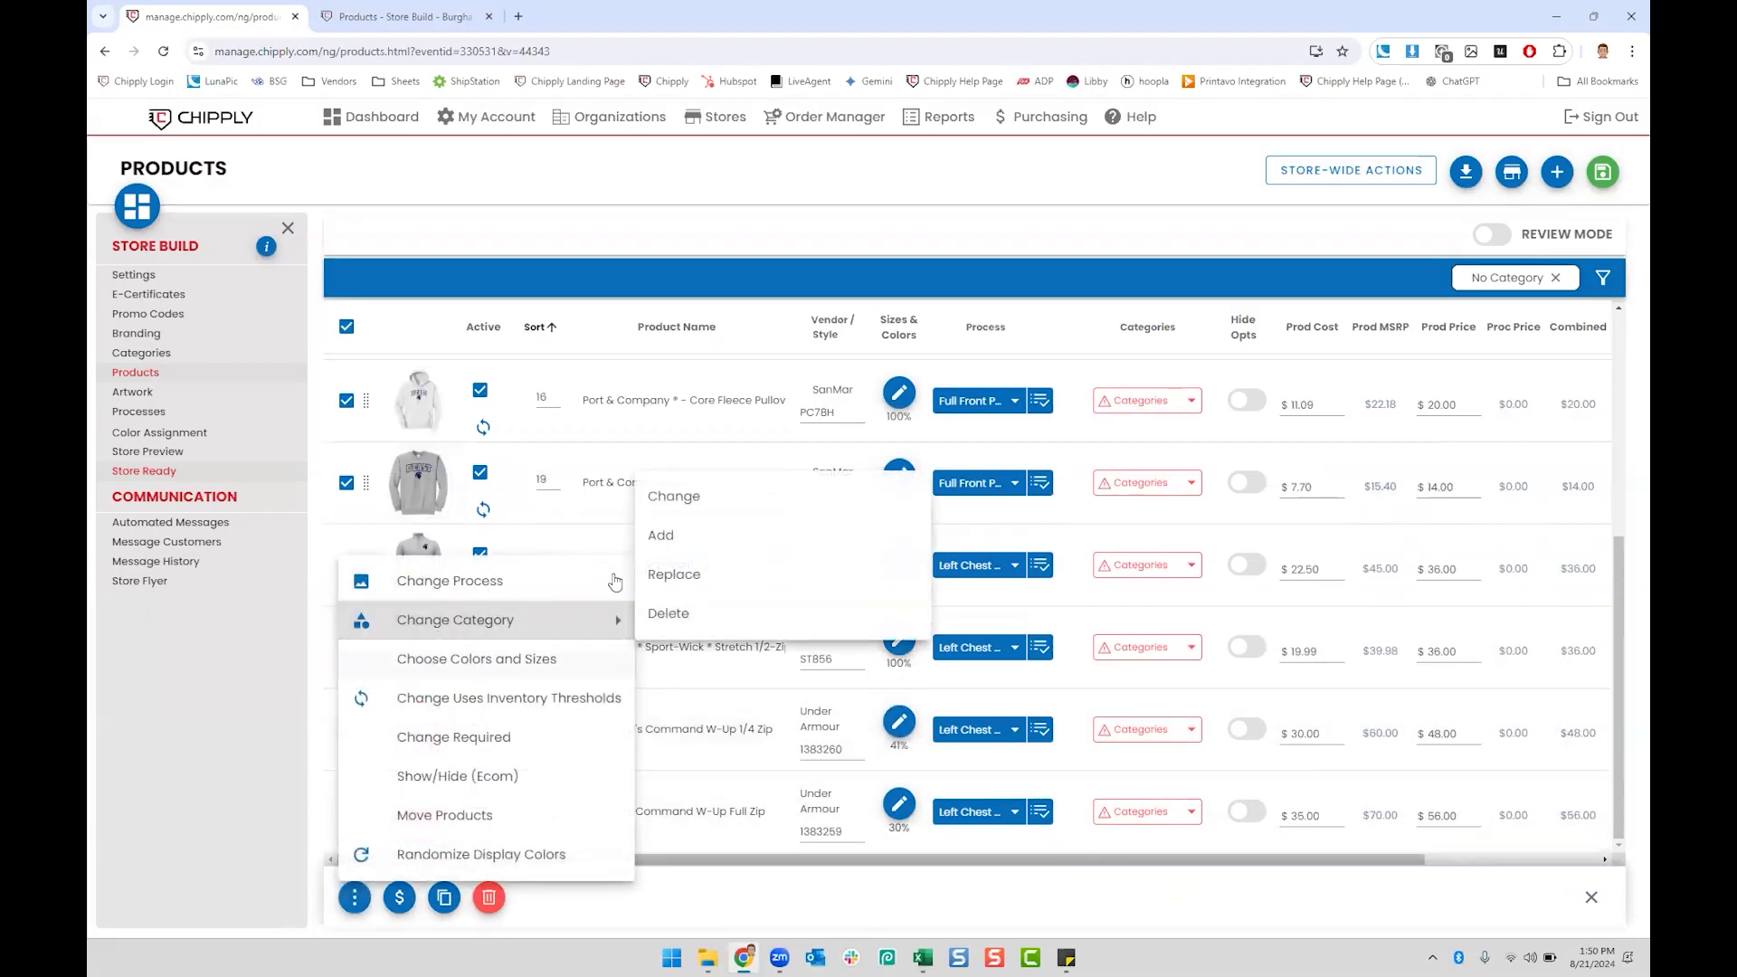
click(705, 501)
click(722, 506)
click(1026, 625)
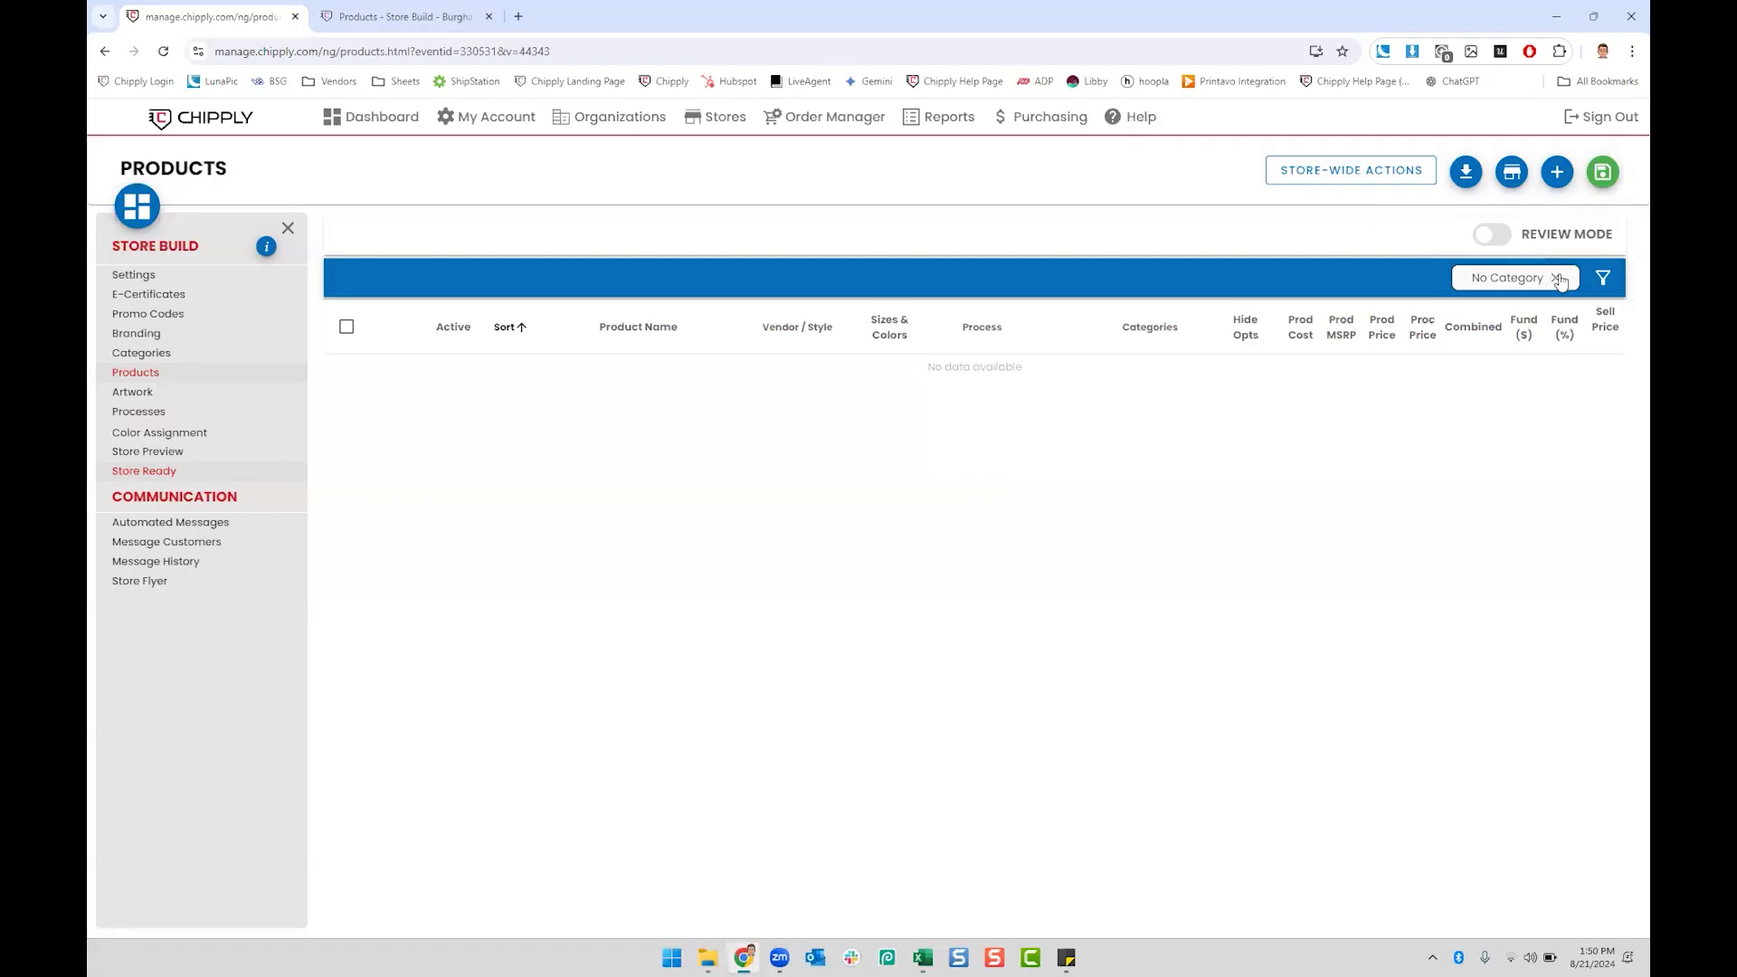
Step: Check how the products are grouped into Adult, Ladies and Youth sections in the store preview
click(403, 17)
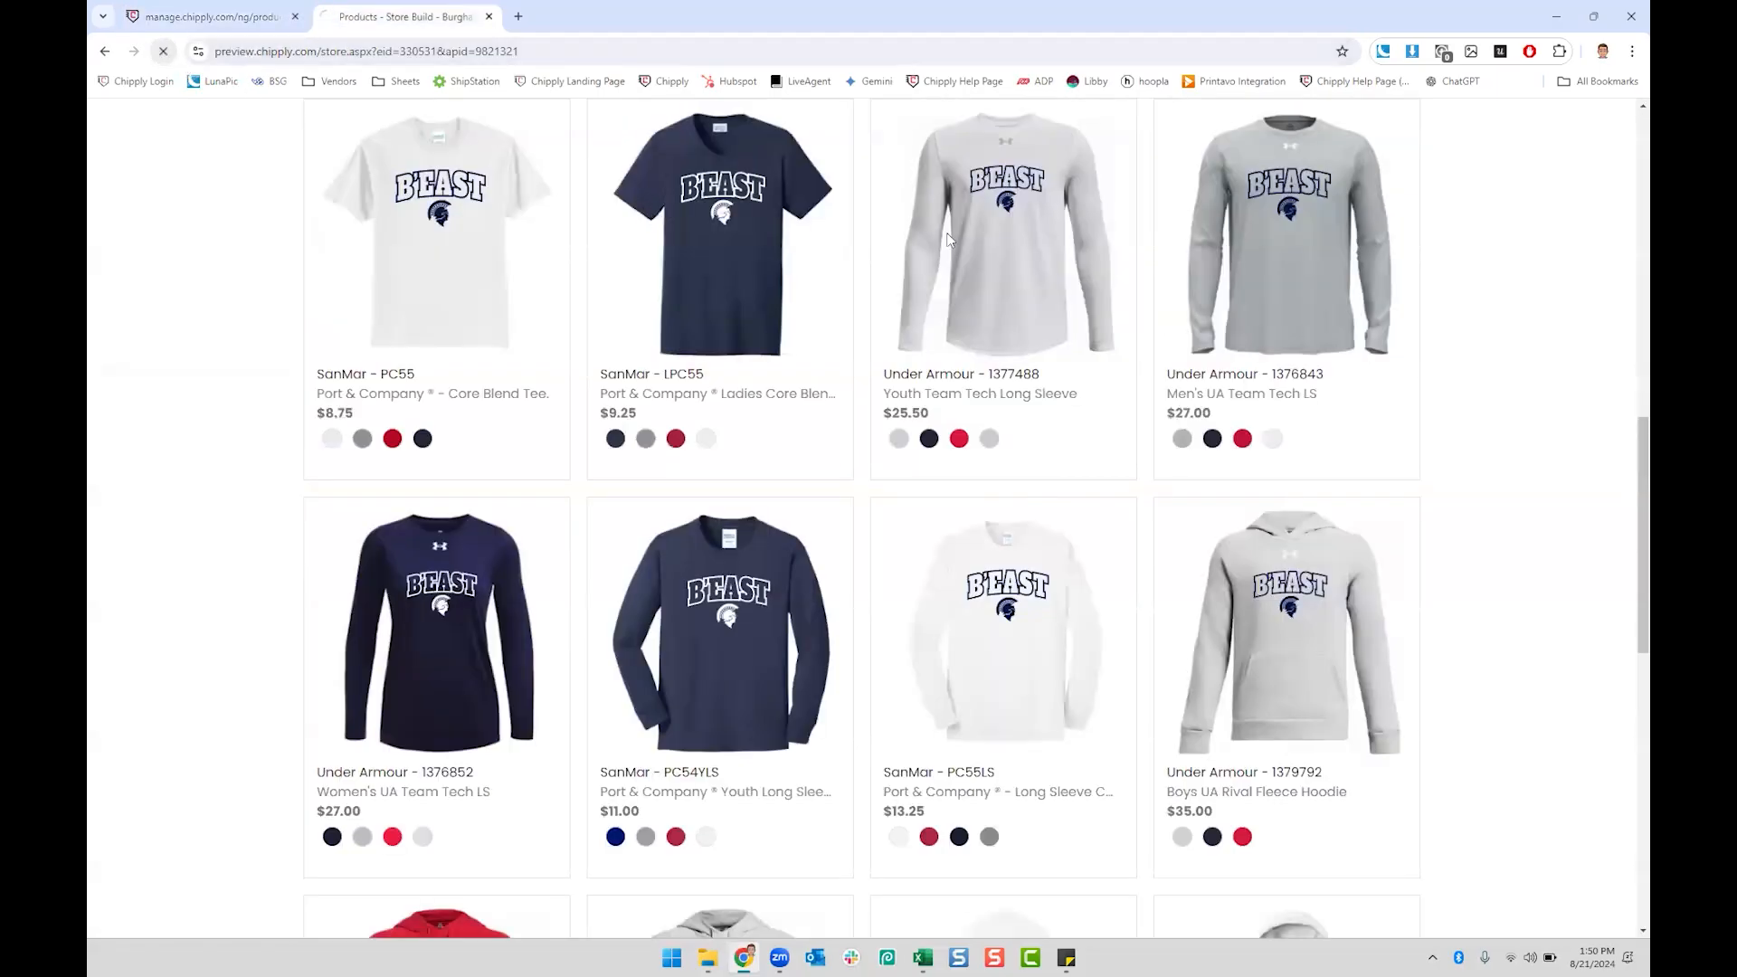
scroll(811, 606, down, 10)
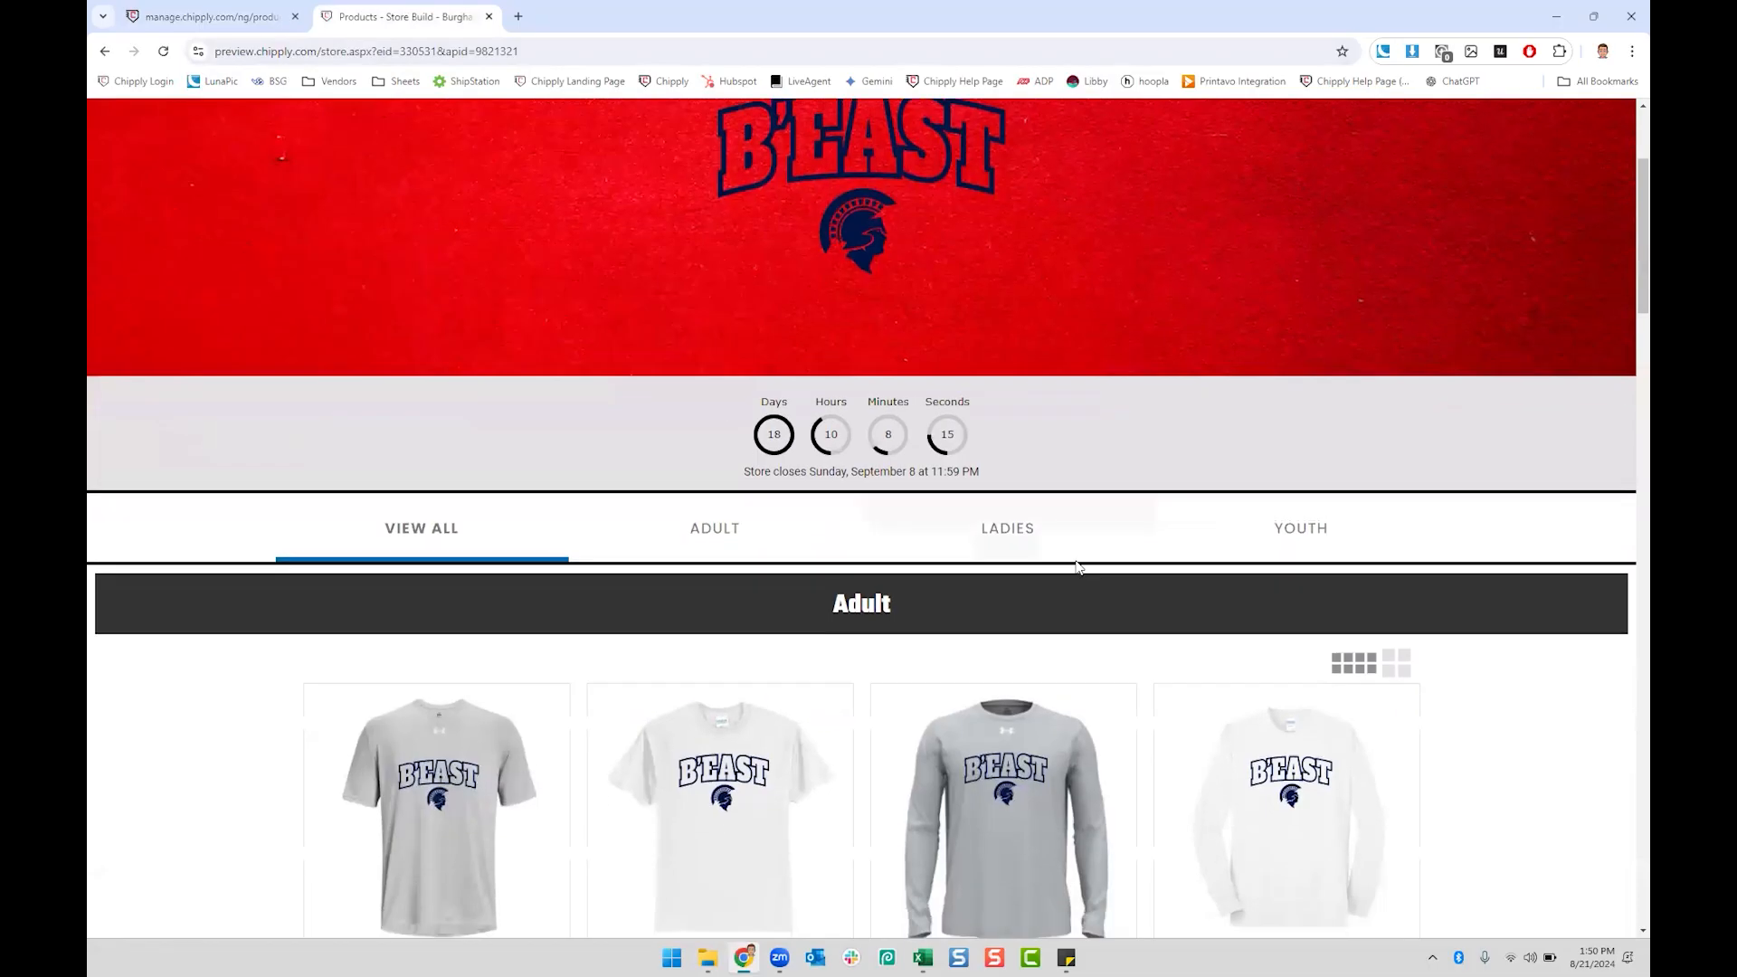
scroll(1478, 512, down, 10)
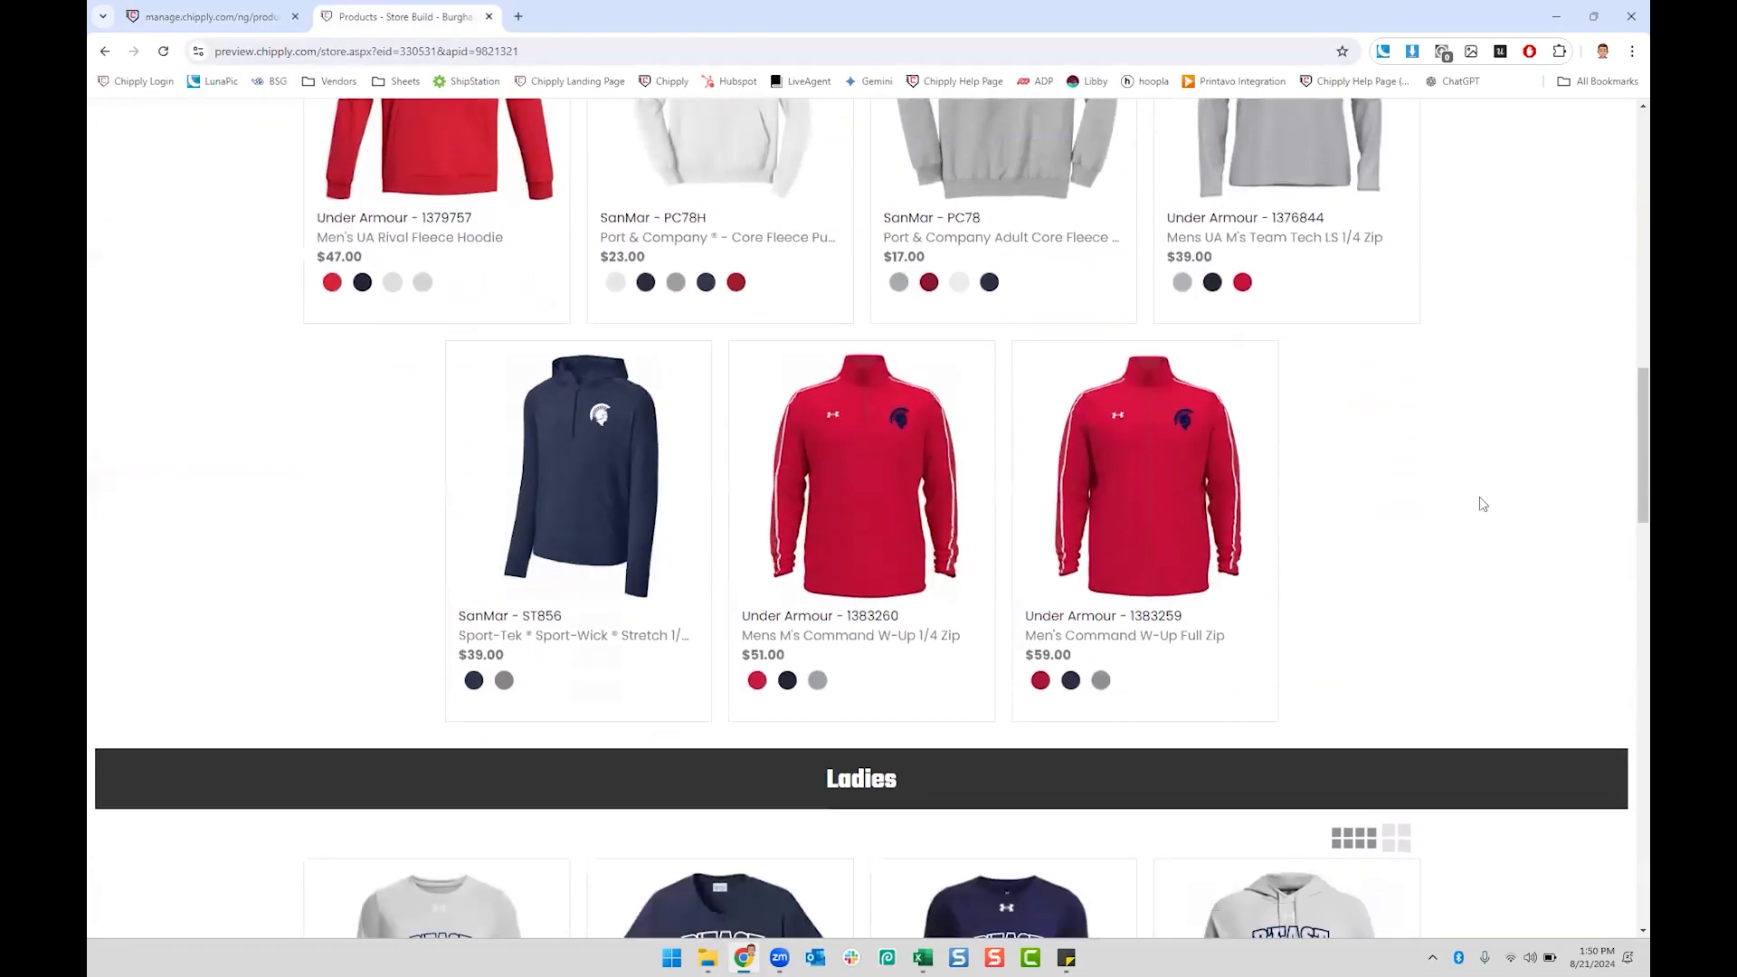
scroll(1478, 505, down, 15)
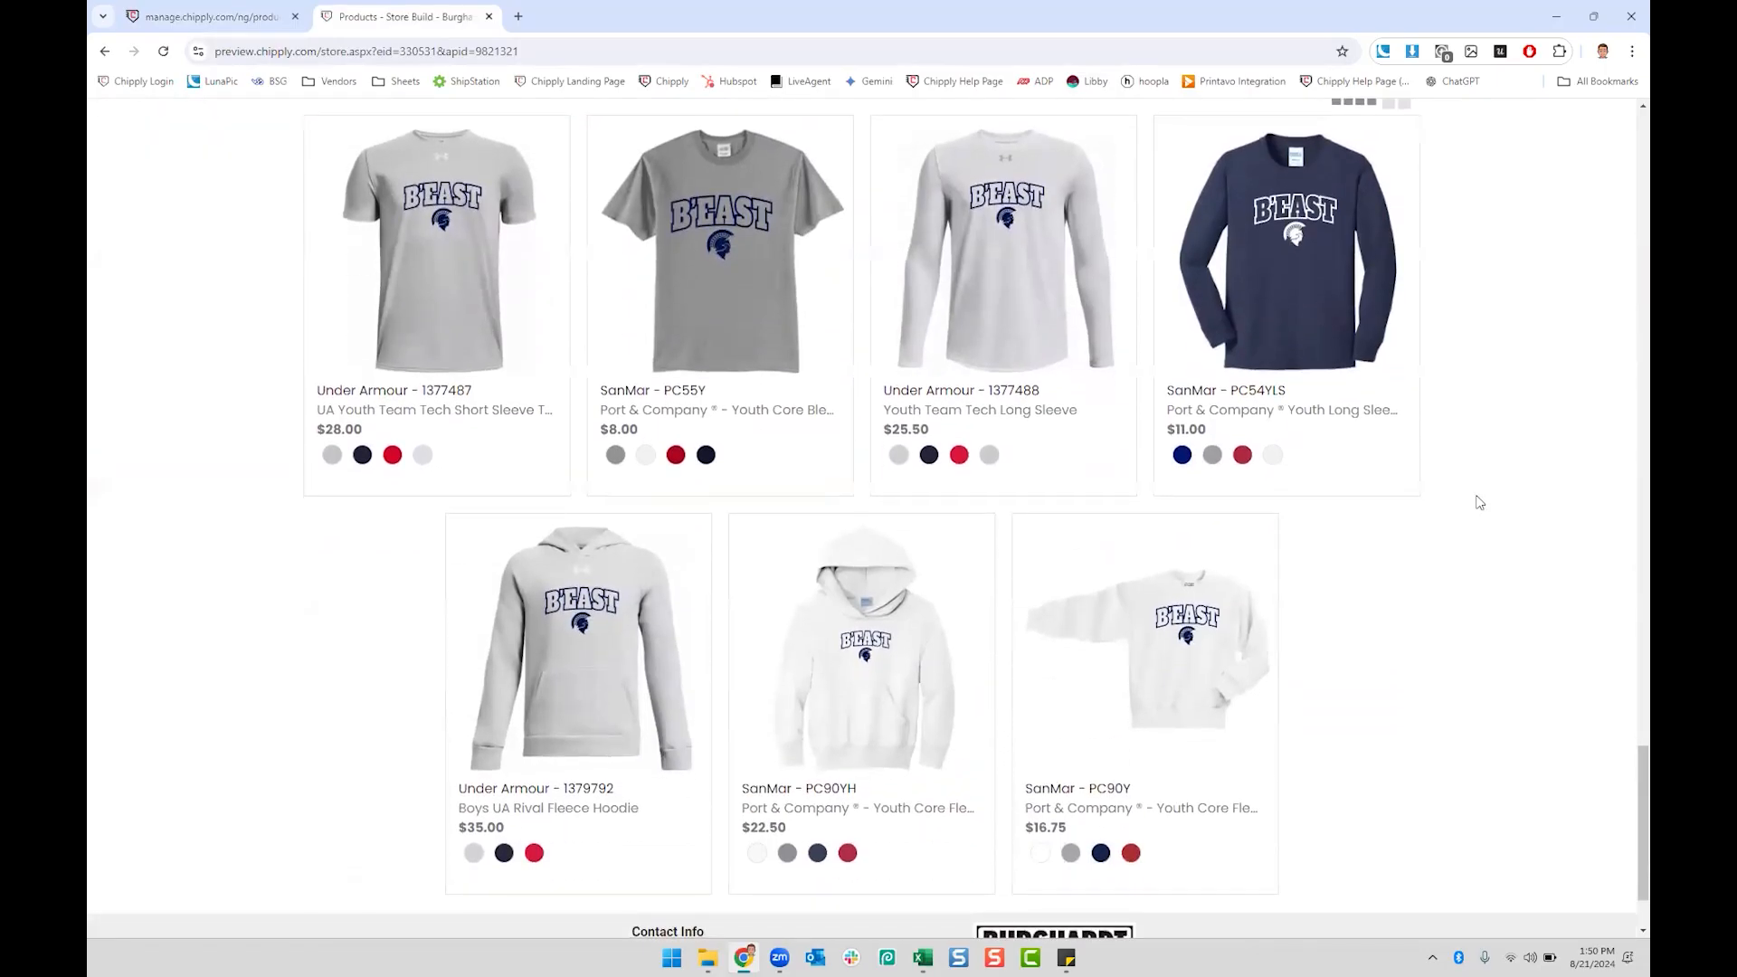
Step: Return to the store's product list, clear the No Category filter and look through all the products
click(237, 11)
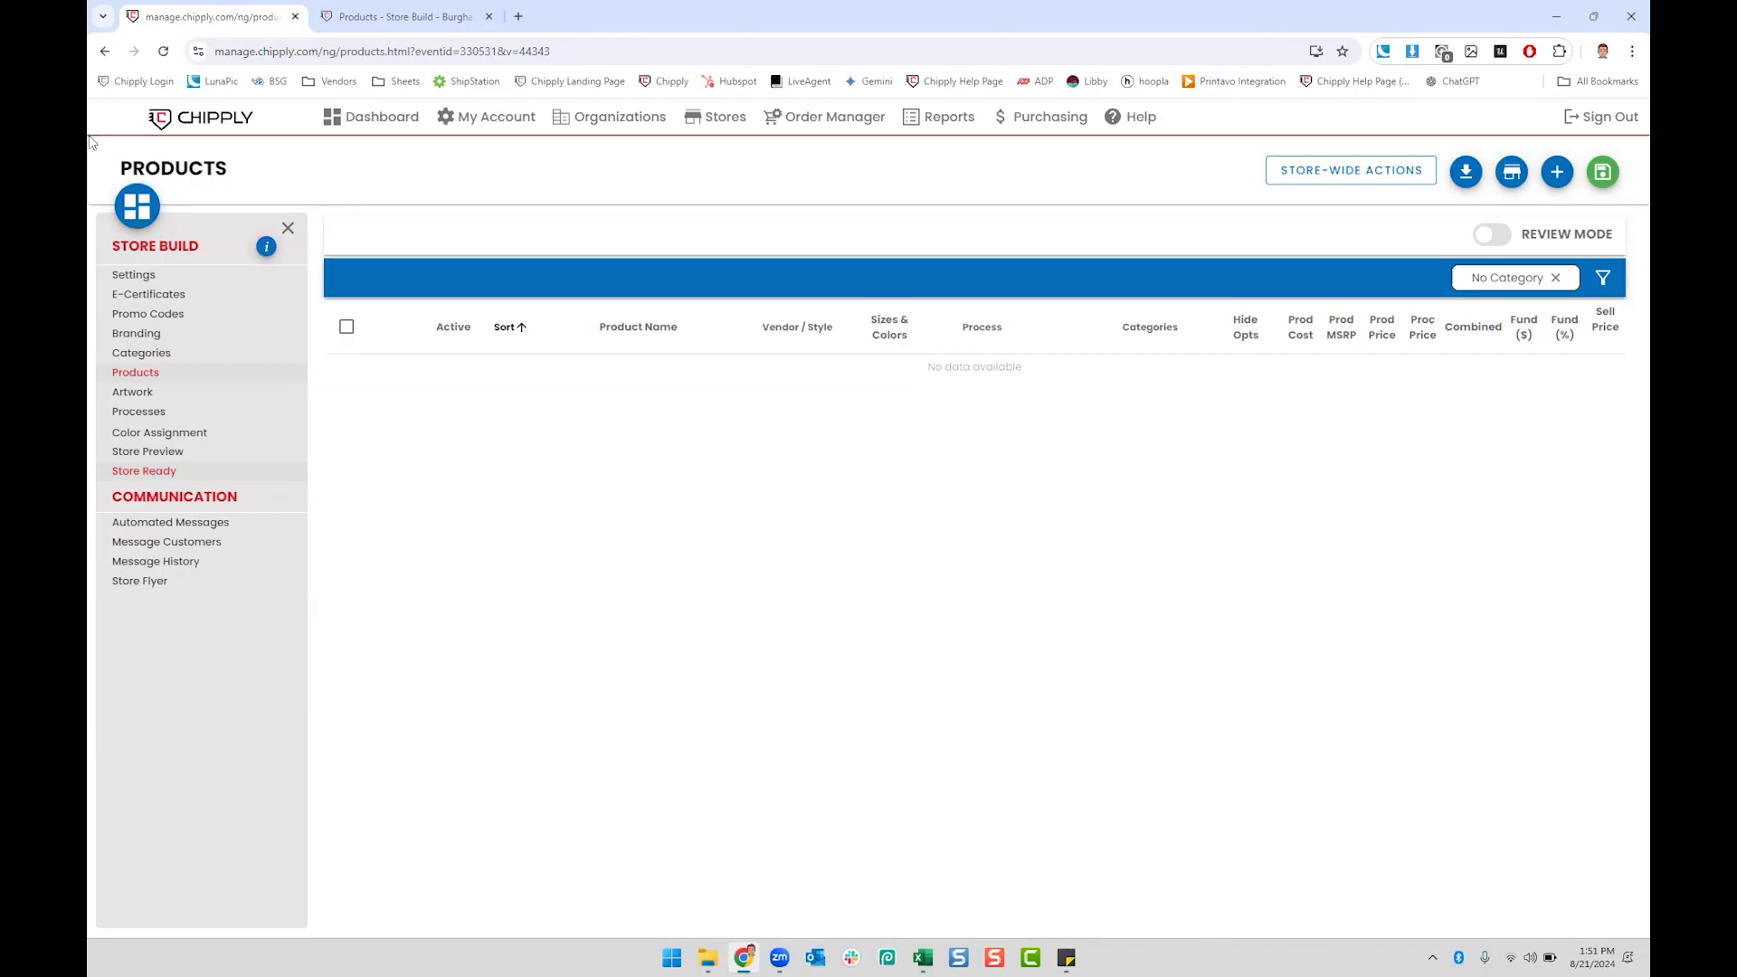
click(1555, 277)
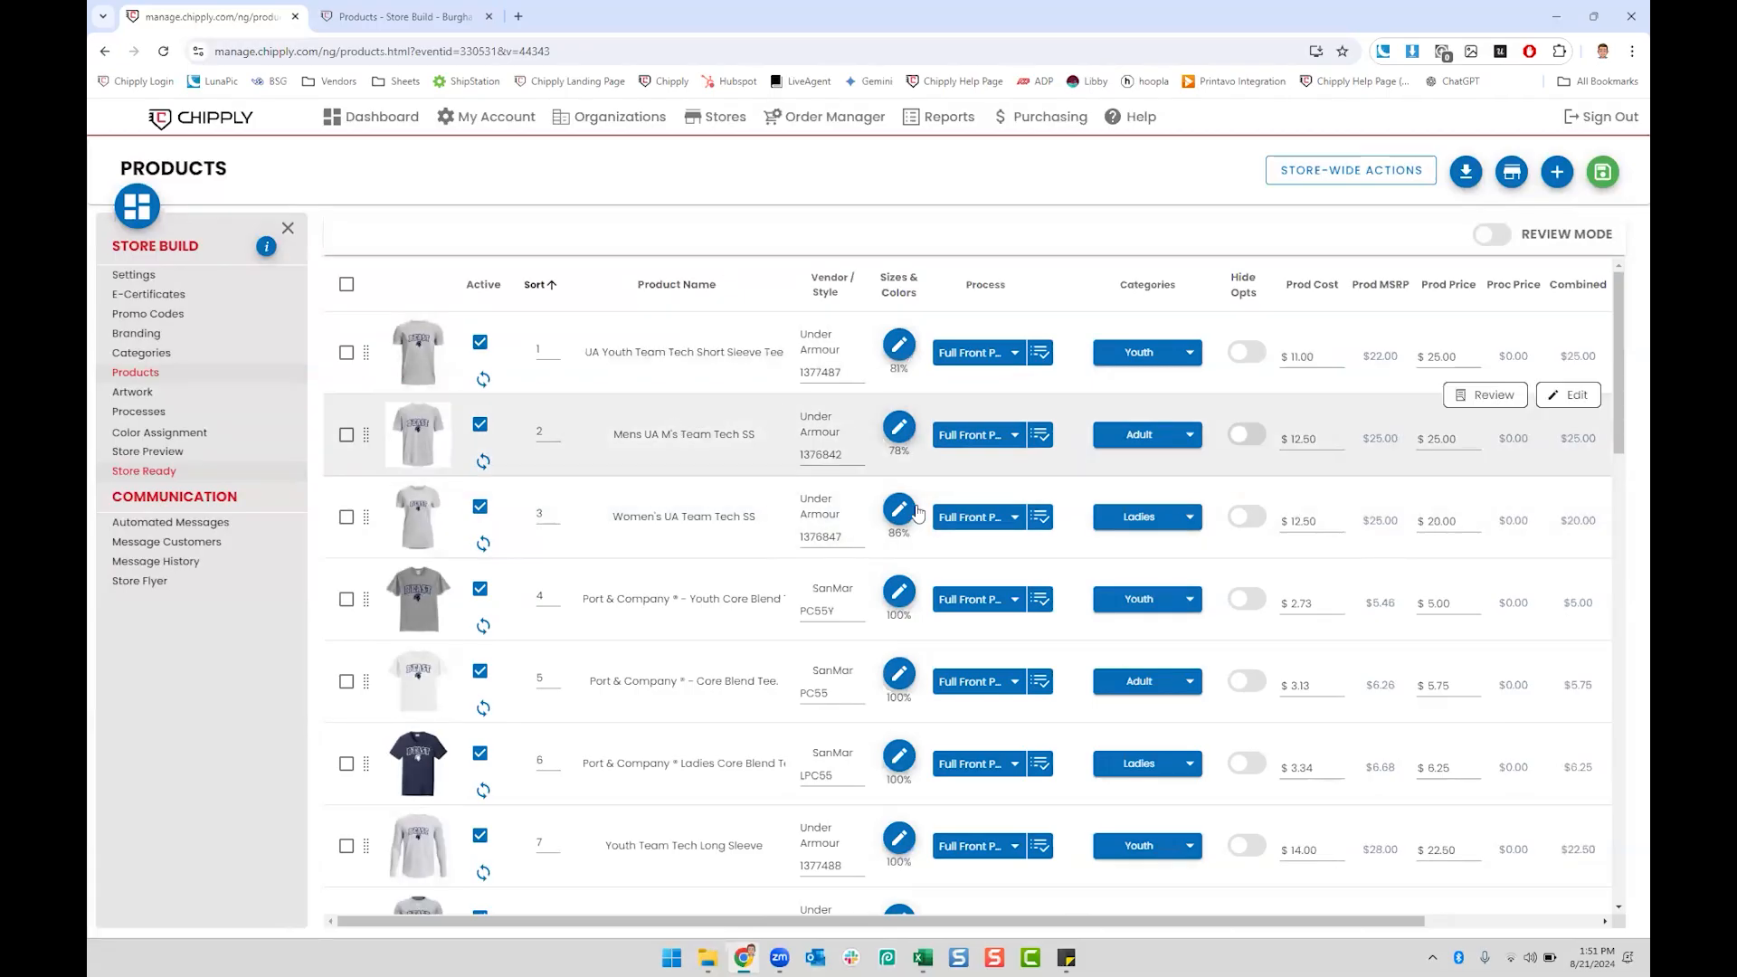
scroll(916, 512, down, 13)
scroll(842, 559, down, 5)
scroll(840, 558, up, 3)
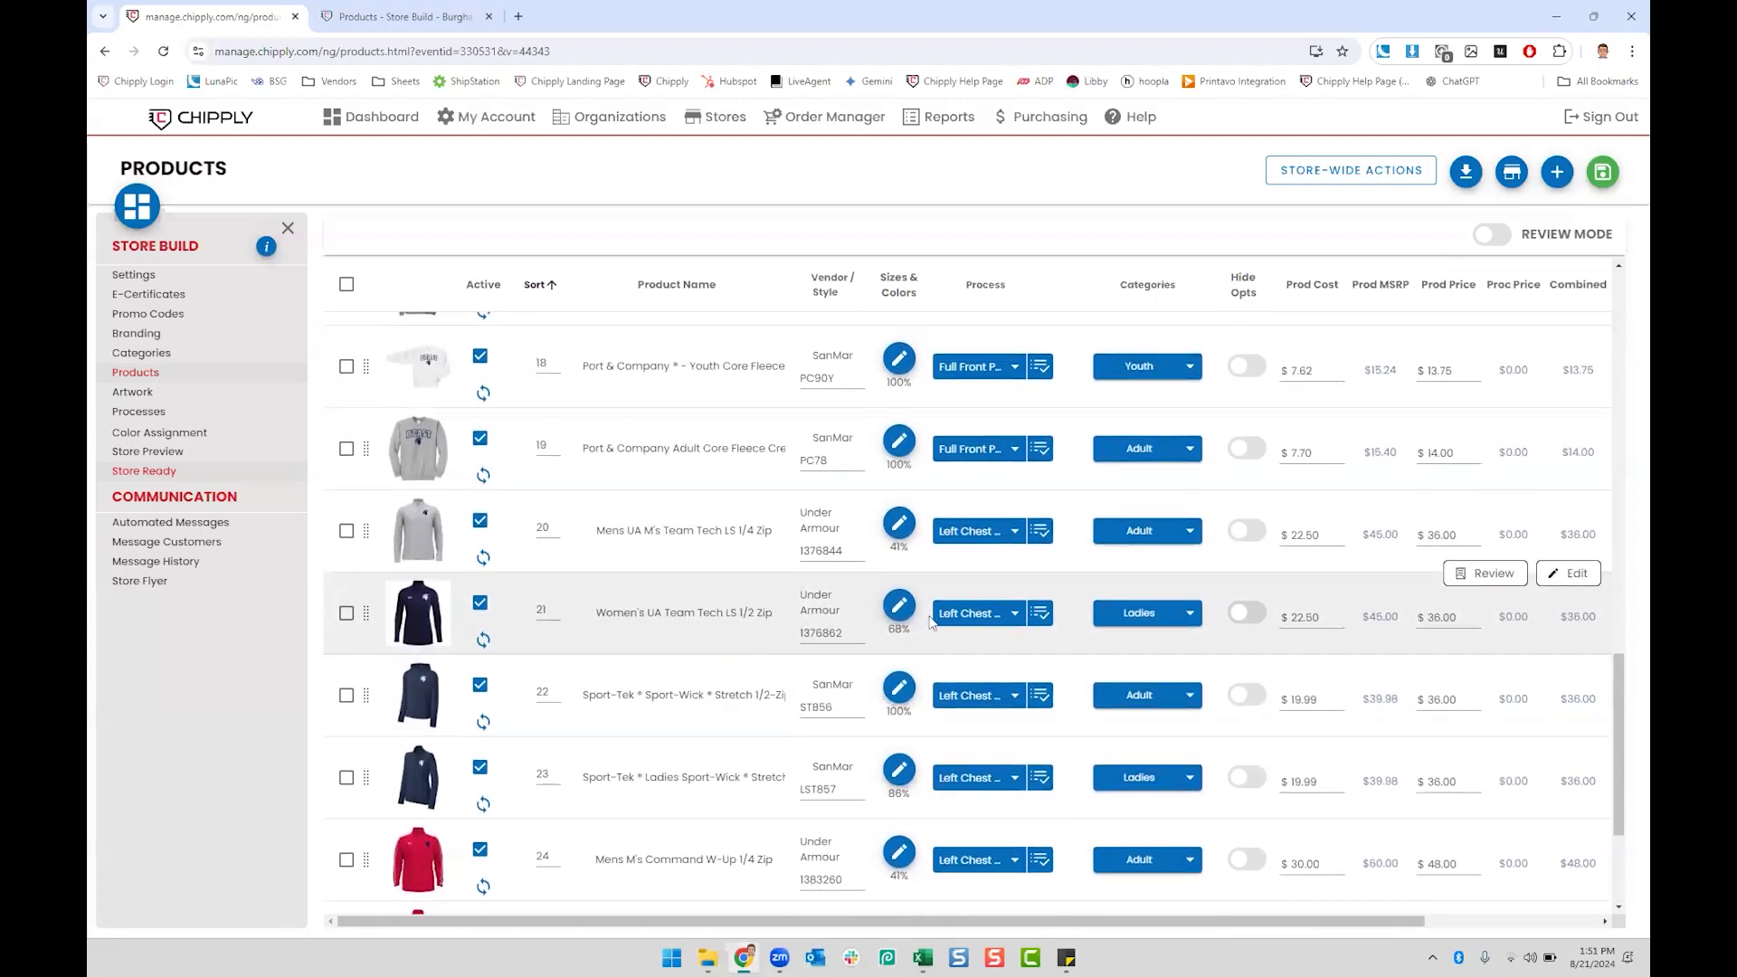
Step: Try the Full Front Print process on the Women's UA Team Tech LS 1/2 Zip and restore Left Chest EMB
click(985, 623)
click(984, 682)
mouse_move(448, 600)
click(991, 614)
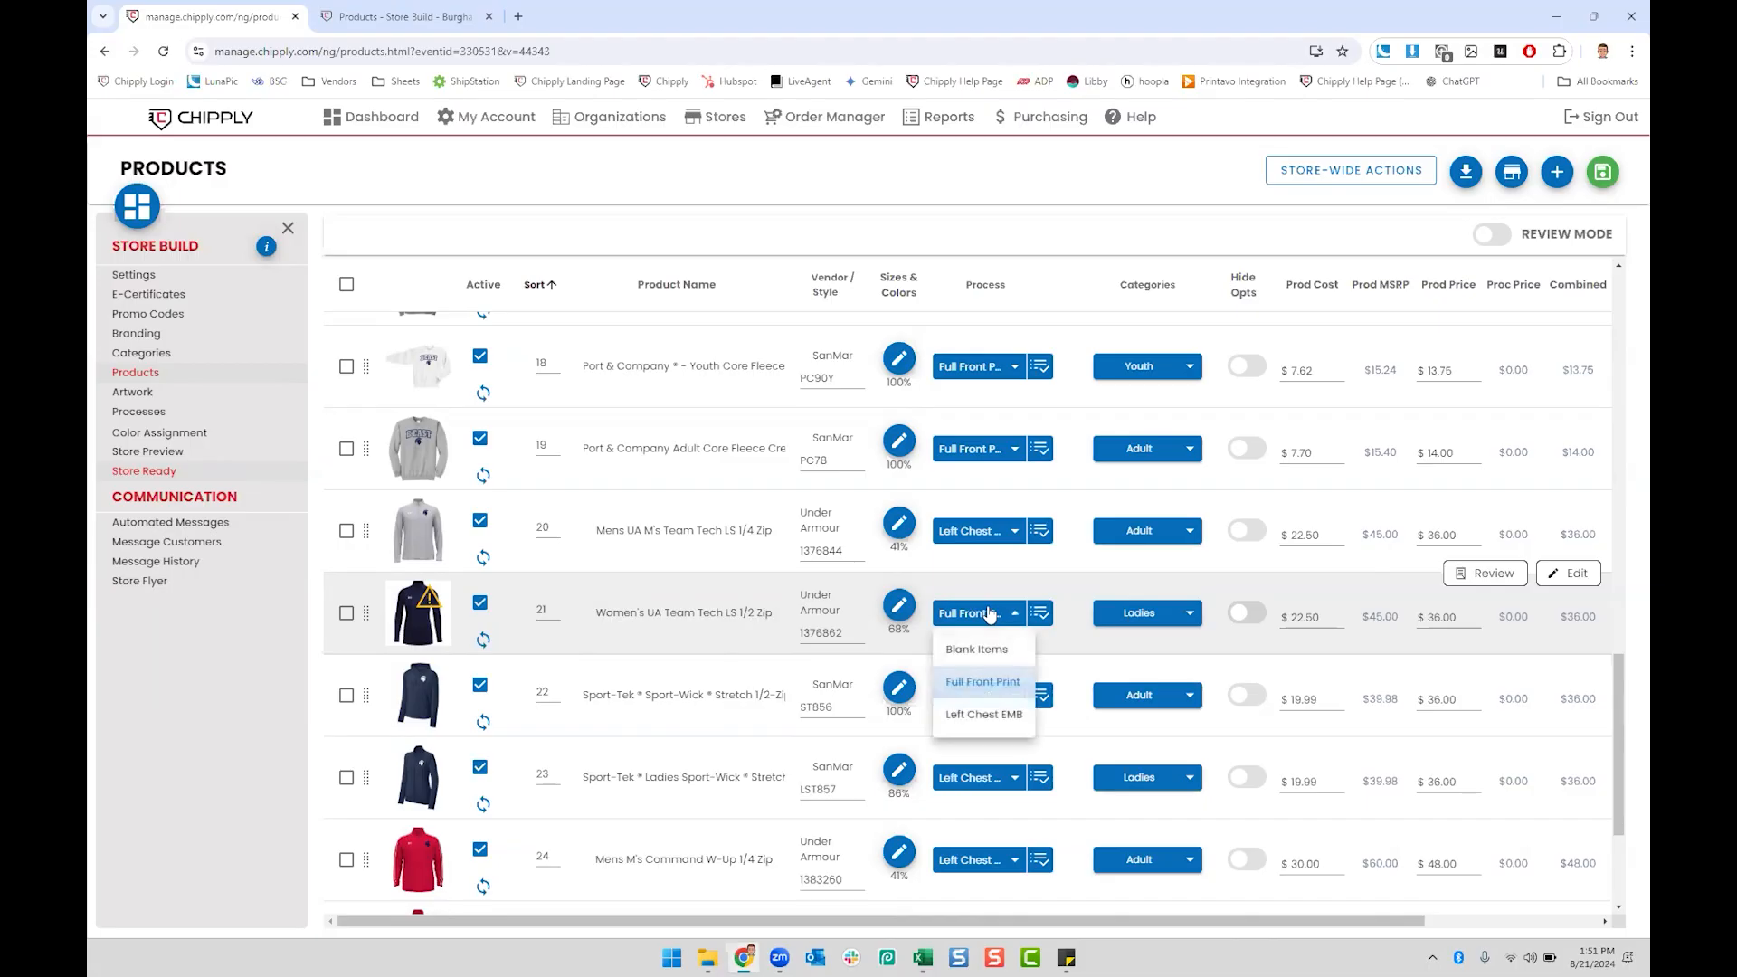
click(995, 714)
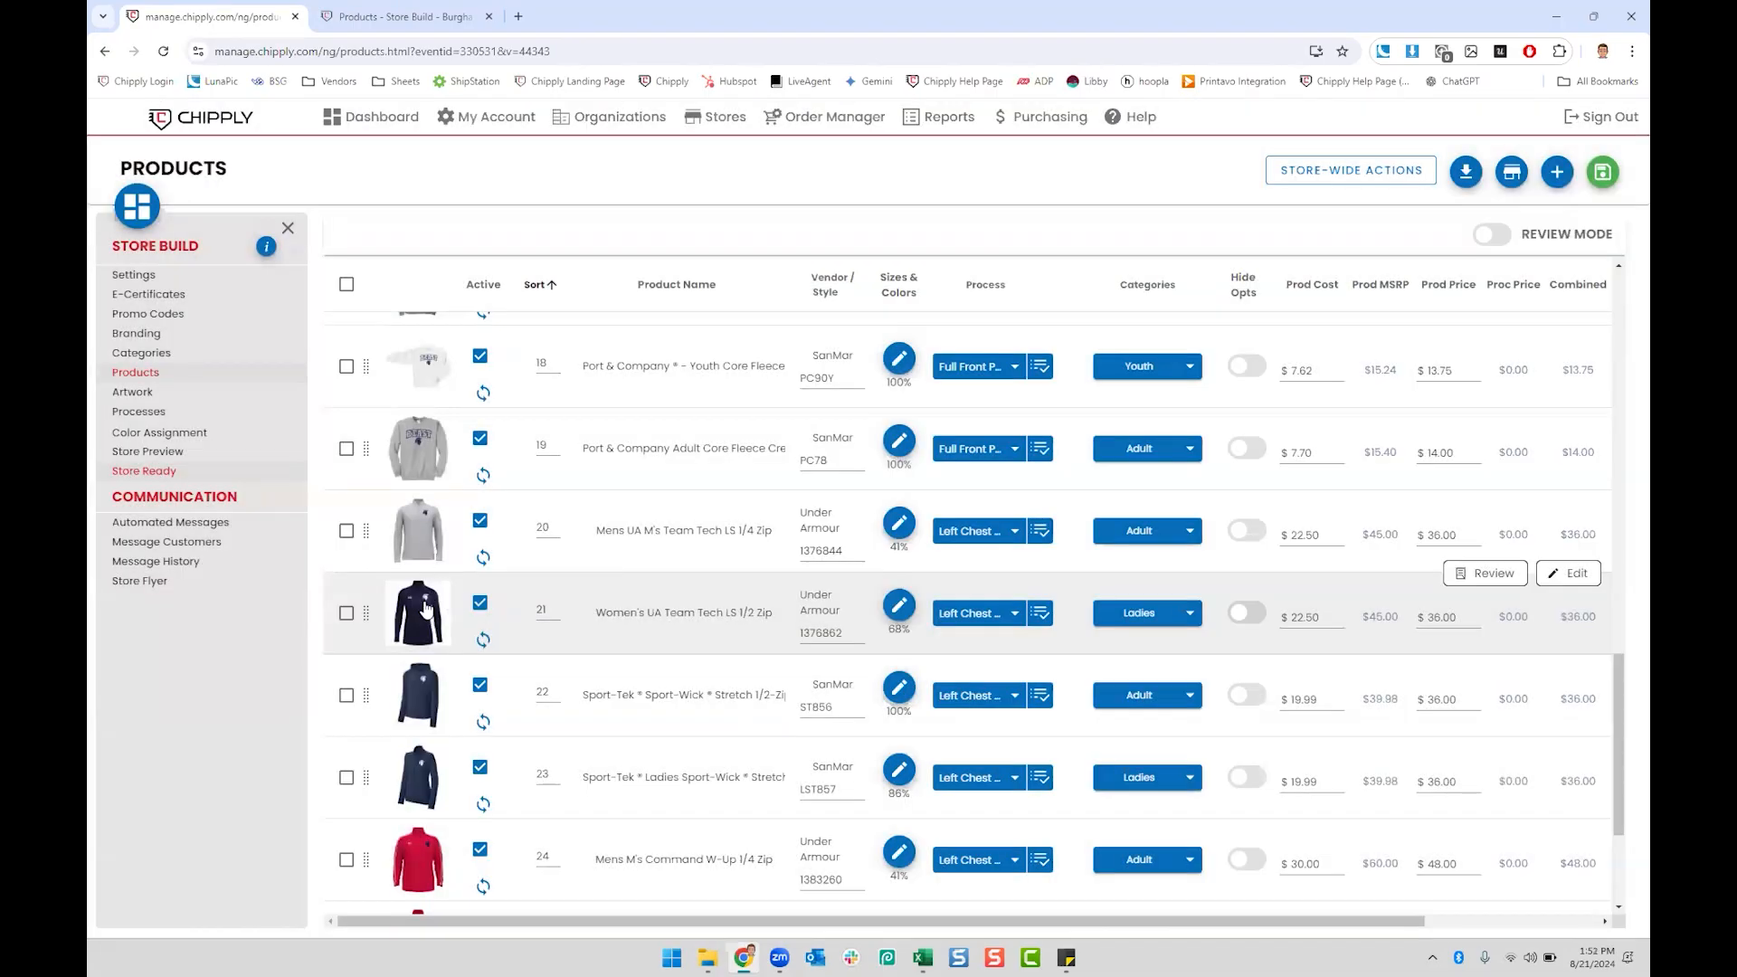
Step: Remove the artwork from the Image 1 layout of the Women's UA Team Tech LS 1/2 Zip and save the layout
click(1486, 575)
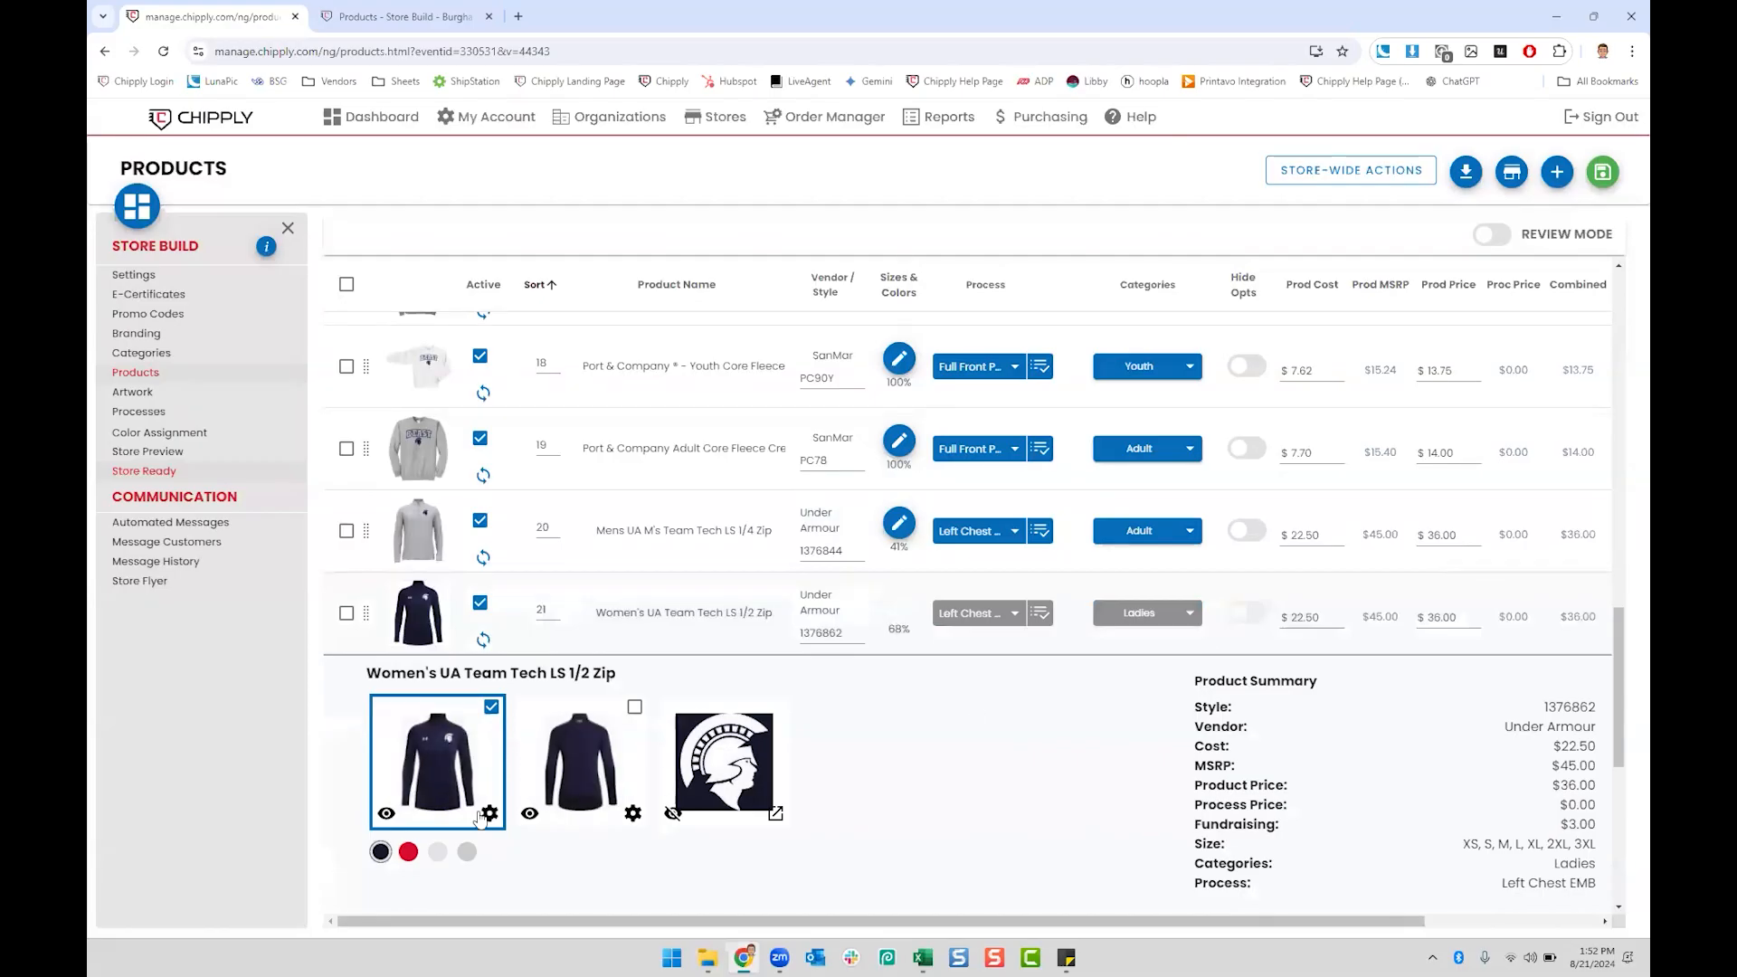
click(490, 812)
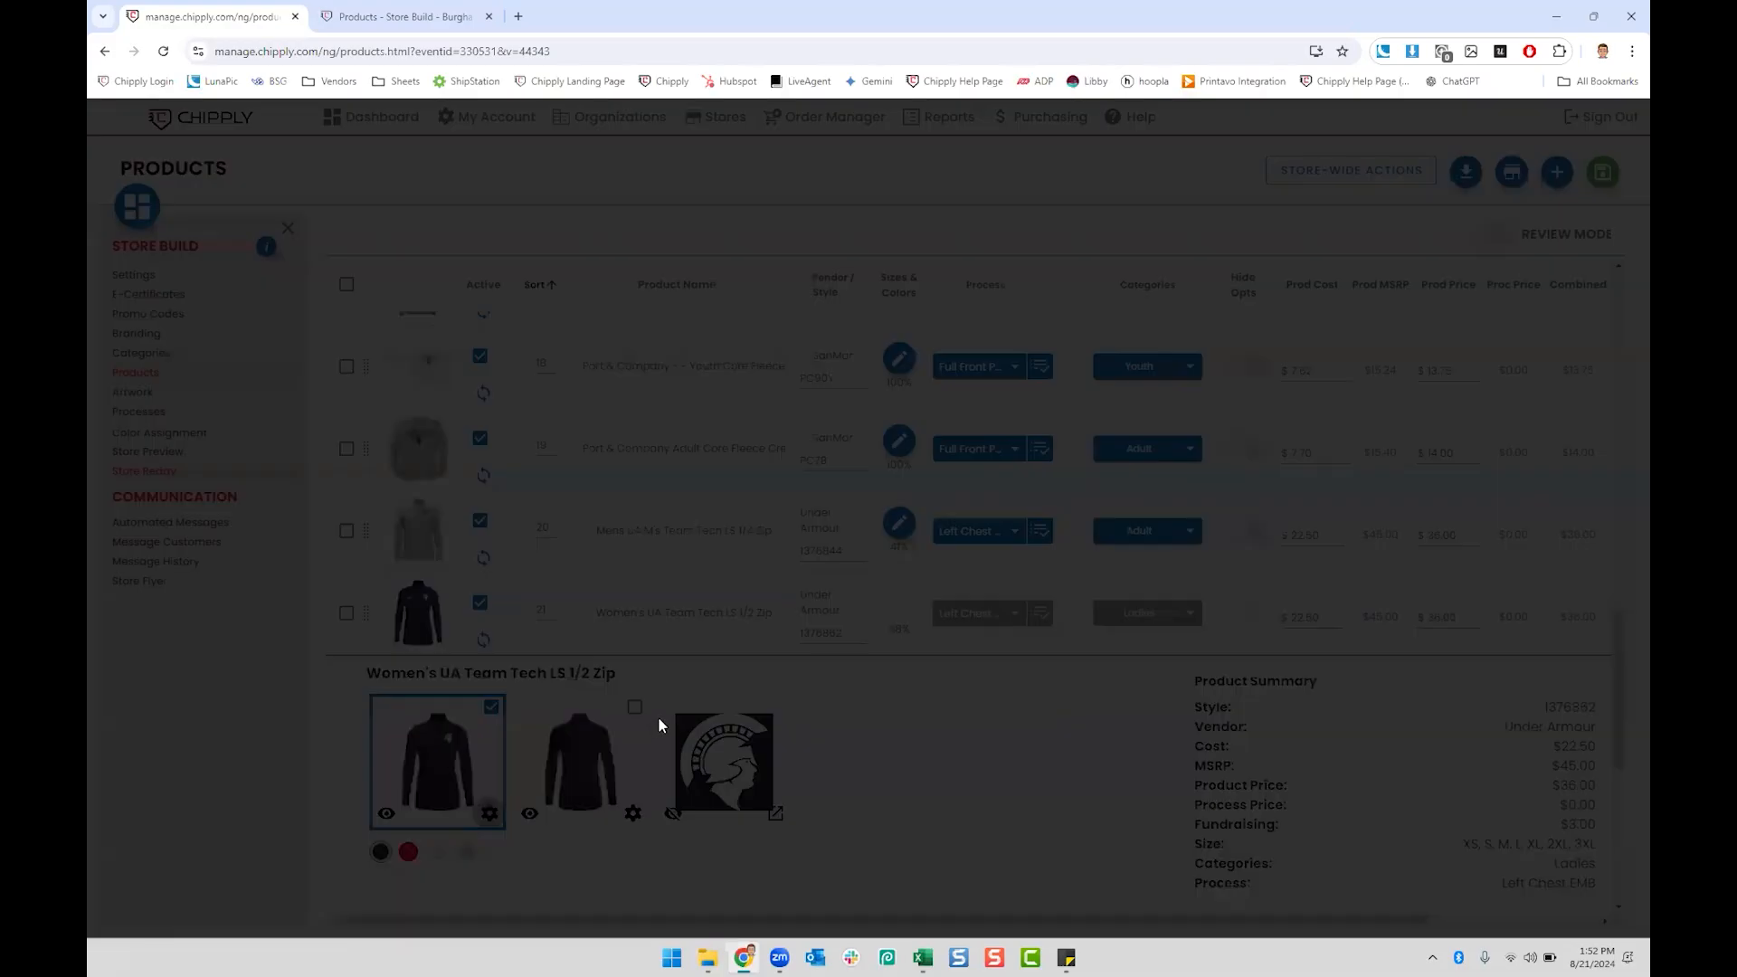
click(589, 393)
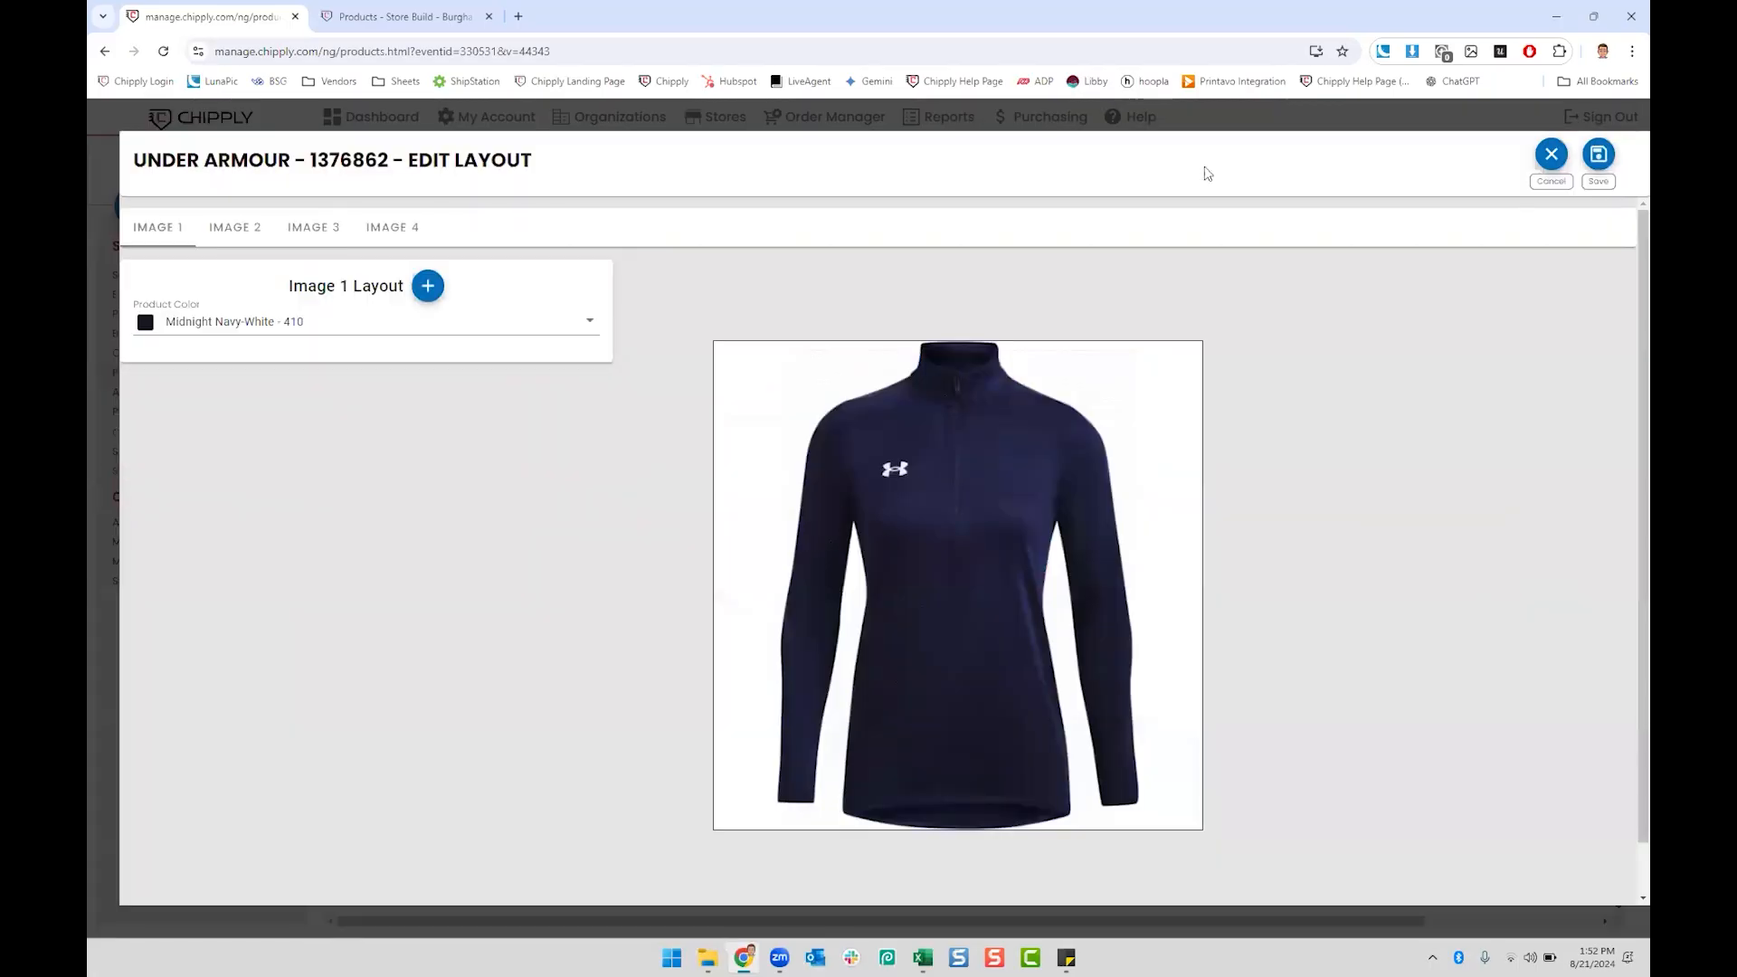
click(1595, 172)
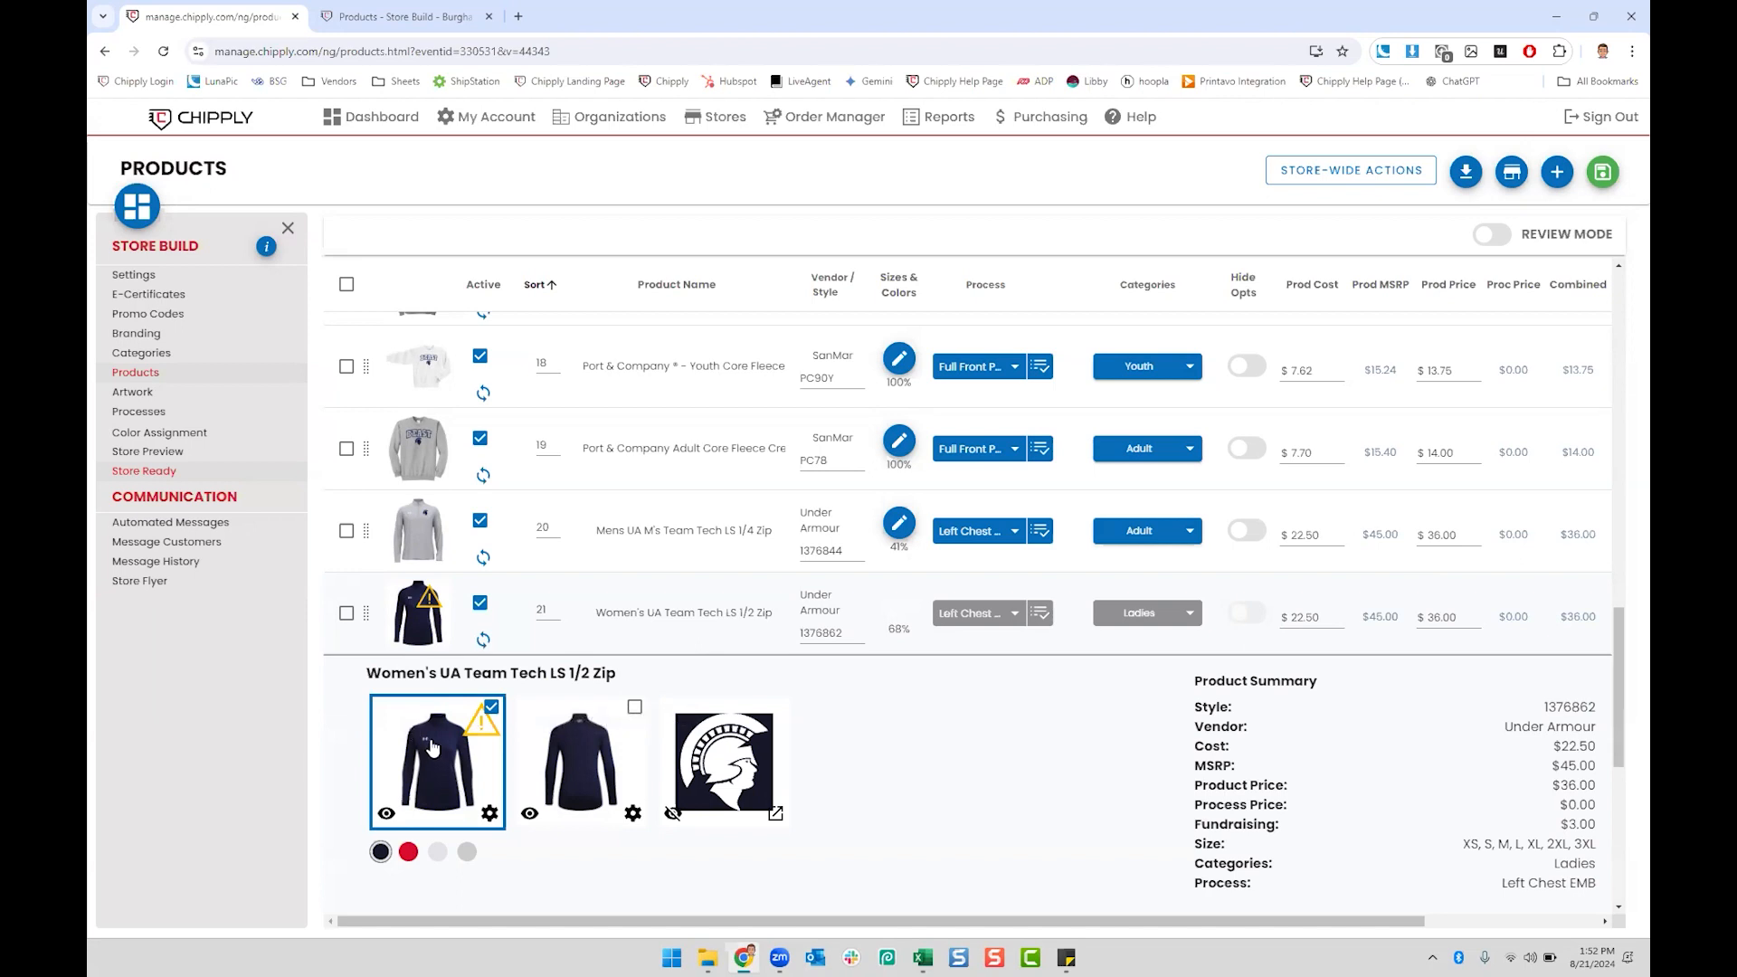
Step: Place the Spartan Head artwork on the left chest in the Women's 1/2 Zip's Image 1 layout, save it and close the product review
click(491, 814)
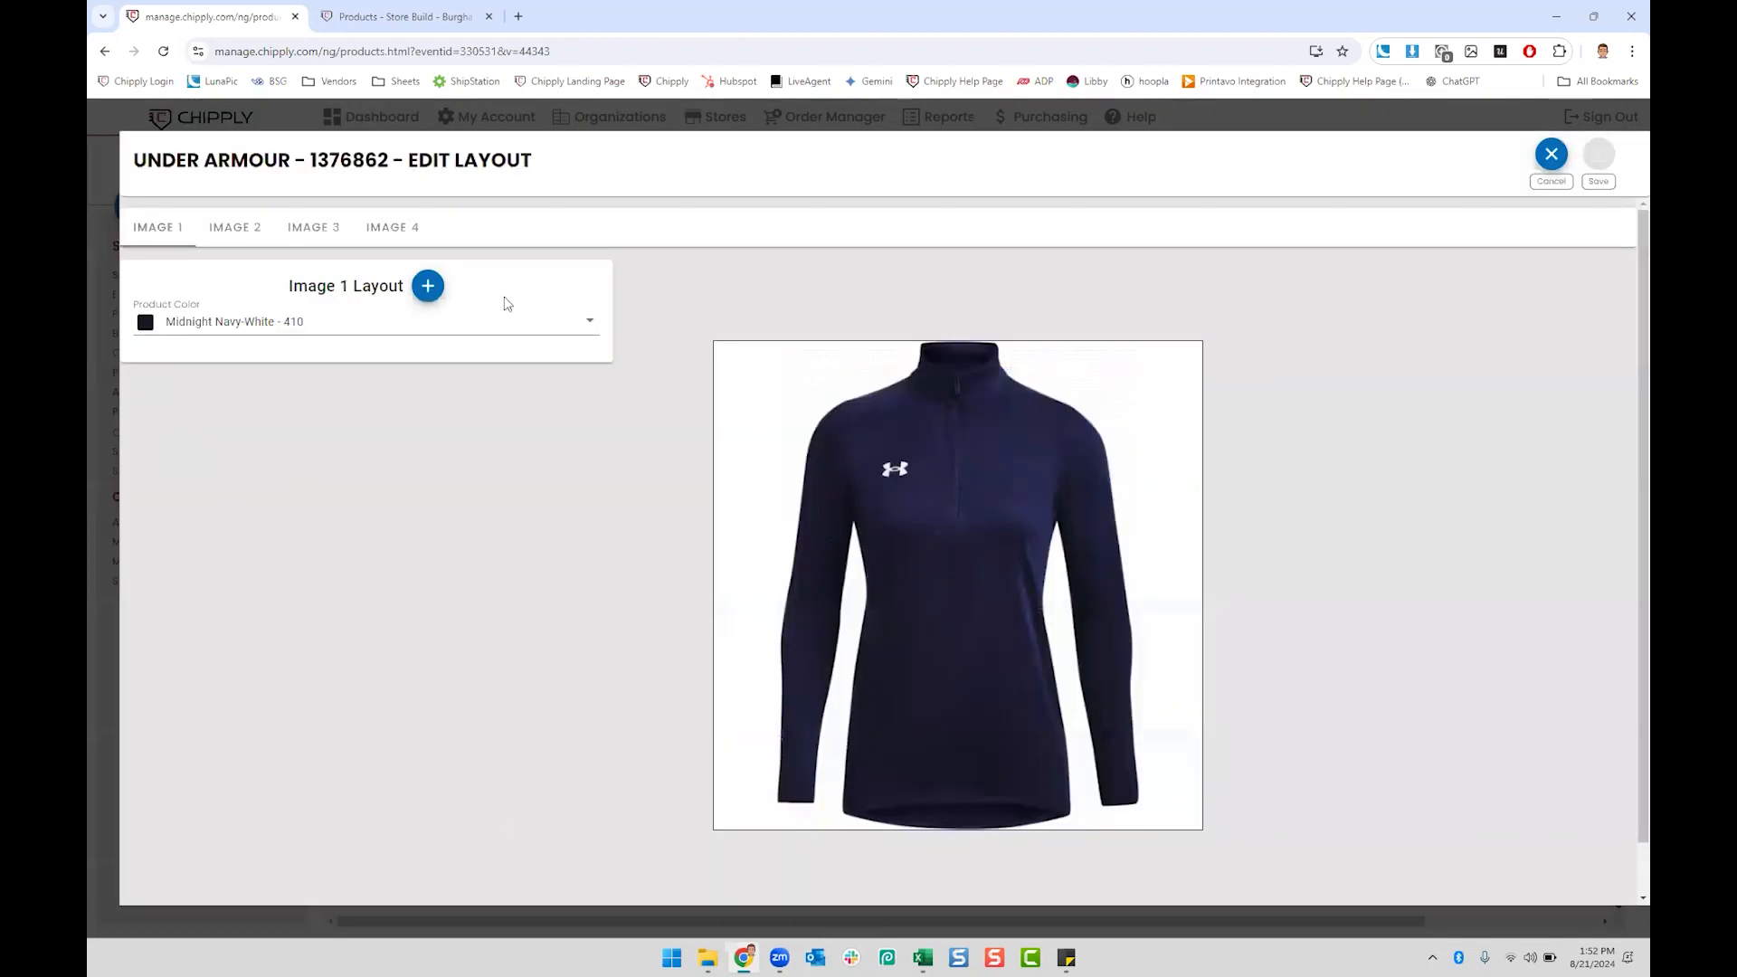
click(426, 287)
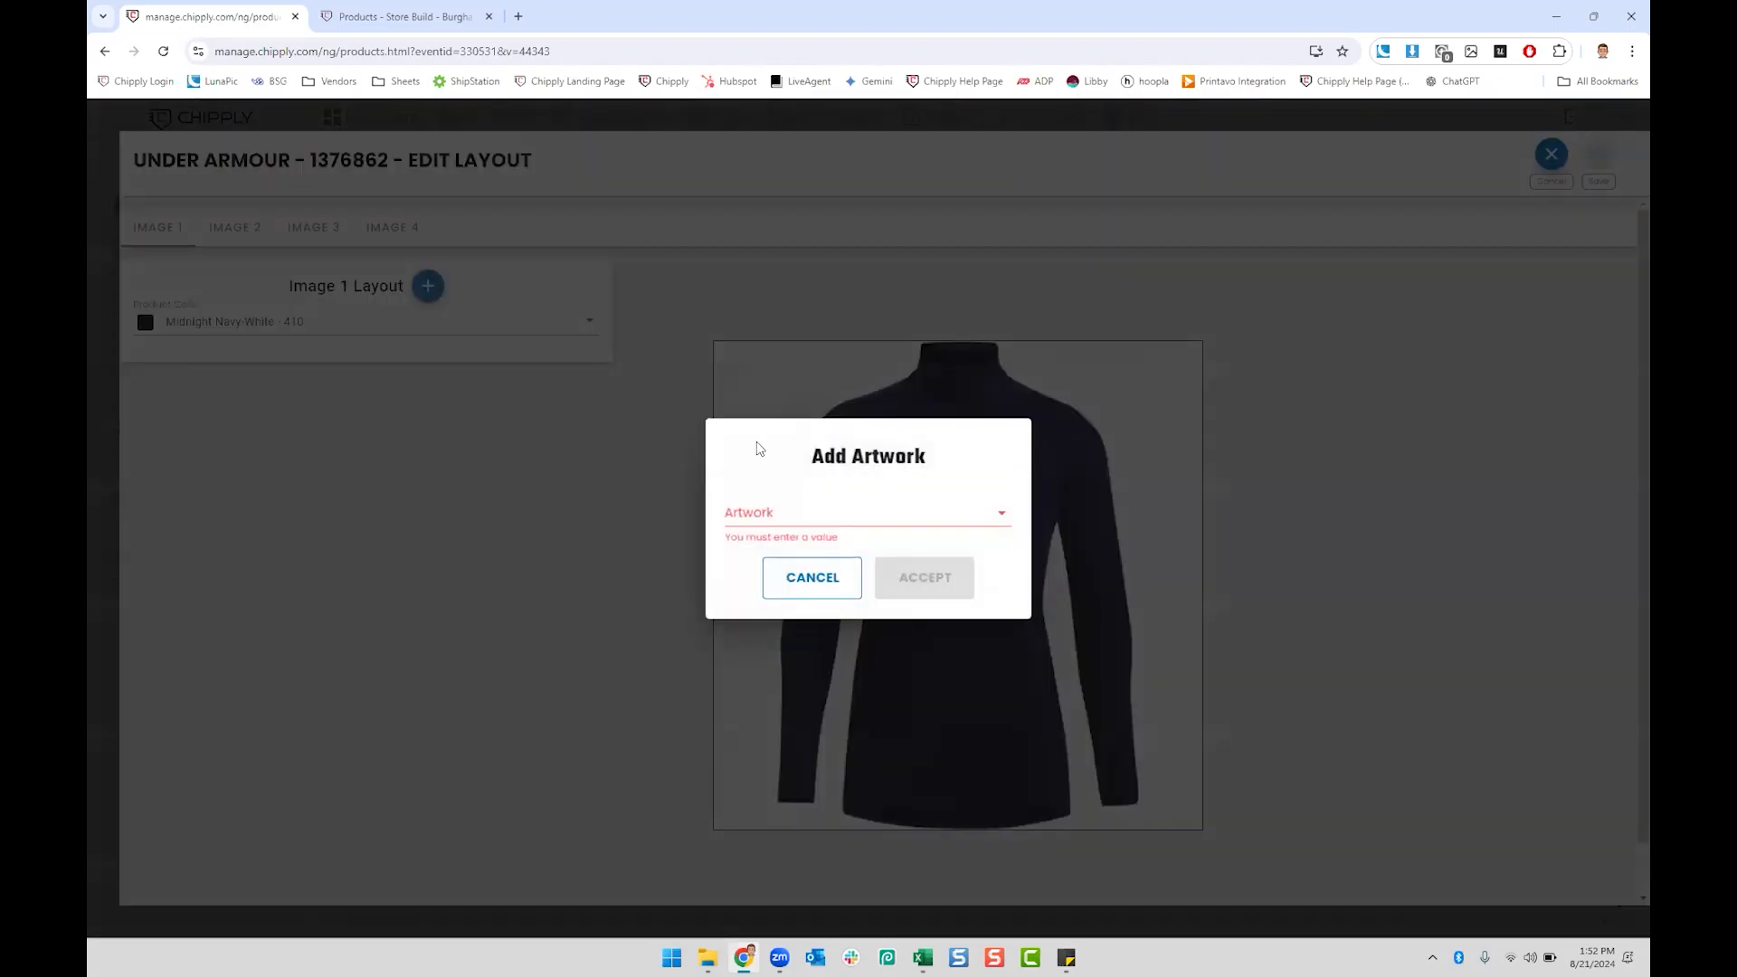
click(826, 515)
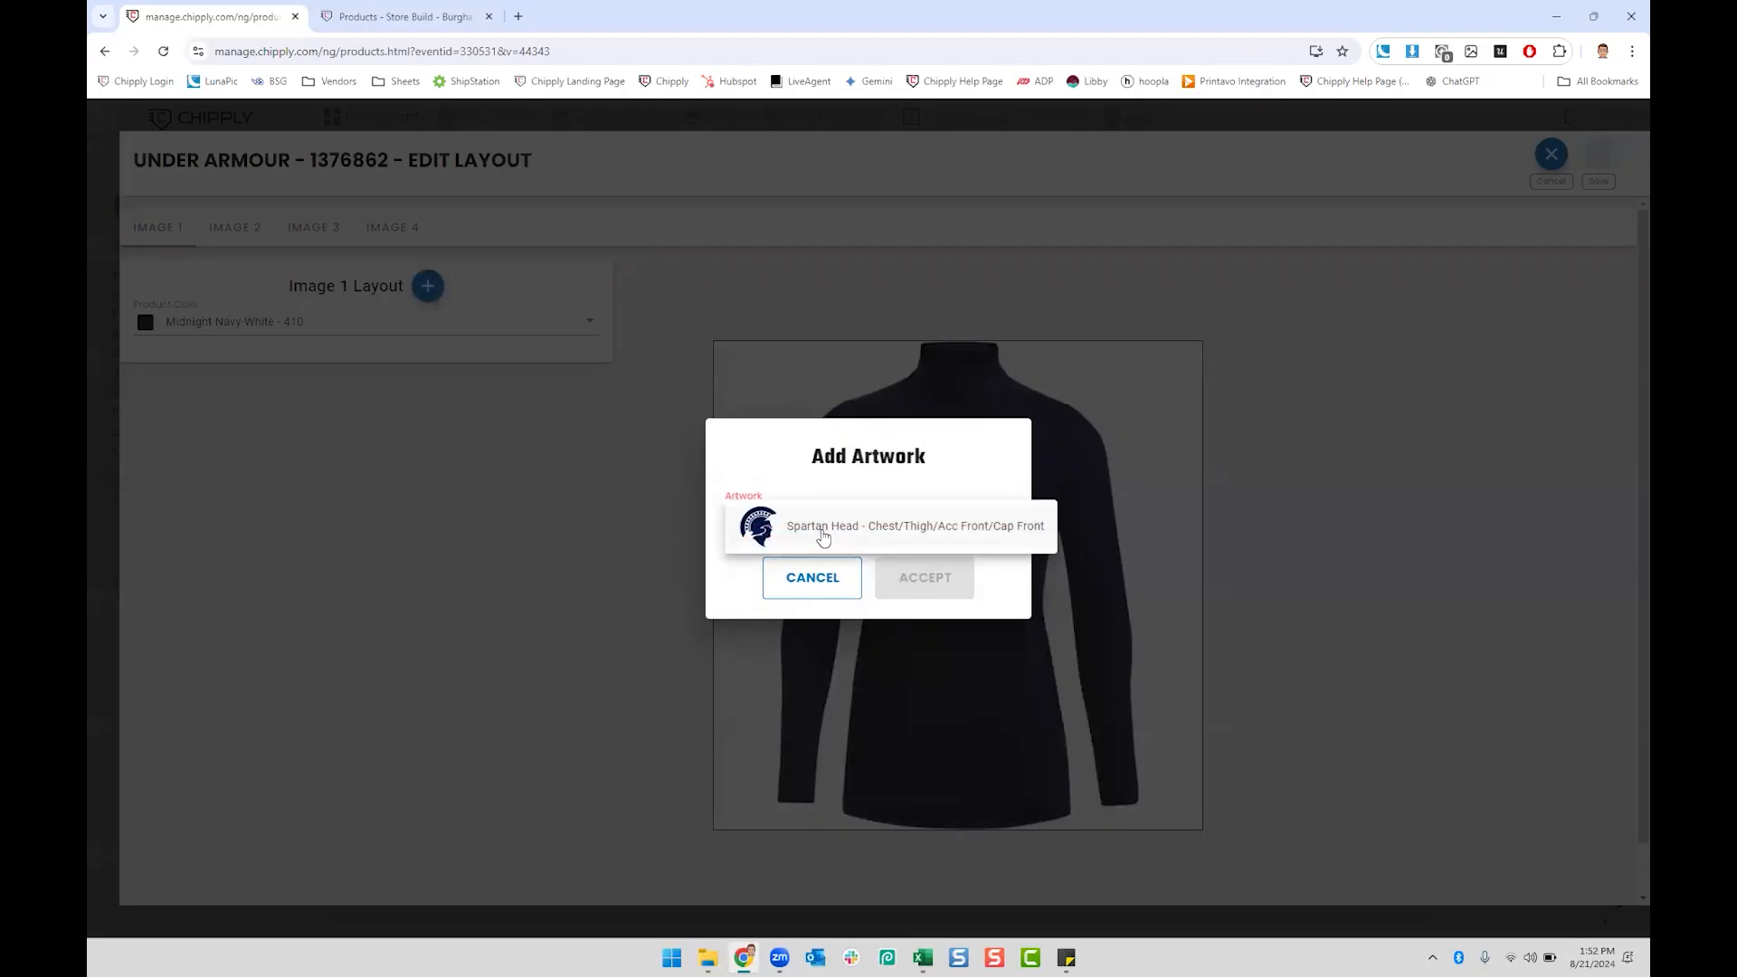
click(824, 528)
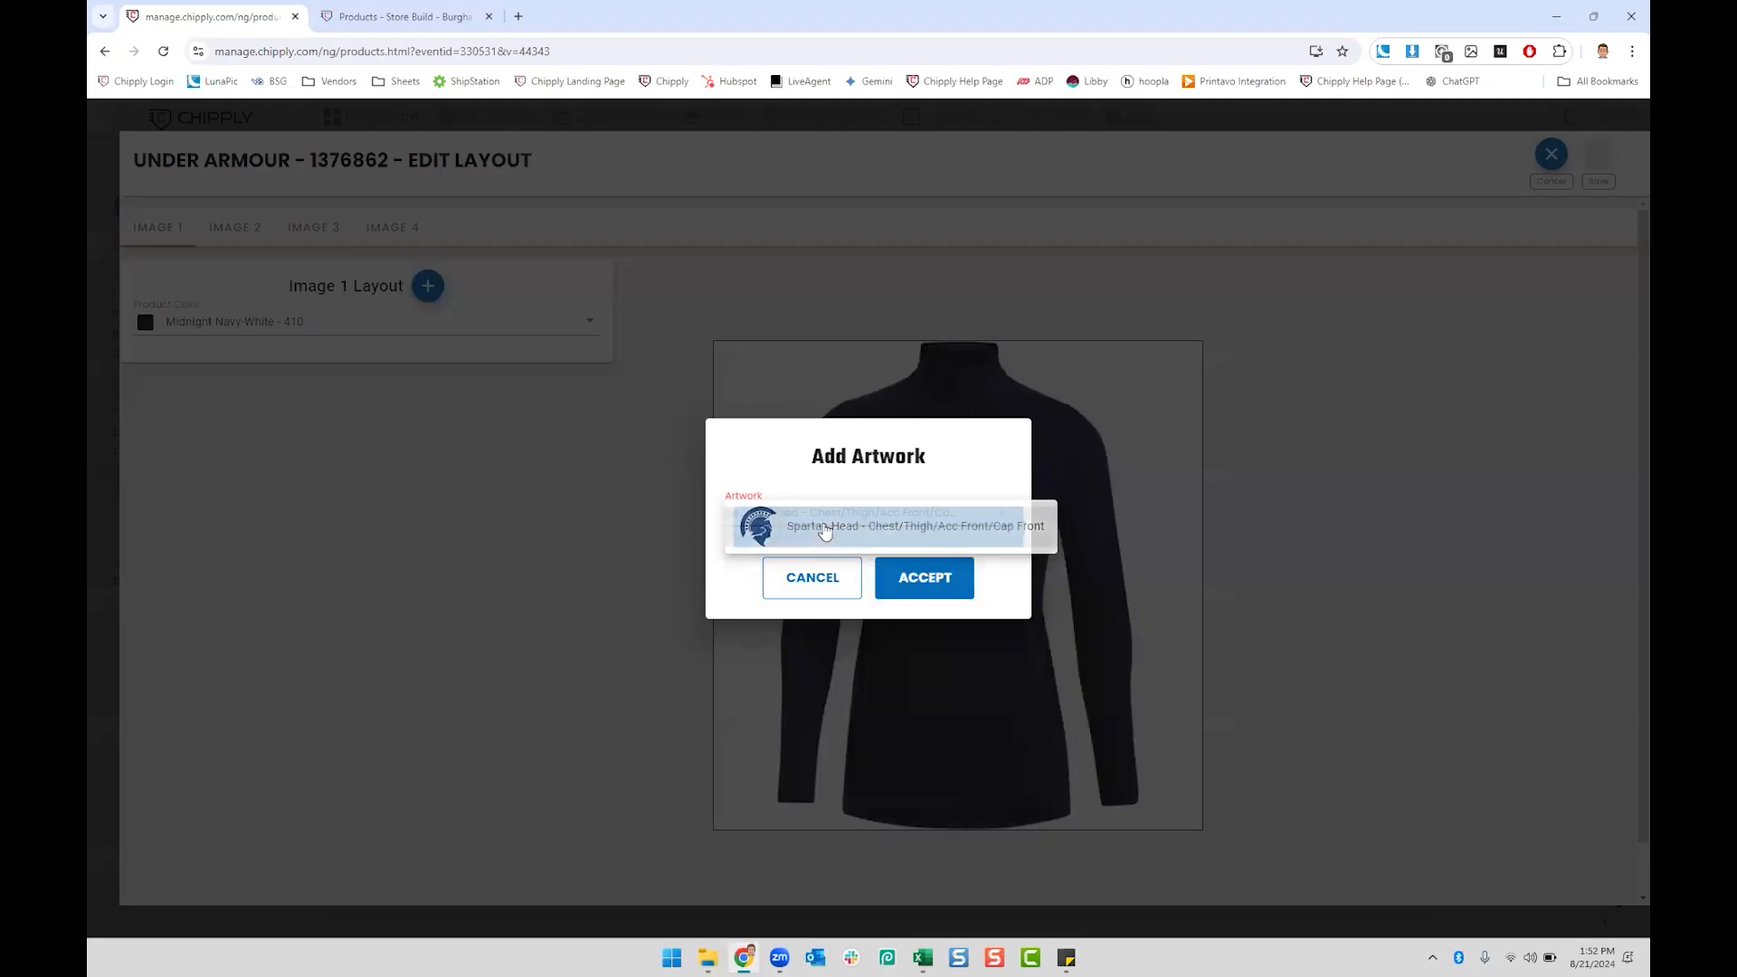
click(916, 579)
drag(954, 600, 1012, 479)
drag(1053, 426, 1012, 469)
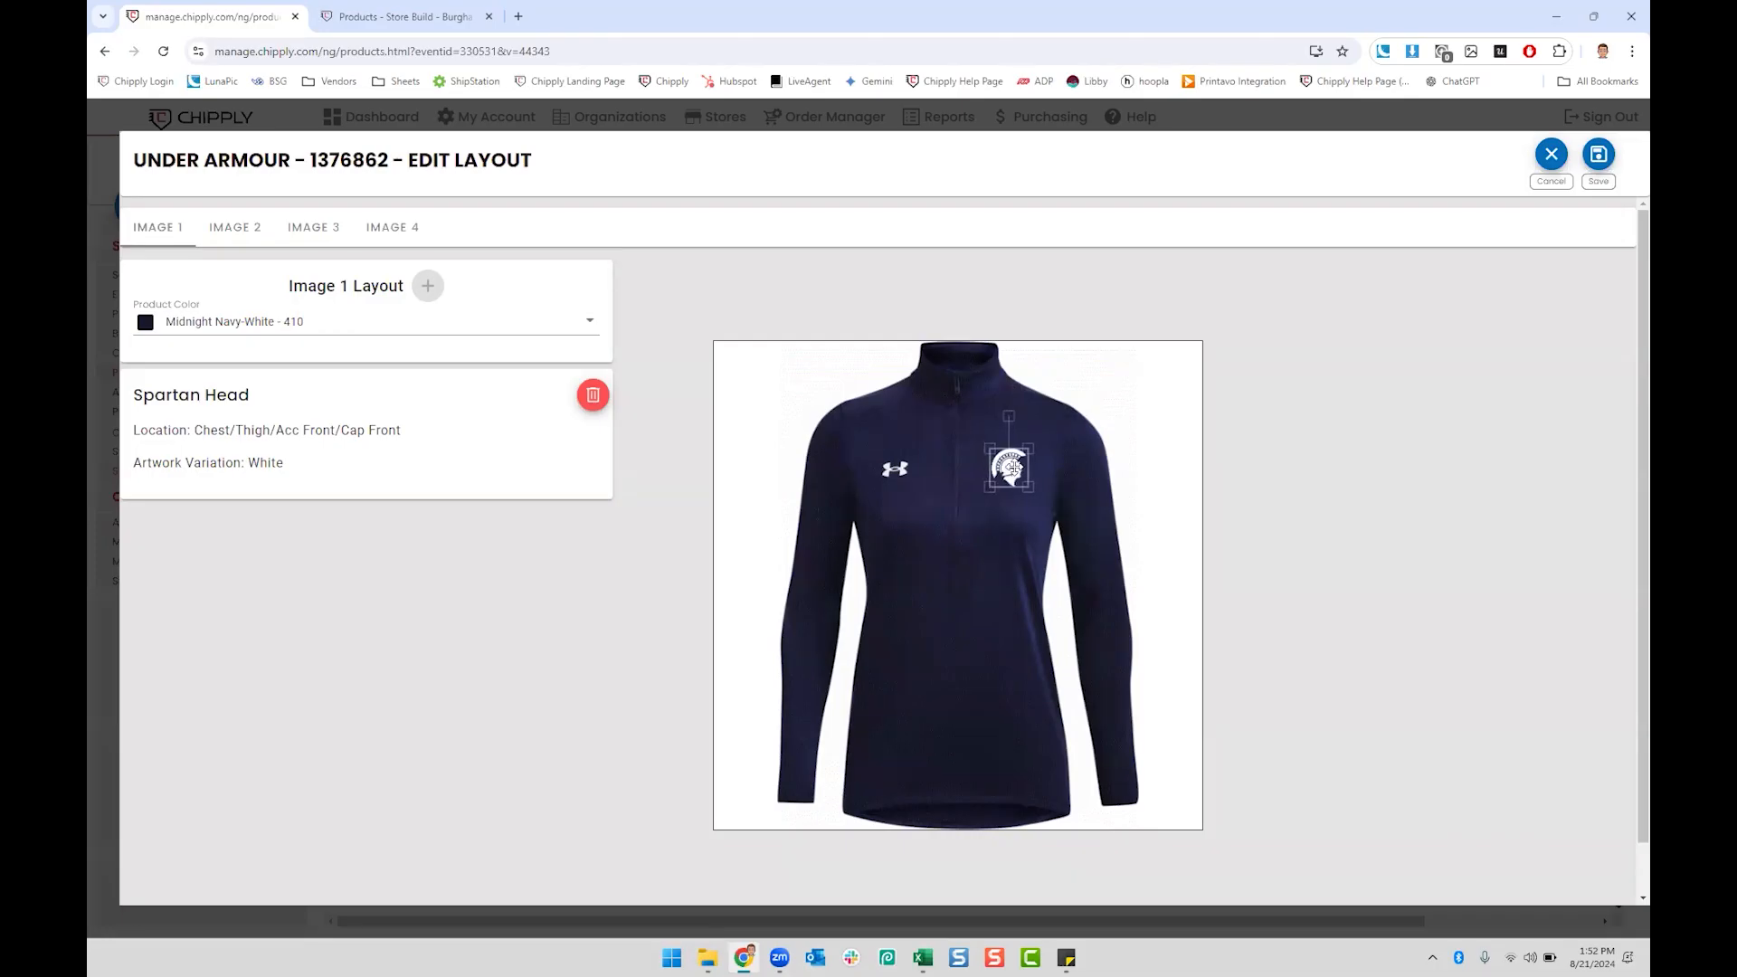
click(1610, 153)
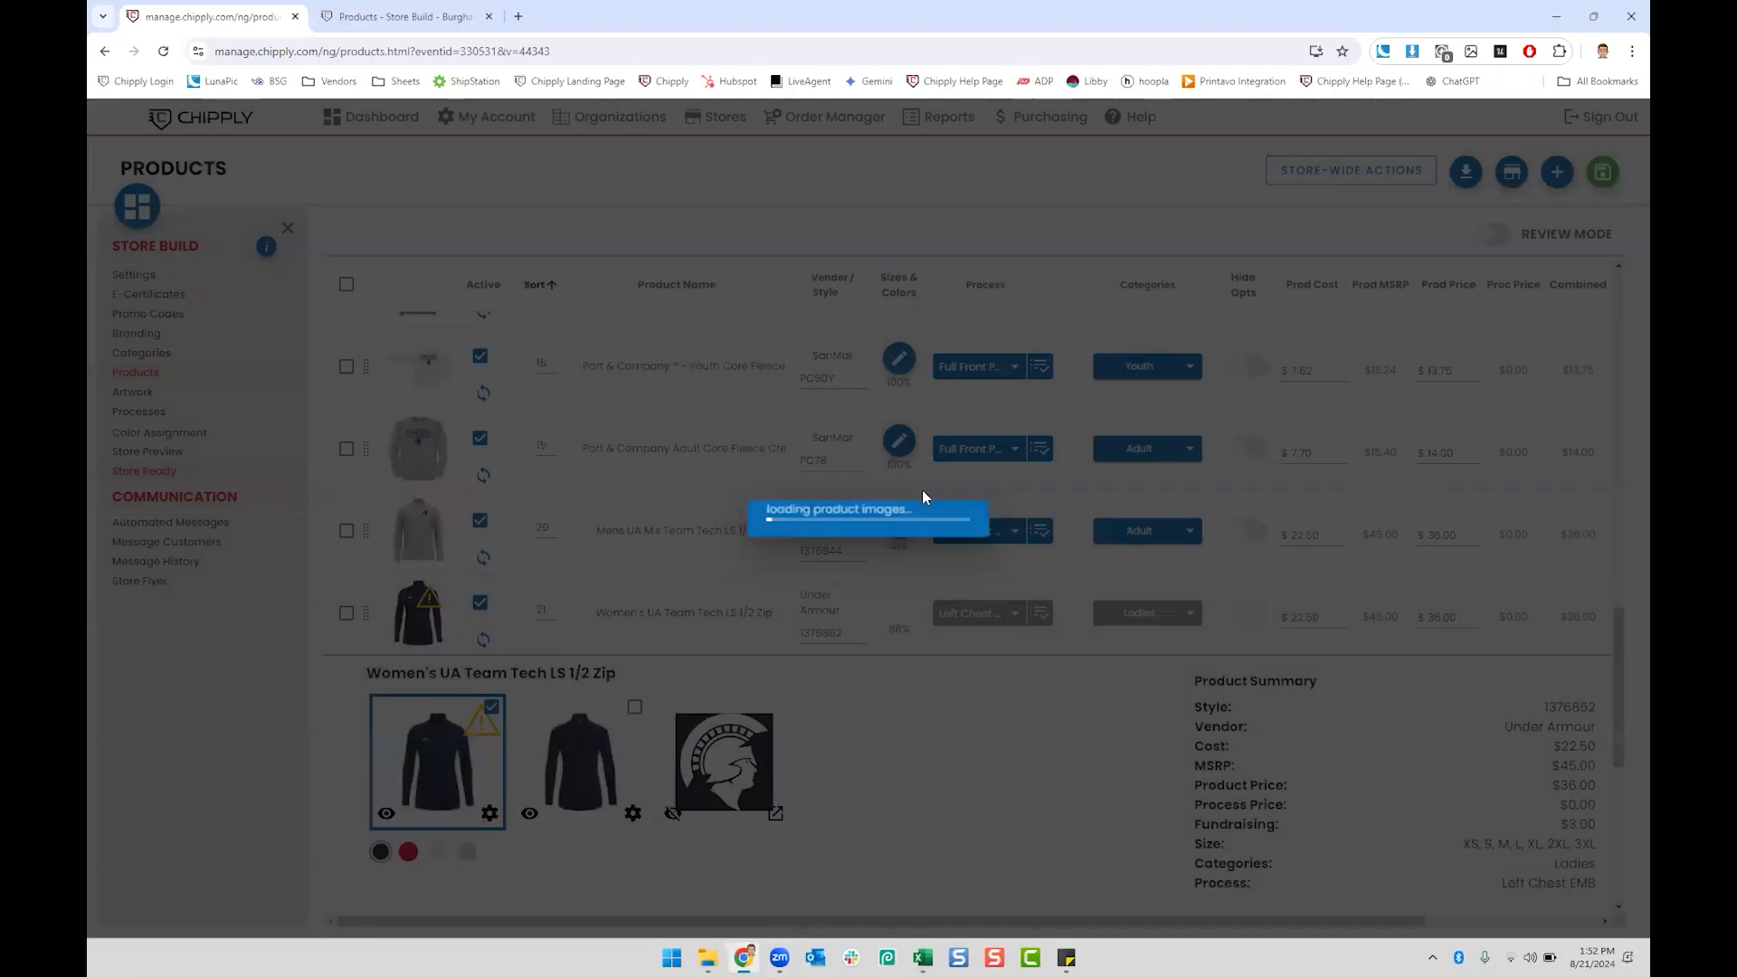
scroll(1445, 832, down, 1)
scroll(1445, 832, down, 1)
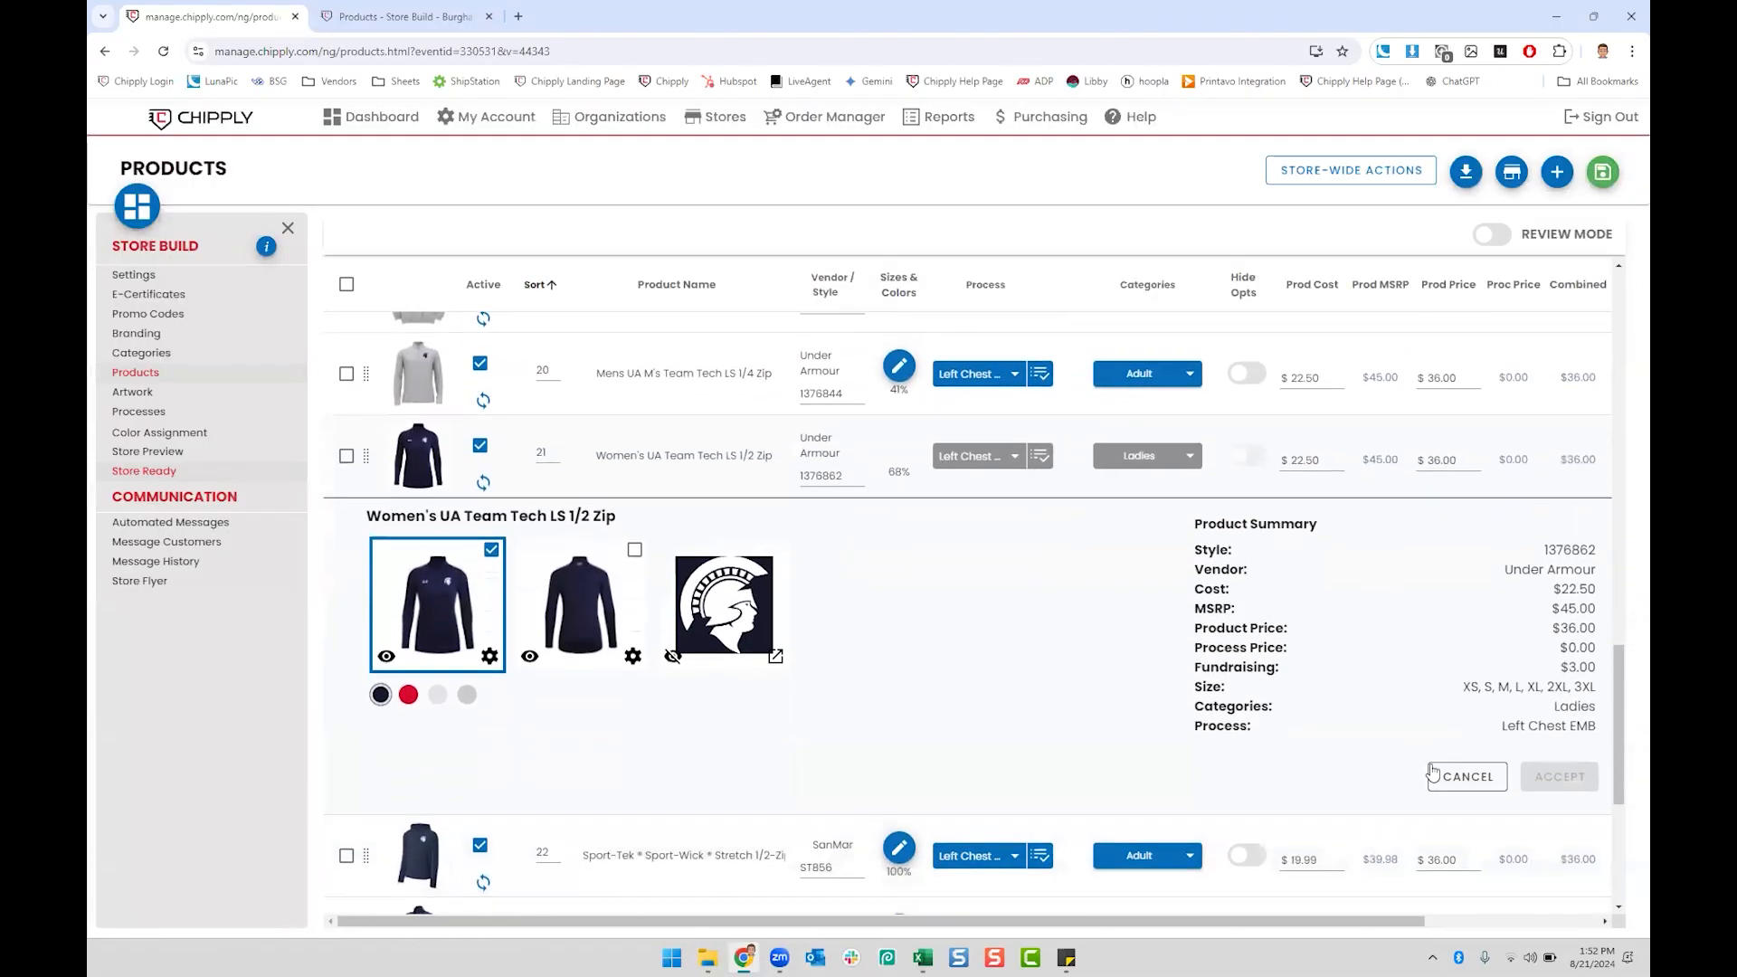
click(1448, 771)
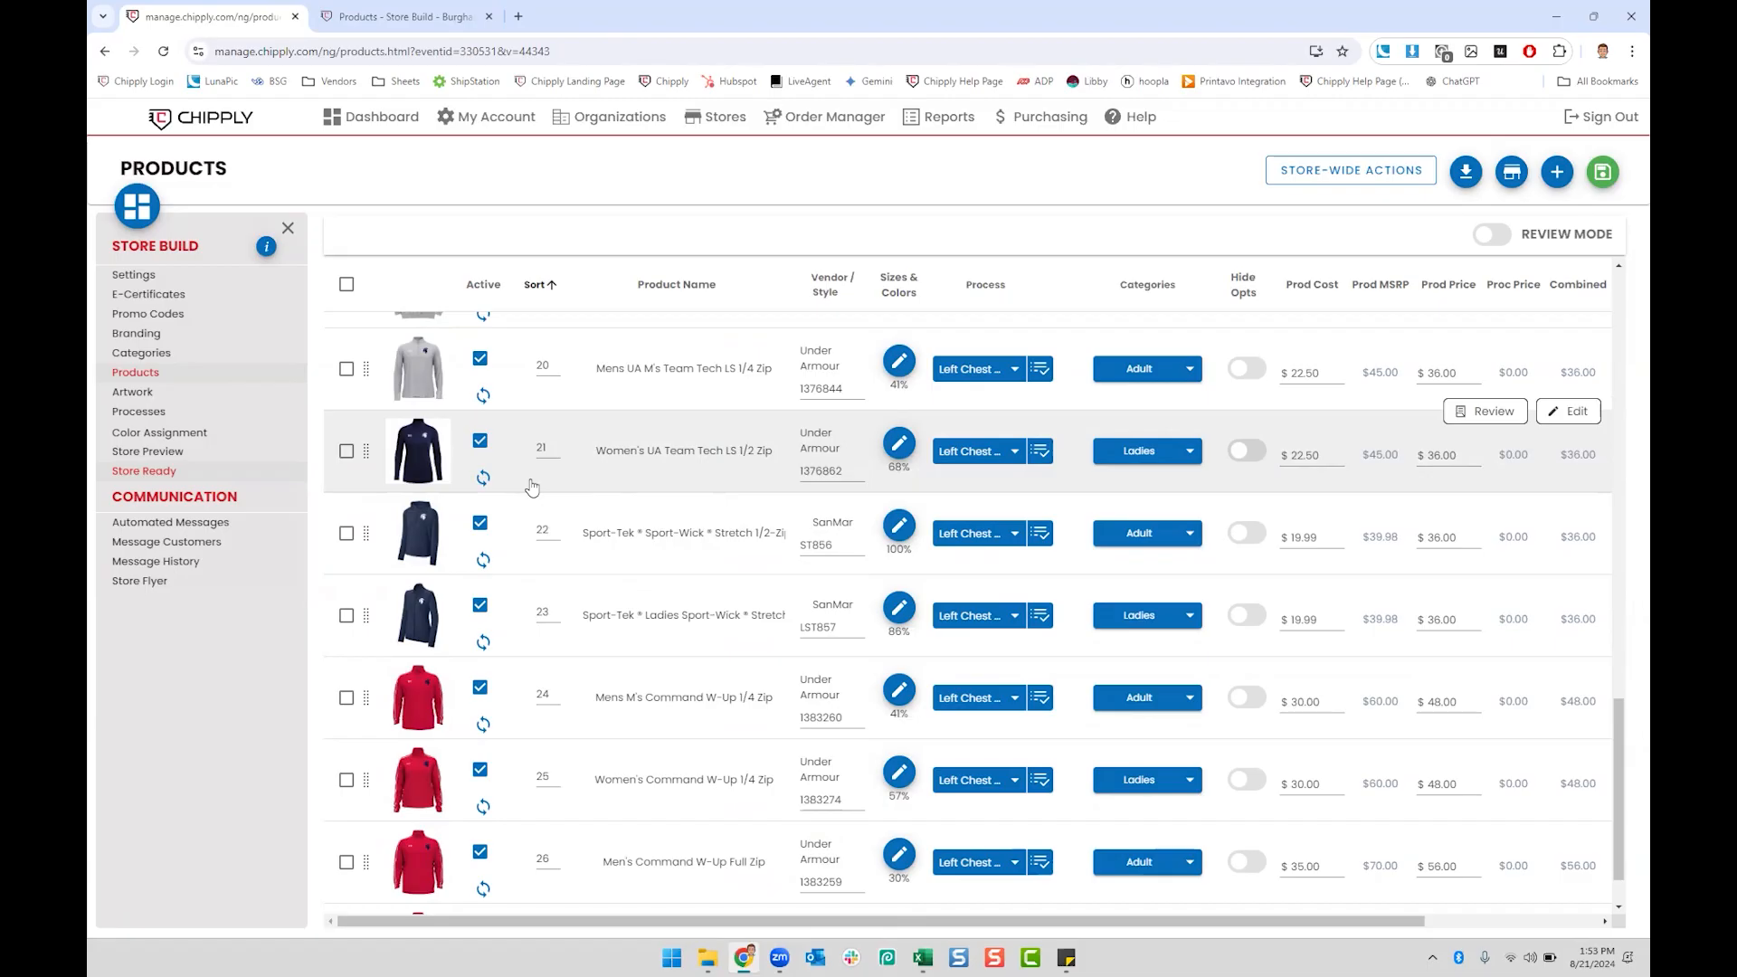
Step: Open the store's settings and set the close date to 9/10/2024
scroll(524, 487, up, 7)
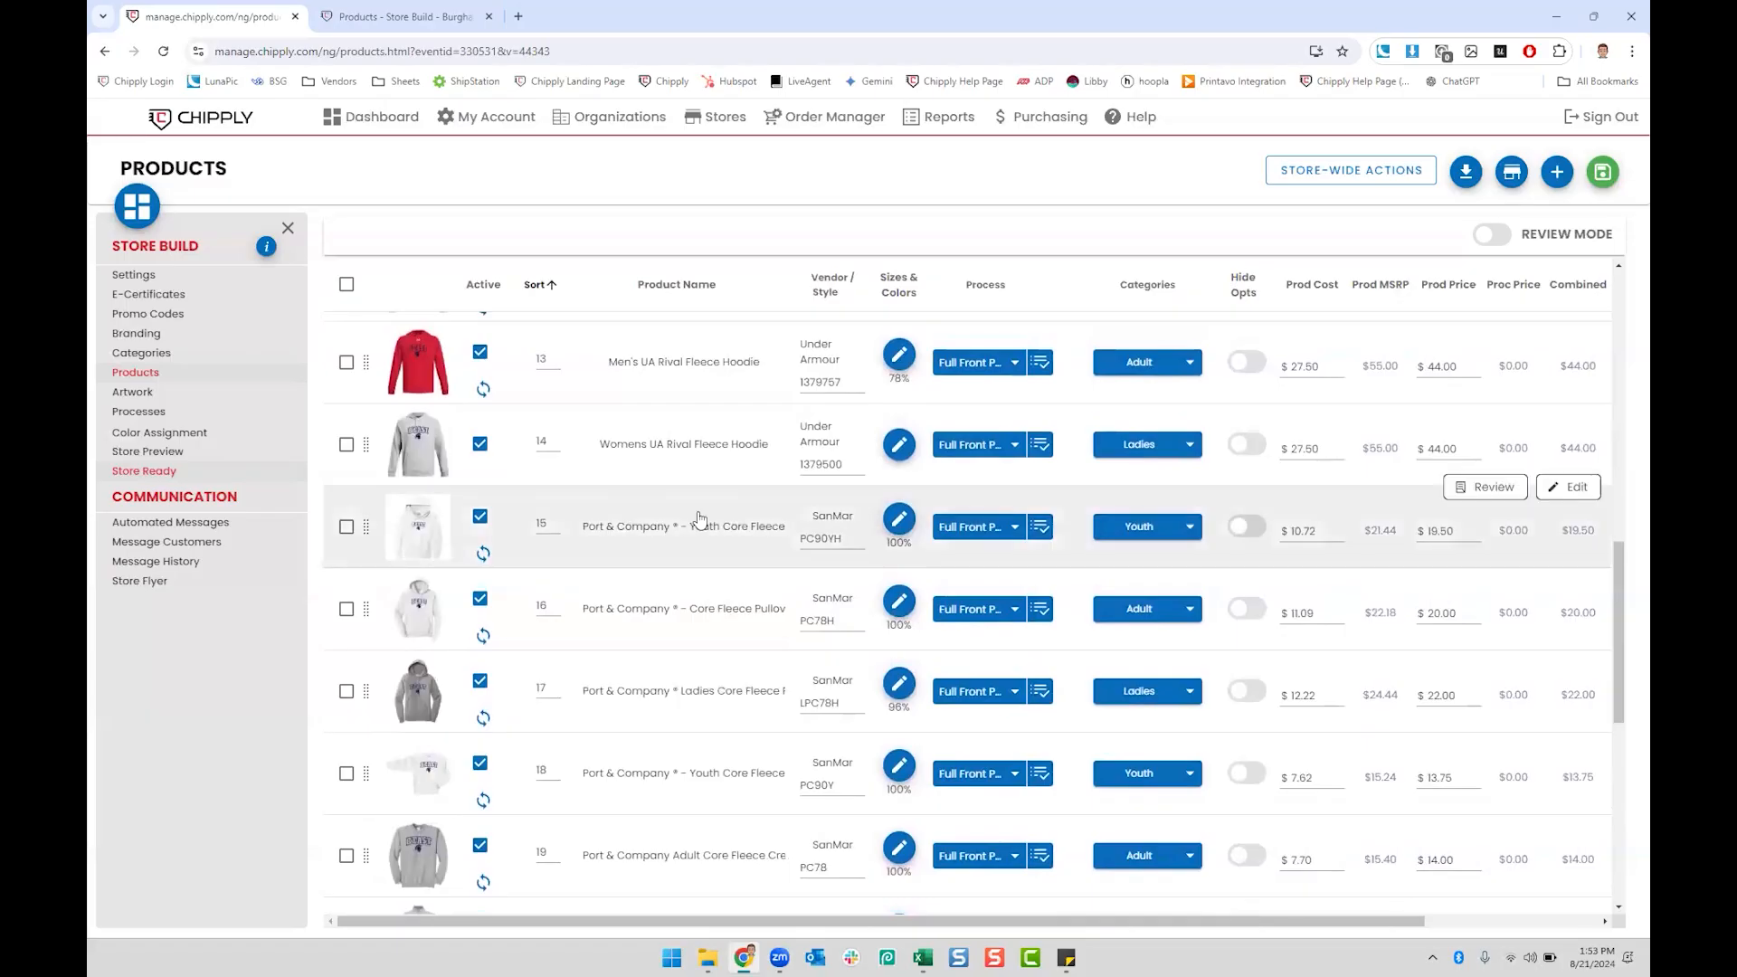
scroll(697, 516, up, 11)
scroll(697, 517, up, 2)
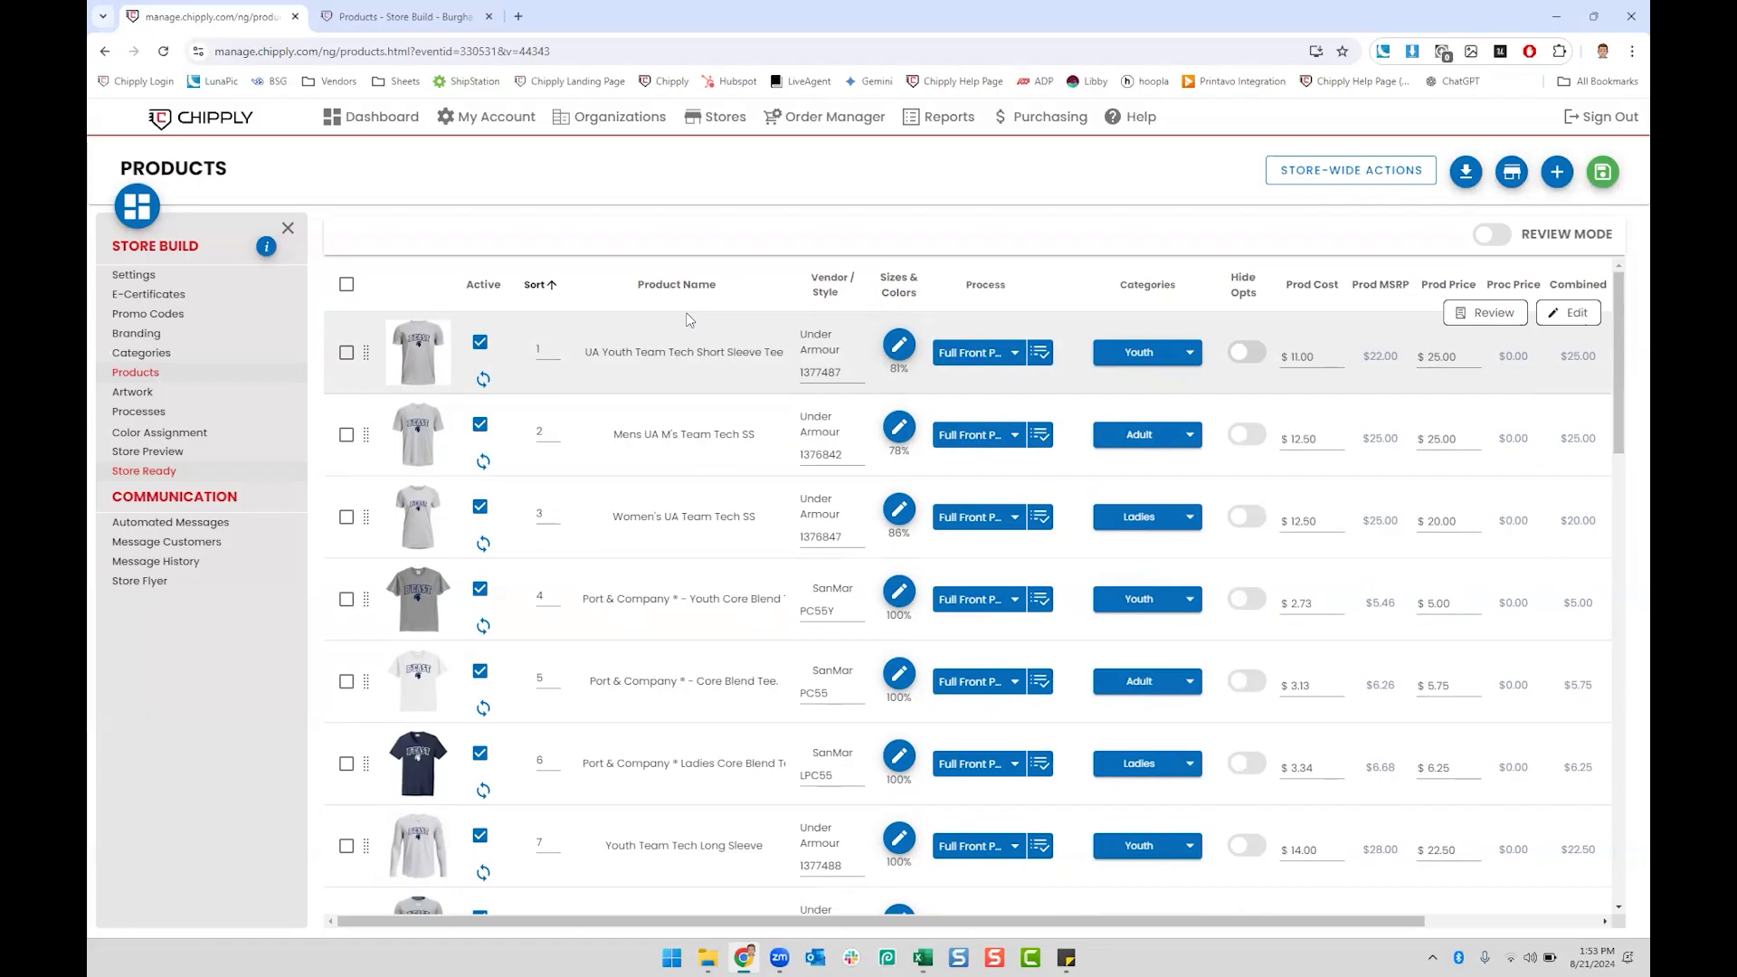
click(133, 274)
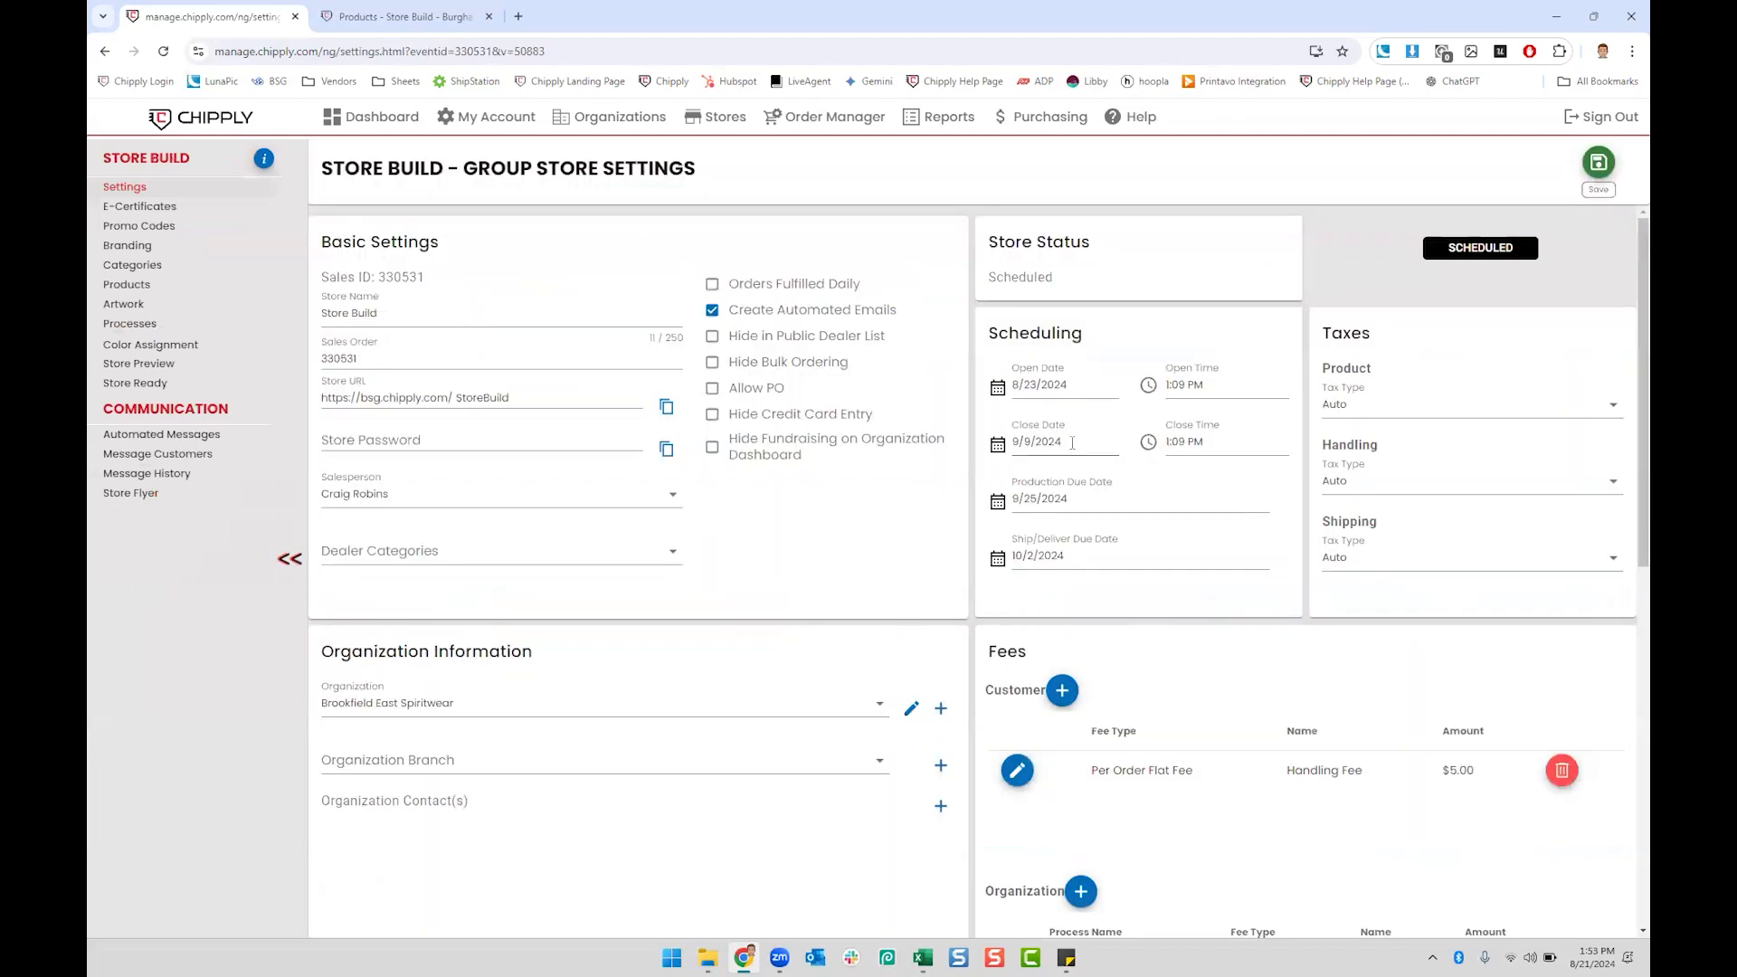
click(1075, 444)
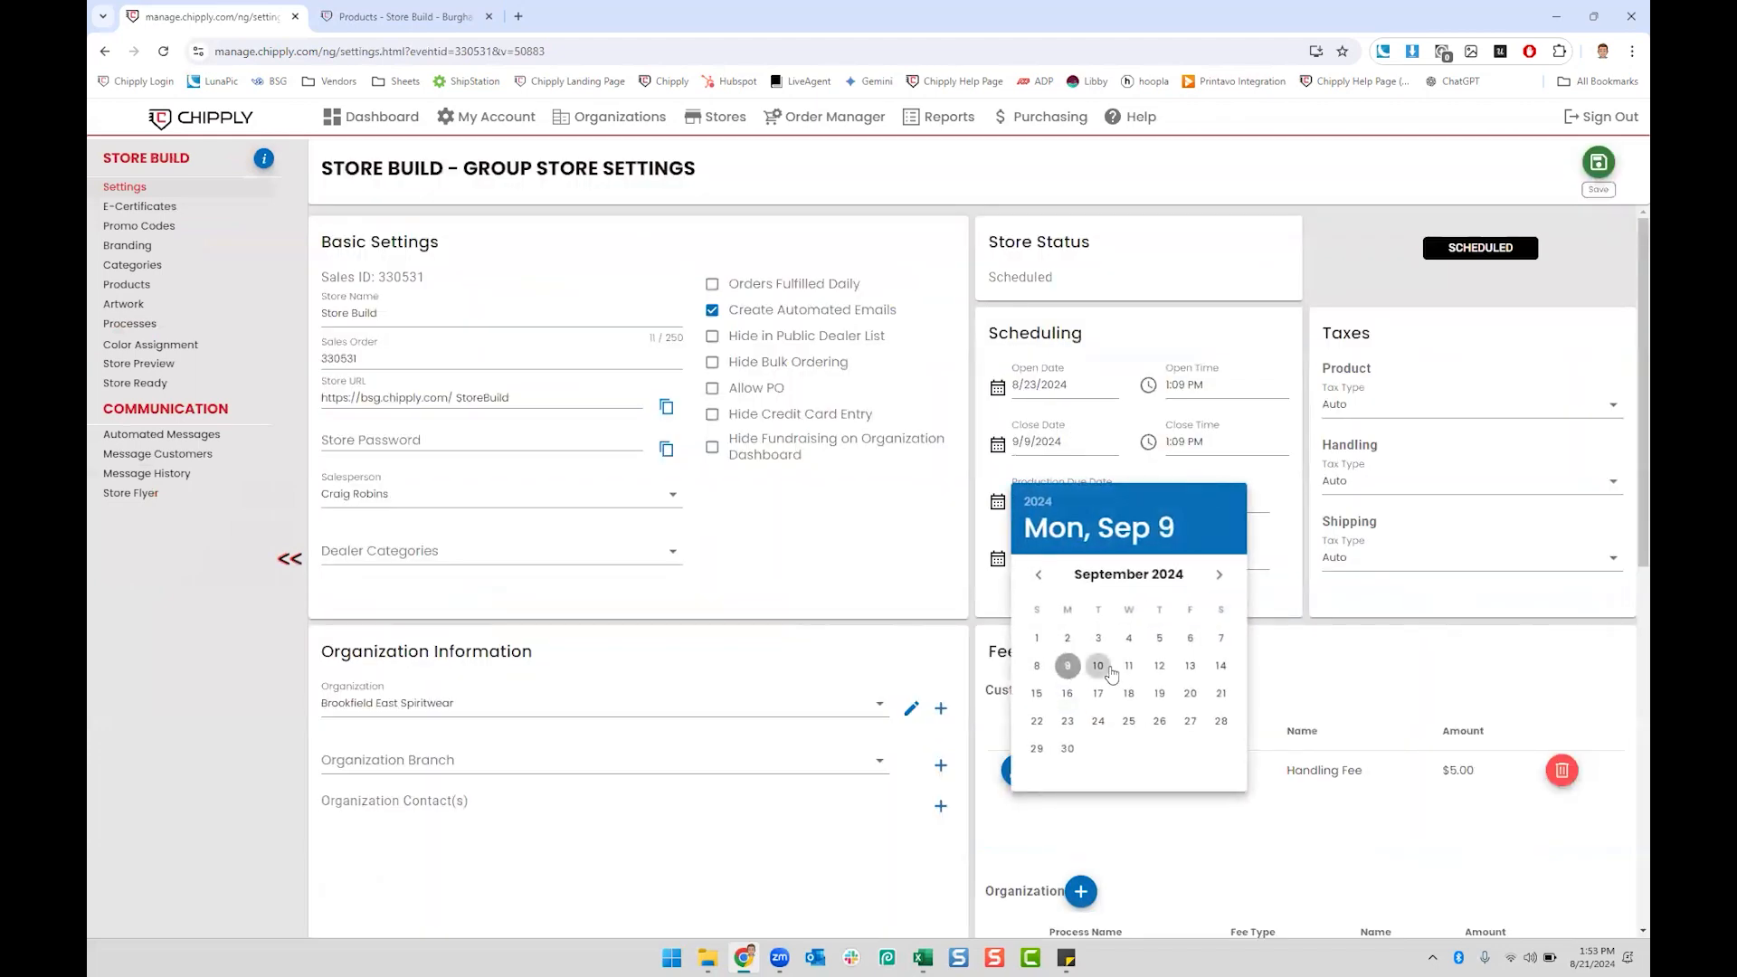
click(1097, 665)
Step: Set the store's close time to 12:00 PM and save the store settings
click(1176, 441)
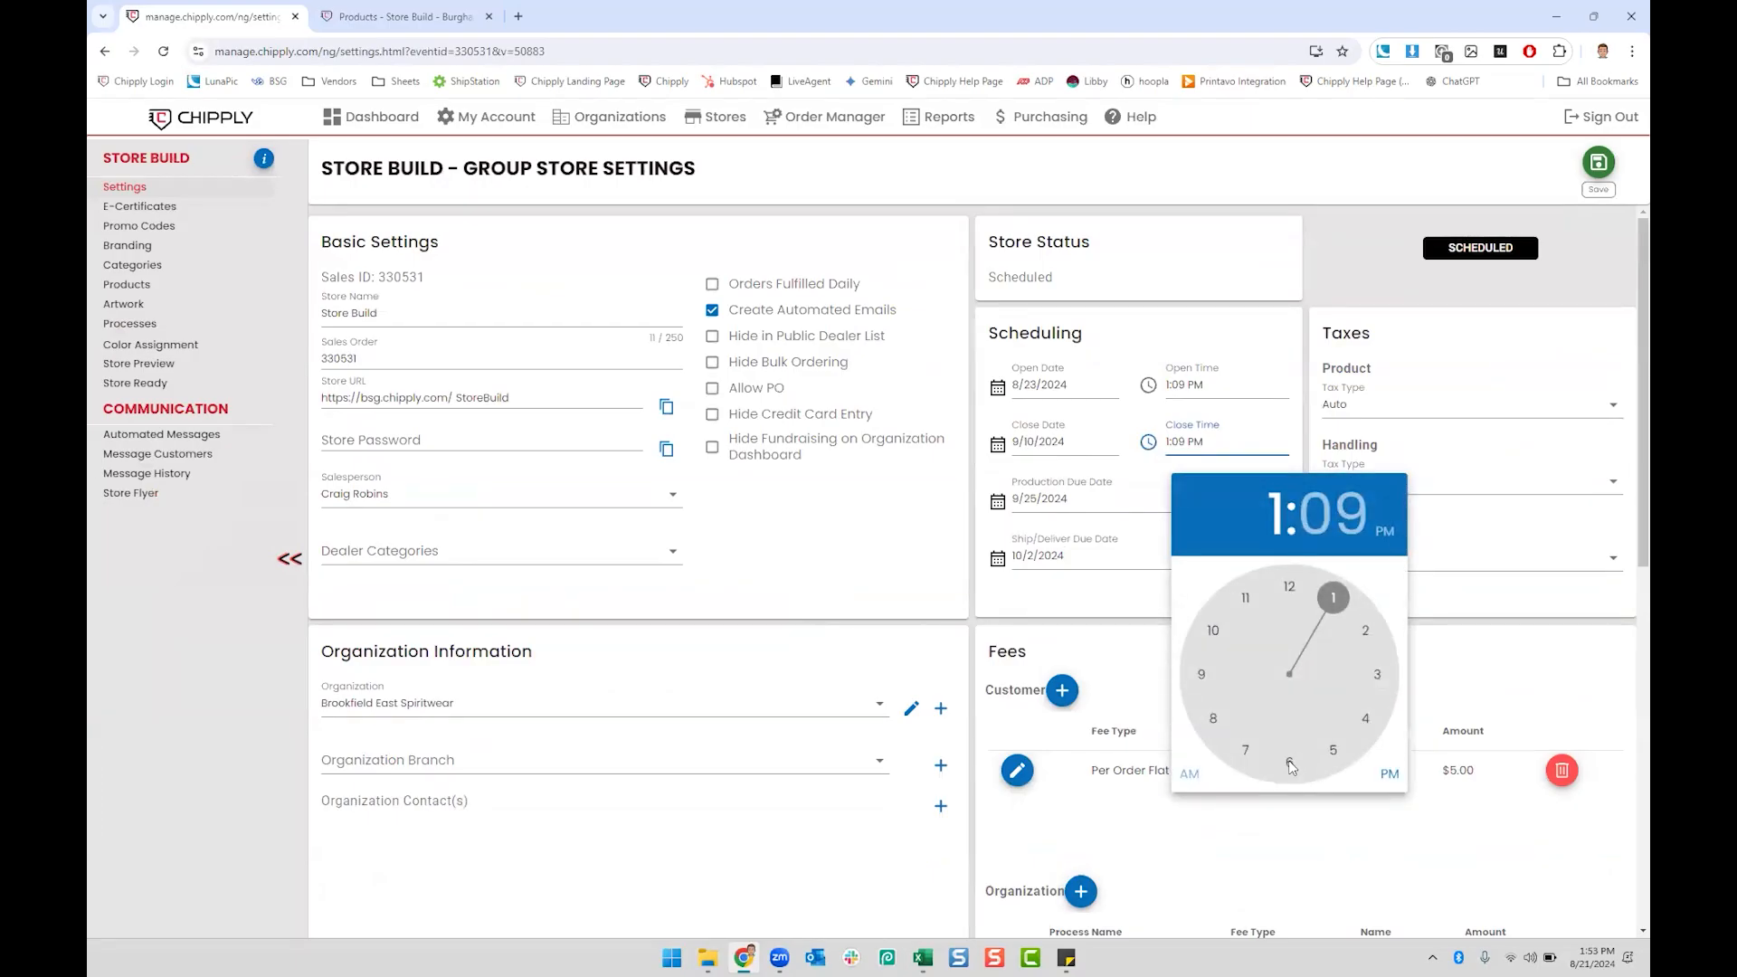
click(1289, 588)
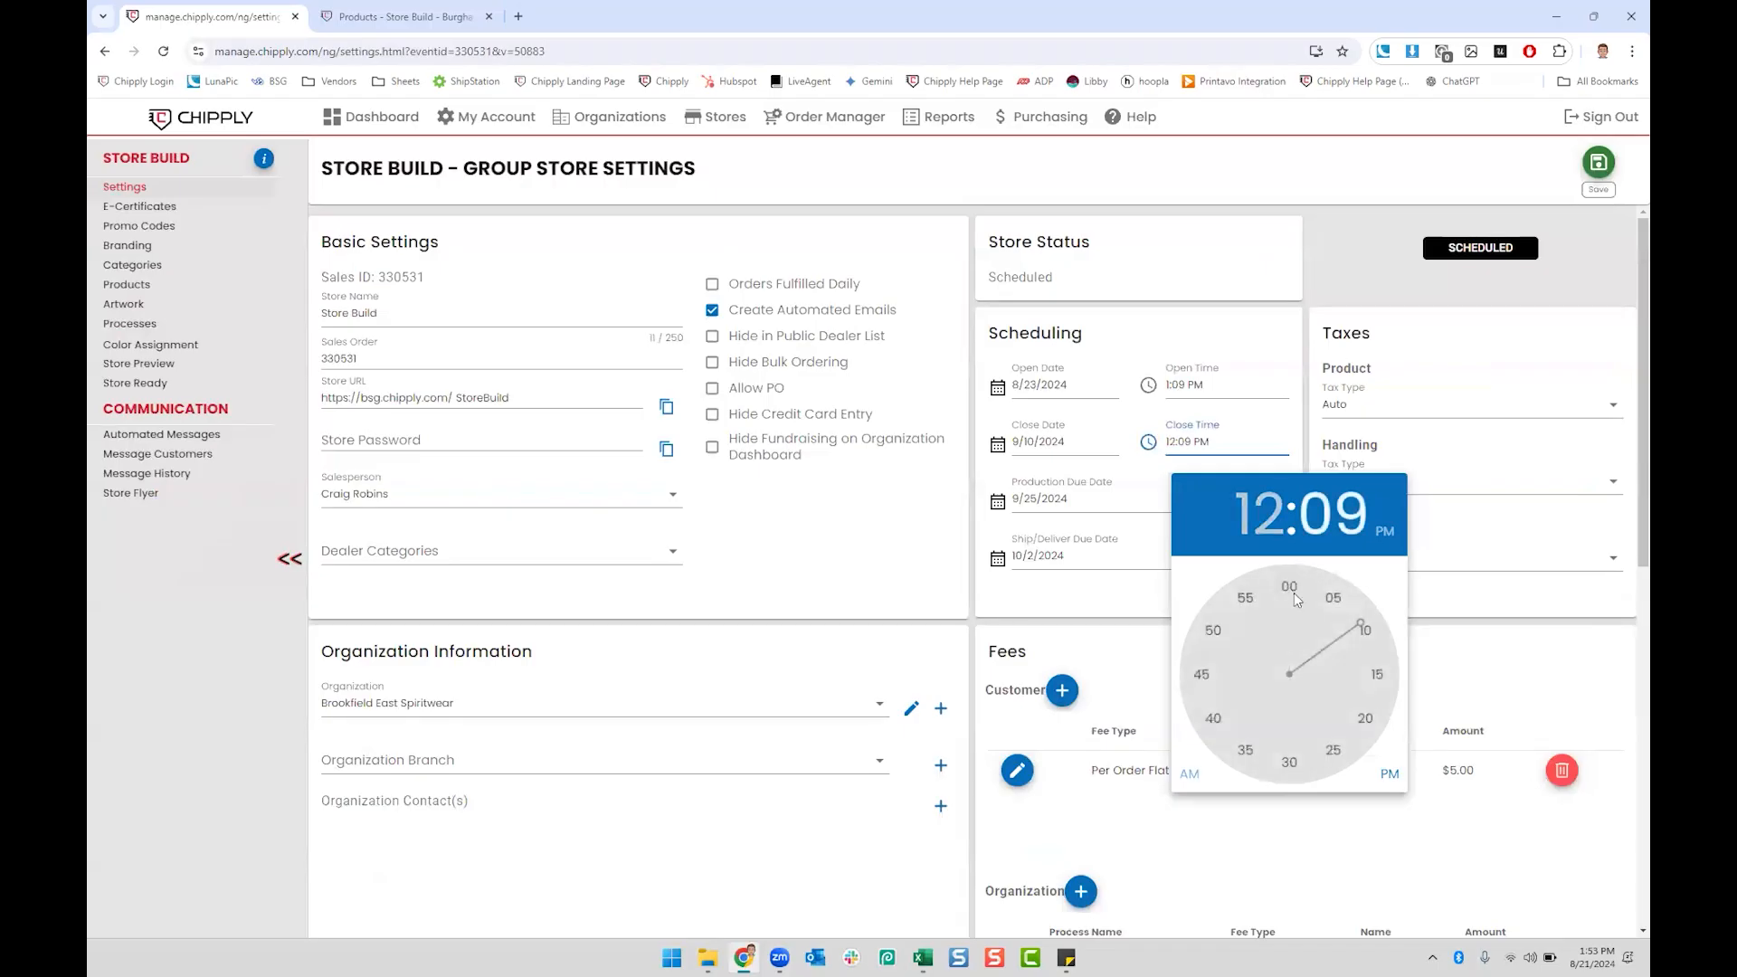
click(1348, 611)
click(1286, 587)
click(1308, 301)
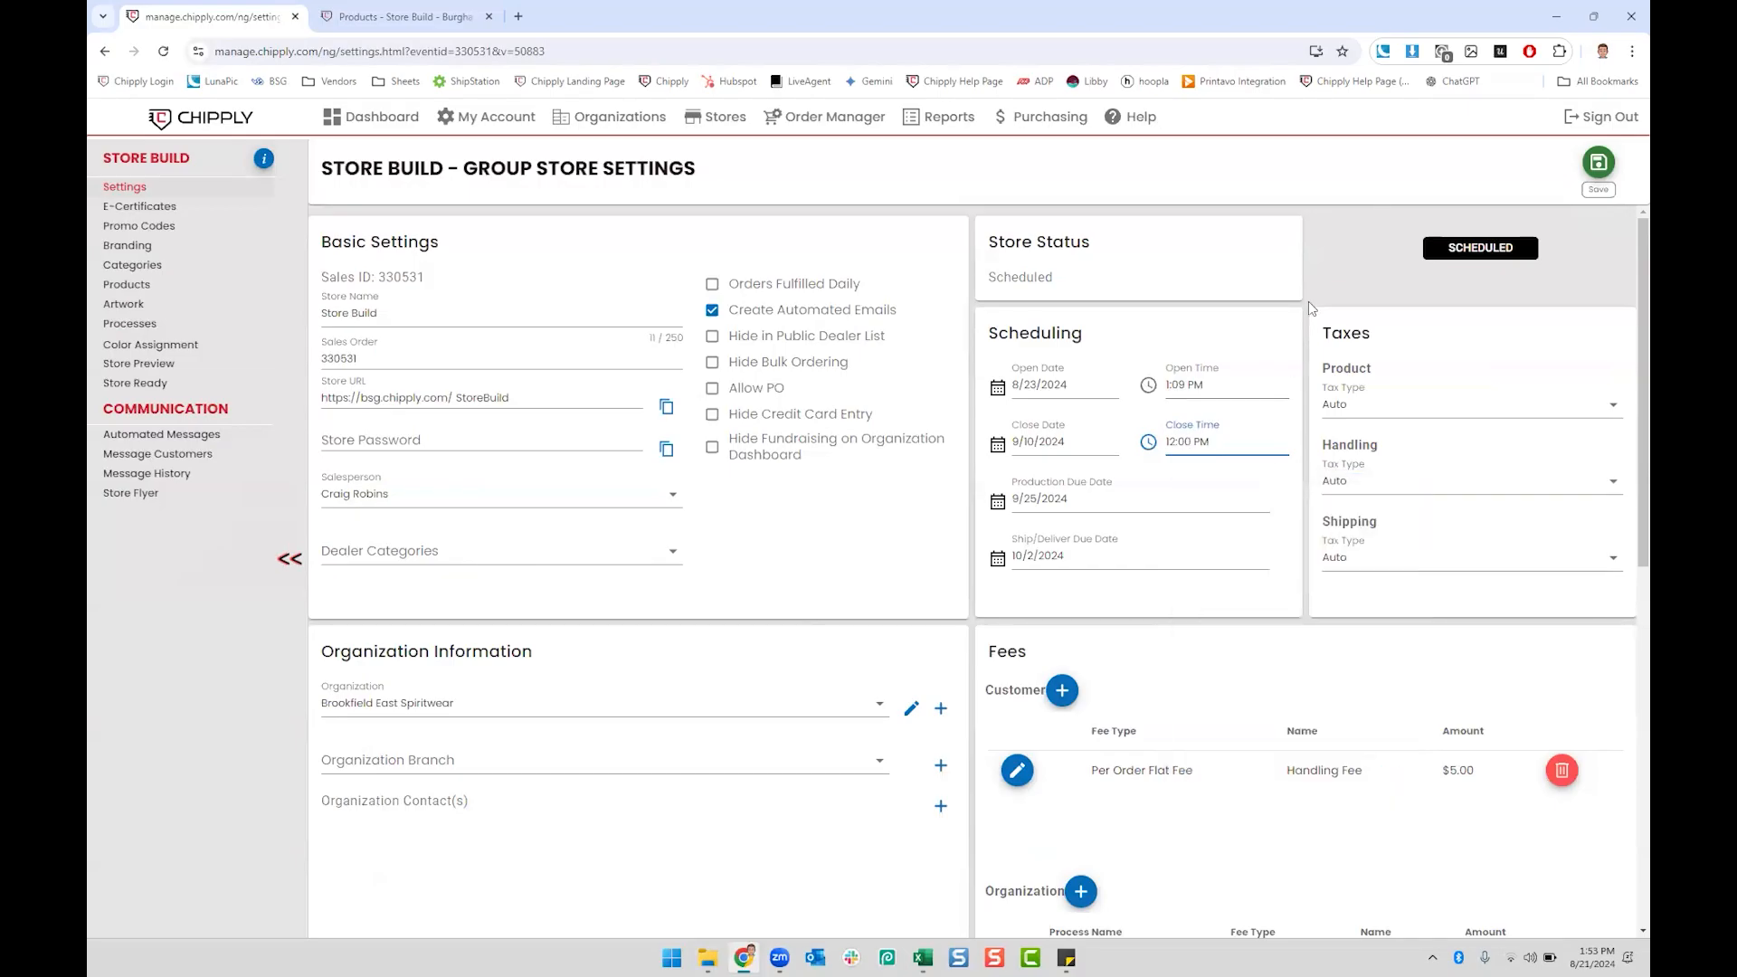
click(1594, 164)
Step: Highlight the custom ending of the Store URL in the basic settings
double_click(467, 398)
click(555, 396)
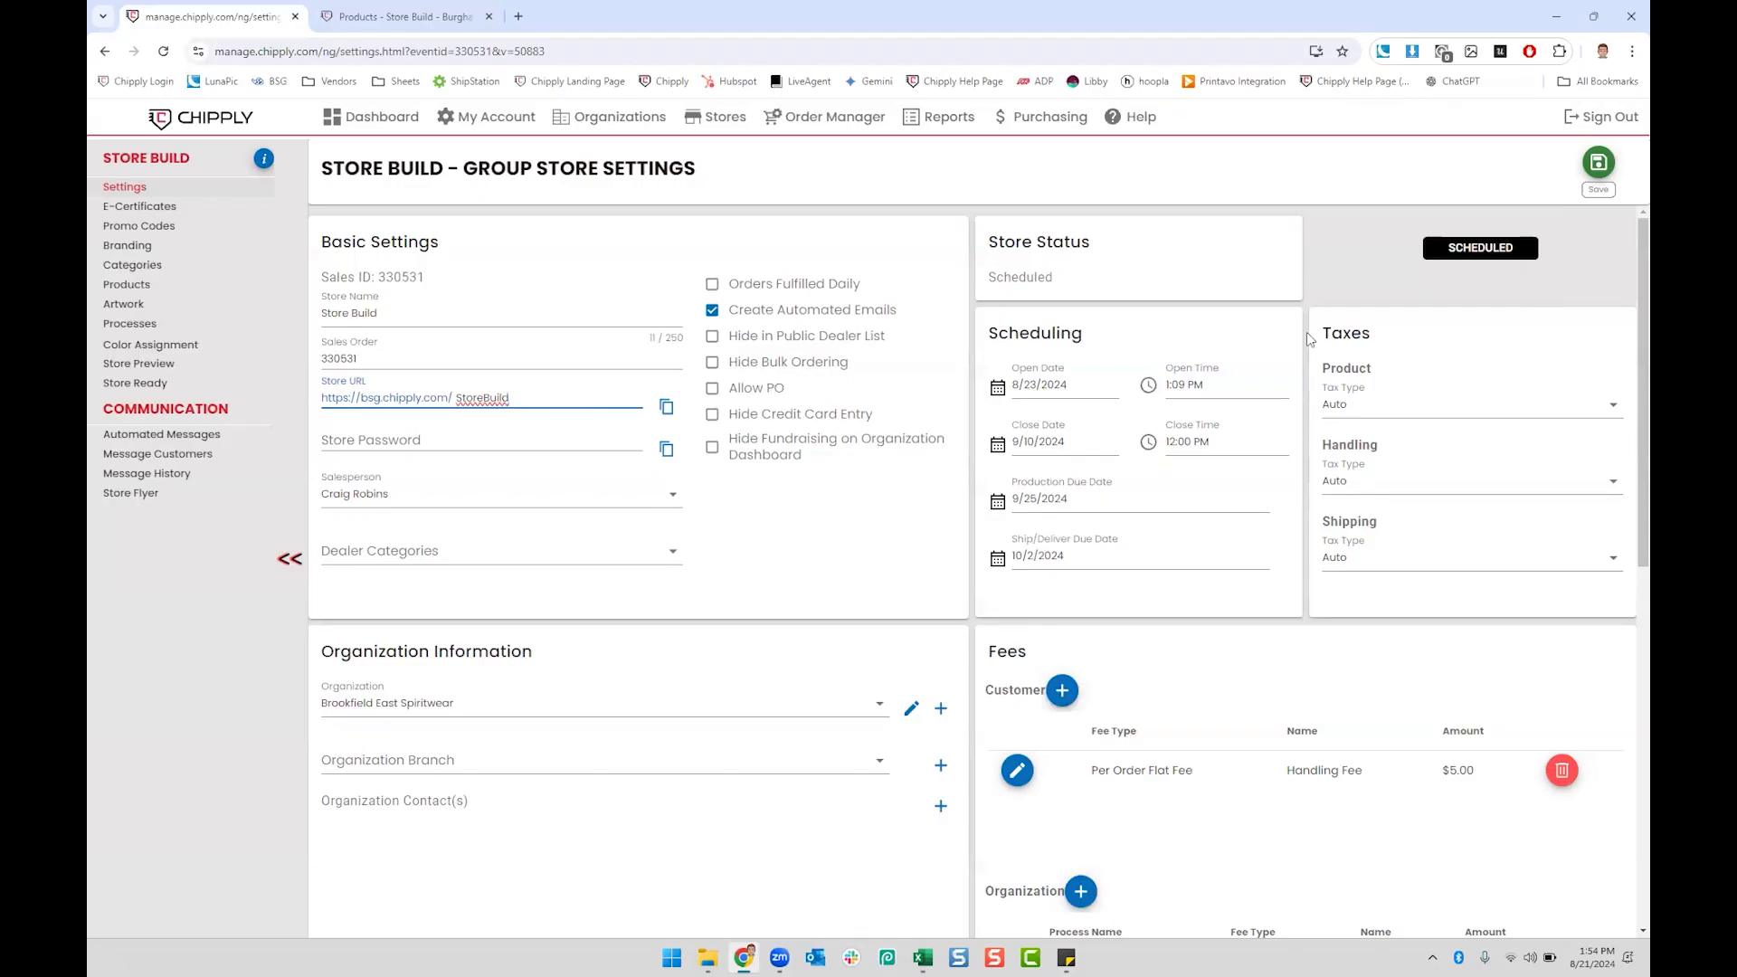
Step: Add a customer Per Order Flat Fee named Late Fee with a cost of $20.00 and save the store settings
scroll(1310, 311, down, 1)
scroll(1315, 315, down, 2)
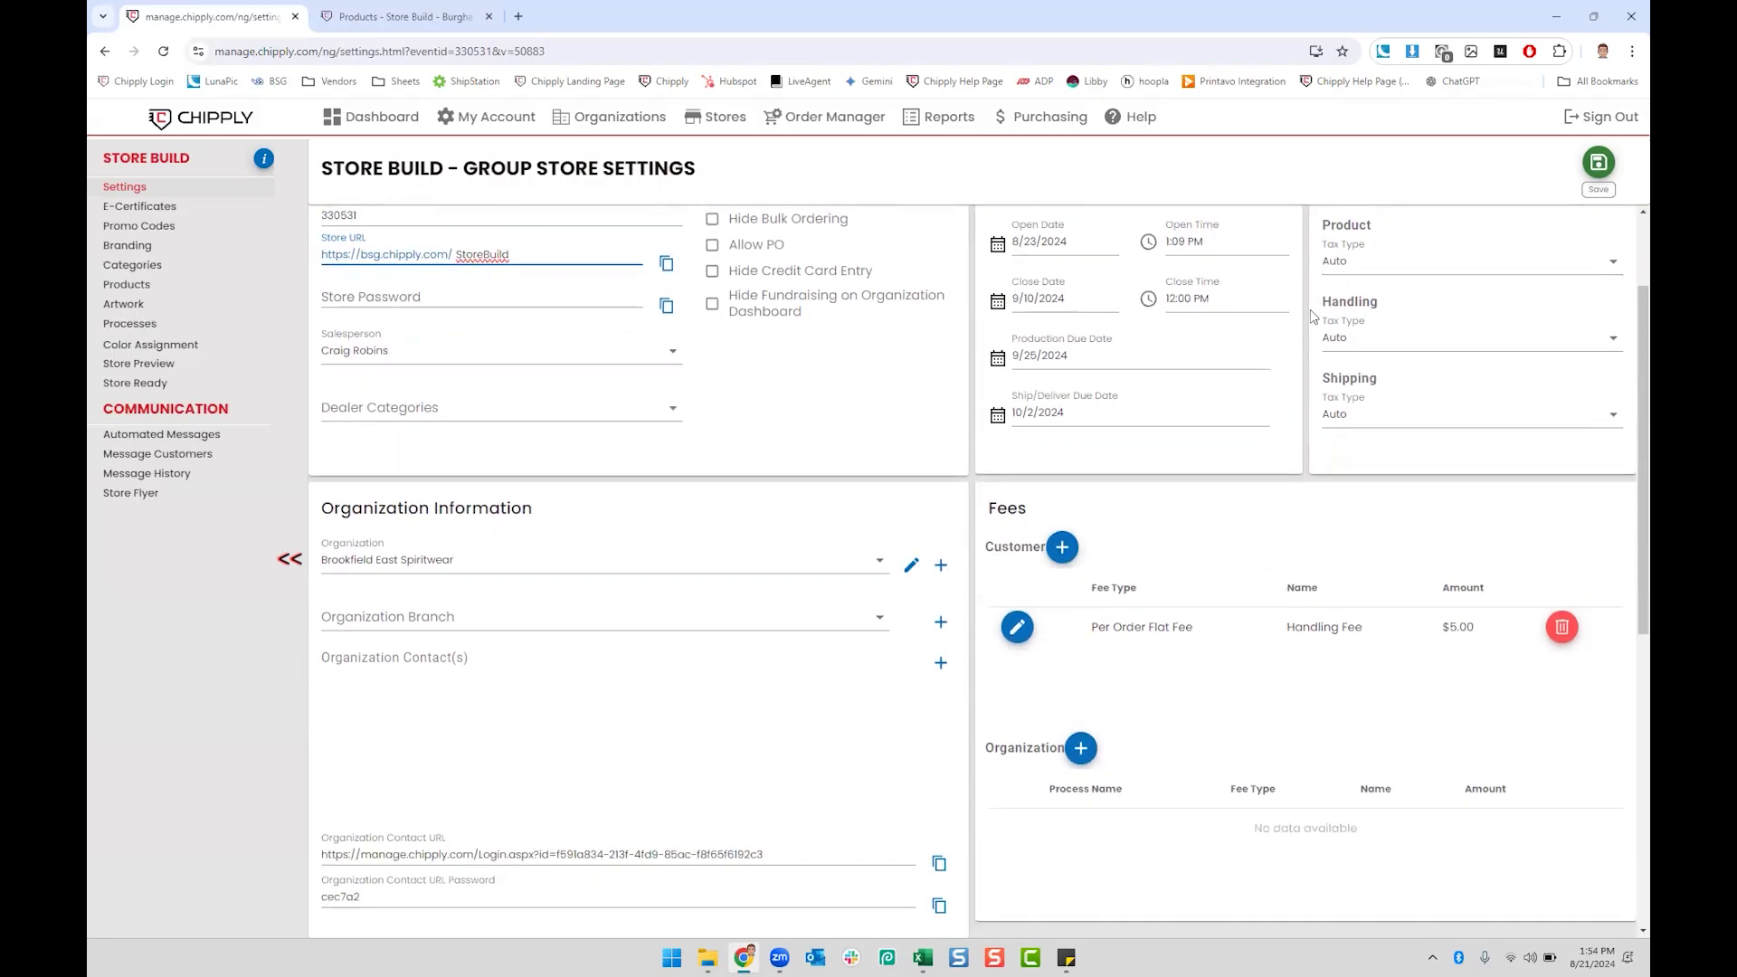
scroll(1081, 534, down, 1)
click(1062, 529)
click(832, 463)
click(833, 472)
click(829, 505)
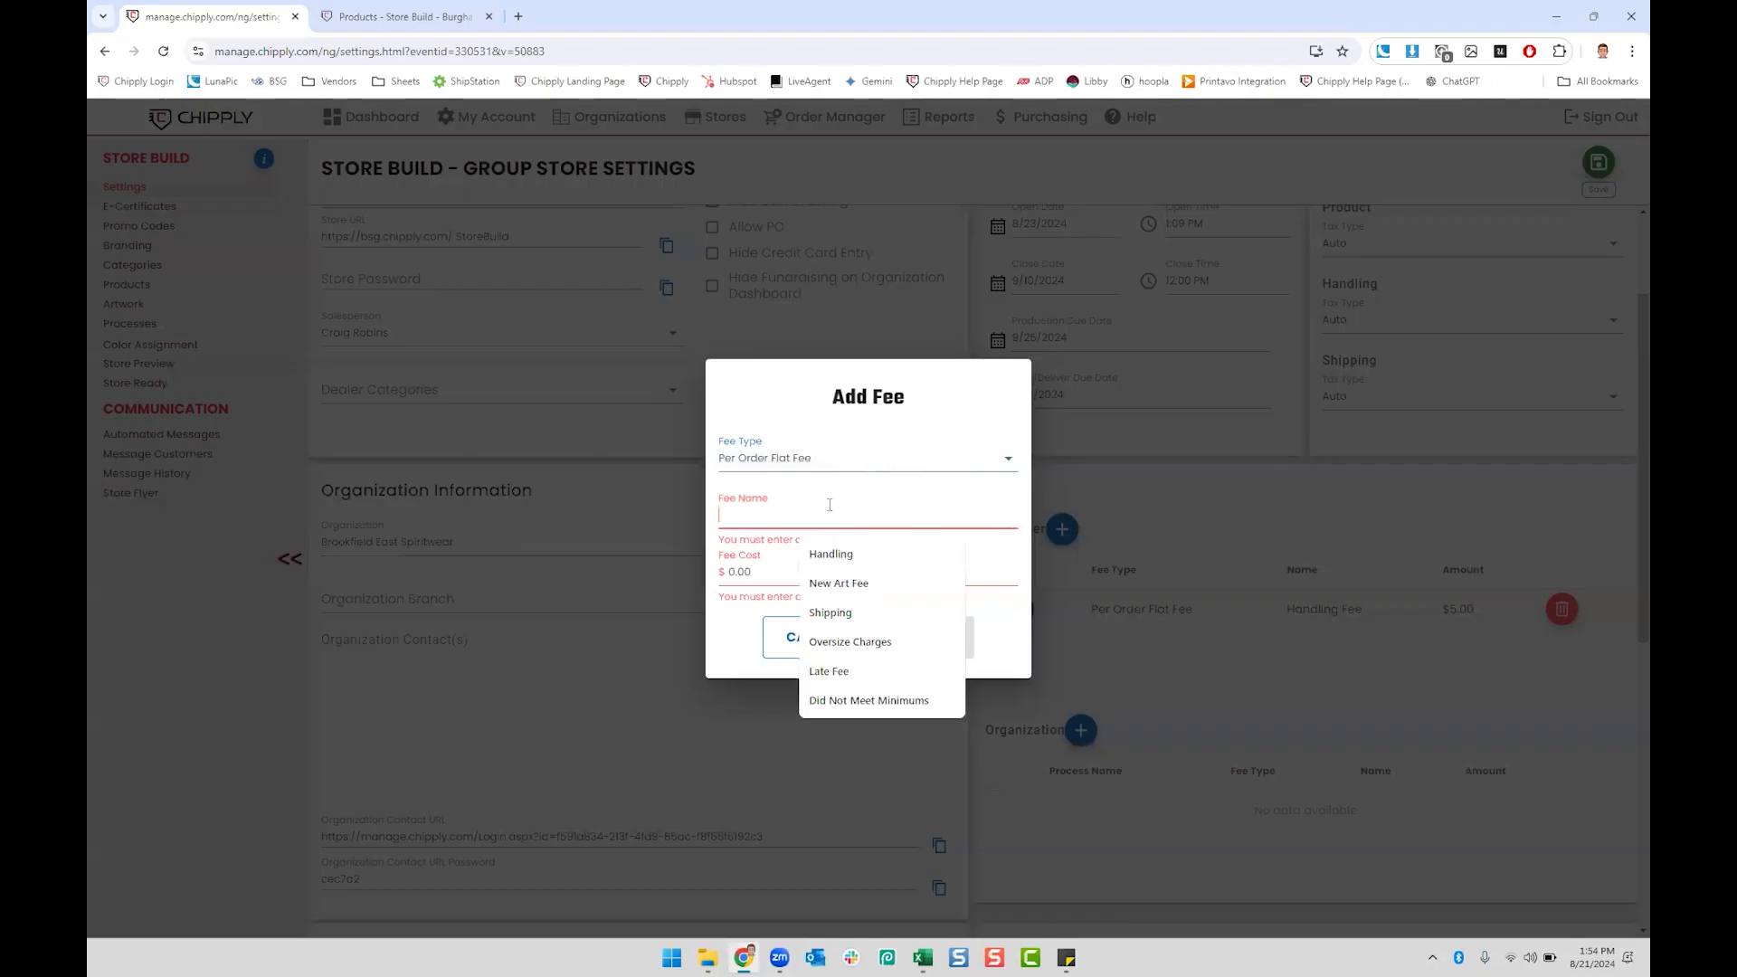
click(829, 672)
click(814, 571)
text(20.00)
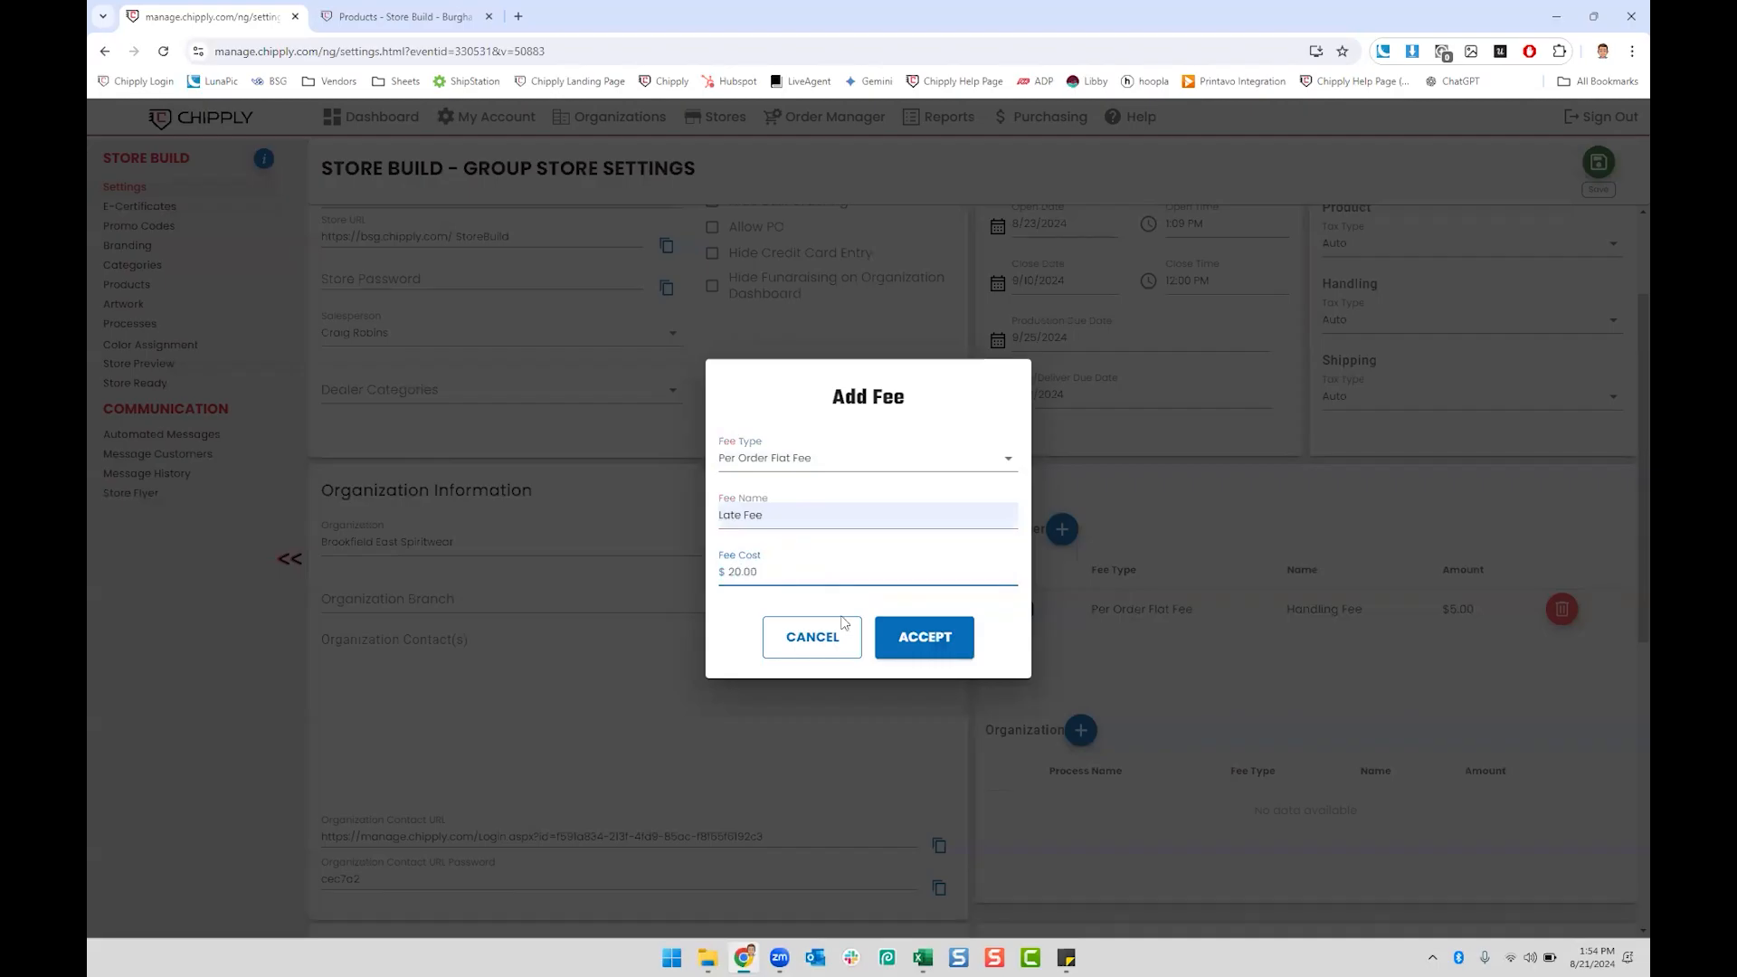
click(923, 642)
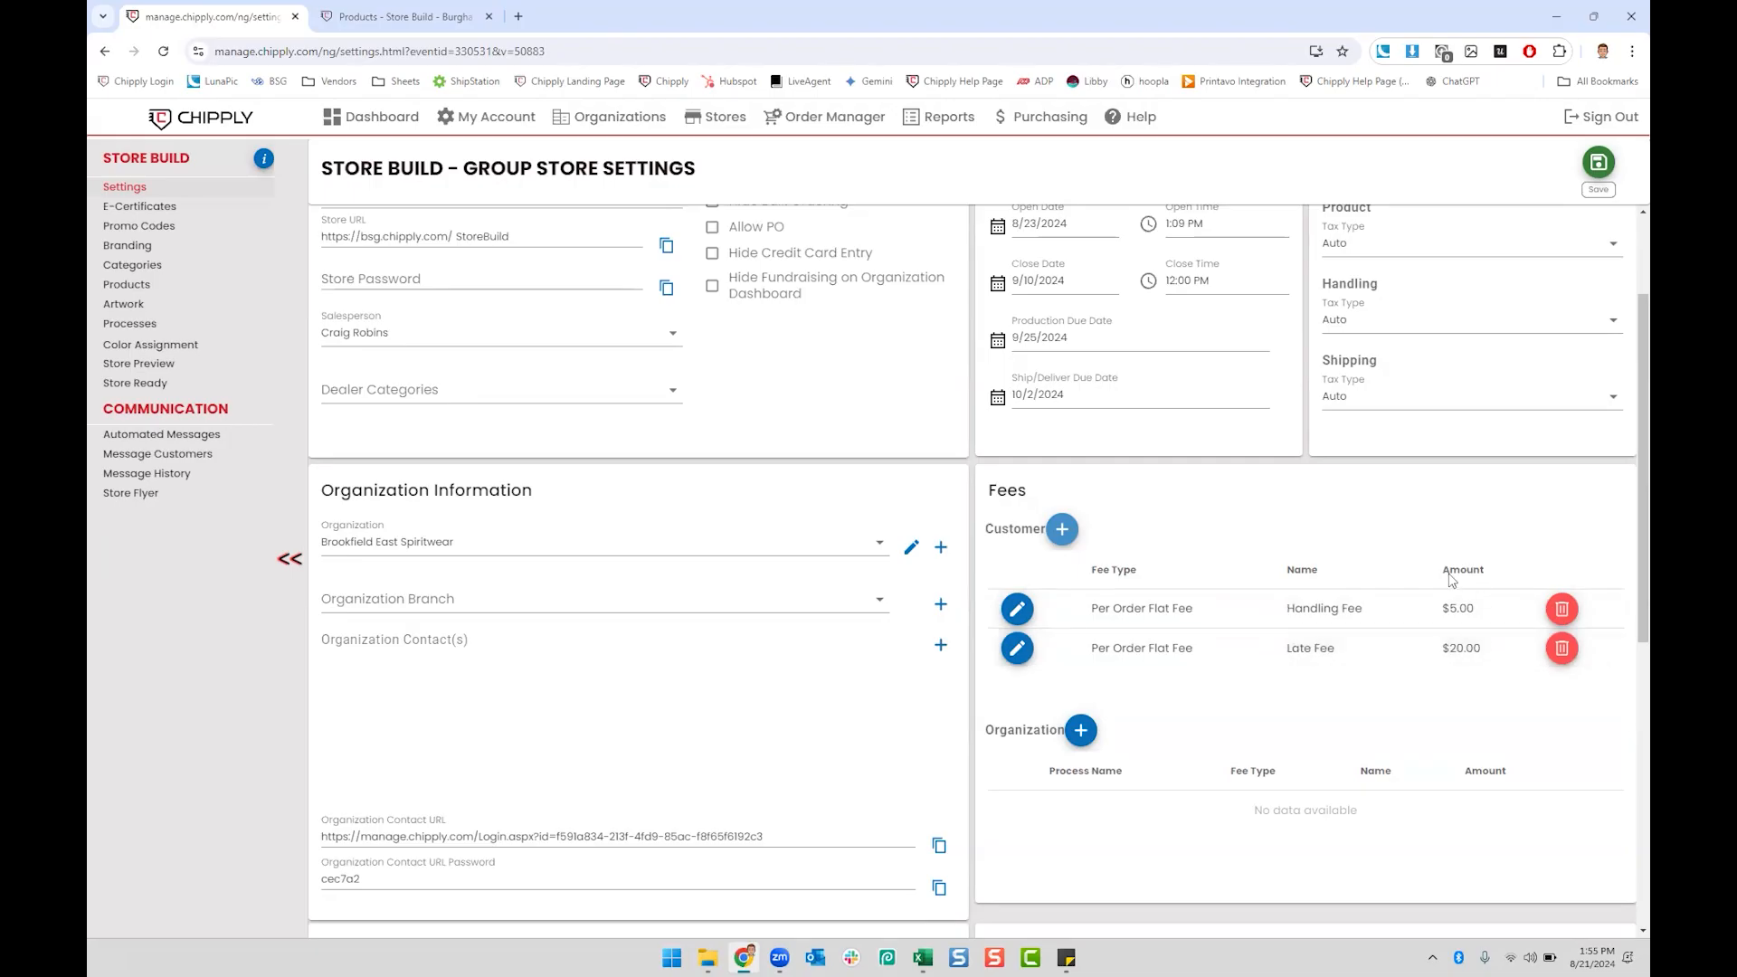
click(1598, 163)
Step: Open the store's products and assign Women's UA Team Tech SS to the Adult category in addition to Ladies
click(139, 283)
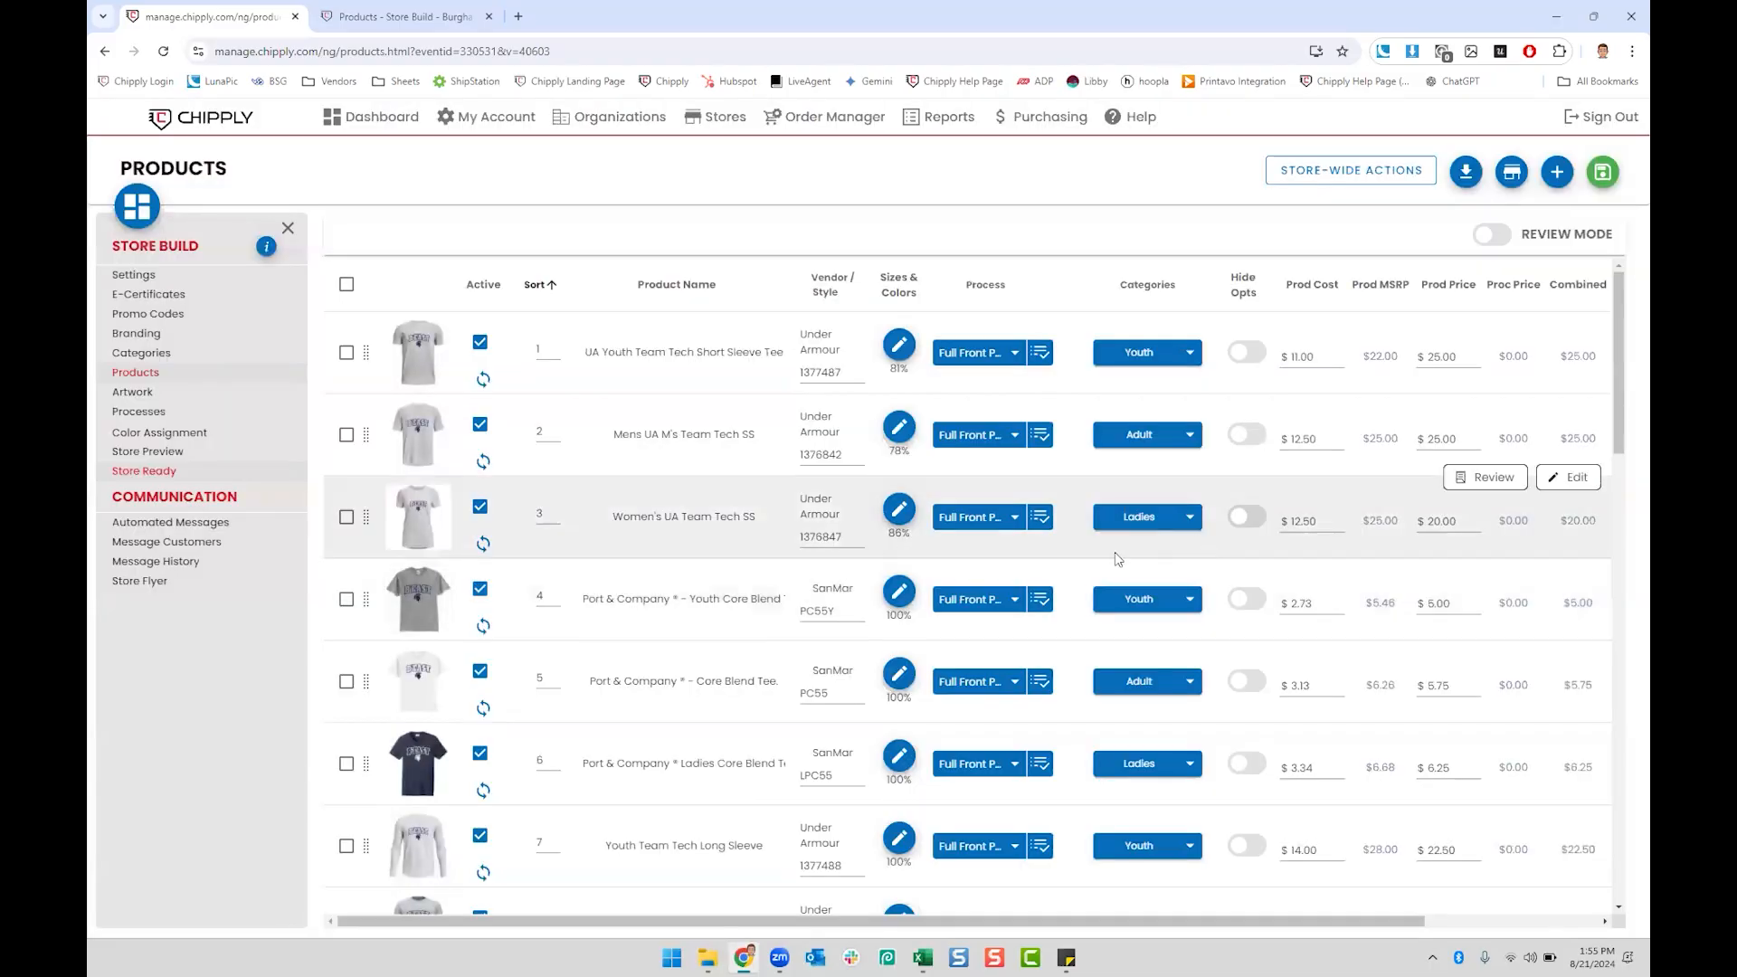
click(1181, 520)
click(1156, 591)
click(1171, 692)
Step: Reload the store preview and check the Women's UA Team Tech SS listing in the Adult and Ladies sections
click(338, 16)
click(164, 52)
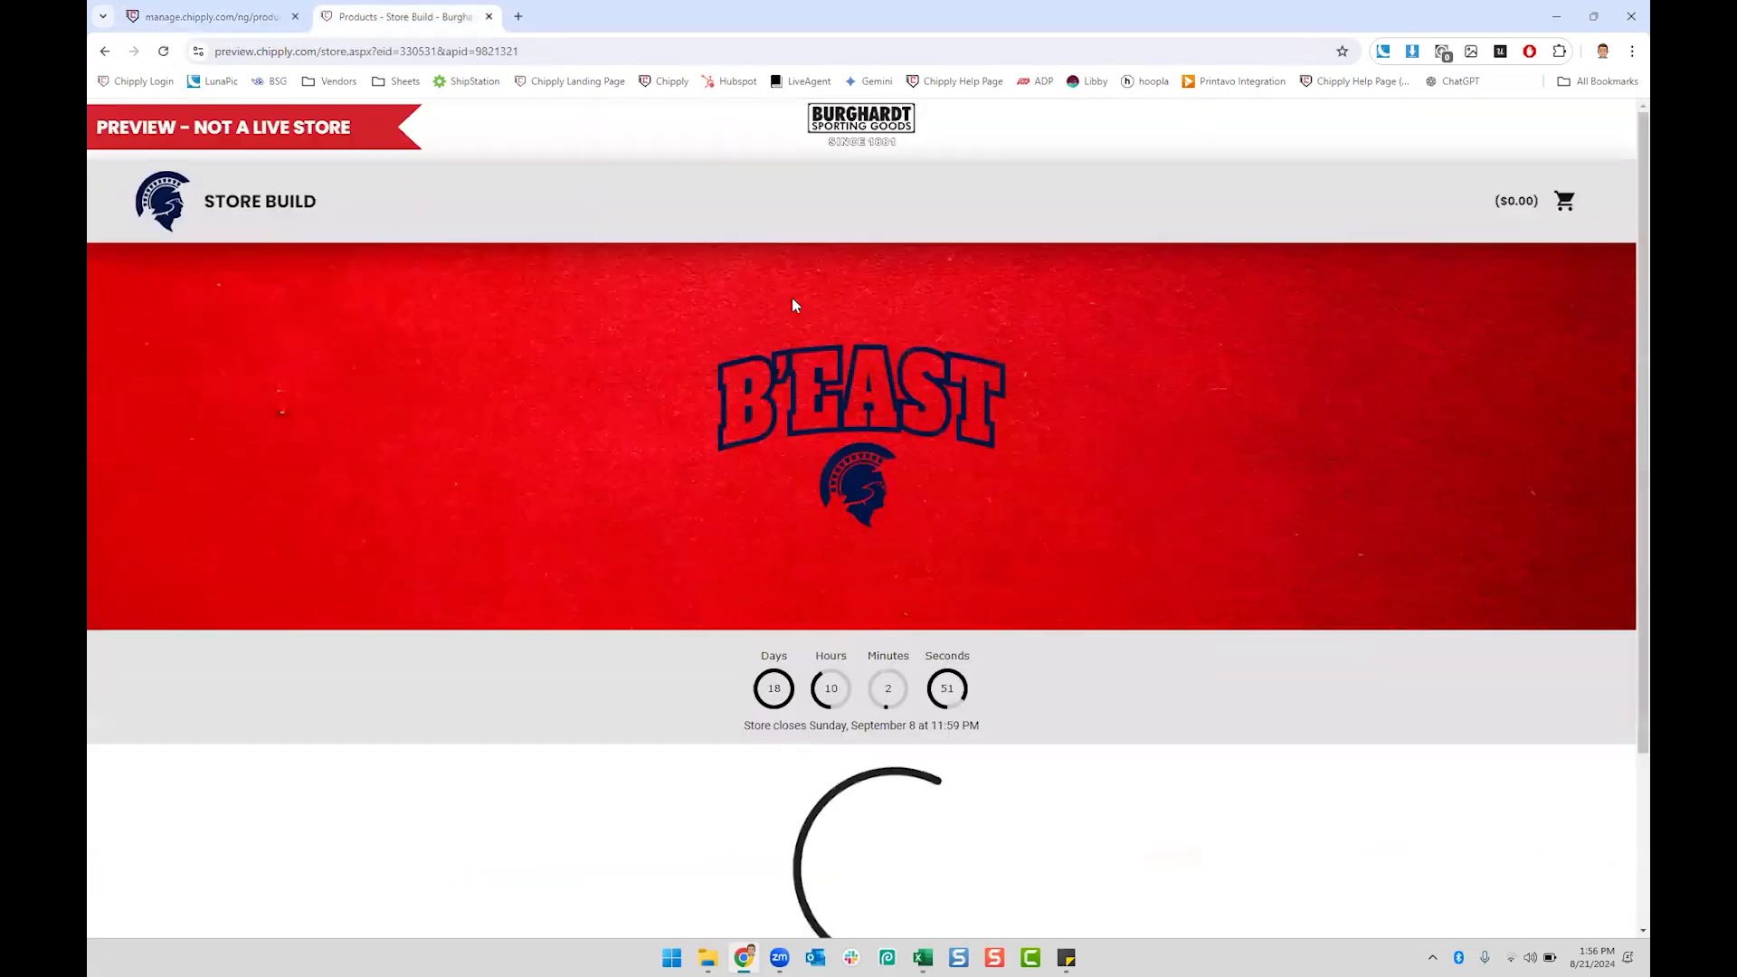
scroll(925, 362, down, 8)
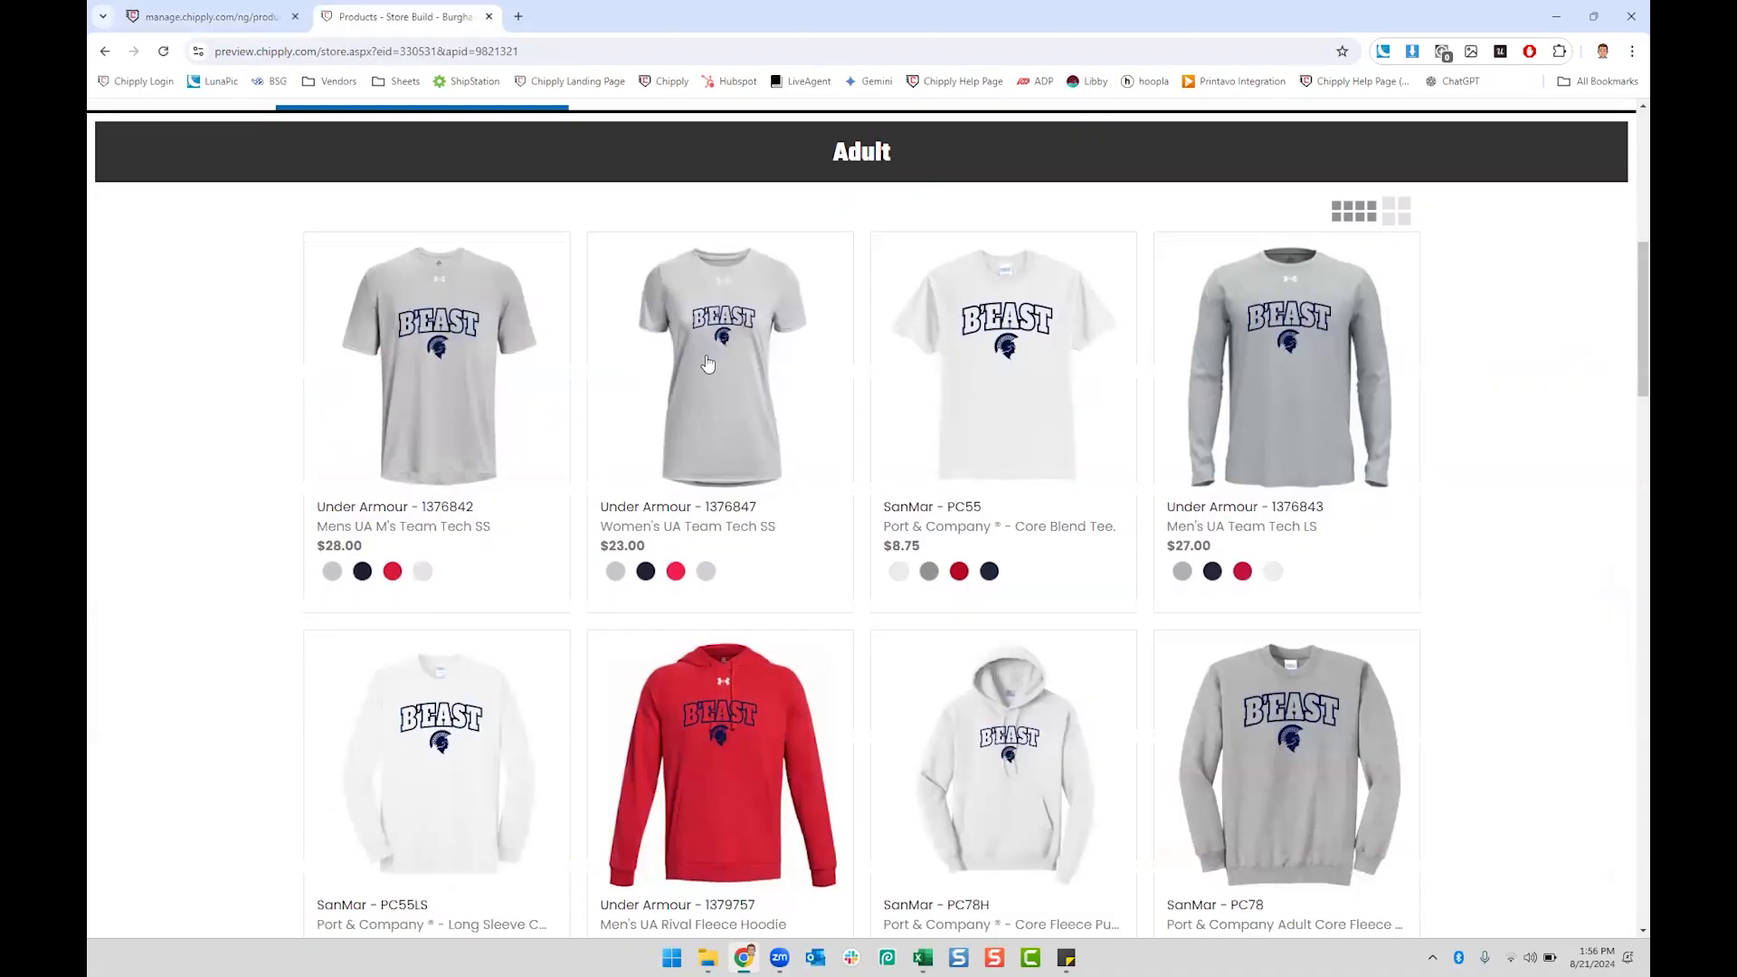
scroll(711, 362, down, 8)
scroll(713, 367, down, 5)
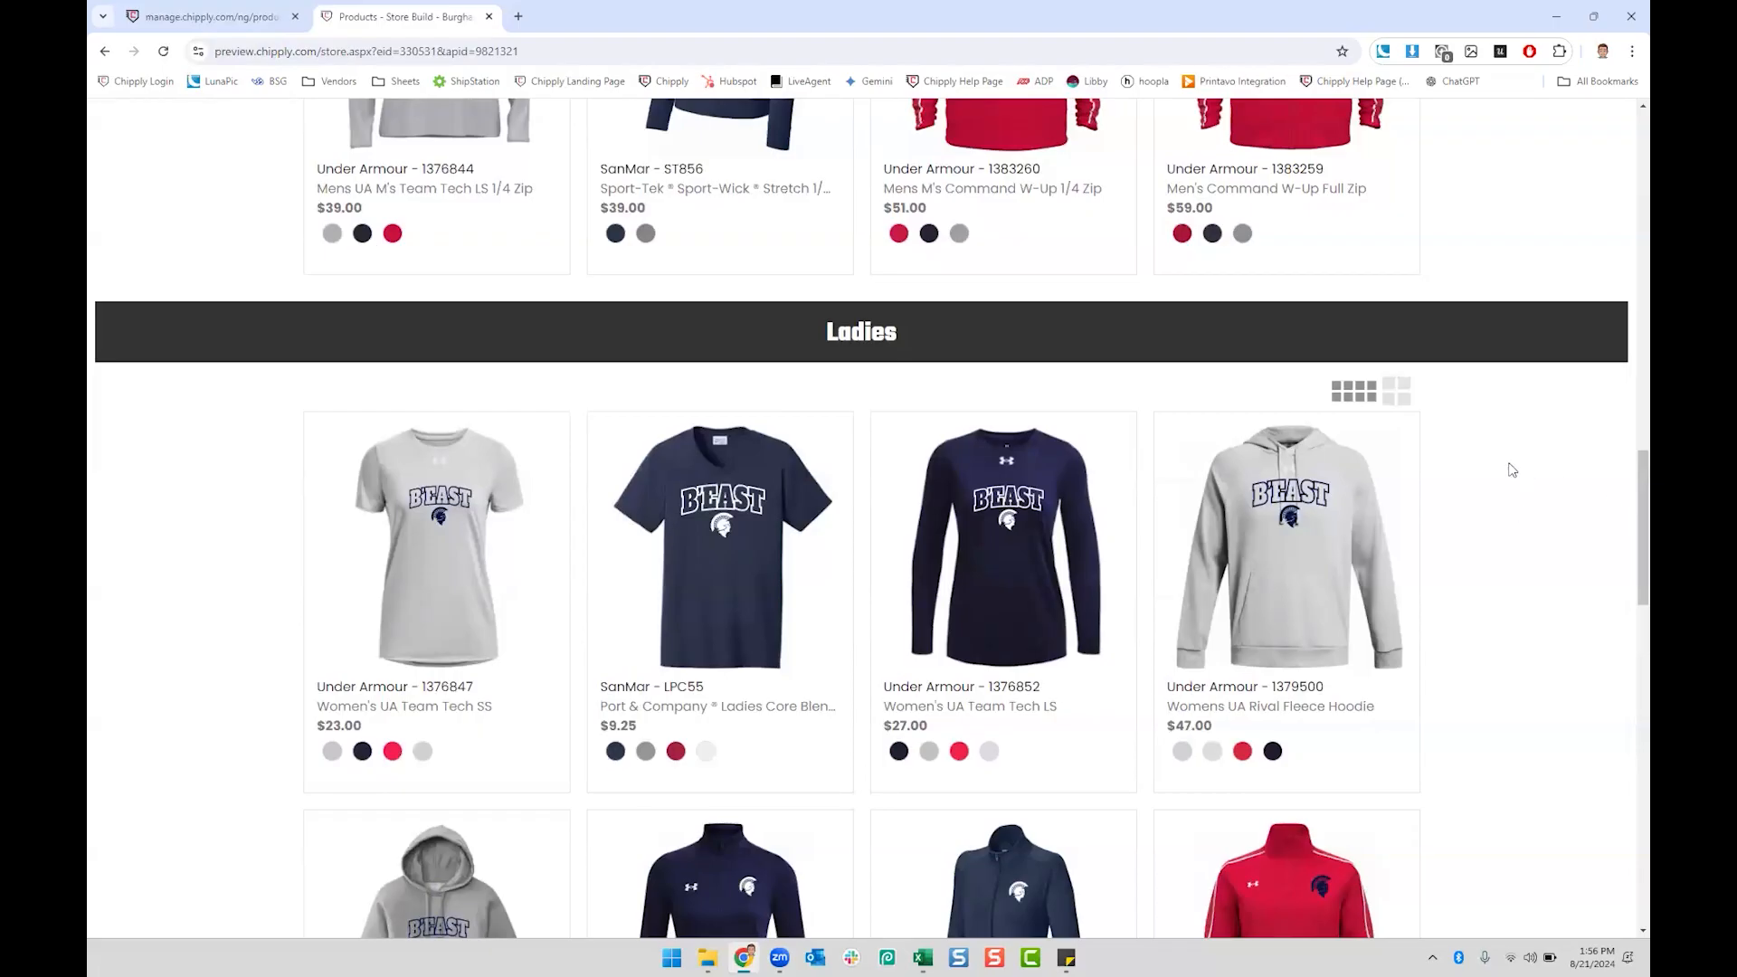
scroll(1624, 496, up, 2)
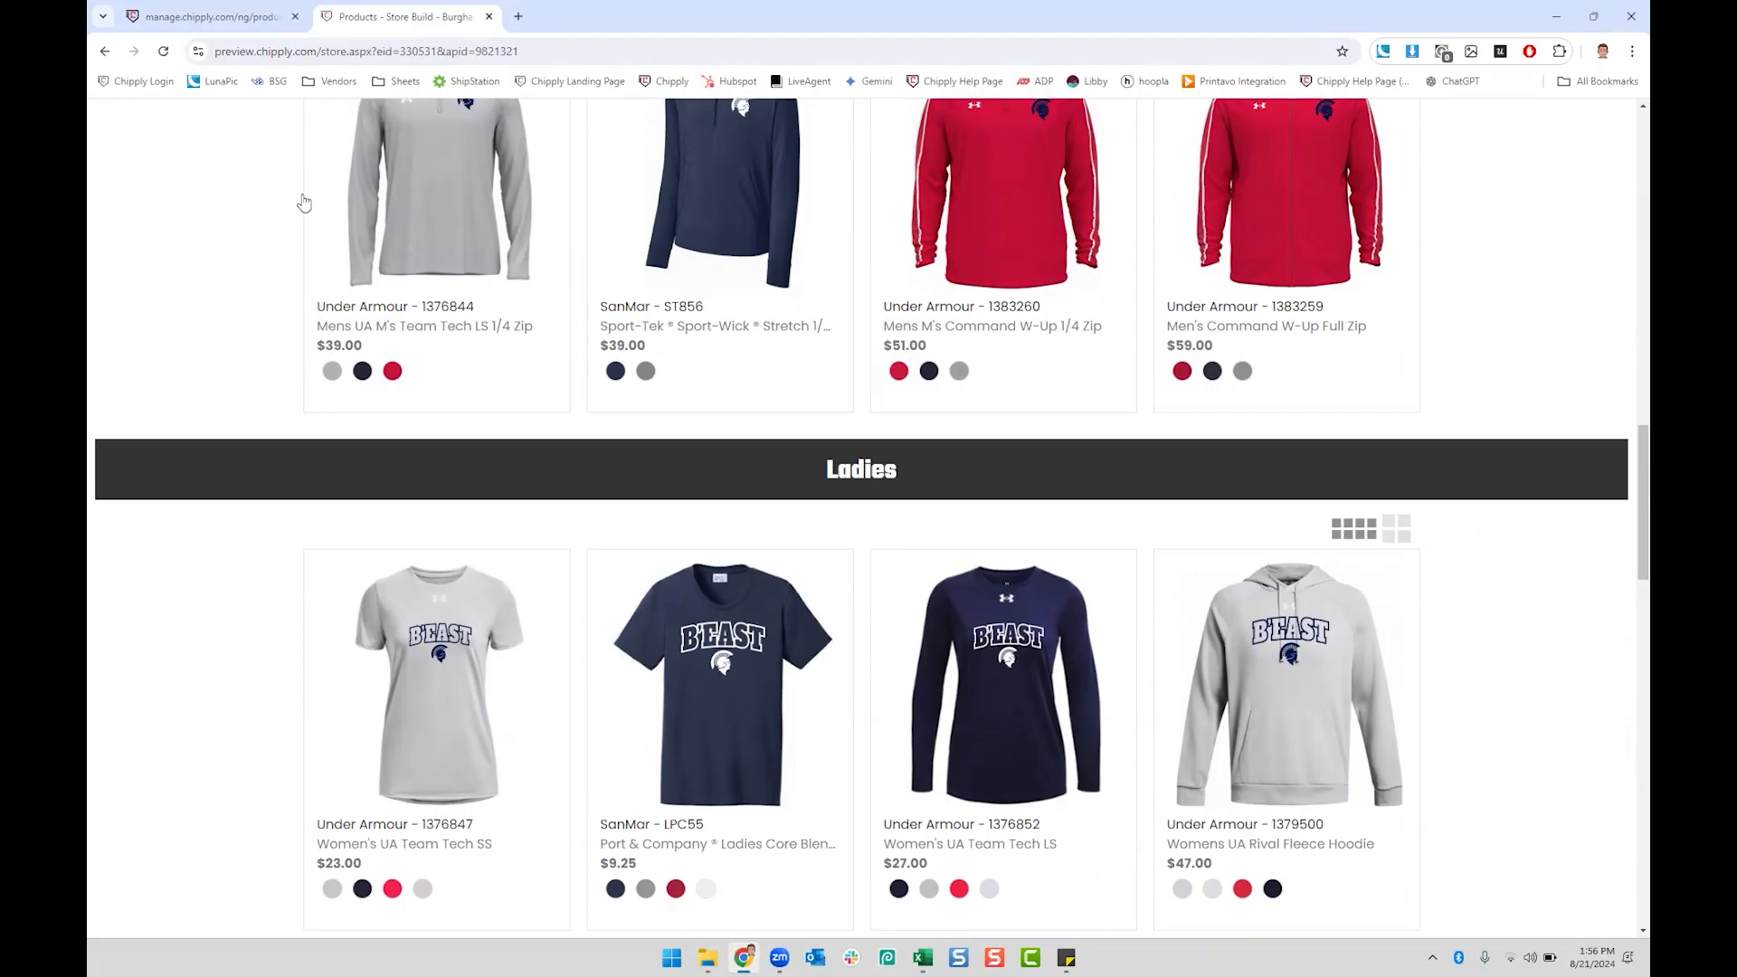
Step: Search all stores by the name basketball and view the copy options for the Grafton Youth Boys Basketball store
key(ctrl+Tab)
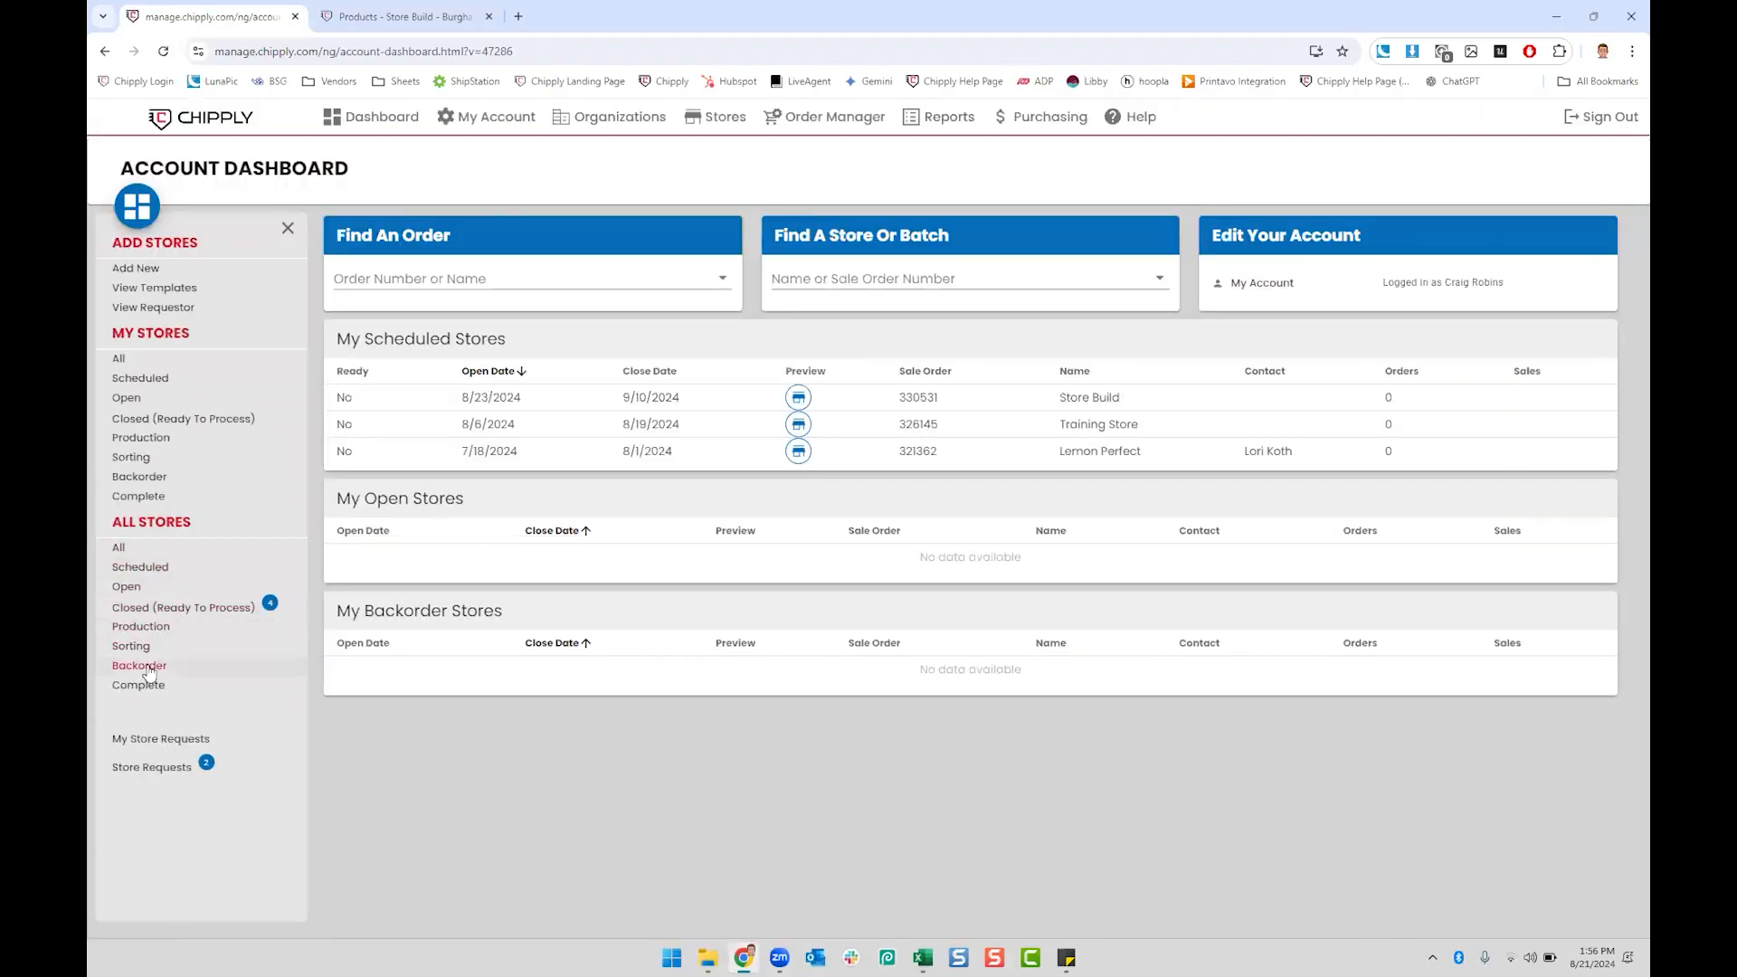
click(127, 548)
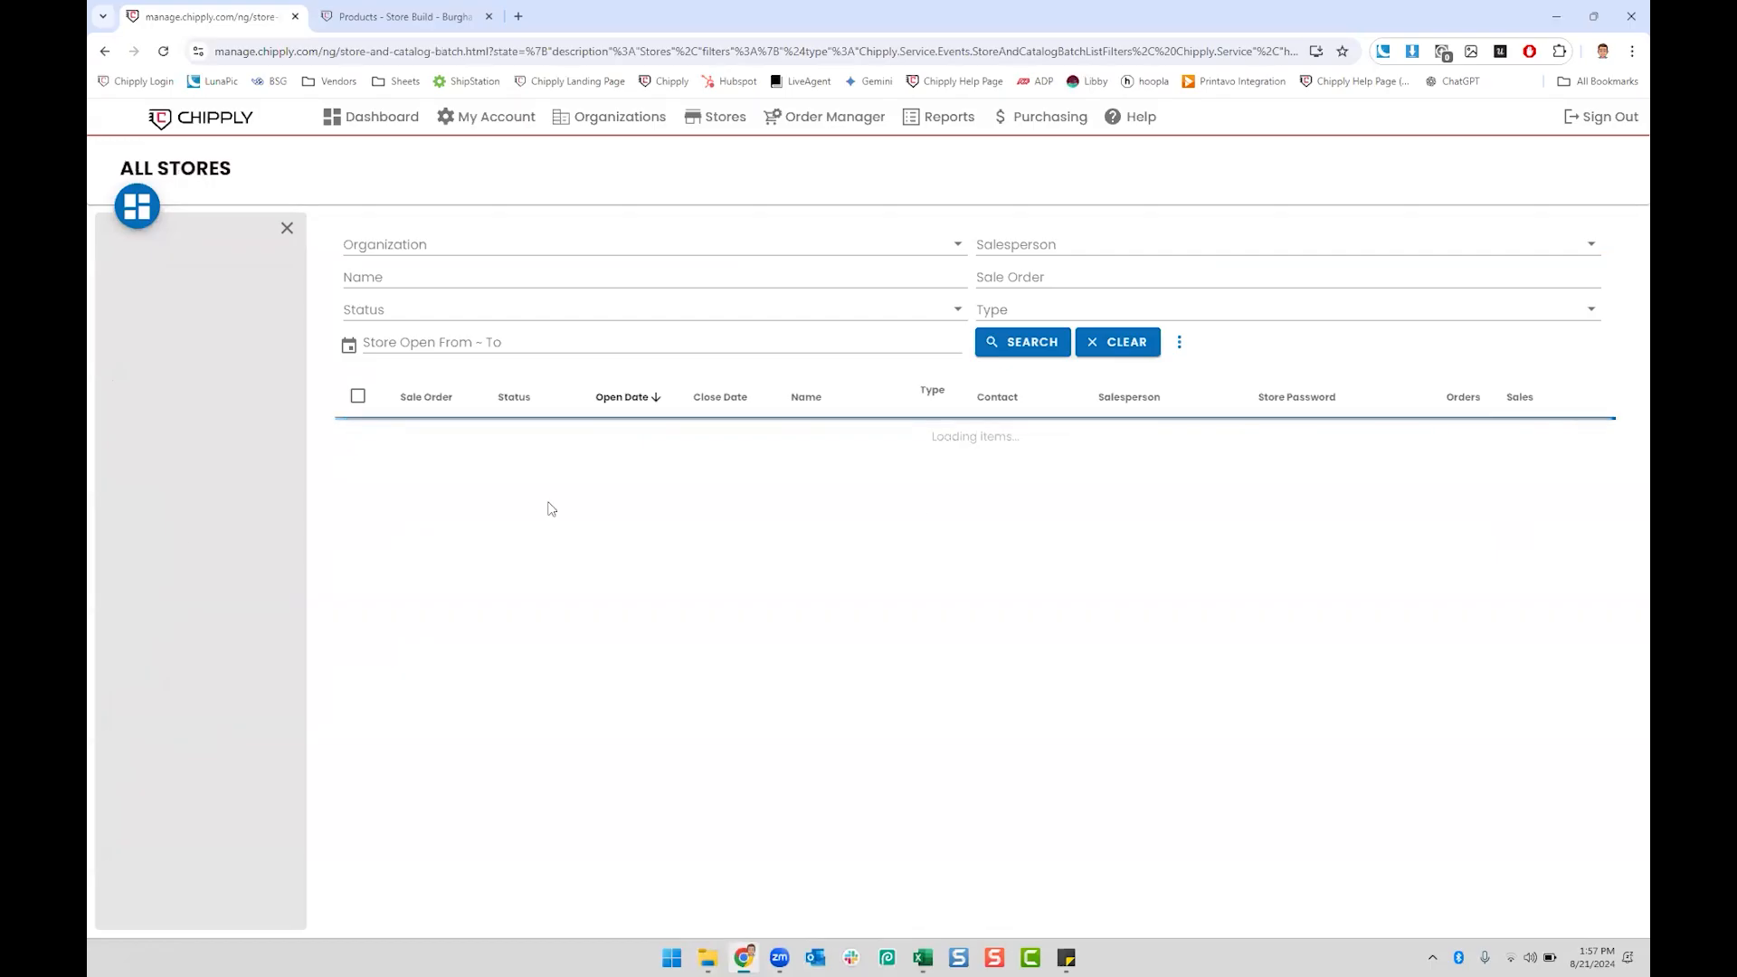
click(688, 268)
text(bas)
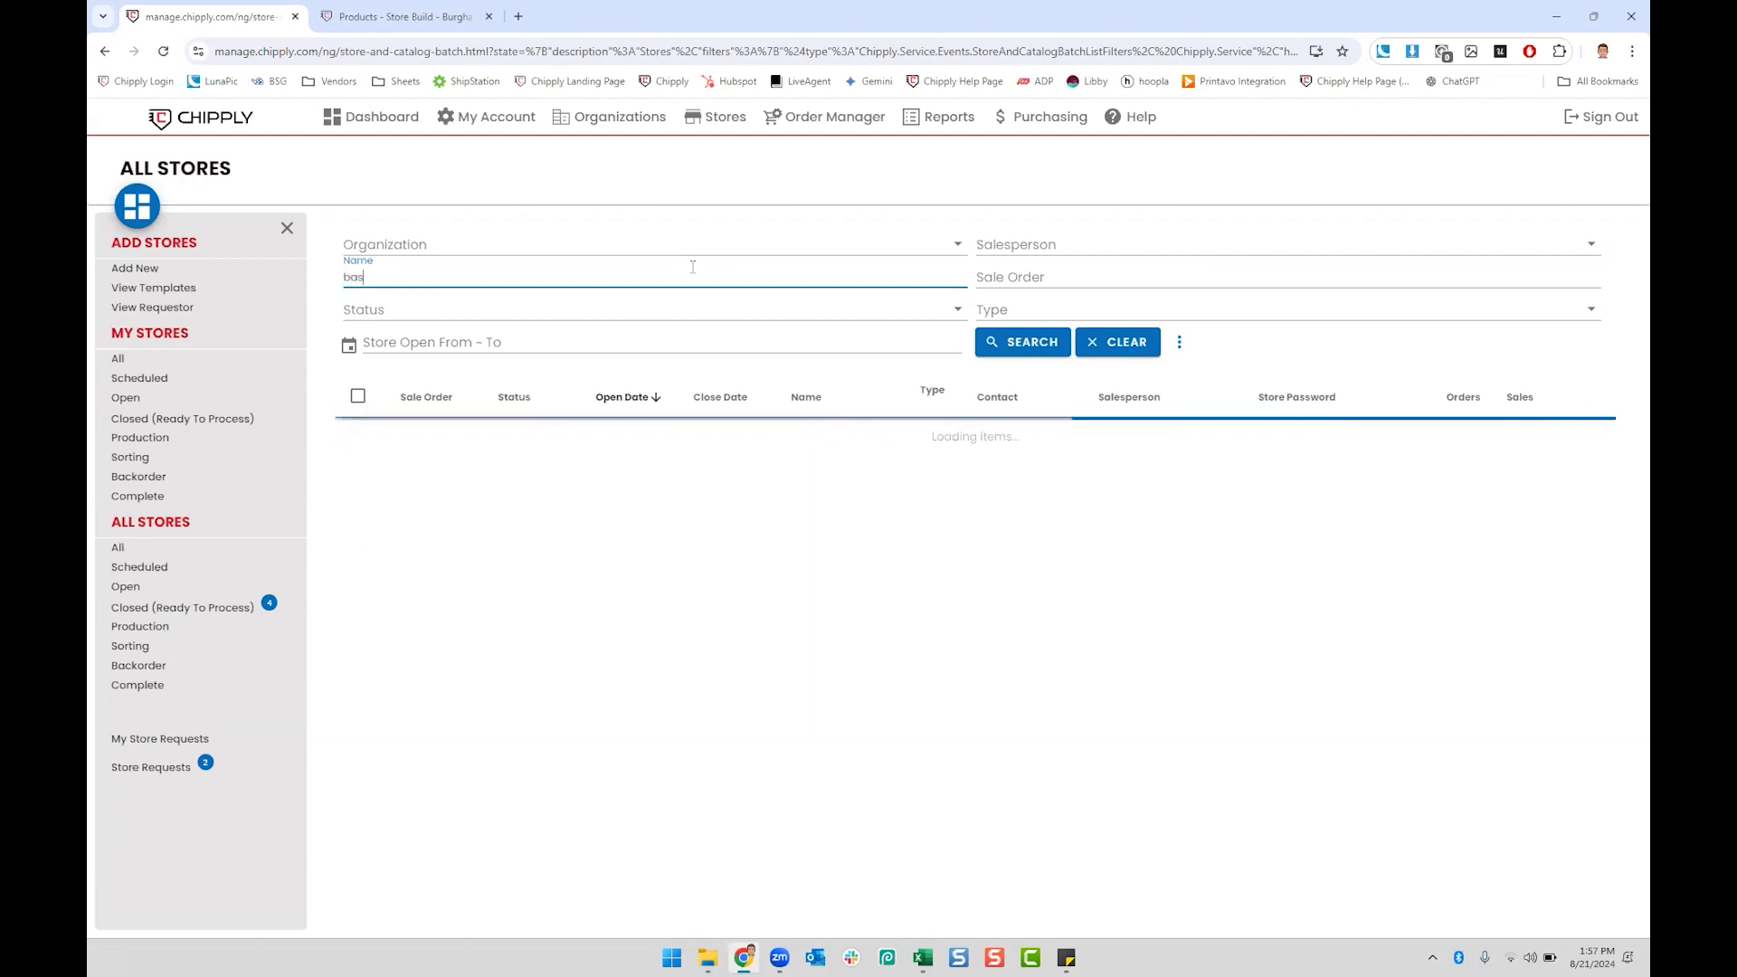
text(ketball)
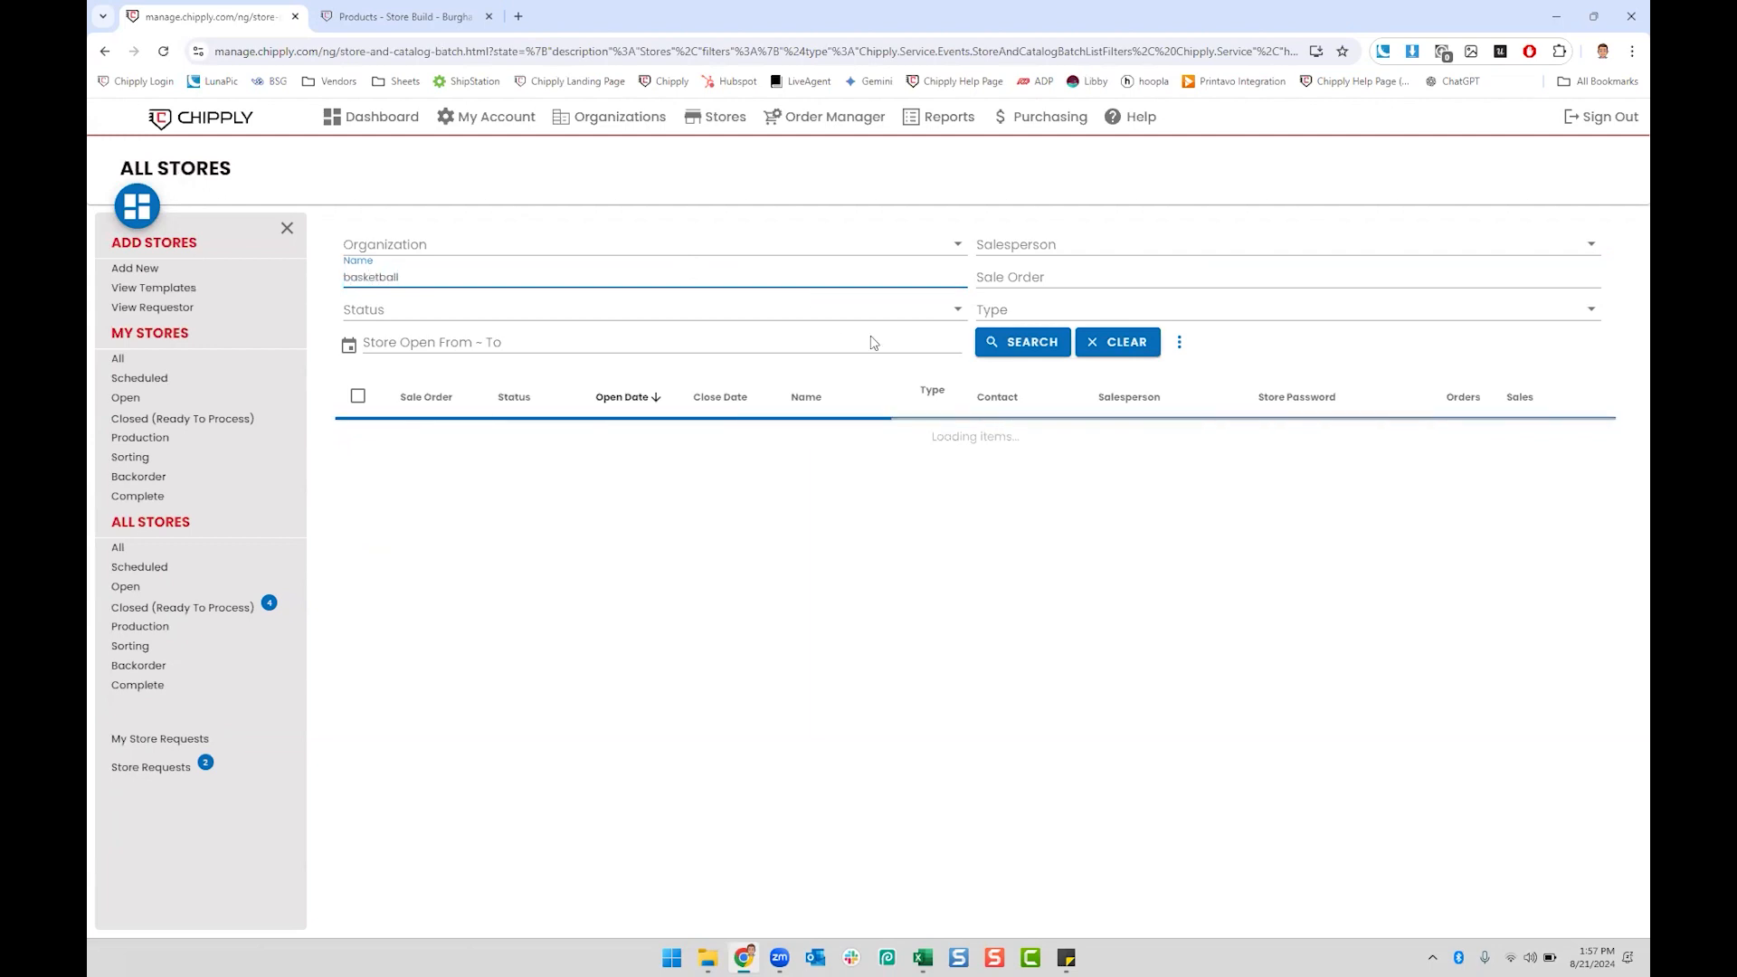
click(1000, 354)
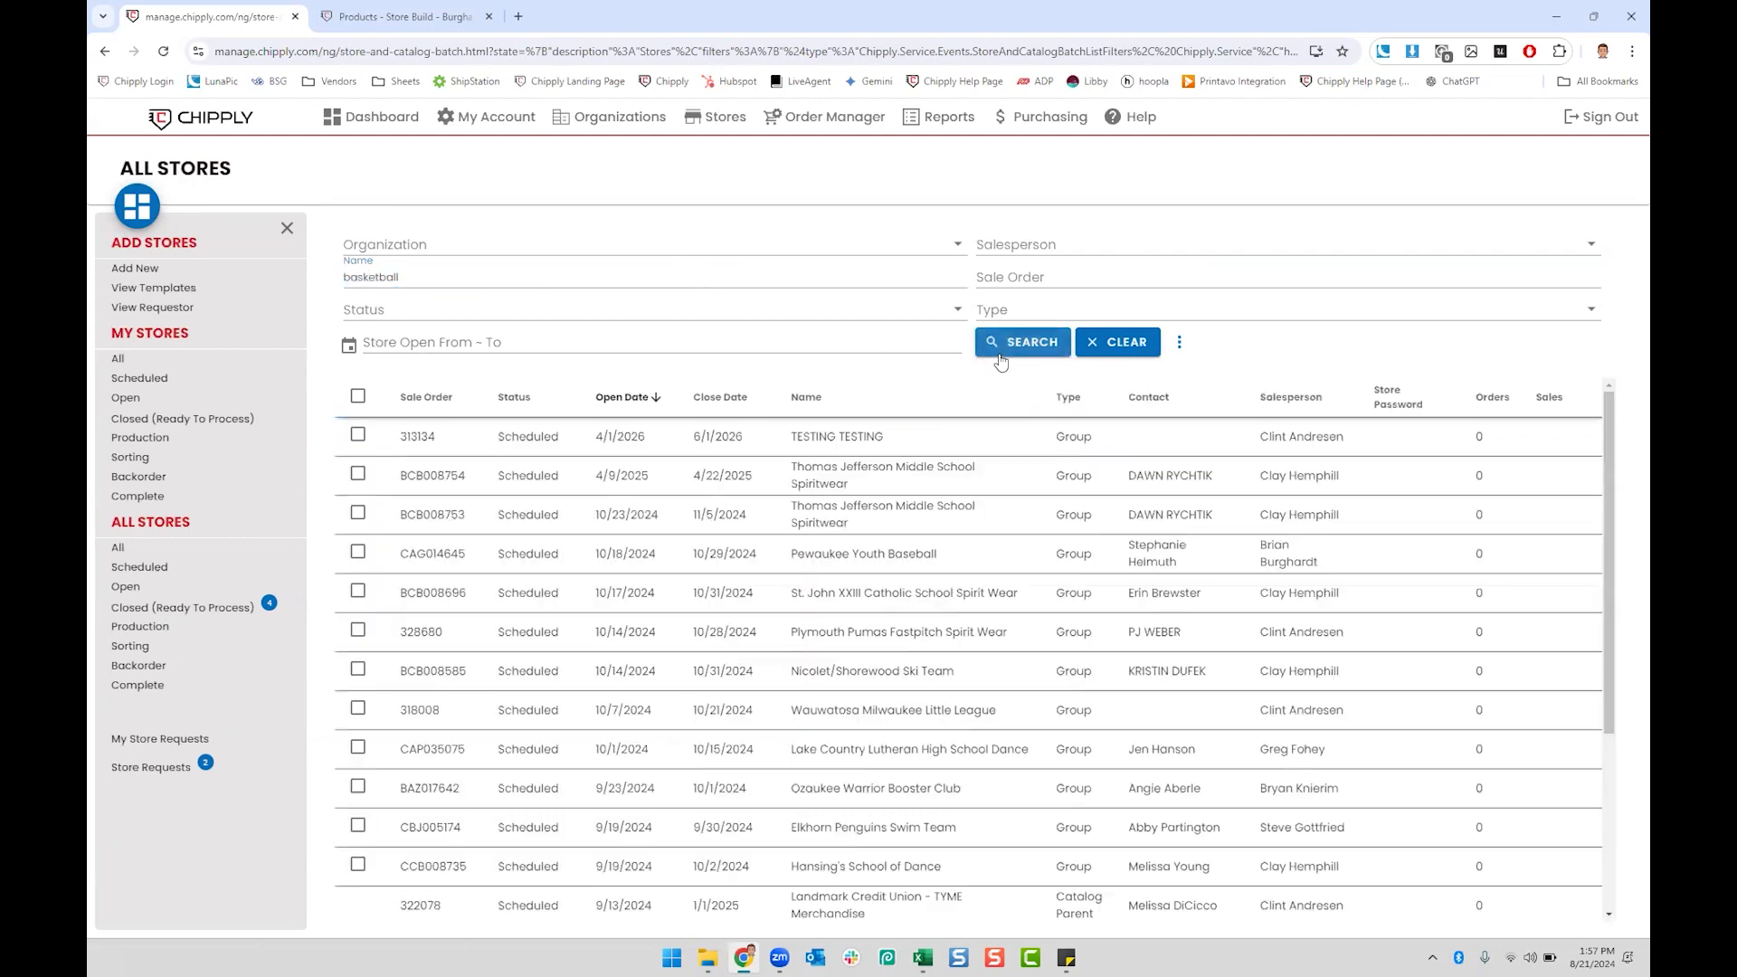
click(1000, 356)
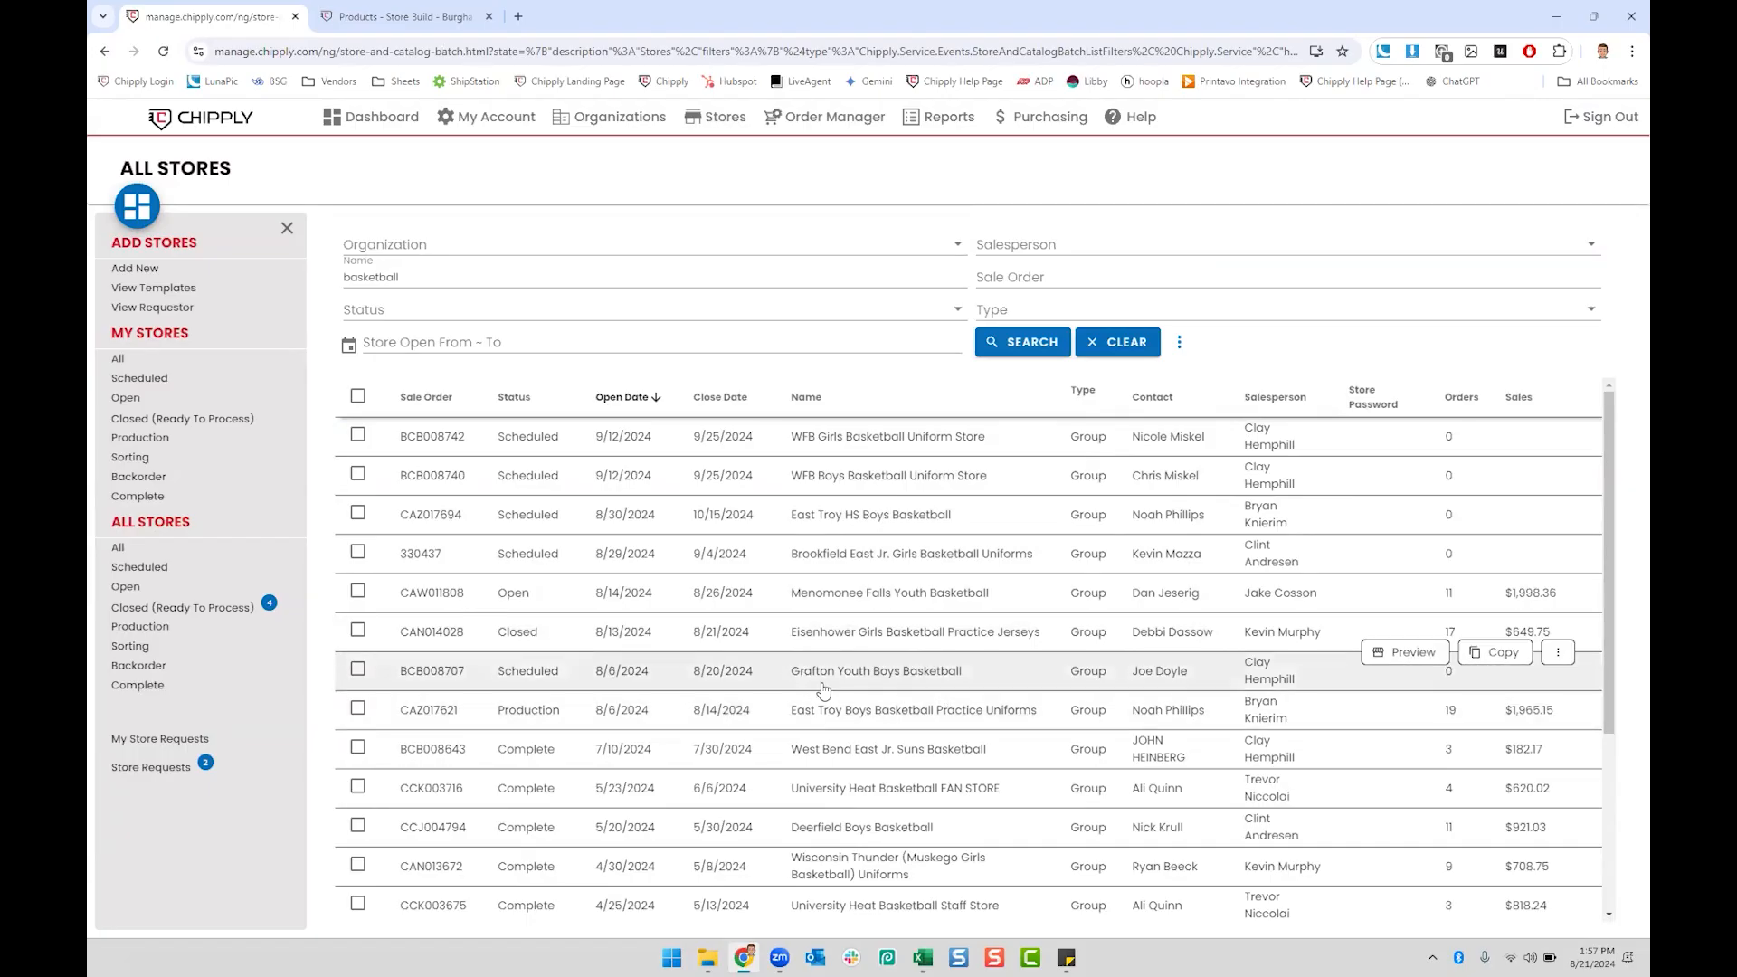
click(1503, 655)
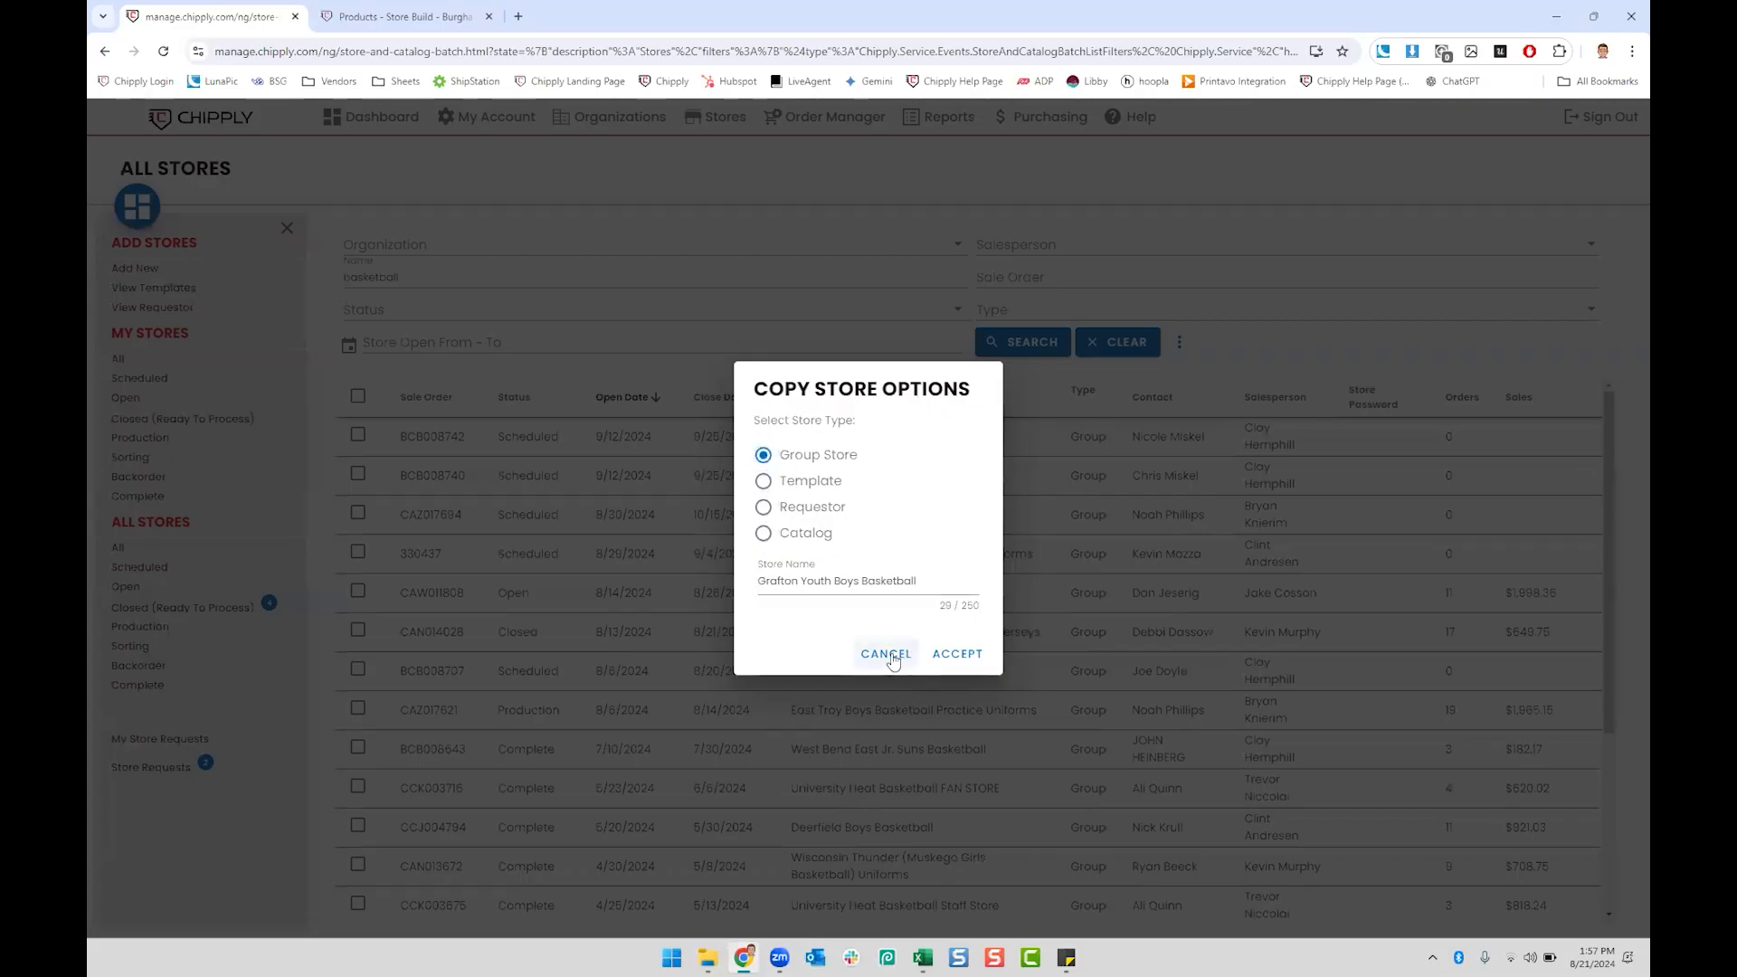
click(891, 657)
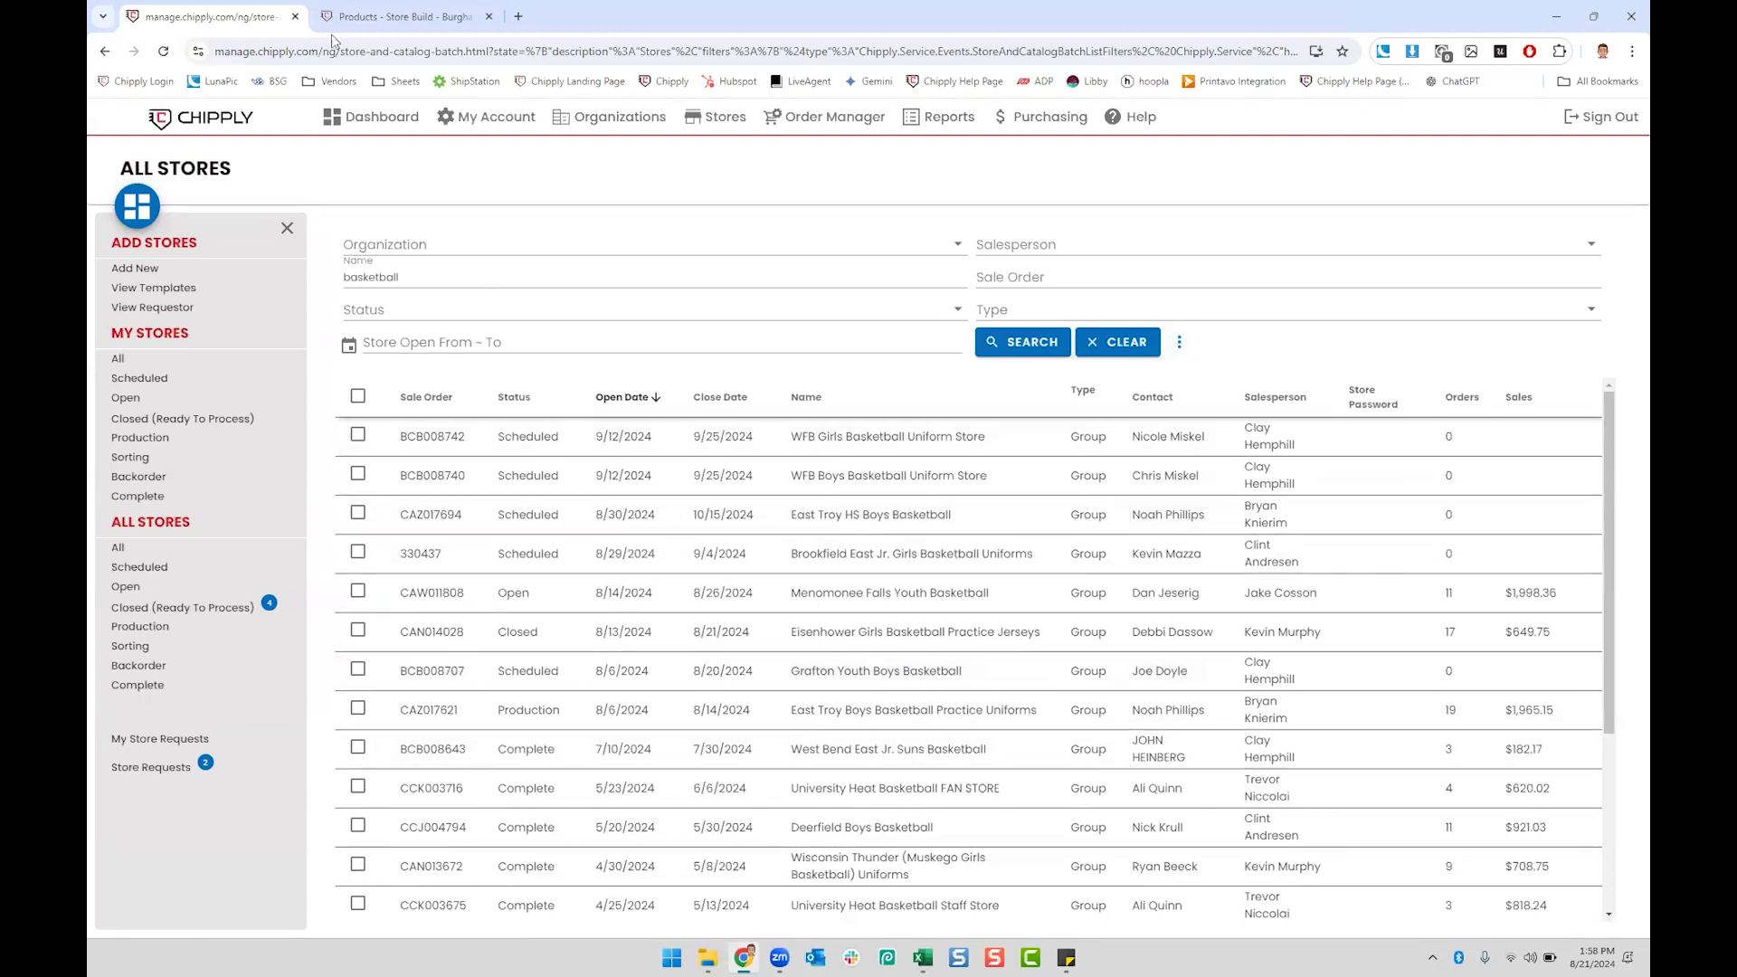
Step: Return to the Store Build store's products and start adding a custom product
click(355, 120)
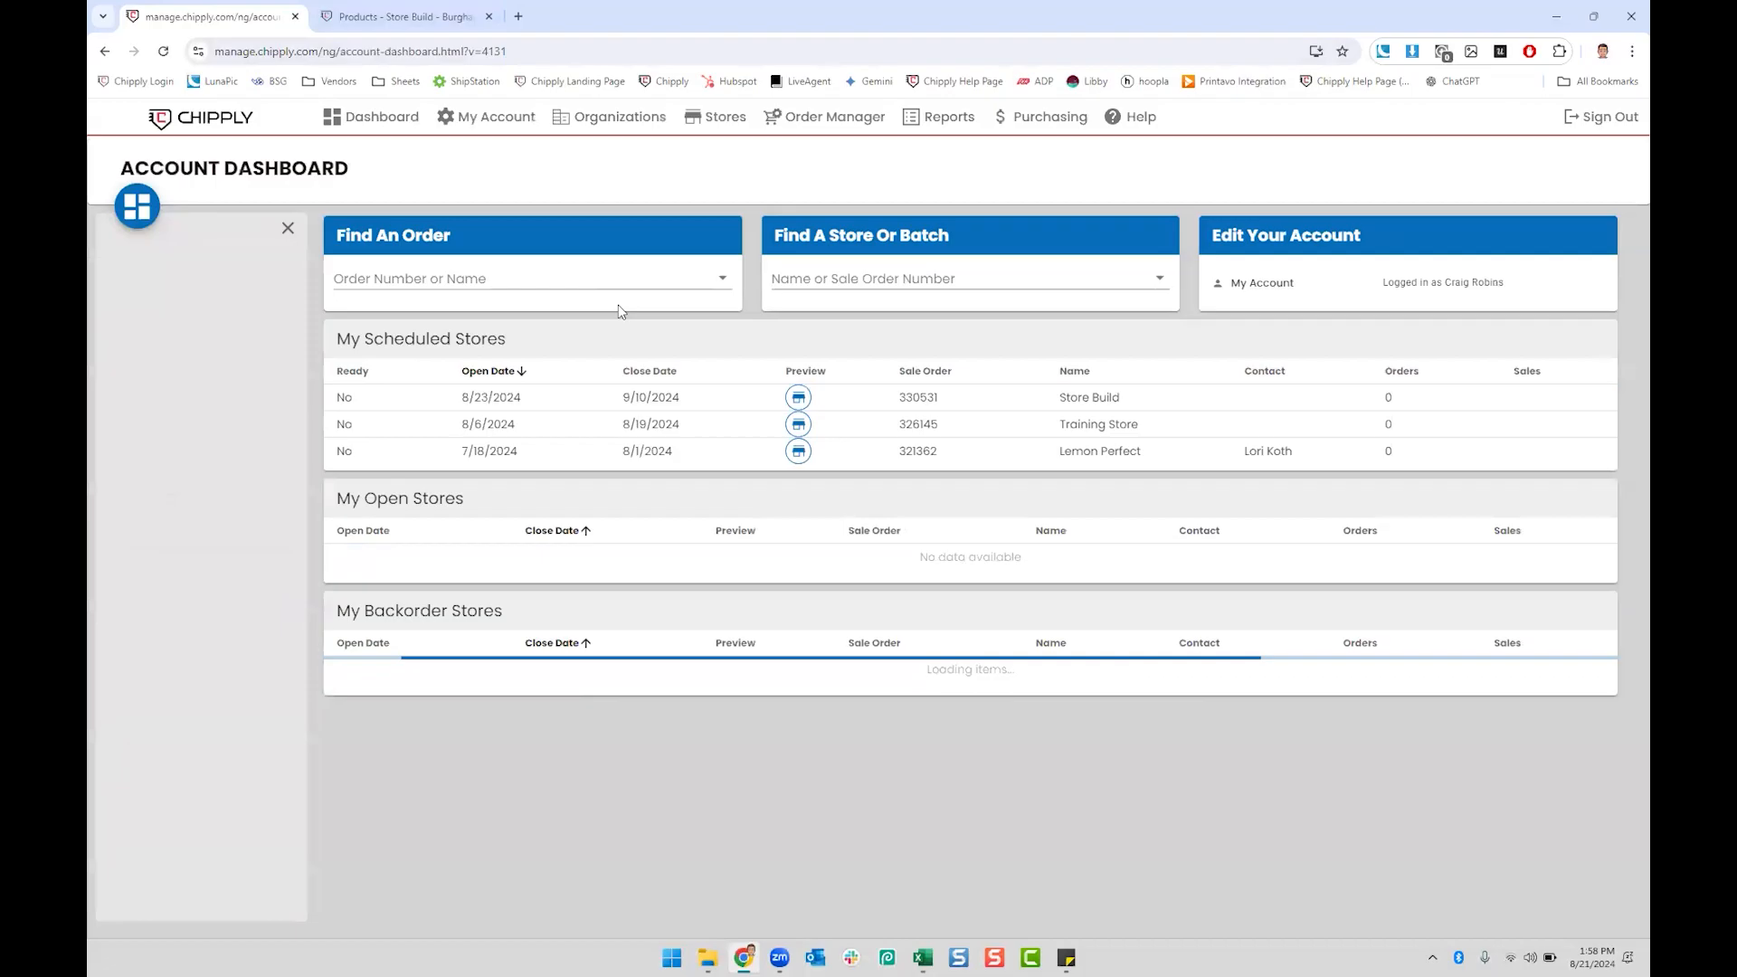
click(1045, 401)
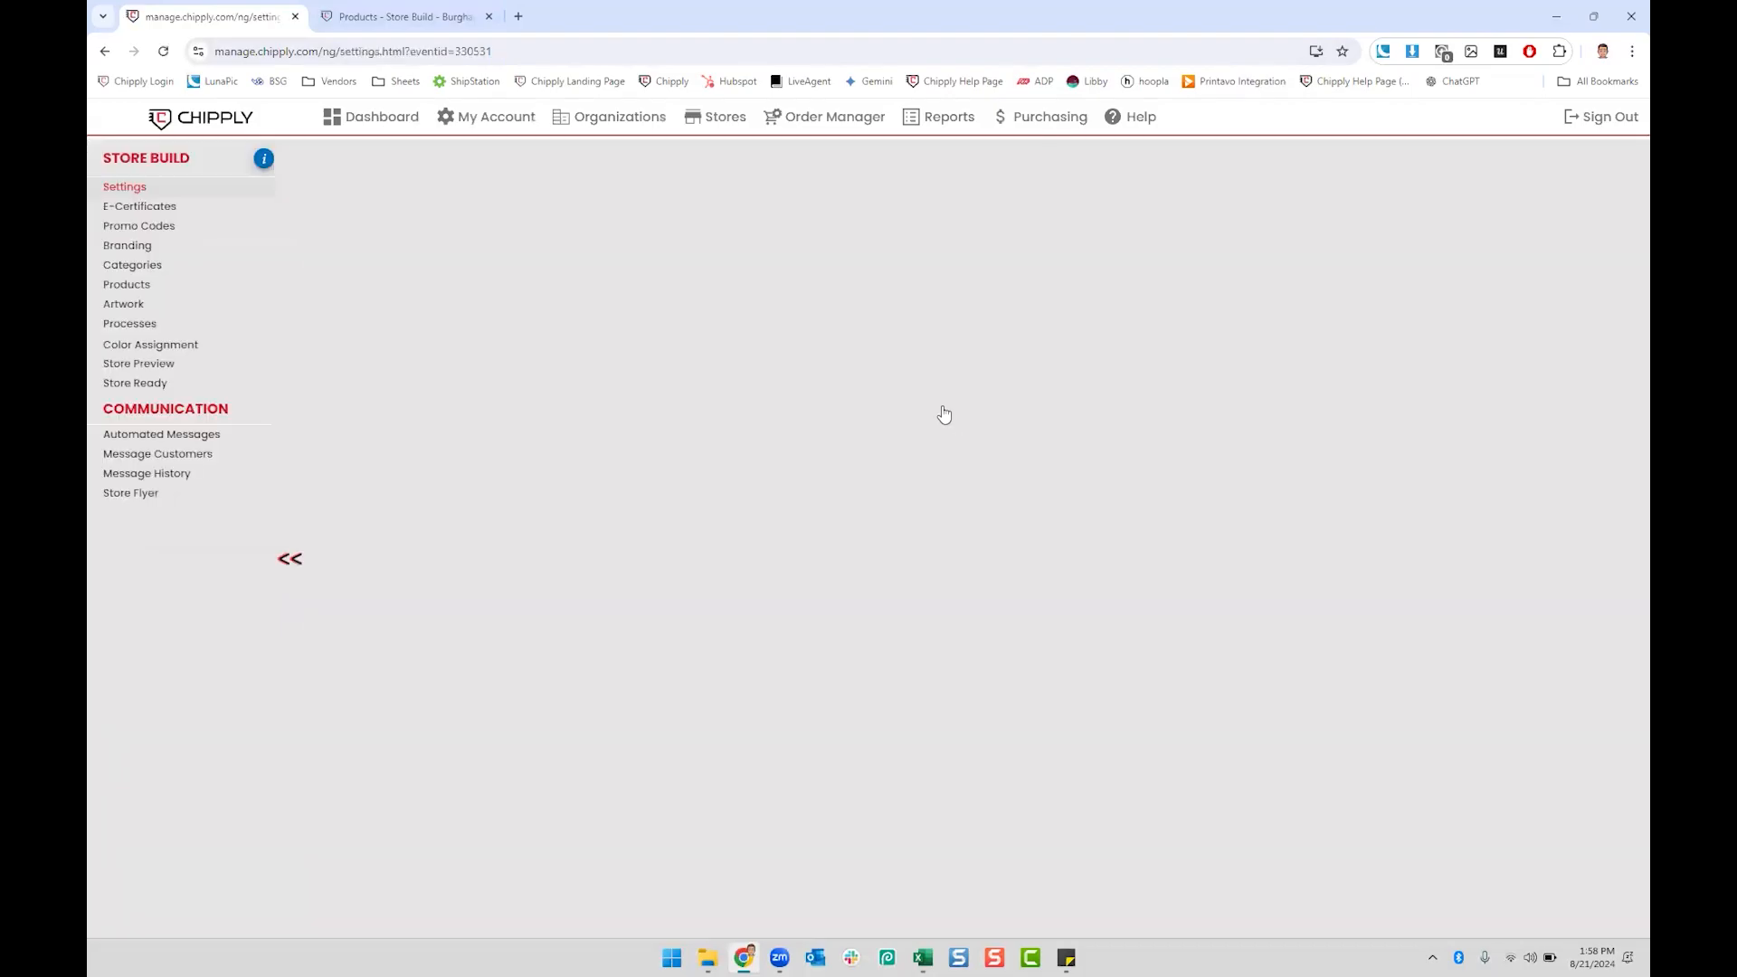
click(128, 285)
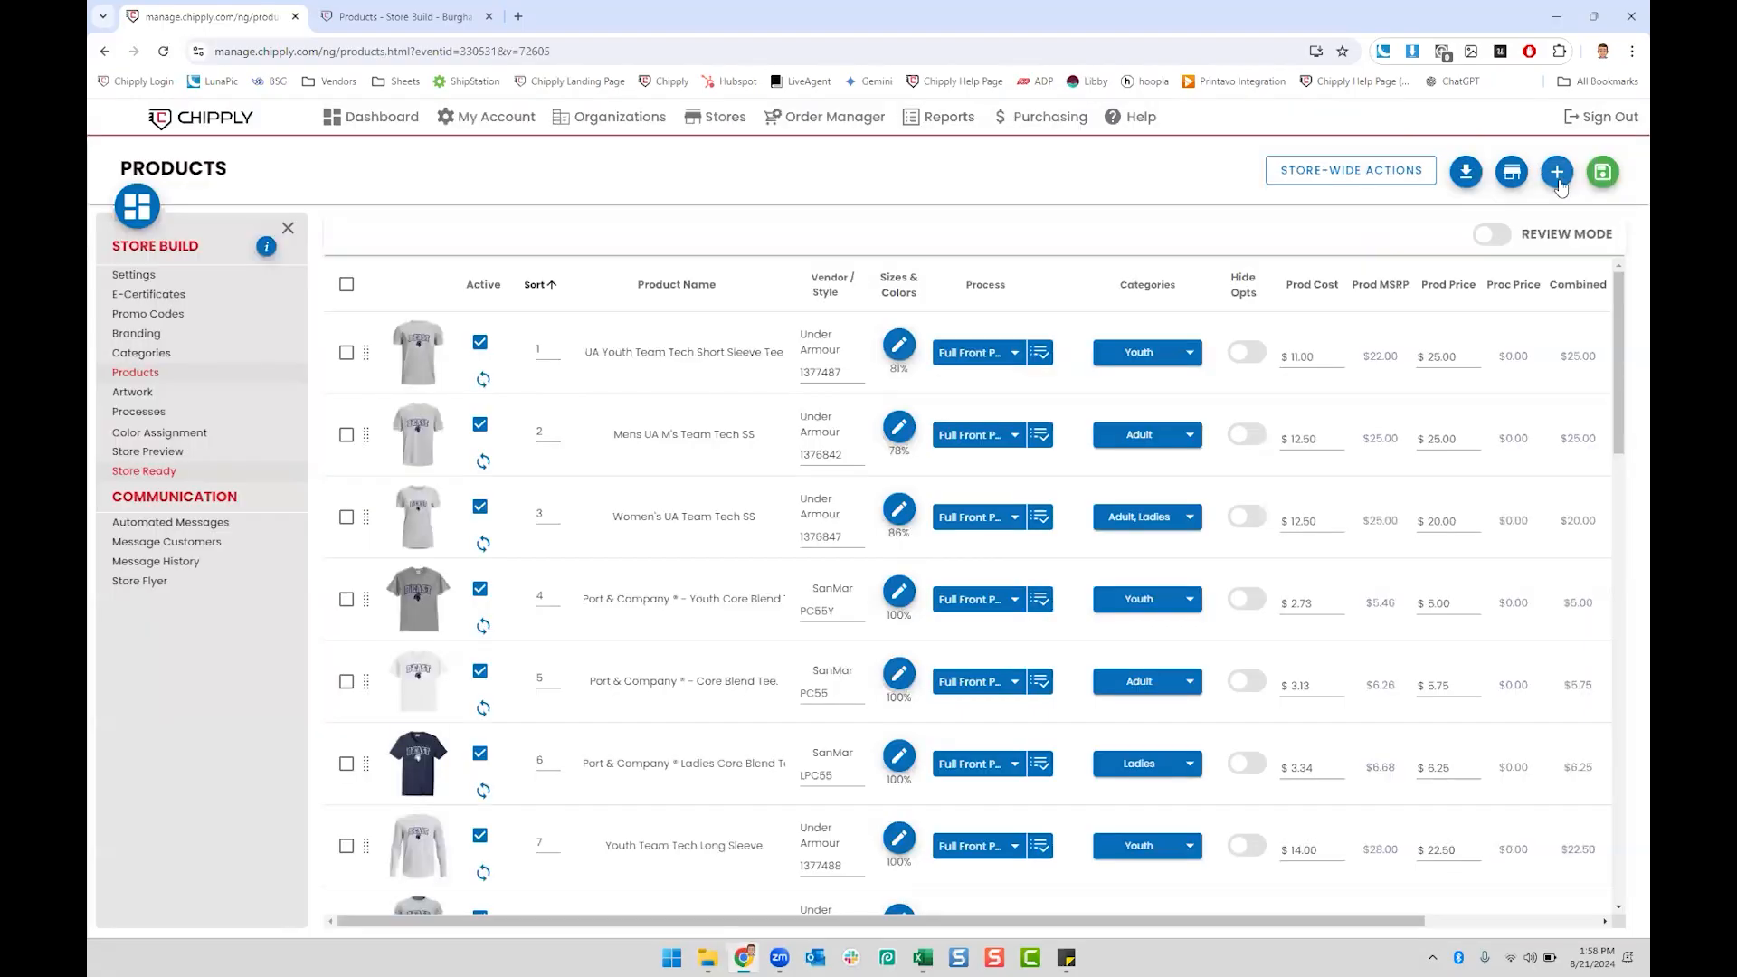
click(1556, 174)
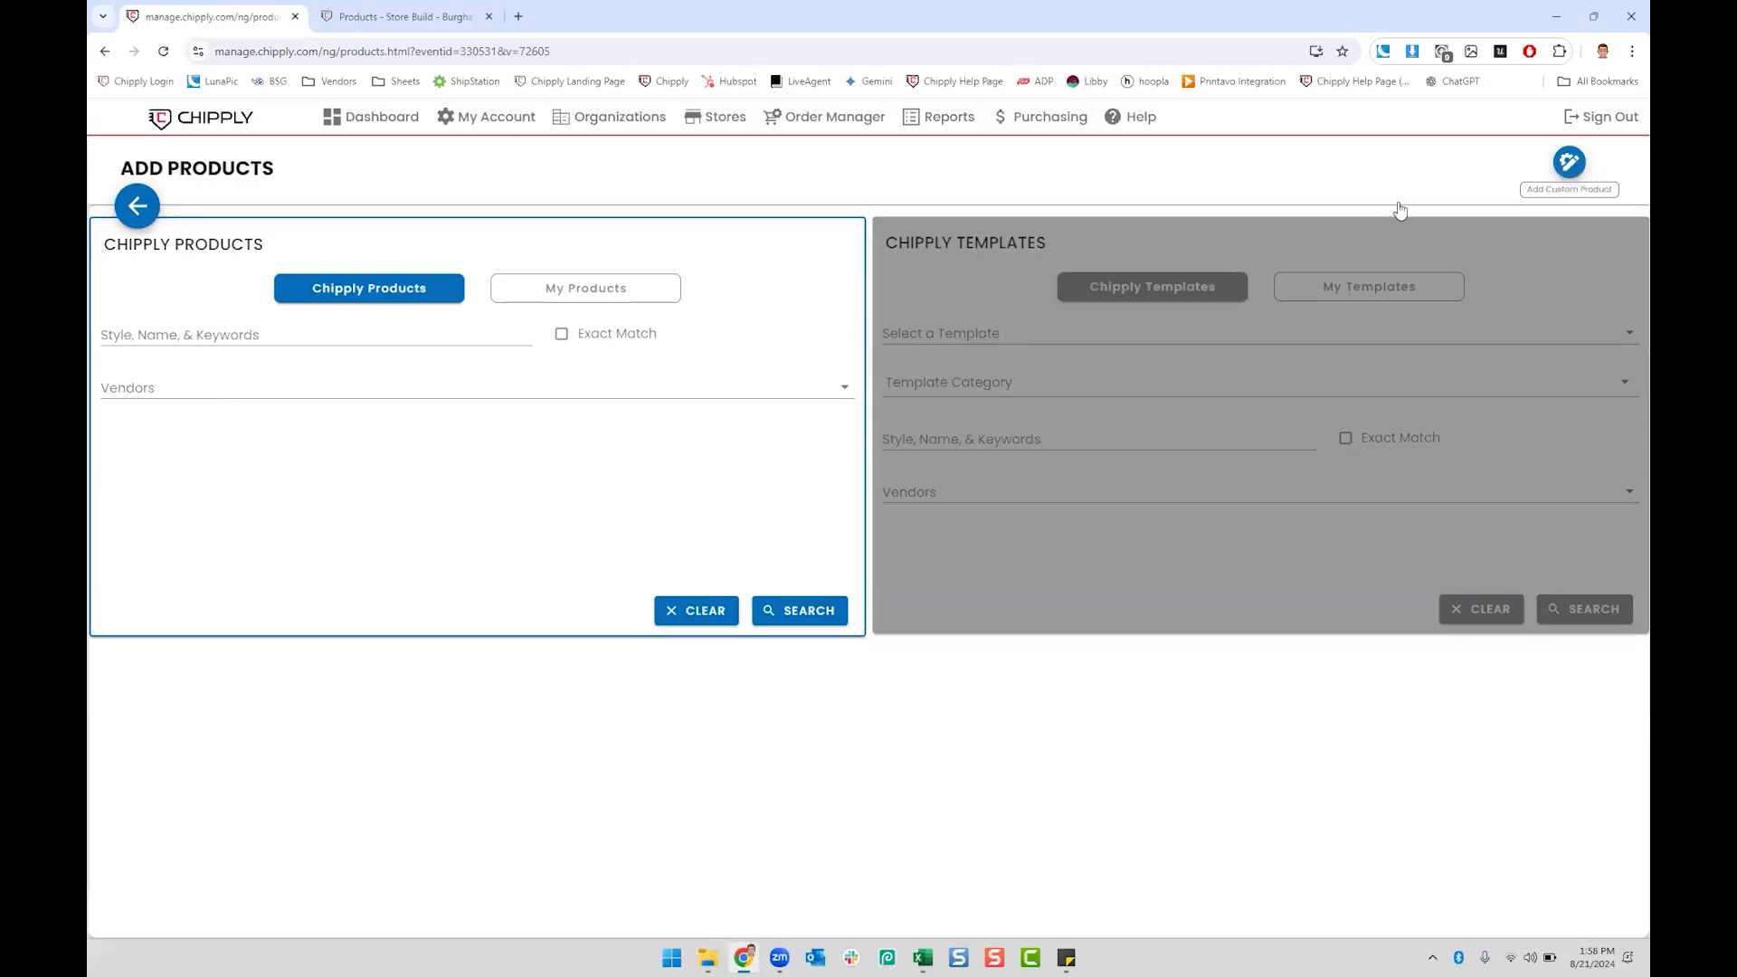
click(1569, 163)
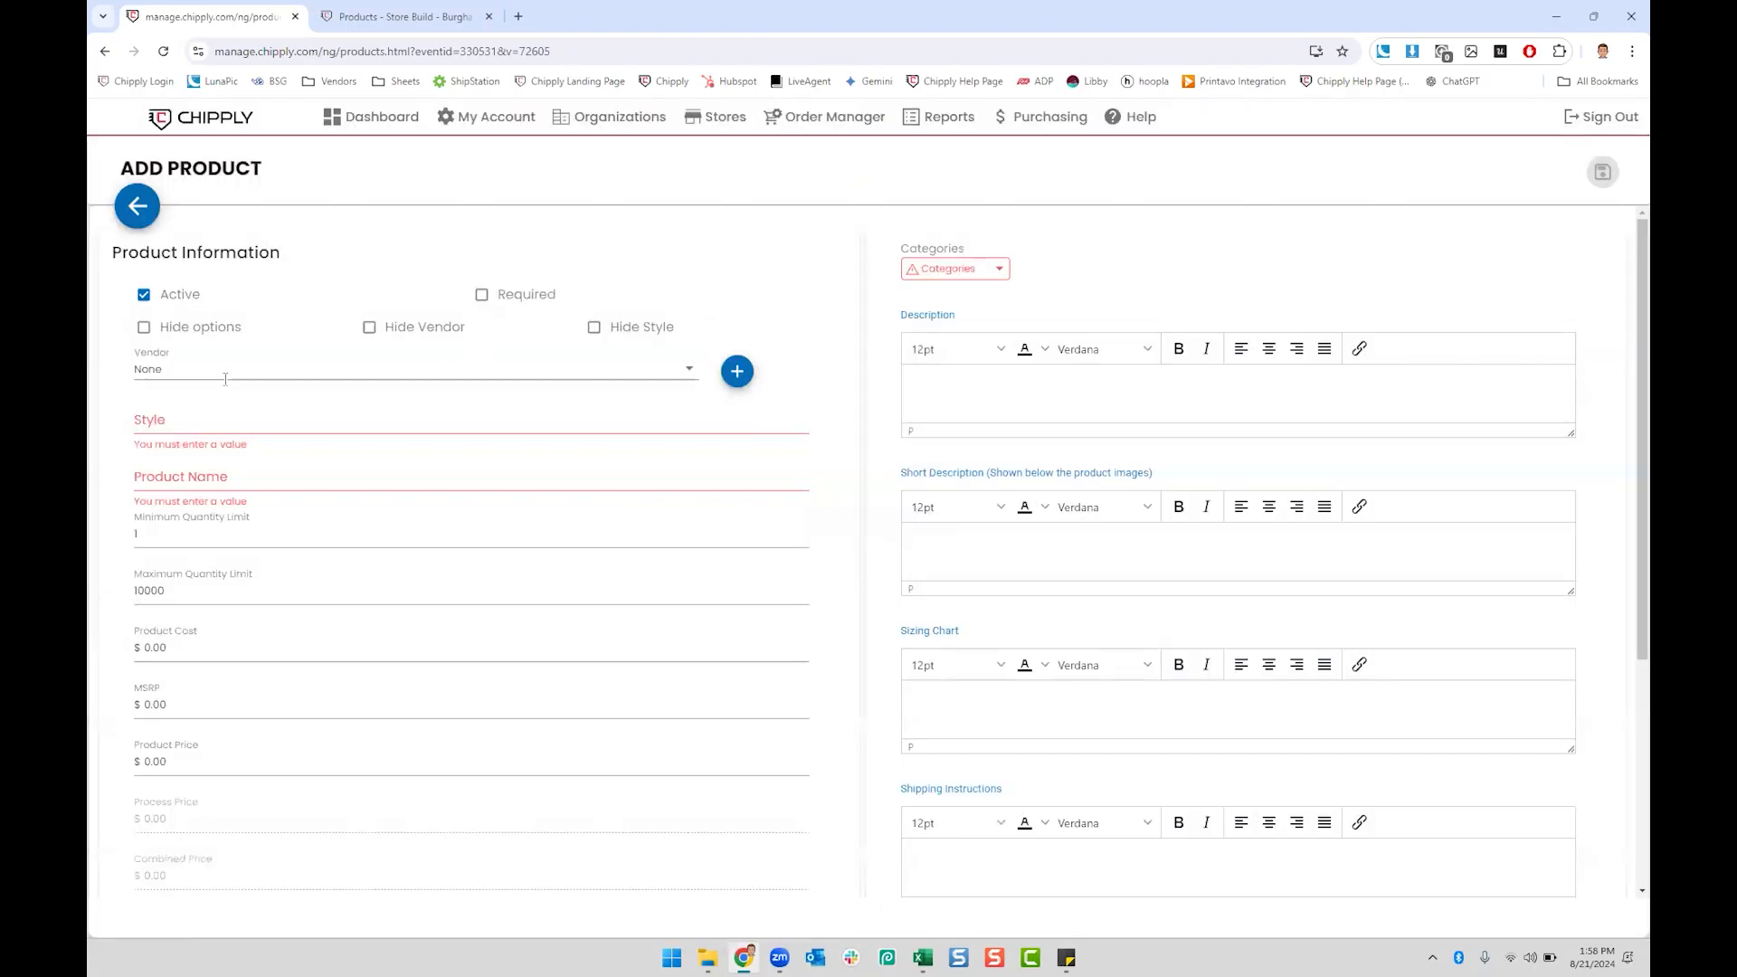
scroll(357, 534, down, 3)
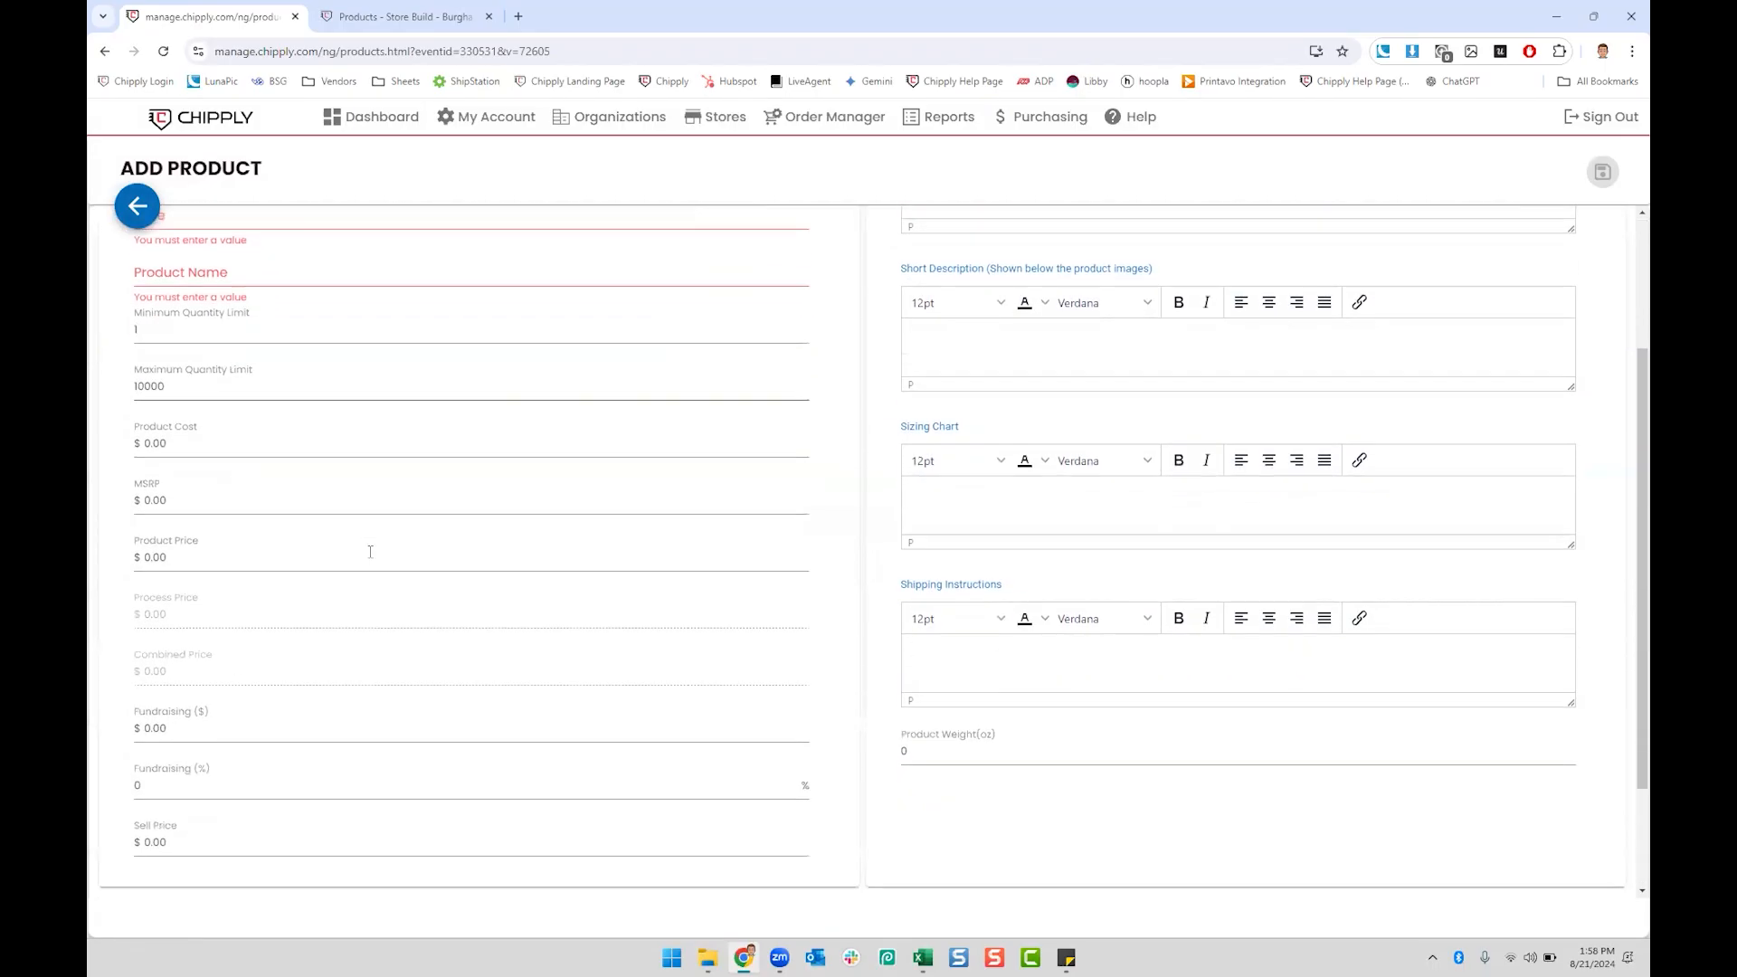
scroll(370, 559, up, 3)
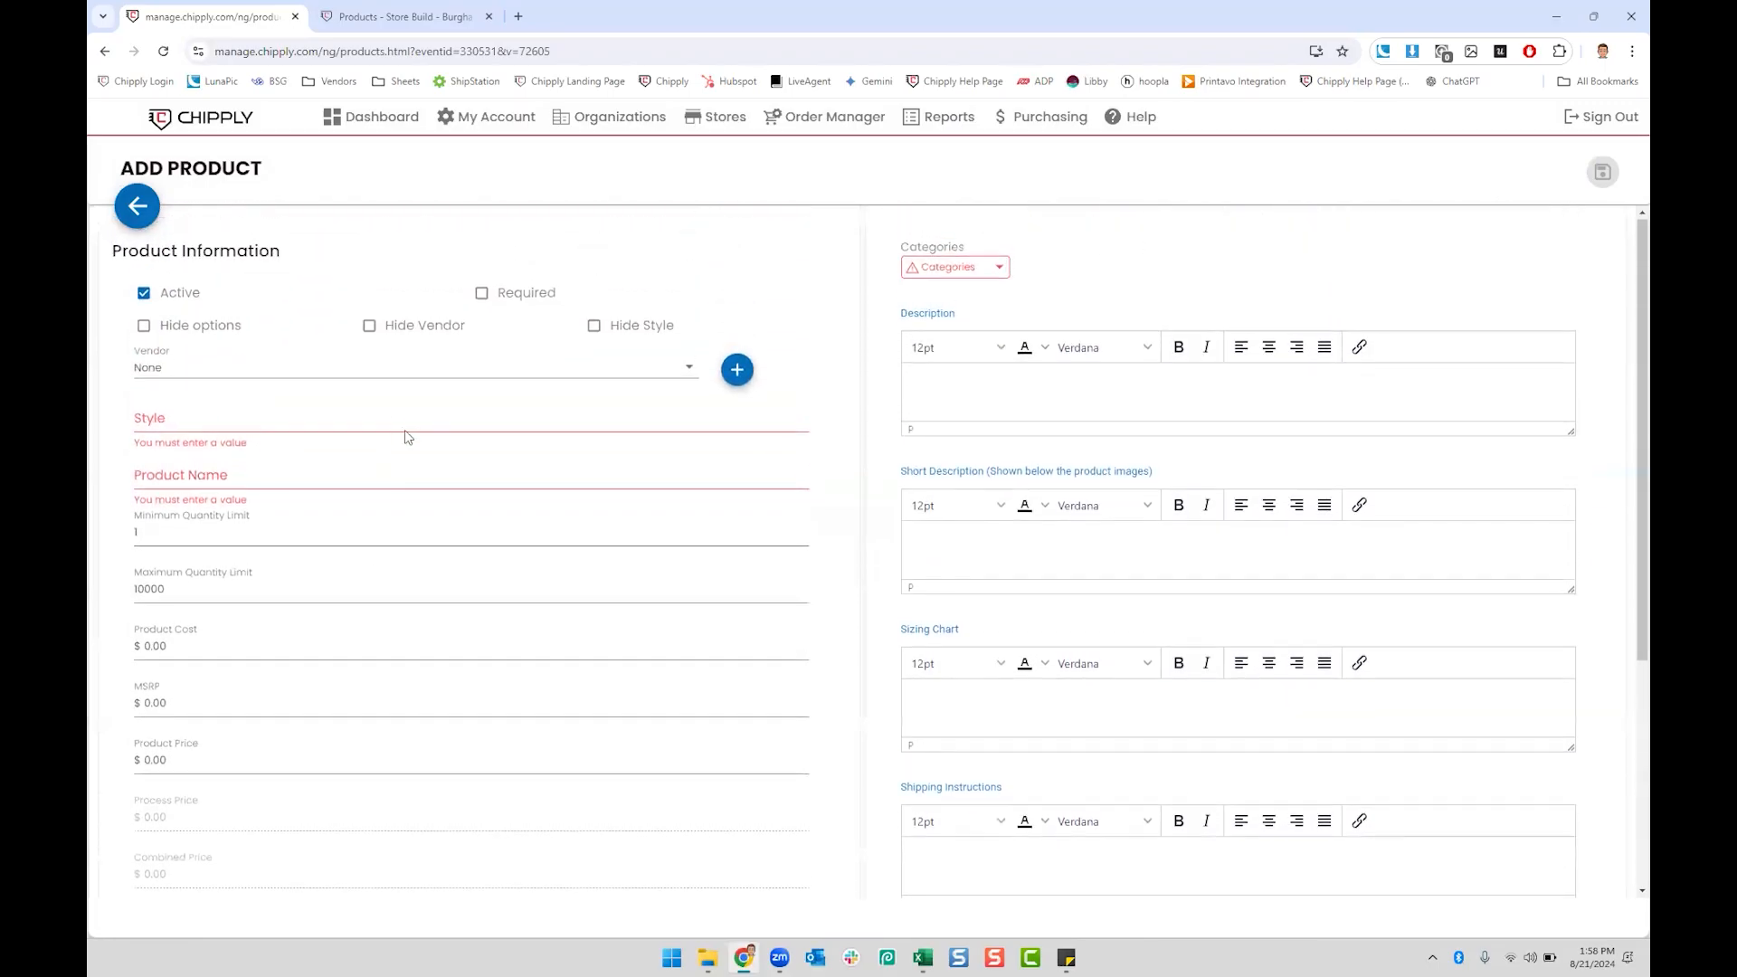
Step: Set the custom product's vendor to Custom, its style to shirt and its product name to T-Shirt
click(343, 369)
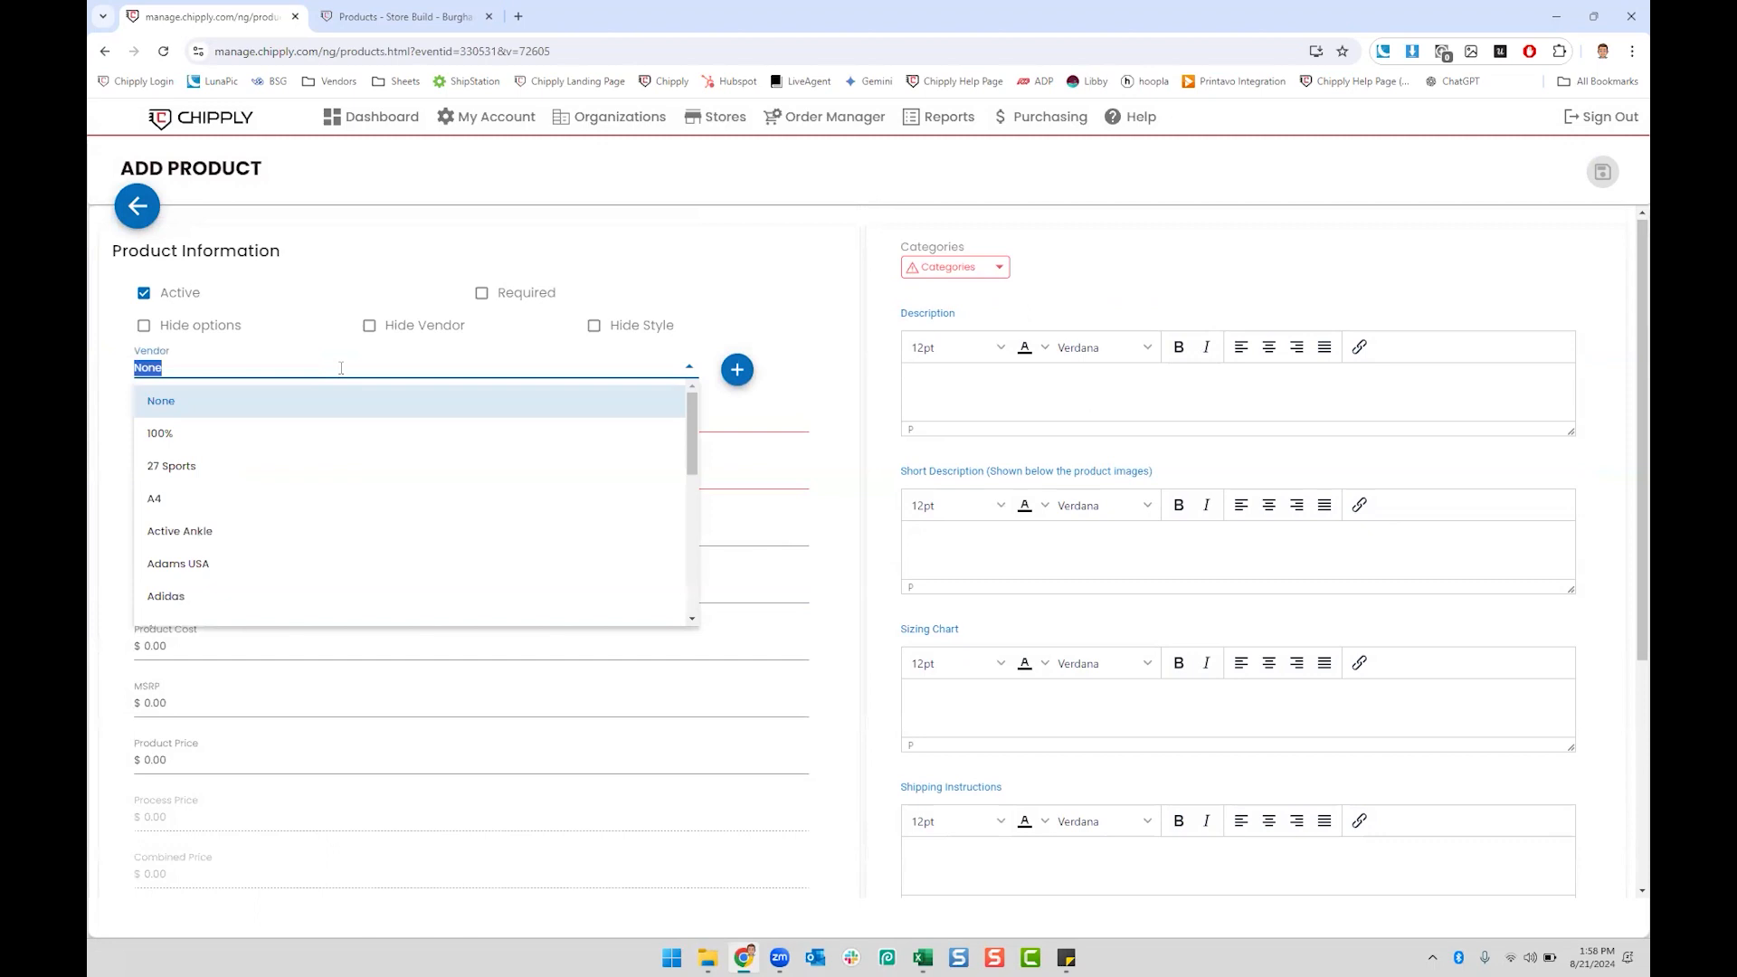
text(custom)
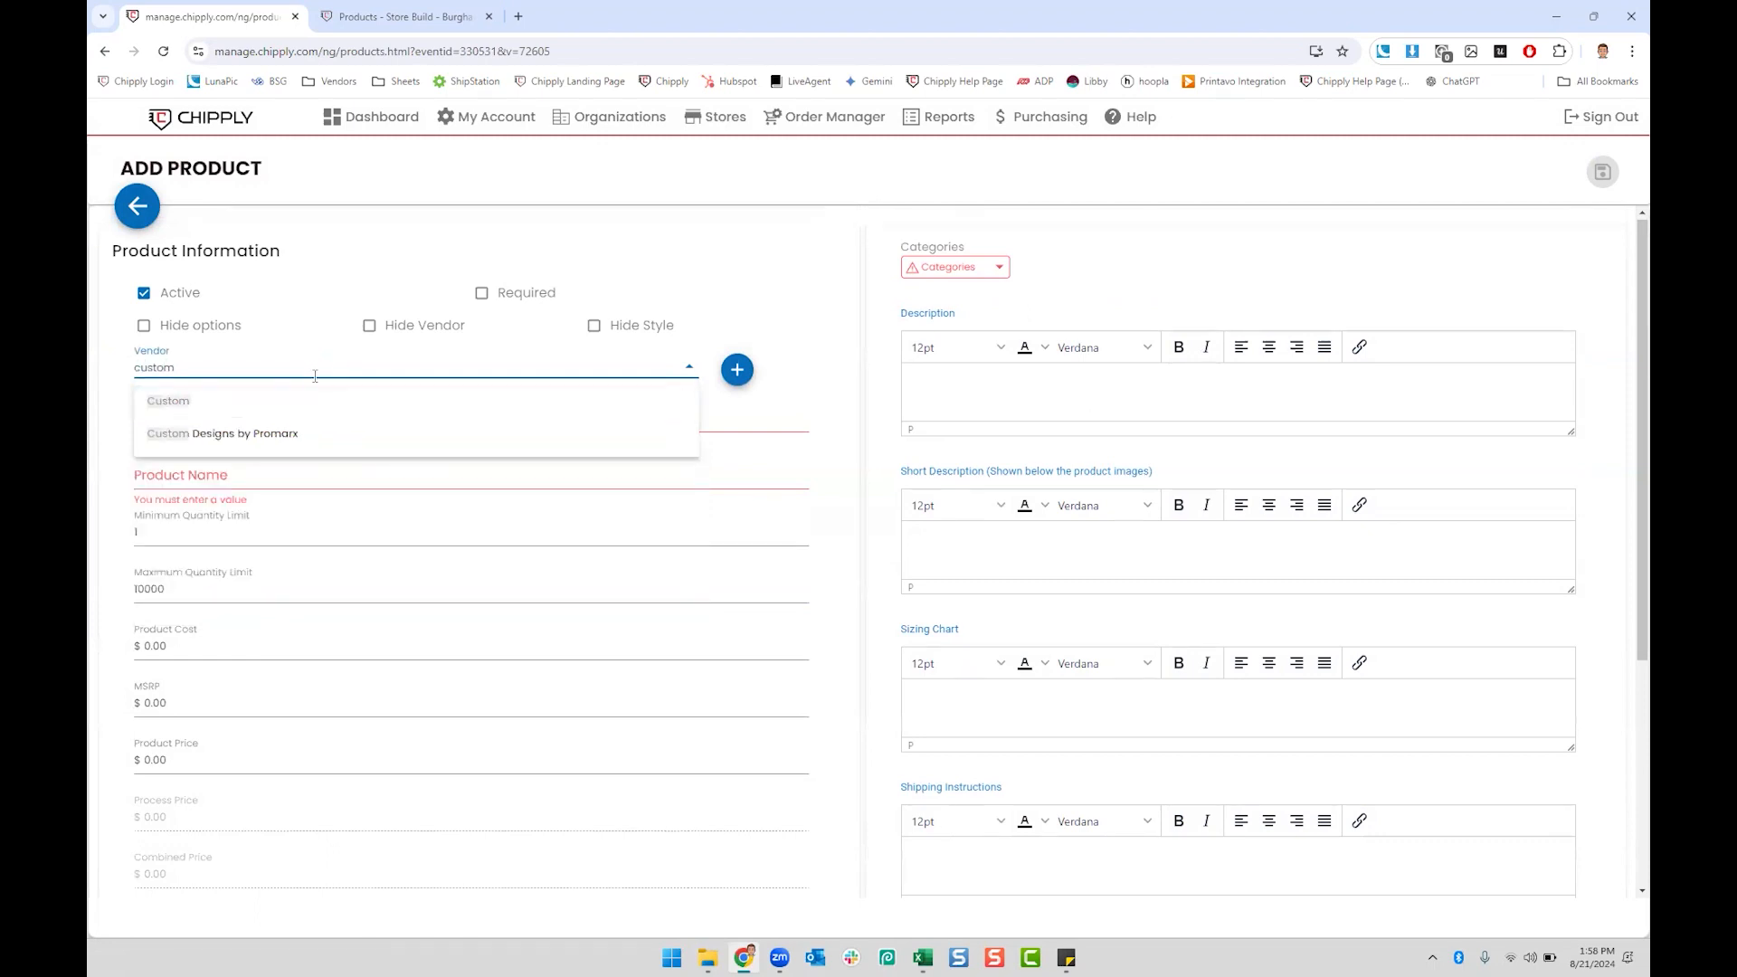
click(249, 404)
click(224, 424)
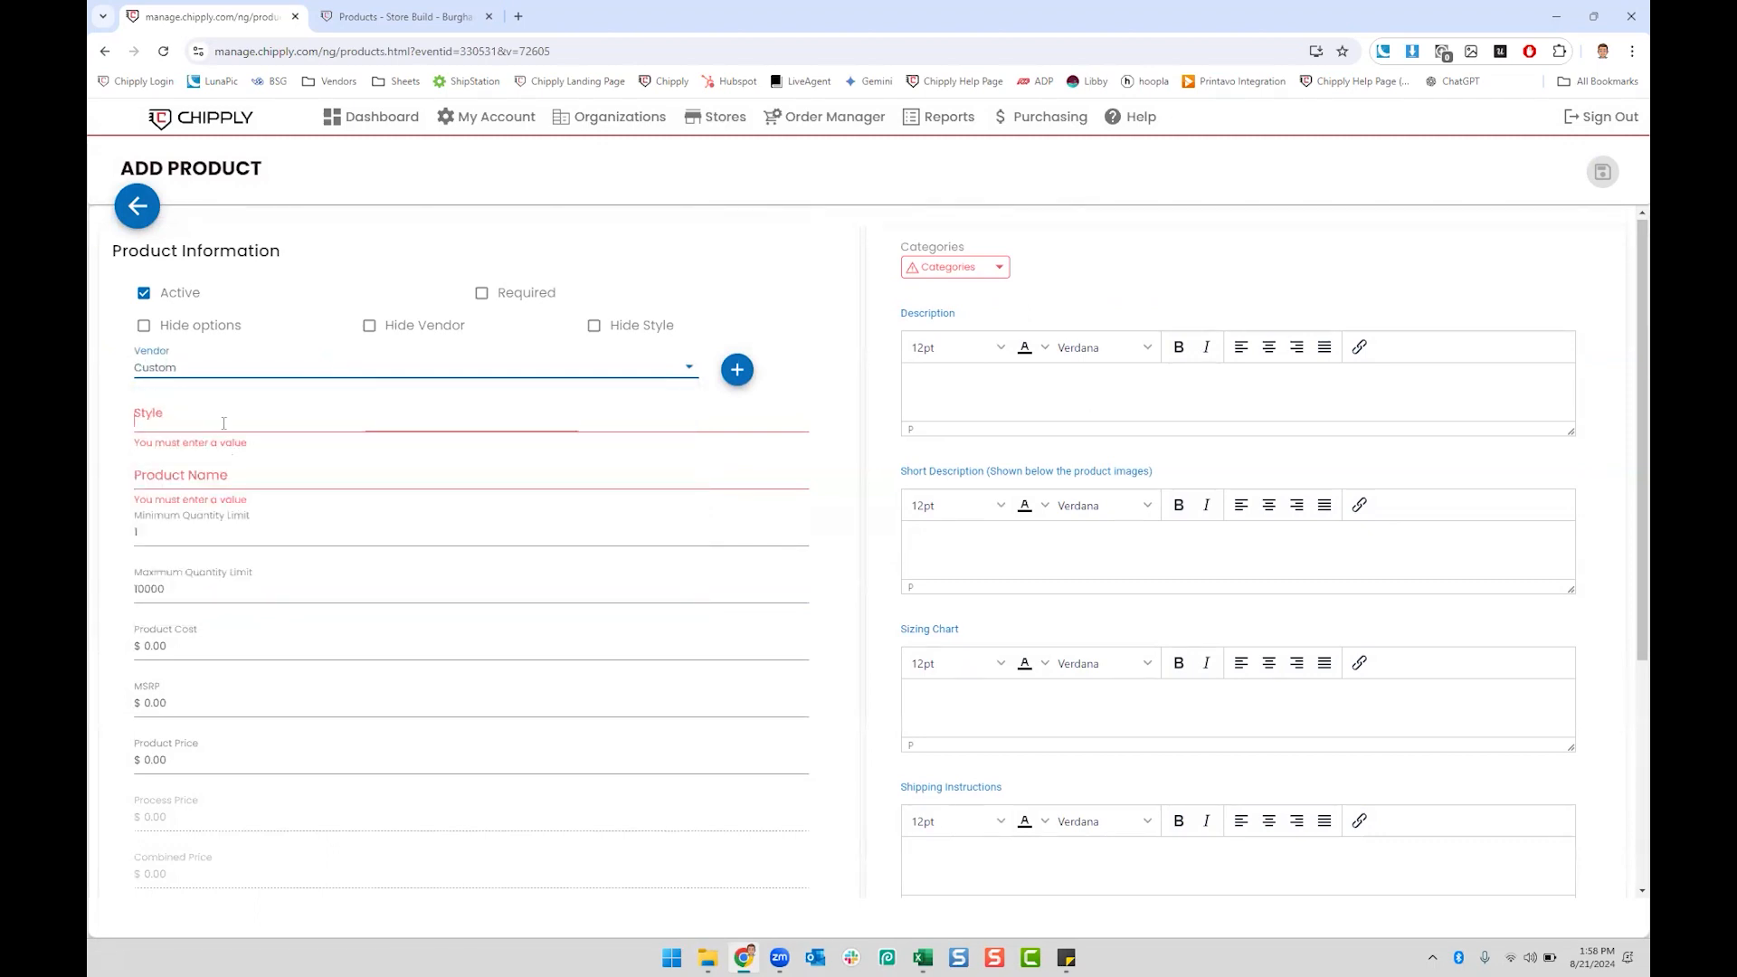
text(shirt)
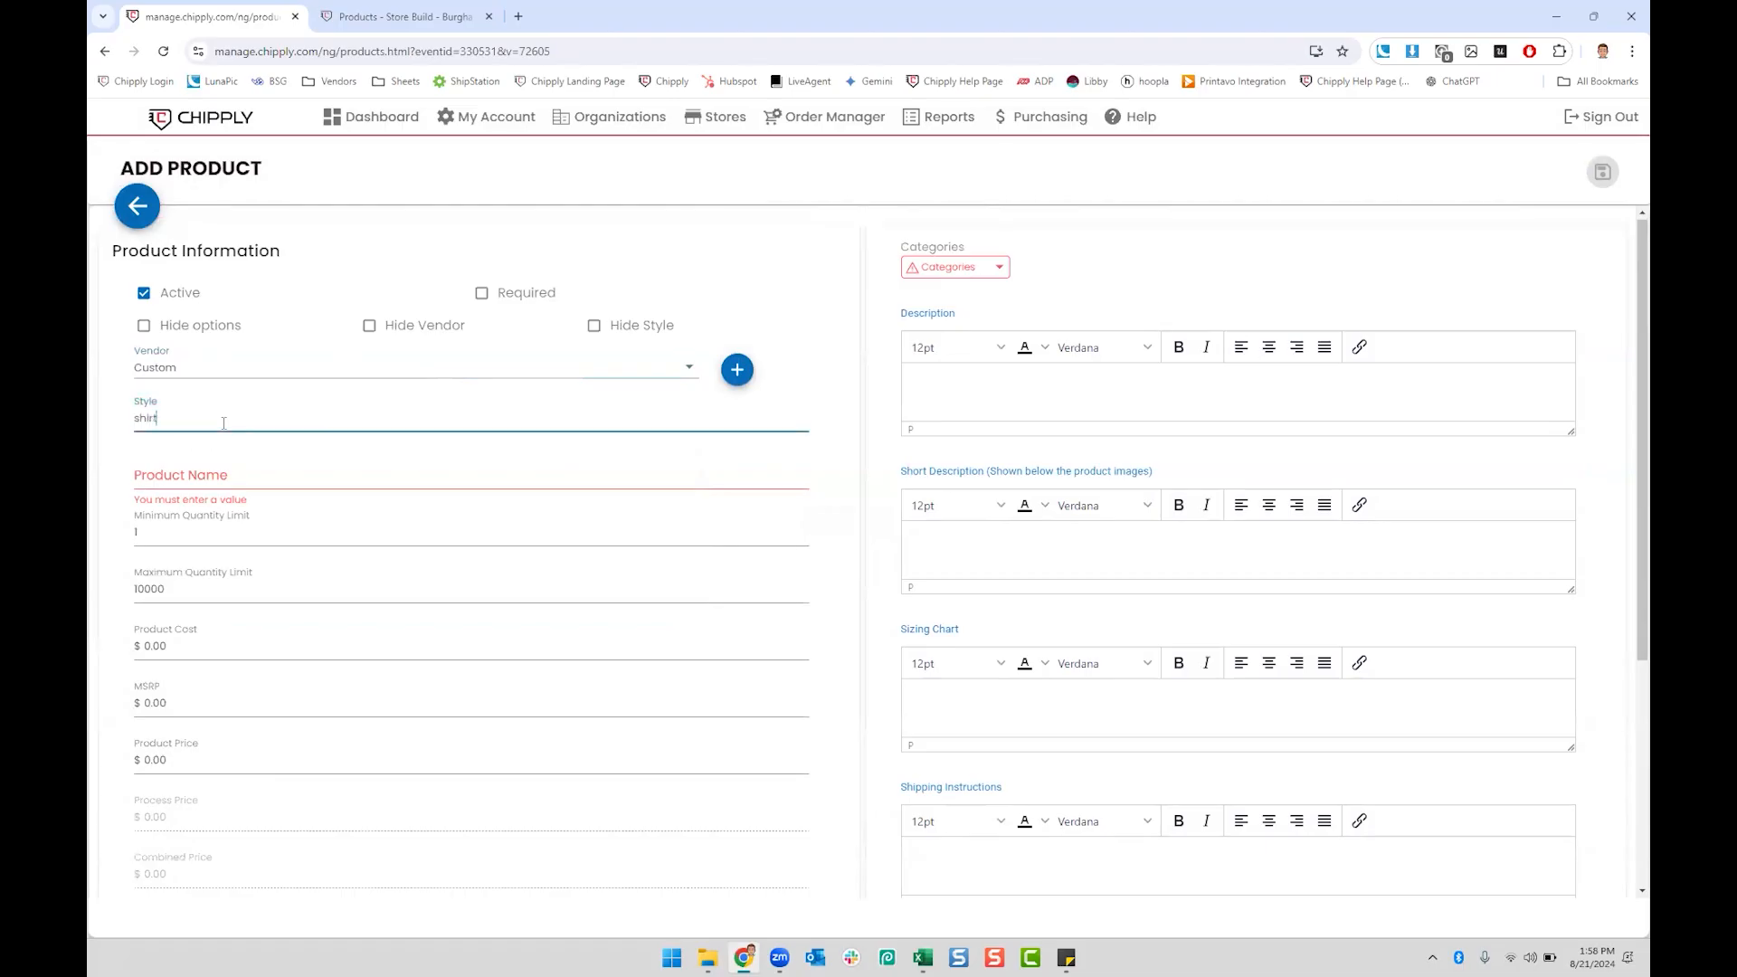
click(256, 474)
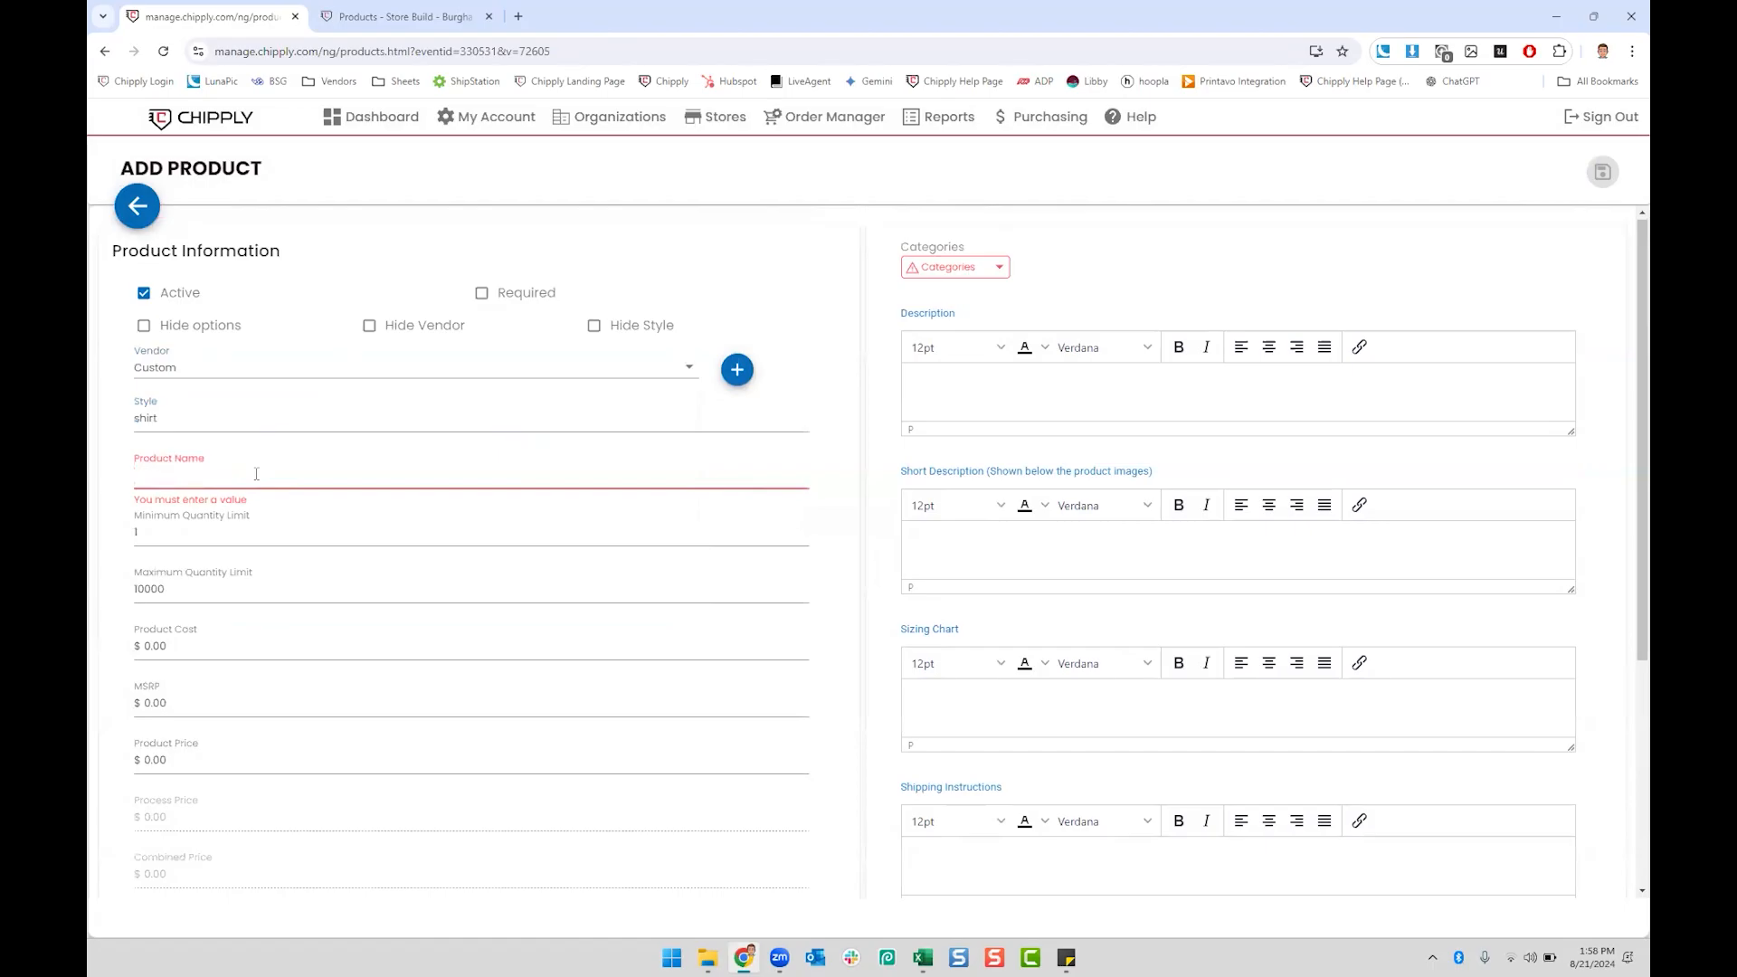
text(T-Shirt)
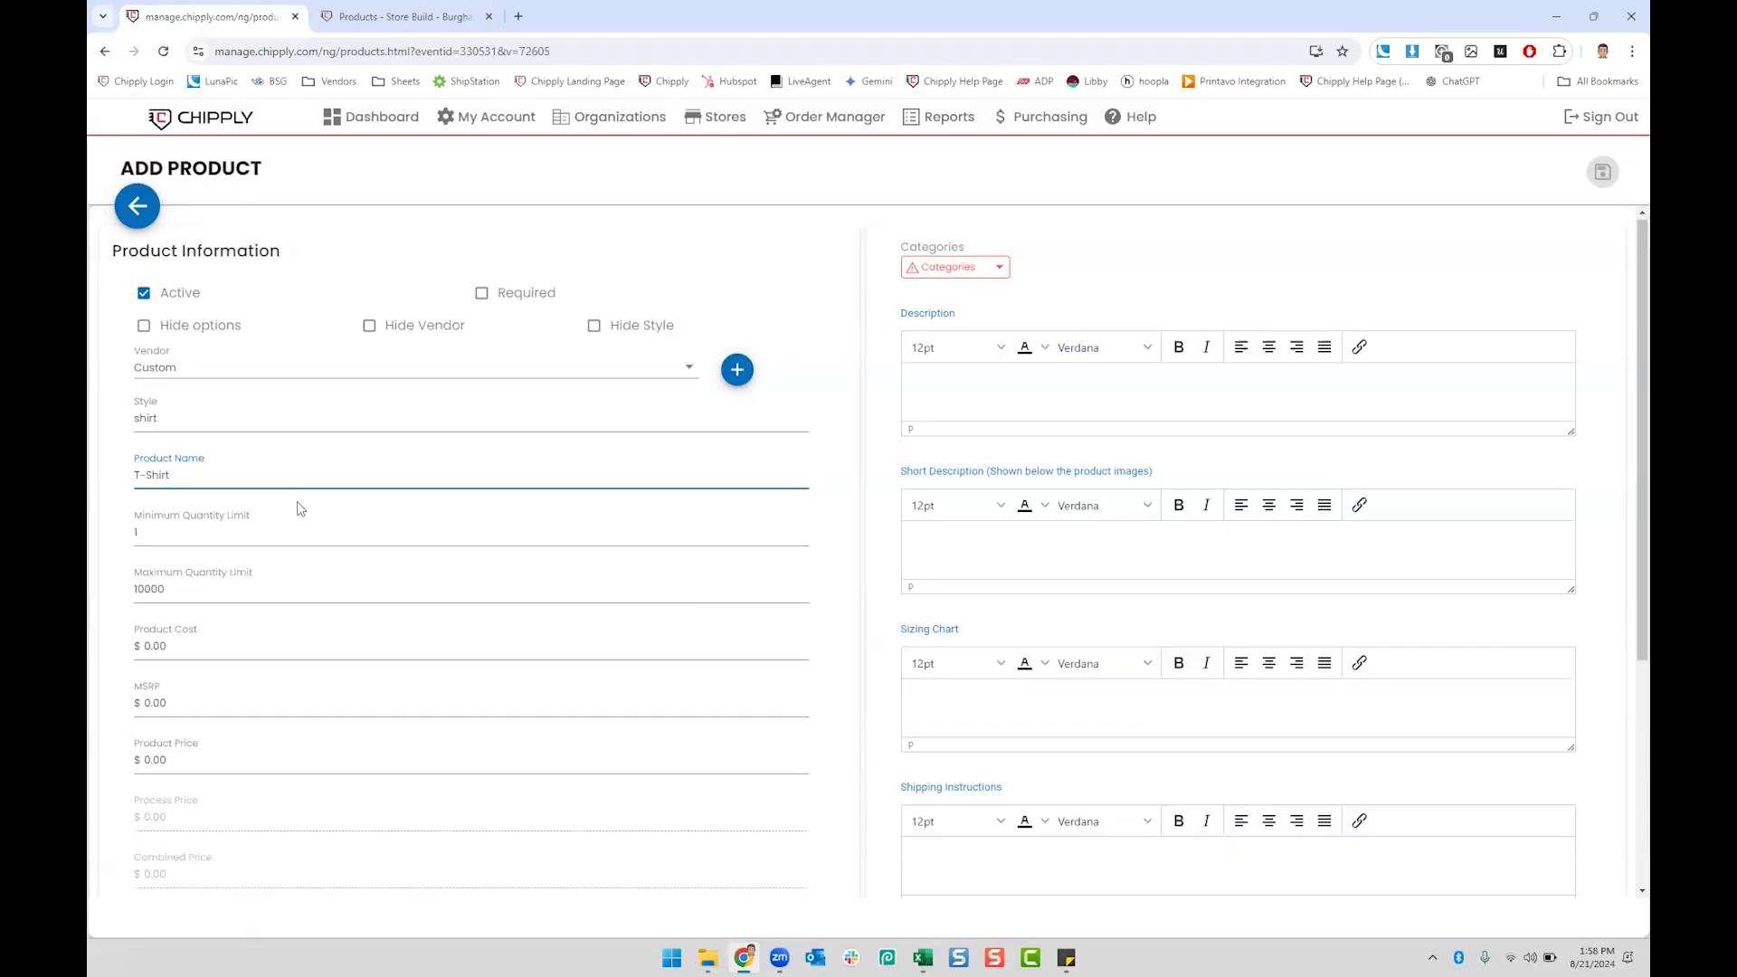
Step: Set the T-Shirt's product price to $25 and its fundraising amount to $3
scroll(252, 594, down, 2)
click(193, 518)
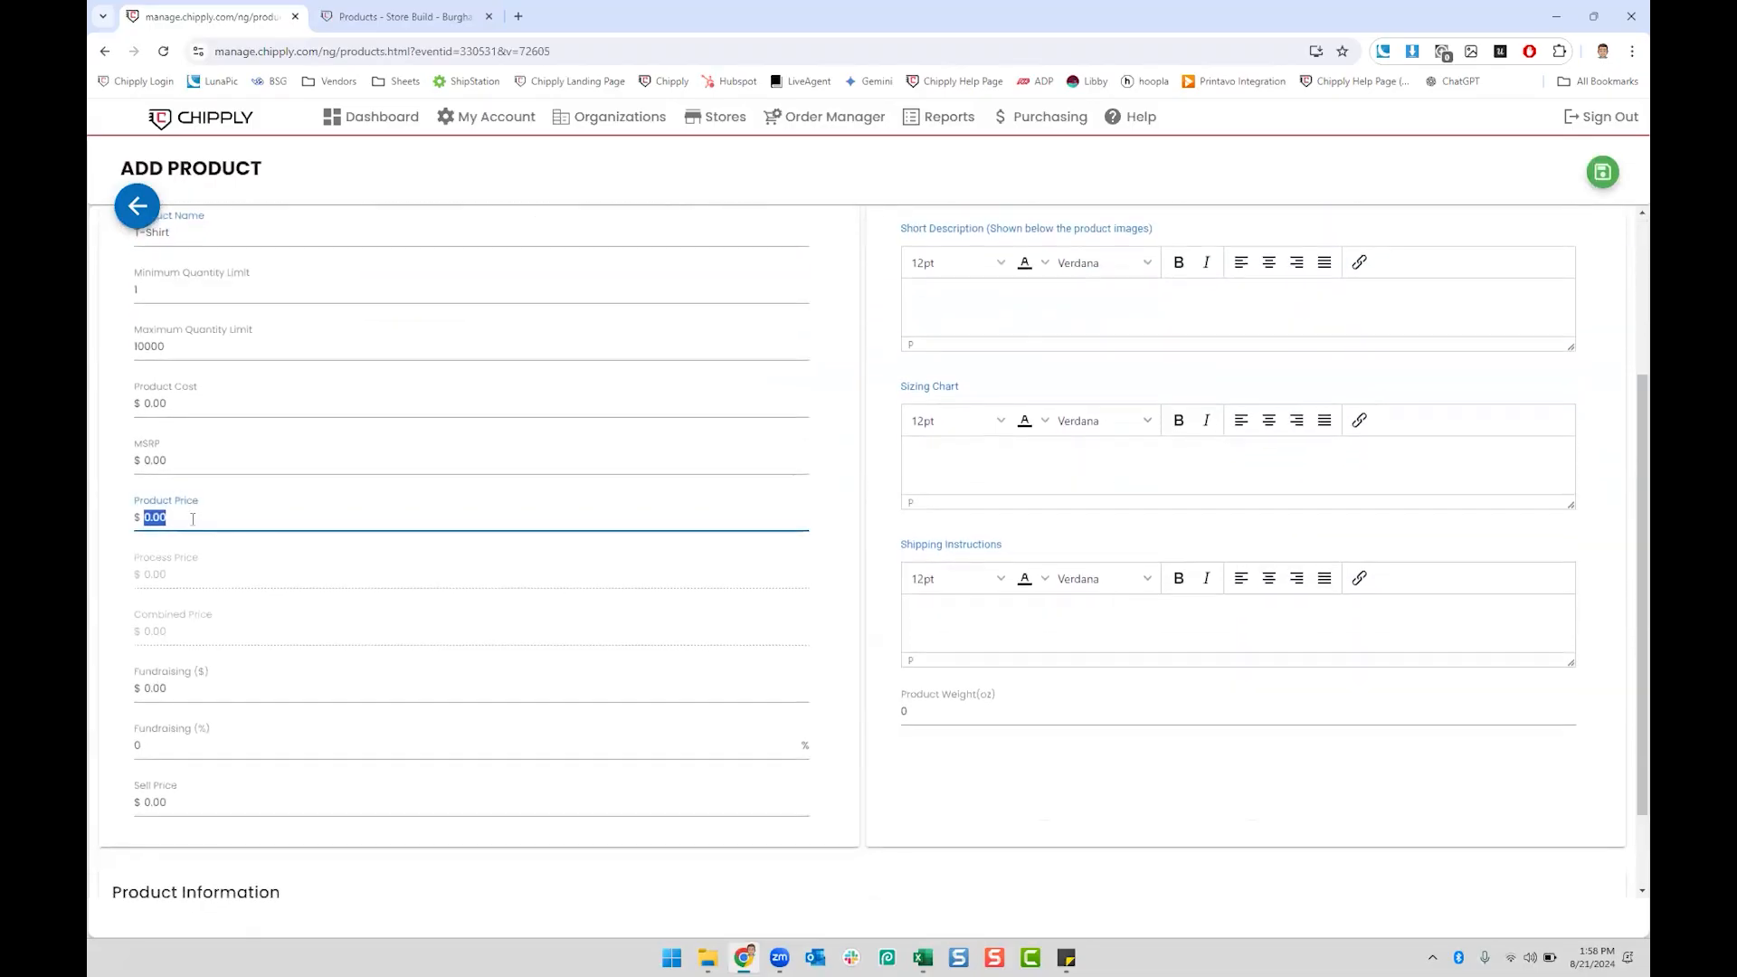
text(25)
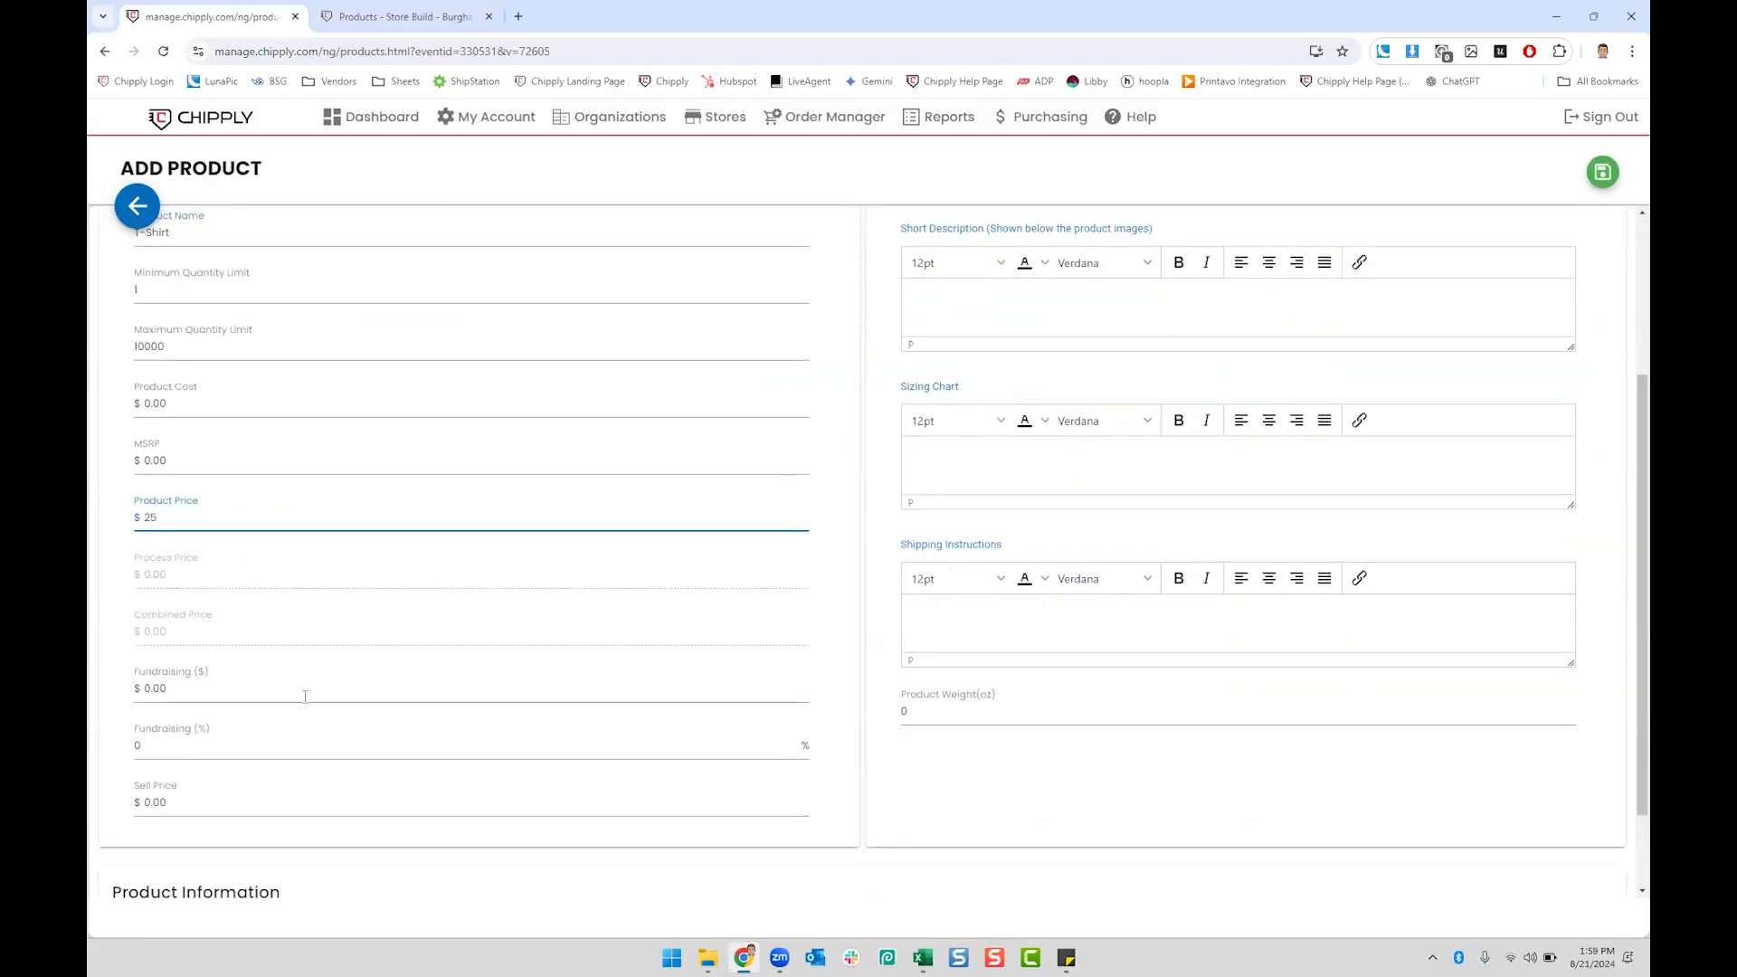
click(221, 697)
text(3)
Step: Save the new T-Shirt product and set its product weight to 14 oz
scroll(860, 626, up, 7)
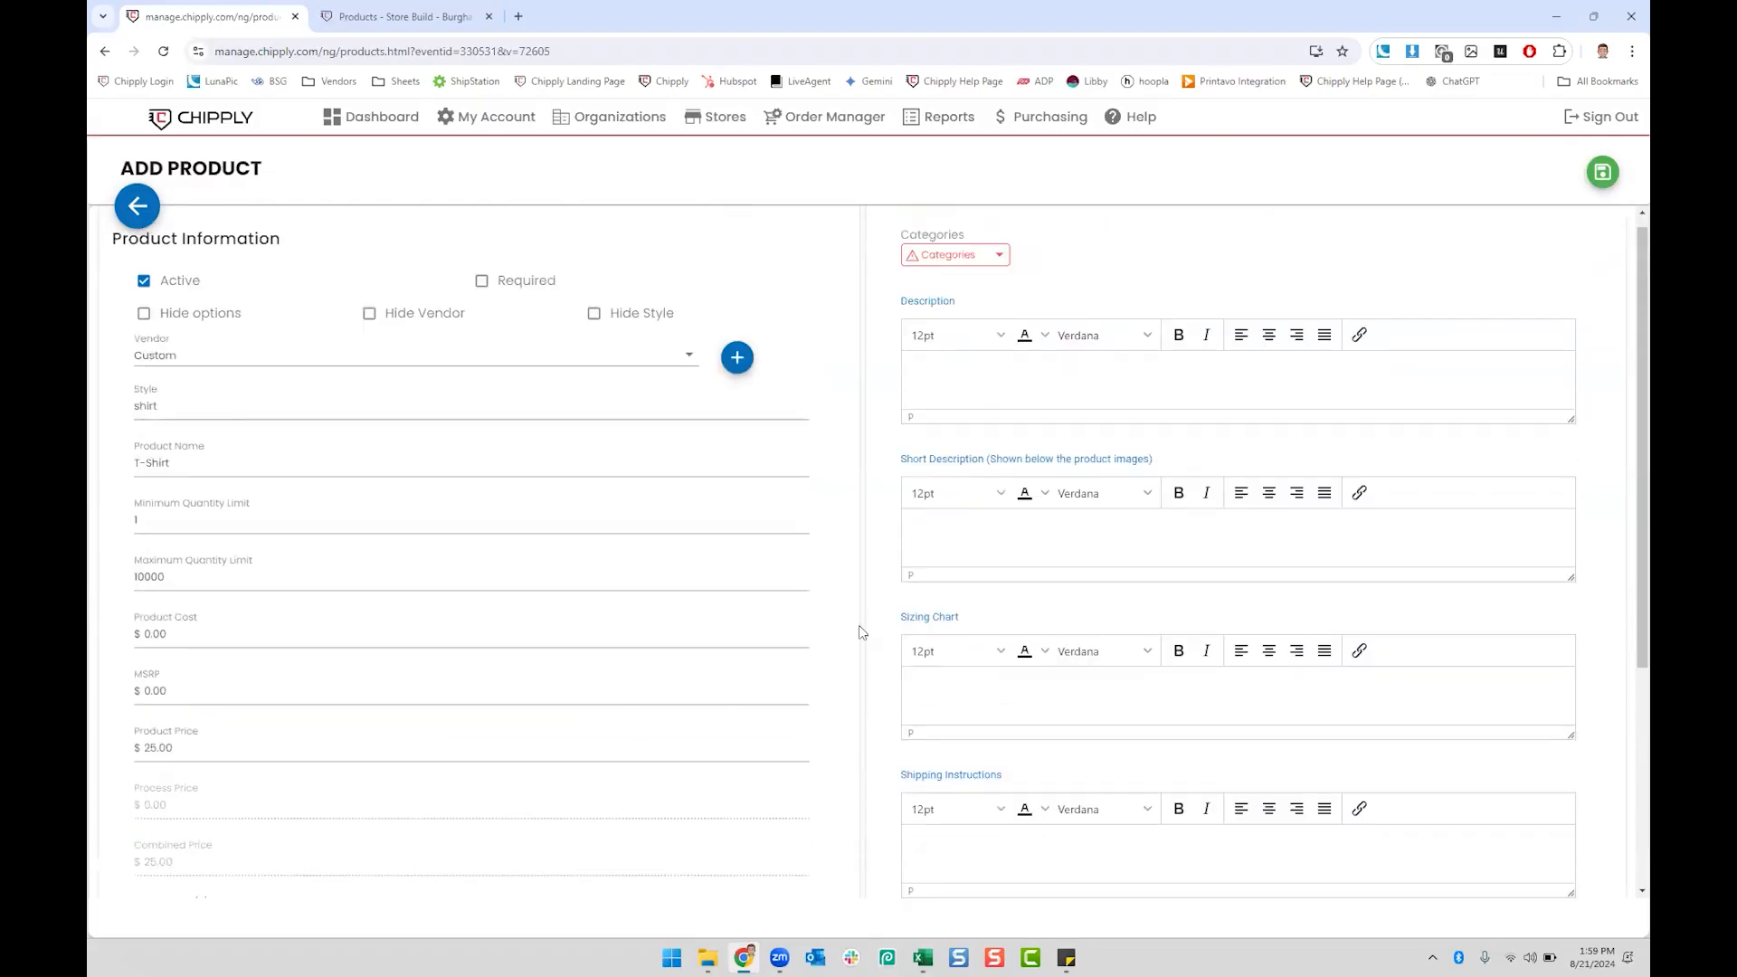
click(1030, 416)
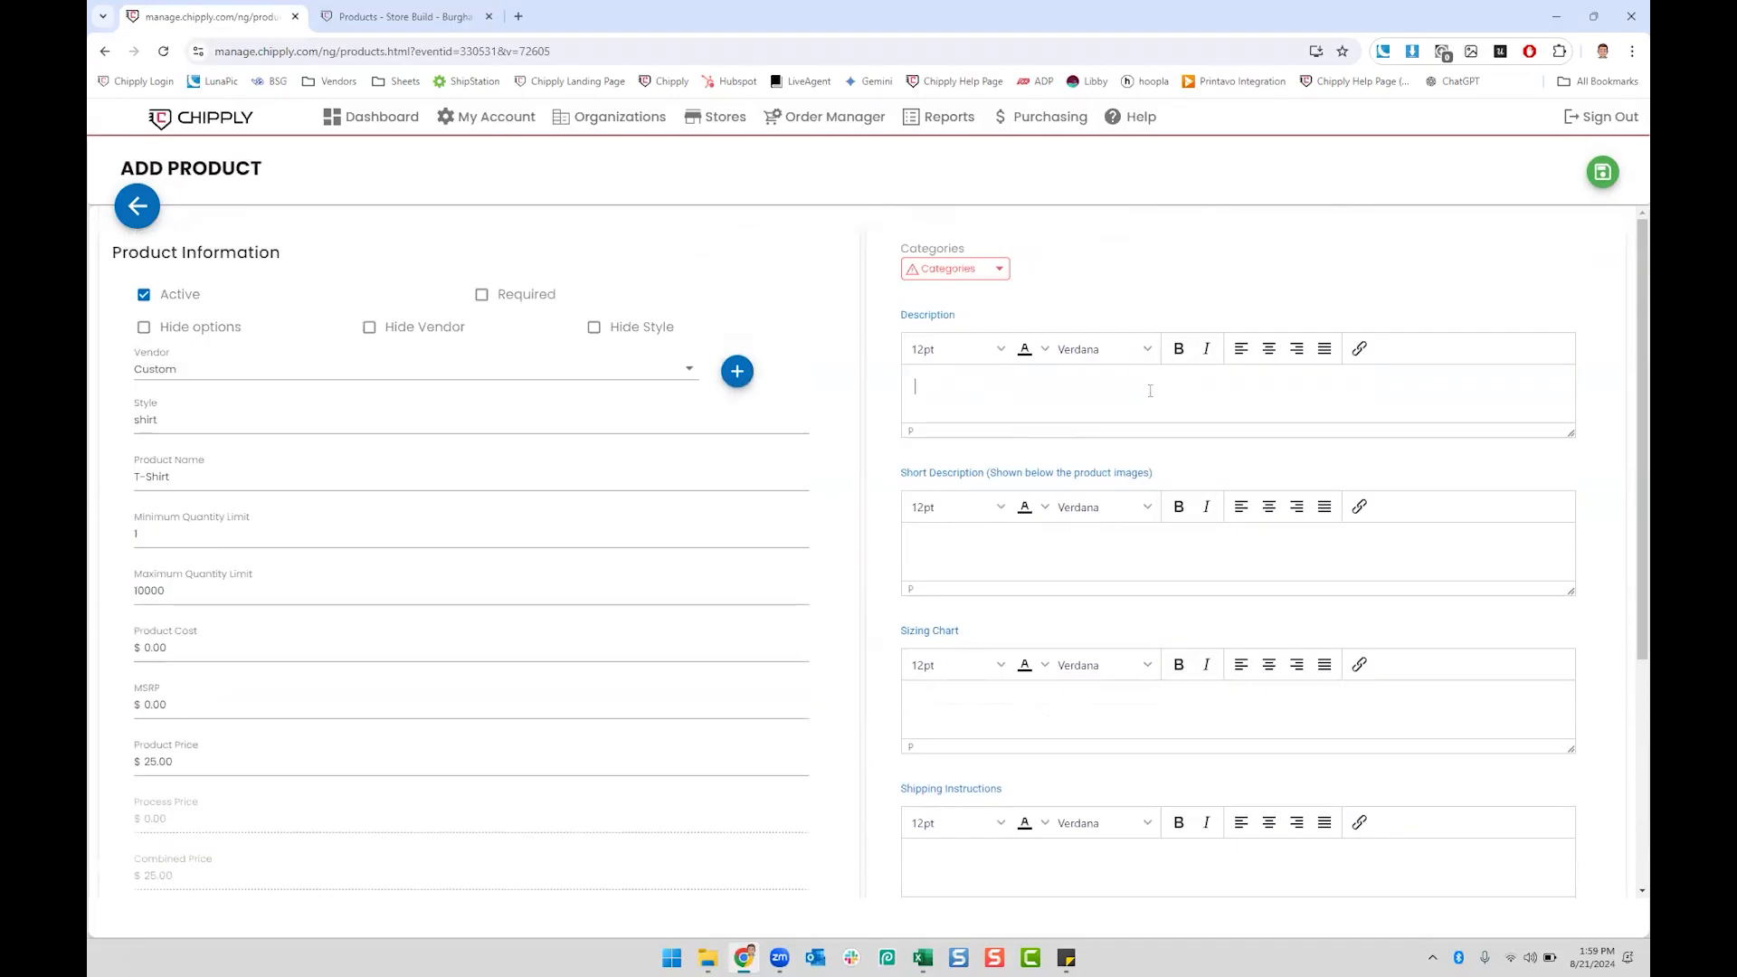
scroll(1131, 543, down, 1)
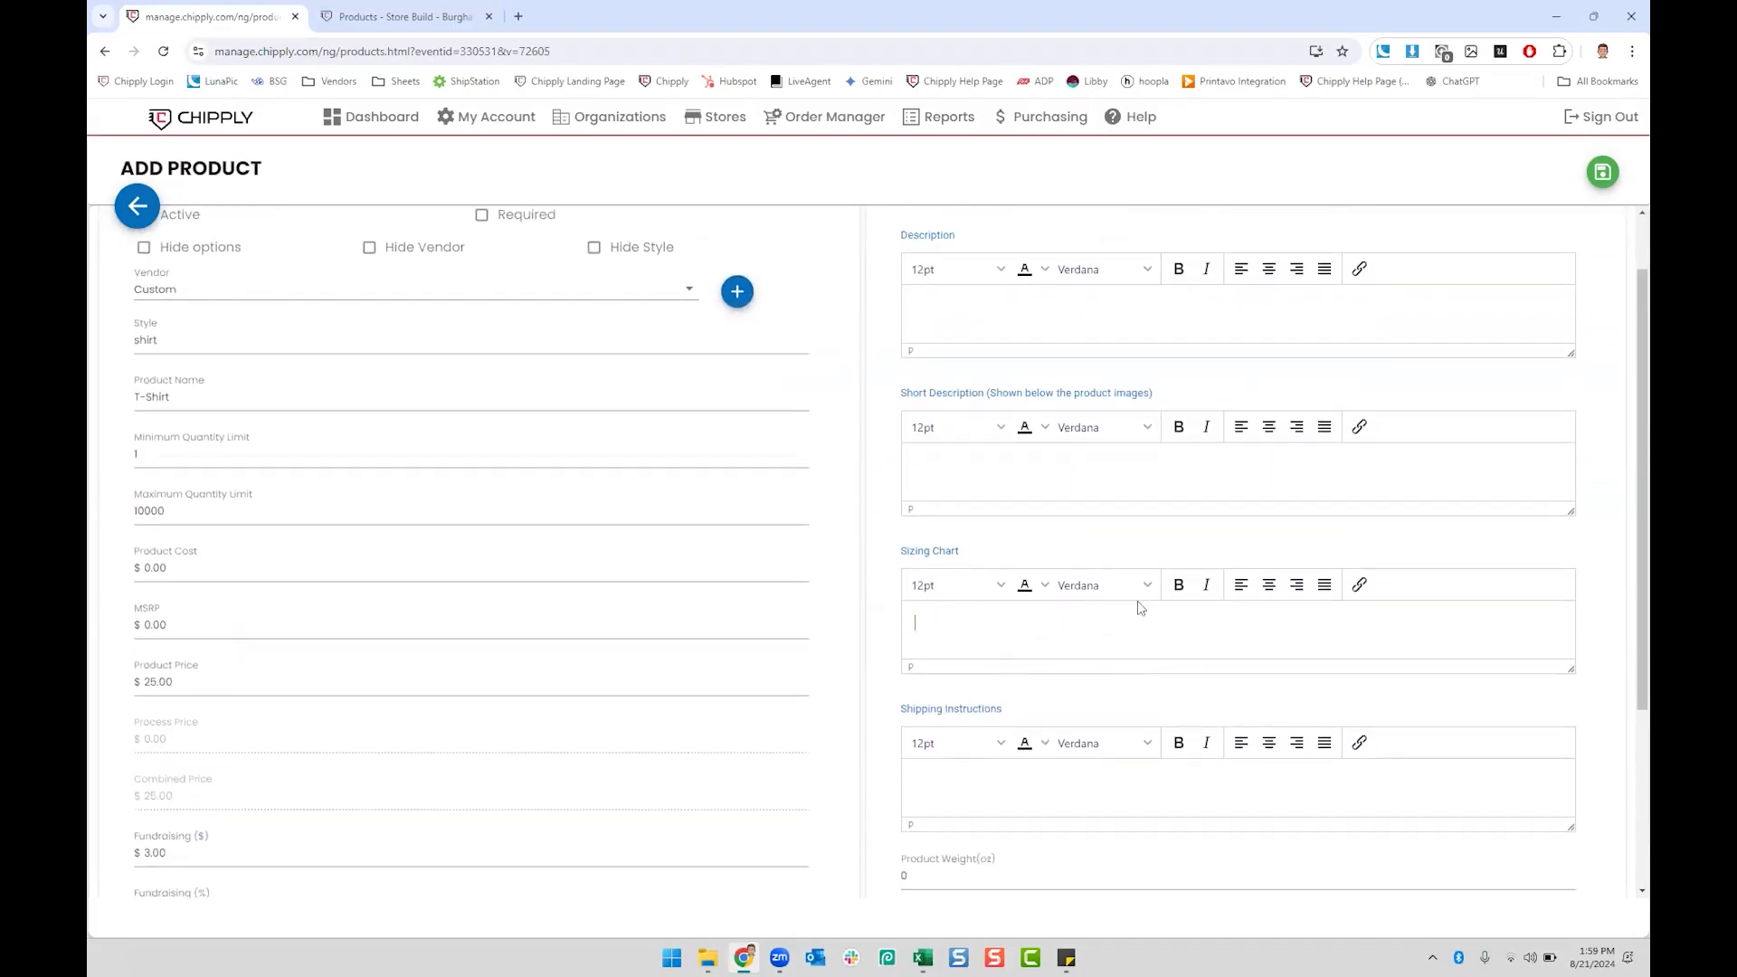
scroll(1138, 608, down, 3)
click(1602, 171)
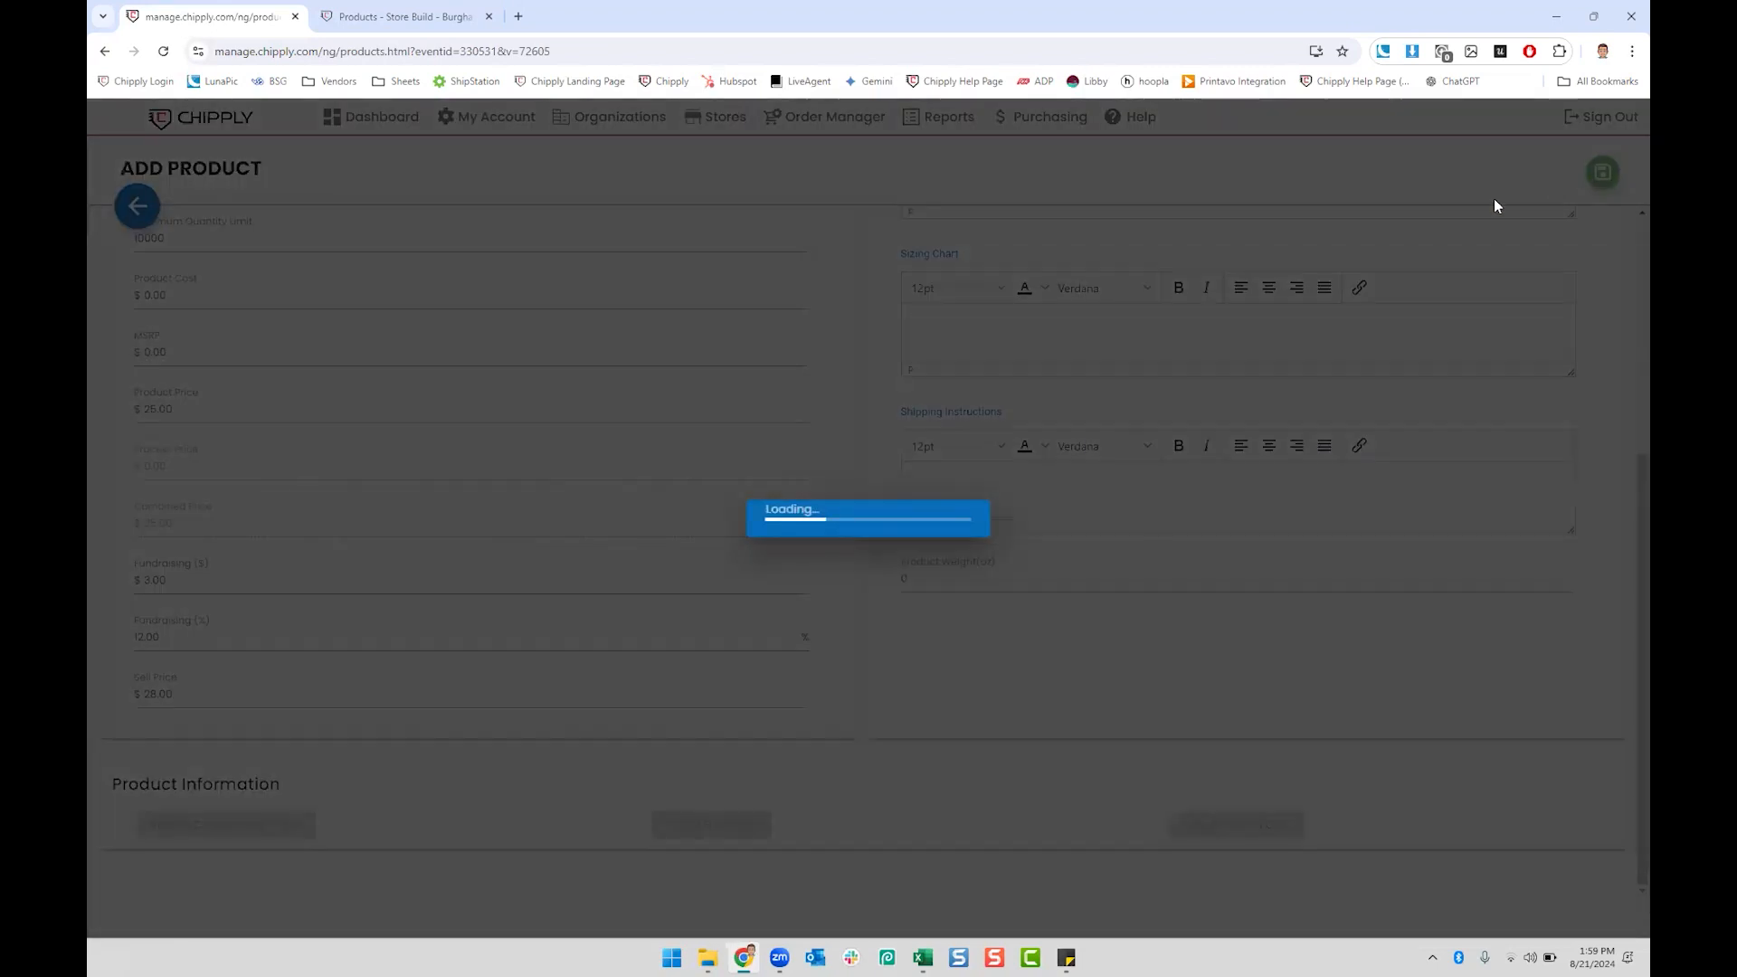
click(960, 583)
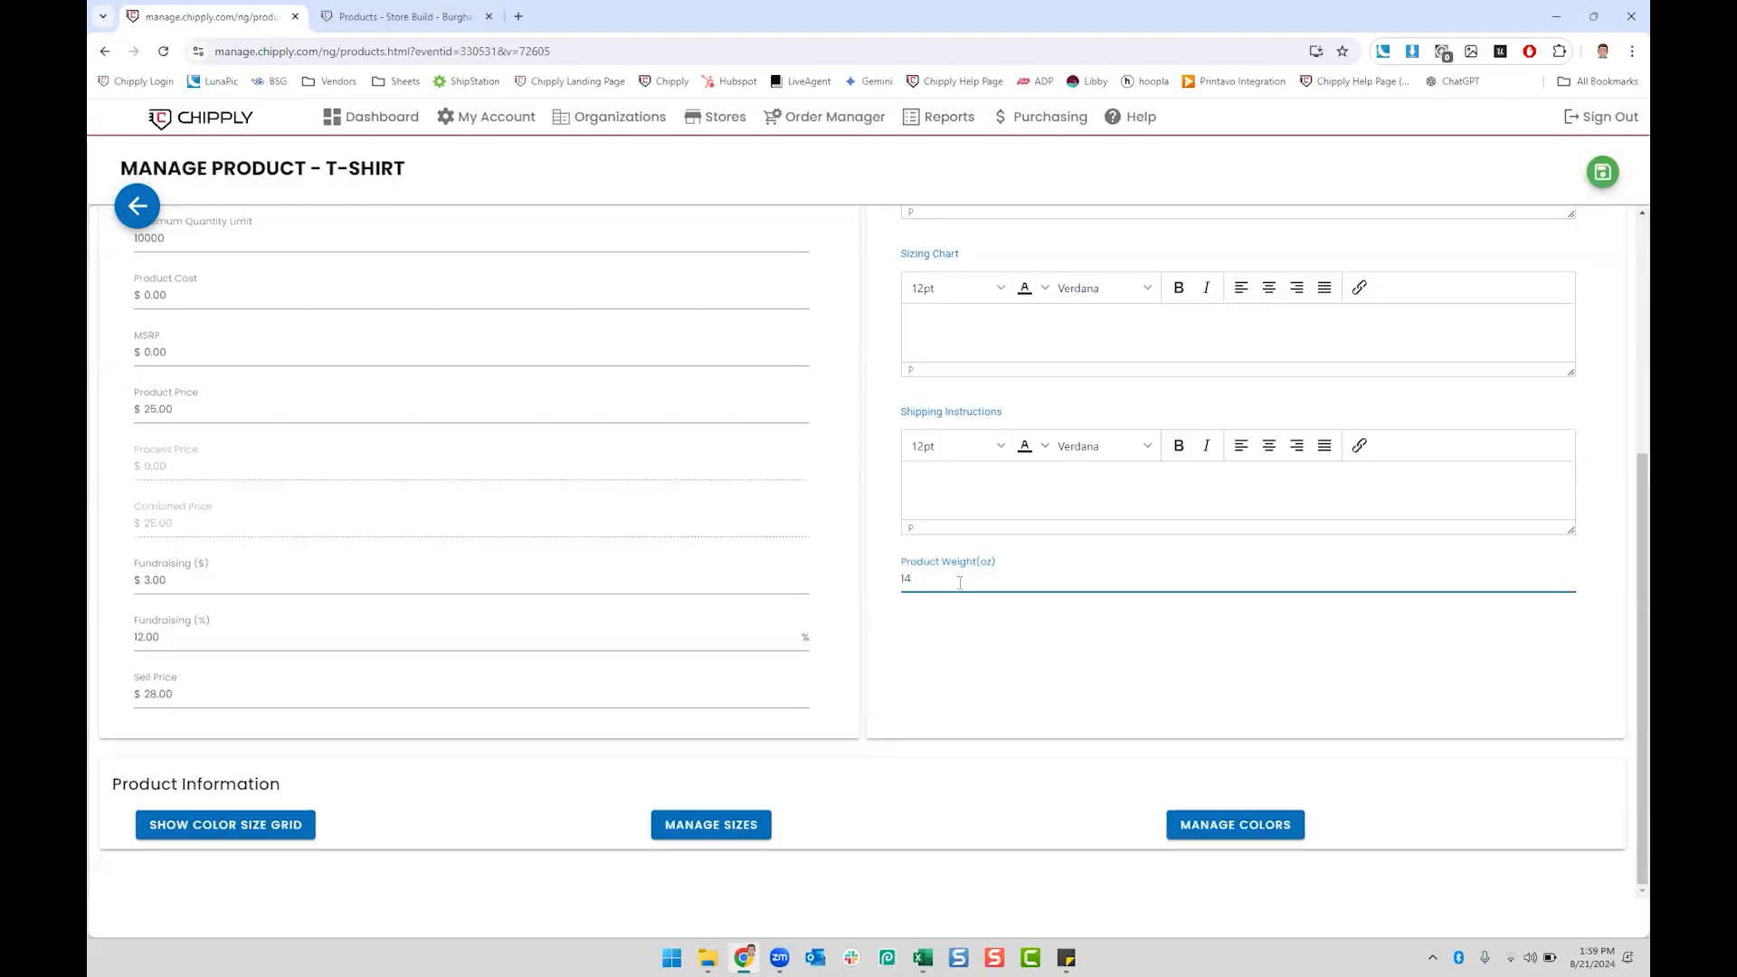
Step: Add the sizes YS, YM, YL, YXL, S, M, L, XL, 2XL, 3XL and 4XL to the T-Shirt and return to the product
click(717, 825)
click(507, 378)
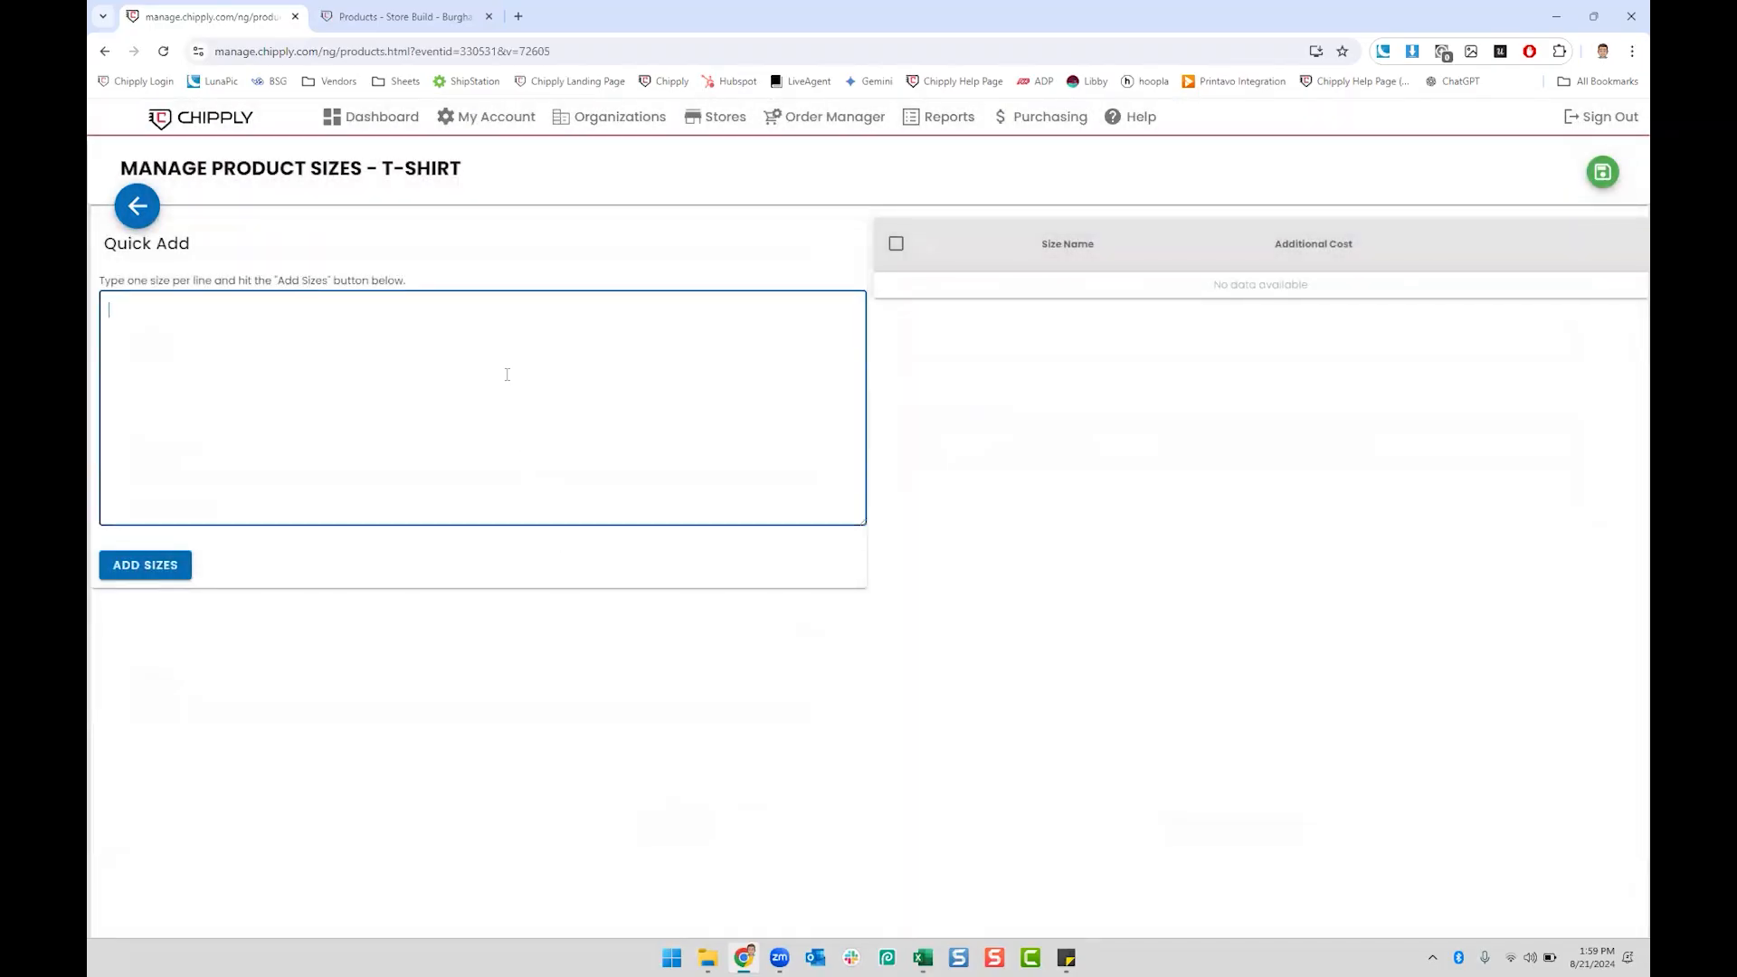
key(Caps_Lock)
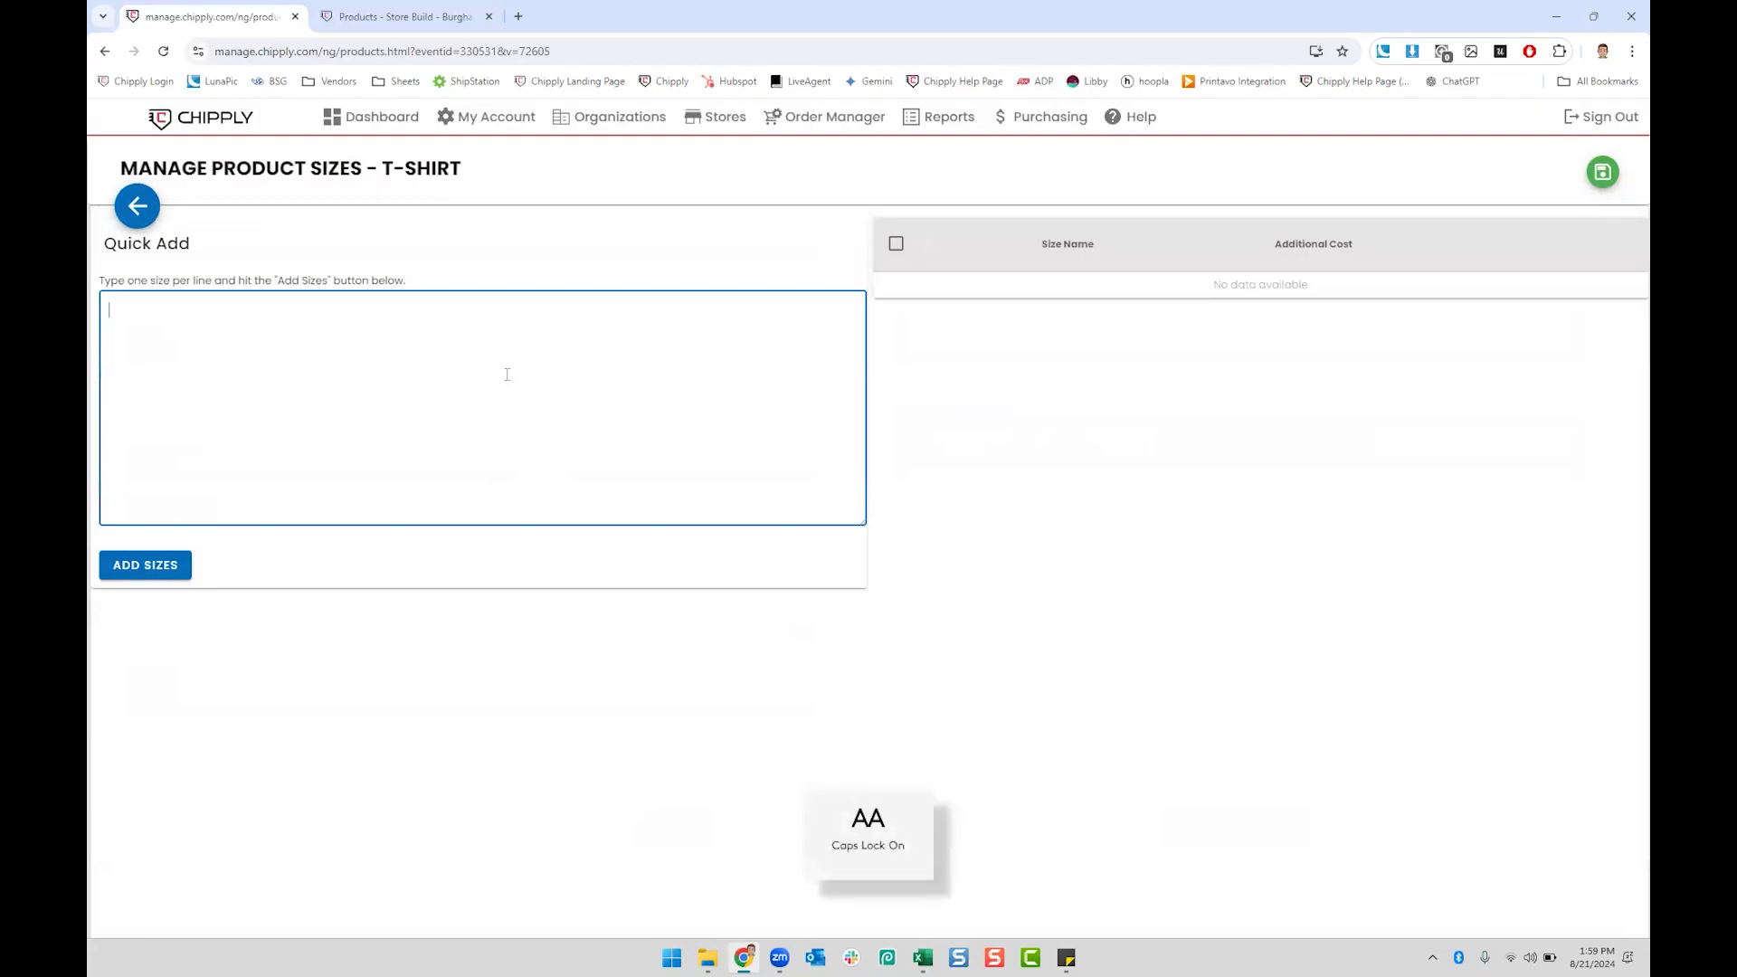
text(YS YM)
key(Return)
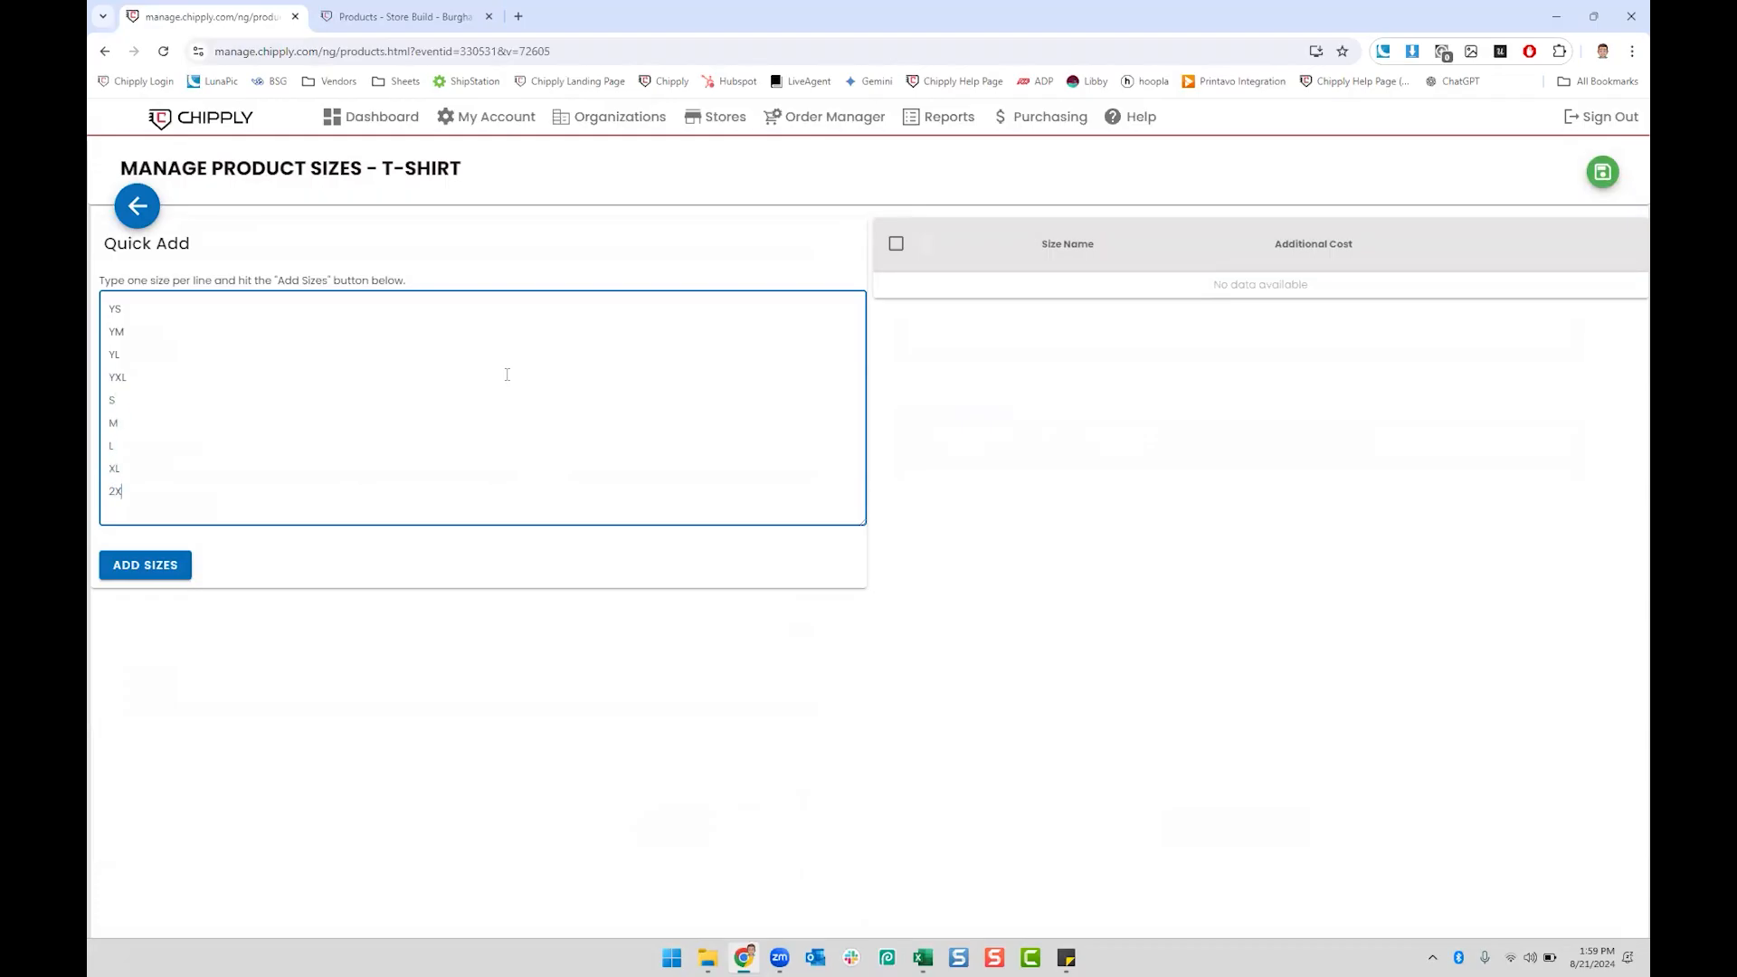
text(L)
key(Return)
text(4)
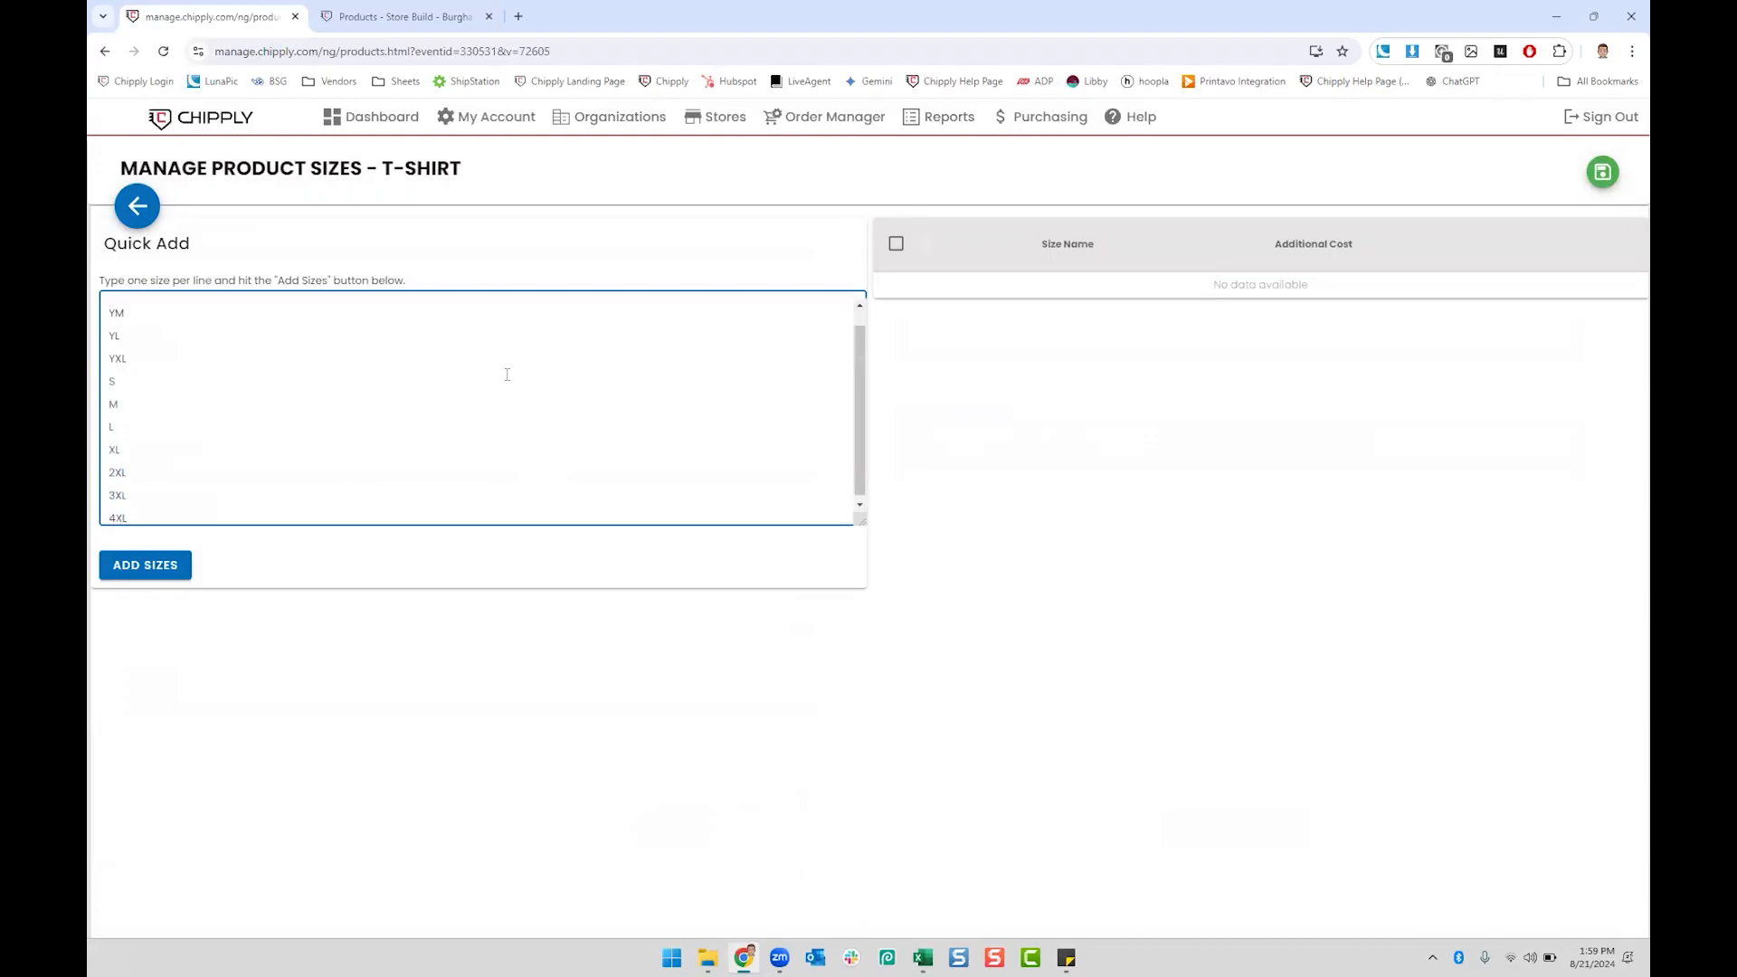
click(167, 566)
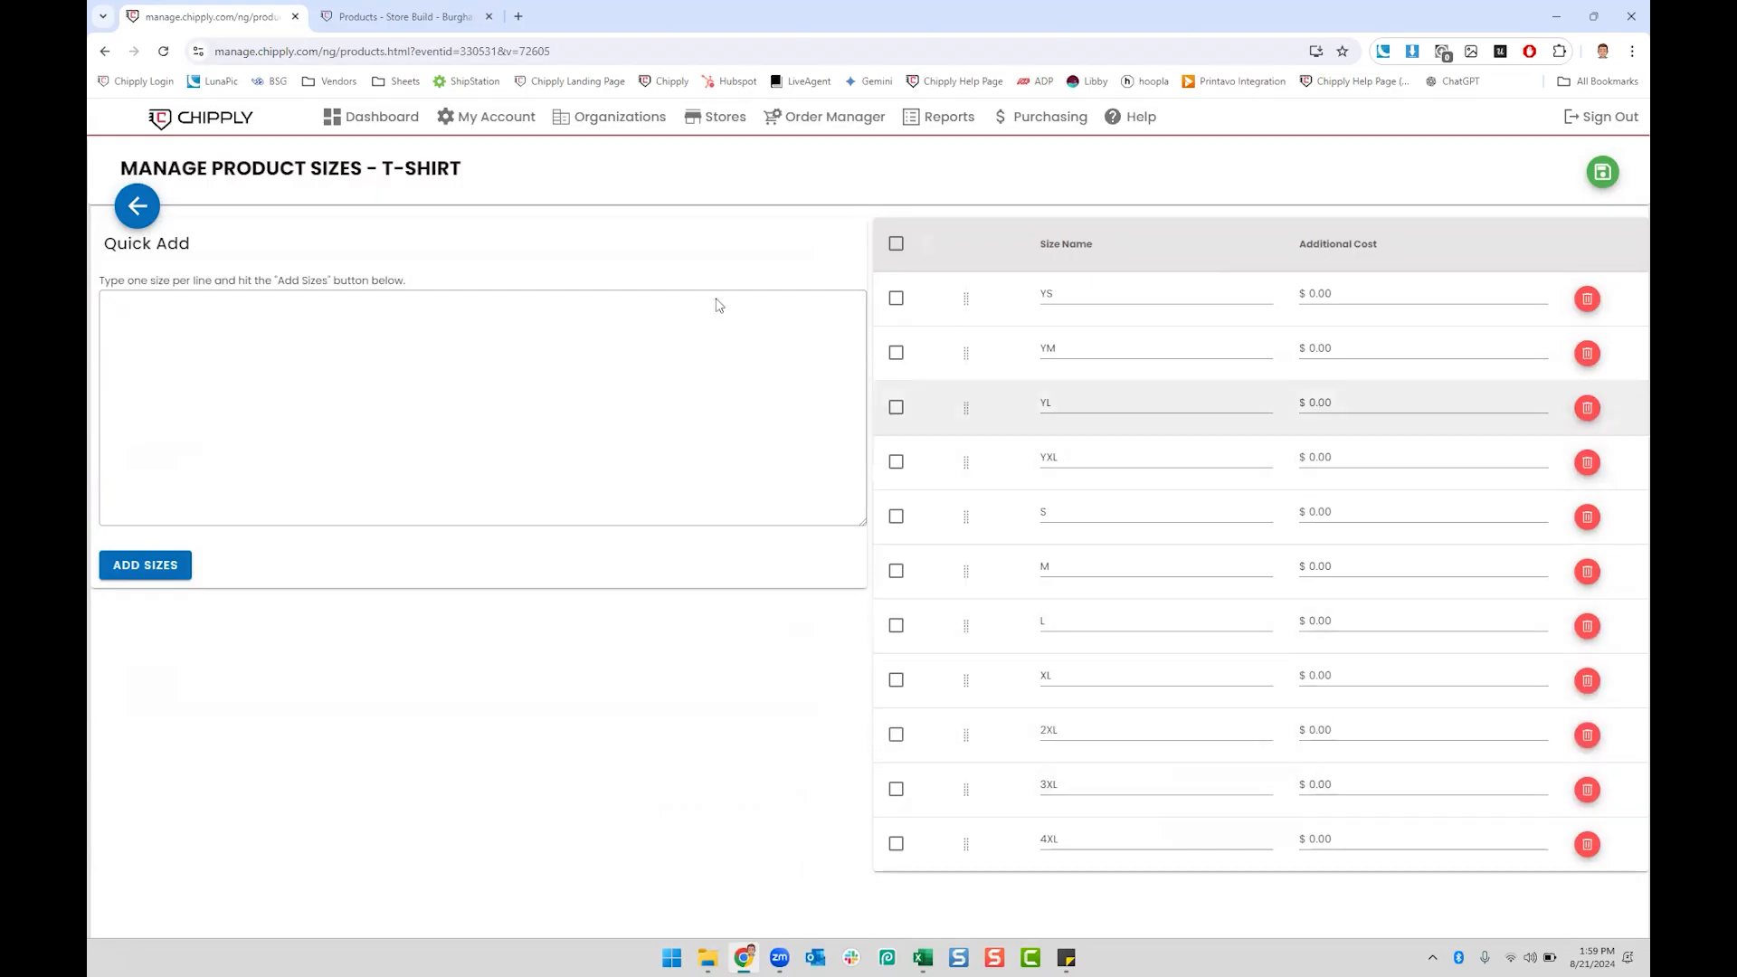
click(138, 205)
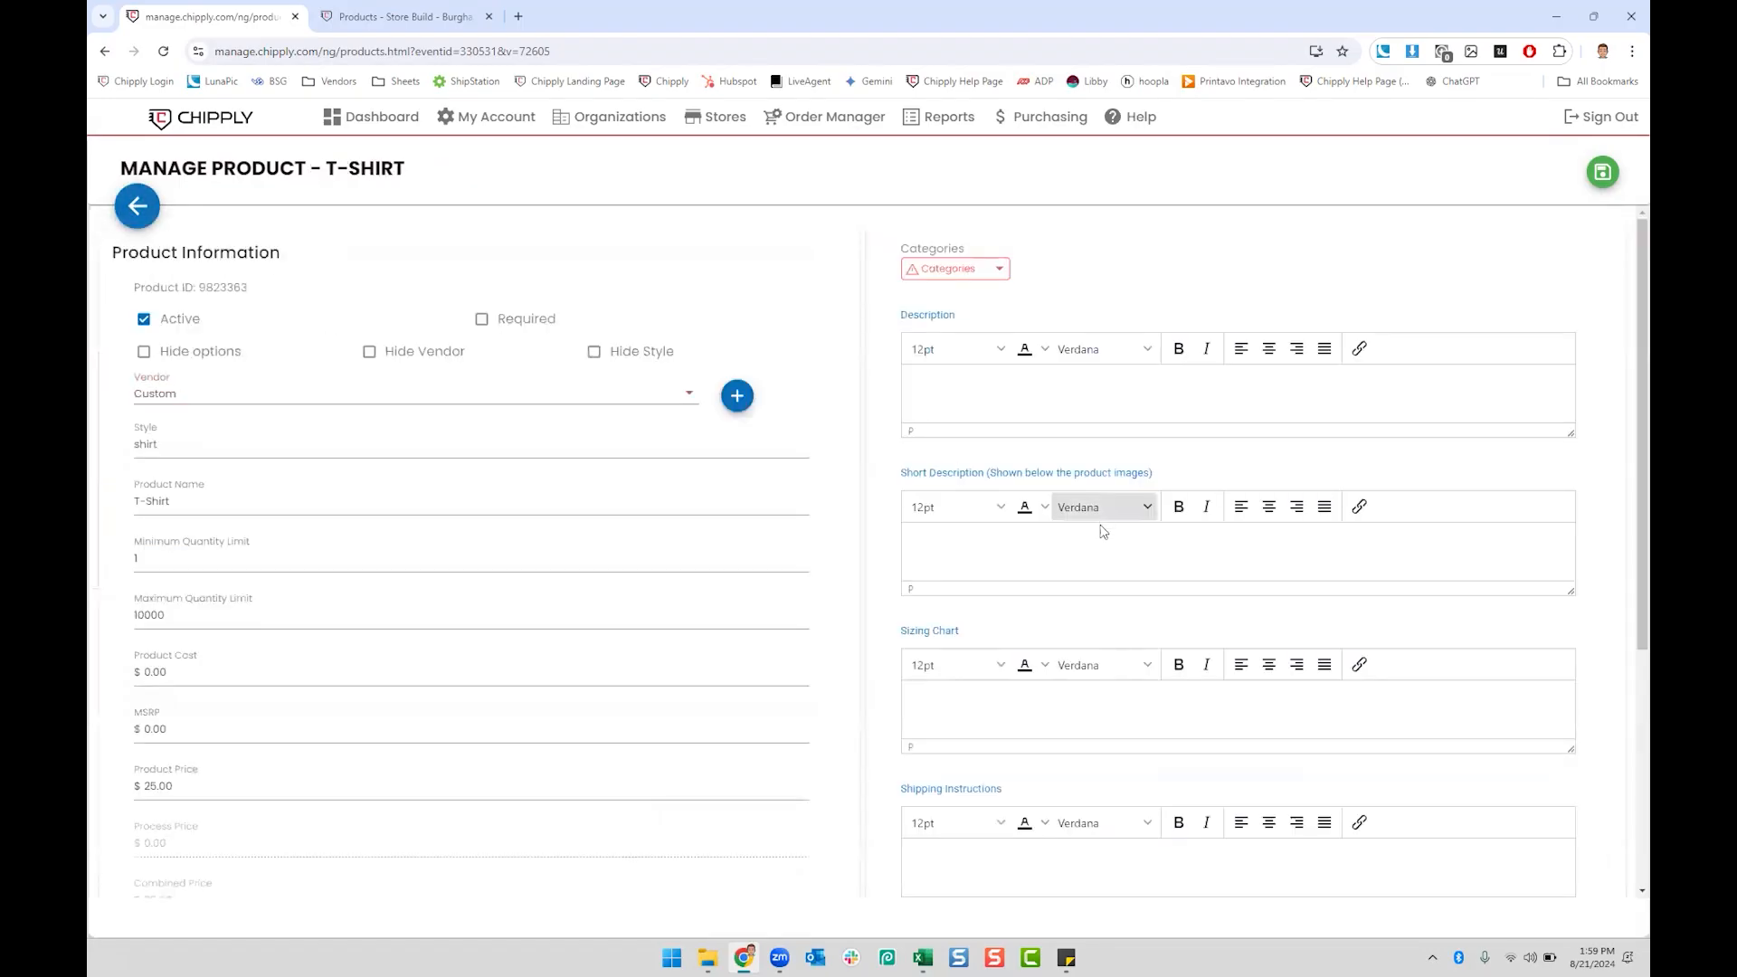
Step: Add a product color named One Color to the T-Shirt
scroll(1075, 530, down, 5)
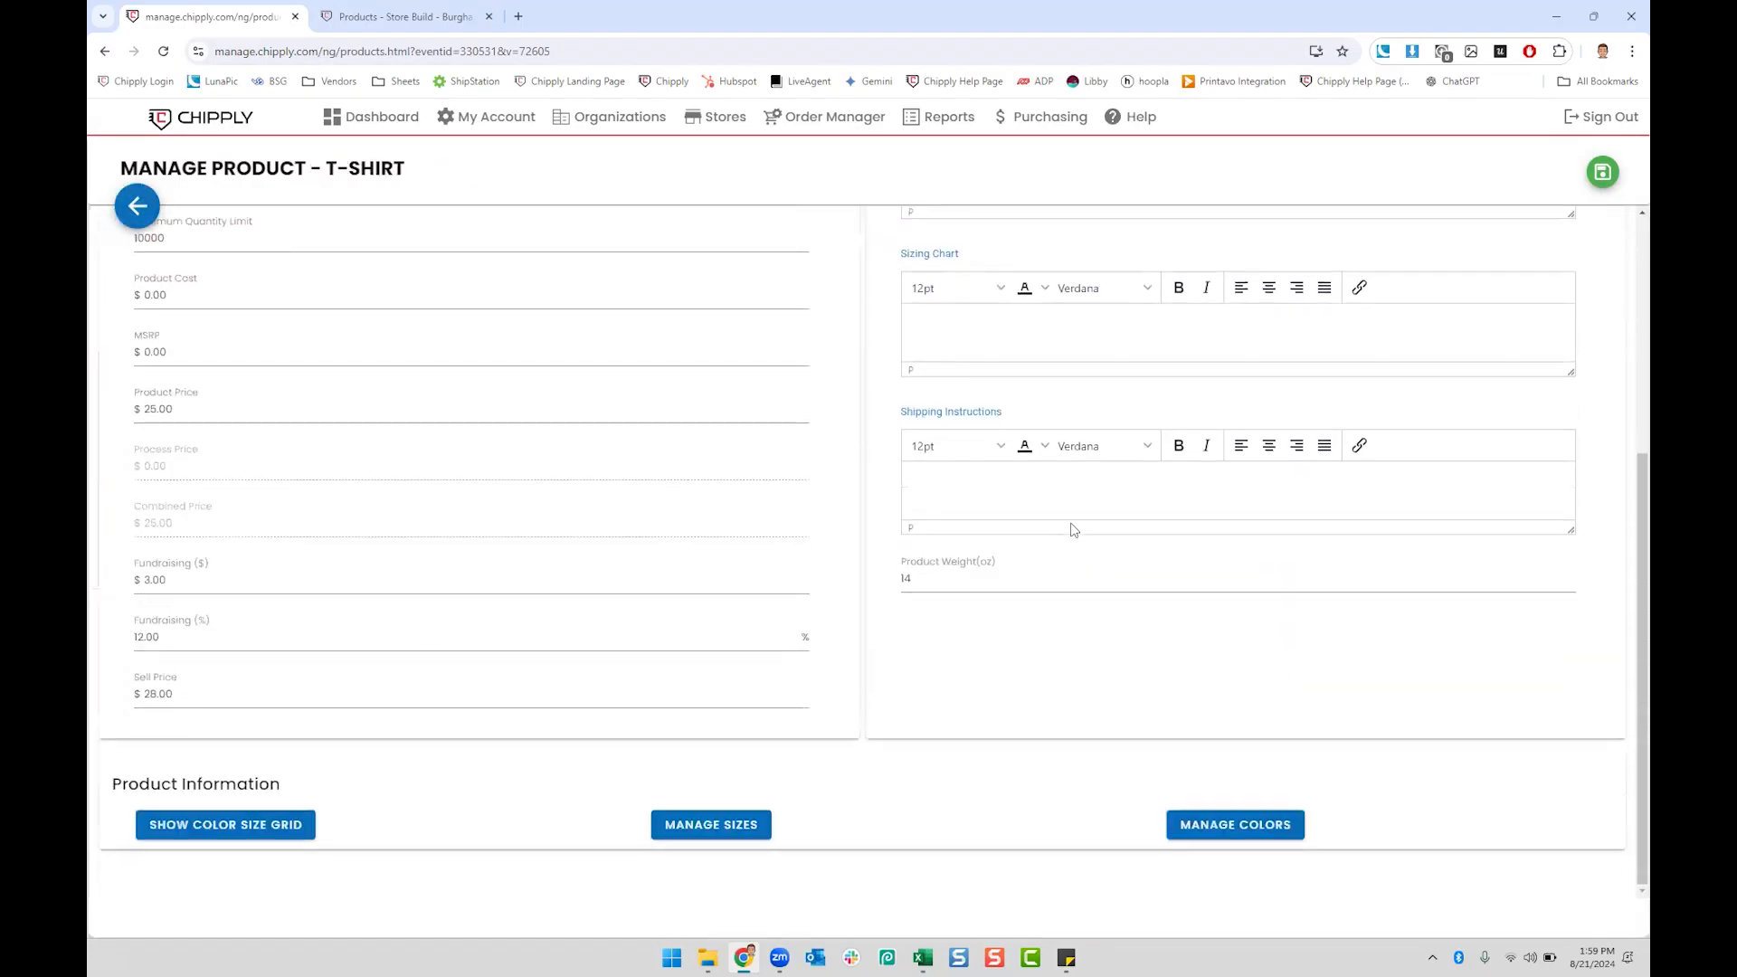
click(1223, 827)
click(318, 311)
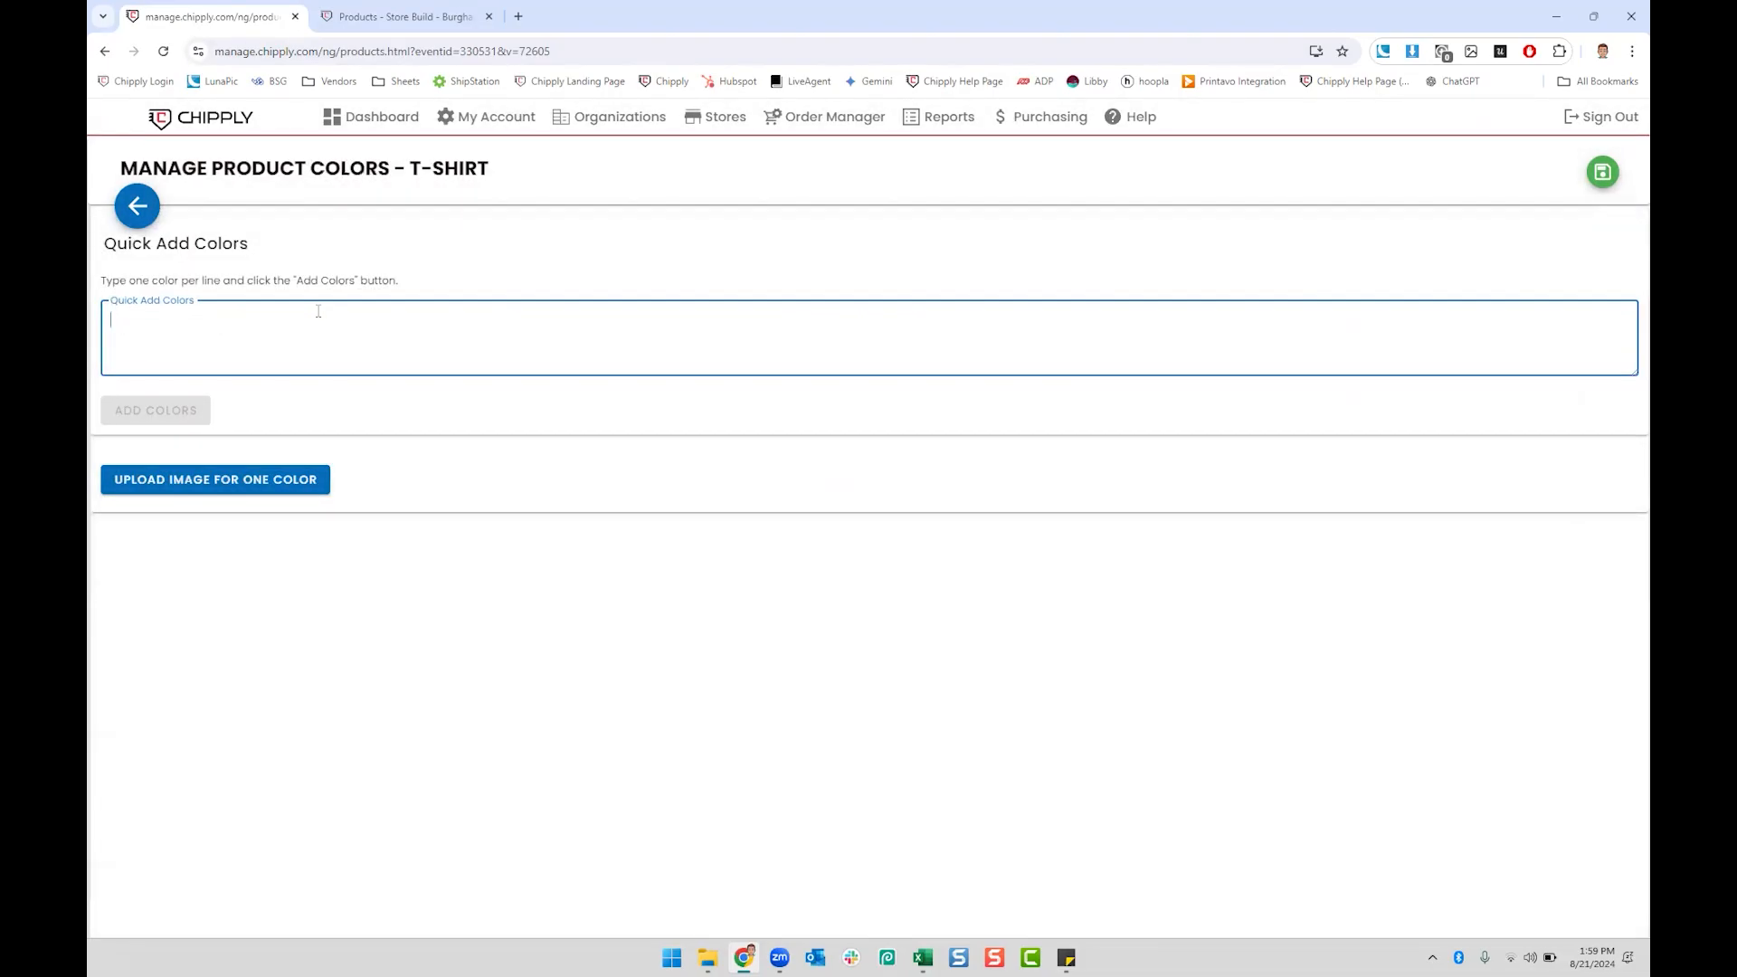
text(One Color)
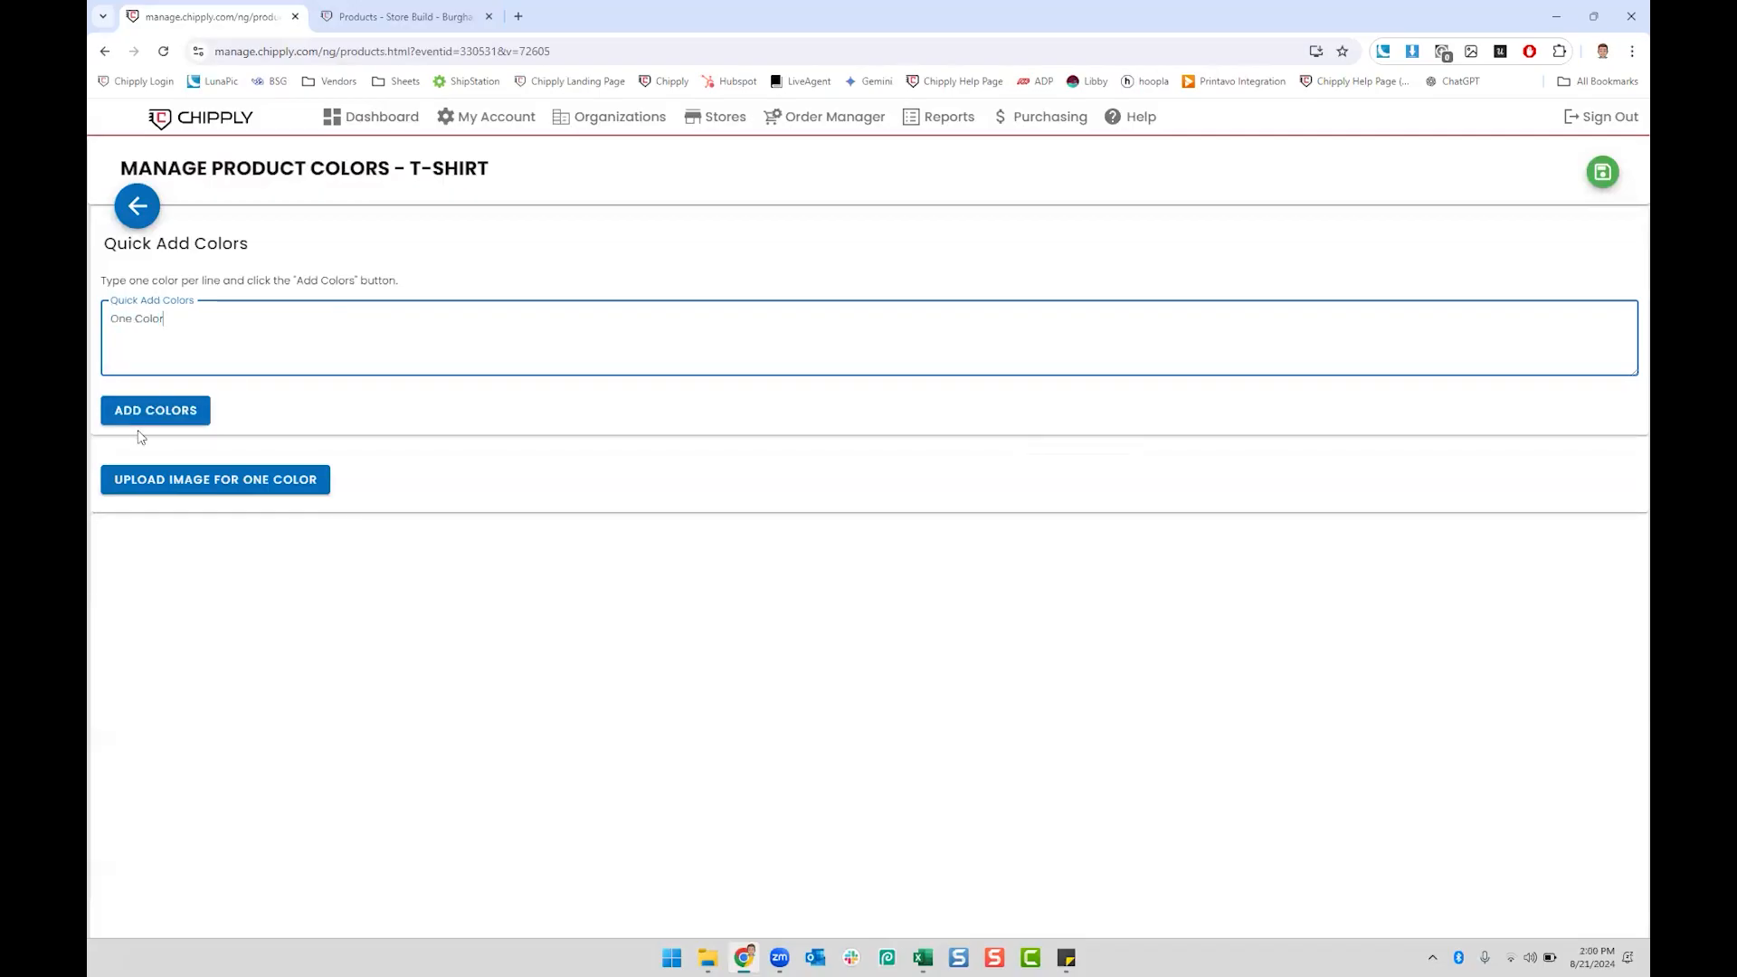
click(148, 418)
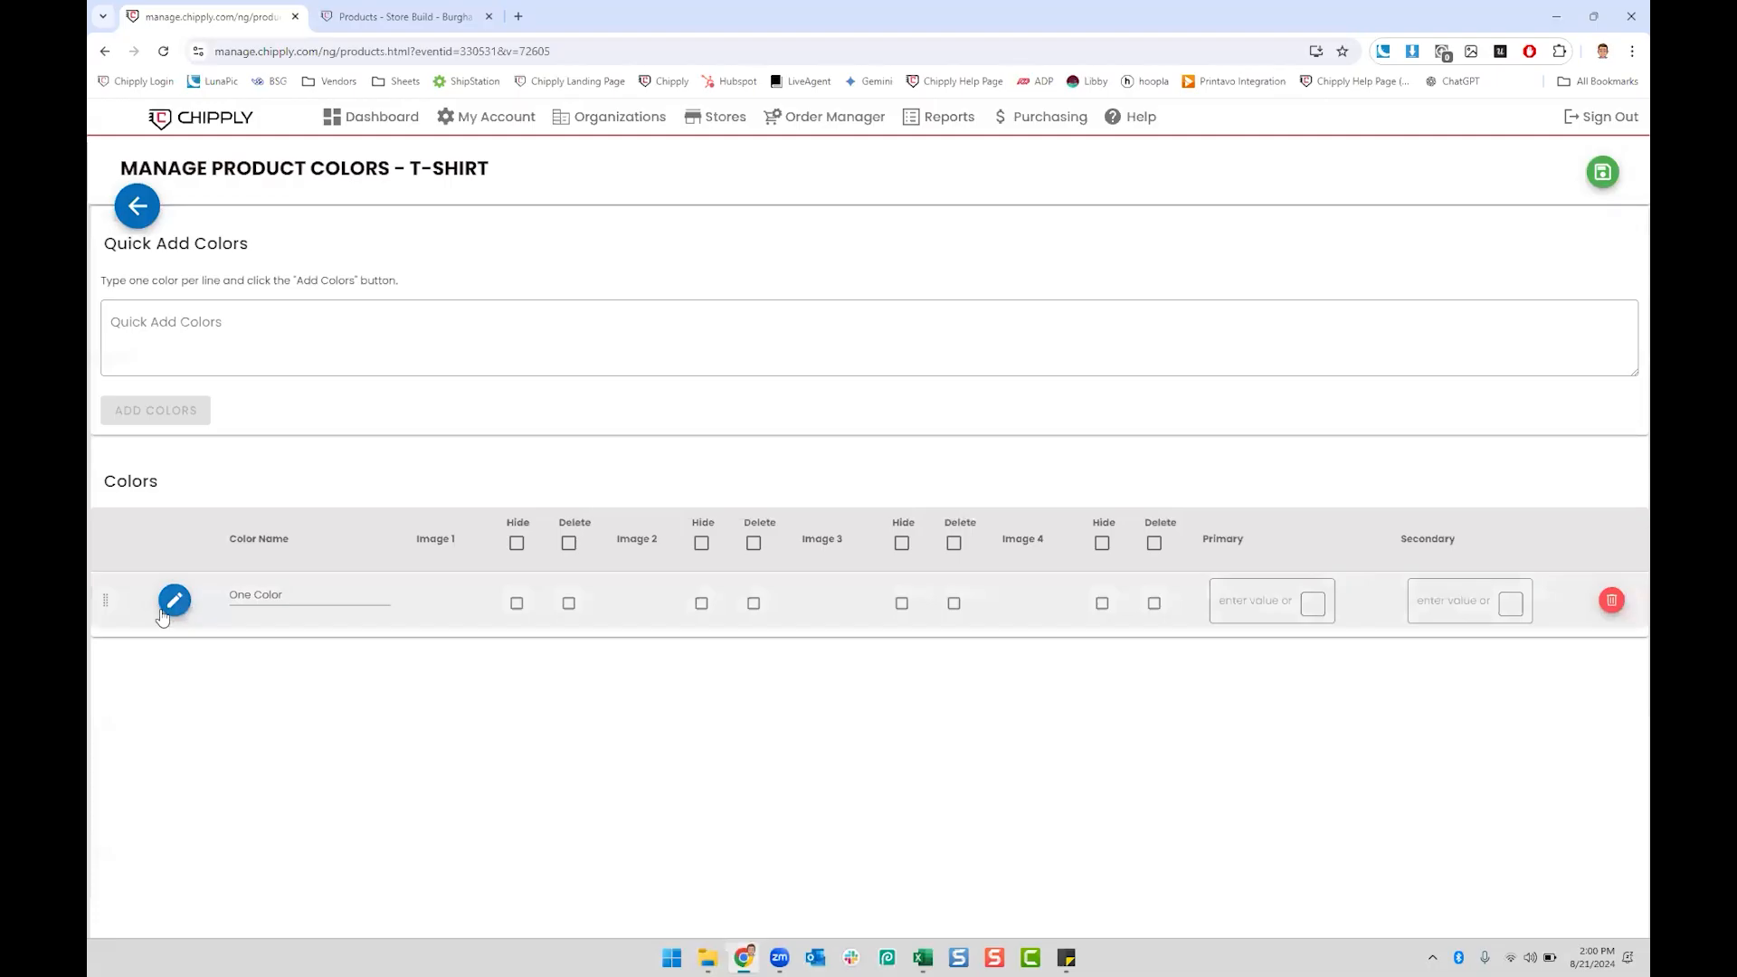
Step: Attach download (29).png as Image 1 and download (30).png as Image 2 of One Color from the Downloads folder, and return to the product
click(175, 602)
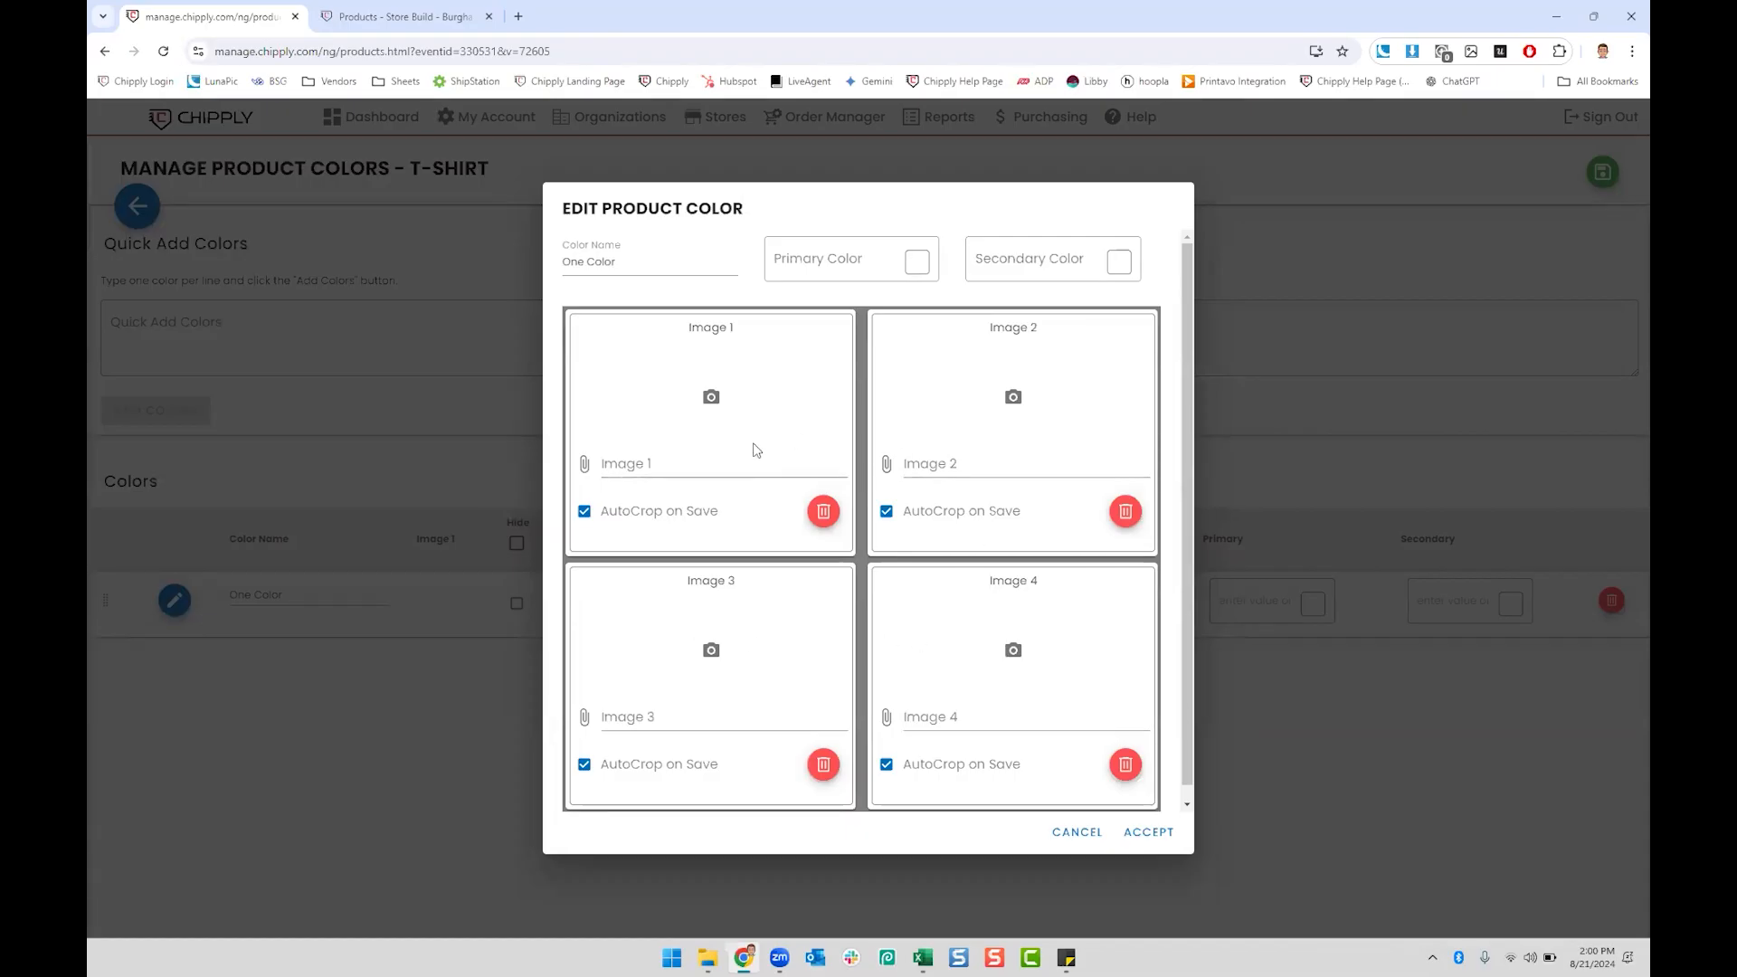
click(677, 462)
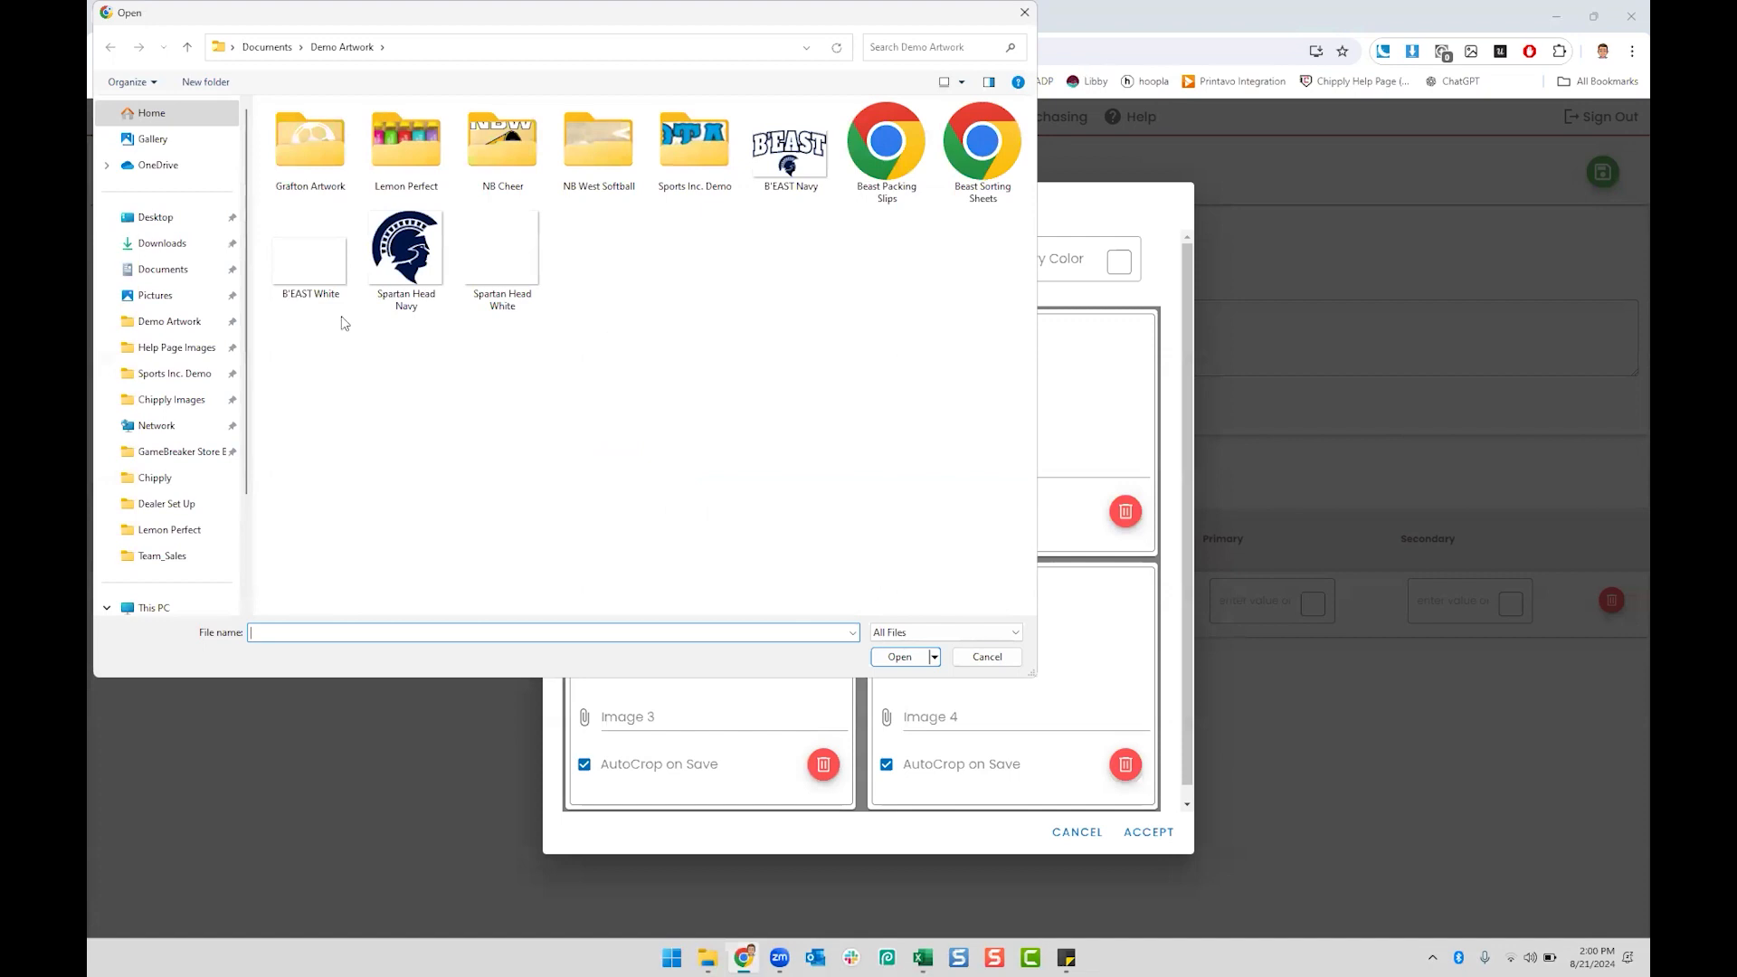
click(163, 244)
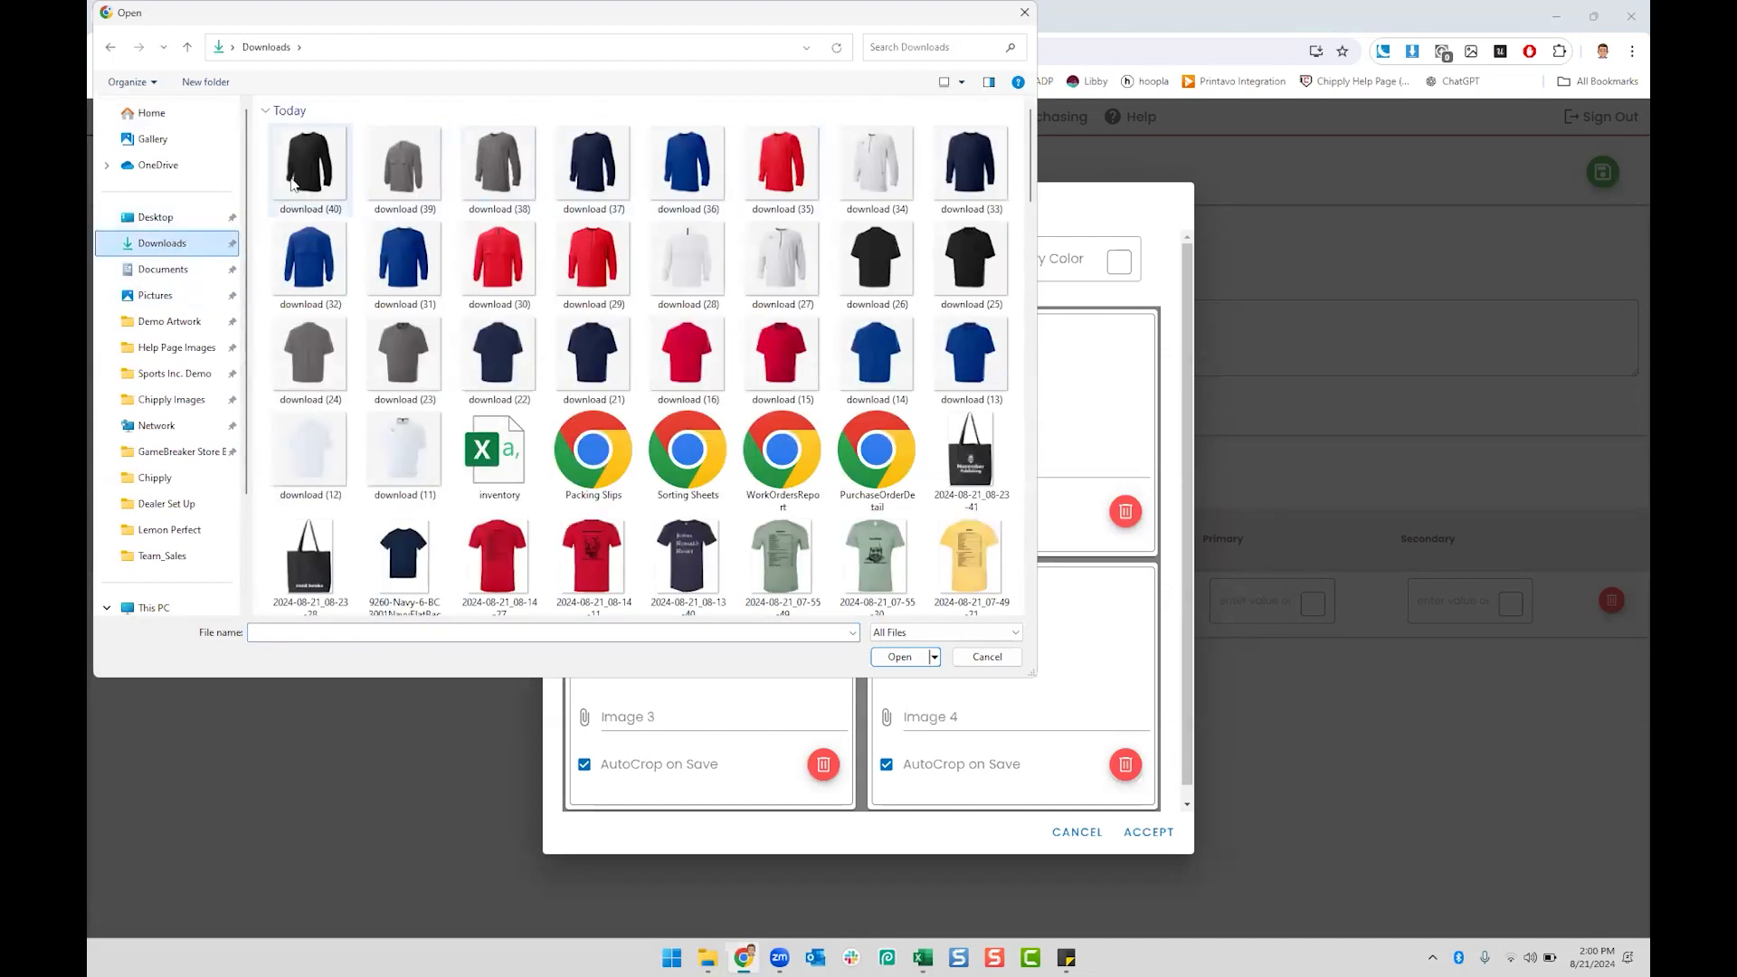
double_click(592, 258)
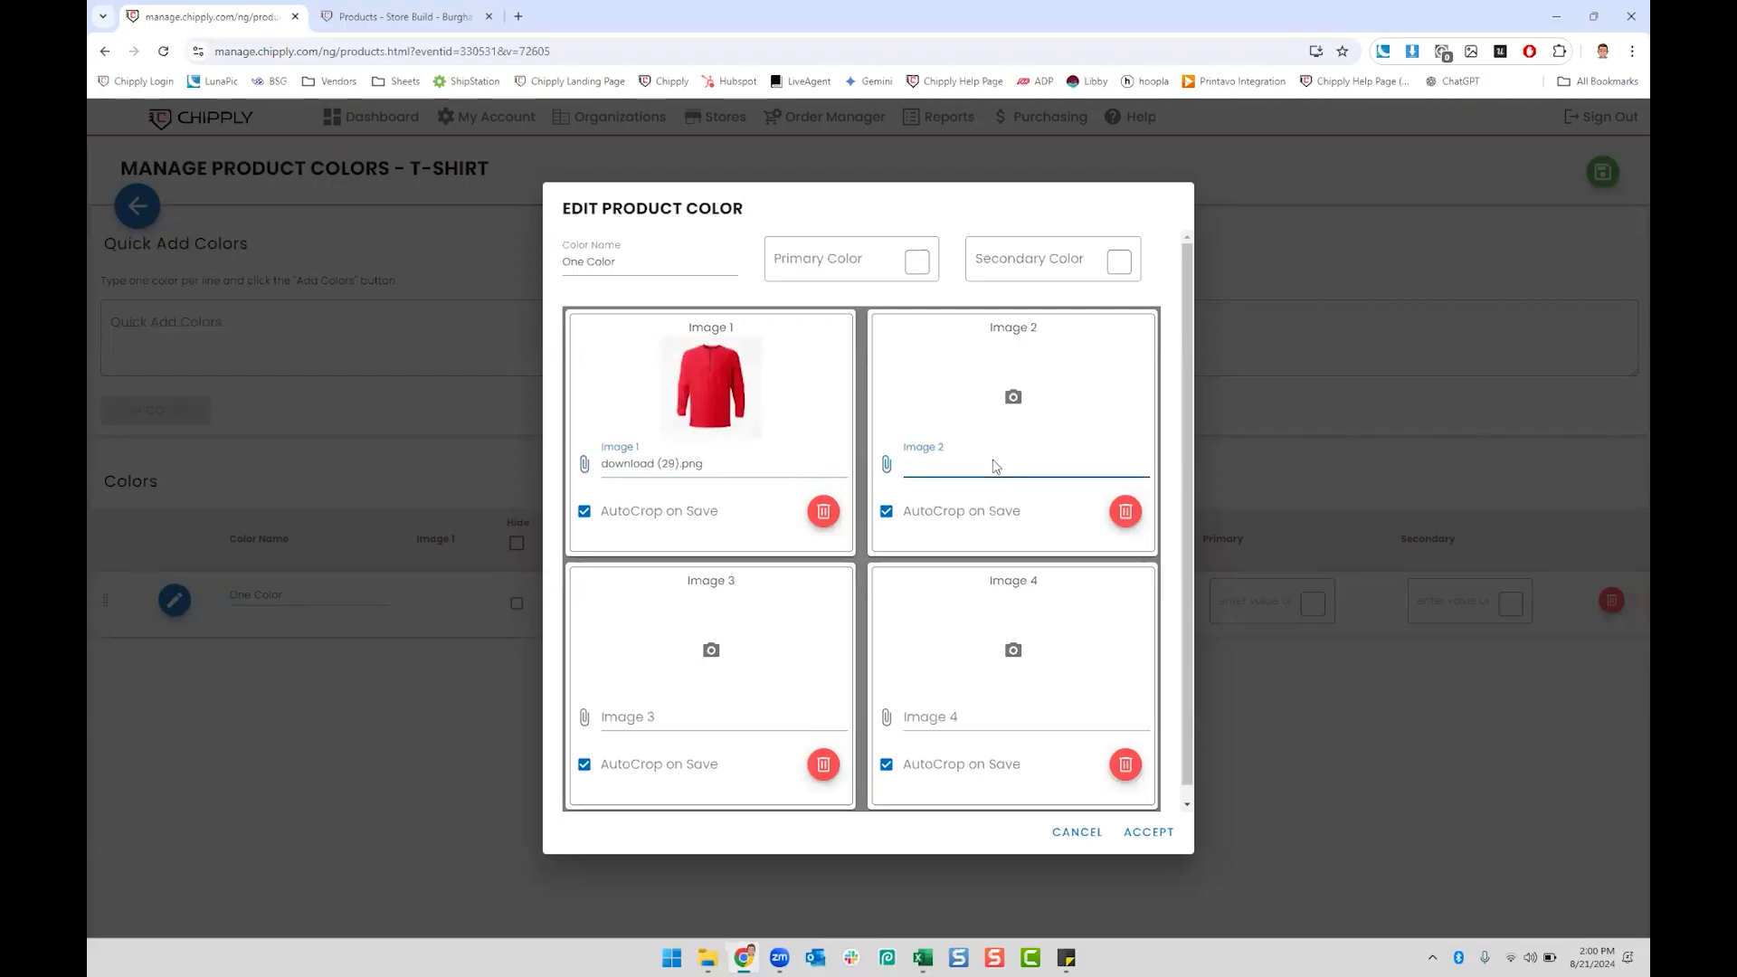
click(996, 462)
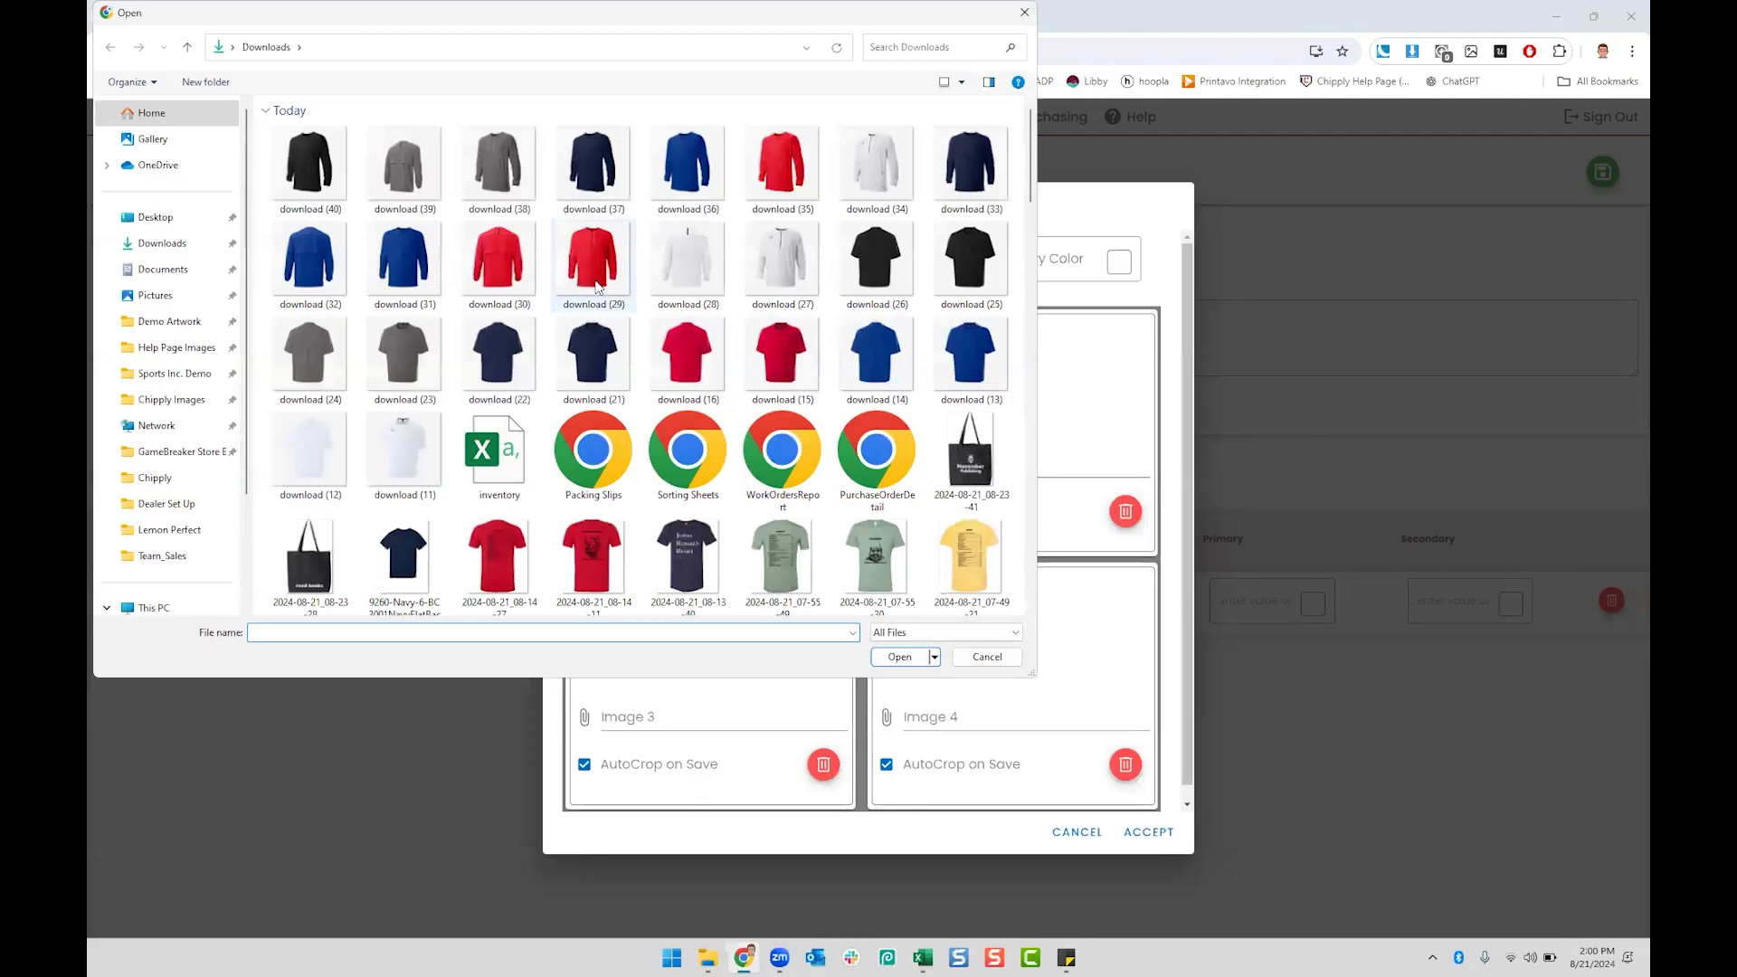
key(Escape)
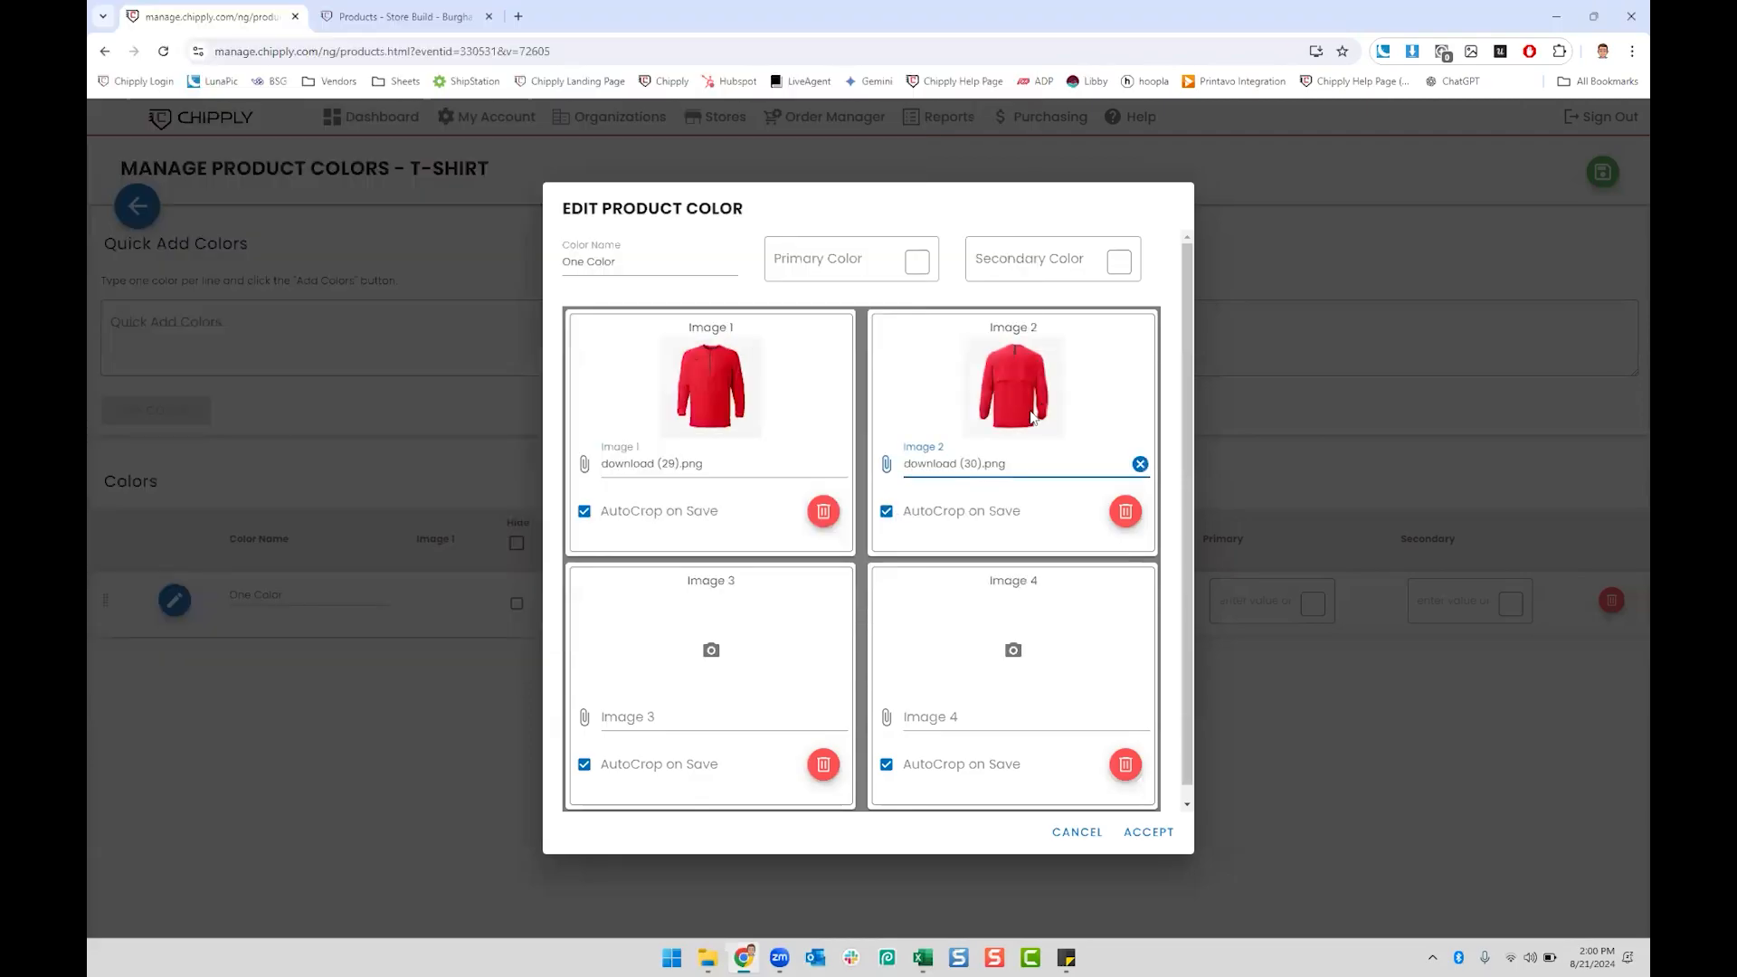
click(1148, 831)
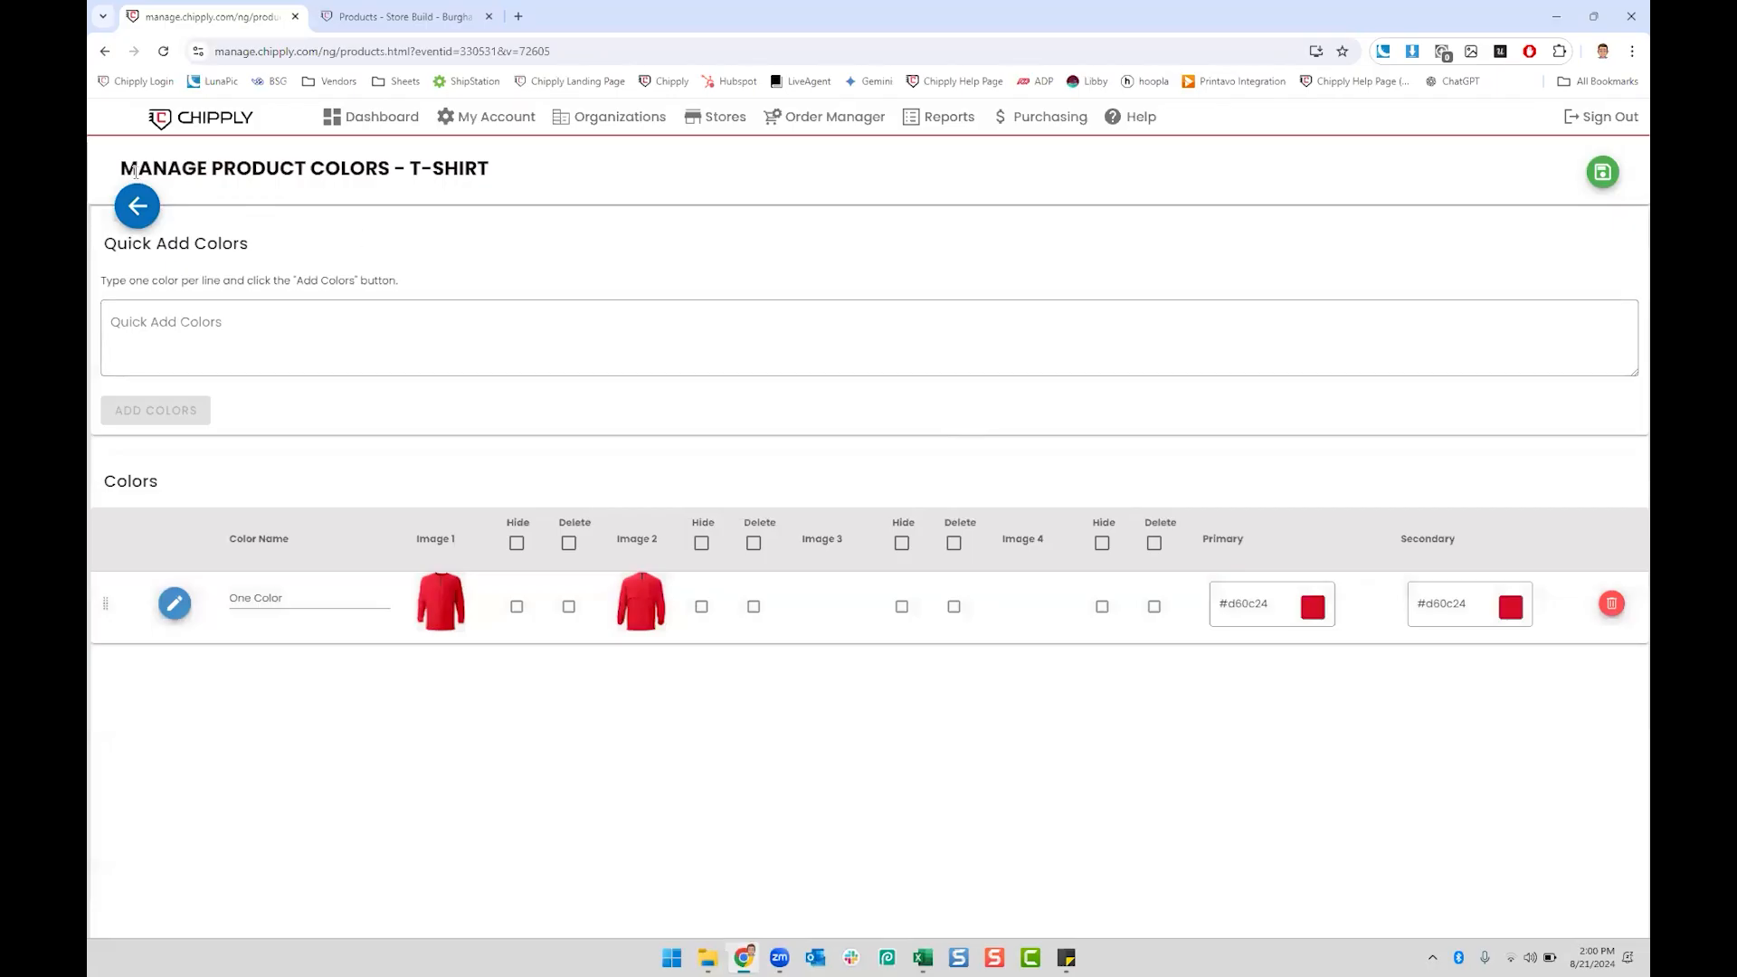
click(138, 206)
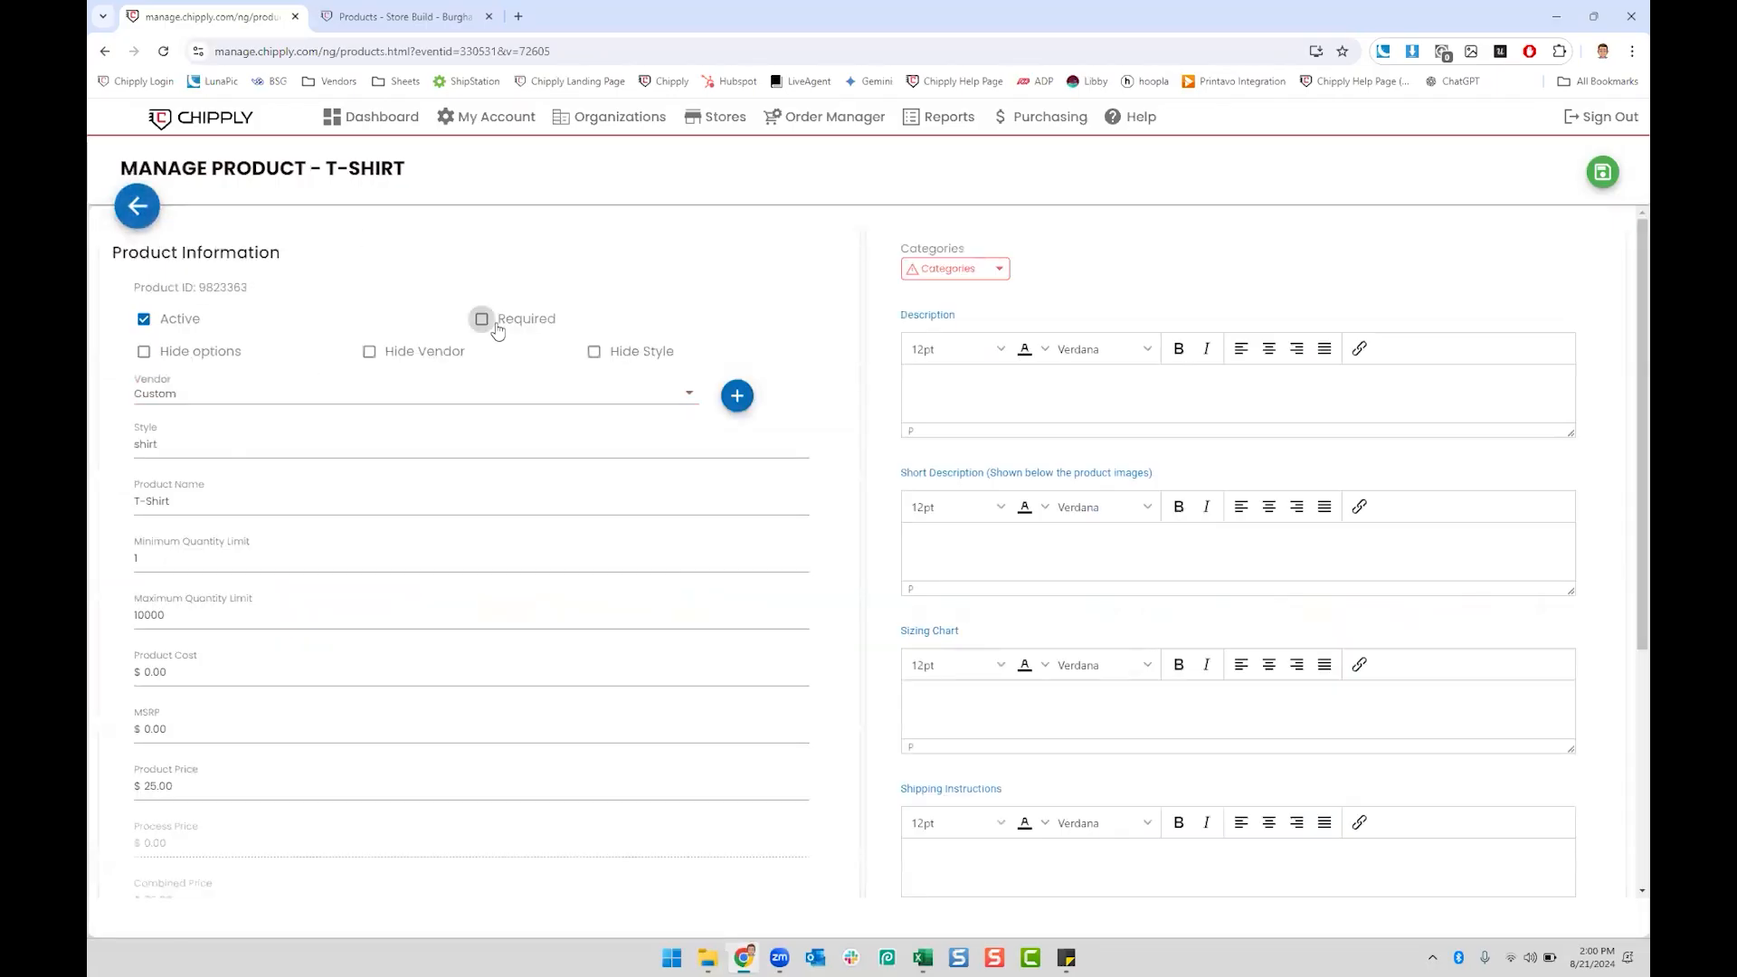
Step: Enable One Color for every size in the T-Shirt's color size grid and accept the selection
scroll(496, 353, down, 4)
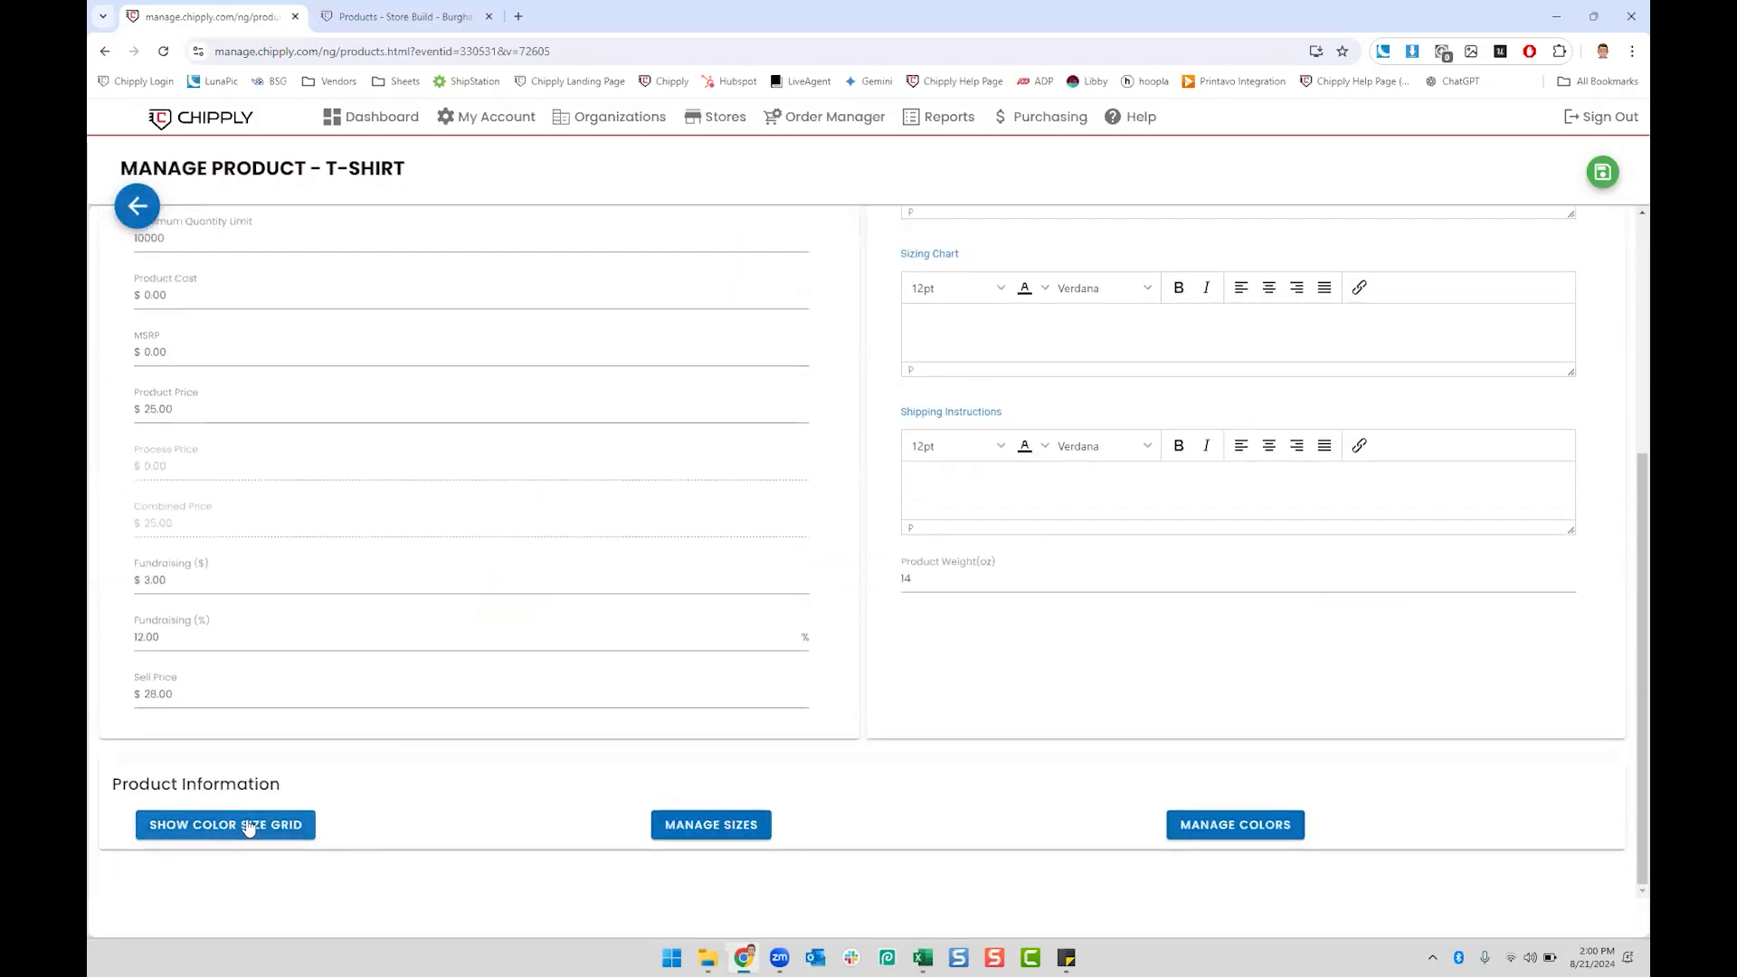
click(270, 844)
click(316, 353)
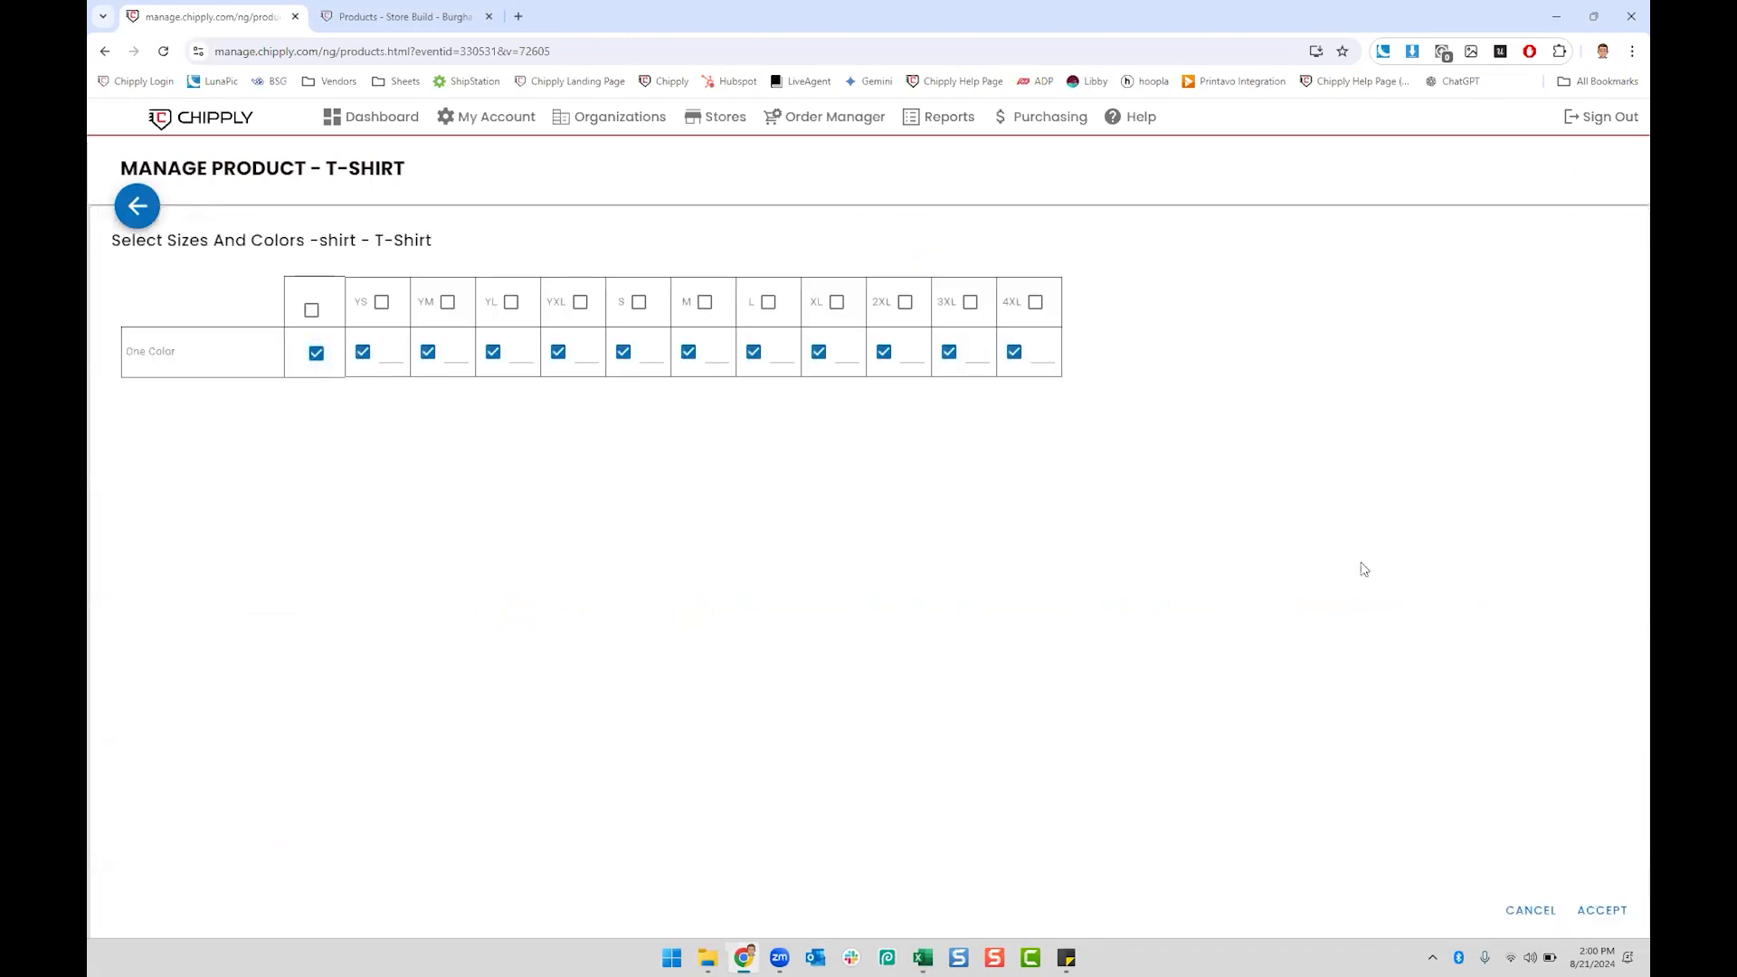
click(1604, 910)
Step: Assign the T-Shirt to the Adult category and save the product
click(970, 270)
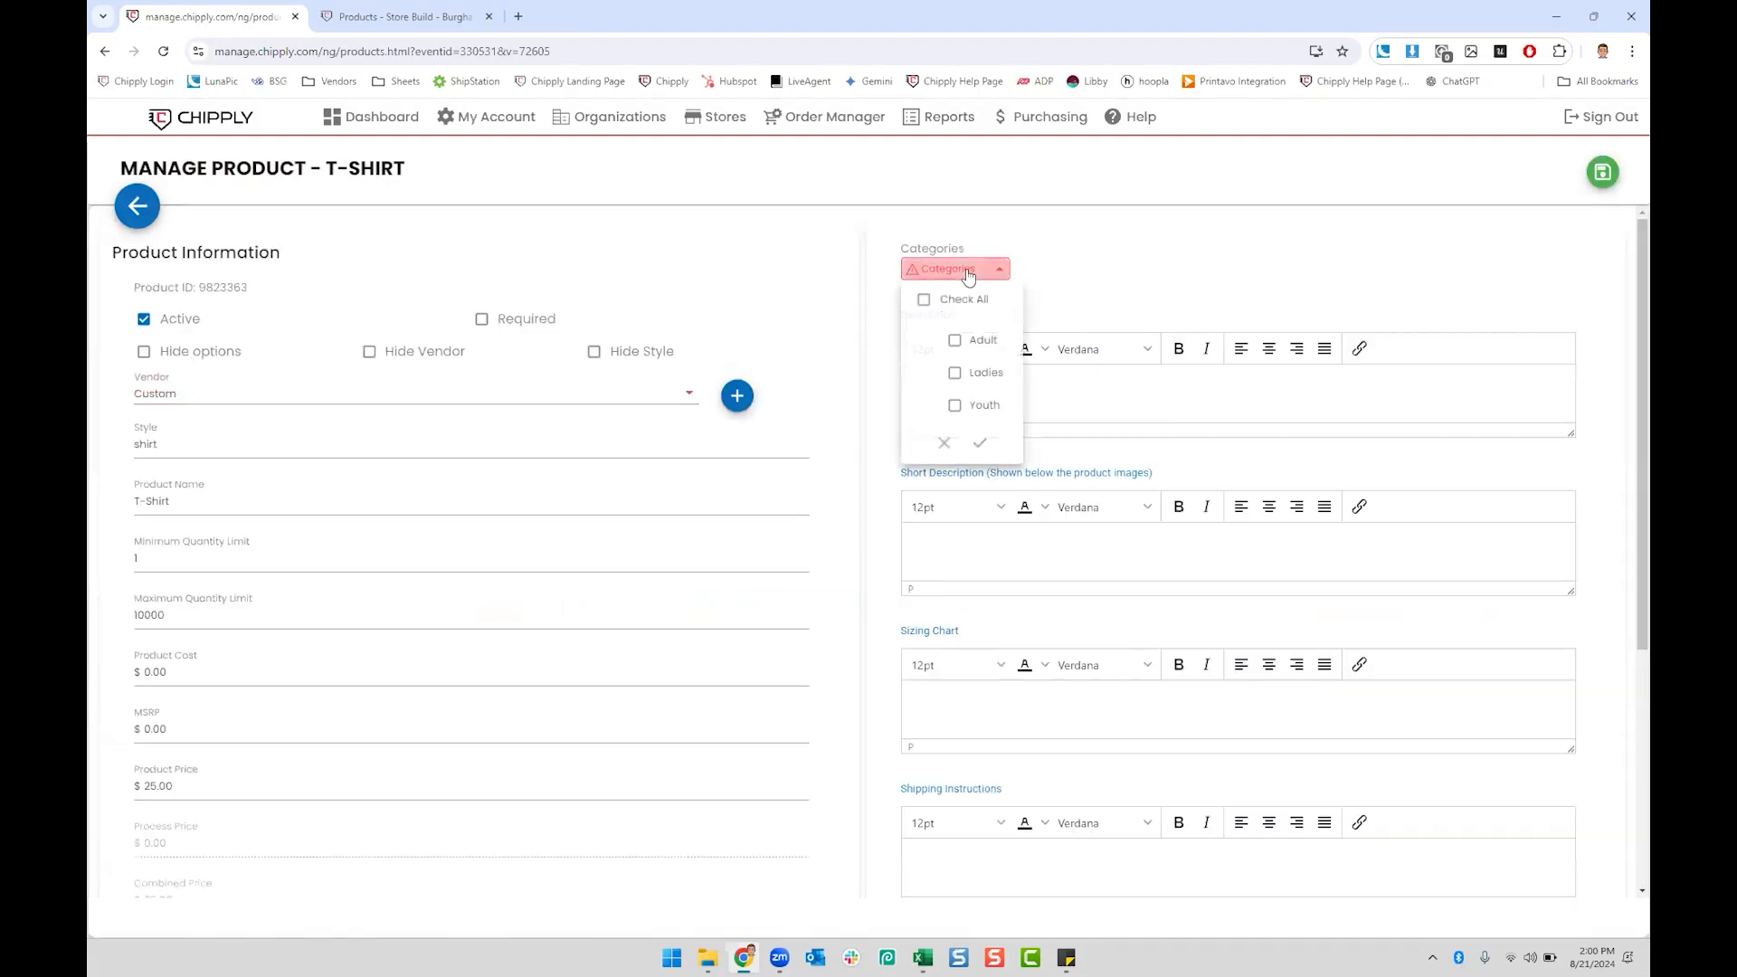
click(955, 341)
click(982, 445)
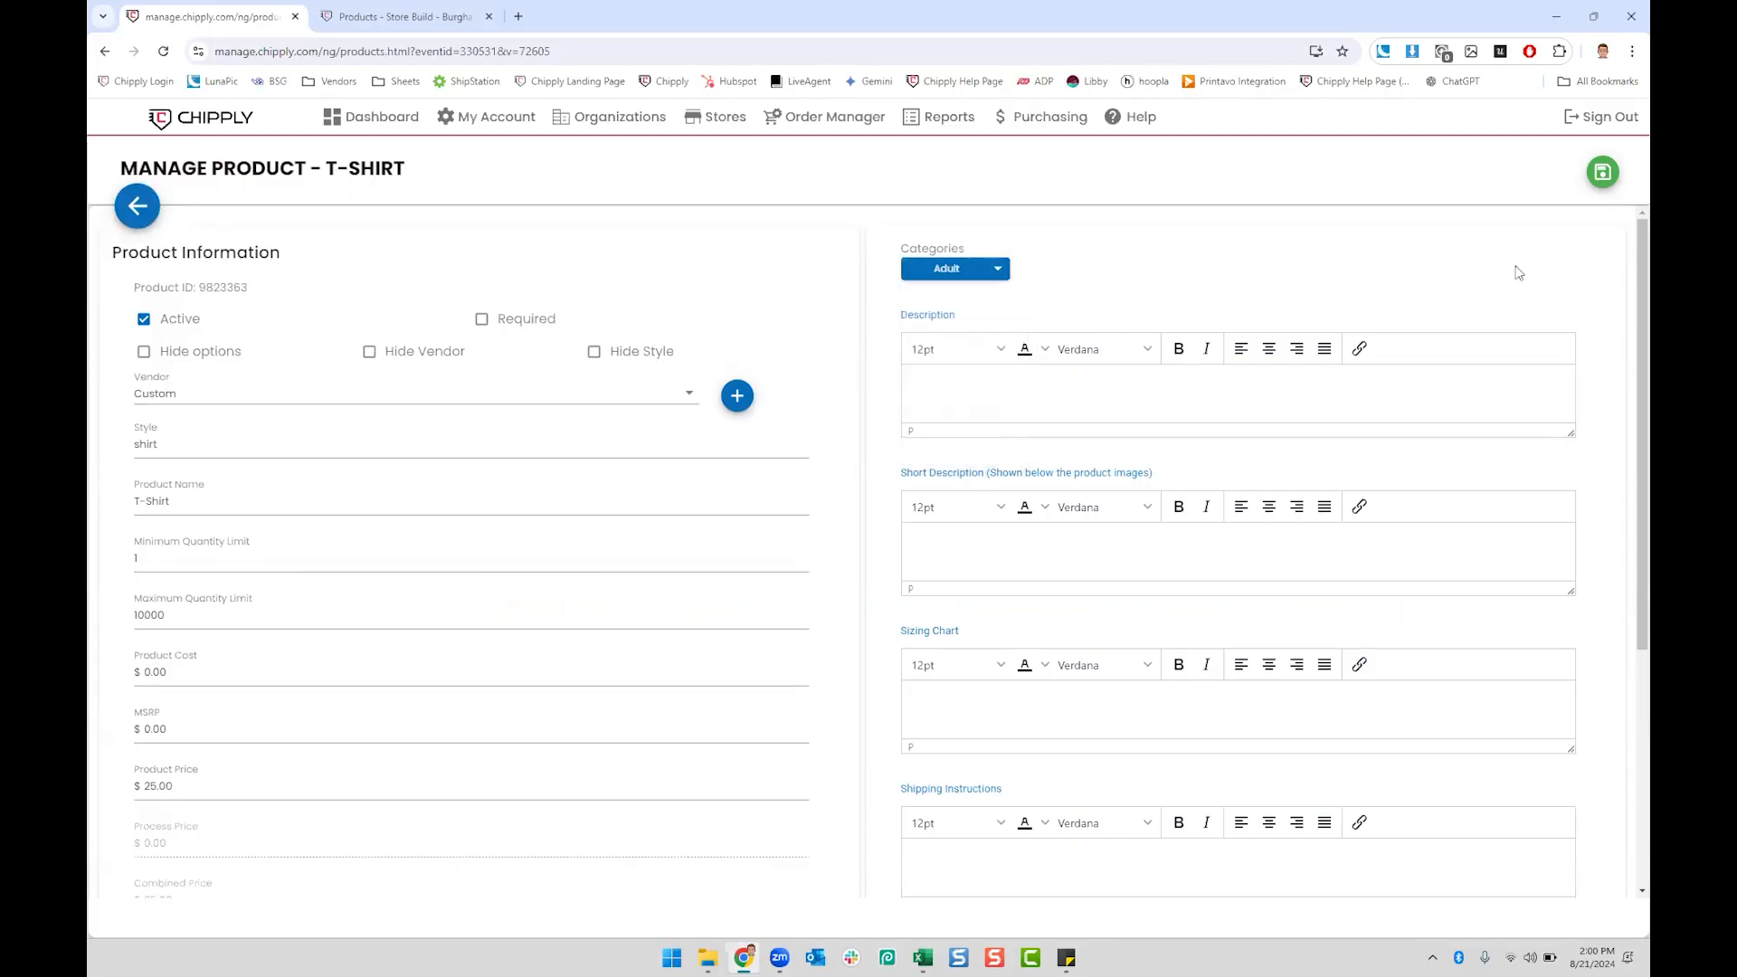
click(1602, 176)
Step: Enter Description Example as the T-Shirt's description and save the product
click(1088, 413)
text(Description Example)
click(1602, 171)
Step: Reload the store preview and open the custom T-Shirt listed above the Ladies category
click(398, 11)
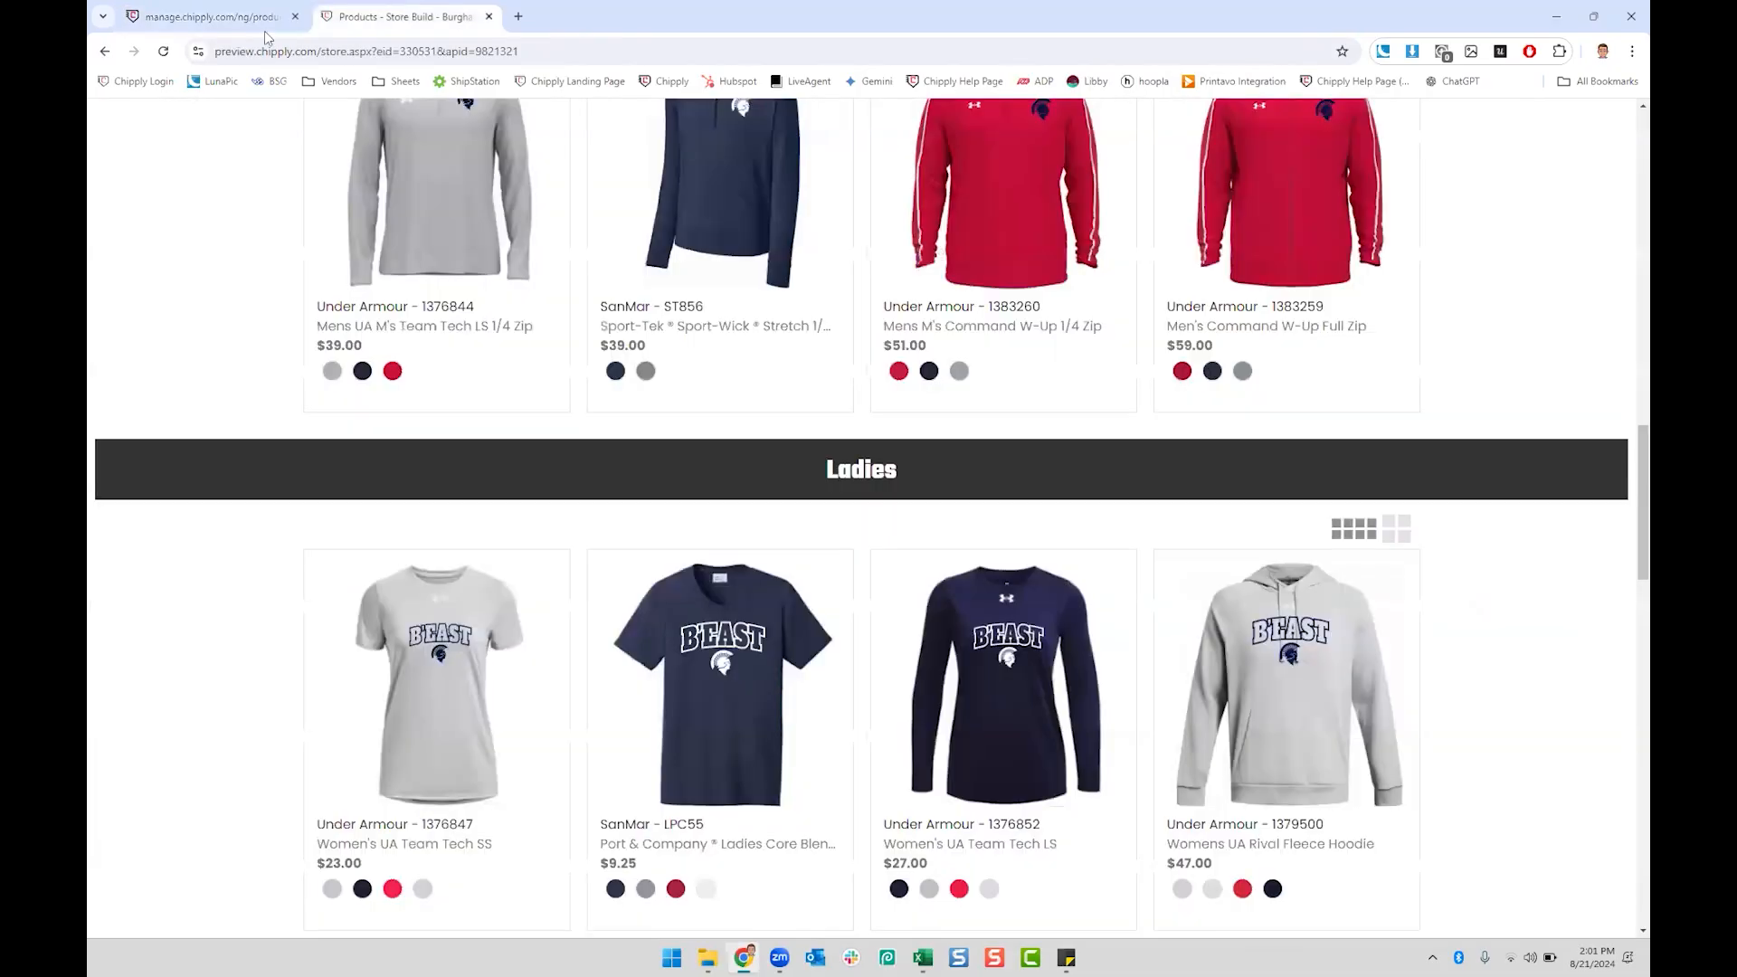
click(163, 50)
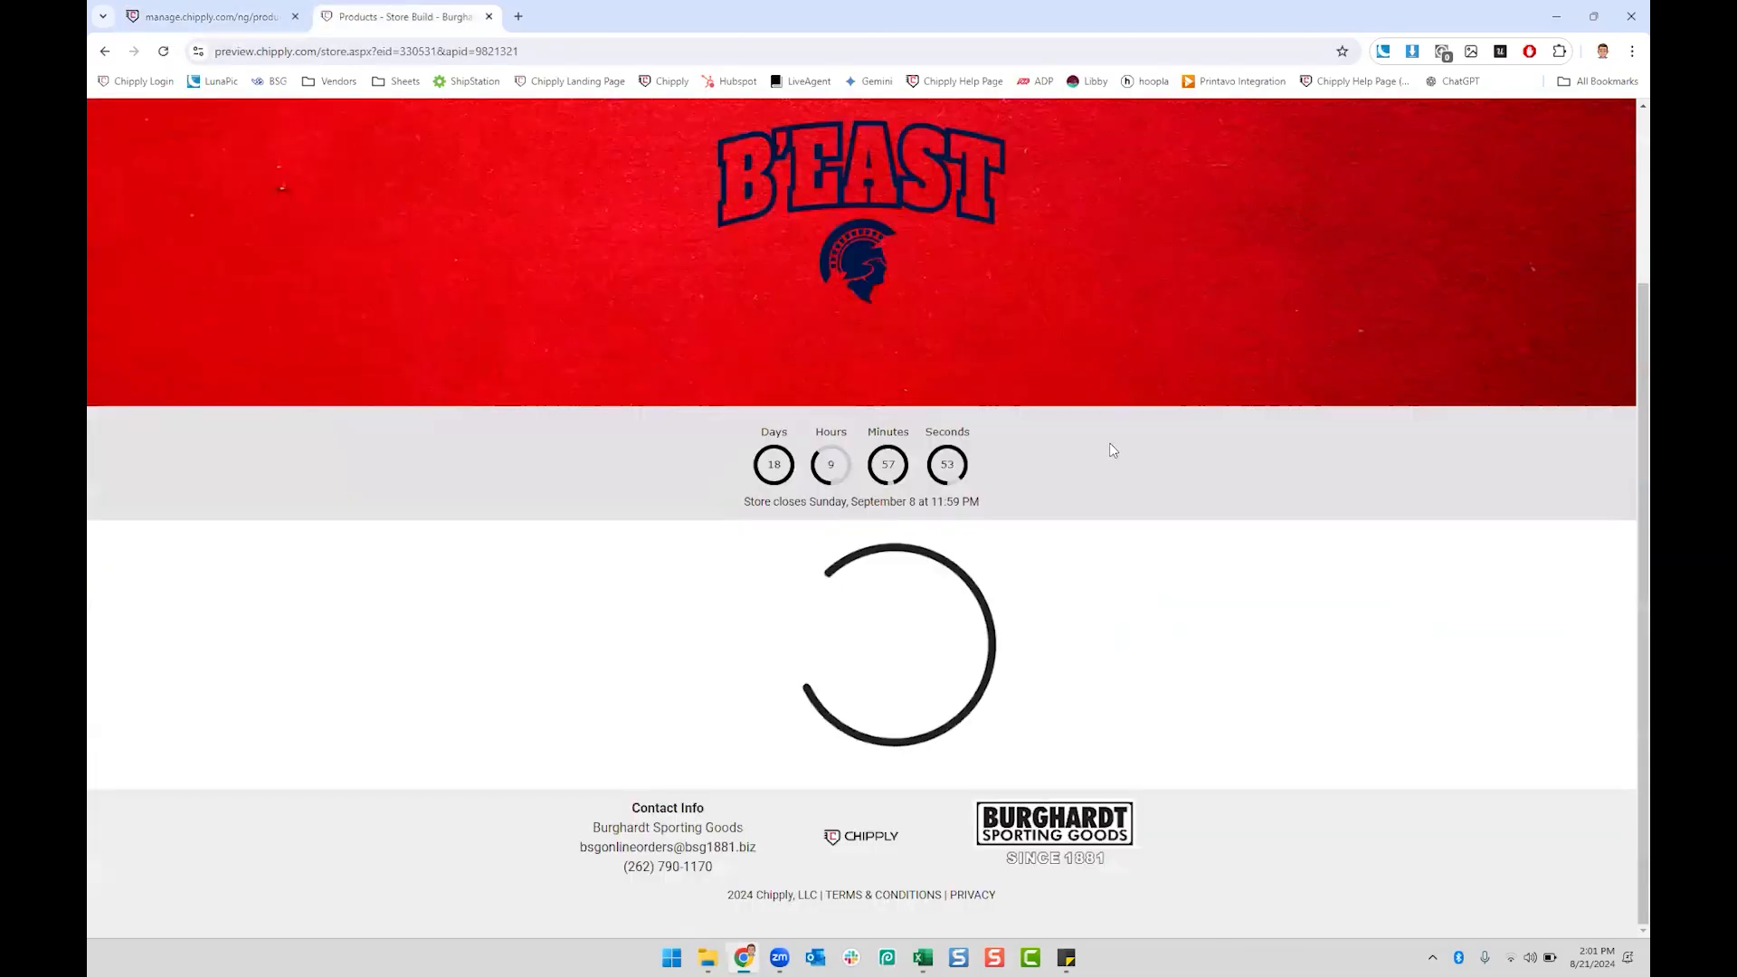
scroll(1131, 445, down, 10)
scroll(1134, 445, down, 1)
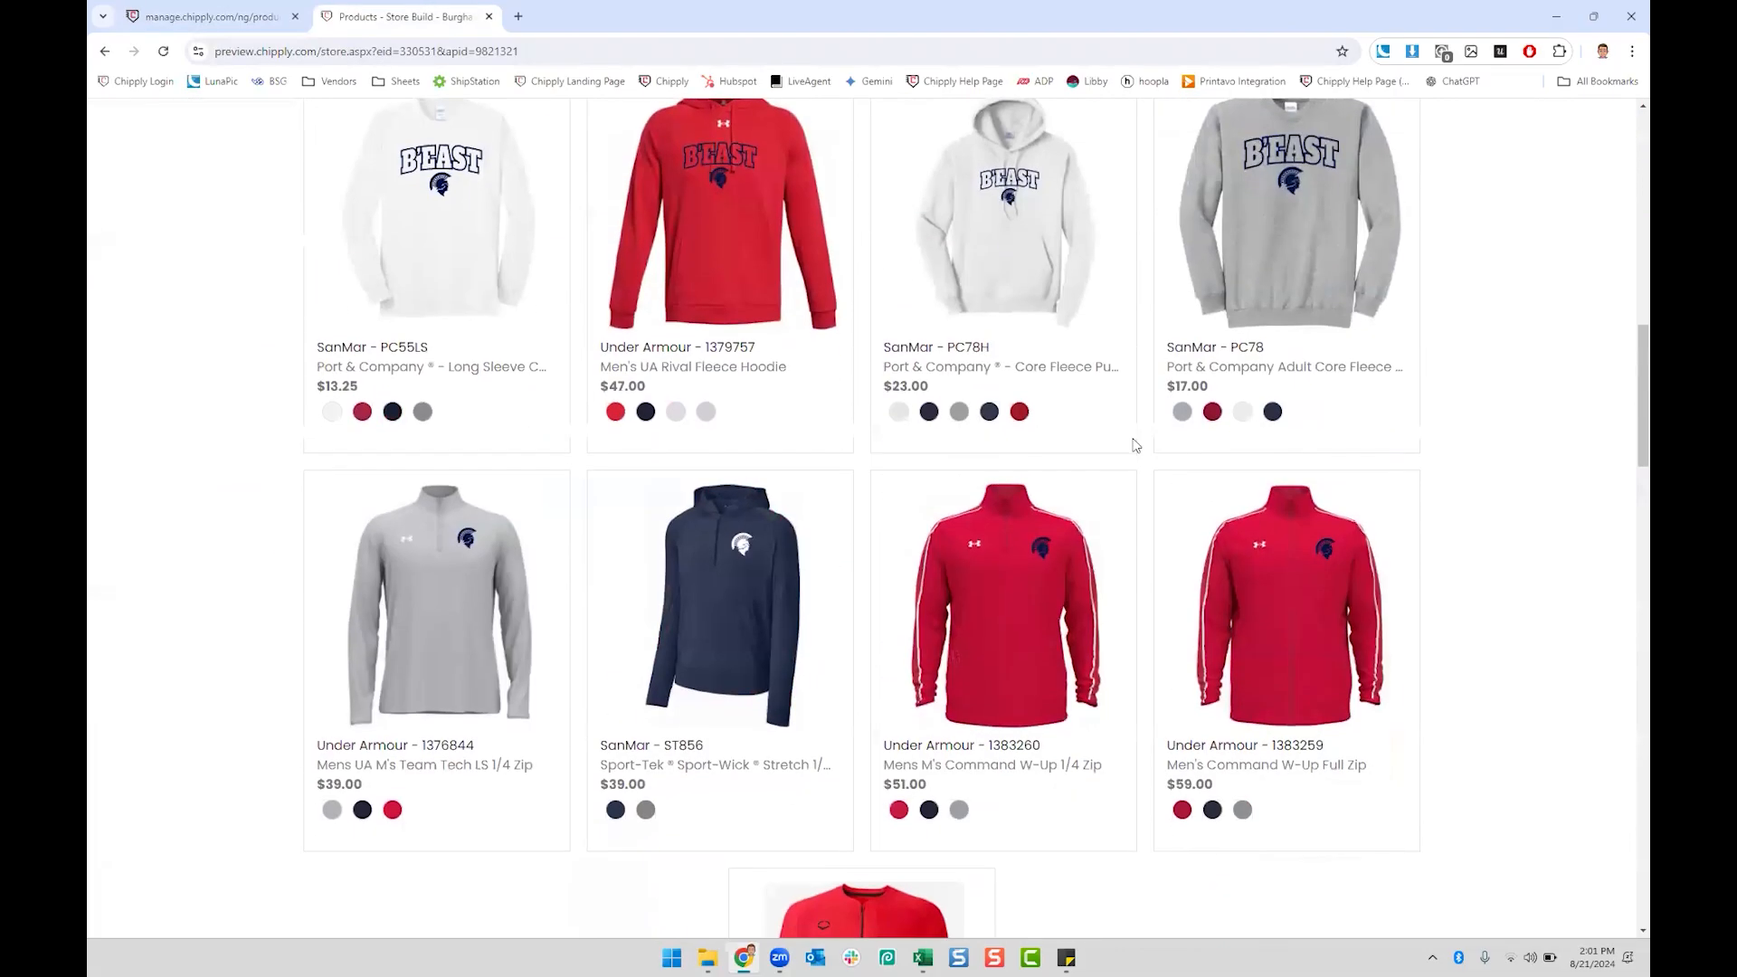
scroll(1092, 568, down, 5)
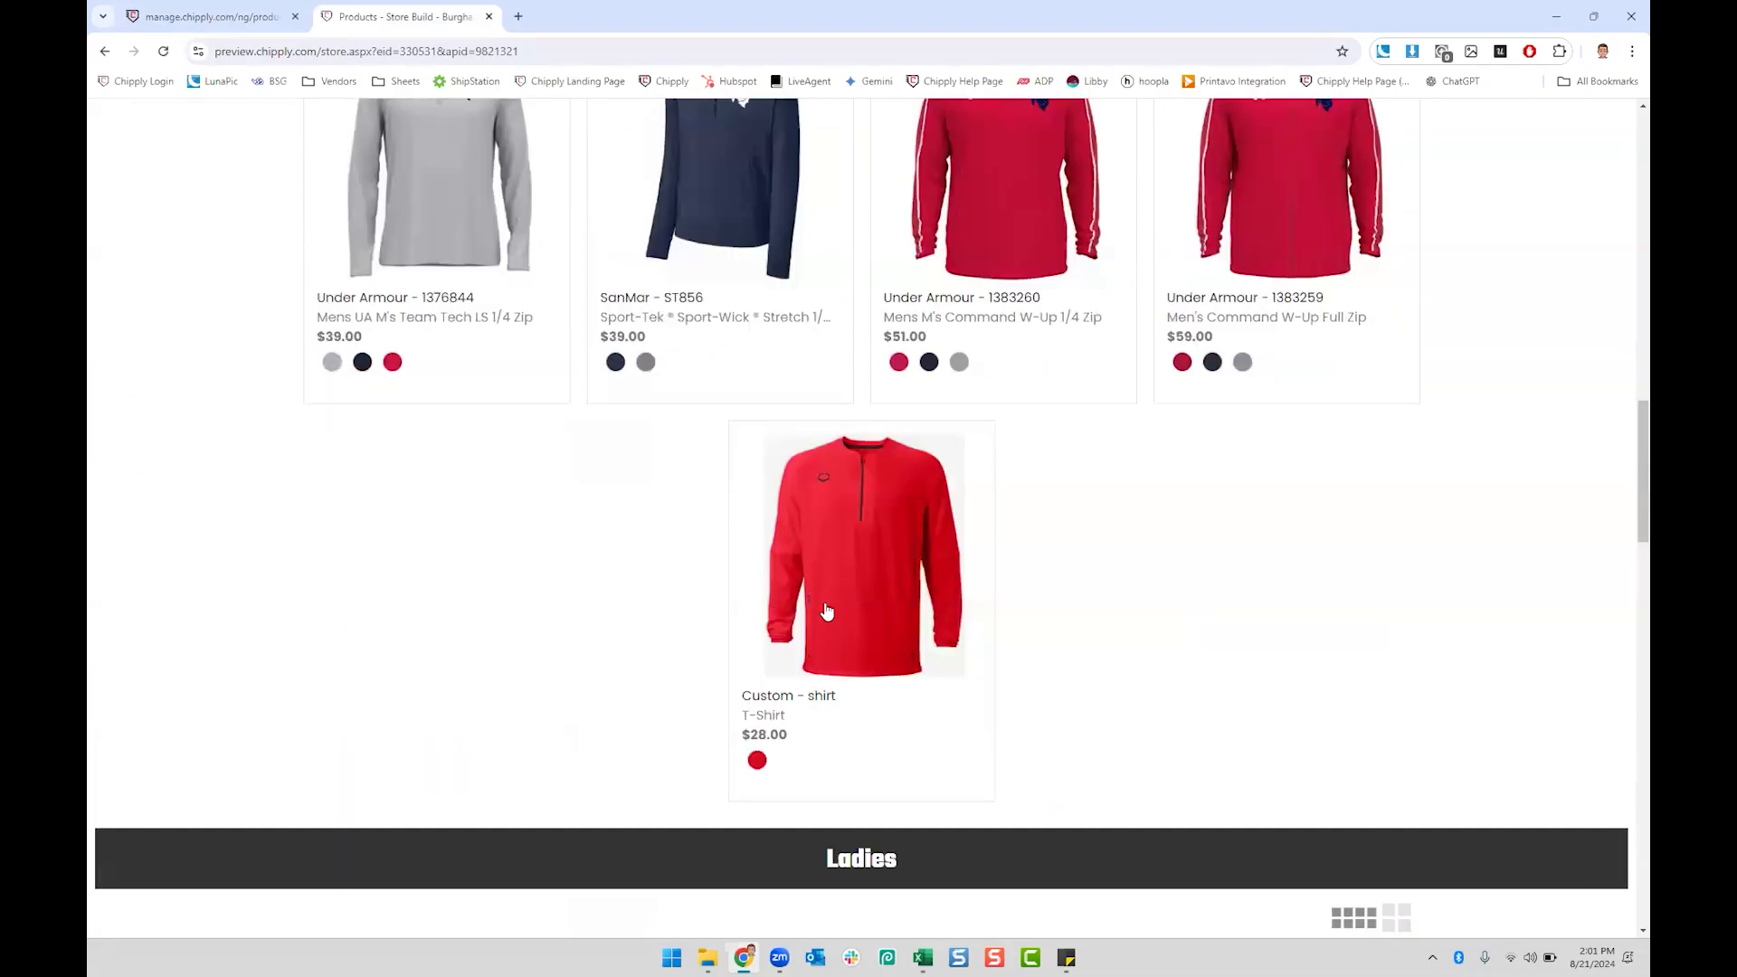
click(892, 588)
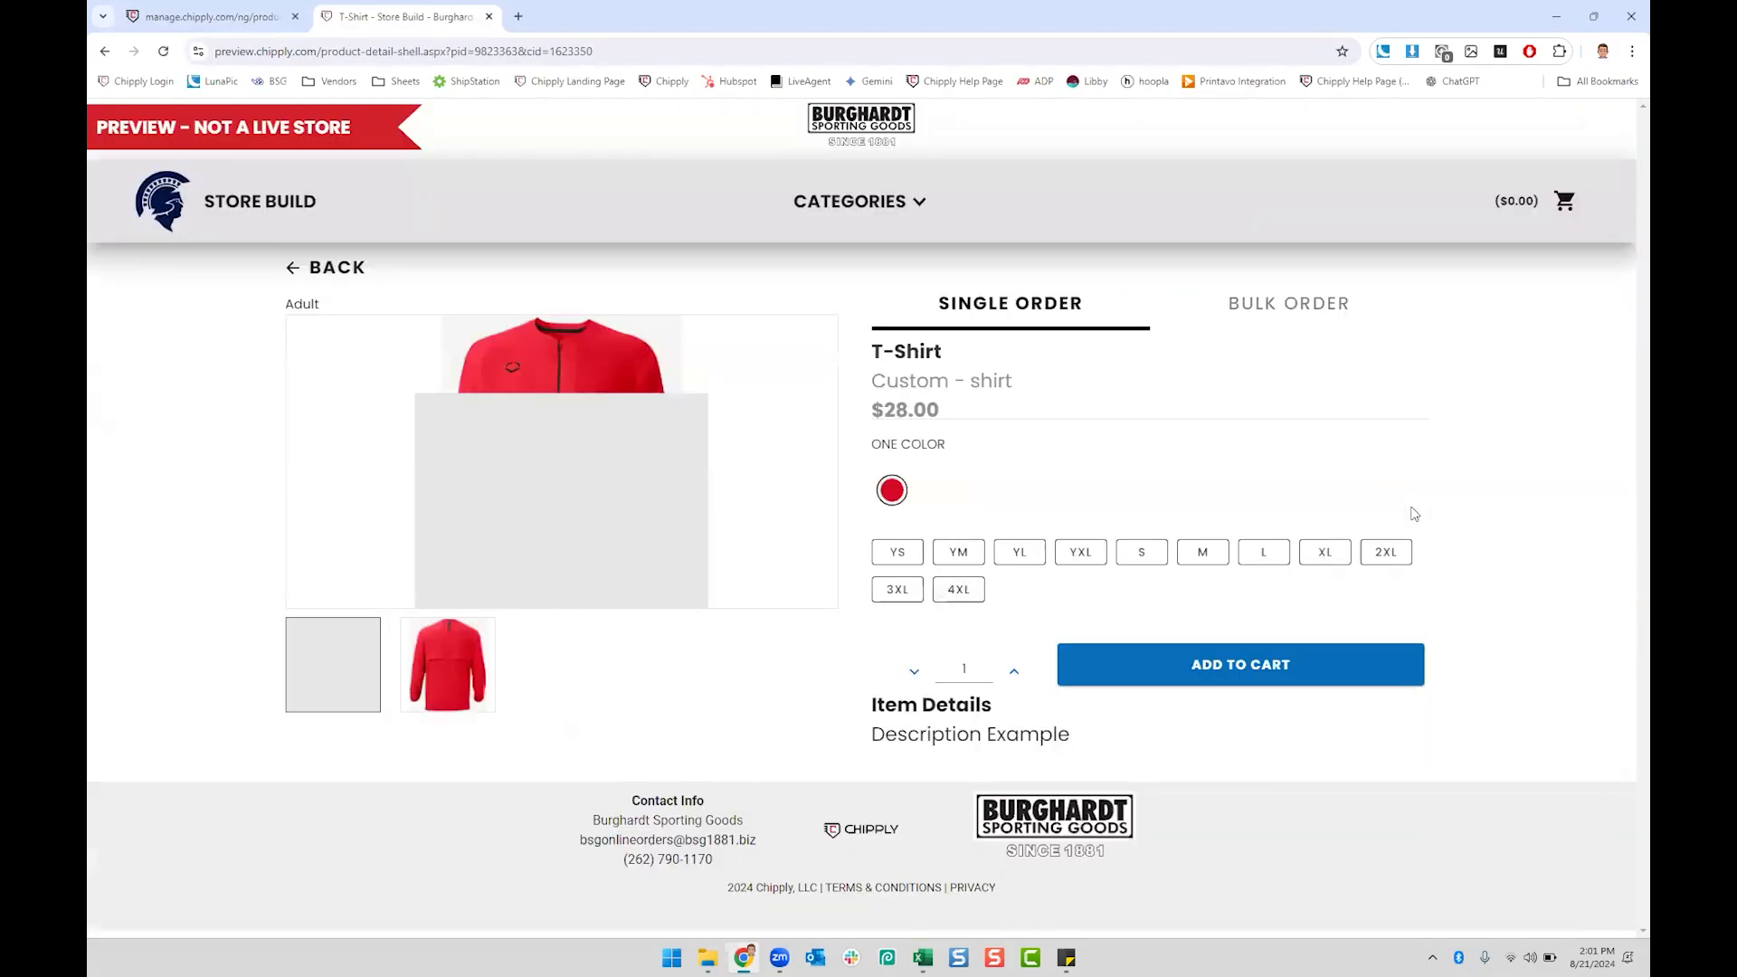
Step: Check the item details text on the T-Shirt's preview page
drag(886, 740, 1074, 737)
triple_click(1072, 737)
click(1073, 737)
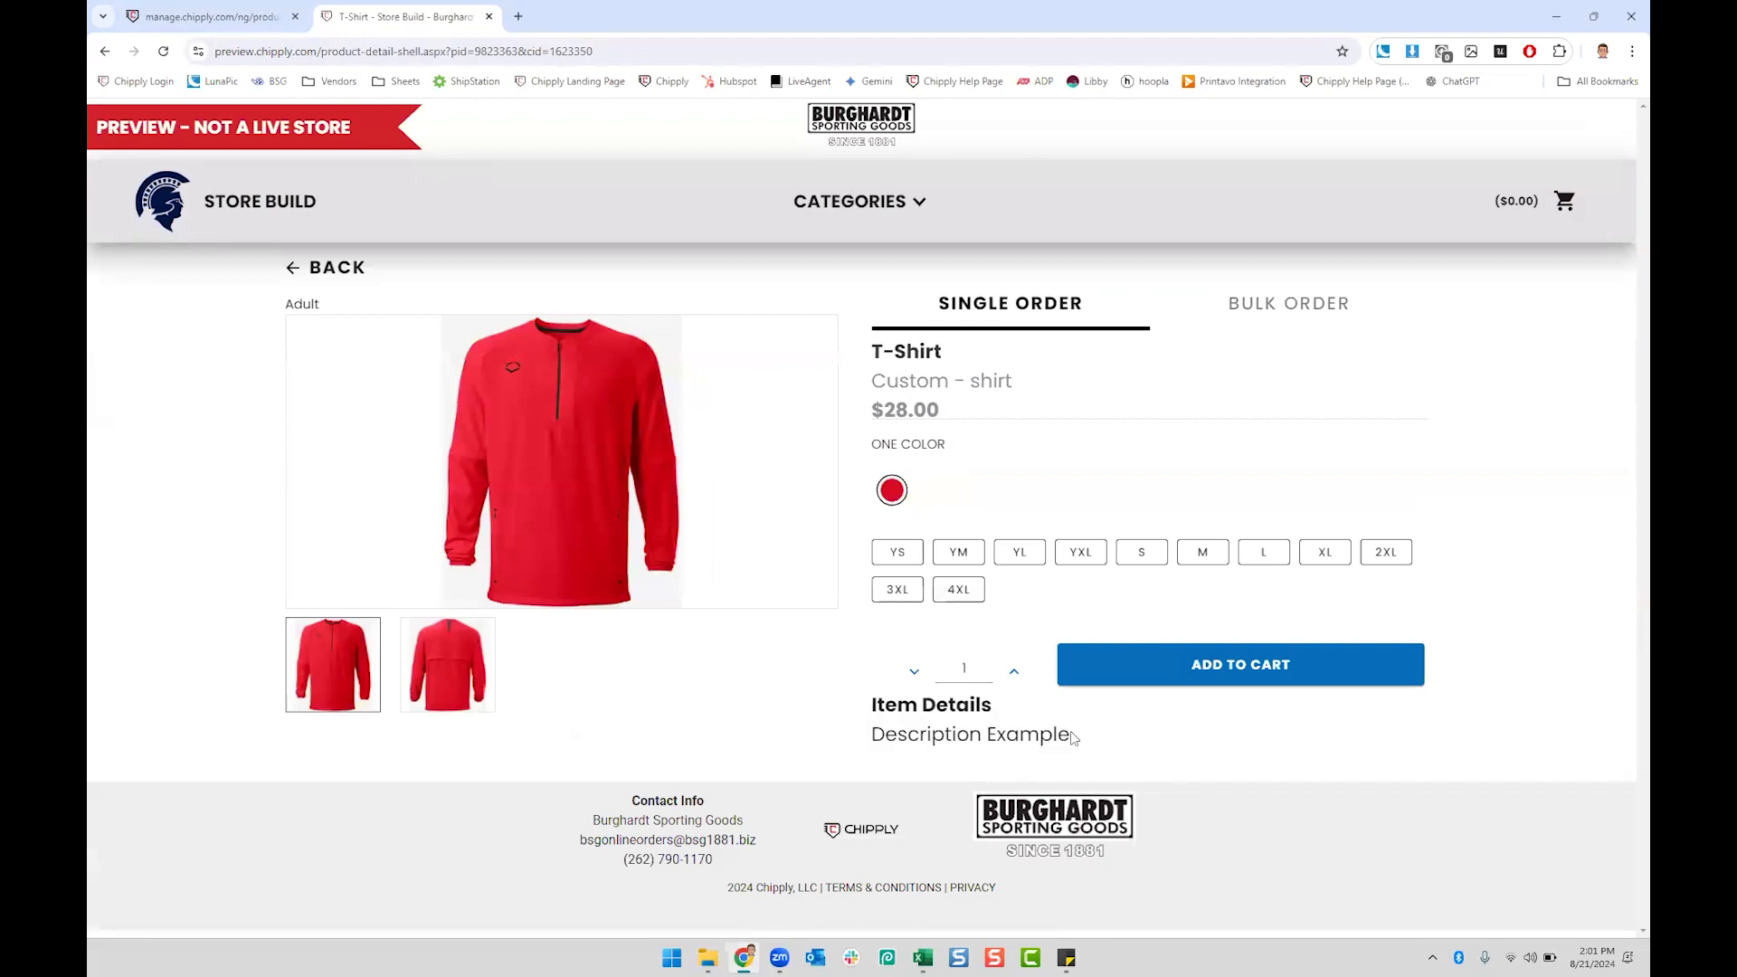